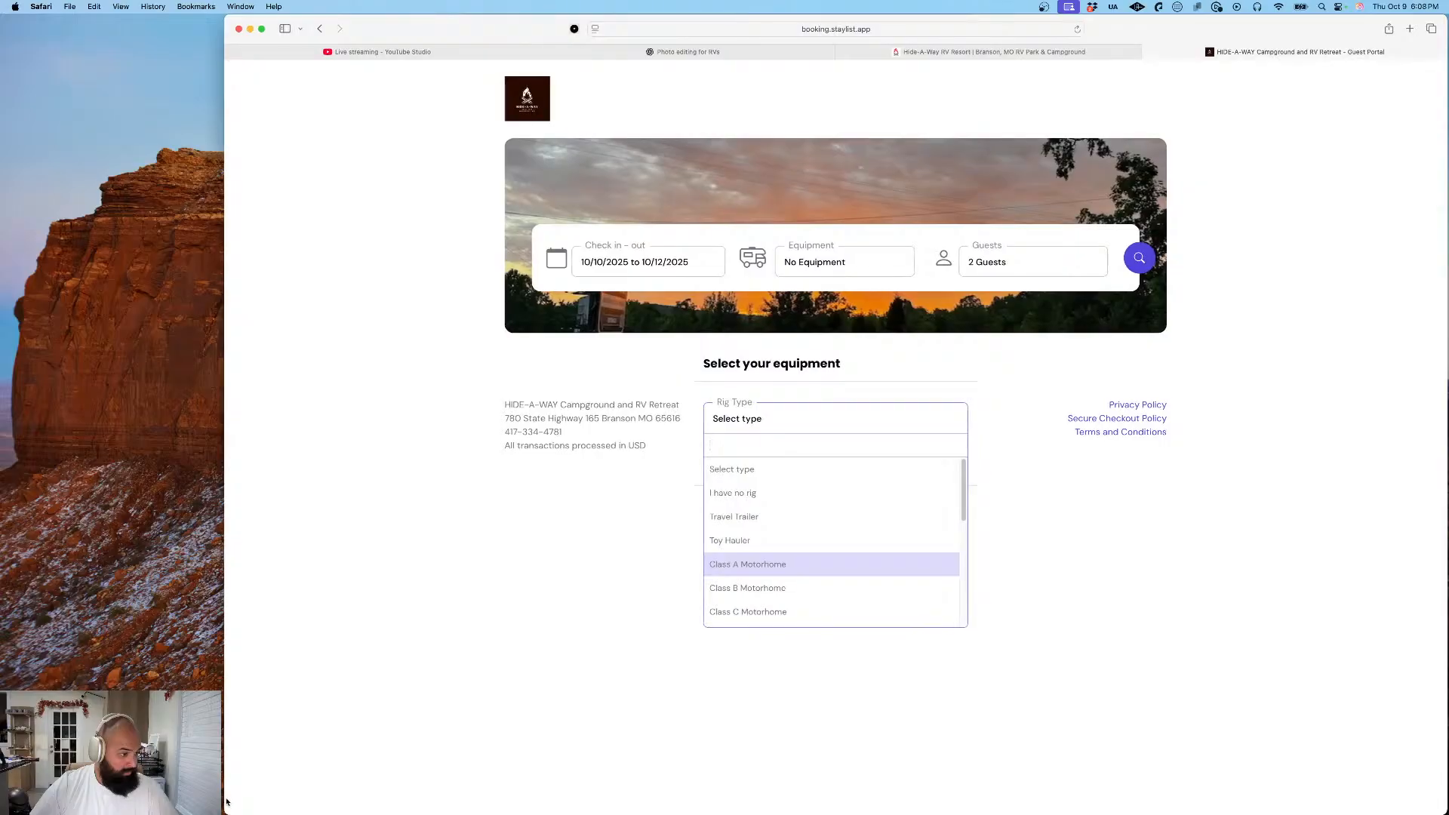
- Set the equipment's rig type to "I have no rig" and save the equipment selection
click(787, 495)
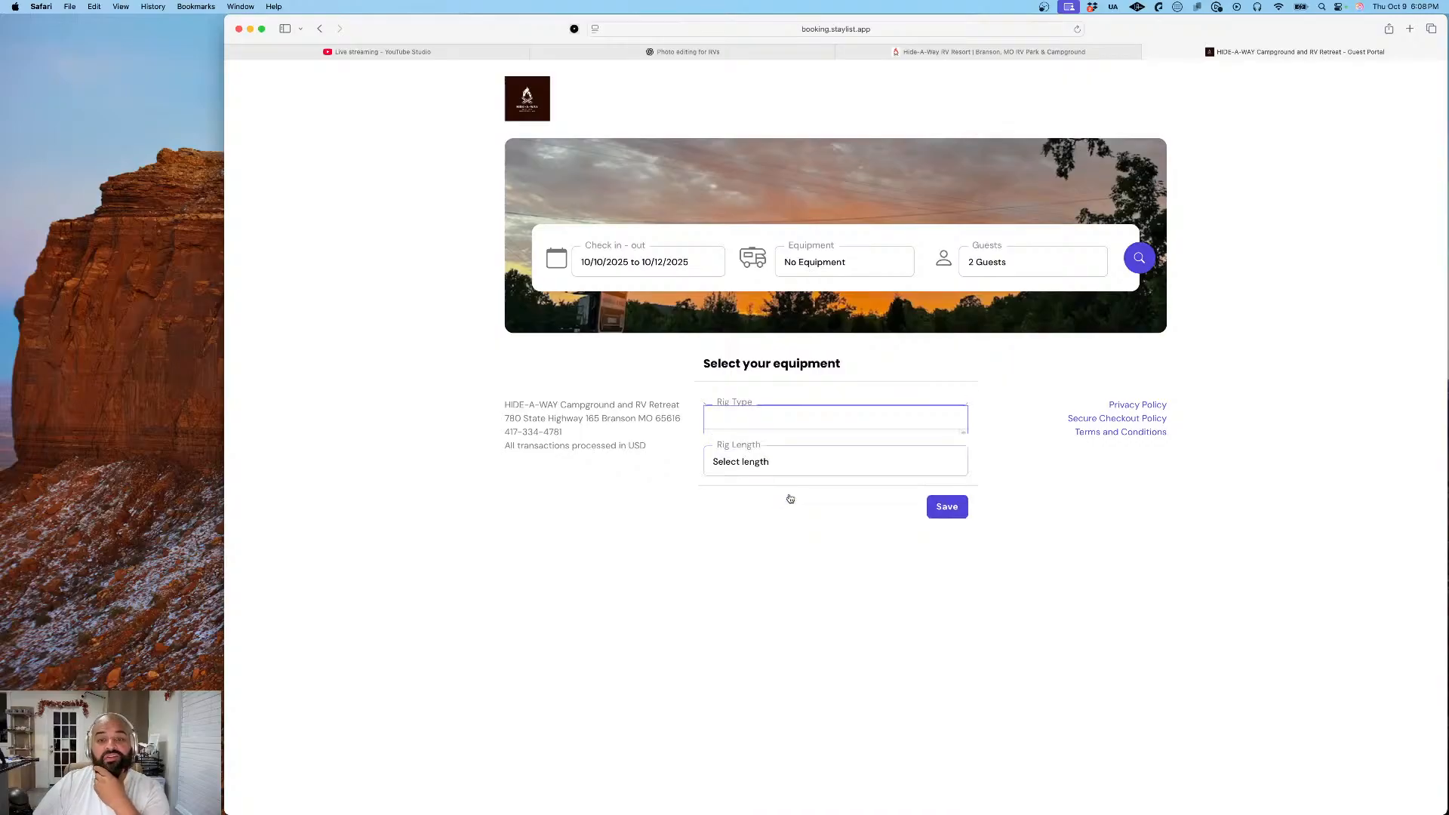
click(770, 418)
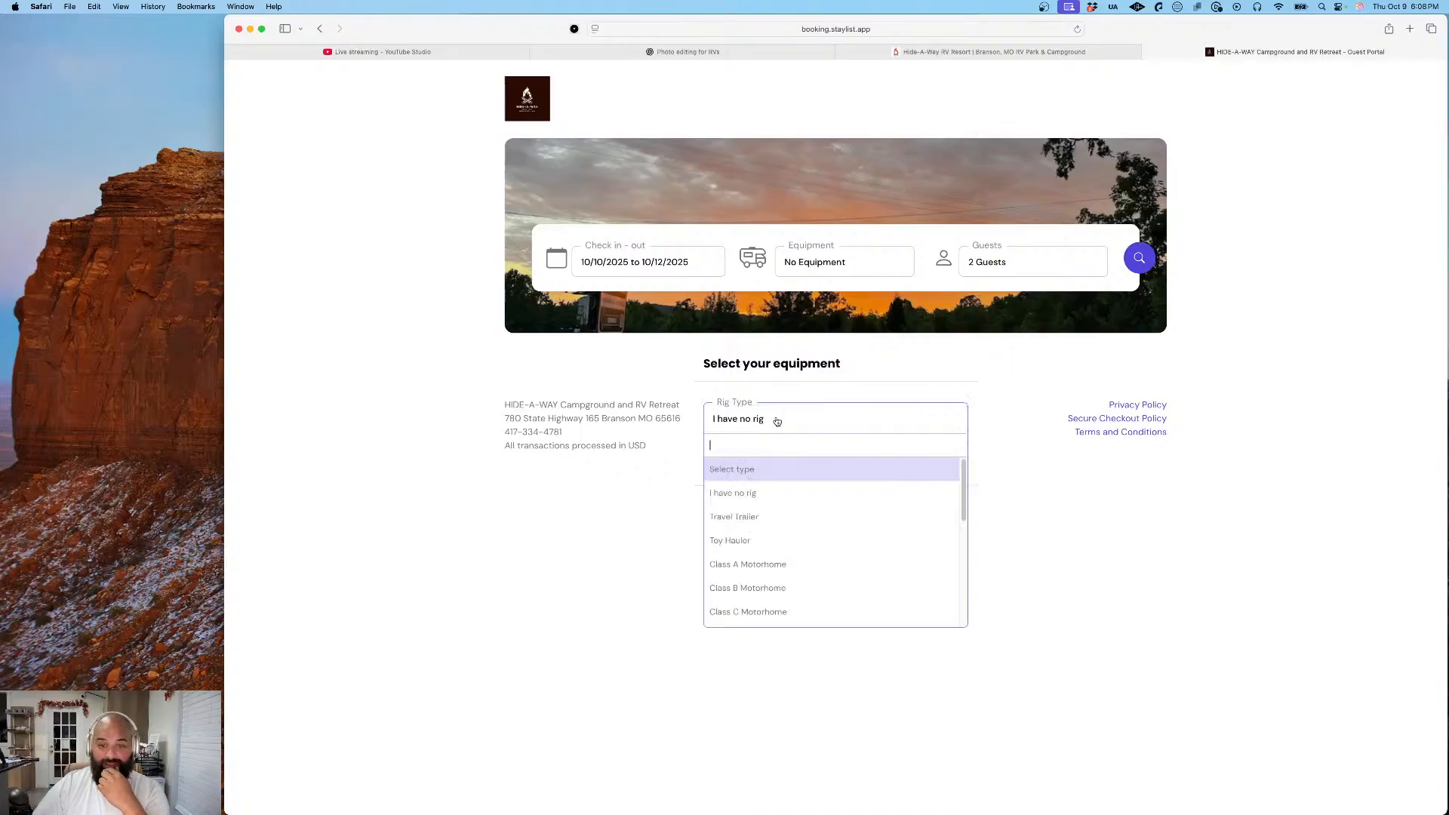
click(770, 429)
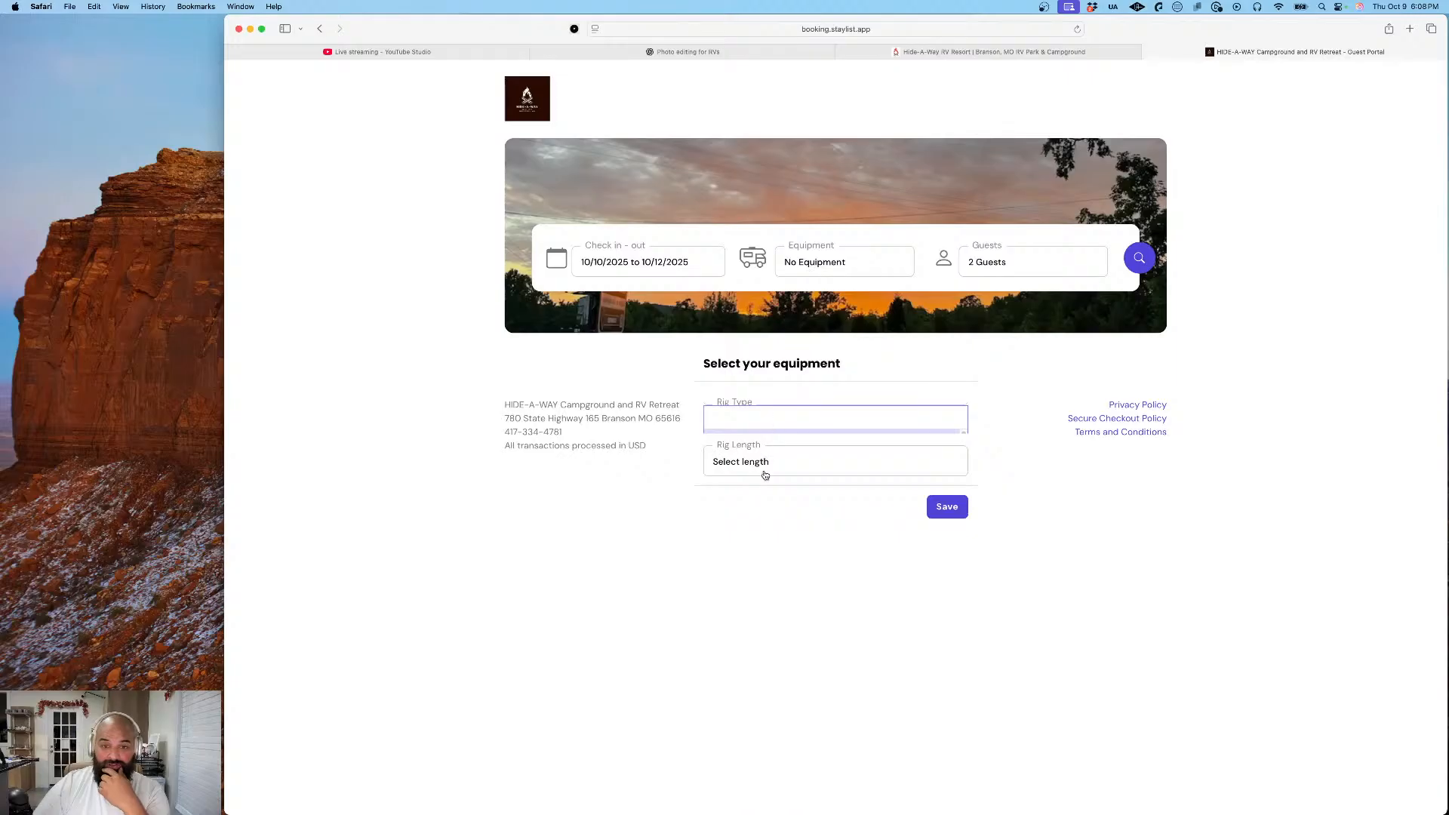
click(764, 471)
click(763, 494)
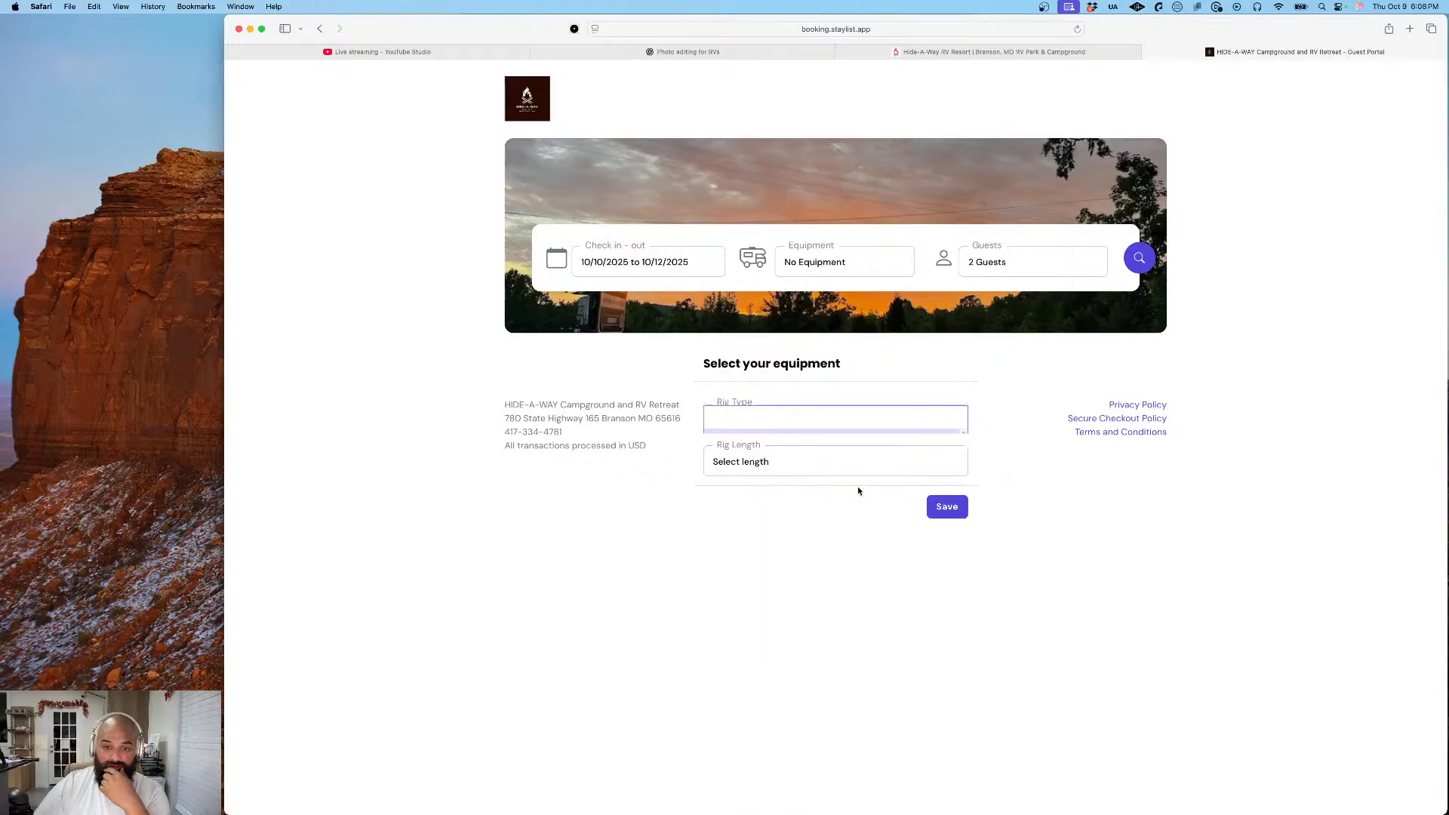
click(941, 508)
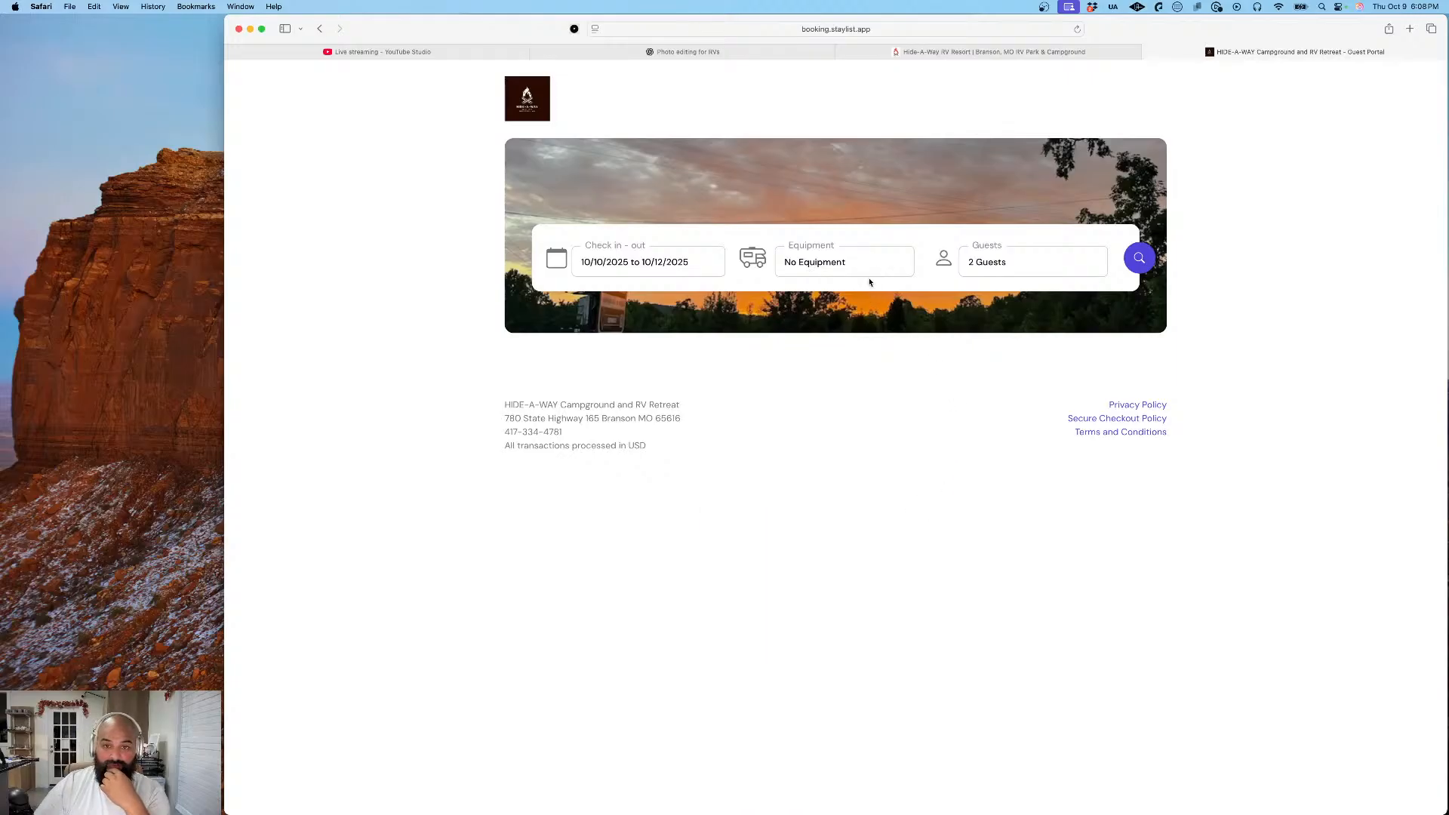
- Search availability for 10/10/2025 to 10/12/2025 and filter the results to Vacation Rental
click(1138, 251)
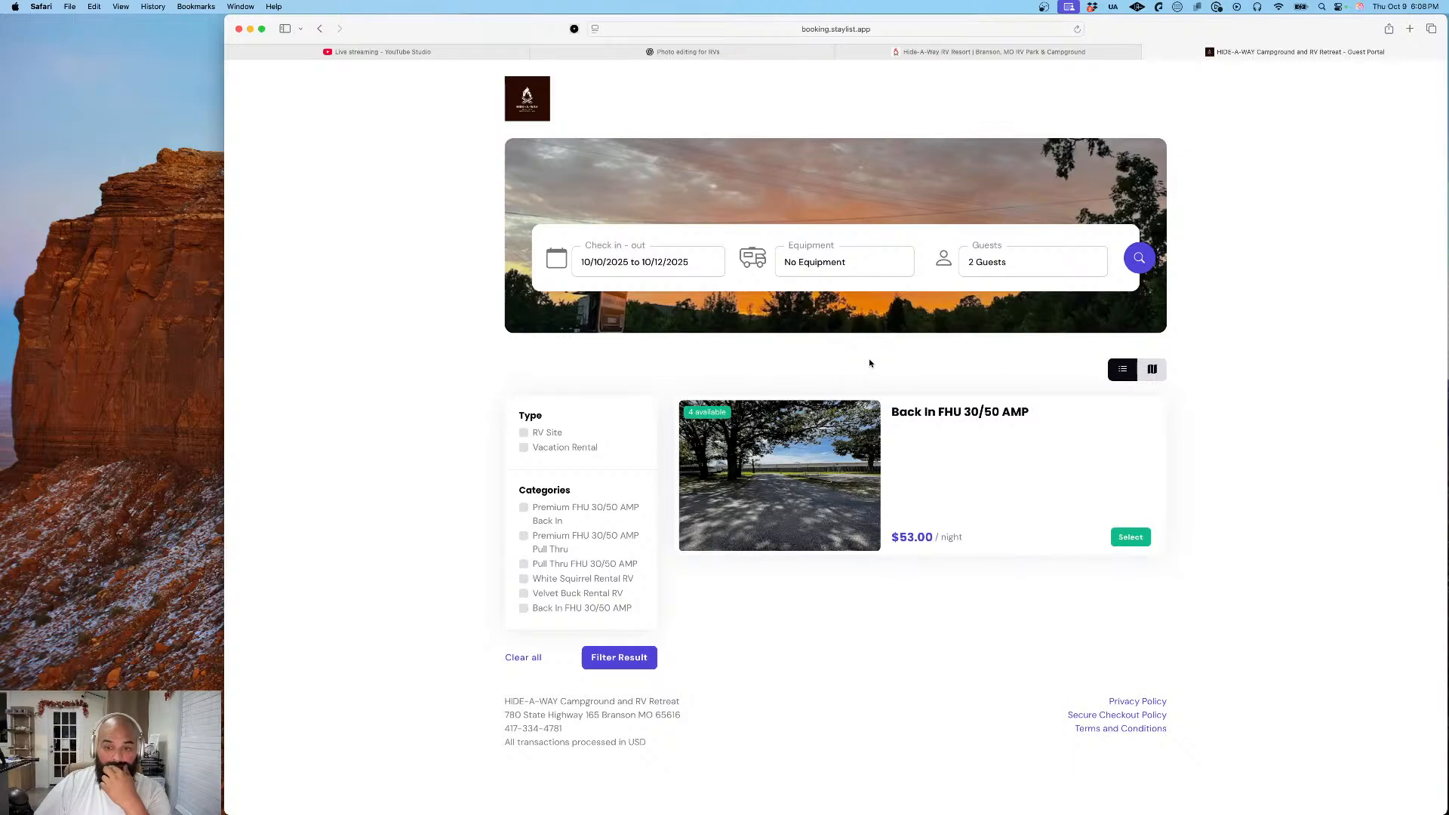
click(550, 446)
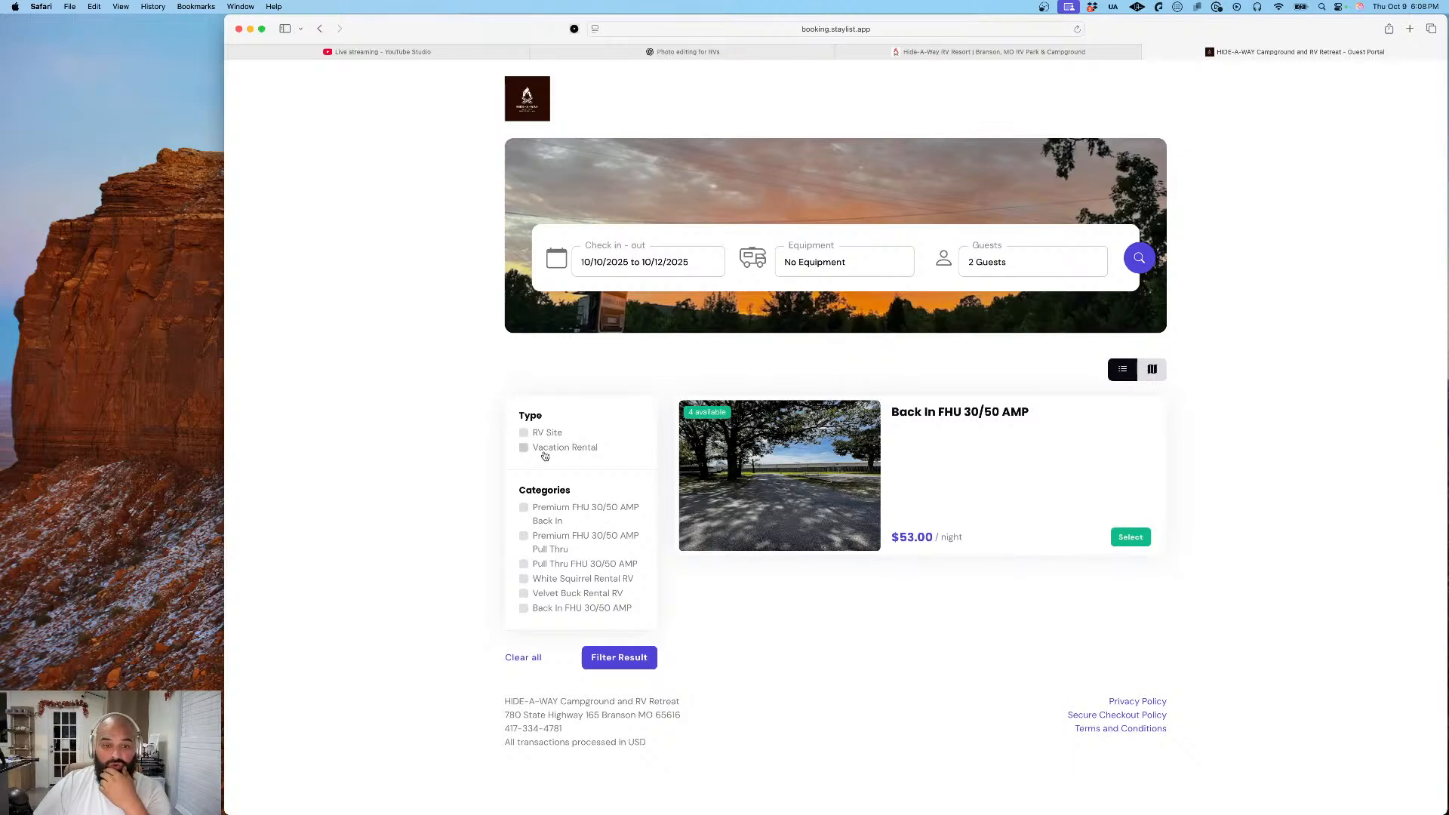
click(633, 660)
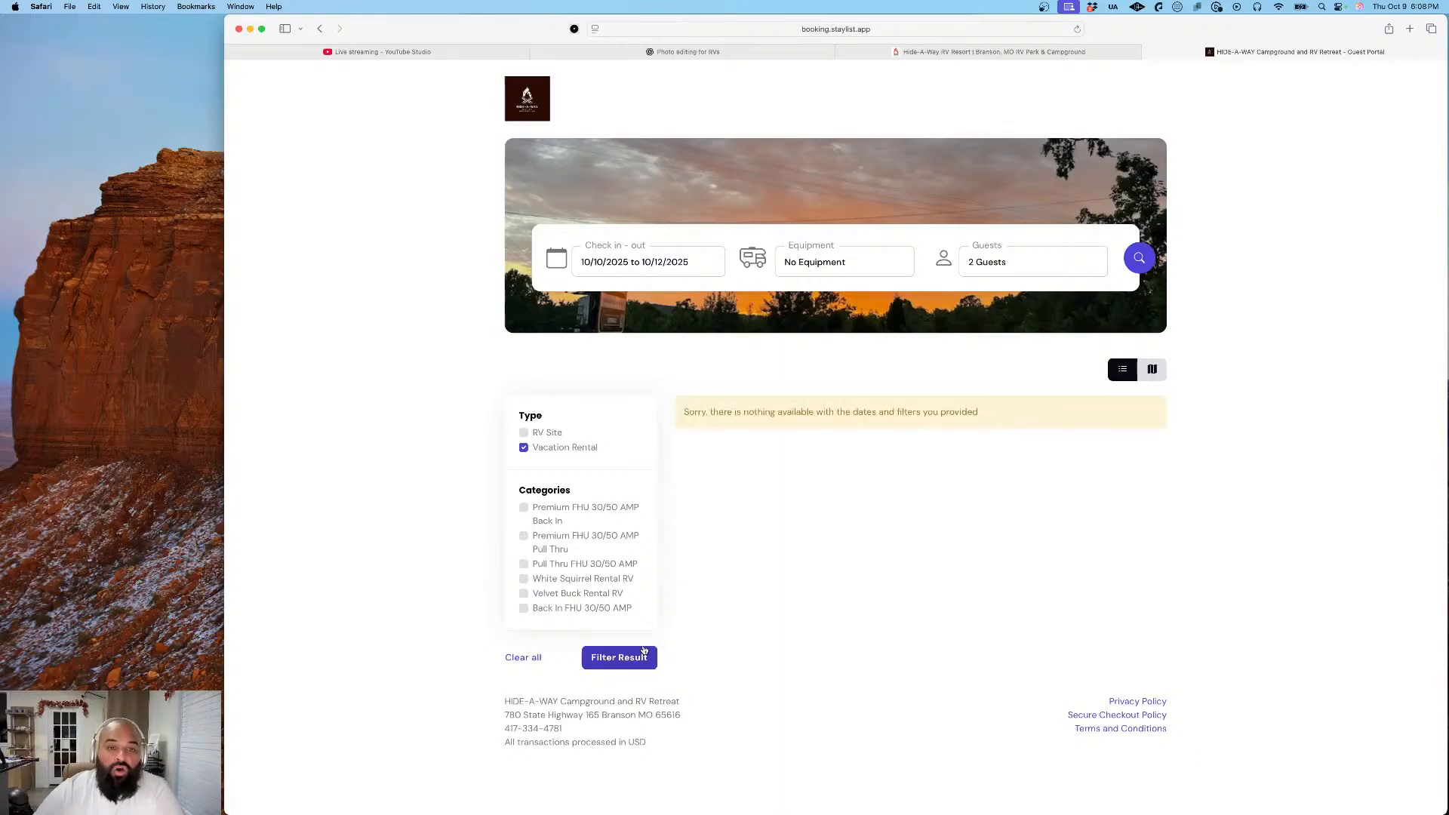
- Change the check-in and check-out dates to 10/13/2025 to 10/16/2025 and search again
click(646, 270)
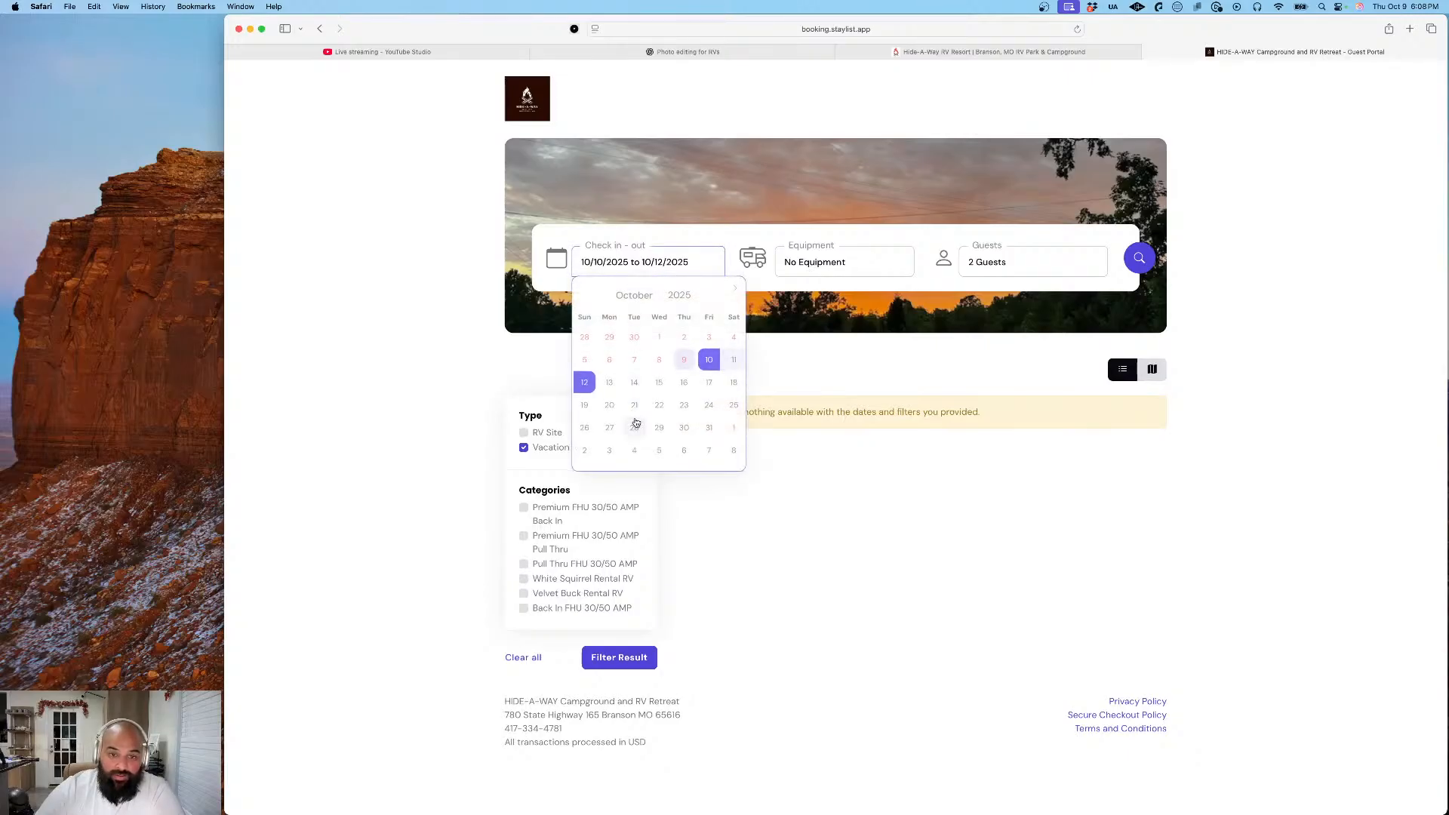
click(610, 382)
click(684, 383)
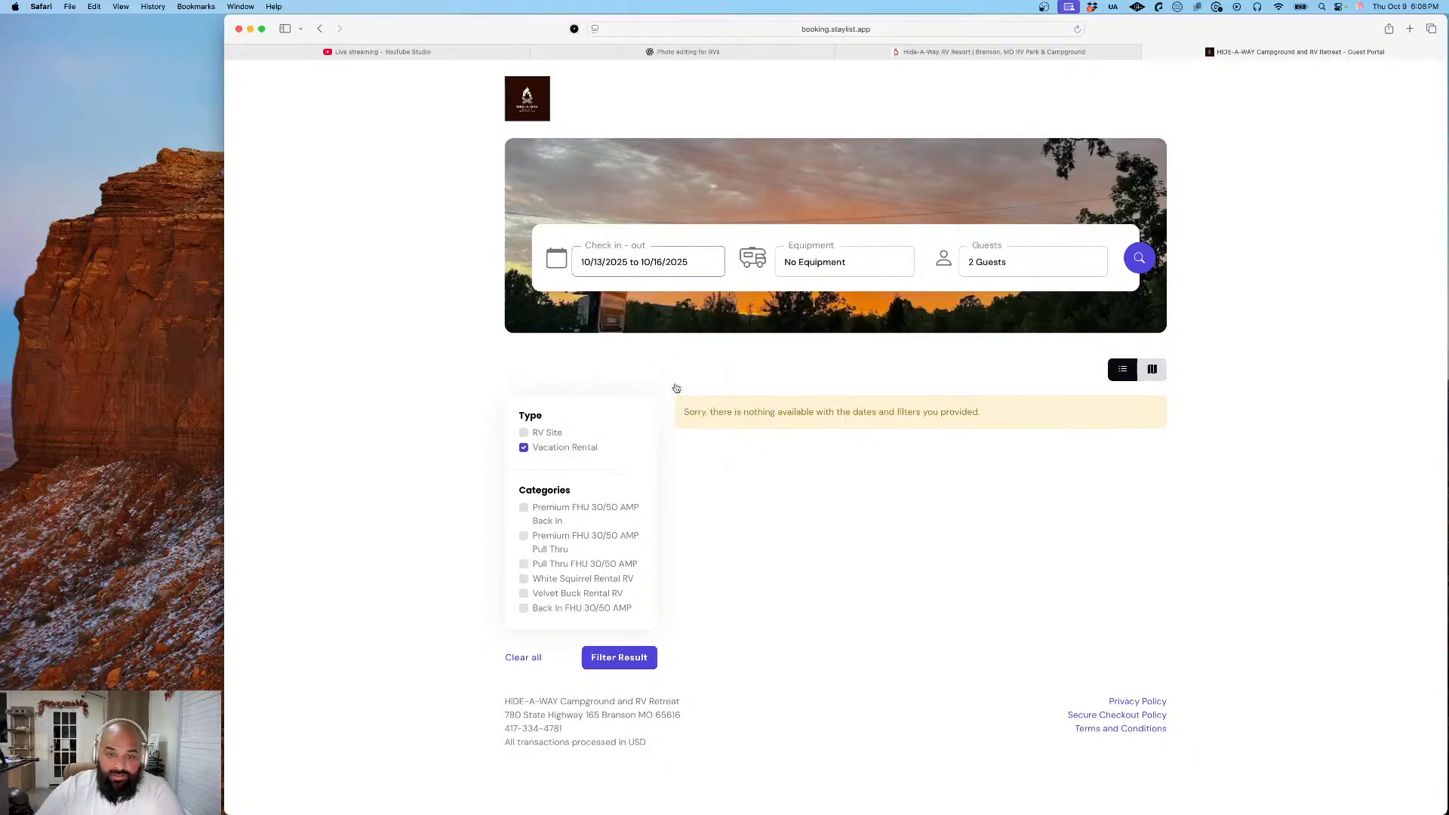
click(1138, 258)
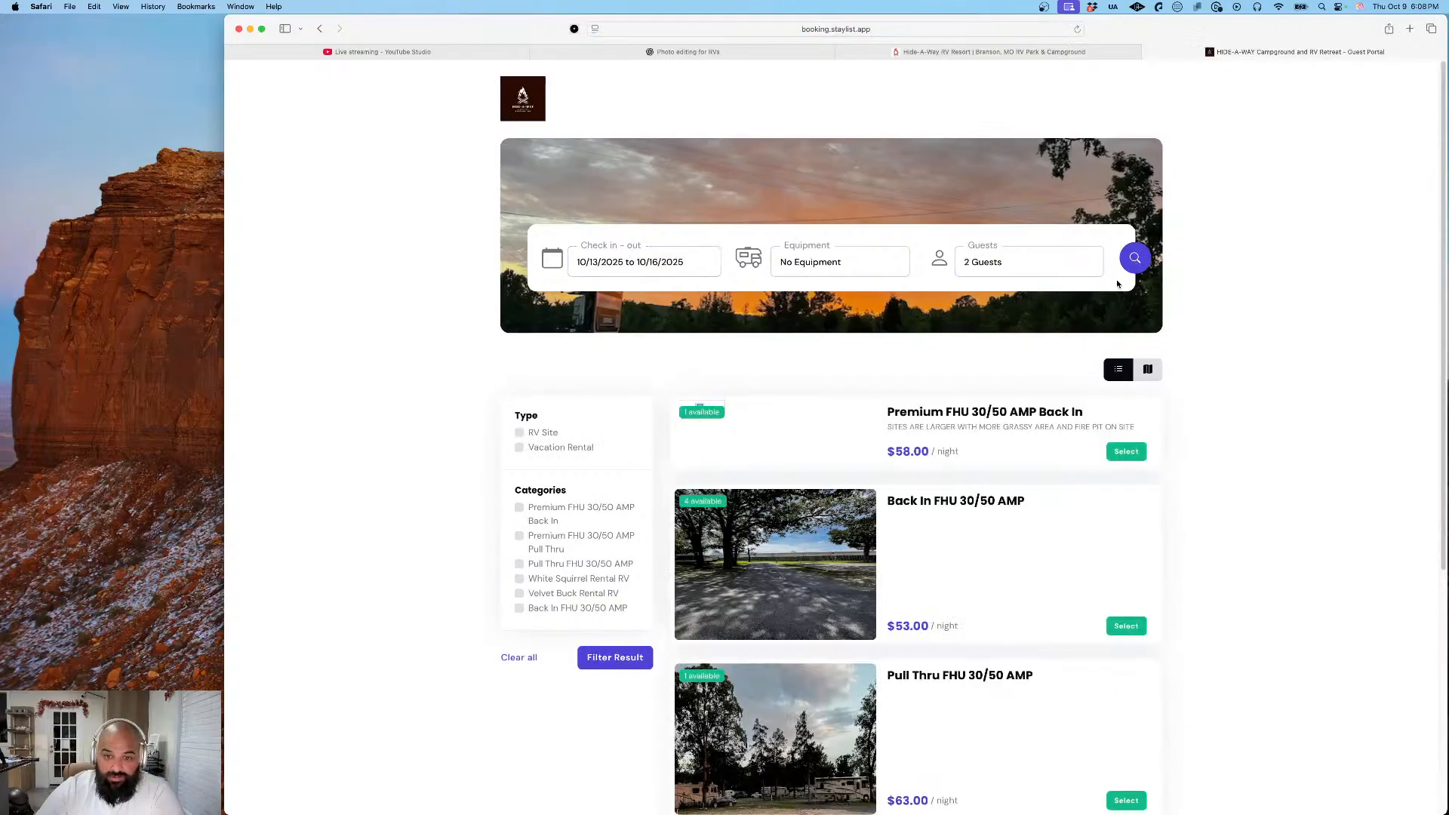
- Review the available sites, open the White Squirrel Rental RV listing, and view its header photo full size before closing it
scroll(1239, 449, down, 5)
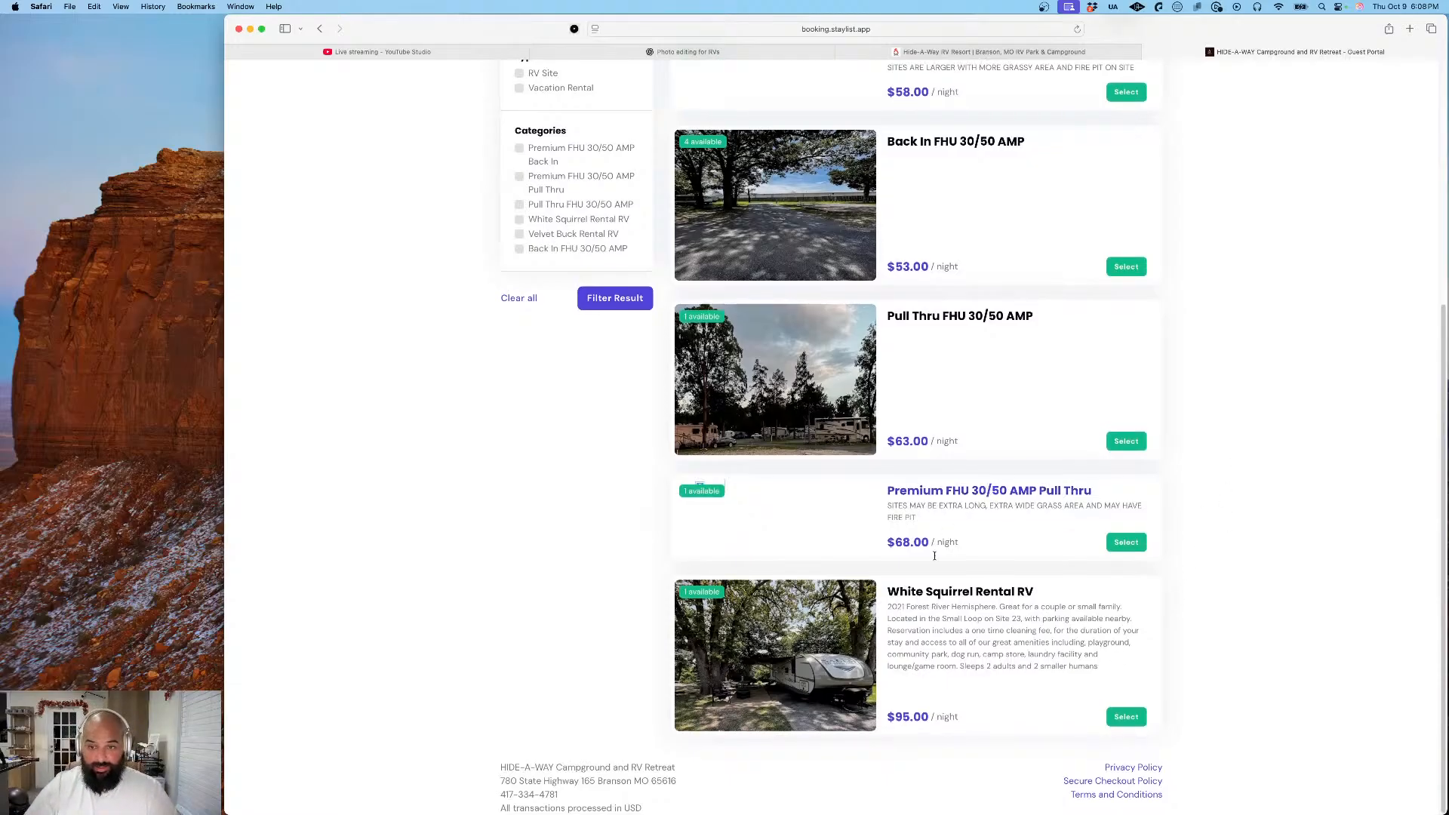
scroll(802, 529, up, 5)
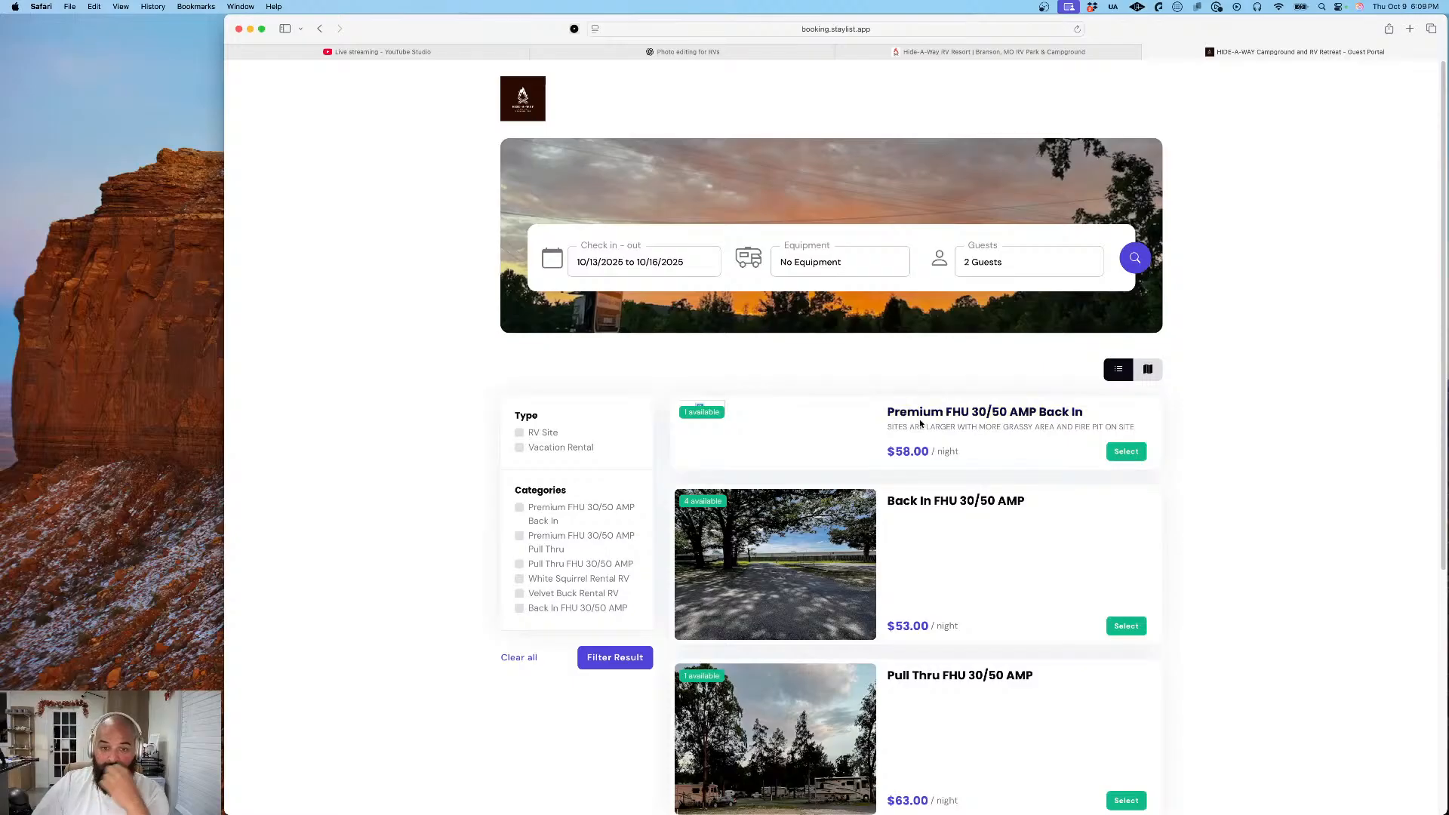
scroll(920, 424, down, 2)
scroll(919, 430, down, 2)
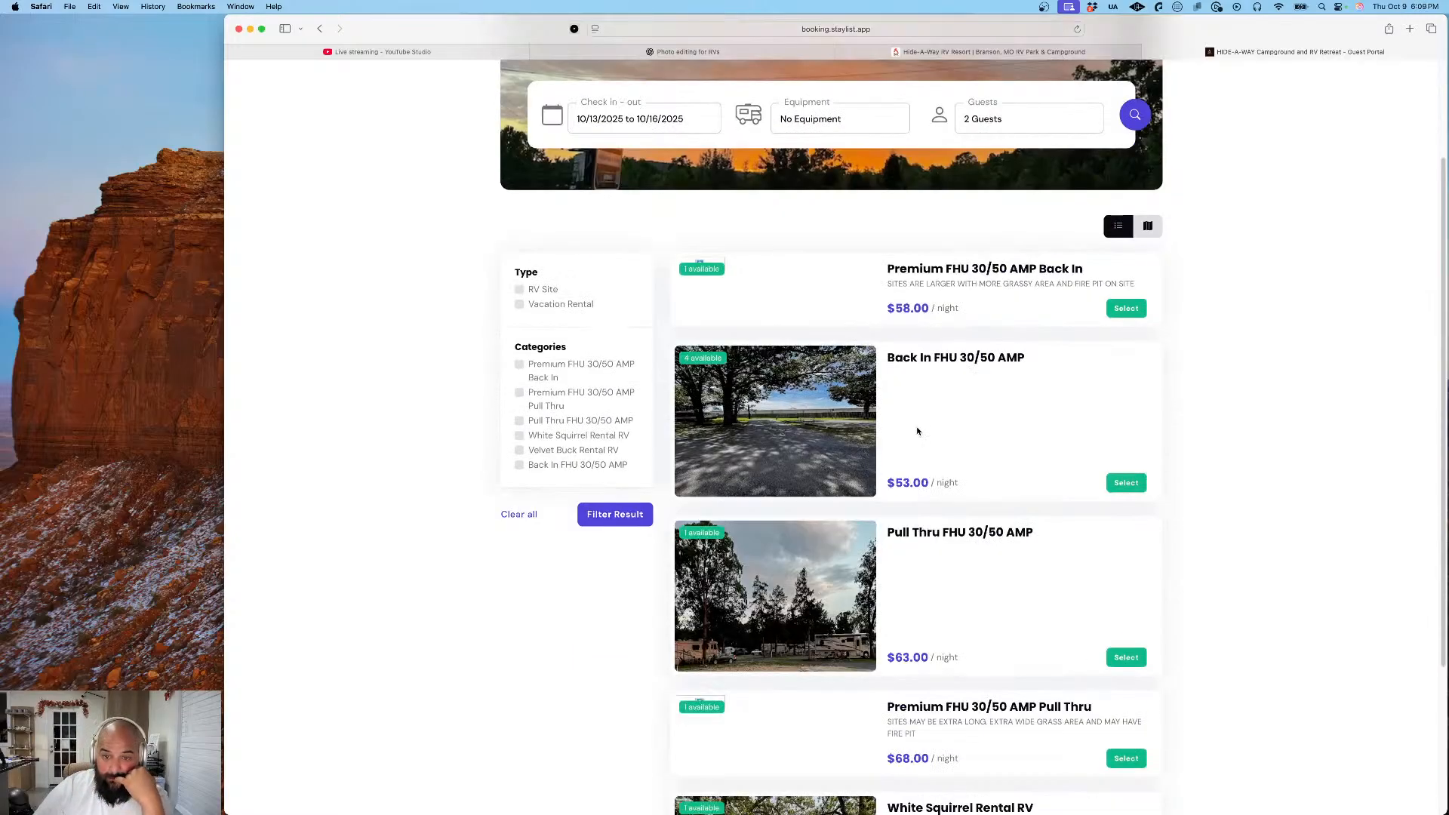
scroll(957, 423, down, 3)
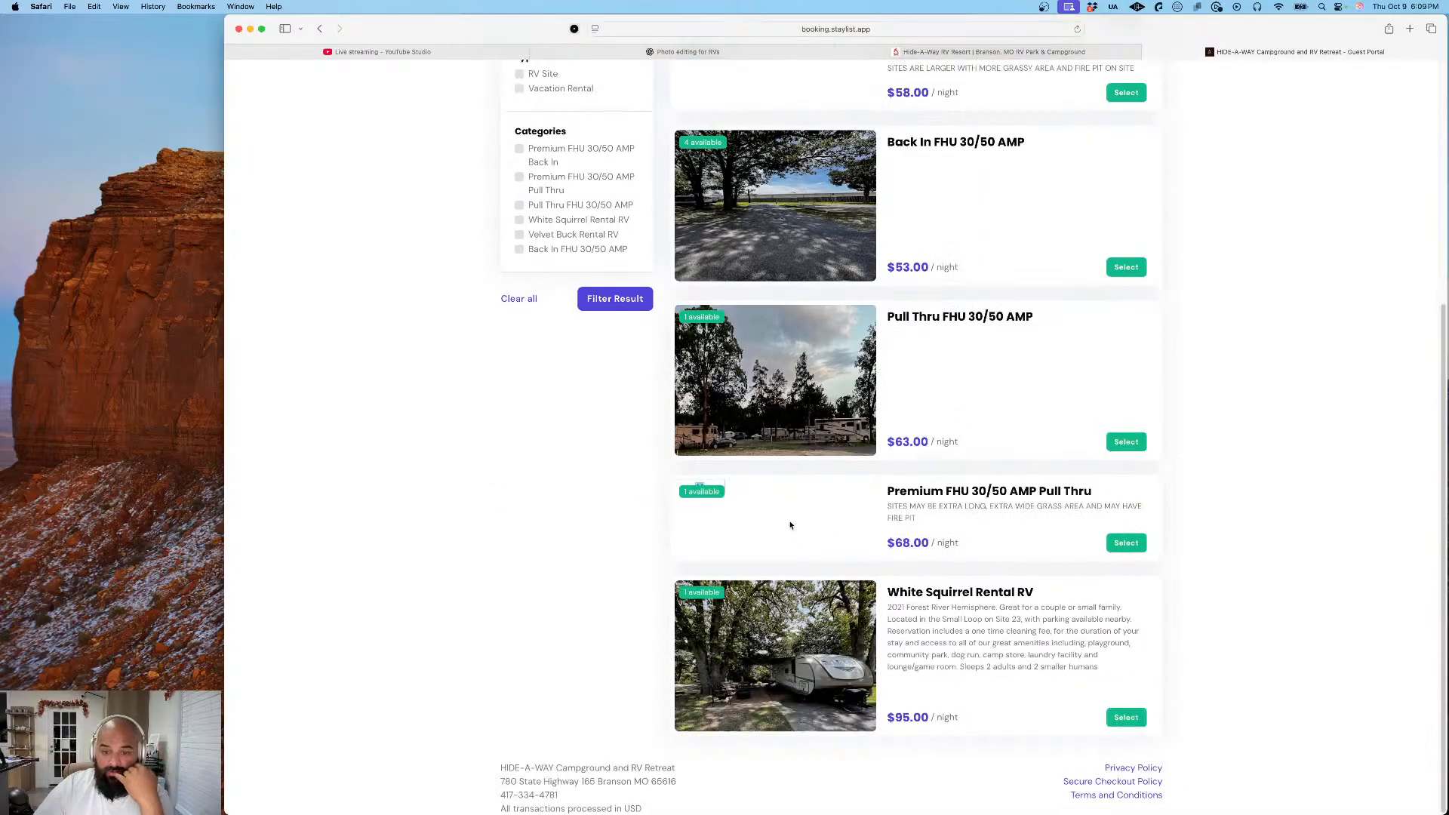
click(901, 594)
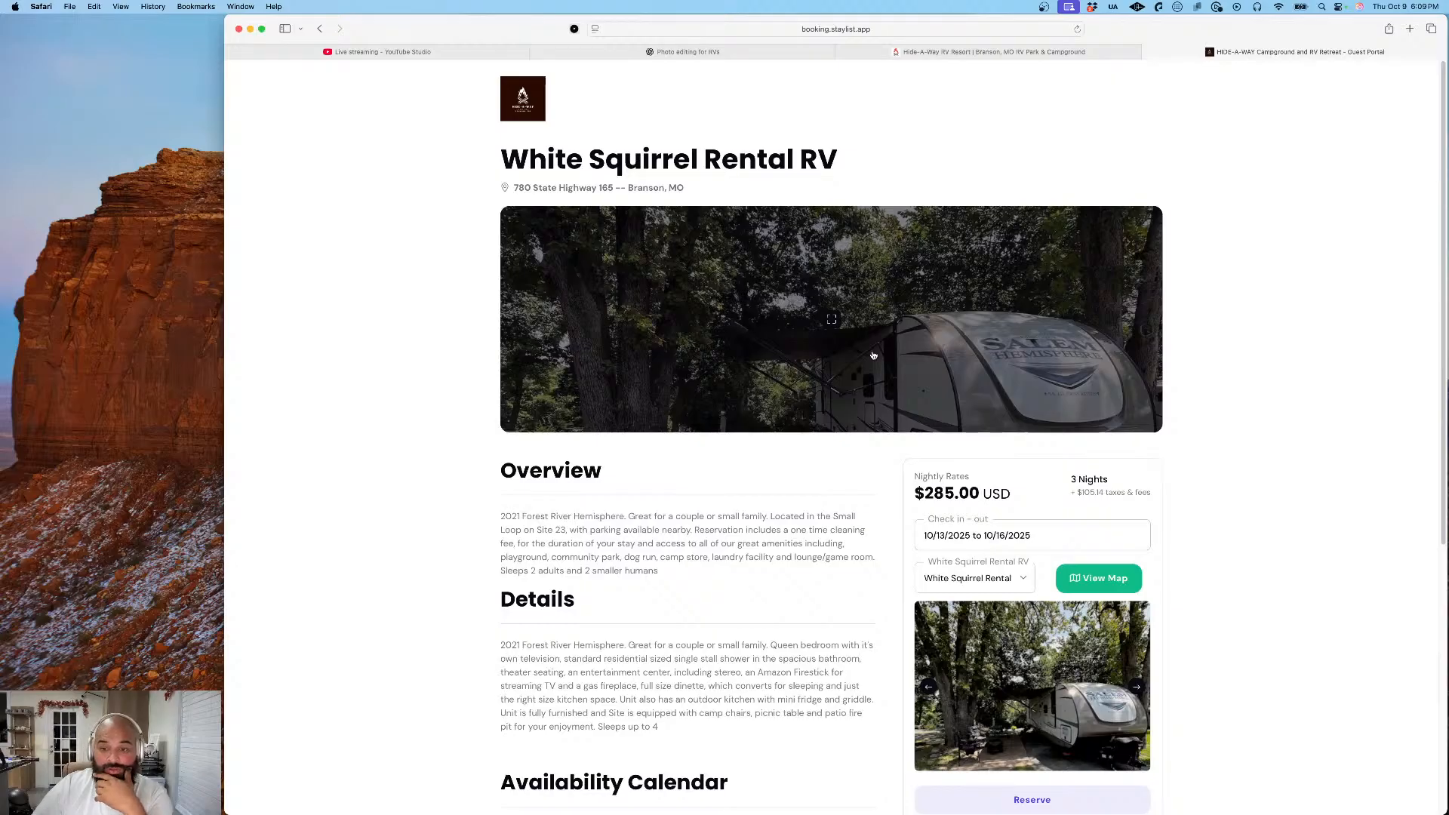
scroll(874, 355, down, 3)
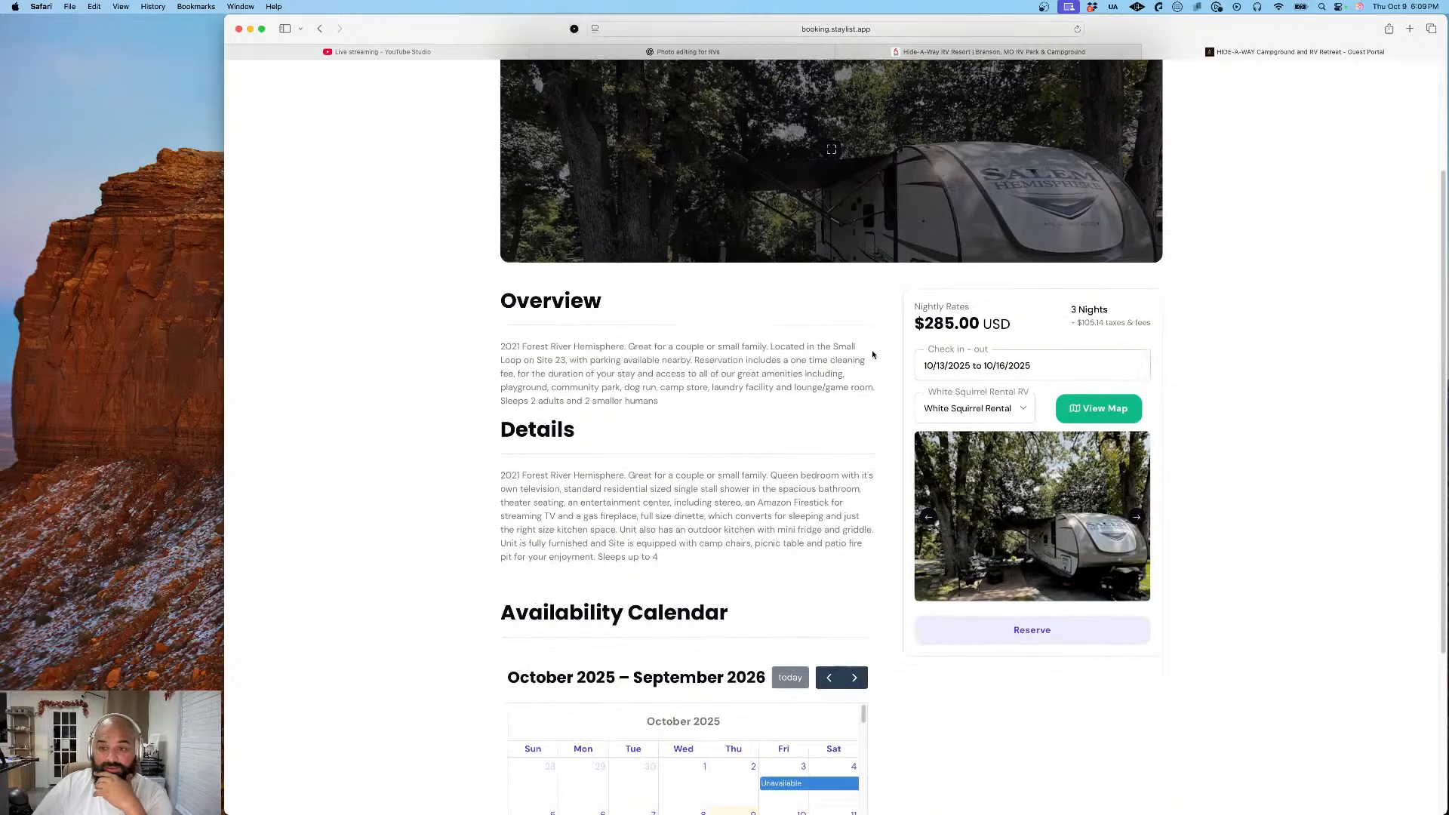
click(843, 193)
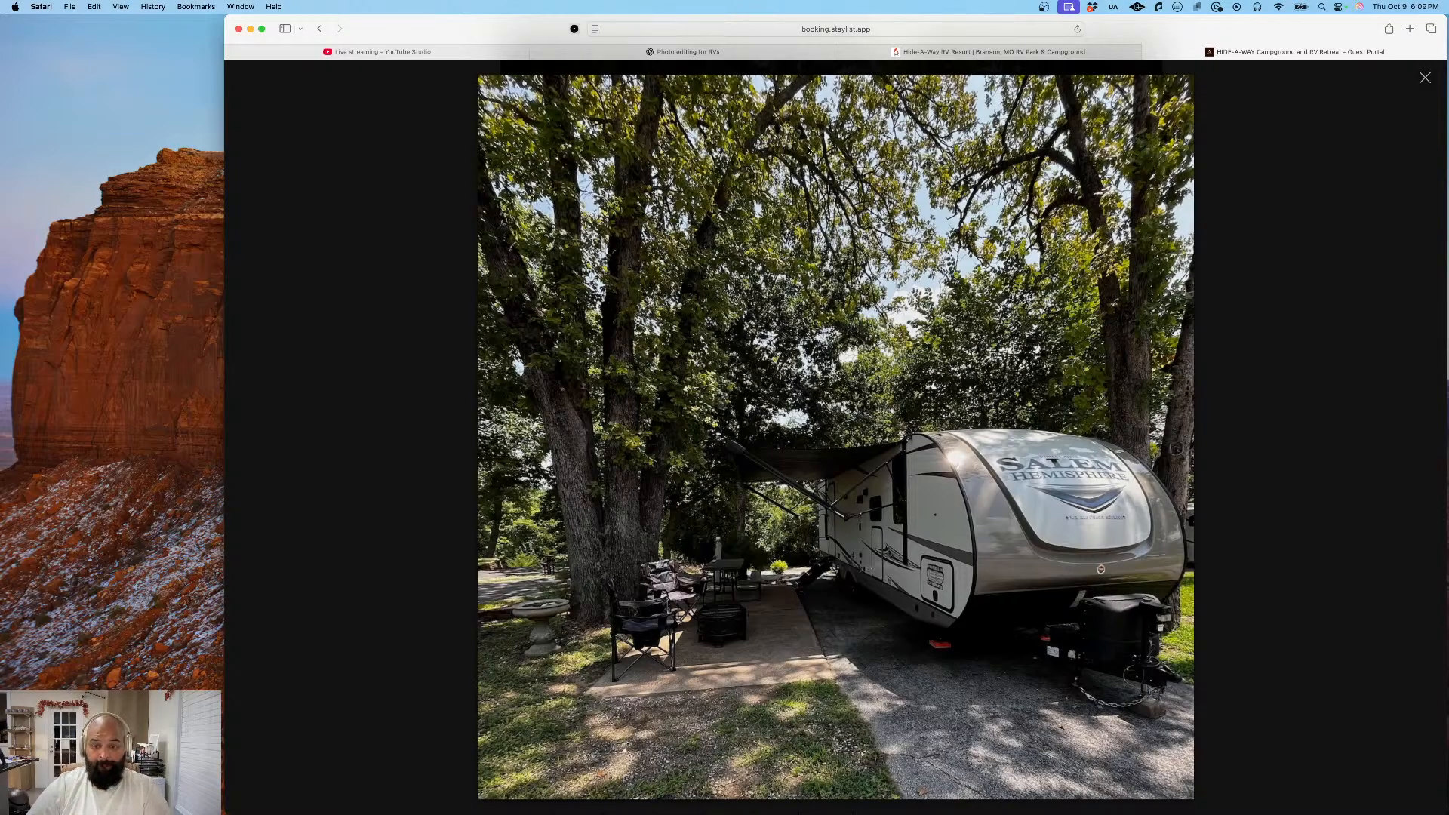
key(Escape)
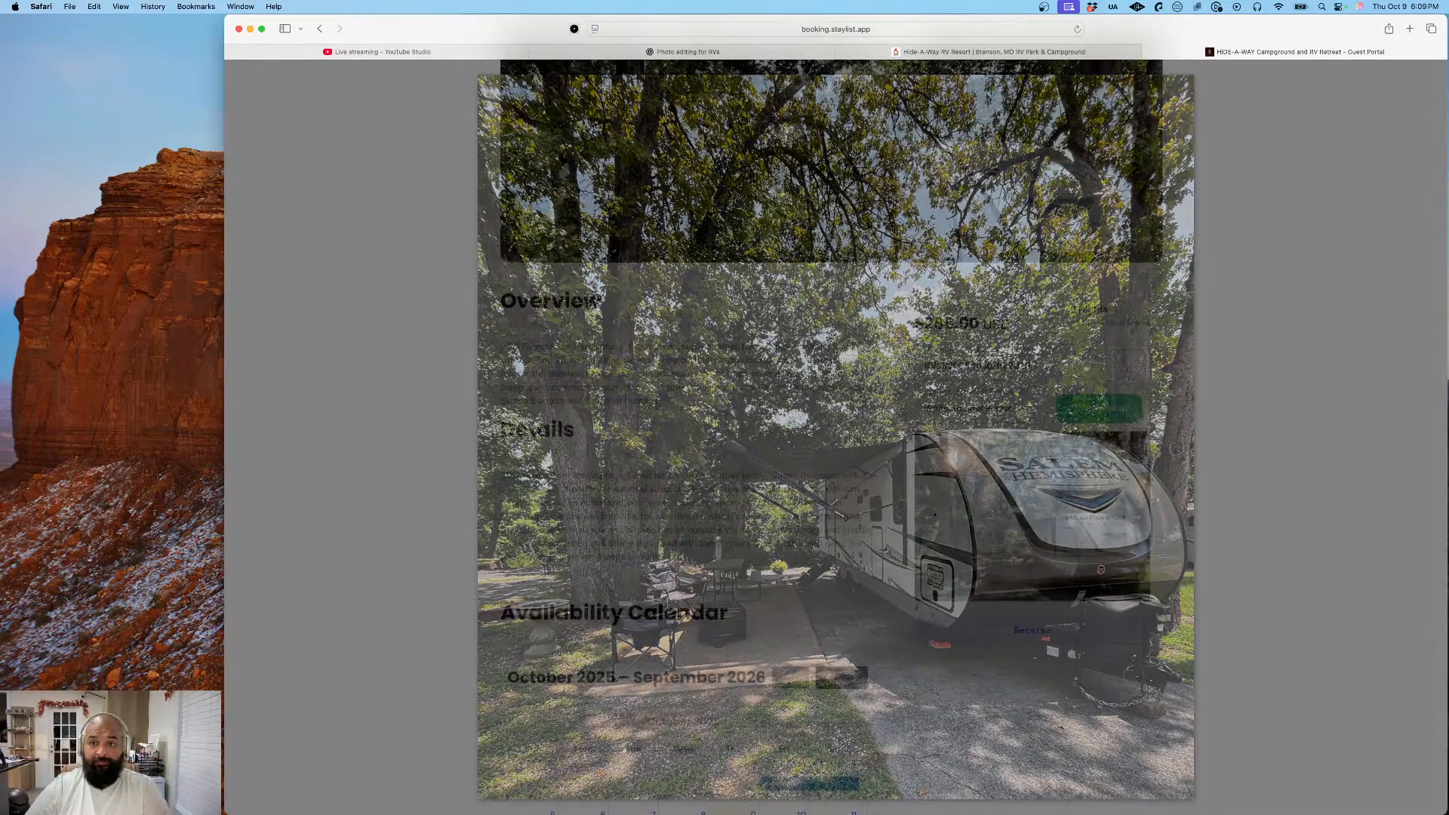
scroll(799, 280, up, 3)
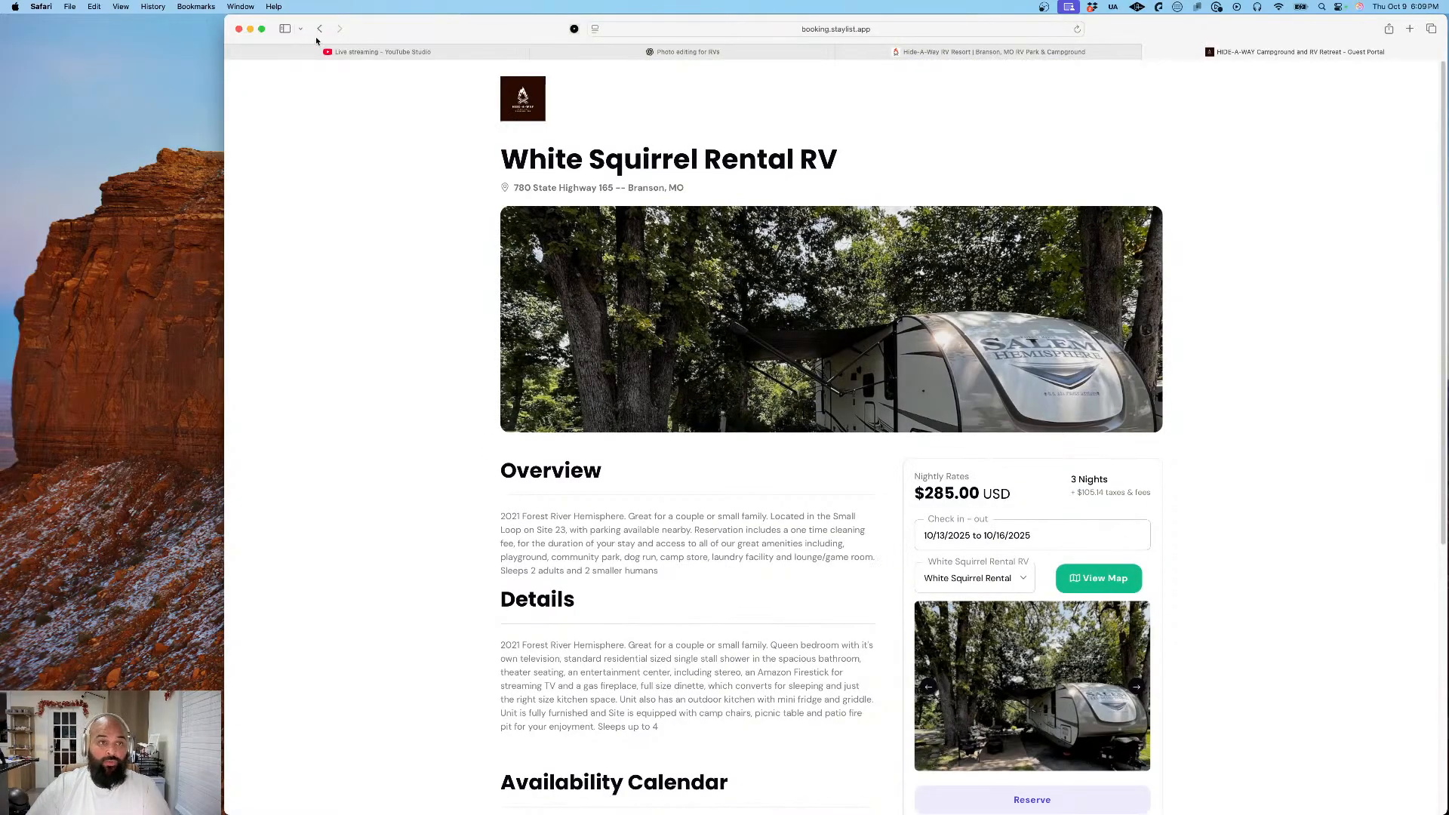
- Return to the search results and open the Back In FHU 30/50 AMP listing to review its calendar and booking form
click(319, 29)
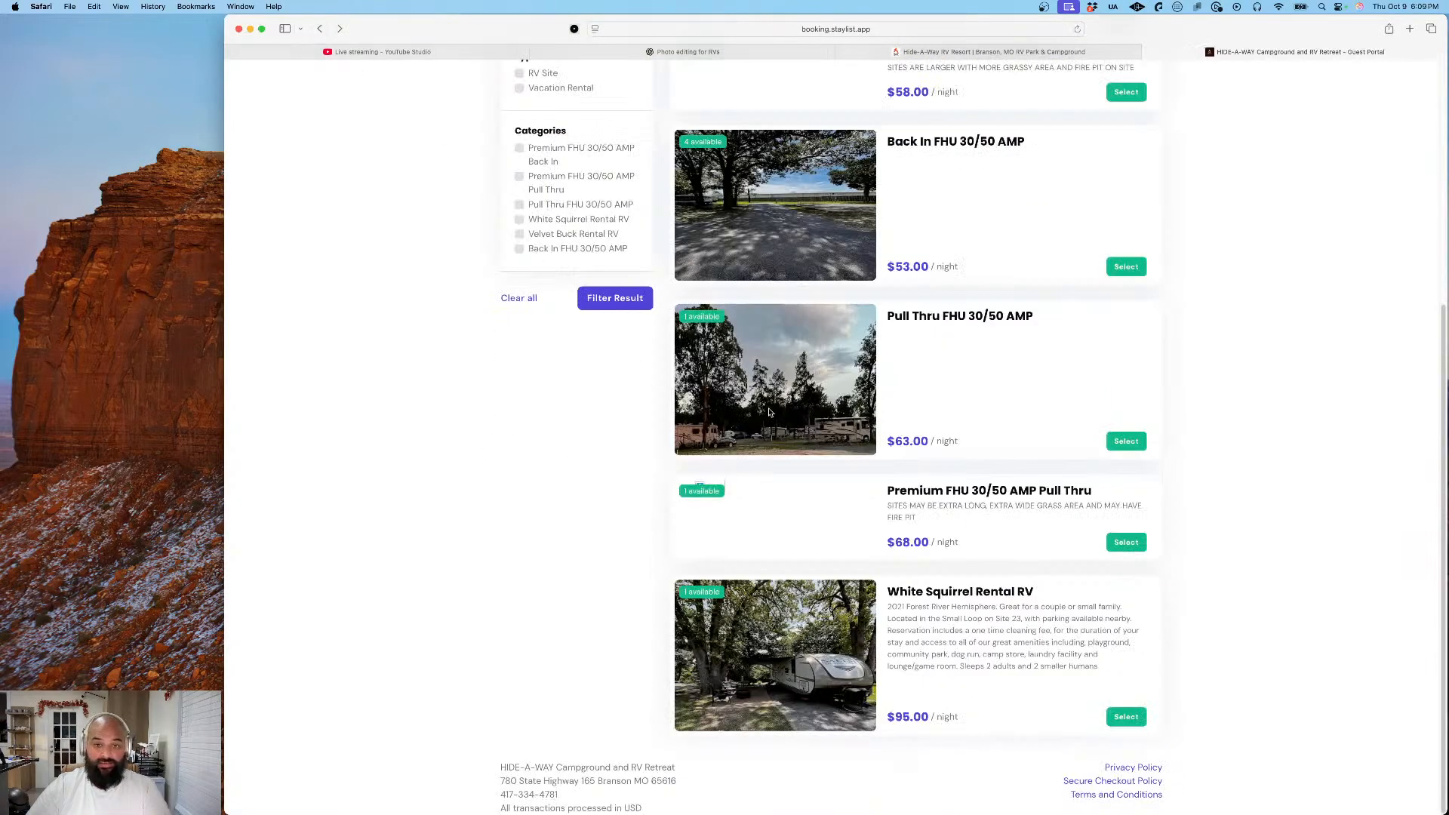
scroll(770, 412, up, 6)
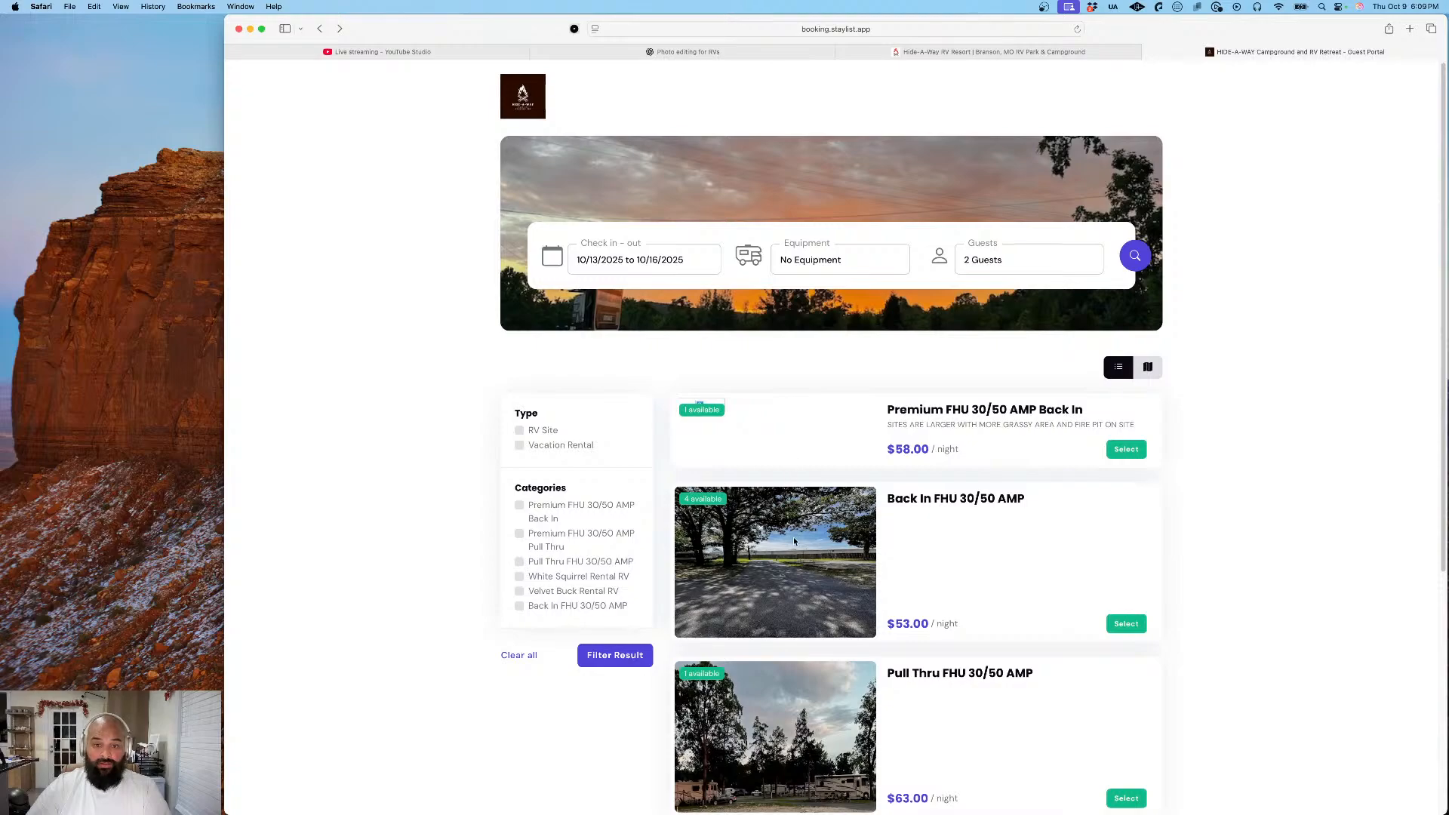
click(939, 501)
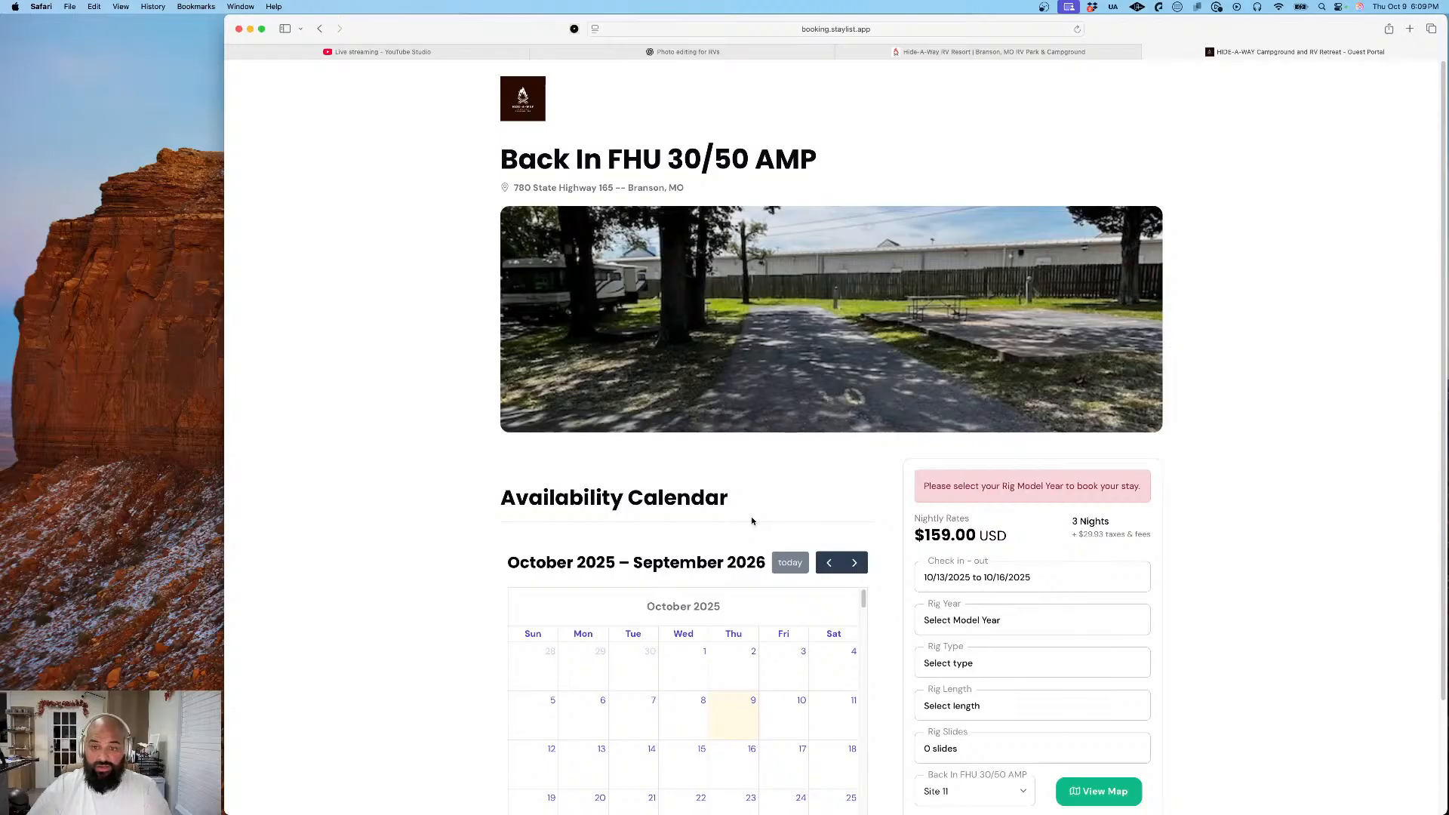
scroll(752, 521, down, 3)
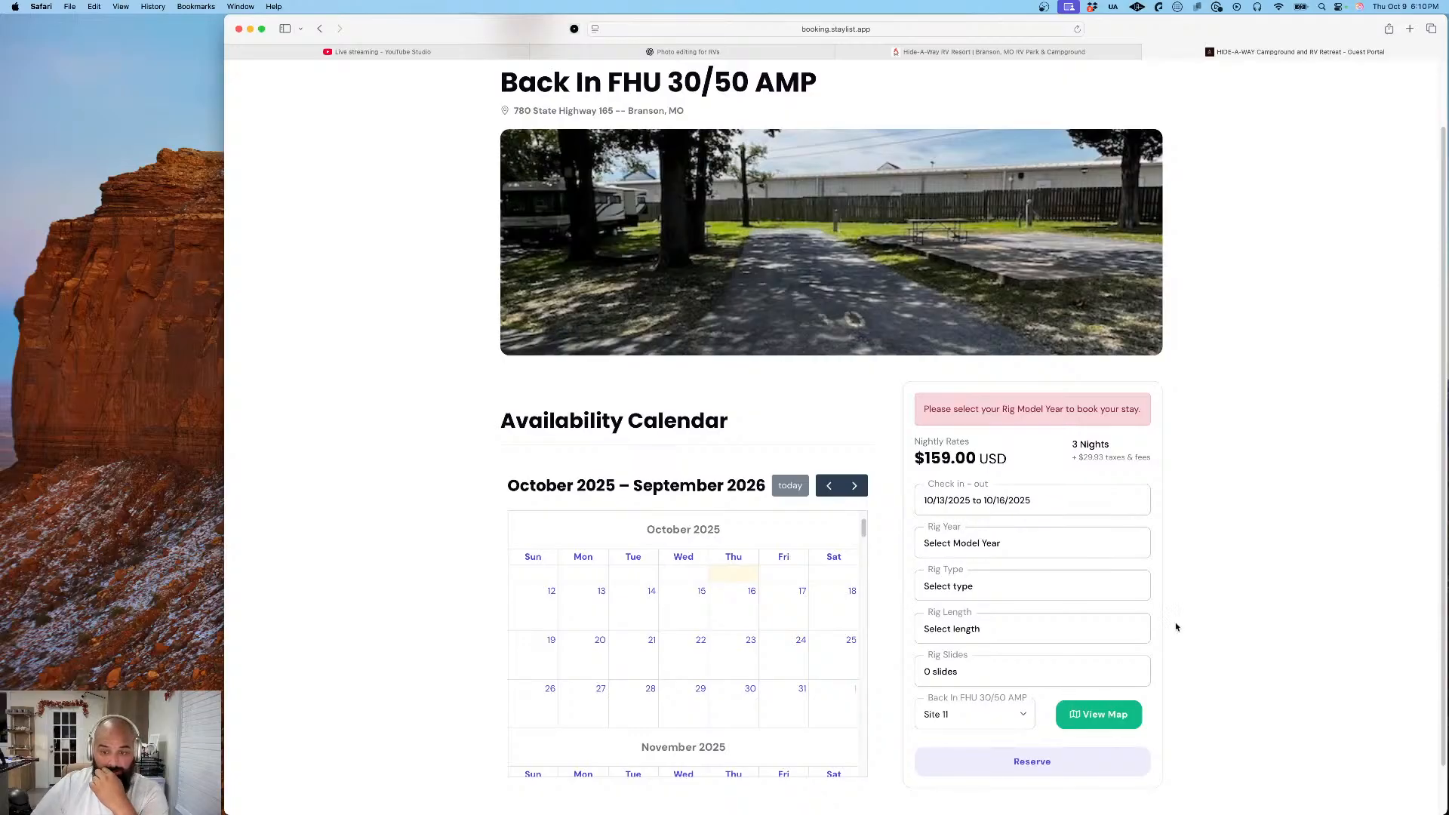
scroll(1219, 580, down, 2)
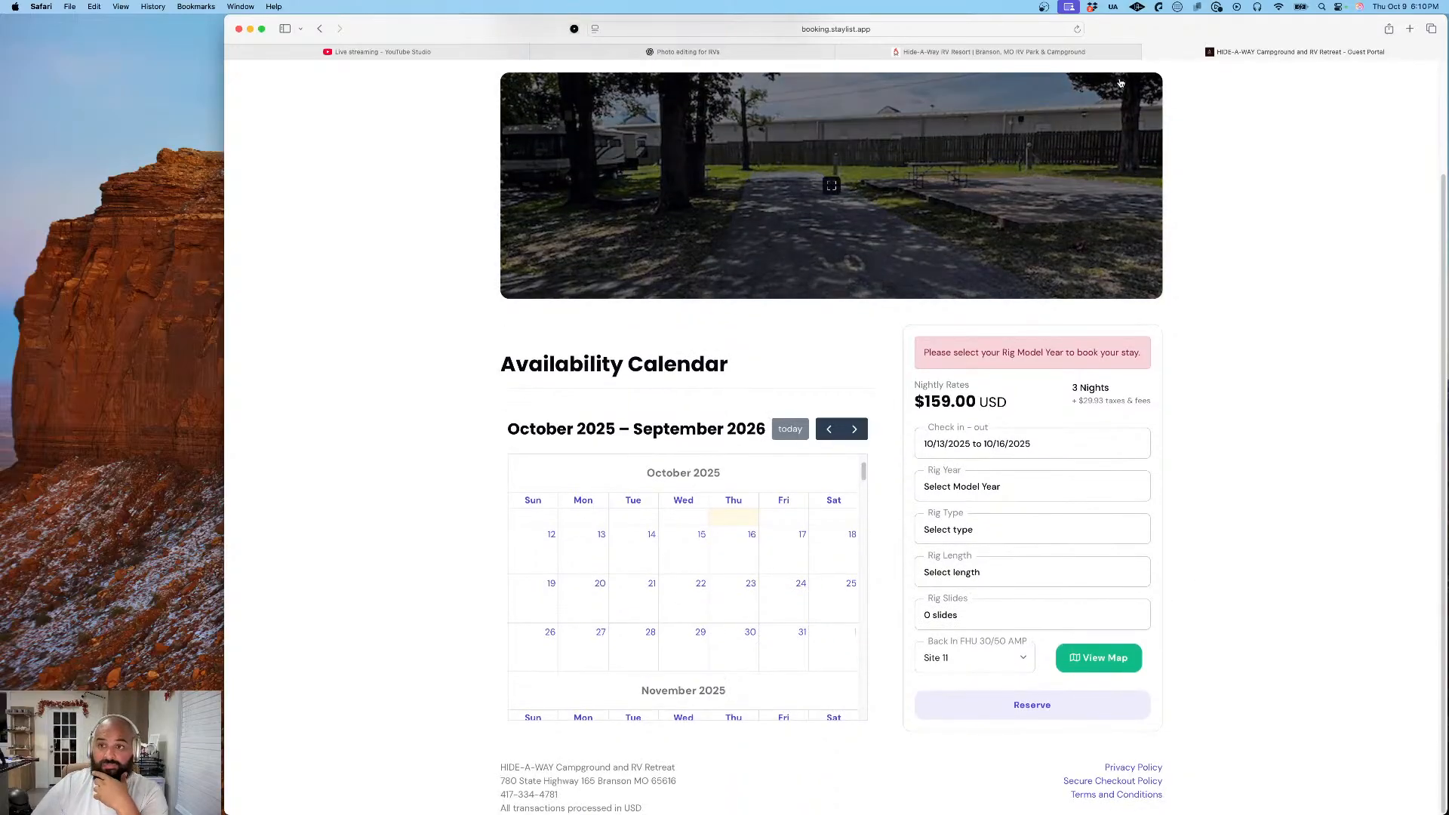
scroll(1223, 469, up, 3)
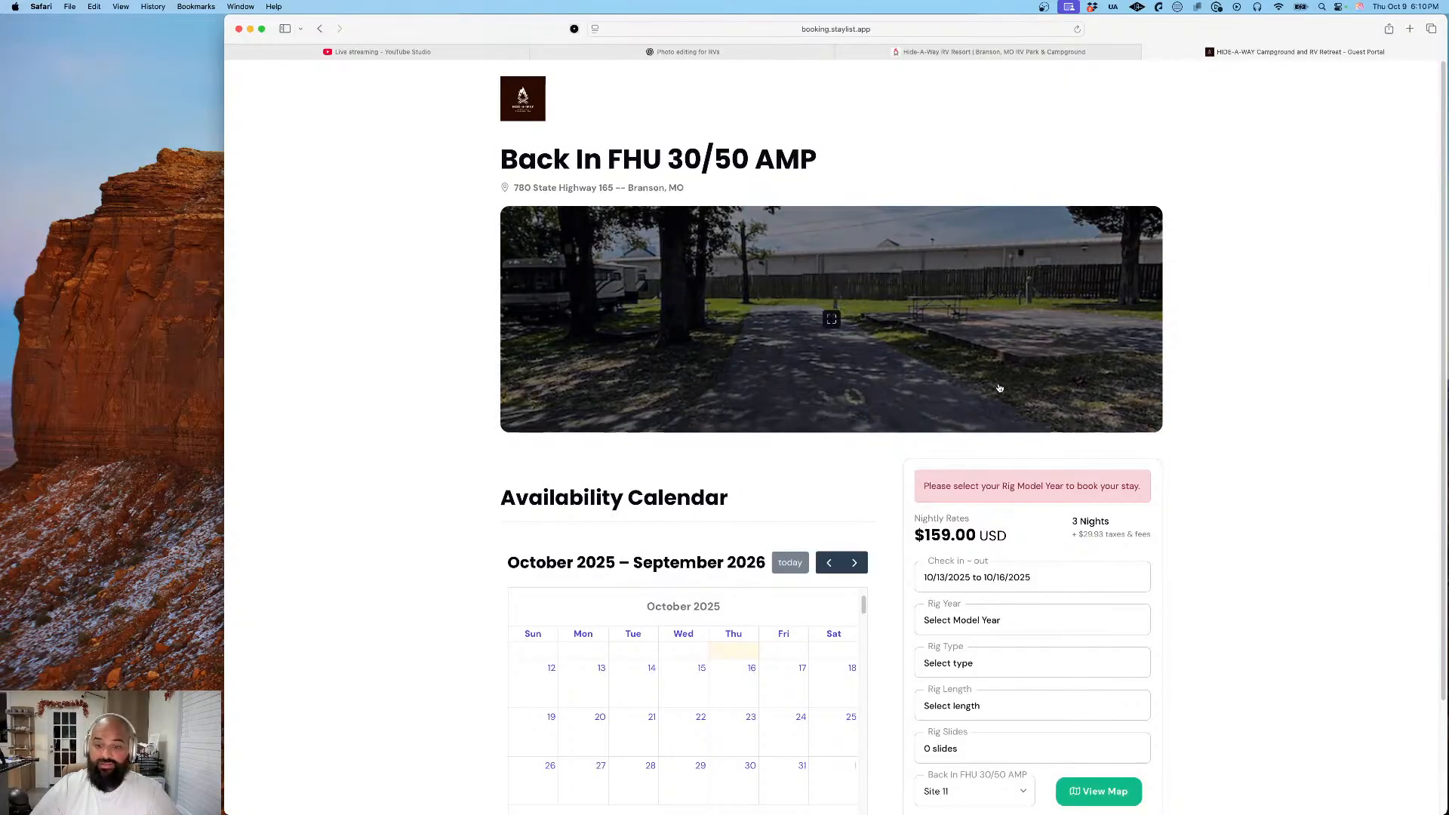
- View the Back In FHU 30/50 AMP header photo full size and close it
scroll(1293, 361, down, 2)
mouse_move(848, 314)
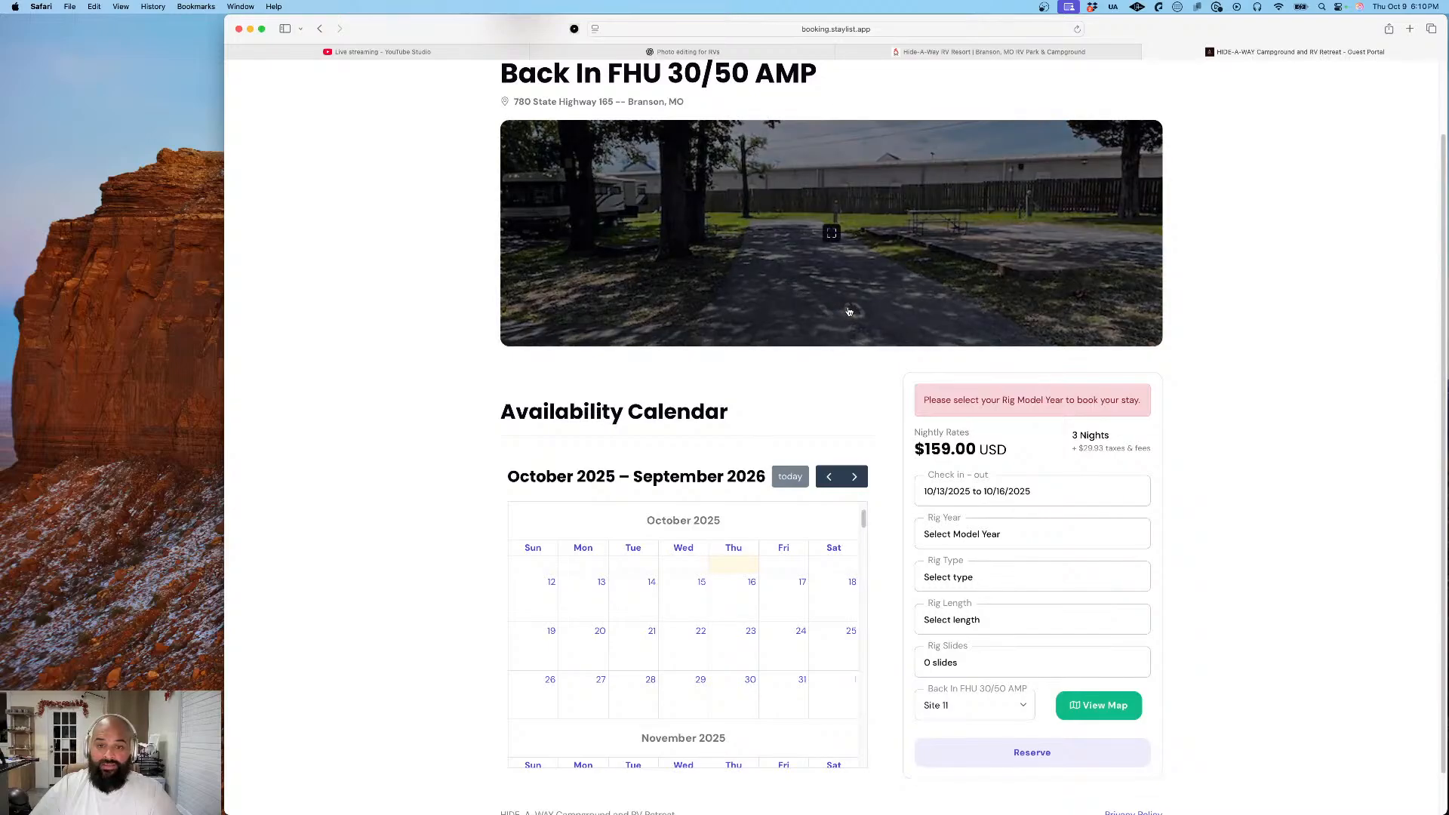
click(836, 210)
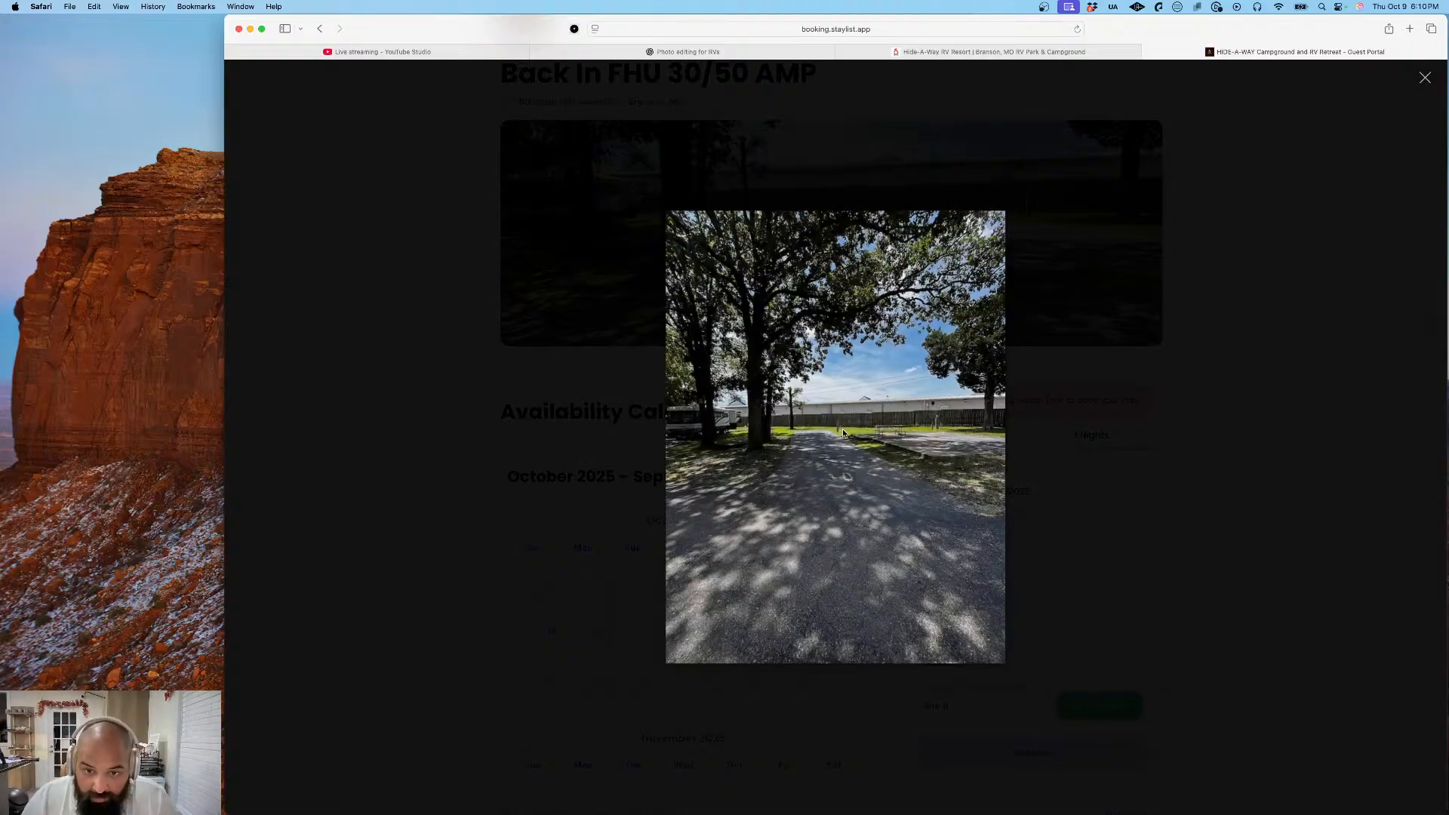
click(593, 206)
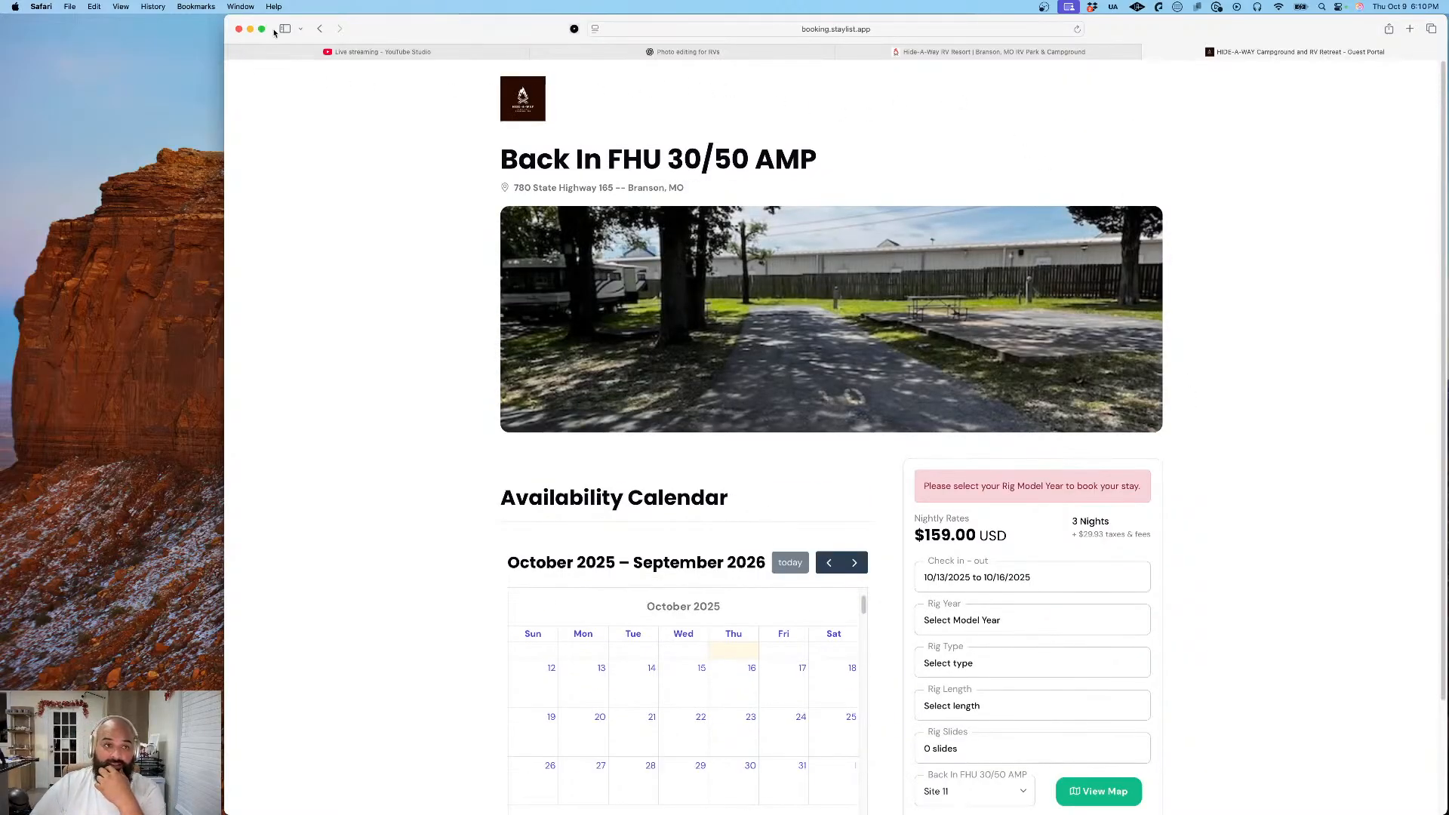
- Switch to the Sites OCT 2025 folder in Finder and preview IMG_7773.CR3
click(249, 28)
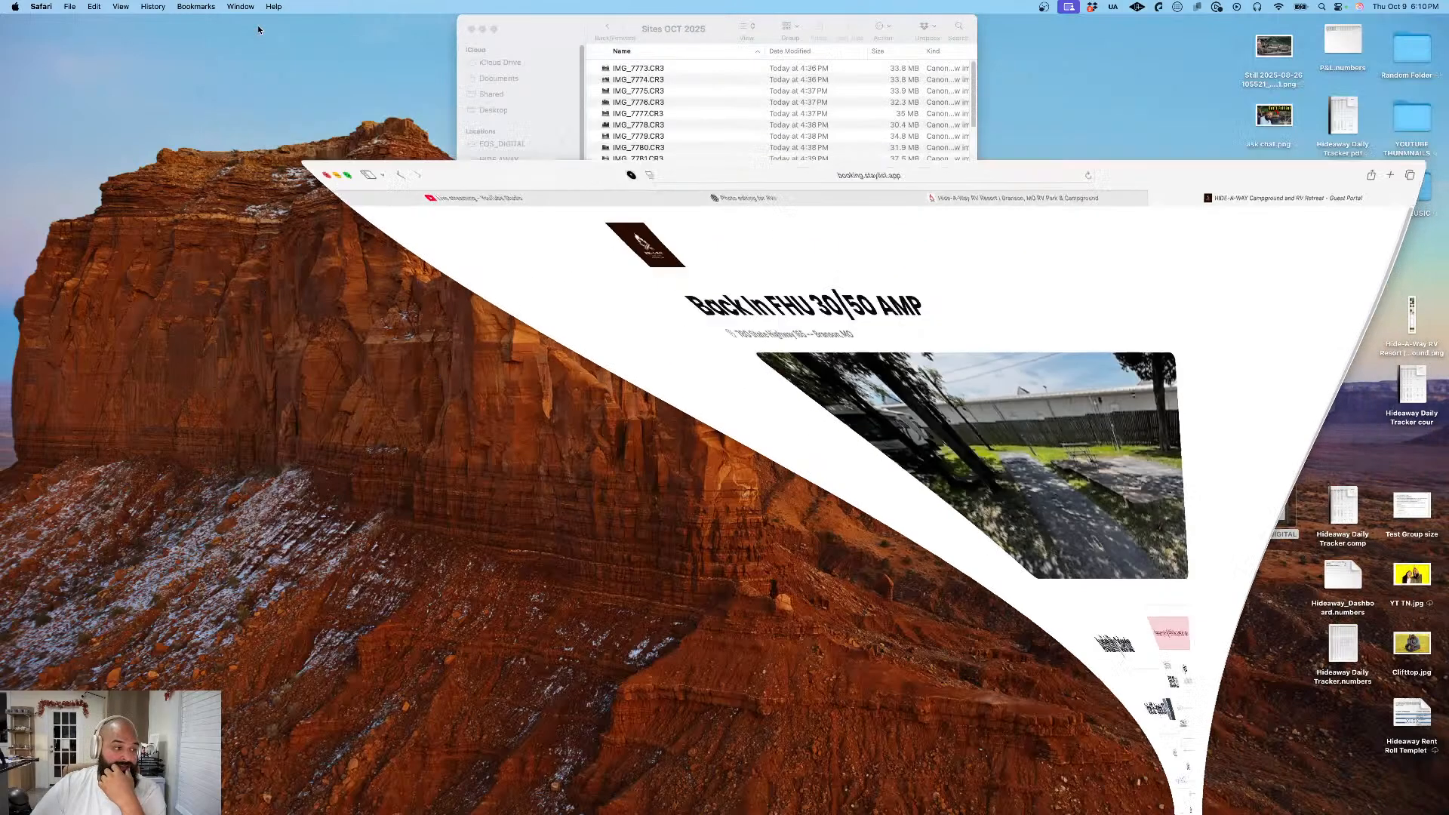
click(660, 69)
key(space)
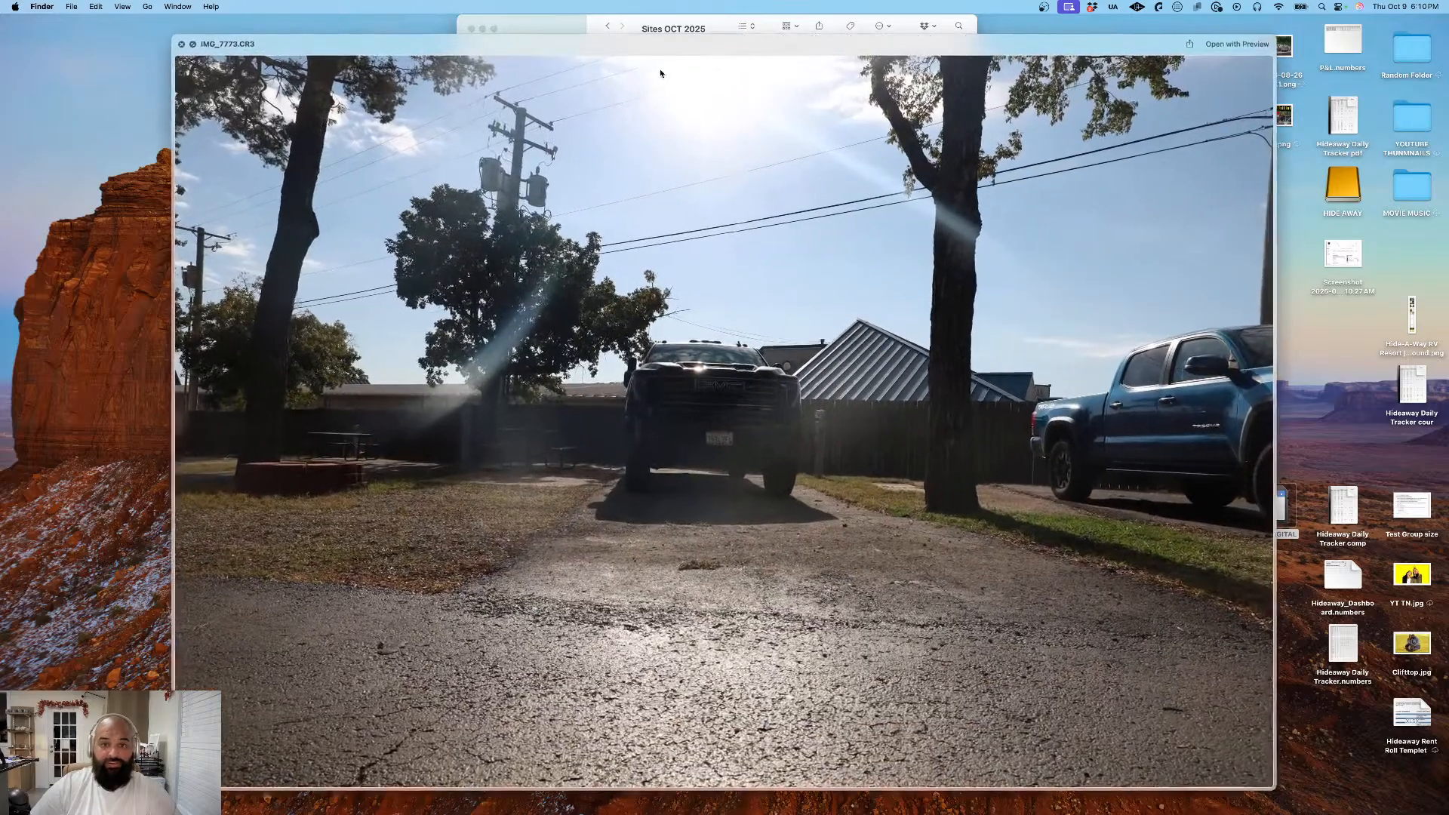
key(space)
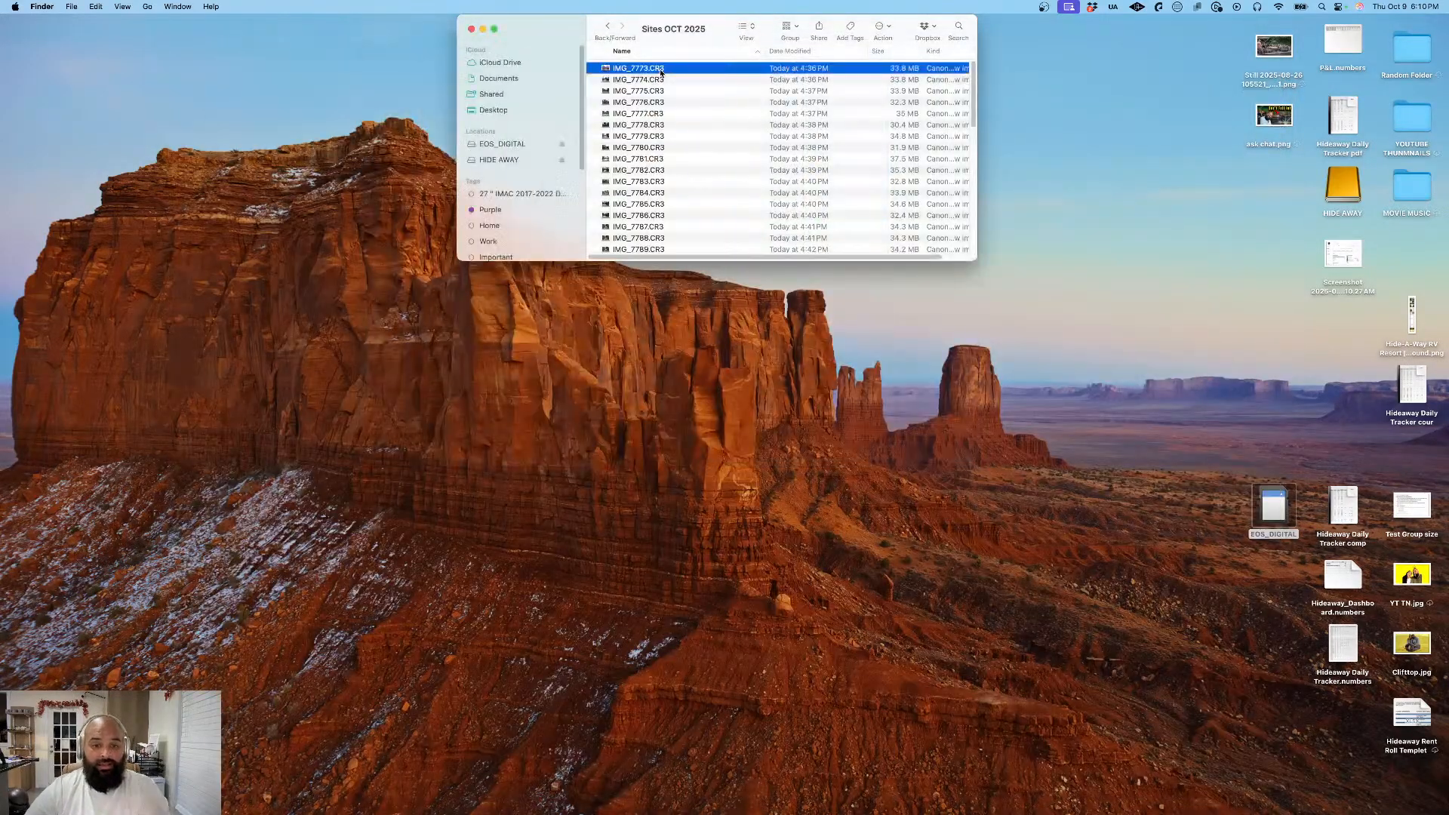
- Preview the following site photos in the folder, from IMG_7774.CR3 through IMG_7777.CR3
key(Down)
key(Down)
key(space)
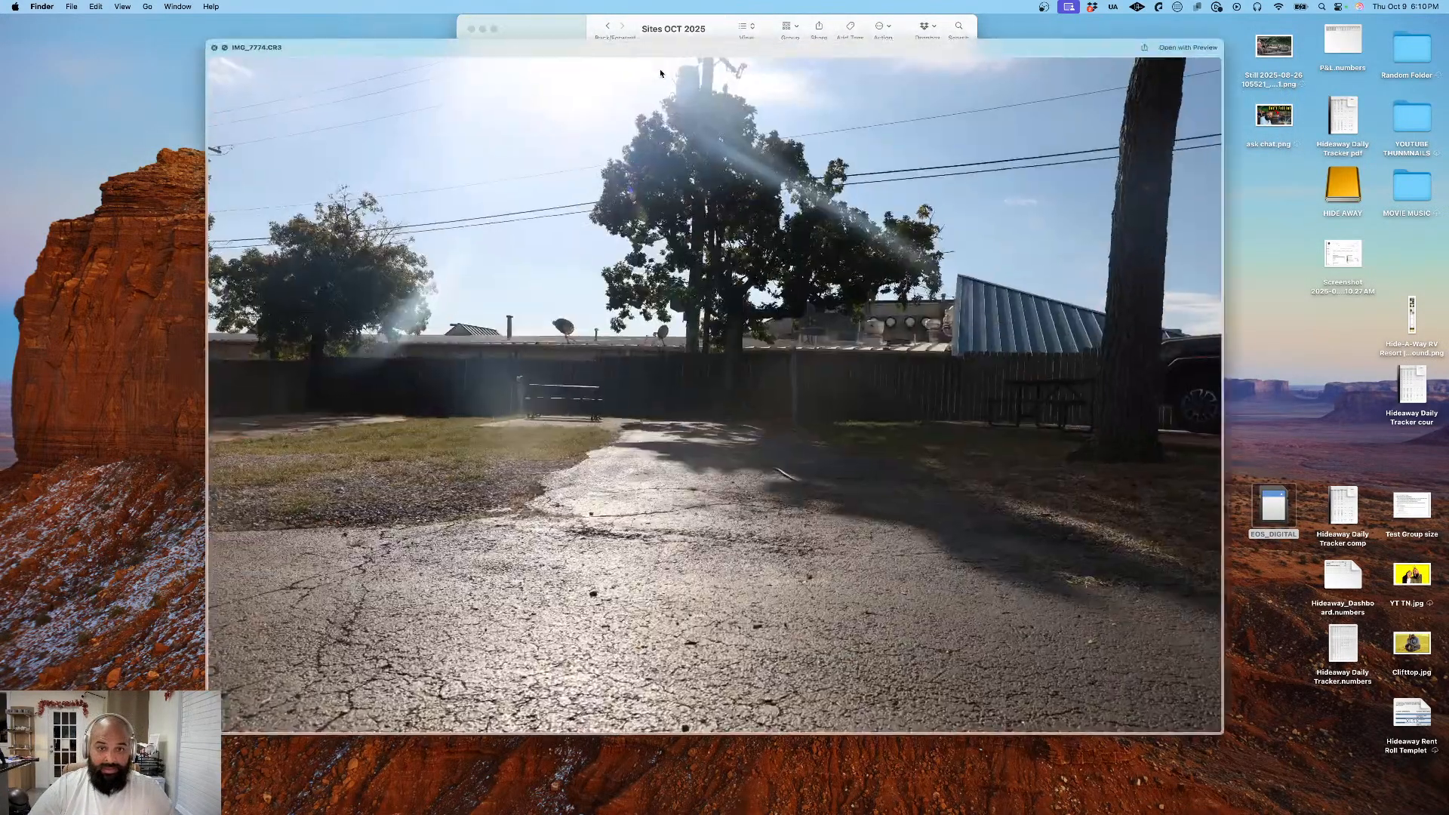
key(Down)
key(Down)
key(Down)
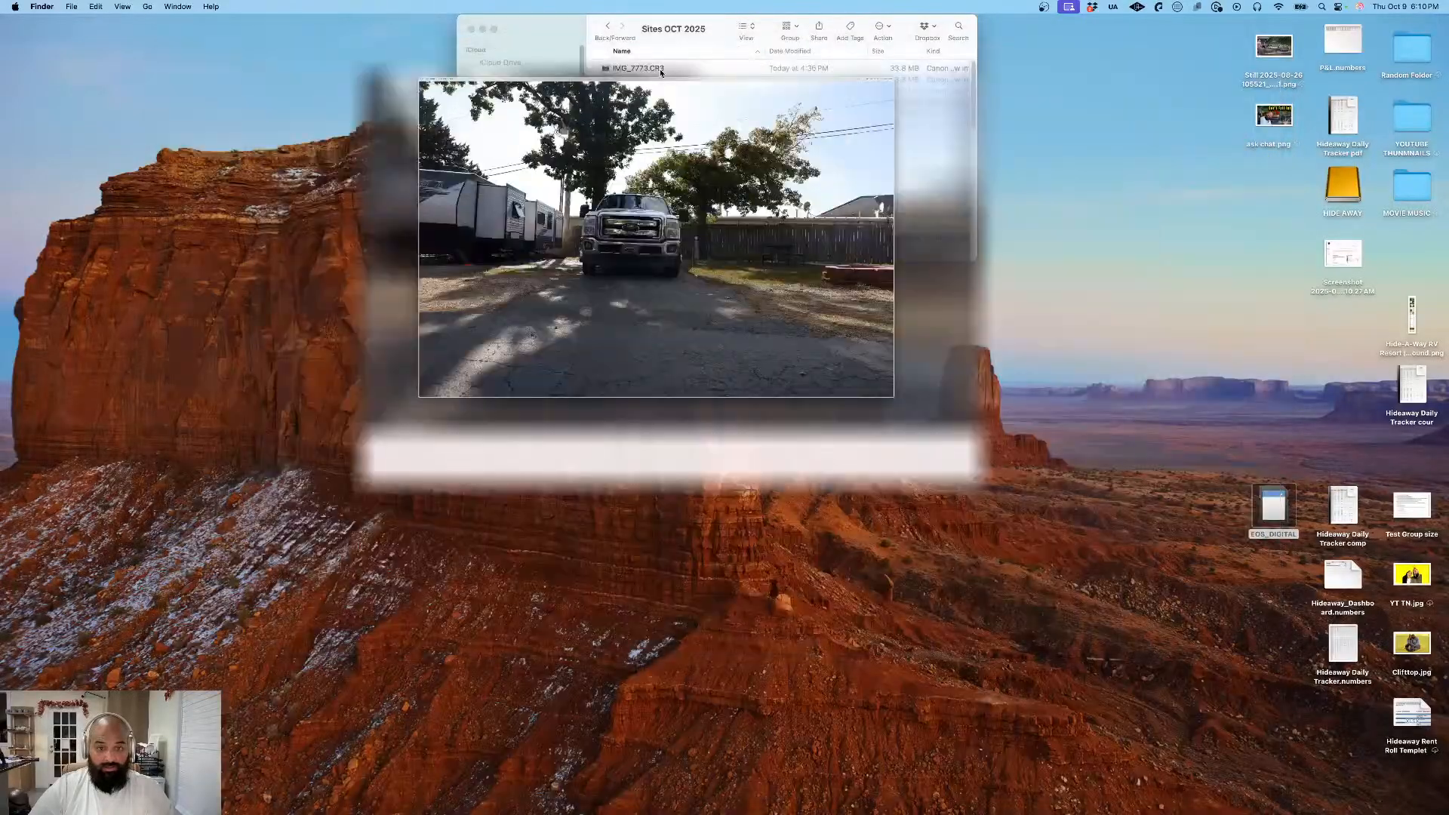
key(Up)
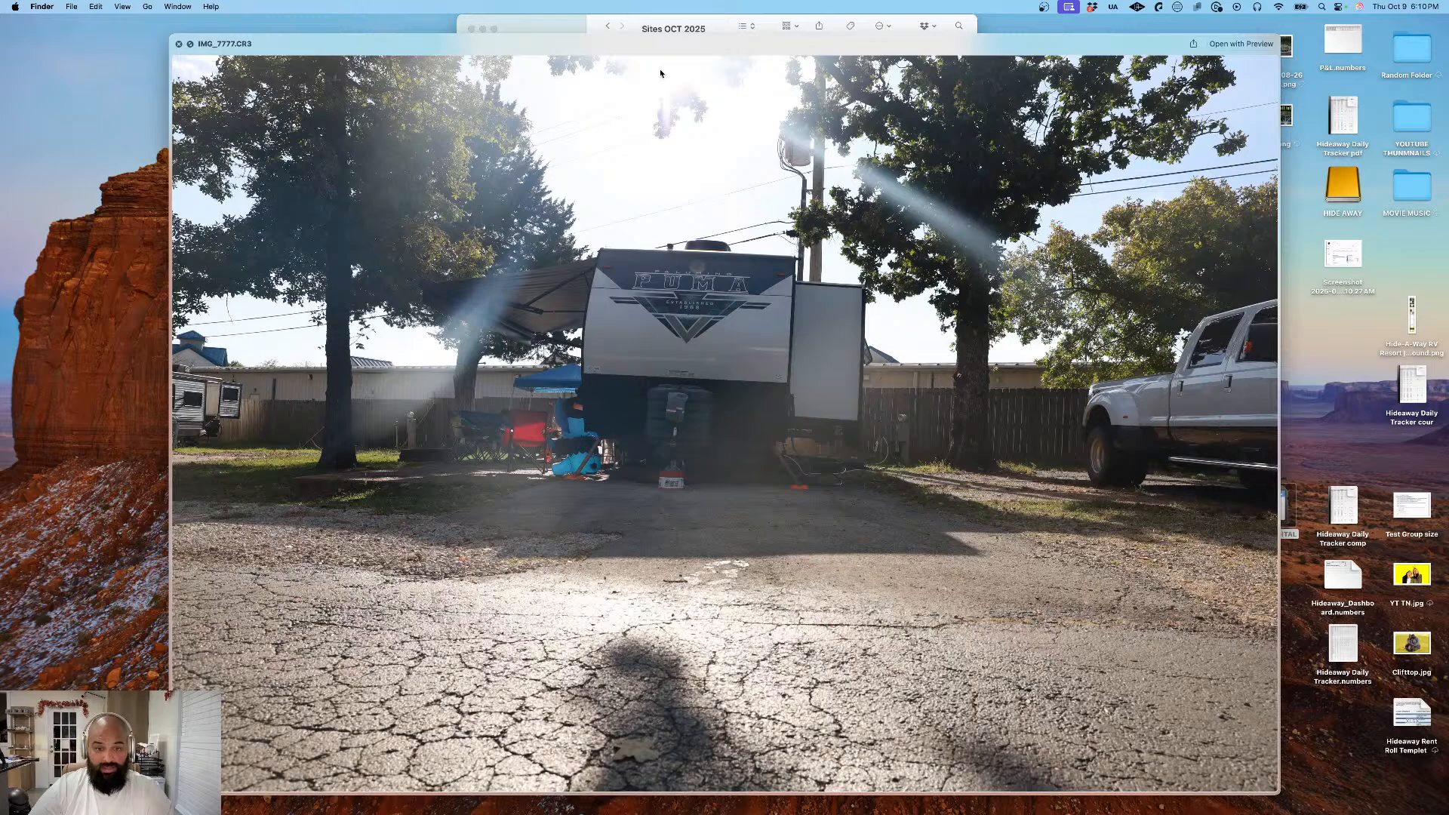
- Preview the following site photos in the folder, from IMG_7778.CR3 through IMG_7790.CR3
key(Down)
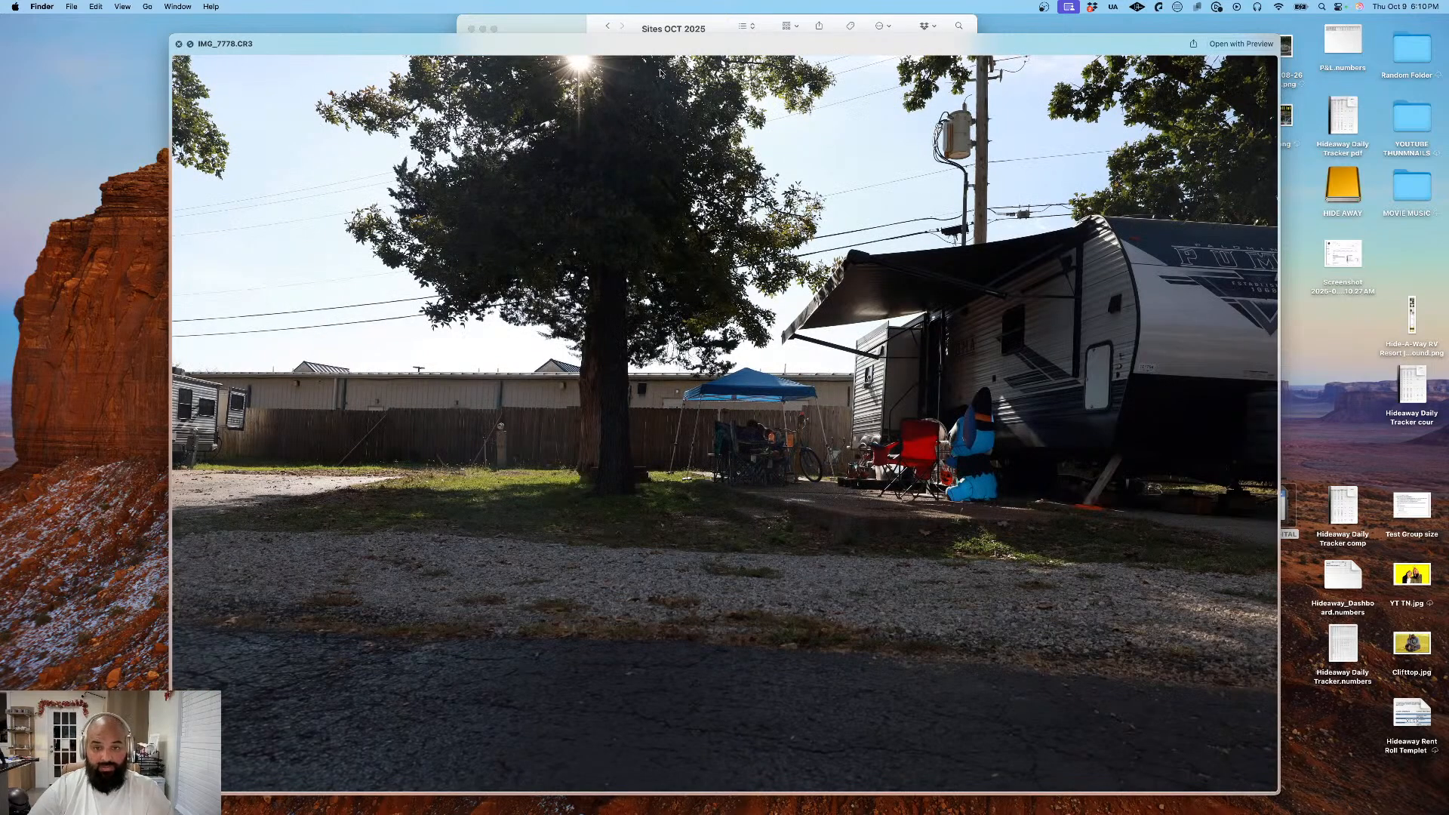
key(Down)
key(Down)
key(Down)
key(Down)
key(Down)
key(Down)
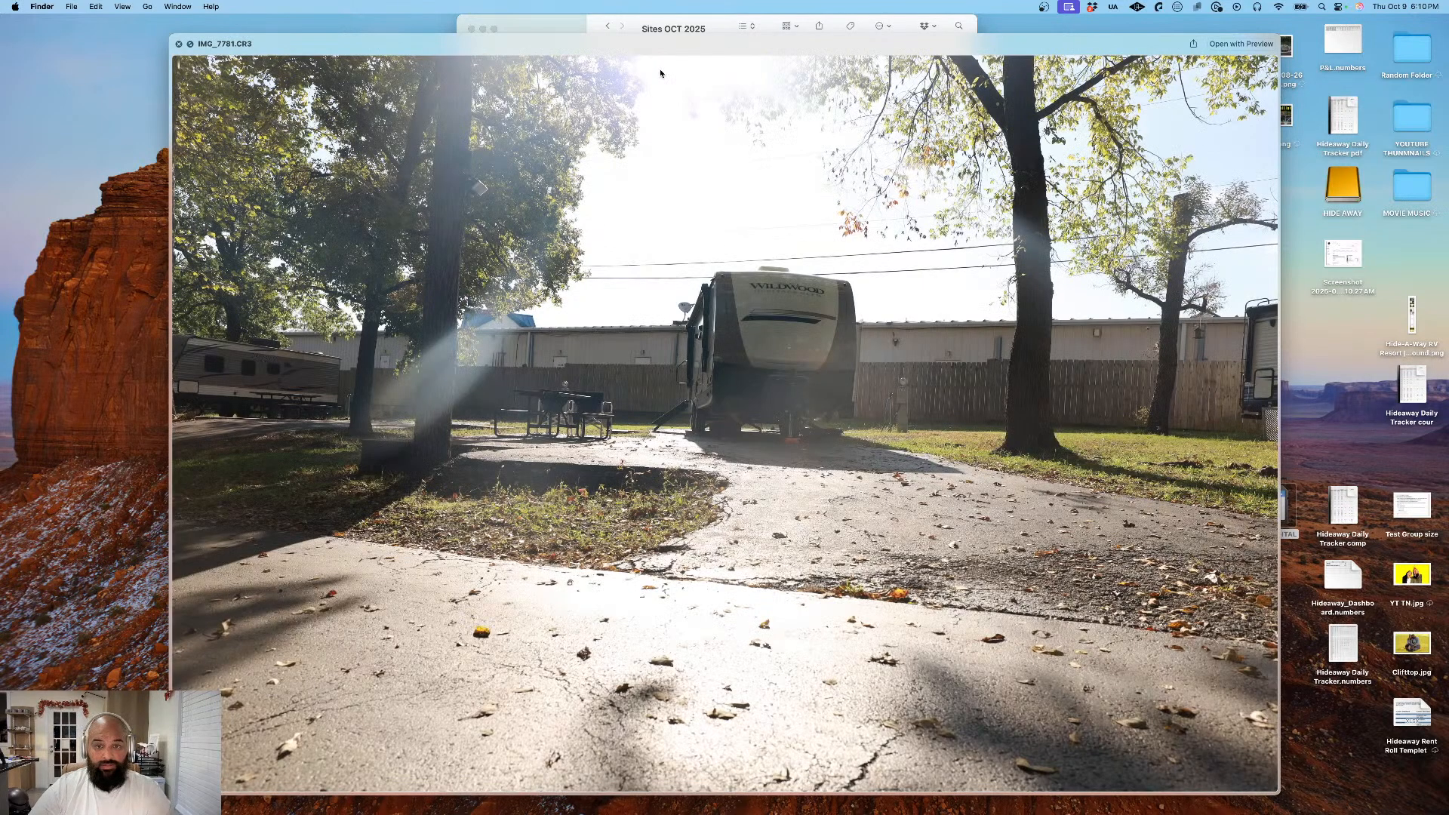
key(Down)
key(Down)
key(Down)
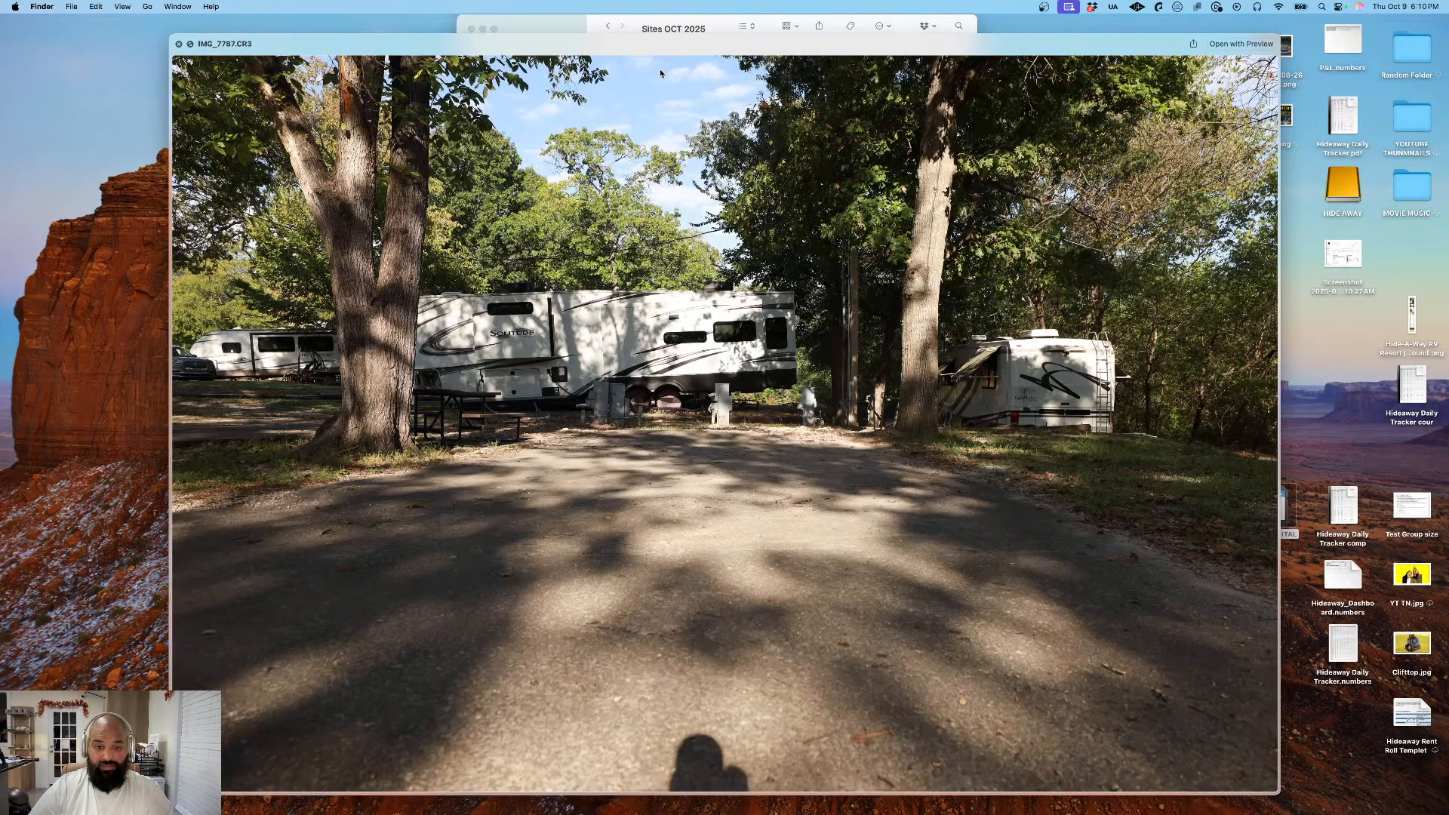
key(Down)
key(Down)
key(Down)
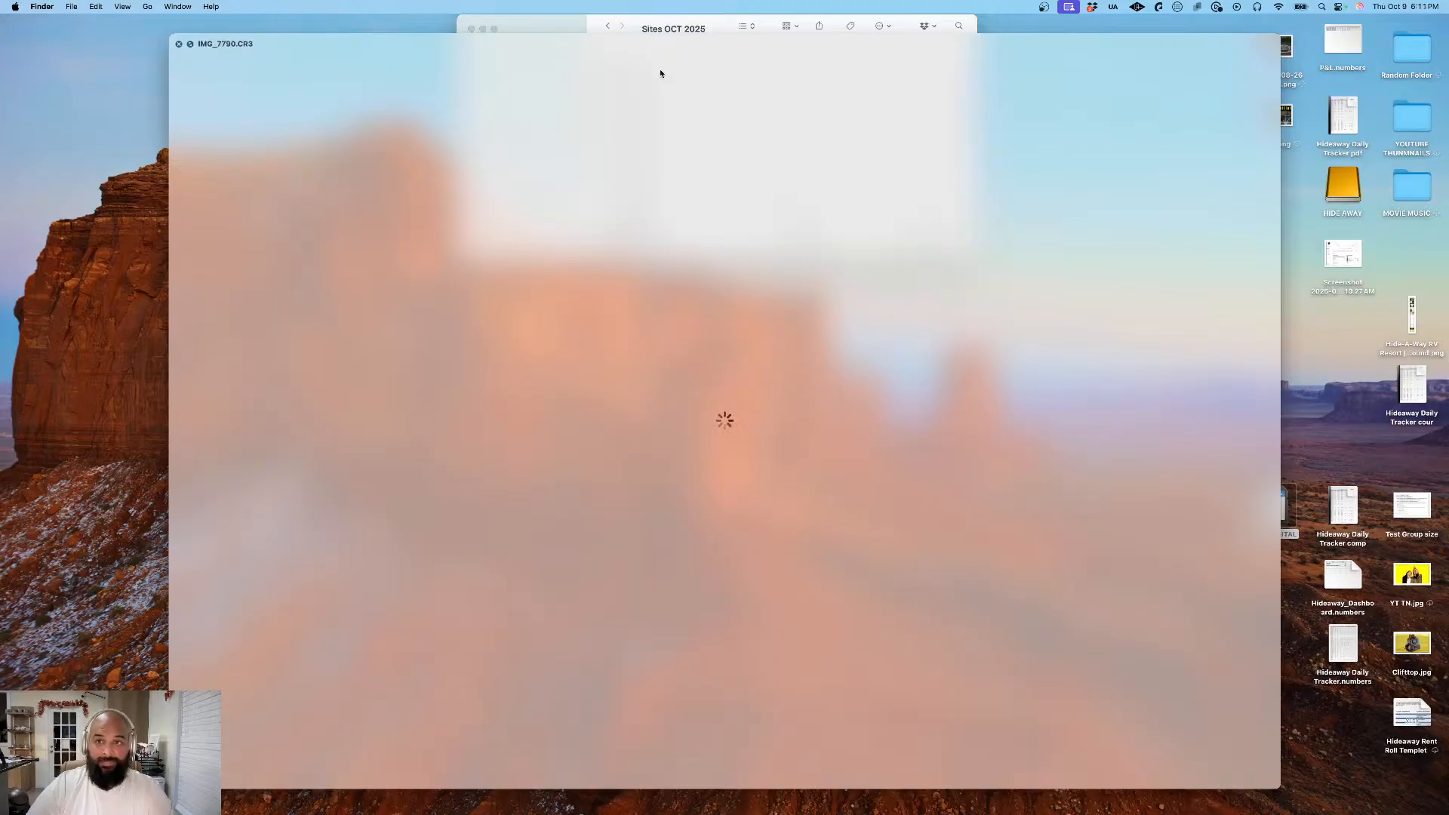
- Go back through the near-identical driveway shots and compare IMG_7787.CR3 through IMG_7790.CR3 in the preview
key(Up)
mouse_move(753, 813)
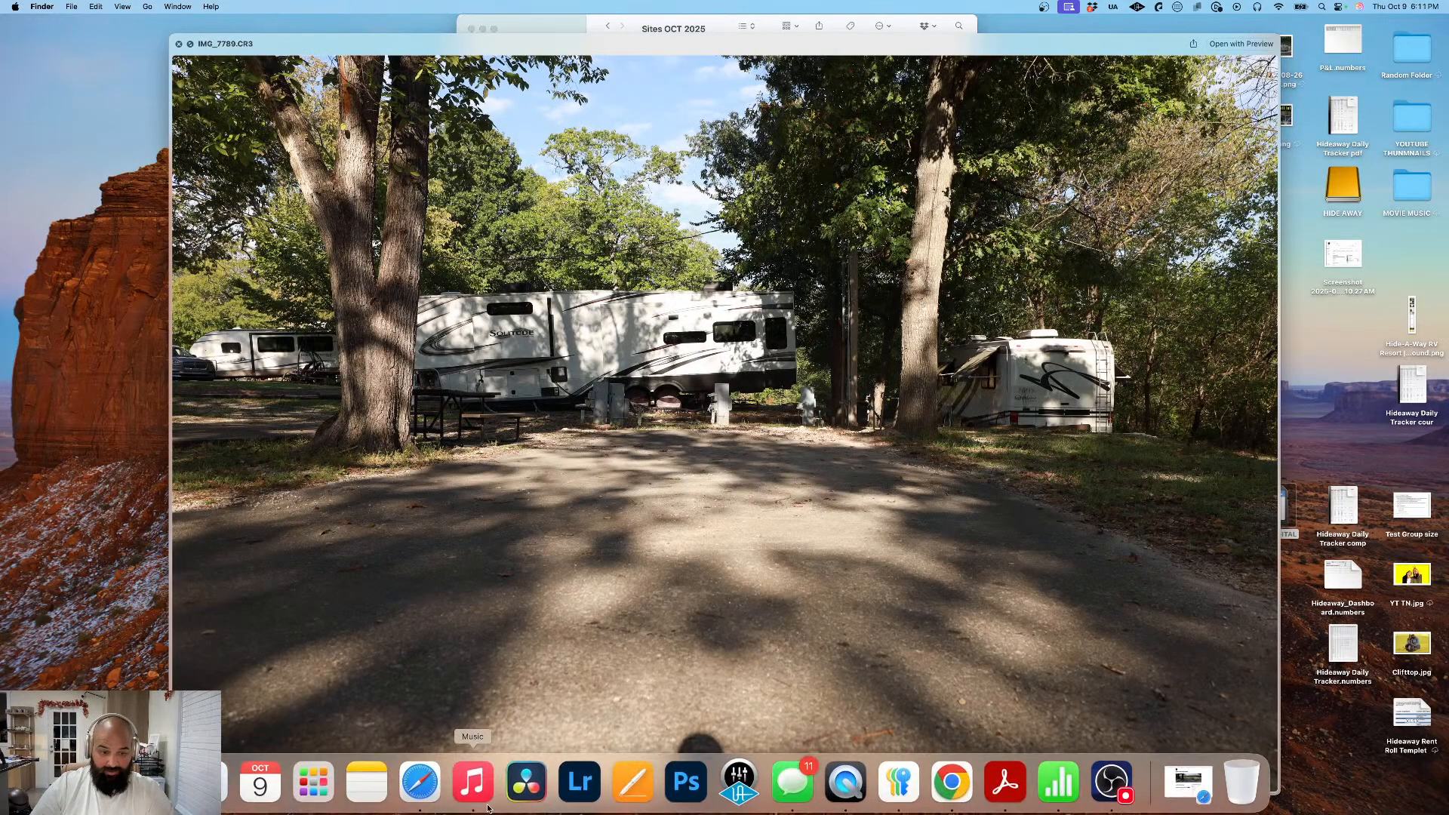
key(Up)
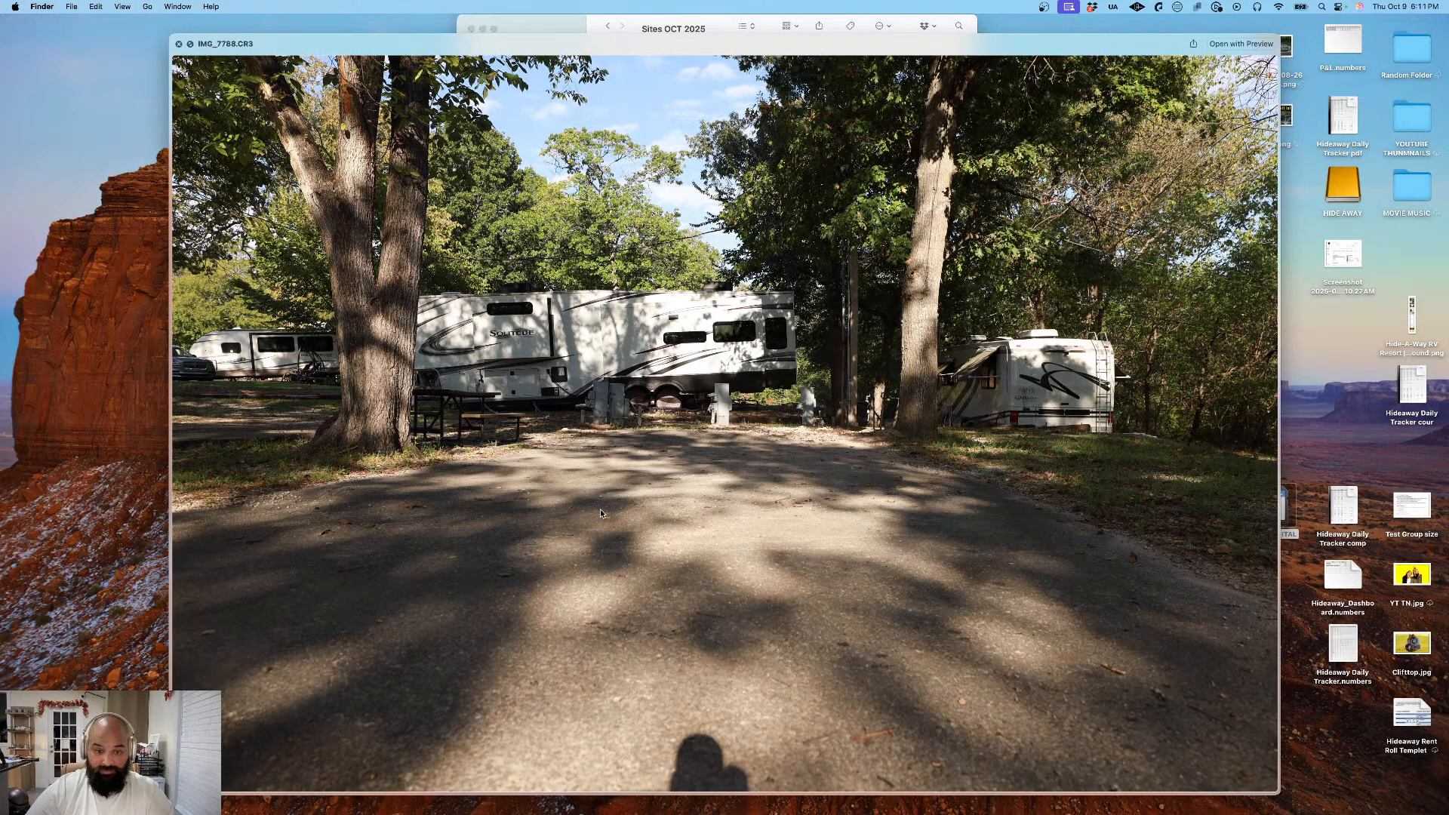
key(Up)
key(Up)
key(Up)
key(Down)
key(Down)
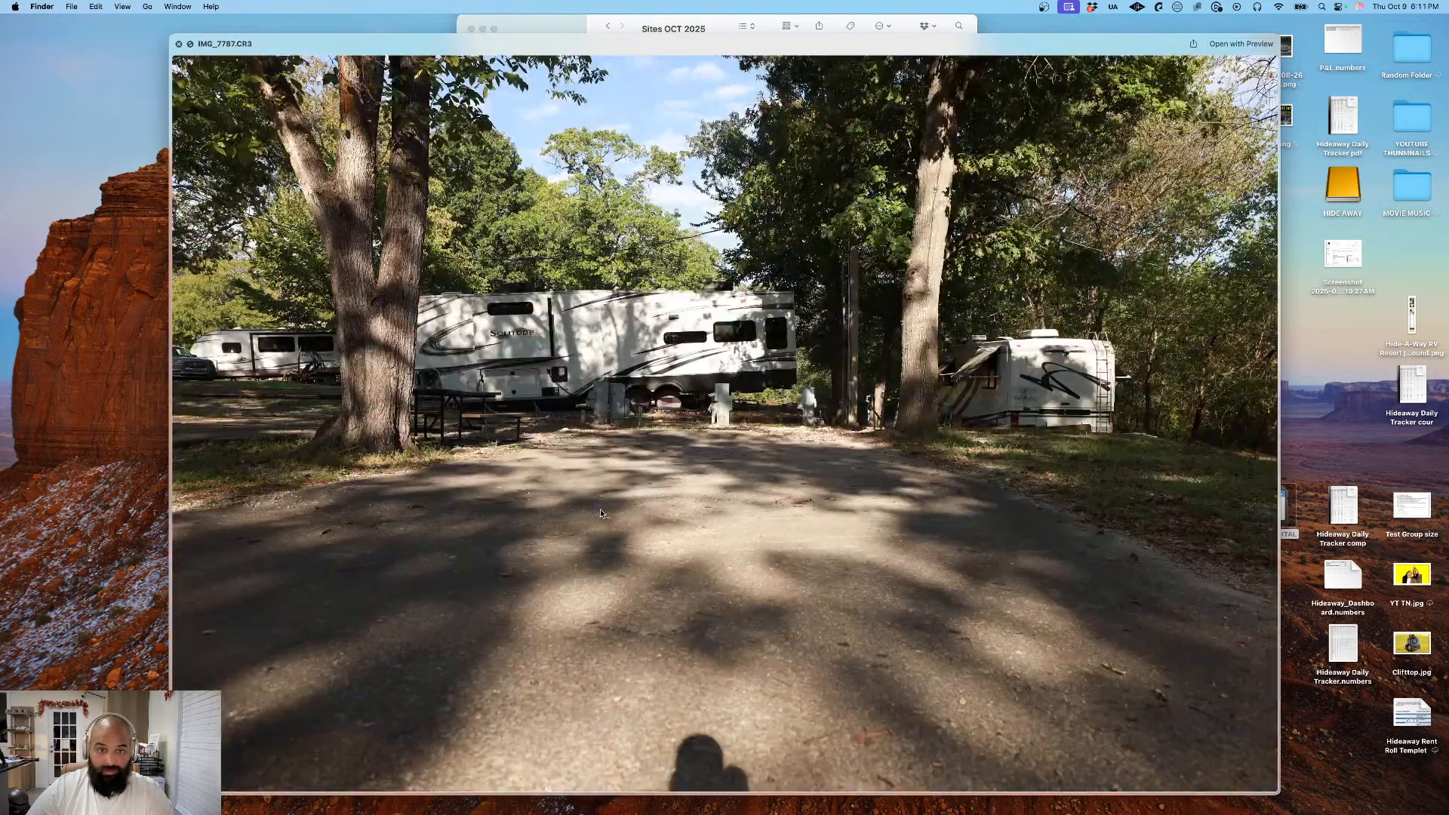
key(Down)
key(Down)
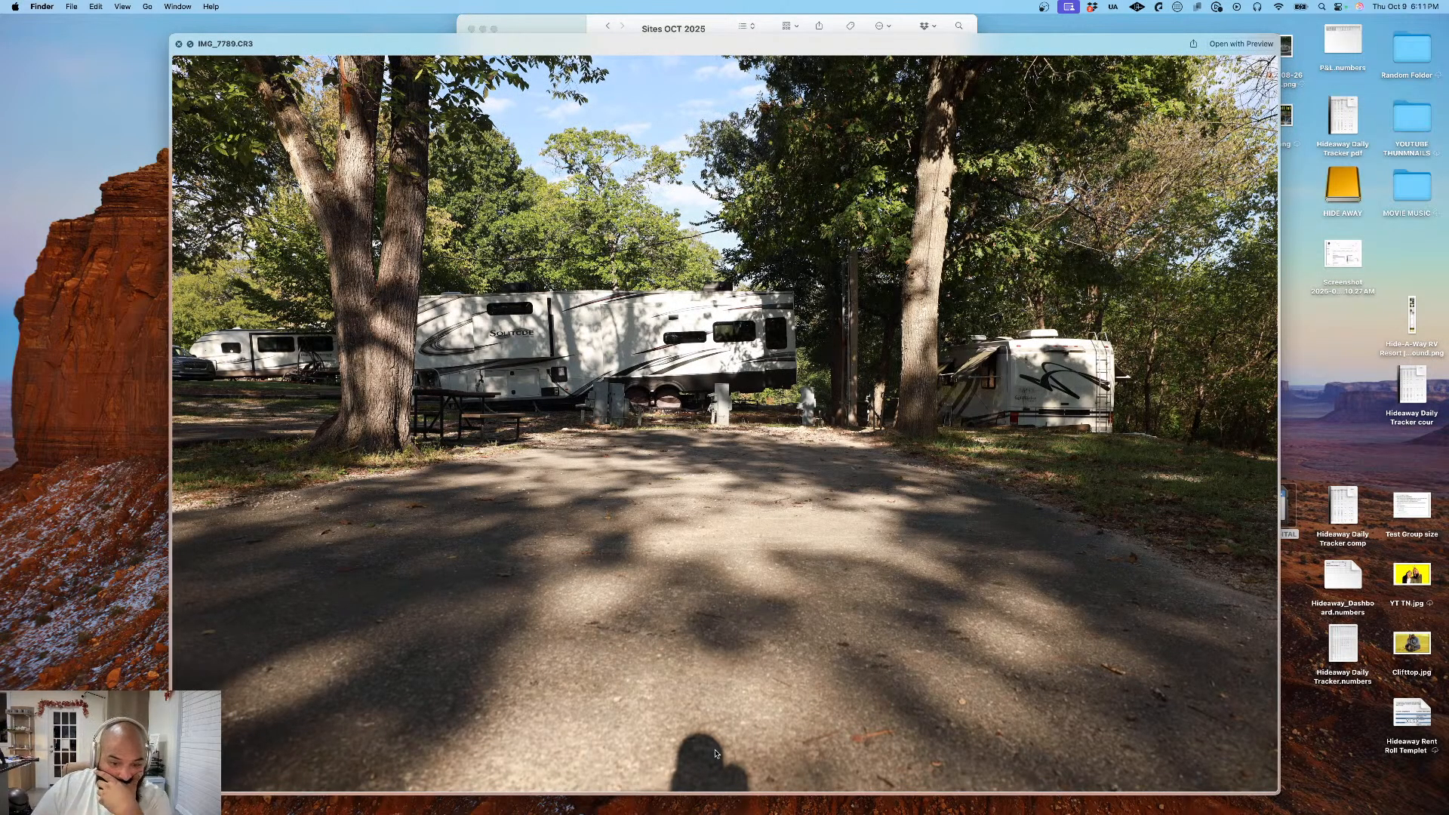
key(Down)
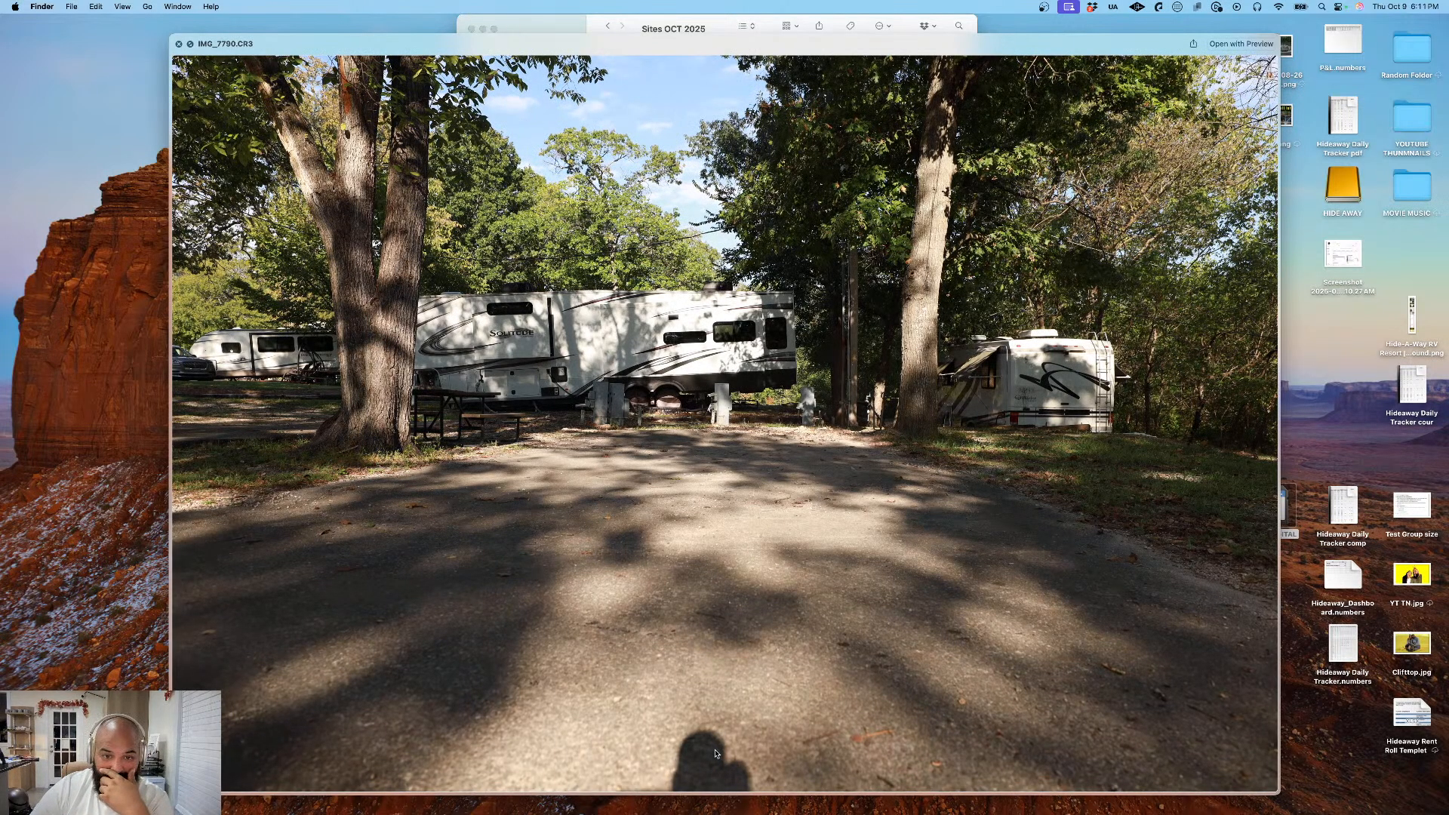
- Preview IMG_7791.CR3, close the preview, and look through the rest of the Sites OCT 2025 file list
key(Down)
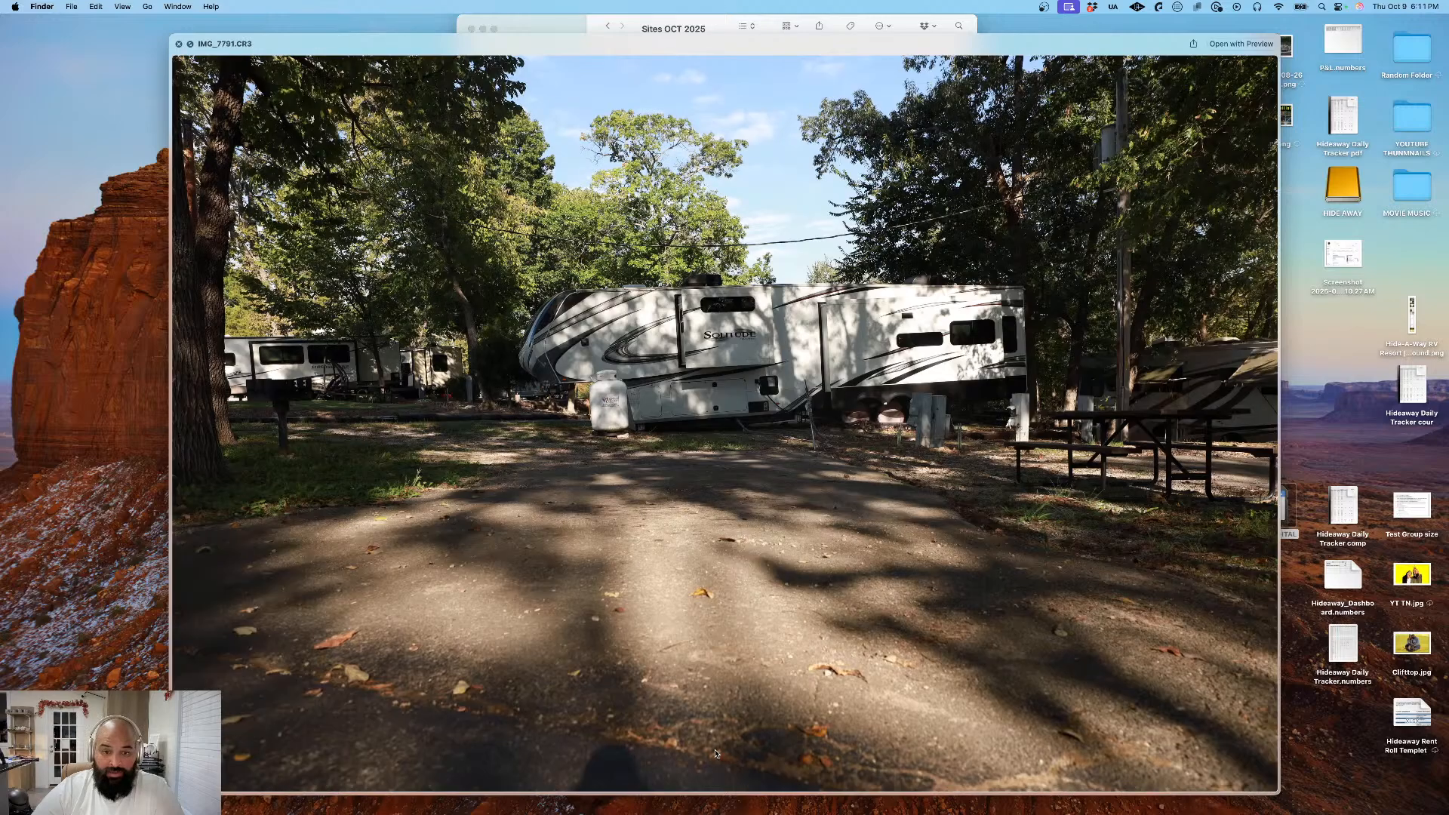
key(space)
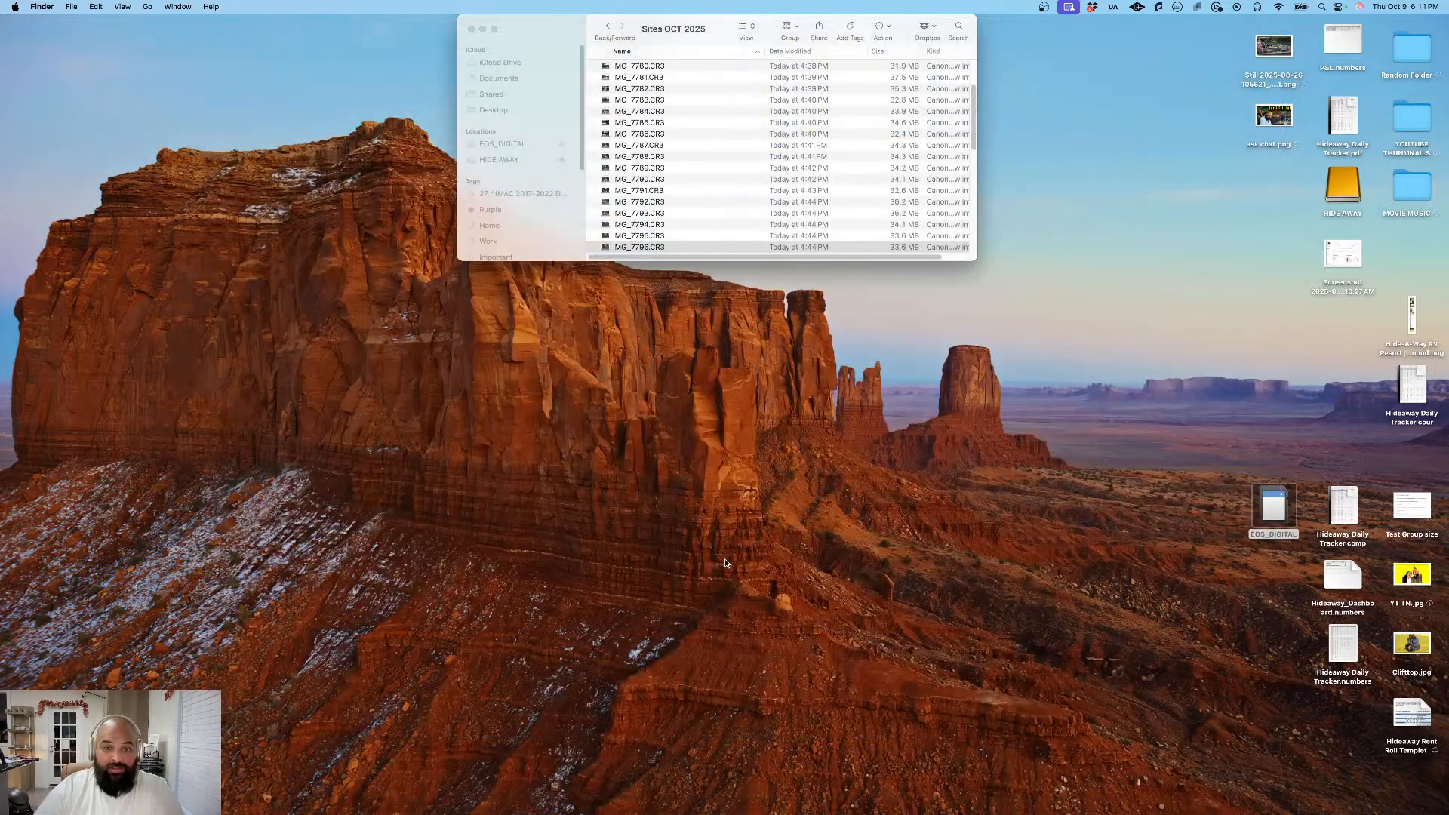
scroll(683, 235, down, 5)
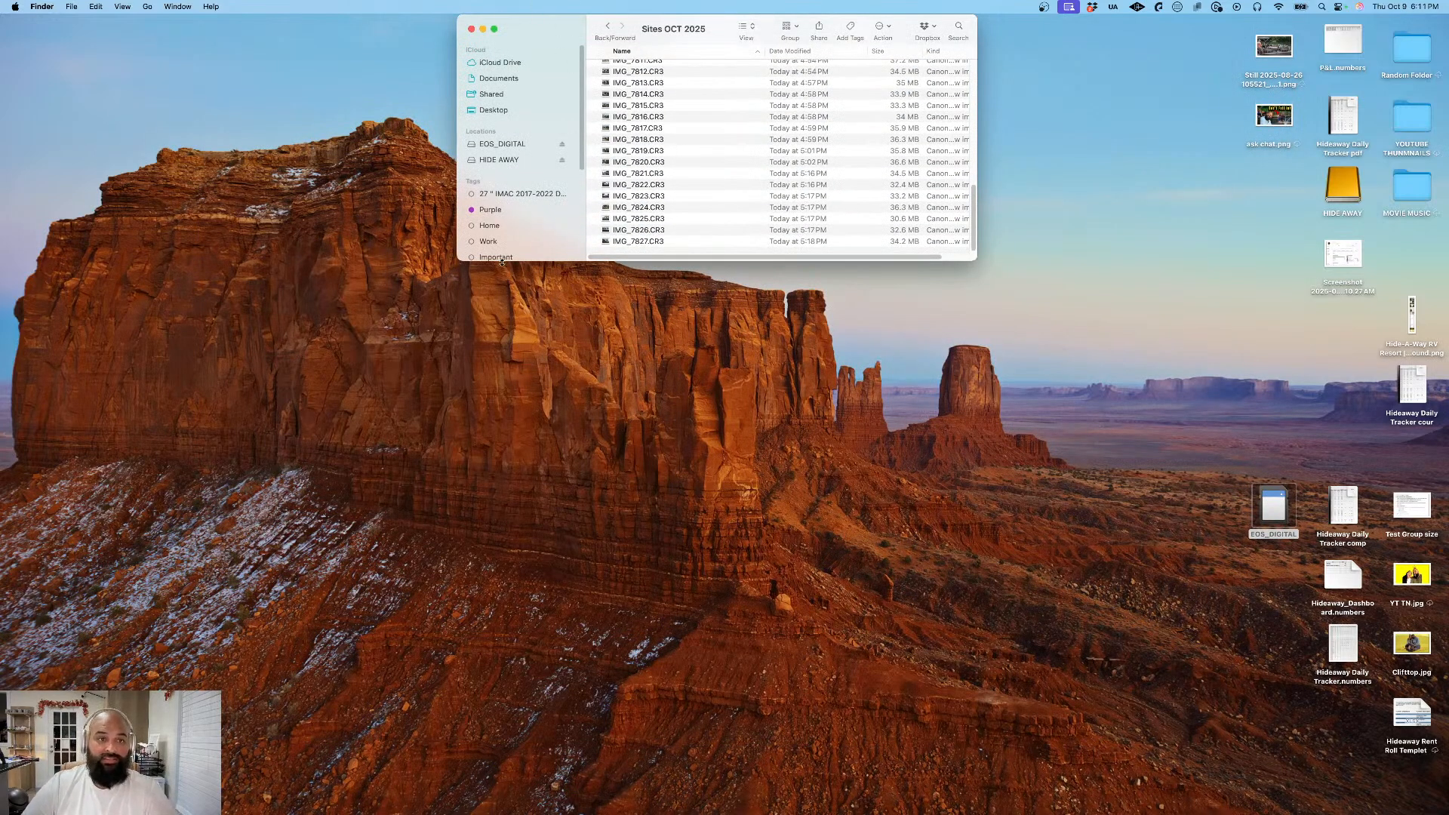
- Switch to Adobe Lightroom with the local Sites OCT 2025 folder showing and expand its window to full screen
mouse_move(589, 789)
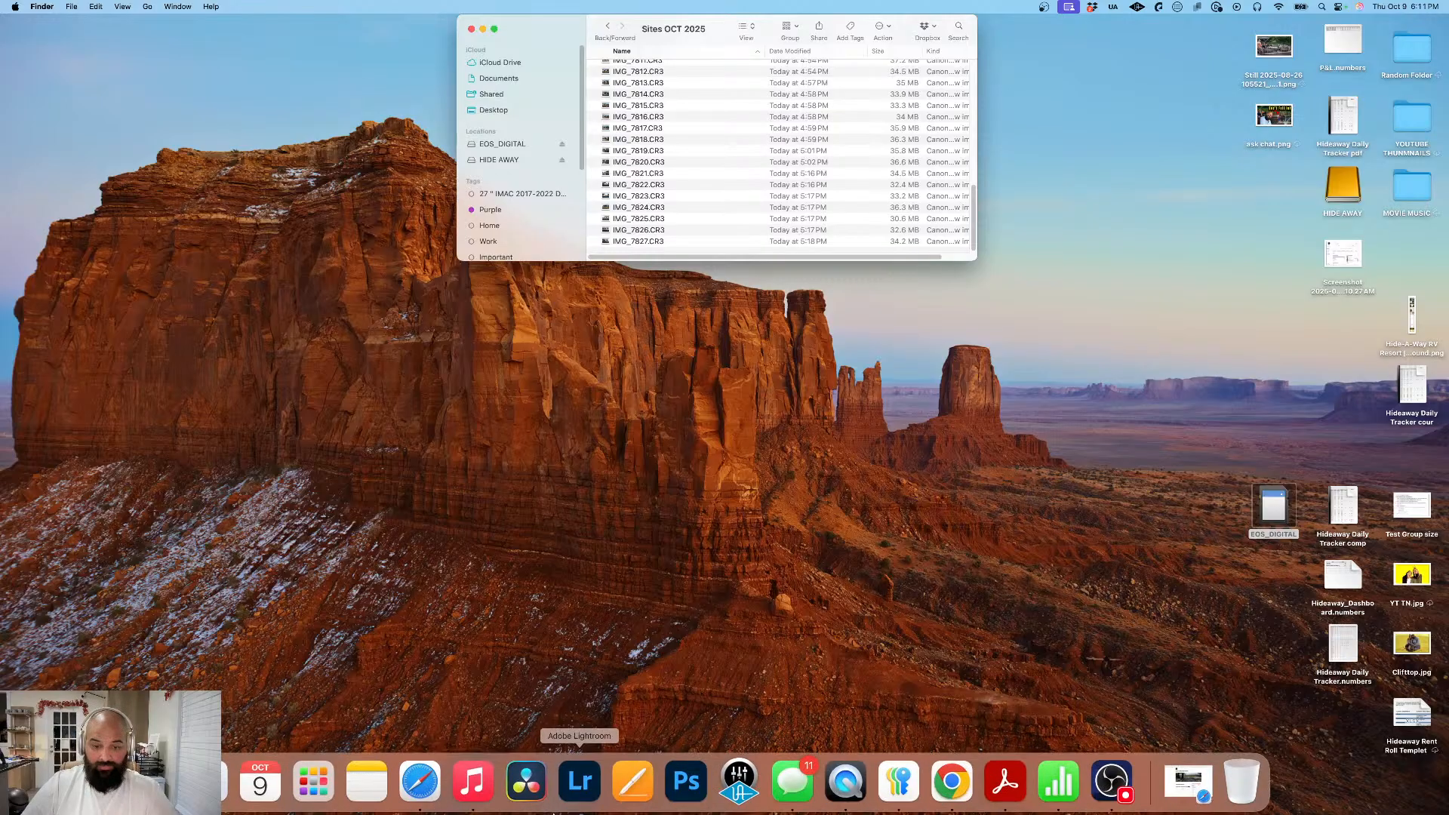
click(579, 781)
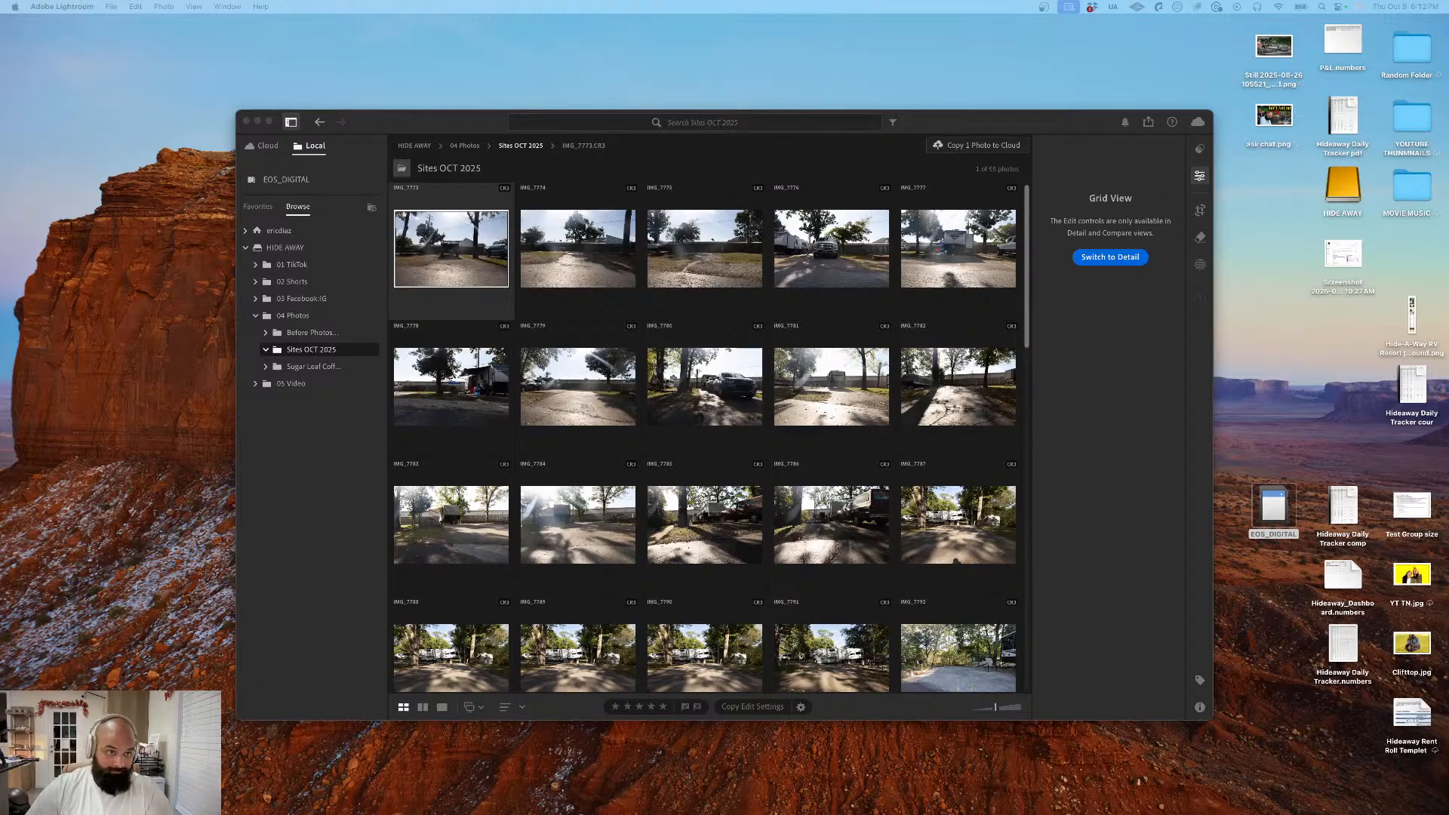
click(257, 121)
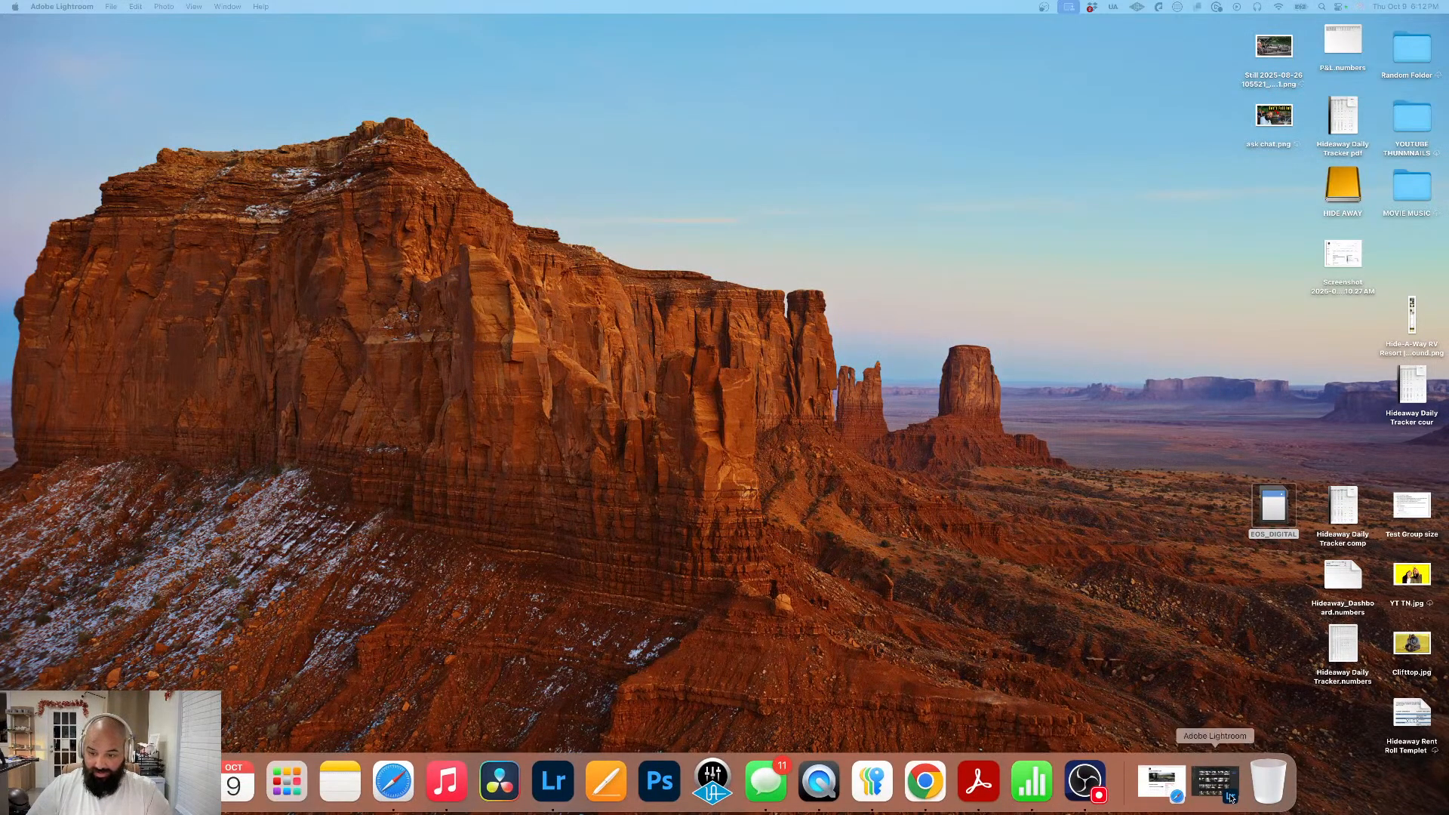
click(1215, 785)
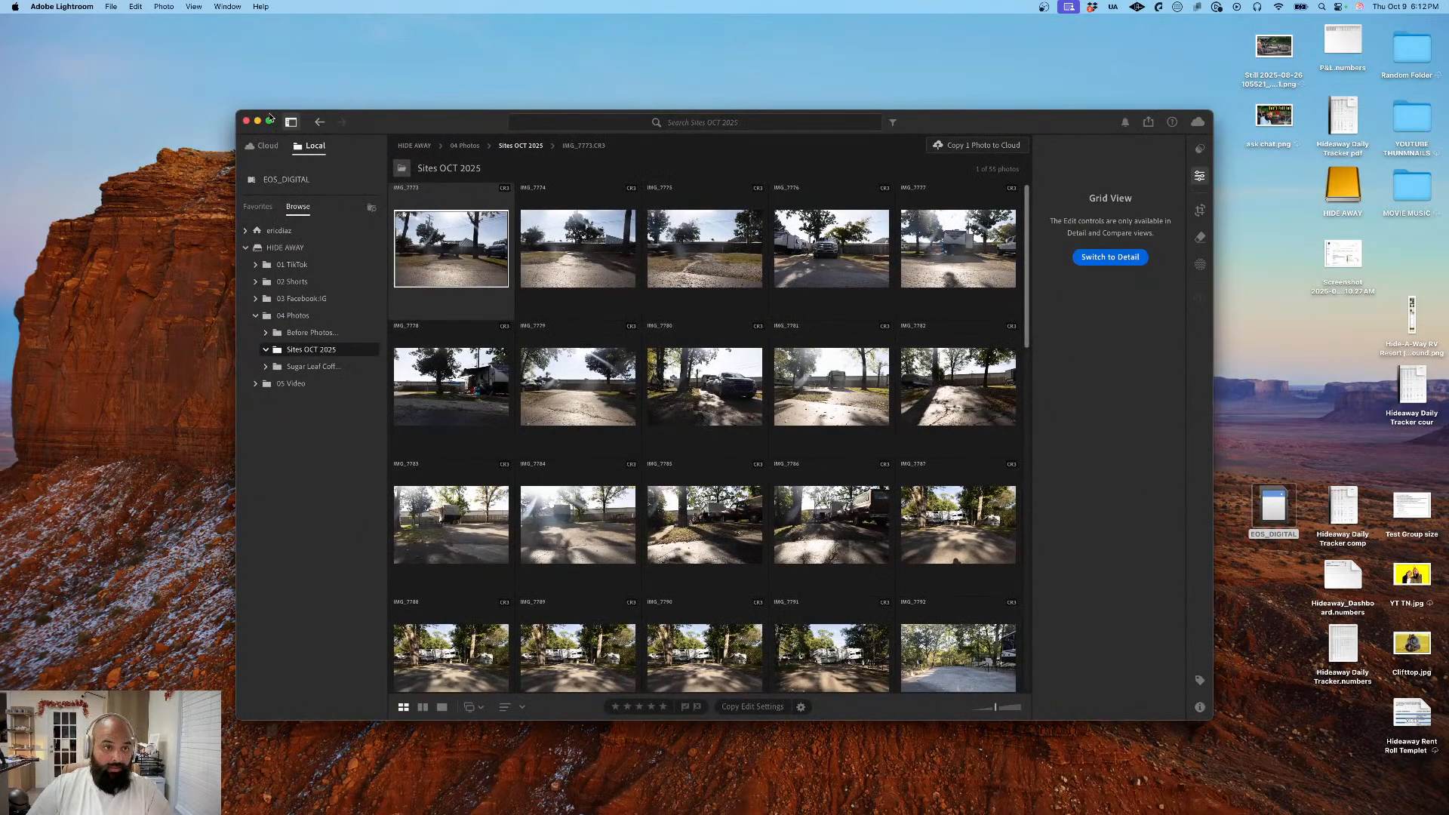
click(269, 121)
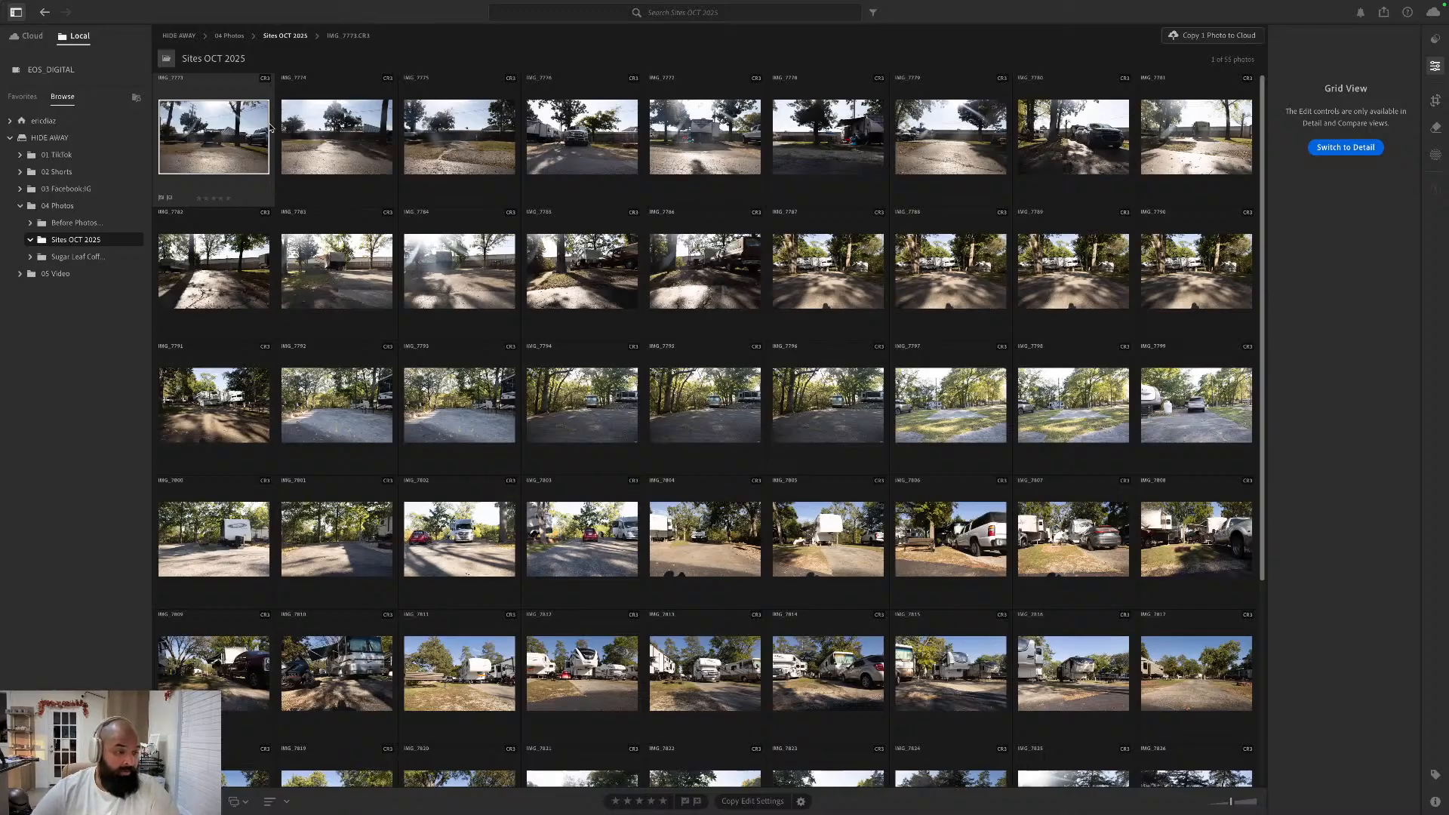
- Look over the Sites OCT 2025 photo grid and open the first photo, IMG_7773.CR3, in Detail view
scroll(474, 198, down, 2)
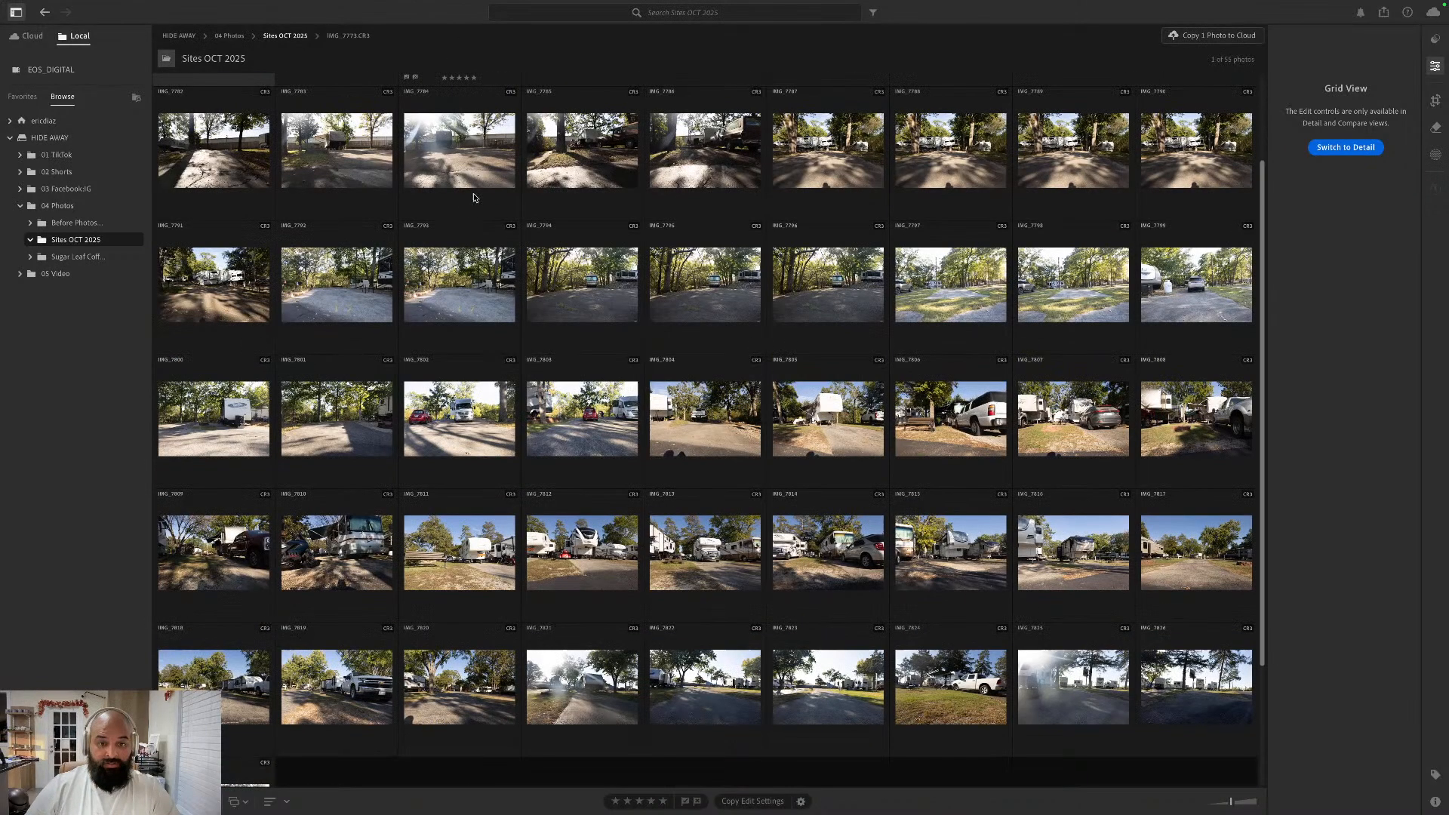
scroll(193, 92, up, 2)
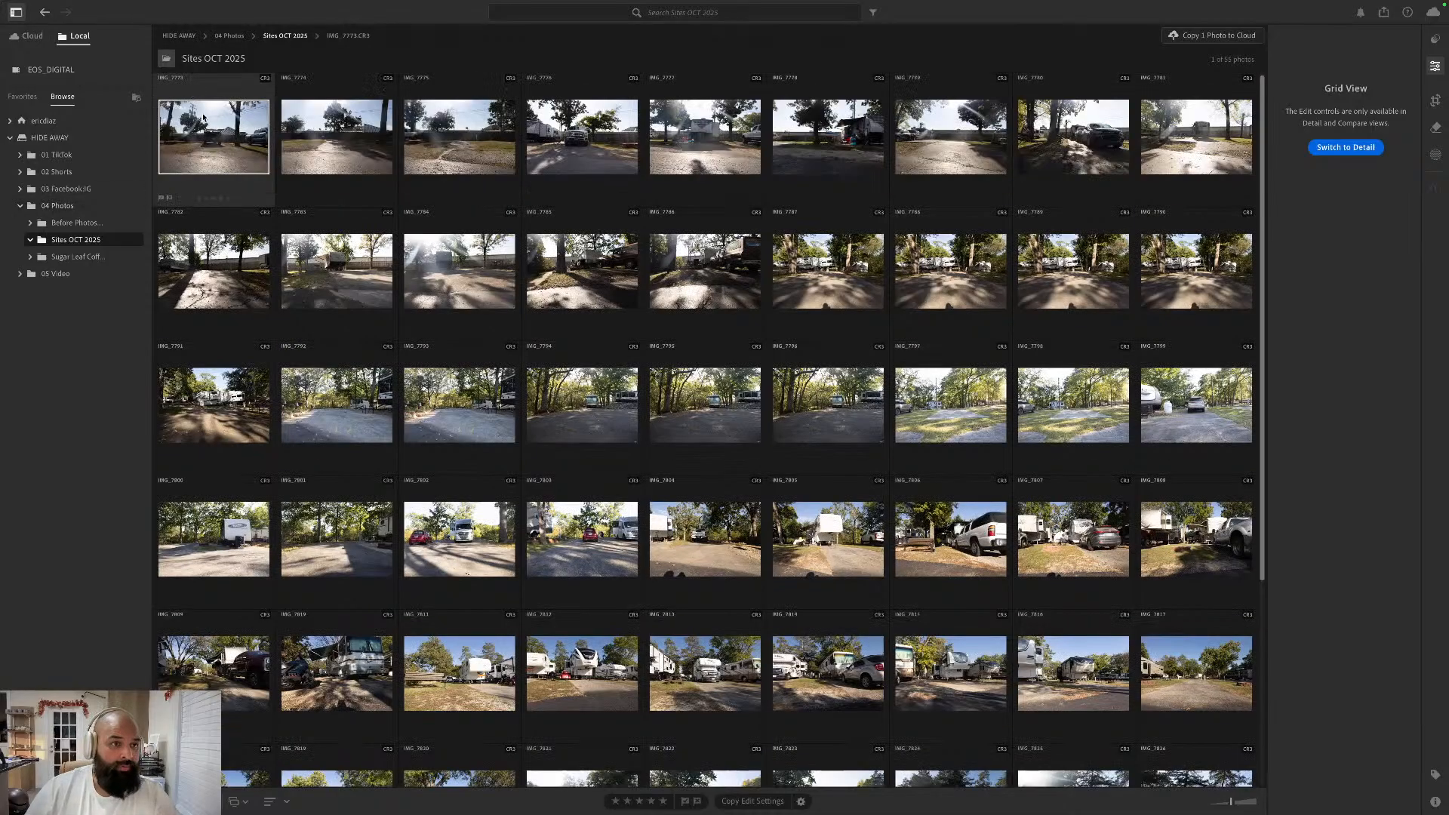
double_click(204, 81)
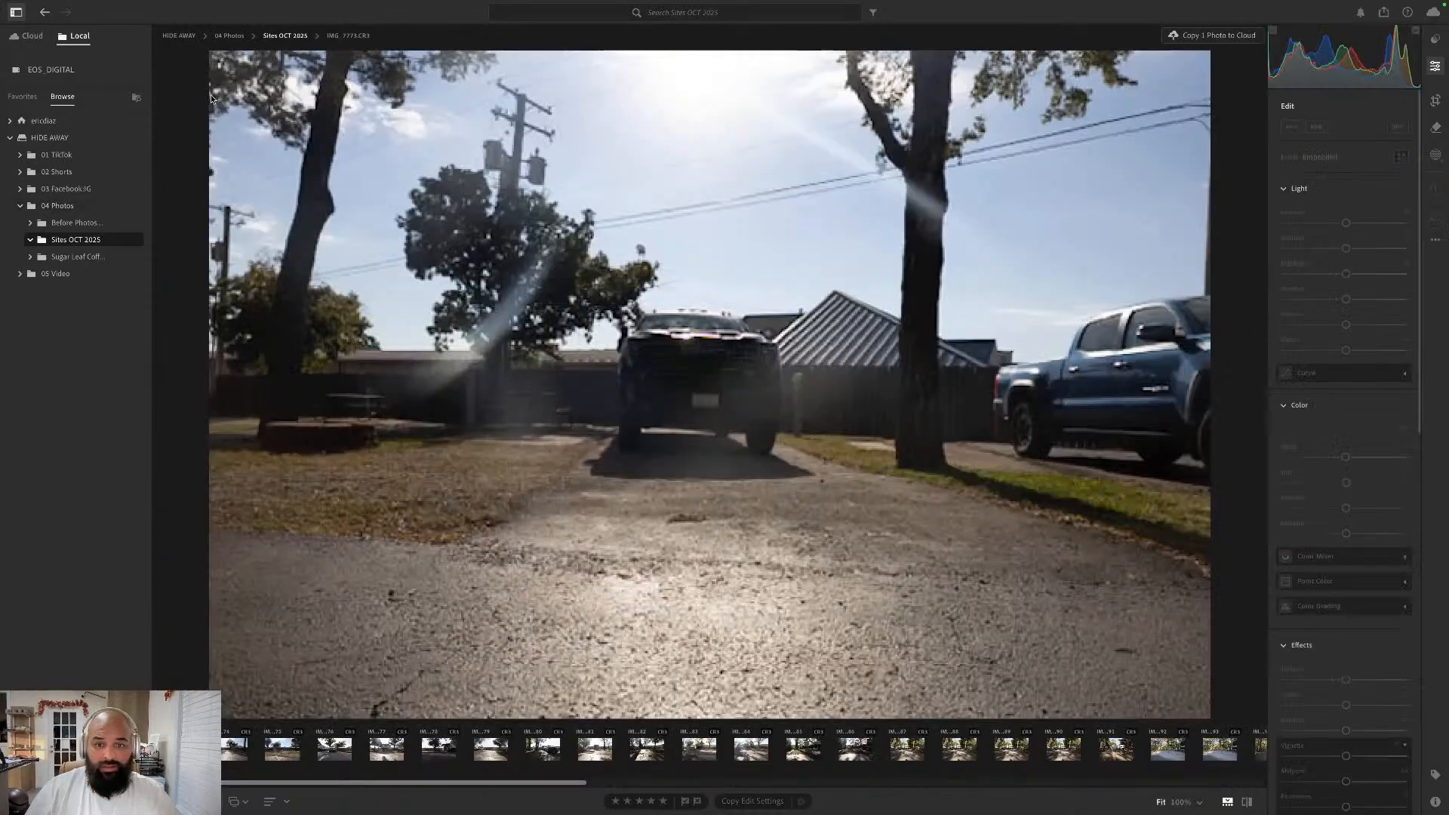
key(g)
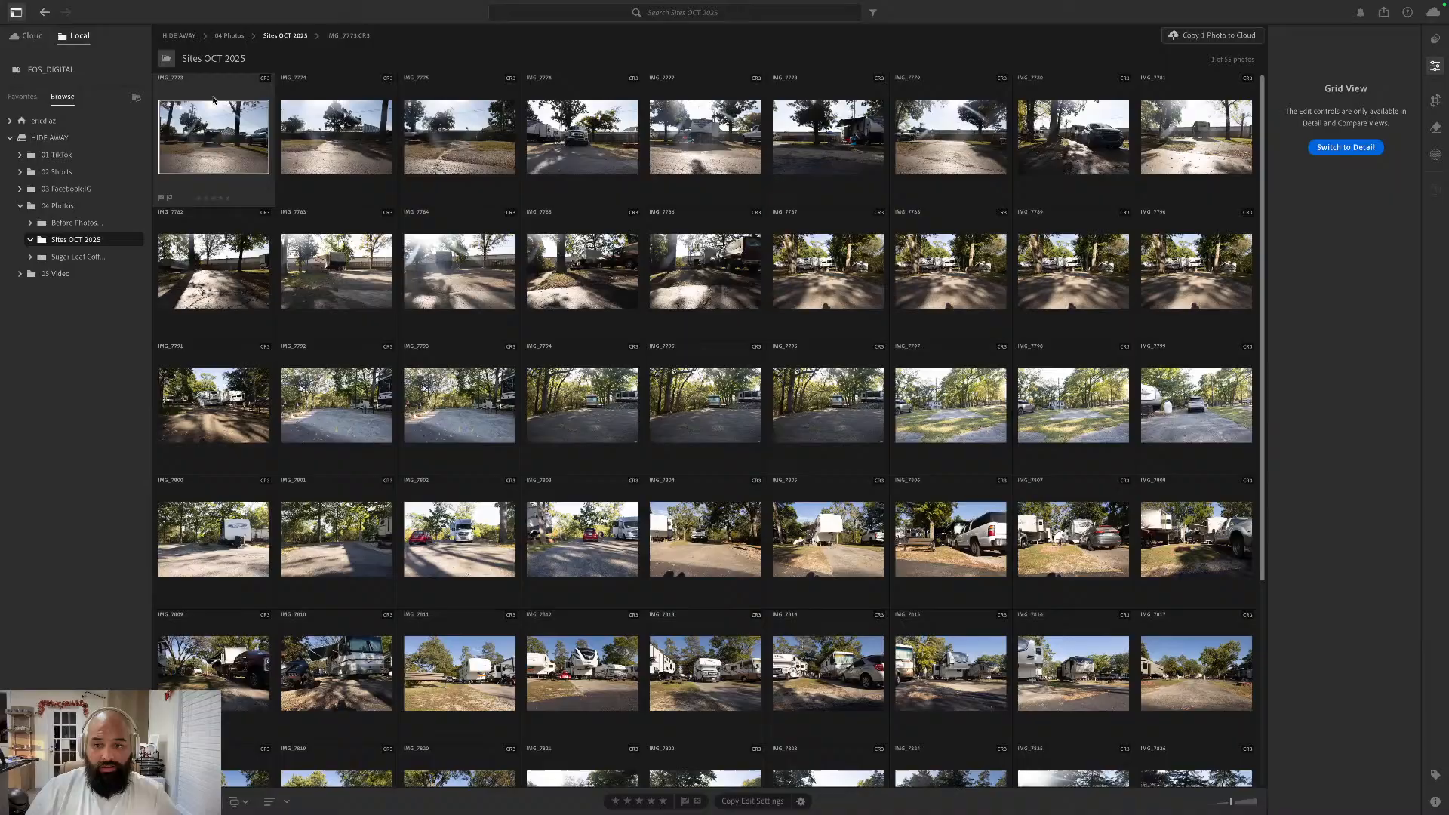
double_click(239, 142)
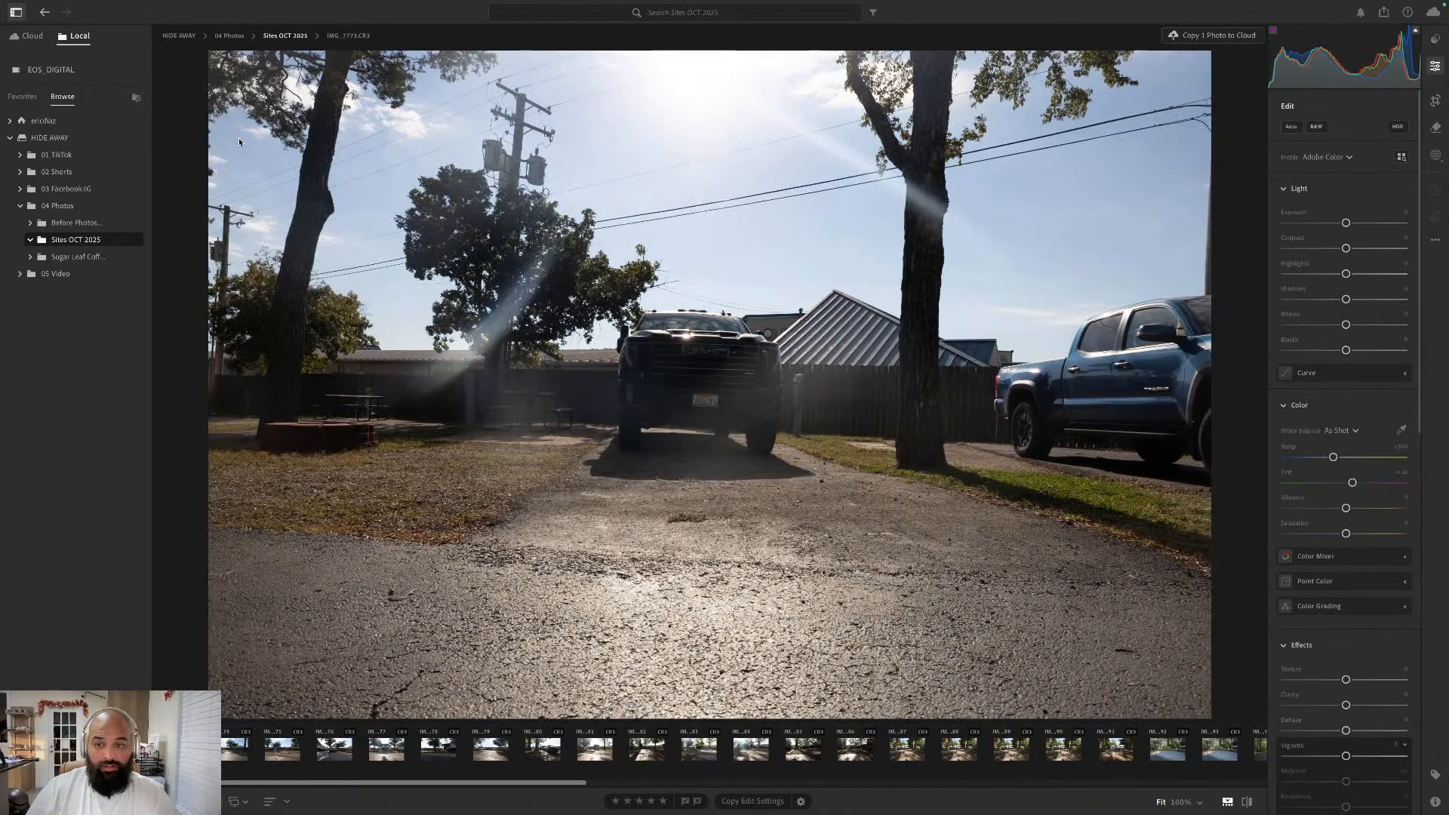
key(g)
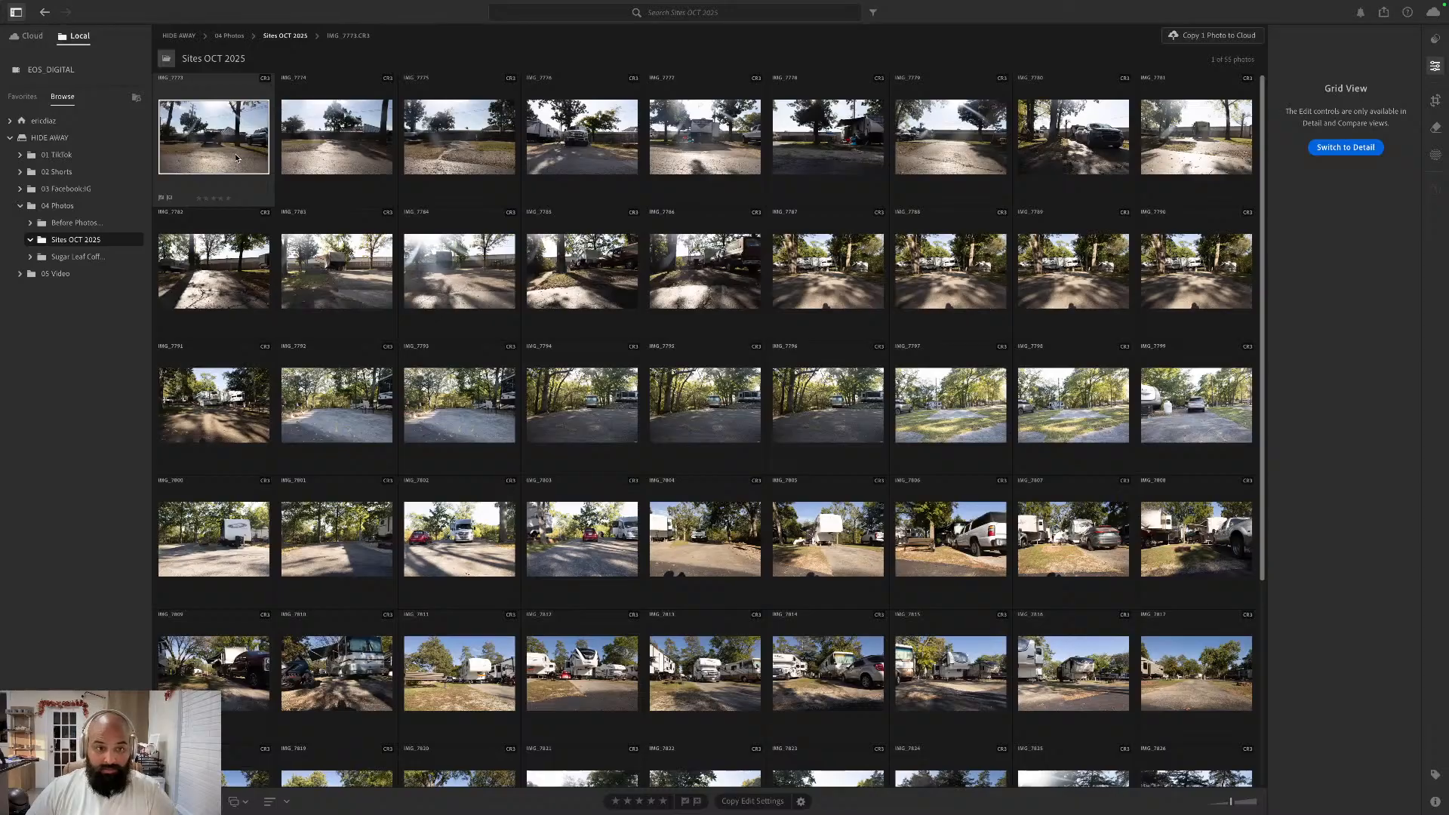
double_click(237, 158)
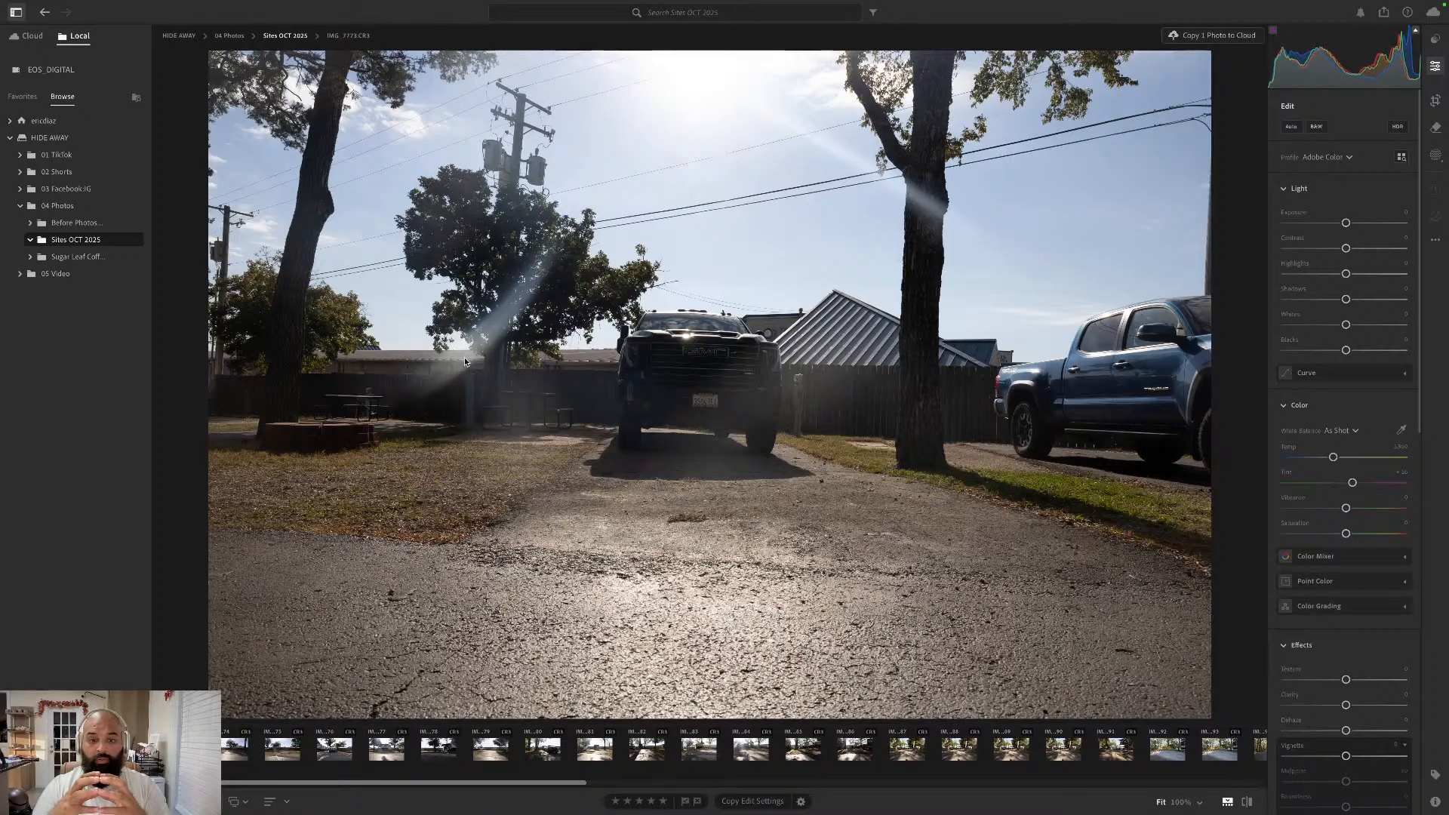
- Create an Objects mask around the license plate of the black truck in the middle of the photo
click(1436, 157)
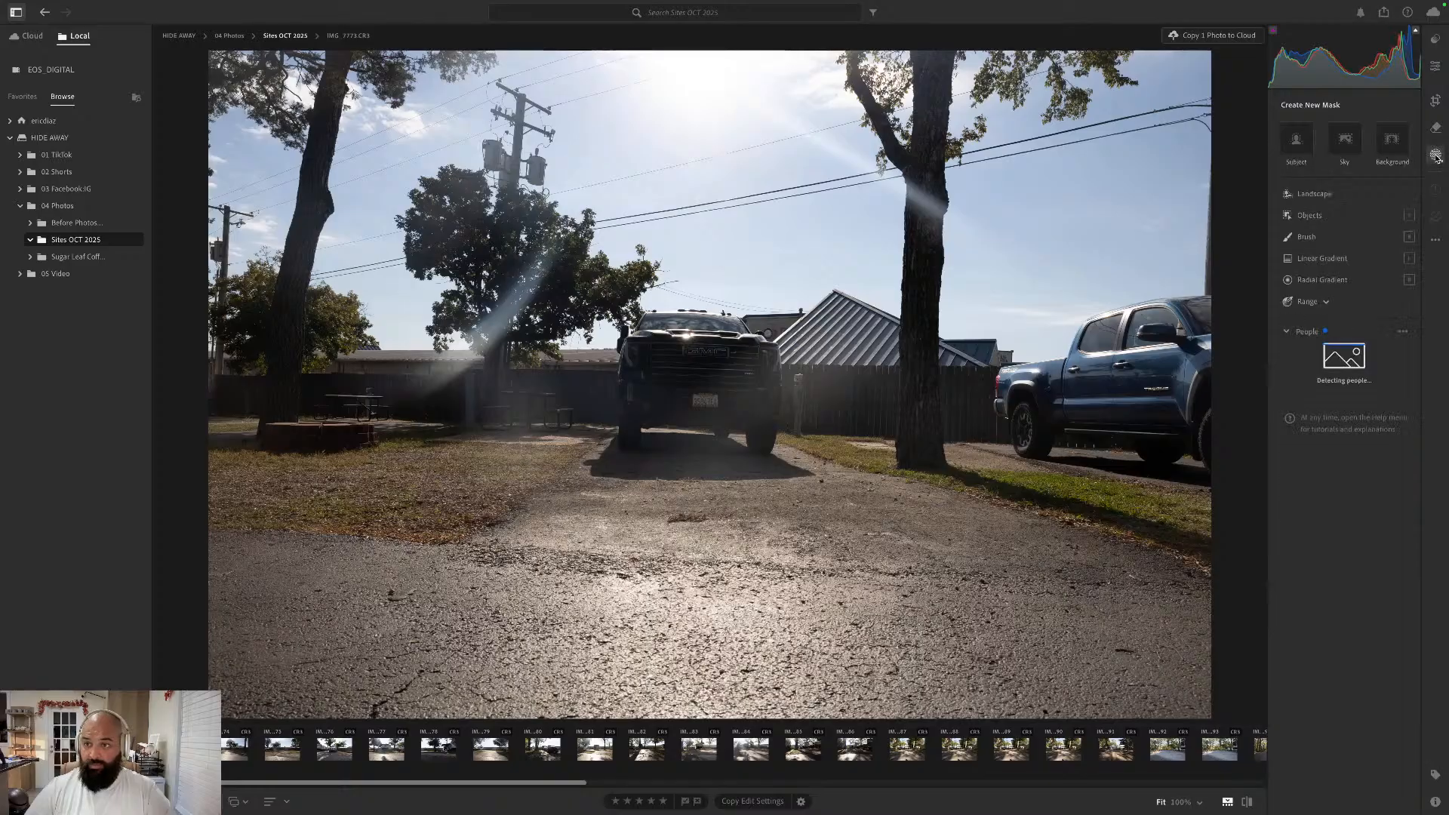
click(1333, 220)
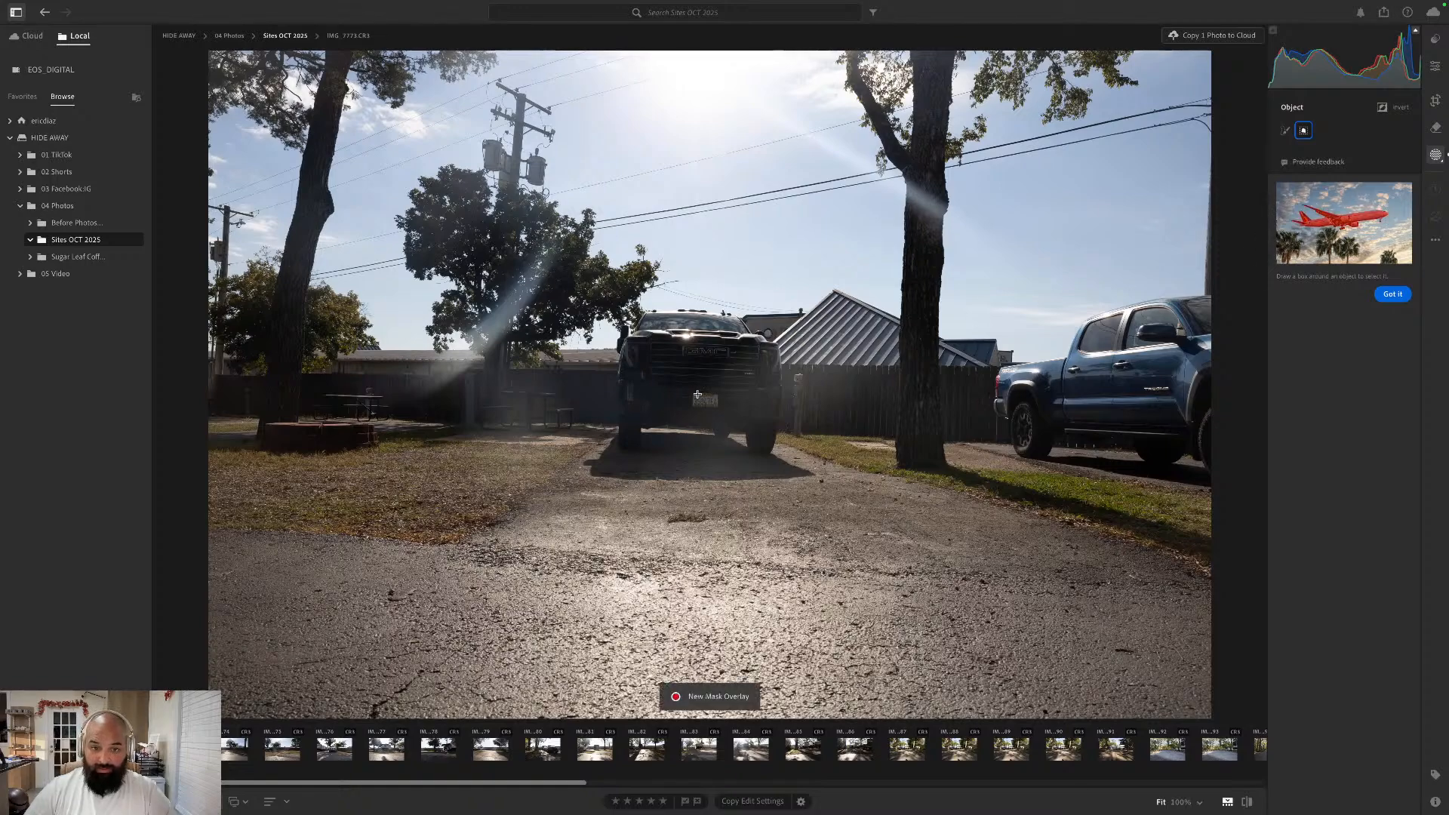
drag(691, 392, 720, 408)
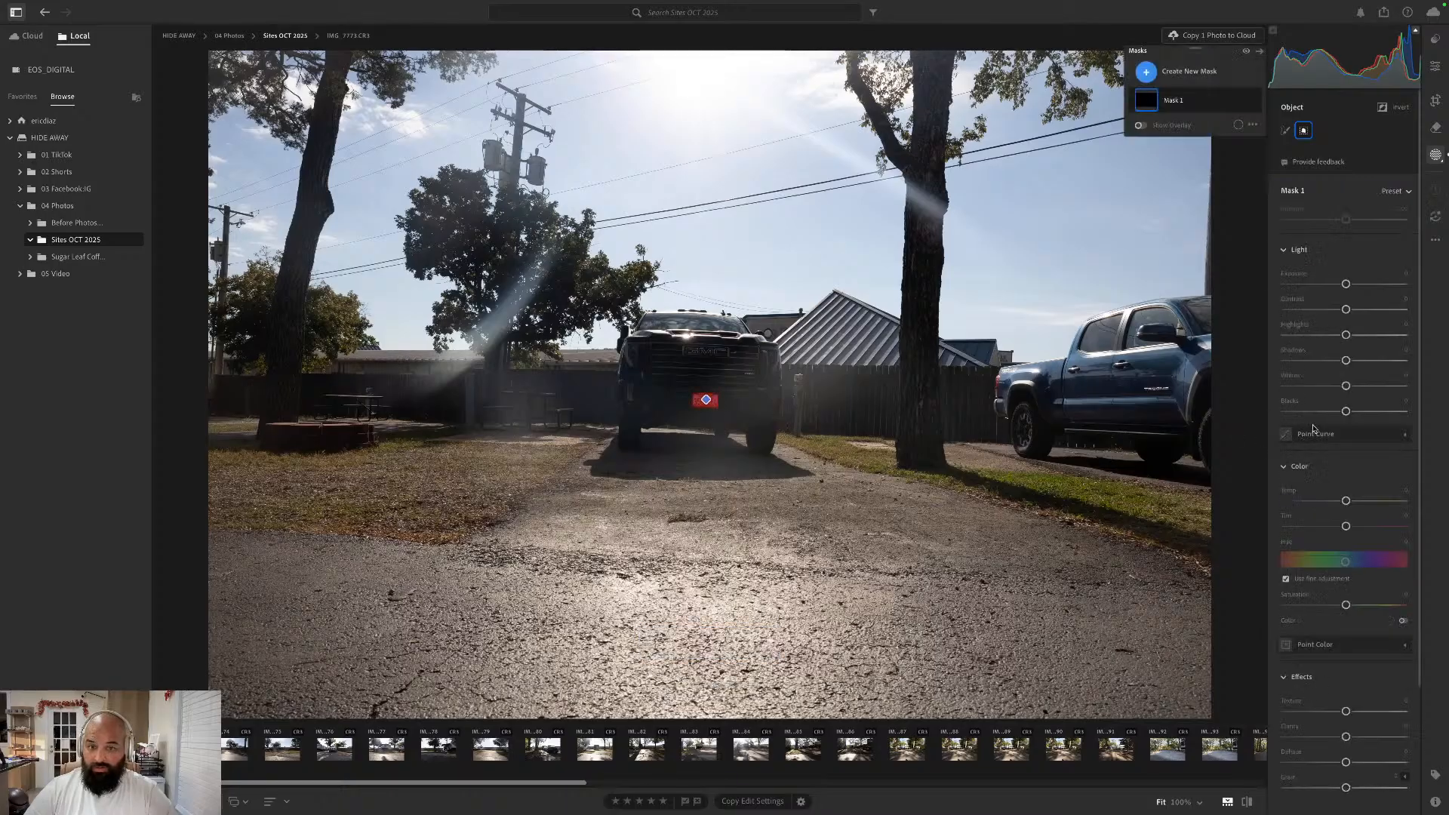
- Try the Defringe and Moiré adjustments on the license plate mask and reset both to their defaults
scroll(1356, 431, down, 3)
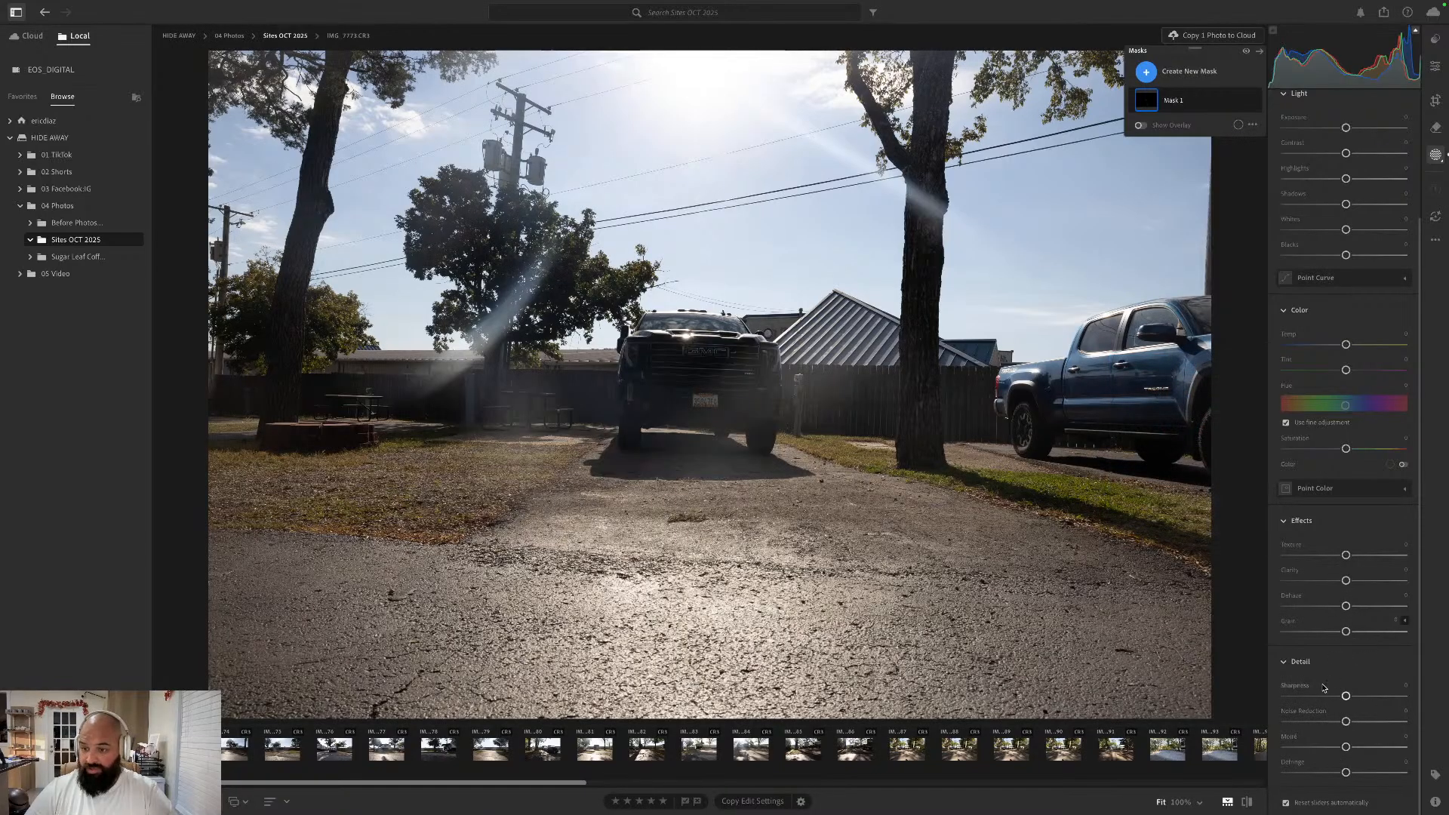
scroll(1340, 529, up, 3)
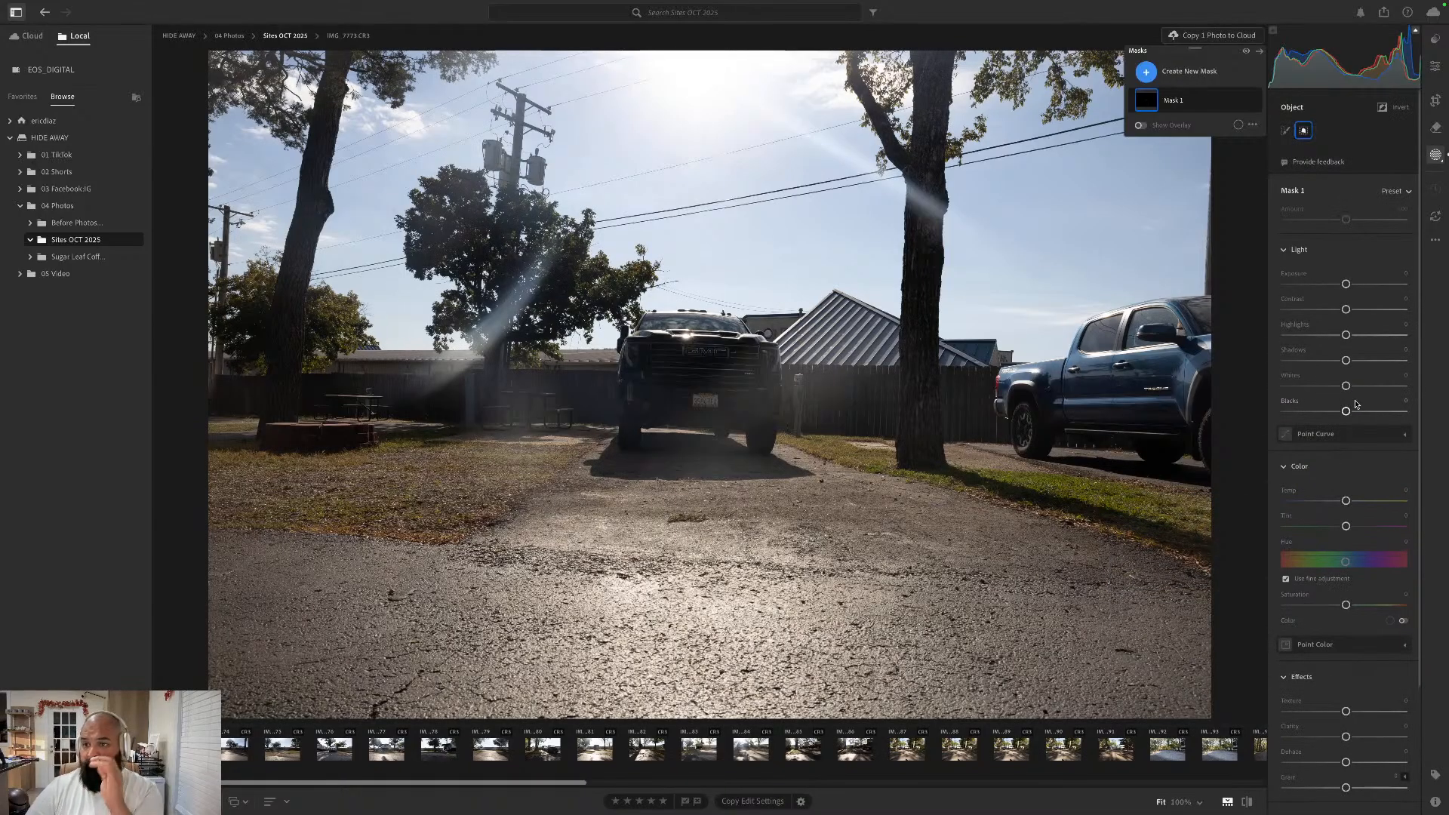
scroll(1353, 402, down, 3)
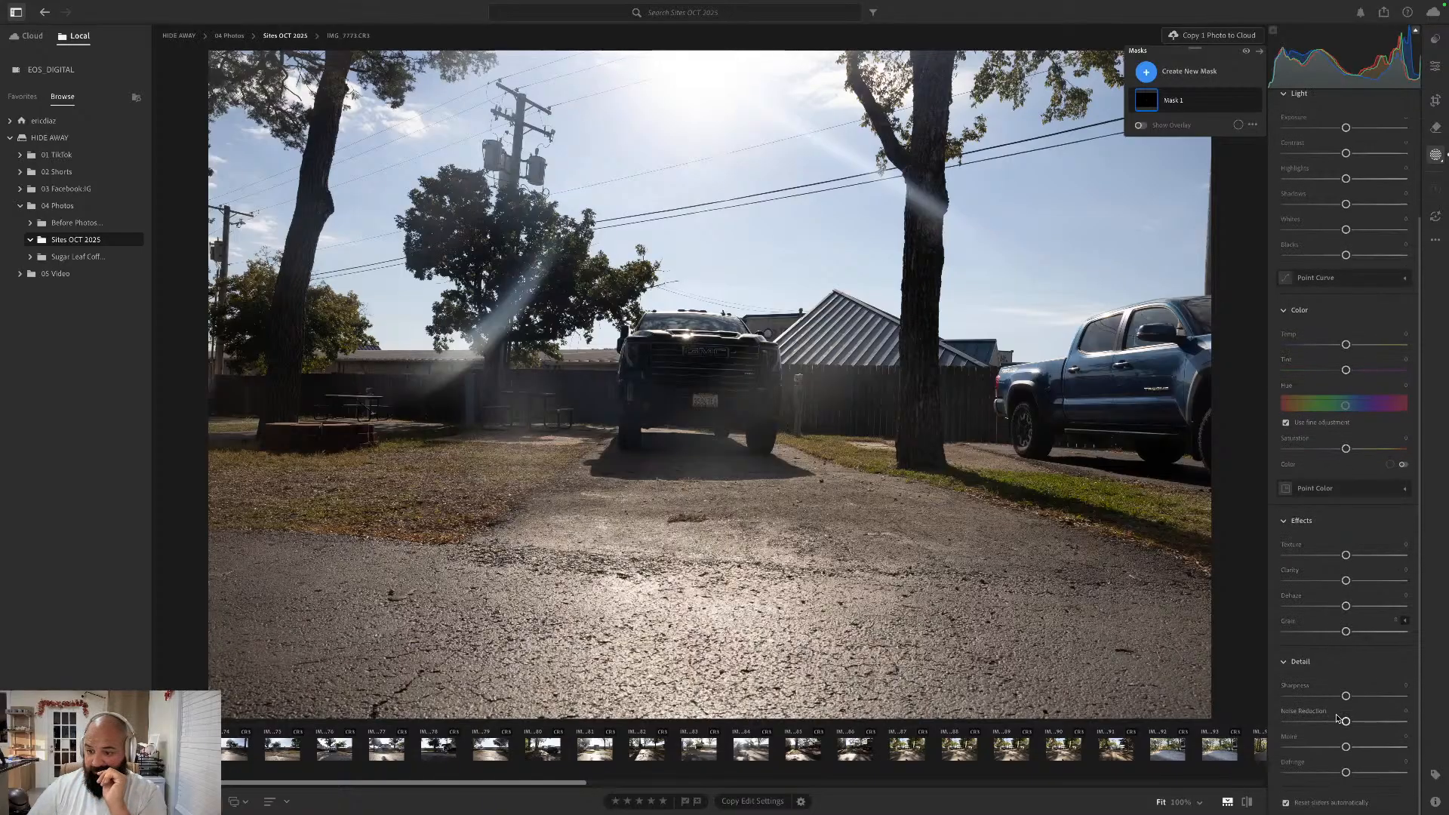
drag(1346, 774, 1299, 777)
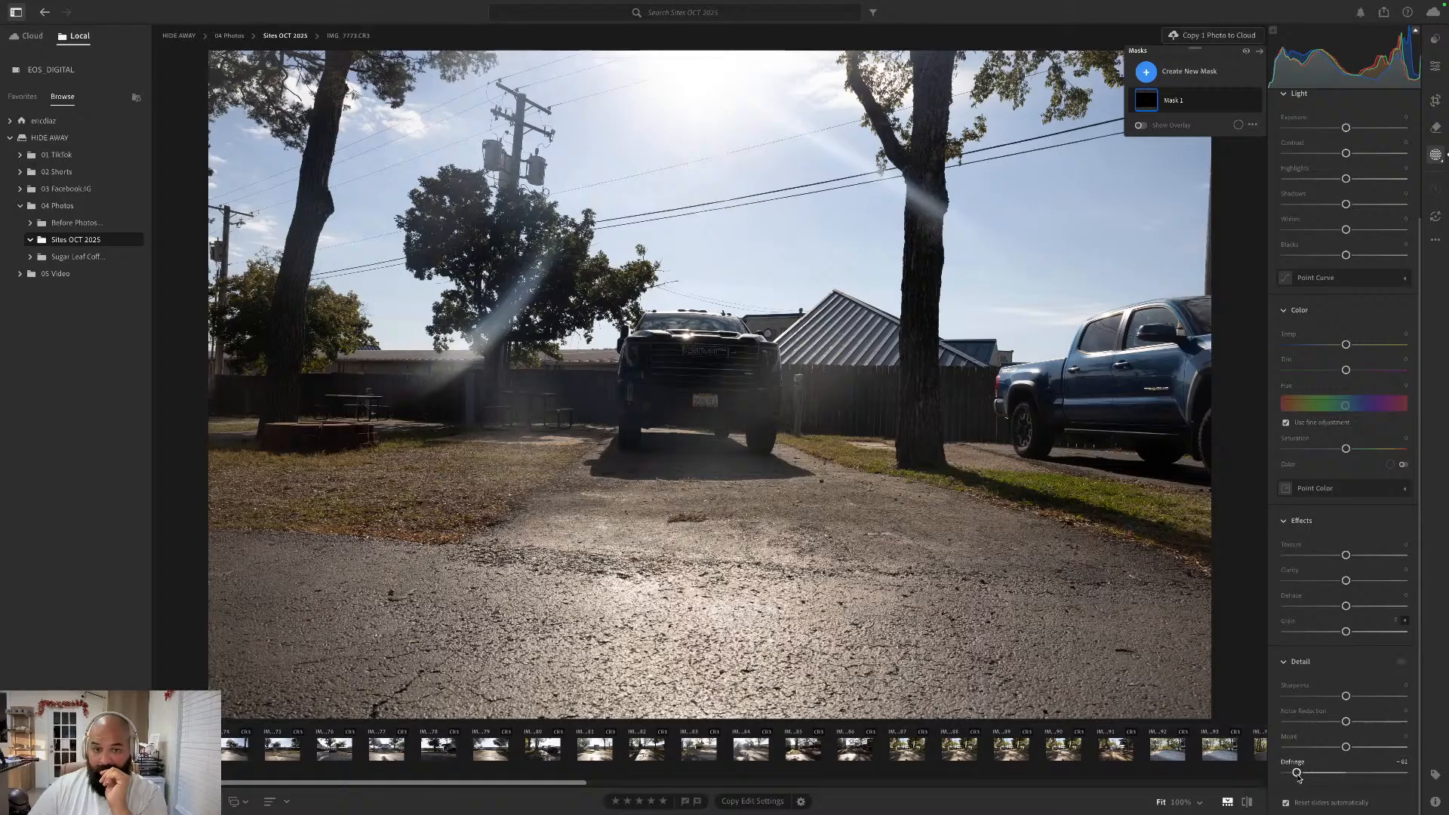
double_click(1299, 773)
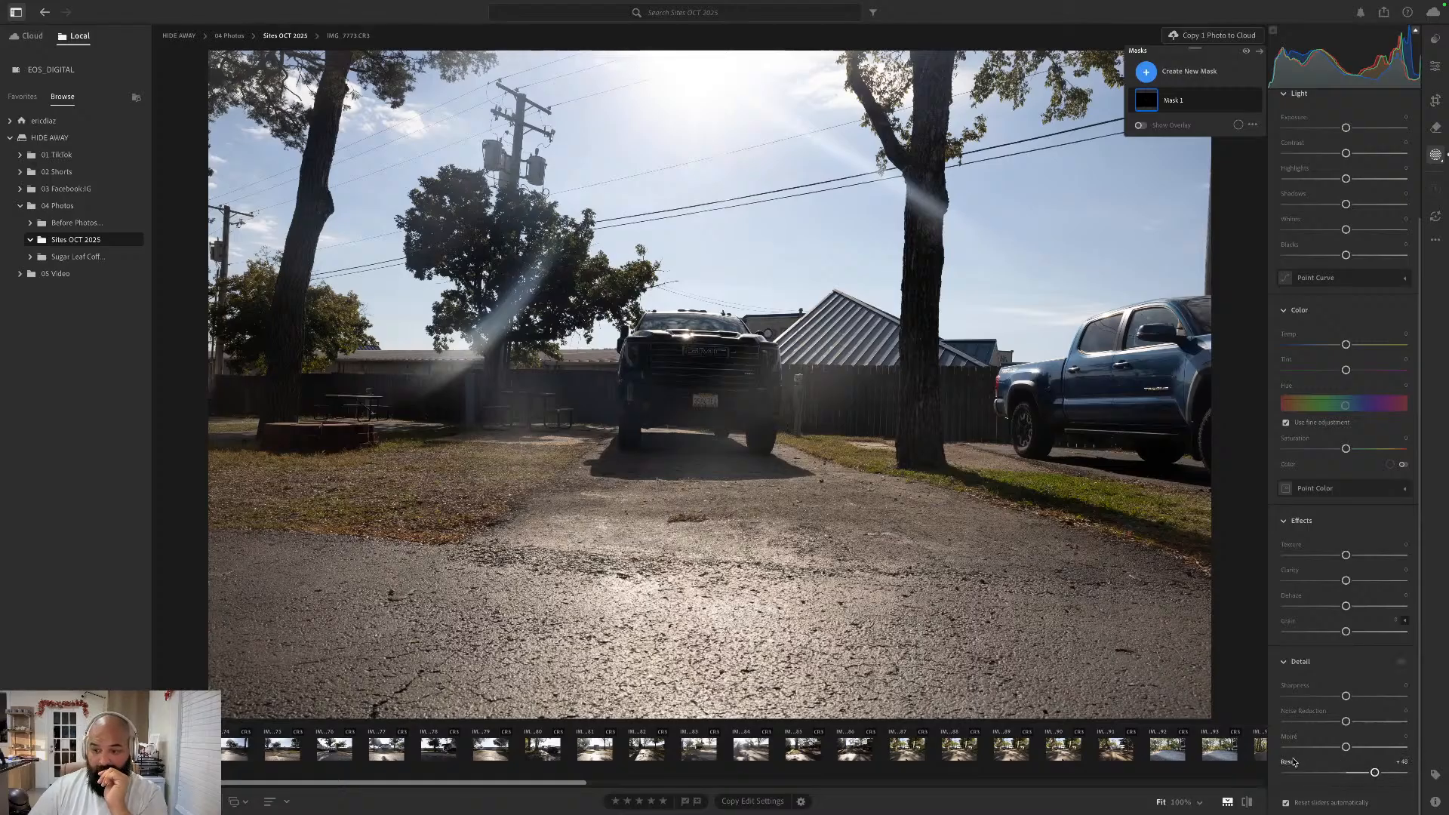
drag(1346, 747, 1297, 764)
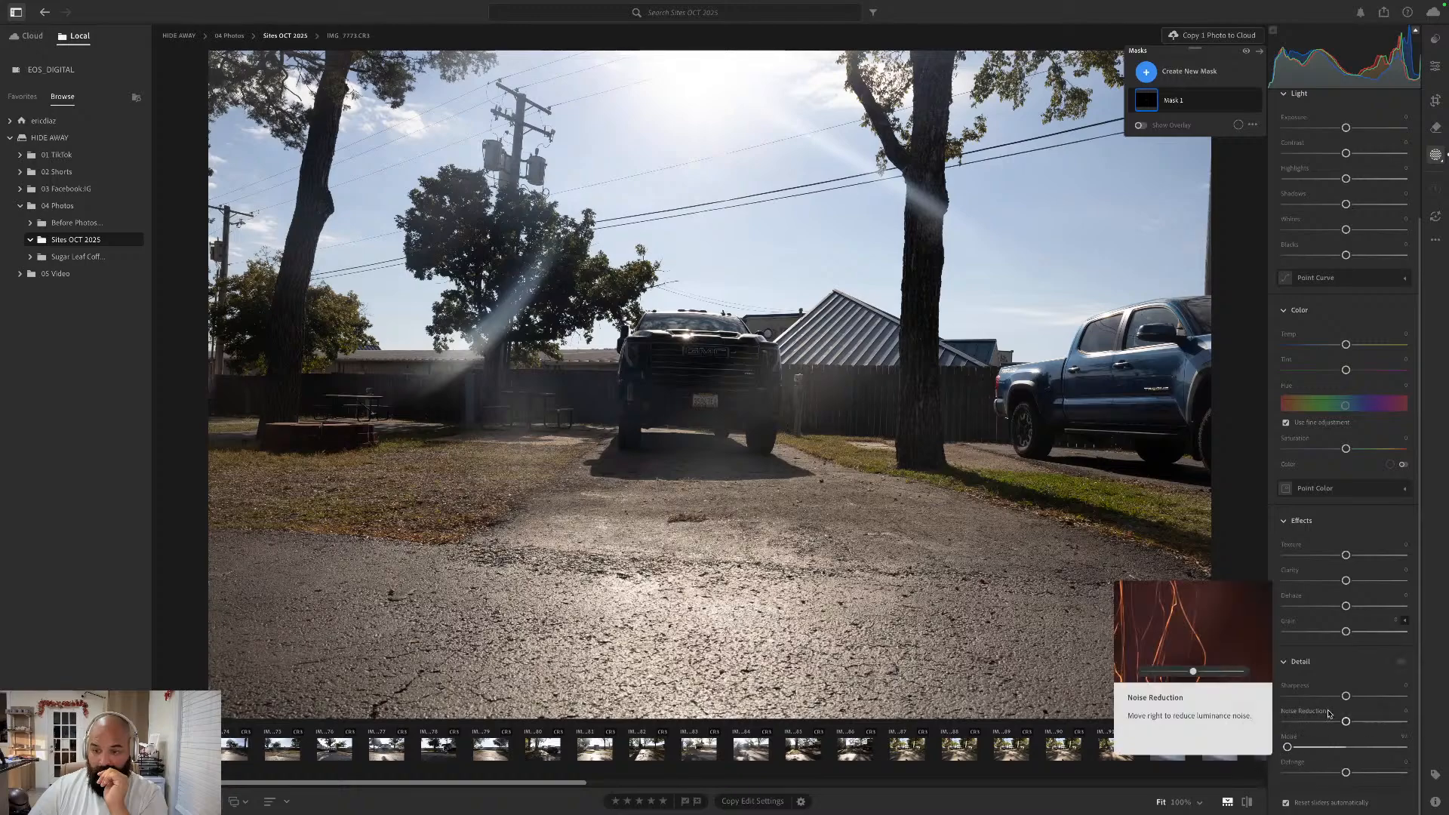
click(1290, 739)
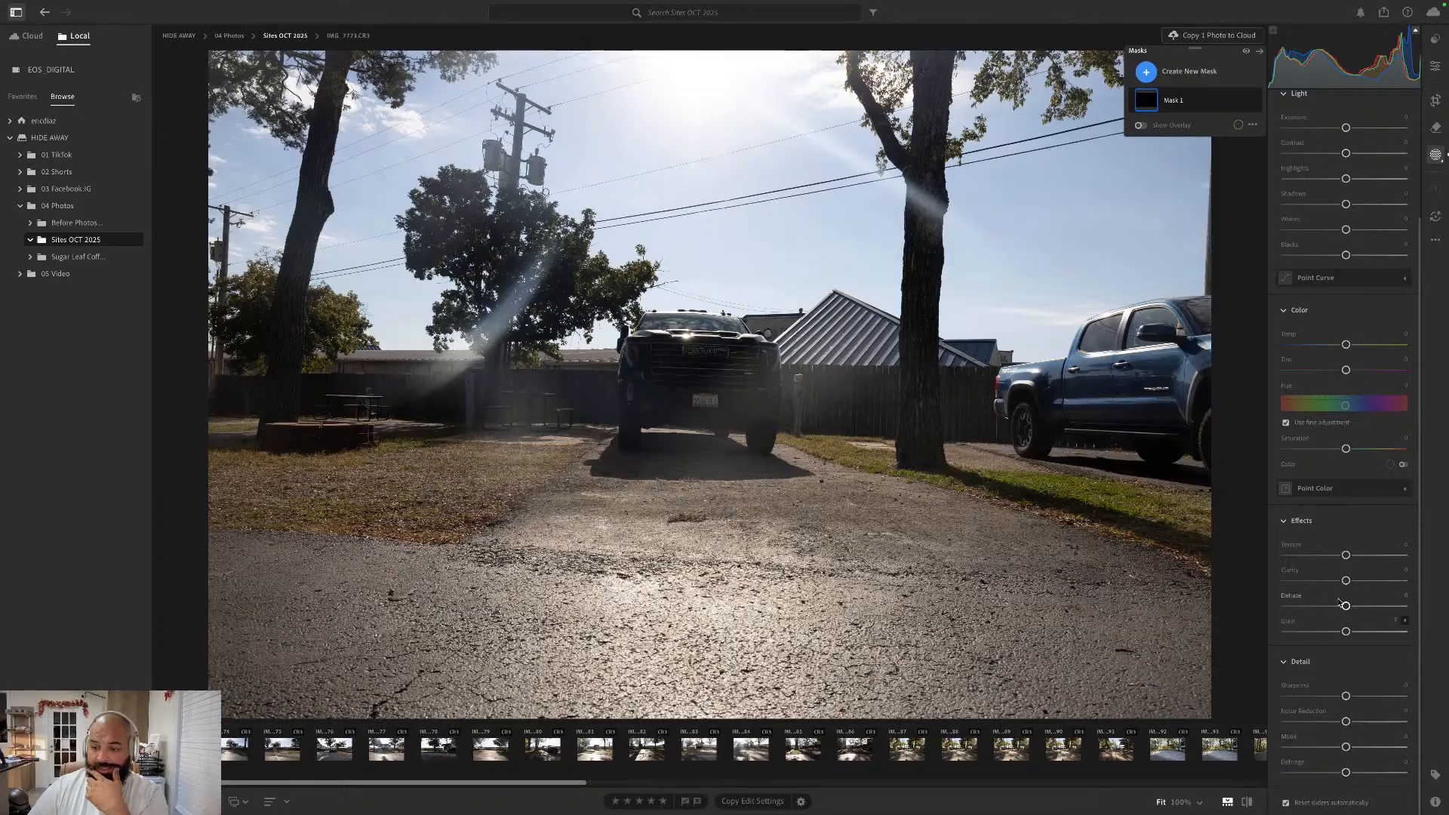
scroll(1362, 302, up, 2)
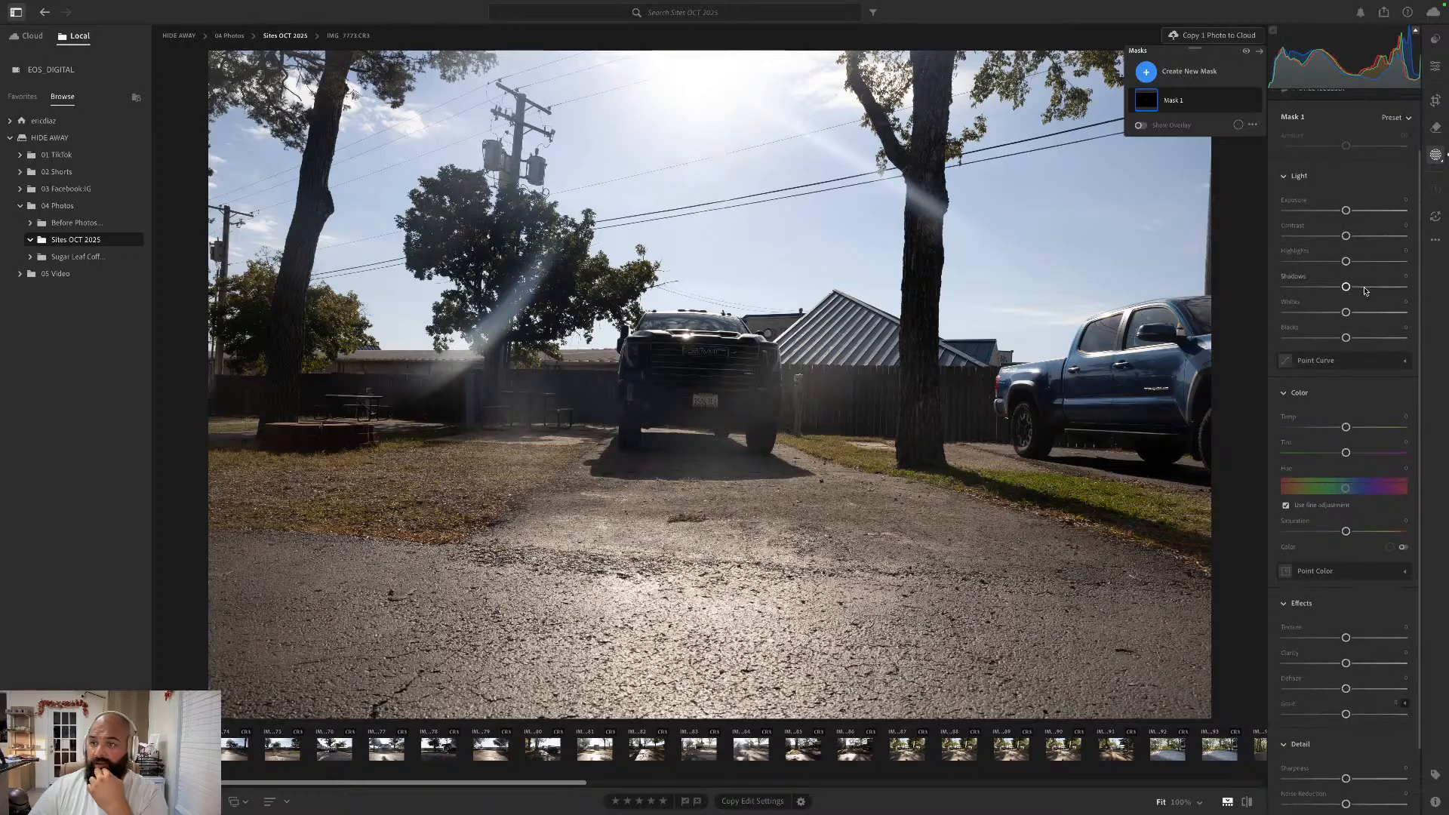
- Apply Lens Blur to the photo, try a Blur Amount of 100, and reset the amount to its default
scroll(1365, 290, up, 2)
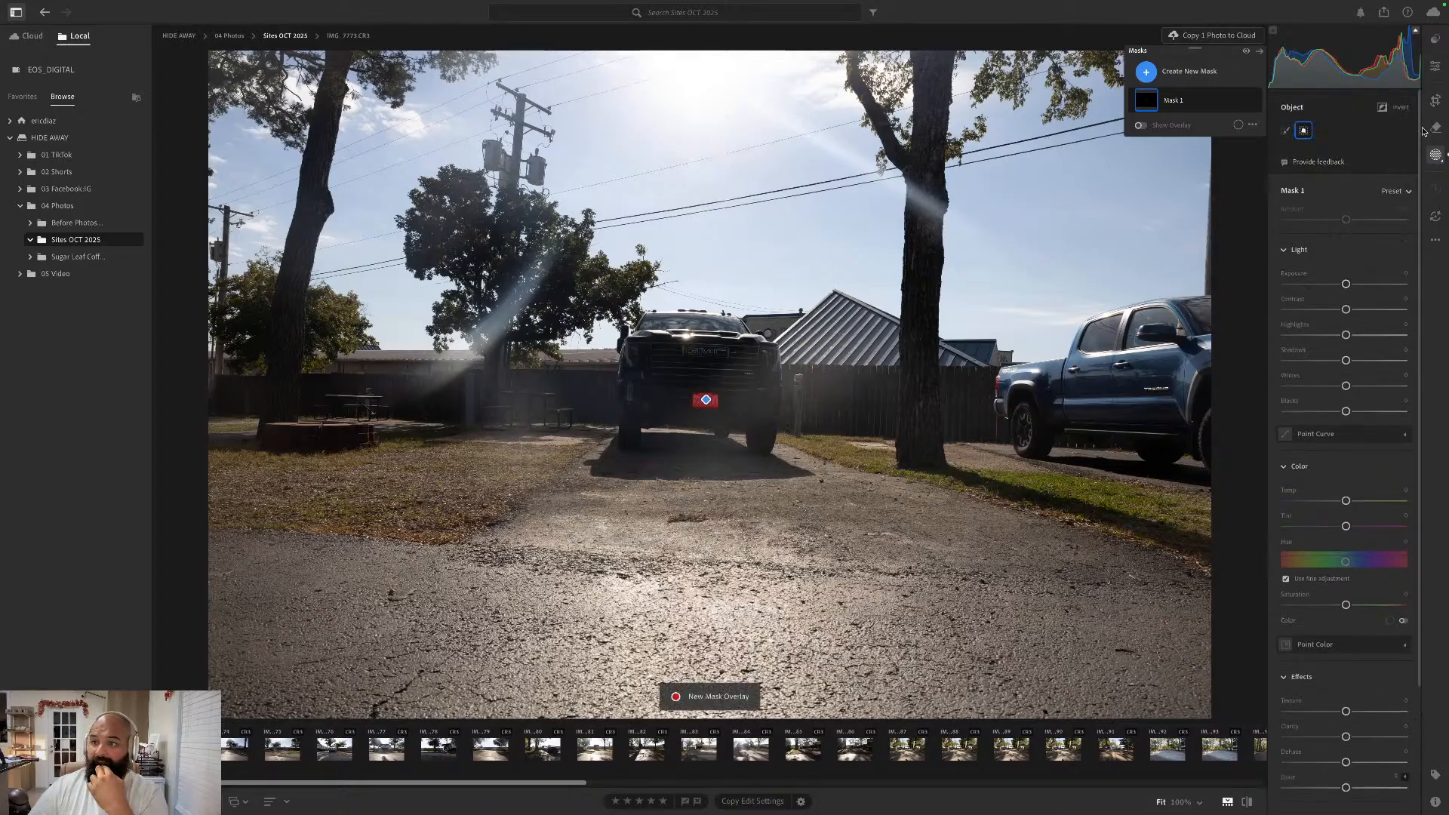
click(1437, 102)
click(1435, 68)
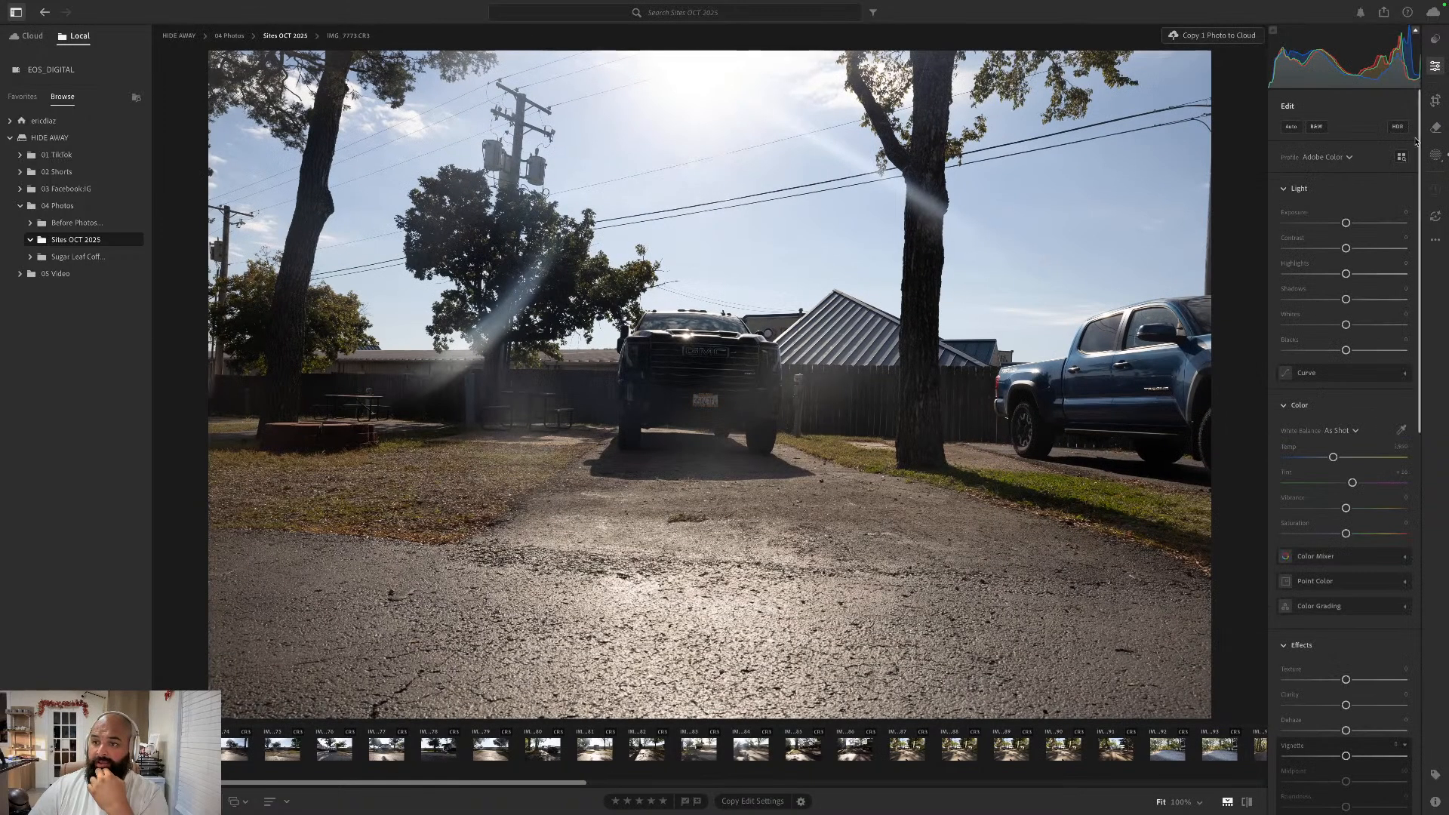
scroll(1354, 399, down, 5)
scroll(1354, 399, down, 3)
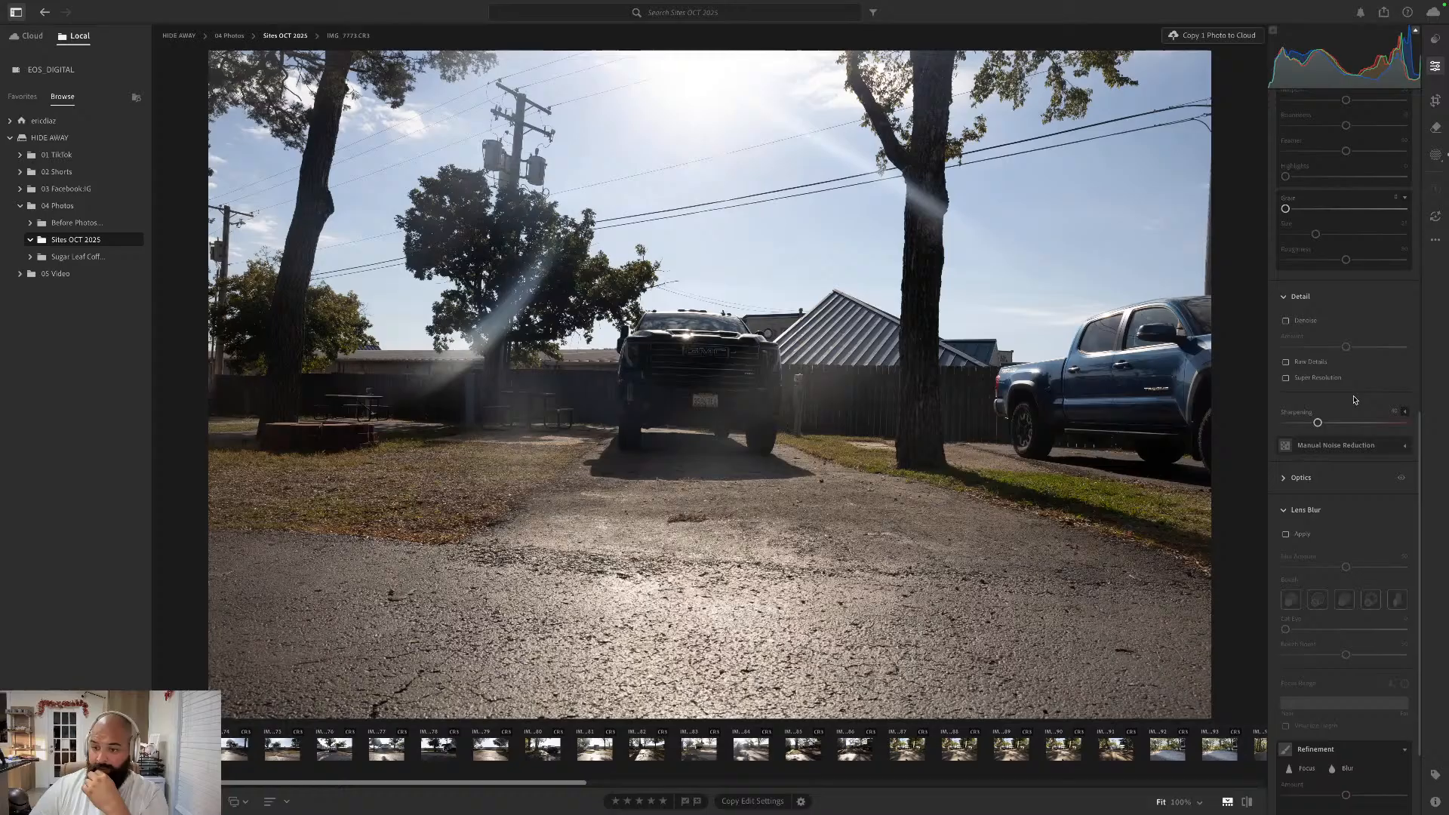
click(1287, 535)
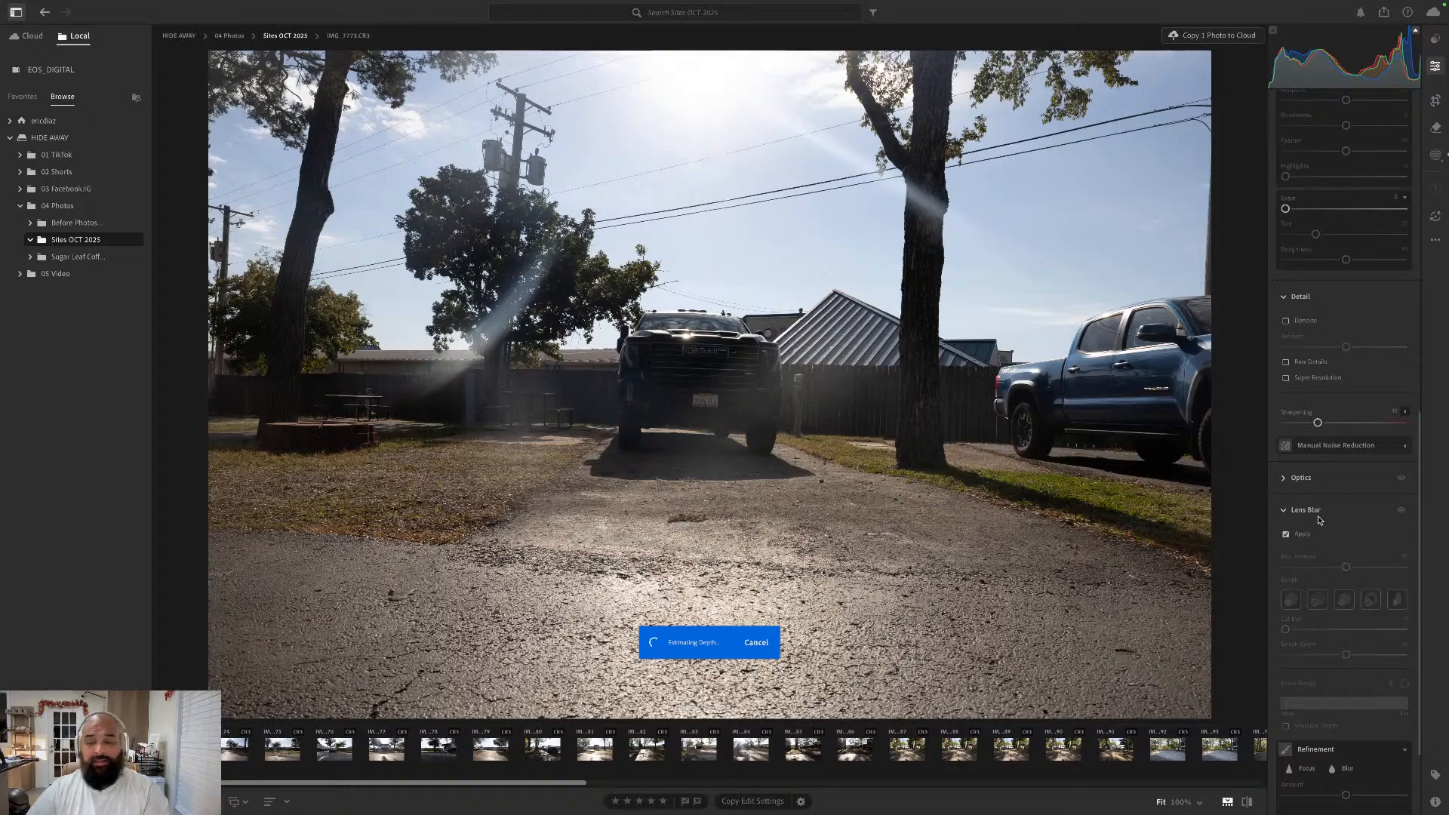
scroll(1328, 582, down, 1)
scroll(1328, 582, down, 2)
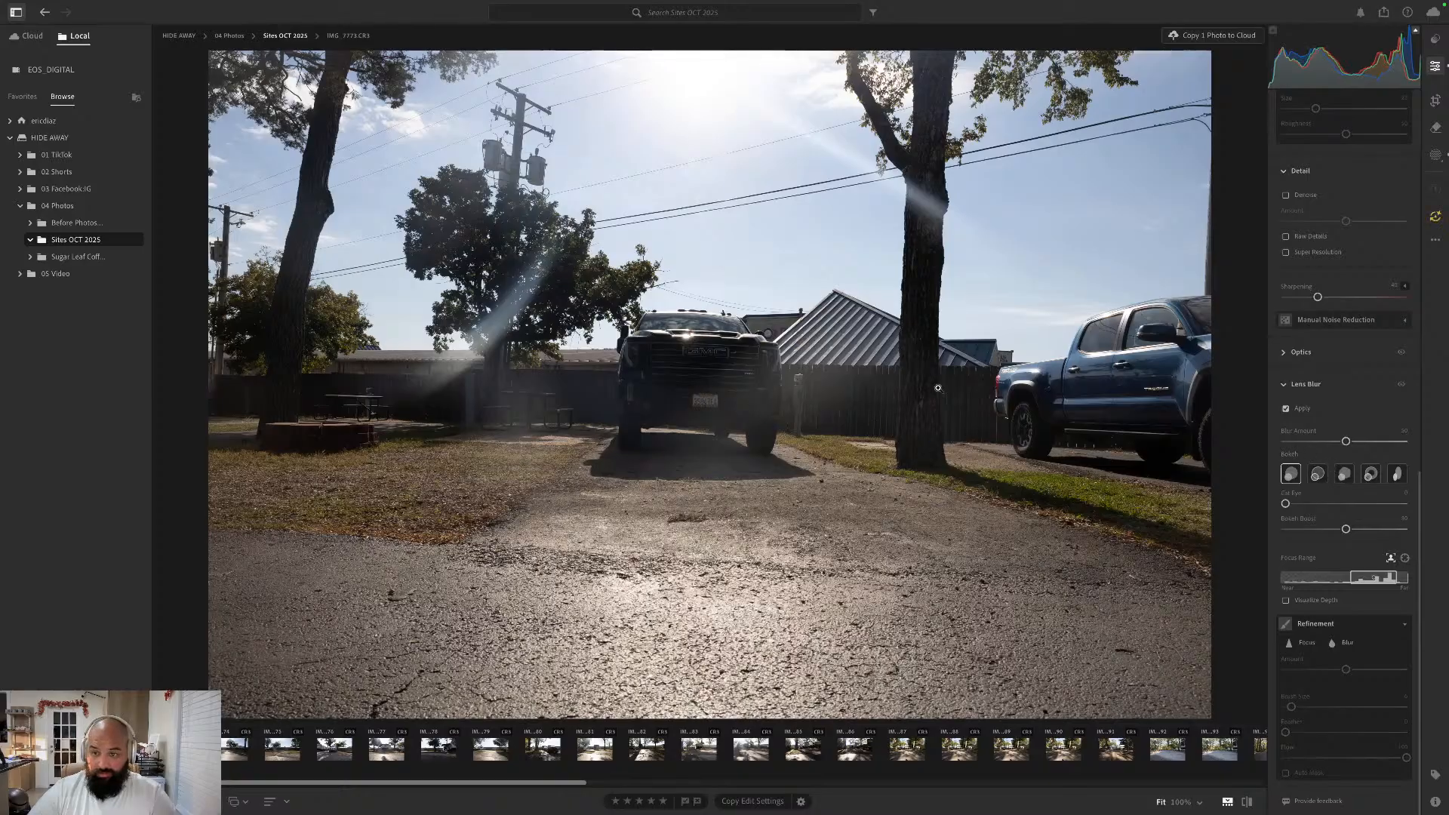
drag(1347, 448, 1413, 447)
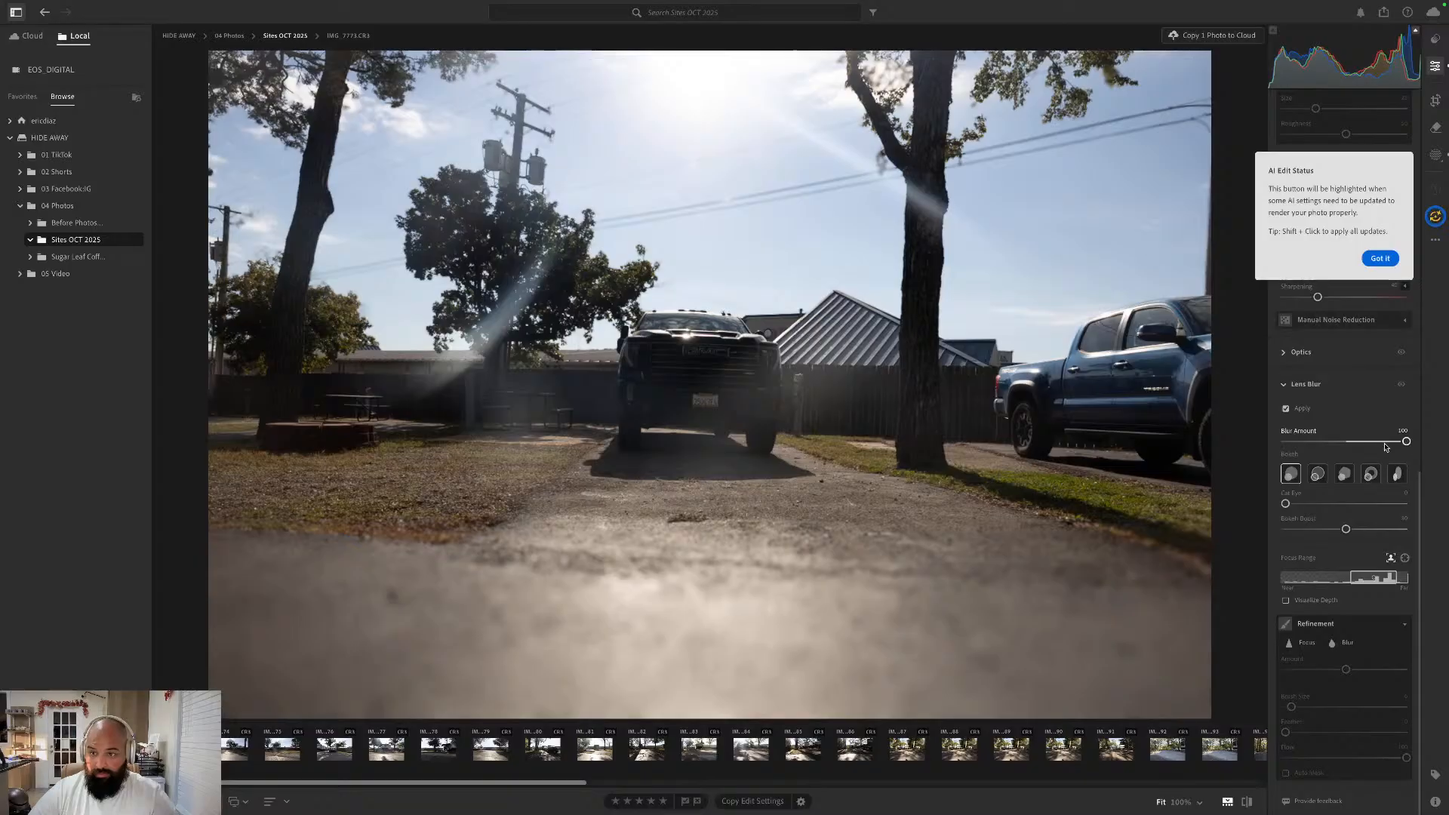
double_click(1303, 432)
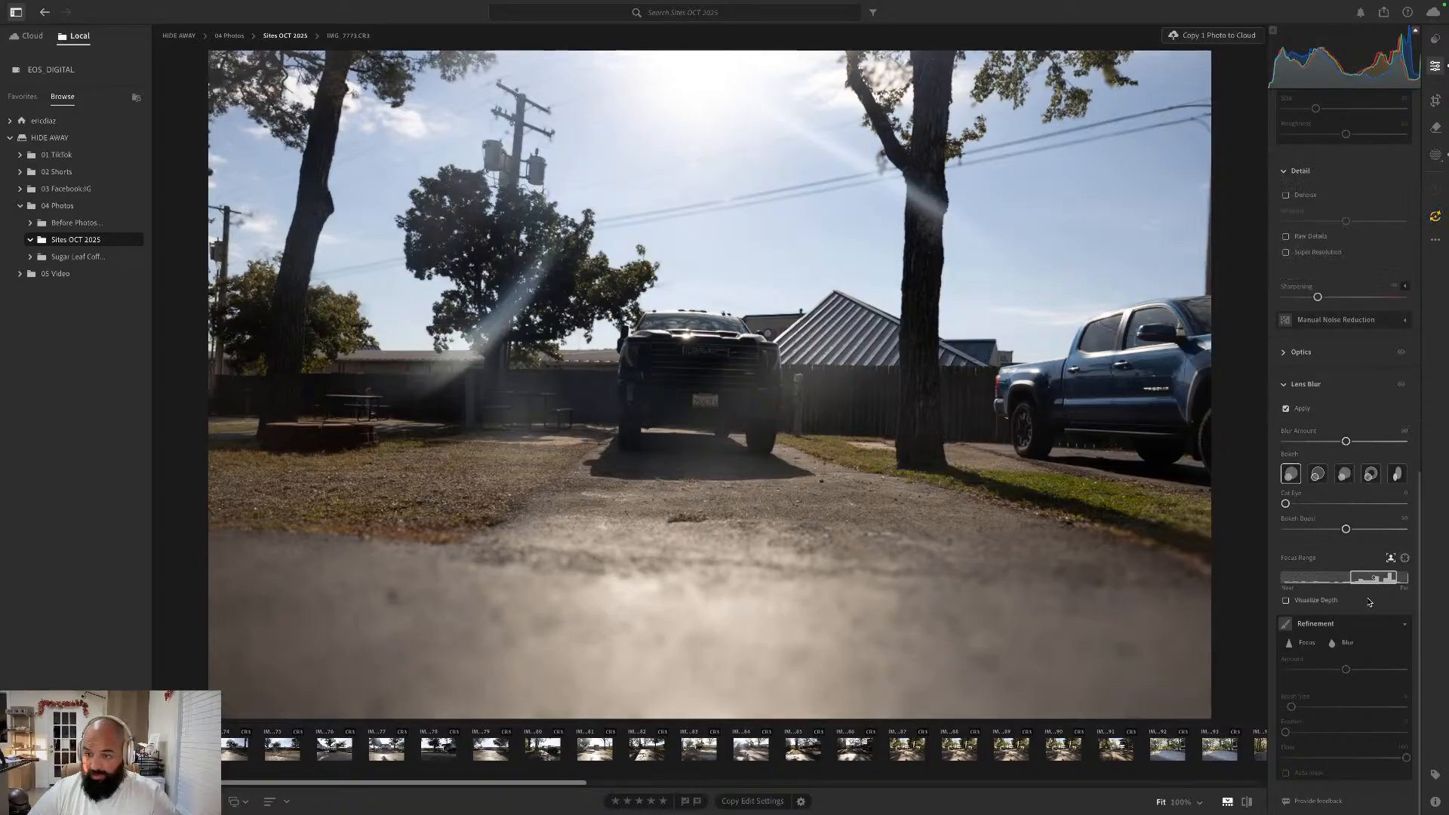
scroll(1364, 619, up, 10)
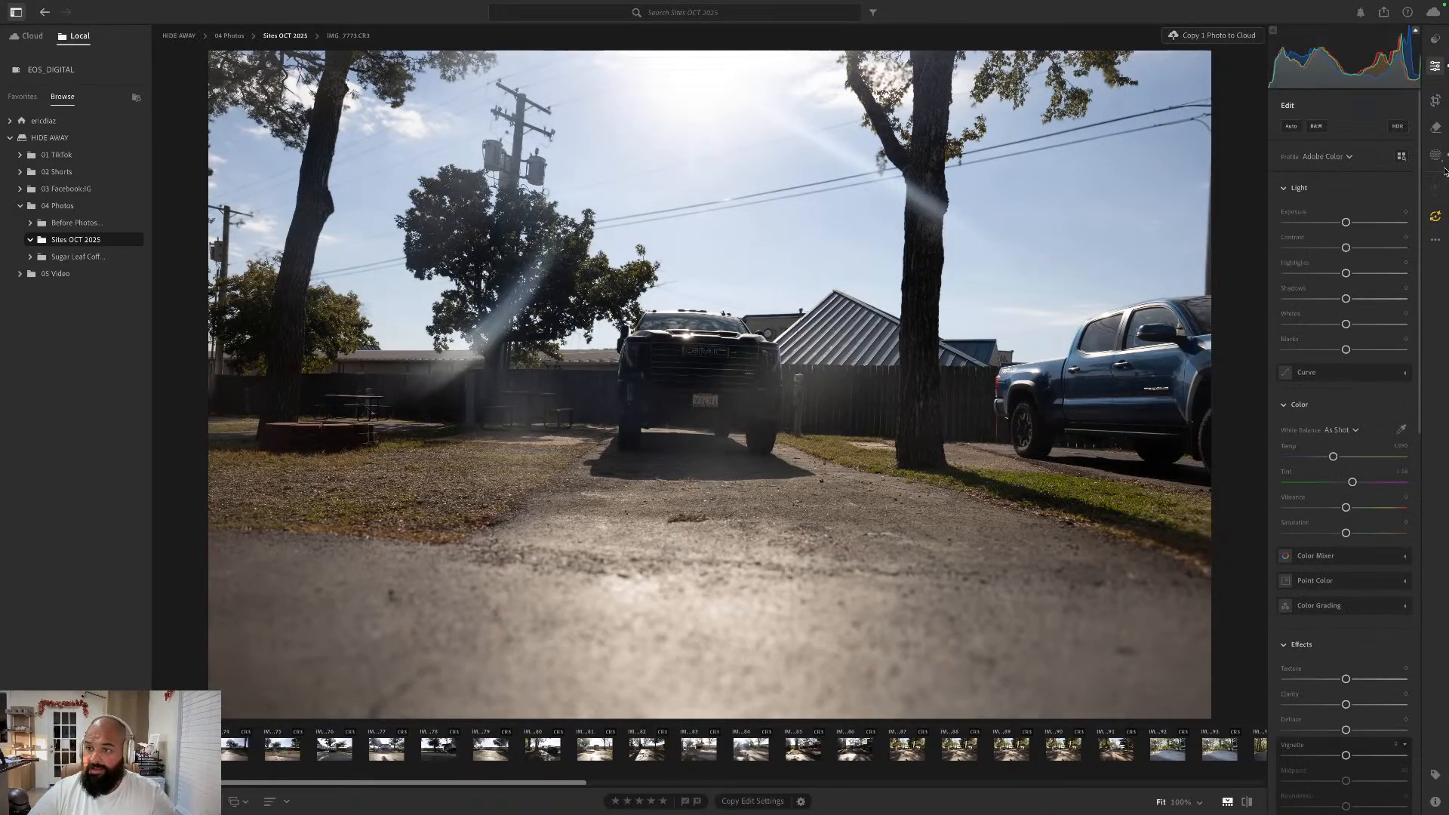
click(1437, 155)
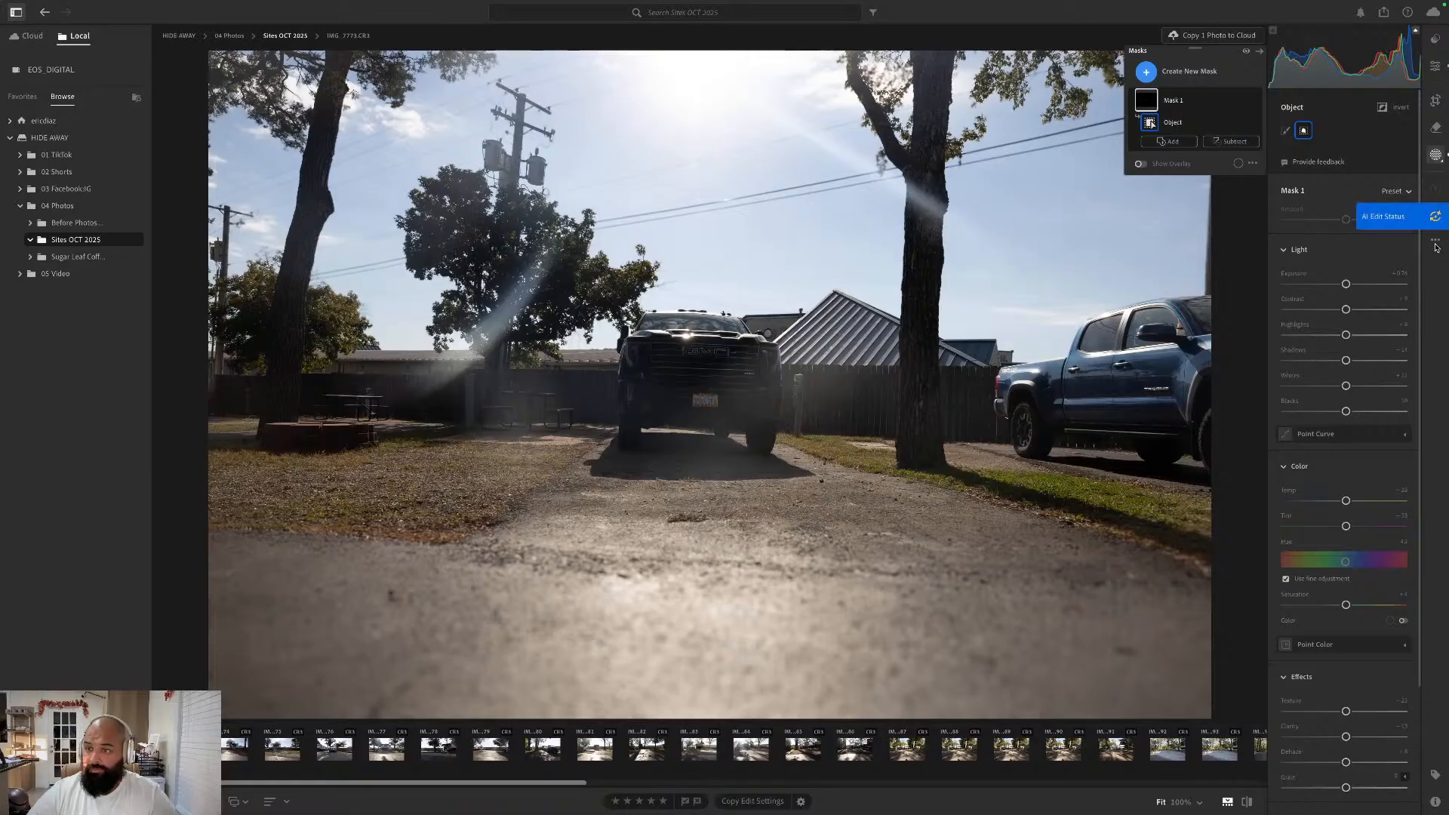
click(1436, 242)
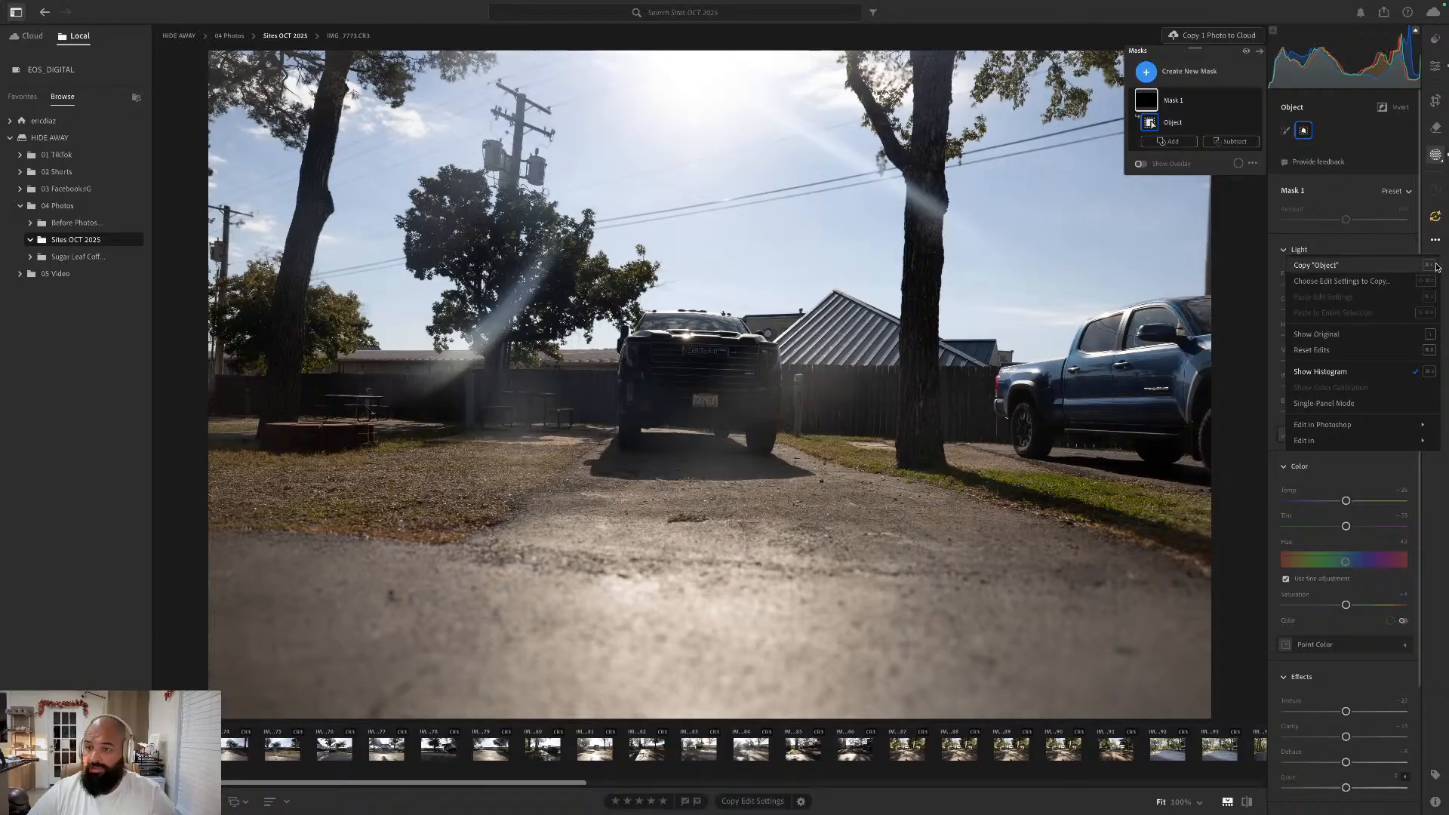
click(1437, 266)
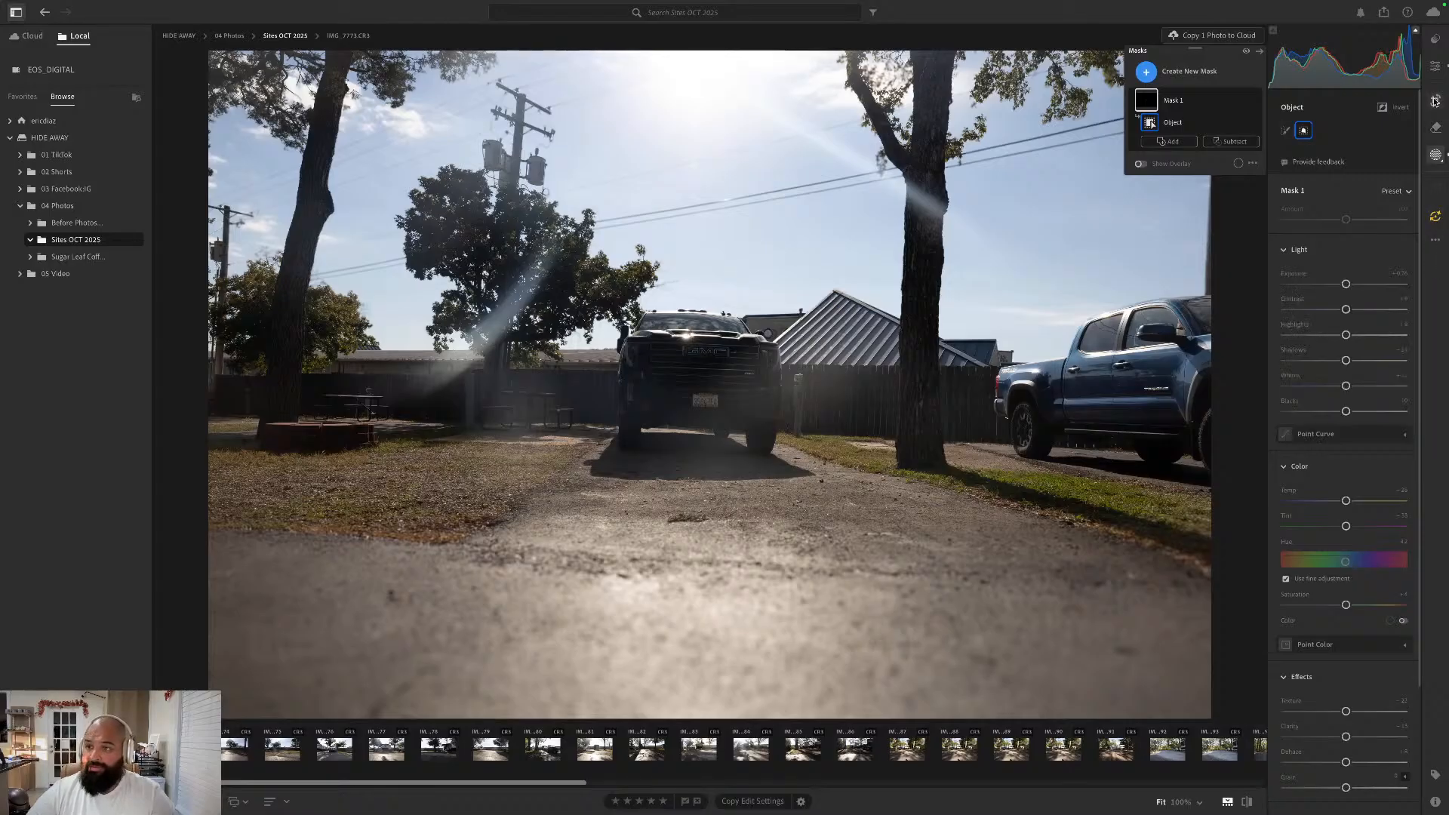
mouse_move(457, 3)
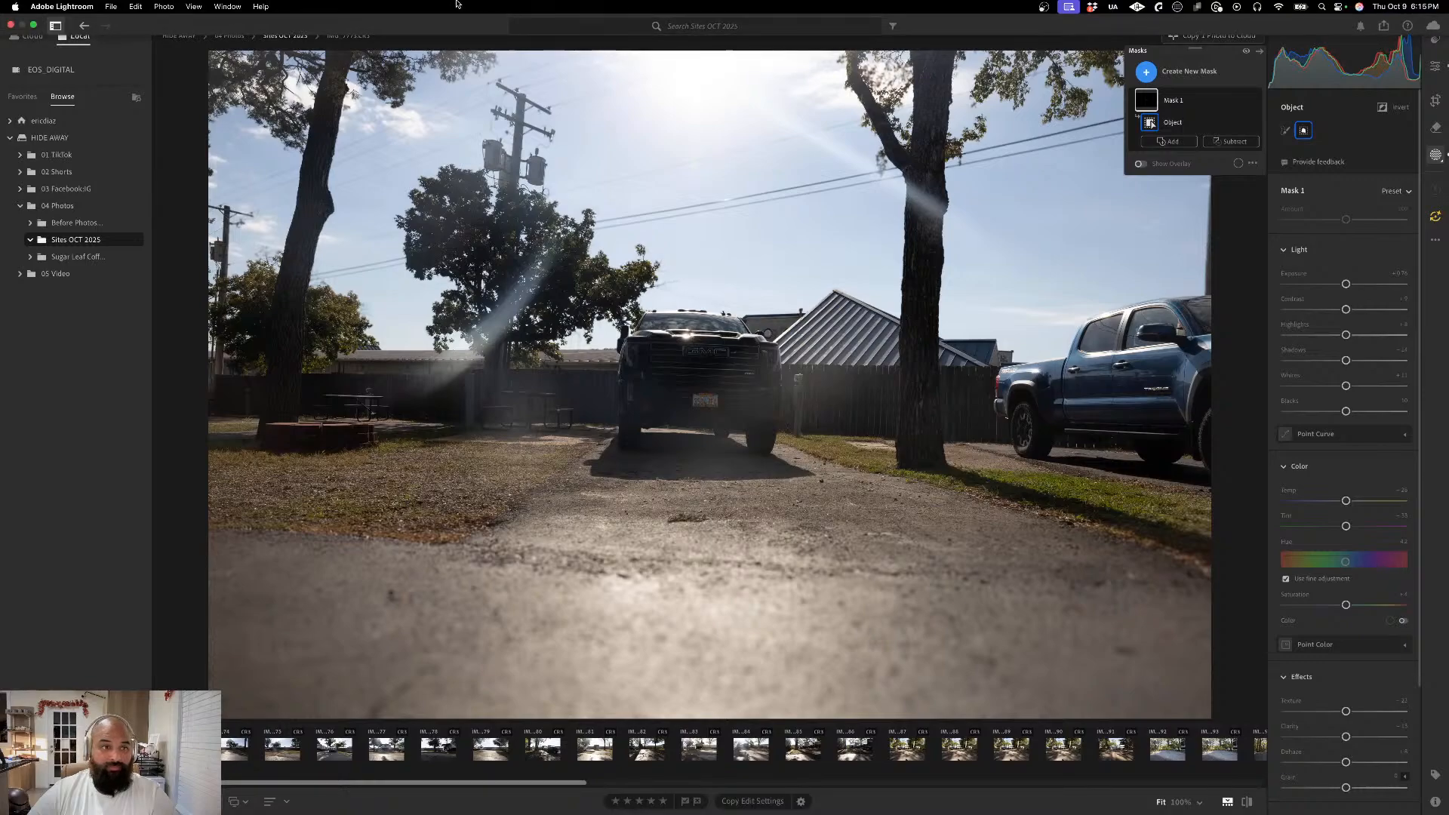
click(164, 7)
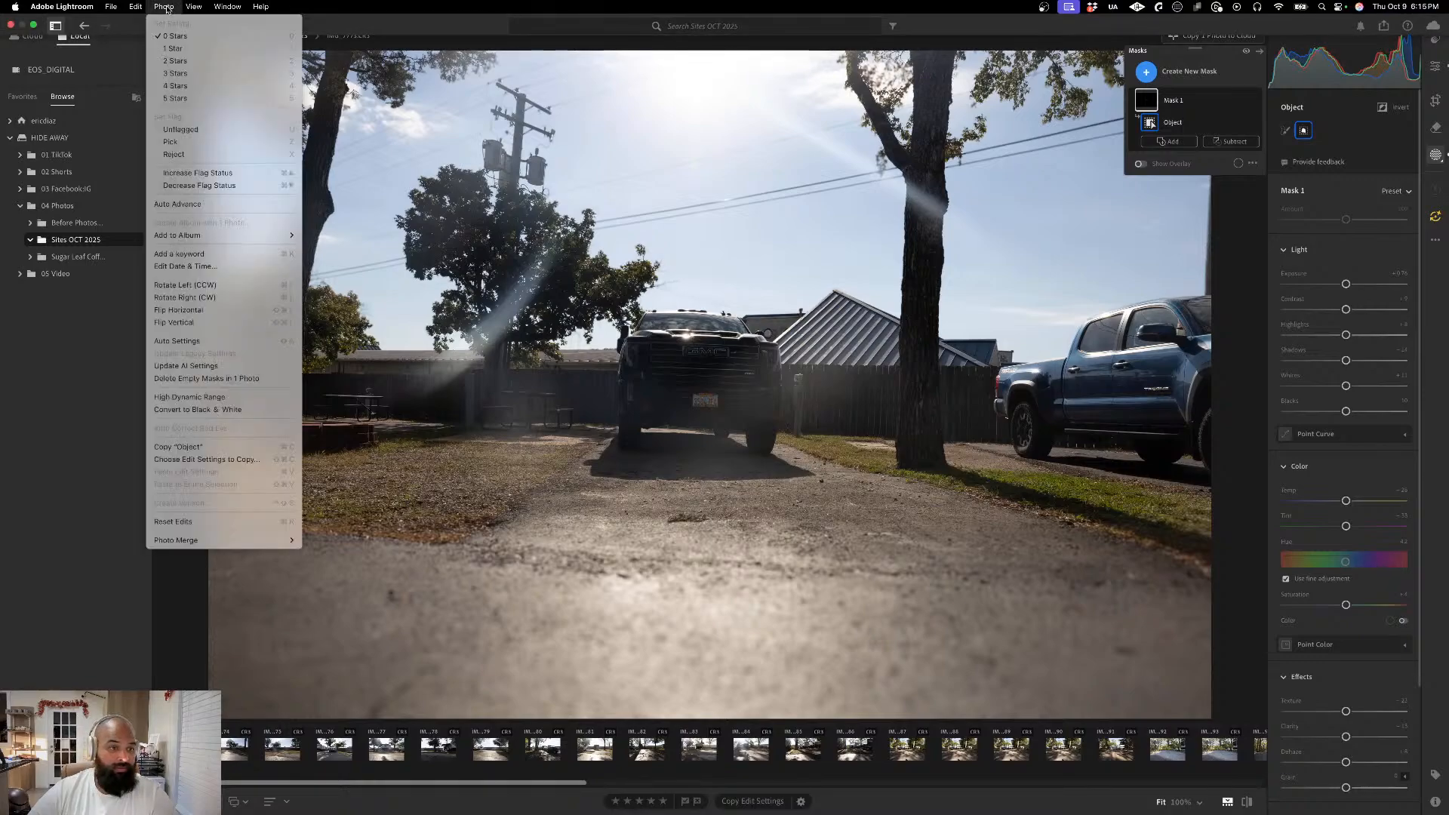
mouse_move(137, 7)
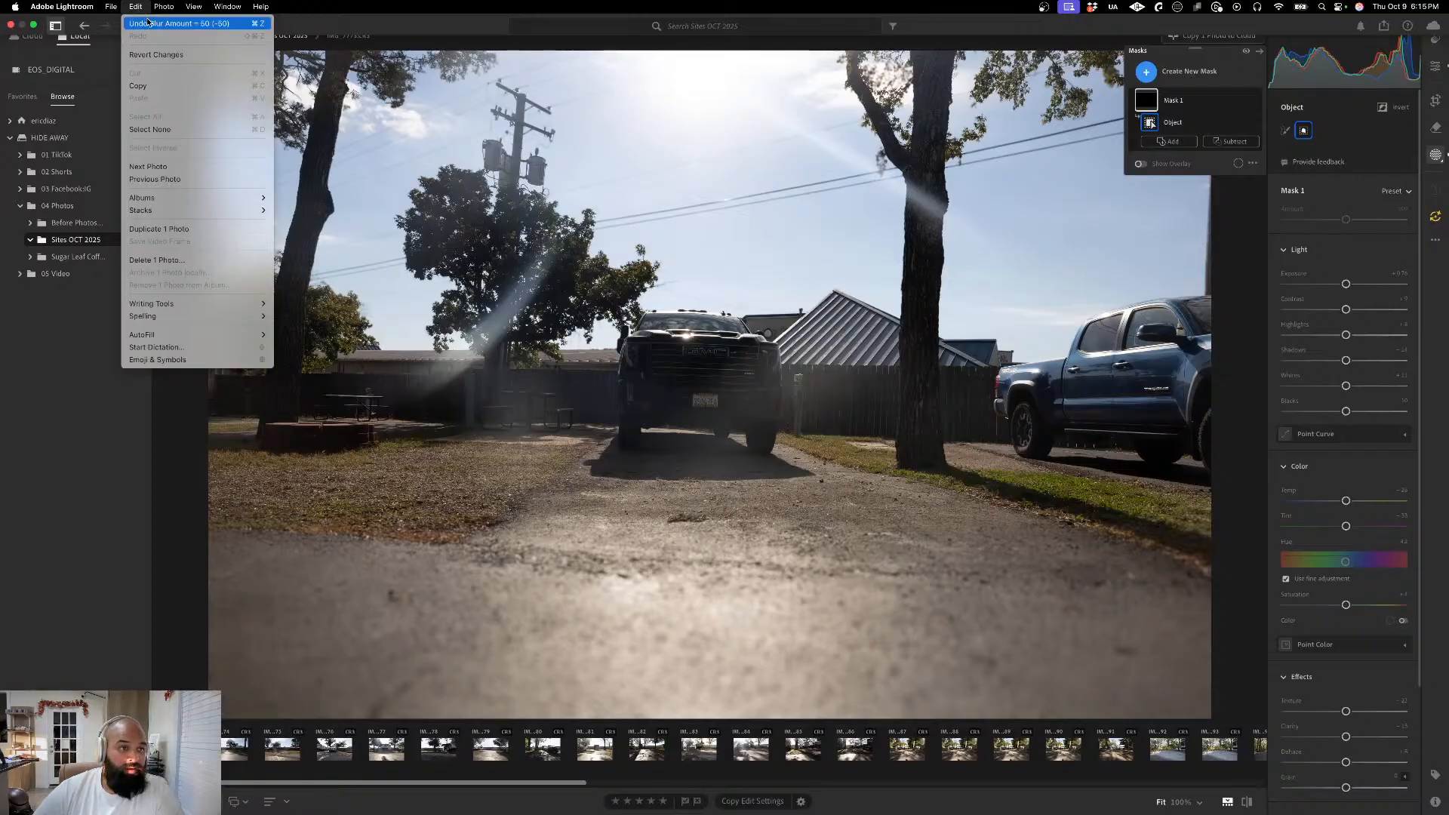
click(213, 228)
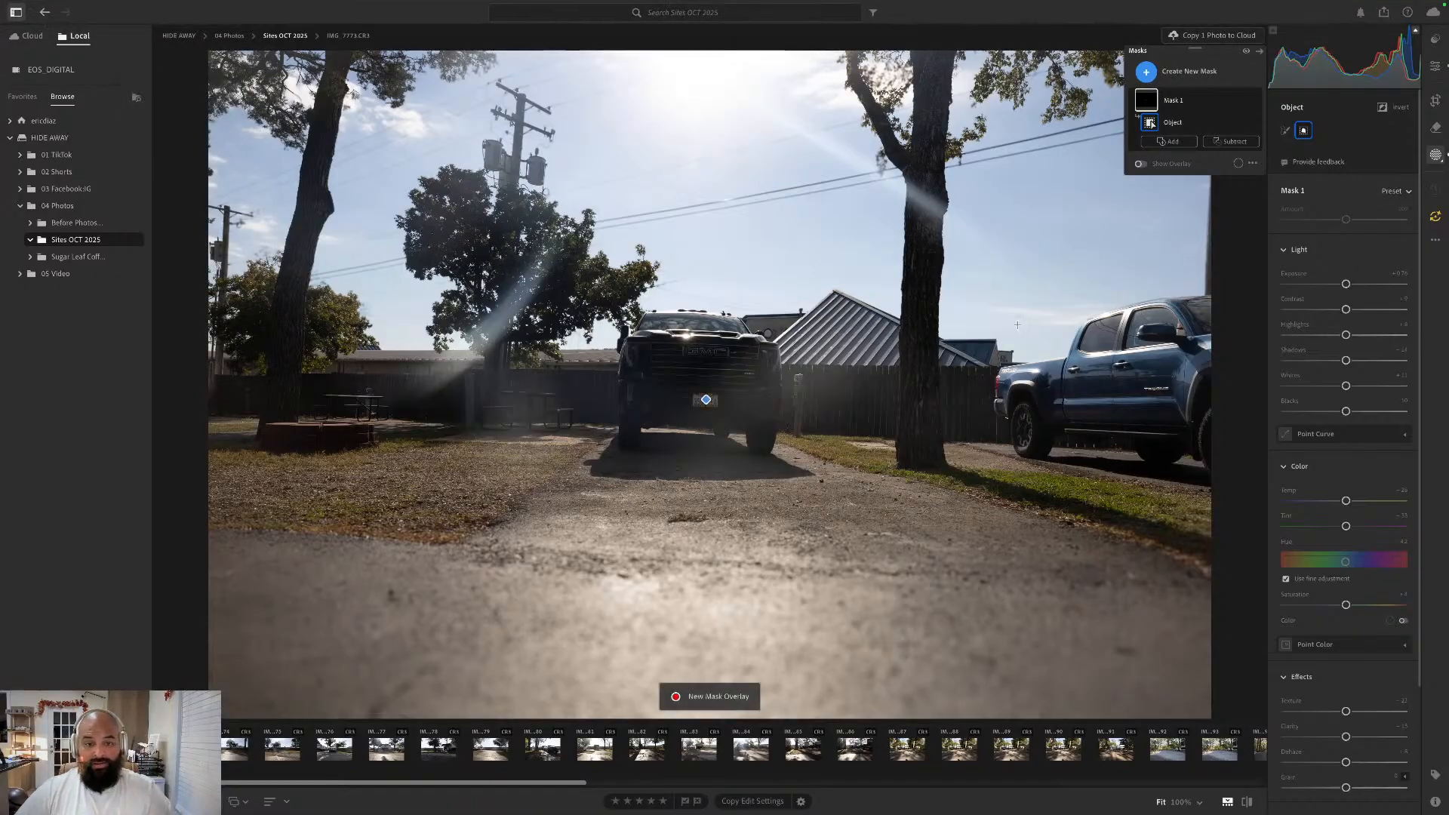
- Delete Mask 1, the object mask on the black truck's license plate
click(1252, 163)
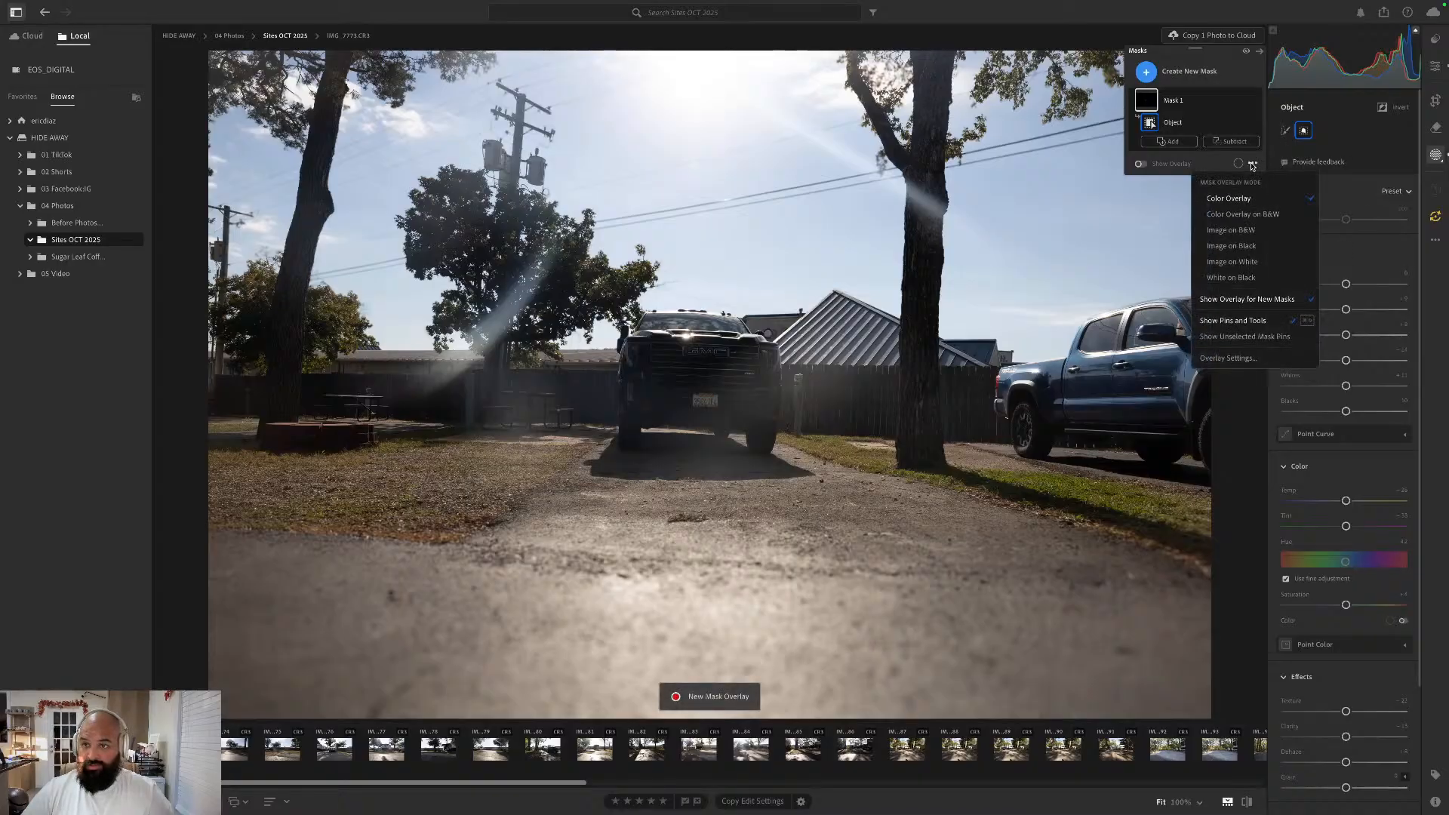
click(1253, 247)
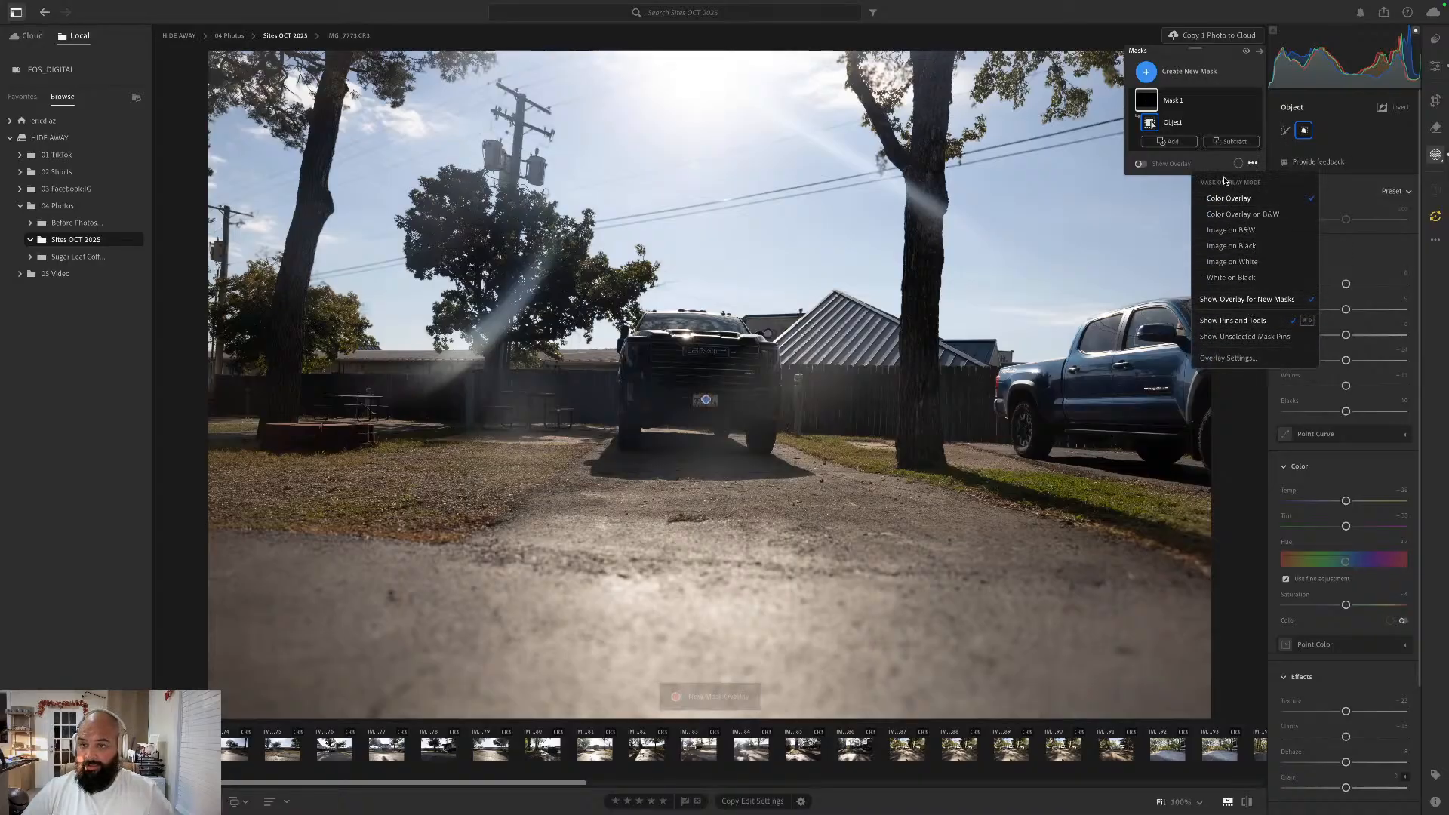
click(1242, 101)
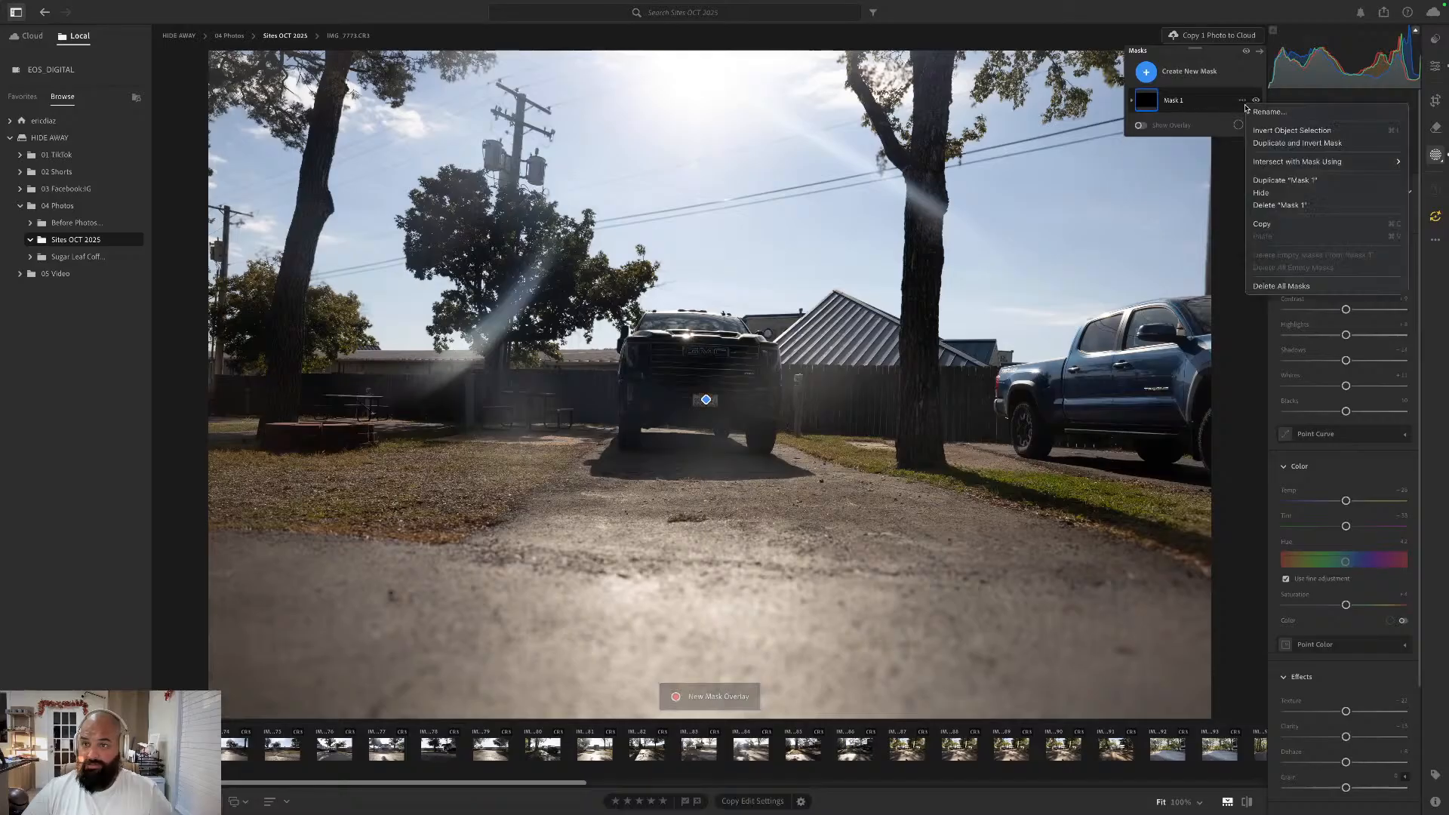
click(1289, 206)
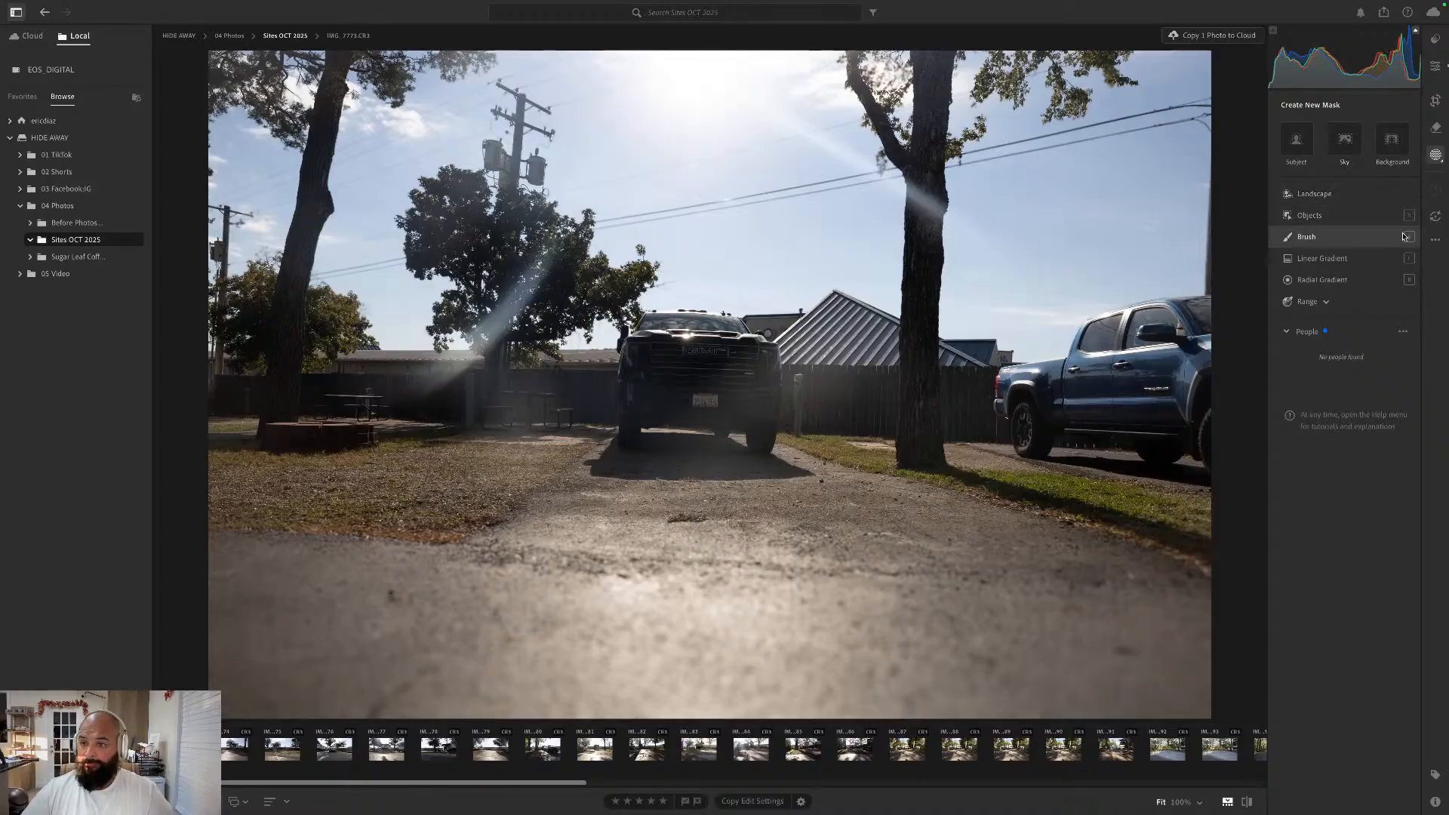
click(1326, 303)
click(1320, 359)
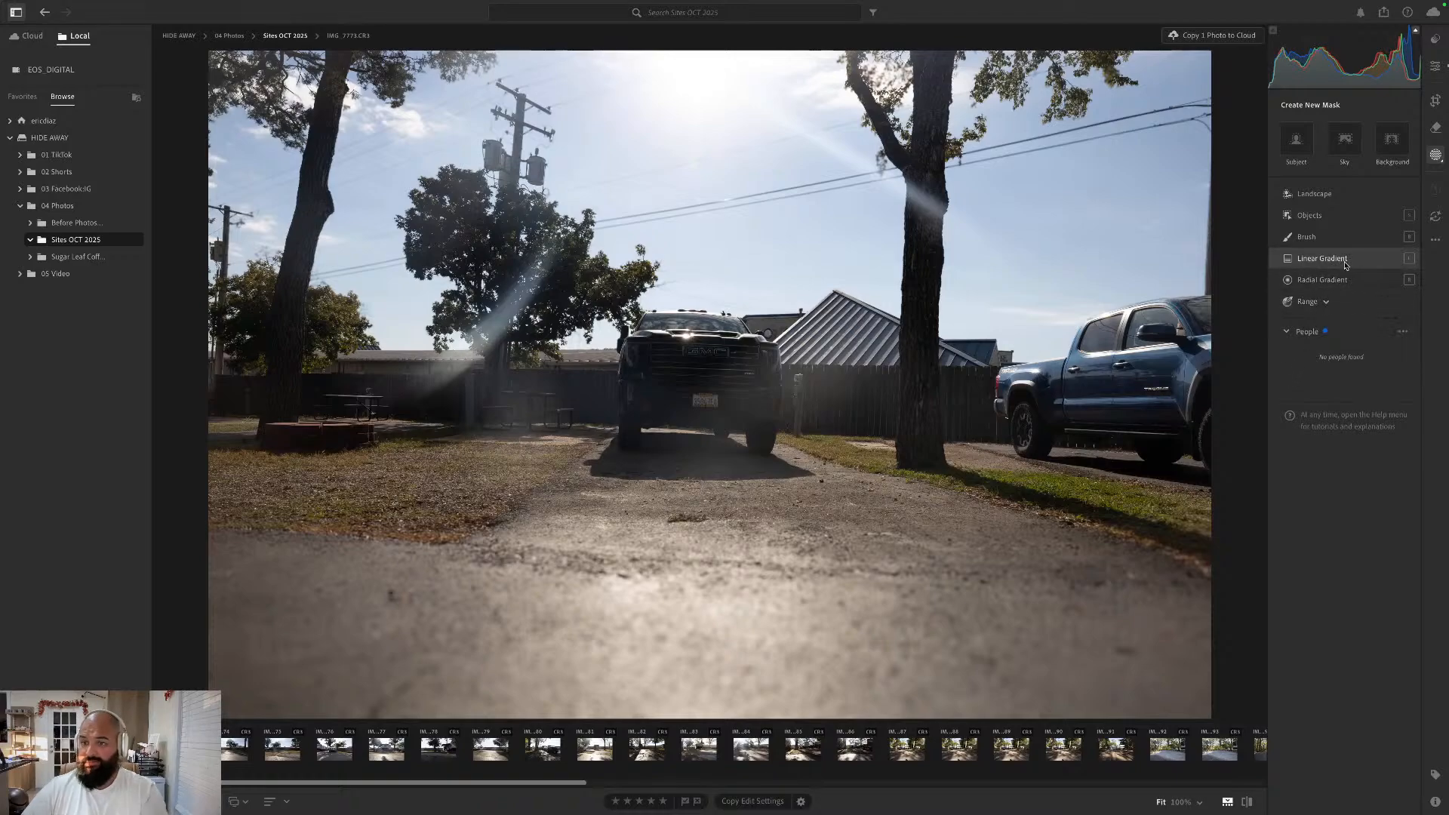
mouse_move(1342, 259)
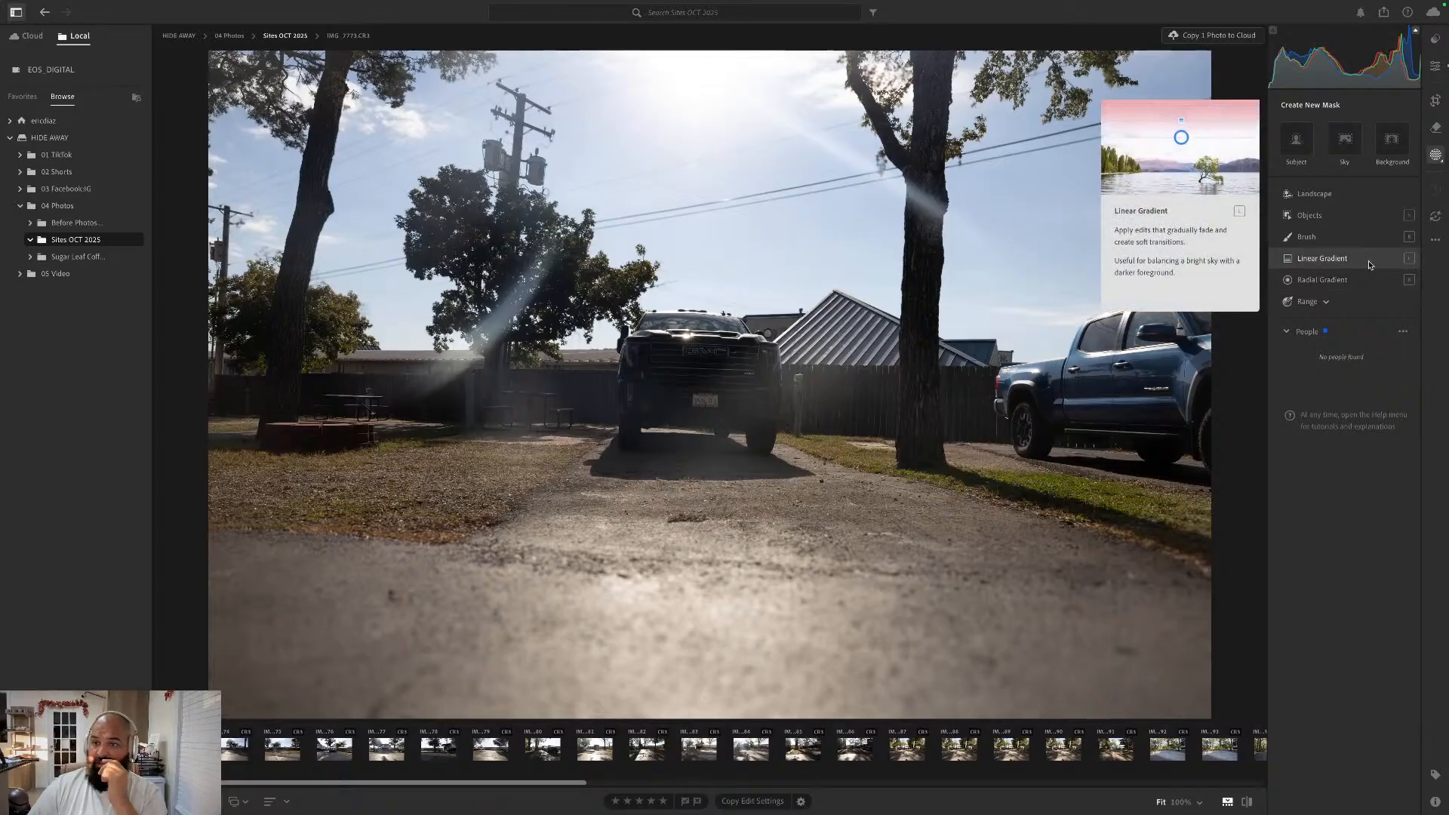
- Straighten the tilted photo automatically with the Crop tool, keeping the Original aspect ratio
click(1436, 65)
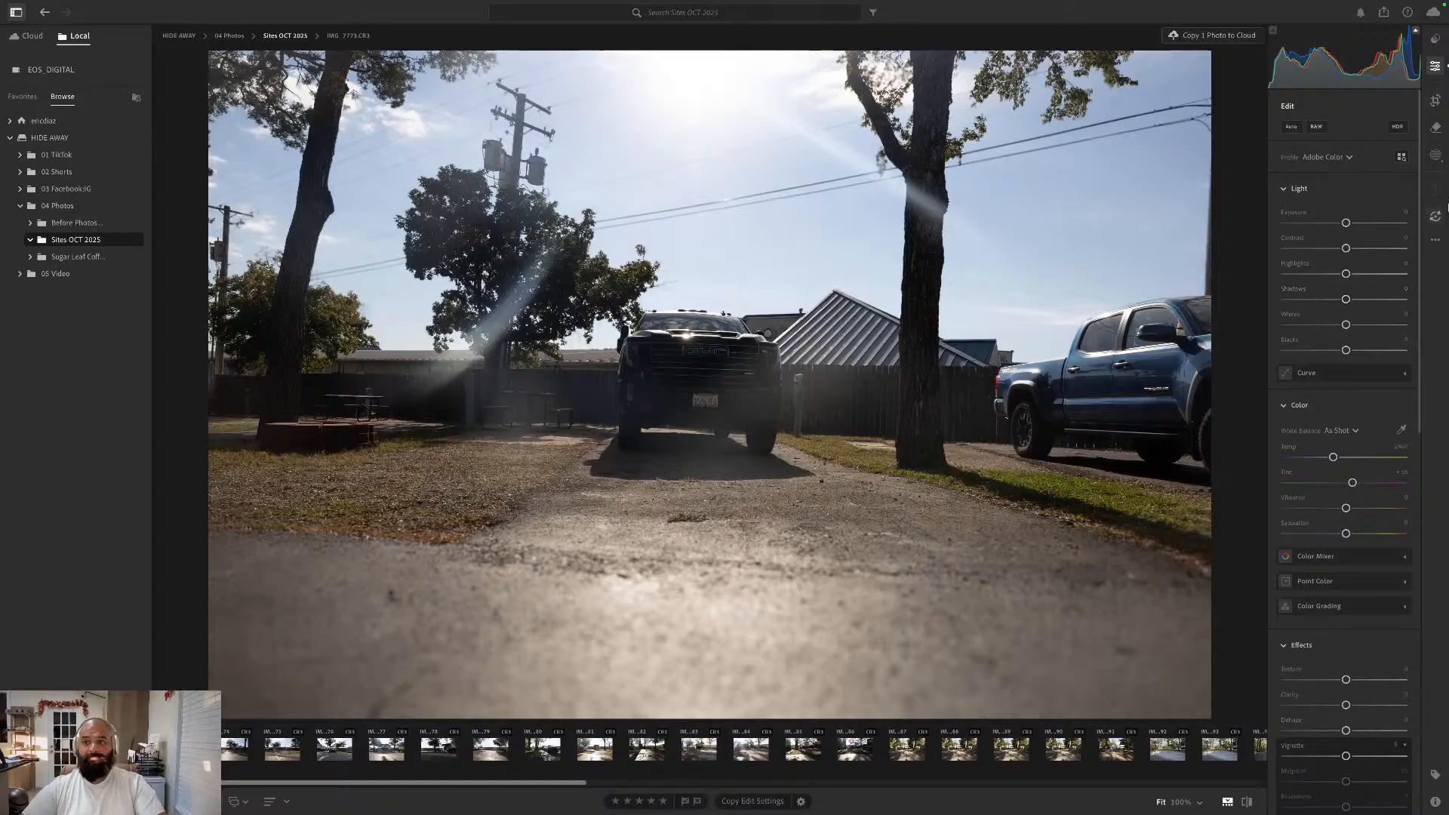
click(1436, 100)
click(1346, 153)
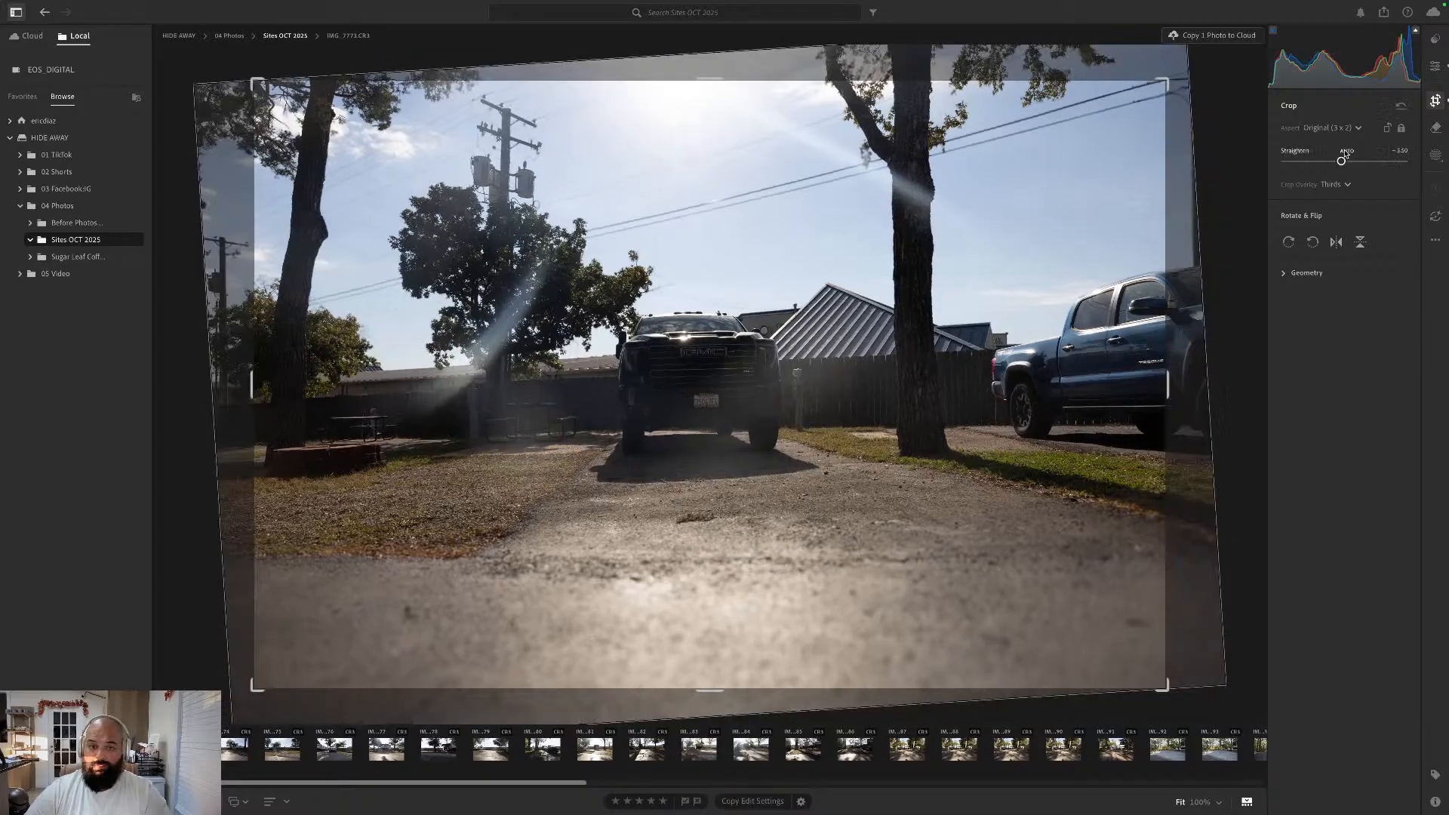
click(1441, 107)
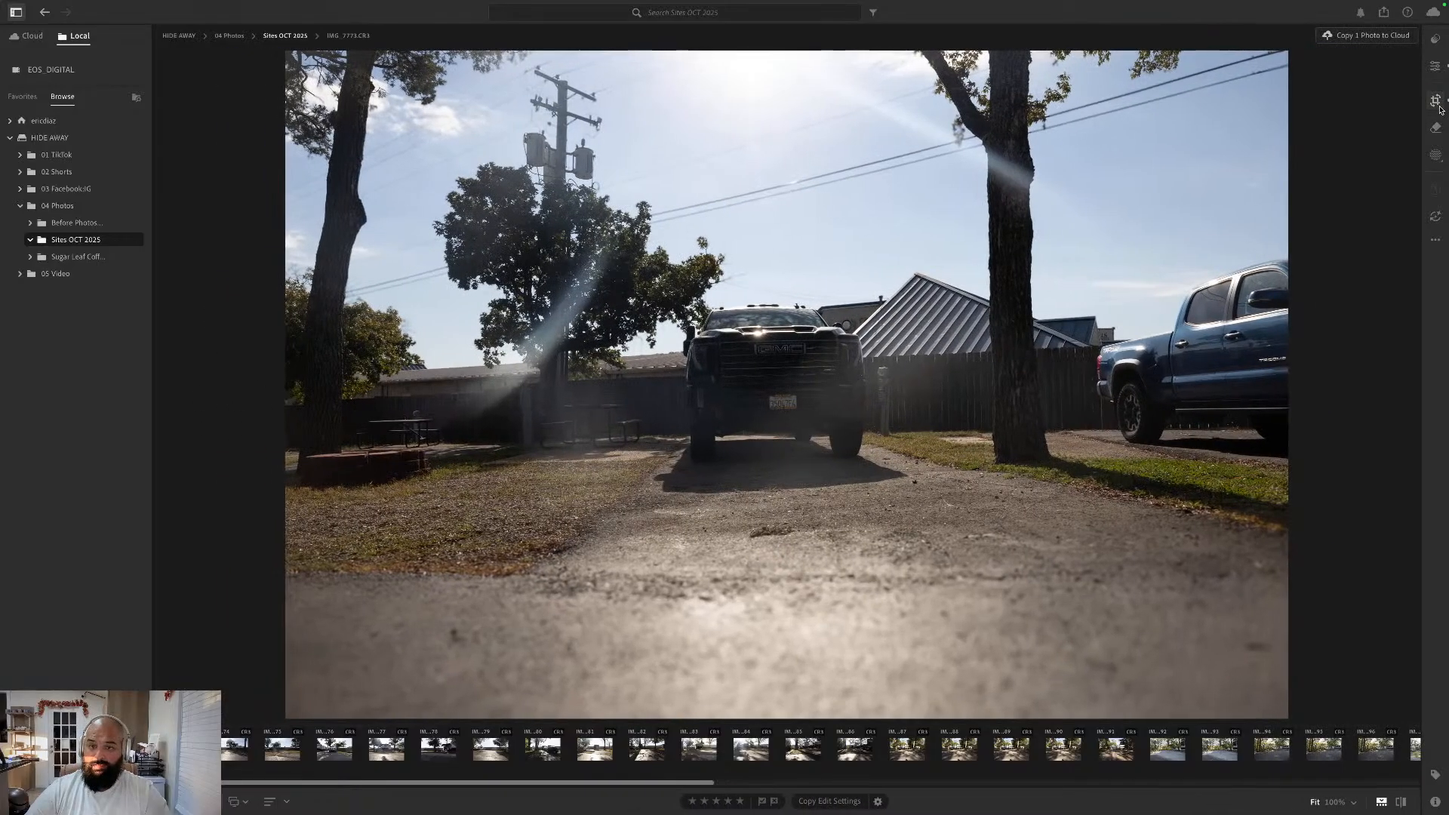
- Try lowering the Exposure of the whole photo and reset it to its default
click(1437, 69)
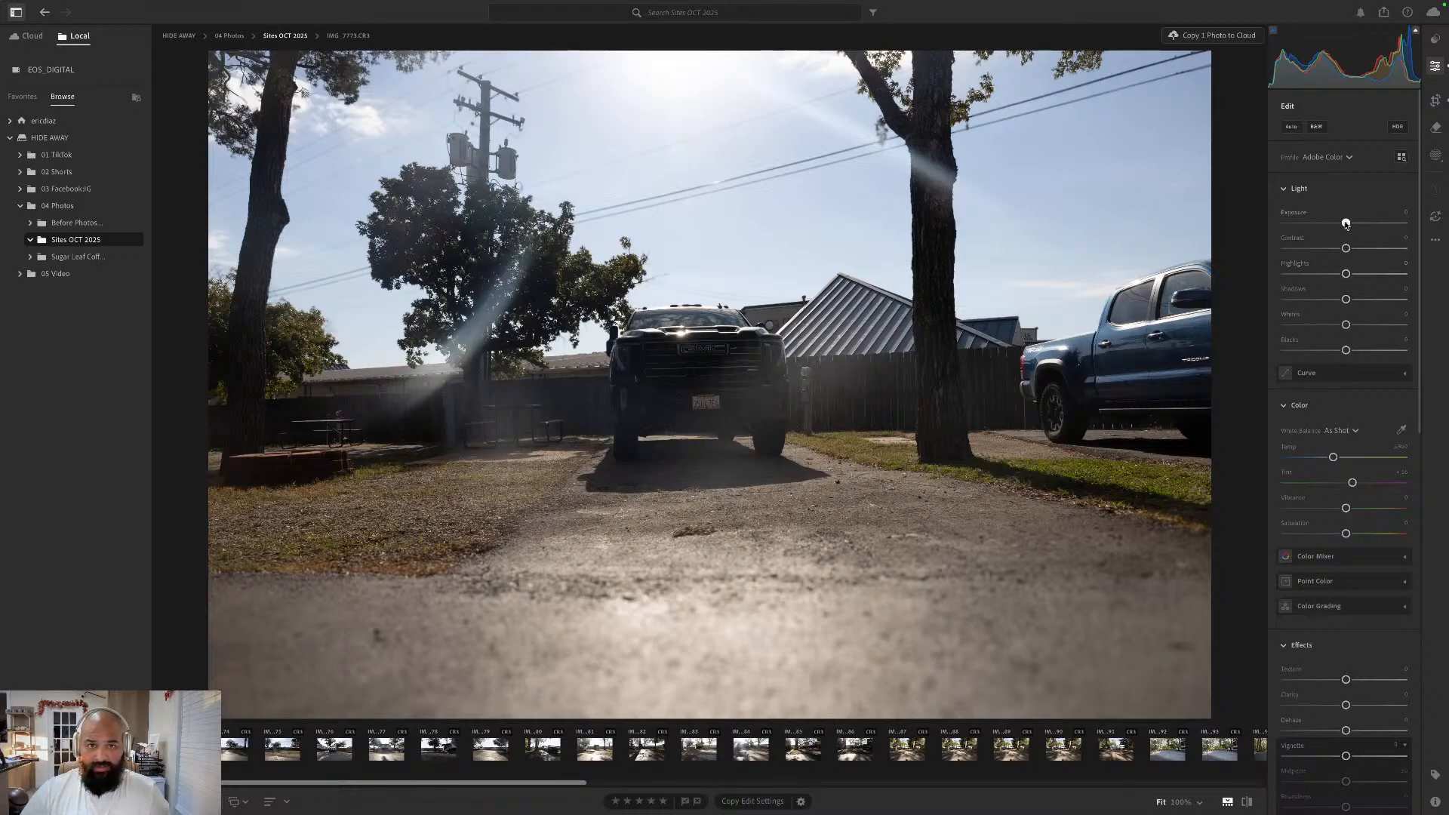
drag(1346, 224, 1285, 224)
double_click(1286, 222)
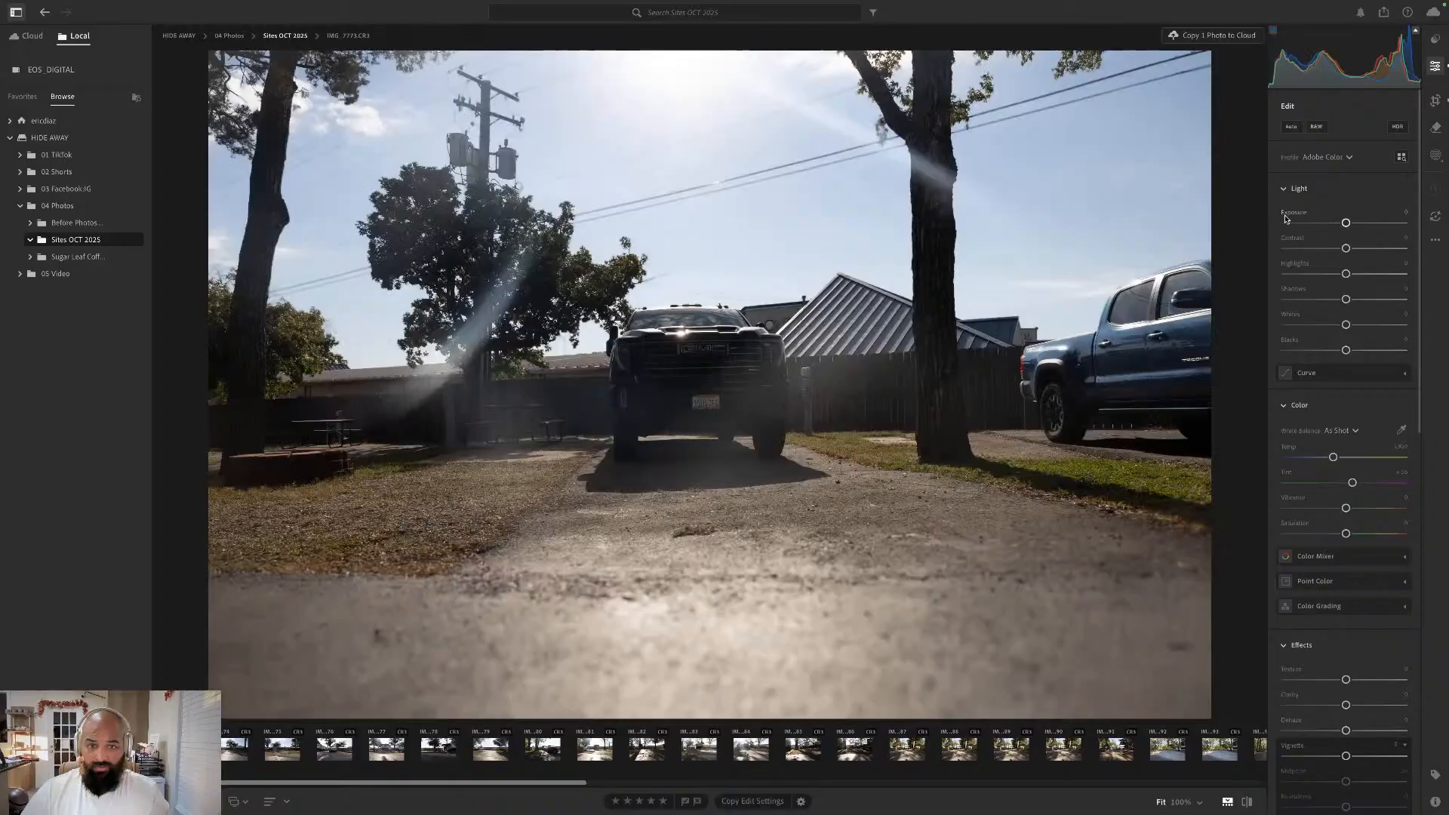
- Add a Linear Gradient mask from the photo's top edge down over the upper sky and lower the mask's Exposure
click(1434, 152)
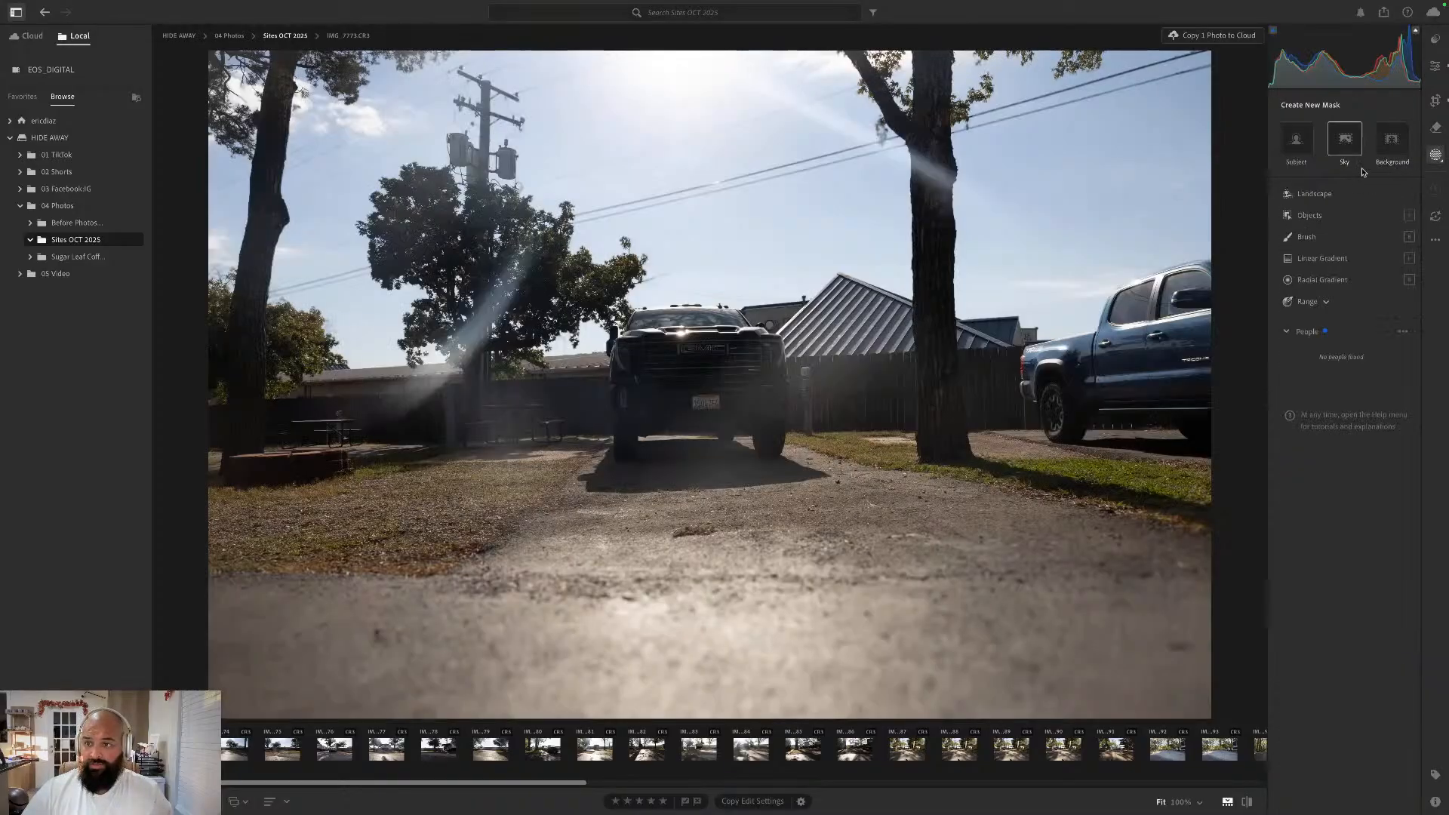
click(1347, 258)
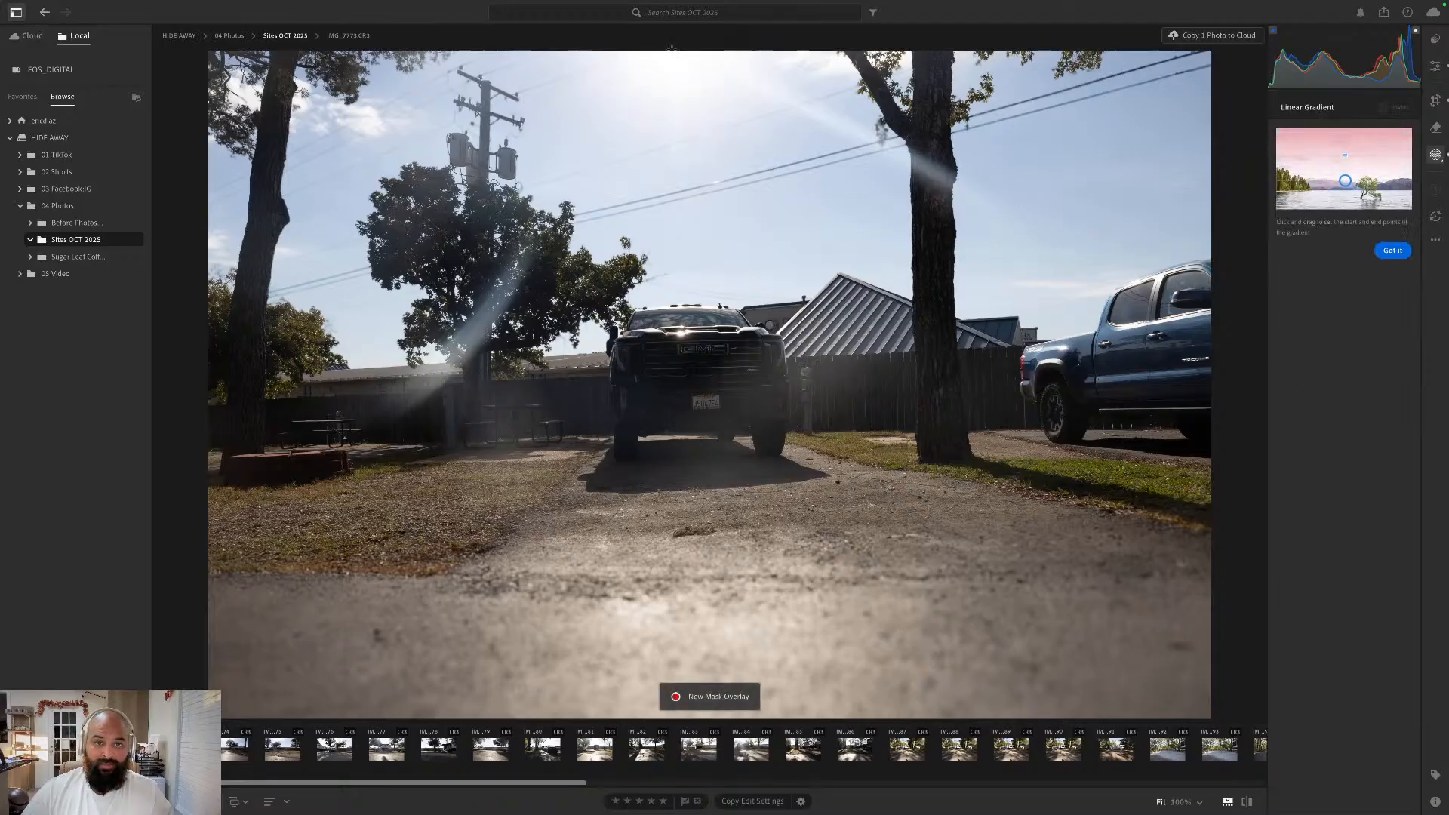
drag(672, 51, 673, 259)
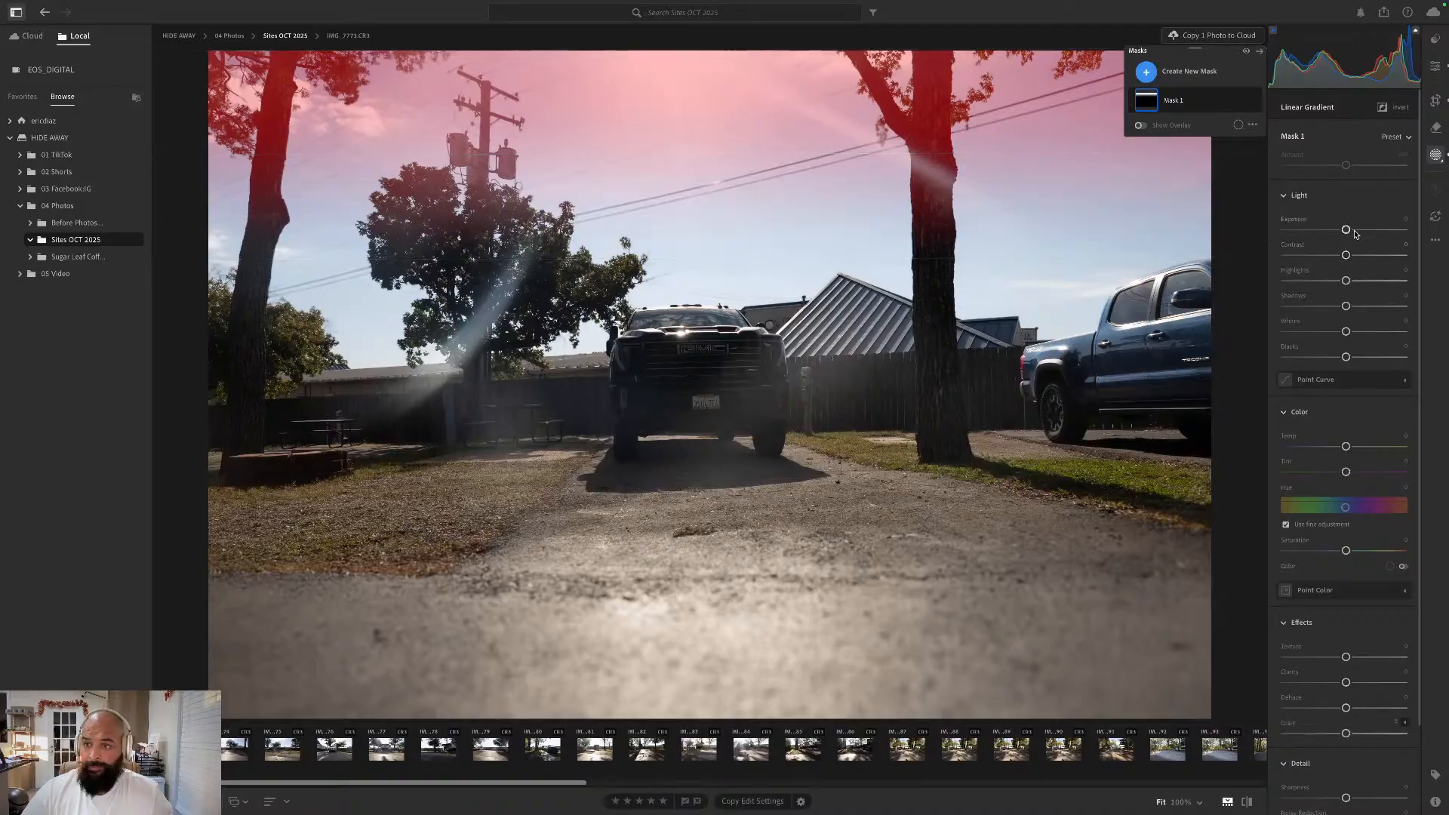
drag(1346, 229, 1259, 227)
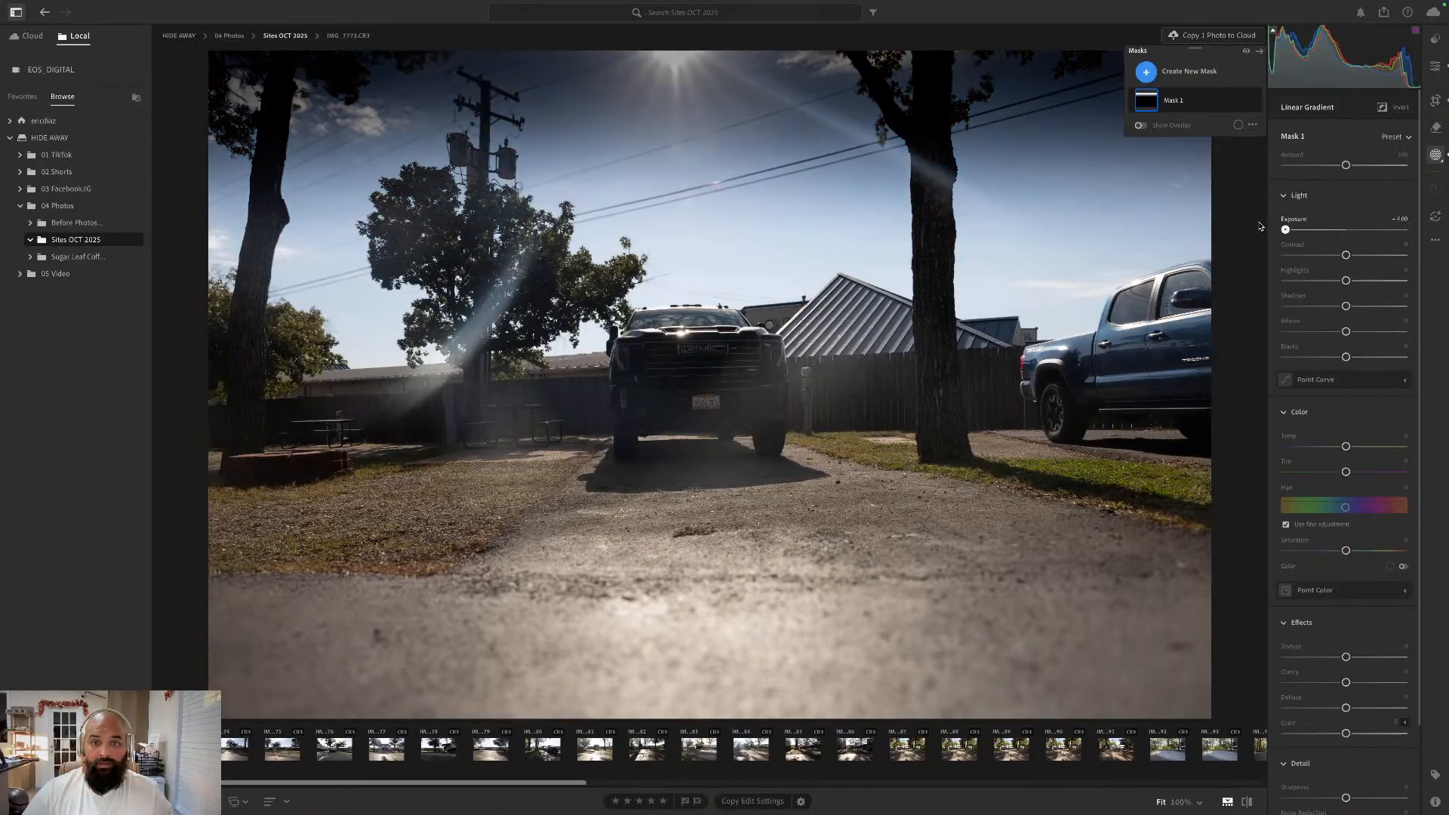
drag(1277, 228, 1315, 233)
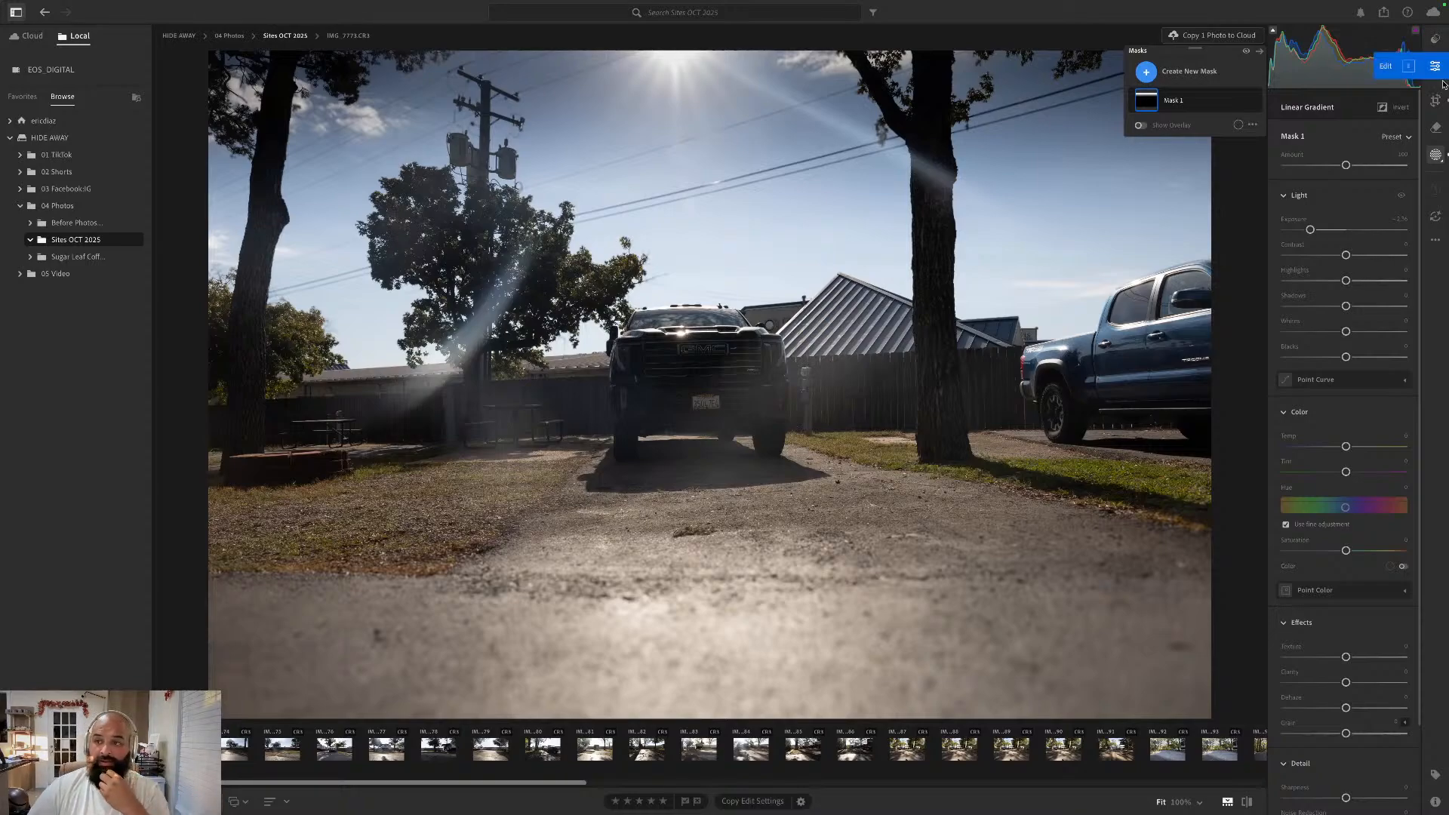
- Raise the whole photo's Contrast, Highlights and Whites, slightly lower Shadows and Blacks, and reset Vibrance to its default after trying a boost
click(1437, 68)
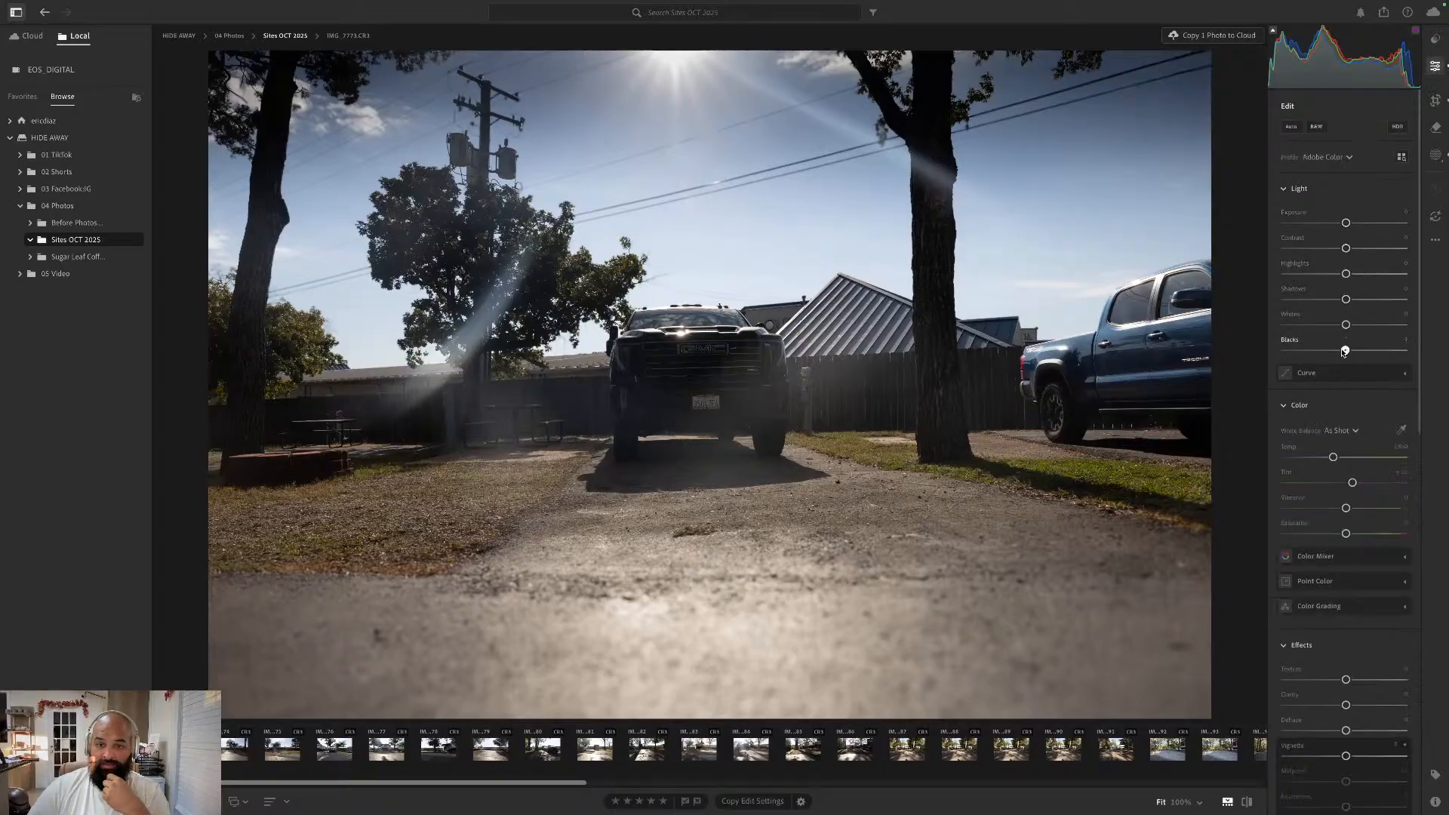
drag(1345, 350, 1353, 248)
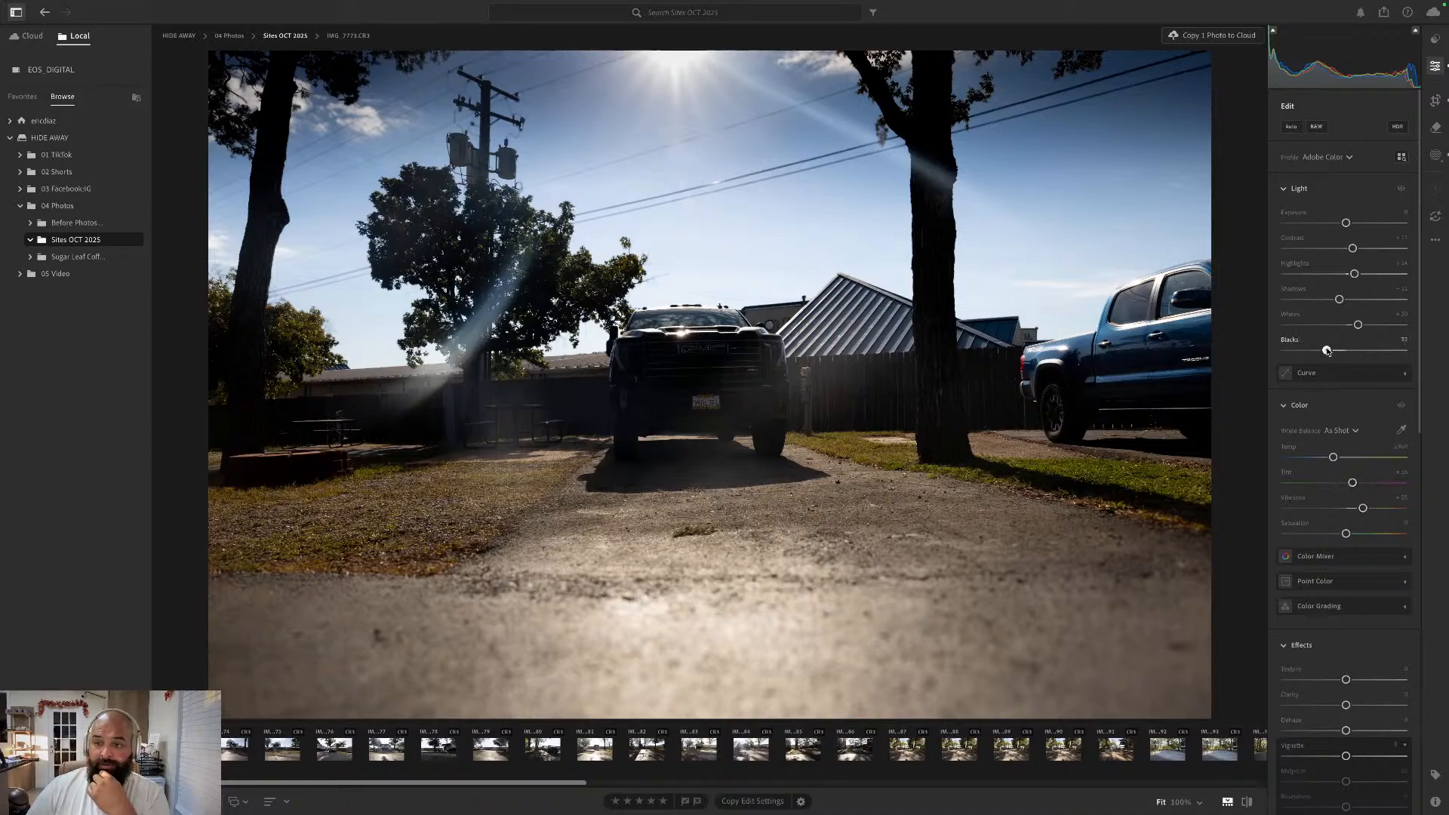
drag(1327, 351, 1375, 328)
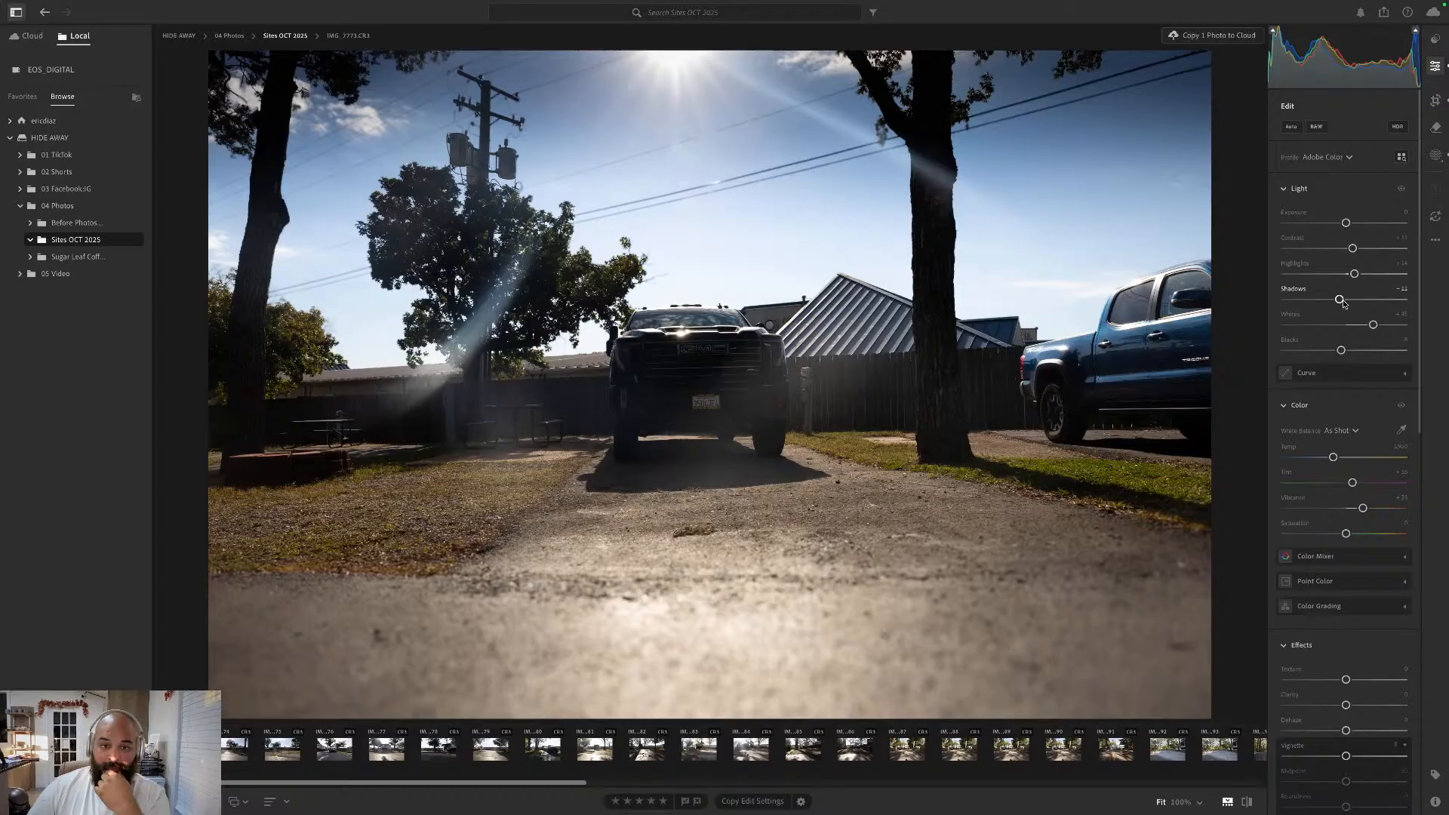
double_click(1290, 500)
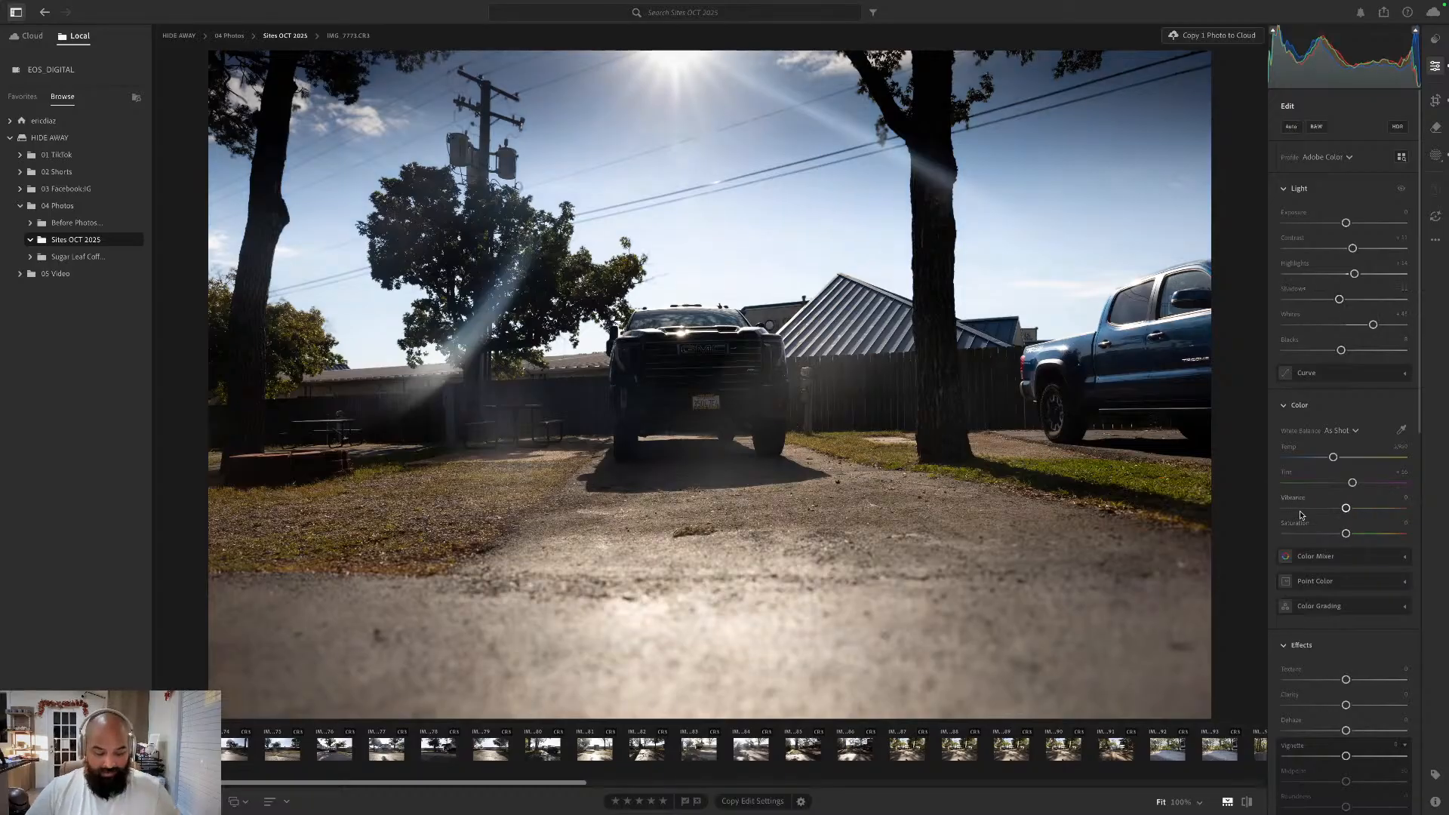
- Try a Saturation boost in place of the Vibrance boost on the whole photo and reset both to their defaults
key(ctrl+z)
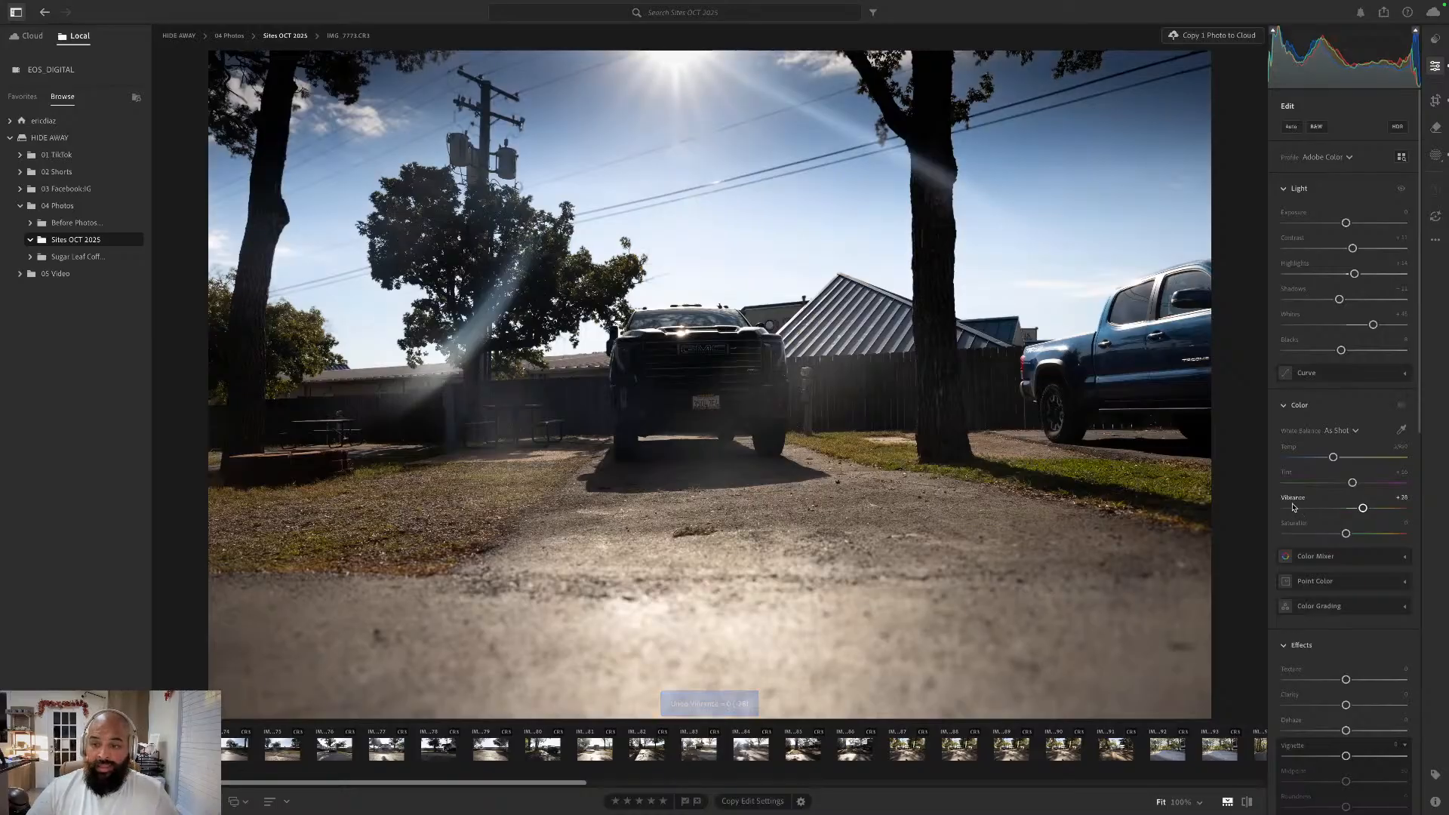
double_click(1294, 499)
drag(1347, 533, 1365, 533)
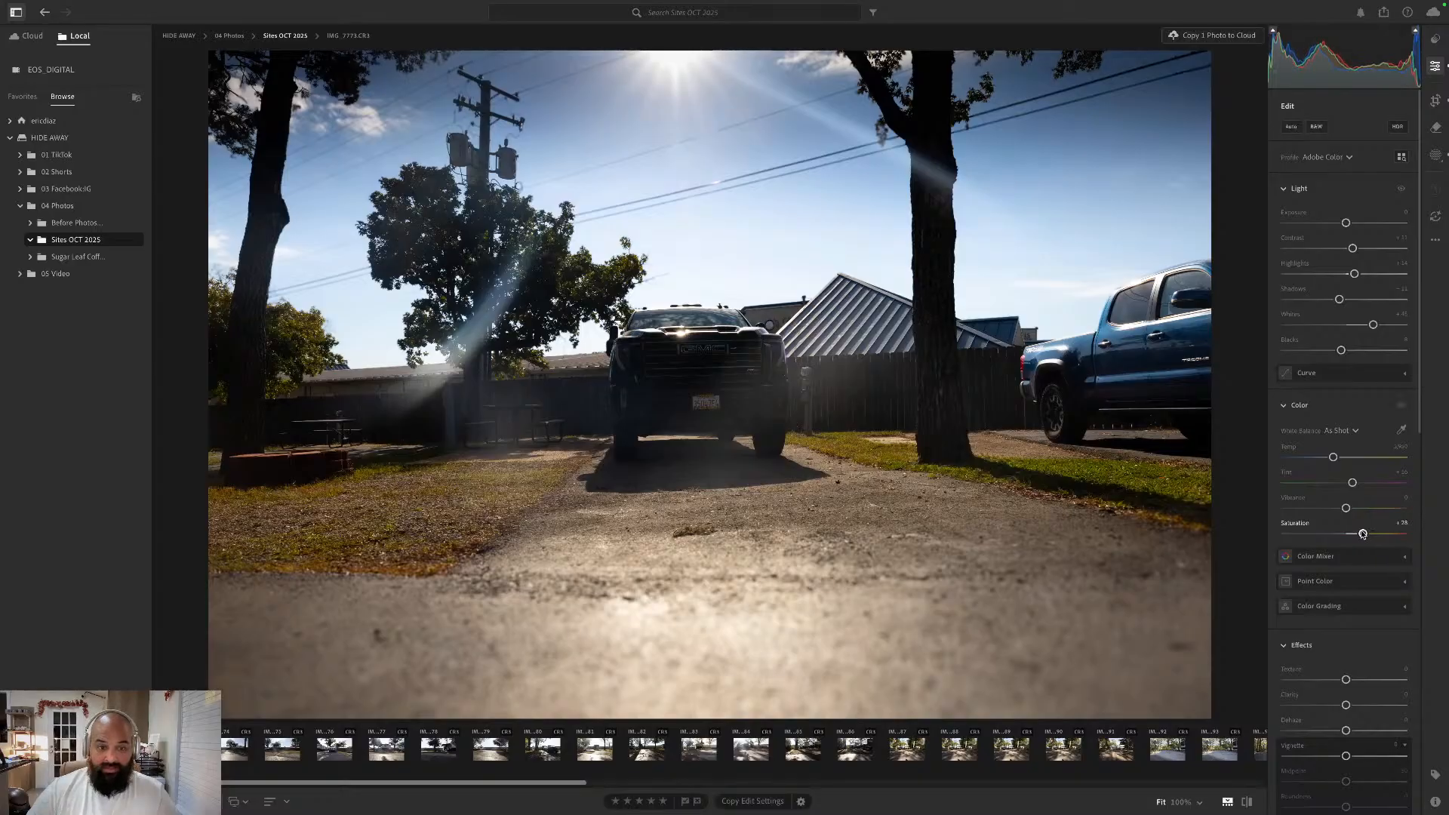
double_click(1362, 533)
- Raise the whole photo's Vibrance moderately and lower its Whites slightly
drag(1348, 508, 1373, 512)
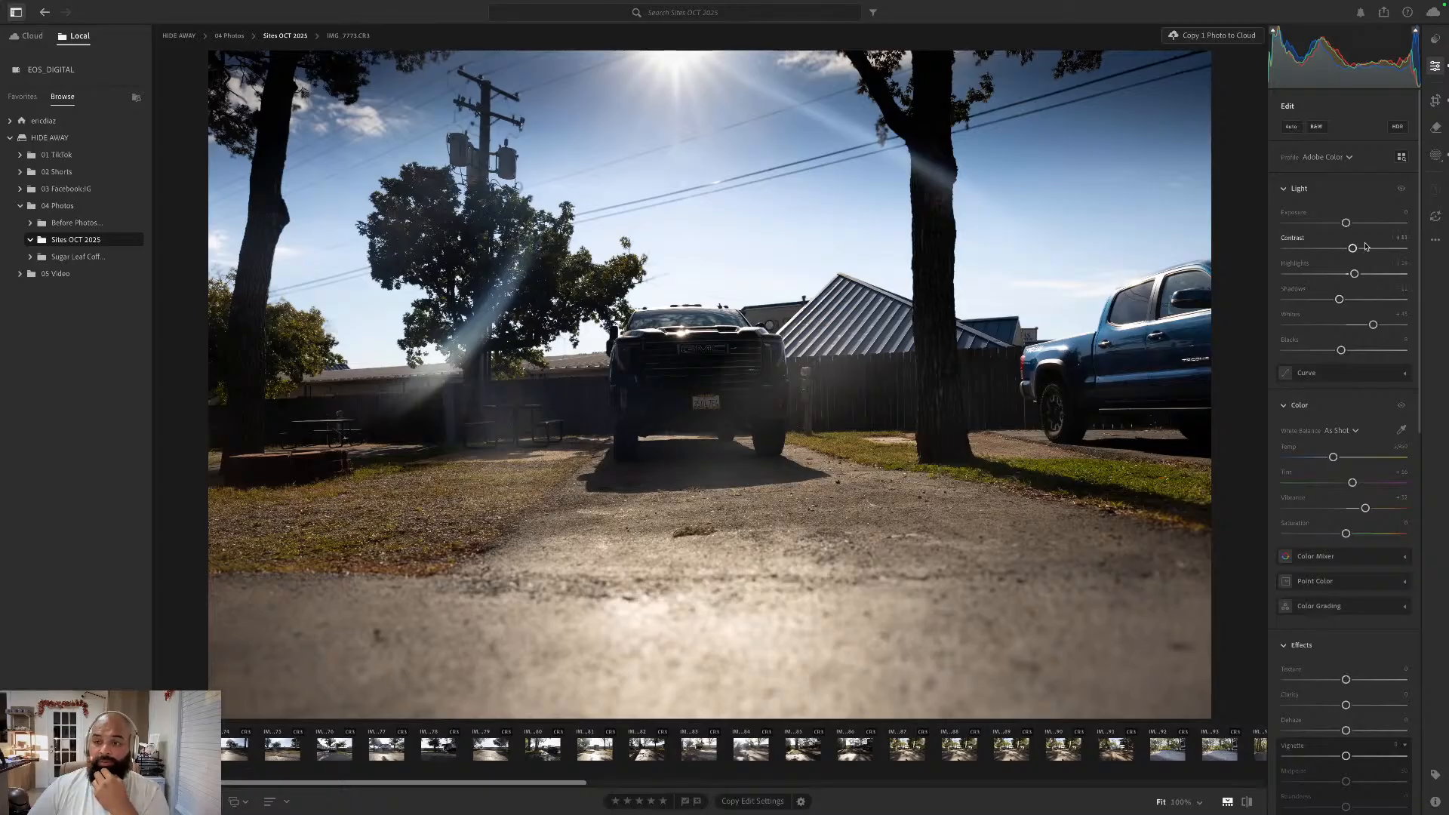
mouse_move(1374, 326)
mouse_down()
mouse_move(1358, 326)
mouse_move(1372, 340)
mouse_up()
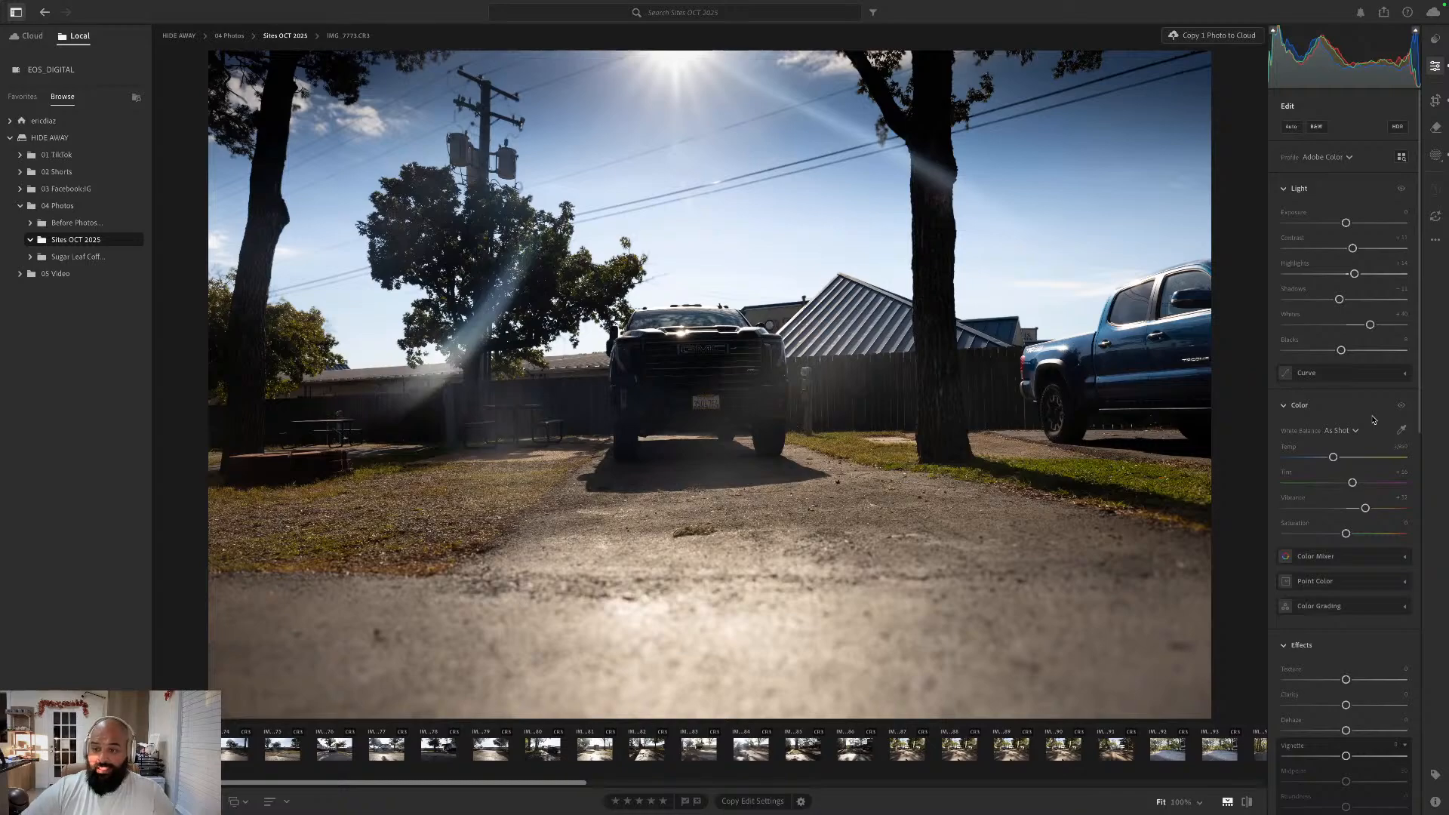
- Try a slight dark Vignette and a light one of about +20 on the photo, and reset Vignette to its default
scroll(1374, 420, down, 4)
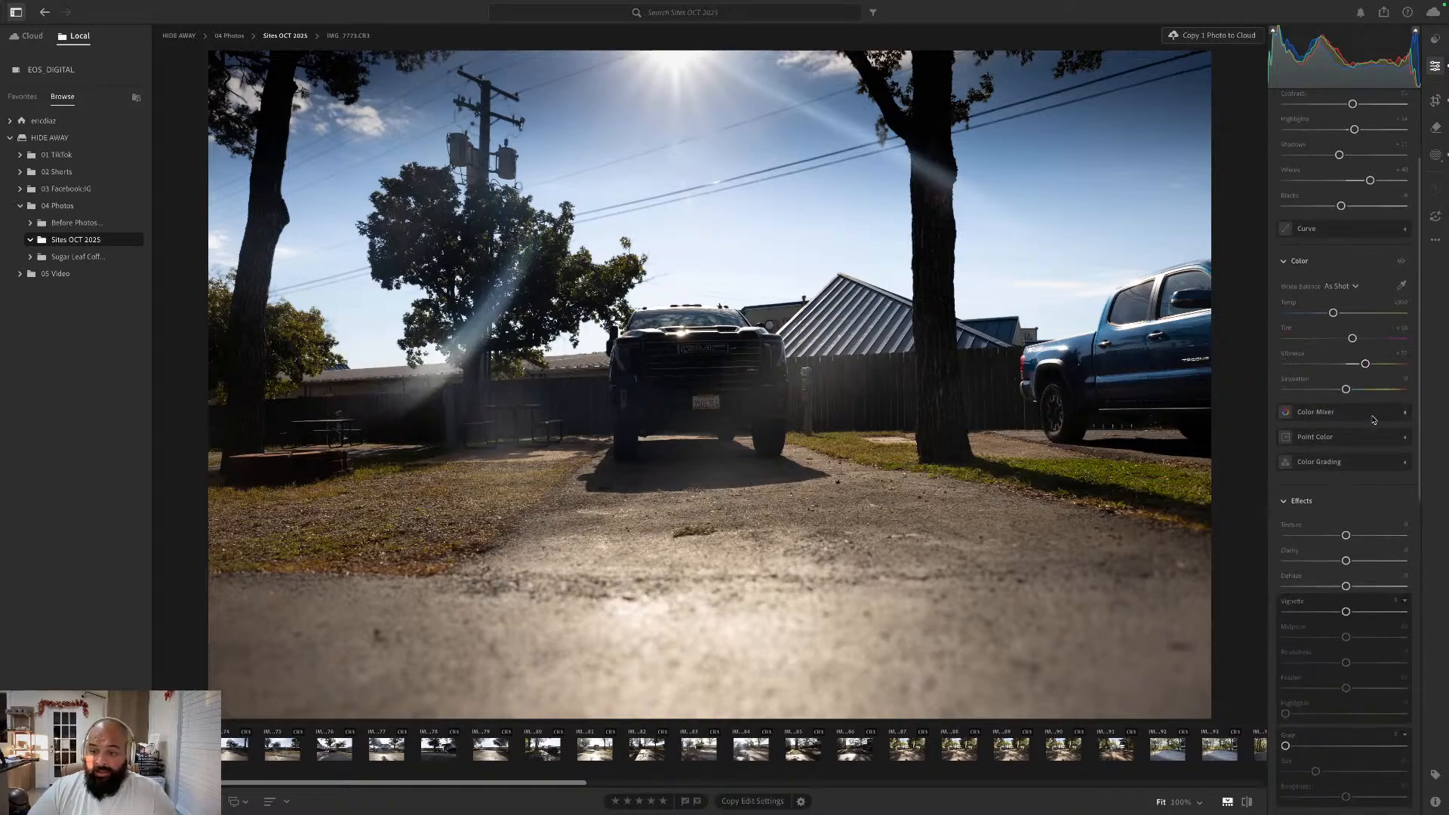
scroll(1374, 420, down, 2)
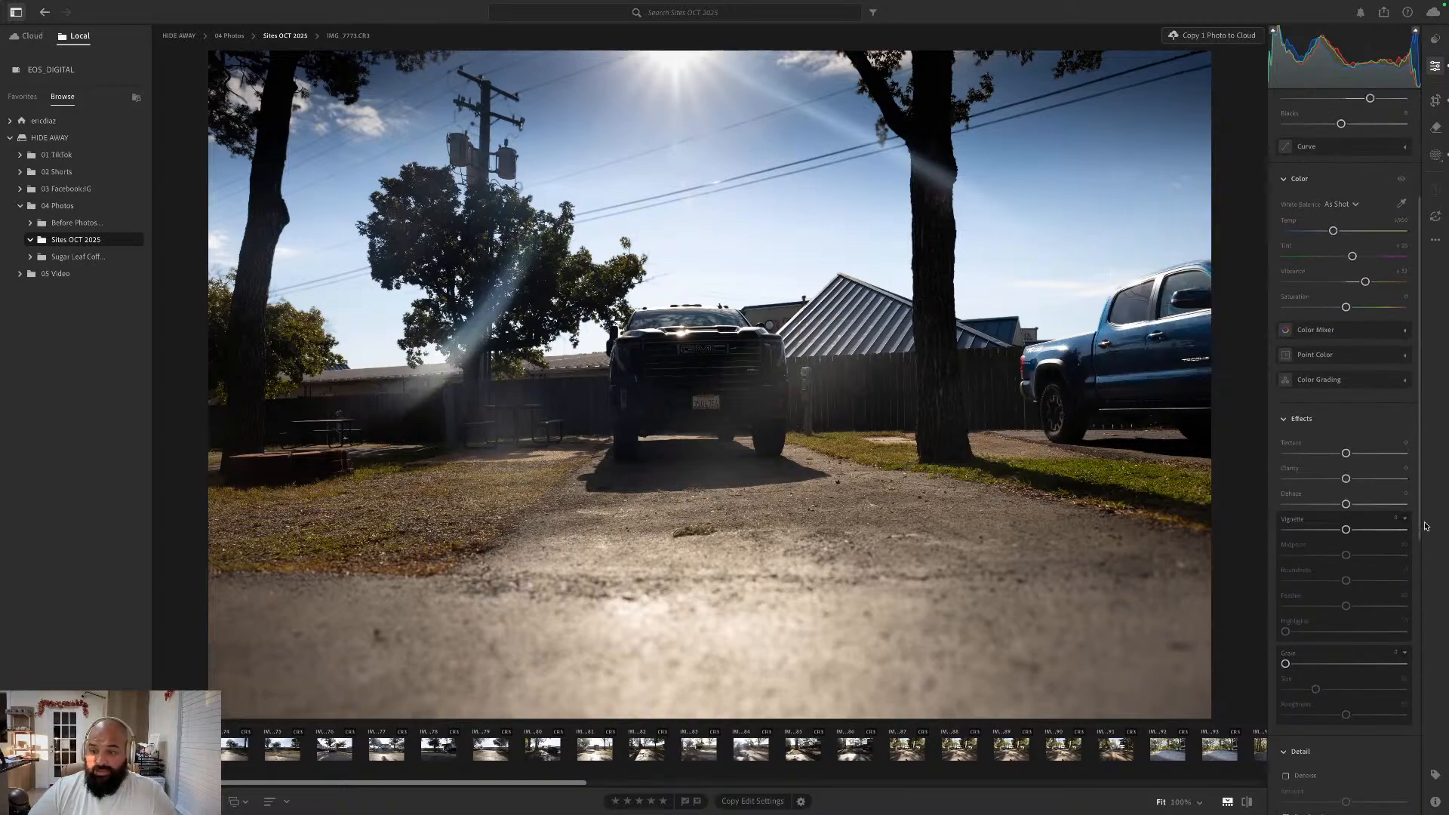
drag(1346, 529, 1343, 530)
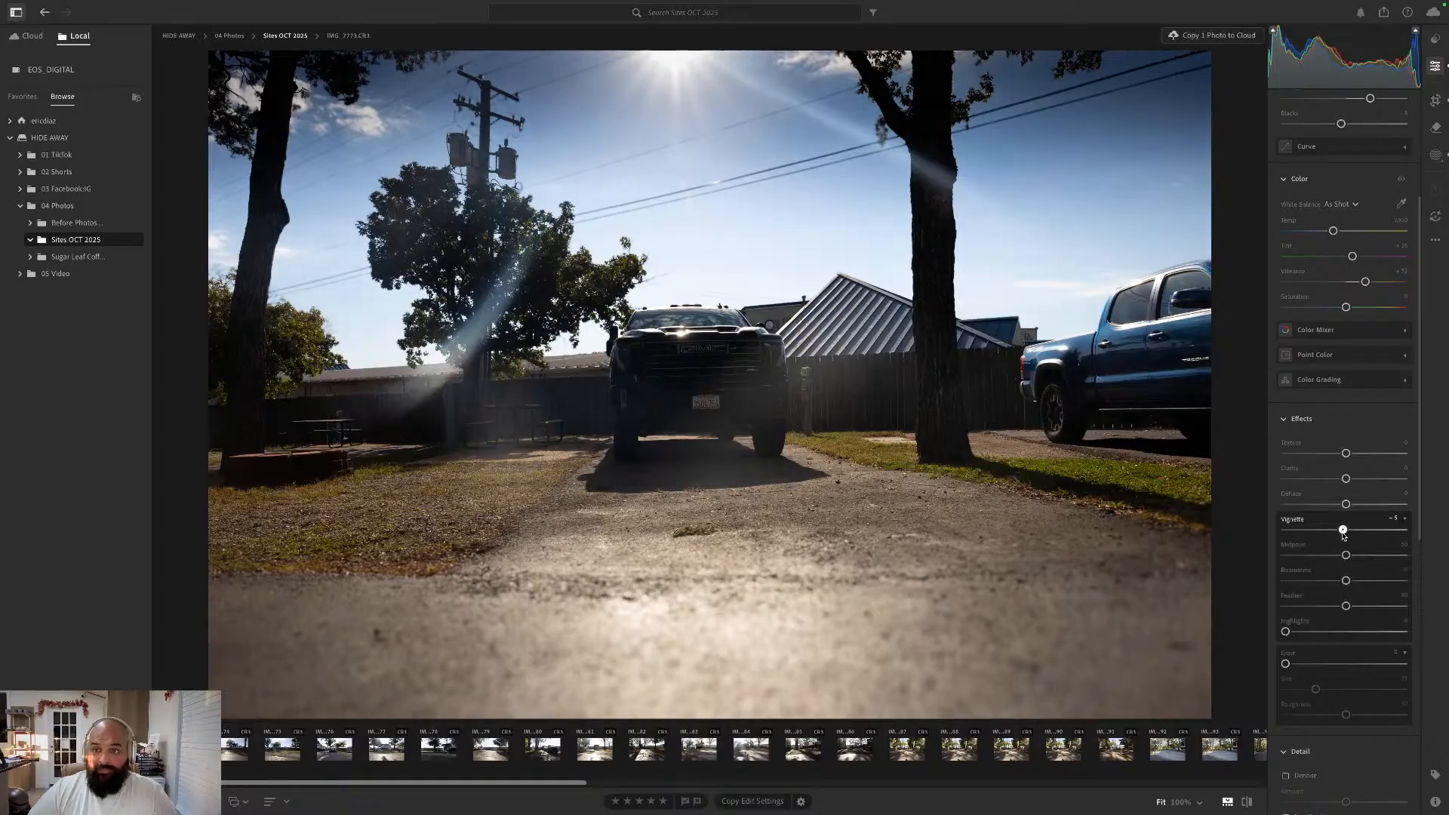
click(1300, 521)
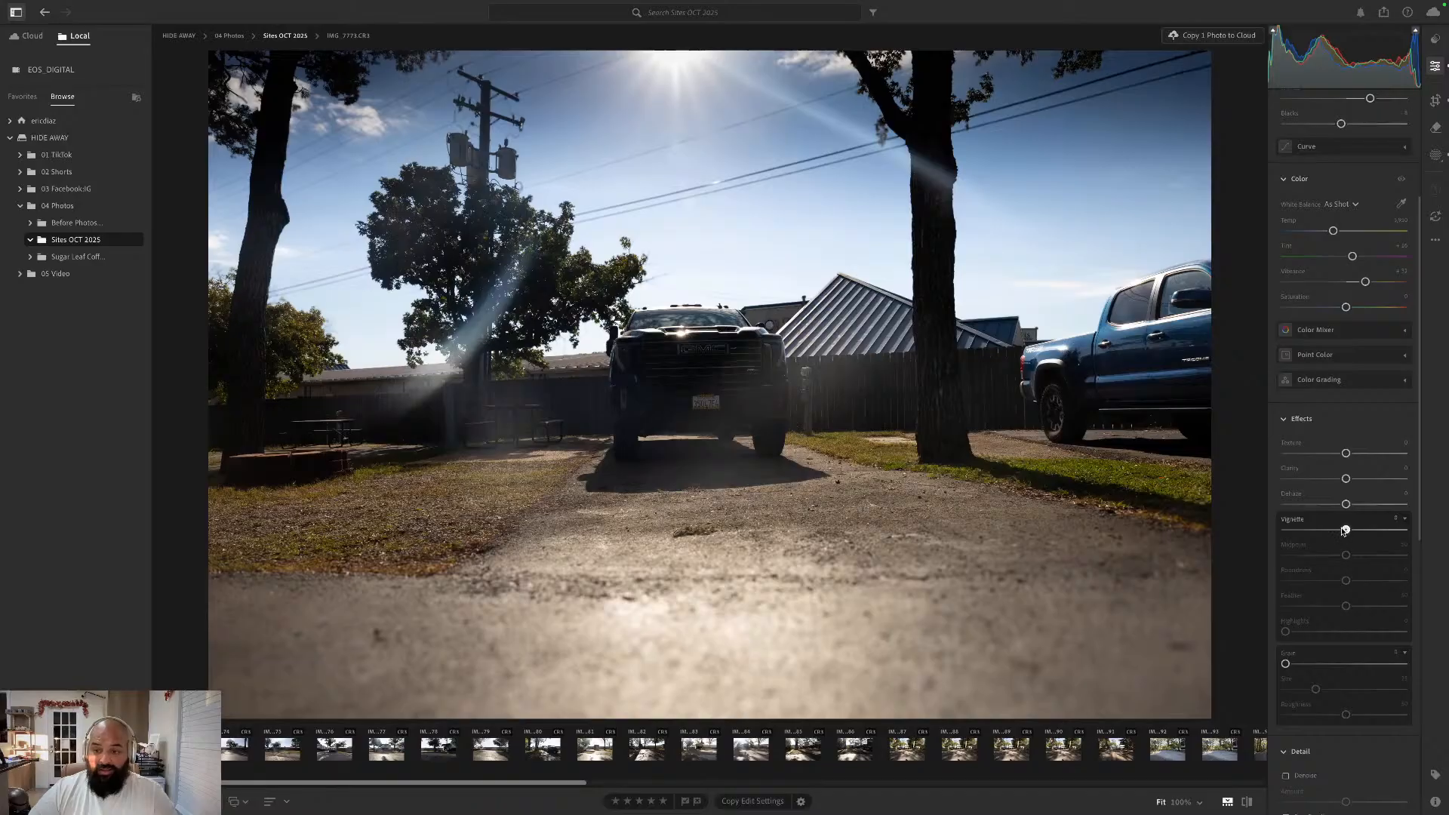
drag(1345, 530, 1358, 530)
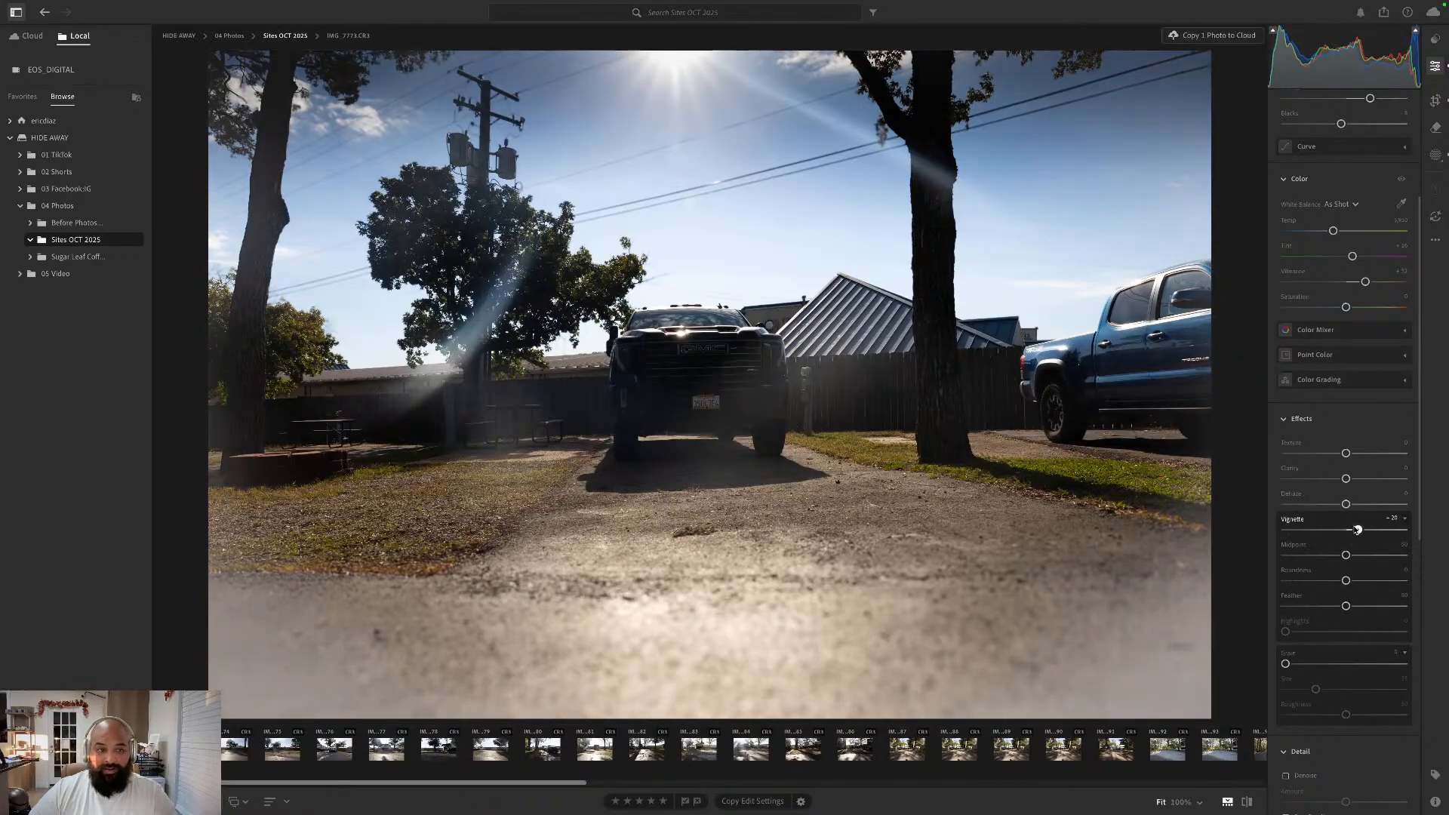
double_click(1296, 520)
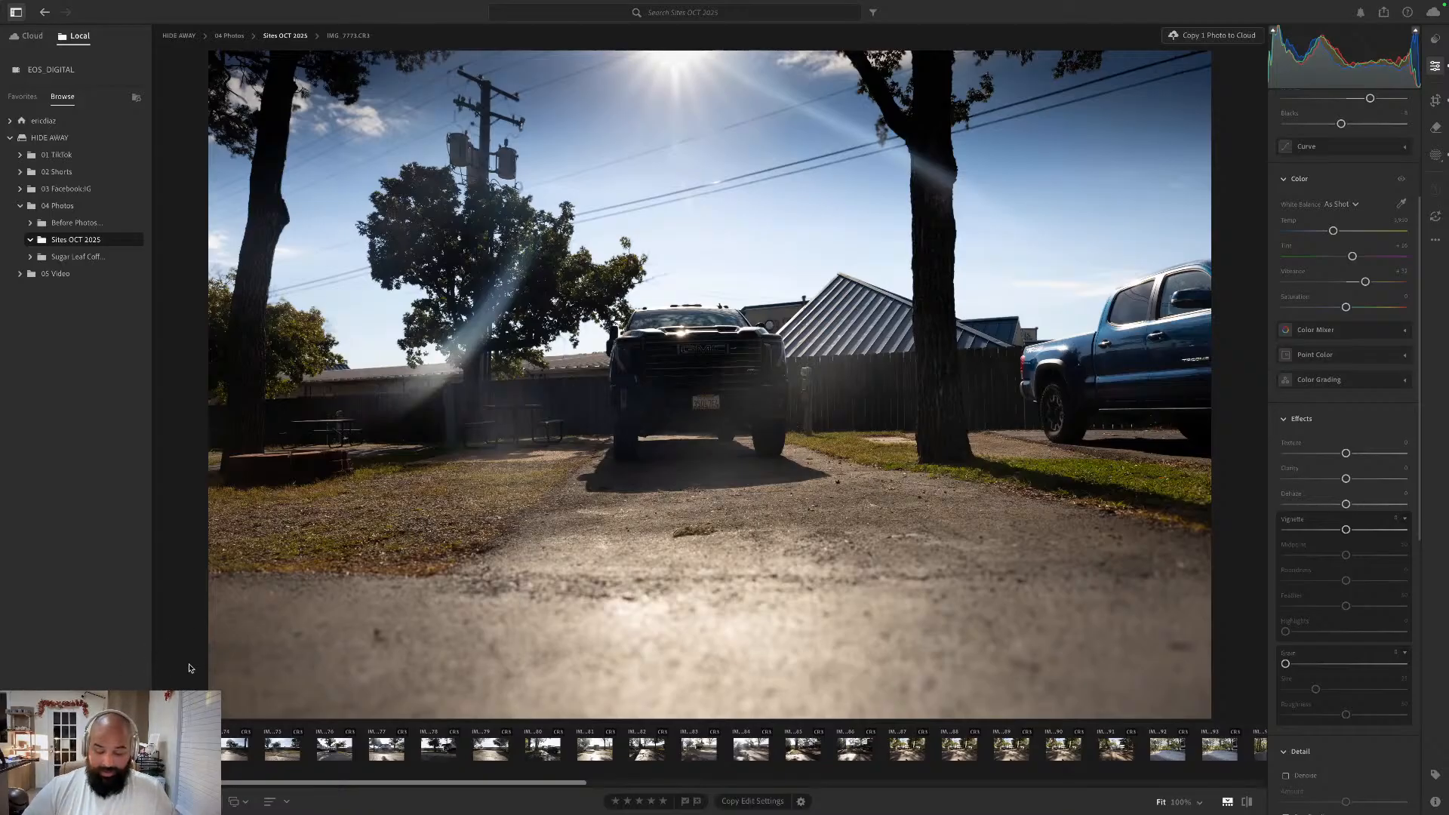
- Go to the next photo, IMG_7774.CR3, and straighten it by about -2.00 degrees with the Crop tool, keeping the Original aspect ratio
key(Right)
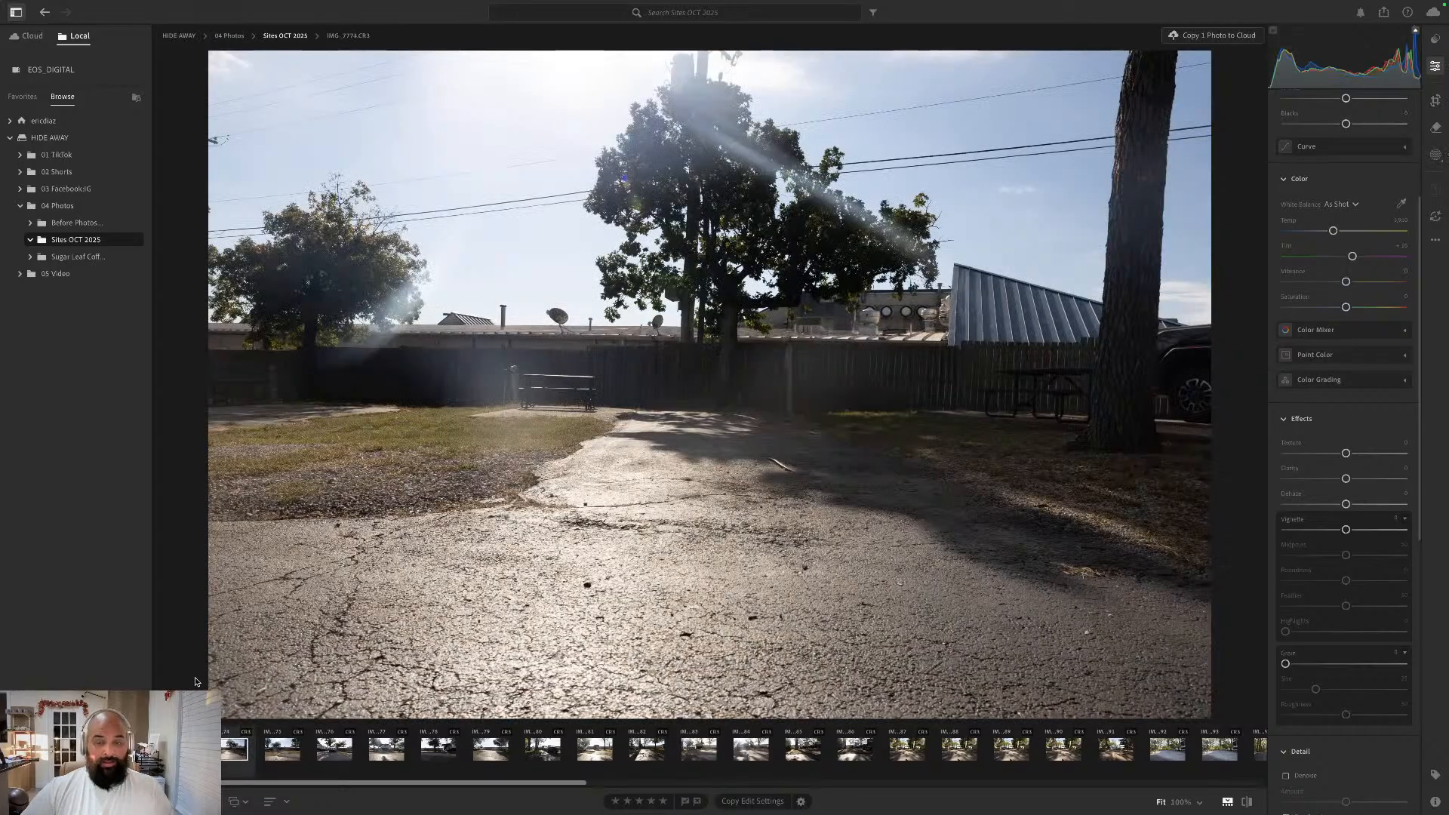
click(1436, 101)
drag(1346, 159, 1343, 159)
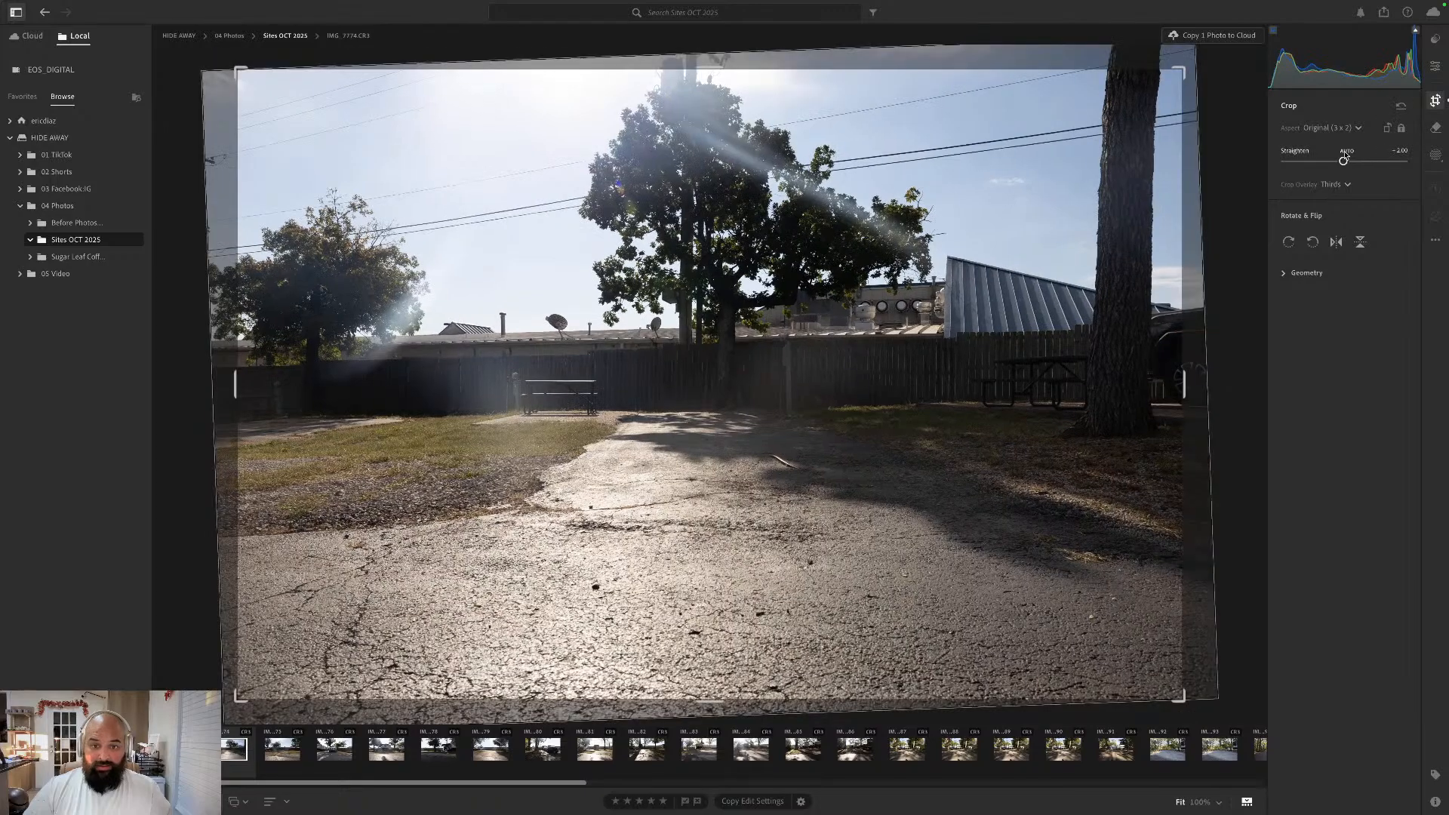
click(1438, 66)
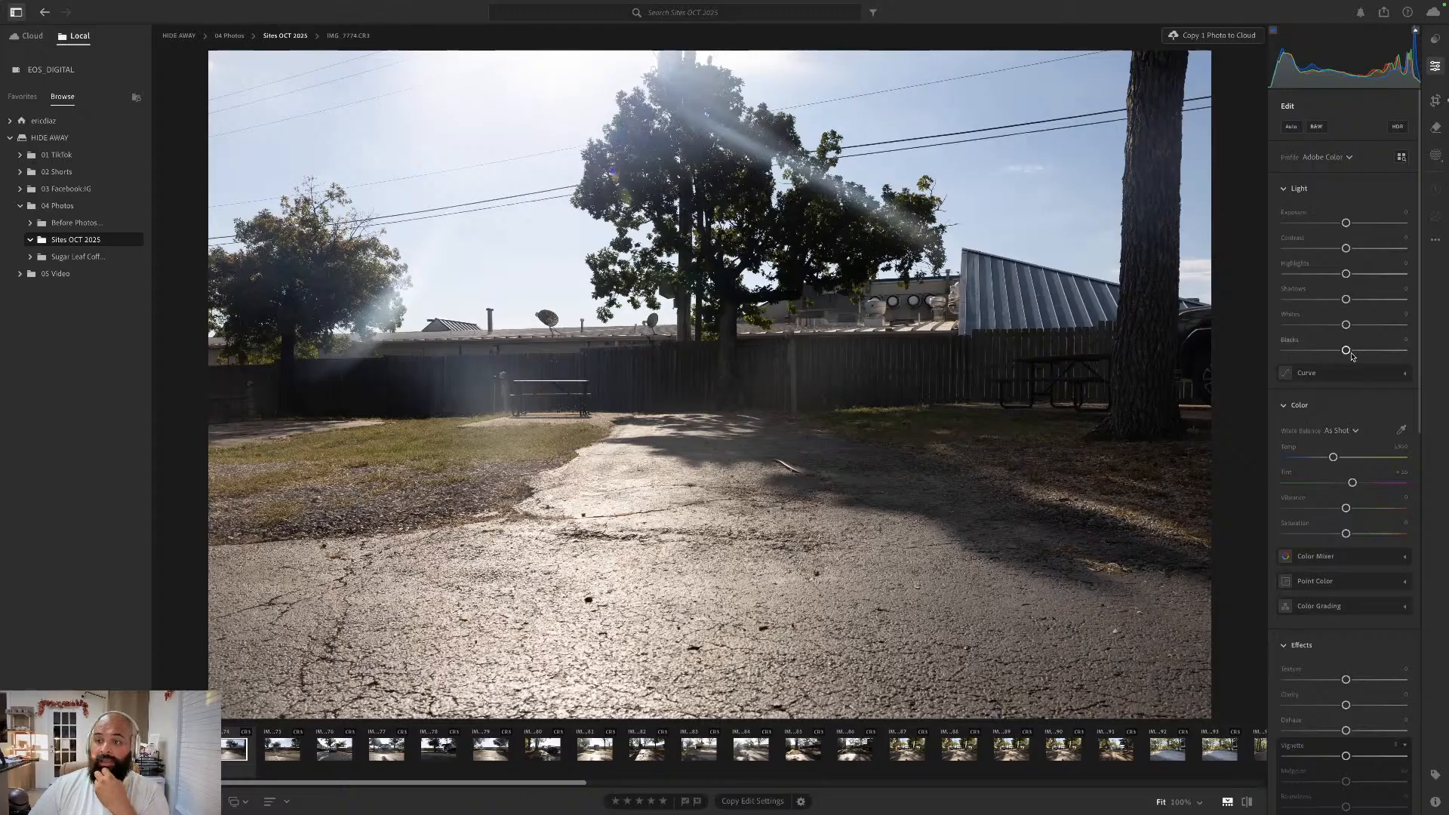
- Add a Linear Gradient mask from the photo's top edge down over the upper sky and lower the mask's Exposure moderately
click(1436, 155)
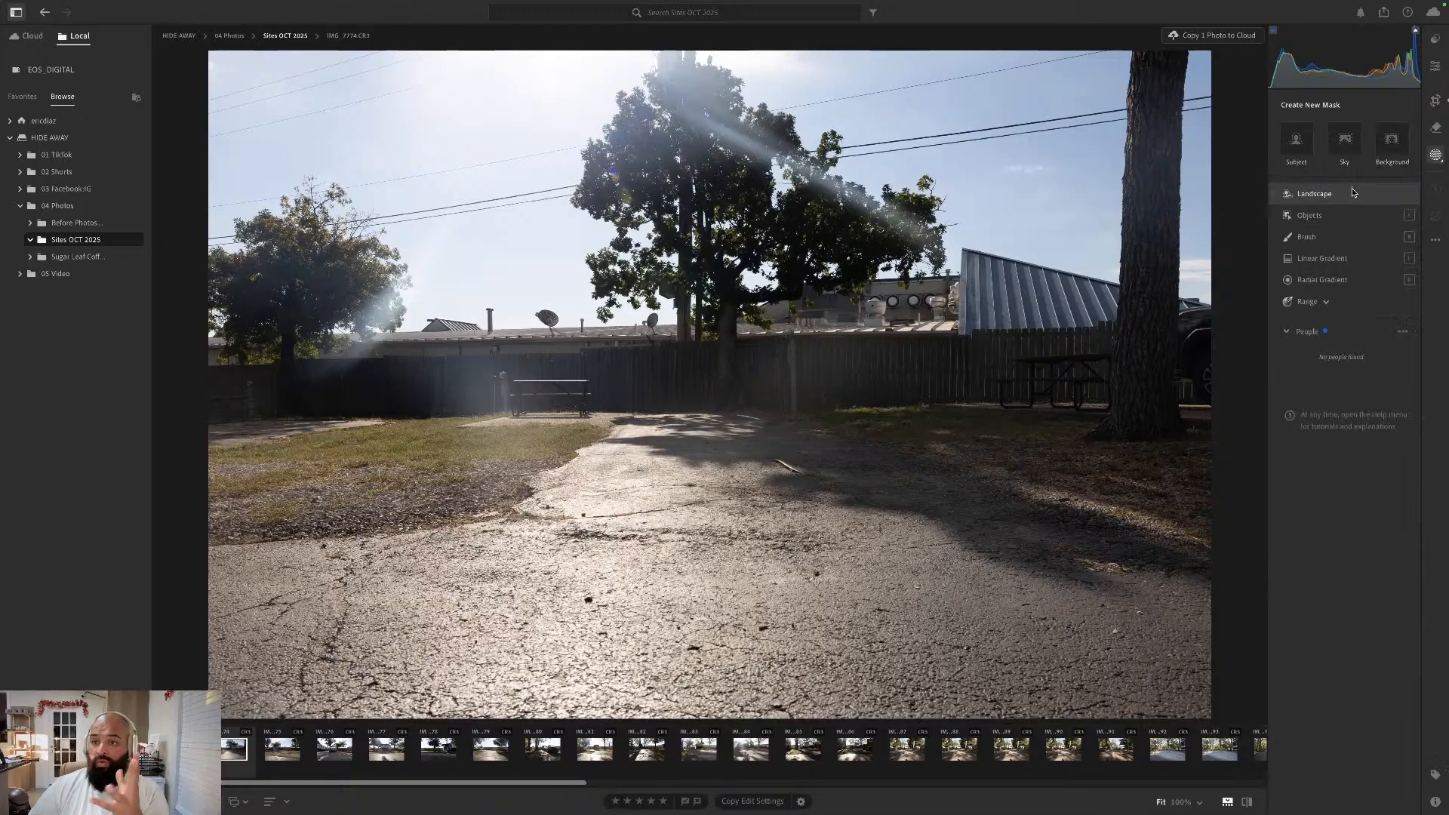
click(1326, 258)
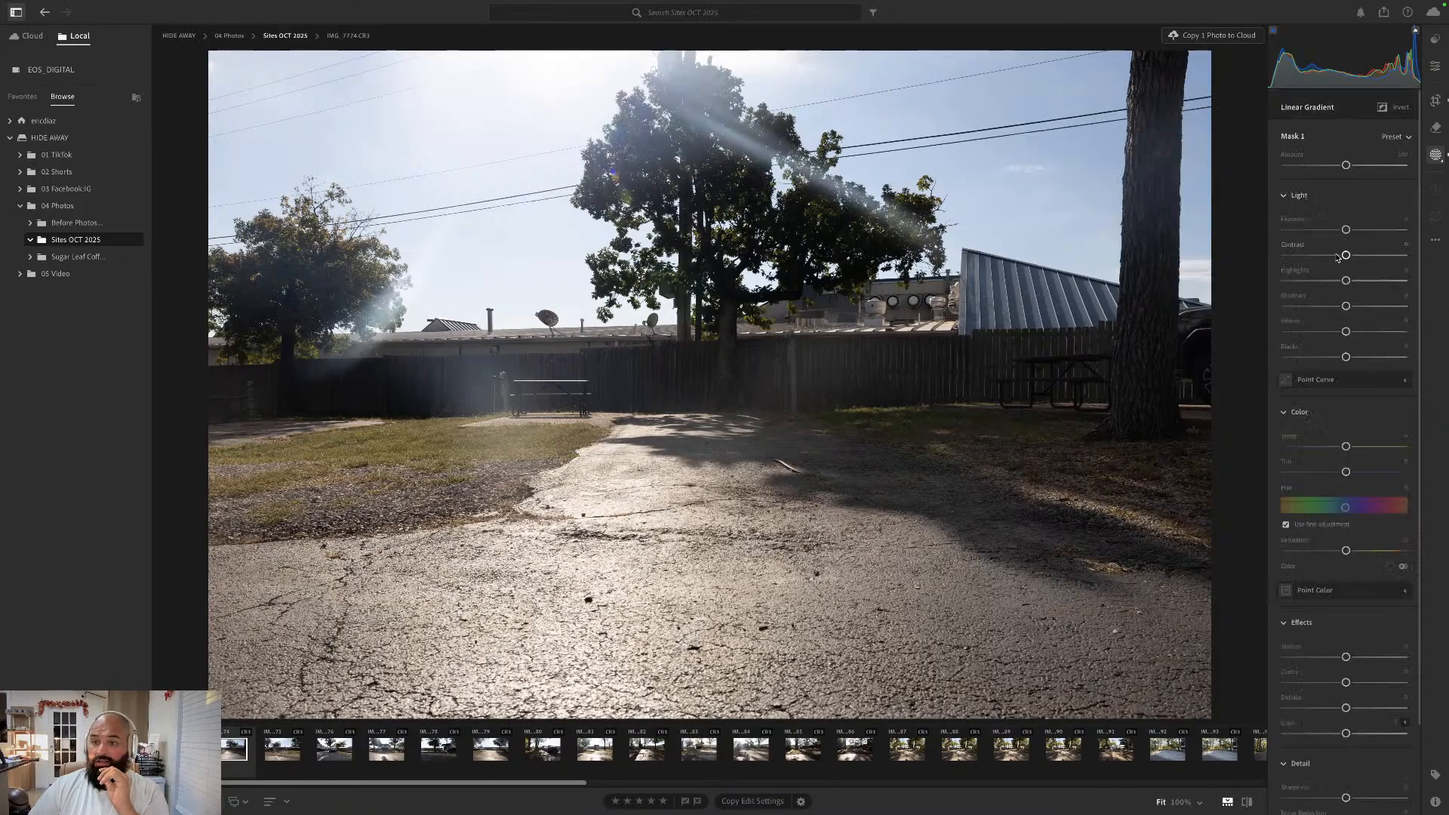
drag(611, 51, 610, 198)
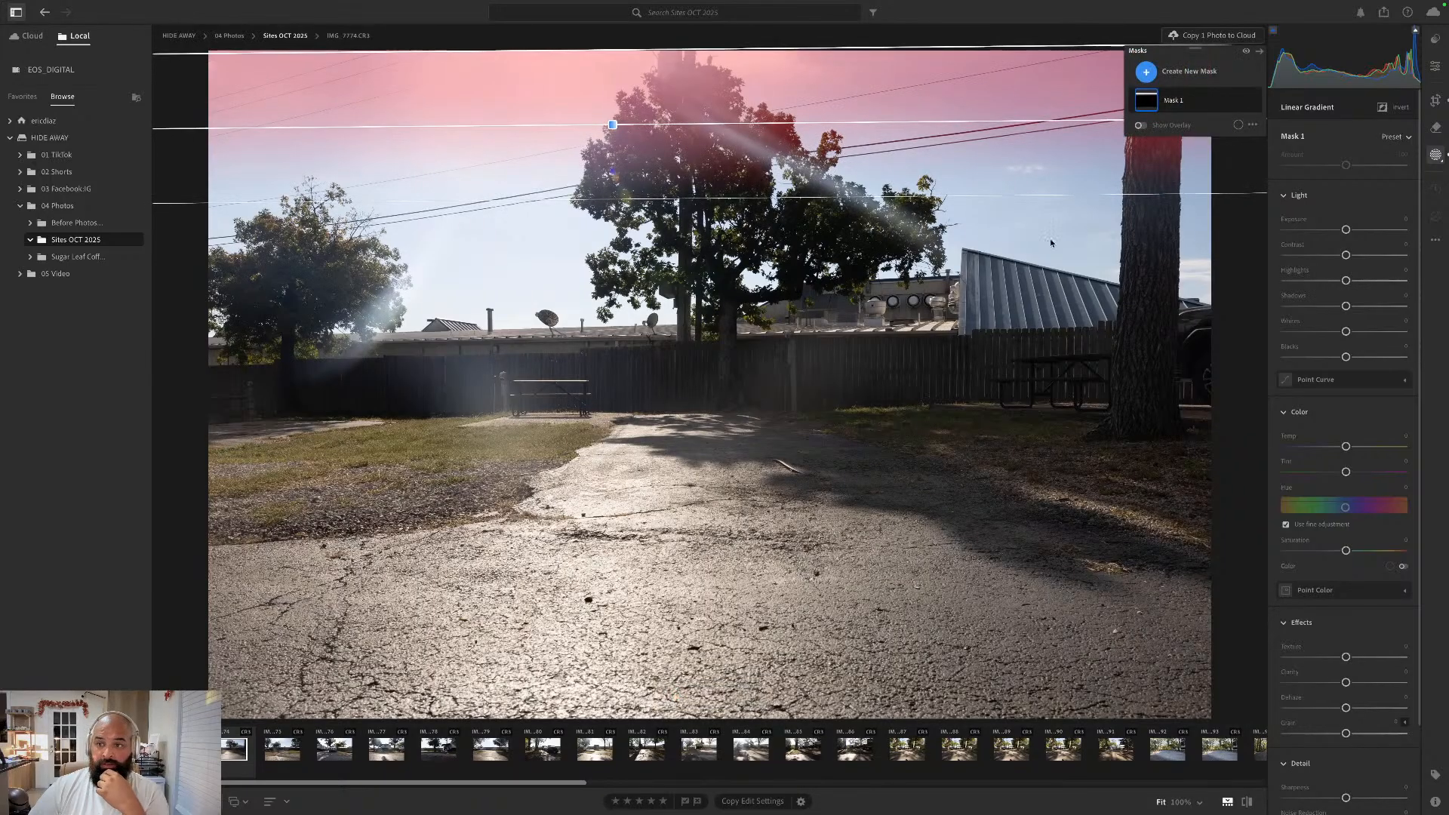
drag(1348, 230, 1321, 229)
click(1438, 69)
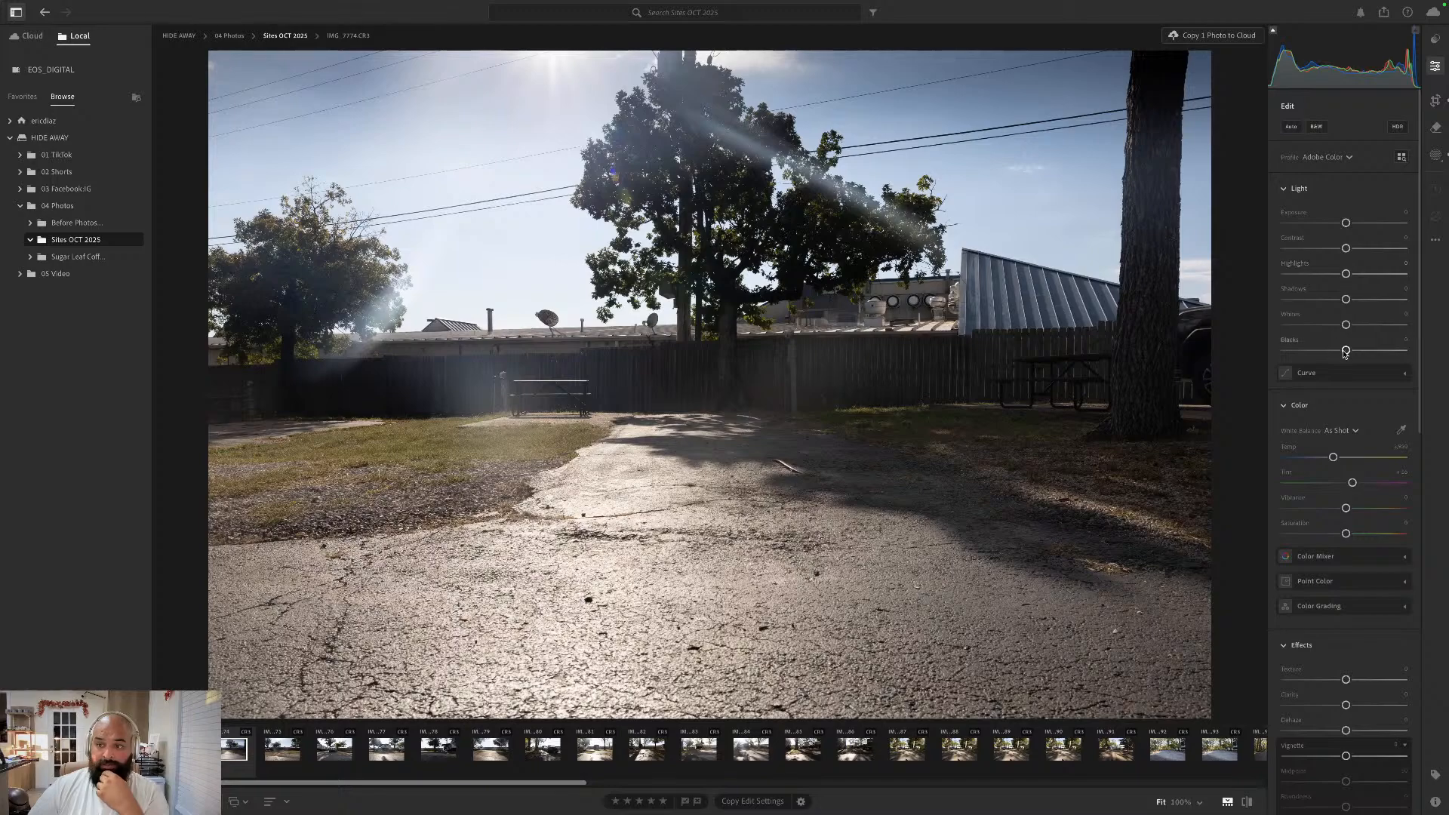
- Try raising Whites, Shadows and Highlights on the whole photo, and reset these three to their defaults
drag(1346, 352, 1352, 276)
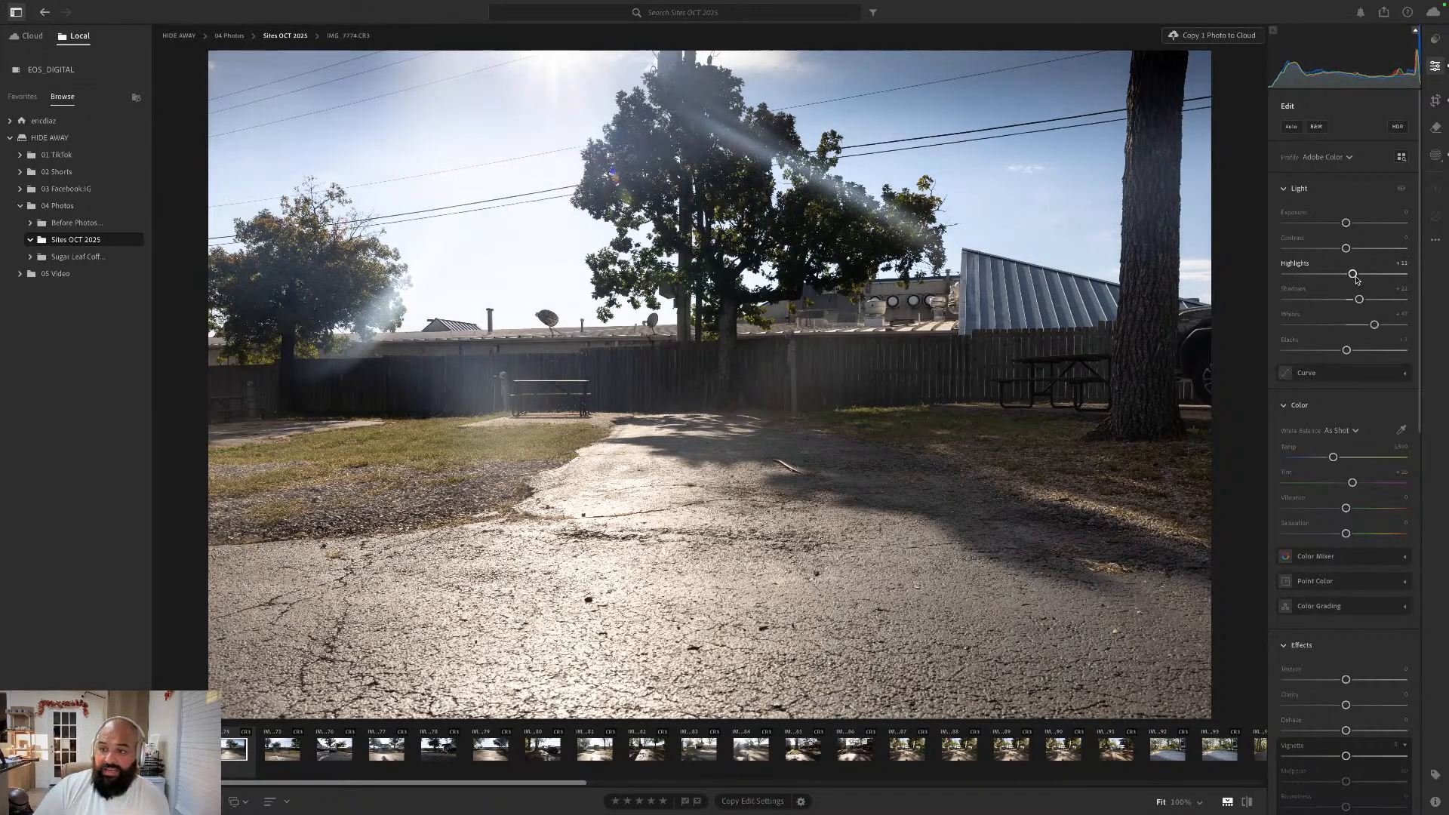
click(1293, 299)
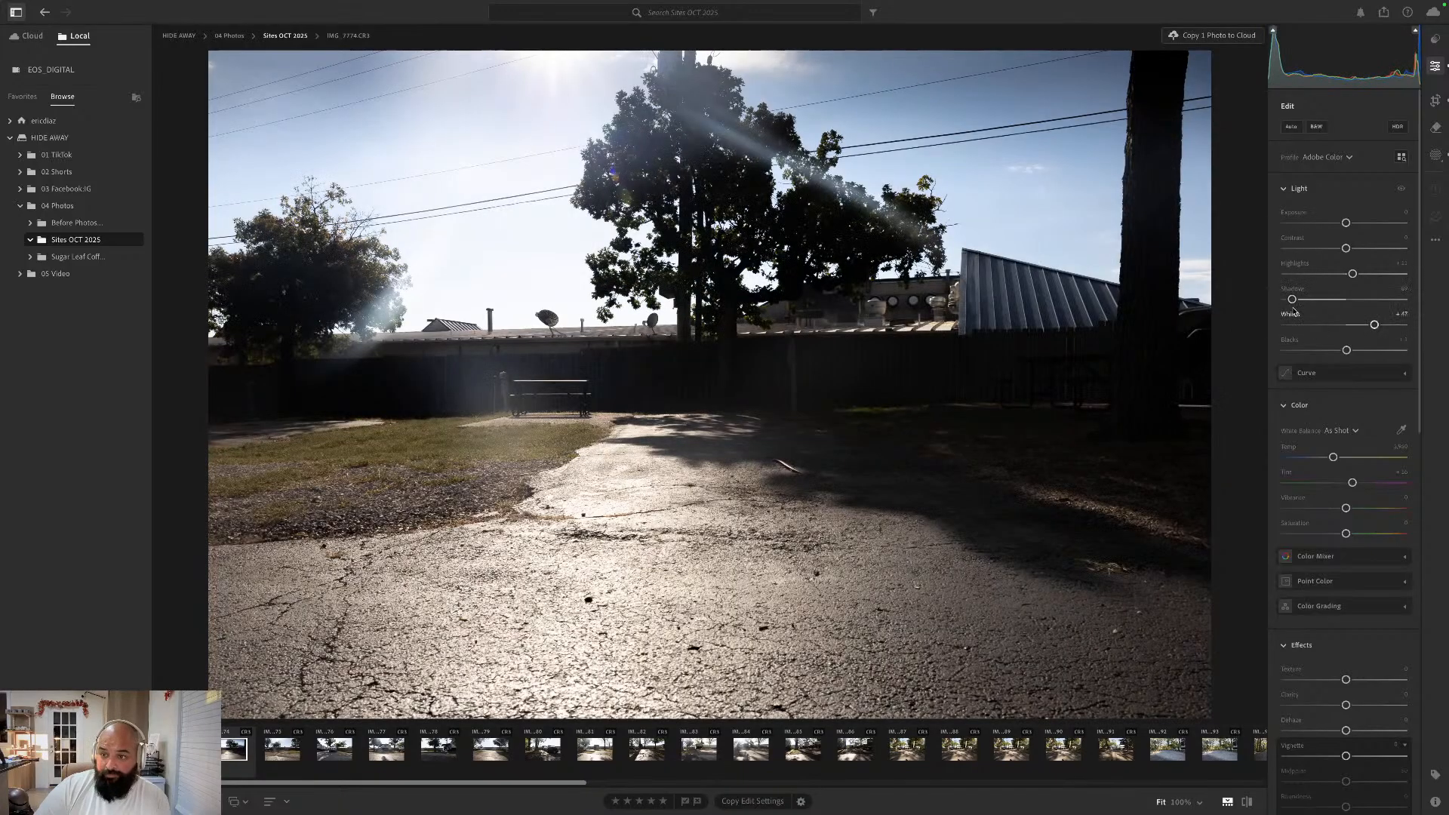
double_click(1291, 293)
double_click(1293, 323)
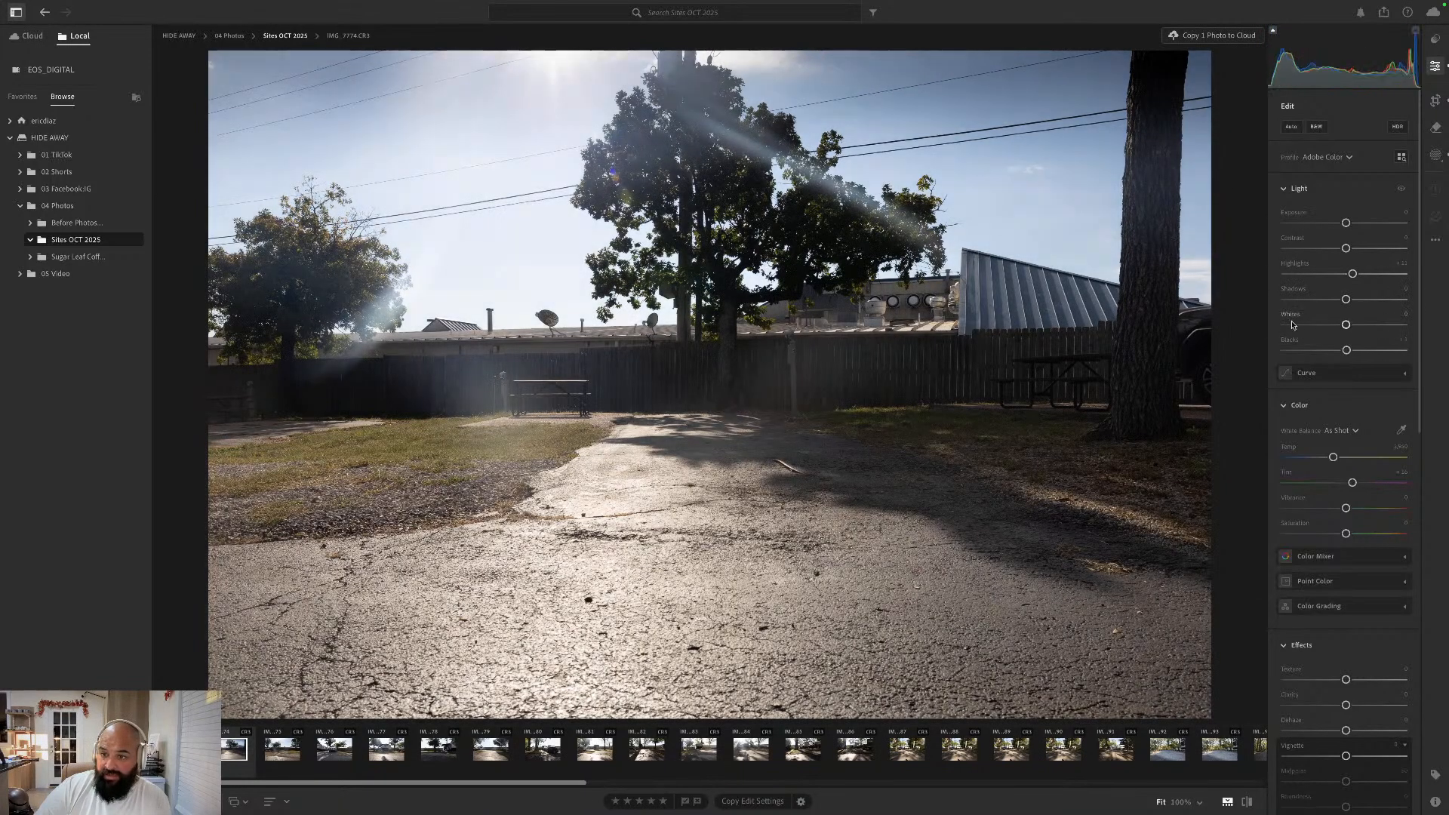
click(1295, 273)
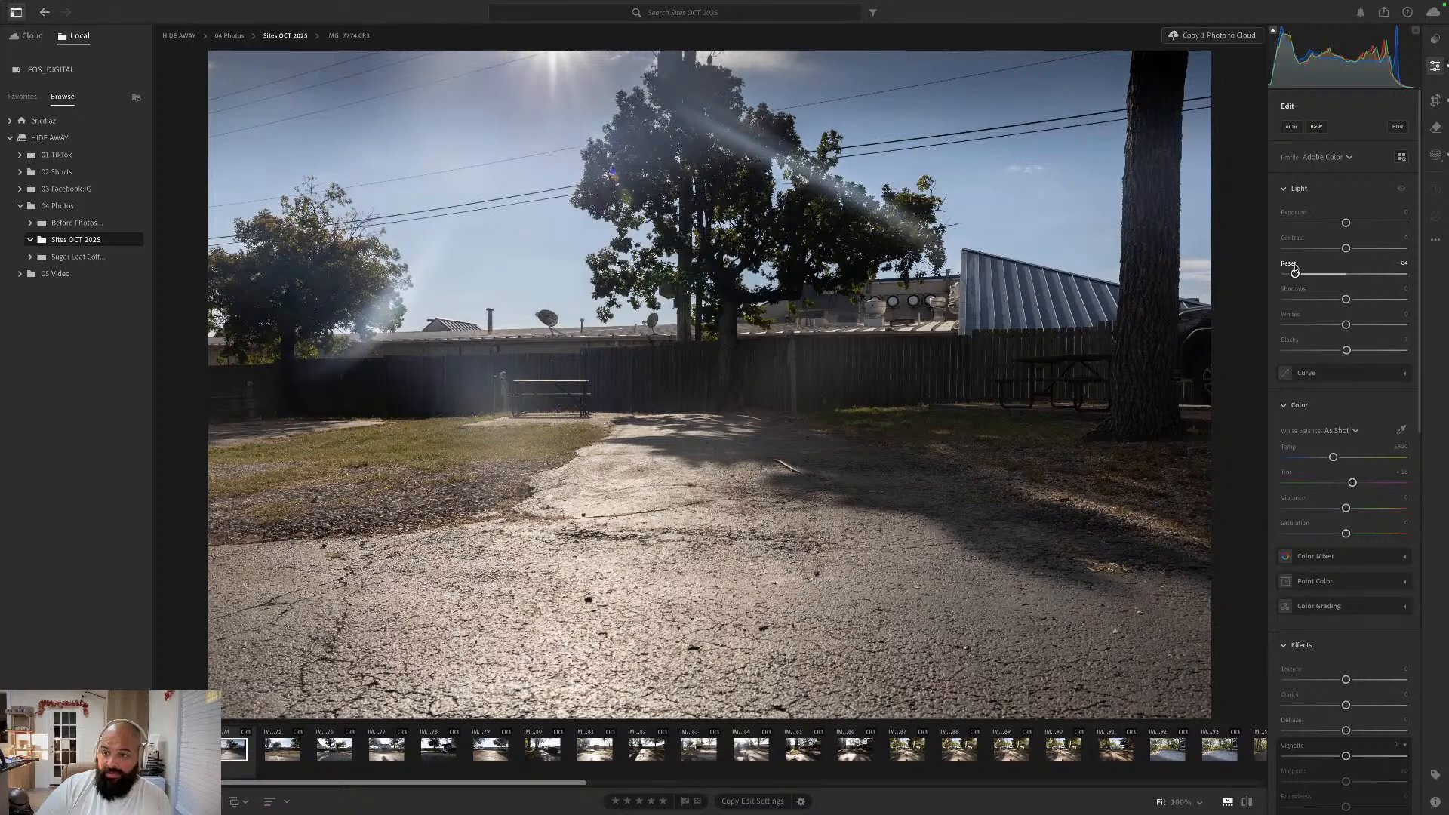
double_click(1295, 273)
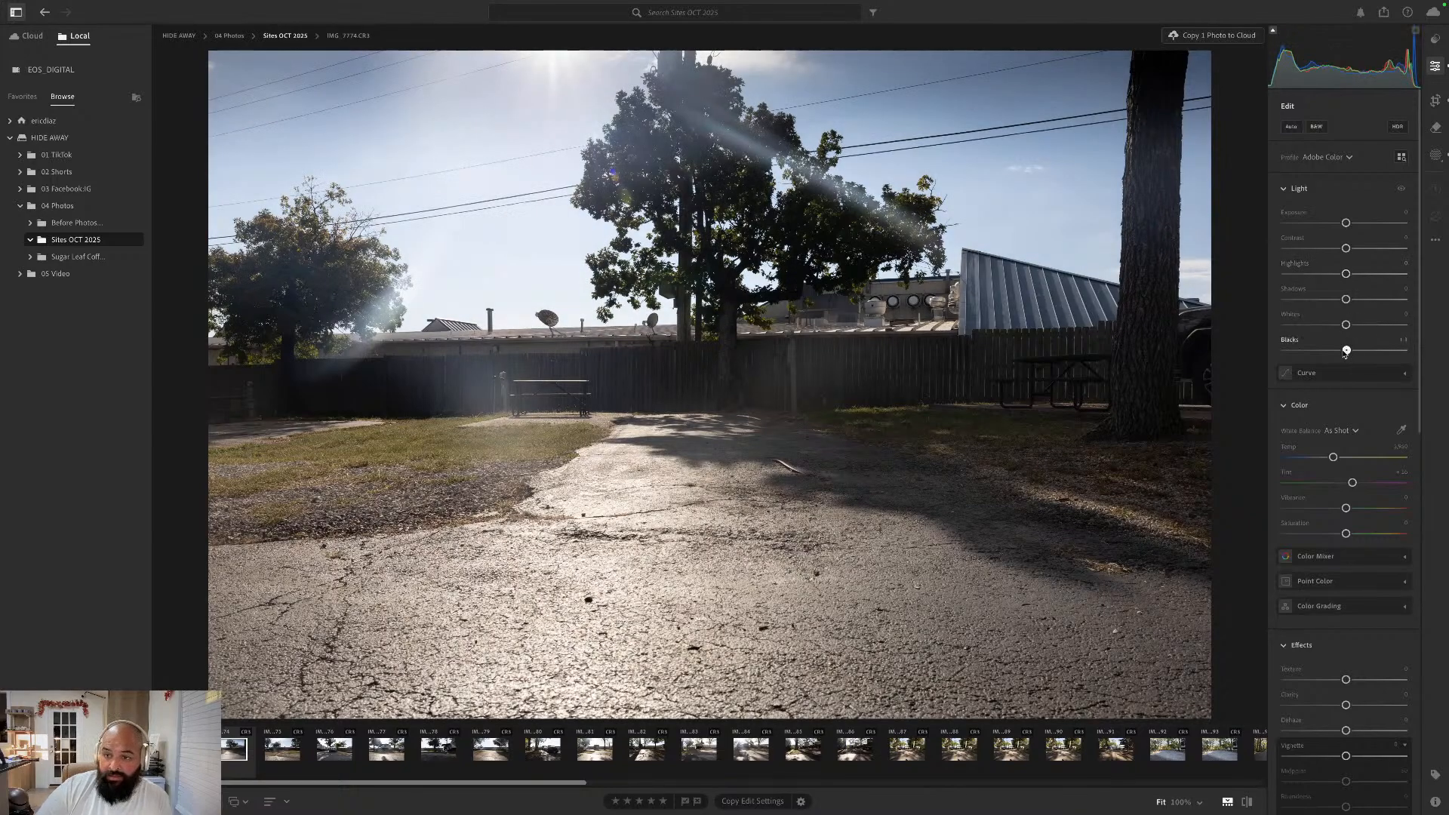
- Lower the whole photo's Blacks and Shadows slightly, raise Whites and Highlights, and set Vibrance to about +23
drag(1341, 353, 1365, 273)
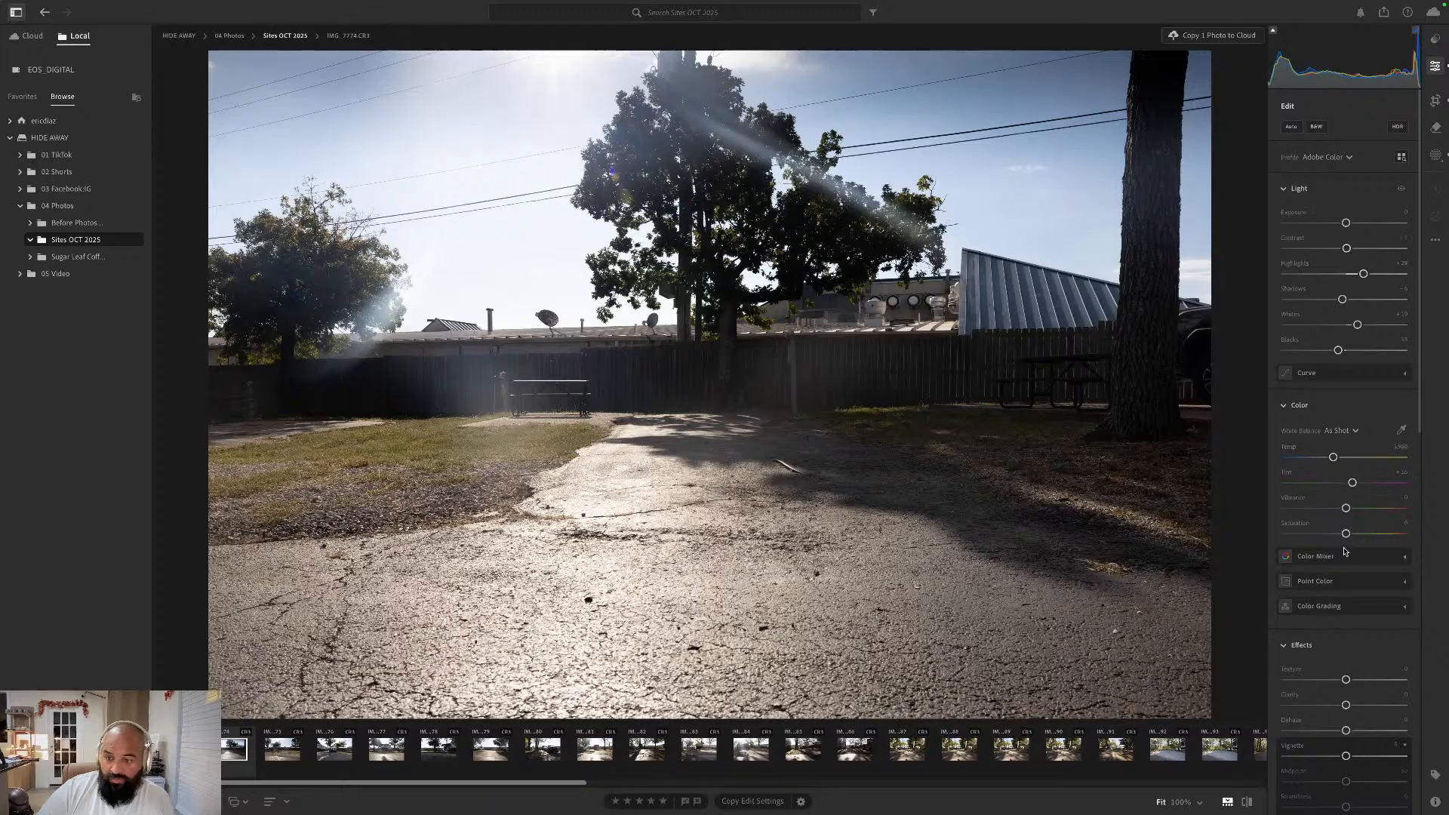
drag(1346, 508, 1360, 512)
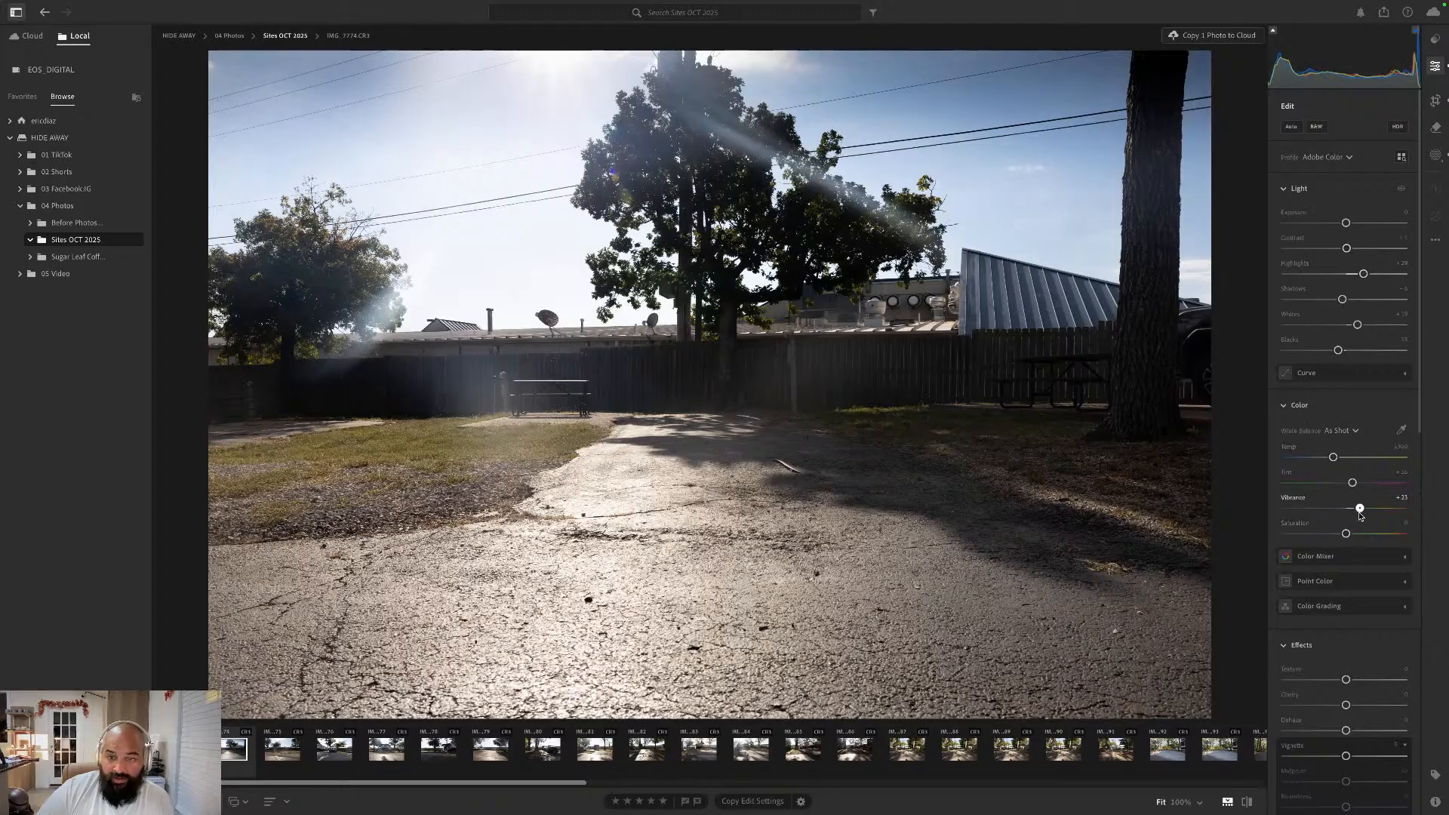
scroll(1354, 659, down, 1)
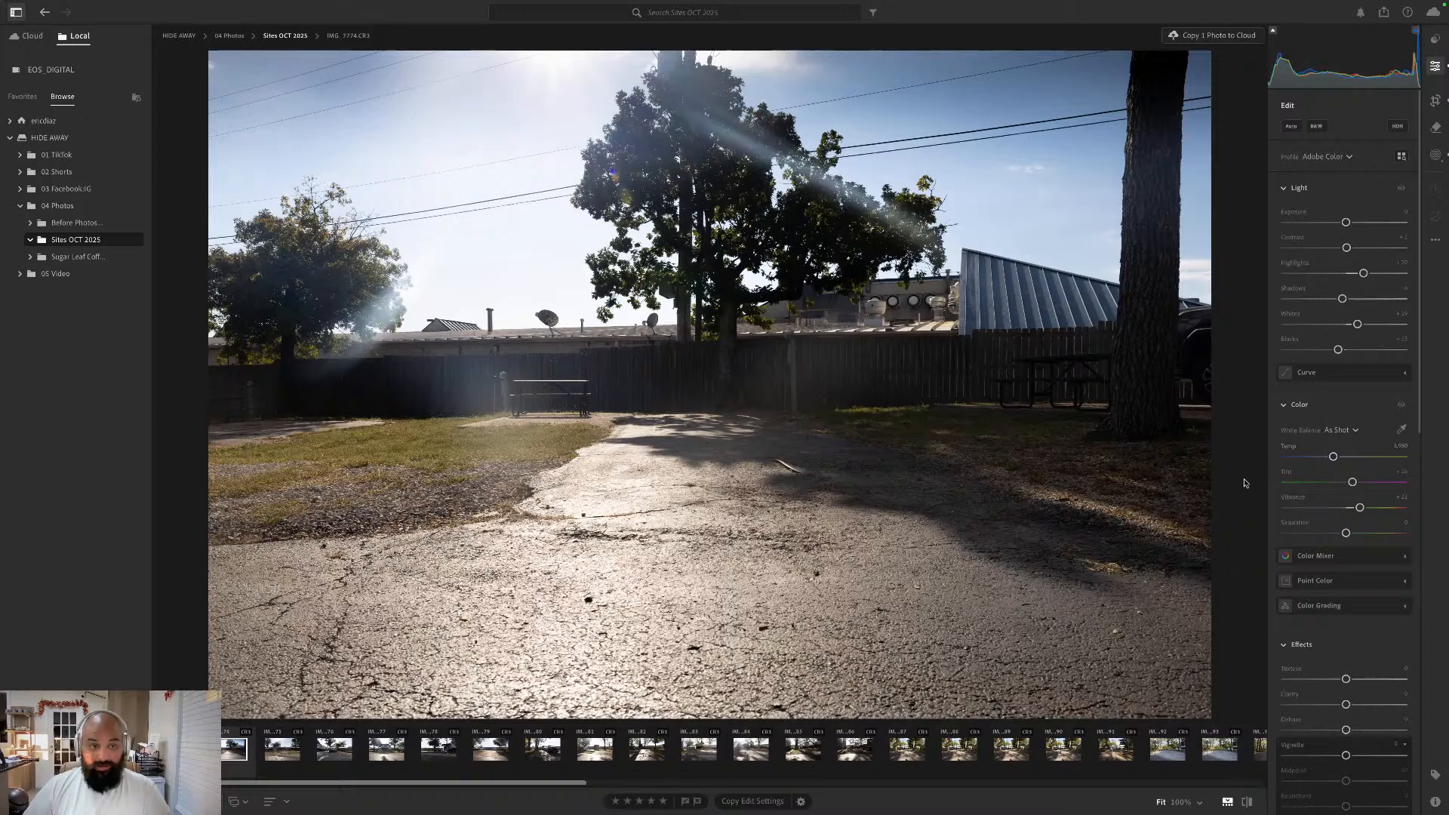
- Go to the next photo, IMG_7775.CR3, and straighten its slight tilt with the Crop tool, keeping the Original aspect ratio
key(Right)
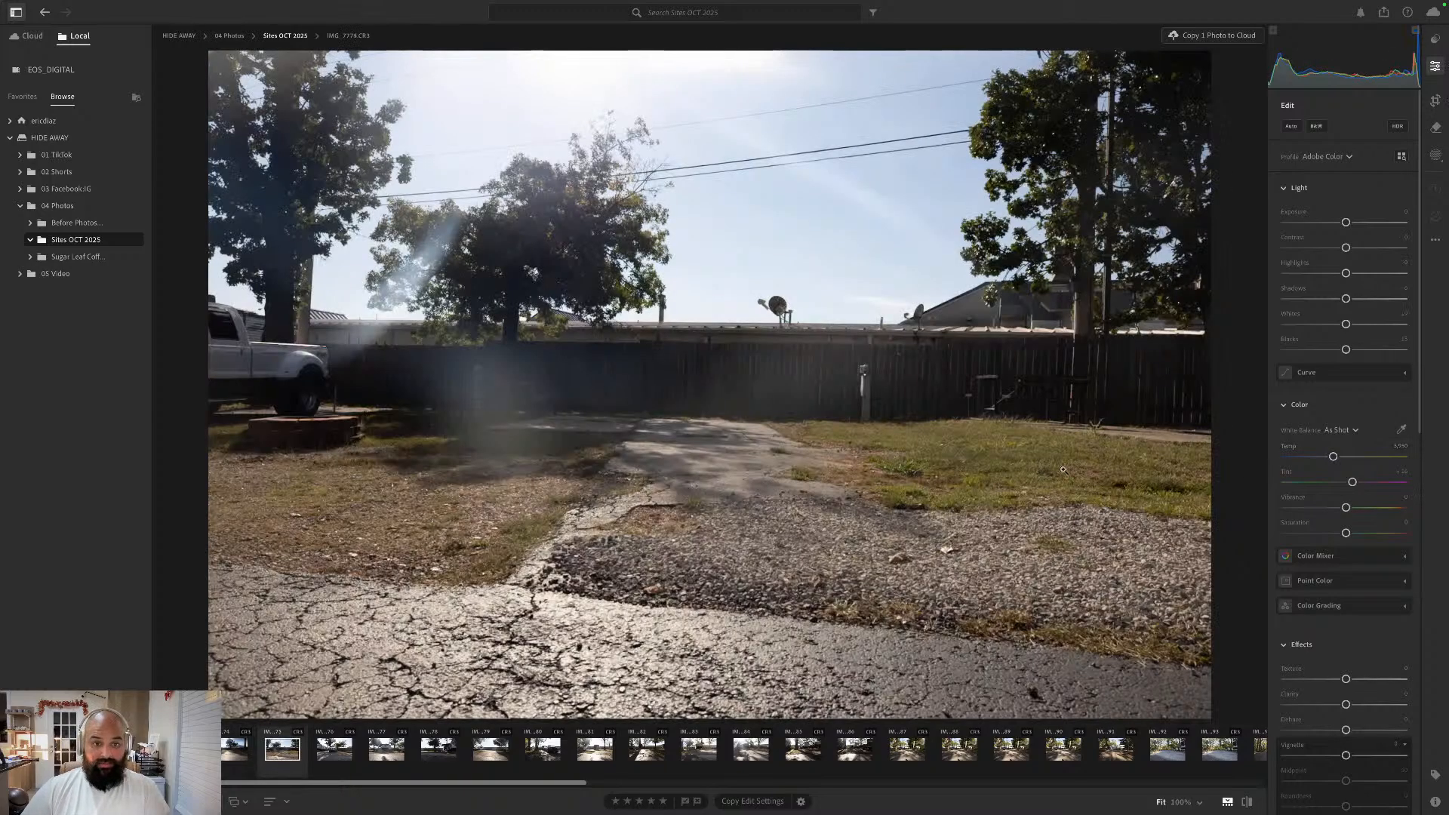
click(1438, 103)
drag(1344, 153, 1342, 153)
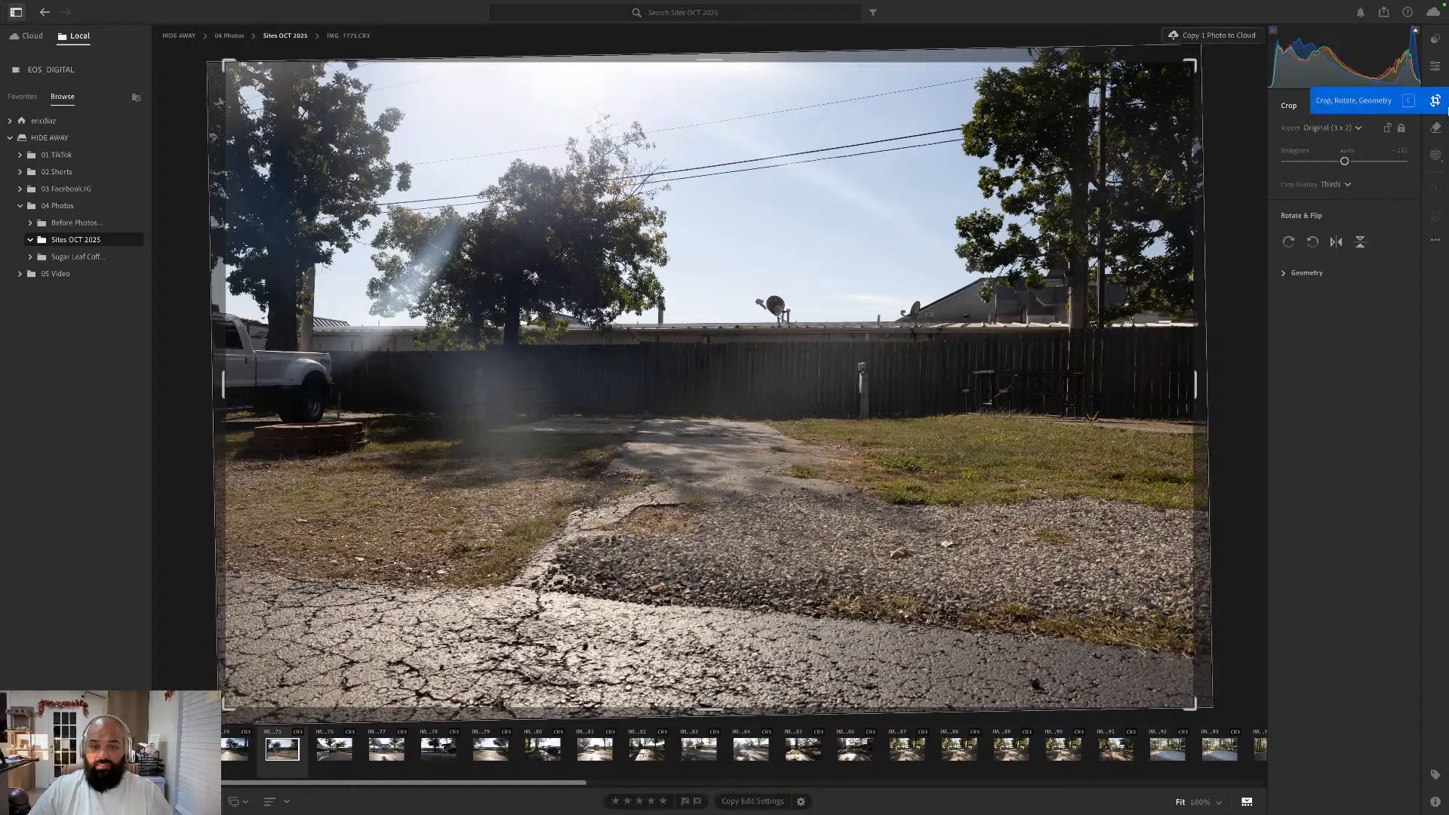
click(1436, 66)
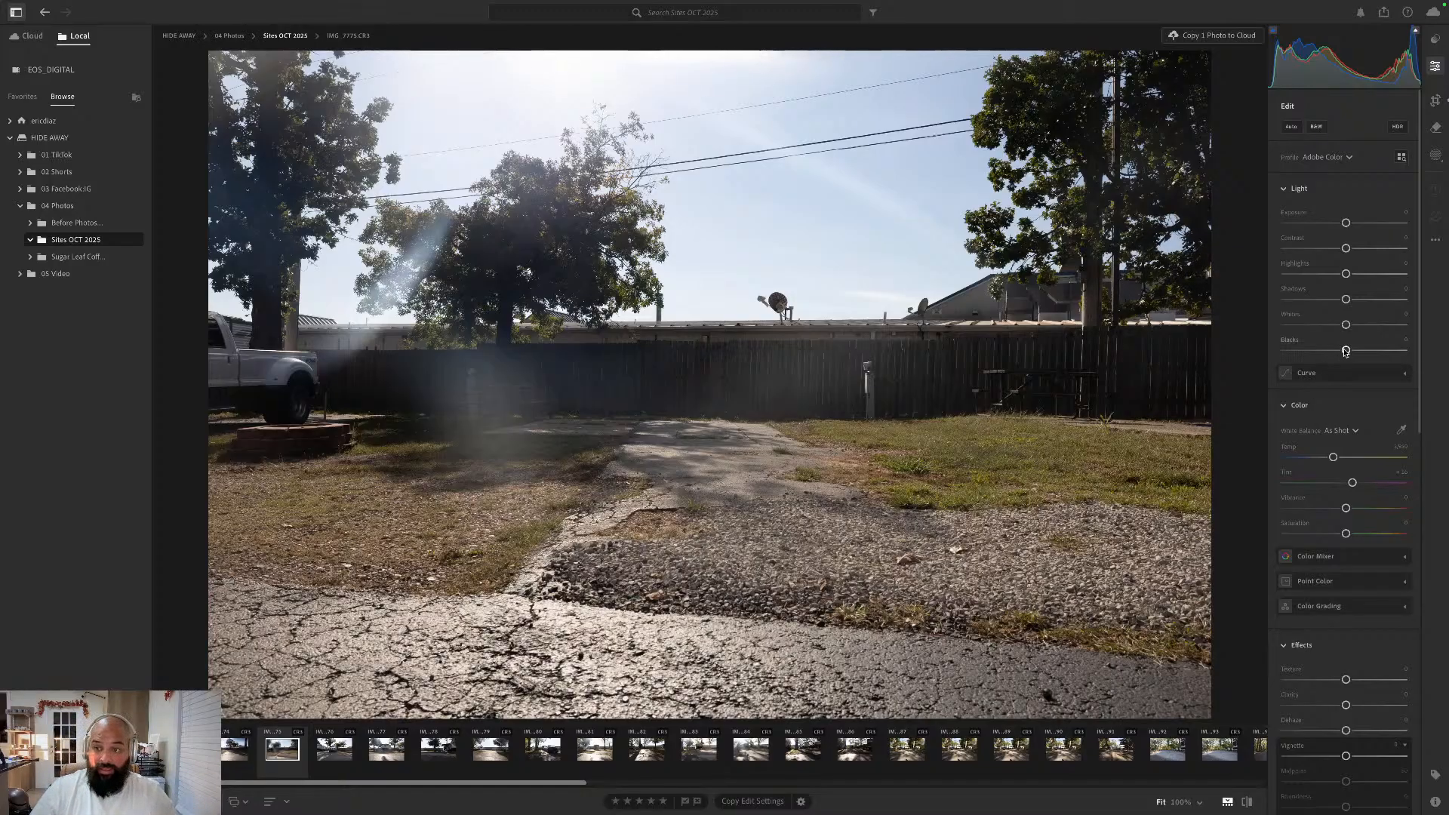
- Lower the whole photo's Blacks and Shadows, raise Whites and Highlights moderately, and increase Contrast slightly
drag(1346, 351, 1334, 352)
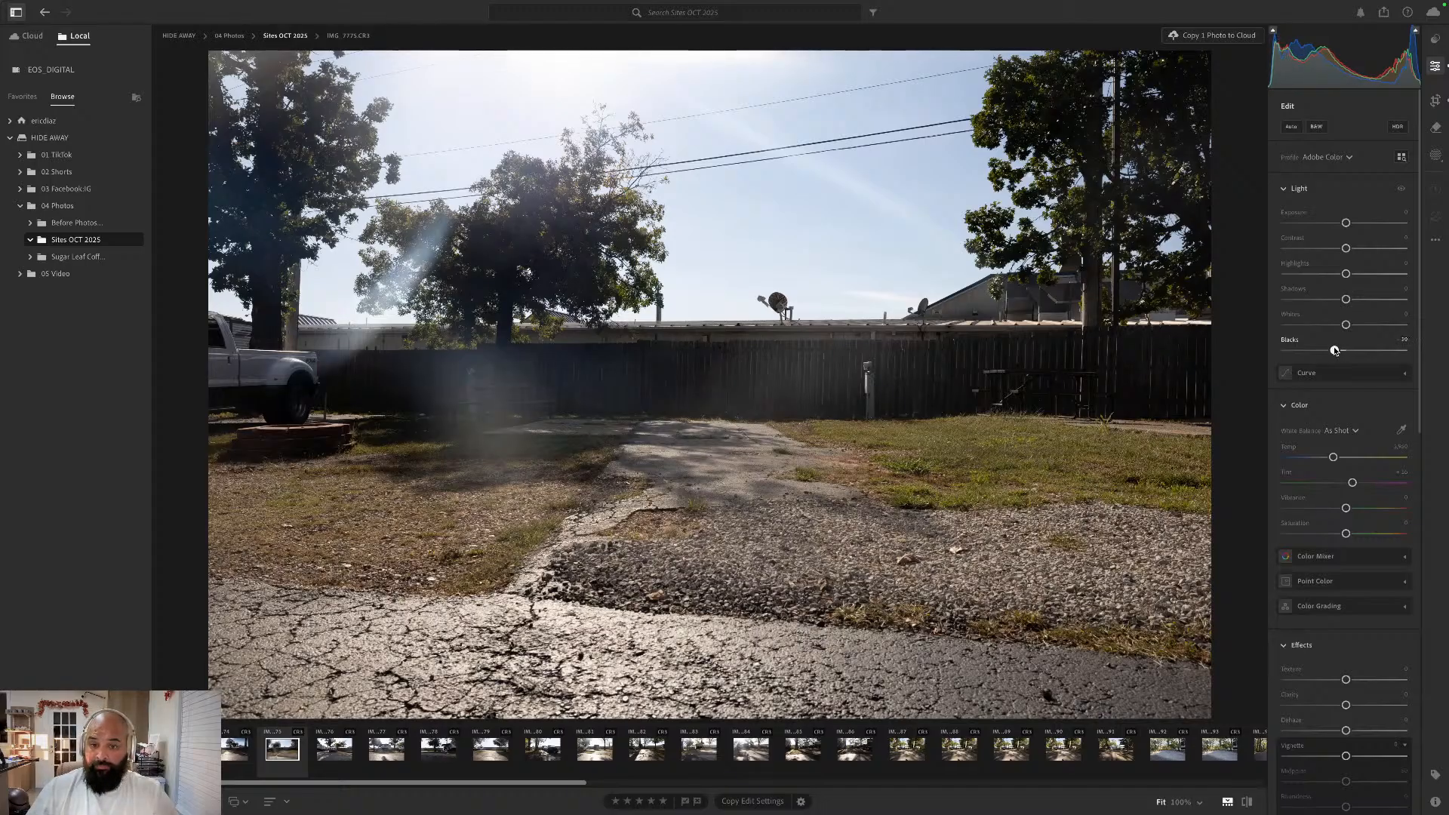
mouse_move(1346, 325)
mouse_down()
mouse_move(1357, 325)
mouse_move(1342, 301)
mouse_up()
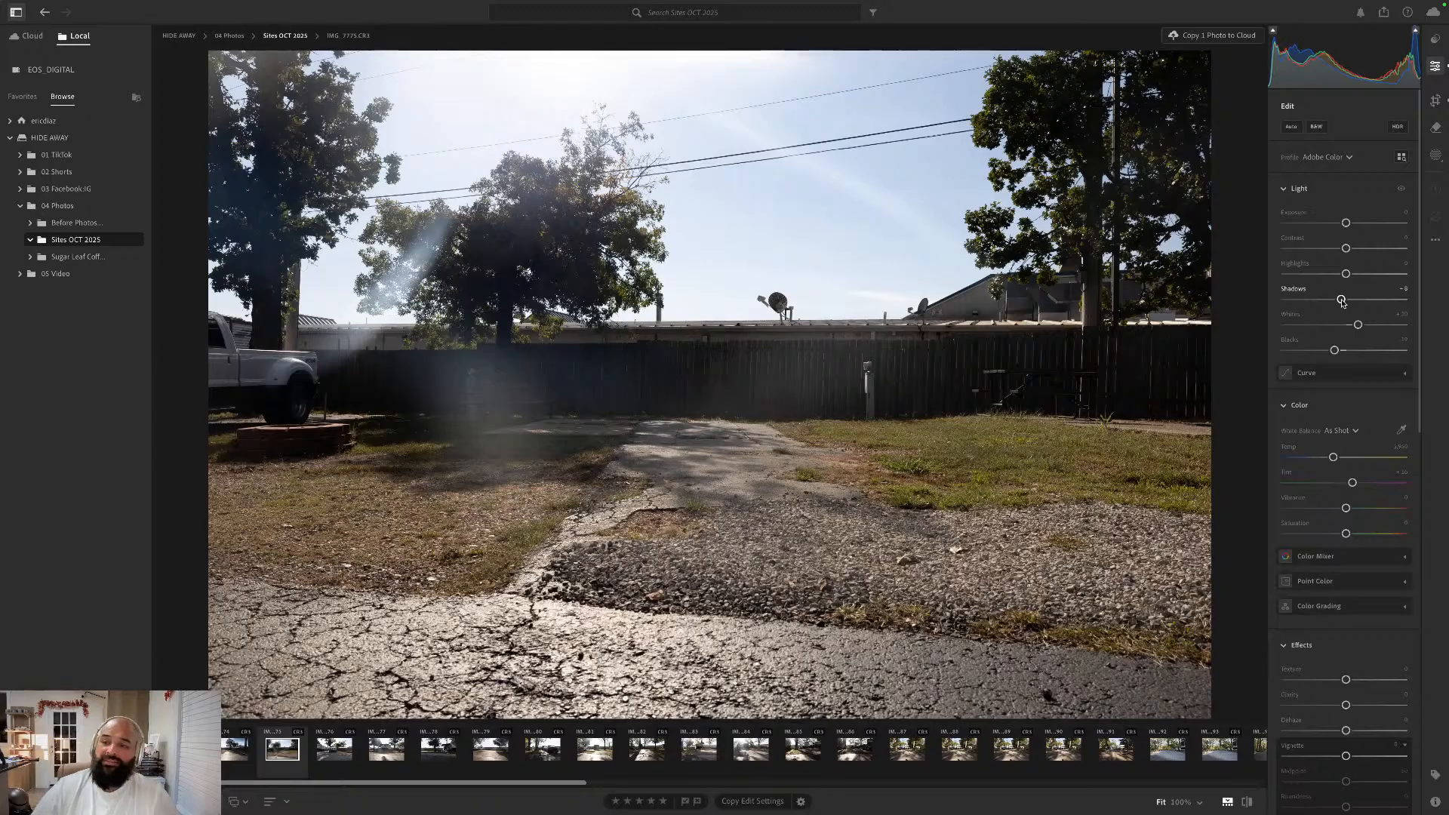
drag(1342, 302, 1332, 300)
drag(1345, 273, 1350, 250)
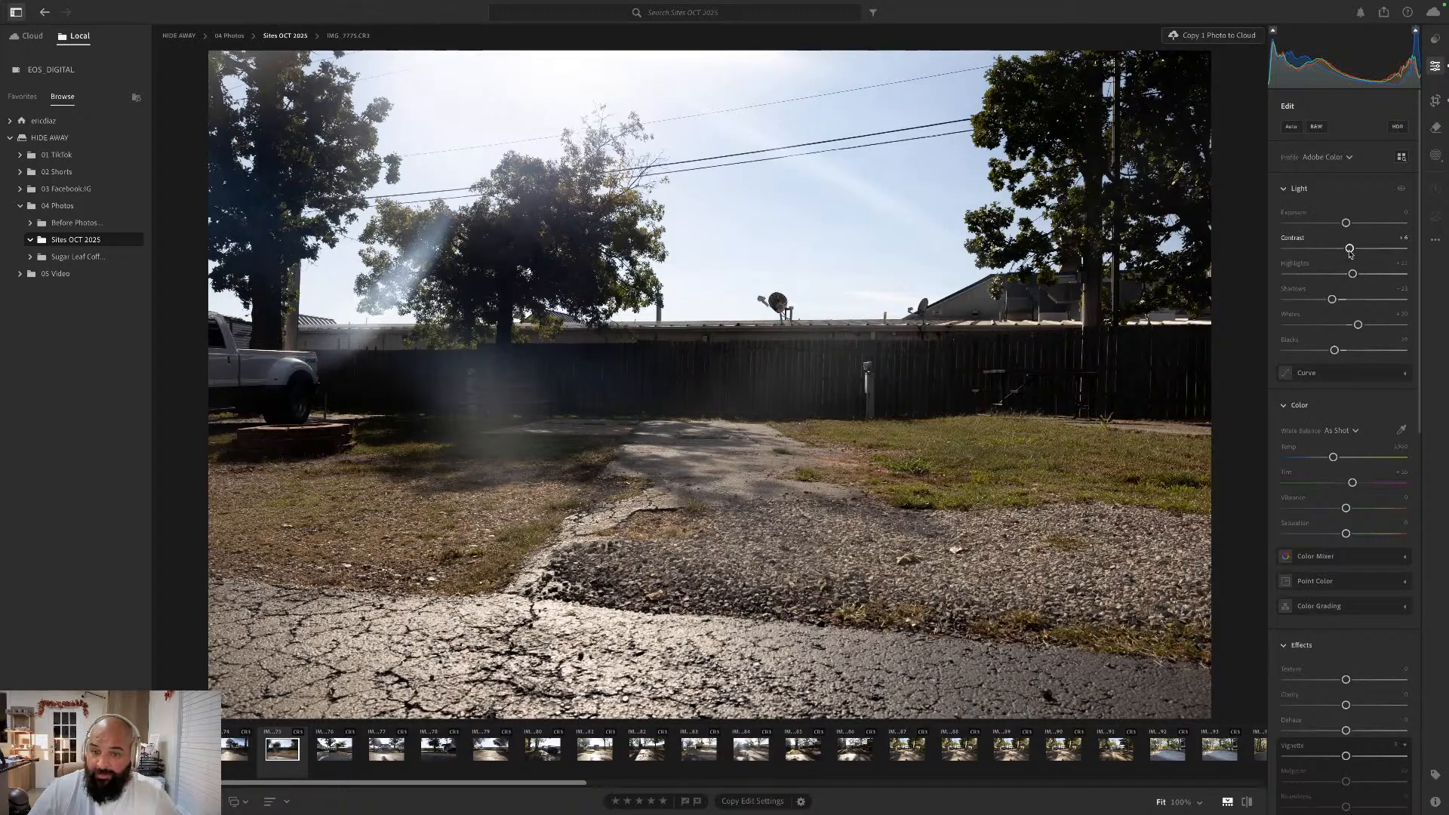
click(1436, 101)
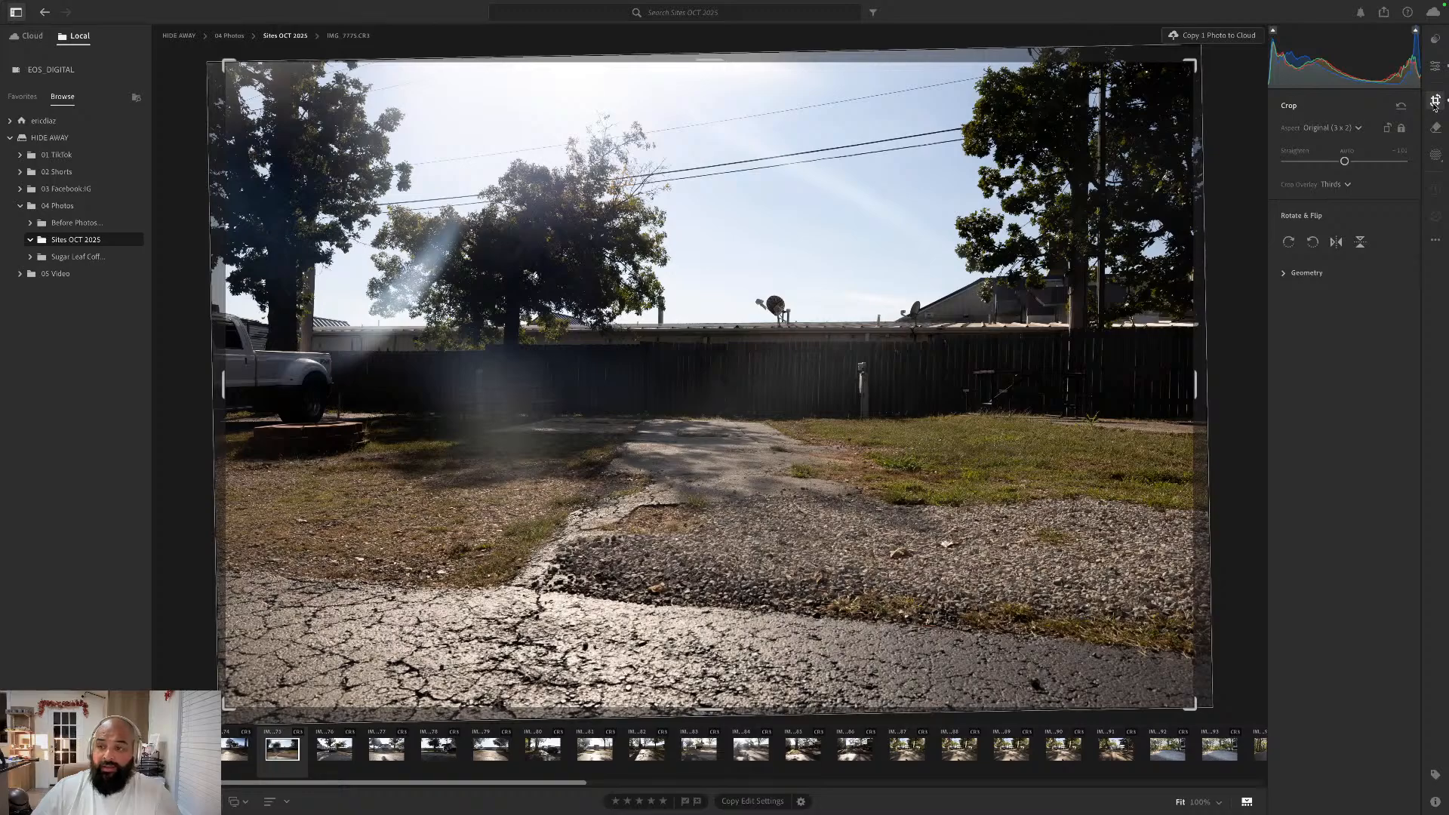
click(1434, 105)
click(1435, 107)
click(1435, 107)
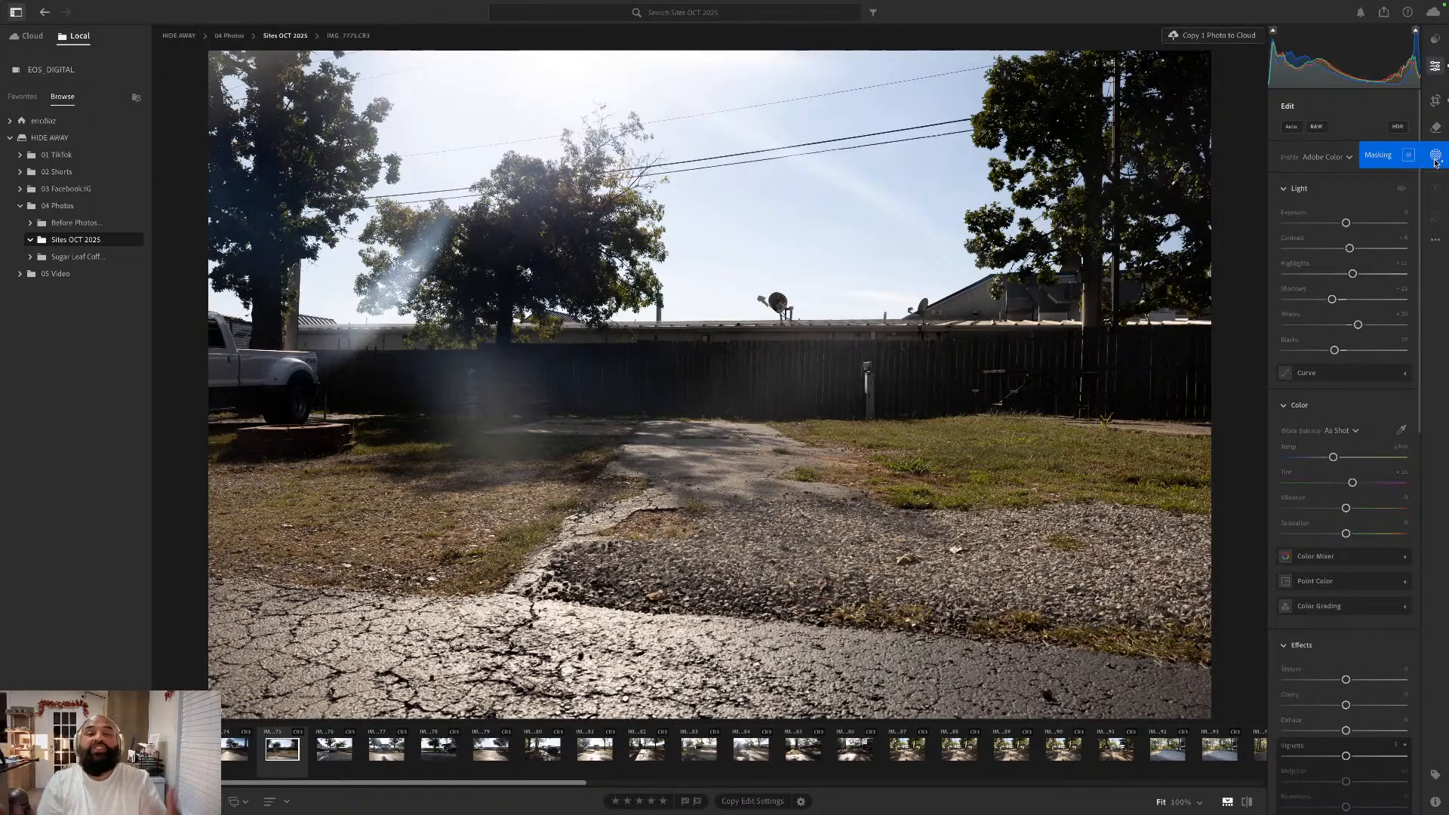
- Add a linear gradient mask fading down from the upper edge of the sky and lower its Exposure slightly
click(1436, 159)
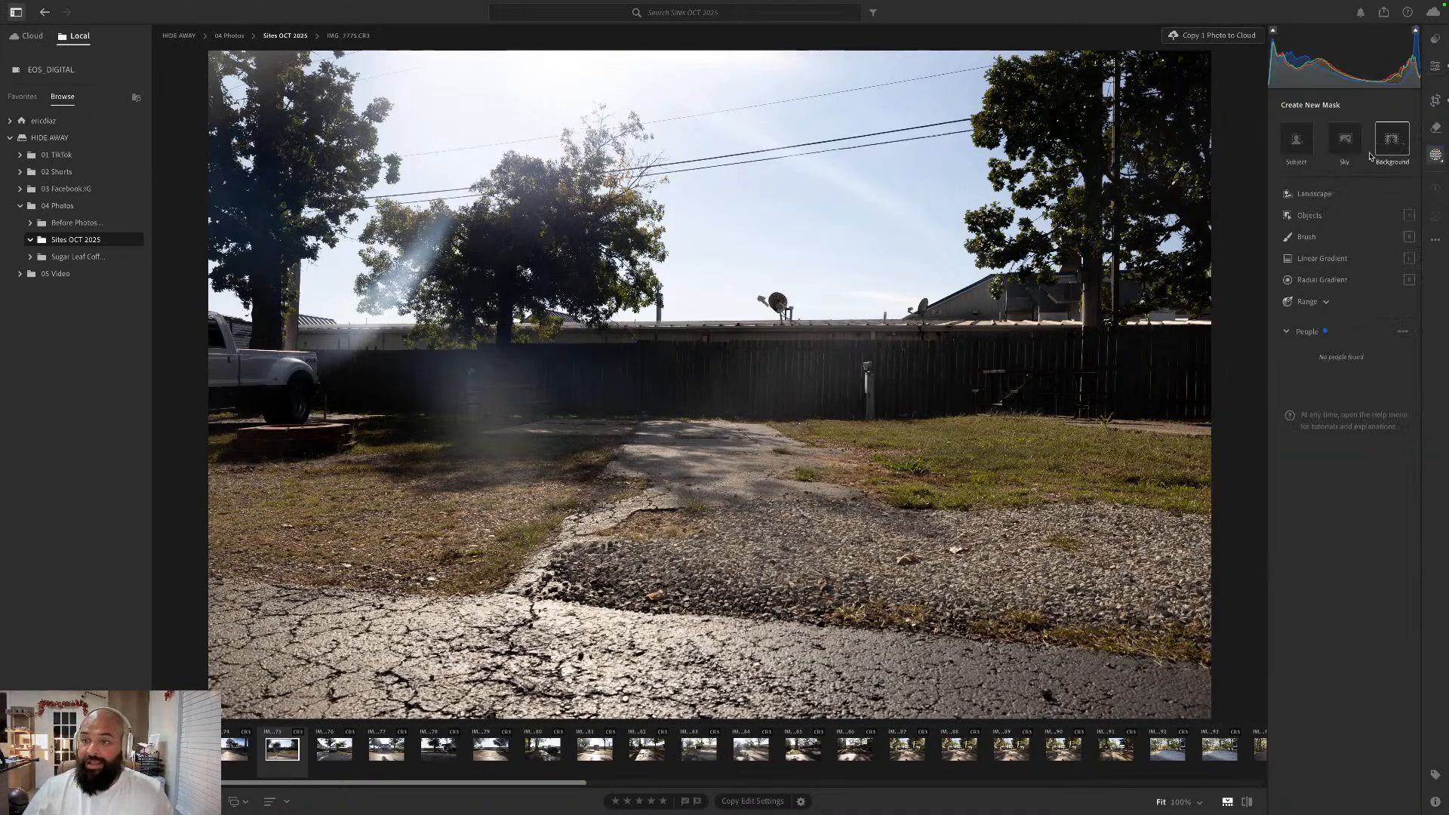
click(1322, 258)
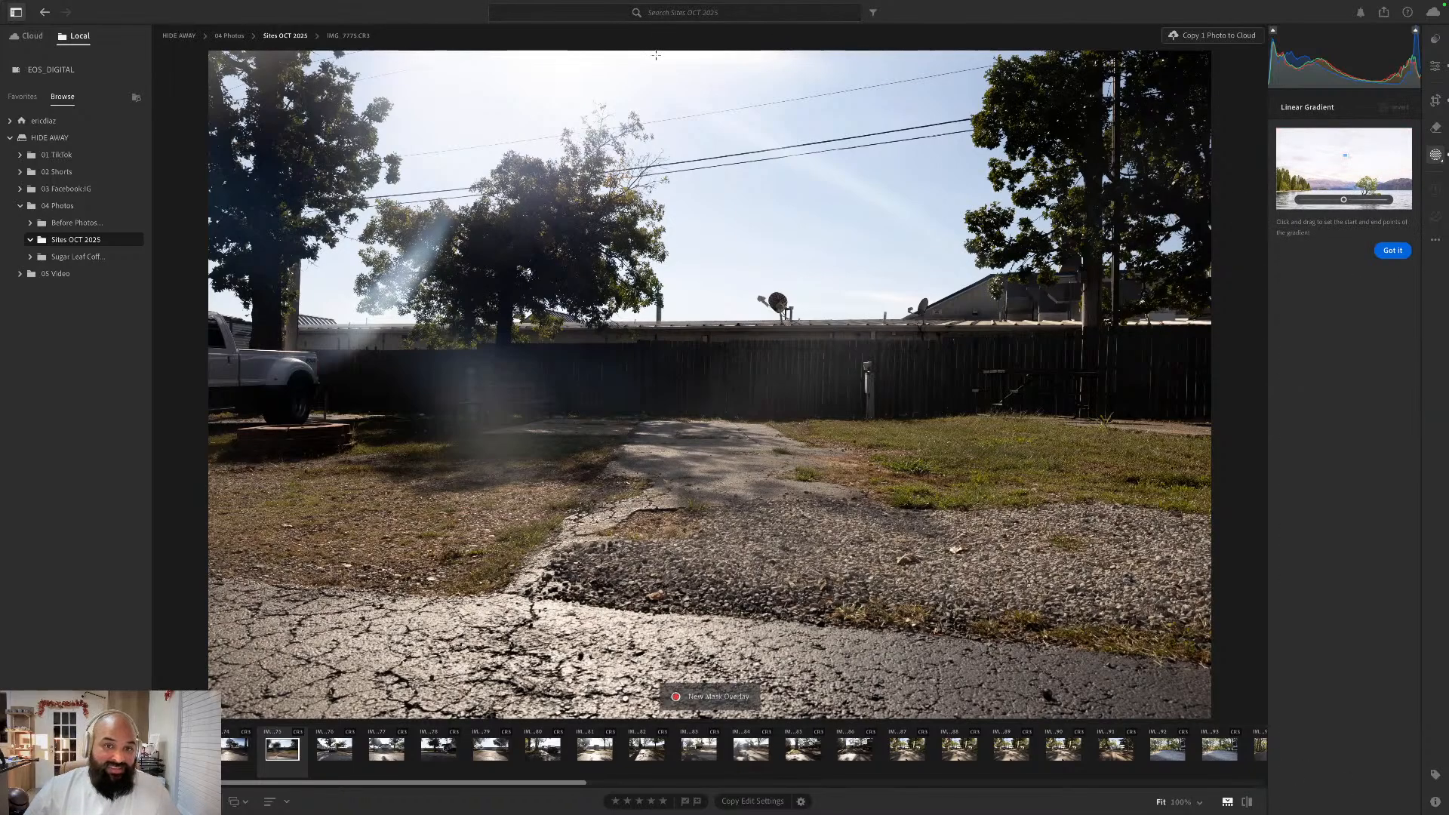
drag(654, 48, 661, 218)
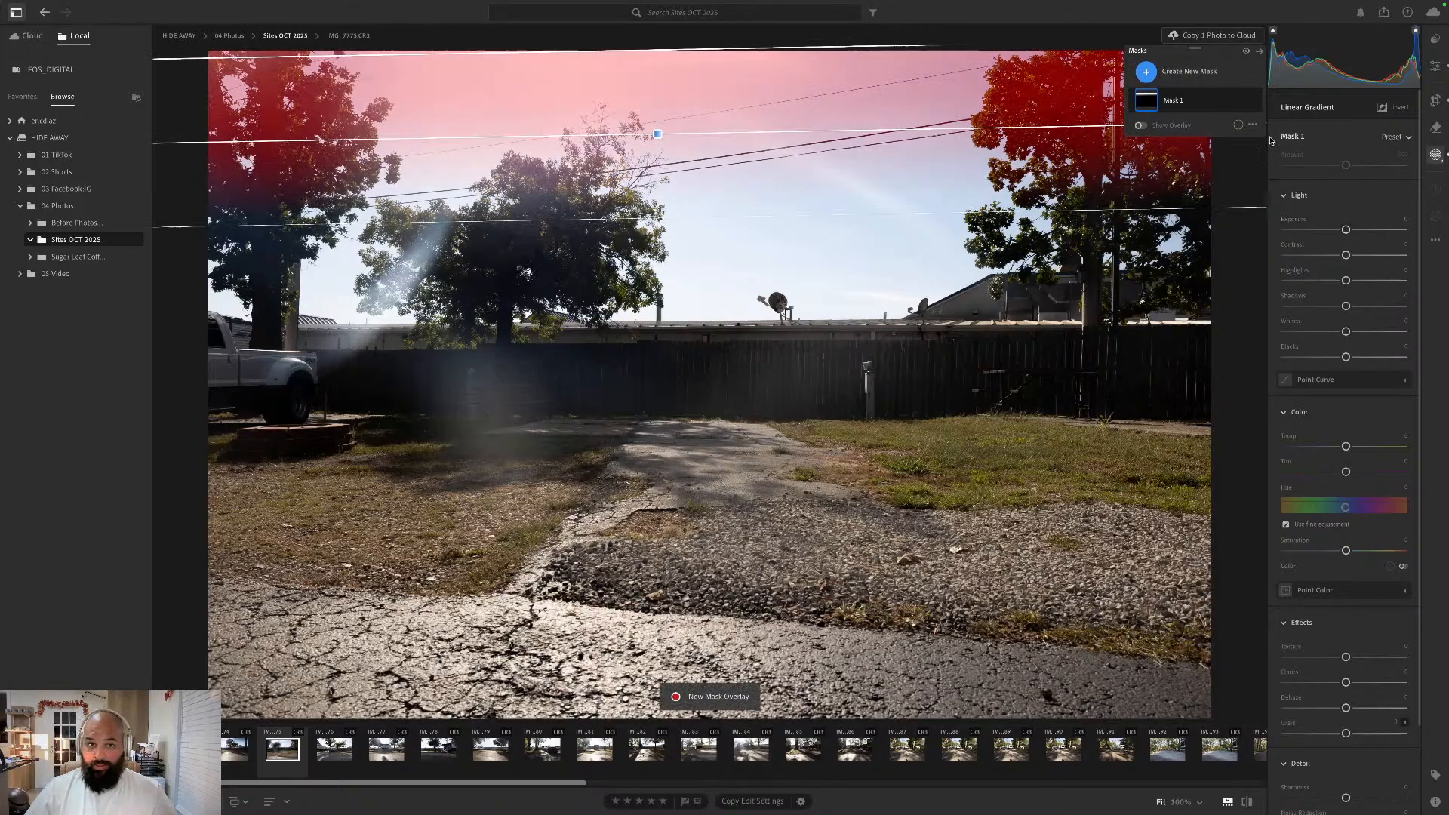
drag(1343, 230, 1334, 232)
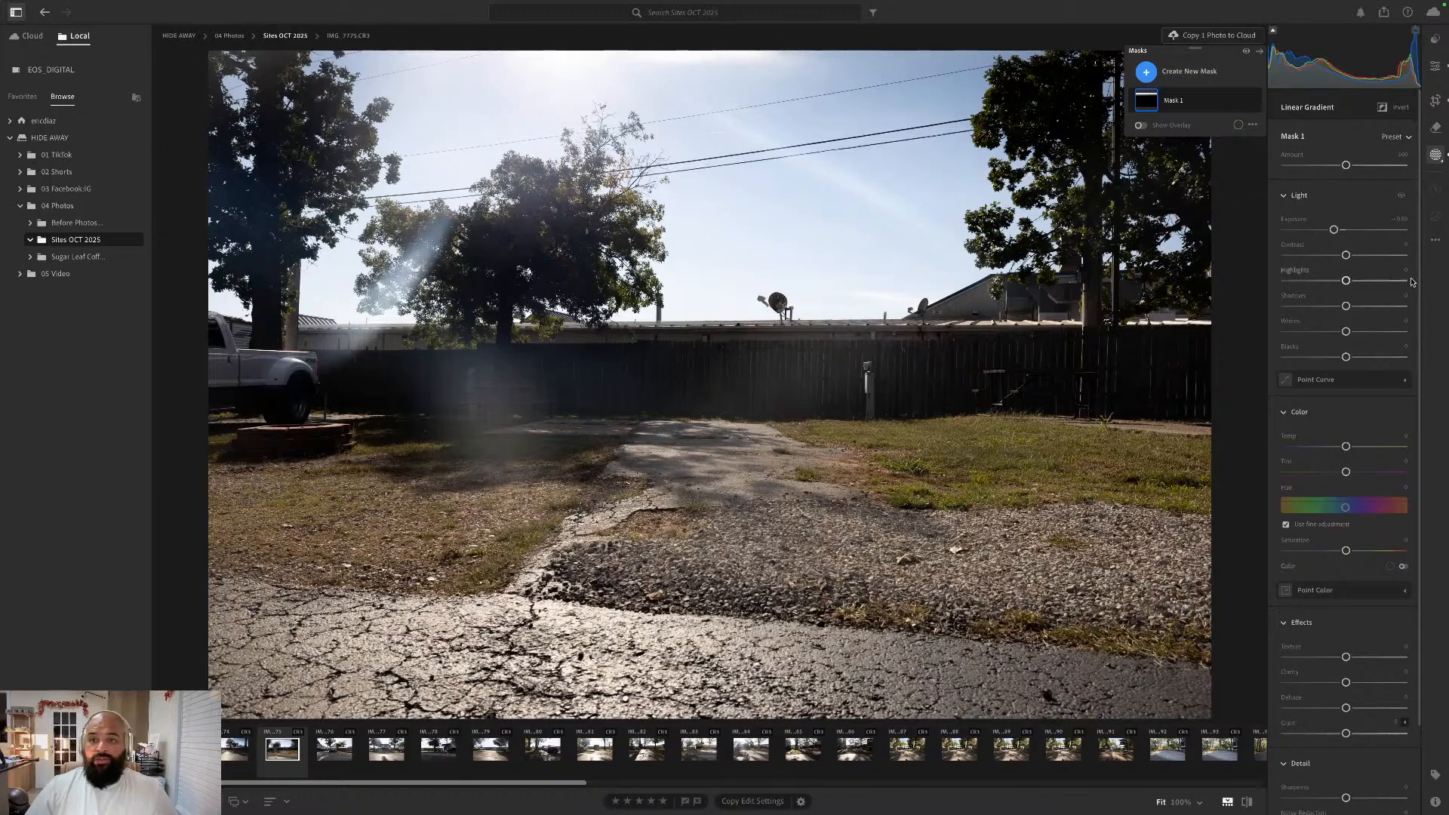
click(1435, 65)
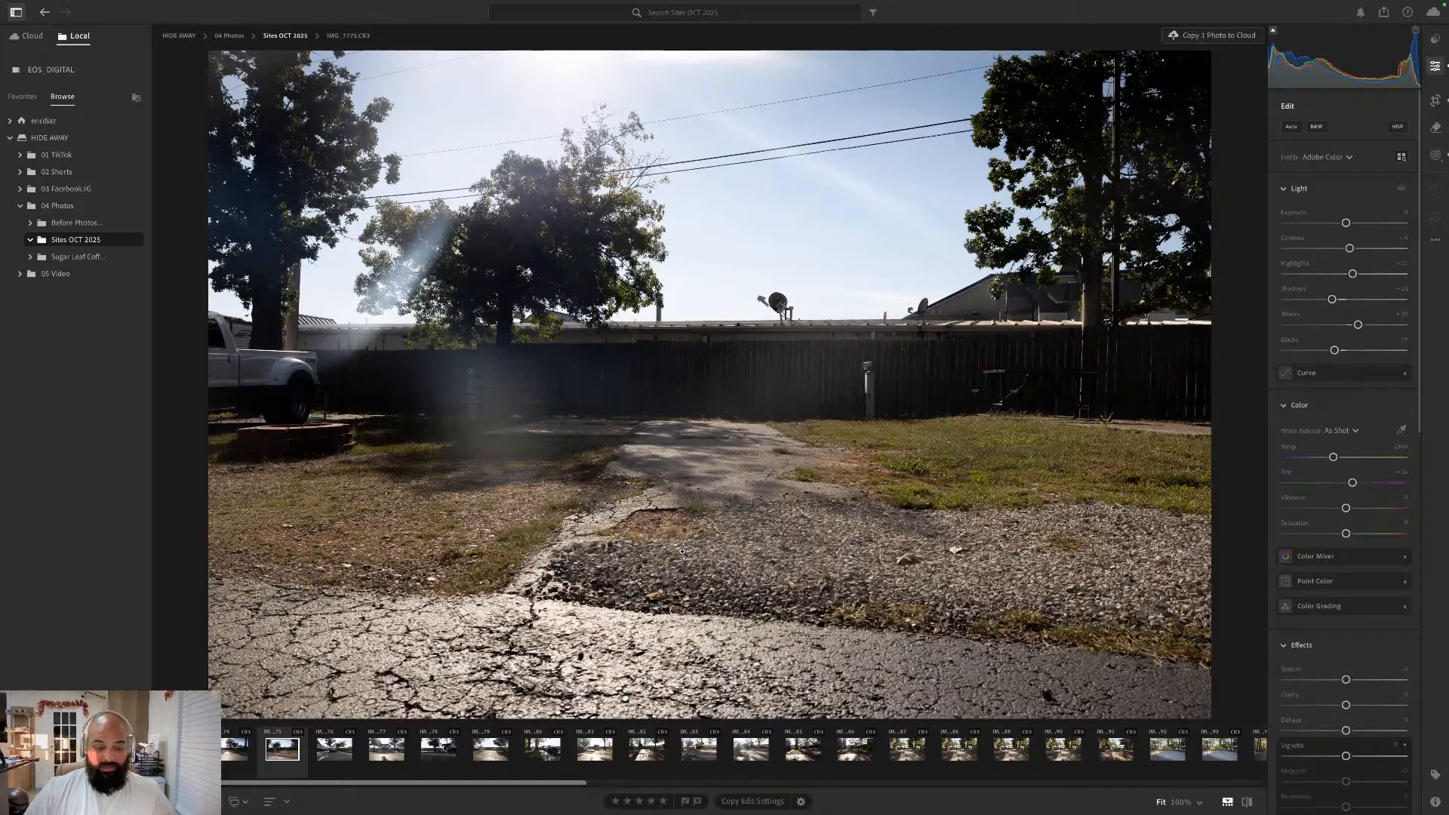
- Go to the next photo, IMG_7776.CR3, and straighten it automatically with the Crop tool, keeping the Original aspect ratio
key(Right)
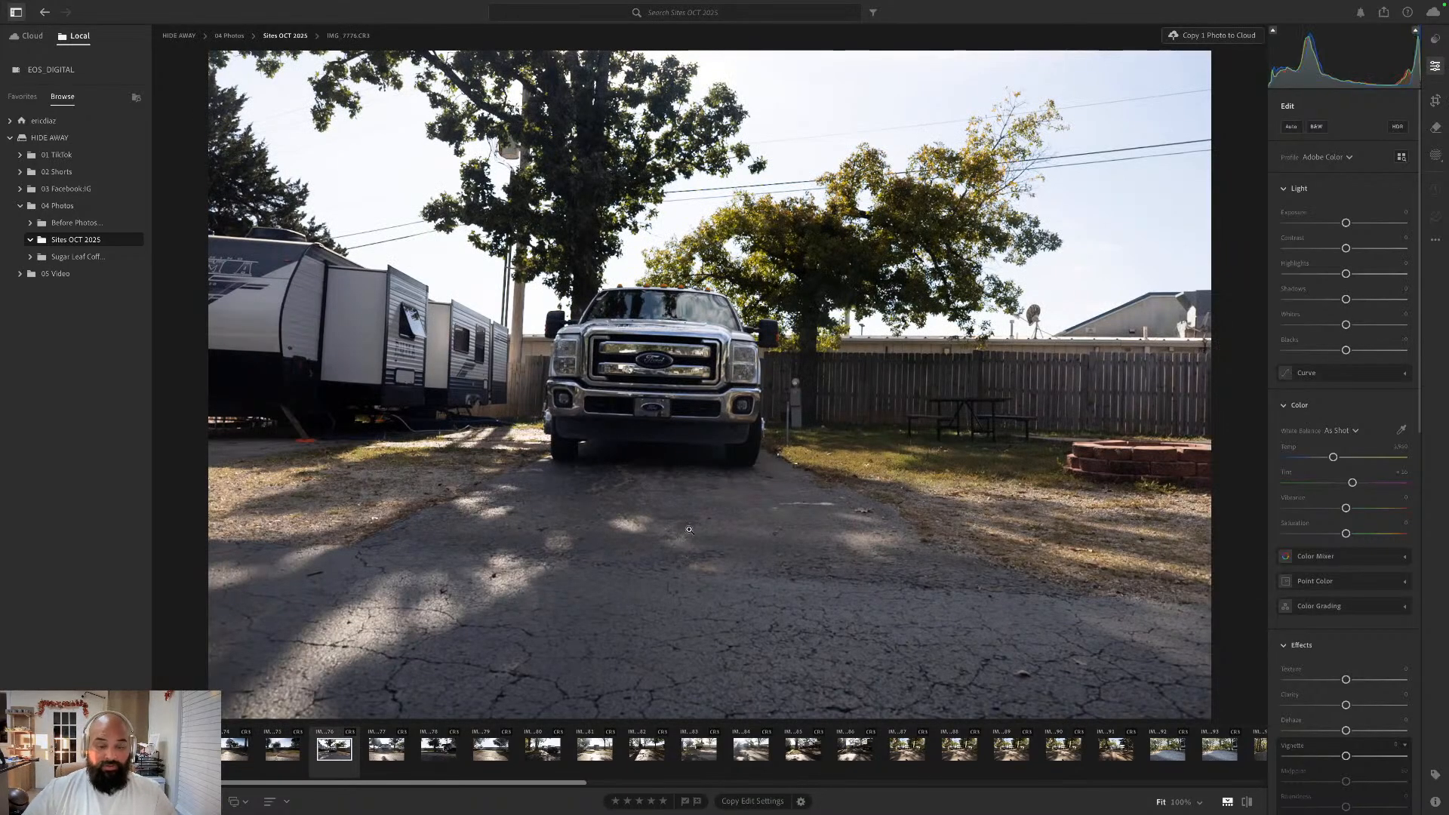
click(1436, 101)
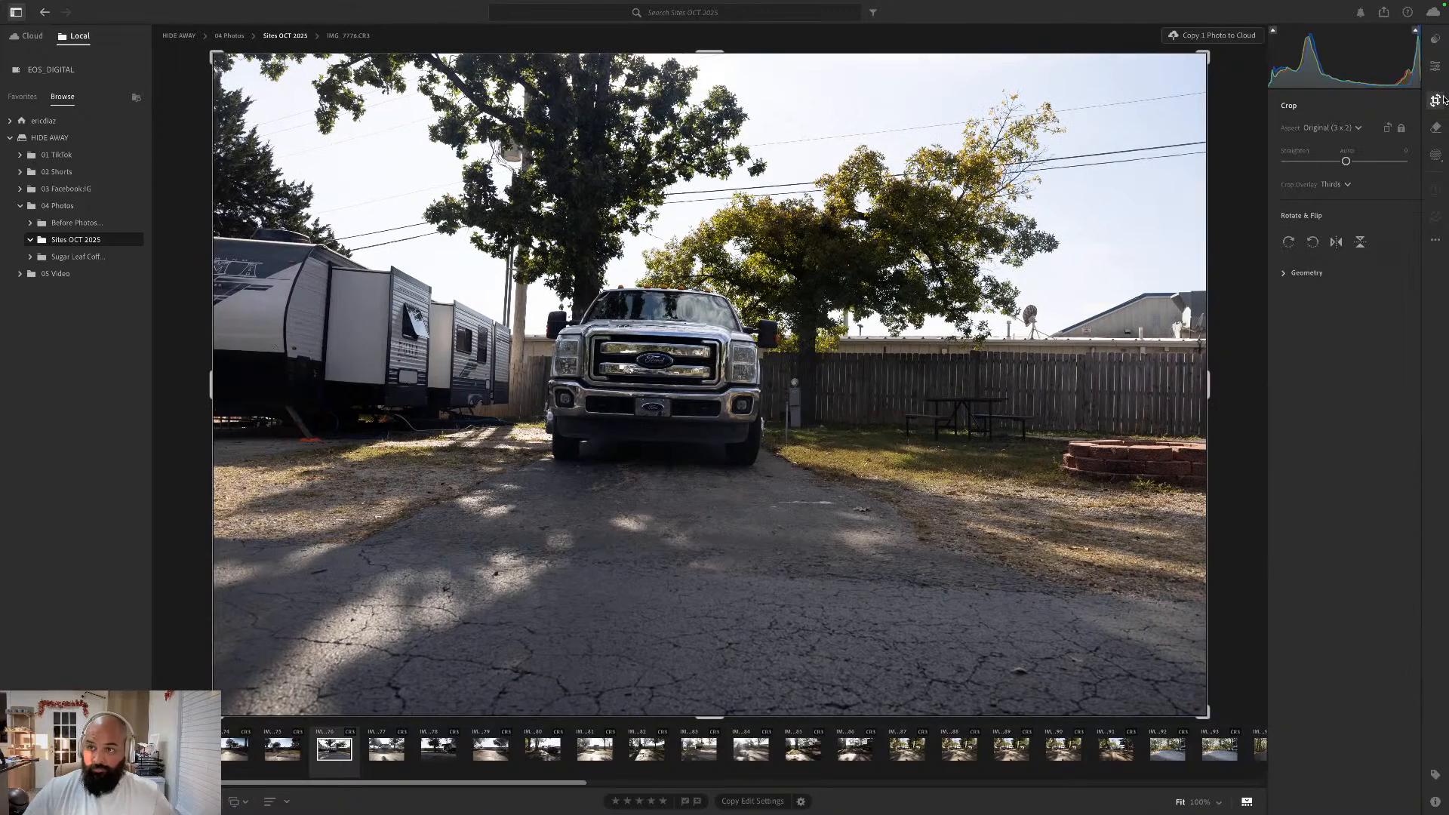
click(1347, 154)
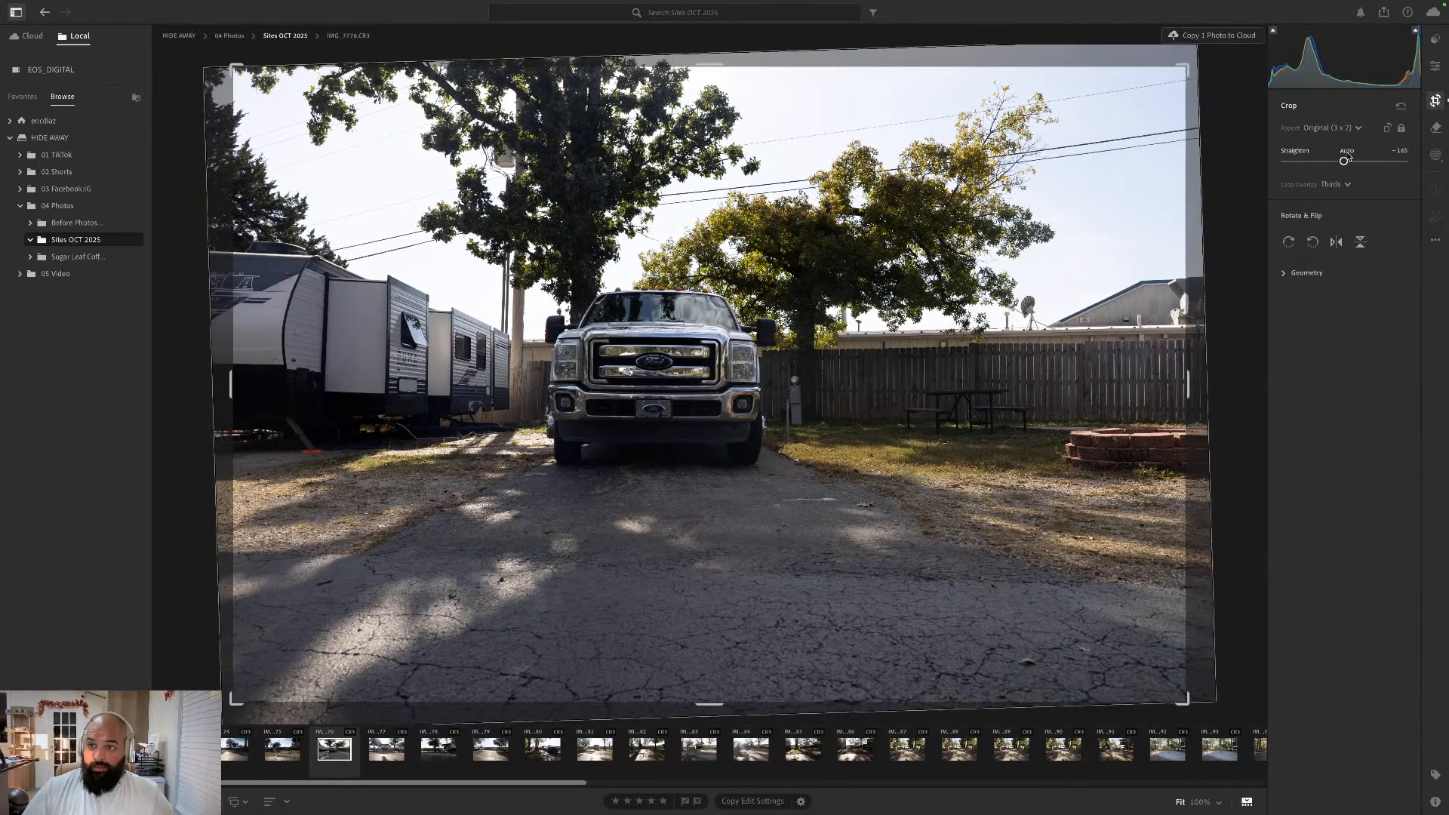
click(1438, 67)
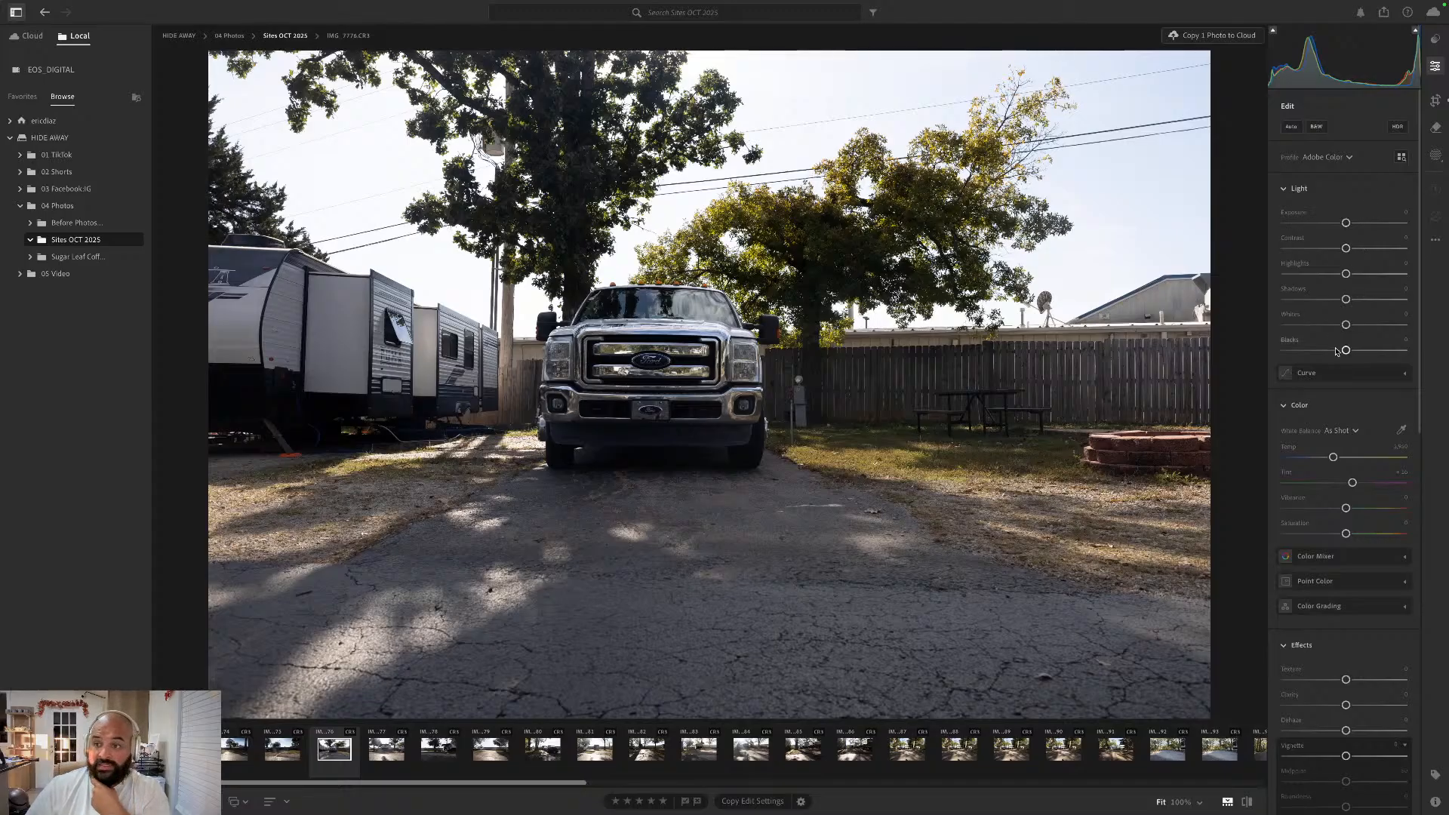
- Lower the truck photo's Blacks and Shadows slightly, raise Whites, Highlights and Contrast, and set Vibrance to about +35
drag(1345, 351, 1339, 351)
drag(1355, 325, 1351, 248)
drag(1345, 507, 1368, 511)
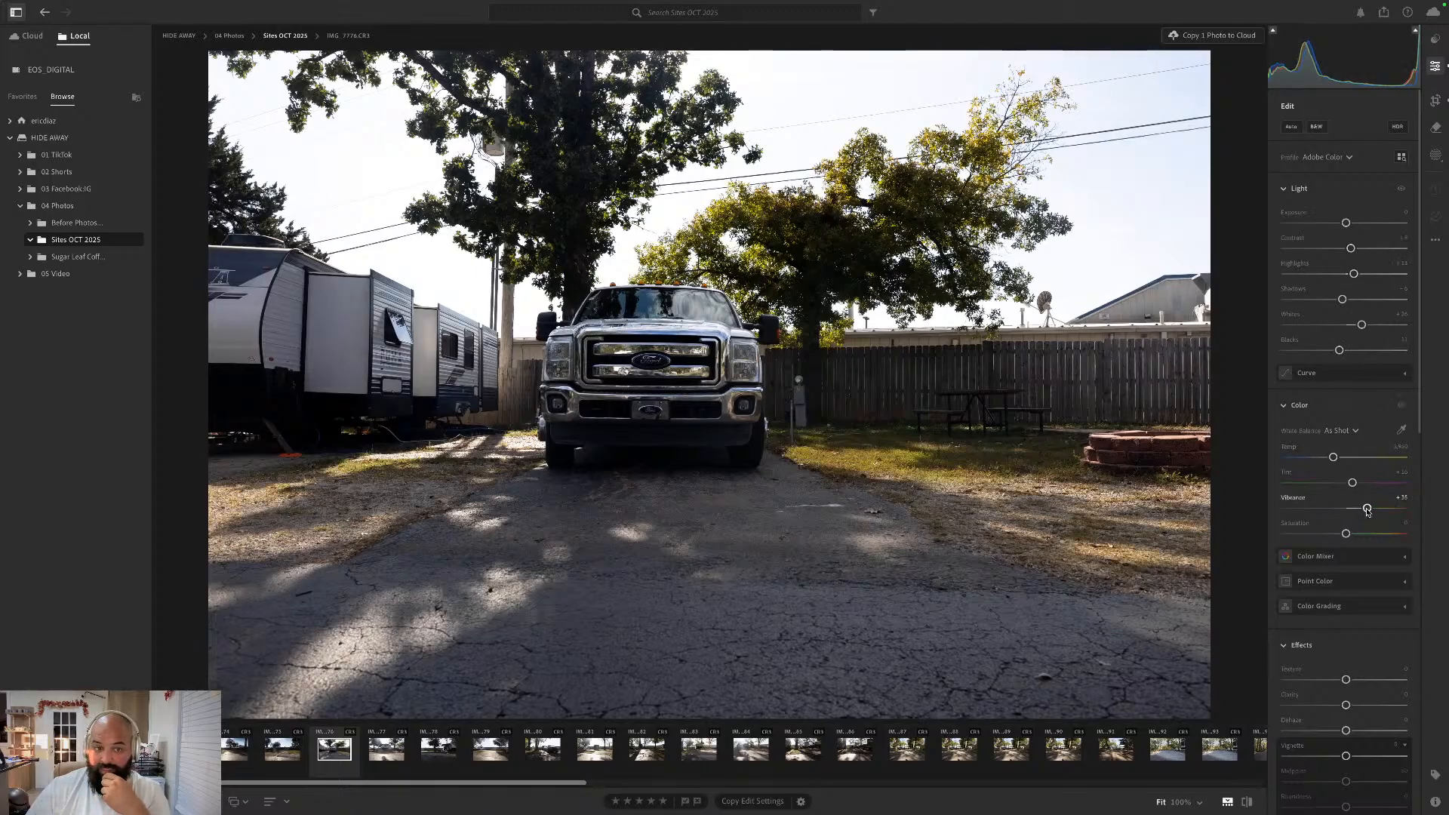
scroll(1323, 606, down, 5)
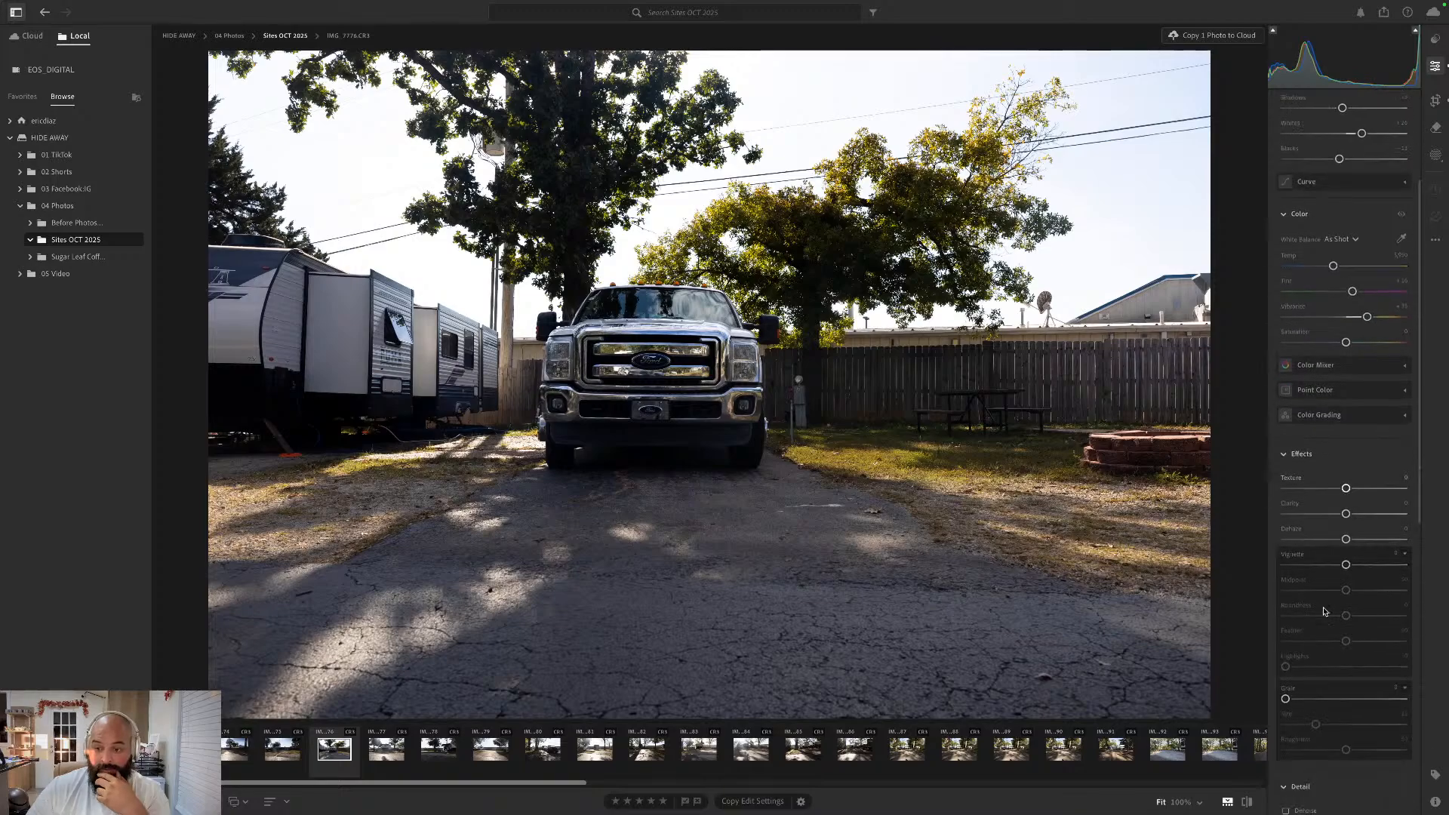
scroll(1323, 611, down, 10)
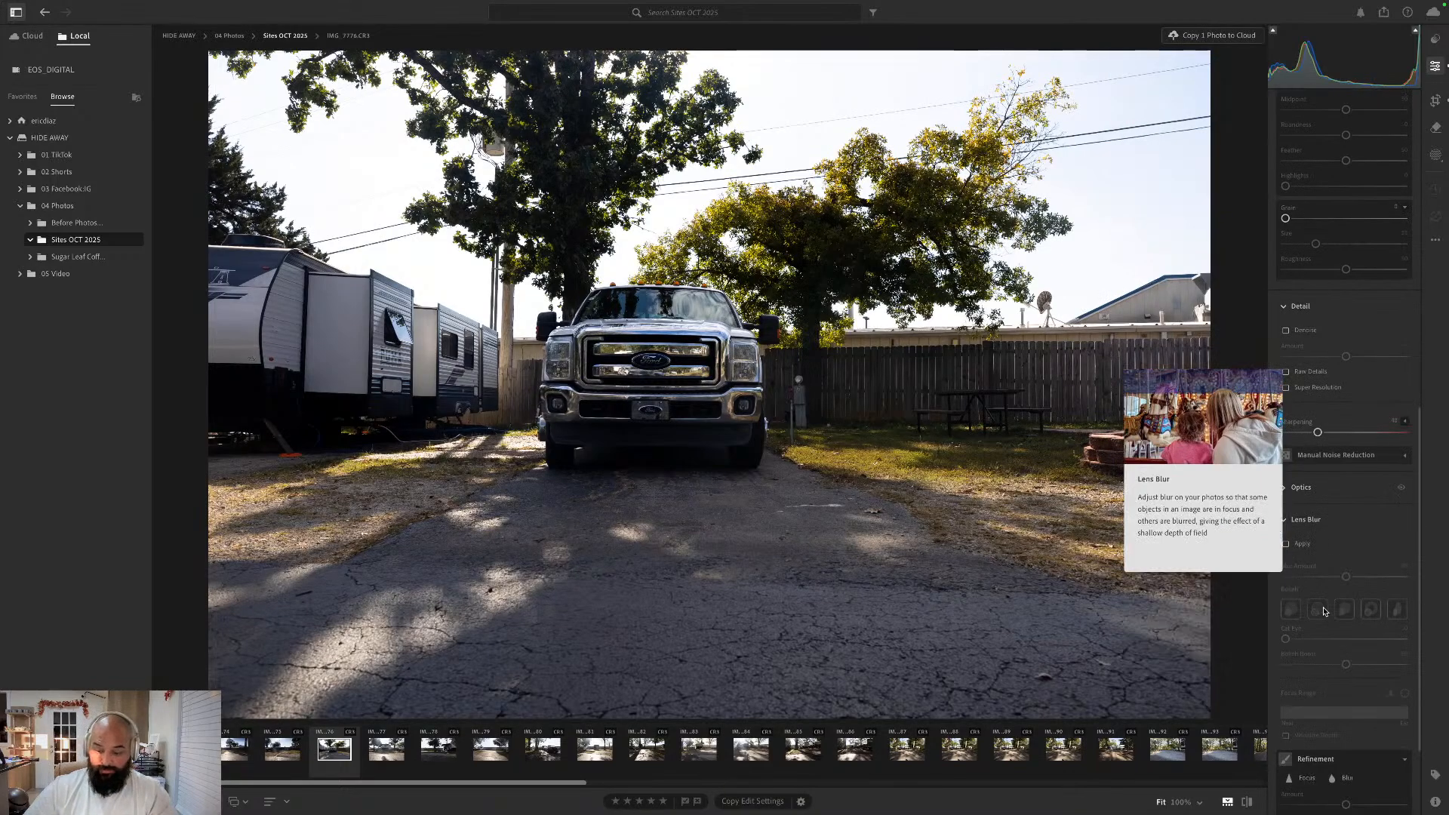
- Go to the next photo, IMG_7777.CR3, and straighten its slight tilt with the Crop tool, keeping the Original aspect ratio
key(Right)
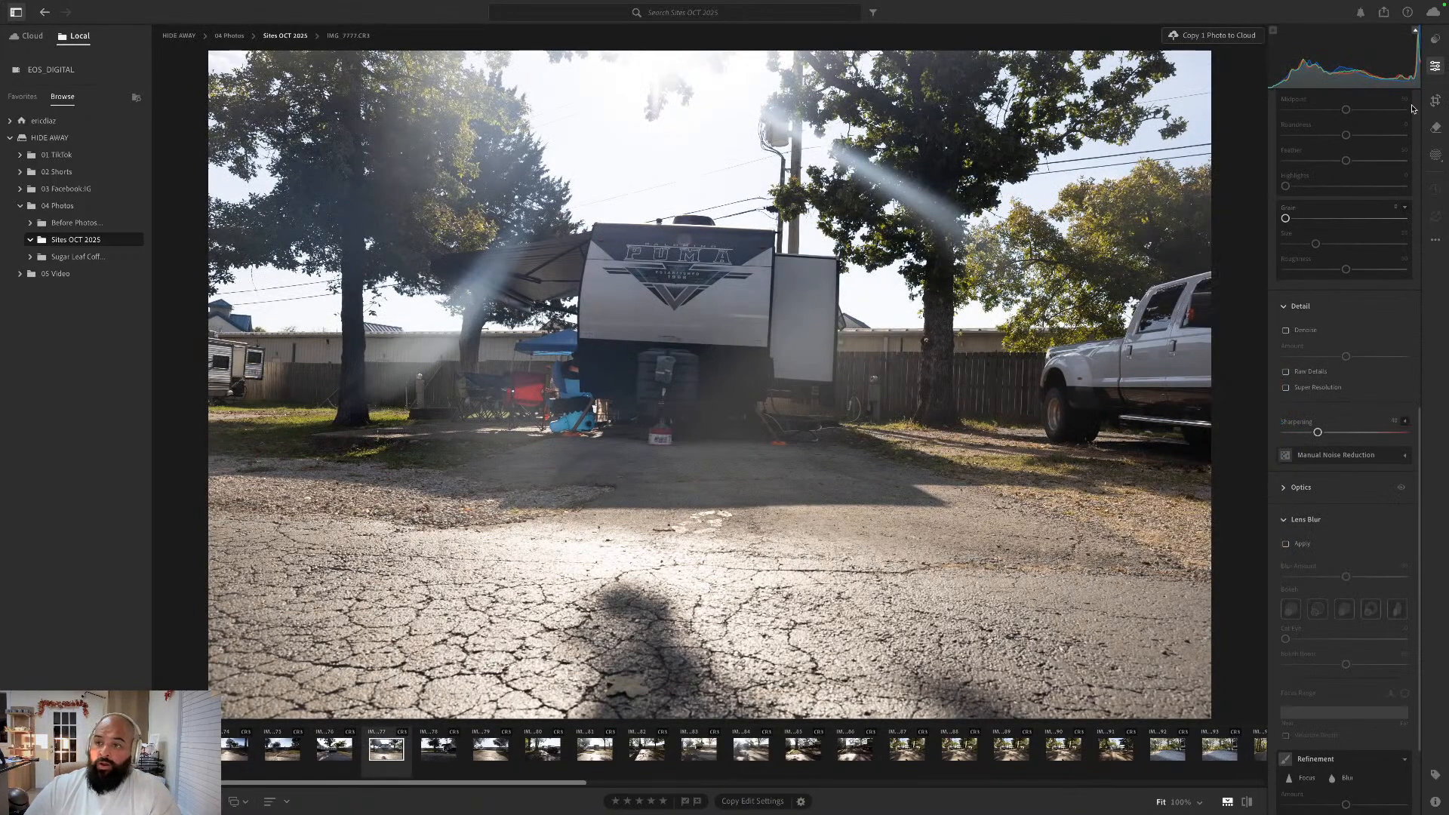
click(1434, 101)
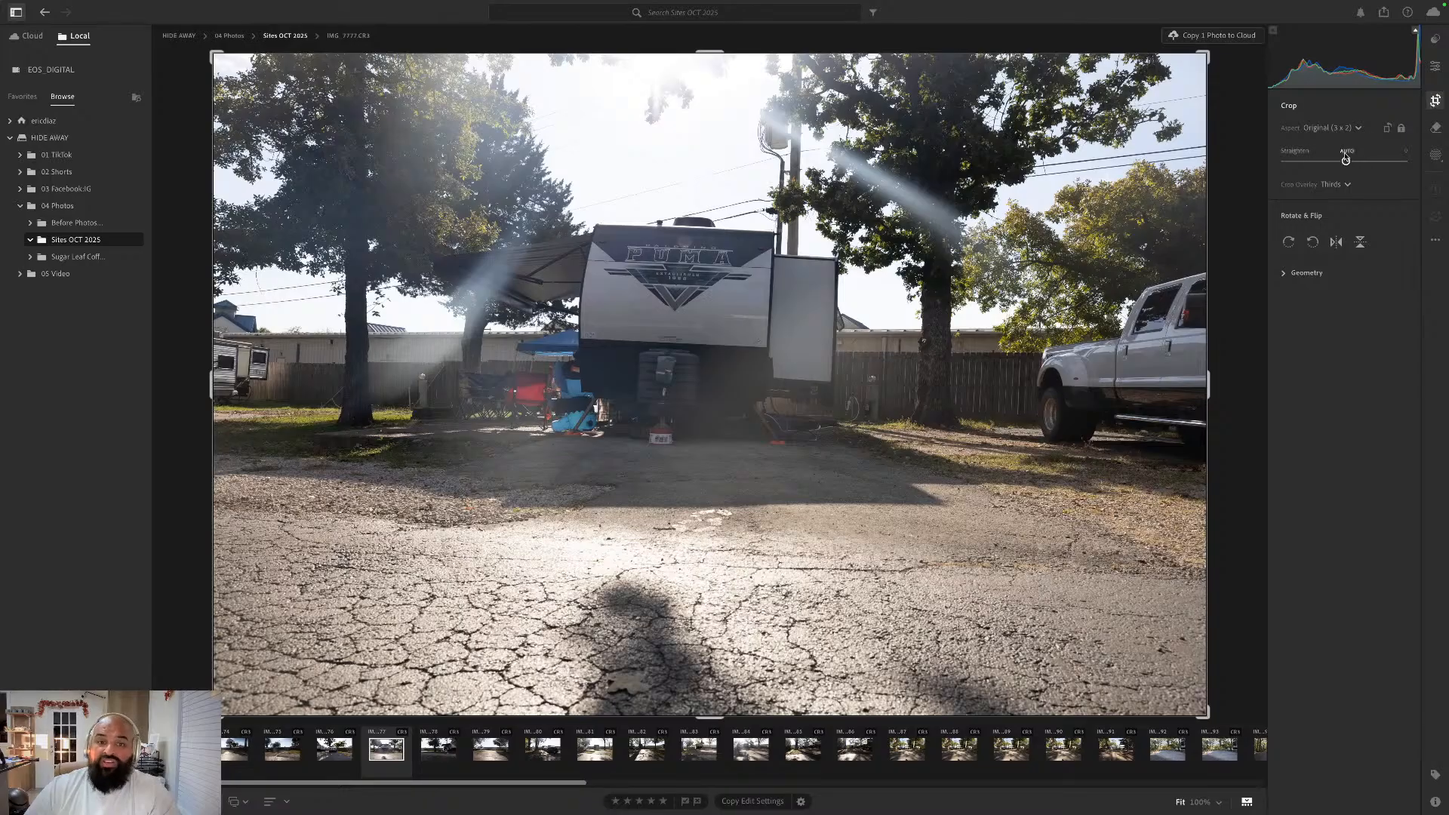
drag(1346, 158, 1344, 159)
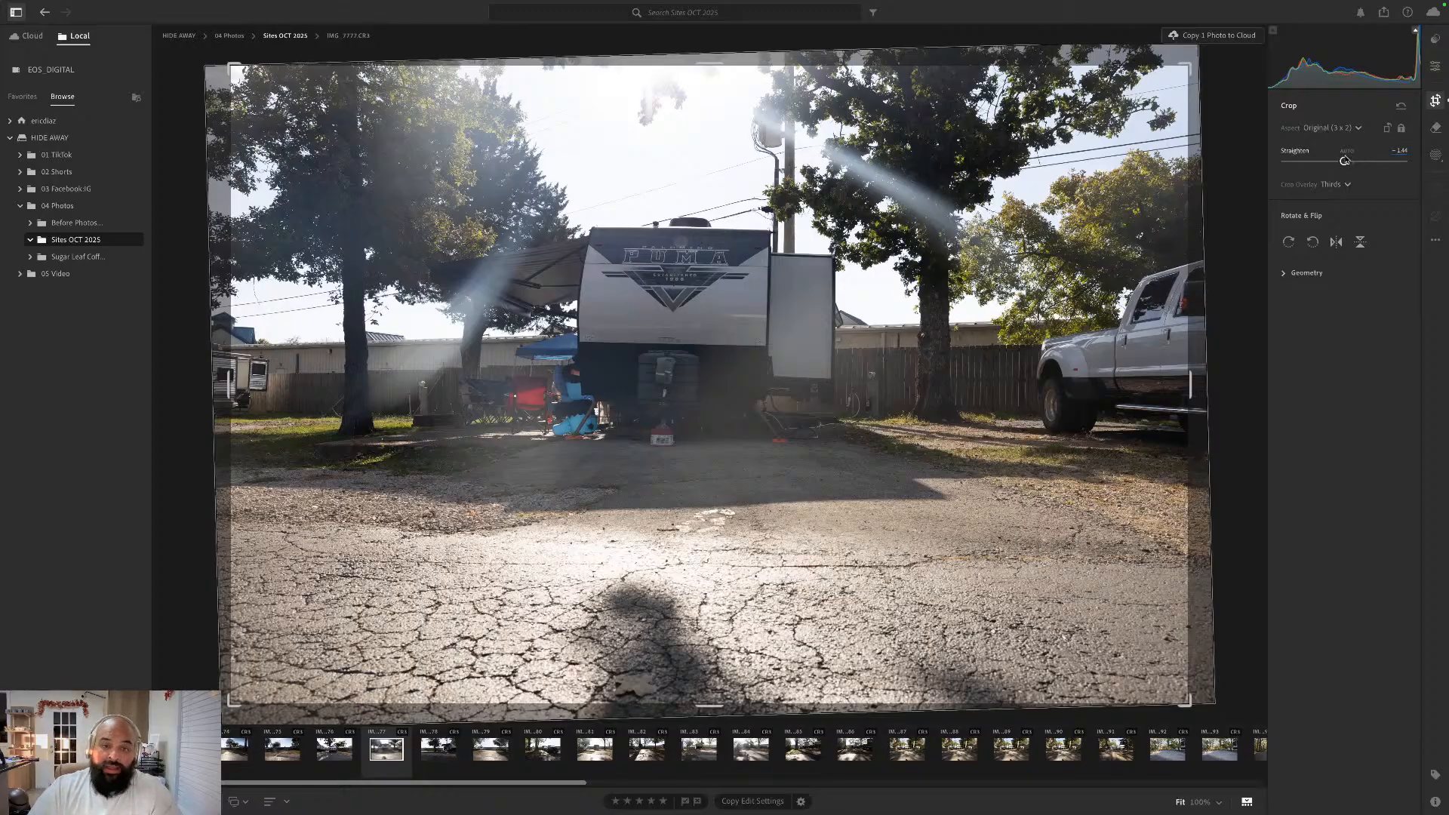
click(1435, 68)
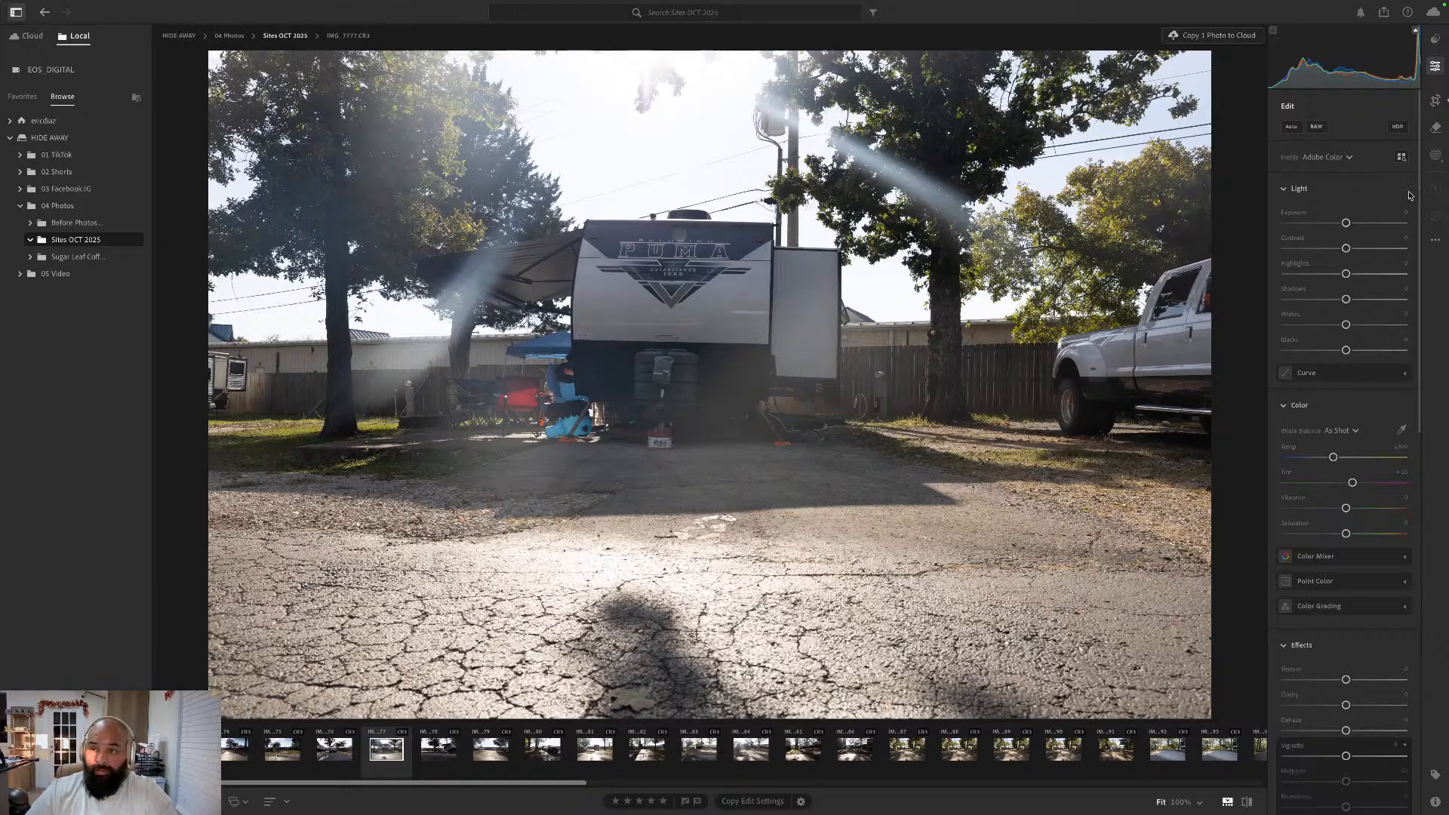
- Add a short linear gradient mask at the top of the sky above the Puma trailer and lower its Exposure moderately
click(1436, 155)
click(1322, 258)
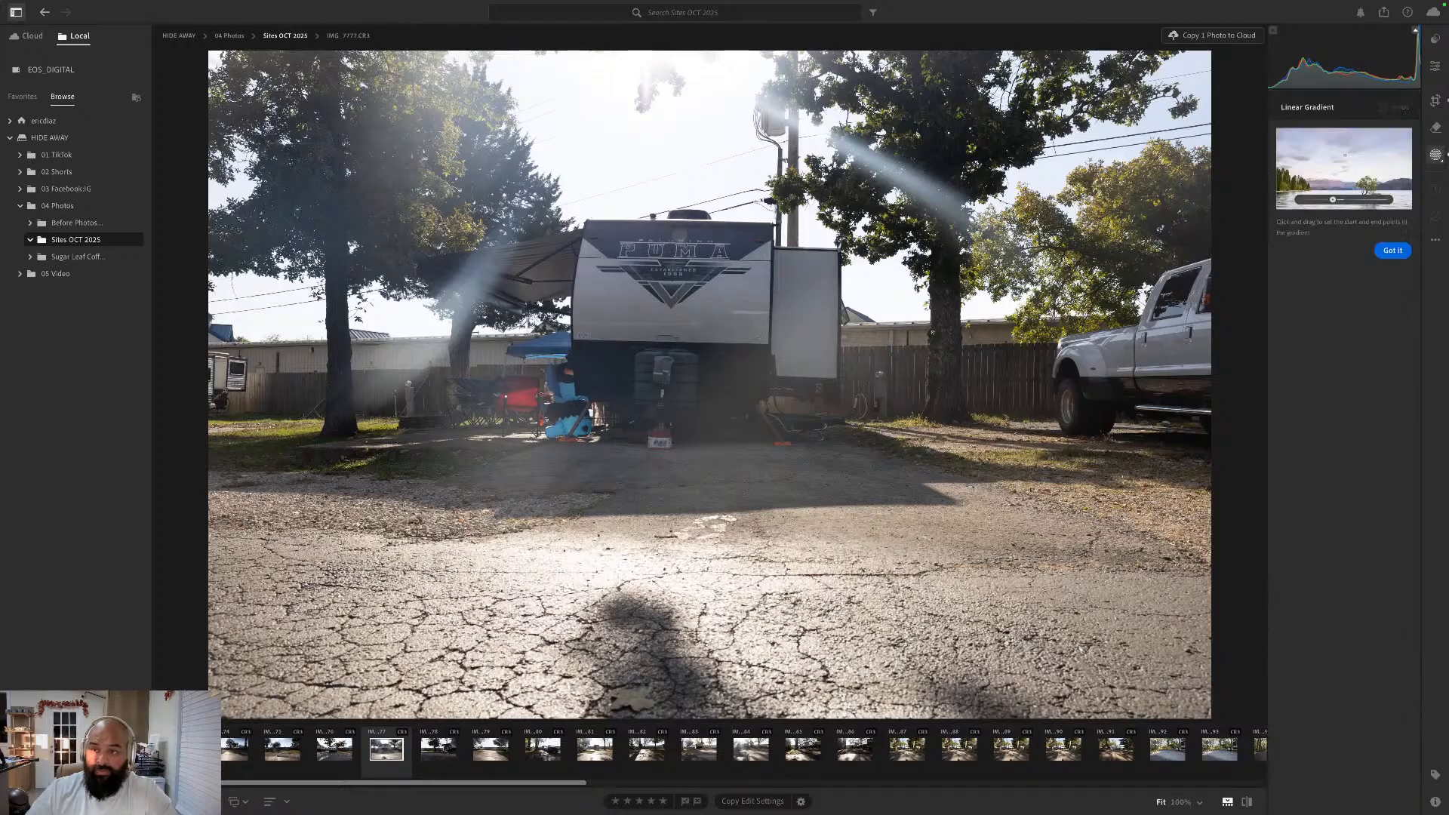
drag(653, 47, 655, 123)
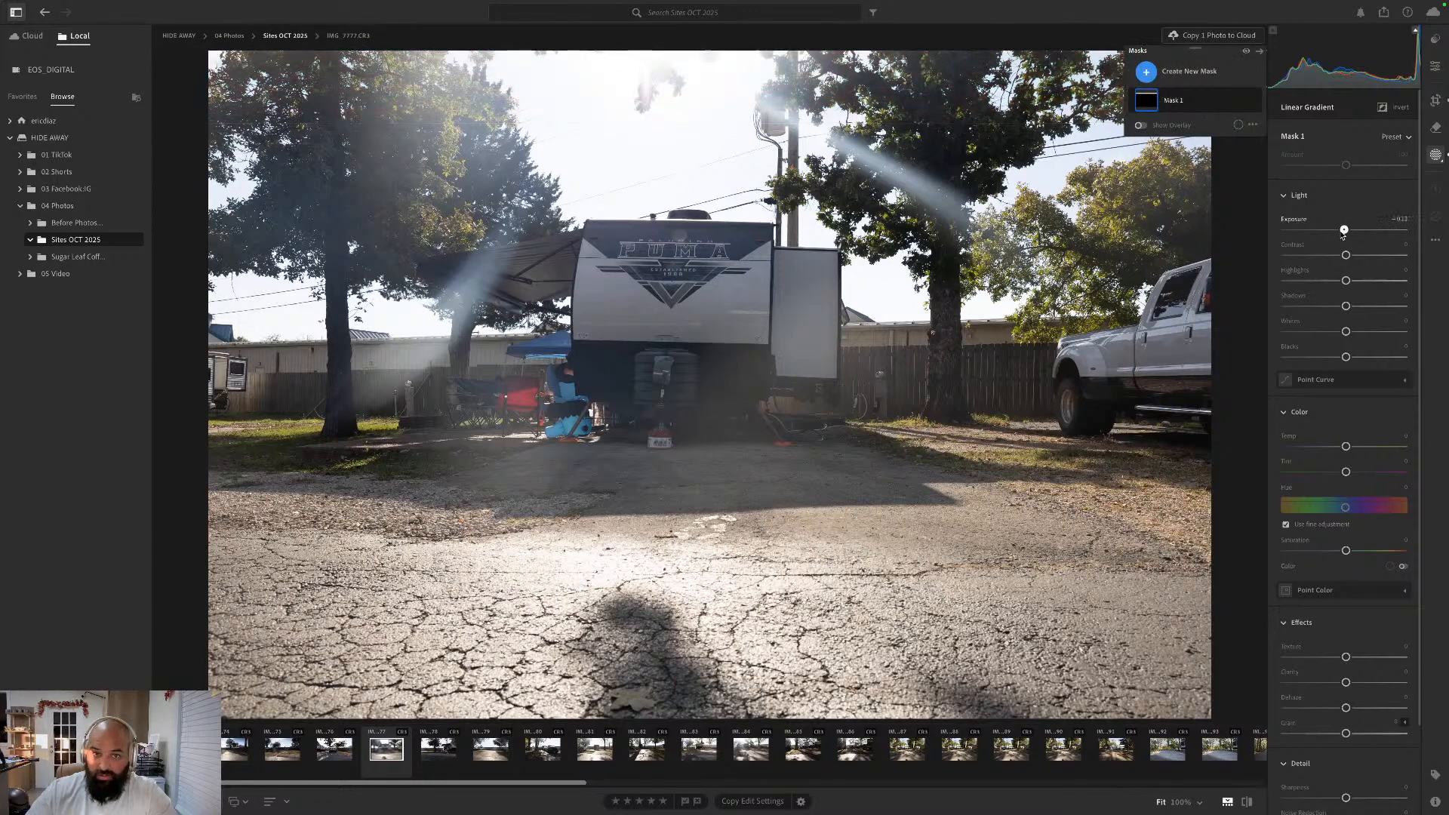
drag(1346, 230, 1326, 234)
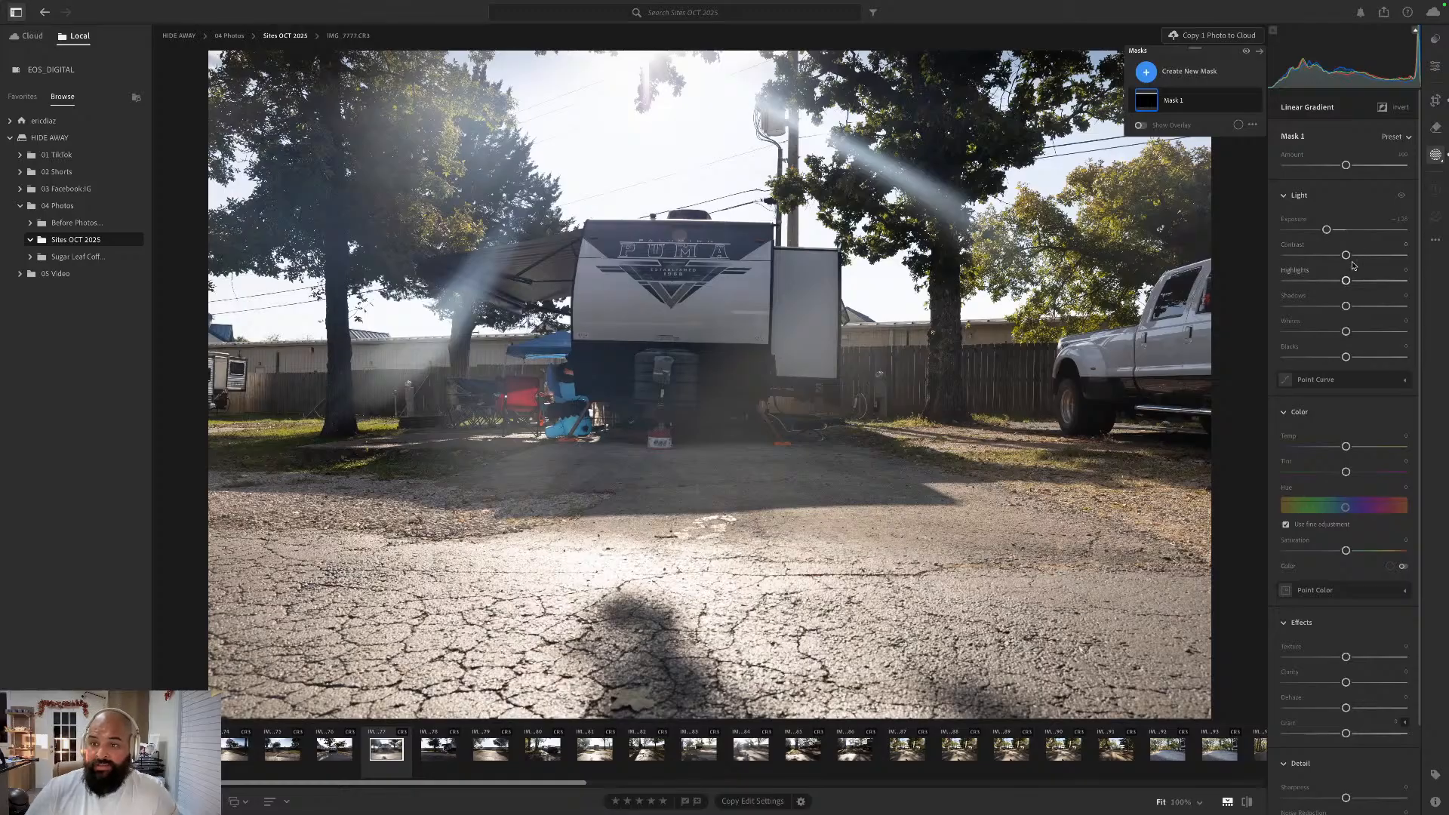
- Lower the whole photo's Blacks and Shadows, raise Whites and Highlights, add a touch of Contrast, and set Vibrance to about +20
click(1441, 100)
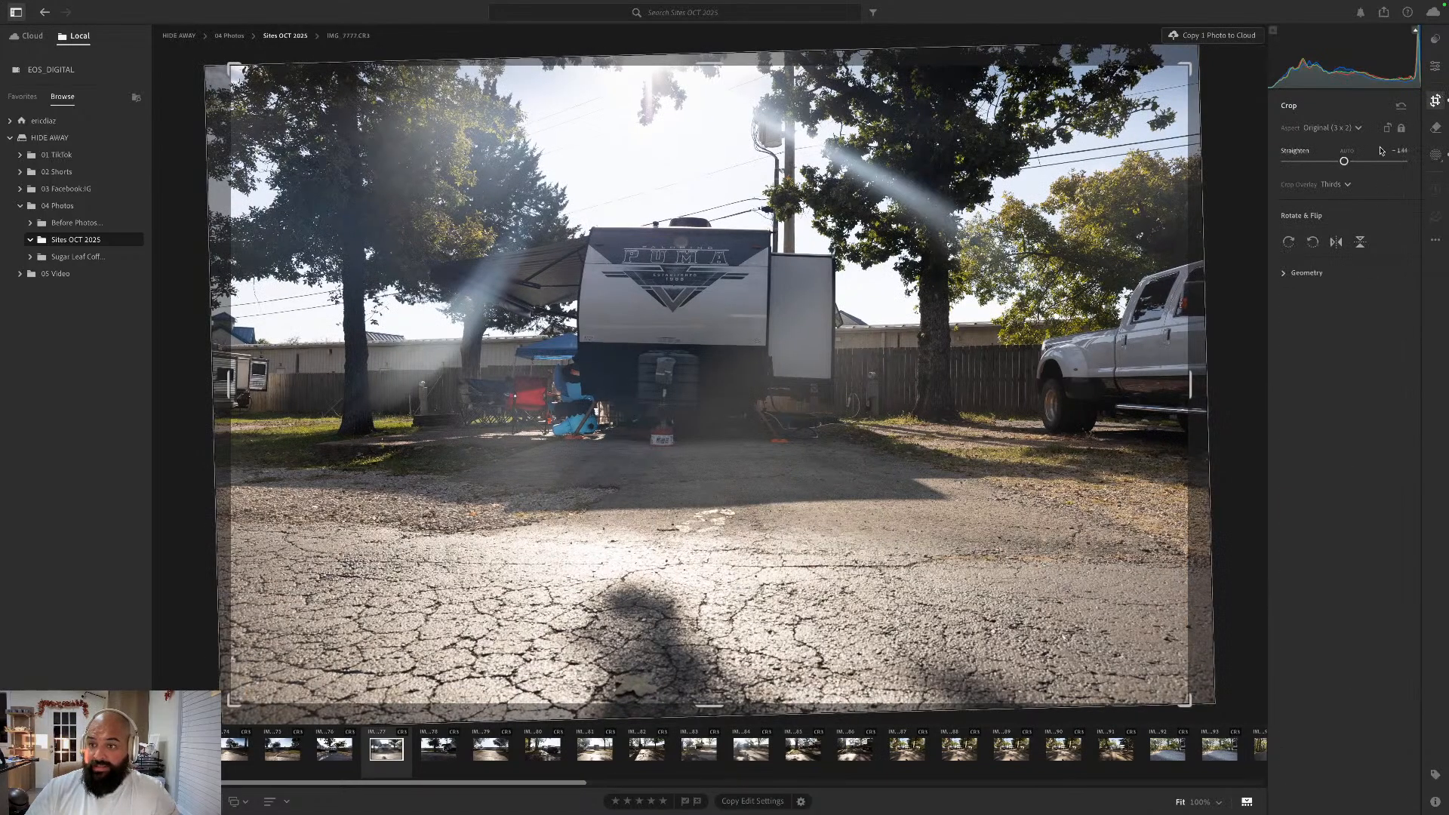
click(1436, 66)
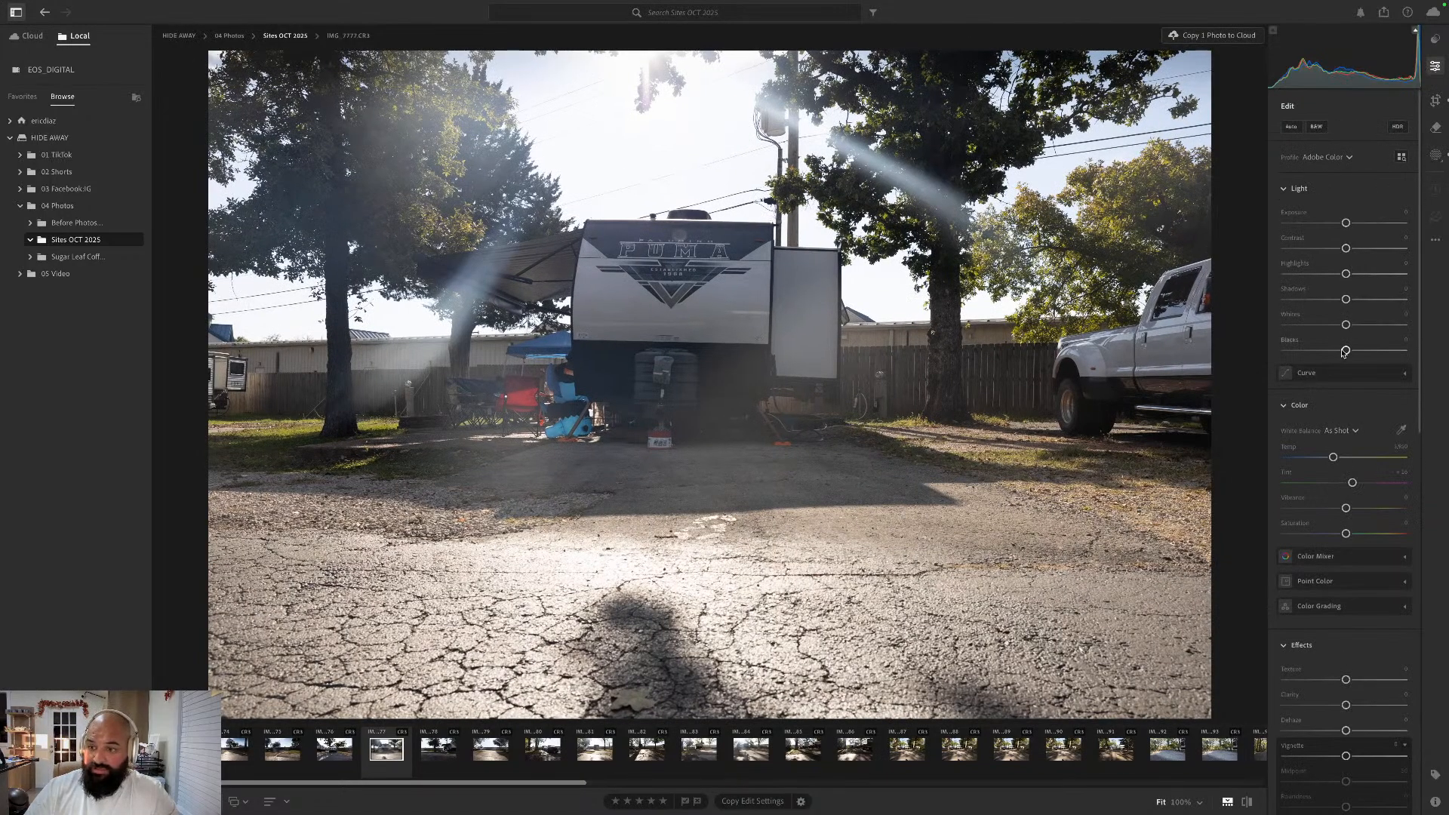
drag(1345, 351, 1348, 252)
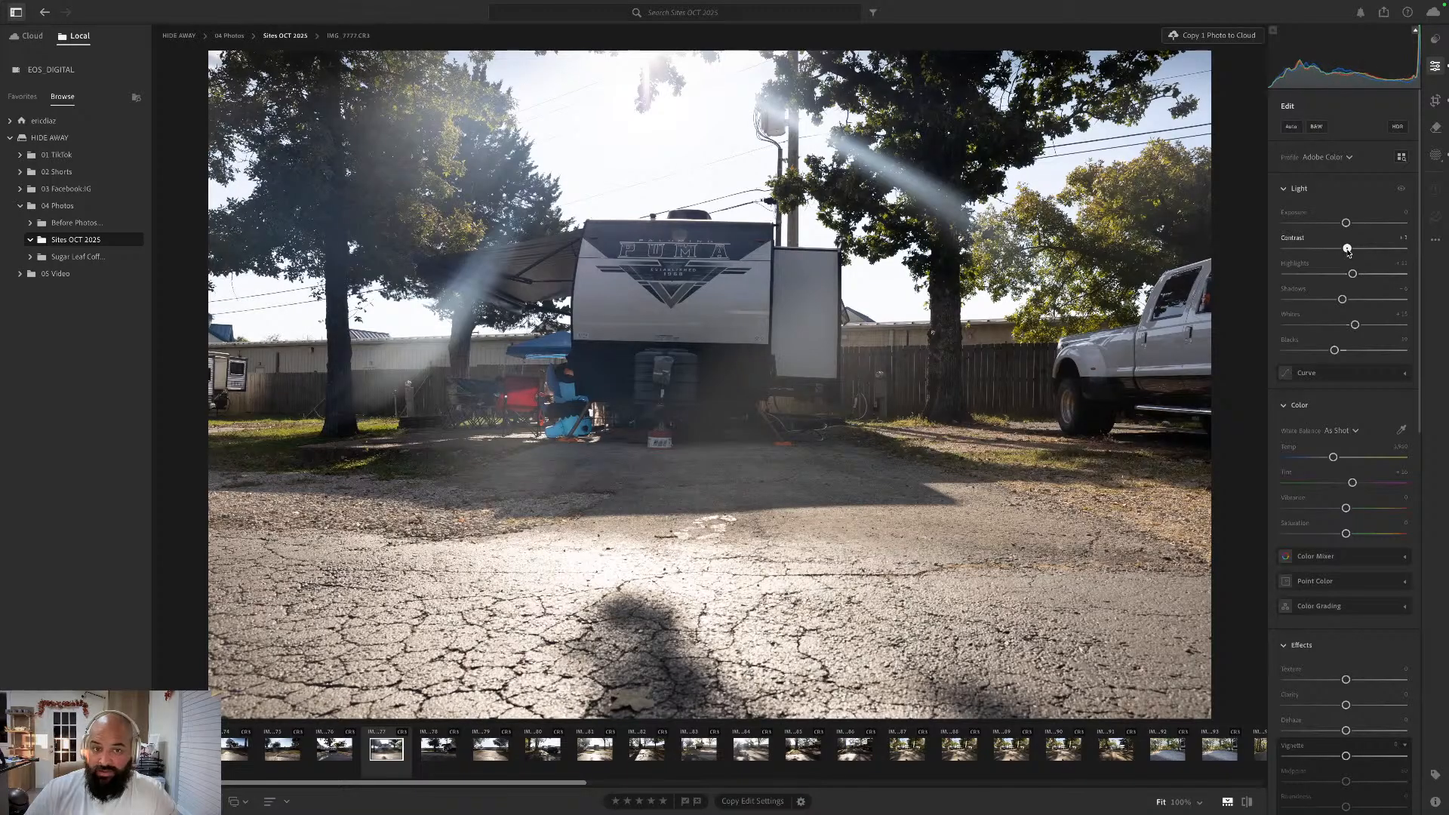
click(1368, 509)
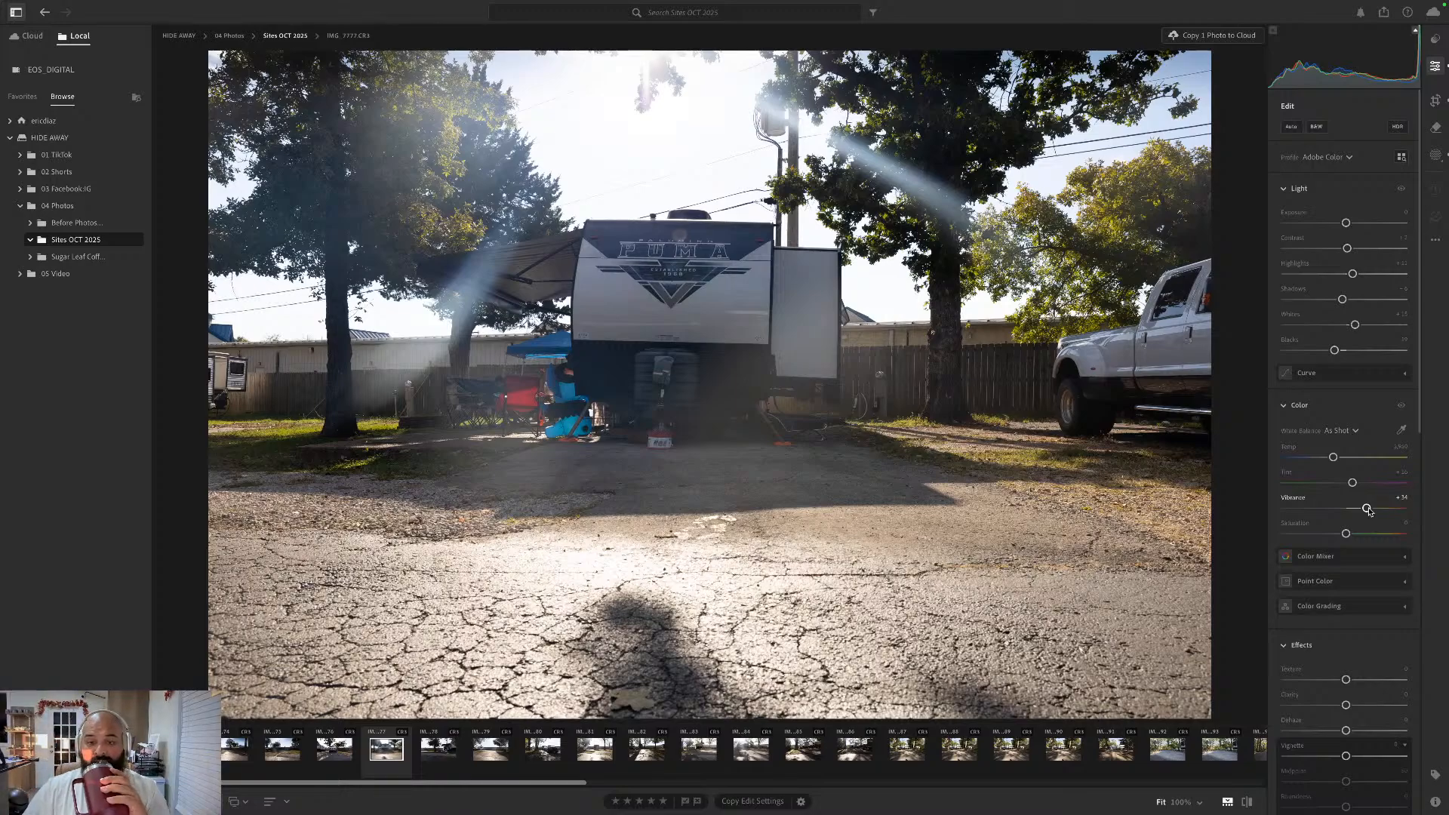
drag(1368, 509, 1359, 511)
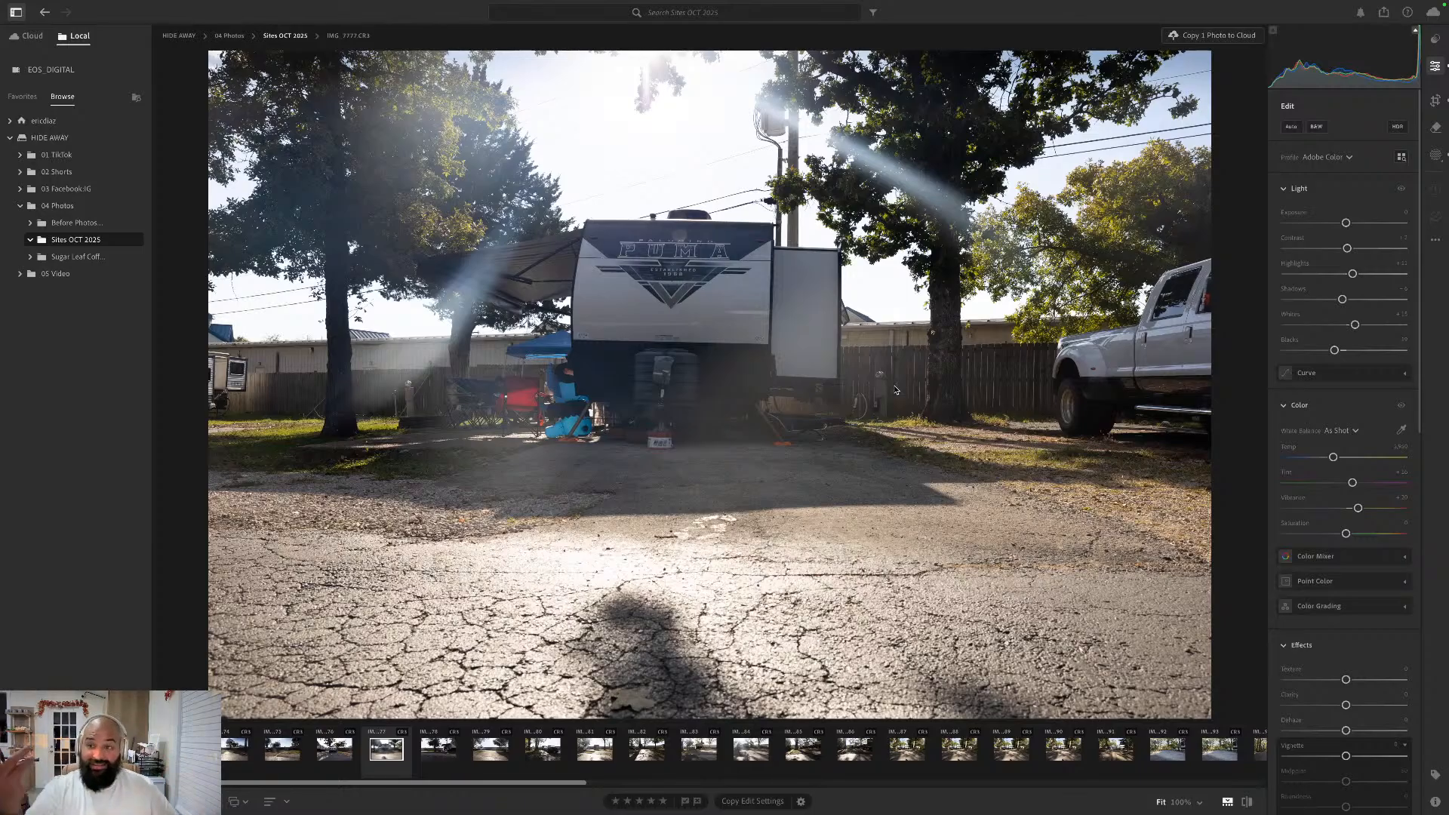
click(1438, 67)
click(1436, 101)
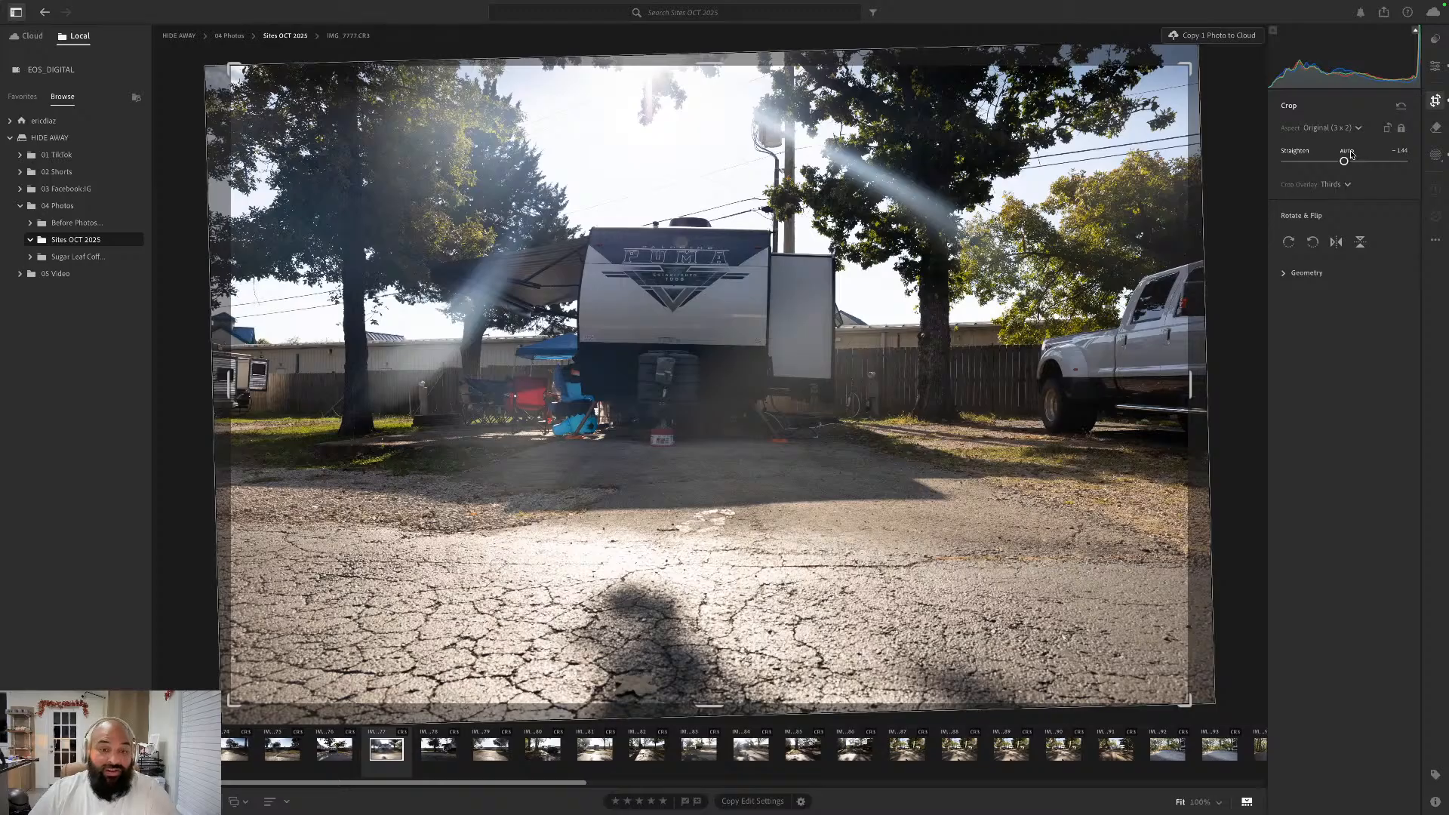
click(1434, 66)
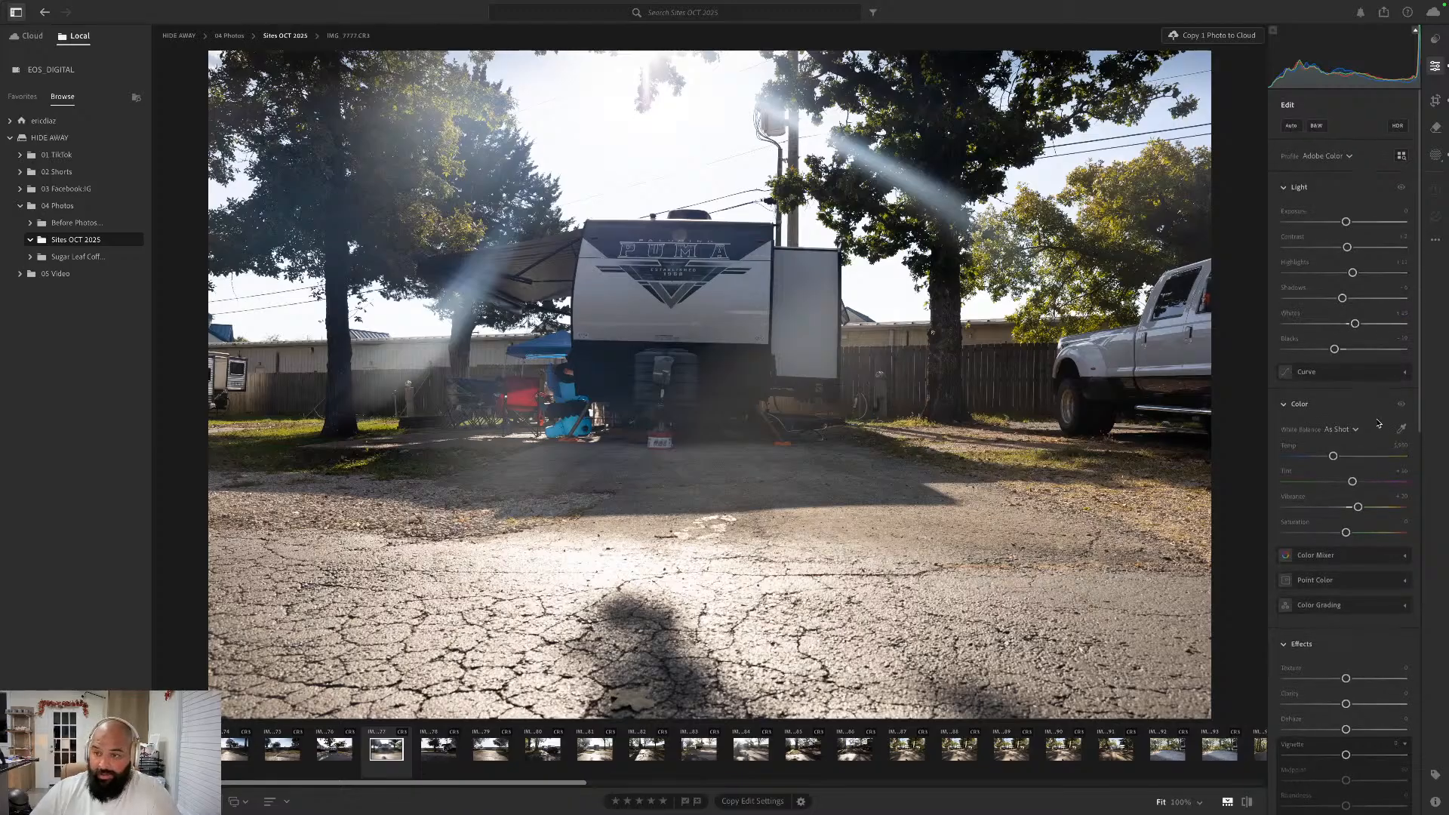
- Go to the next photo, IMG_7778.CR3, and straighten it automatically with the Crop tool, keeping the Original aspect ratio
key(Right)
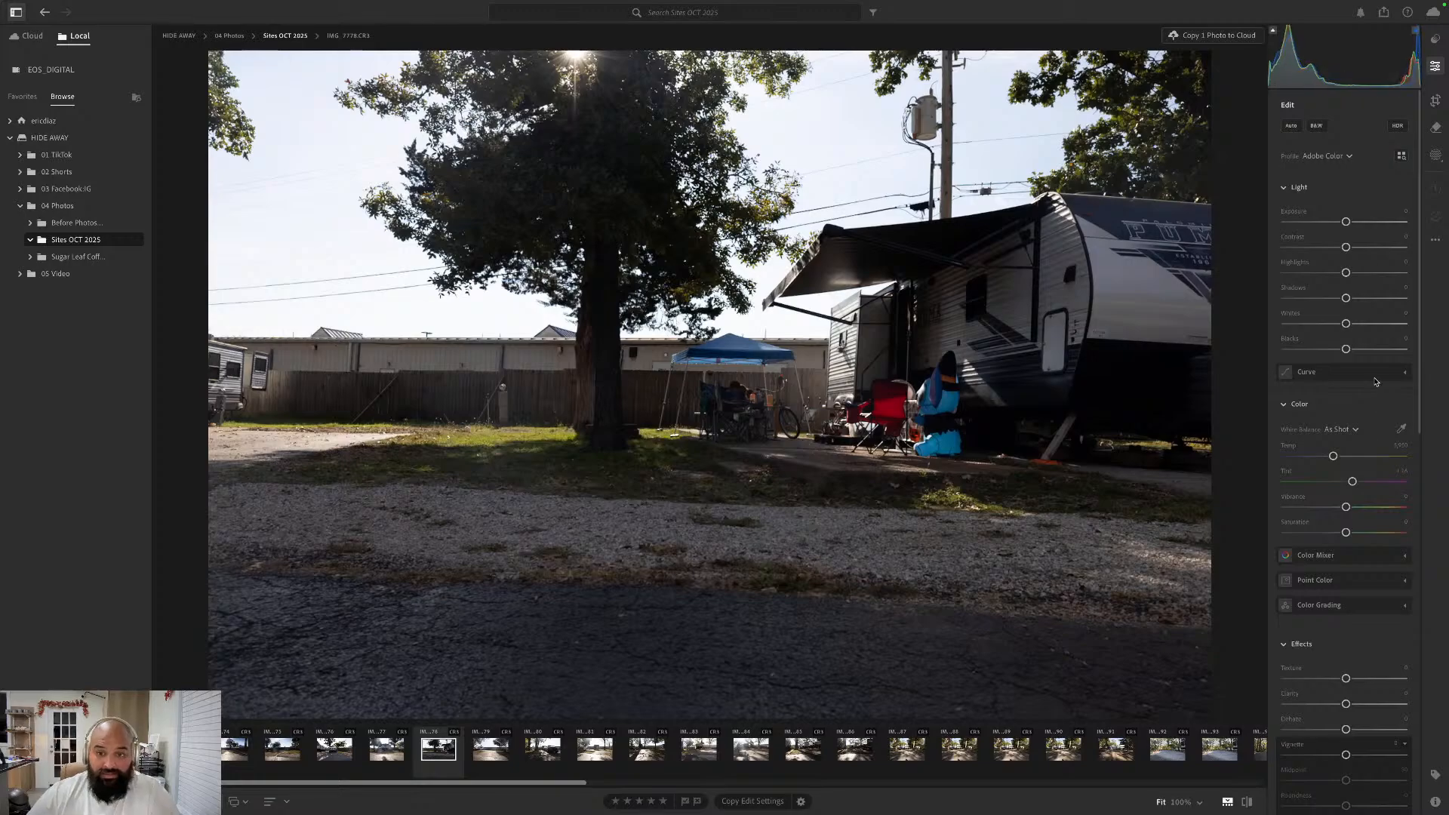
click(1436, 99)
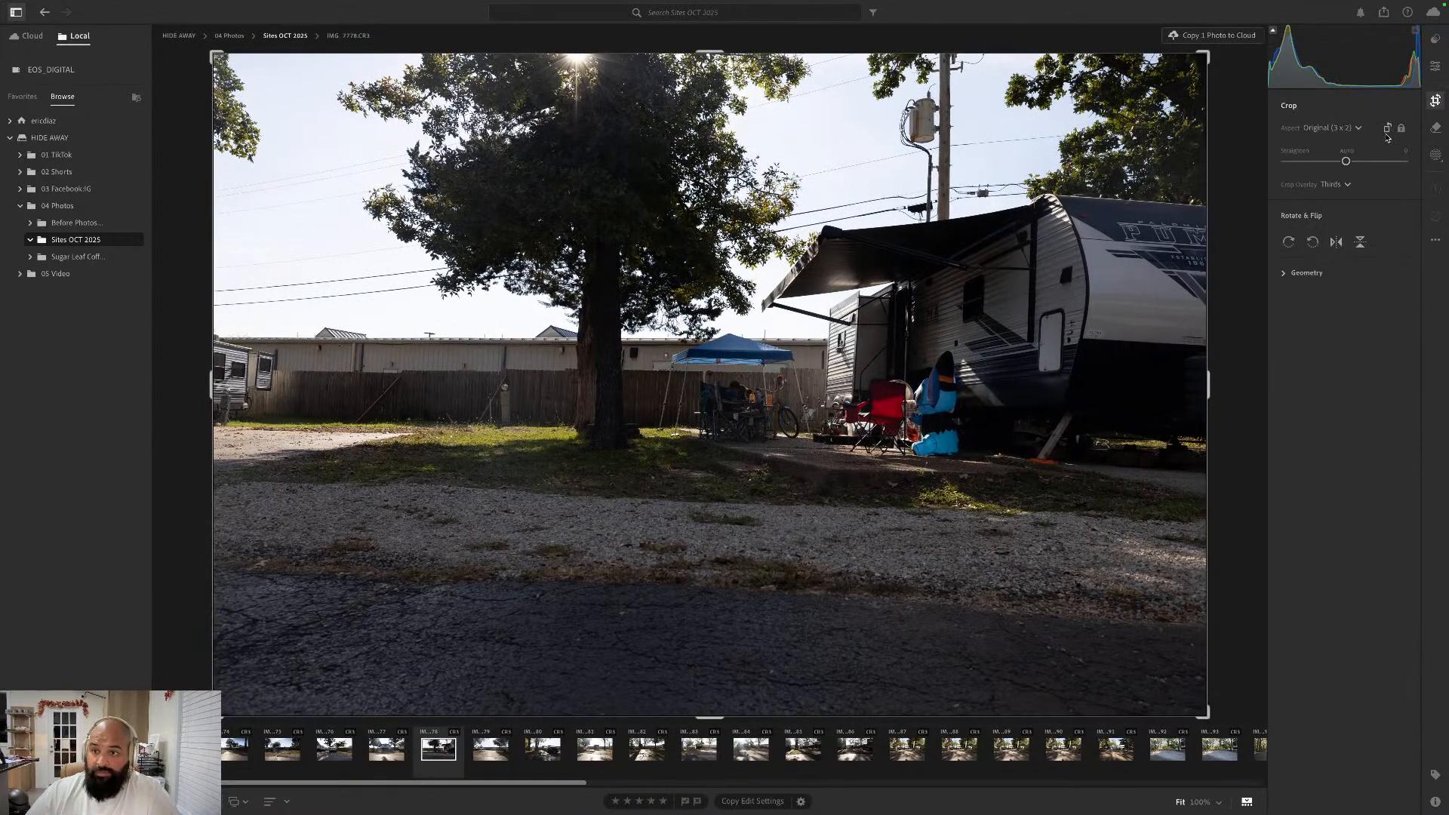
click(1350, 151)
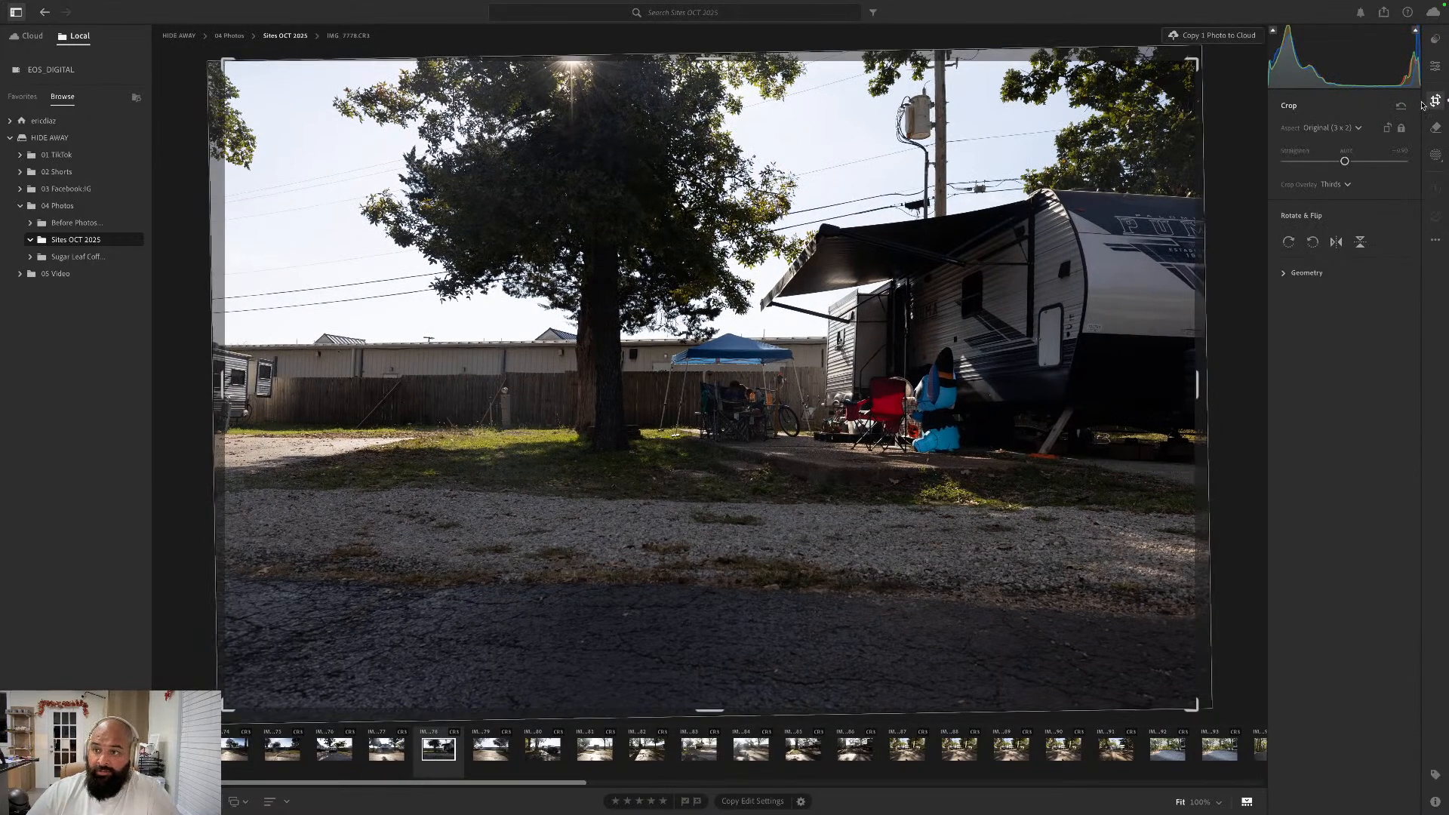
click(1435, 64)
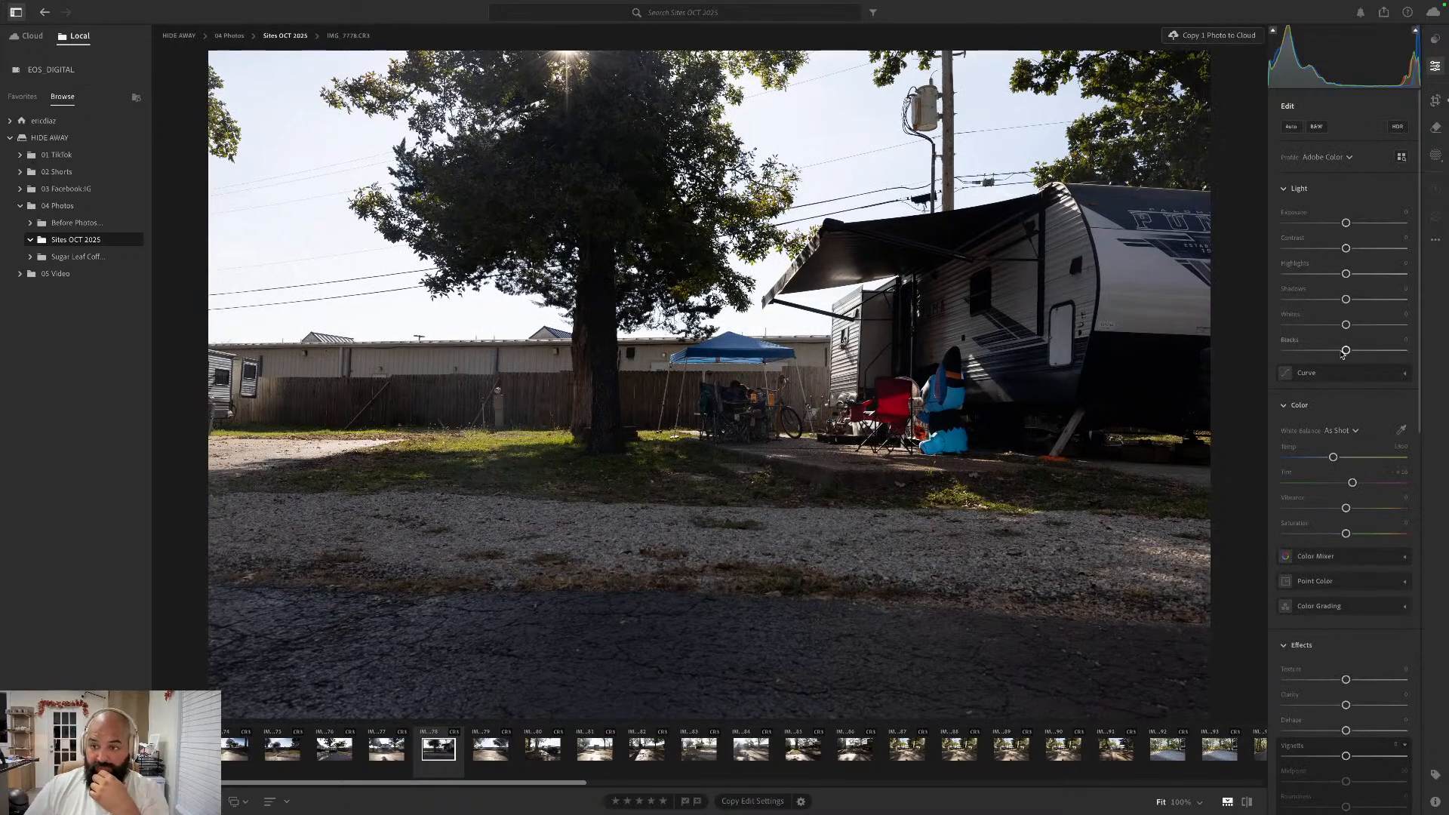
- Lower the photo's Blacks slightly, raise Whites and Highlights, set Shadows to about +20, and increase Contrast and Vibrance moderately
drag(1344, 353, 1363, 325)
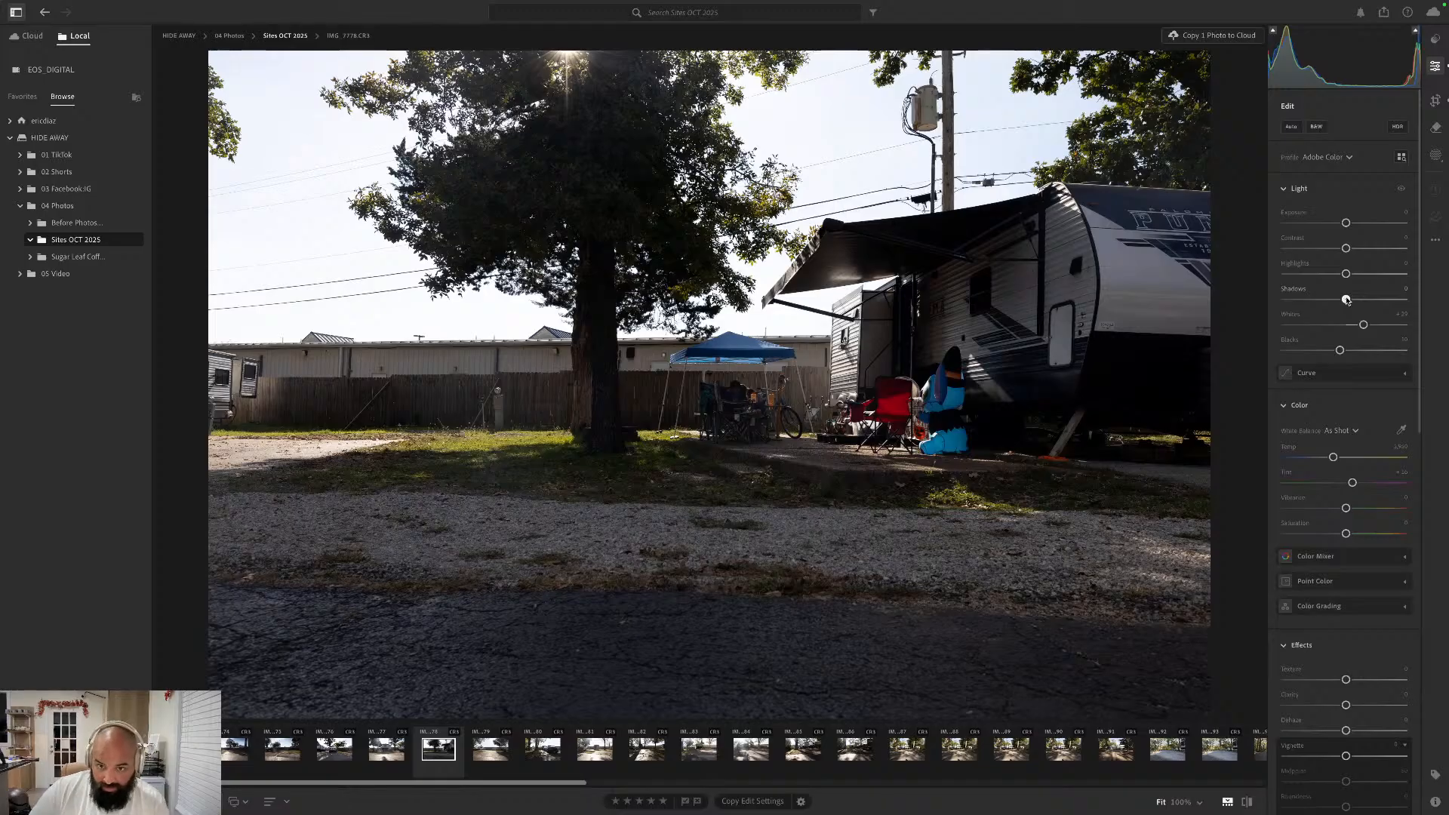
mouse_move(1347, 300)
mouse_down()
mouse_move(1362, 301)
mouse_move(1256, 302)
mouse_move(1363, 300)
mouse_move(1369, 274)
mouse_move(1340, 300)
mouse_move(1357, 299)
mouse_up()
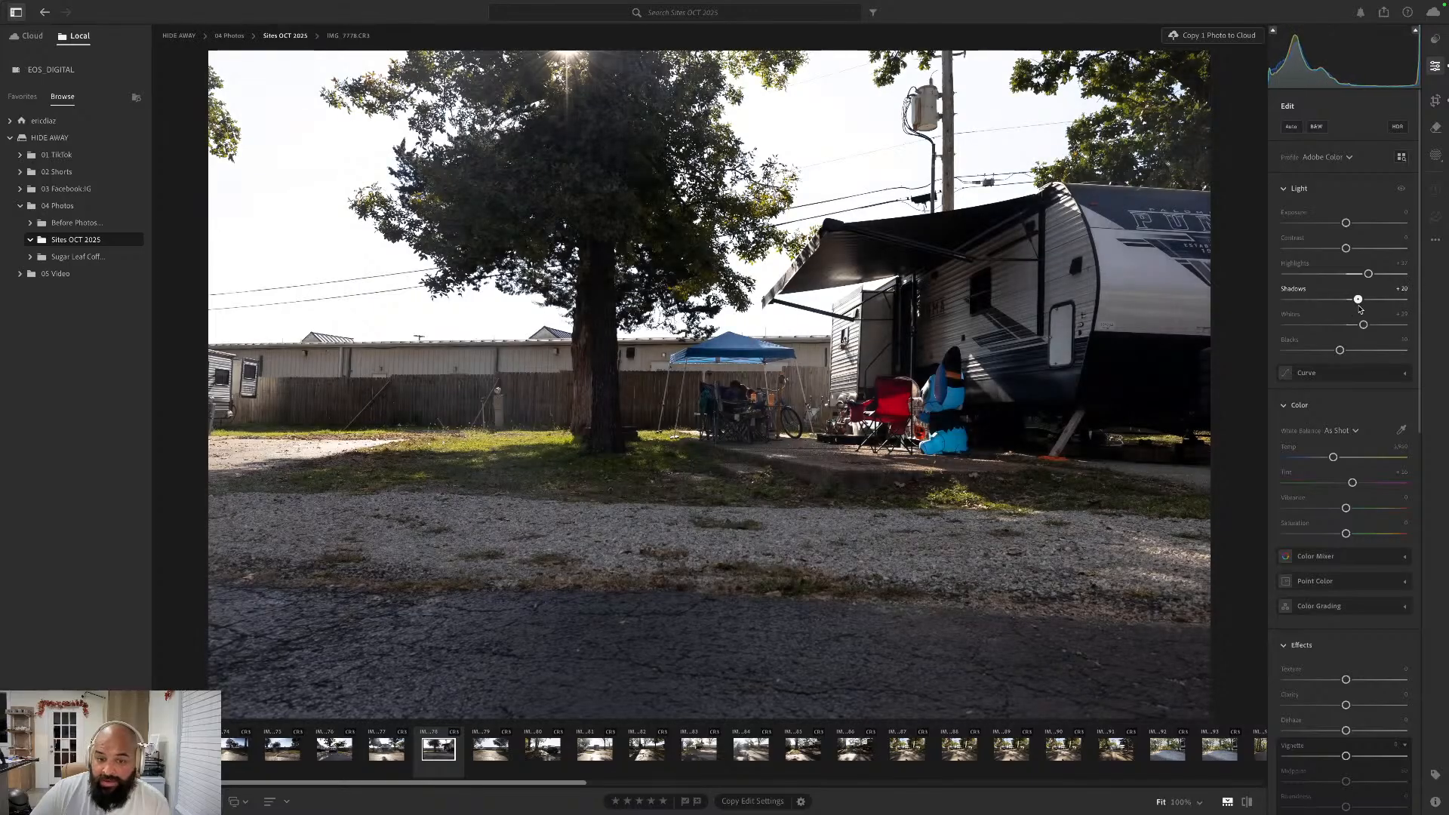
drag(1346, 248, 1355, 248)
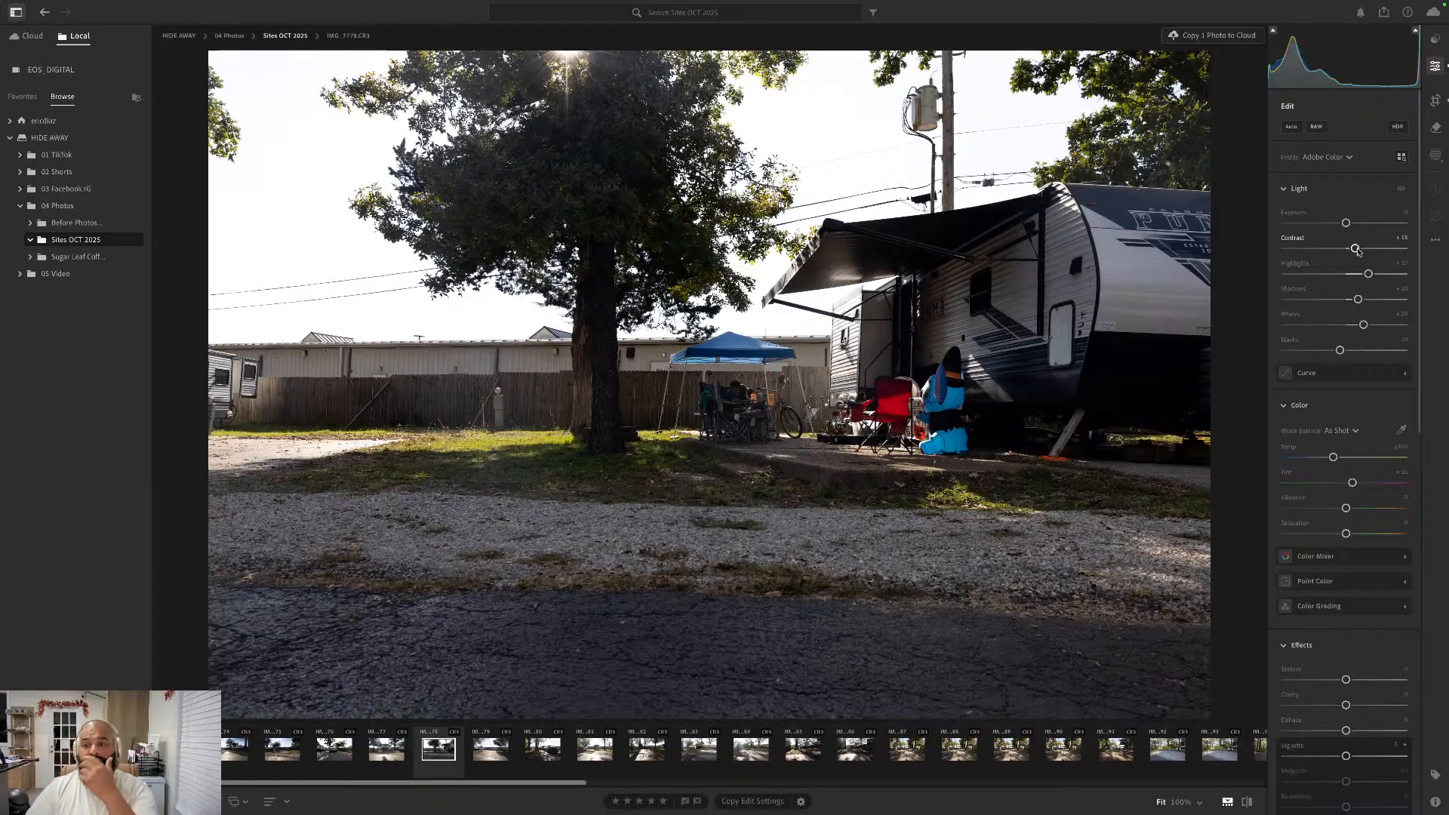
drag(1346, 508, 1362, 509)
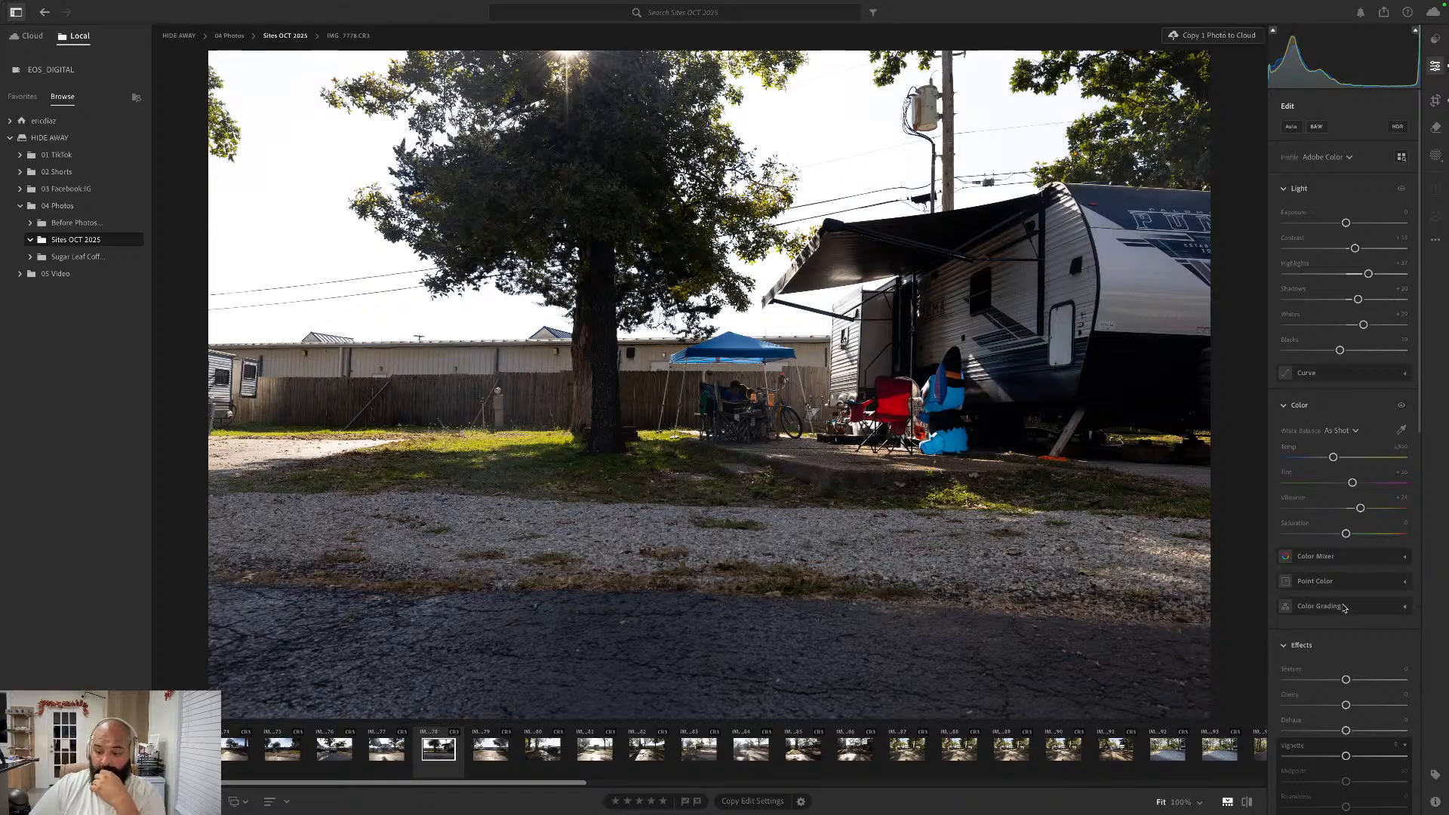
- Go to the next photo, IMG_7779.CR3, and straighten it automatically with the Crop tool, keeping the Original aspect ratio
key(Right)
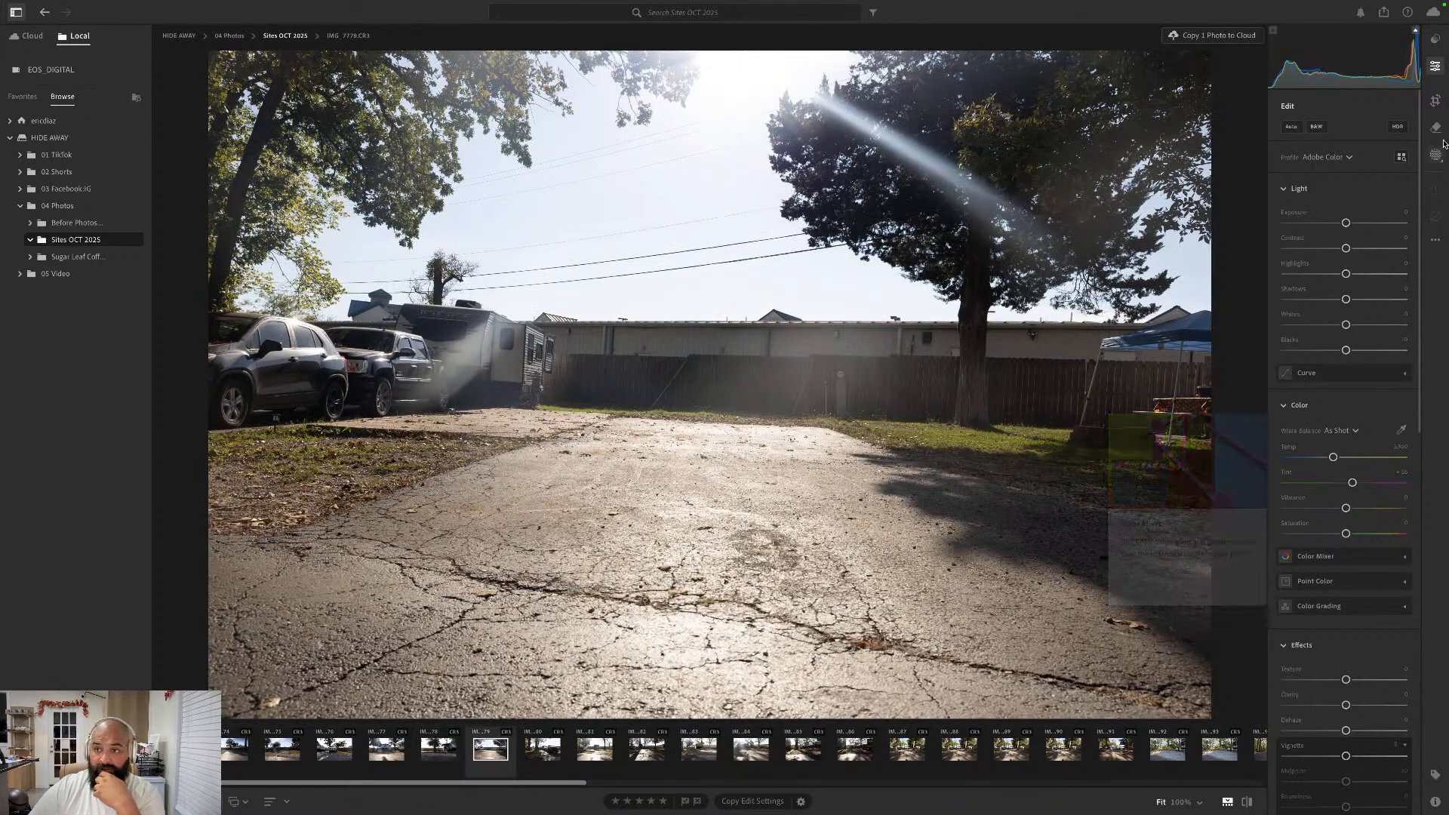
click(1438, 102)
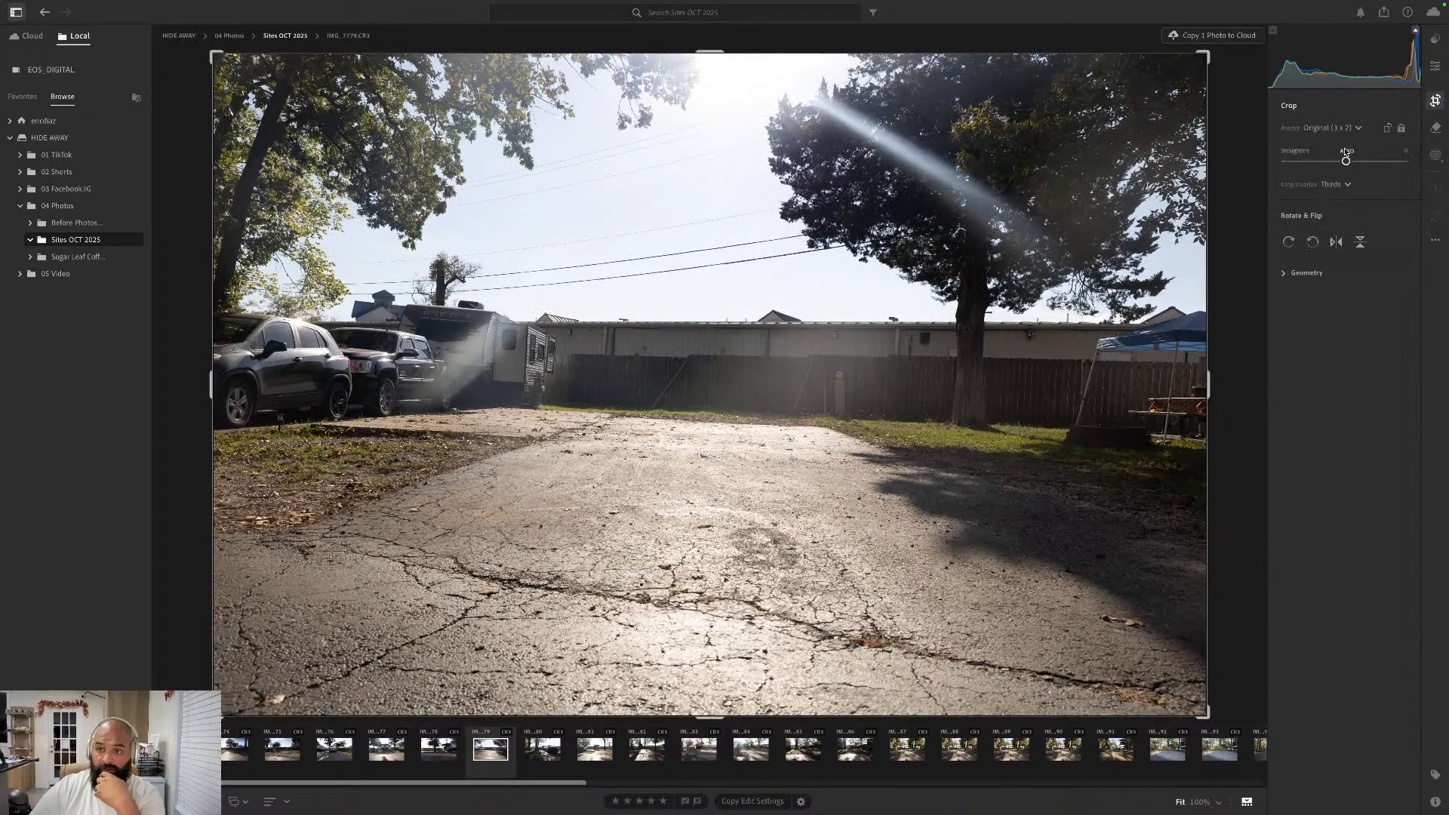
drag(1346, 153, 1345, 153)
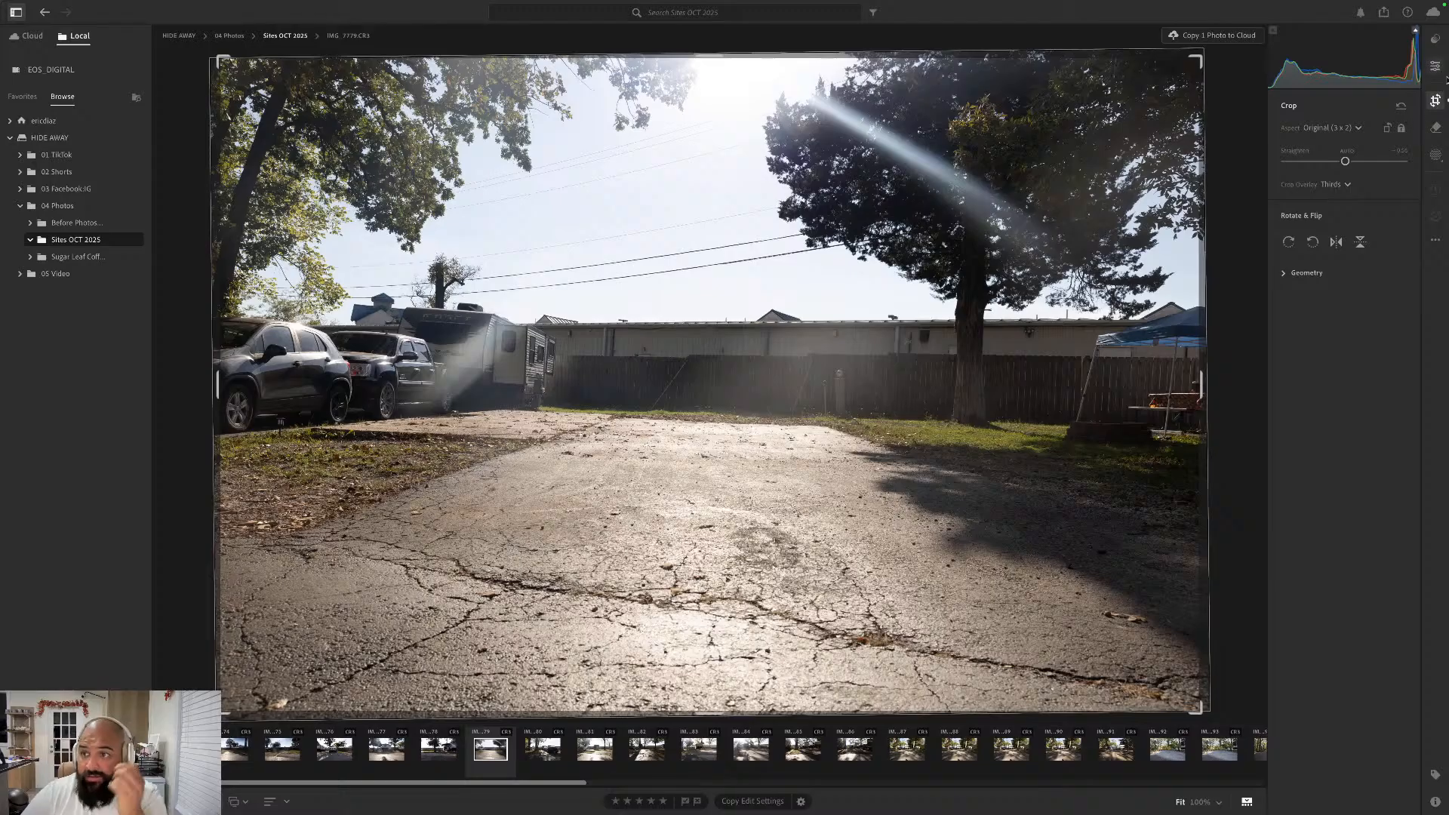
click(1435, 67)
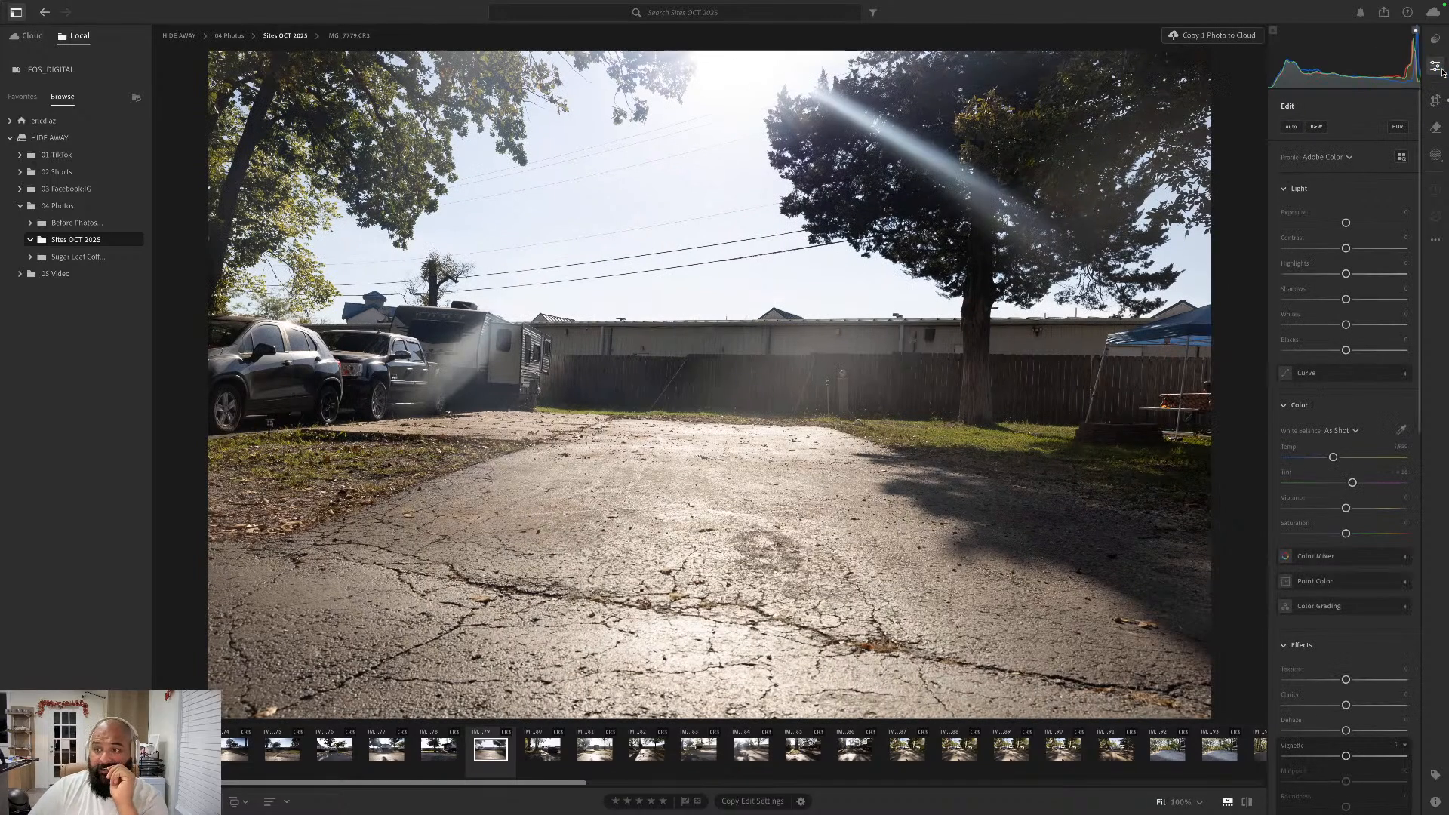
- Add a linear gradient mask from the photo's upper edge down through the sky and lower its Exposure moderately
click(1436, 152)
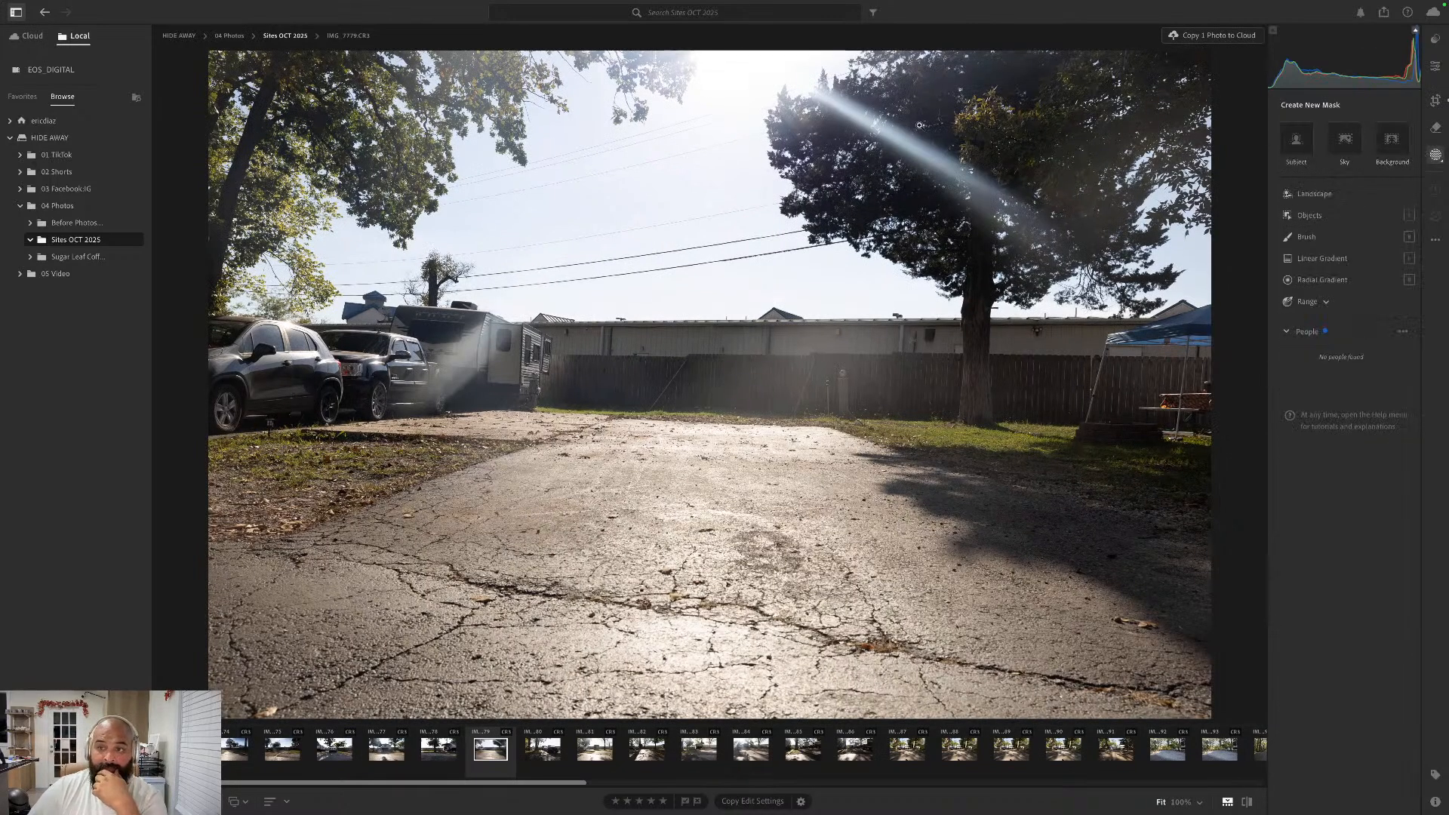
click(1322, 258)
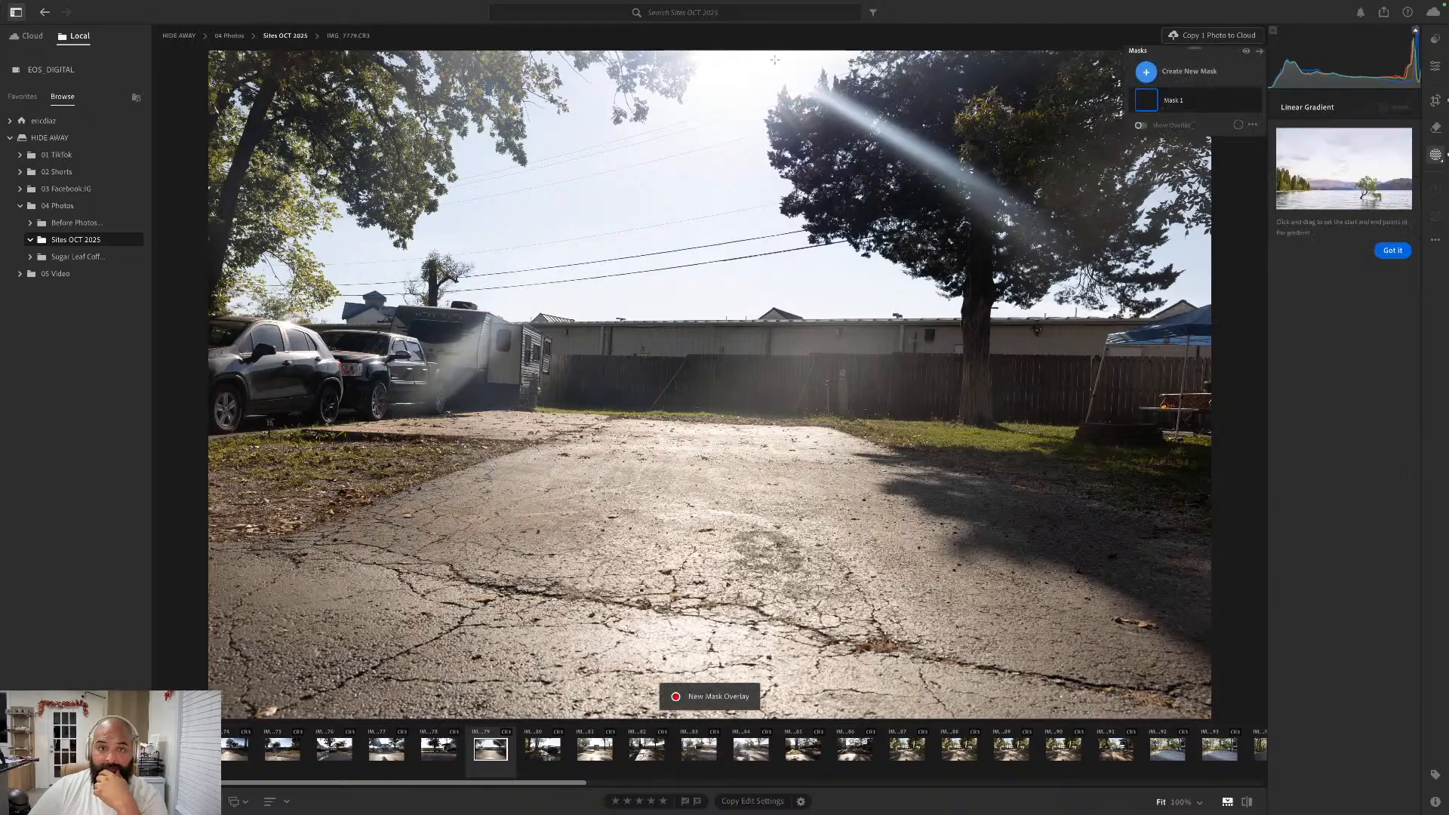
drag(671, 46, 674, 269)
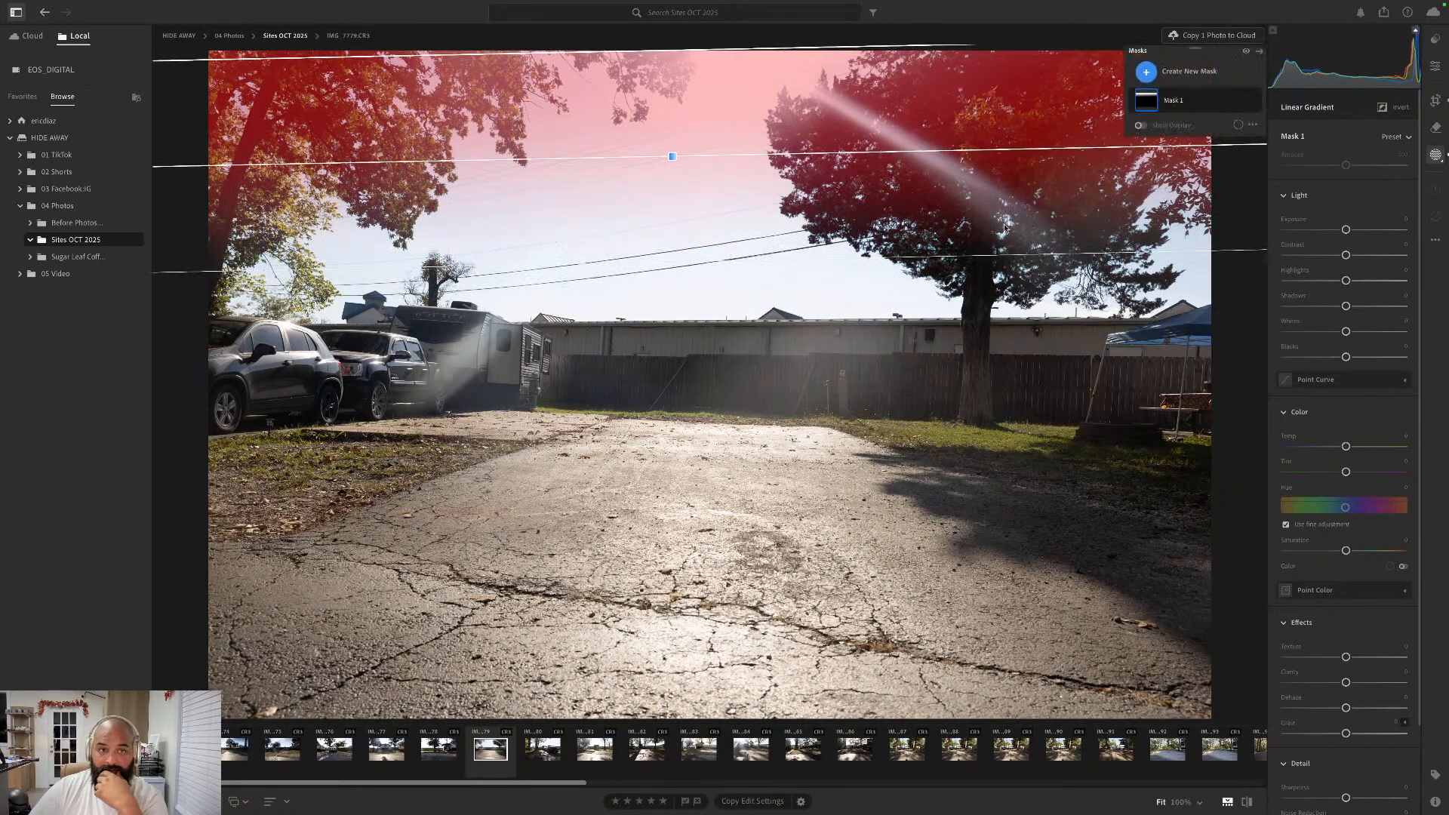
drag(1346, 229, 1334, 232)
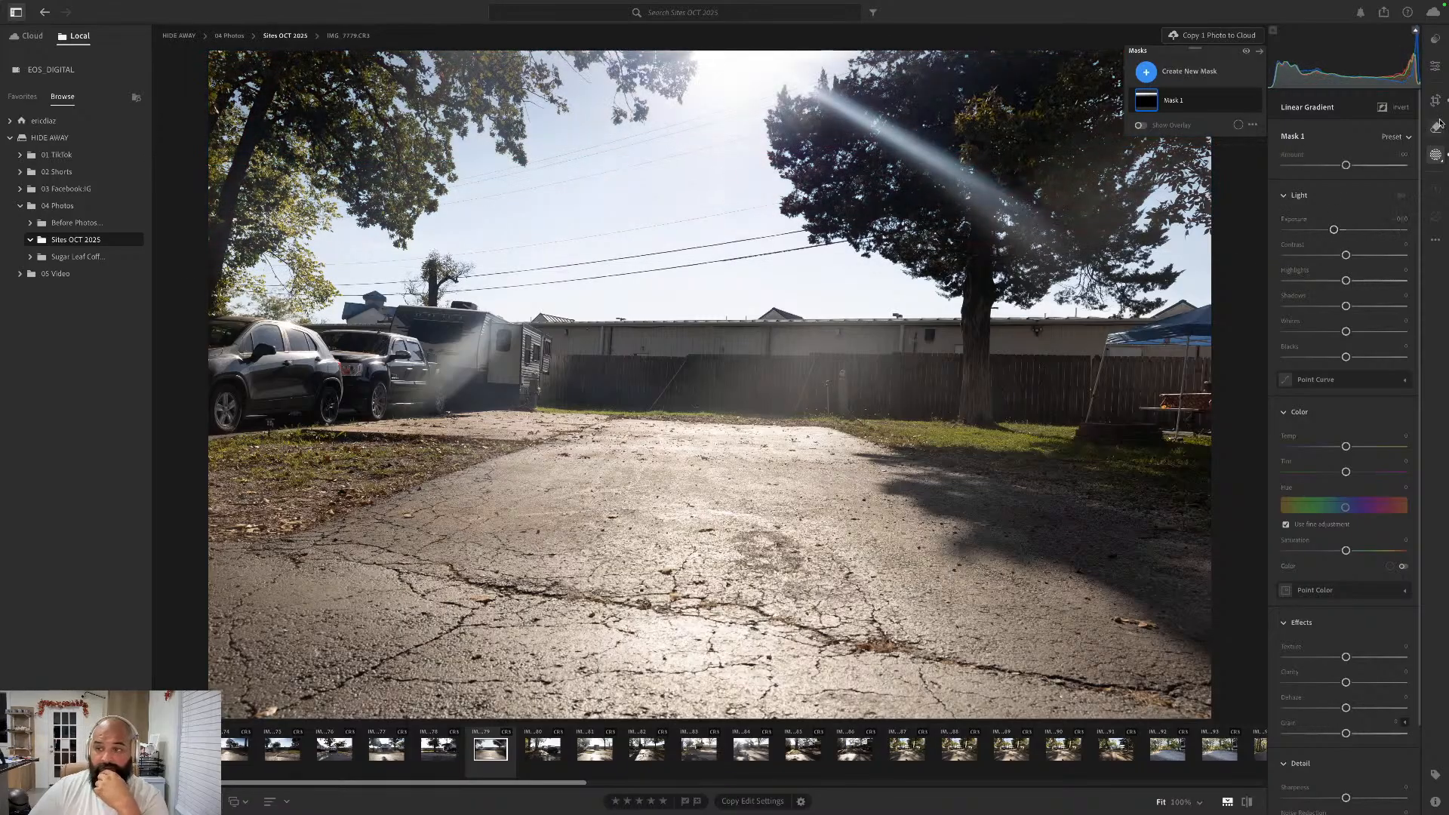
- Lower the whole photo's Blacks, raise Whites, Shadows and Highlights, add a touch of Contrast, and set Vibrance to about +21
click(1439, 74)
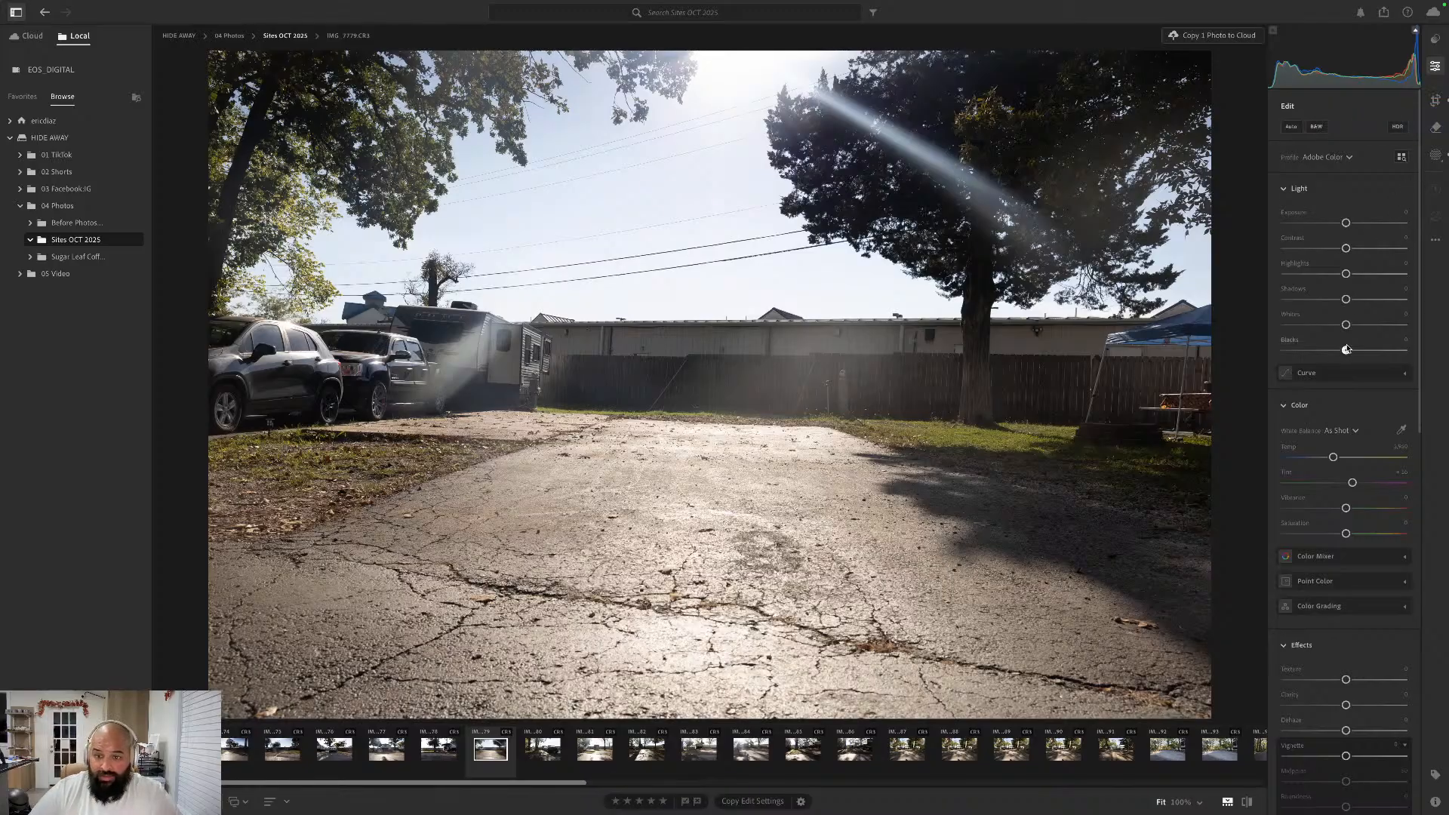
drag(1347, 349, 1351, 249)
drag(1346, 509, 1359, 509)
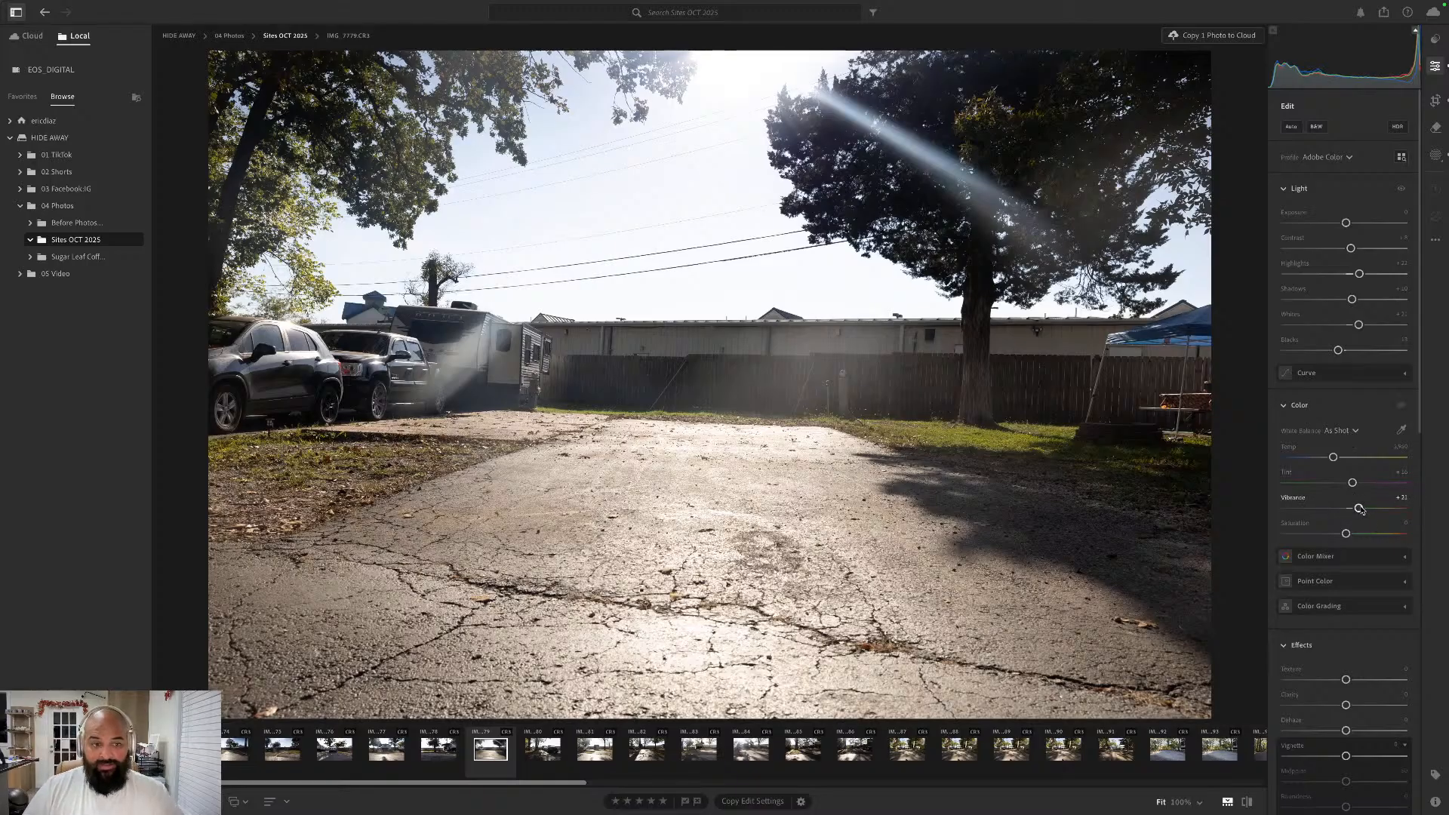
- Go to the next photo, IMG_7780.CR3, and straighten it automatically with the Crop tool, keeping the Original aspect ratio
key(Right)
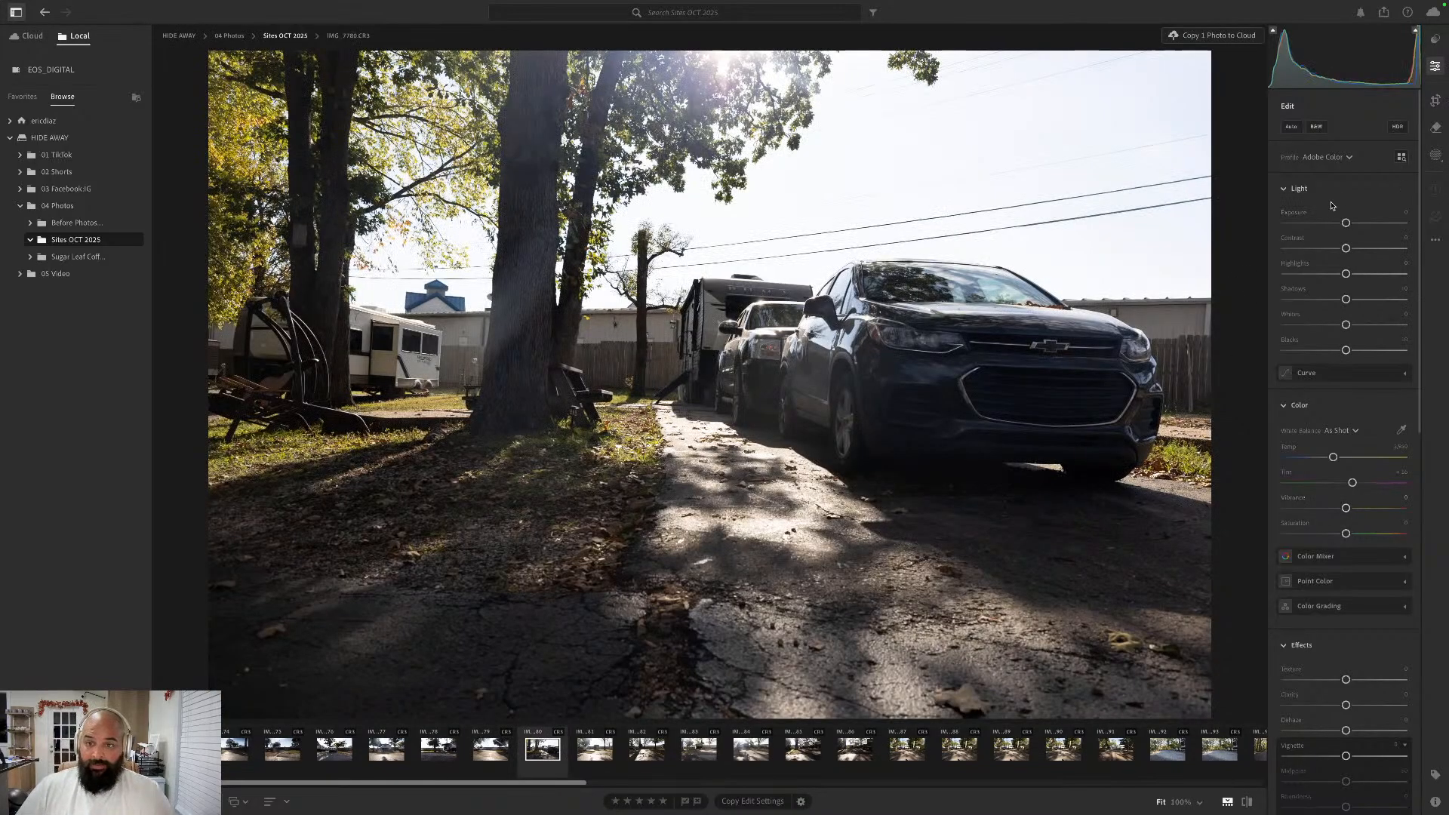
click(1437, 100)
click(1347, 151)
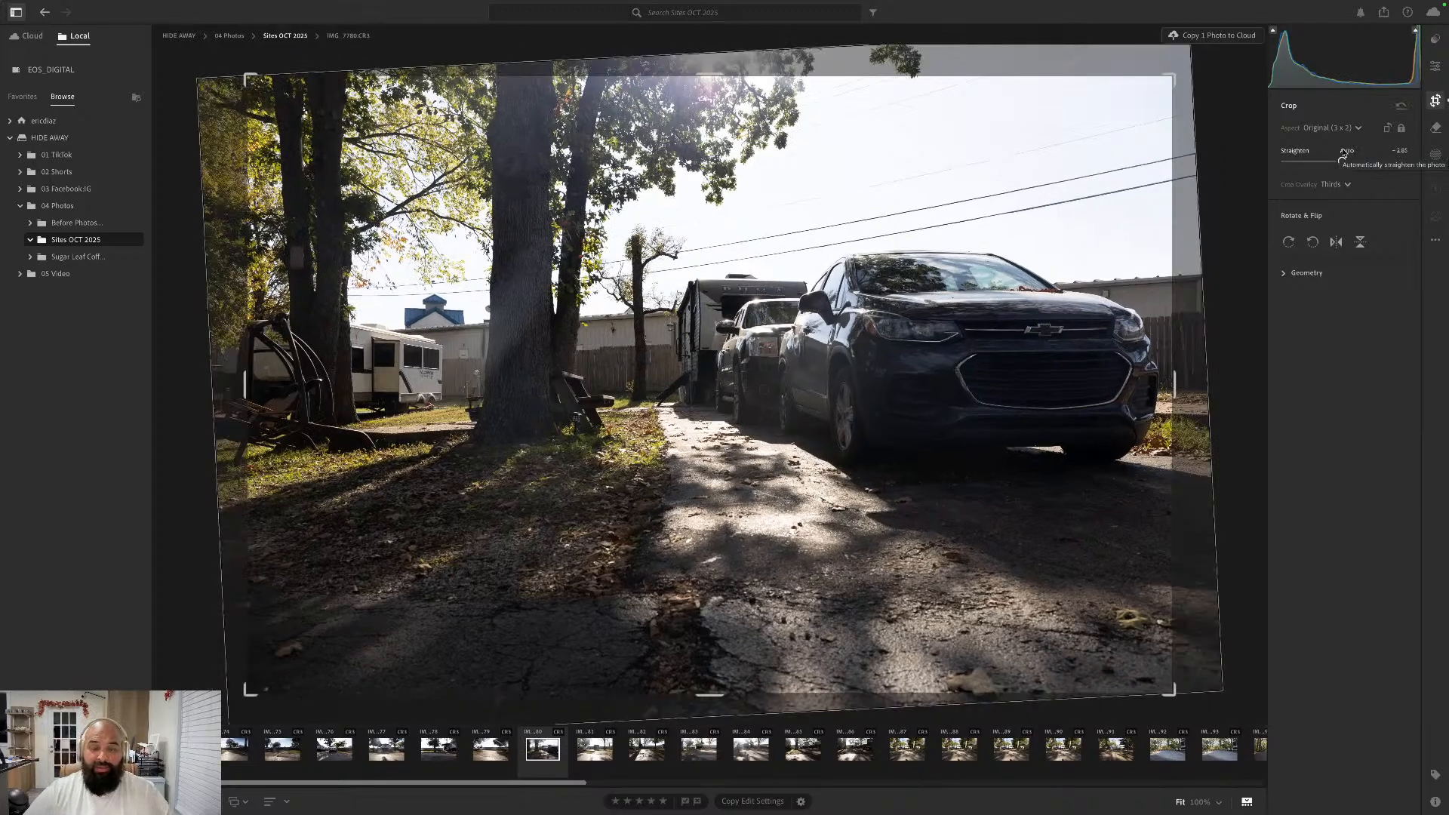
click(1436, 67)
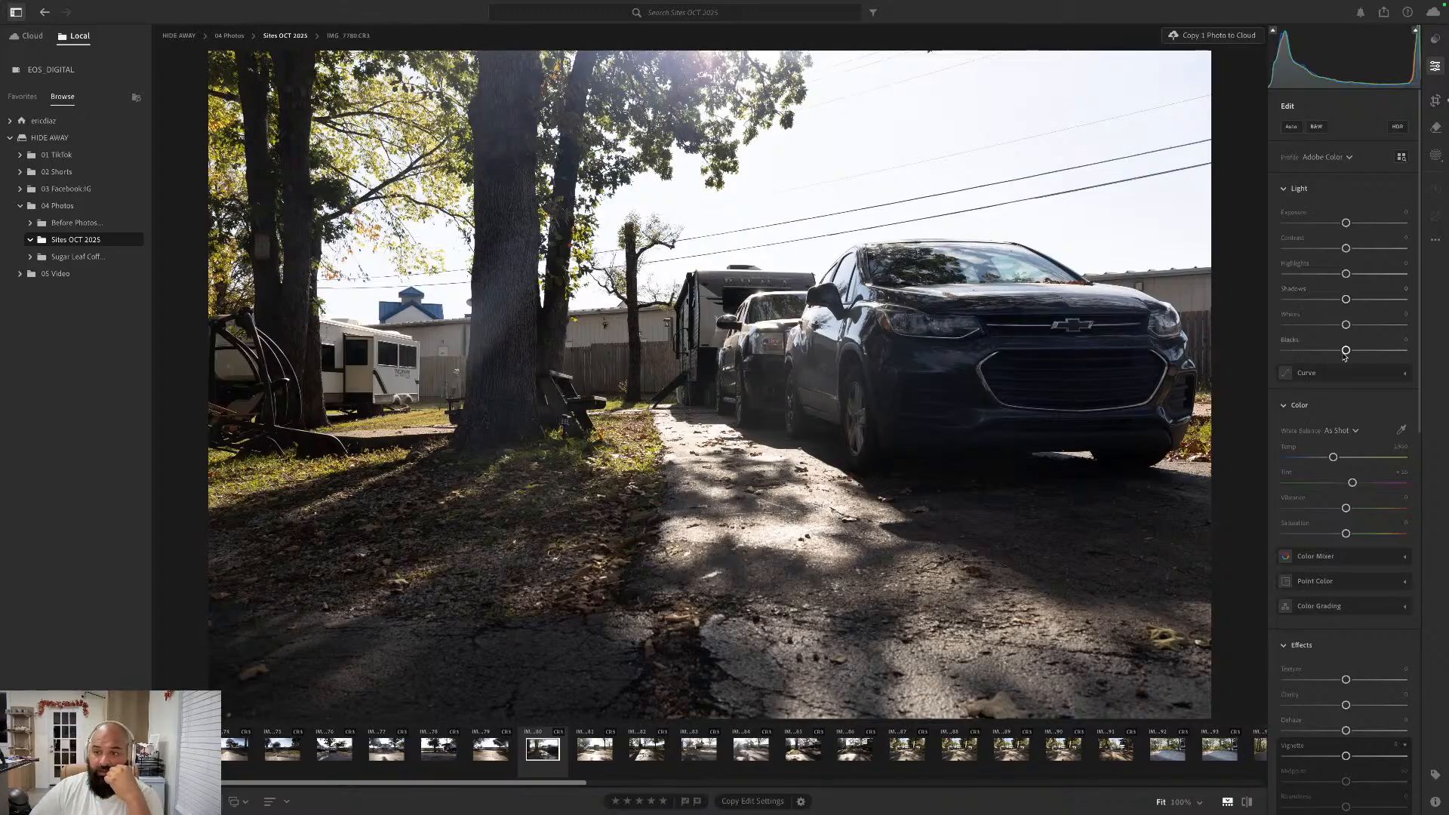
- Lower the photo's Blacks moderately and raise Whites, Shadows, Highlights and Contrast by similar moderate amounts
drag(1346, 351, 1336, 352)
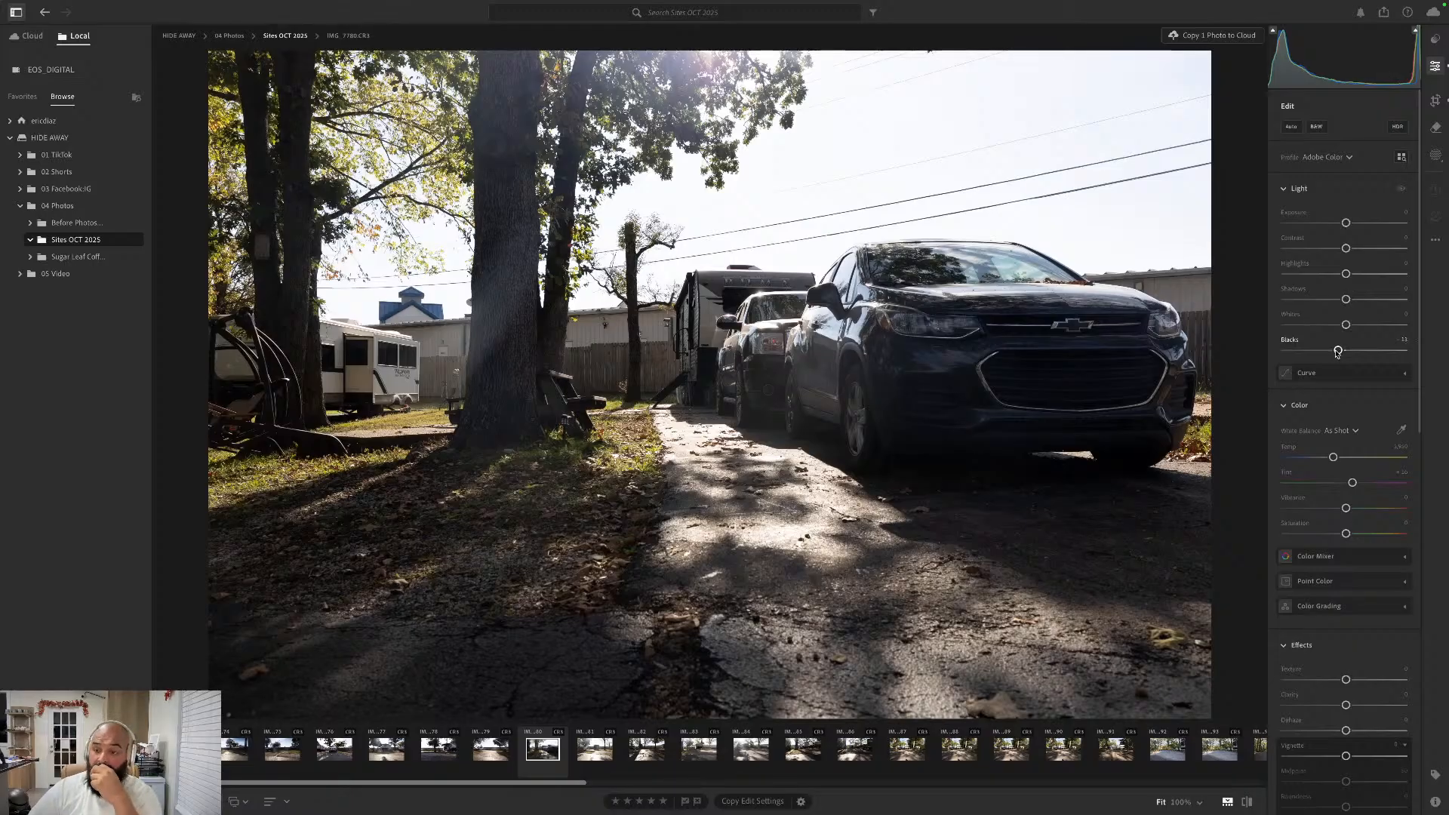
drag(1337, 353, 1353, 325)
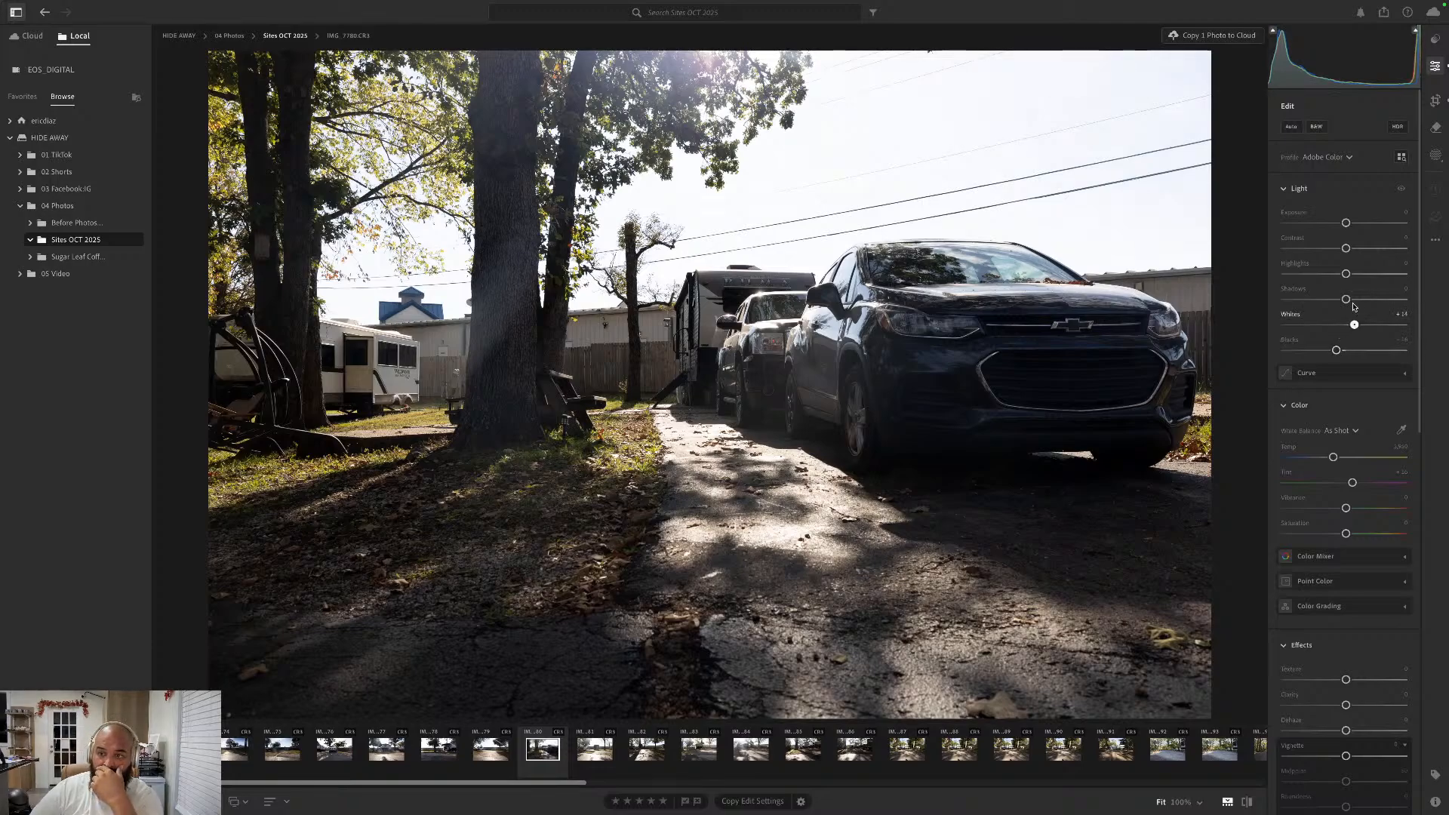
drag(1348, 301, 1357, 248)
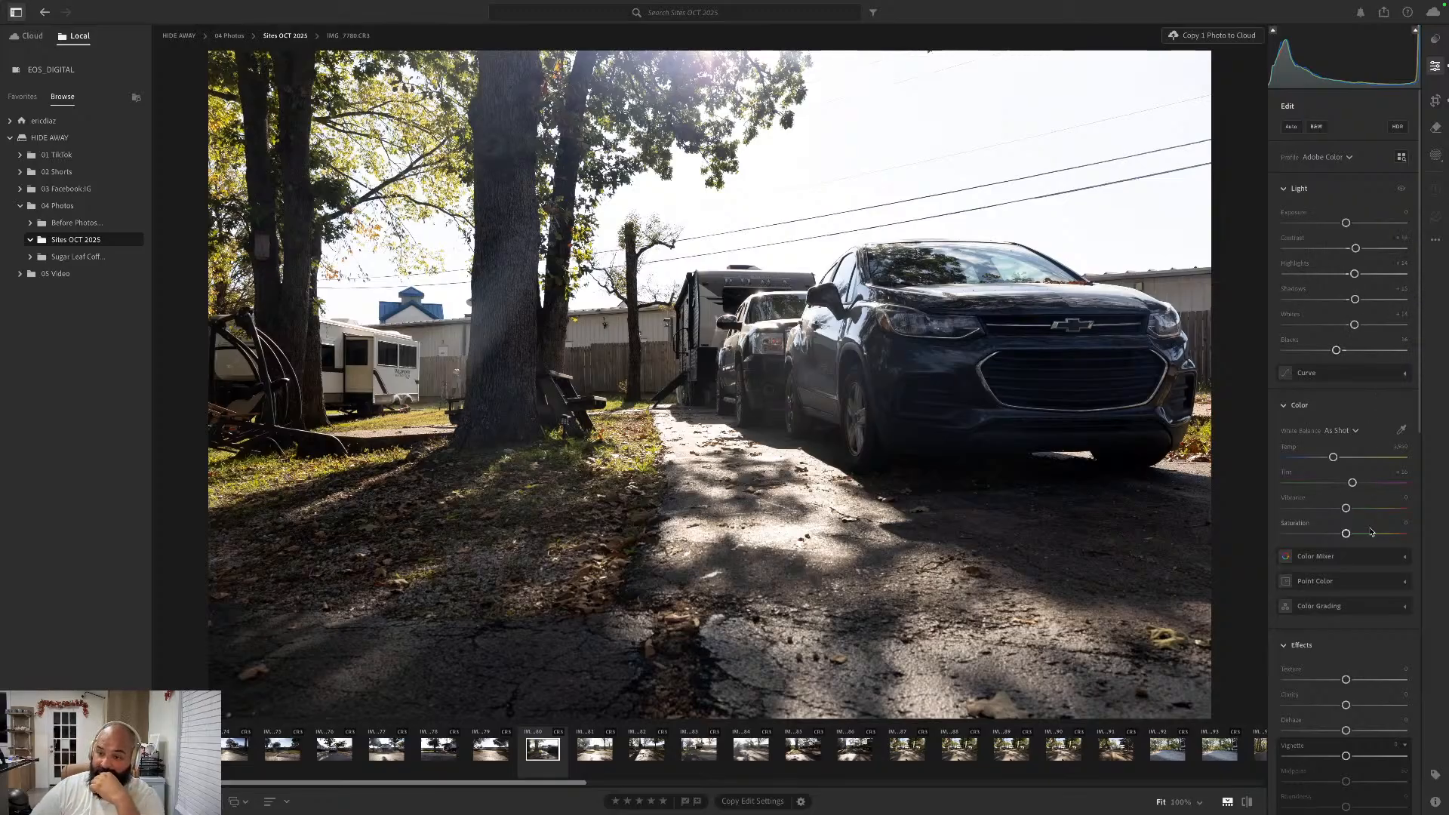
- Set Vibrance to about +14, compare the photo with and without the color edits, and lower Tint slightly
drag(1346, 508, 1356, 511)
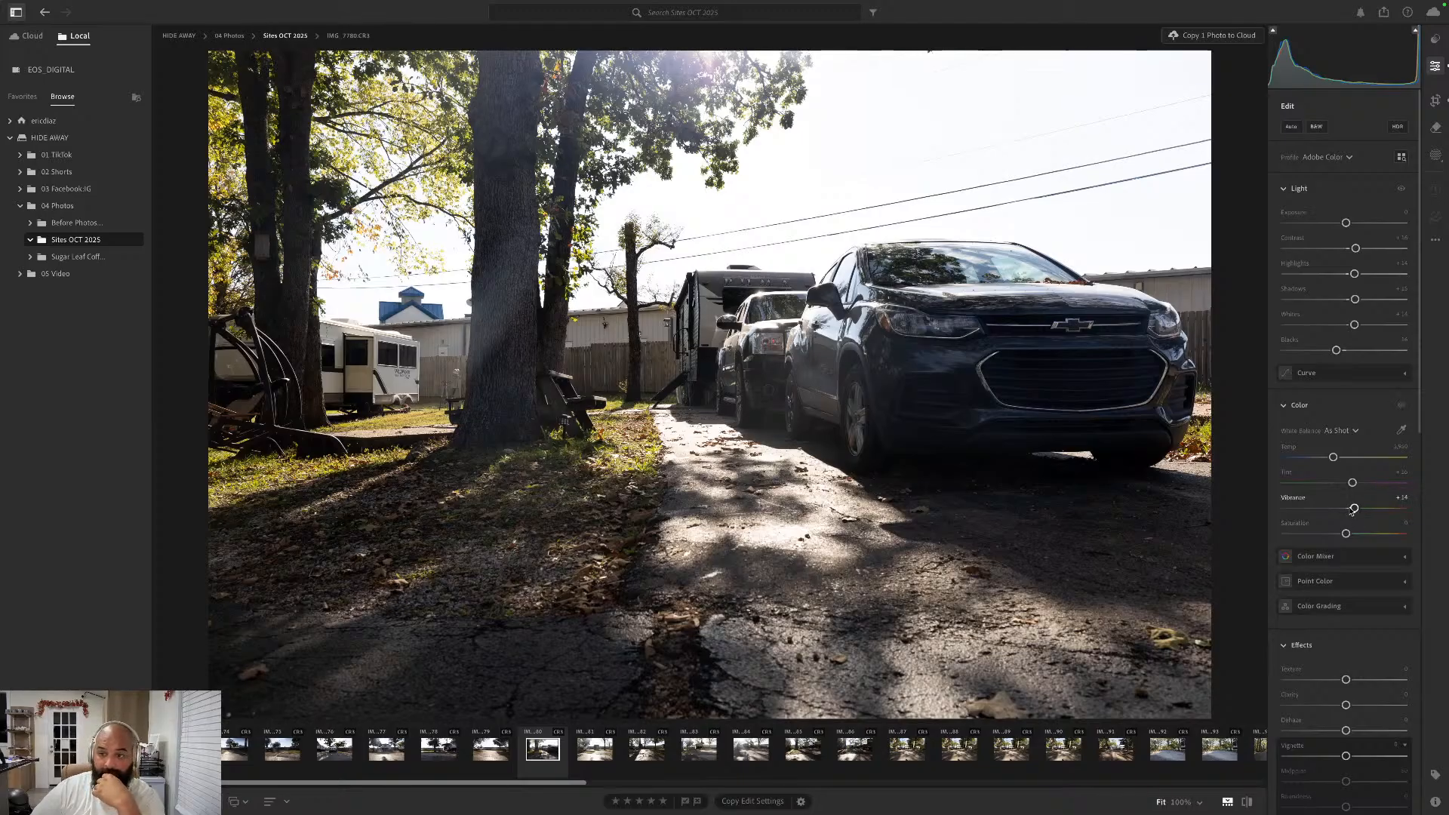
click(1405, 406)
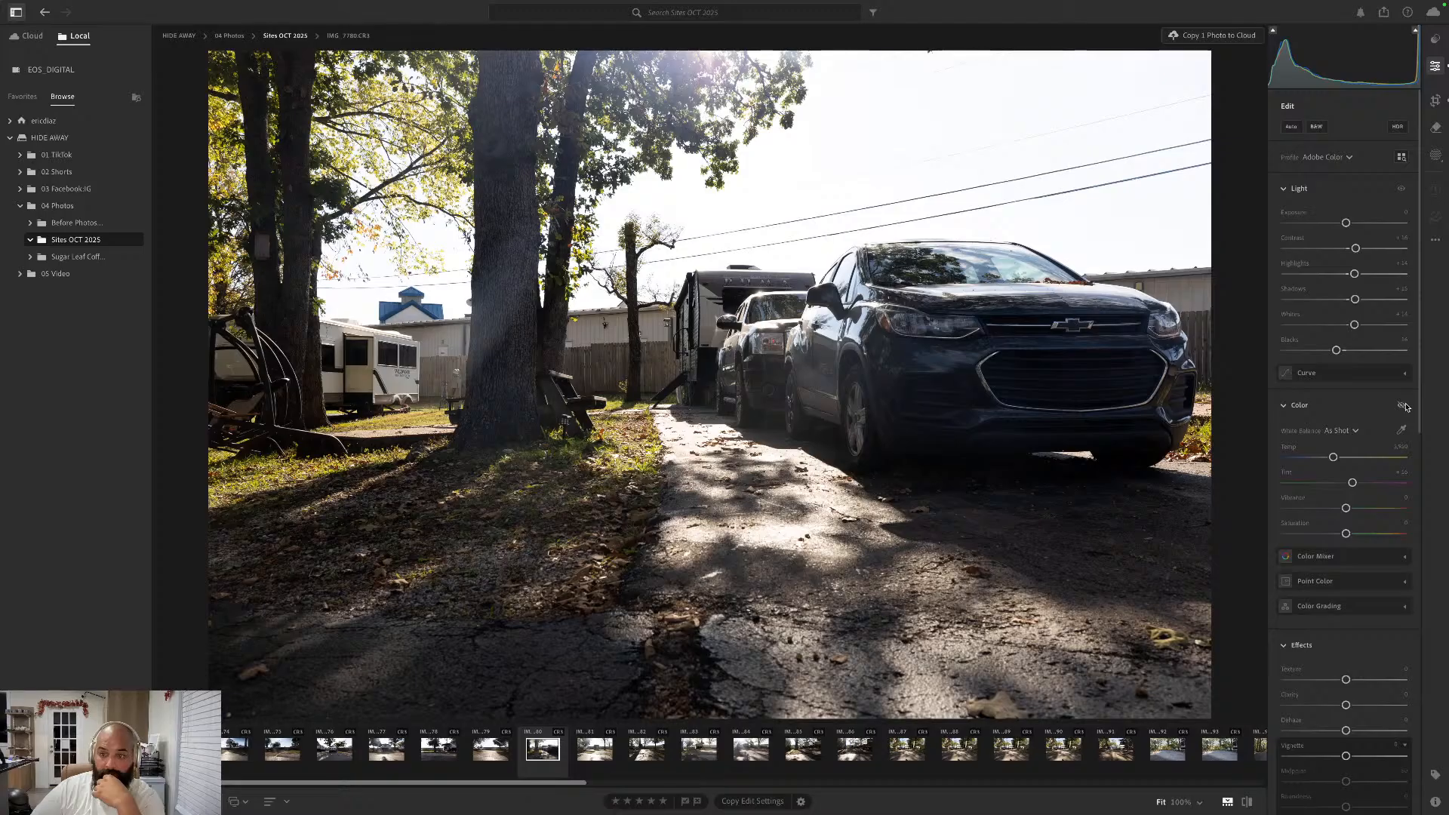
click(1405, 406)
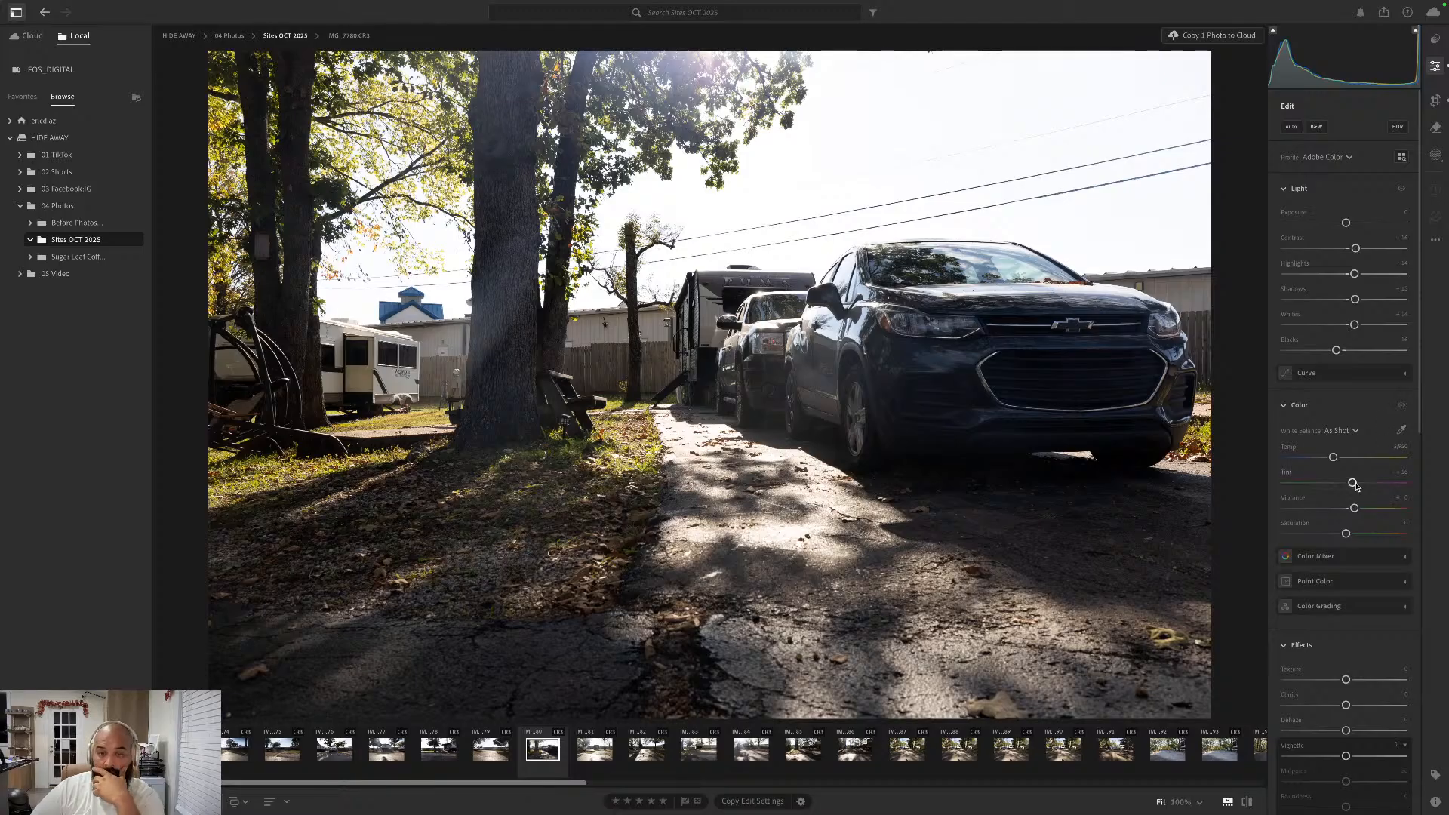
drag(1356, 487, 1354, 487)
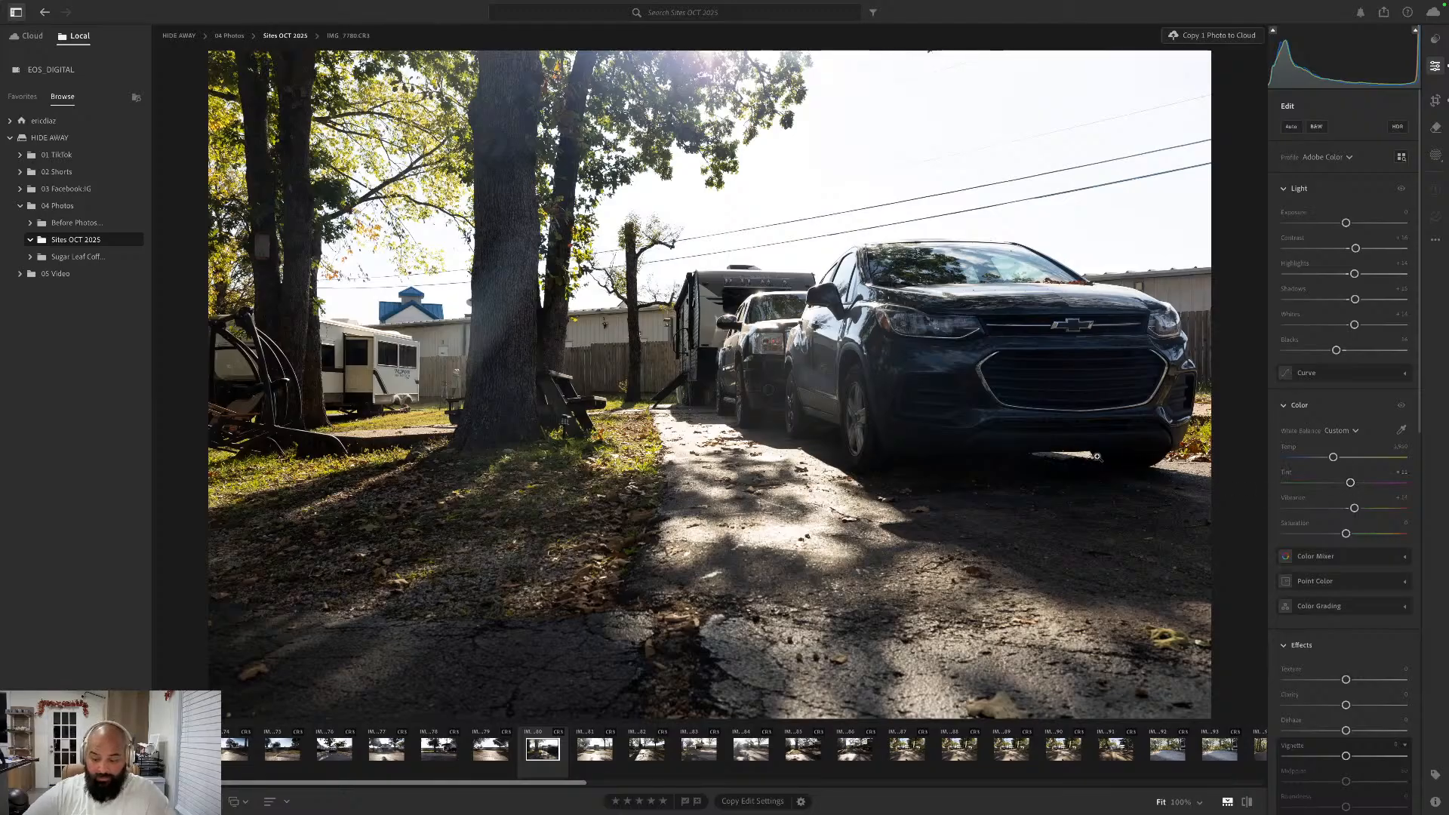
- Go to the next photo, IMG_7781.CR3, and straighten it automatically with the Crop tool, keeping the Original aspect ratio
key(Right)
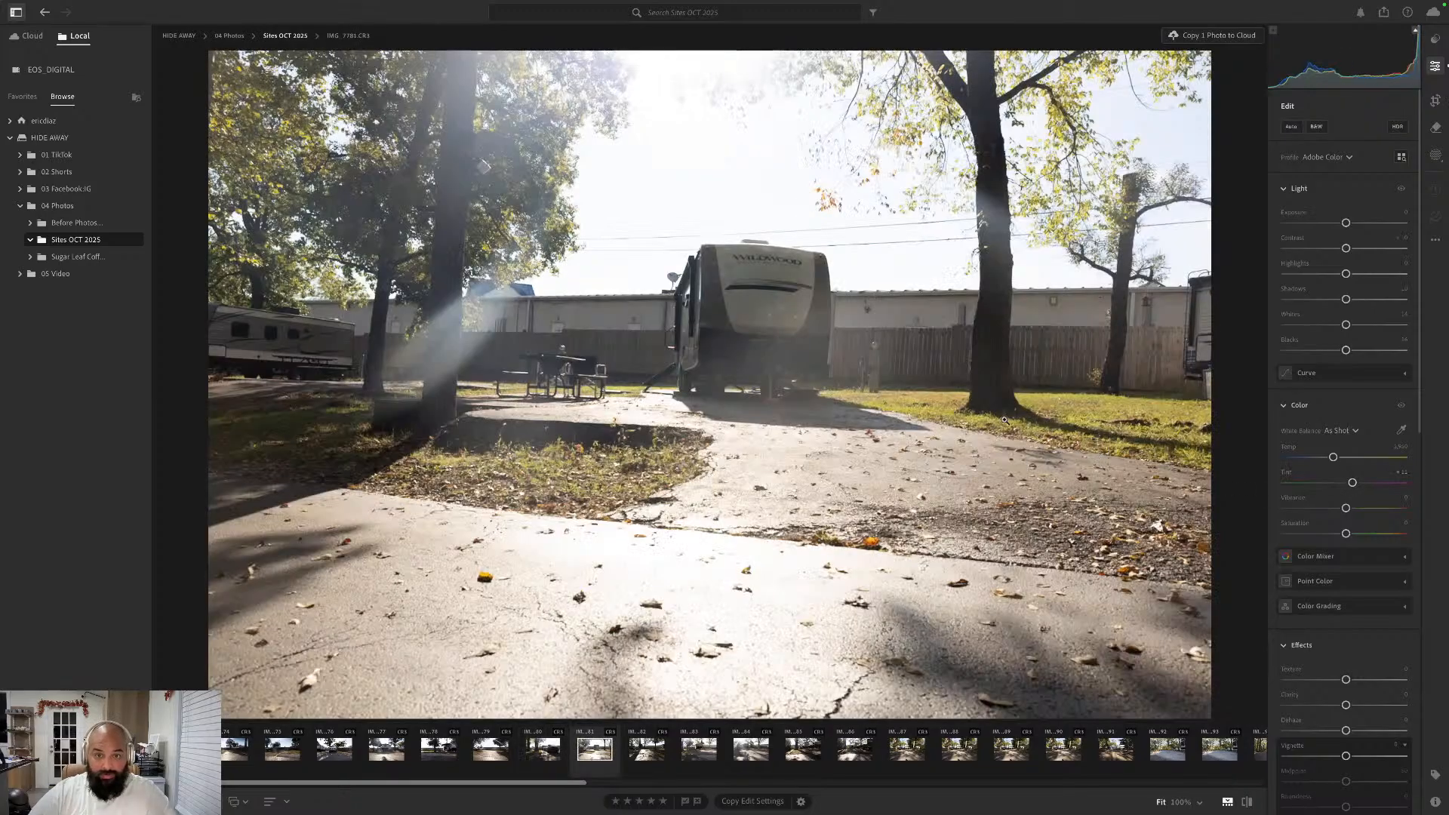
click(1435, 100)
click(1347, 152)
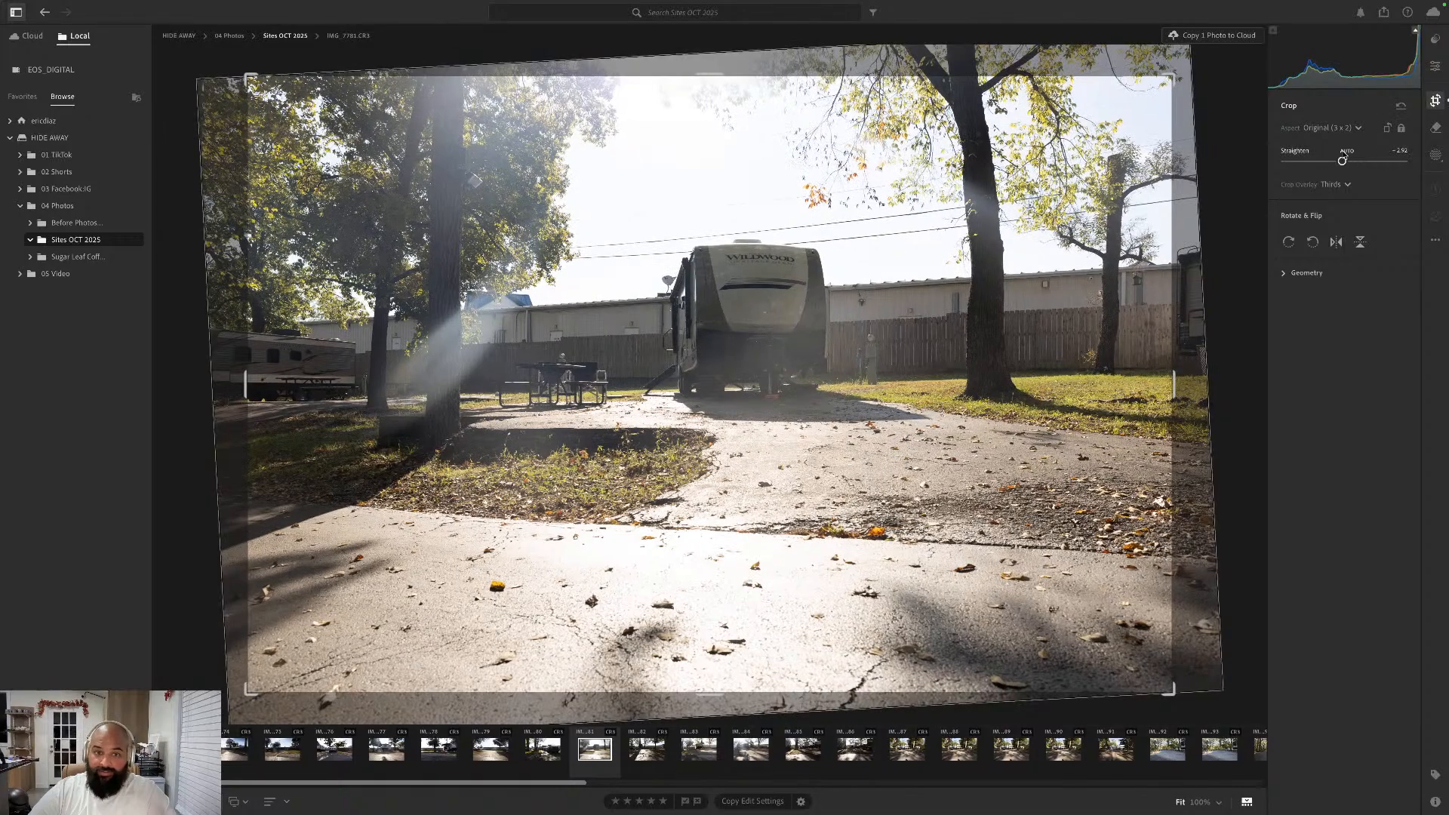
click(1434, 68)
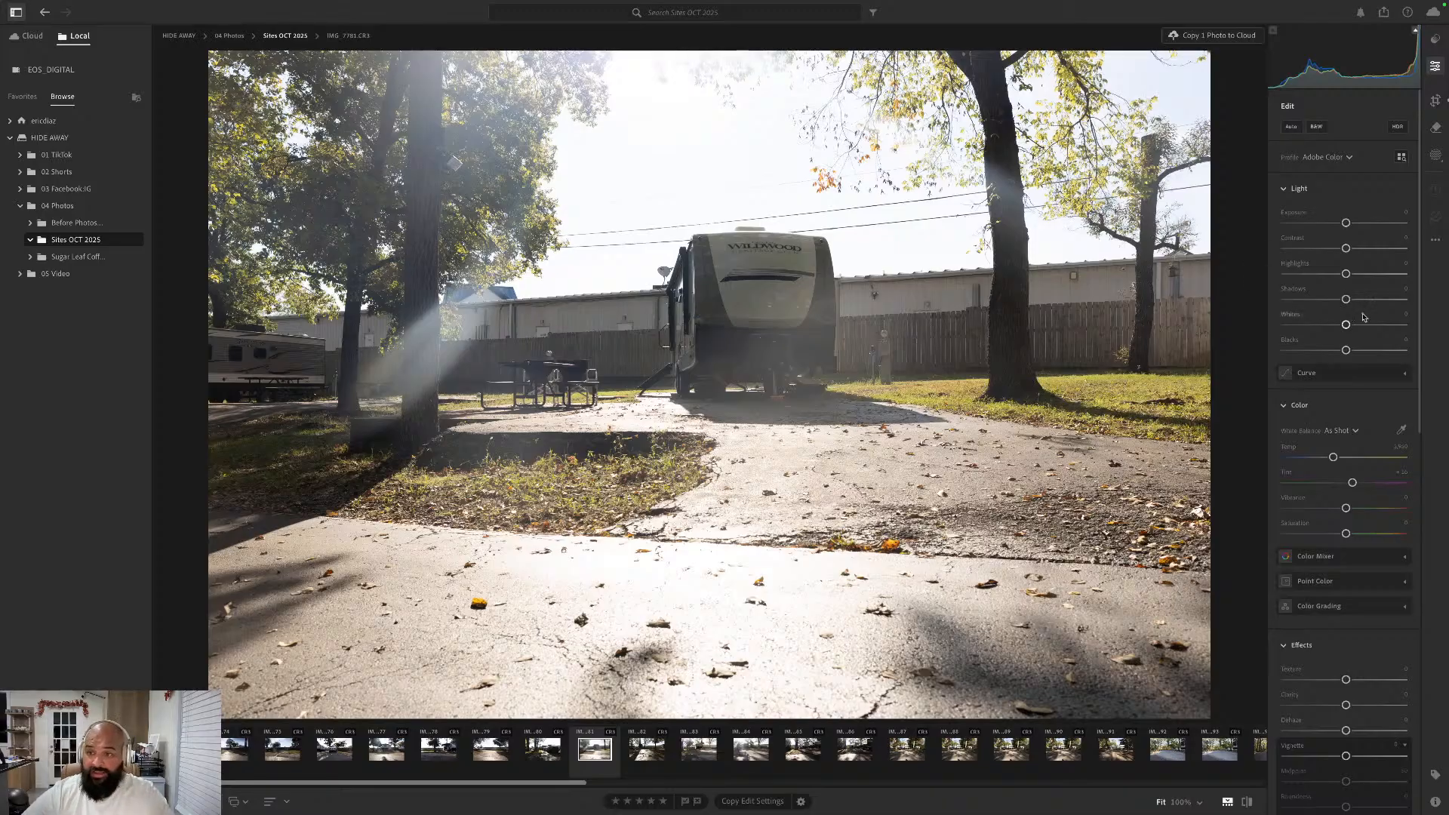
- Add a short linear gradient mask at the top of the sky above the Wildwood trailer and lower its Exposure moderately
click(1436, 155)
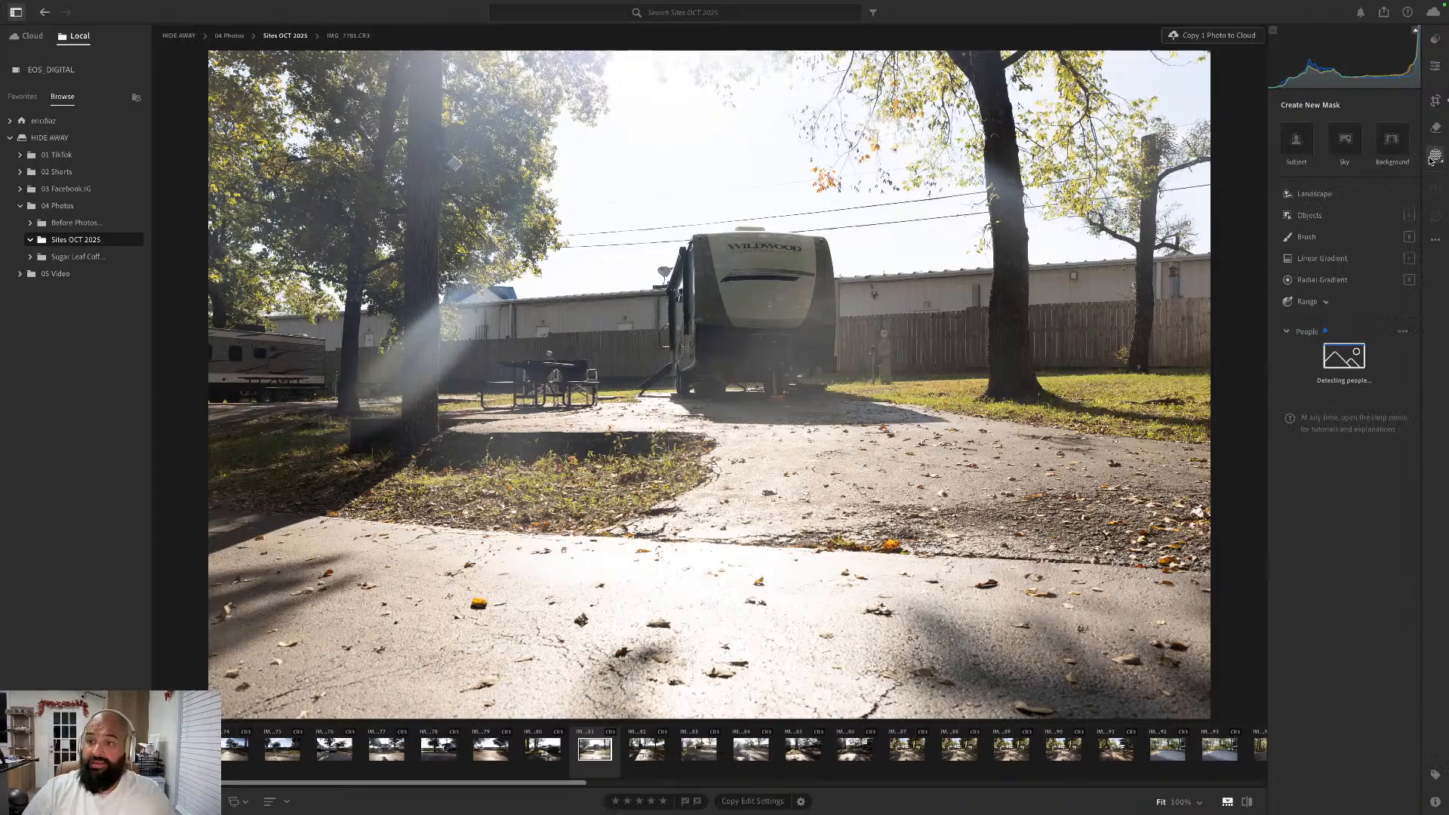
click(1345, 258)
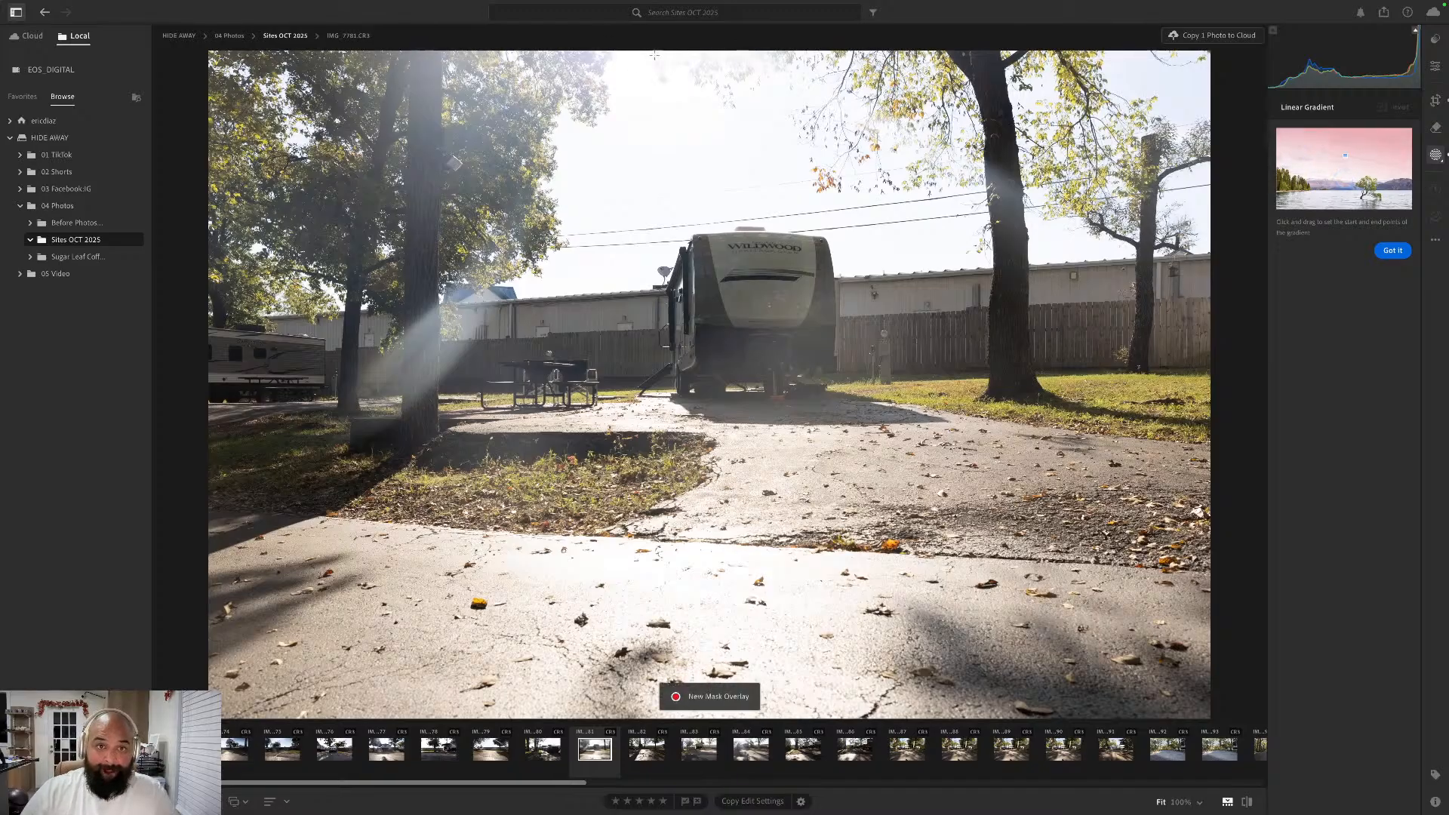
drag(656, 52, 662, 139)
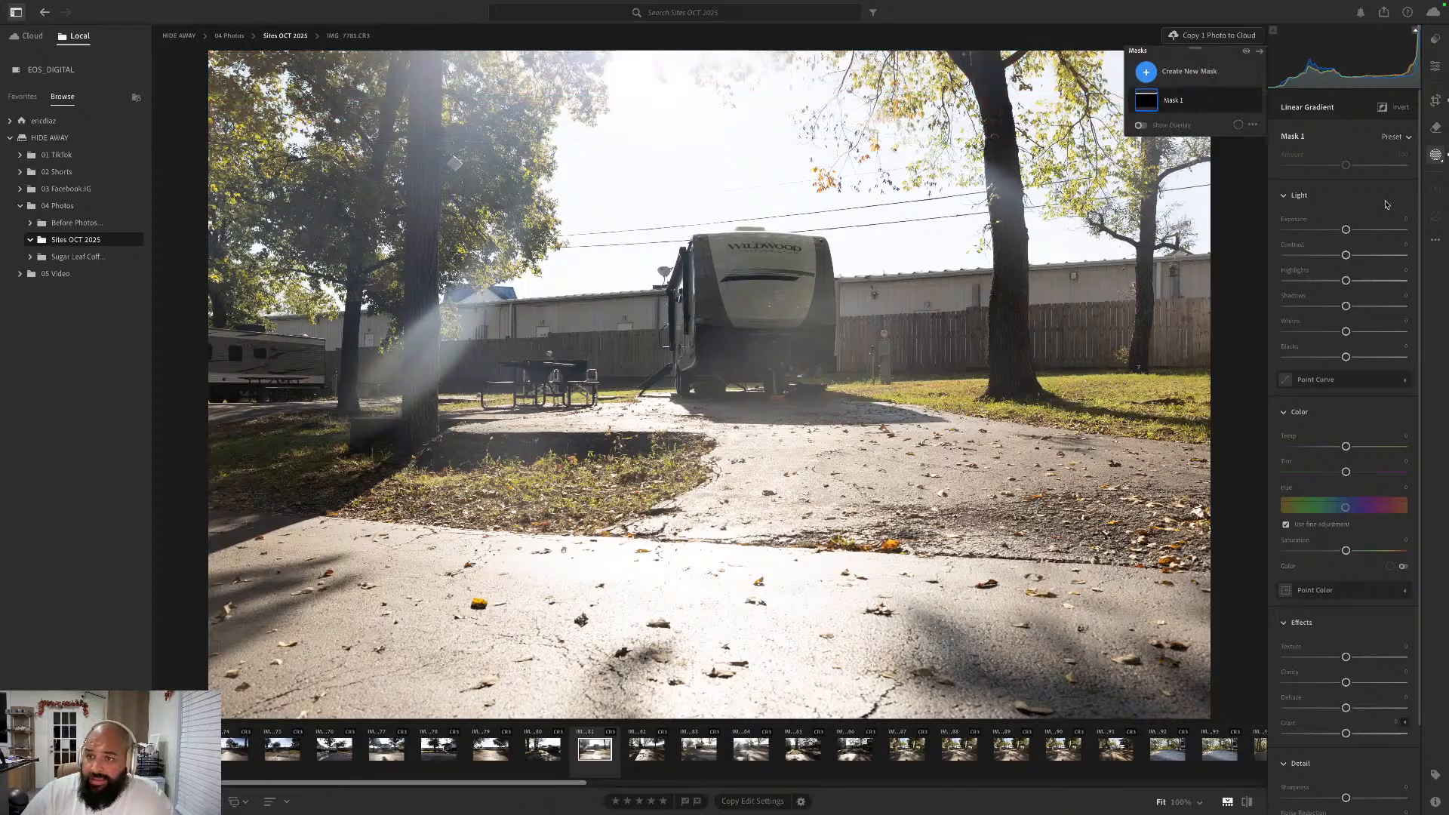
drag(1348, 231, 1334, 230)
click(1436, 100)
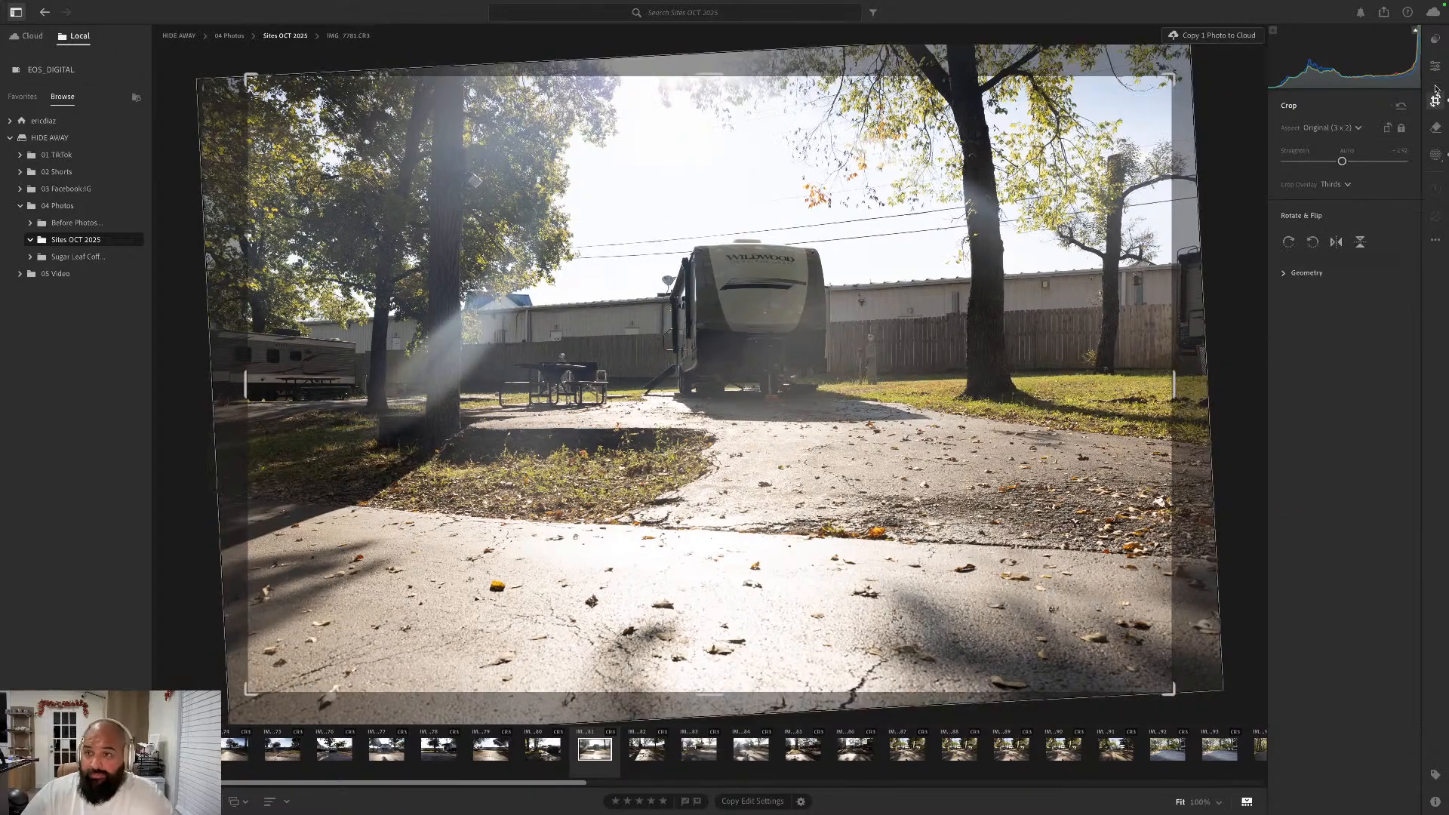
click(1435, 74)
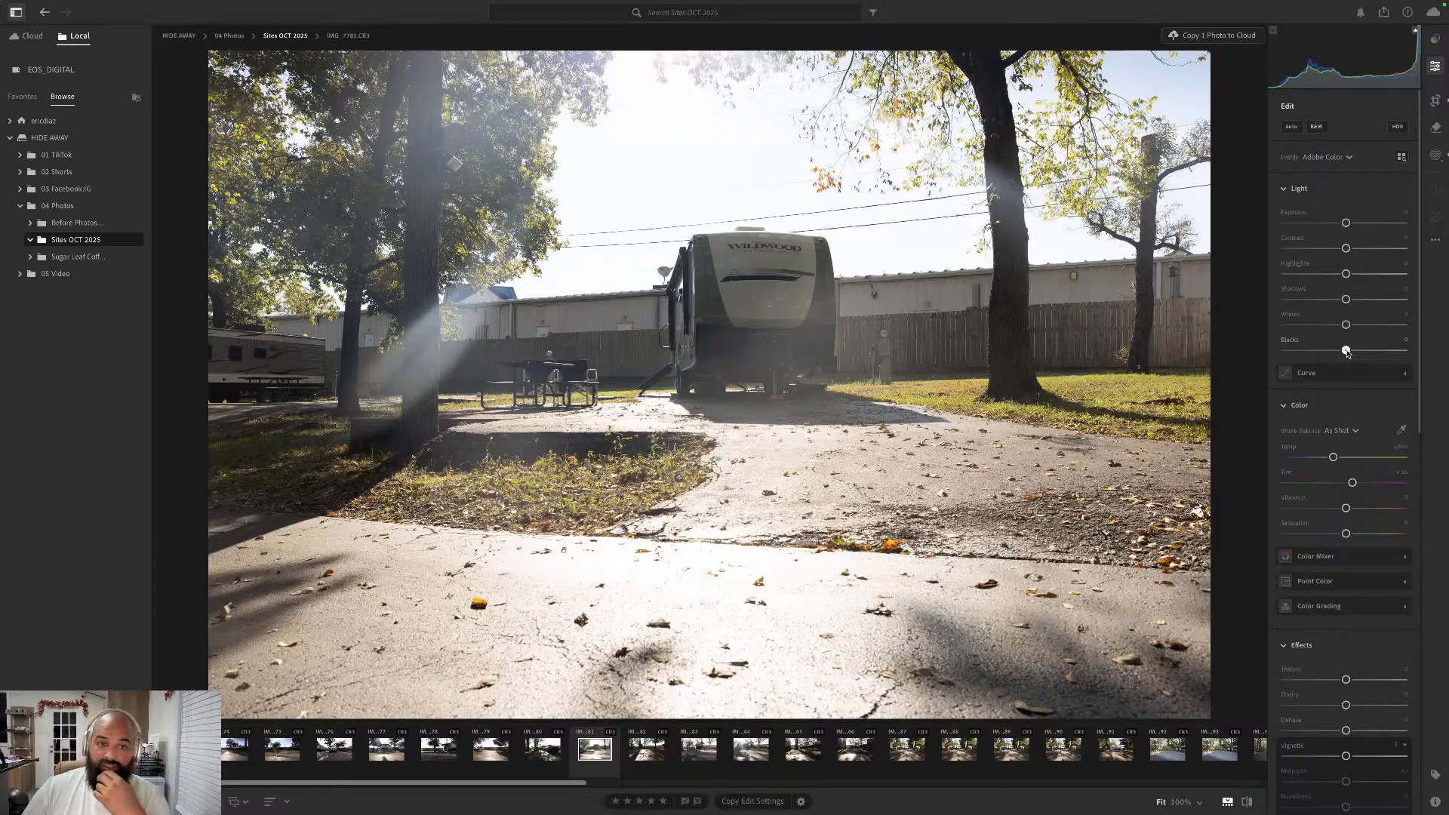
drag(1346, 352, 1249, 325)
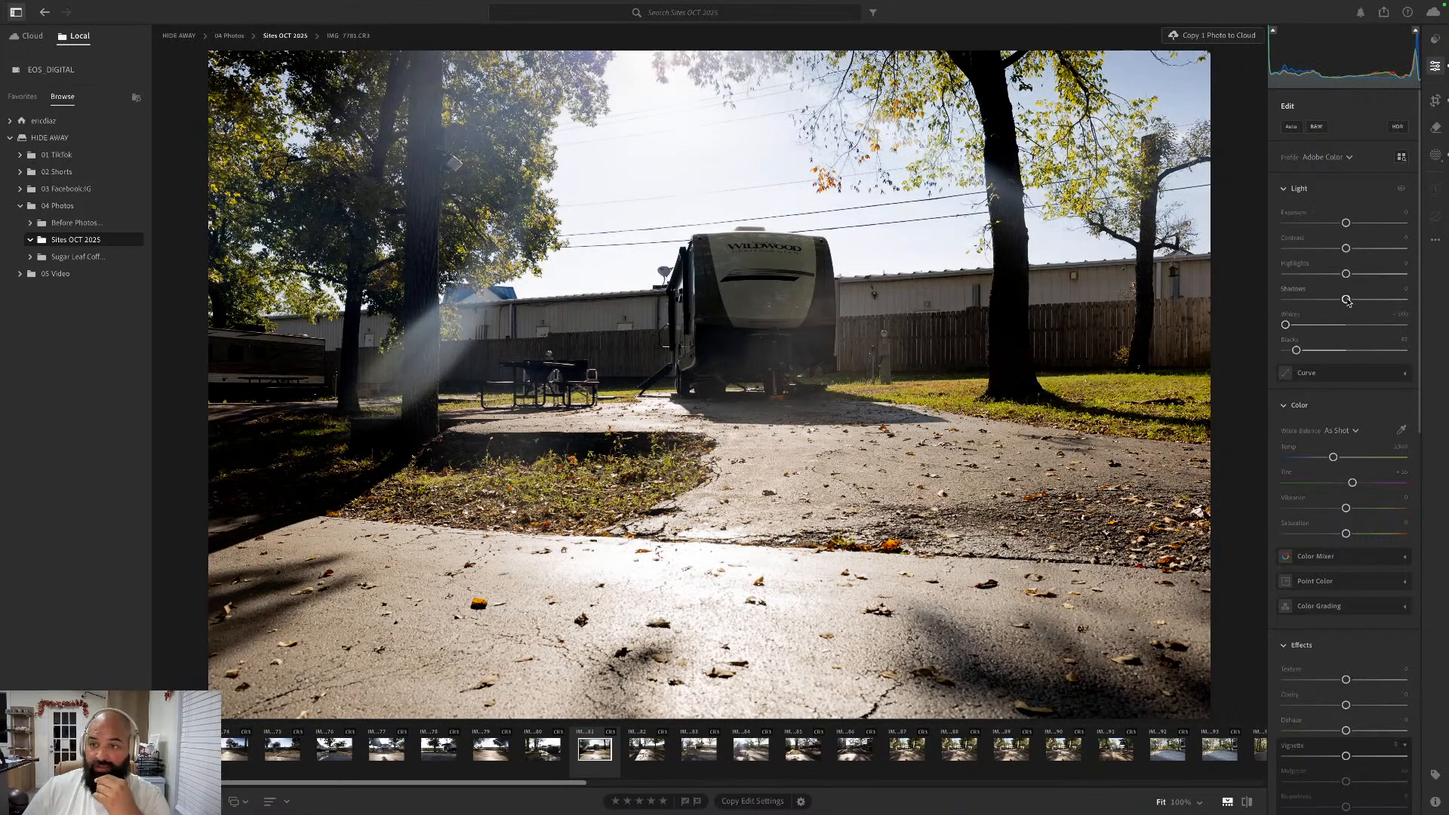
drag(1348, 299, 1293, 275)
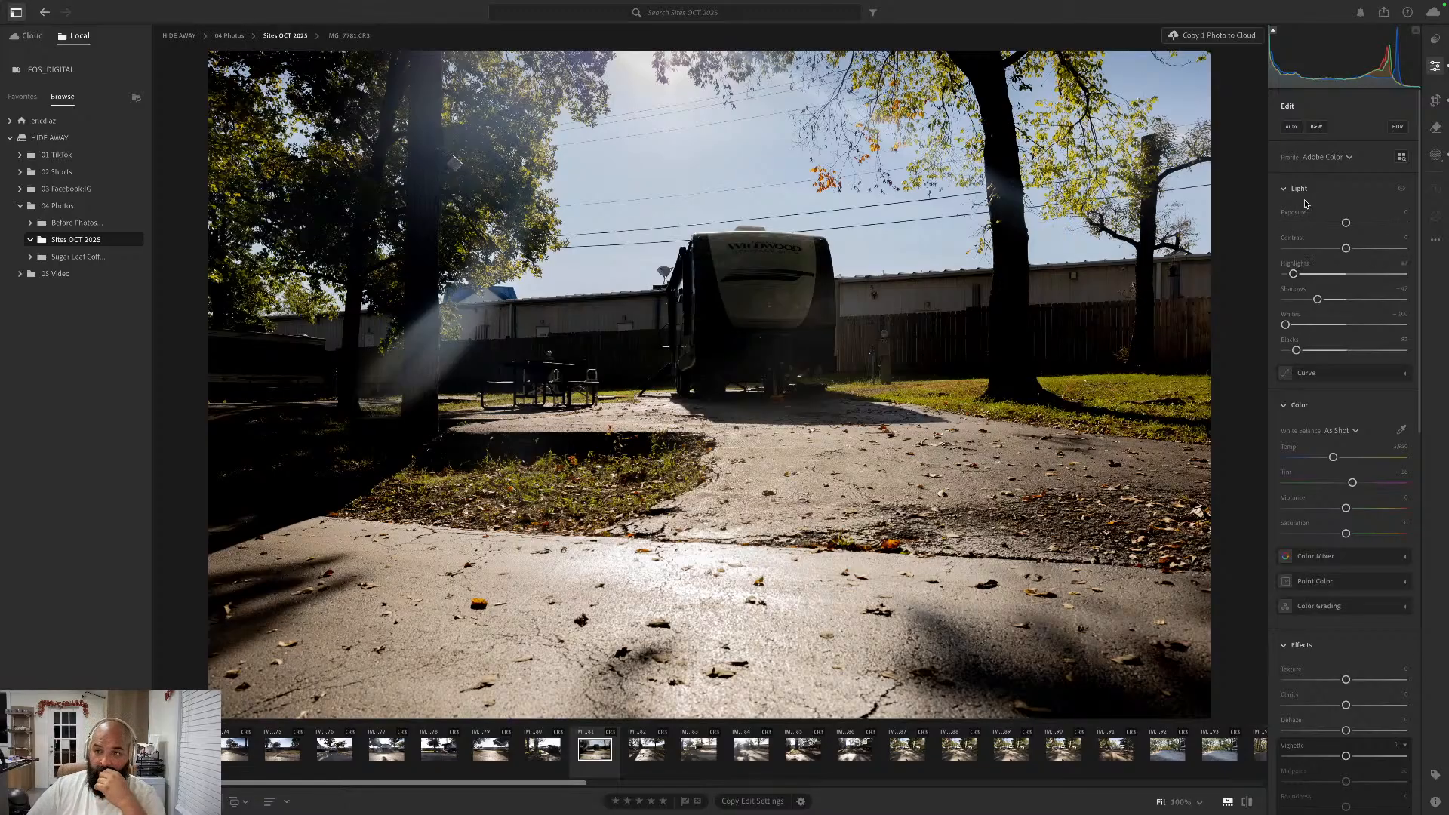
double_click(1296, 341)
double_click(1290, 315)
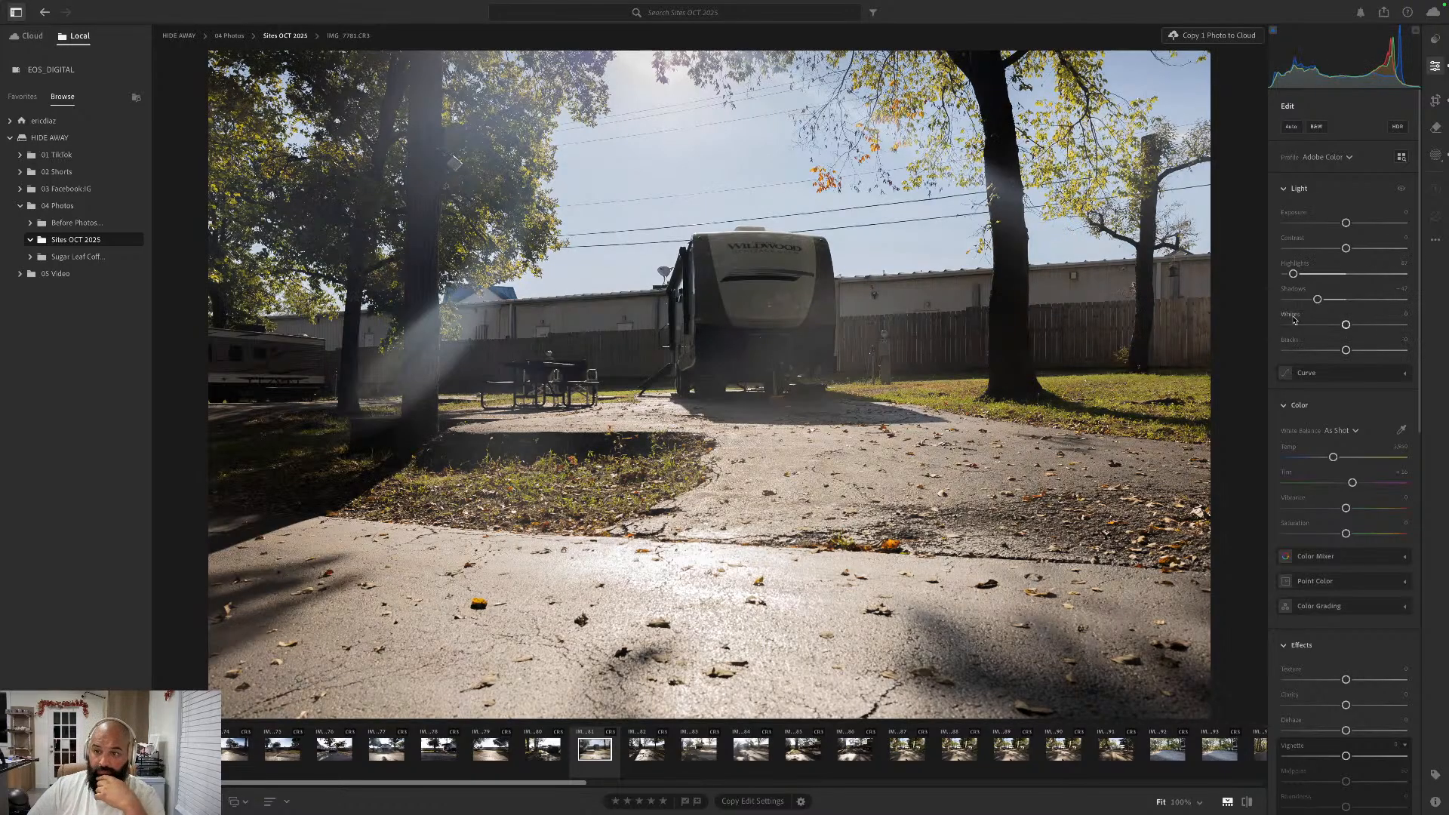
double_click(1292, 290)
double_click(1292, 264)
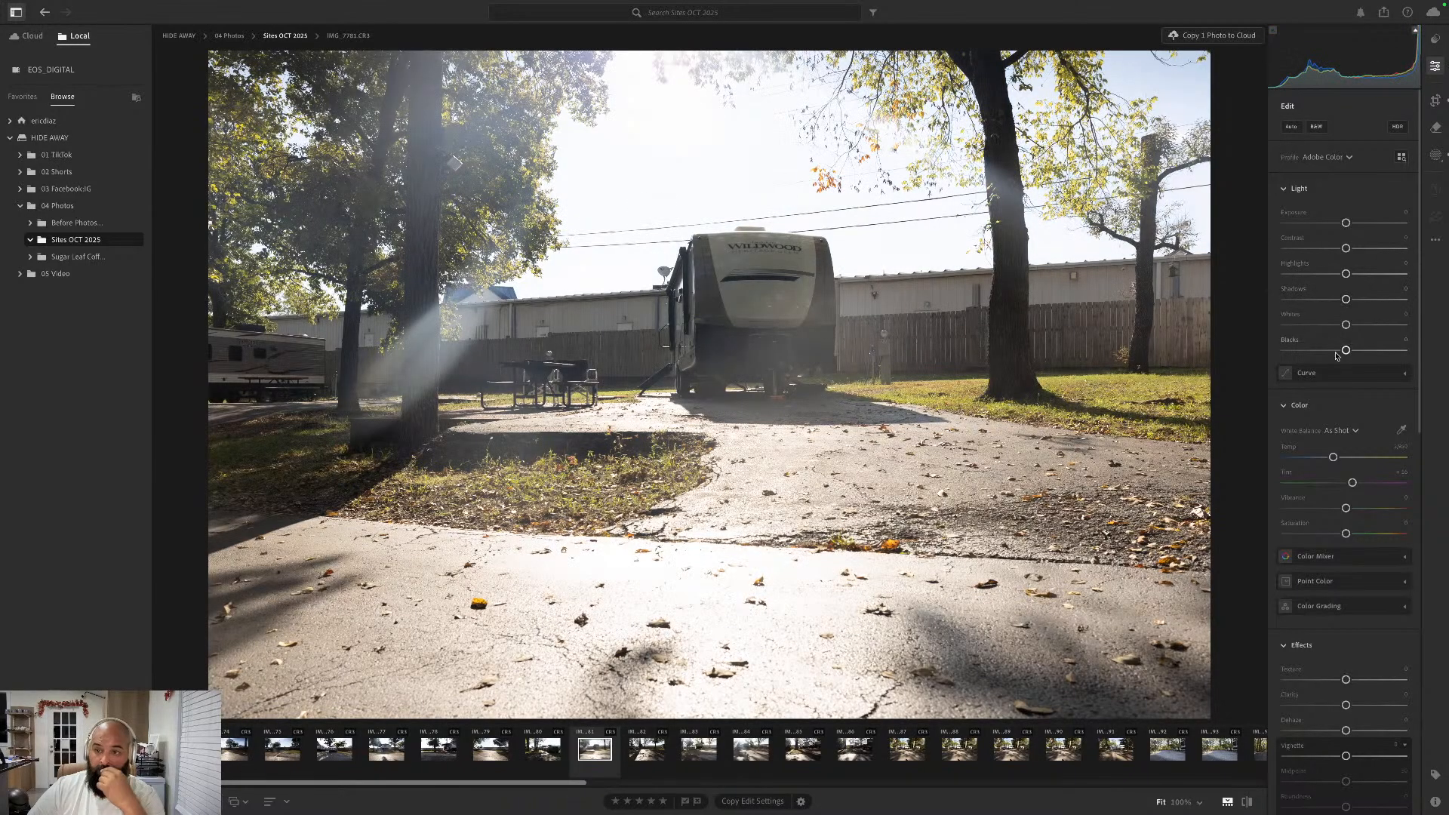
- Lower the whole photo's Blacks strongly and Shadows slightly, raise Whites, Highlights and Contrast, and set Vibrance to about +23
mouse_move(1346, 350)
mouse_down()
mouse_move(1322, 351)
mouse_move(1359, 351)
mouse_up()
drag(1338, 352, 1356, 248)
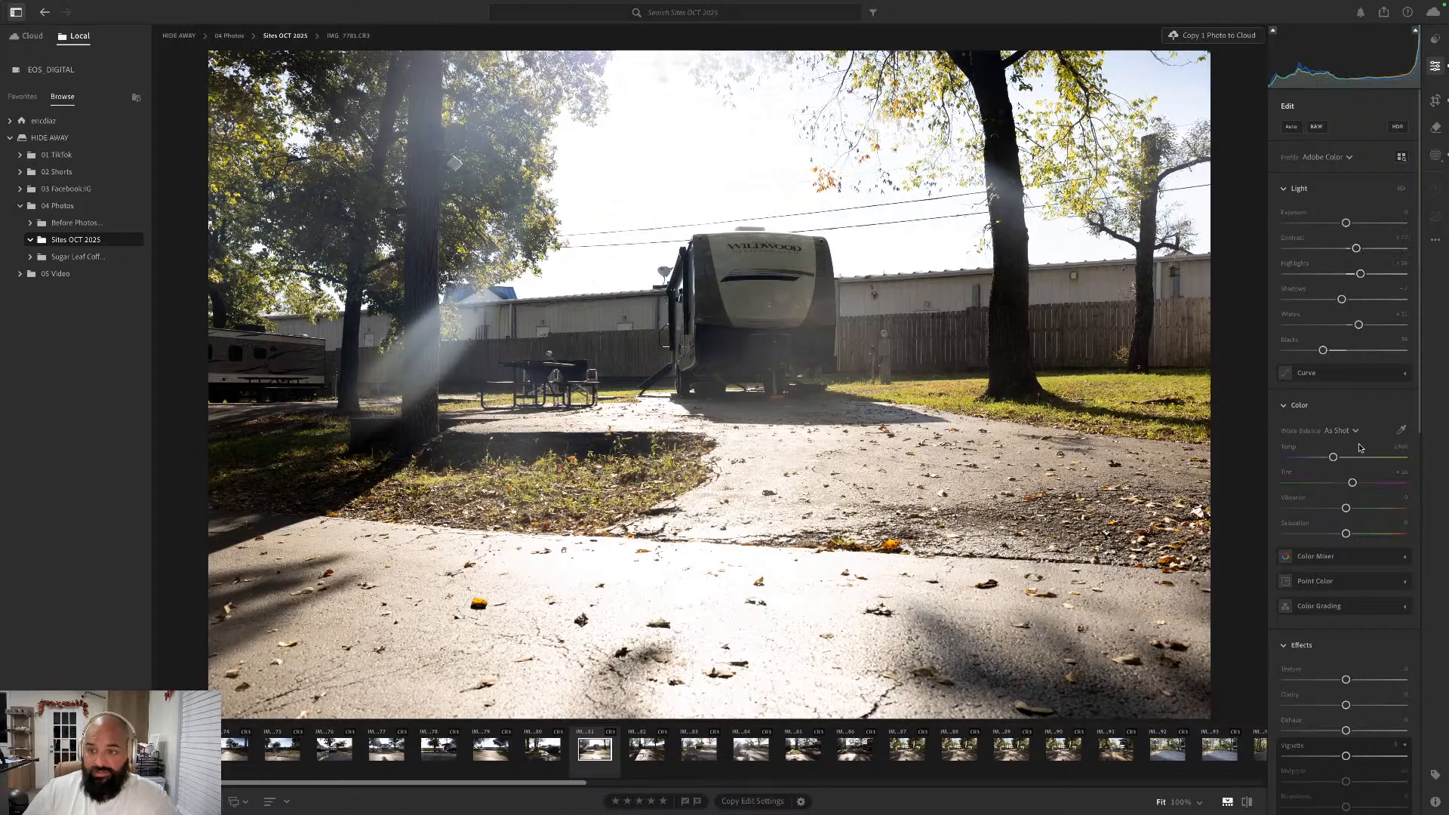
drag(1346, 508, 1361, 514)
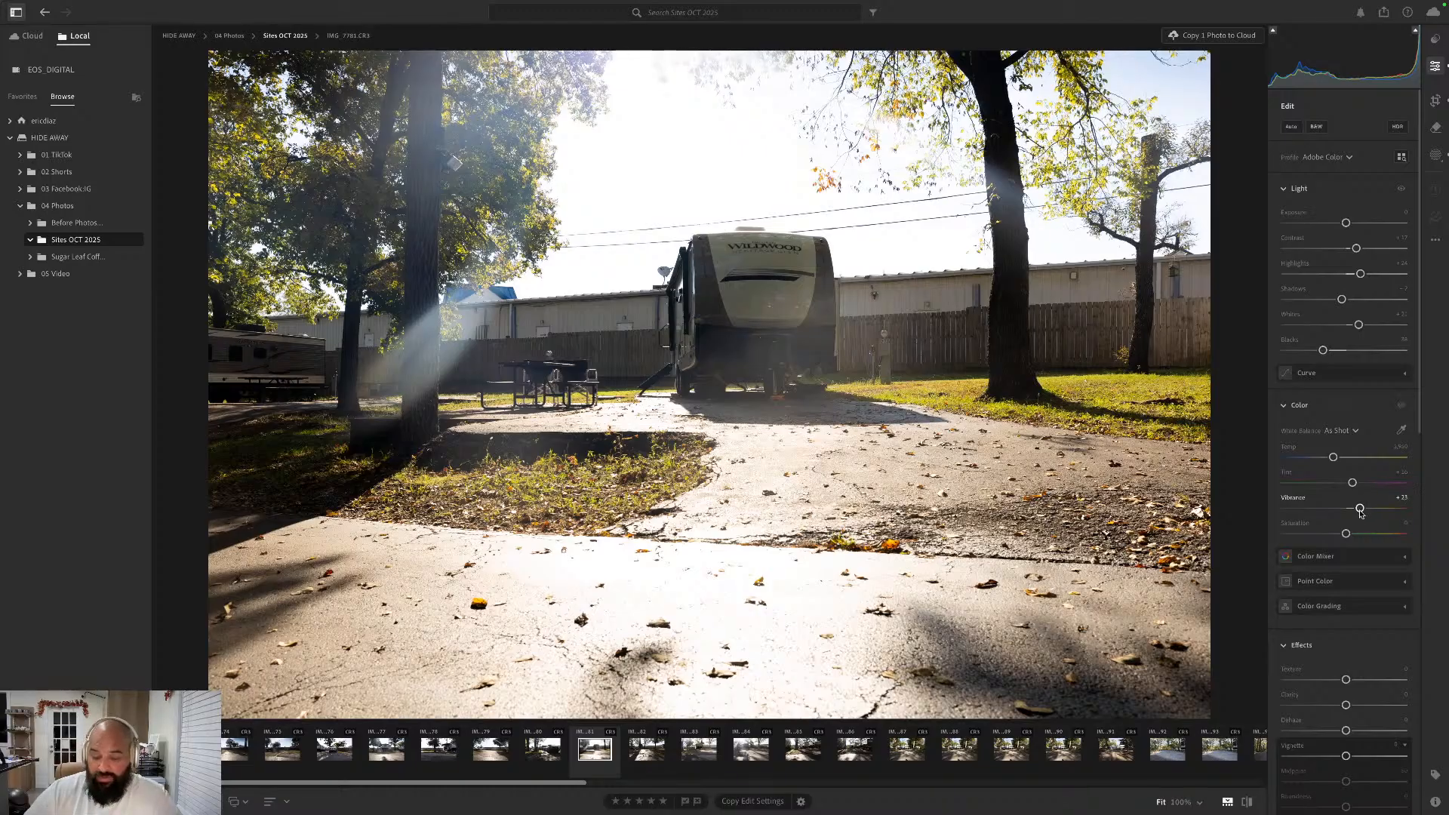
- Go to the next photo, IMG_7782.CR3, and straighten it automatically with the Crop tool, keeping the Original aspect ratio
key(Right)
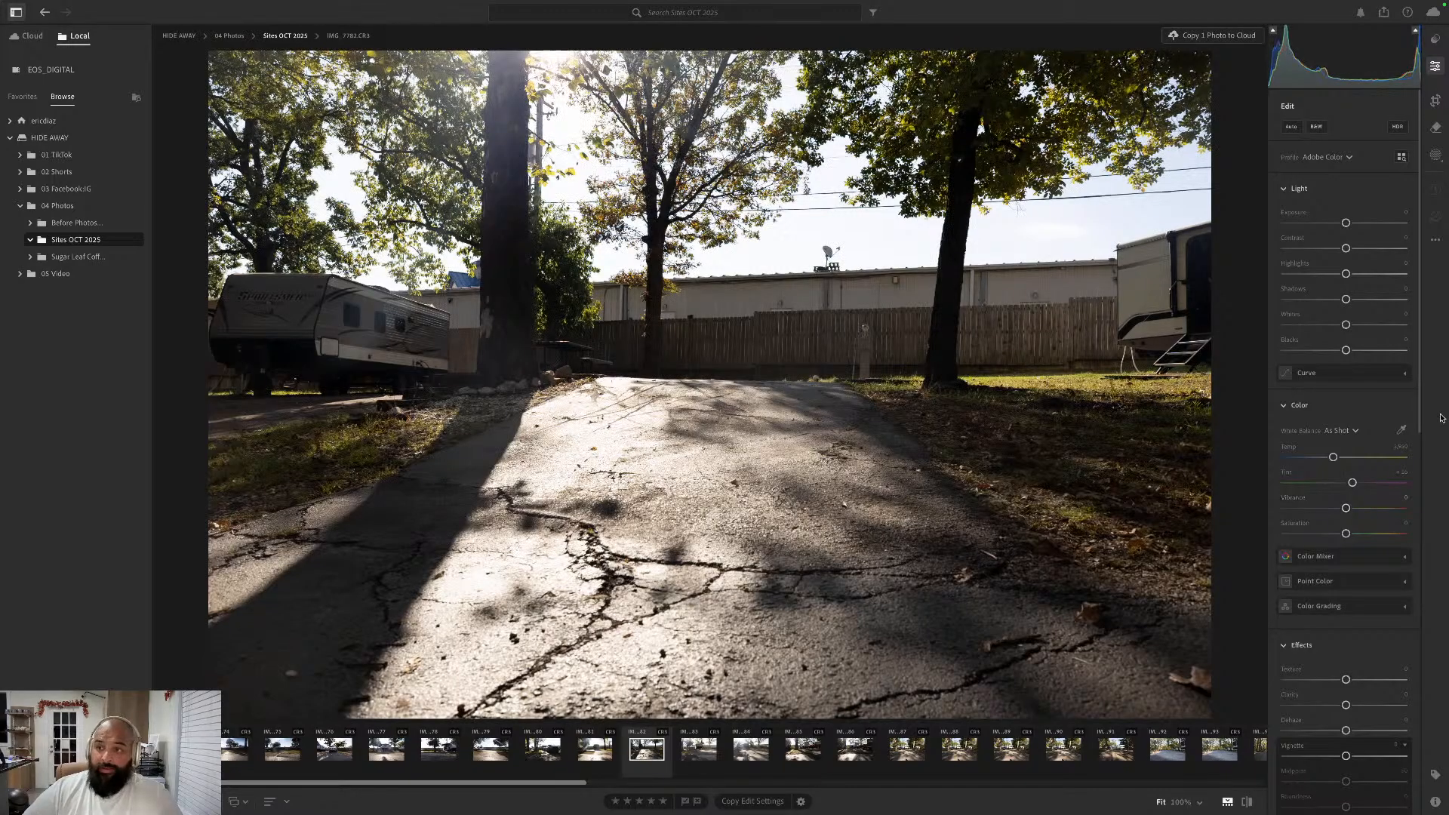
click(1436, 102)
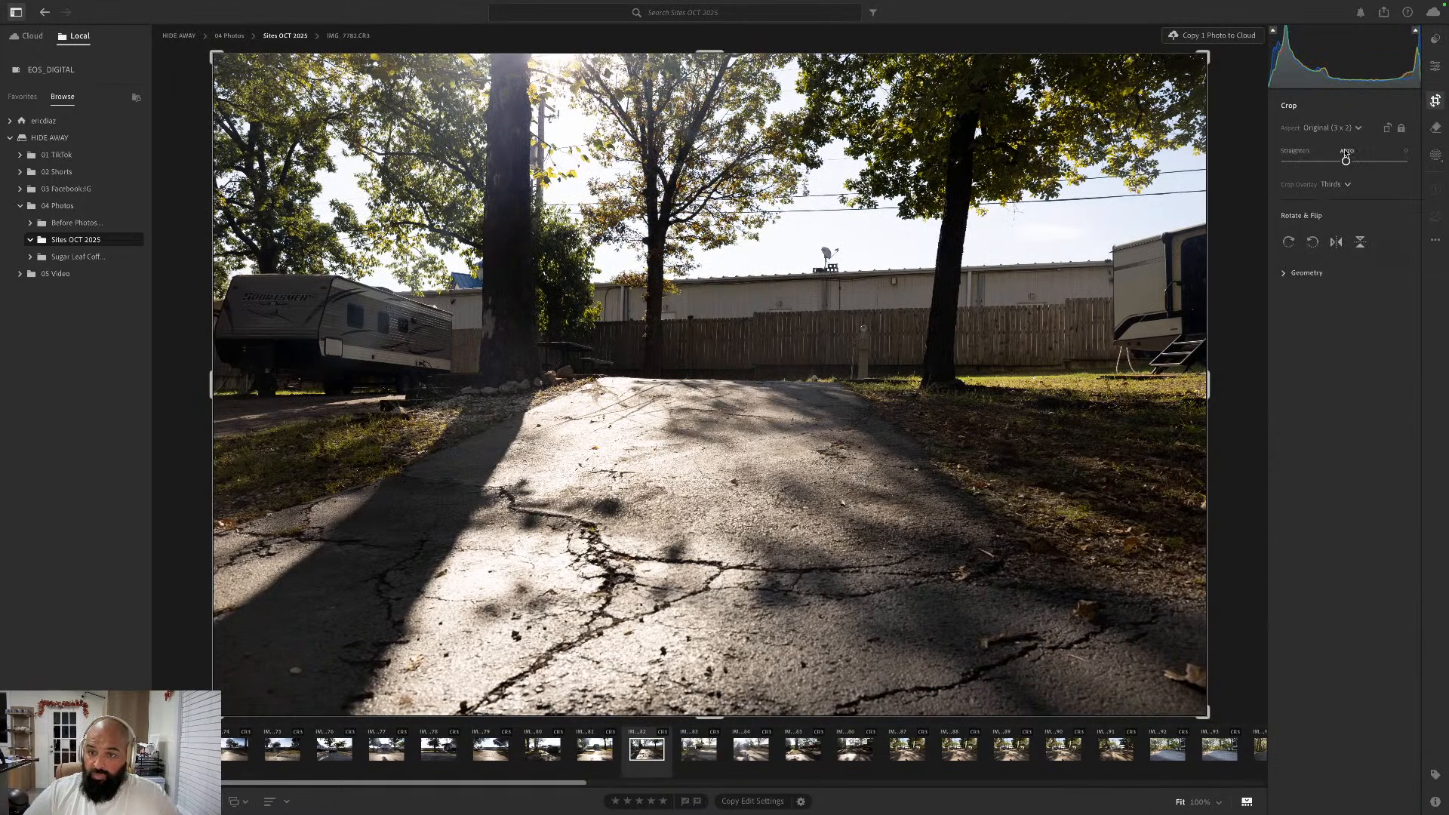
click(1347, 151)
click(1434, 68)
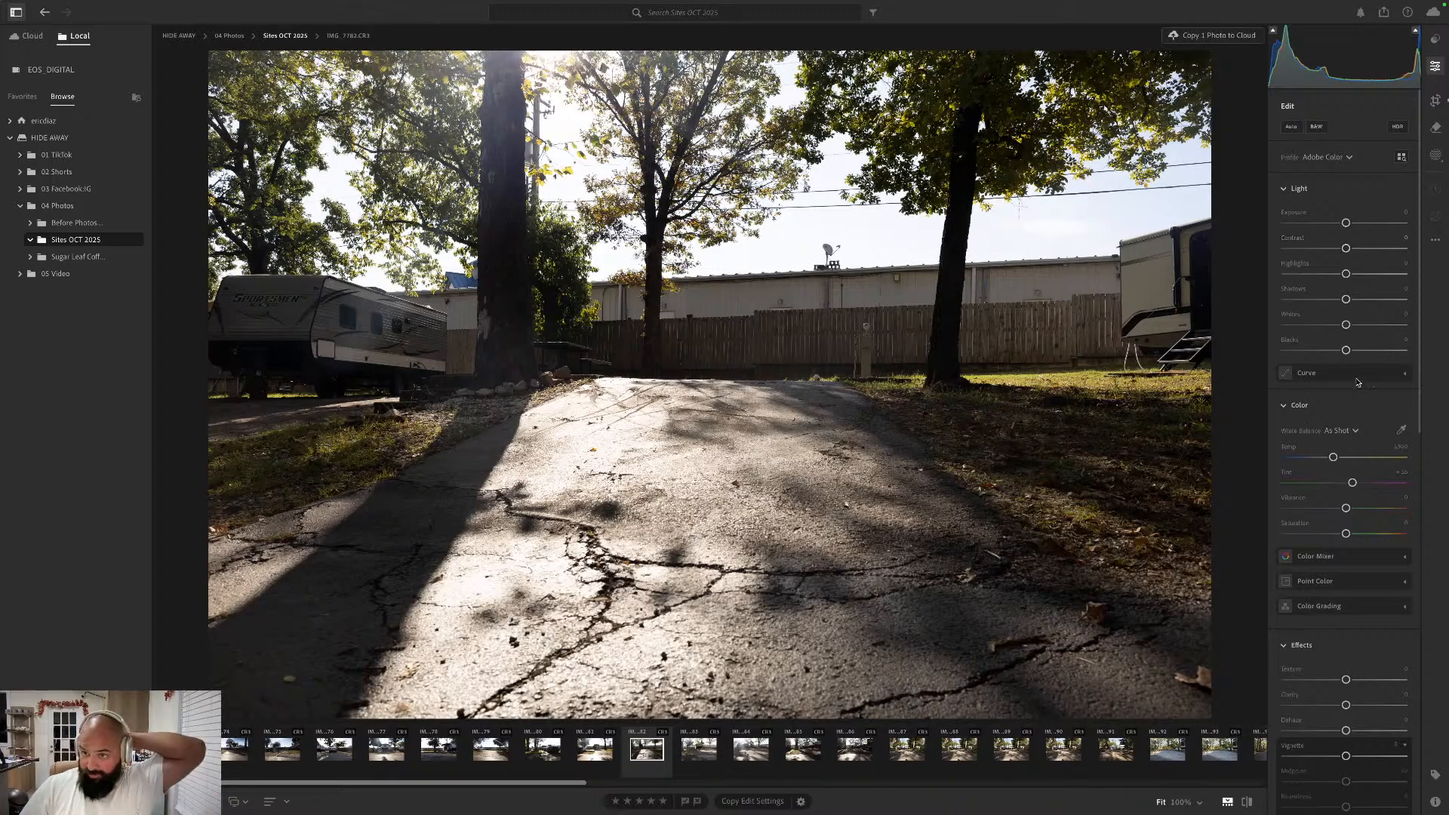
- Lower the photo's Blacks and Contrast moderately and raise Whites, Shadows and Highlights
drag(1346, 350, 1337, 252)
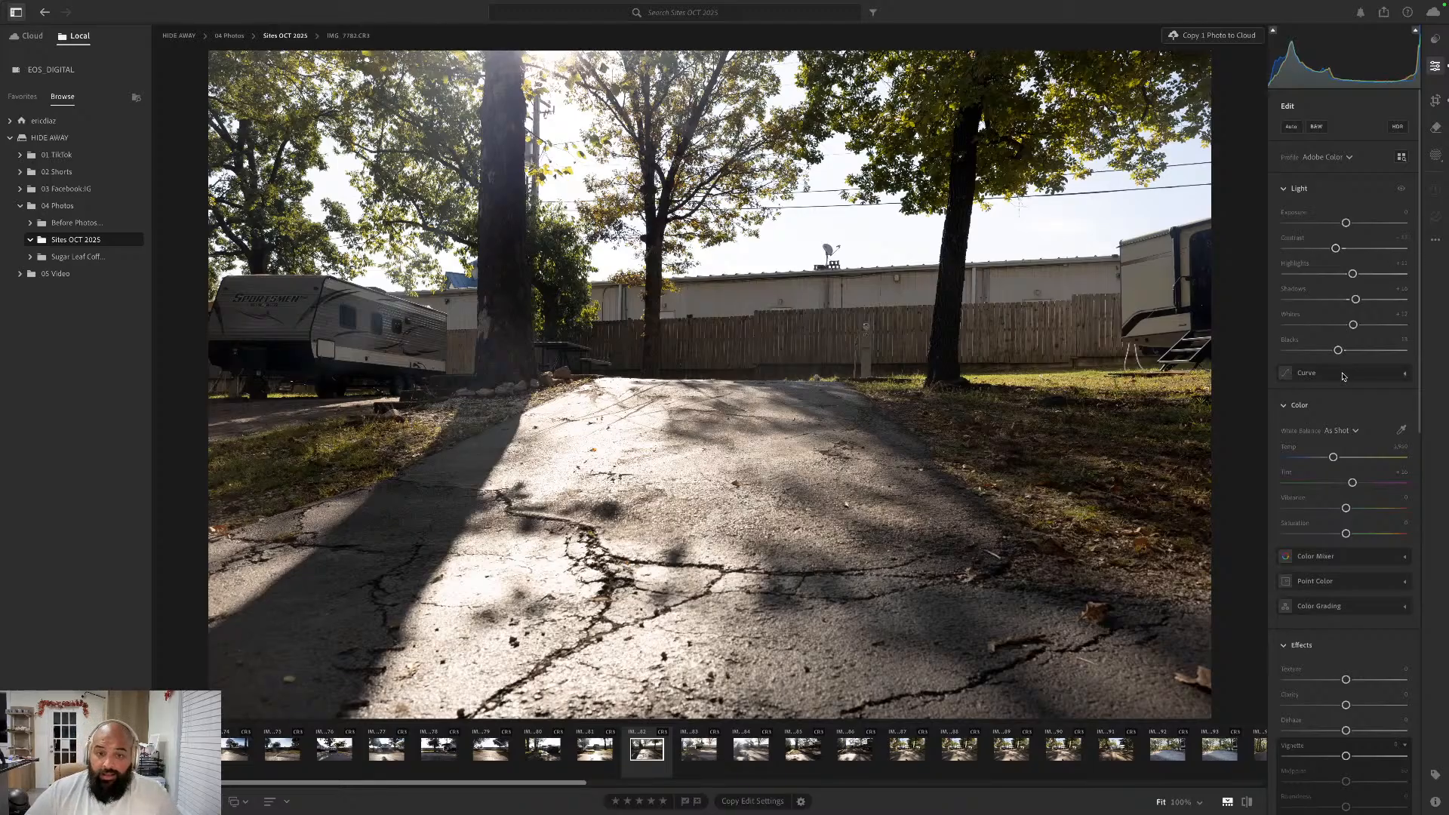
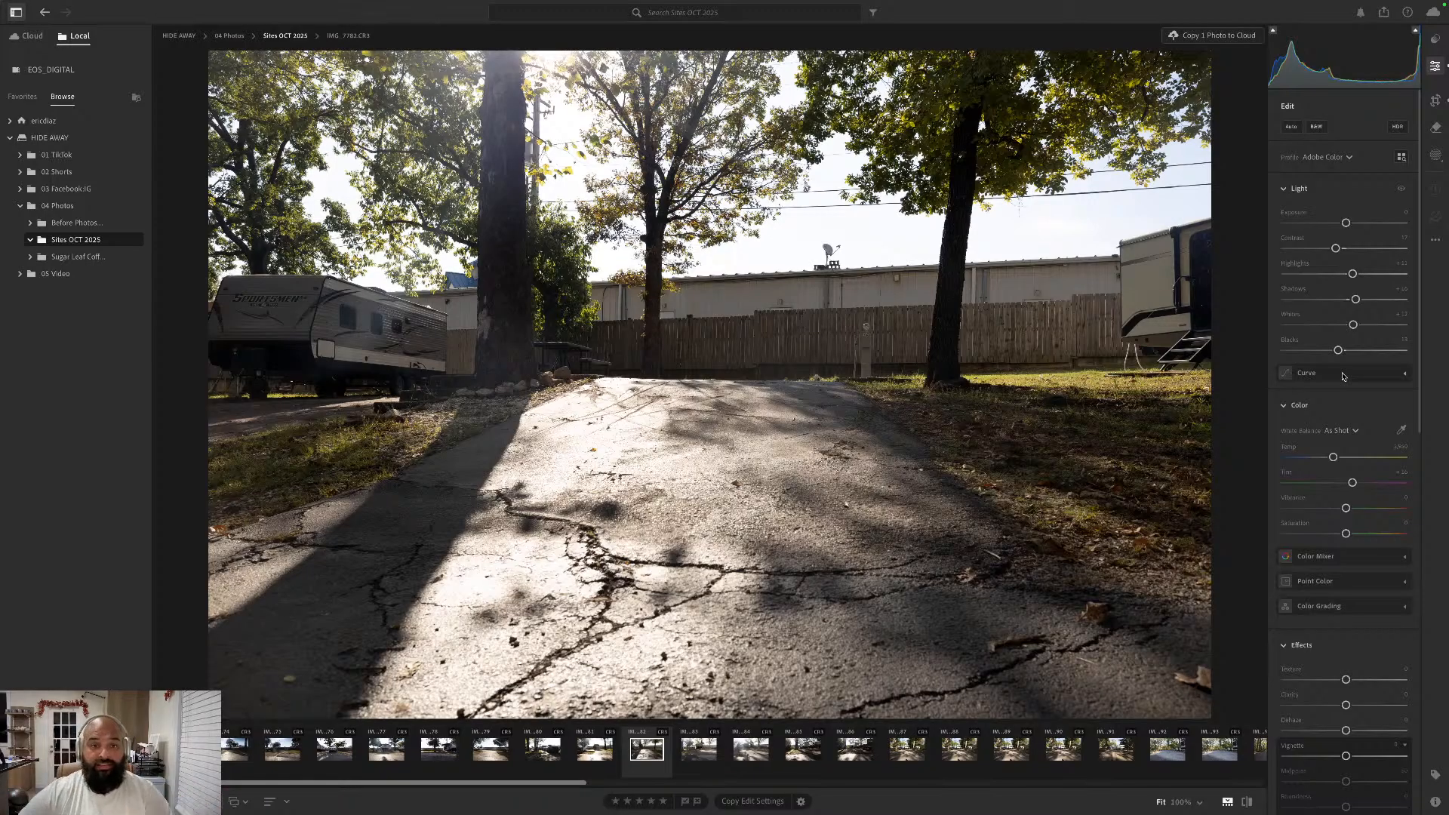
- Raise the photo's Vibrance to about +24
key(Right)
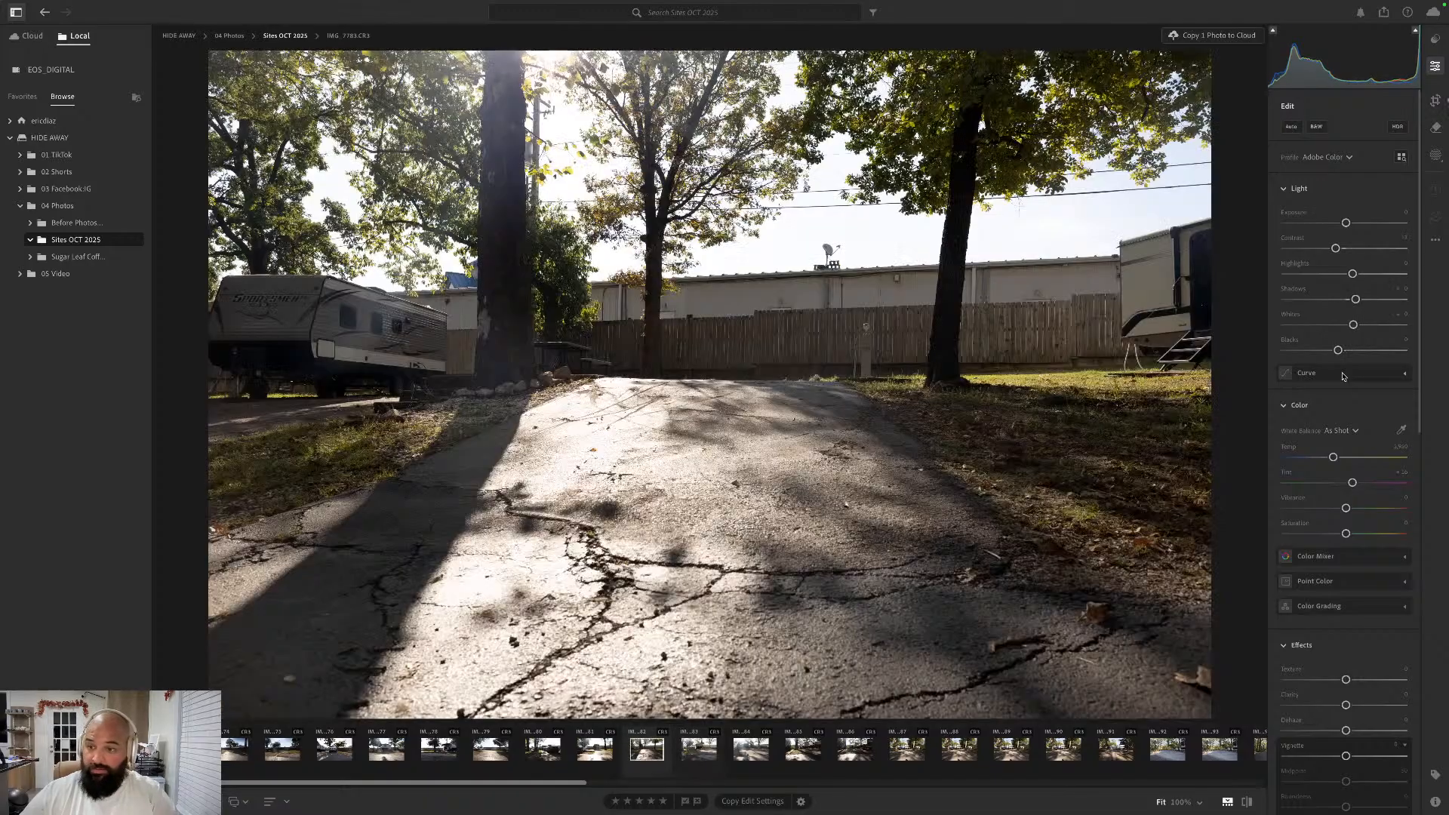
drag(1345, 508, 1363, 511)
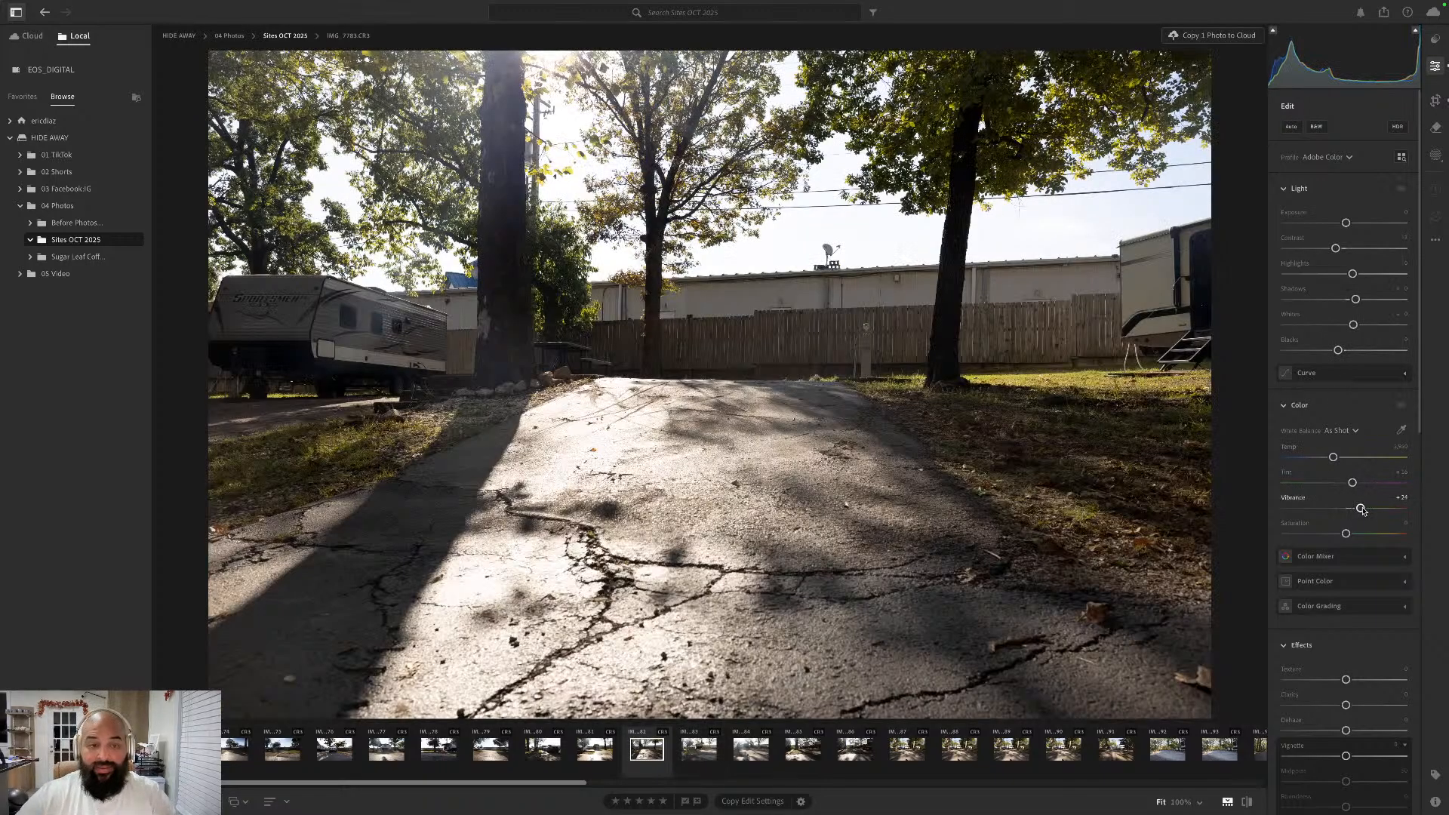
- Go to the next photo, IMG_7783.CR3, and straighten it automatically with the Crop tool, keeping the Original aspect ratio
key(Right)
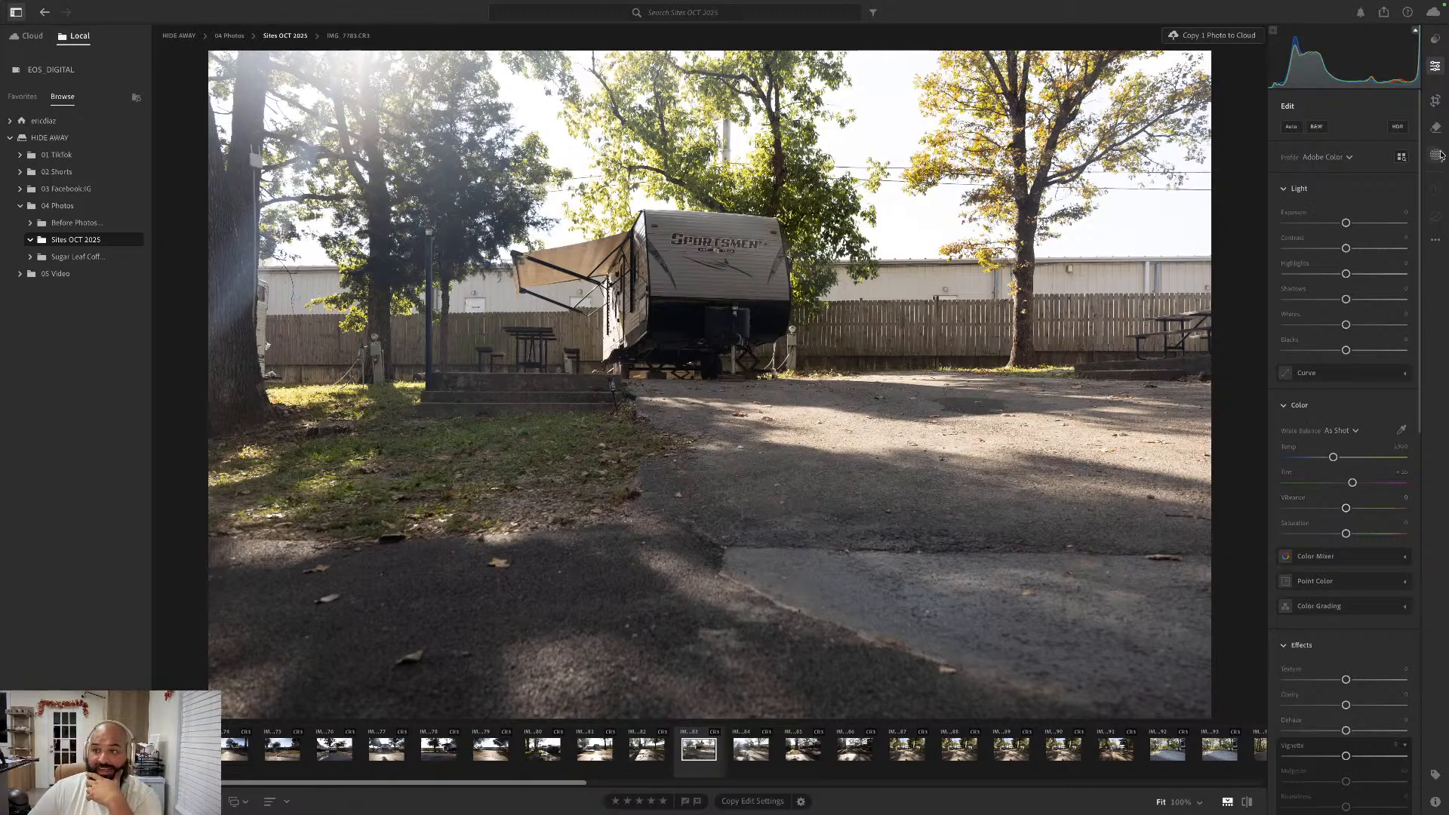
click(1436, 101)
click(1348, 151)
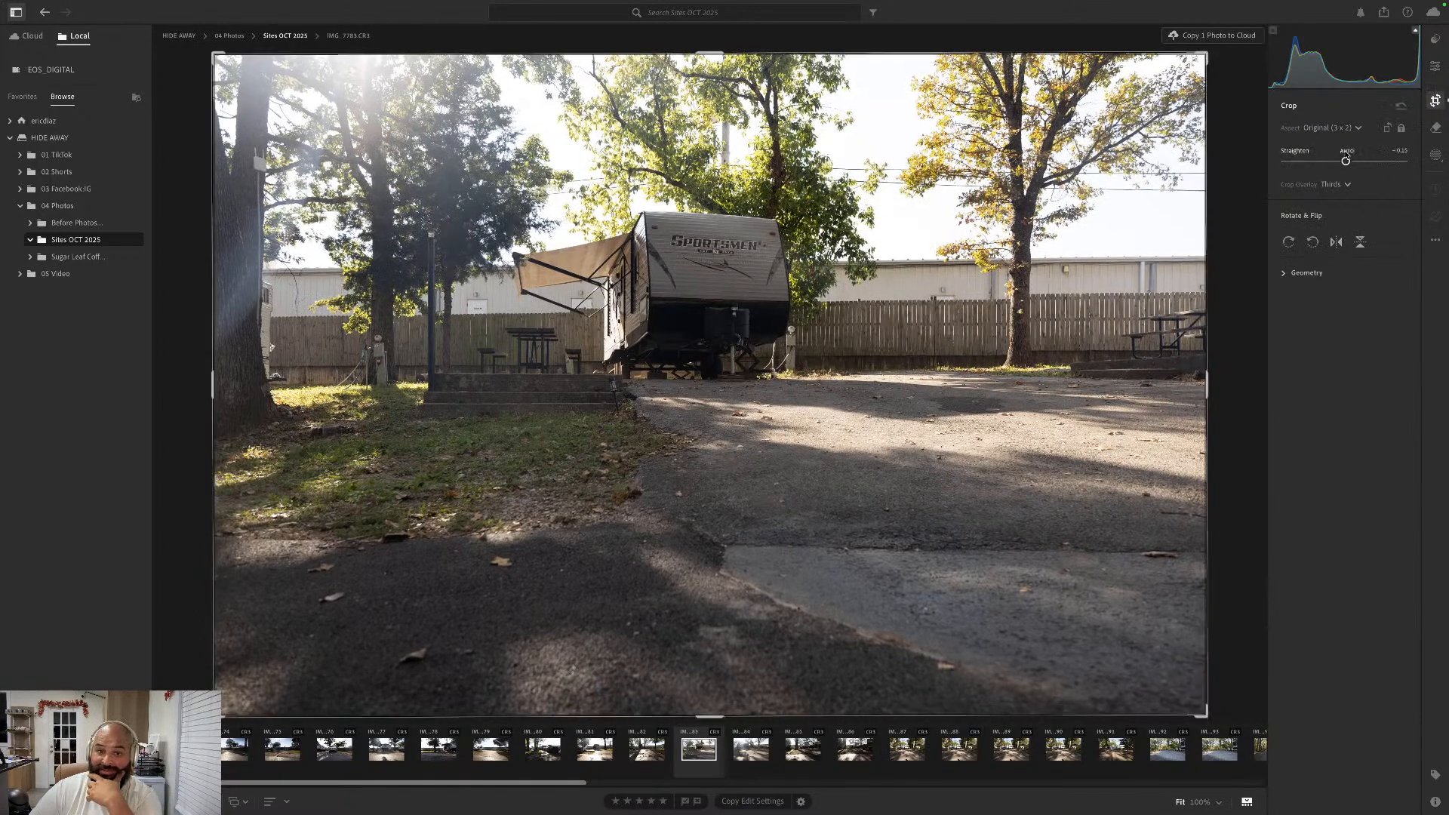
click(1437, 68)
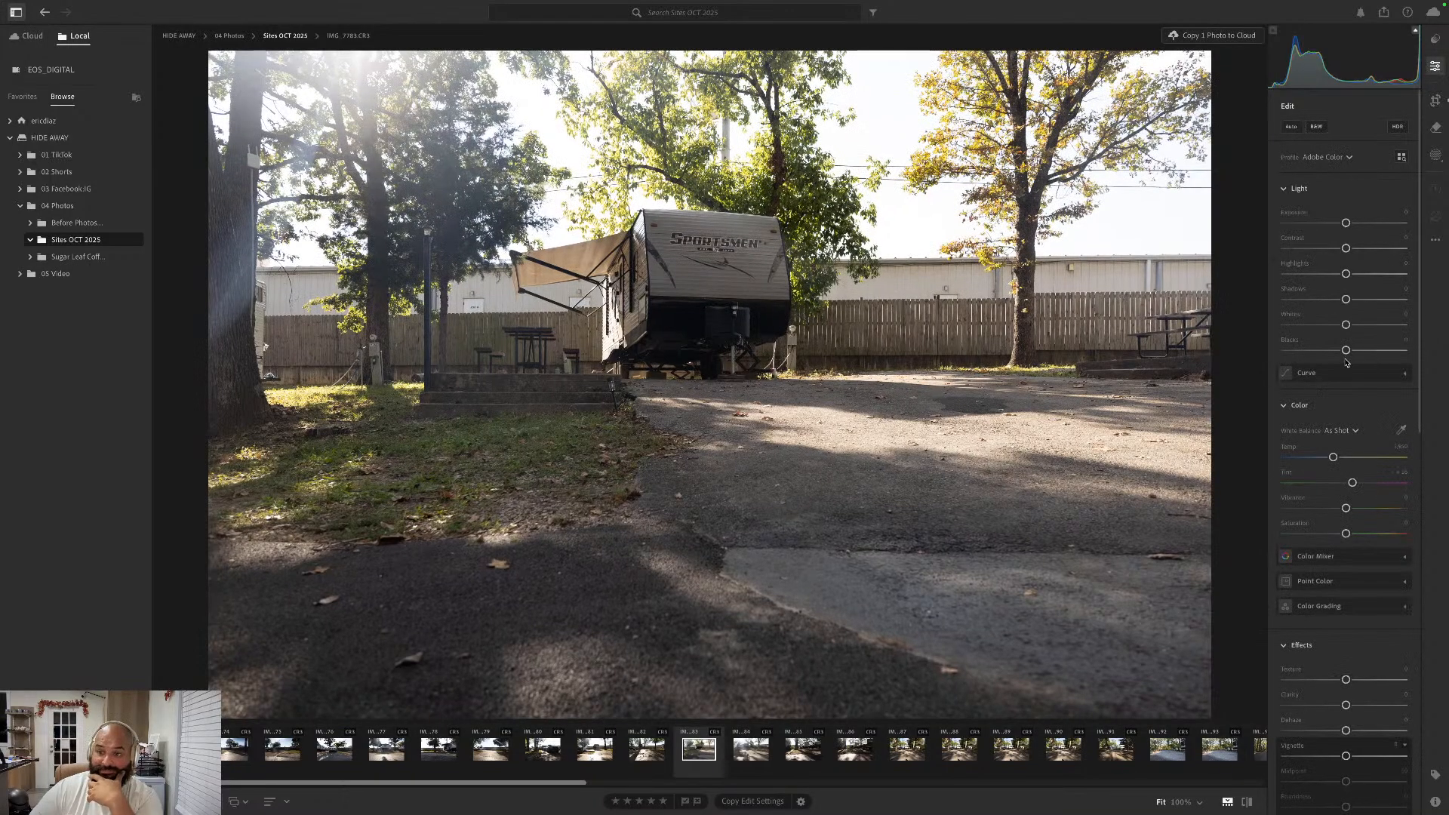
- Lower the Sportsmen trailer photo's Blacks, raise Whites, Shadows, Highlights and Contrast moderately, and increase Vibrance to about +23
drag(1338, 352, 1357, 300)
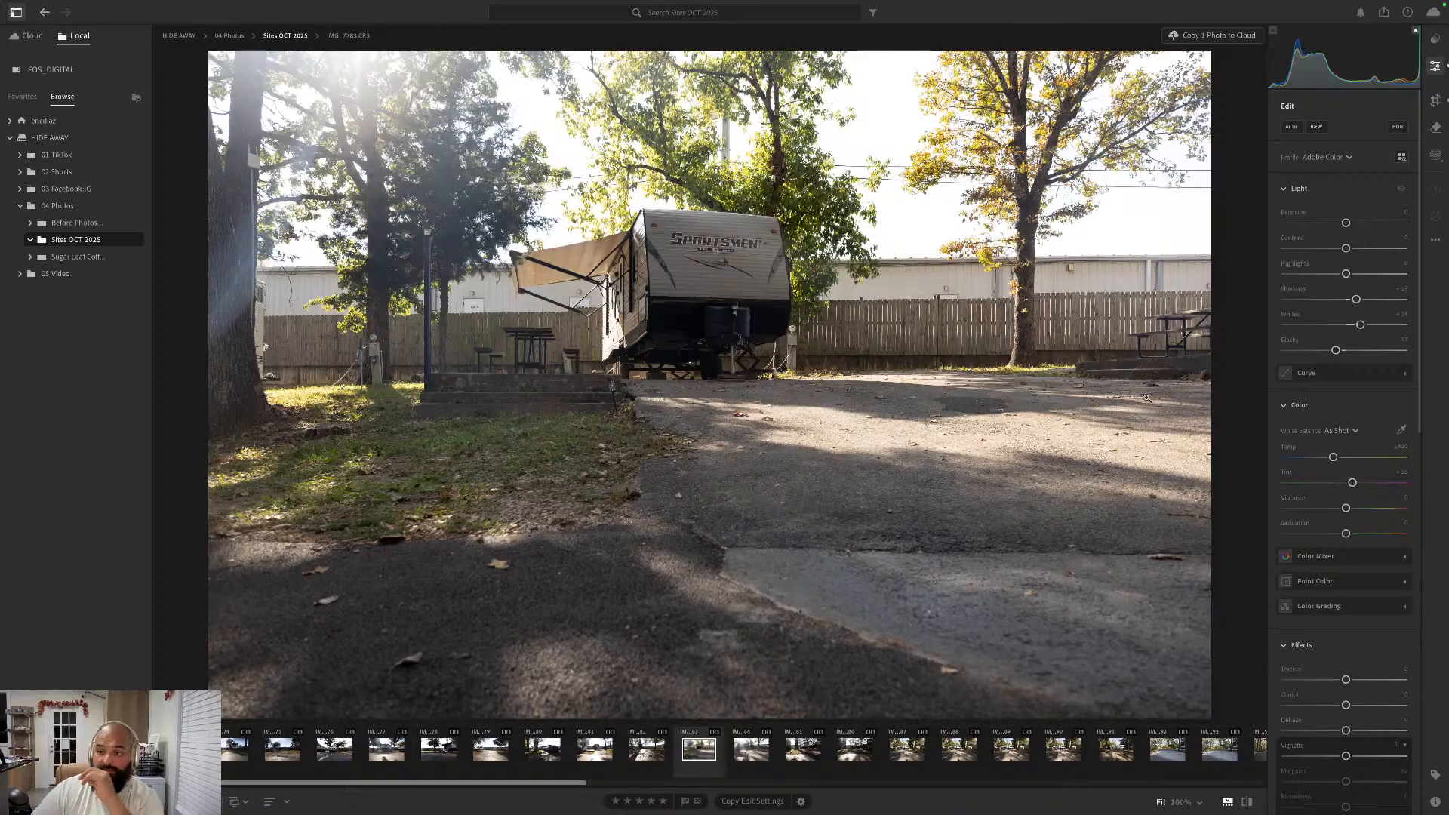
drag(1347, 274, 1354, 247)
drag(1346, 508, 1361, 509)
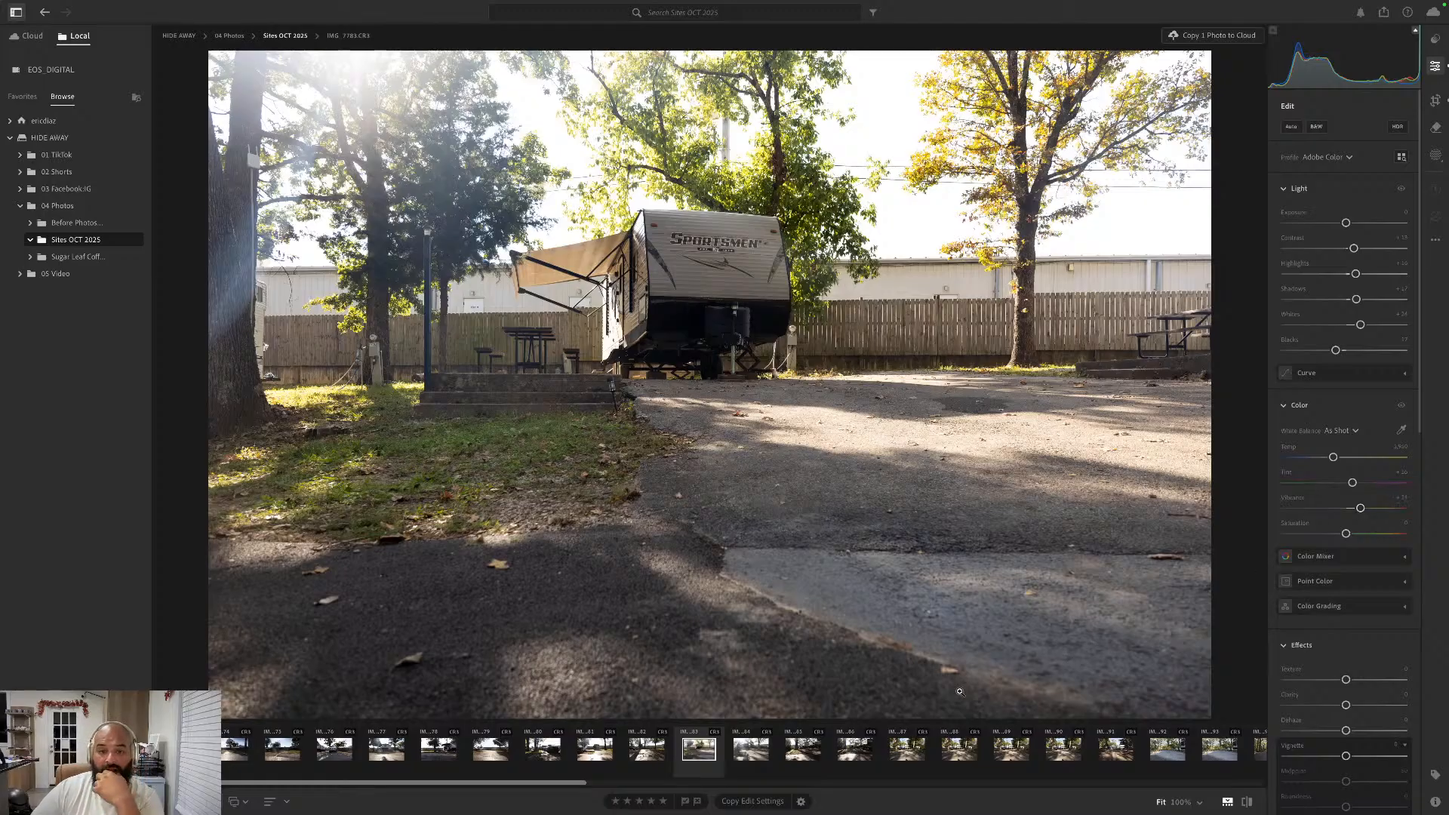
- Go to the next photo, IMG_7784.CR3, and straighten it automatically with the Crop tool, keeping the Original aspect ratio
key(Right)
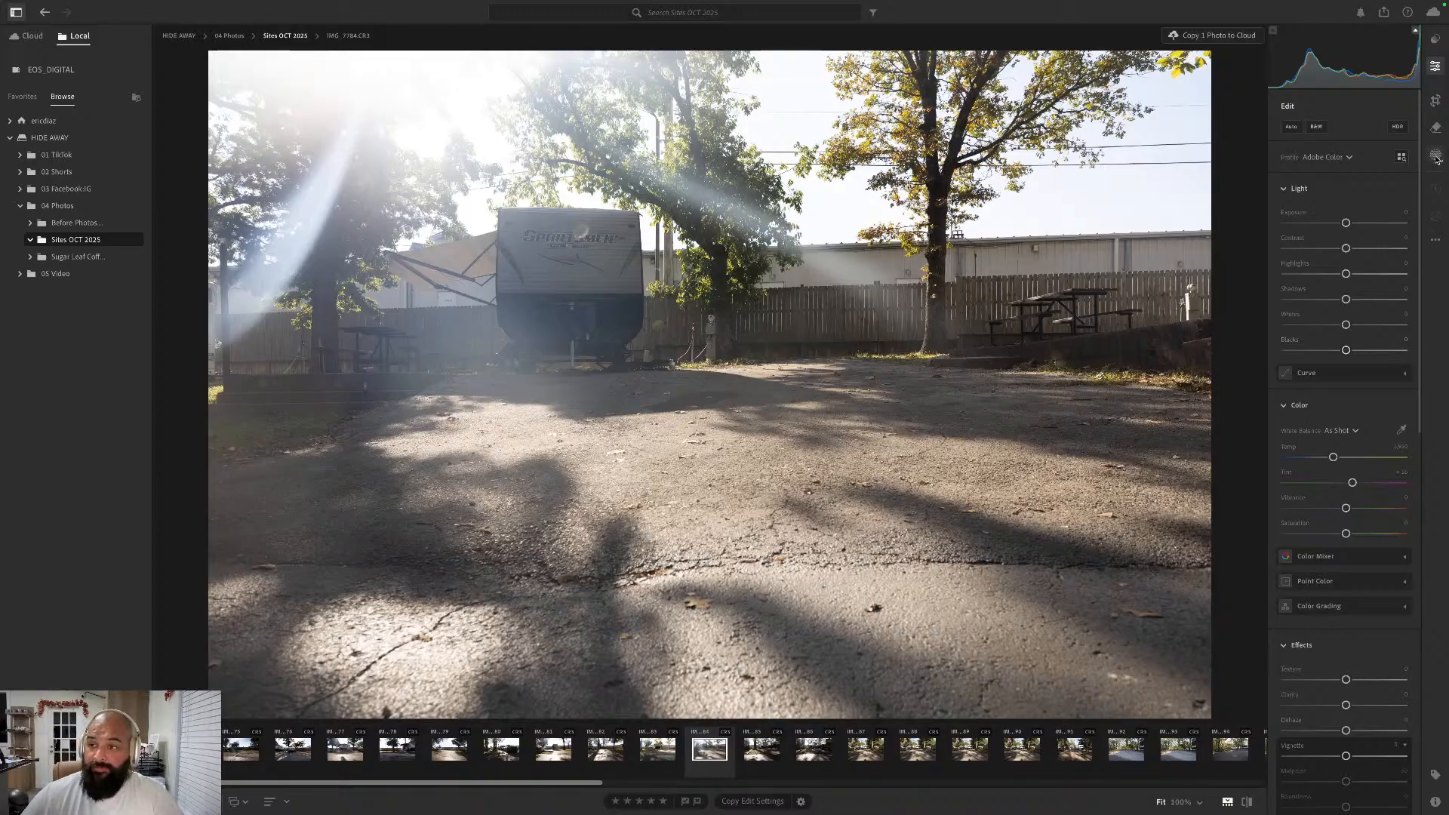
click(1436, 100)
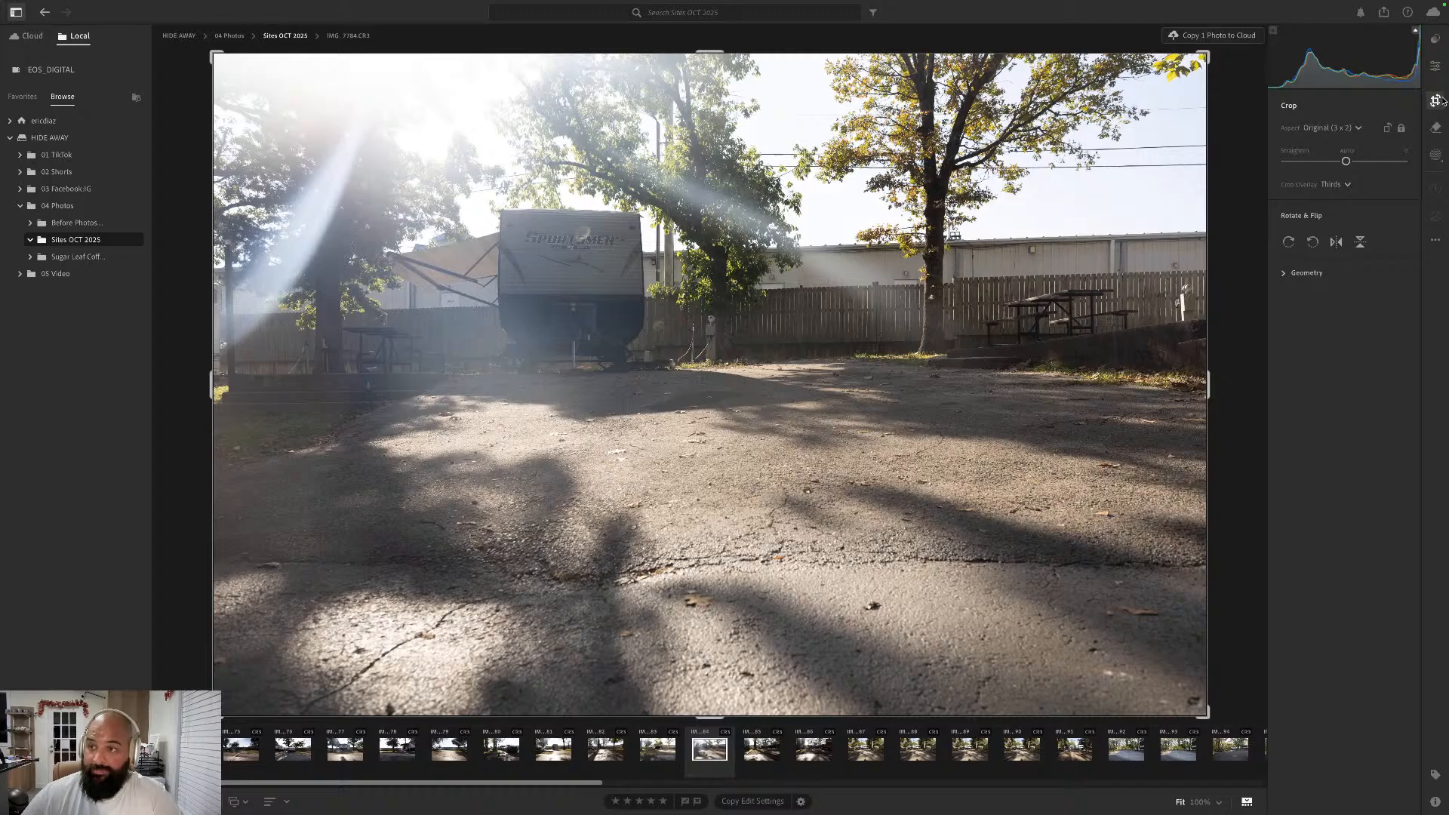
click(1347, 151)
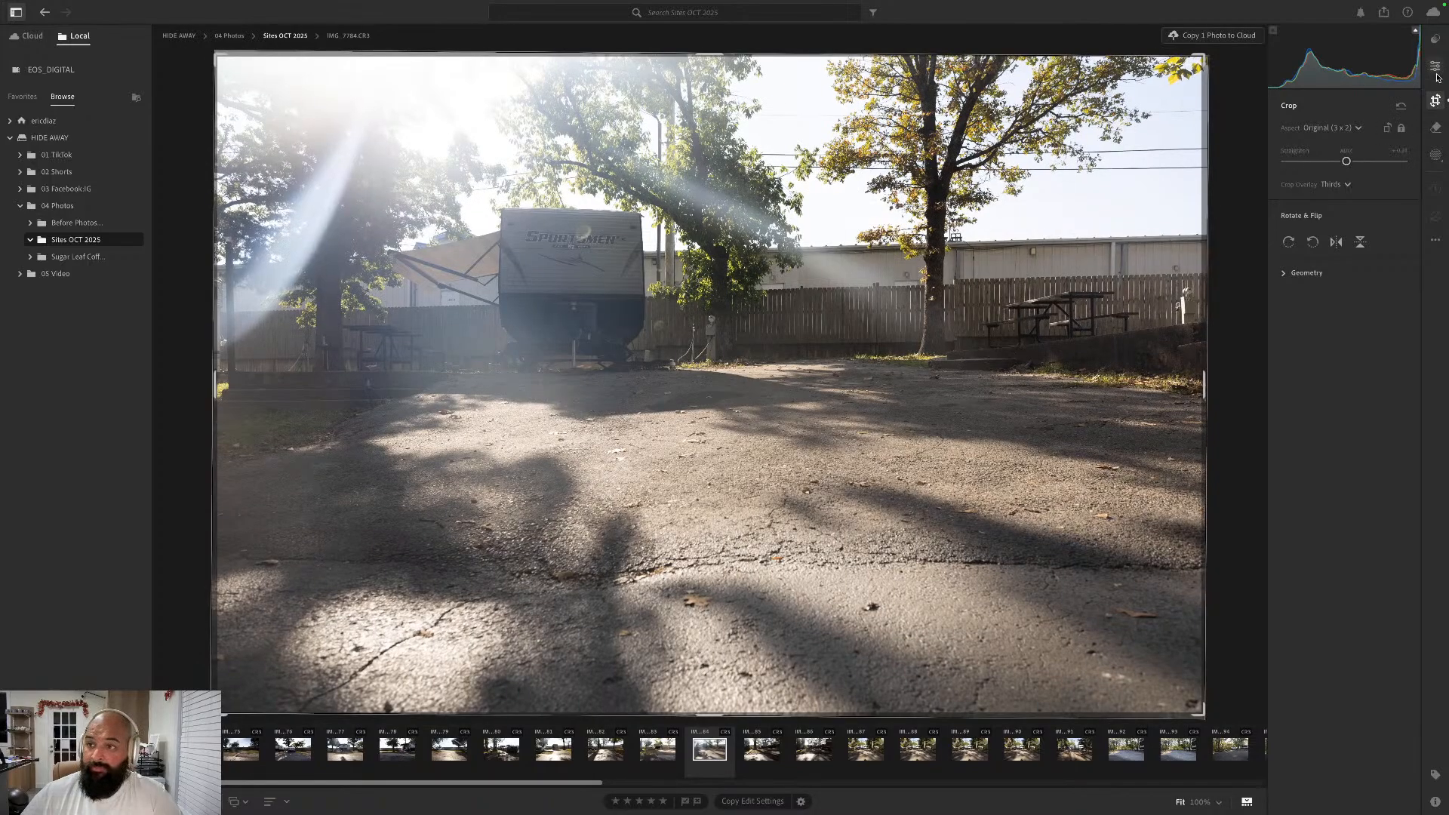
click(1436, 67)
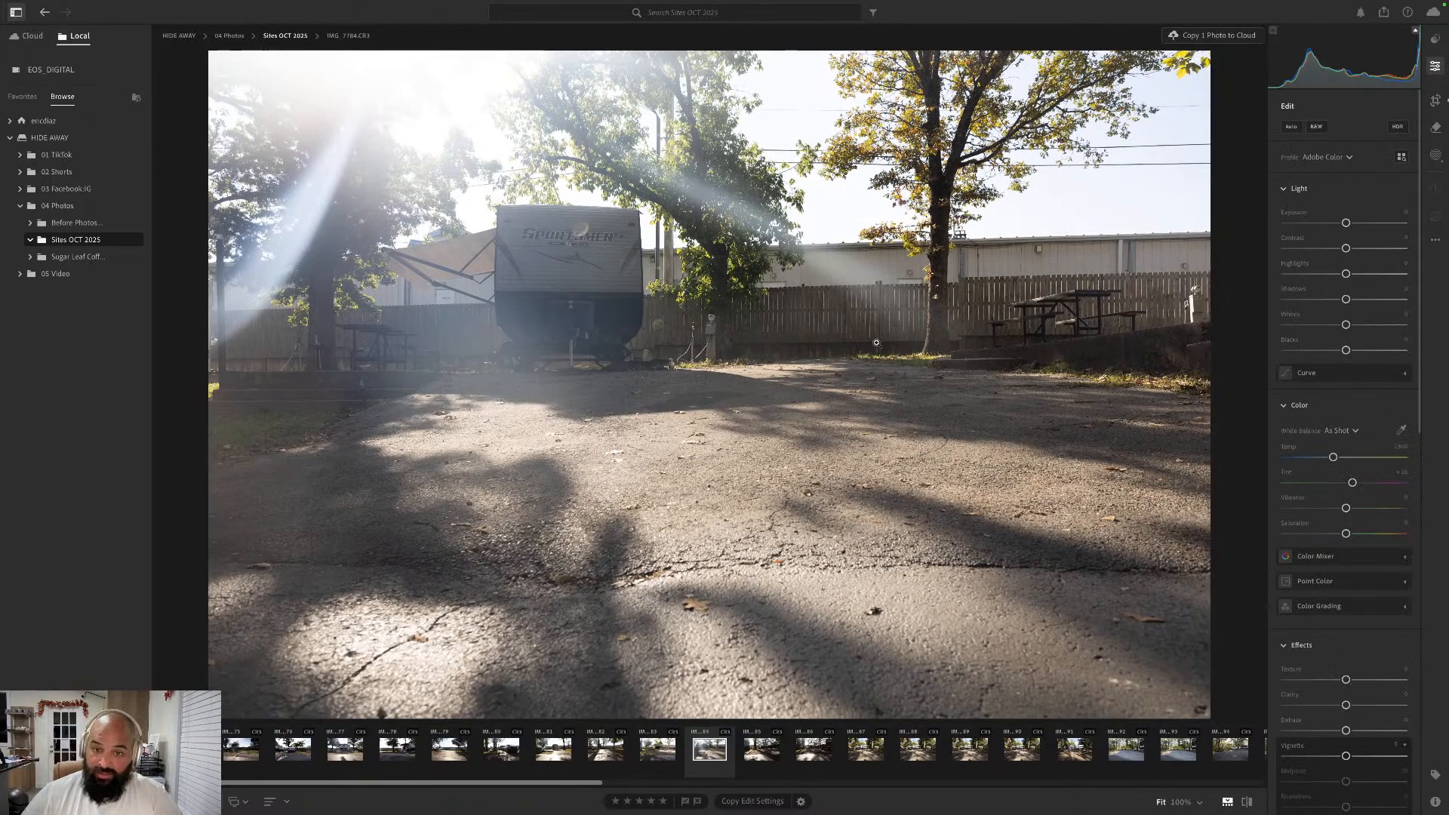
- Add a slanted linear gradient mask over the bright upper-left sky and lower its Exposure moderately
click(1436, 154)
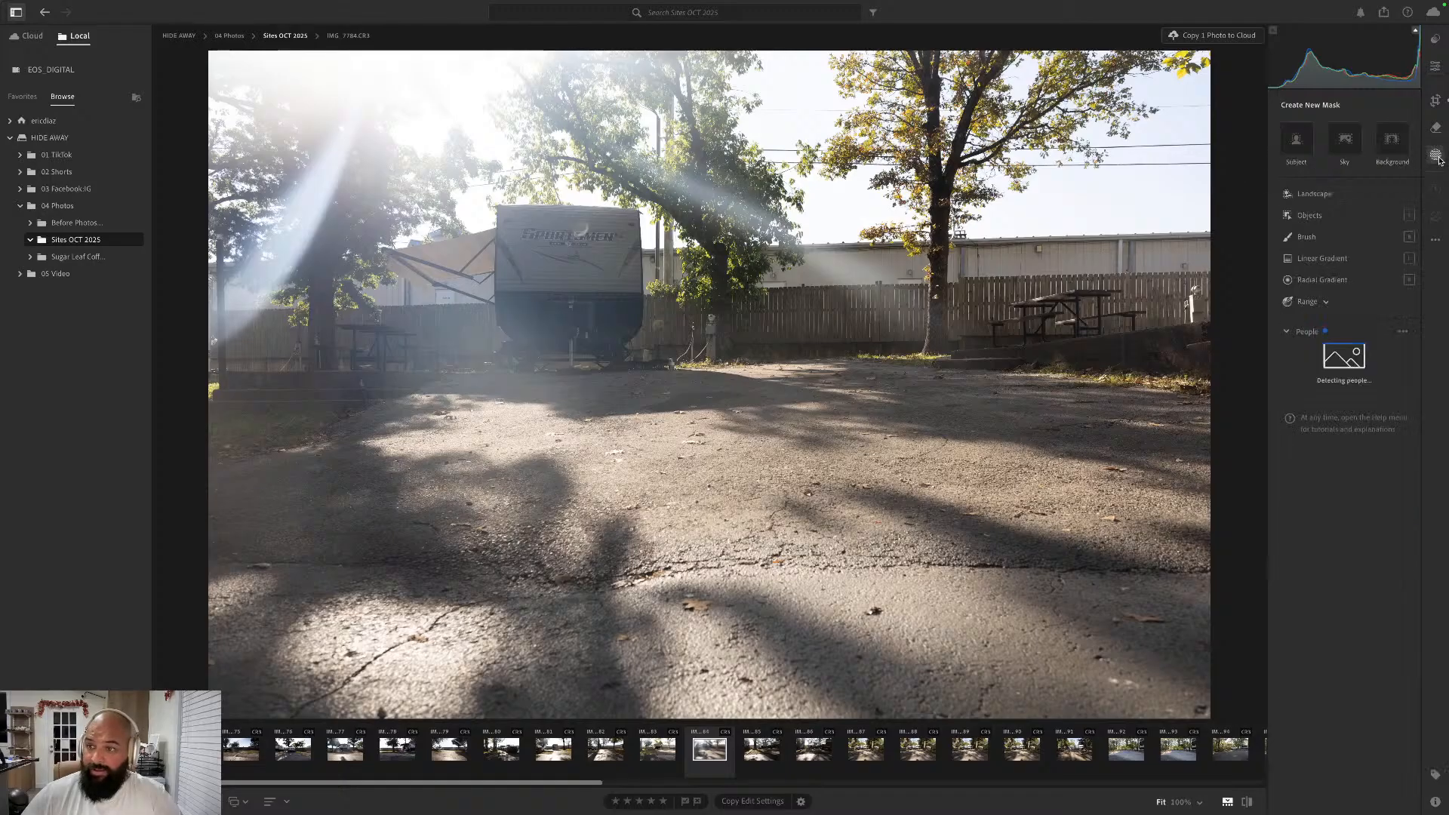
click(1323, 258)
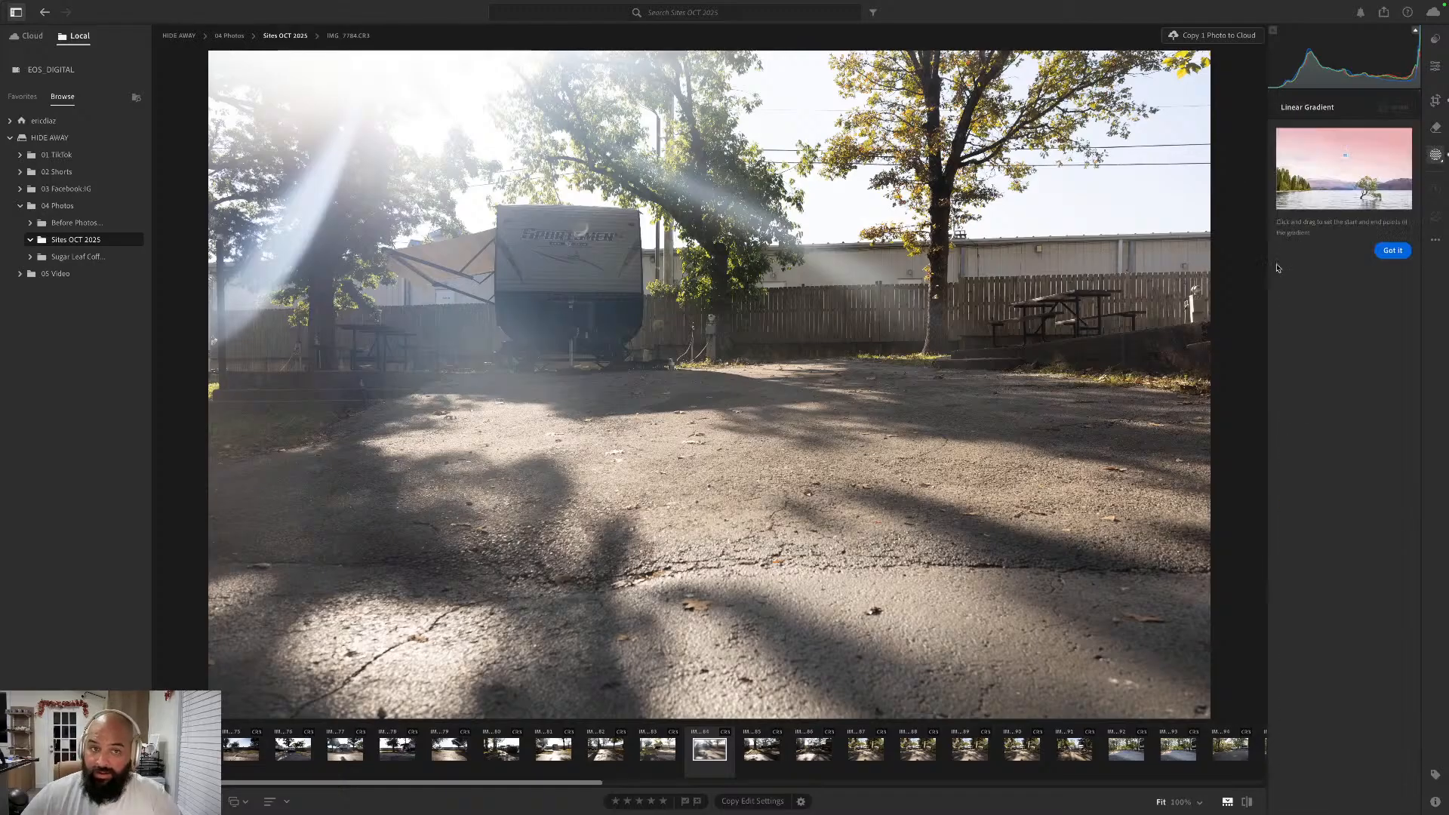
drag(402, 51, 441, 211)
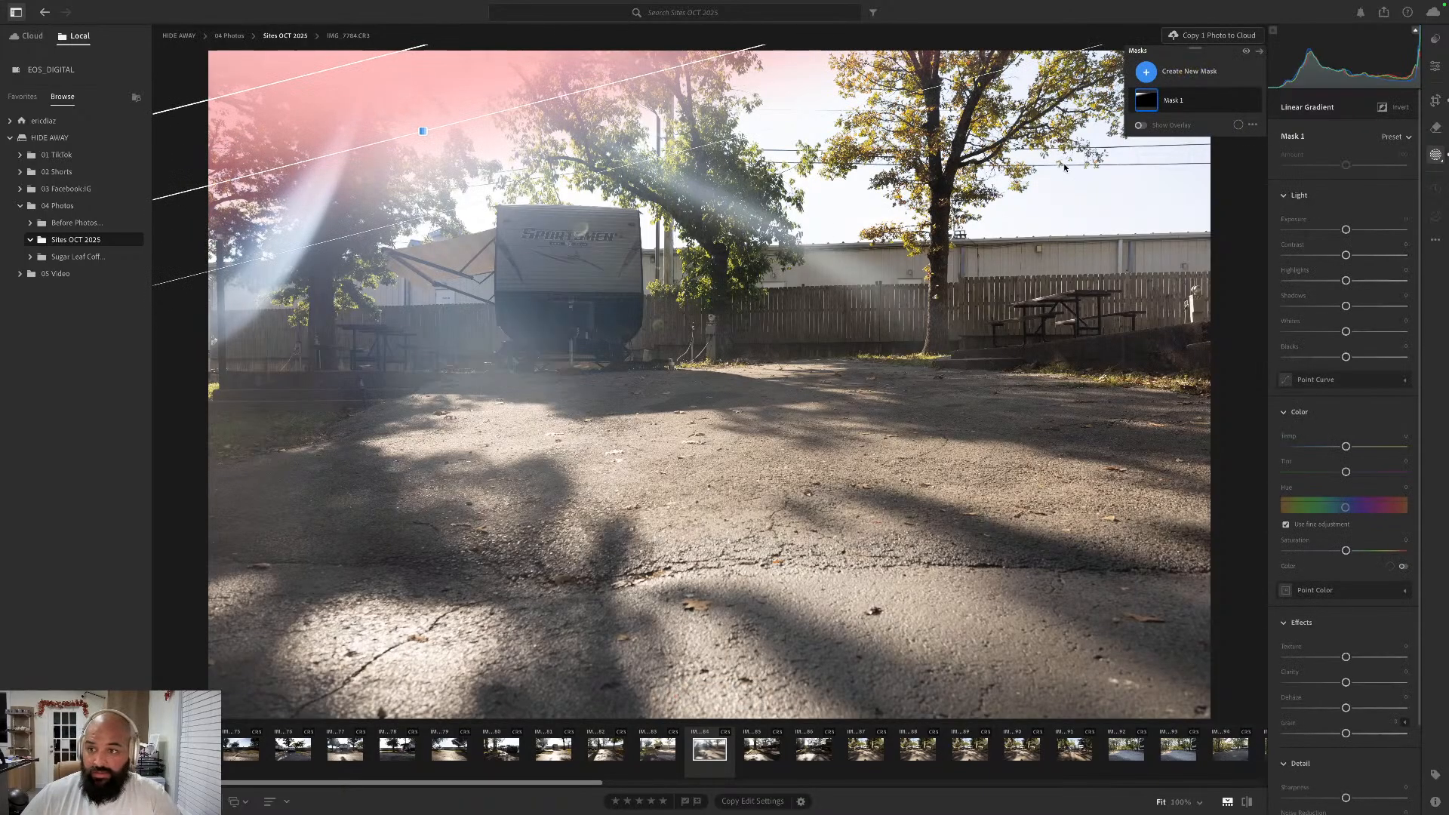
drag(1347, 230, 1330, 231)
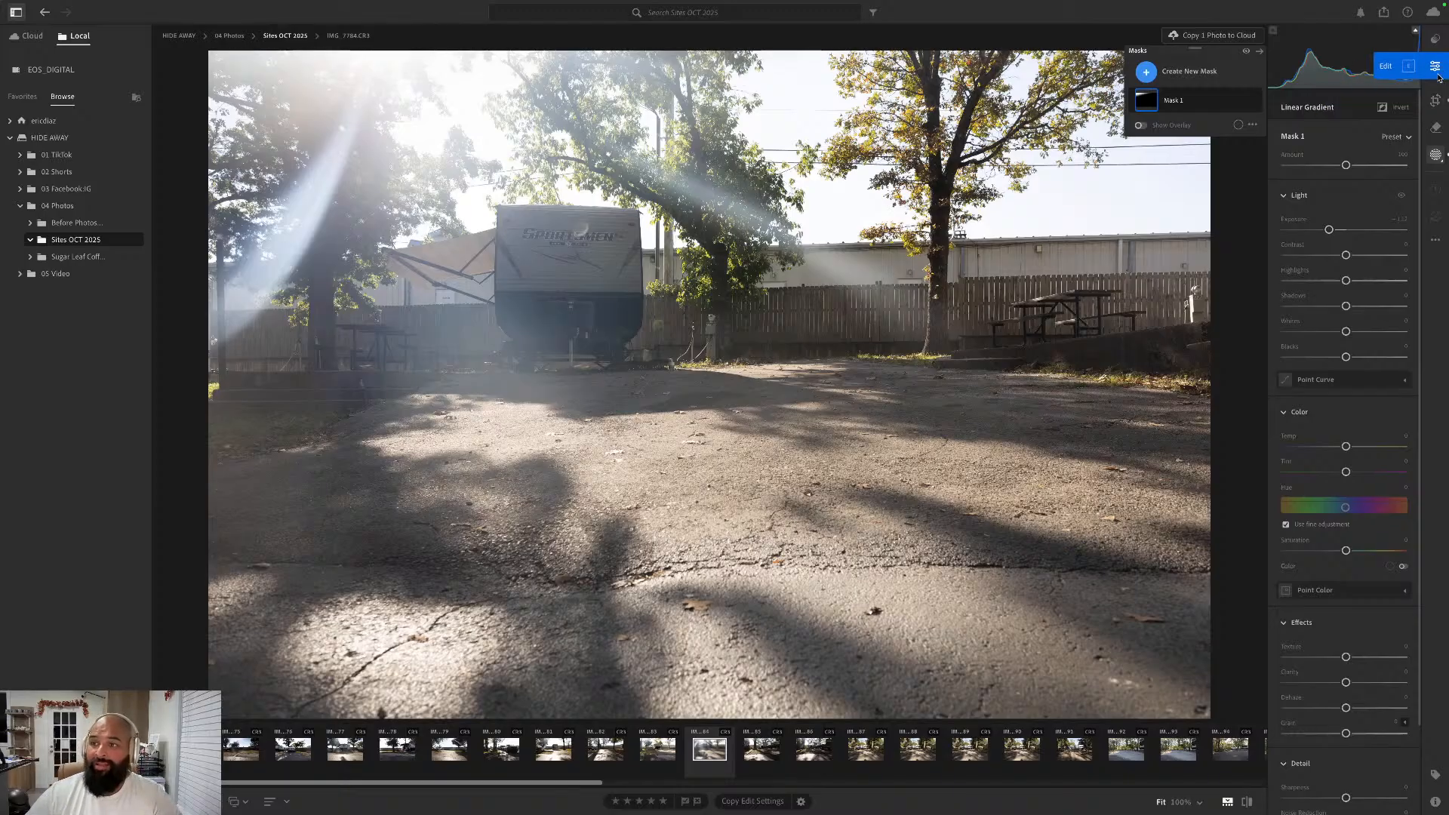
- Lower the whole photo's Blacks and Shadows, raise Whites, Highlights and Contrast, and set Vibrance to about +22
click(1436, 67)
drag(1346, 351, 1351, 250)
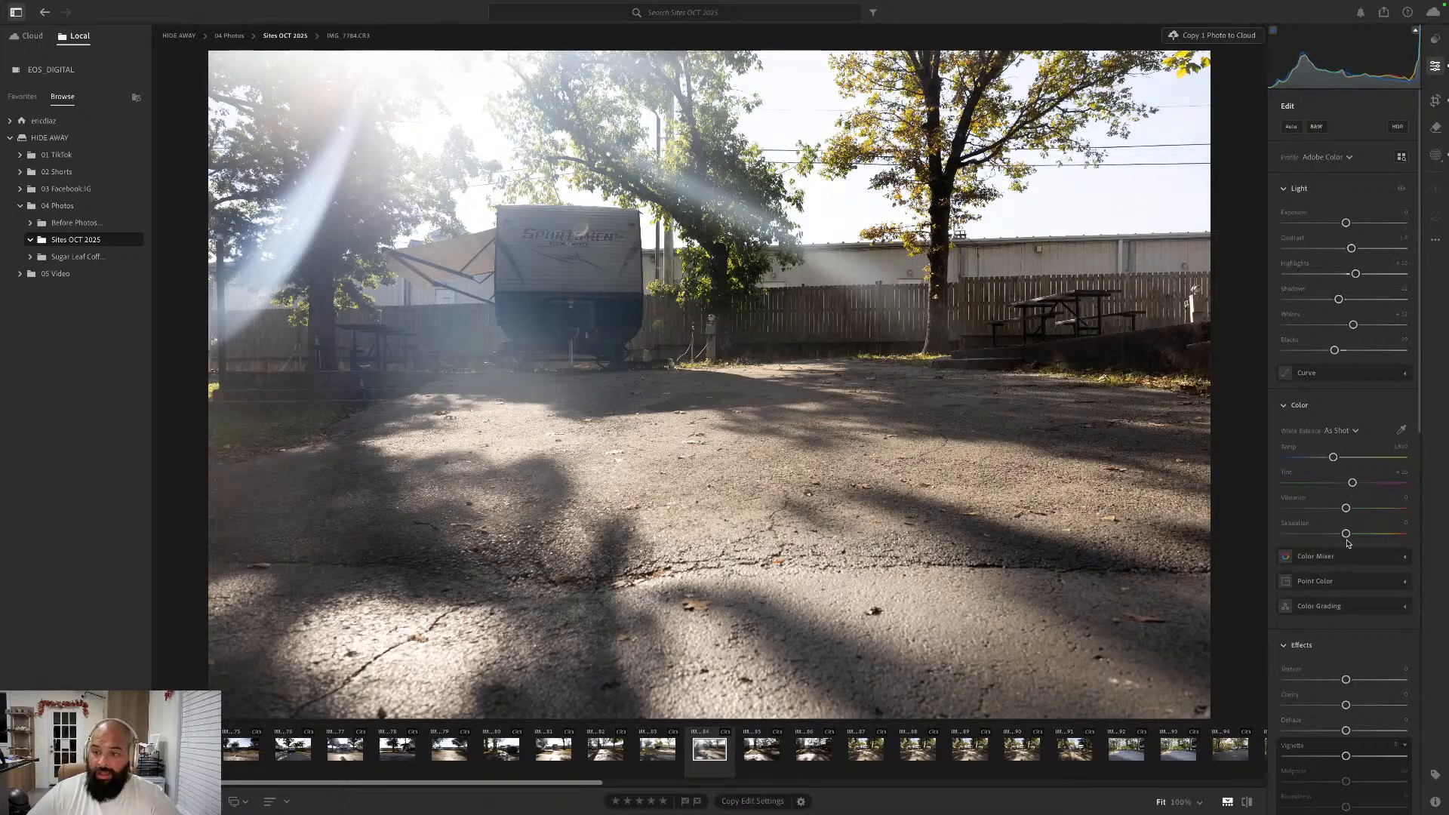
drag(1346, 508, 1357, 509)
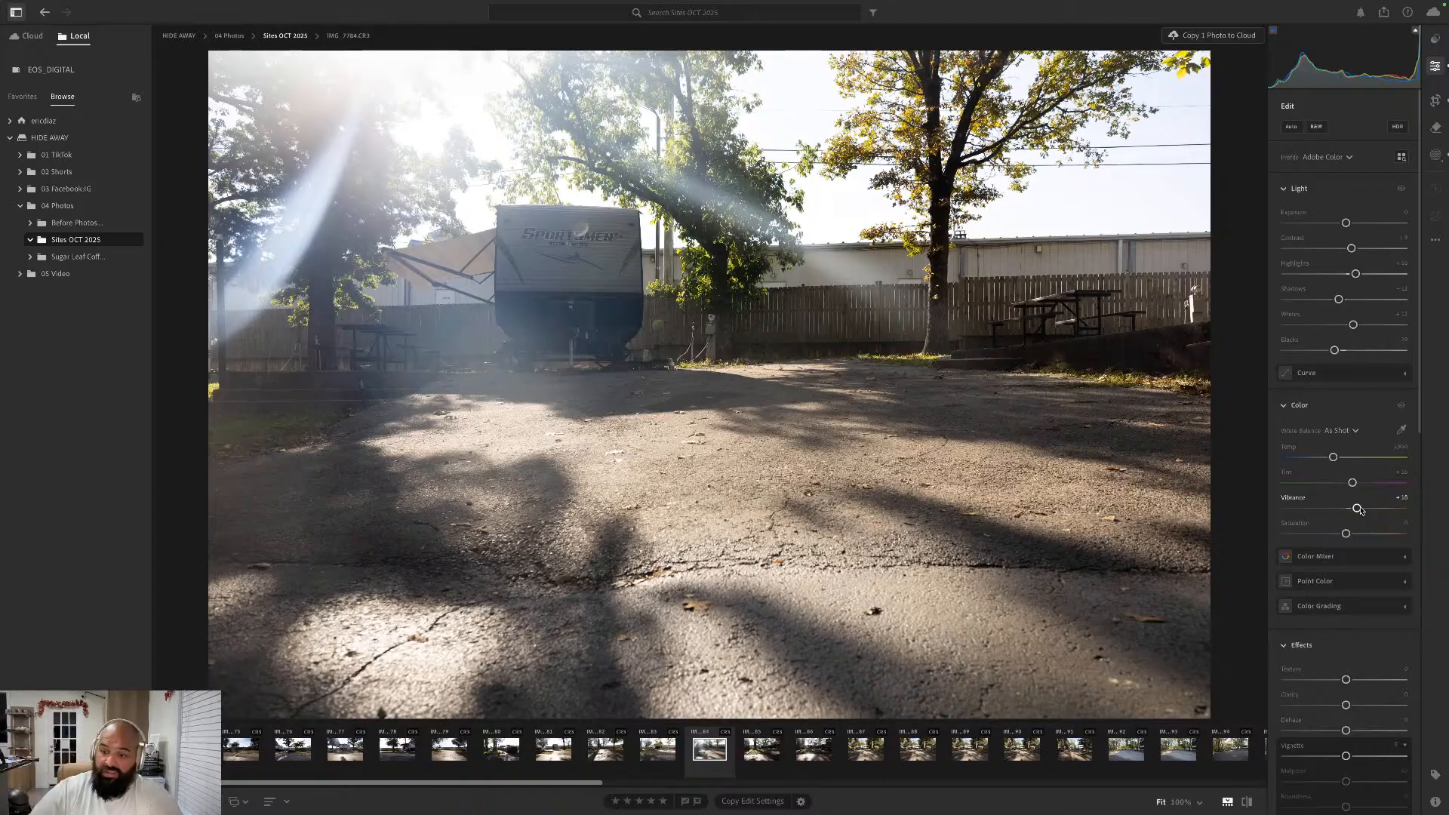
drag(1359, 510, 1362, 510)
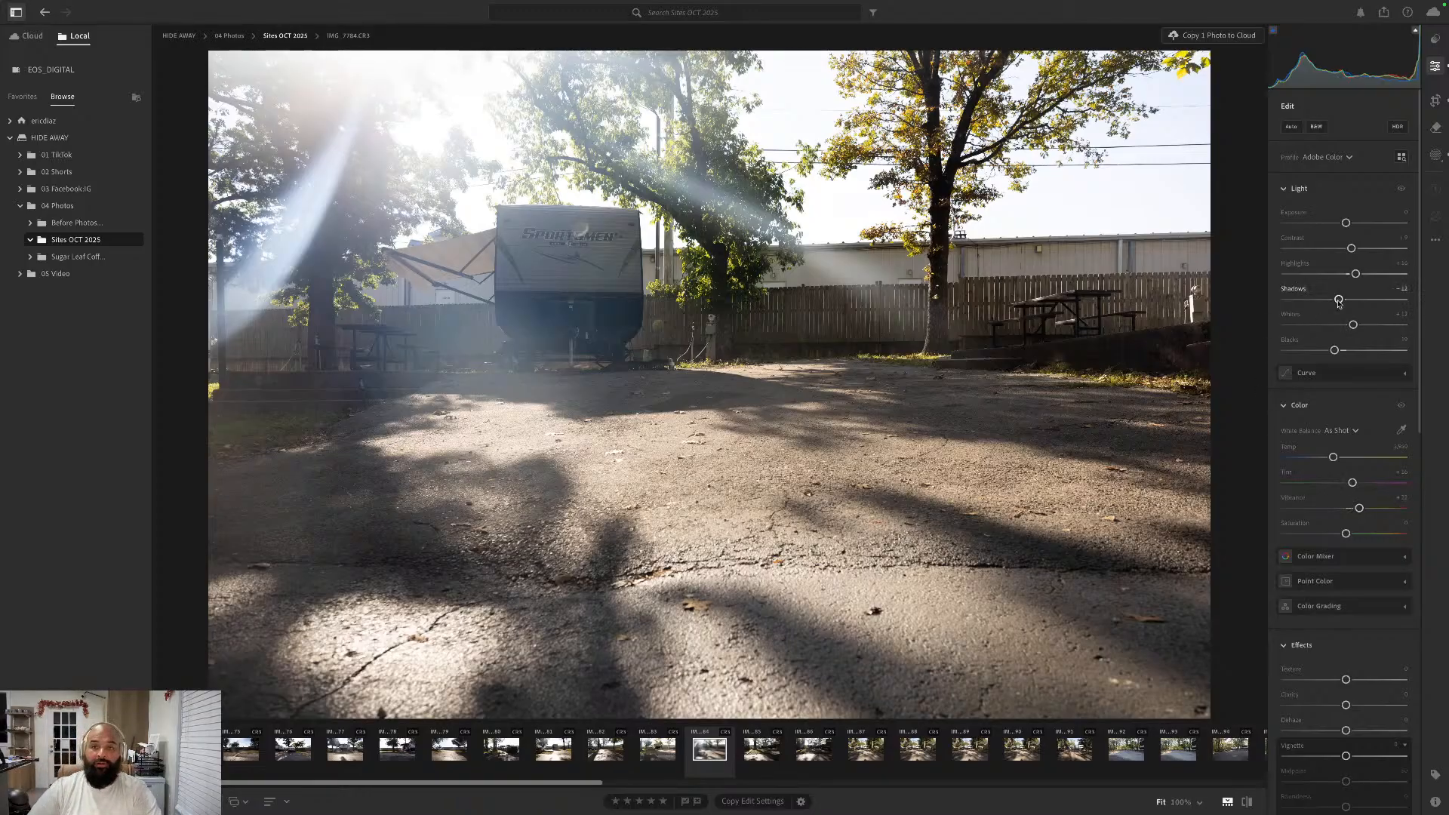
- On IMG_7785.CR3, lower Blacks and slightly Shadows, raise Whites, Highlights and Contrast, set Vibrance to +15, and compare with the original
key(Right)
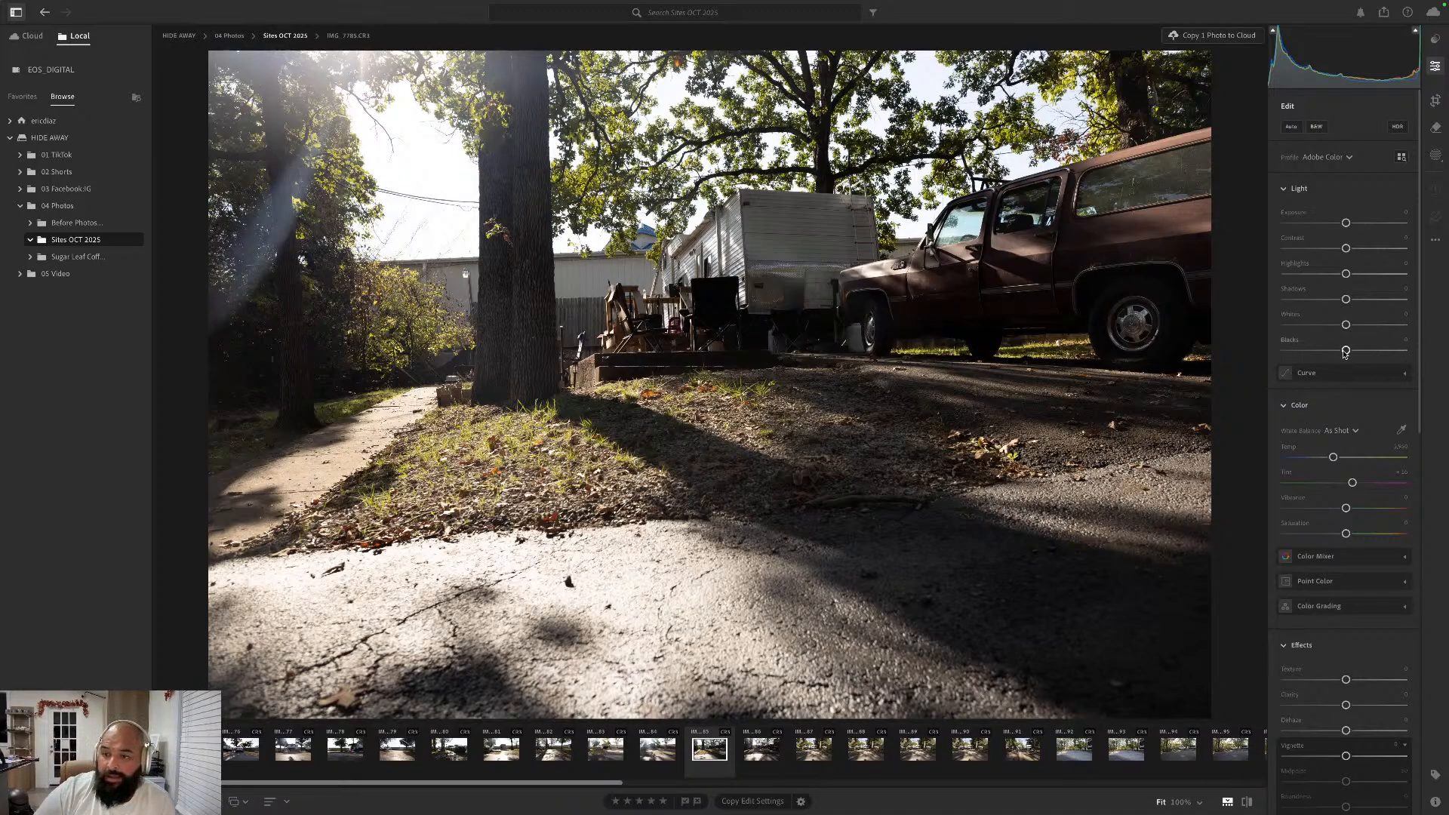
drag(1346, 351, 1353, 248)
drag(1349, 512, 1356, 510)
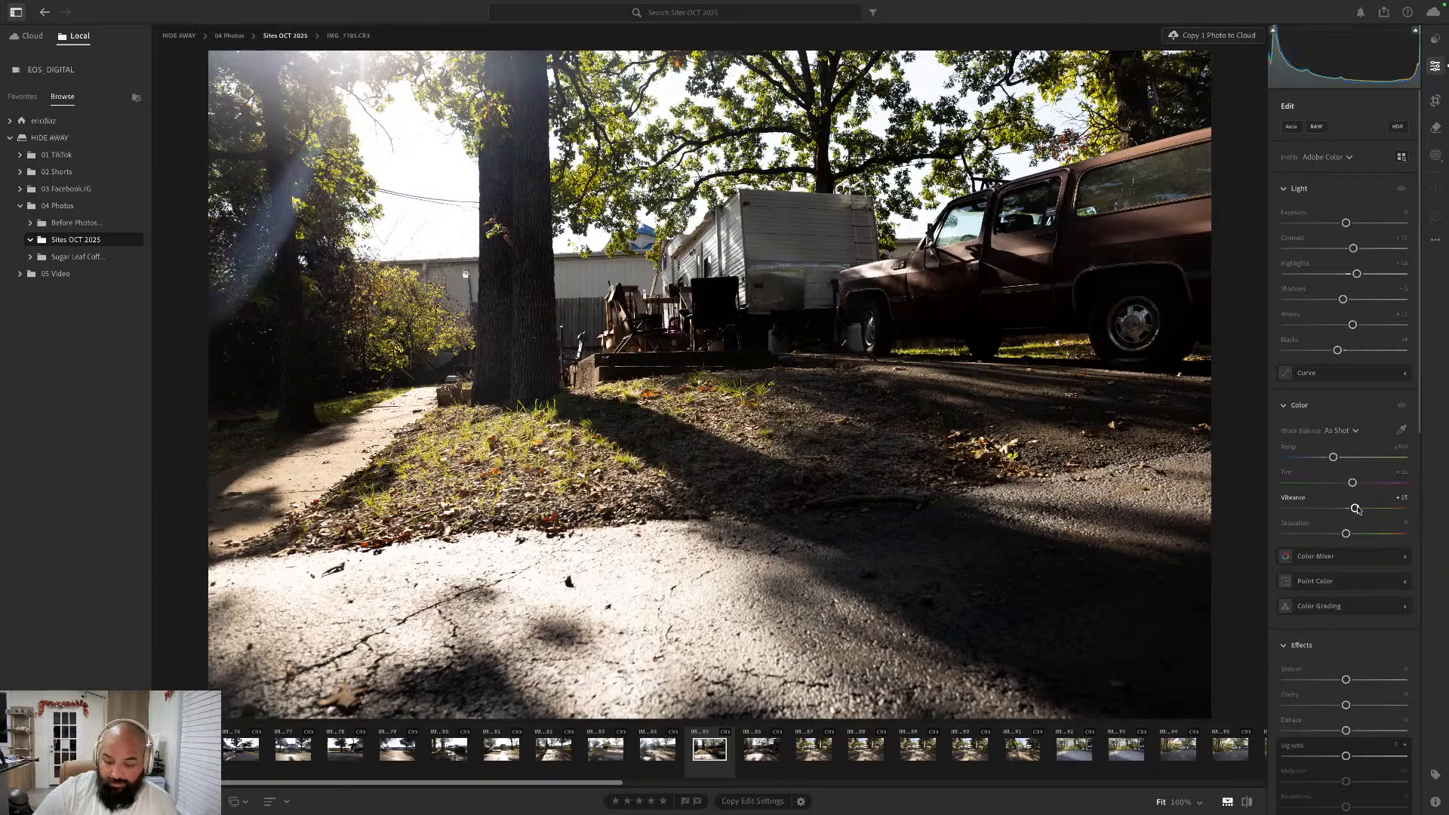
key(backslash)
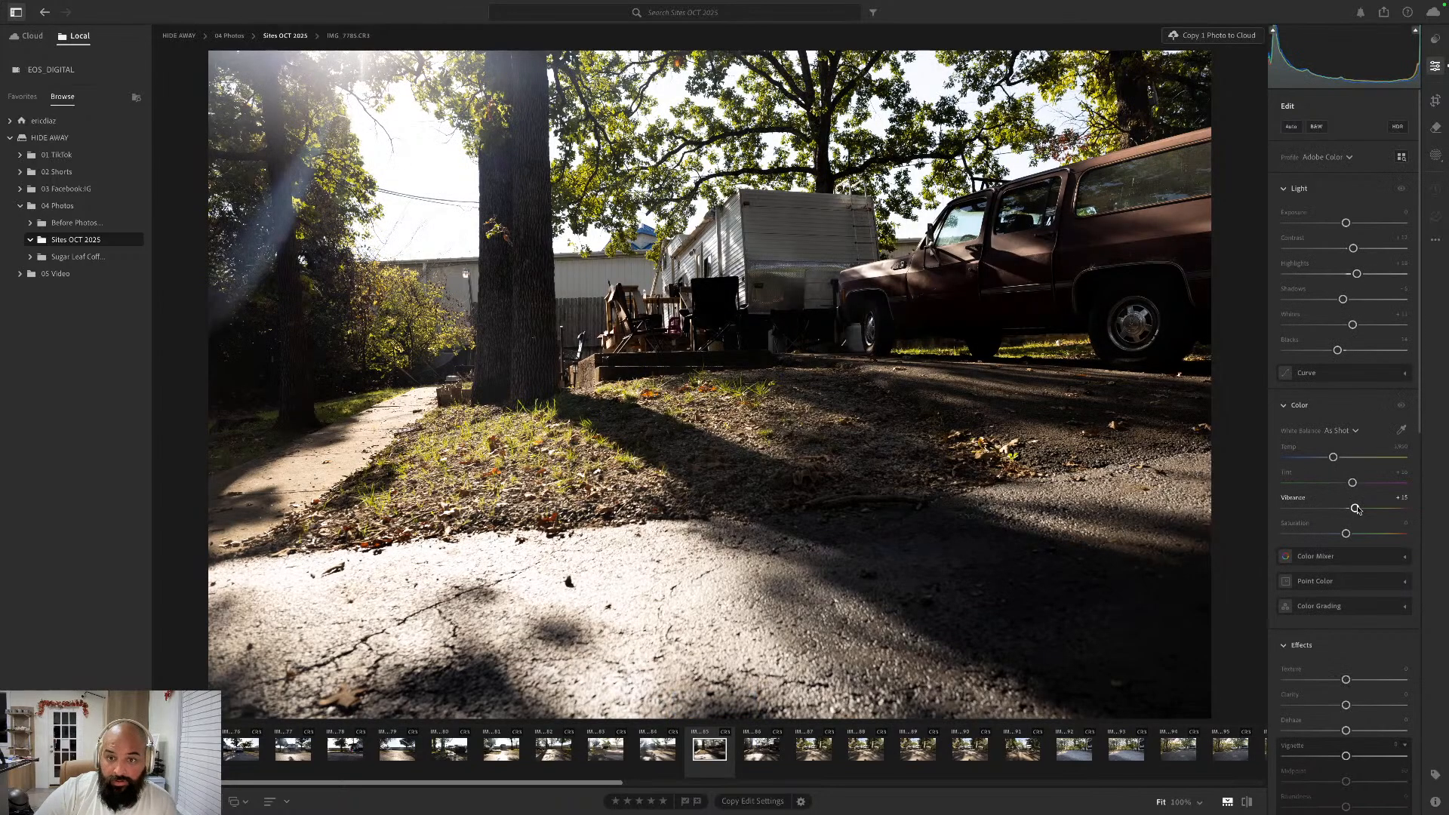
key(backslash)
key(backslash)
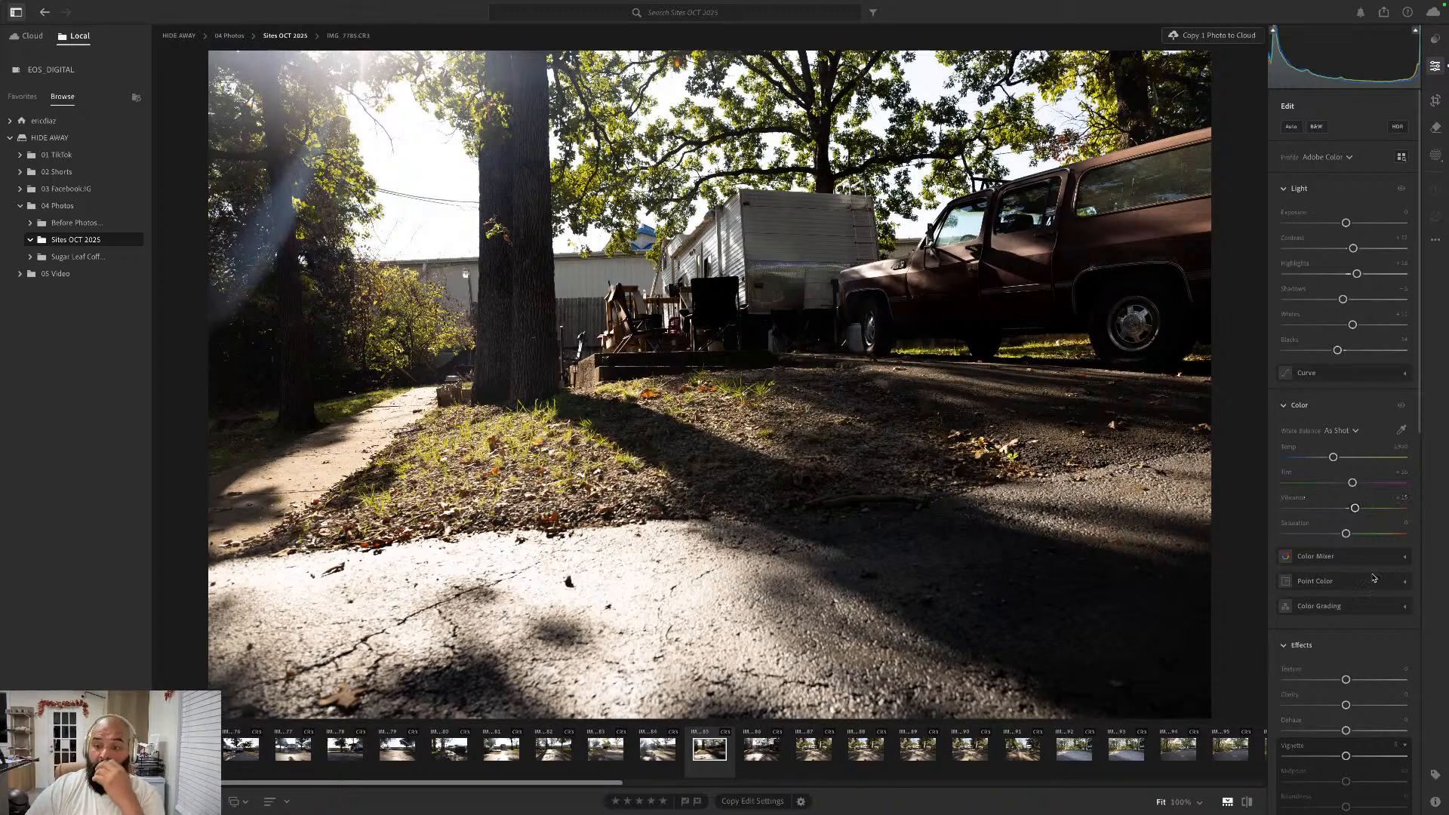
- Preview the following photo, return to IMG_7785.CR3, and straighten it automatically with the Crop tool, keeping the Original aspect ratio
key(Right)
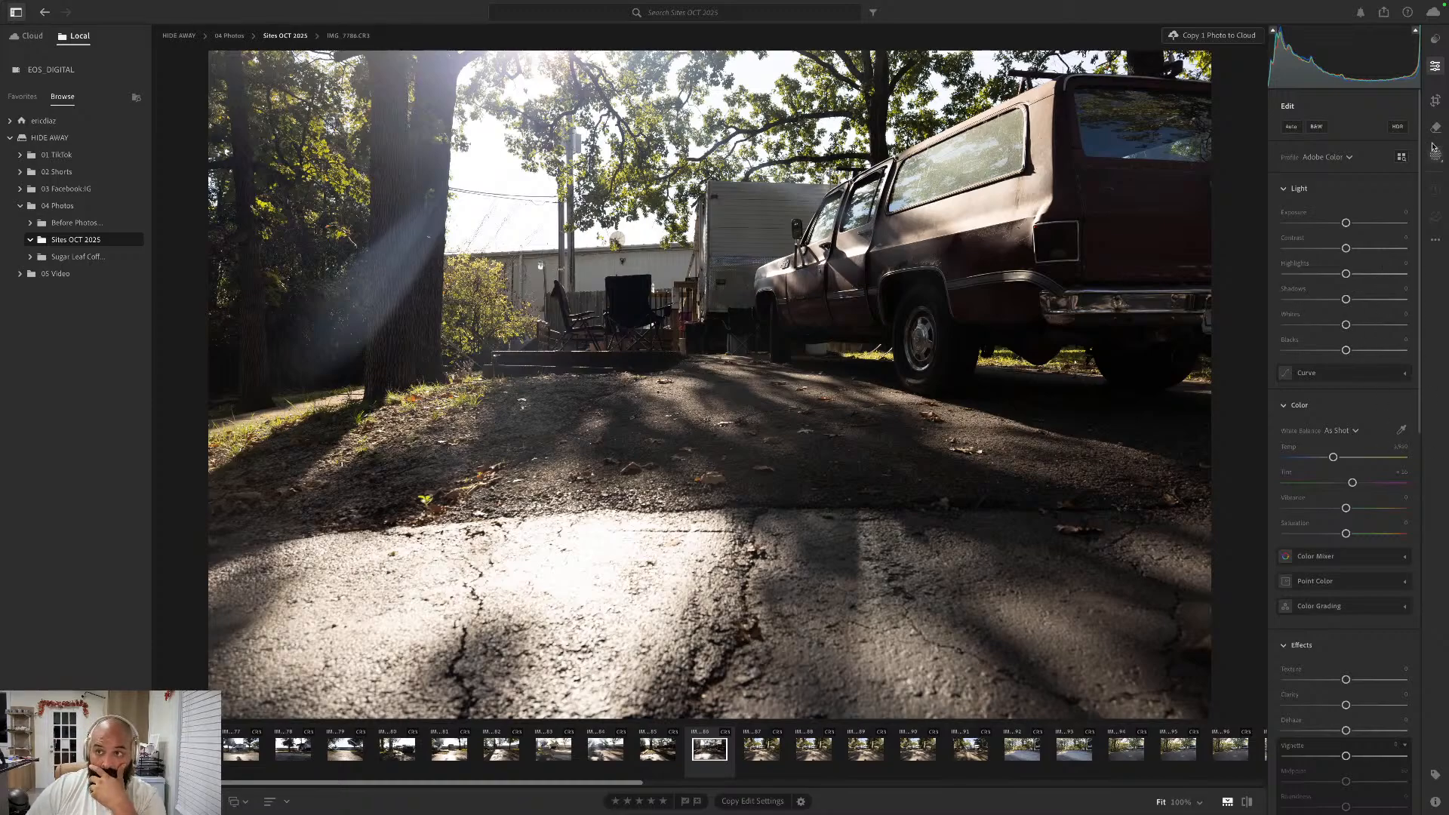
key(Left)
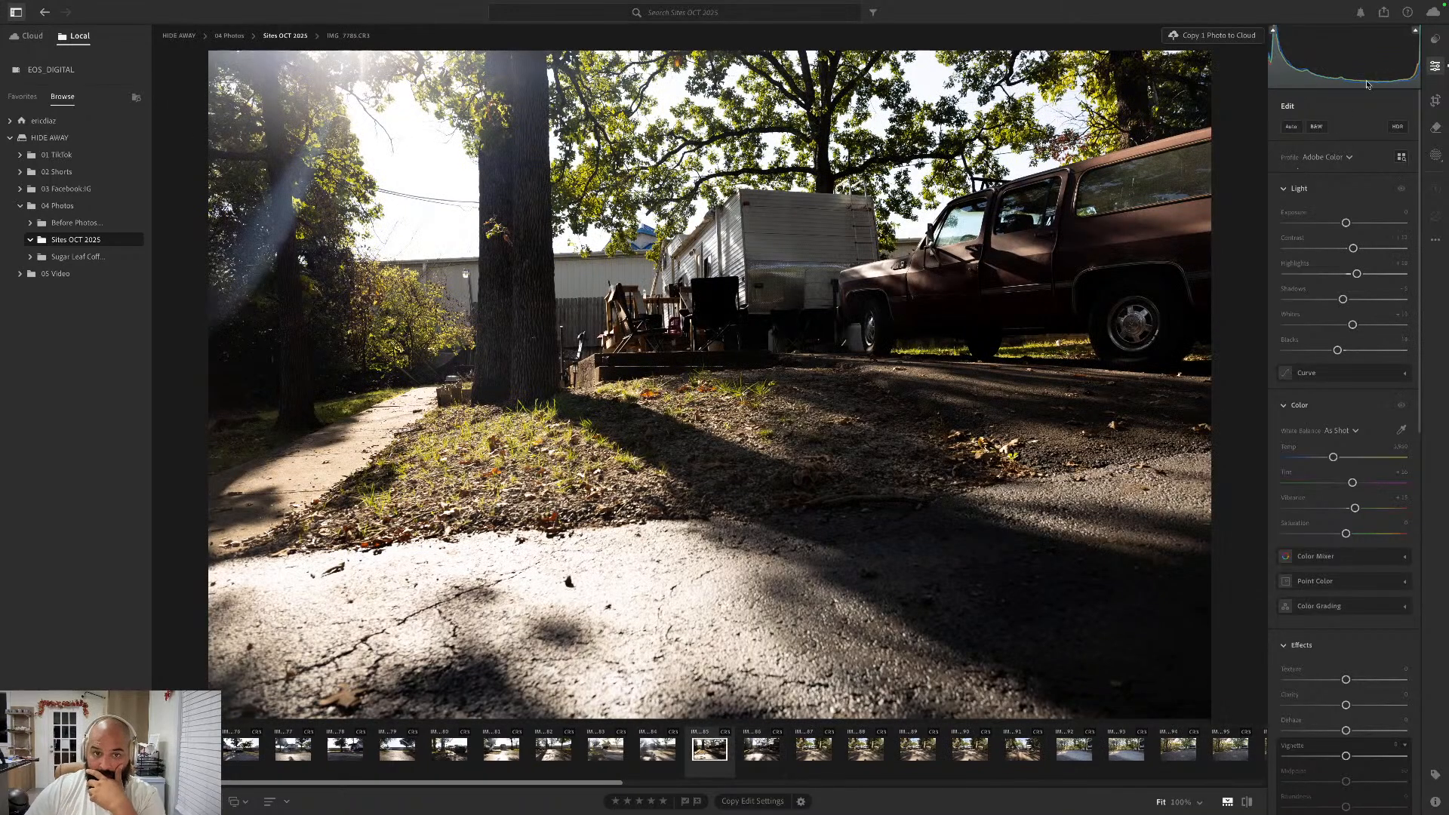
click(1435, 100)
click(1349, 152)
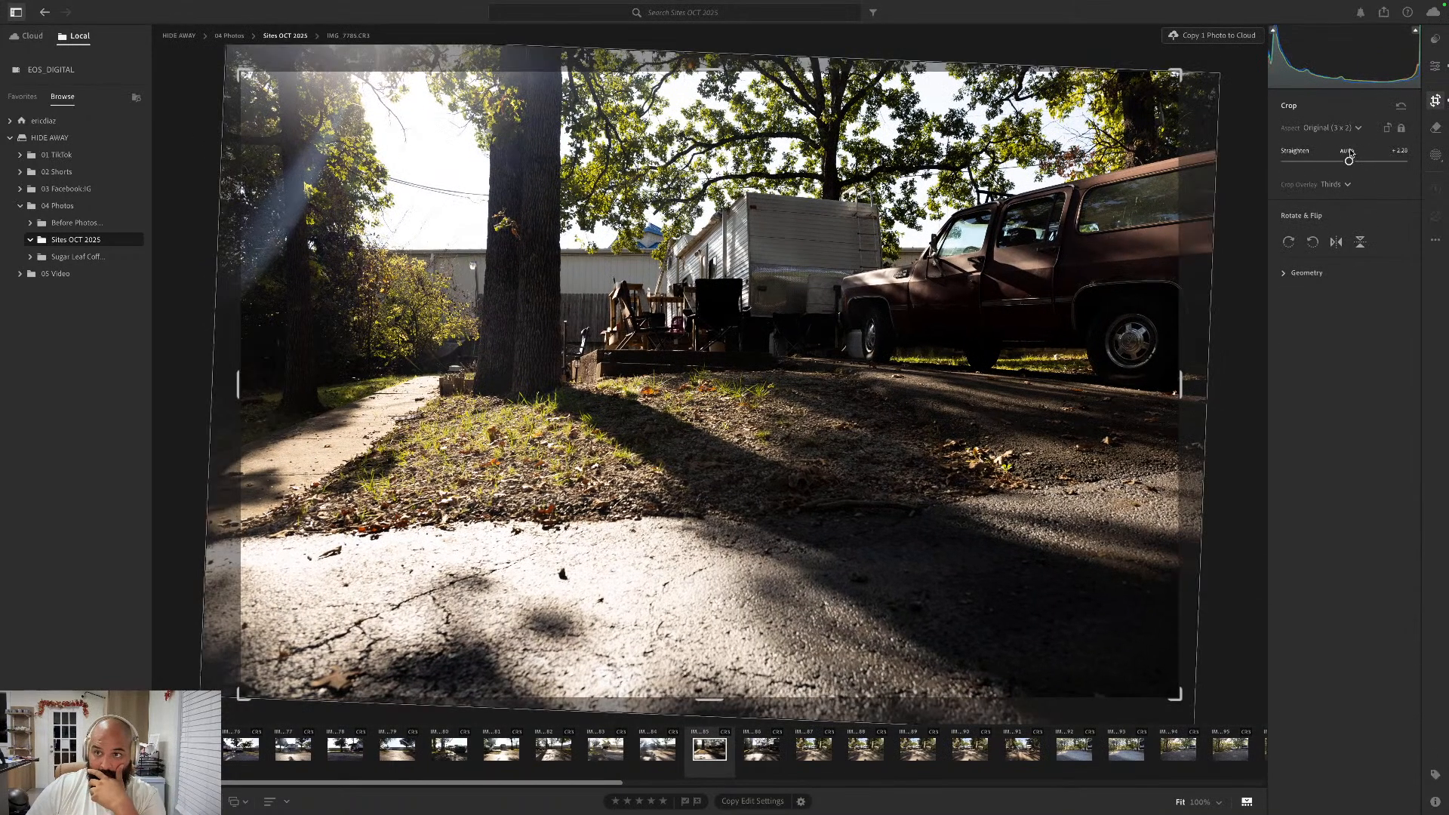
key(Return)
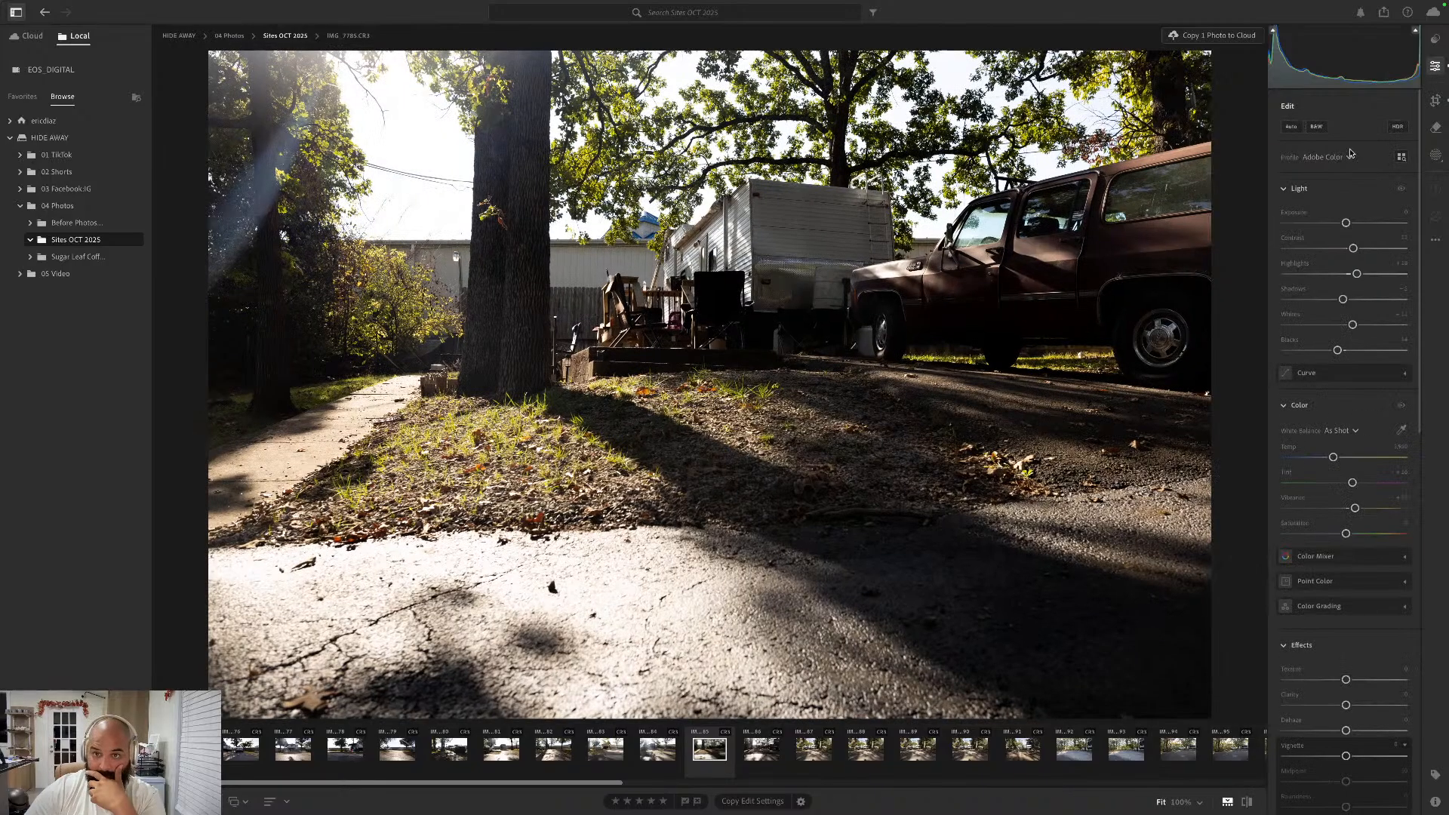
- Check the crop of IMG_7784.CR3, go forward to IMG_7786.CR3, and straighten it automatically in the Original aspect ratio
key(Left)
click(1433, 101)
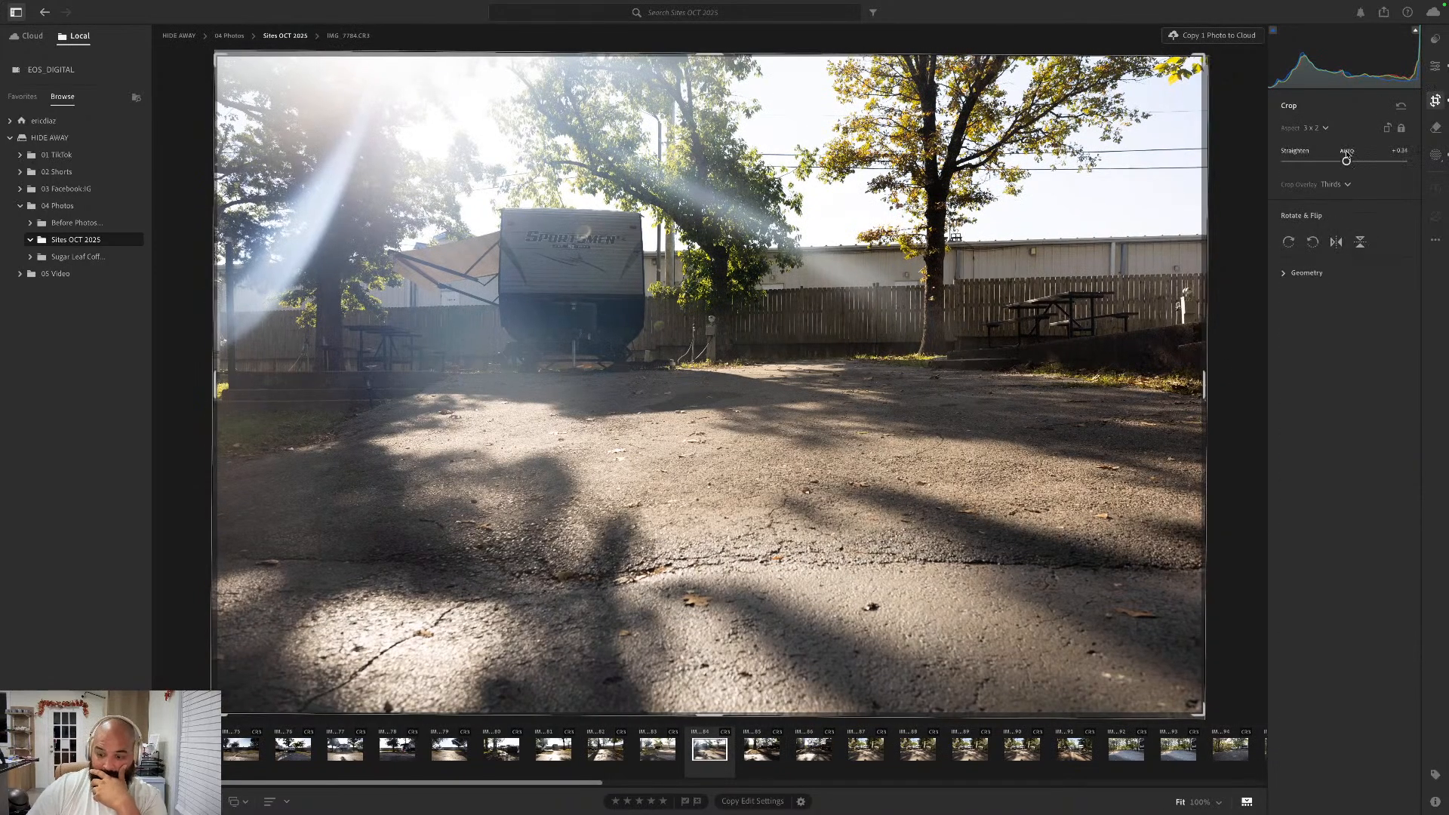
key(Right)
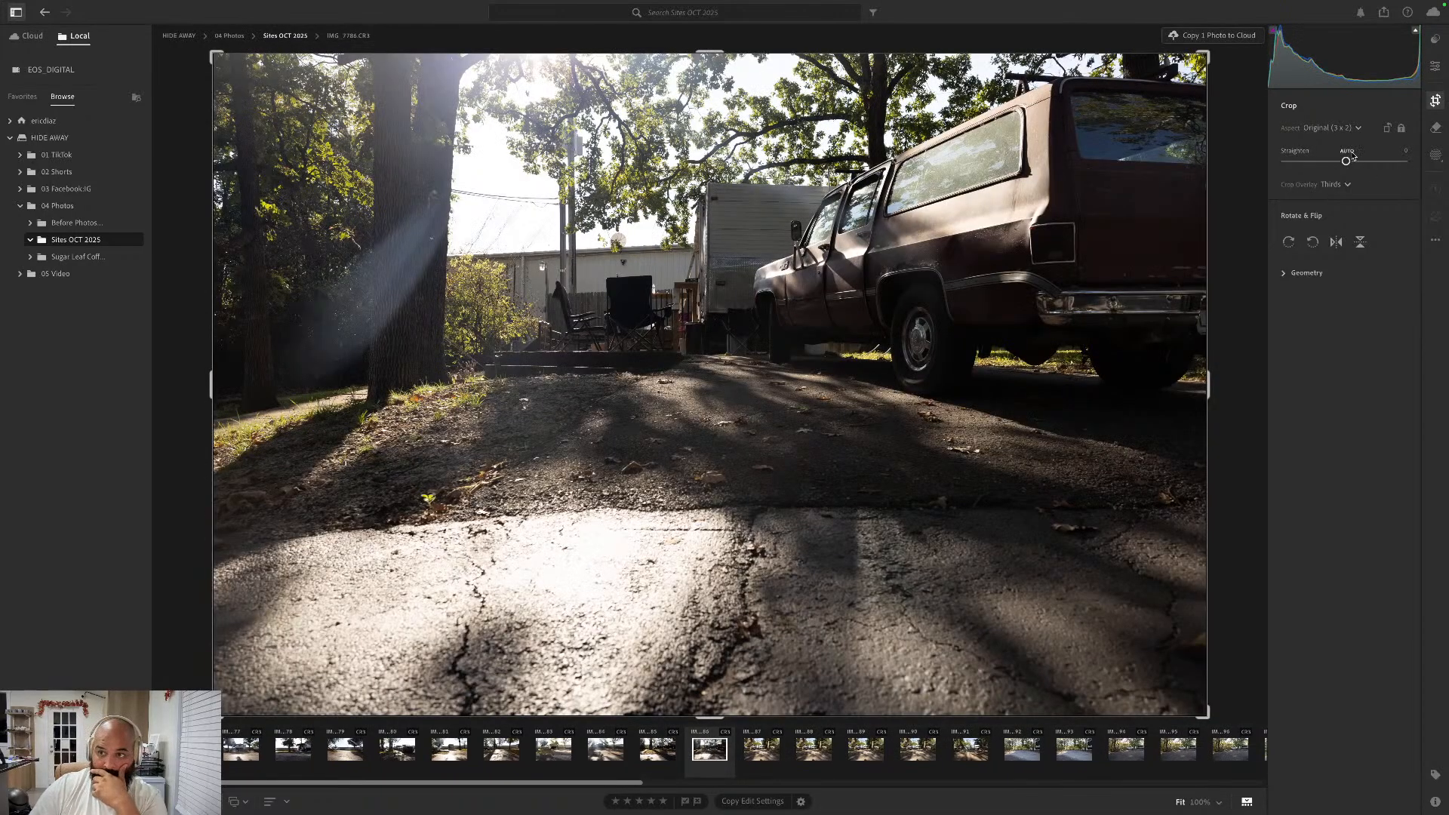
click(1352, 153)
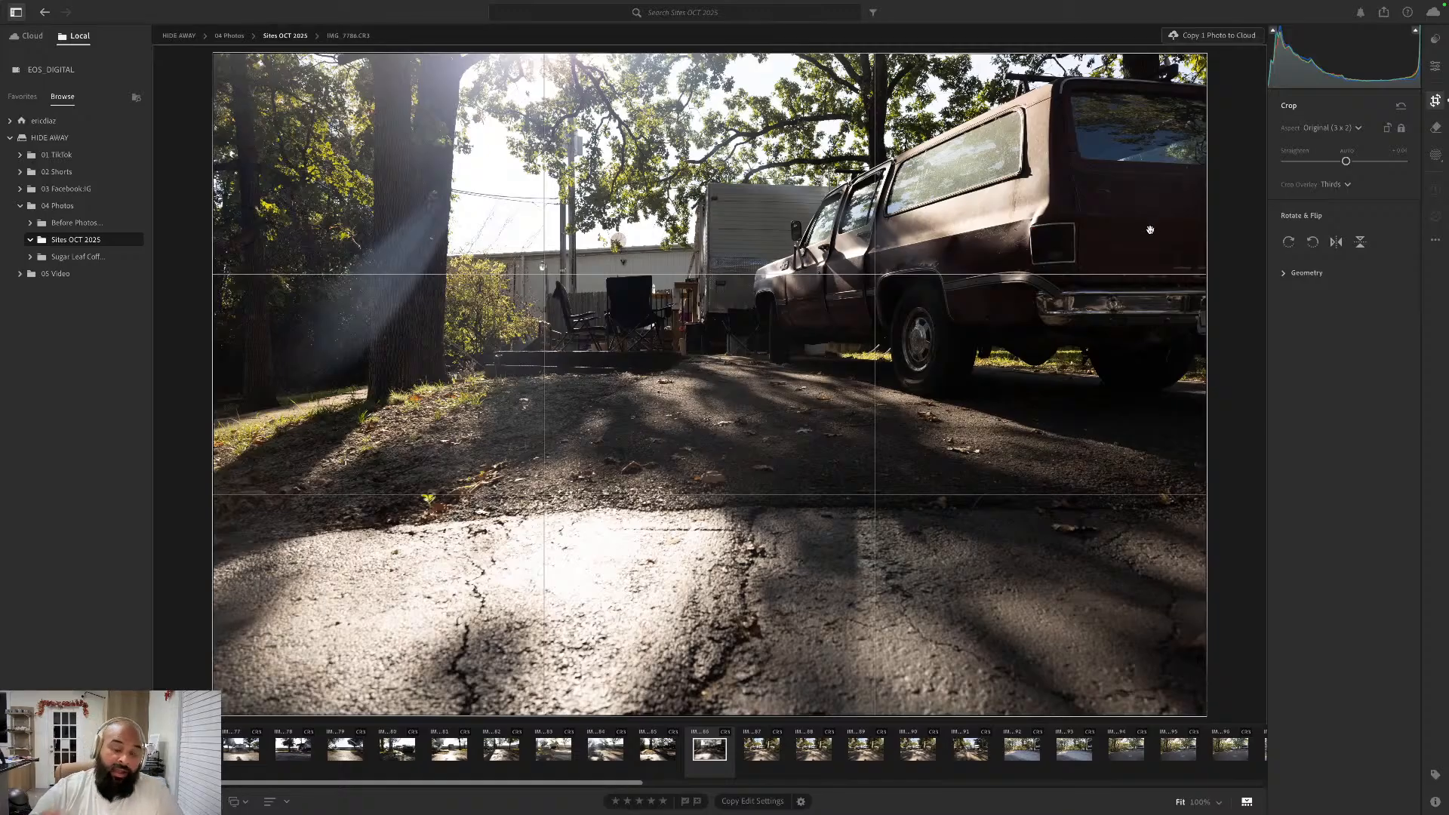
click(1436, 66)
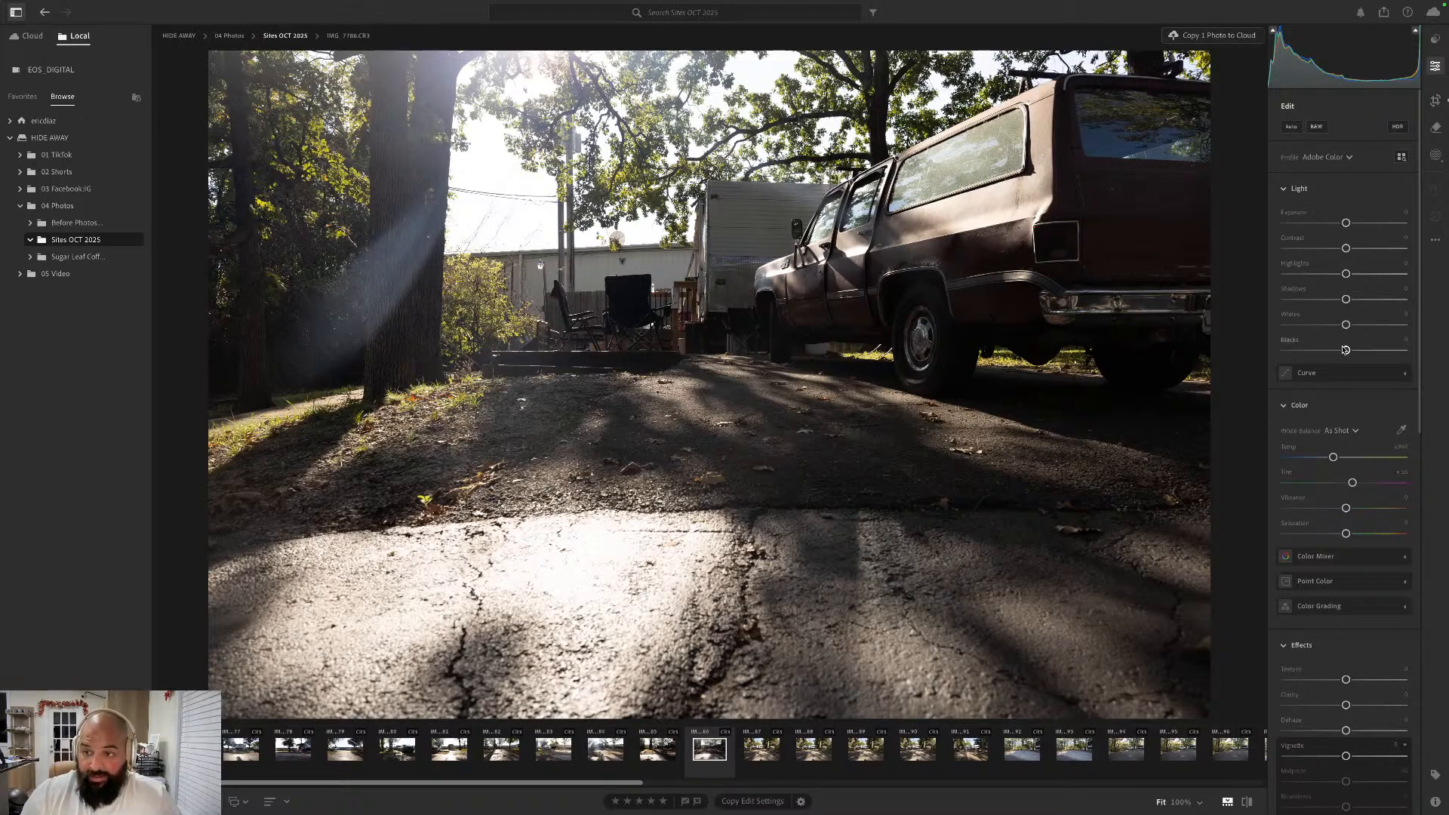
- Raise Blacks, Whites, Shadows and Highlights, lower Contrast slightly, set Vibrance to about +13, and compare the photo with its original
drag(1346, 350, 1341, 249)
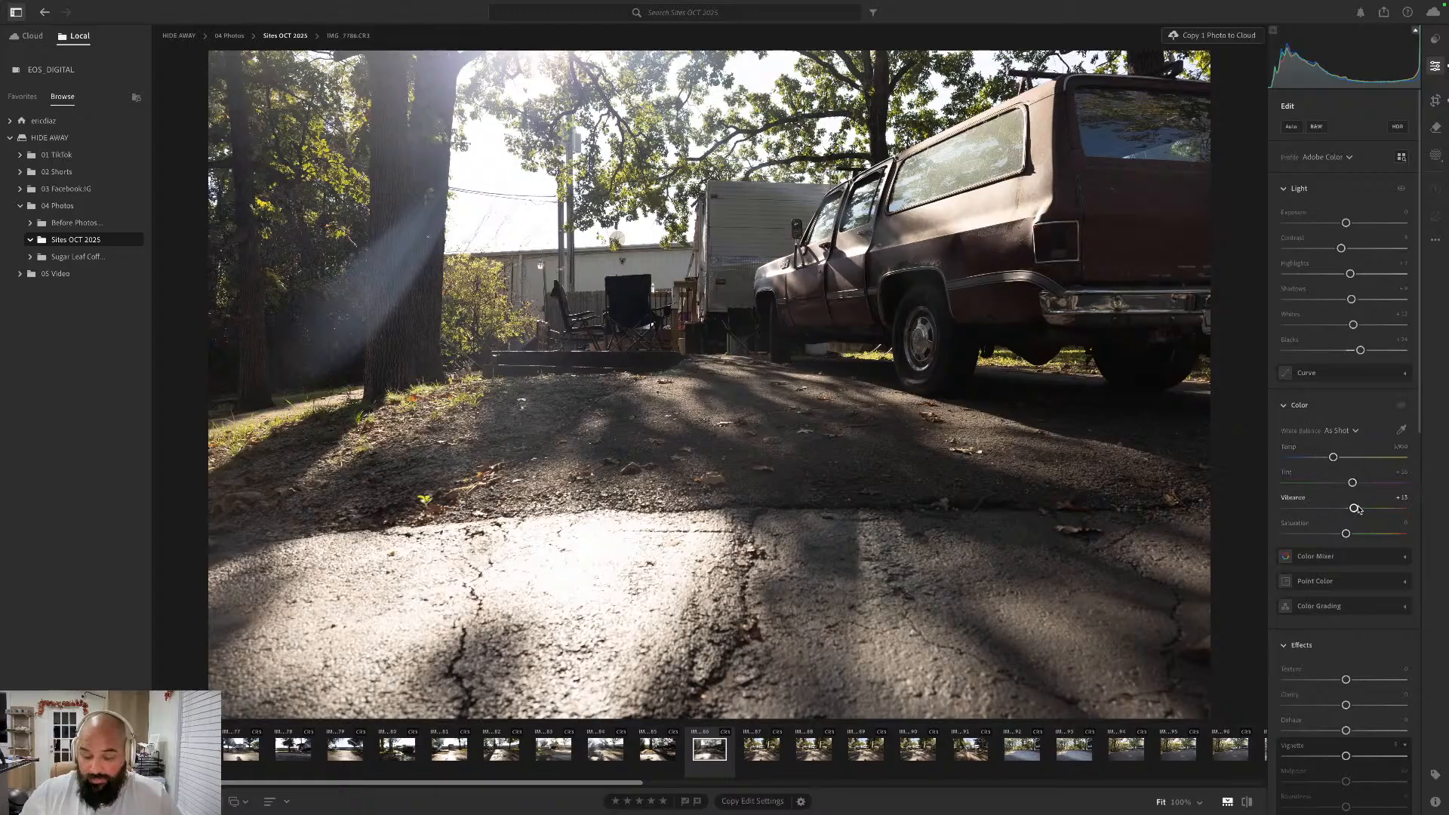
key(backslash)
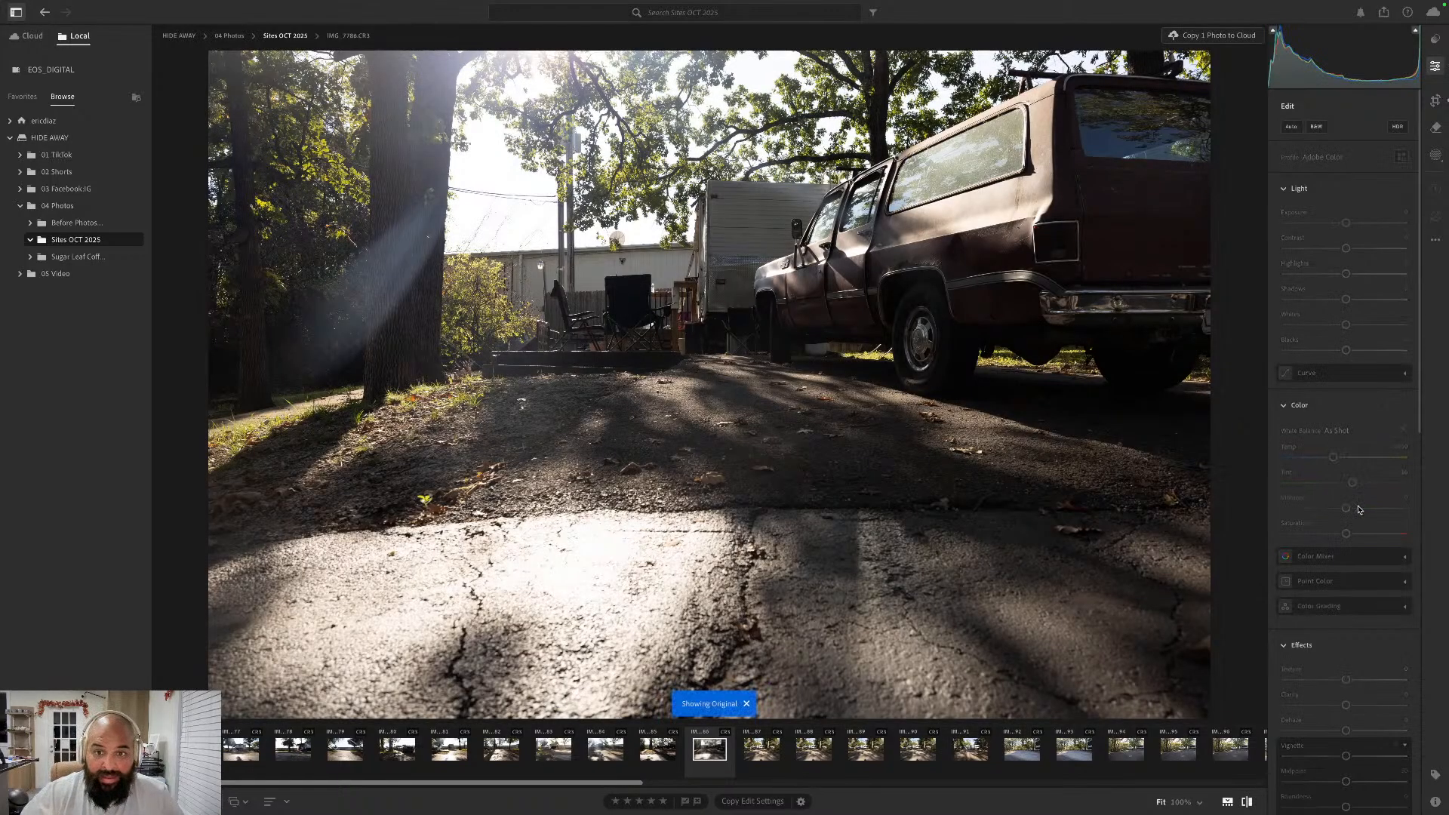
key(backslash)
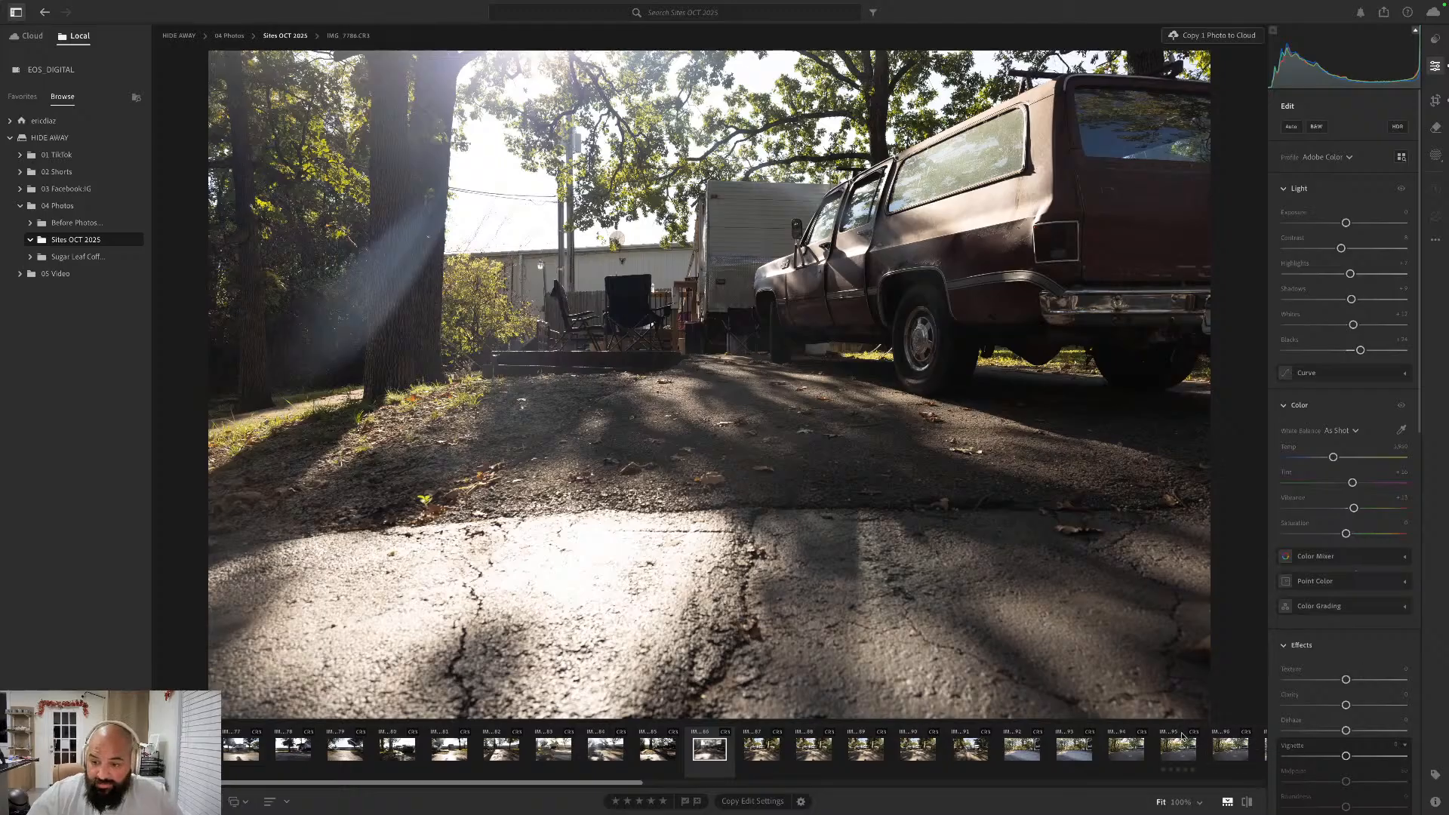
- Go through the near-identical shots following IMG_7786.CR3 and move the duplicate IMG_7790.CR3 to the trash
key(Right)
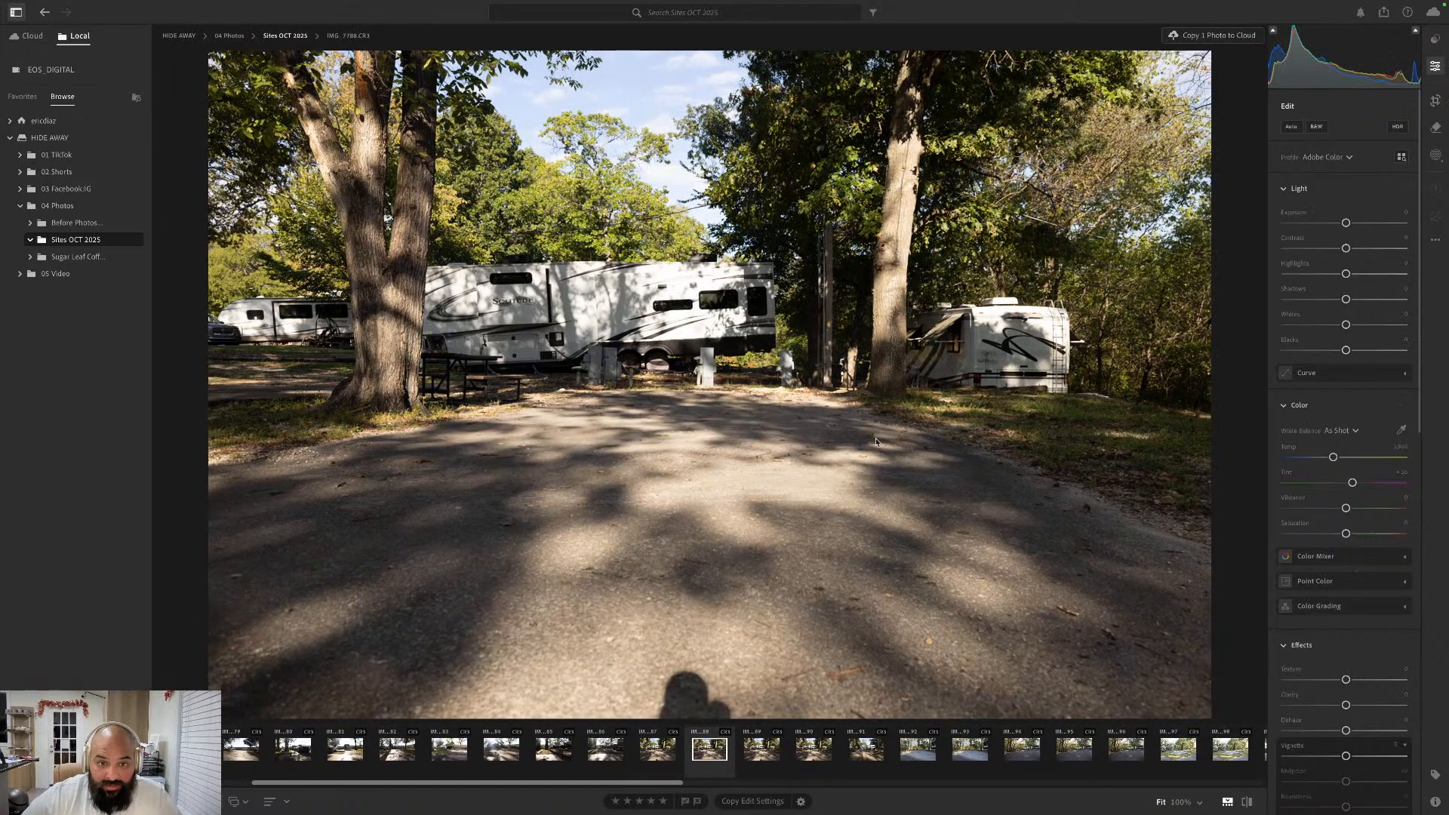
key(Right)
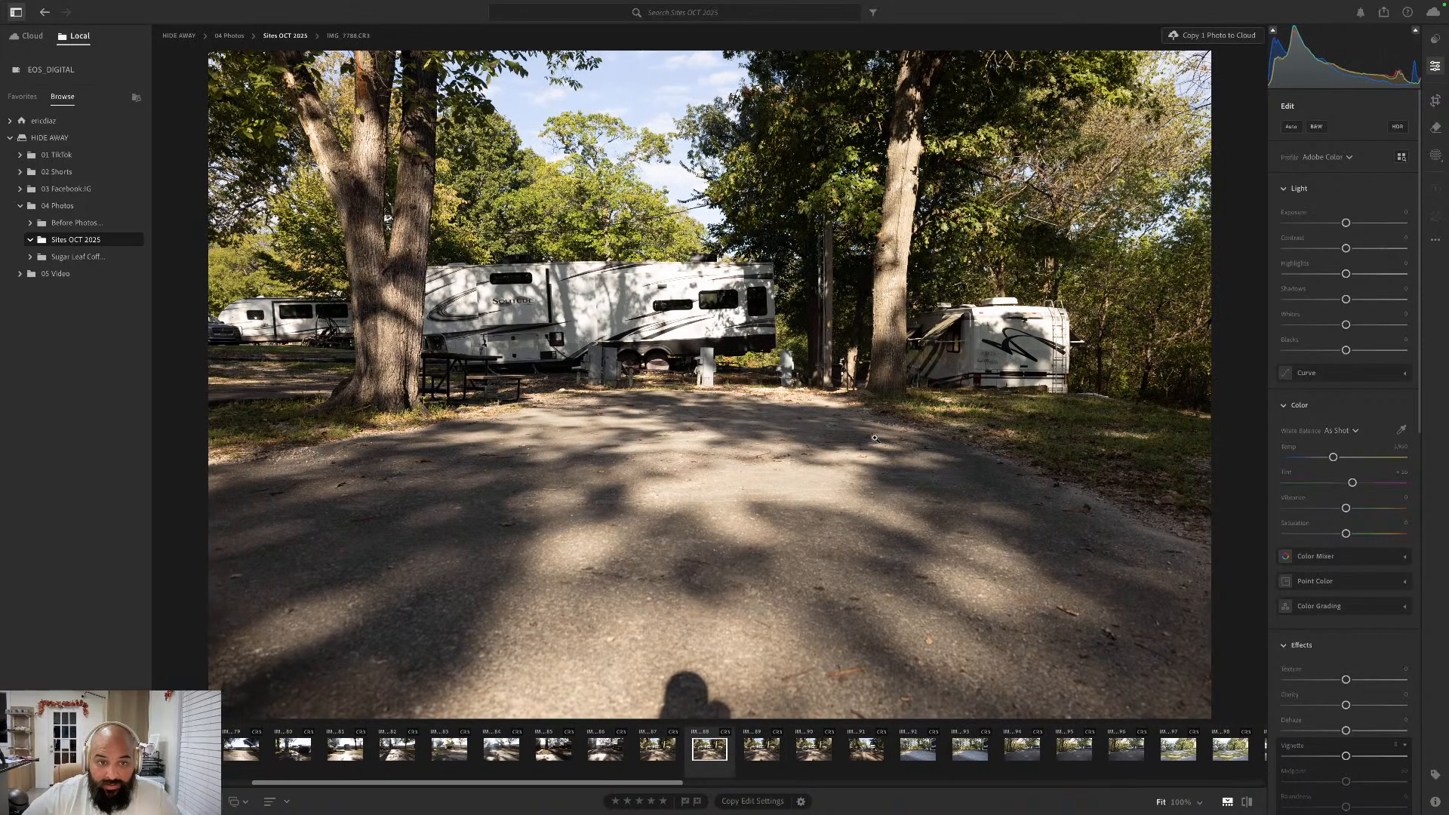
key(Right)
key(Right)
key(Right)
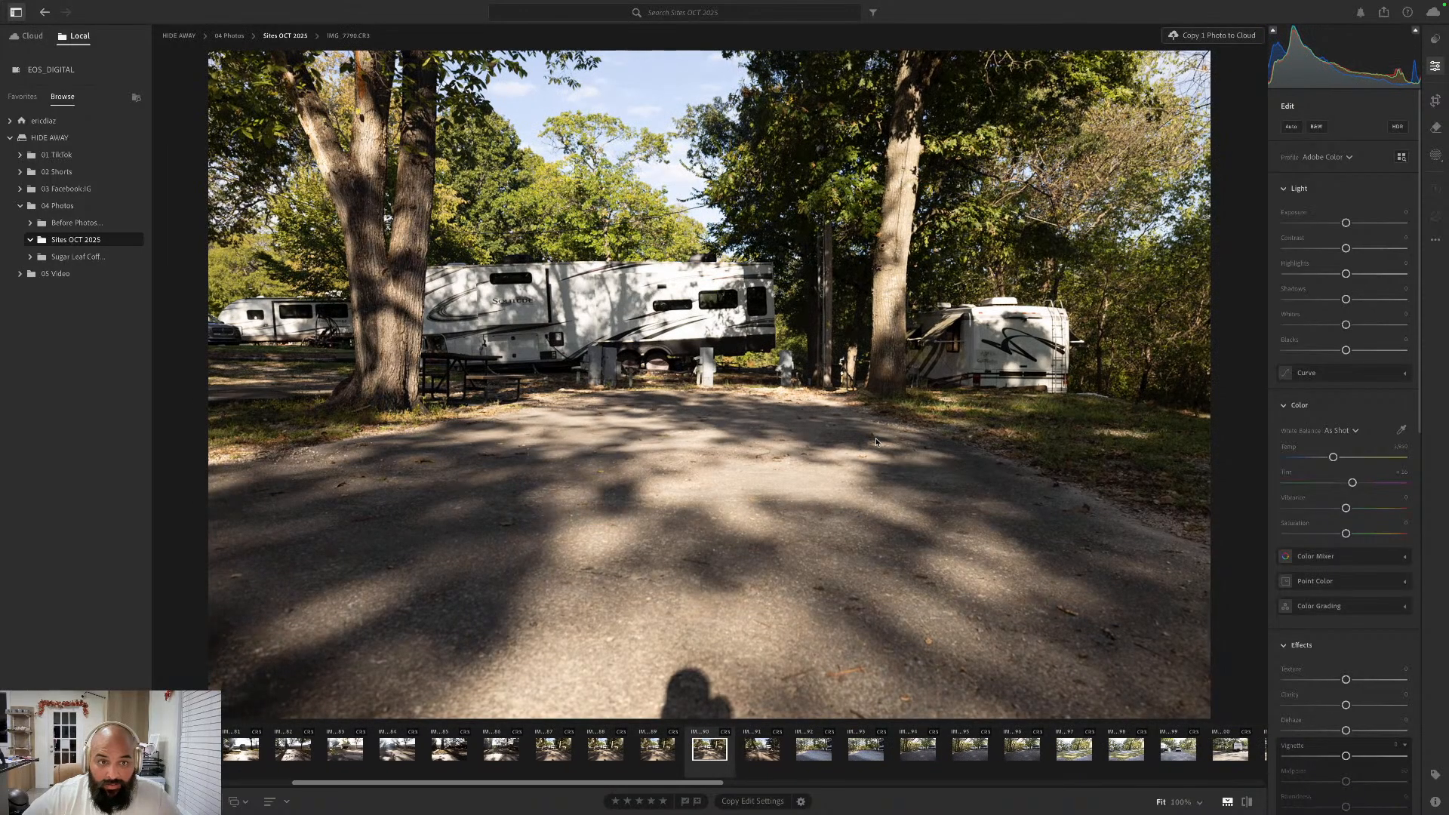
key(Left)
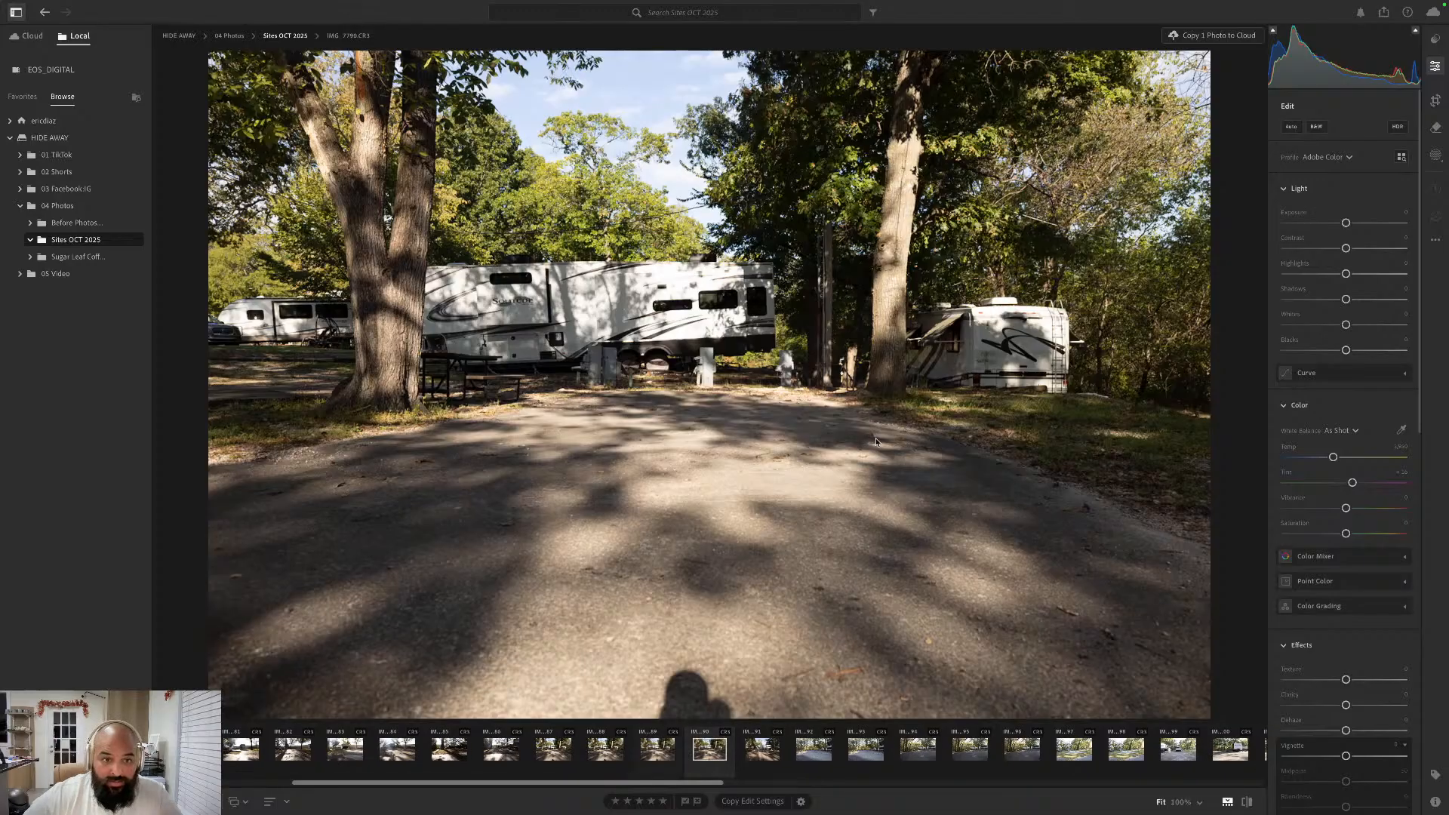
key(Delete)
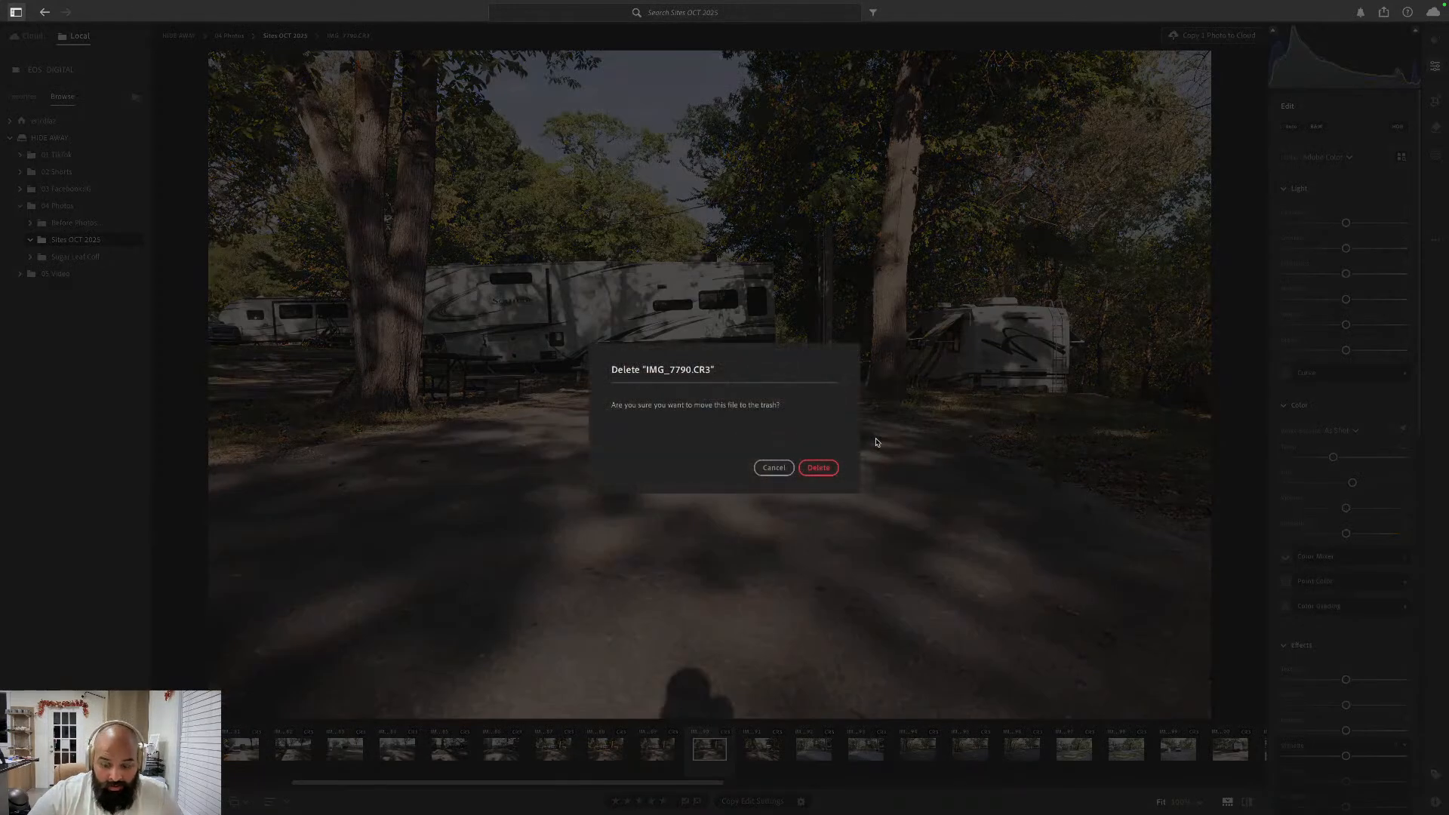
key(Return)
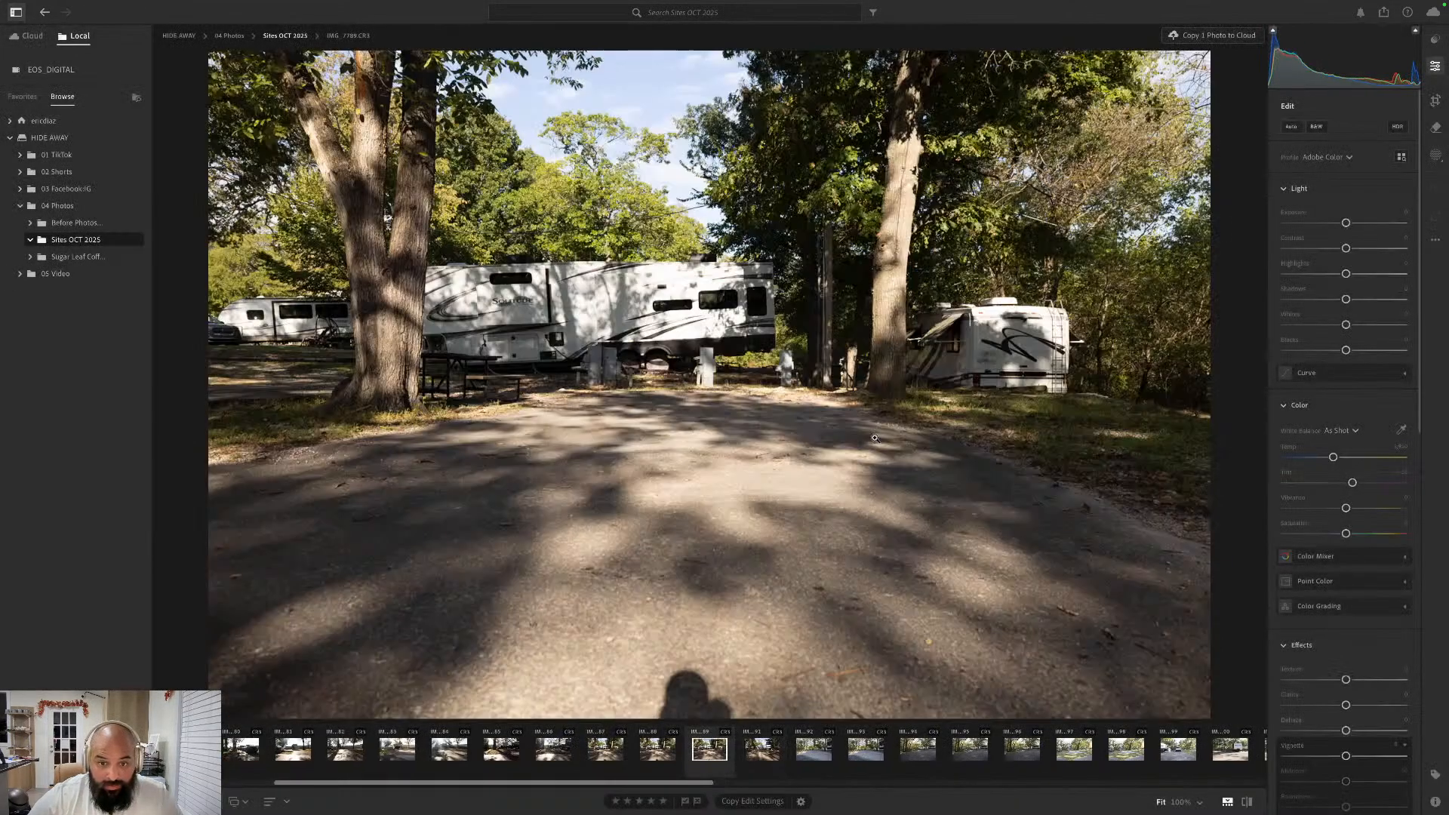
- Compare the remaining shots of the same campsite with the two trees and move IMG_7788.CR3 to the trash
key(Left)
key(Left)
key(Left)
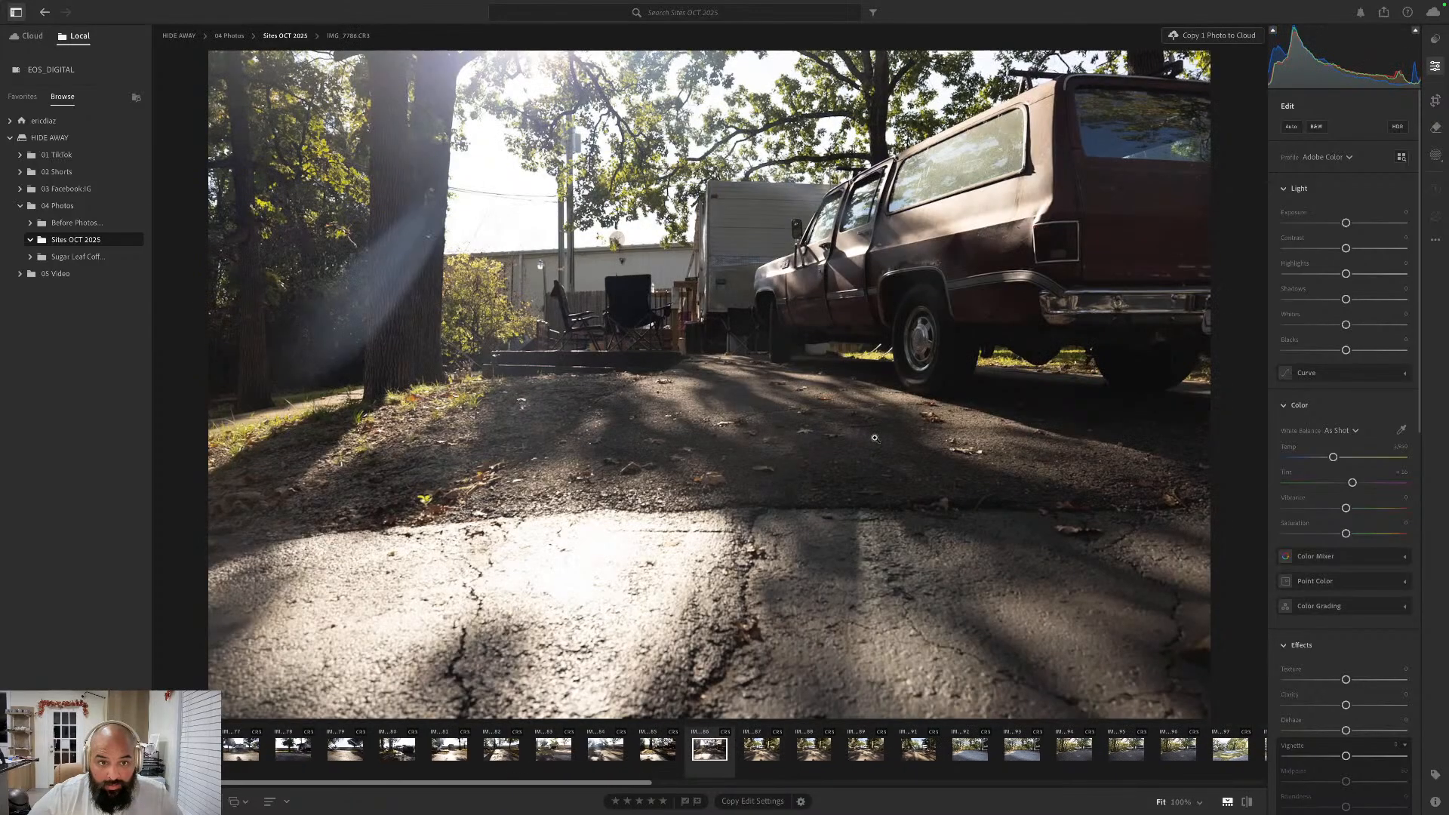
key(Right)
key(Right)
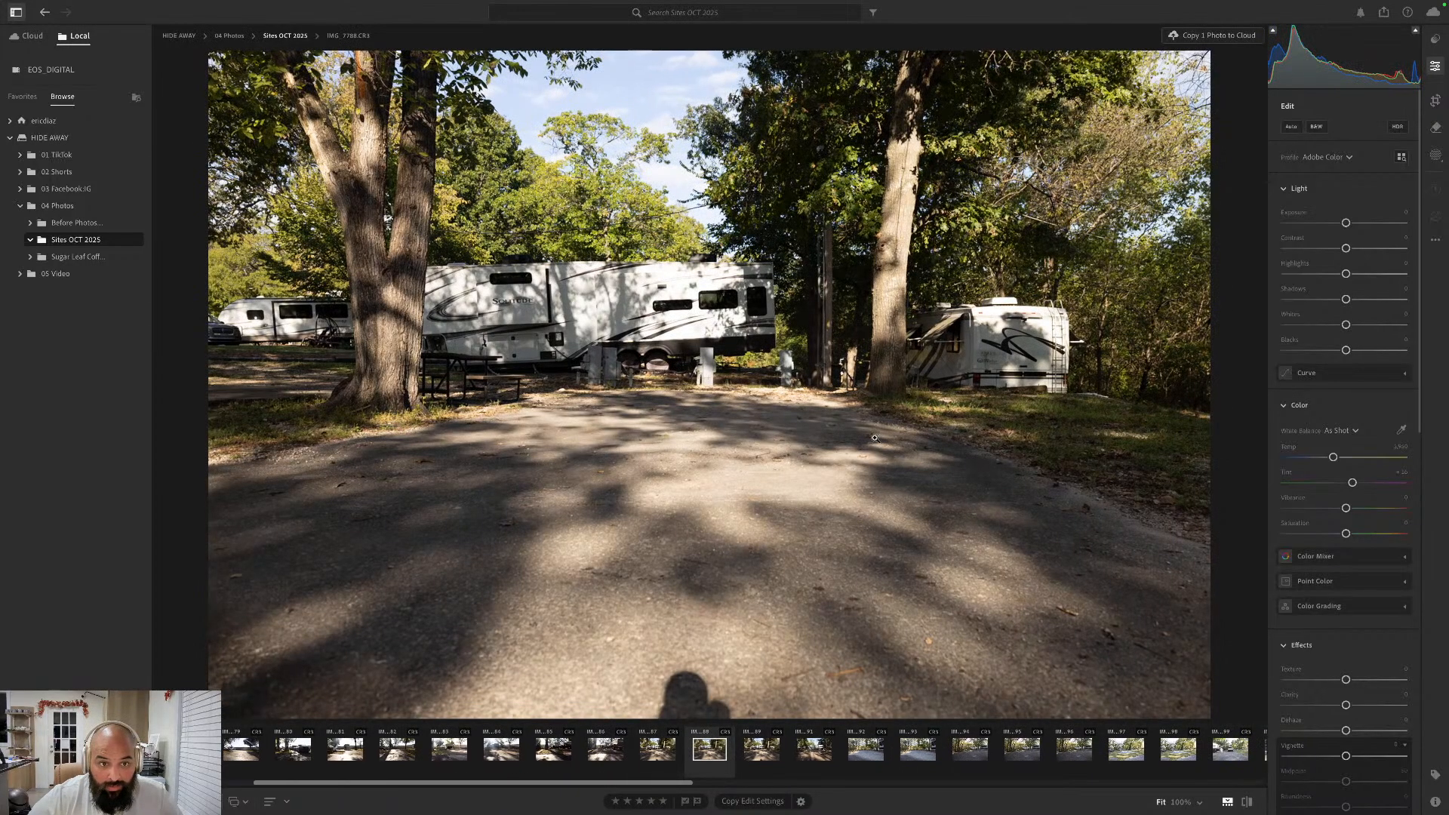
key(Delete)
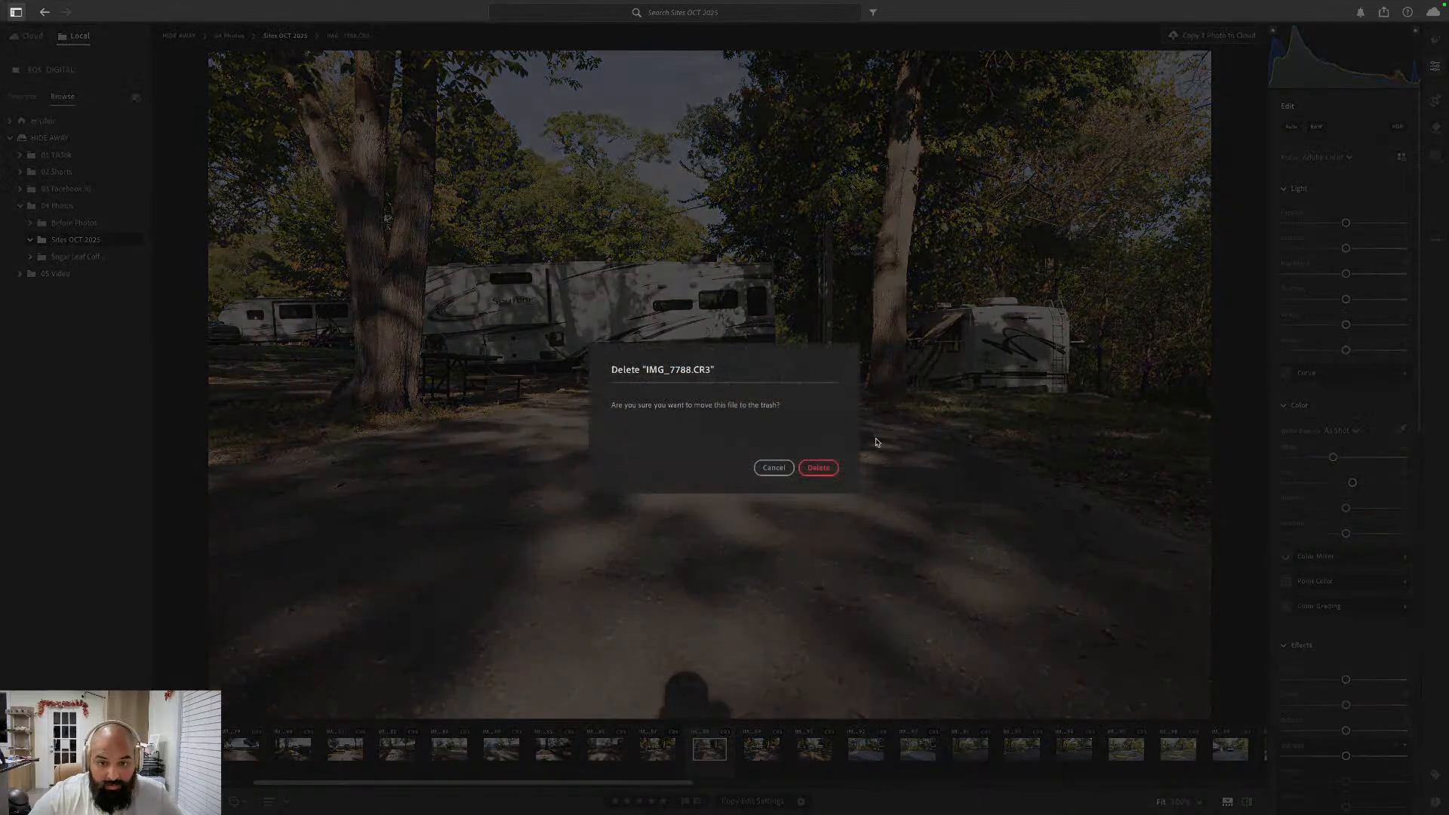
key(Return)
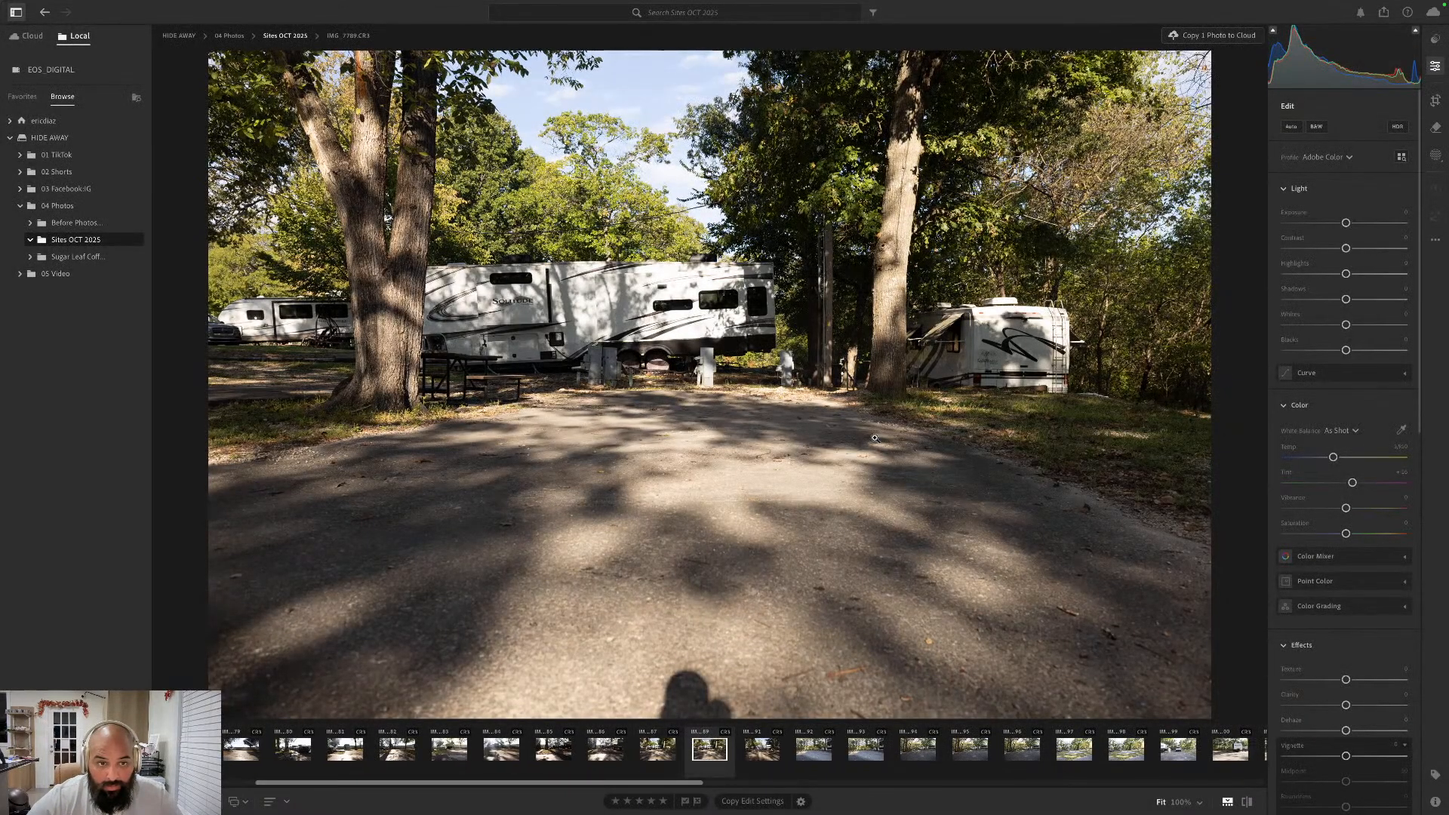
- Compare IMG_7787.CR3 with IMG_7789.CR3 by switching between them, and move IMG_7787.CR3 to the trash
key(Left)
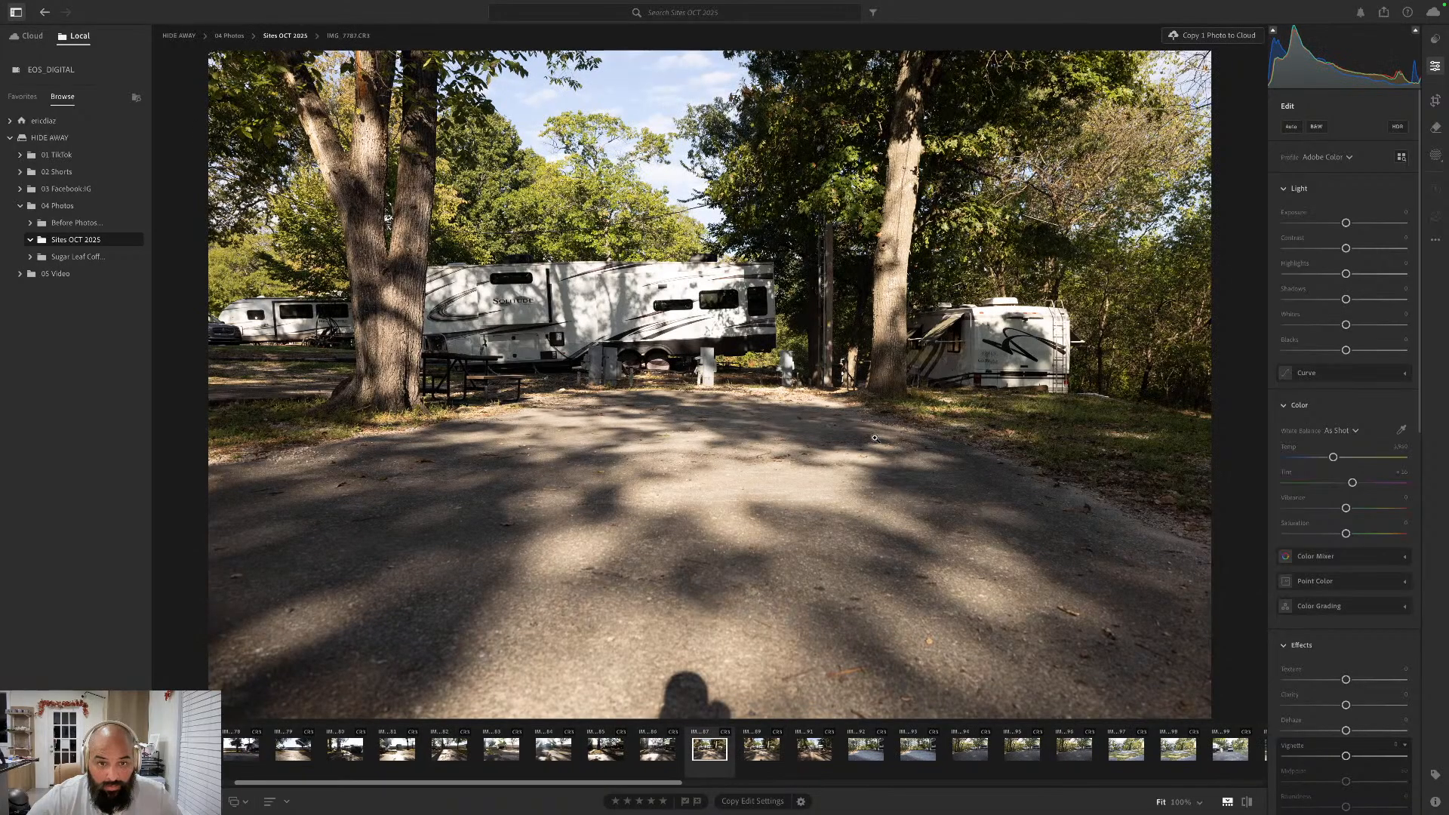
key(Right)
key(Left)
key(Right)
key(Left)
key(Right)
key(Right)
key(Left)
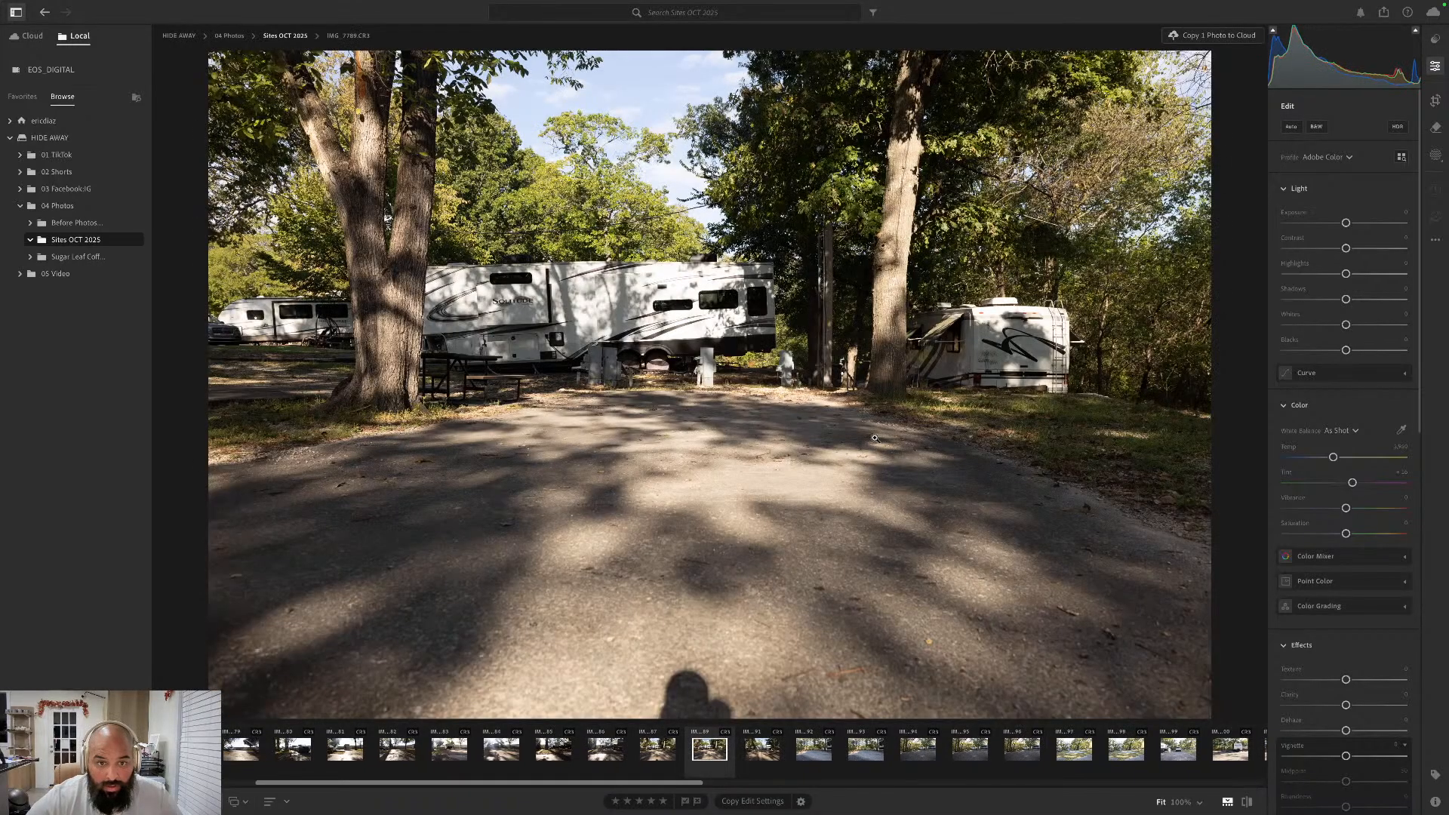
key(Left)
key(Left)
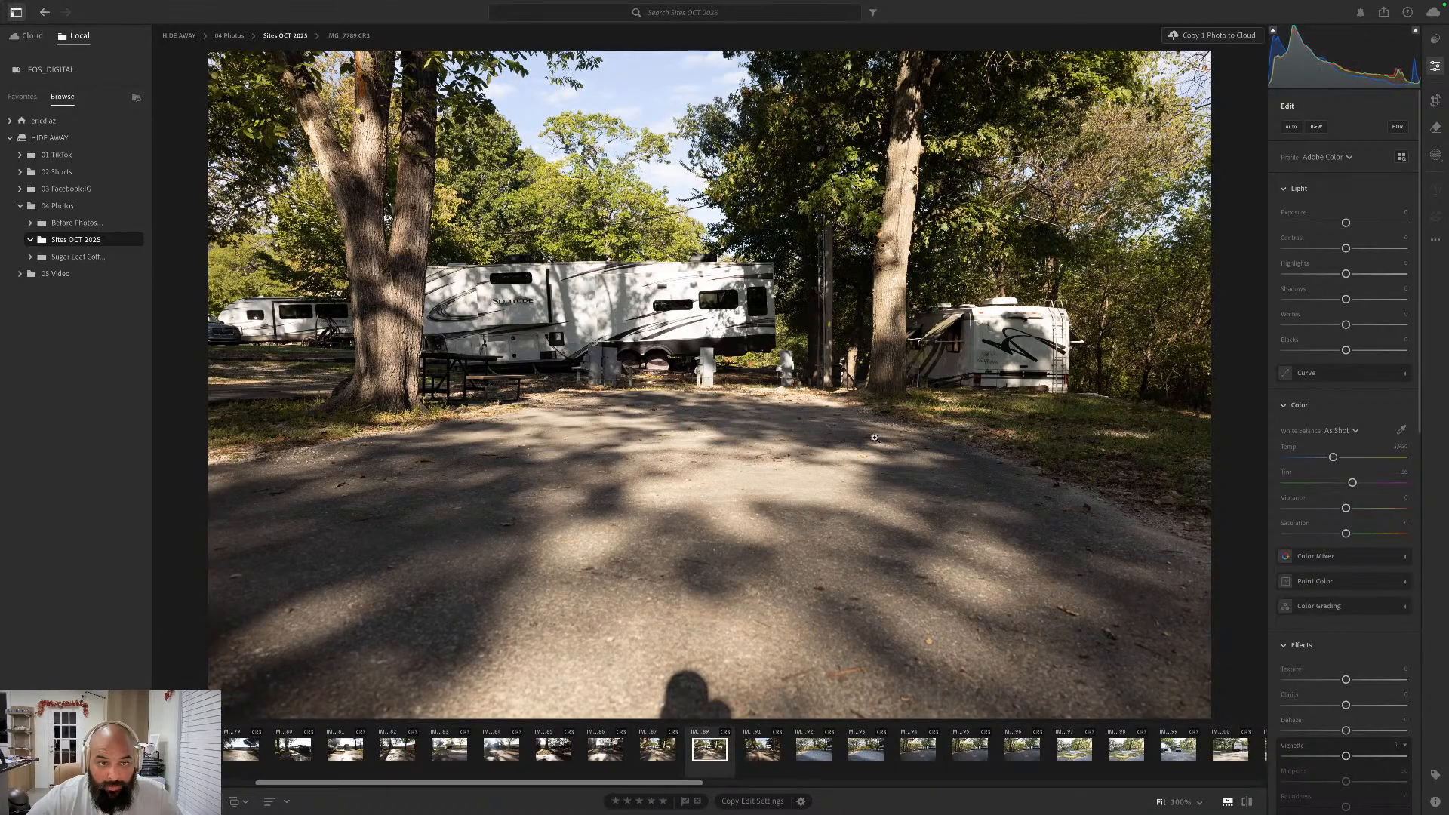
key(Delete)
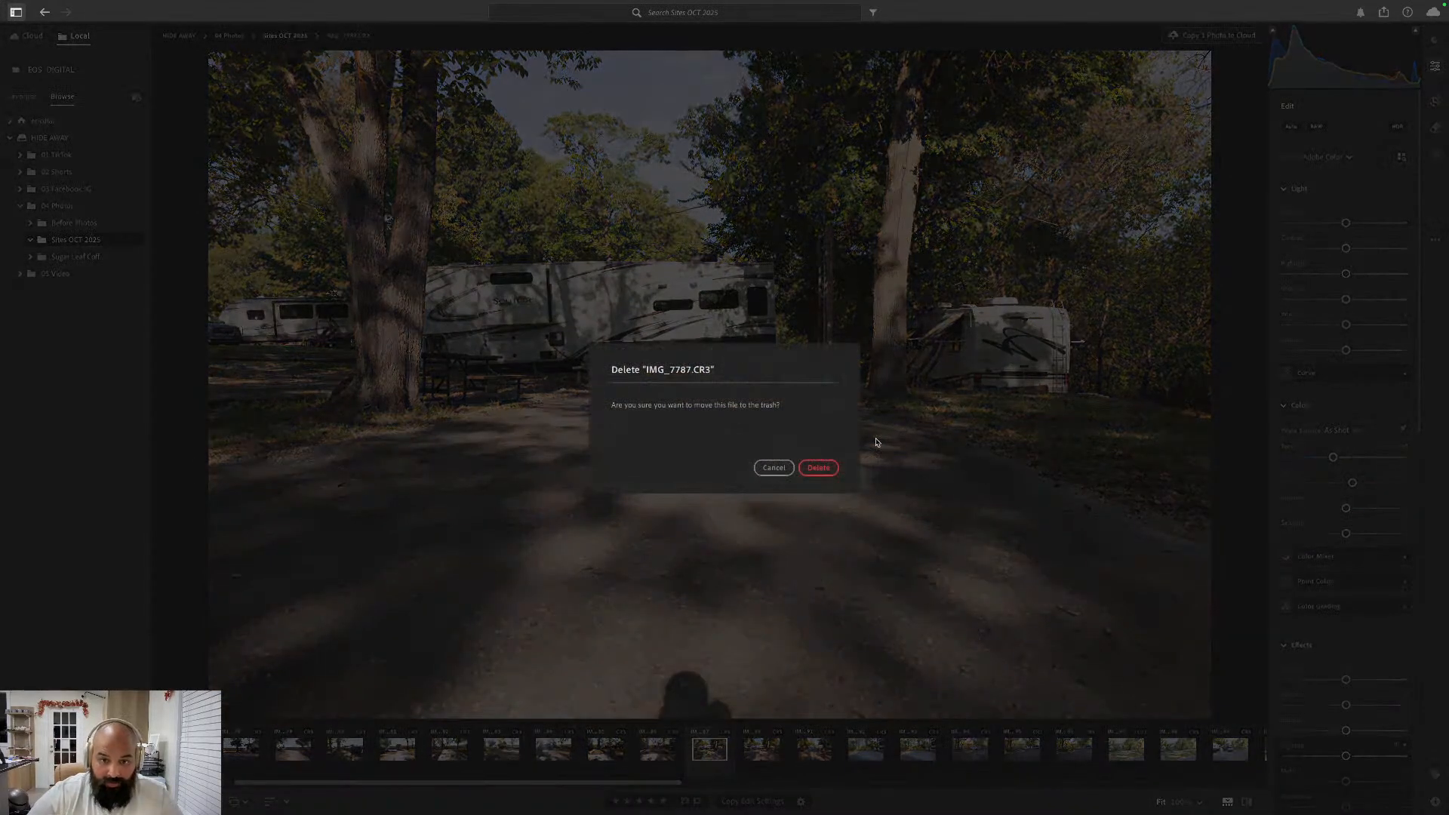
key(Return)
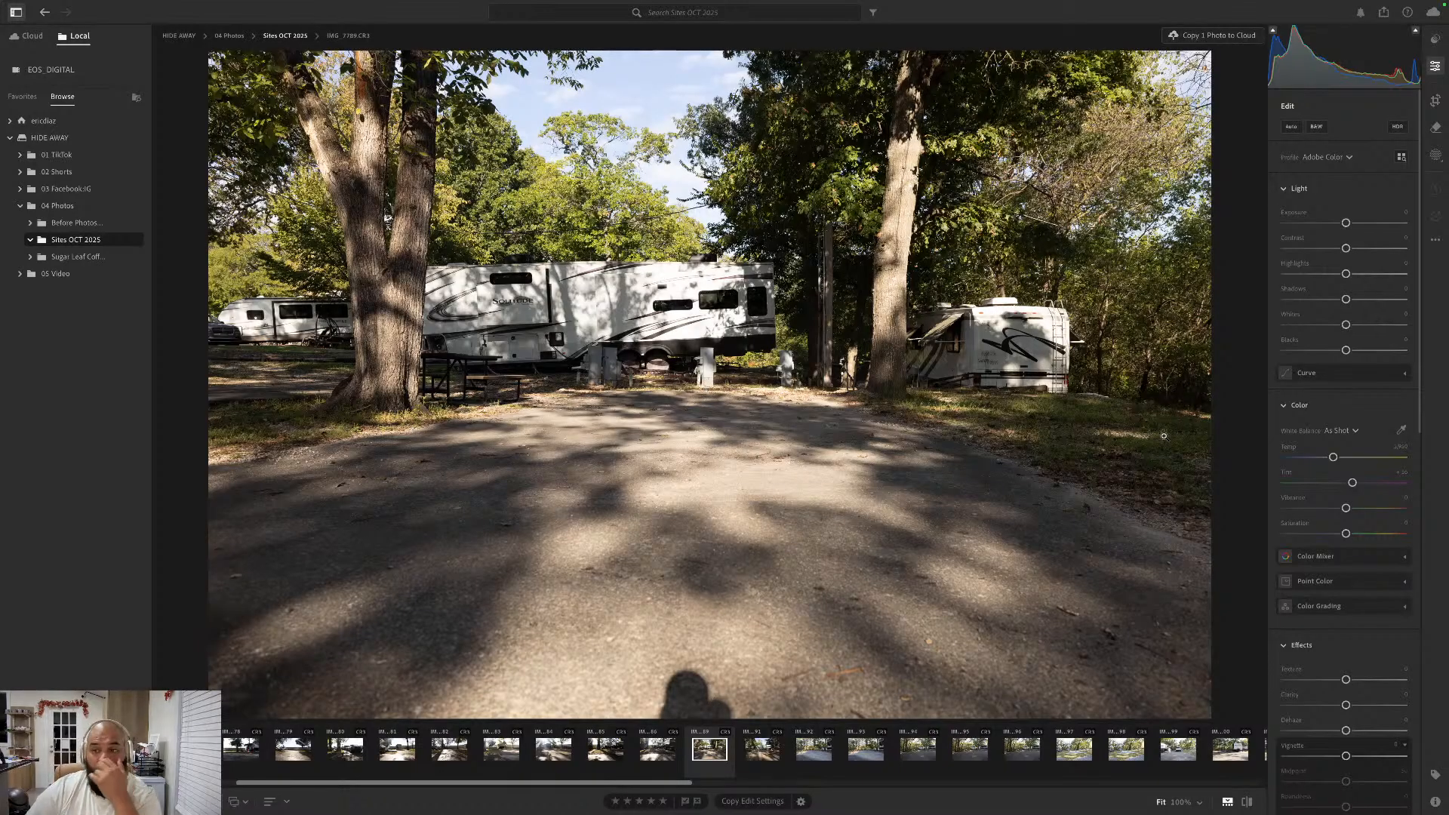
- Straighten IMG_7789.CR3 automatically with the Crop tool, keeping the Original aspect ratio
click(1436, 100)
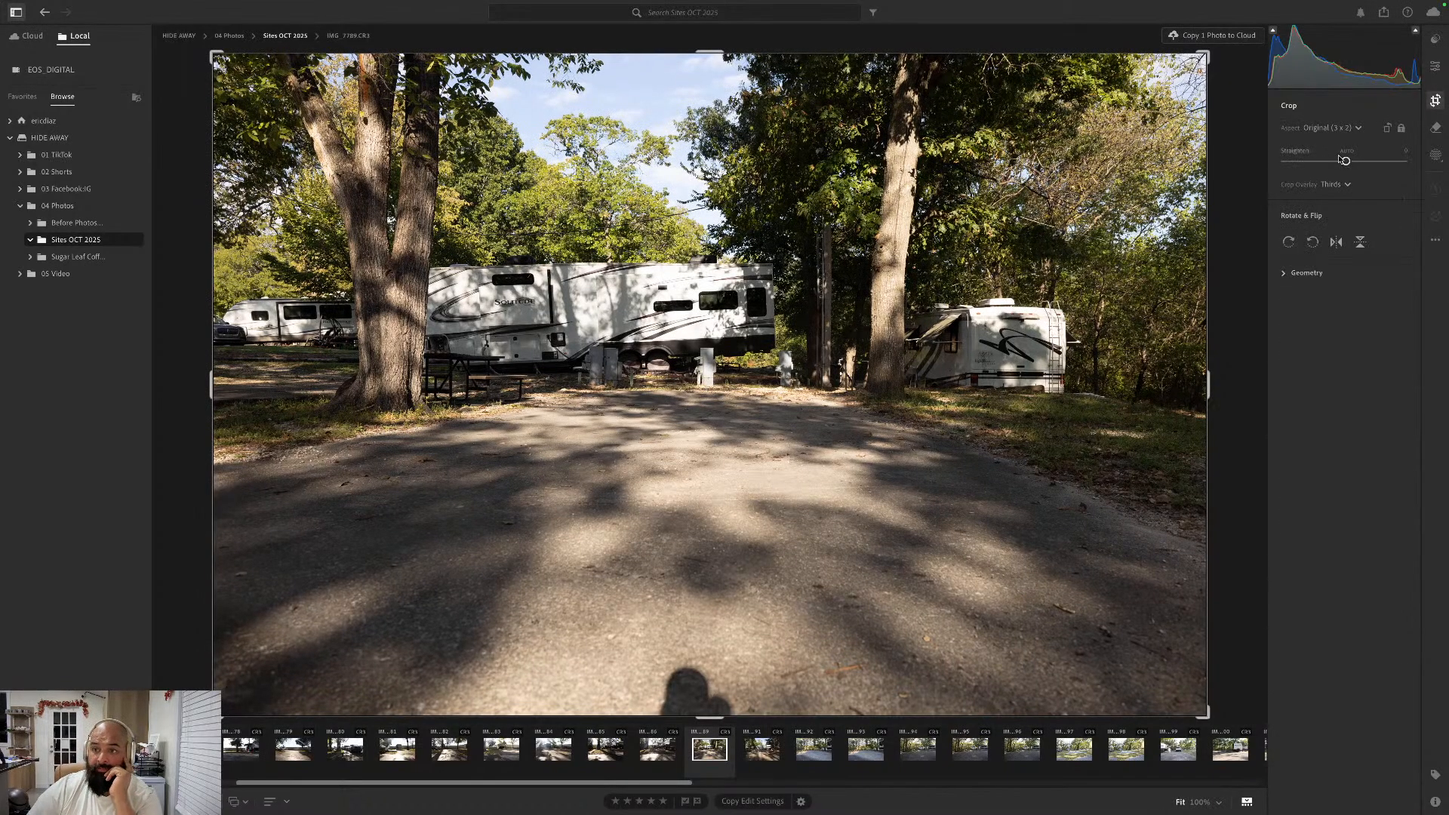
click(1344, 153)
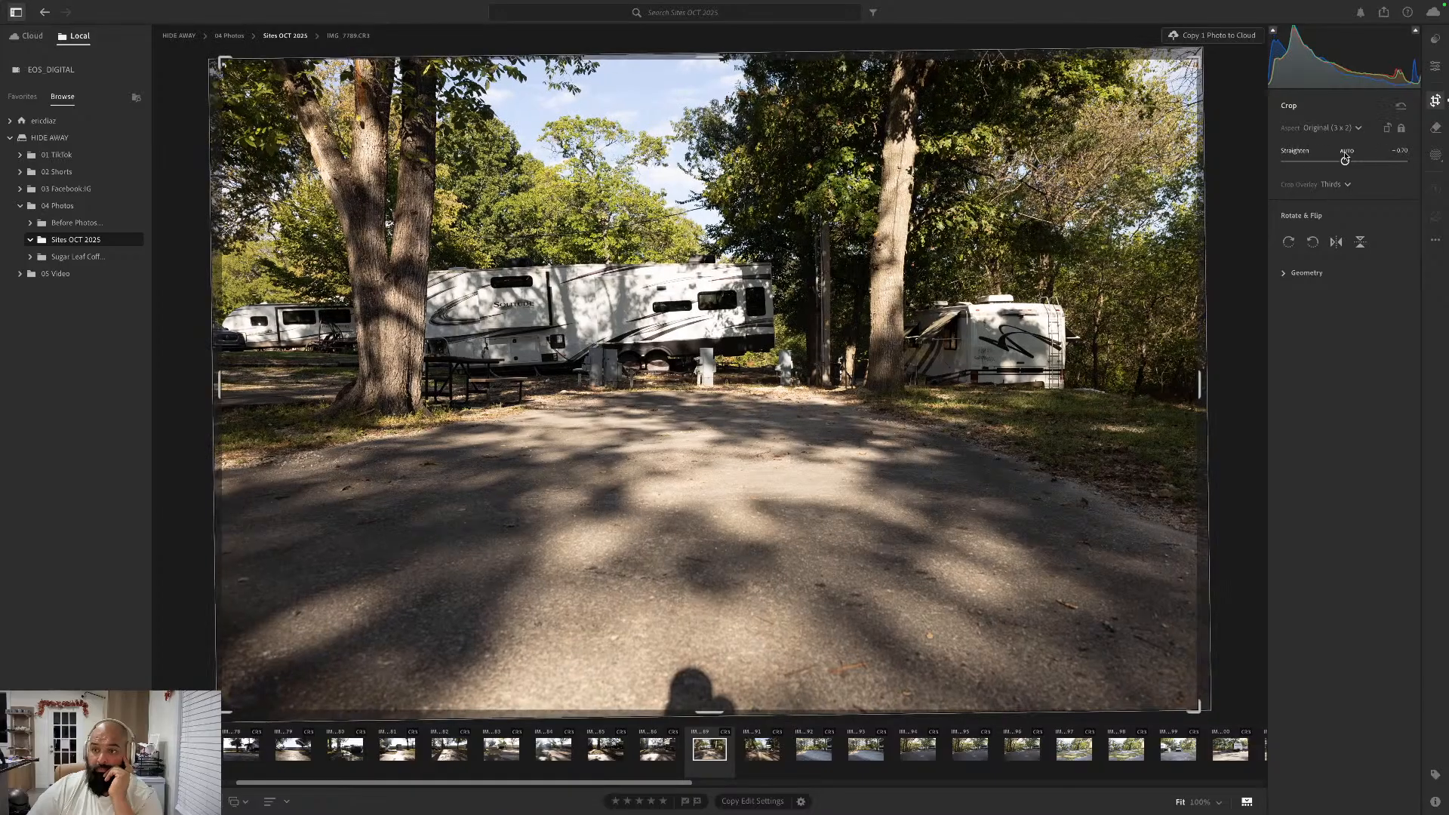
click(1435, 66)
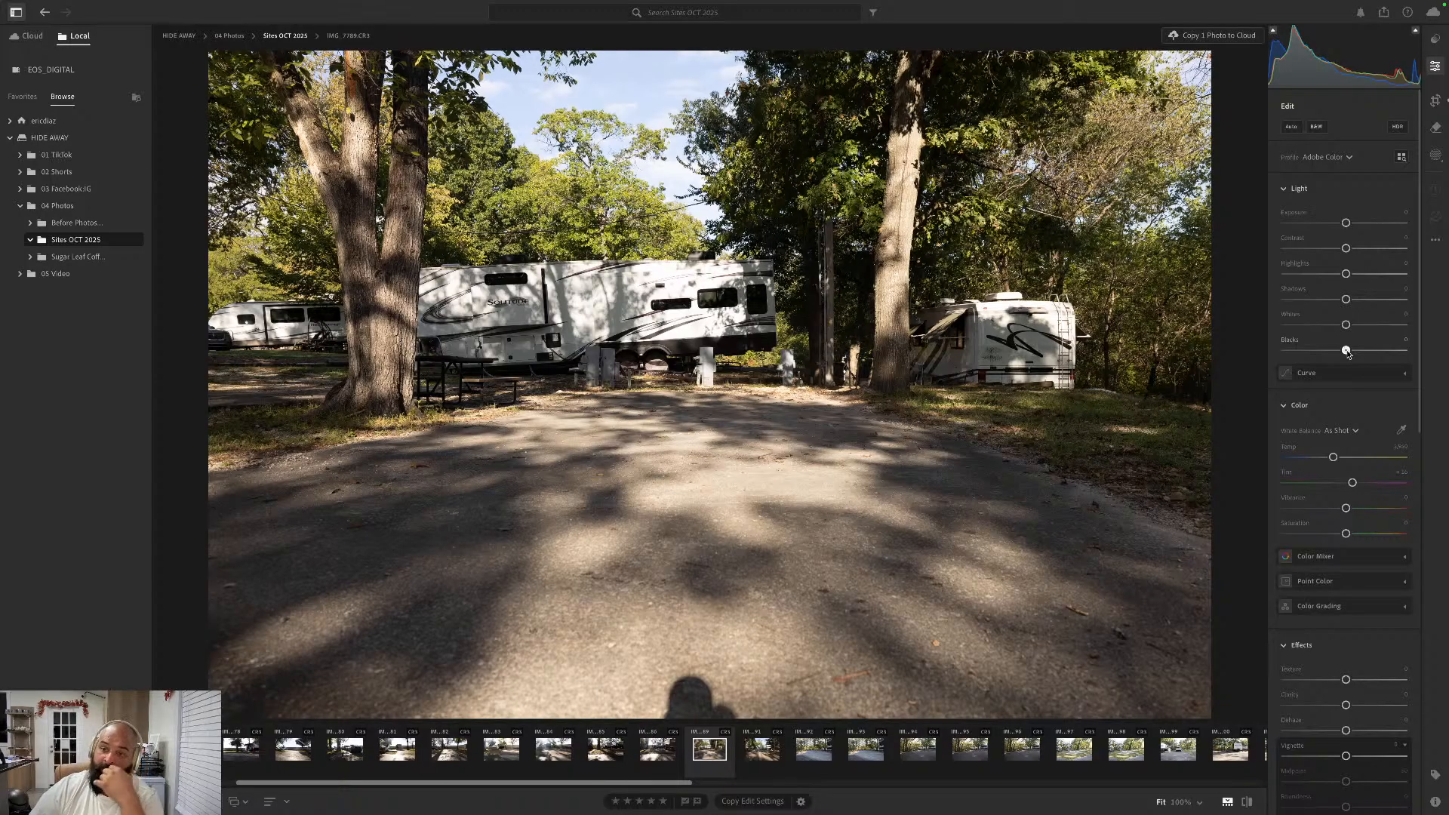
- Lower Blacks and Contrast, raise Whites, Shadows and Highlights by hand, and replace these adjustments with the Auto edit settings
drag(1347, 352, 1333, 354)
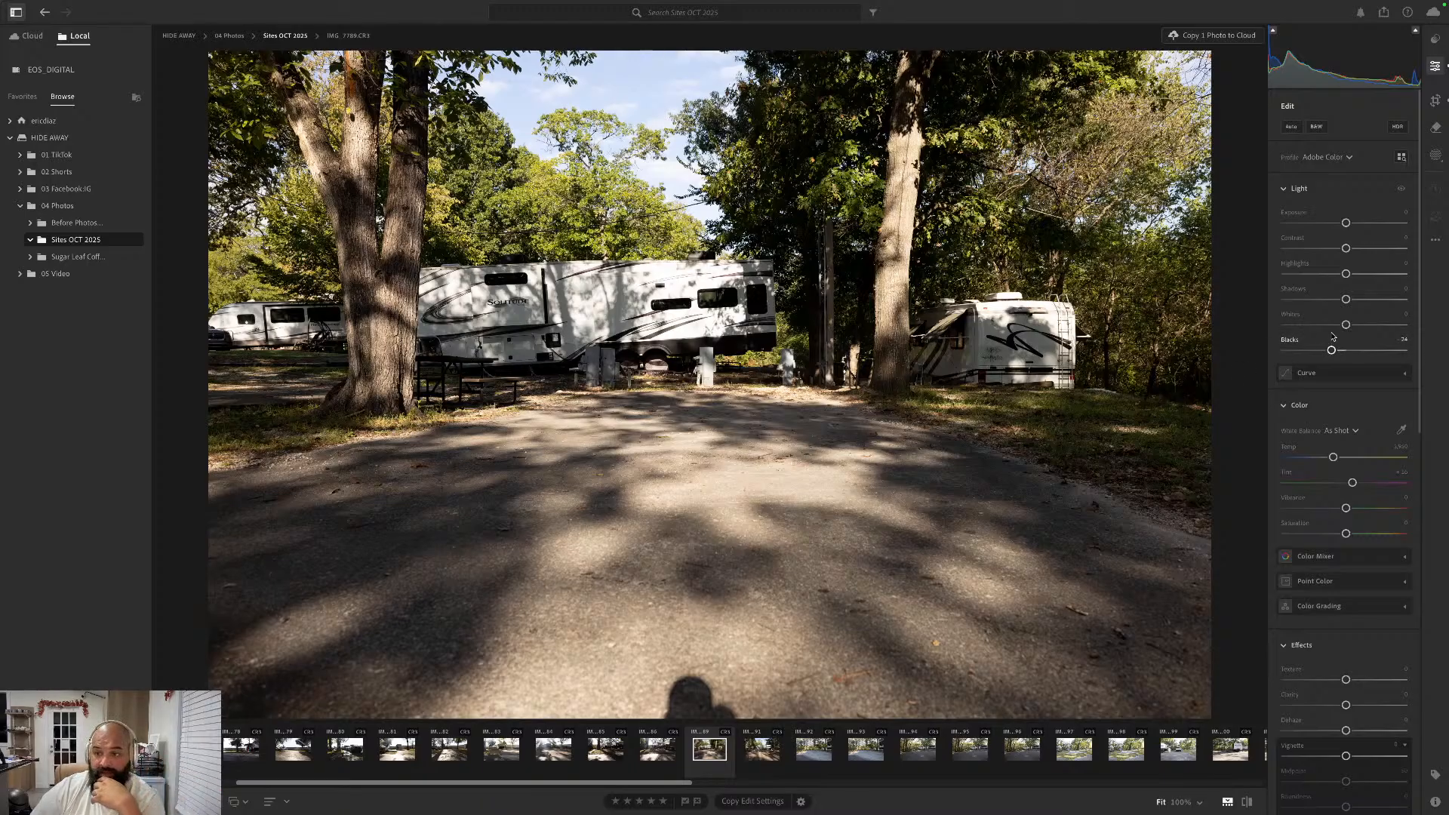
drag(1347, 325, 1340, 248)
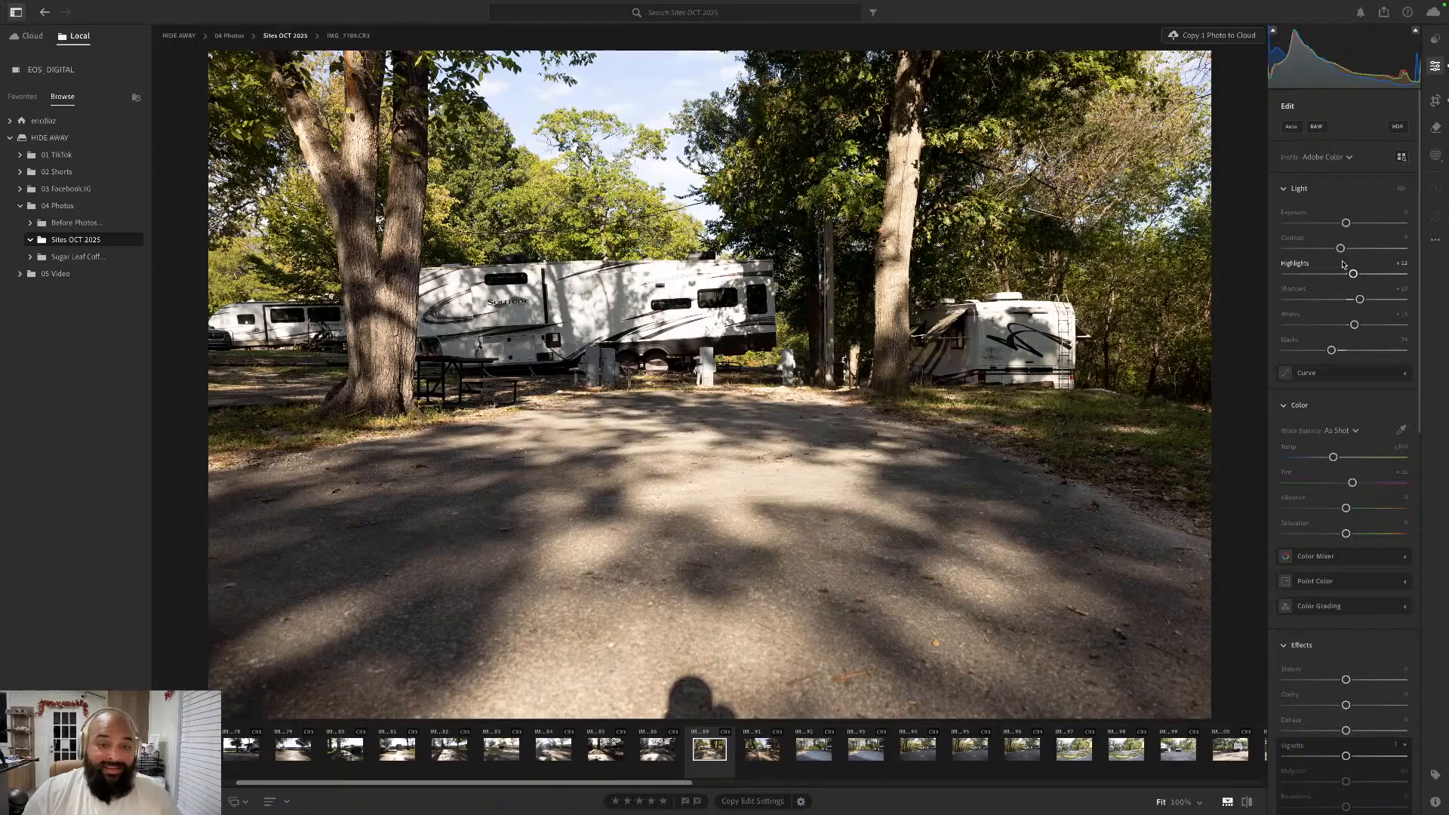
click(1291, 127)
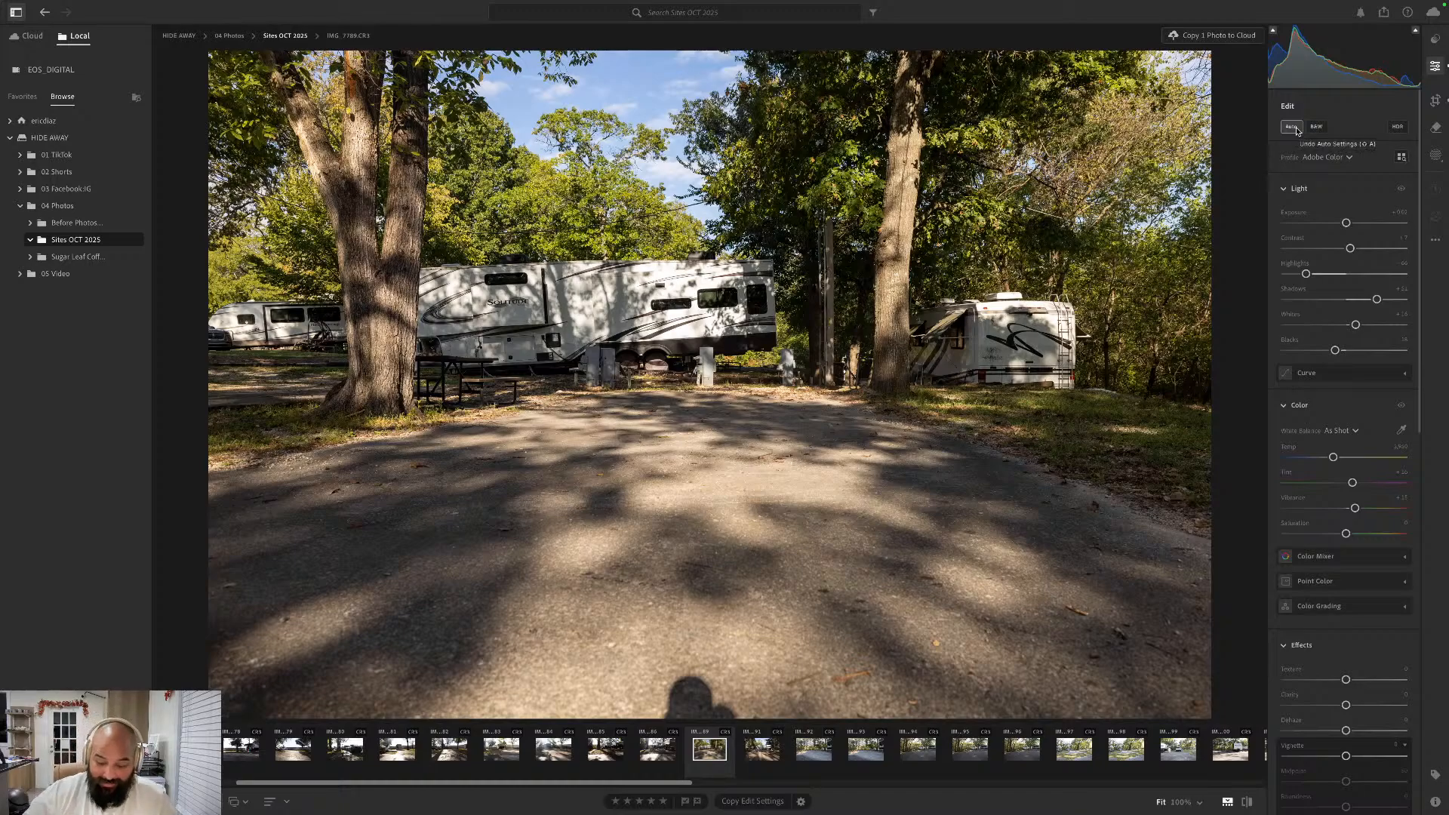
- Go forward to IMG_7791.CR3, apply the Auto edit settings, and straighten it automatically in the Original aspect ratio
key(Right)
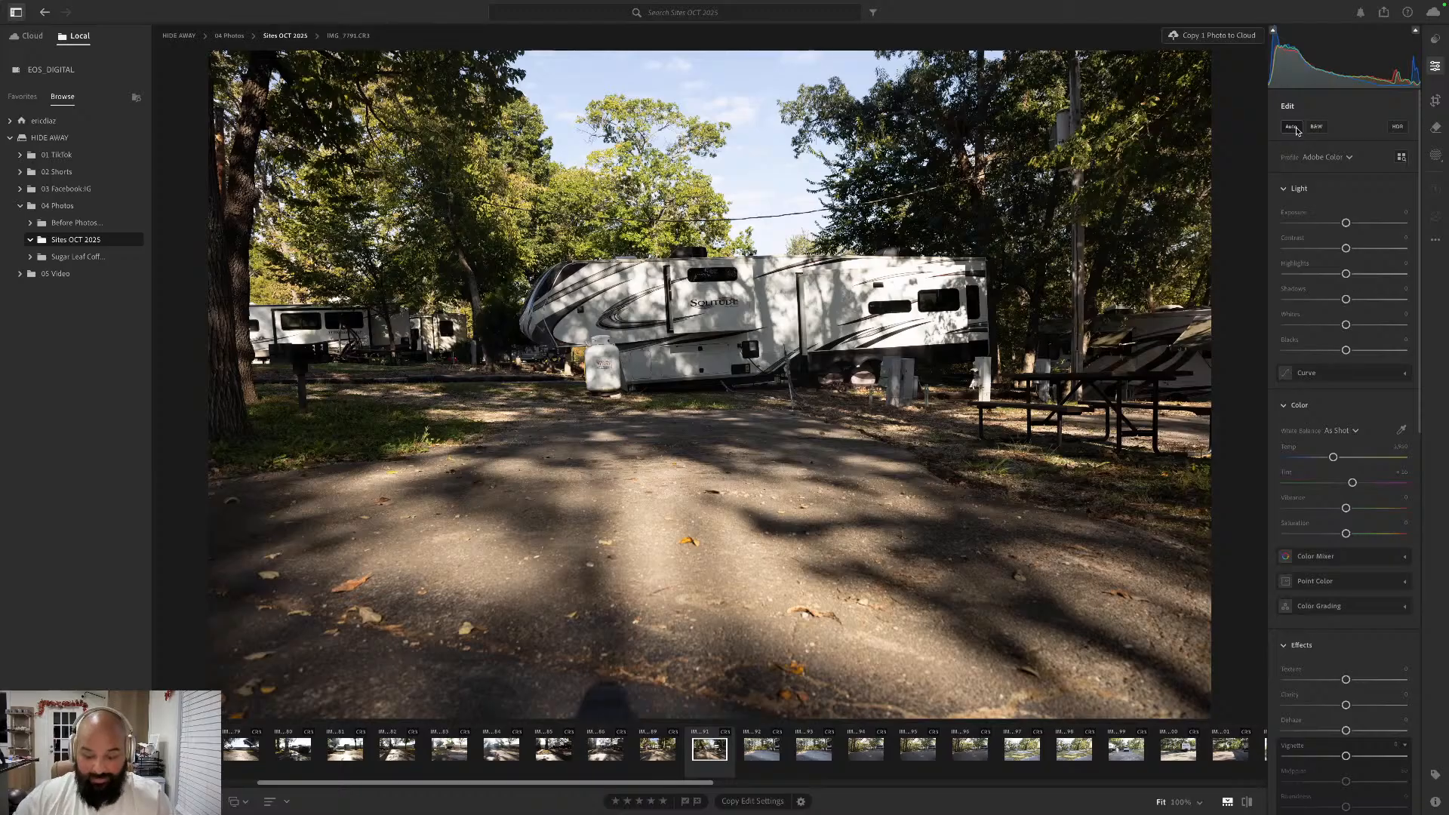
key(Right)
key(Left)
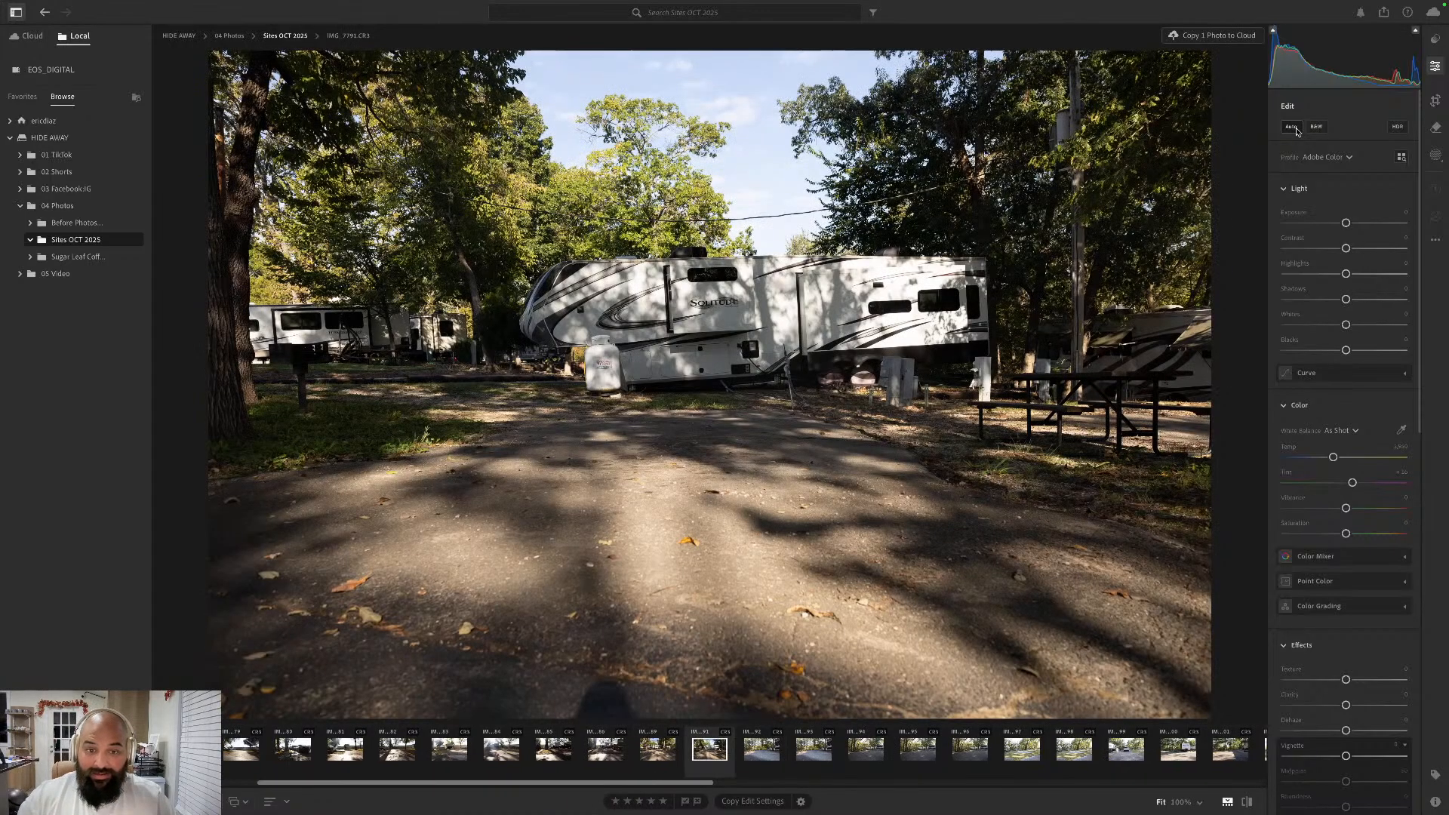
click(1292, 127)
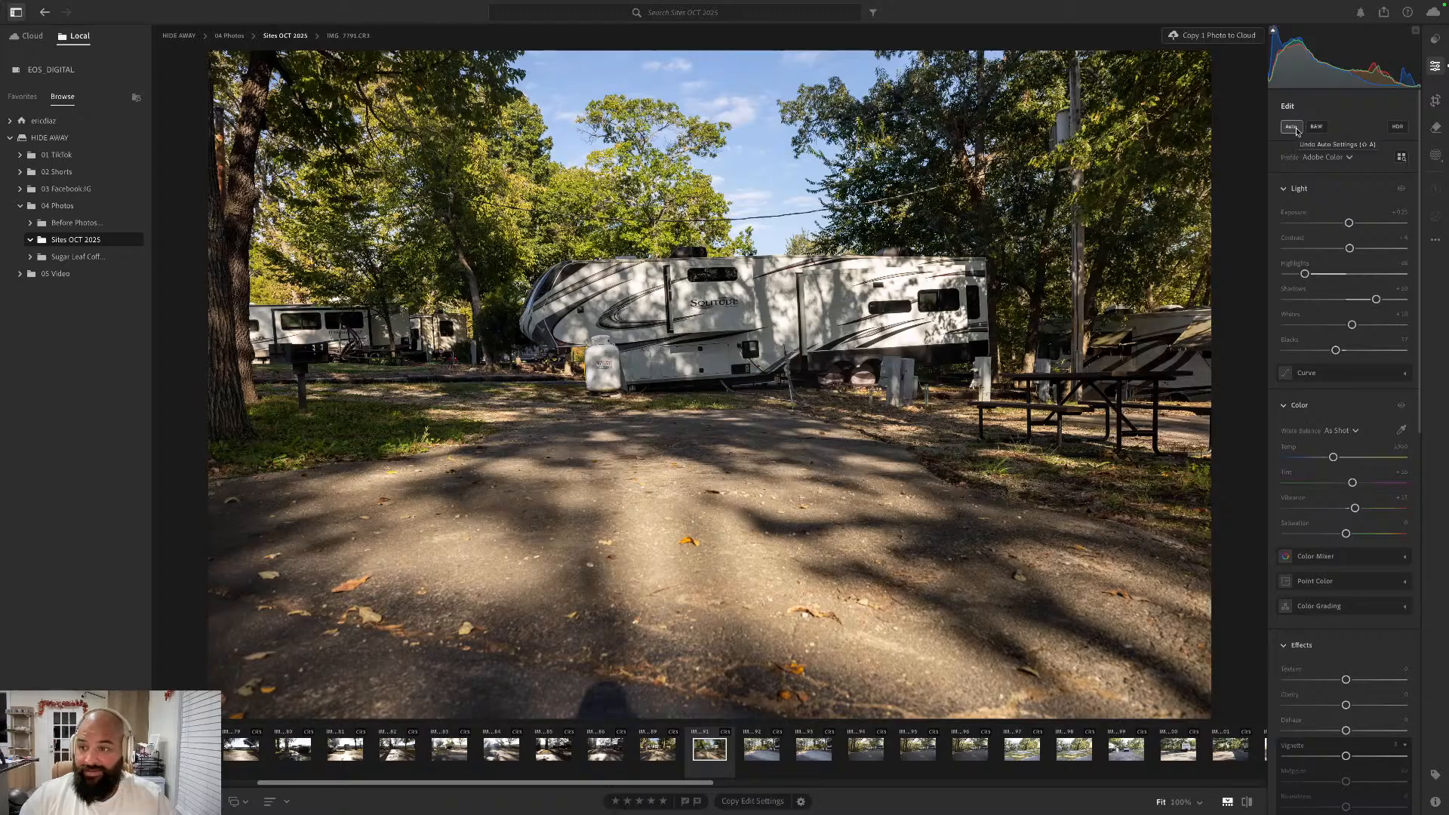
click(1433, 98)
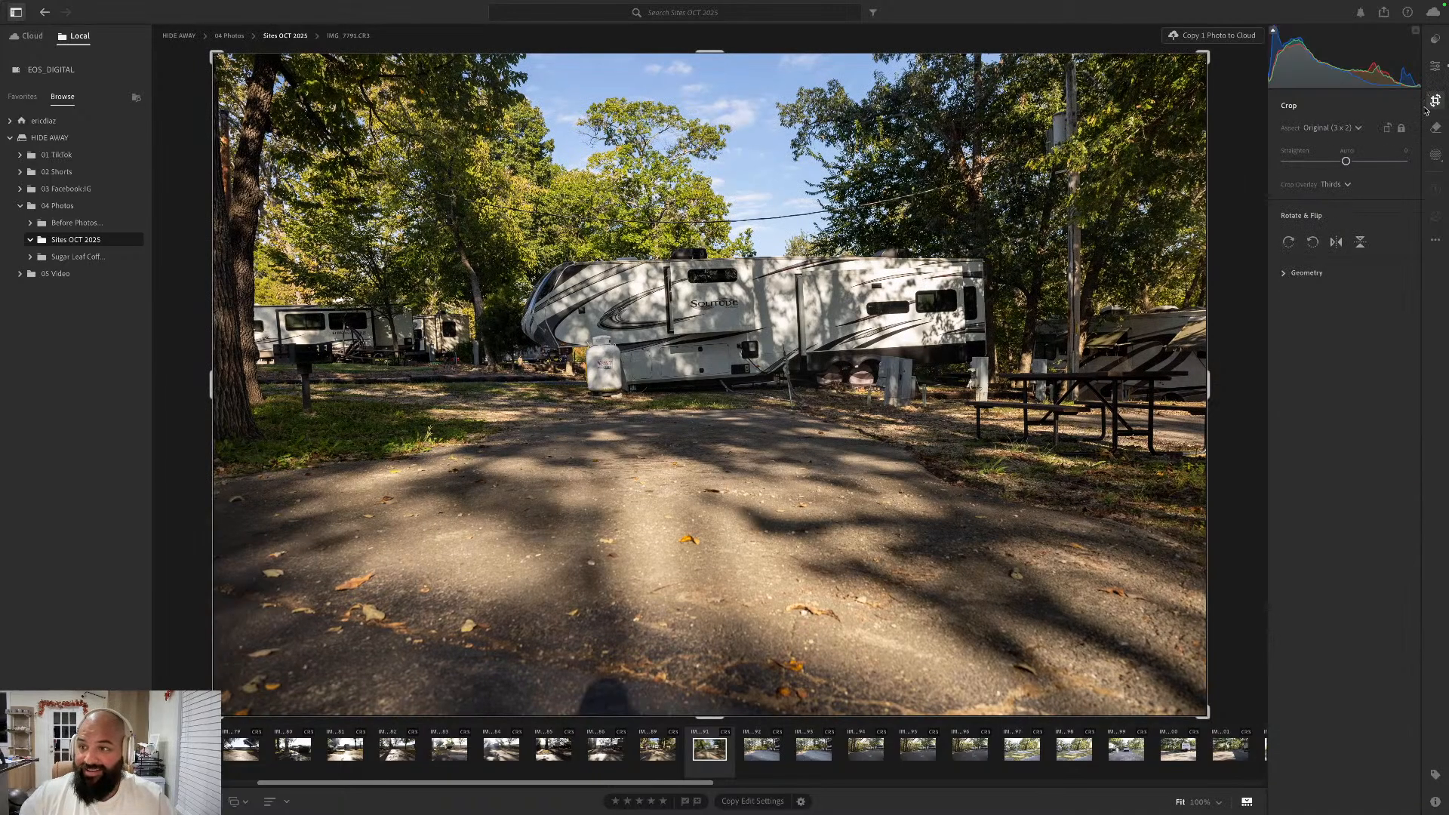
click(1346, 153)
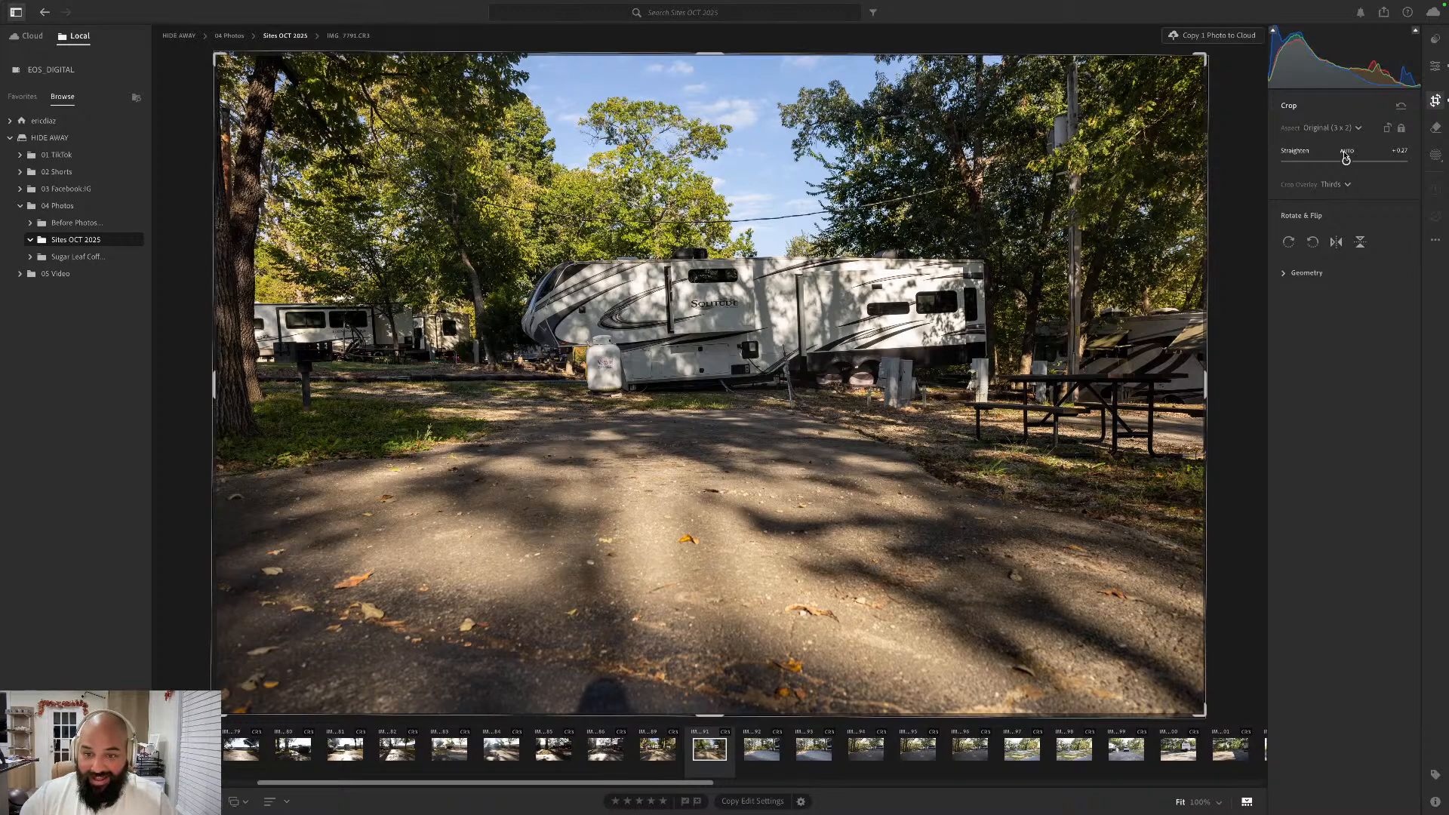
click(1435, 68)
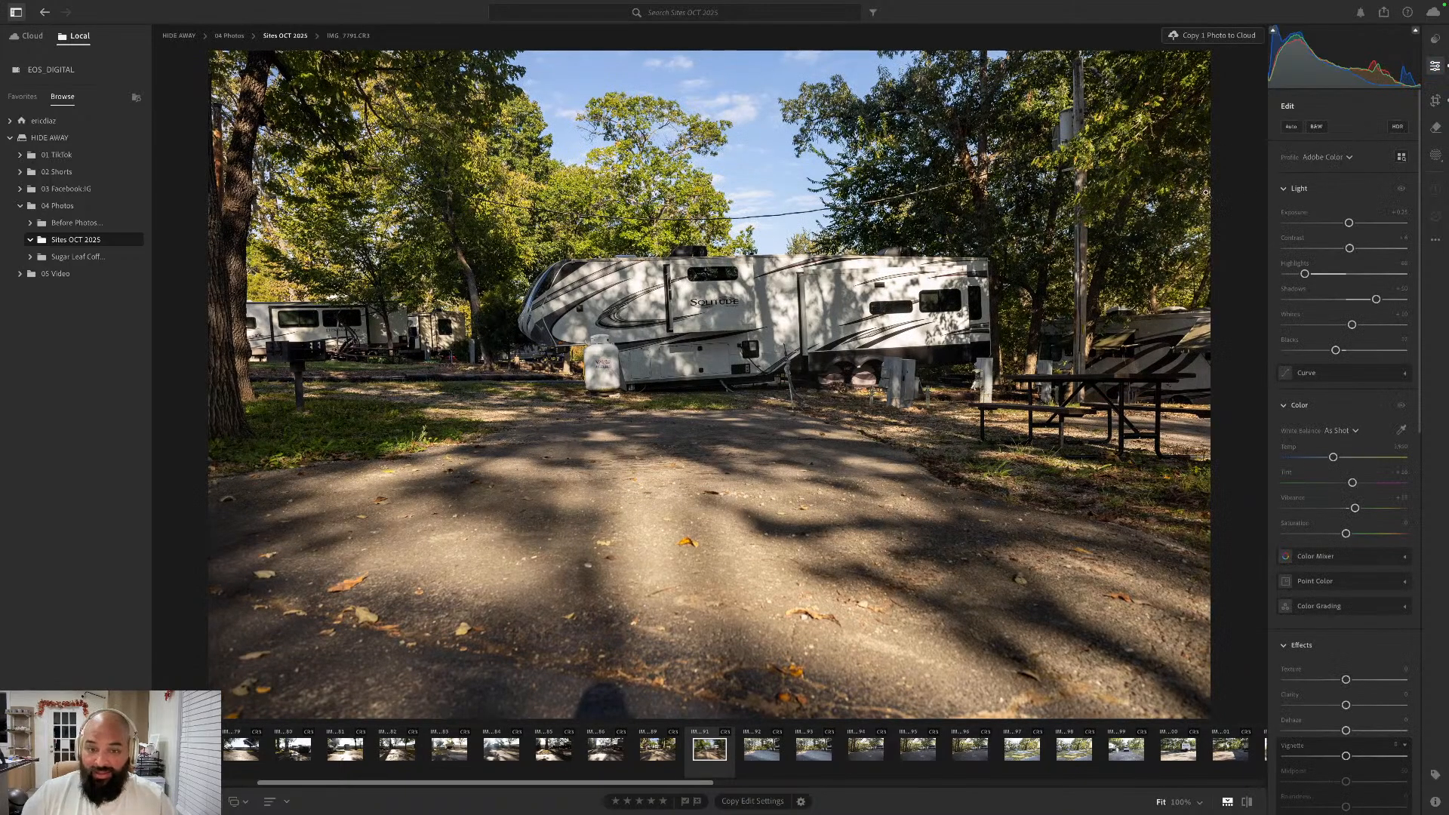
- Apply the Auto edit settings to the site 17 photo IMG_7792.CR3 and straighten it automatically in the Original aspect ratio
key(Right)
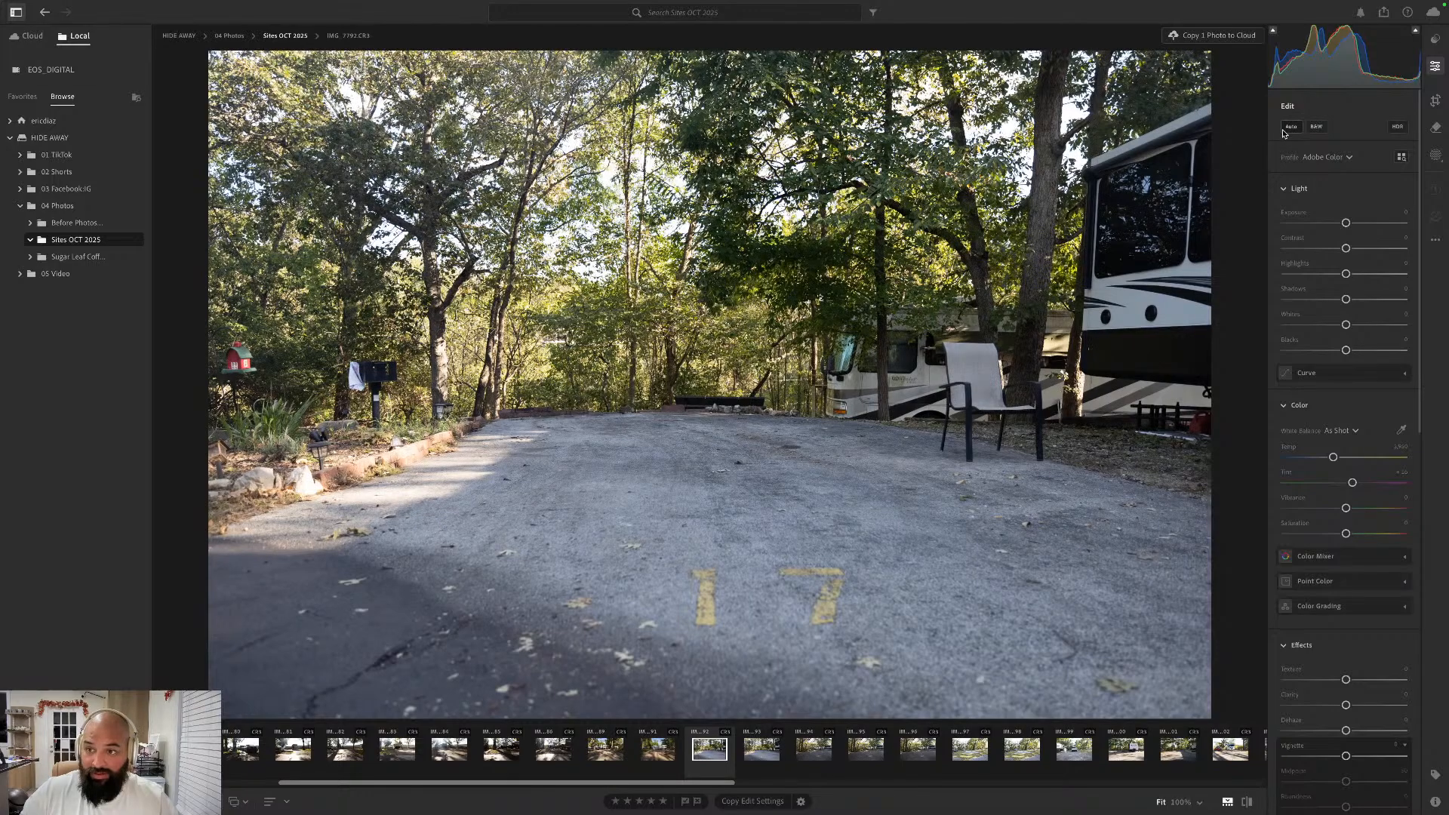
click(1285, 127)
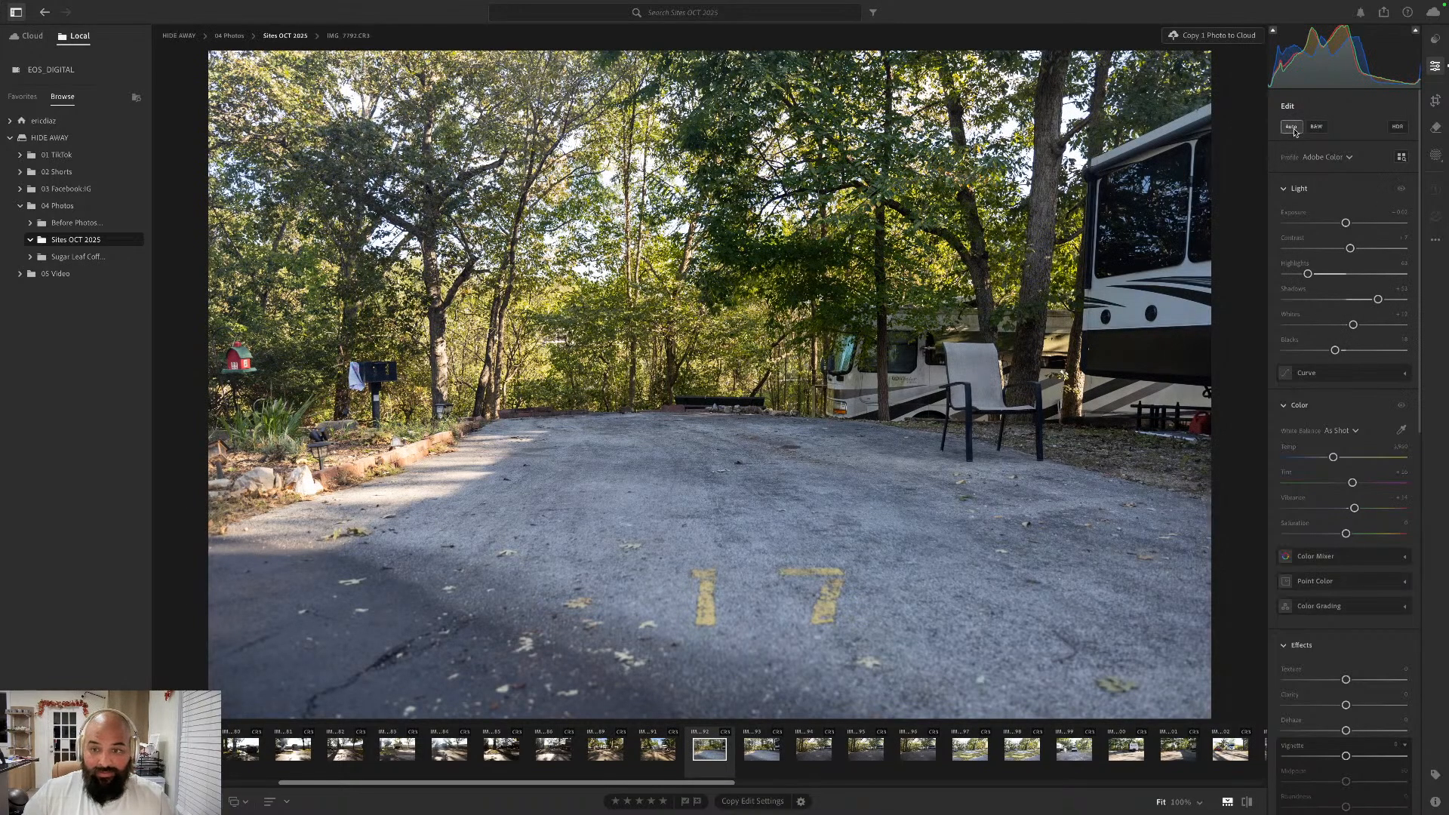
click(1436, 102)
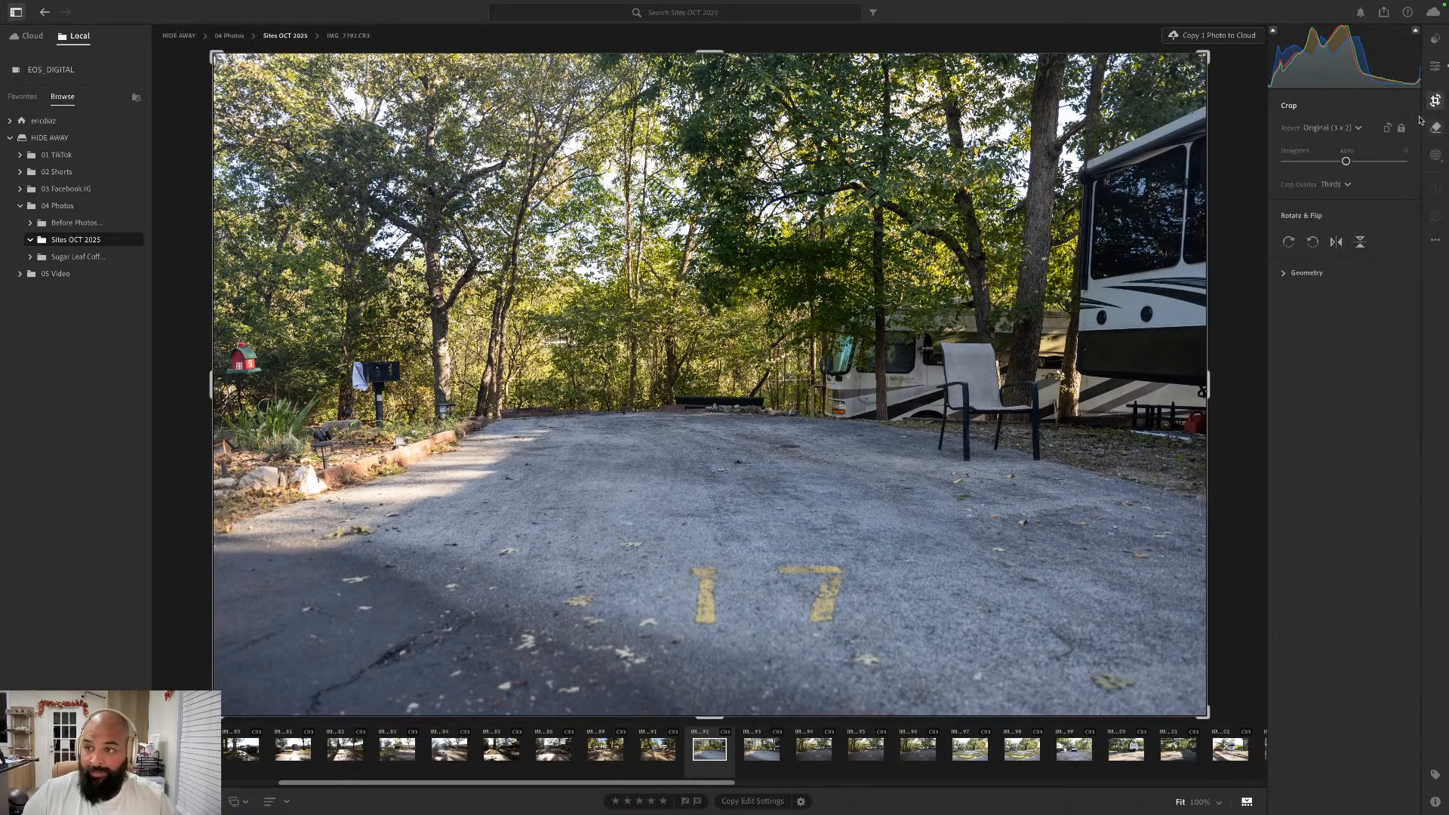
click(1349, 153)
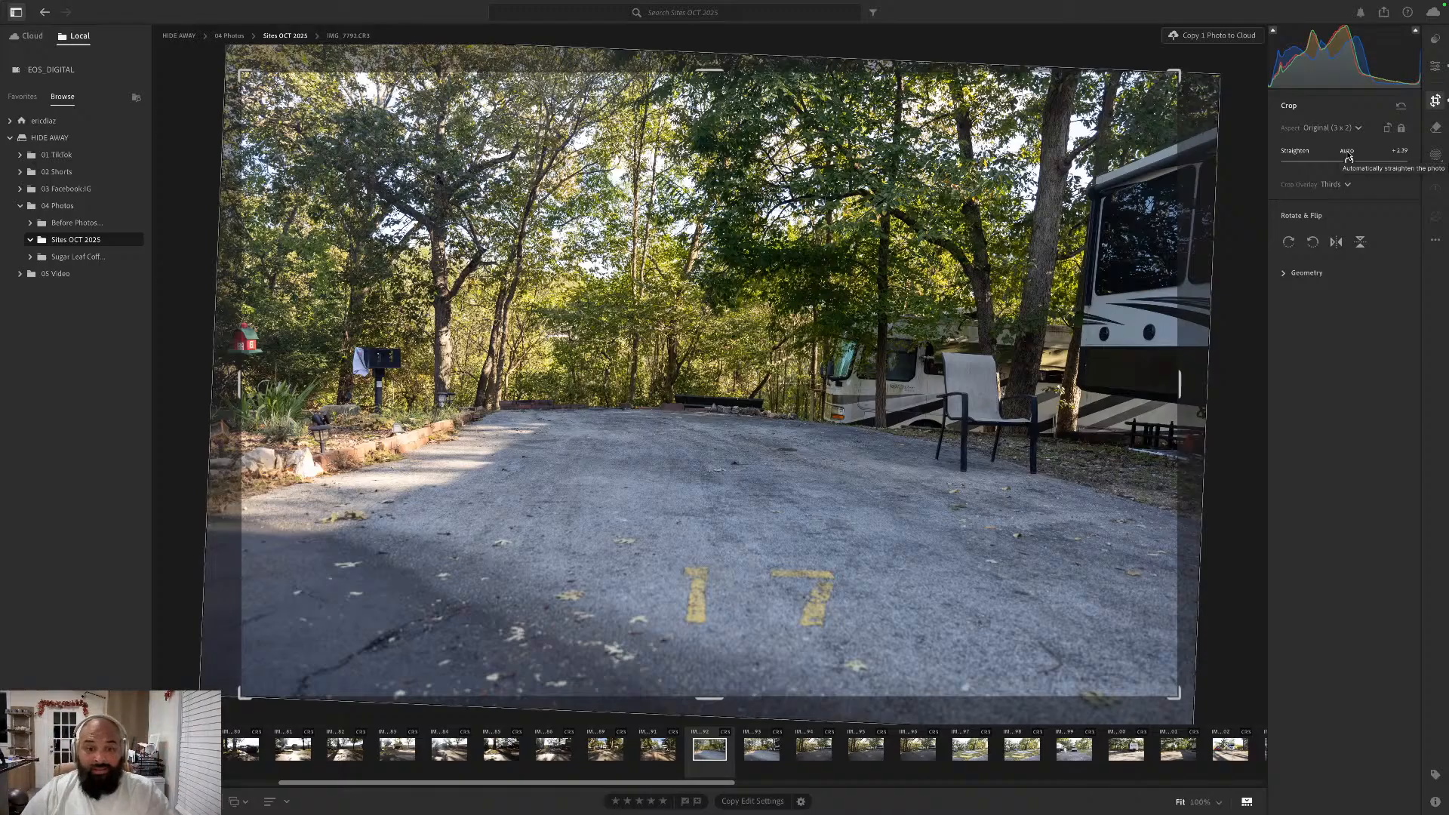
key(e)
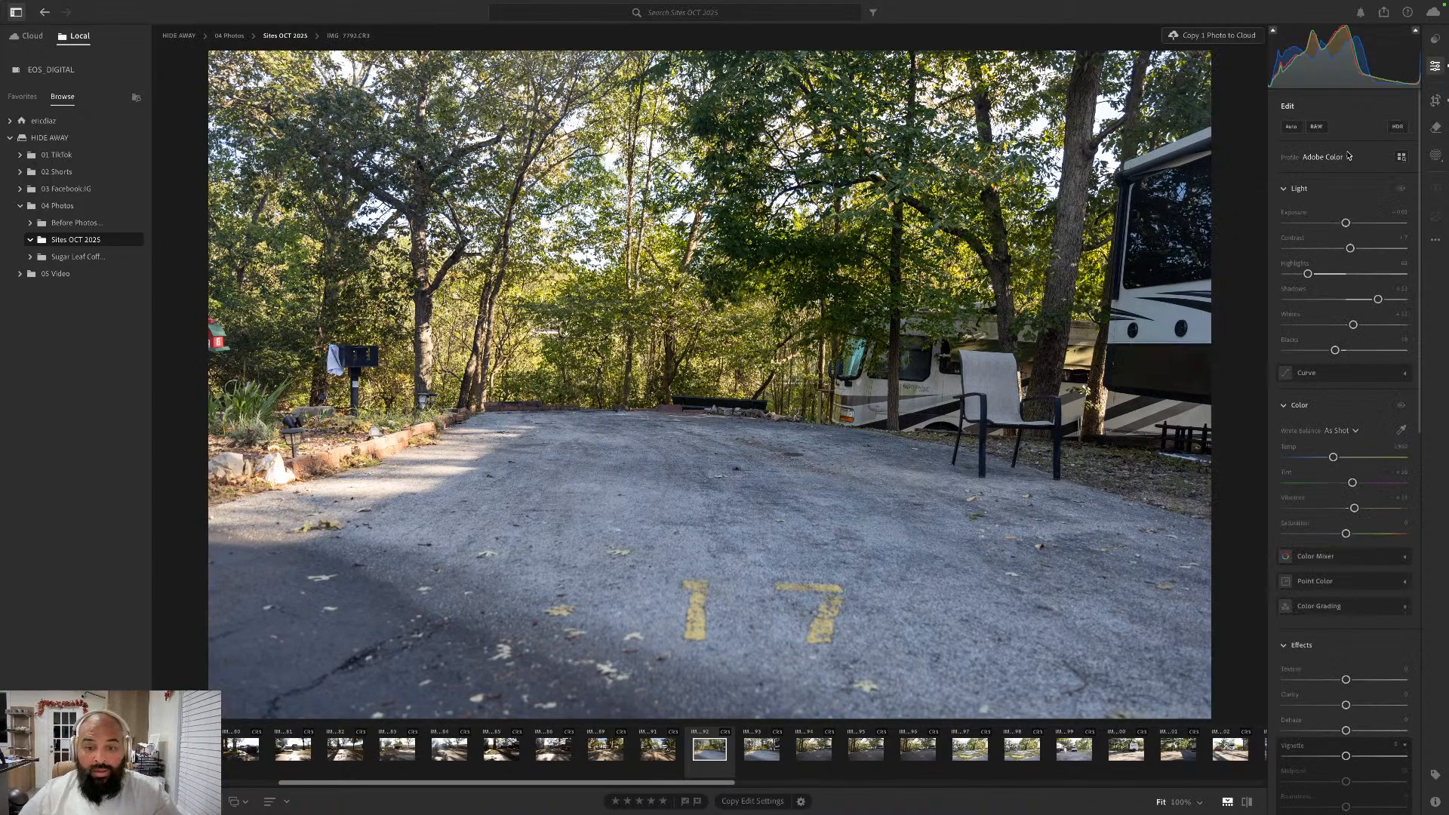
mouse_move(1349, 157)
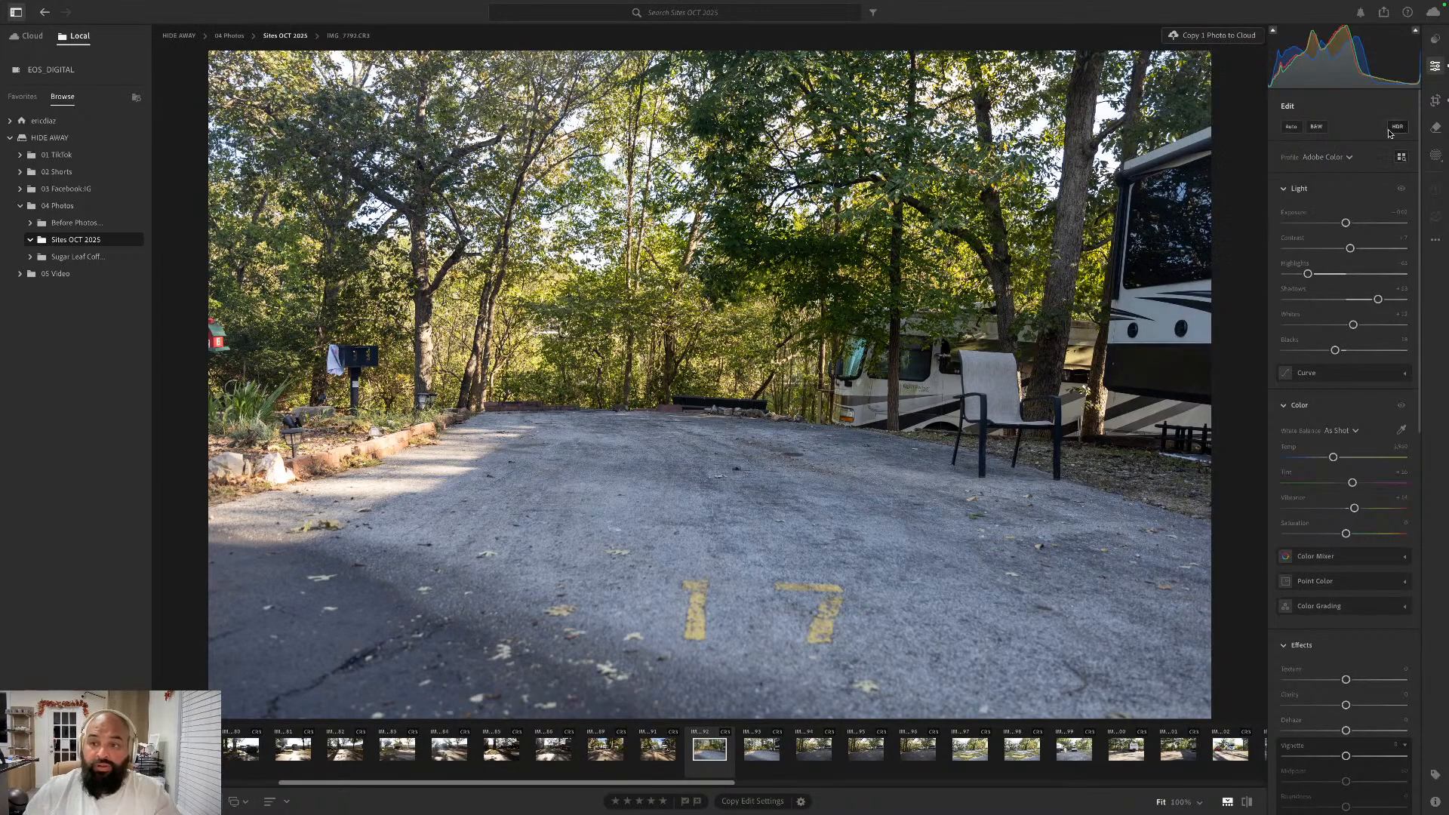
- Move the following duplicate shot of site 17, IMG_7793.CR3, to the trash
key(Right)
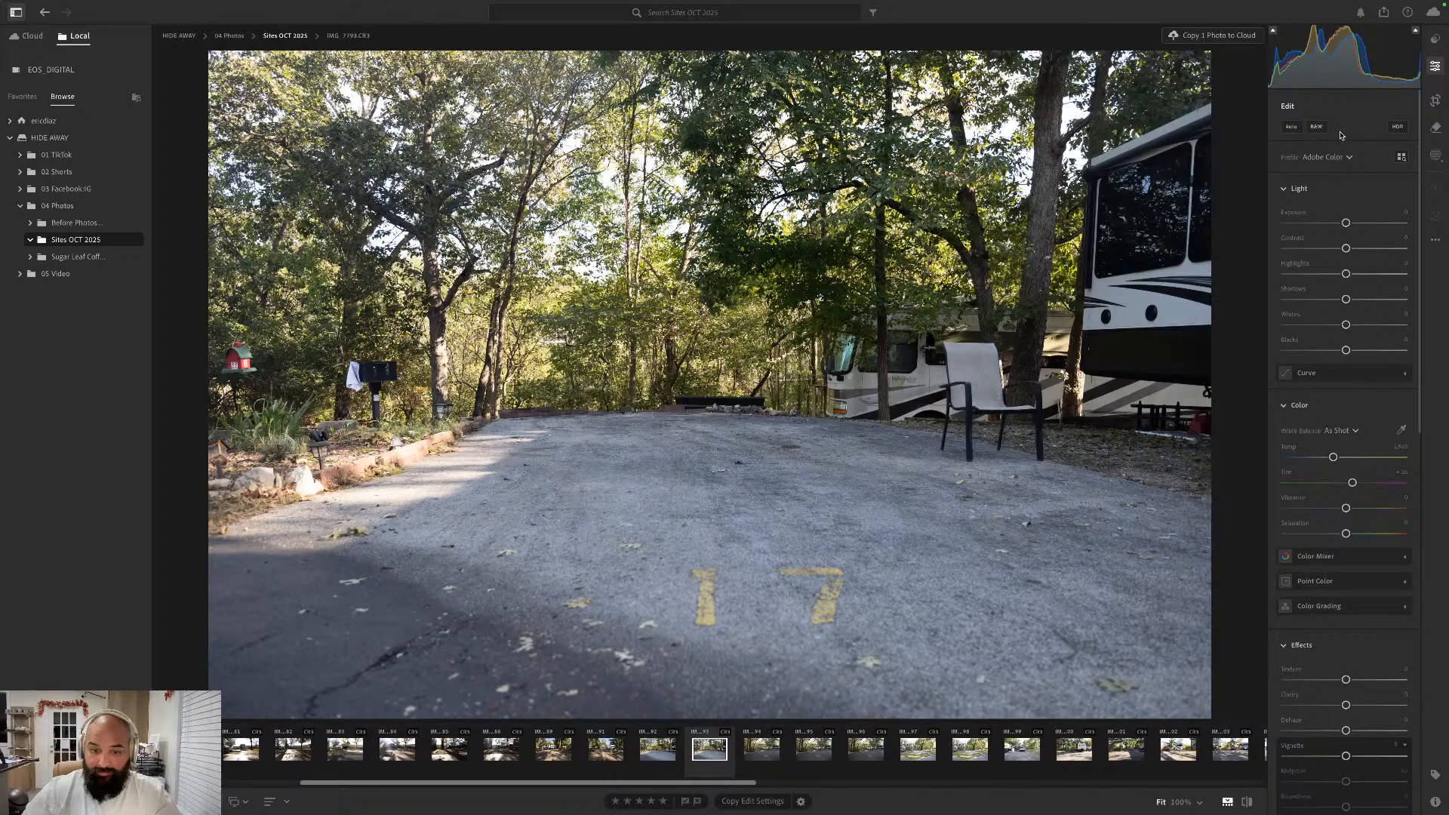
key(Delete)
key(Return)
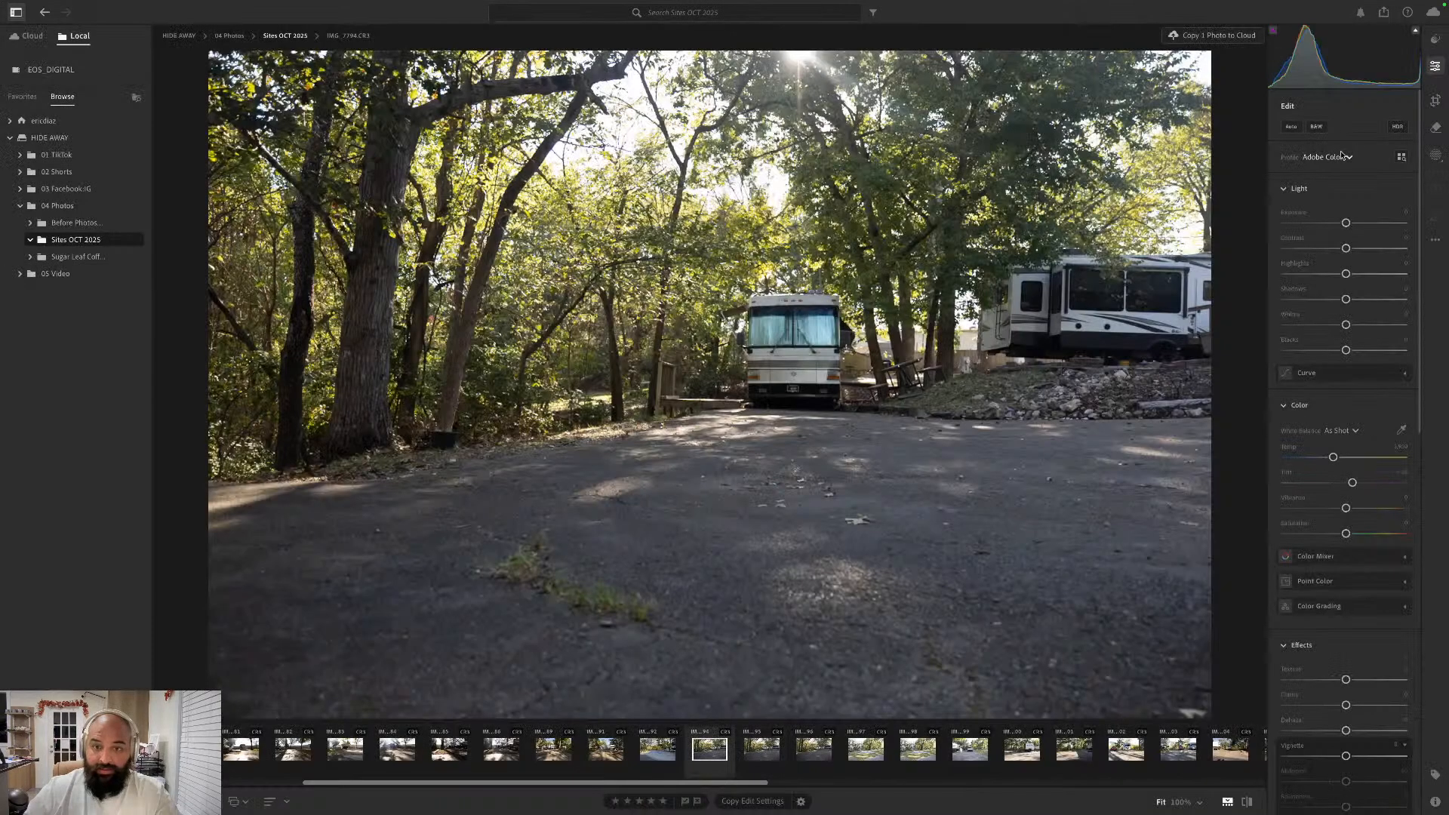
- Compare the near-identical shots of the shaded motorhome site and move the duplicates IMG_7794.CR3 and IMG_7796.CR3 to the trash
key(Right)
key(Right)
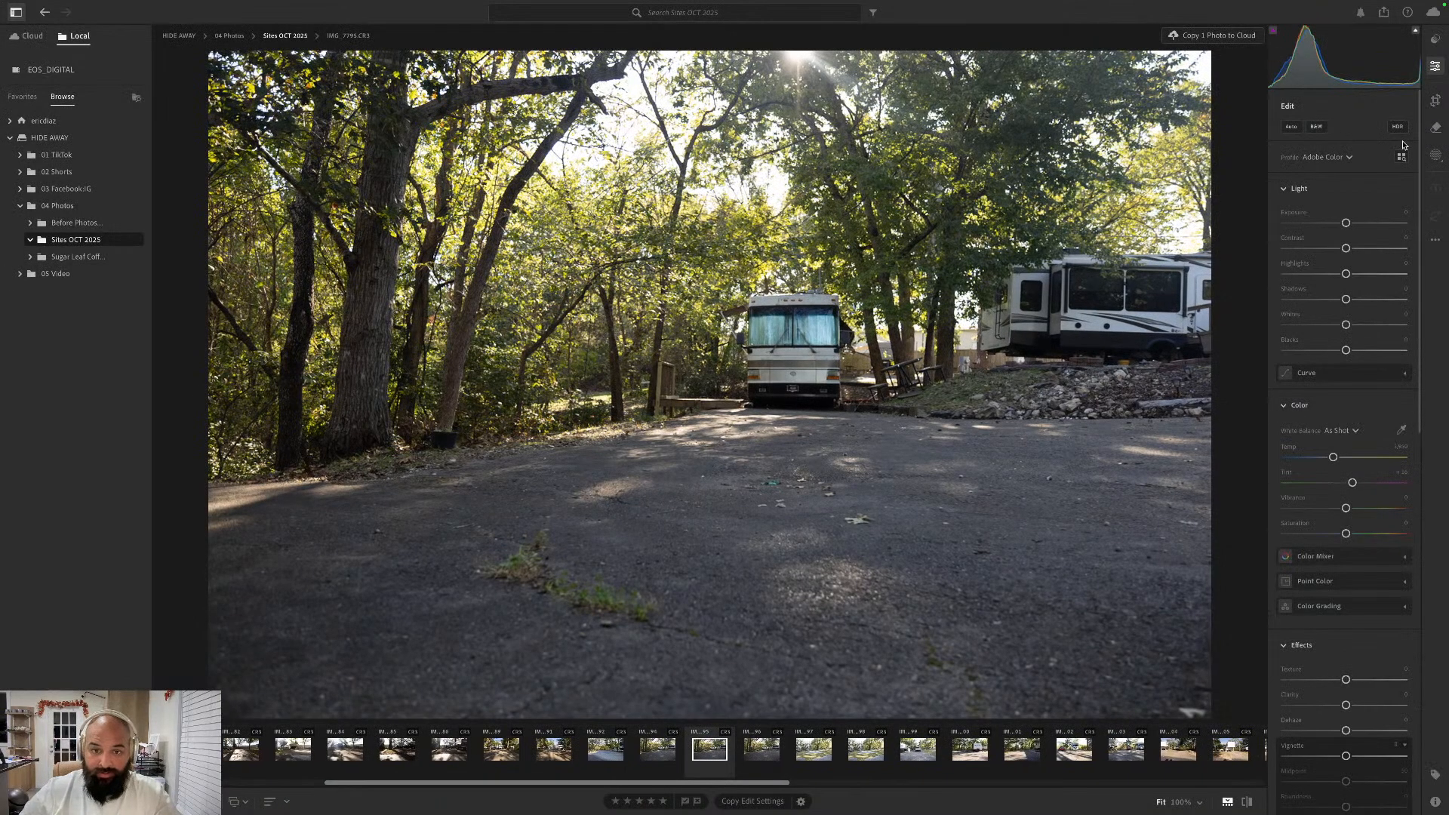
key(Left)
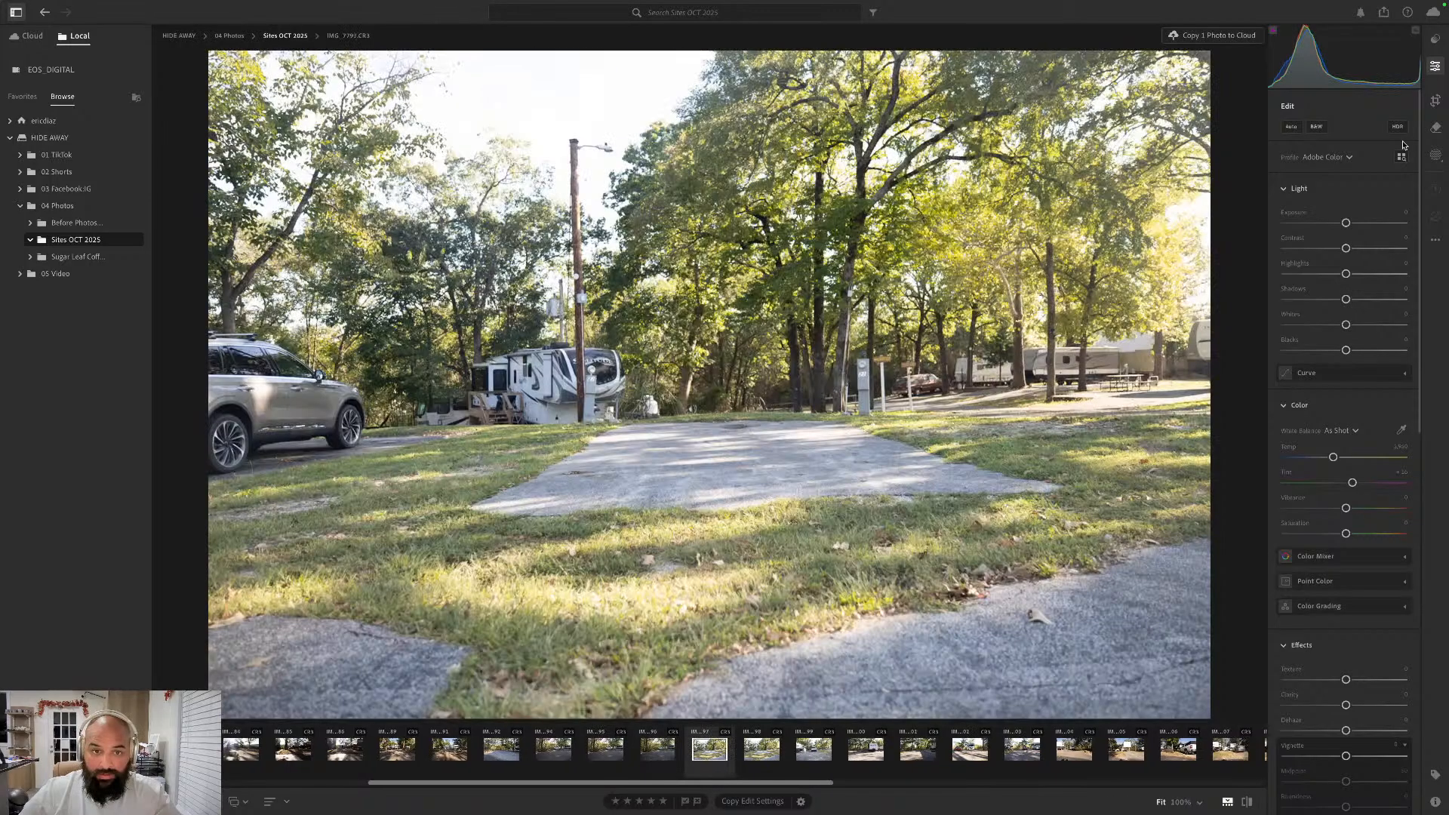
key(Left)
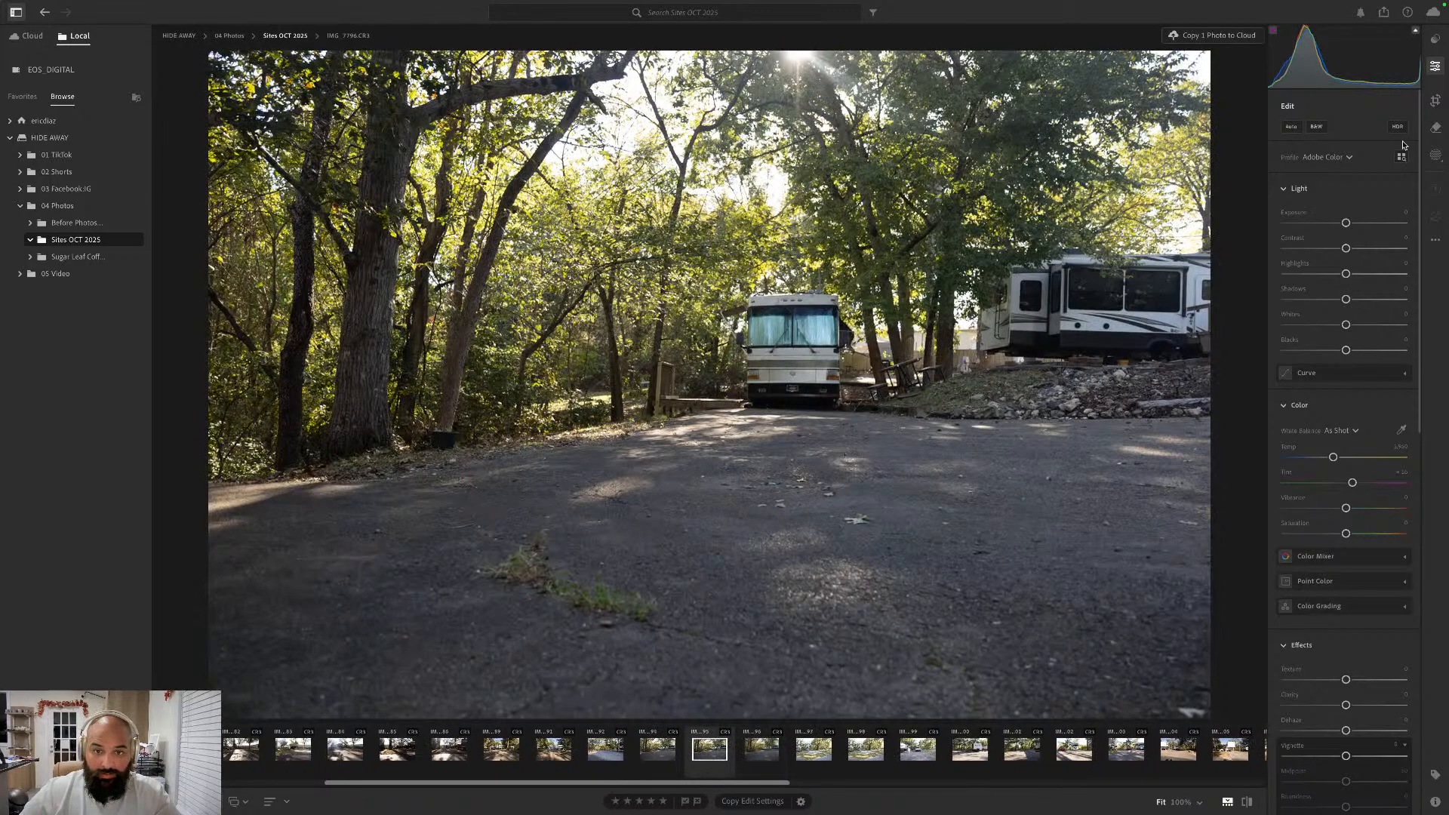
key(Left)
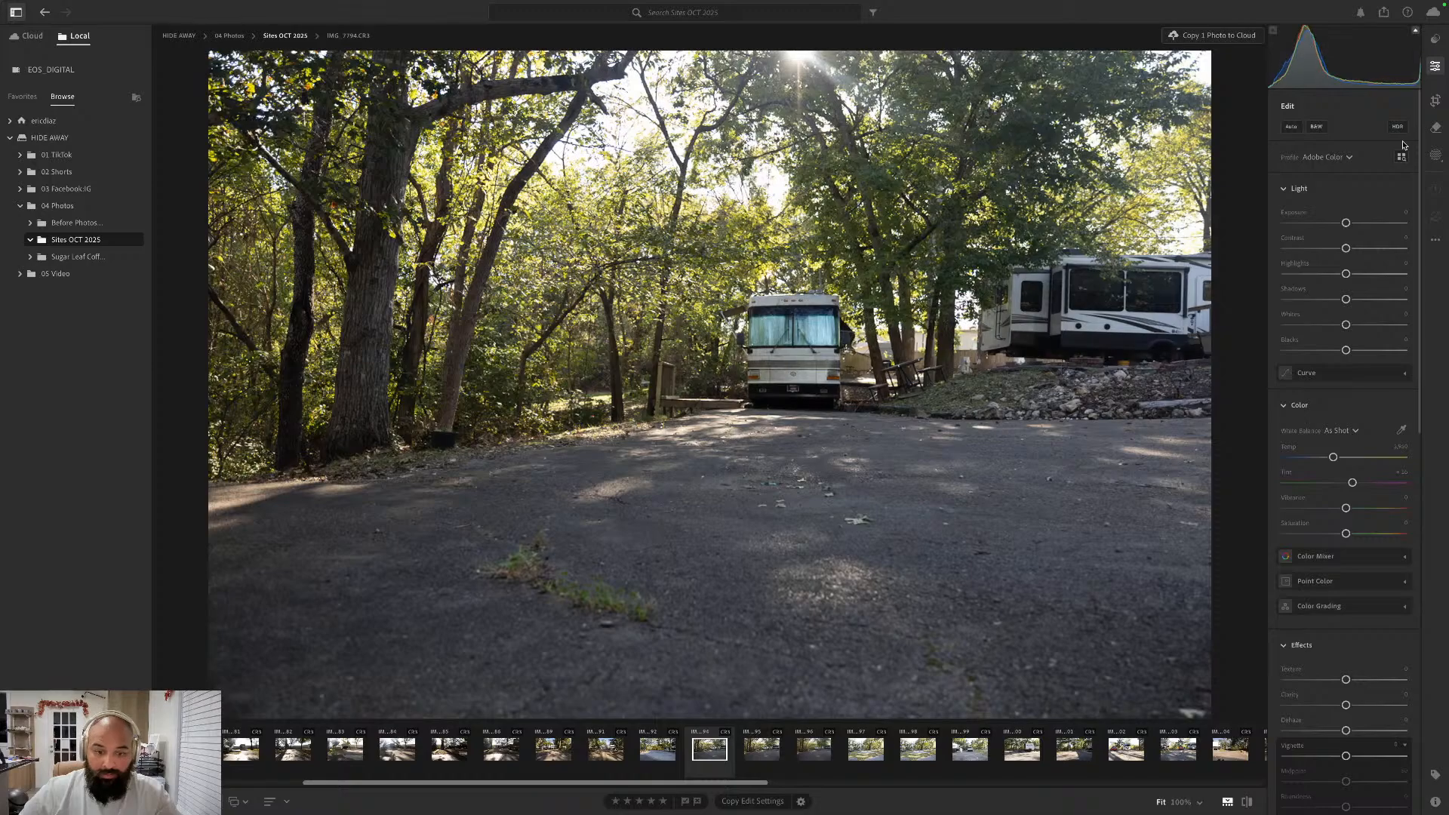
key(Left)
key(Right)
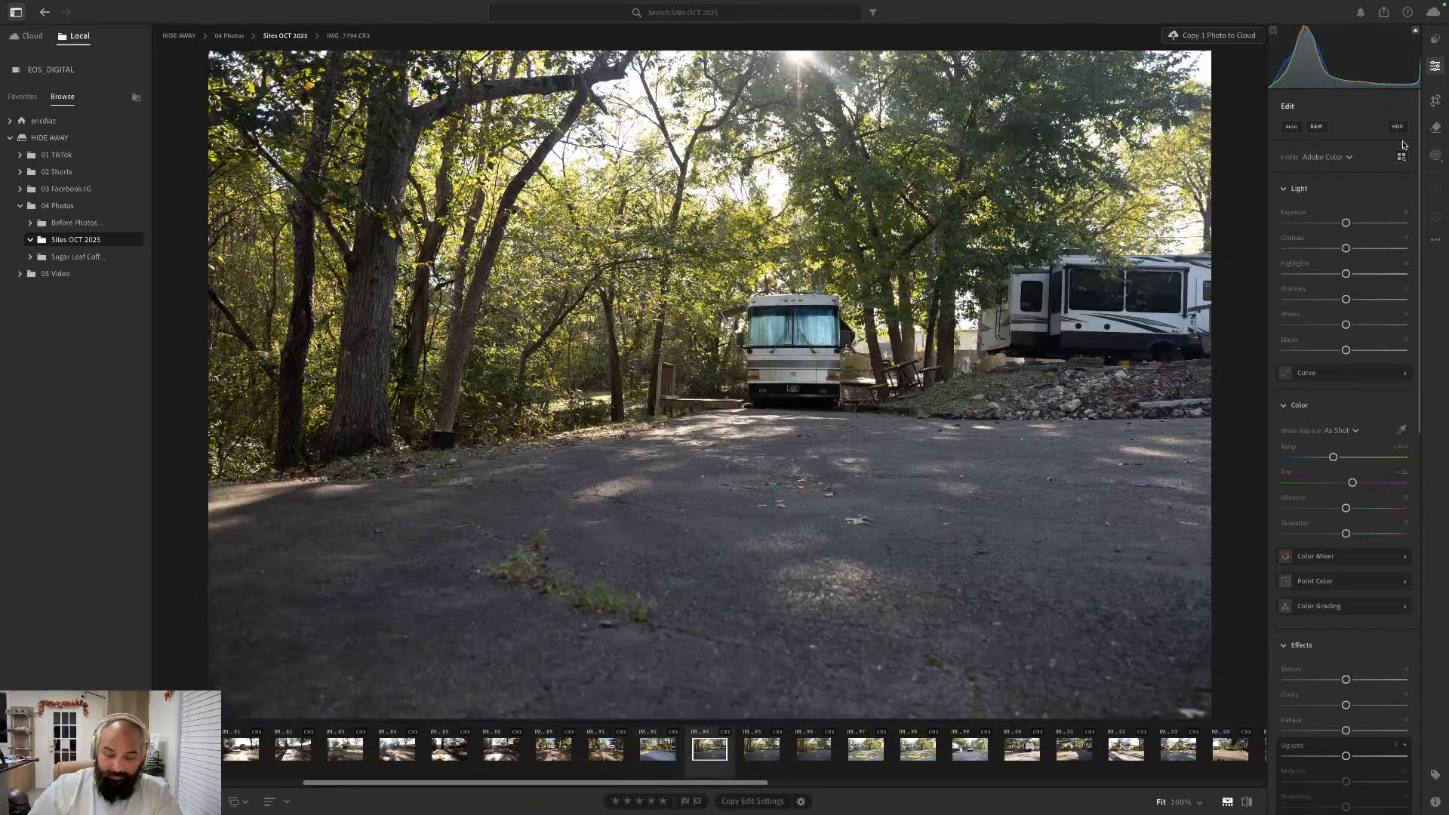
key(Delete)
key(Return)
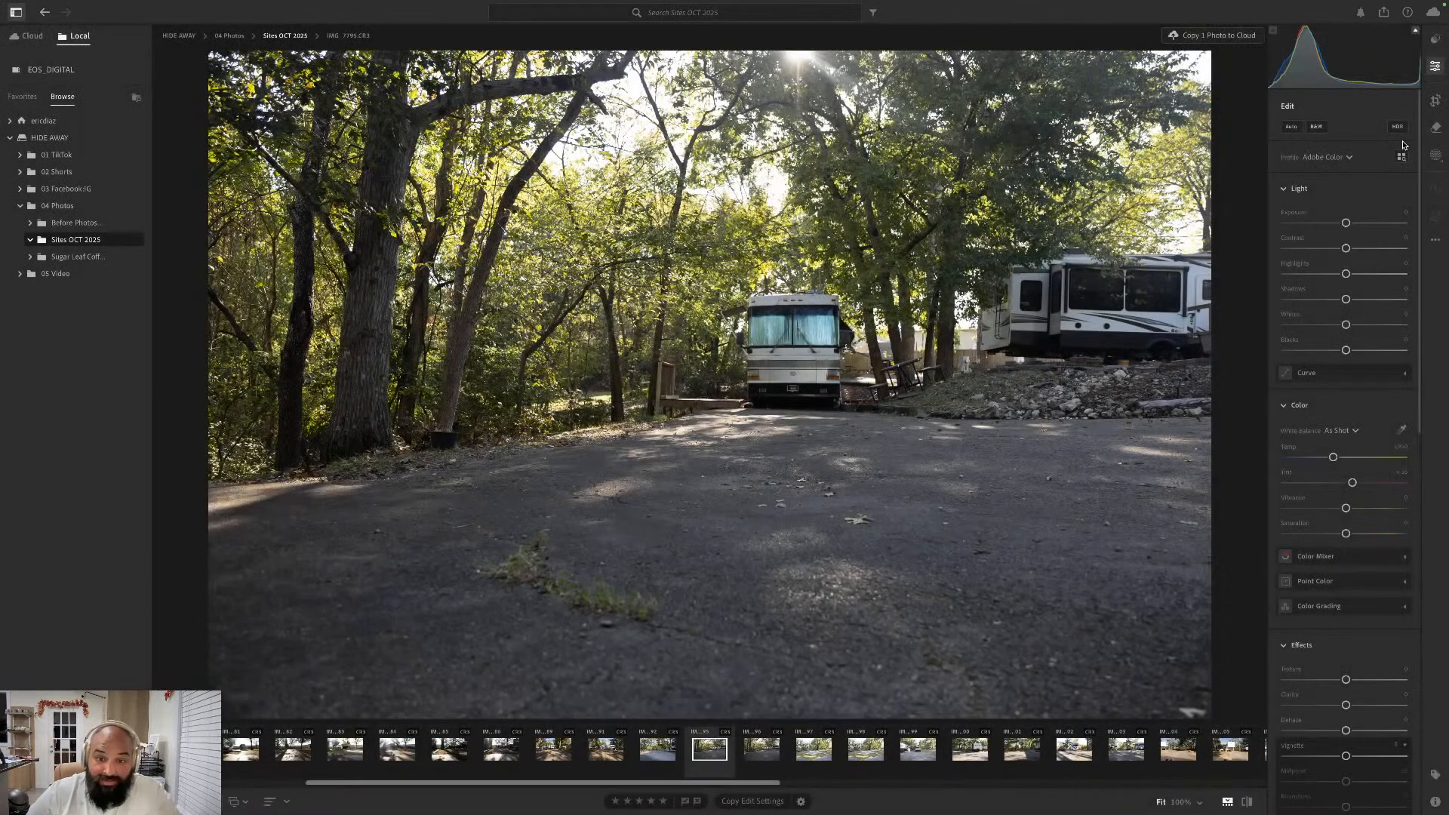
key(Delete)
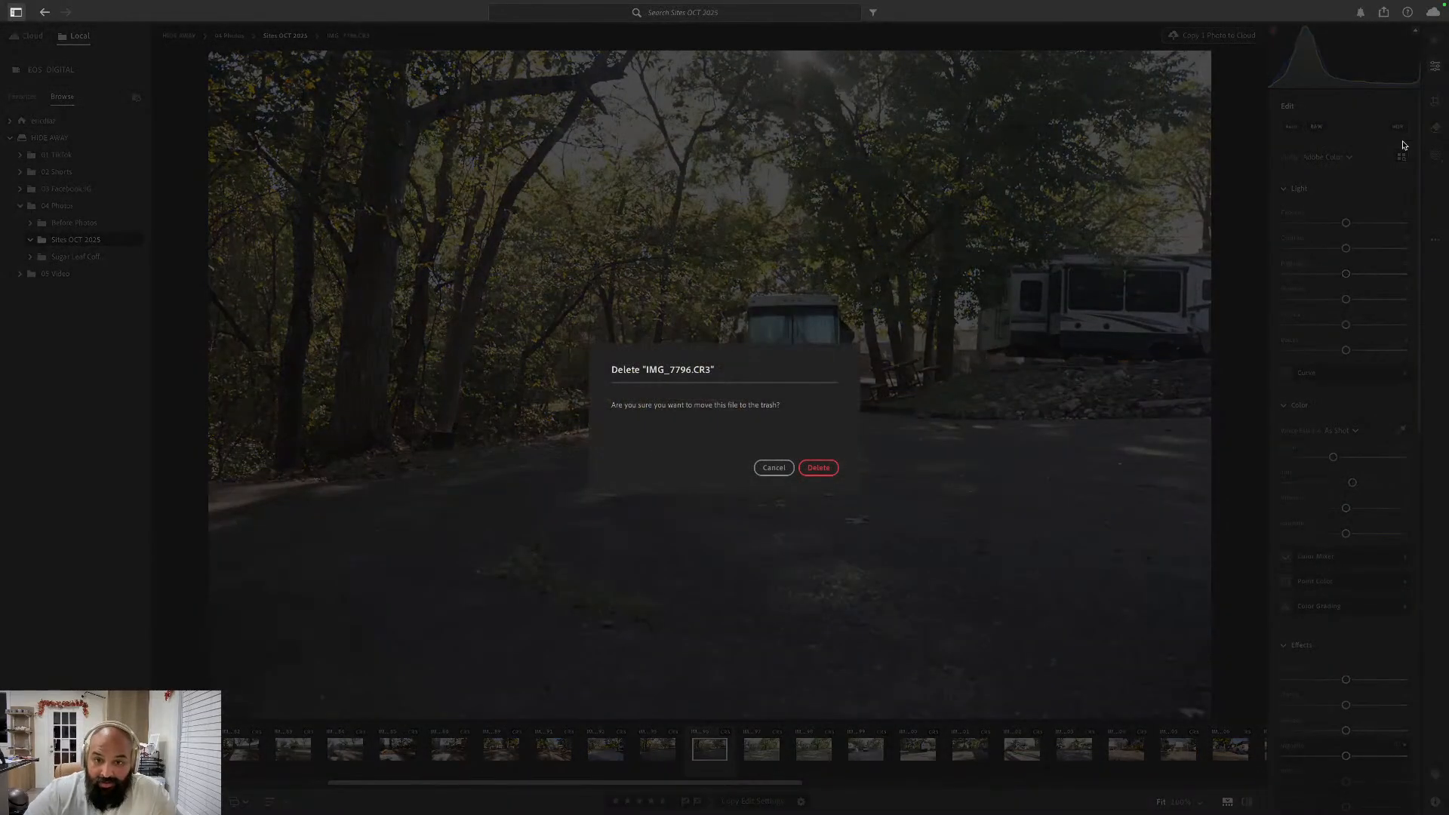
key(Return)
- Return to the kept motorhome shot IMG_7795.CR3, apply the Auto edit settings and straighten it automatically in the Original aspect ratio
key(Left)
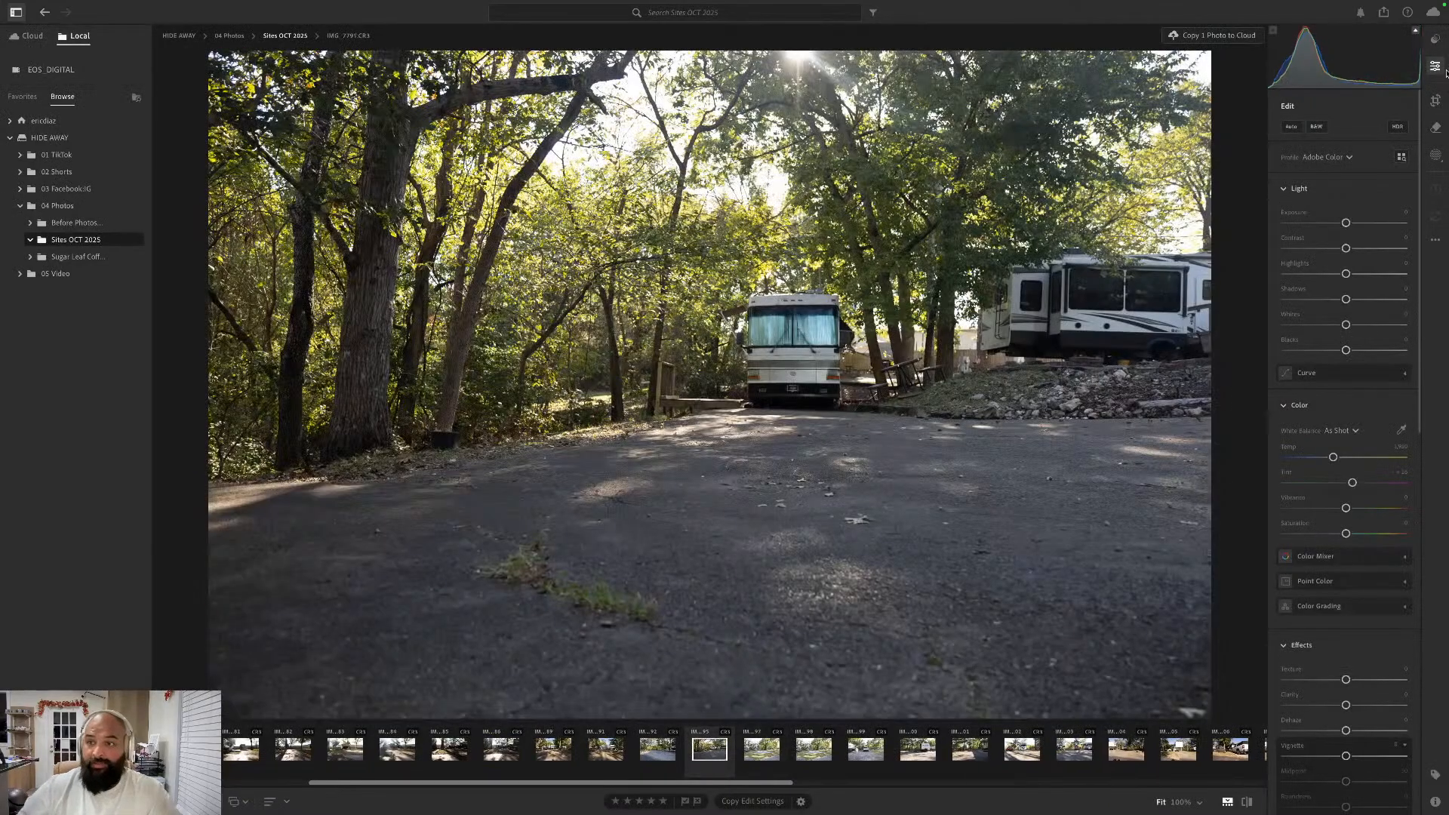
click(1292, 127)
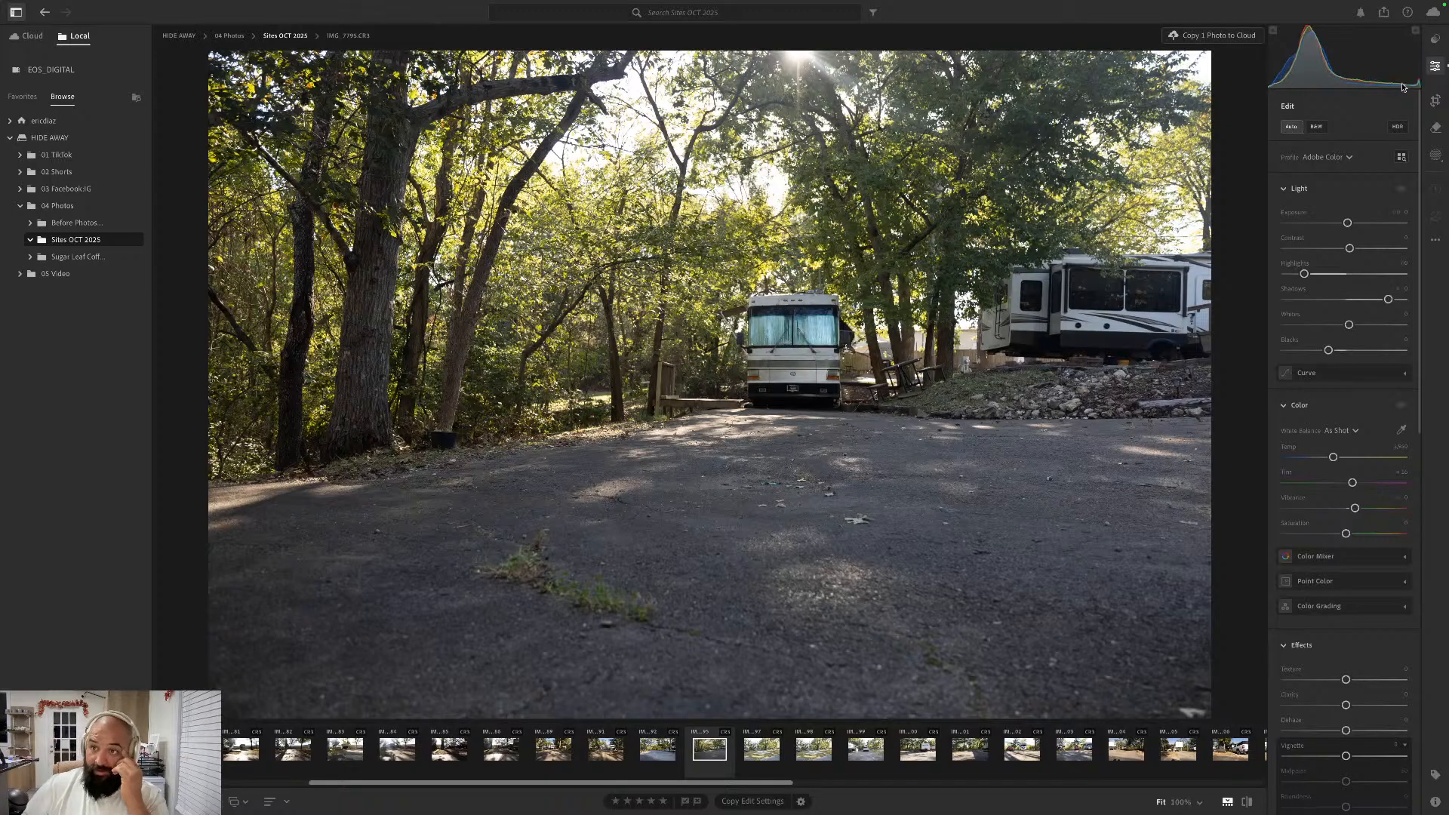
key(r)
click(1352, 155)
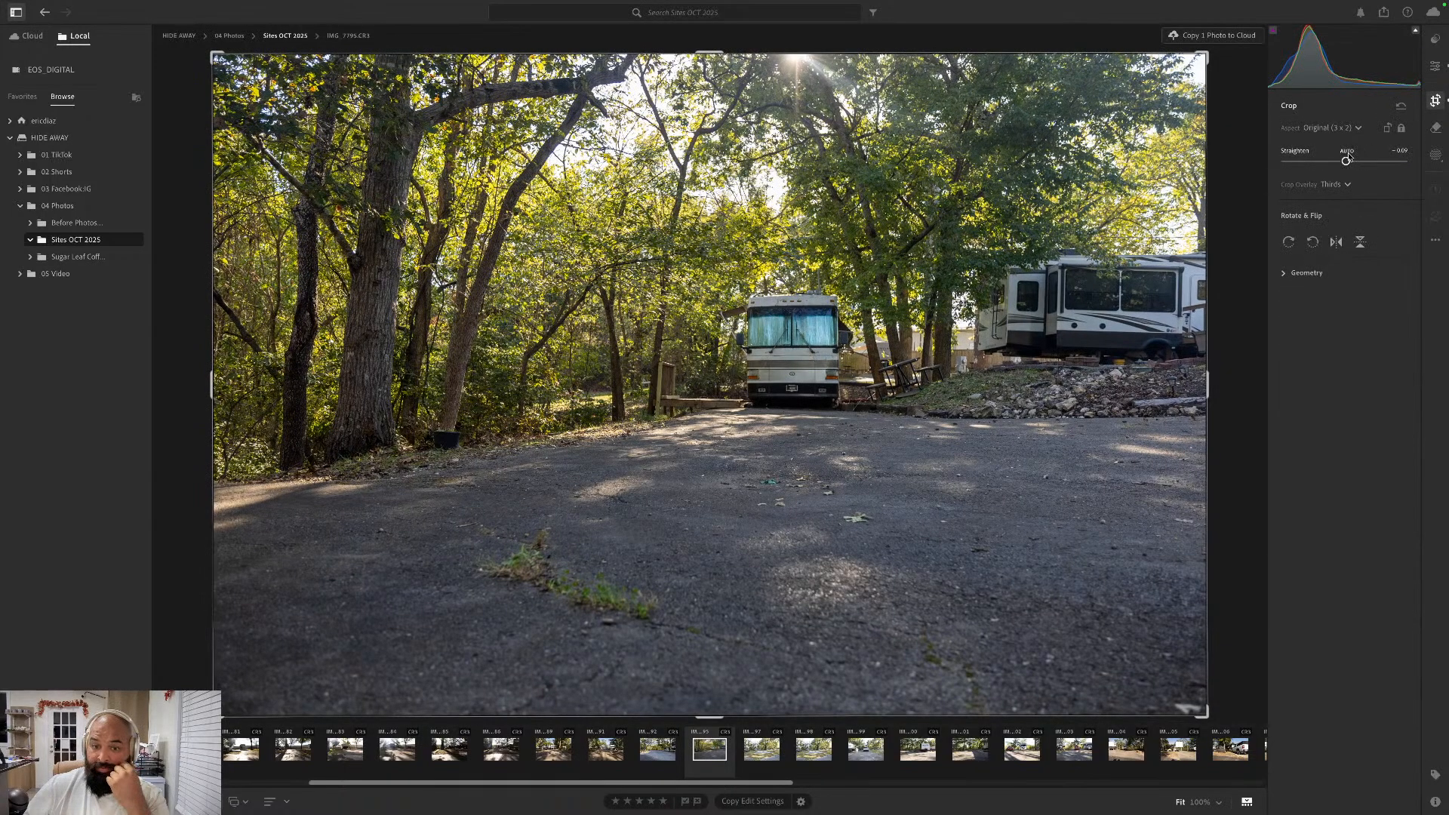
- Go forward to the empty-pad photo IMG_7797.CR3, straighten it automatically and apply the Auto edit settings
key(Right)
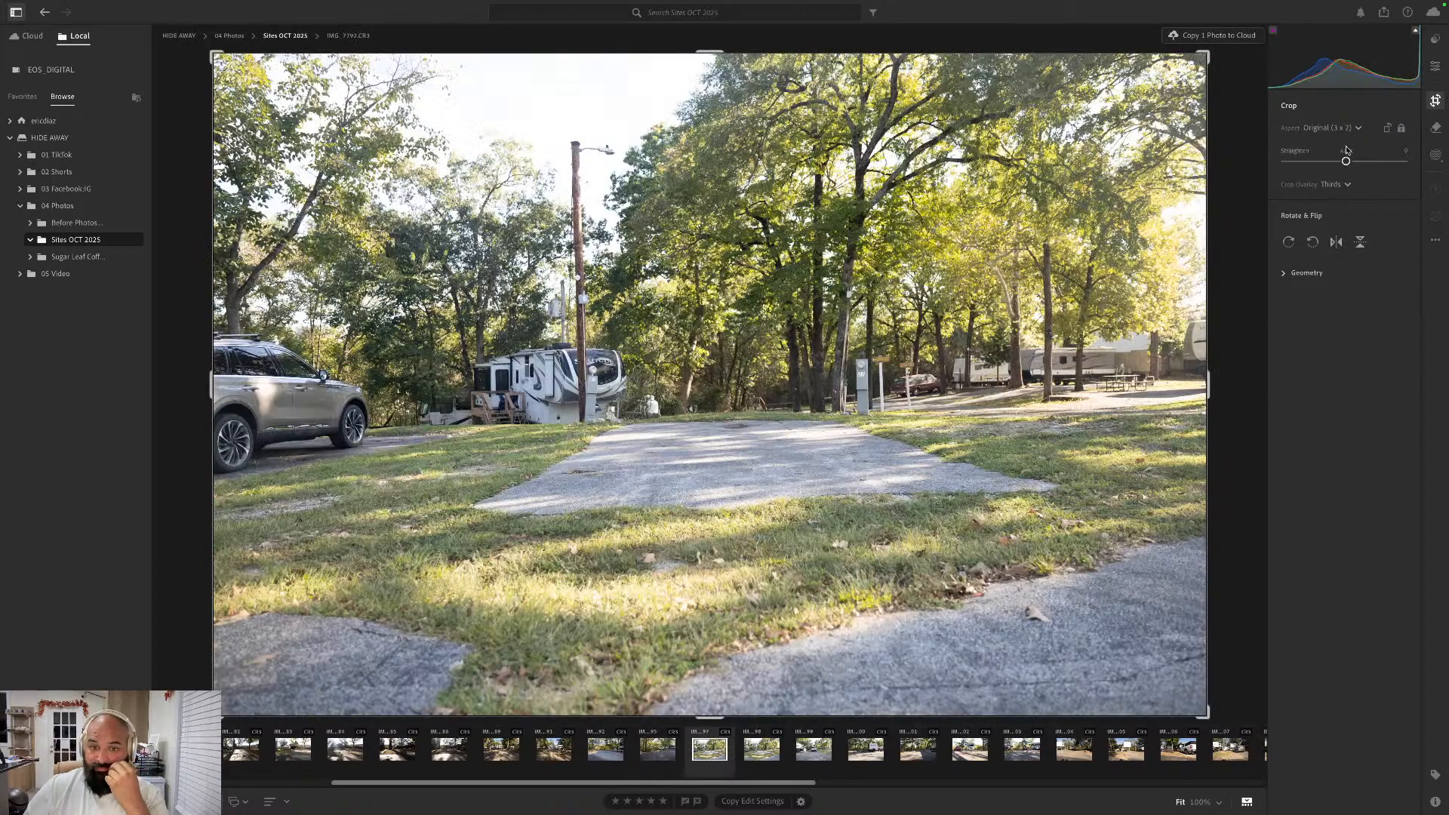
click(1346, 152)
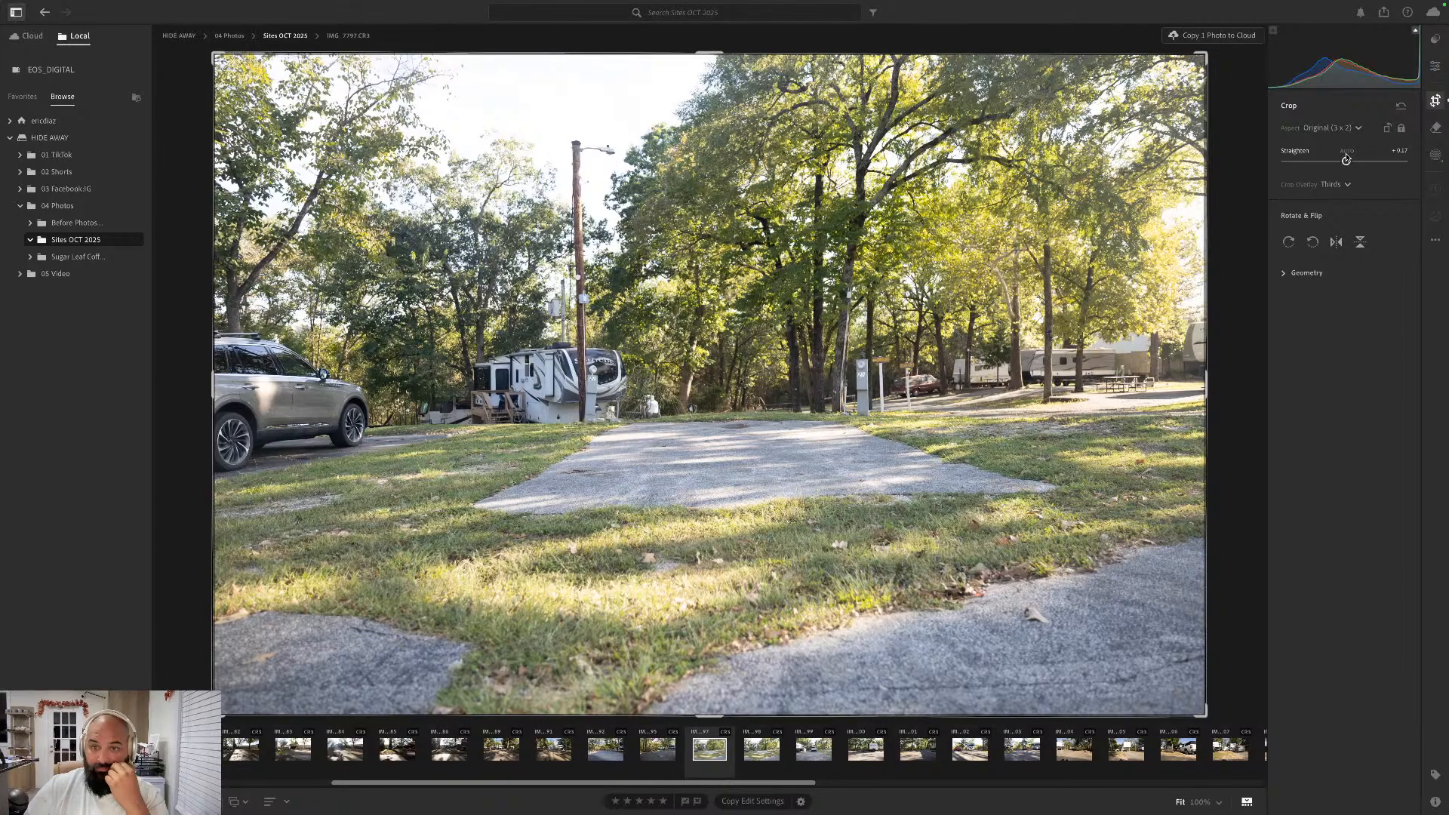
click(1436, 68)
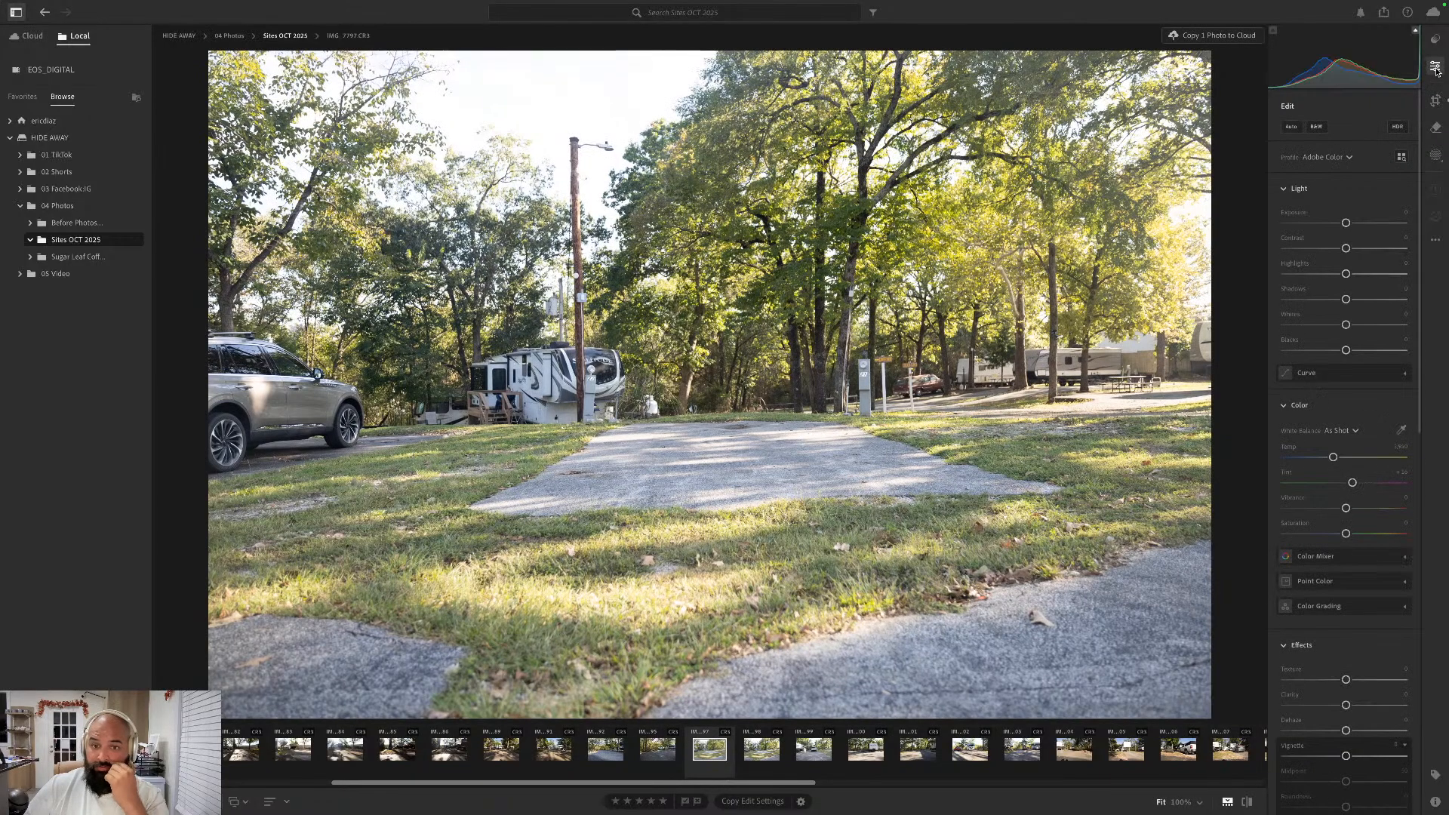
click(1291, 127)
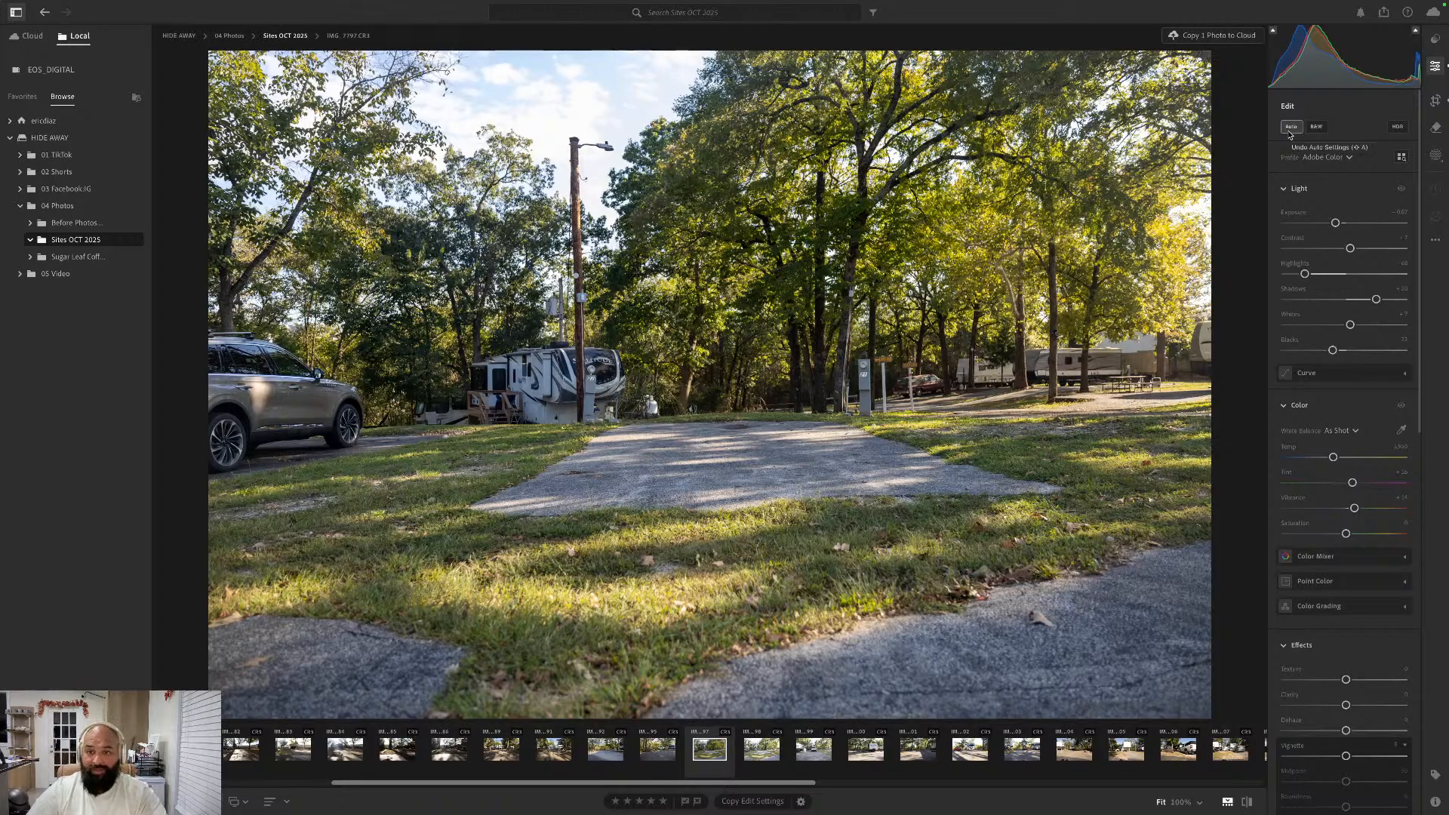
- Check the following duplicate of the empty pad, IMG_7798.CR3, with Auto settings on and off, and move it to the trash
key(Right)
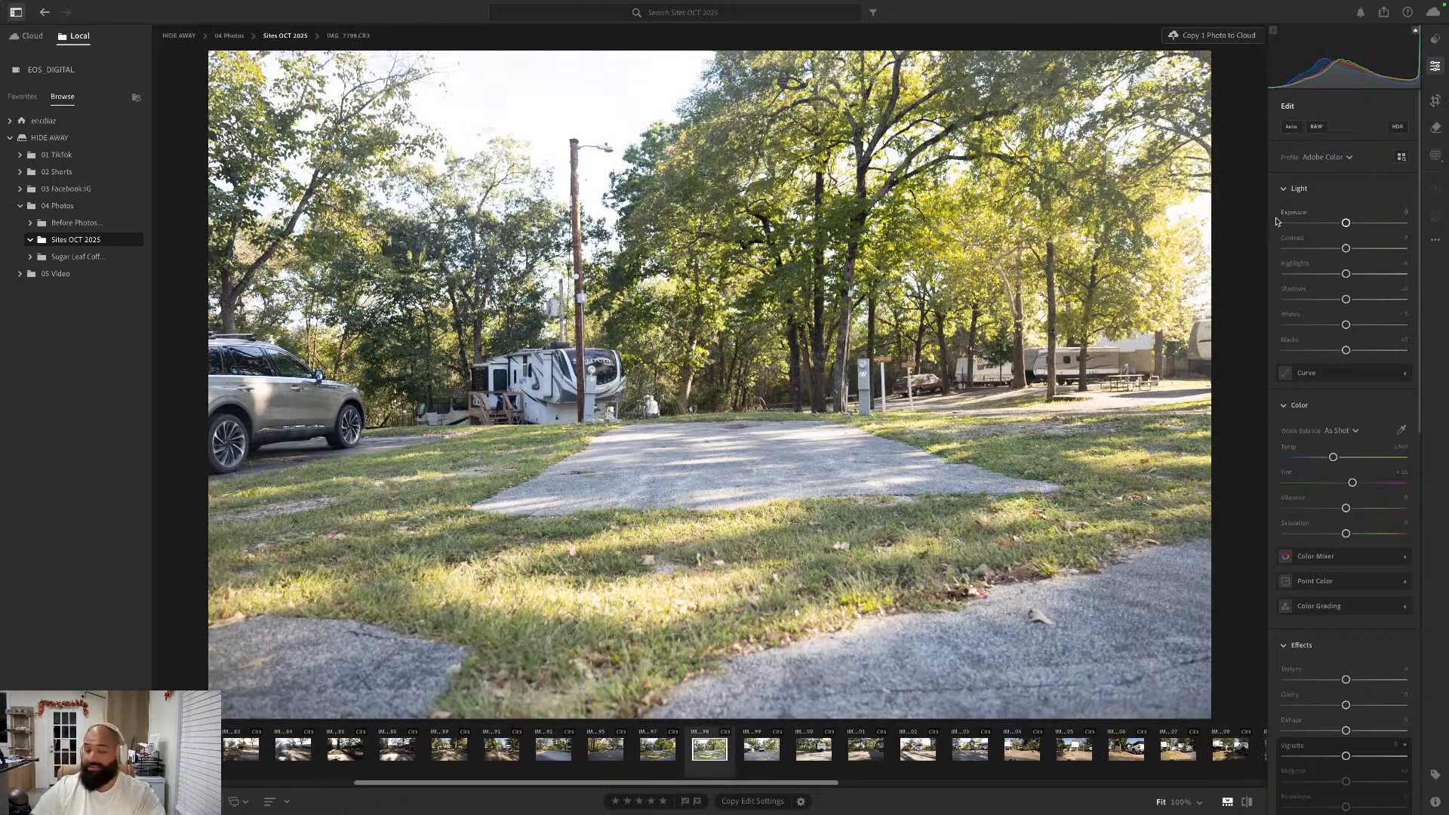
key(shift+a)
key(shift+a)
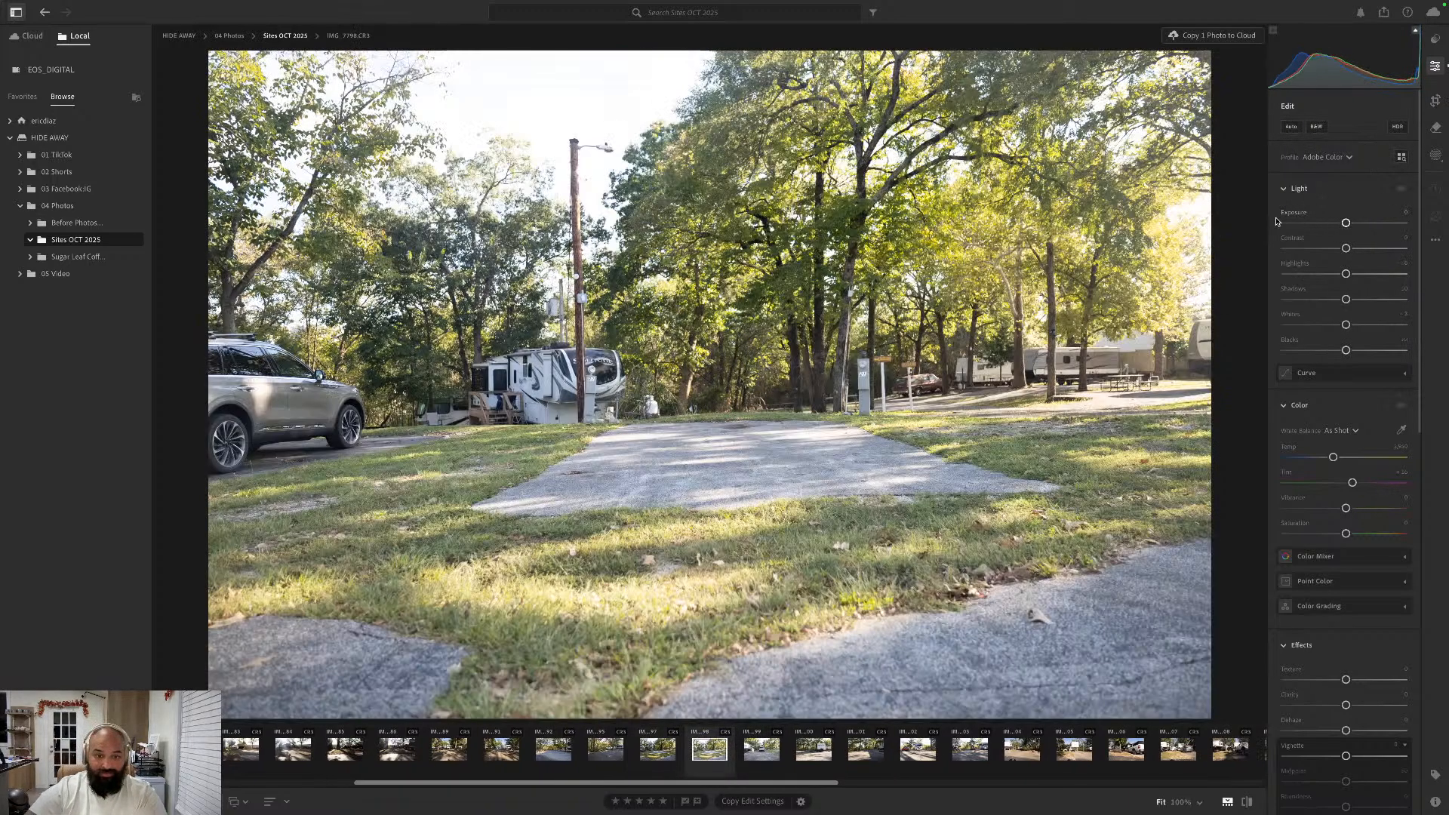
key(Delete)
key(Return)
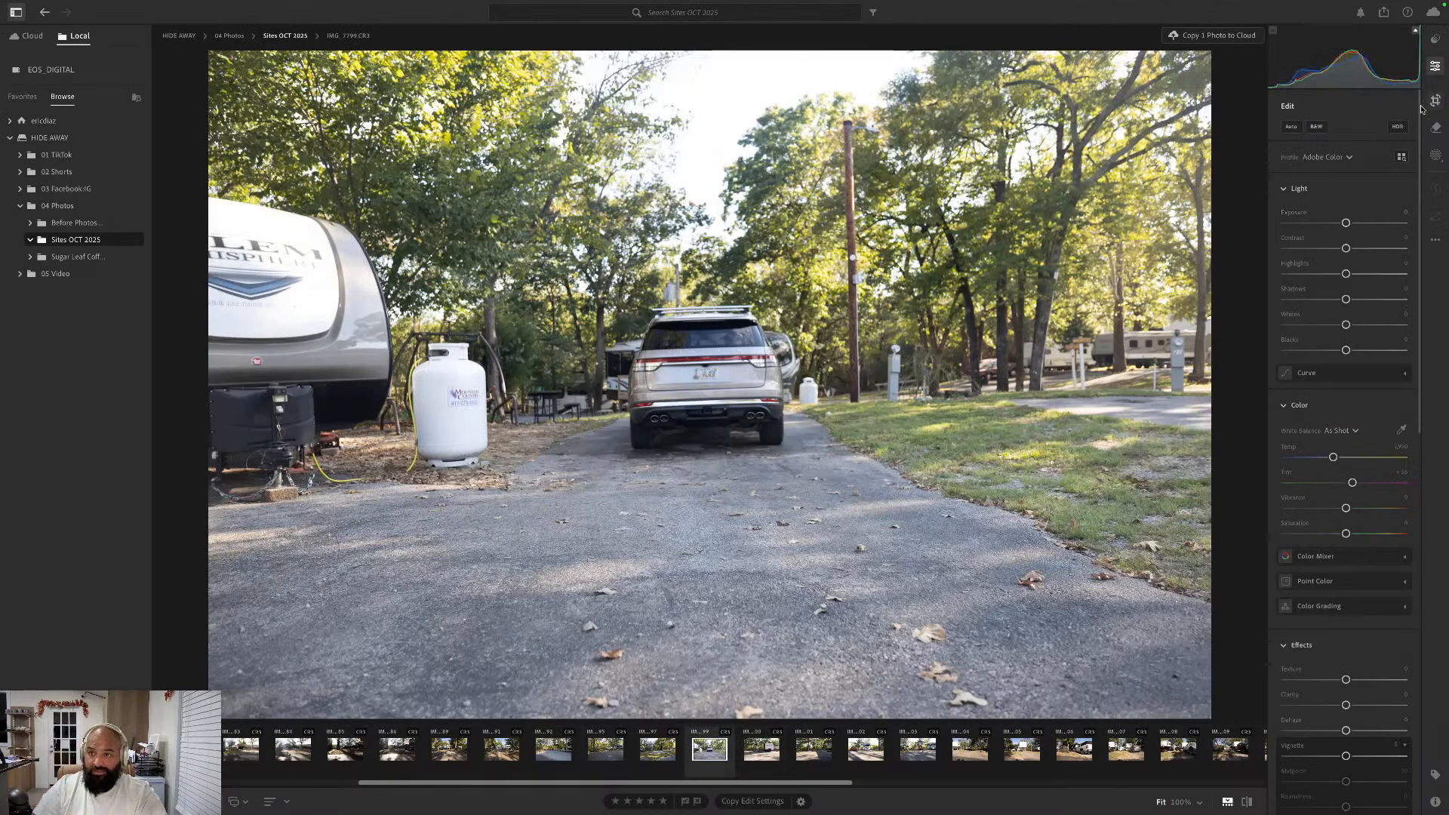
- Apply the Auto edit settings to IMG_7799.CR3, the site with the parked SUV, and straighten it automatically
click(1287, 128)
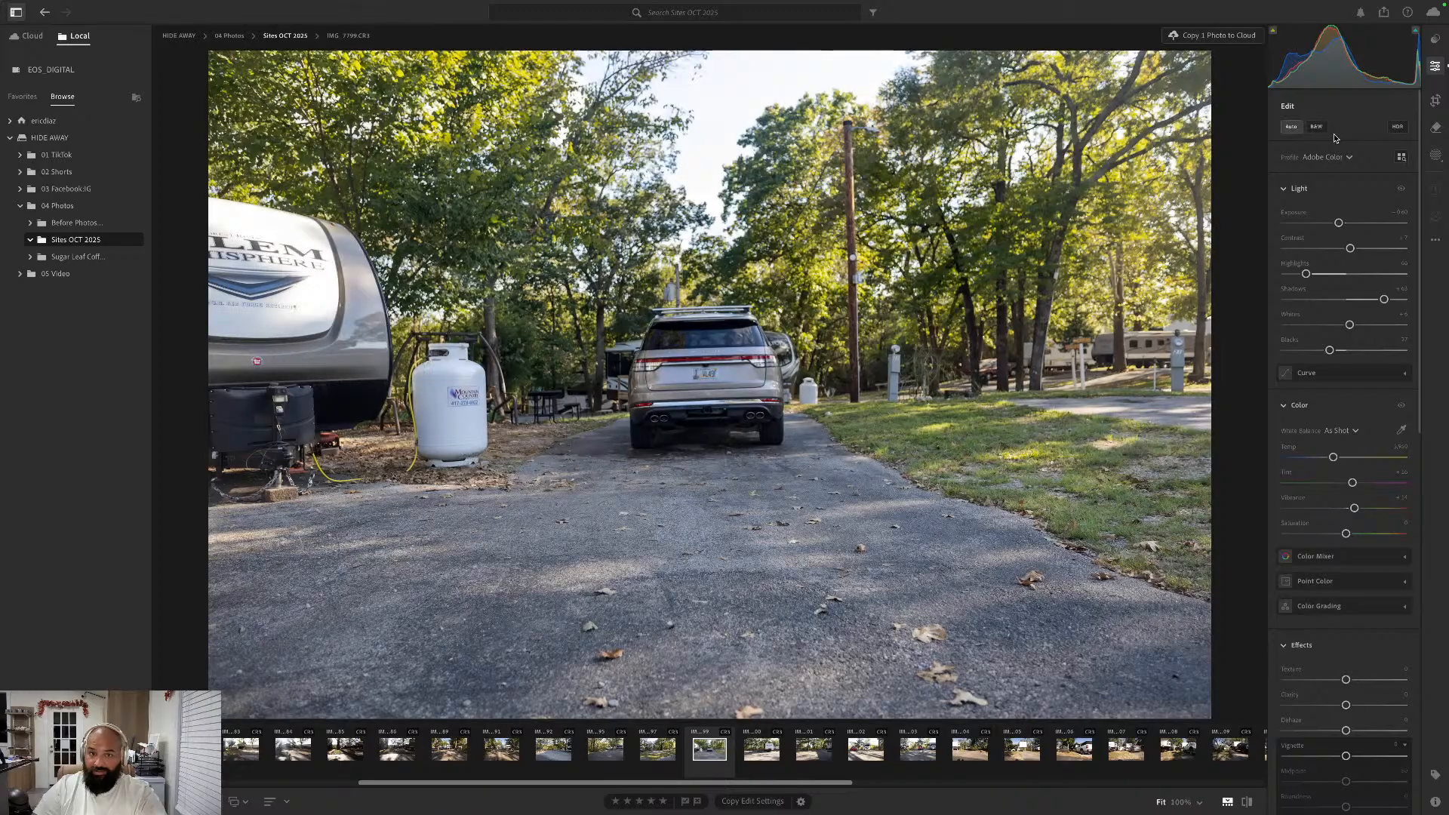
key(c)
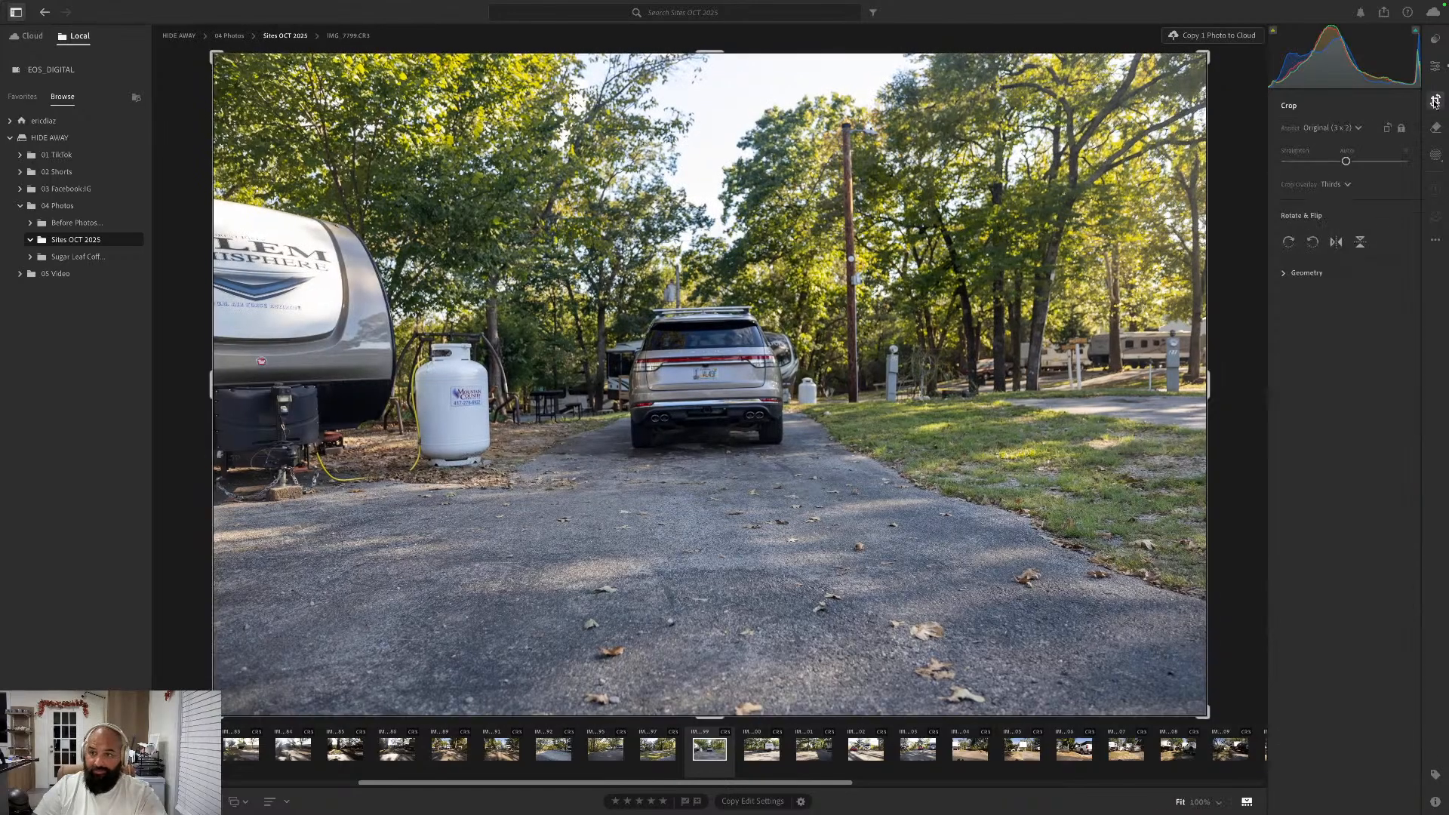
click(1345, 152)
key(e)
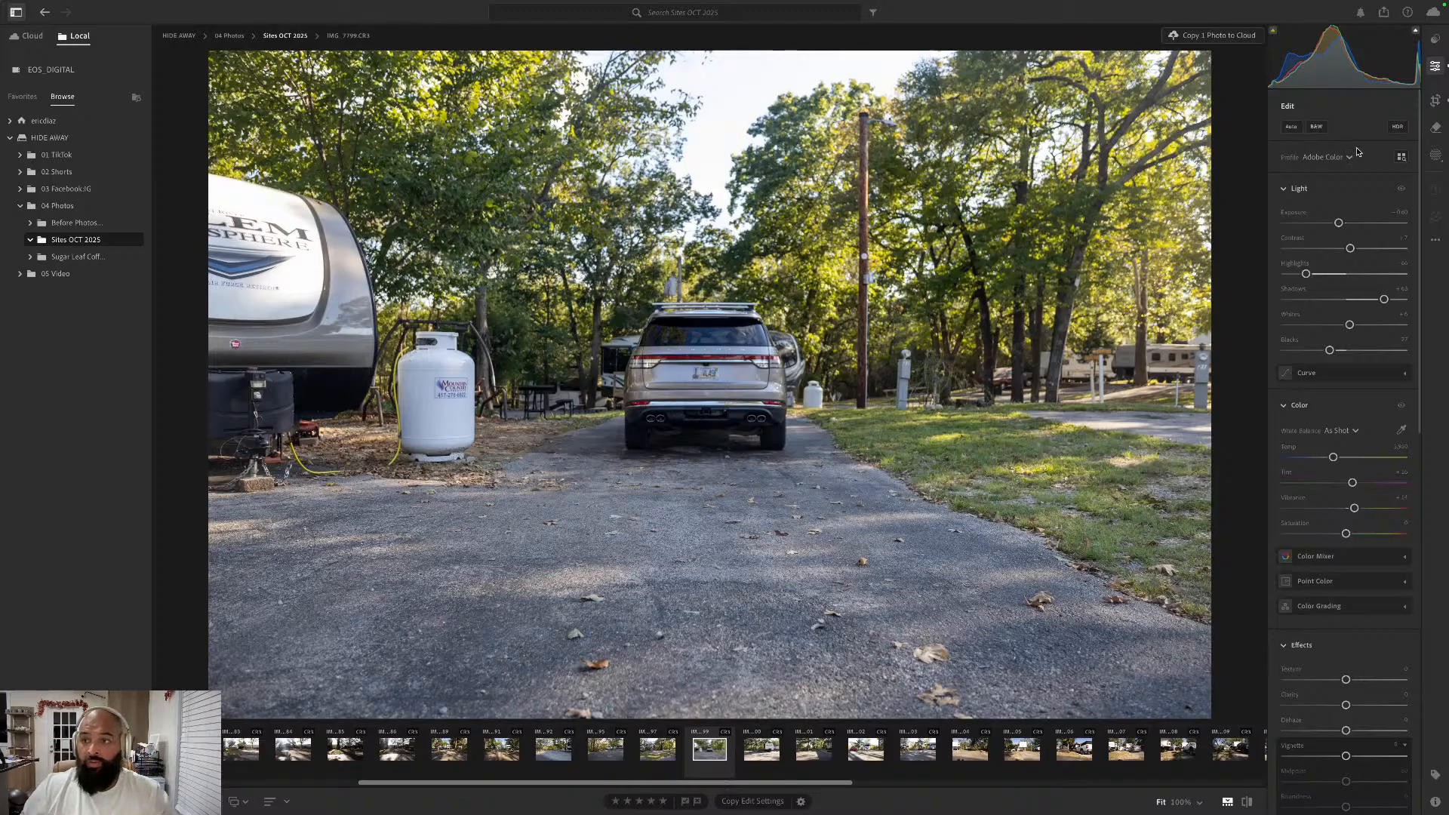
- Go forward to the Surveyor trailer photo IMG_7800.CR3, apply the Auto edit settings and straighten it automatically
key(Right)
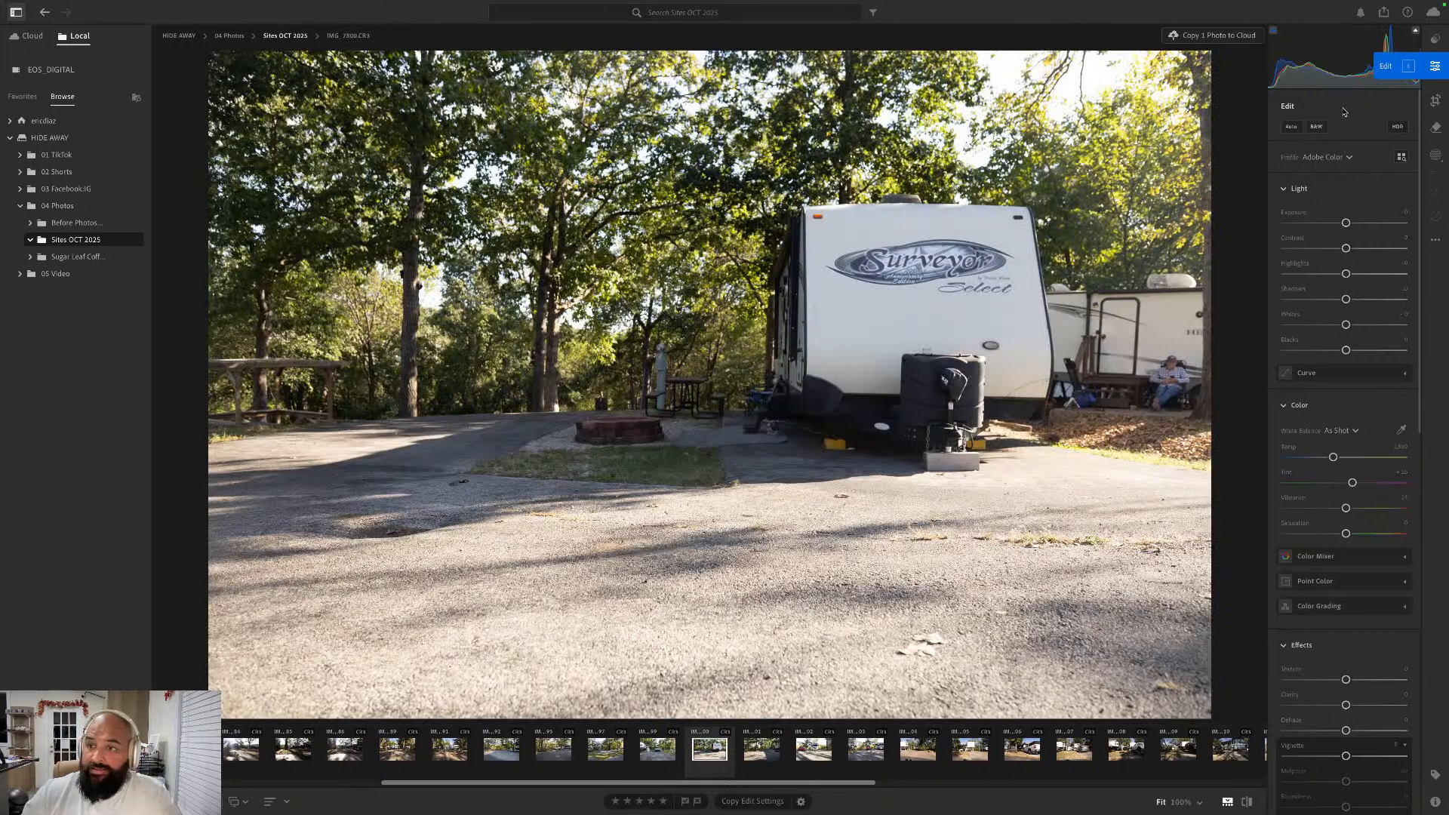
click(1291, 127)
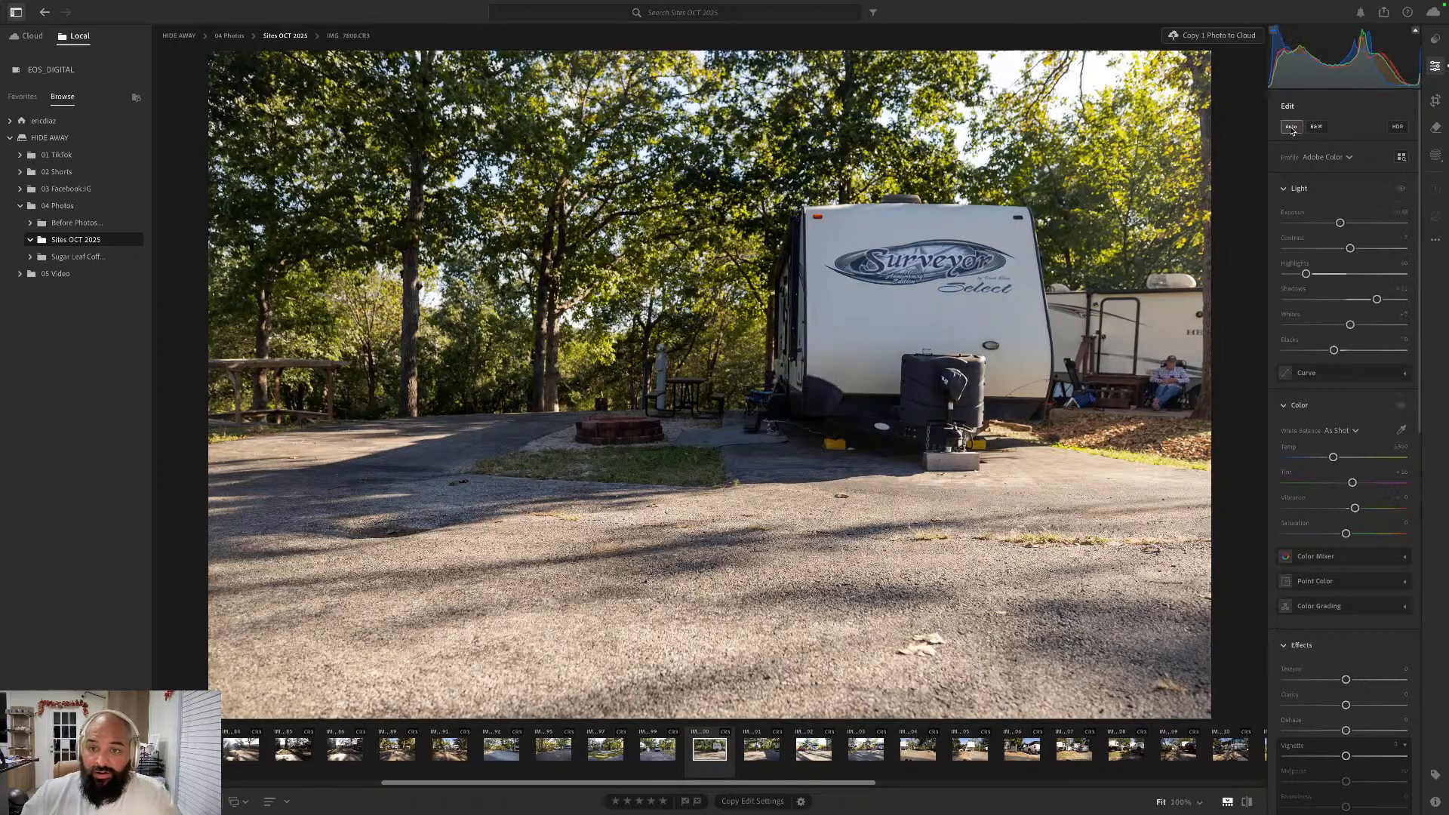
click(1435, 102)
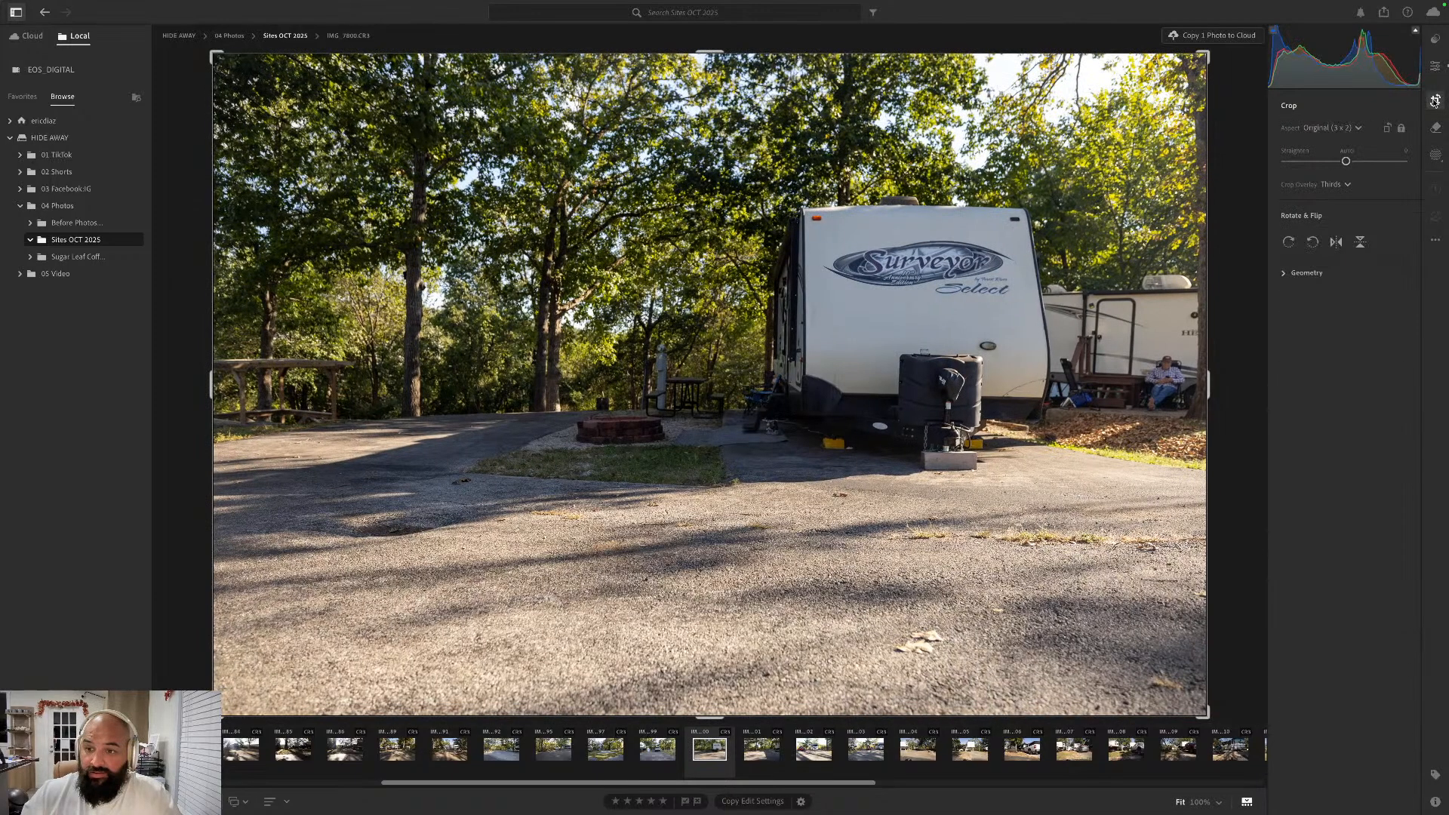
click(1347, 151)
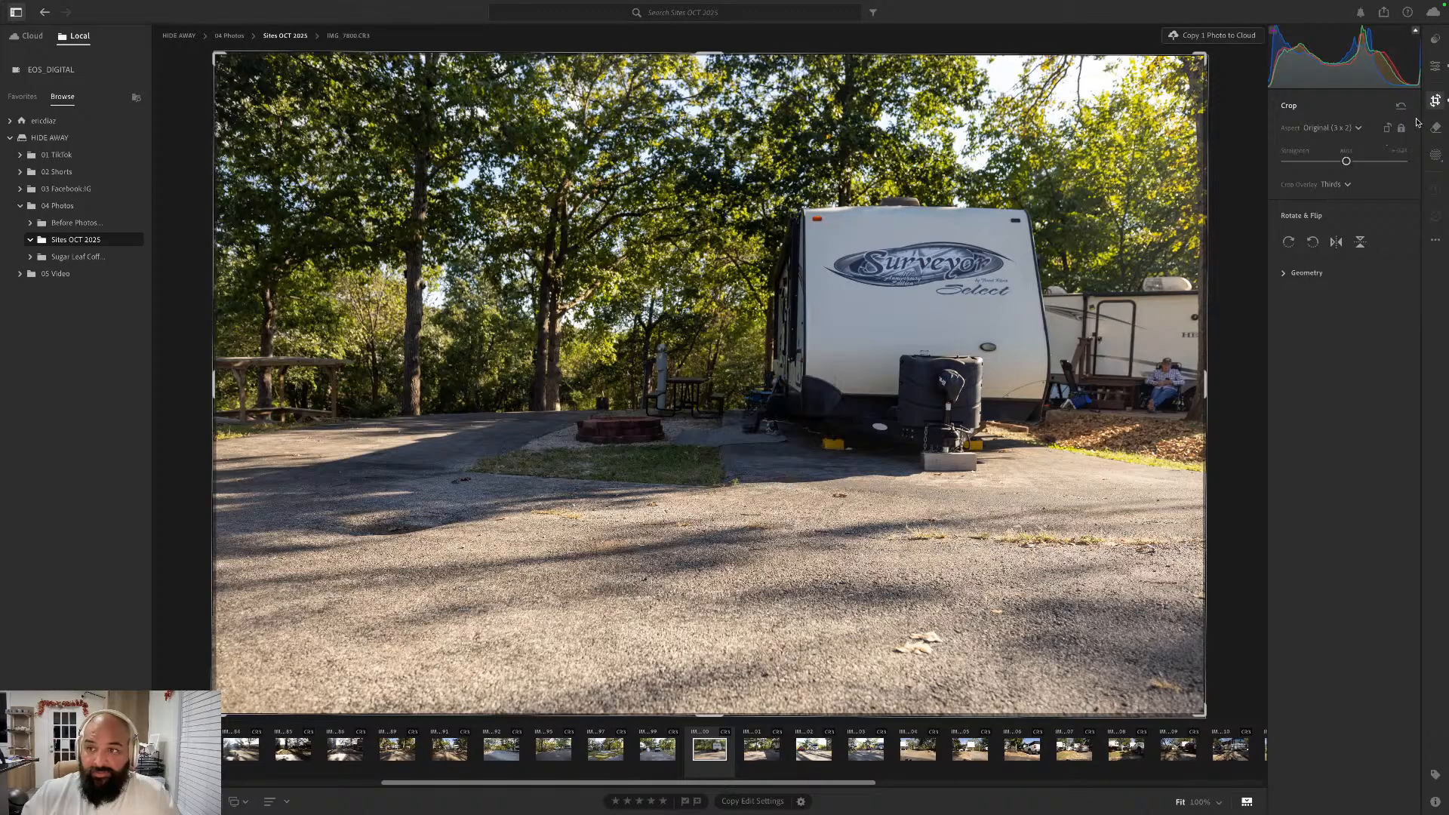
- Go forward to the empty paved site photo IMG_7801.CR3, straighten it automatically and apply the Auto edit settings
key(Right)
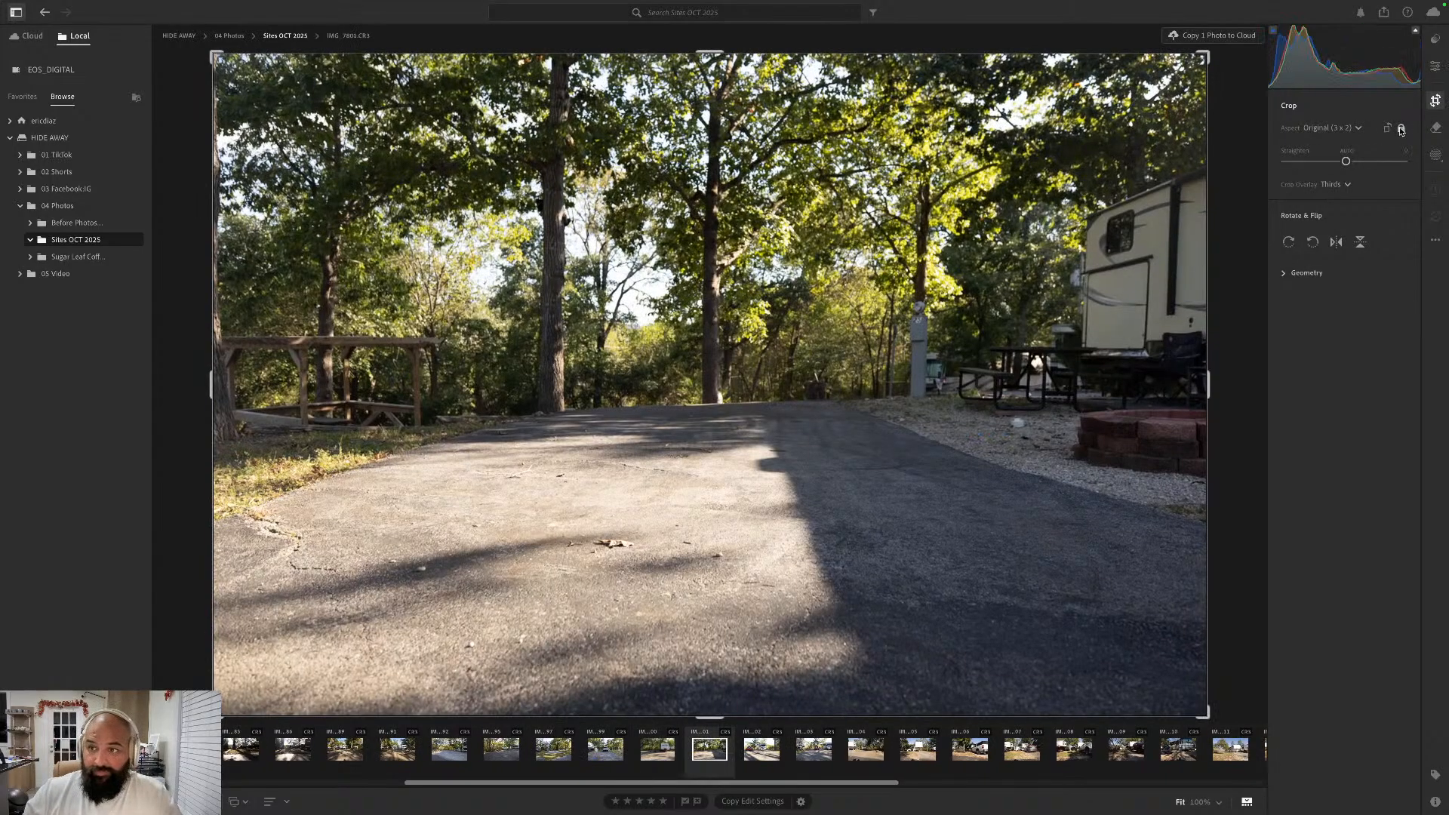
click(1347, 151)
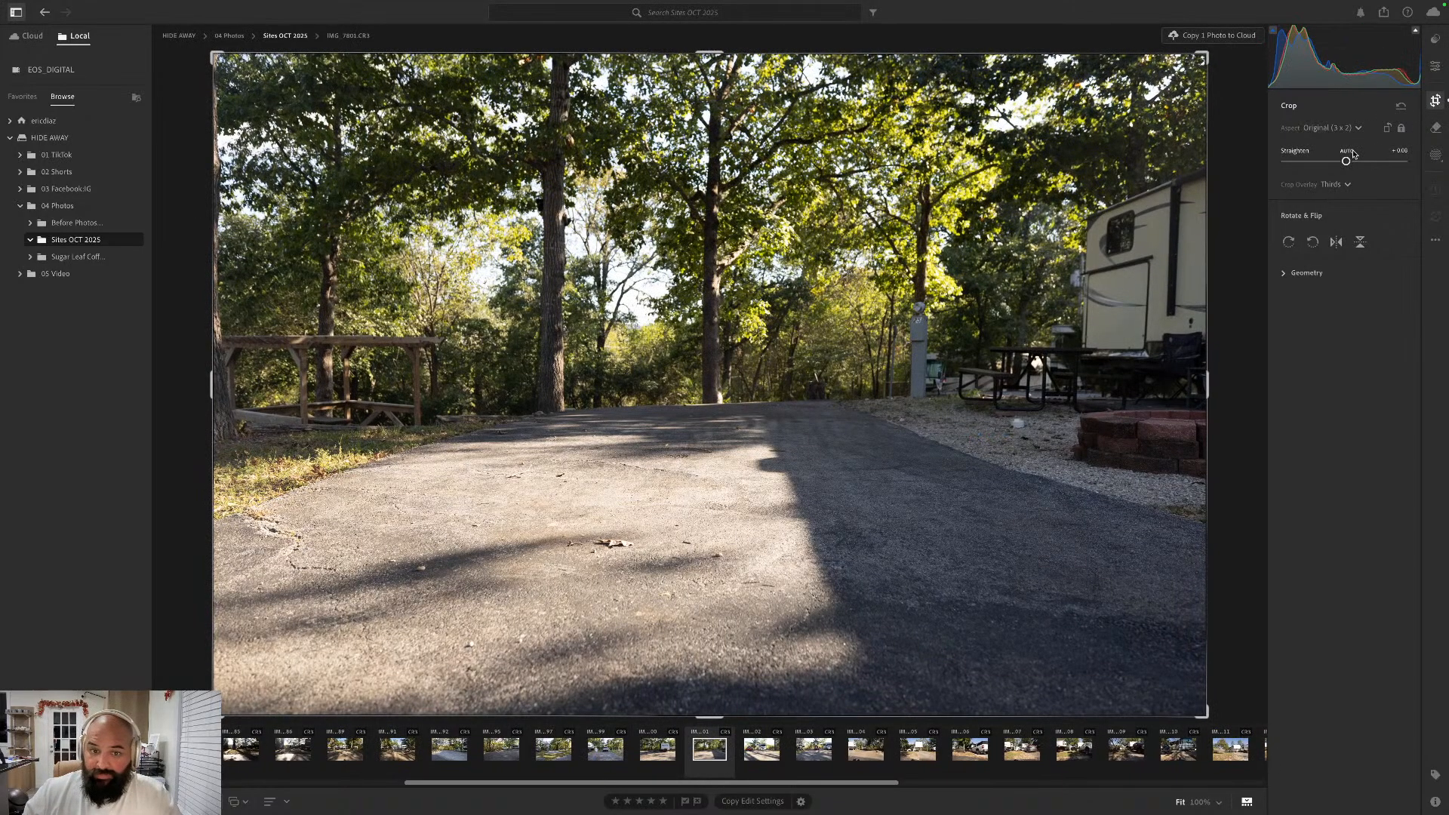
click(1435, 66)
click(1295, 131)
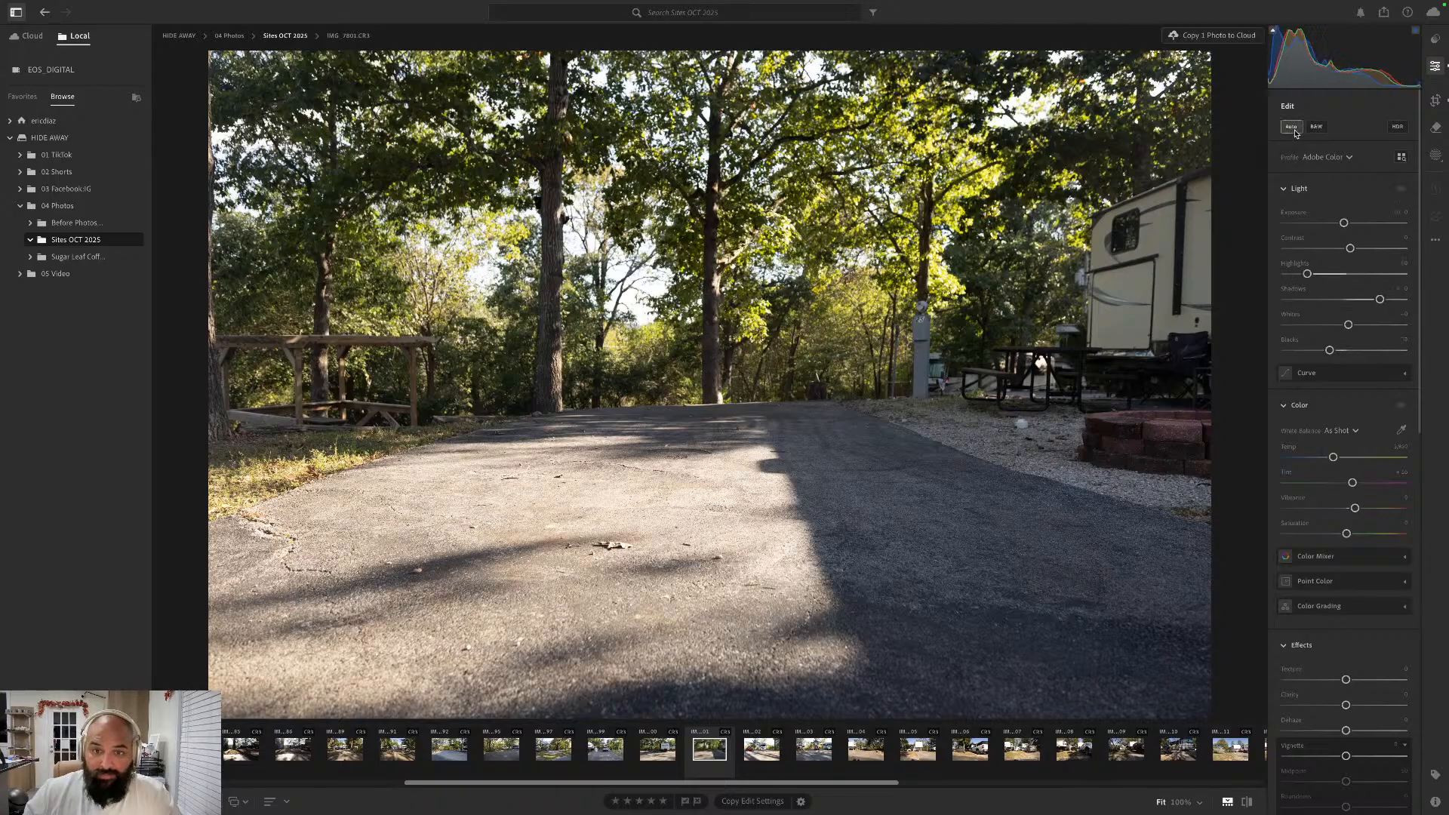
- Go forward to IMG_7802.CR3 with the silver camper van, straighten it automatically and apply the Auto edit settings
key(Right)
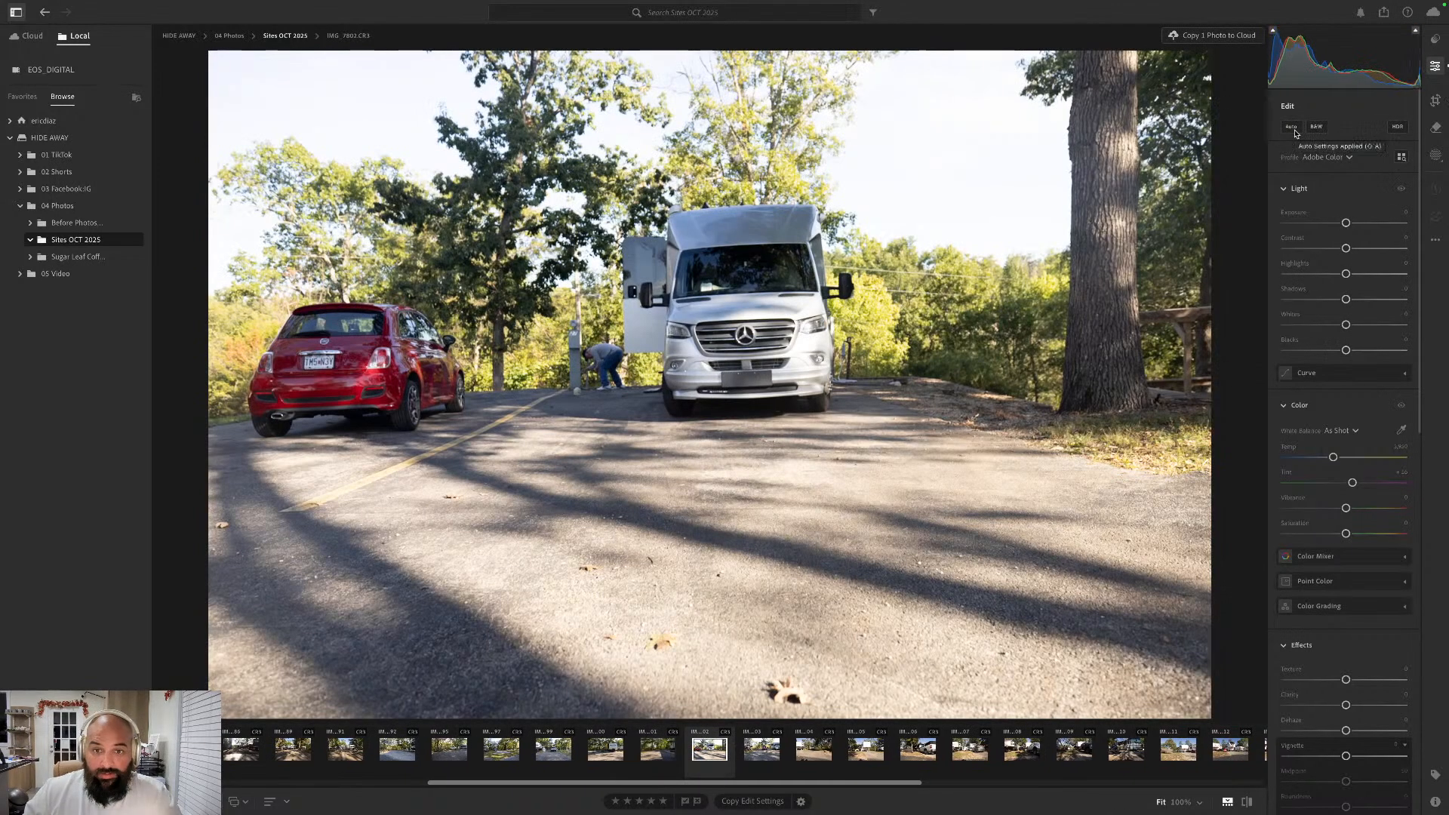
click(1436, 99)
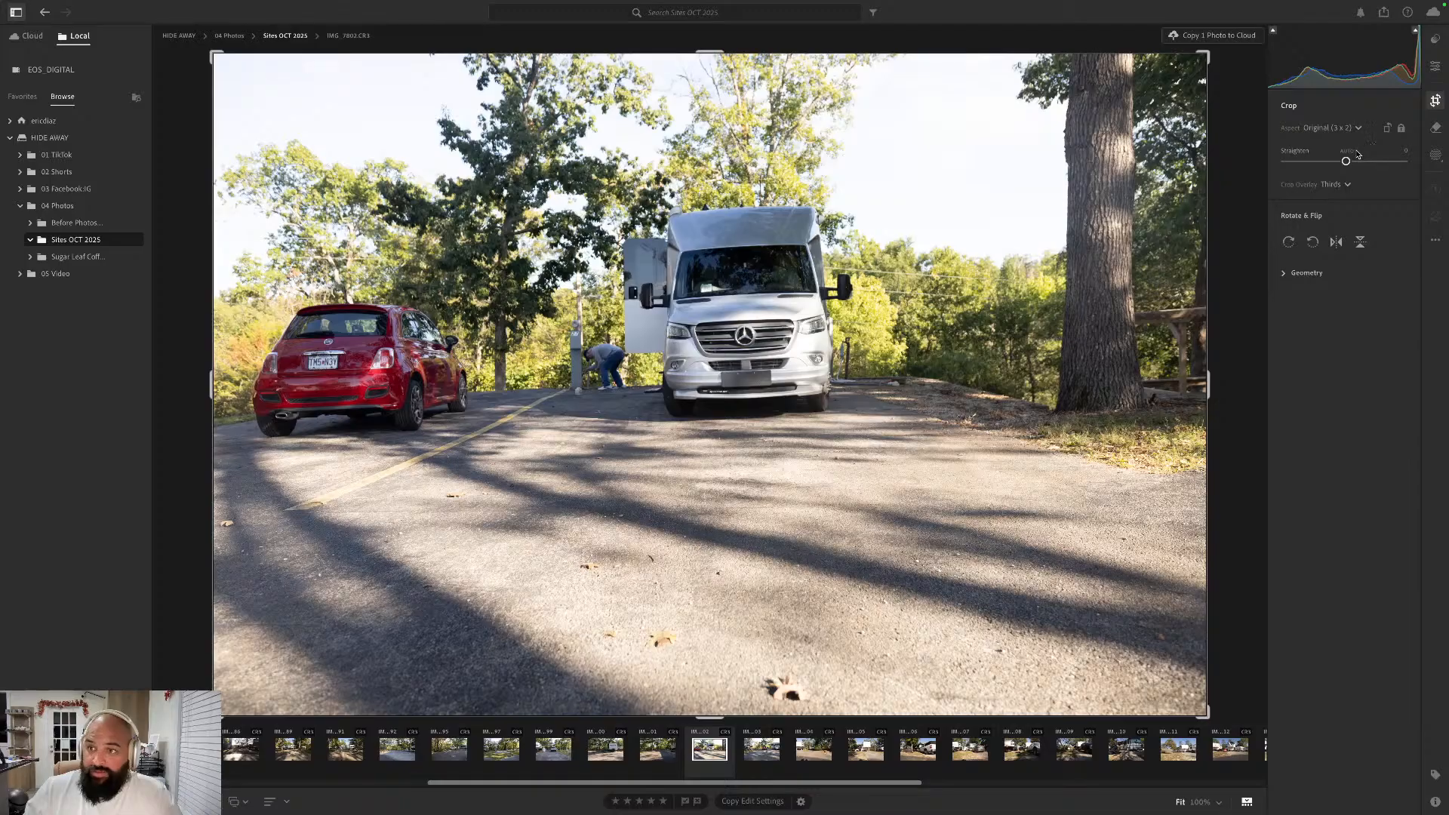
click(1353, 154)
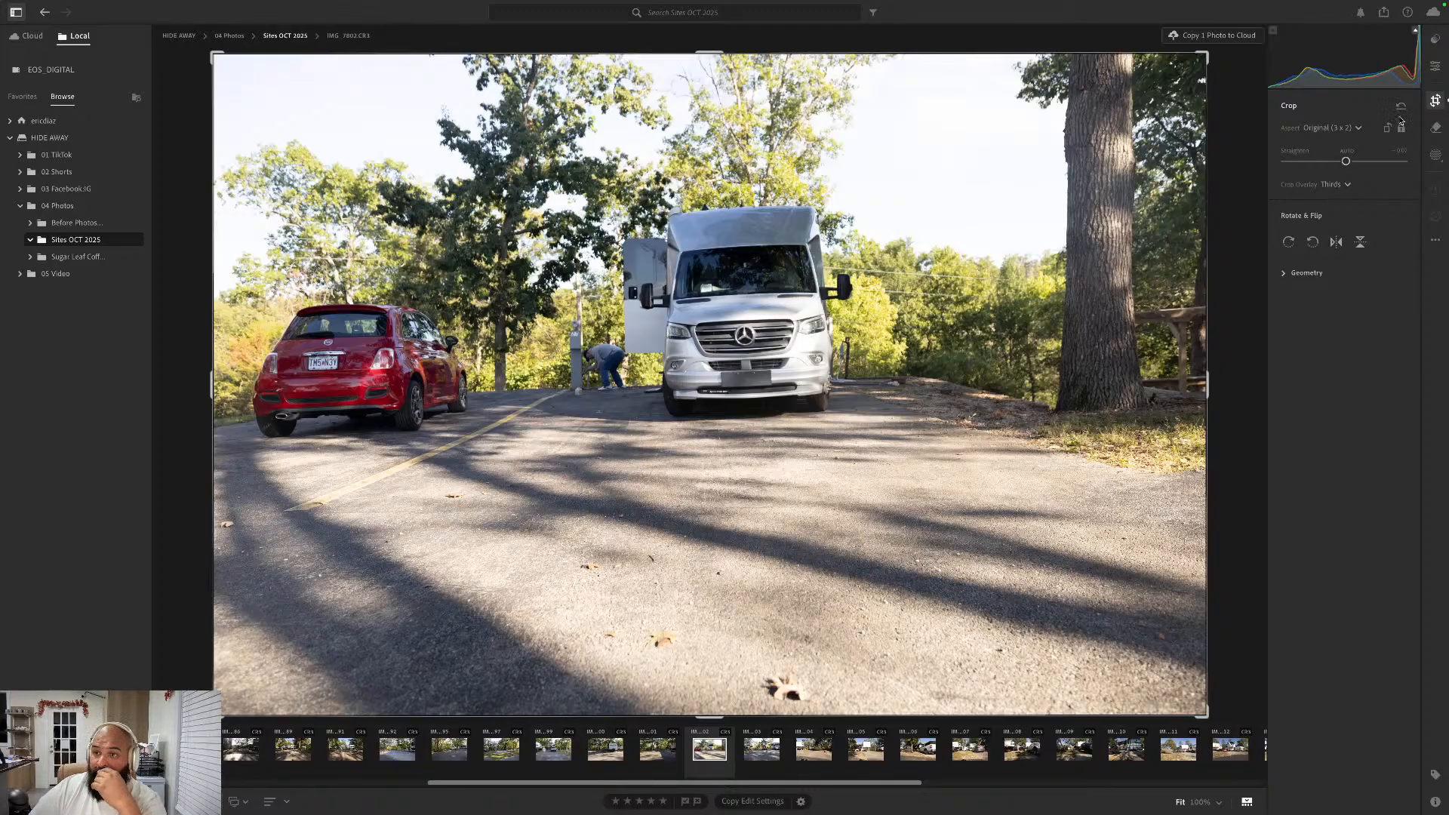
click(1435, 67)
click(1296, 129)
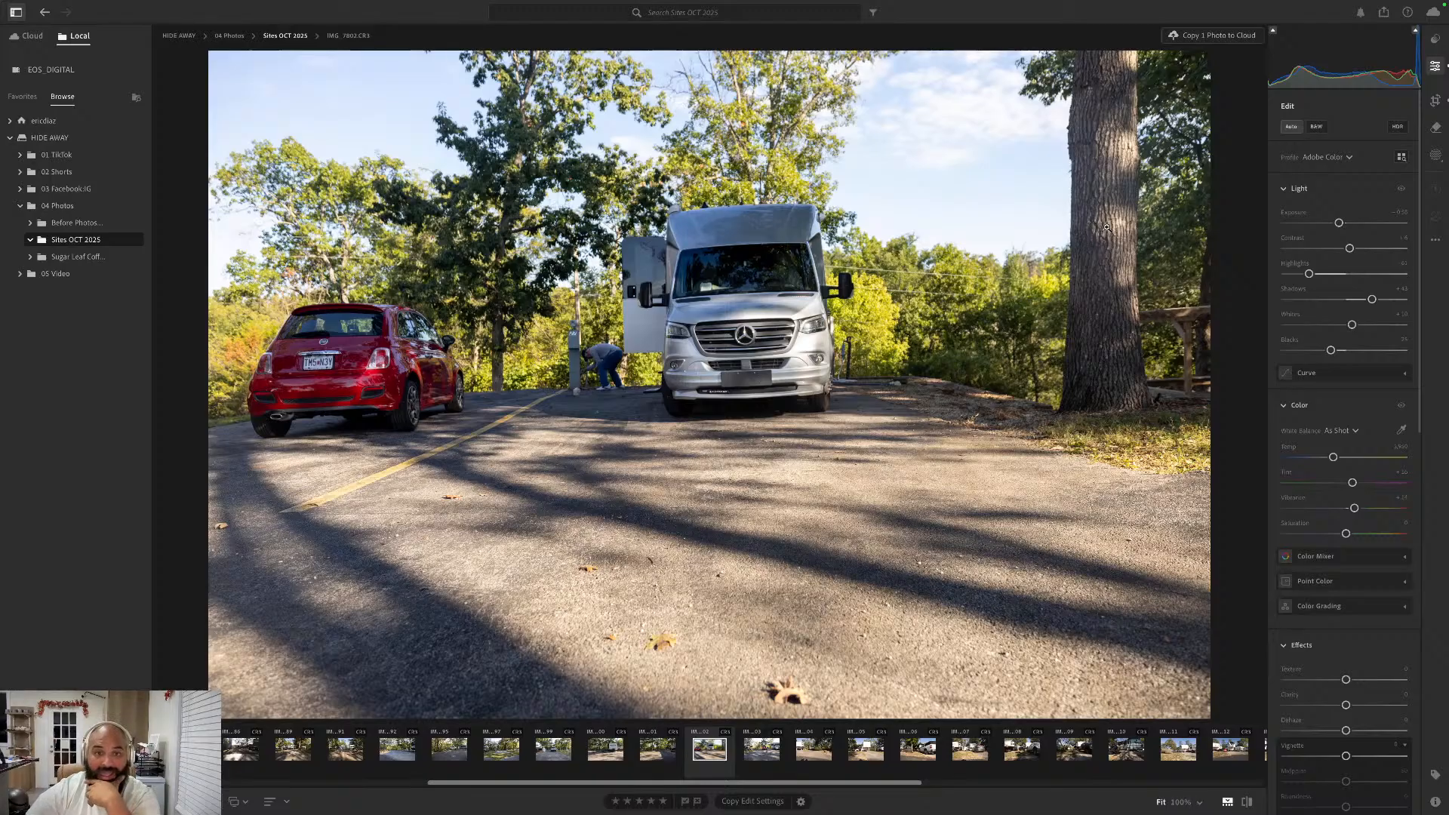
- Apply the Auto edit settings to the centered red car photo IMG_7803.CR3, straighten it automatically and go on to the following photo
key(Right)
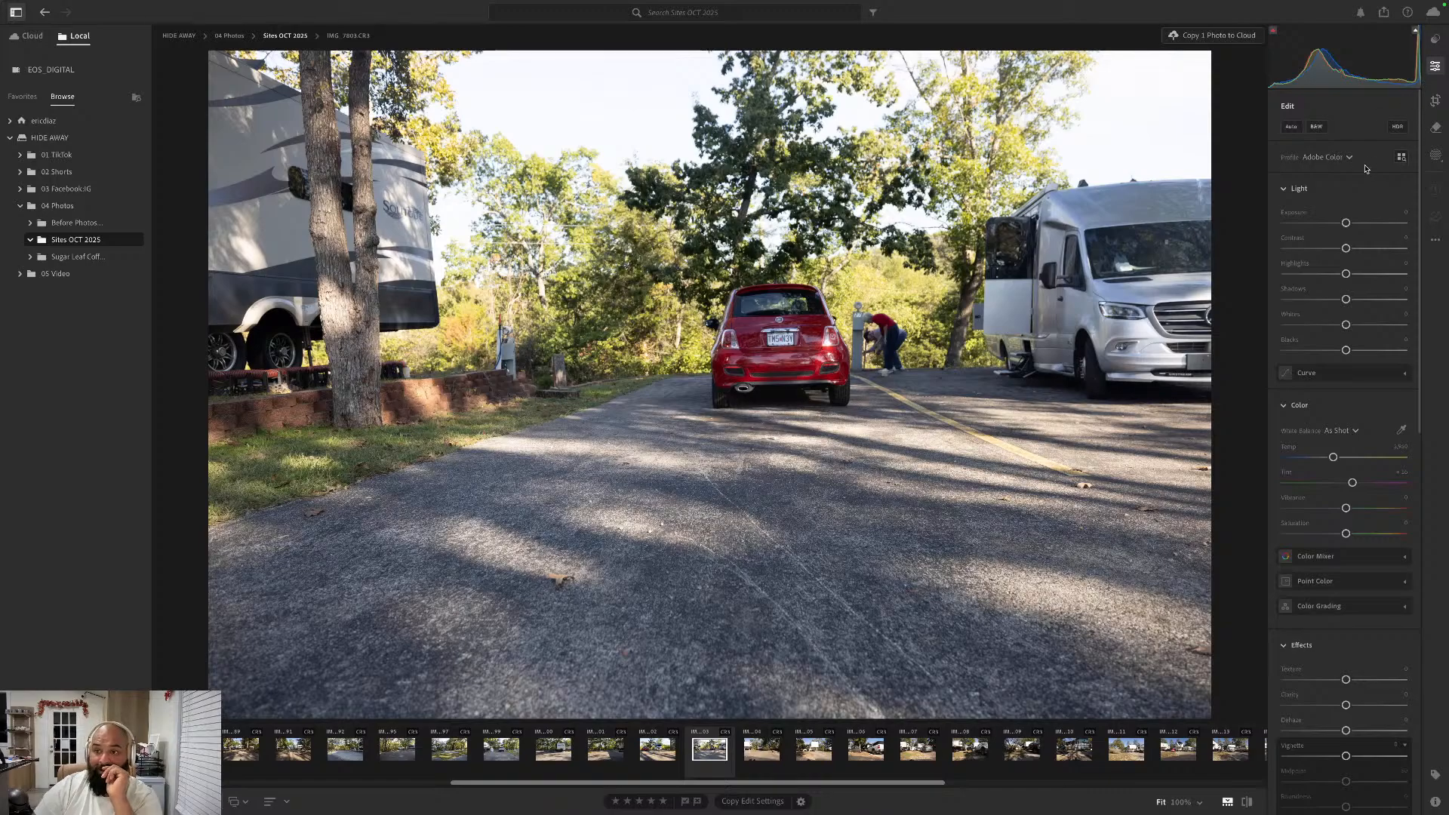
click(1292, 126)
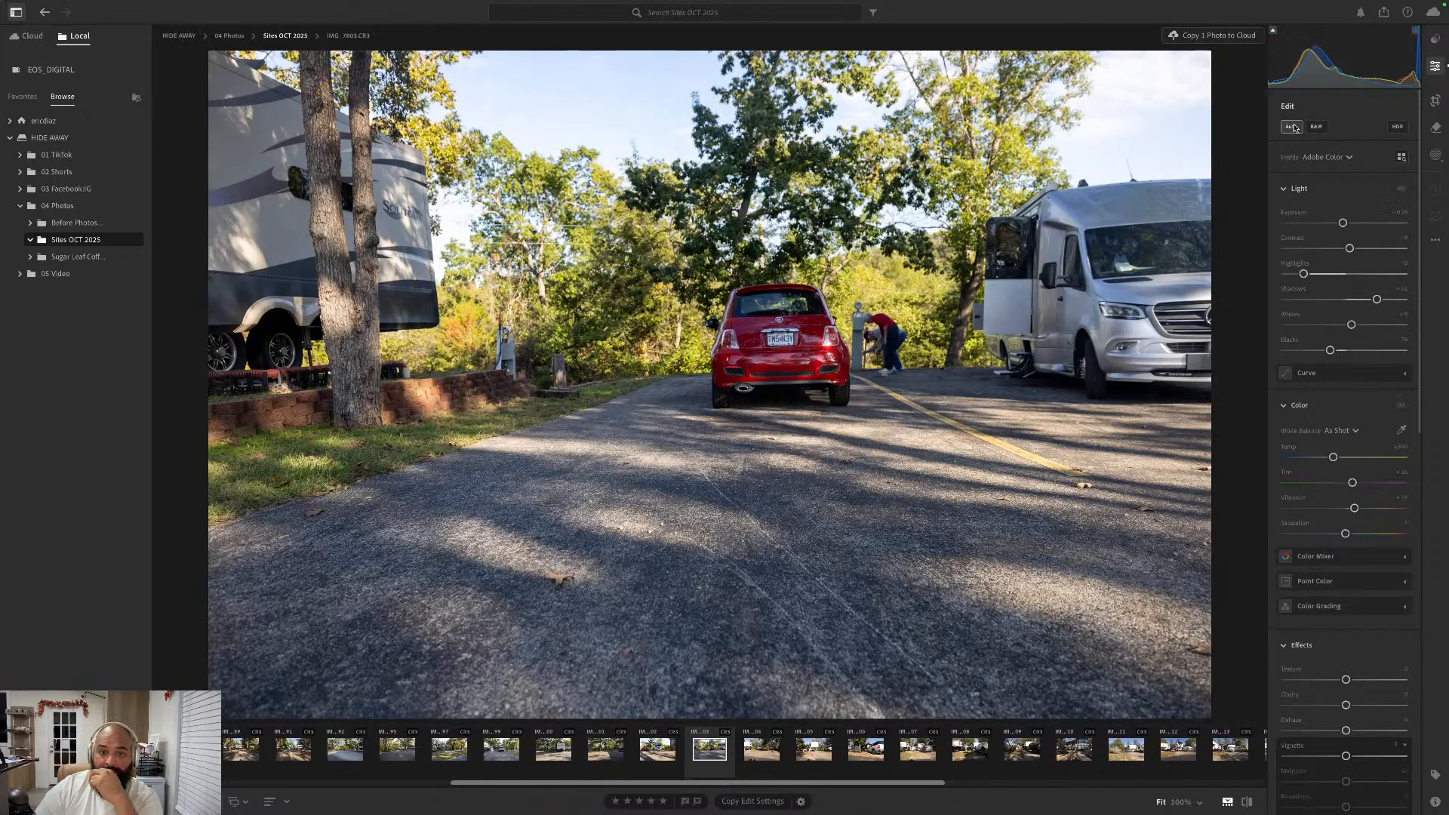
click(1436, 100)
click(1348, 151)
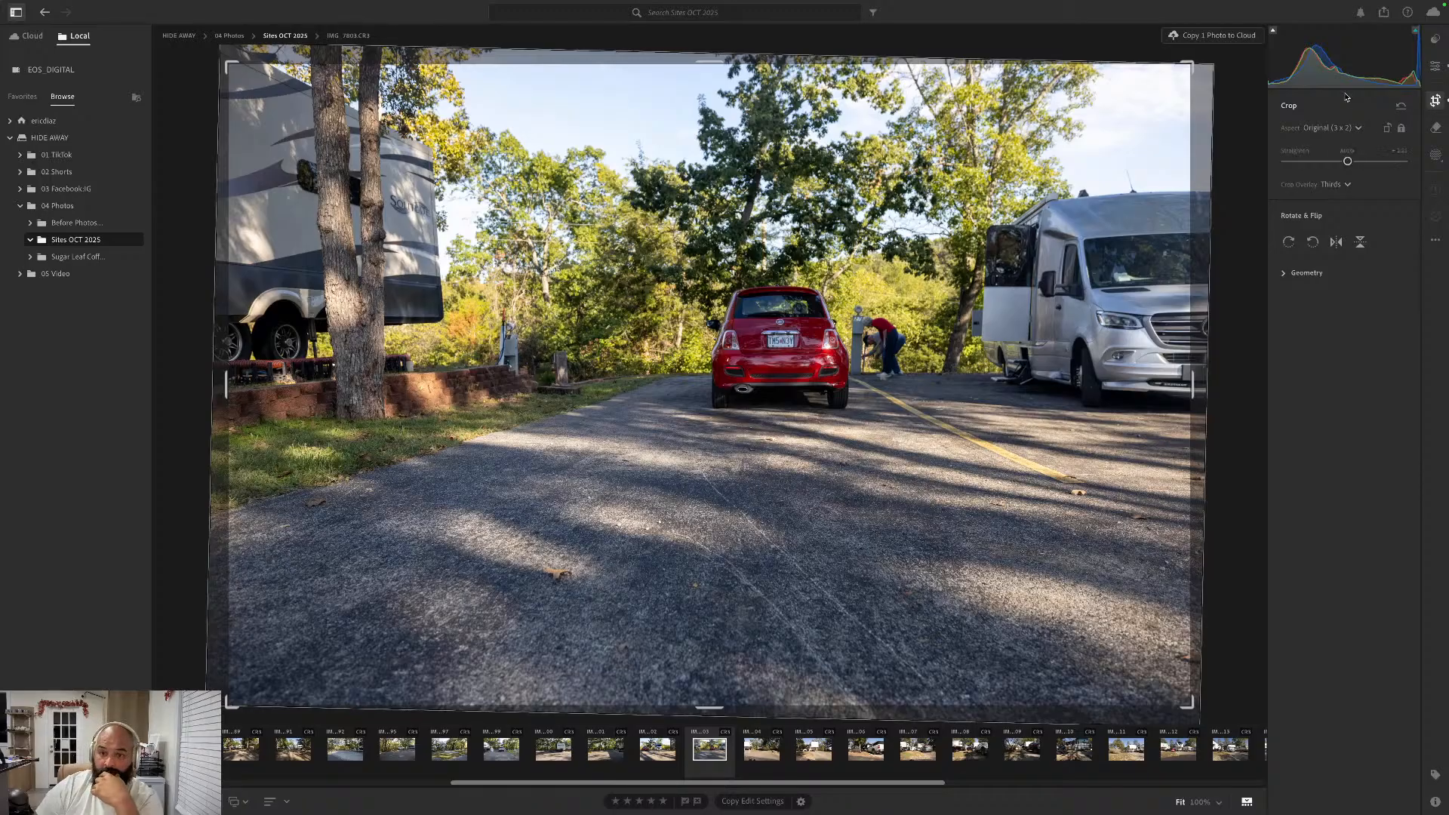
key(Right)
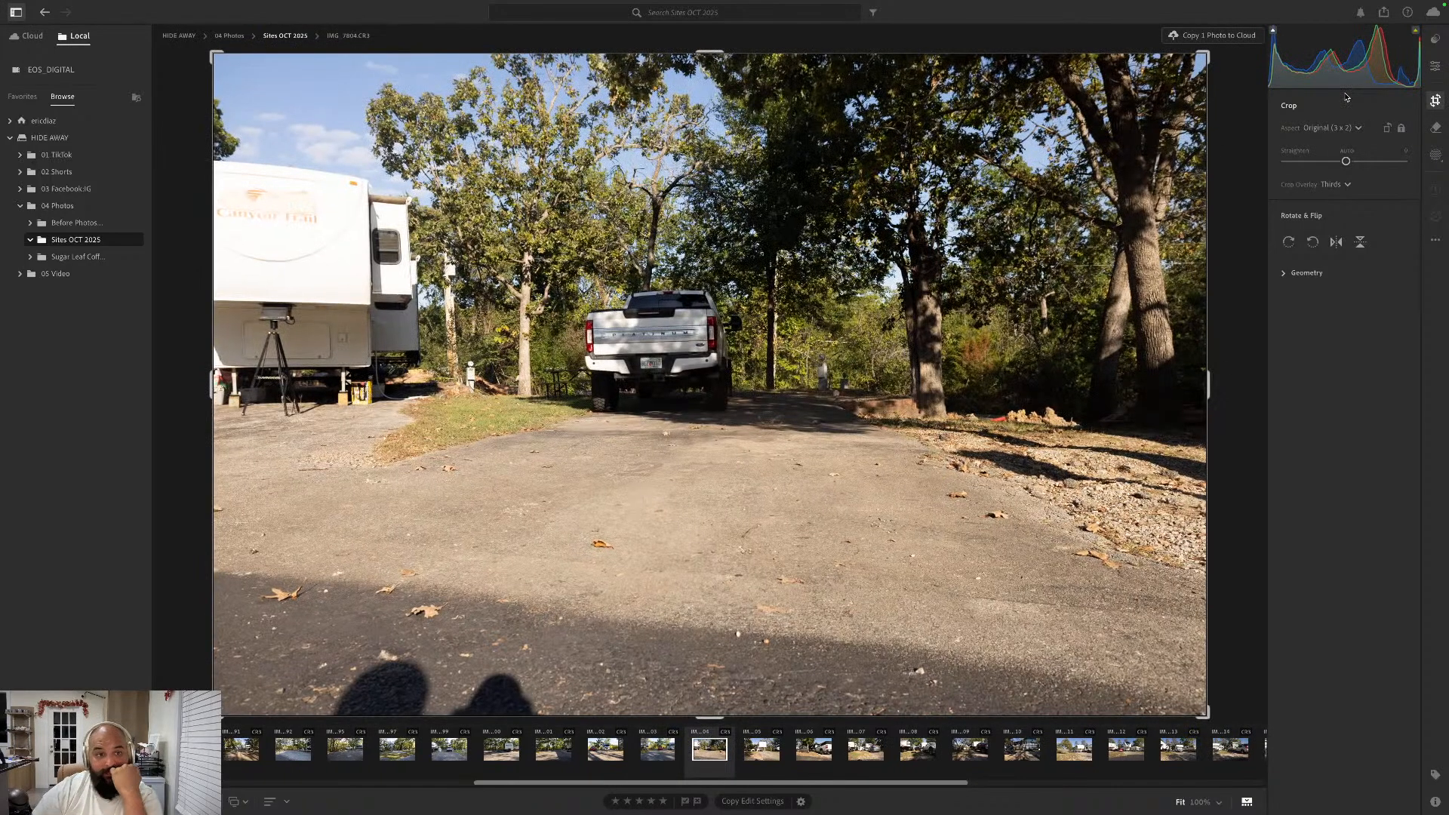
- Apply the Auto edit settings to the white pickup photo IMG_7804.CR3 and open its crop settings
click(1435, 66)
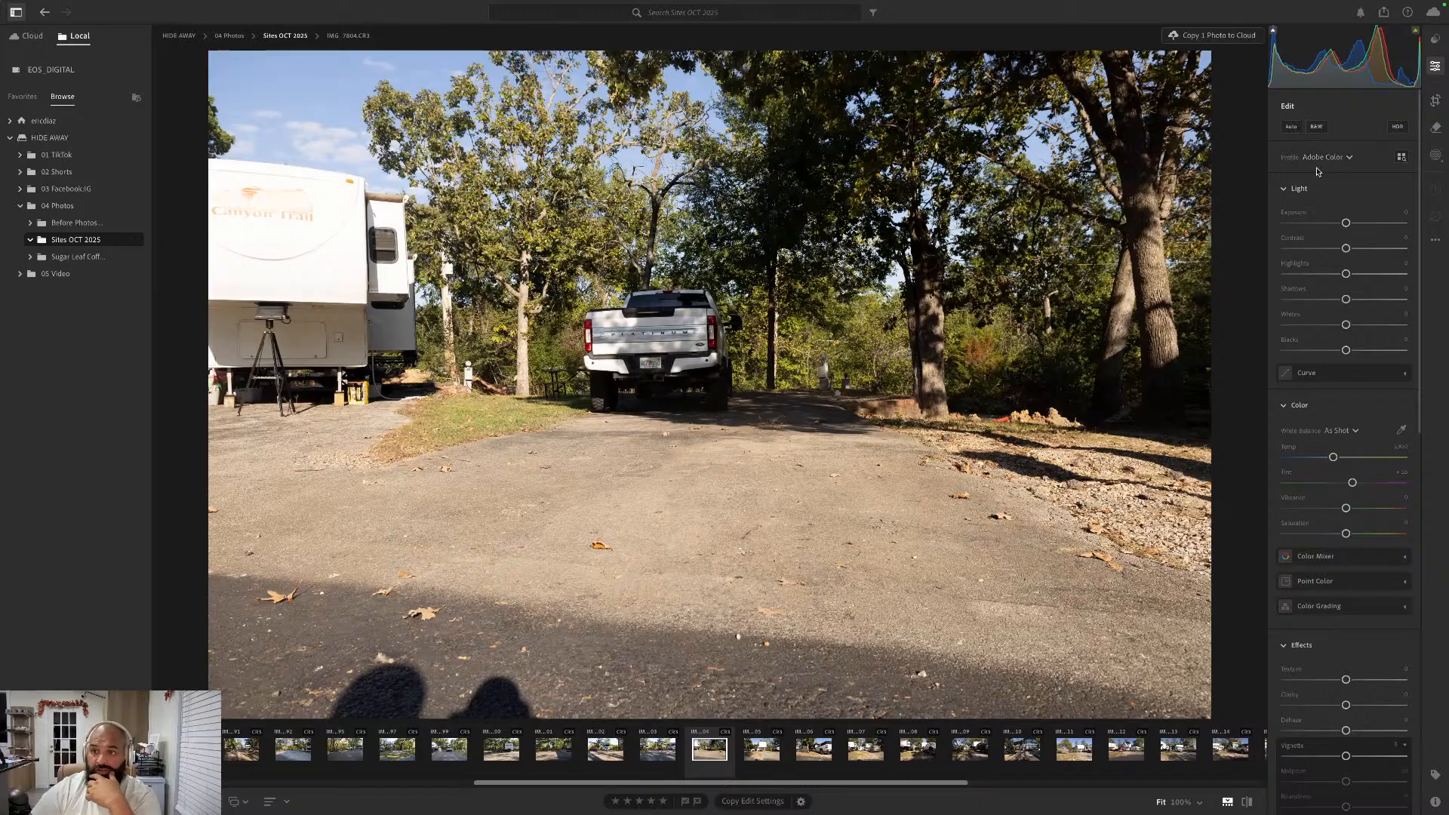
click(1302, 128)
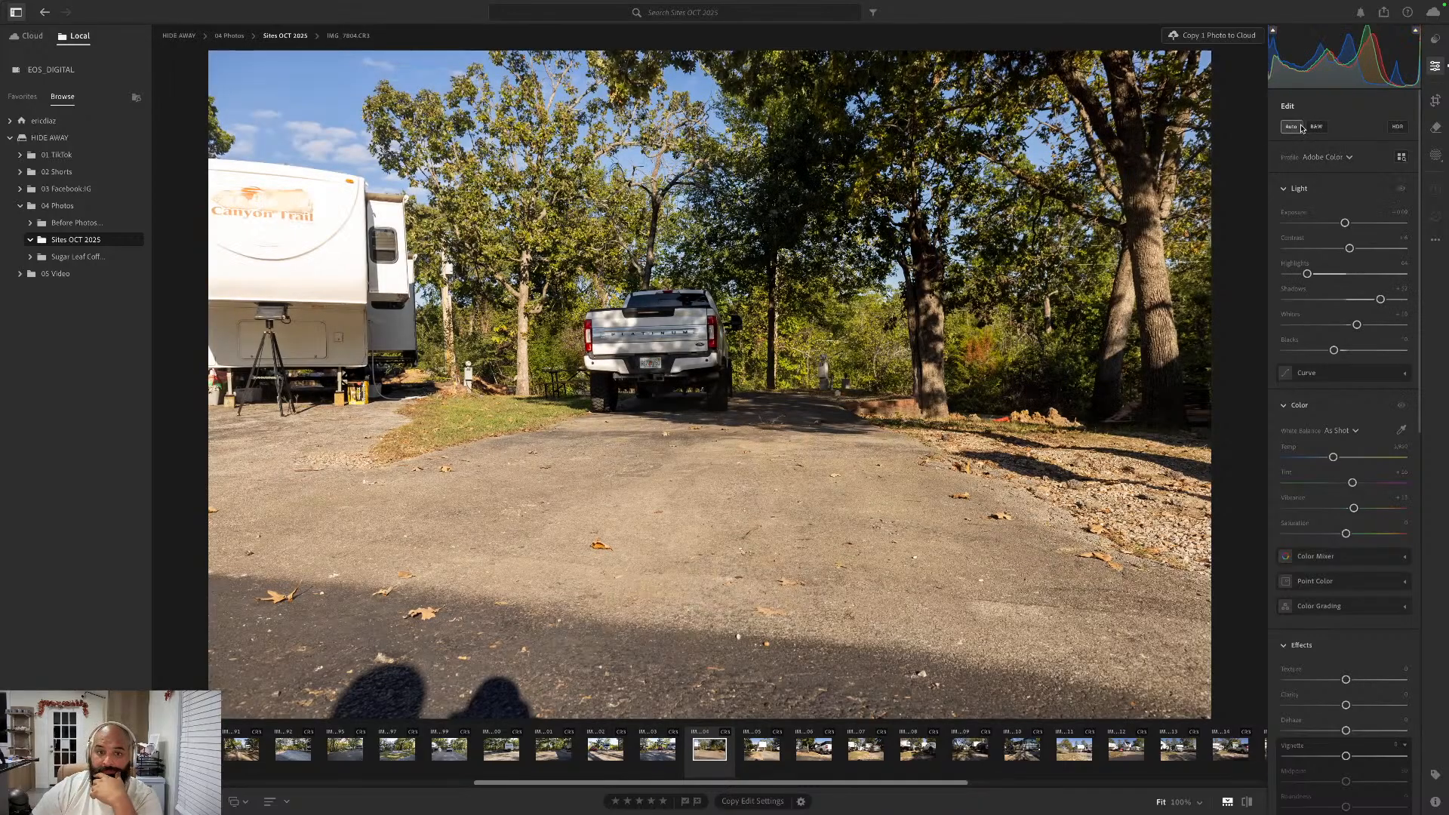
click(1434, 100)
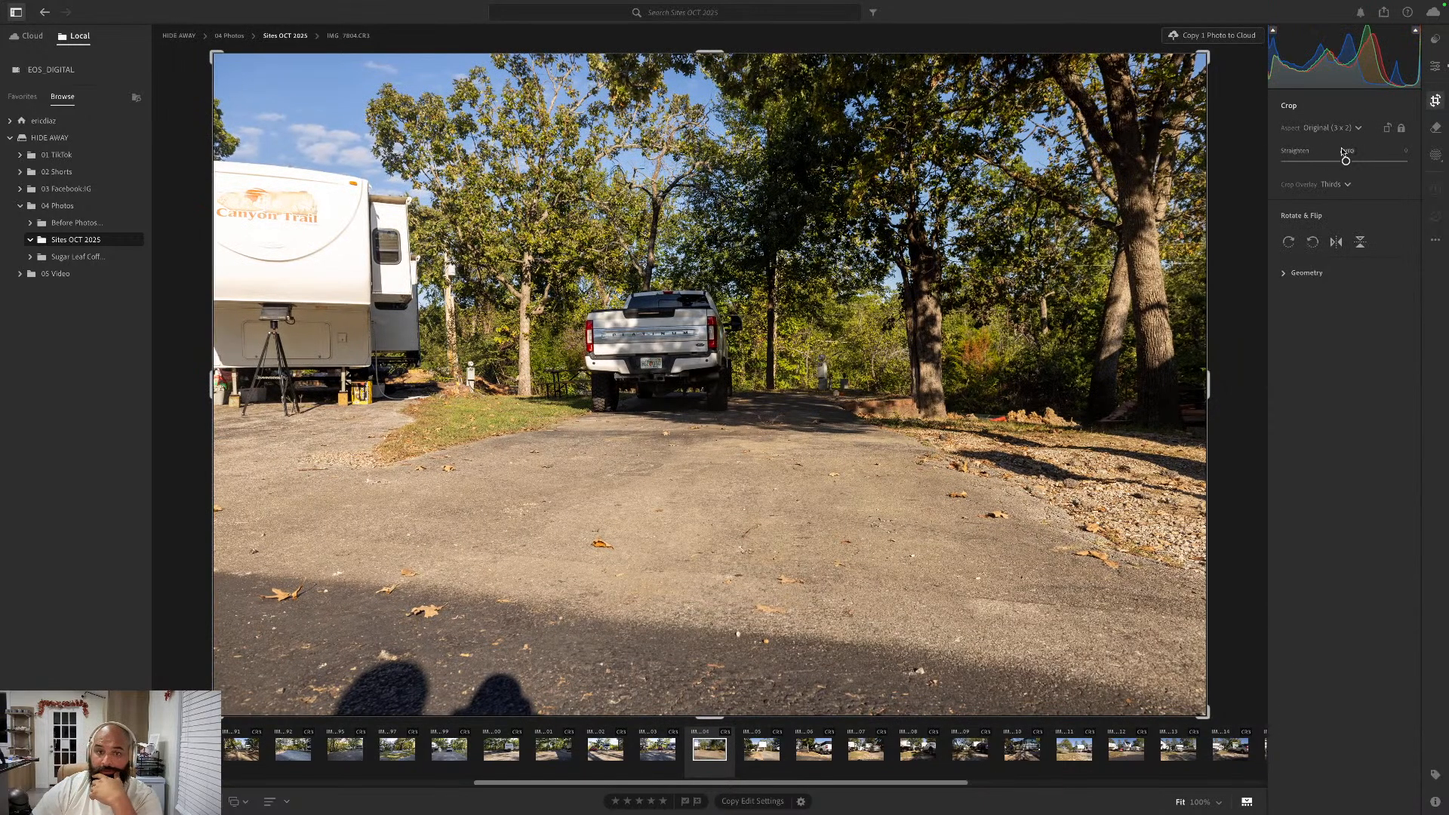
- Go forward to the Canyon Trail trailer photo IMG_7805.CR3 and apply the Auto edit settings
key(Right)
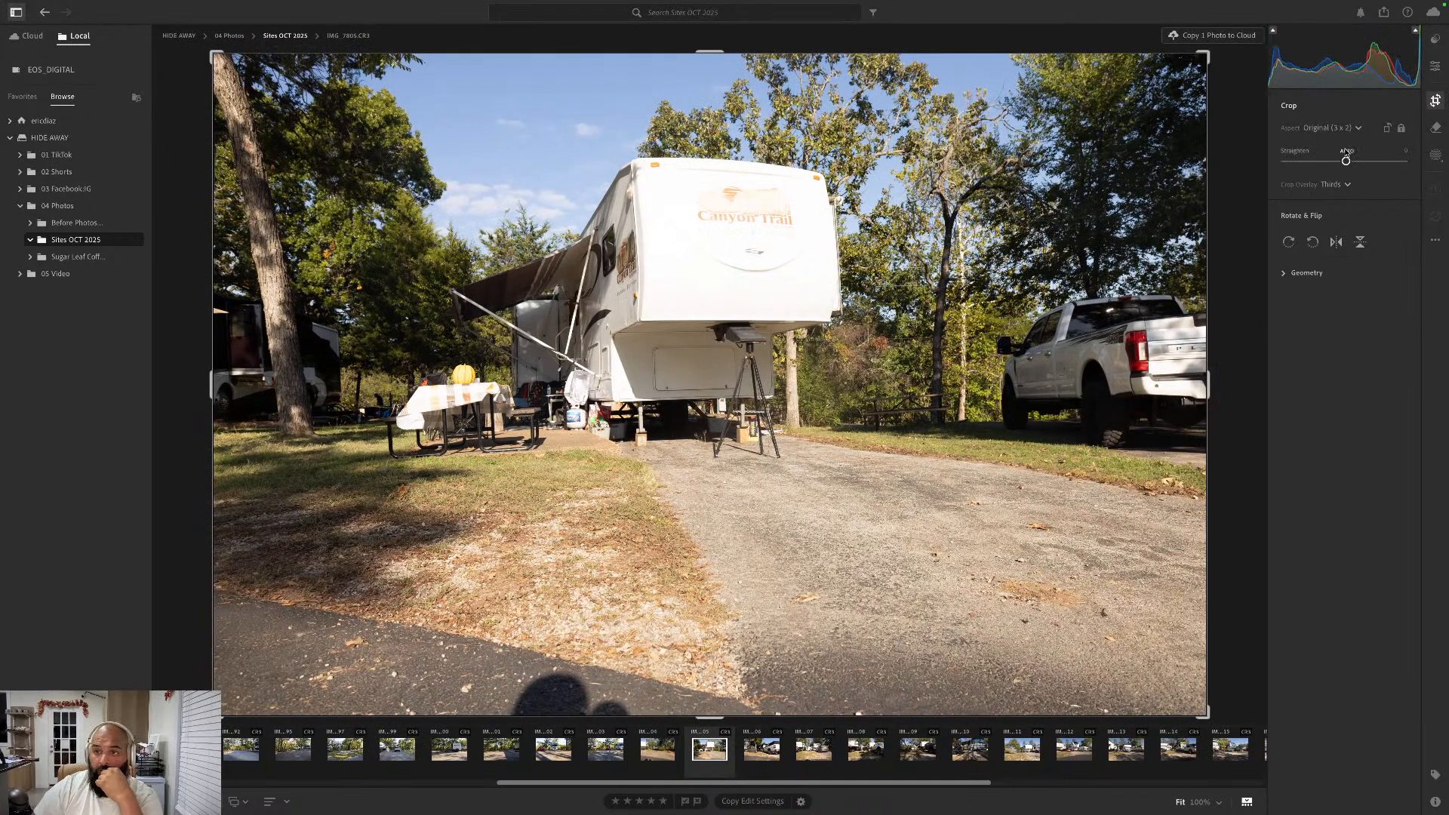
key(e)
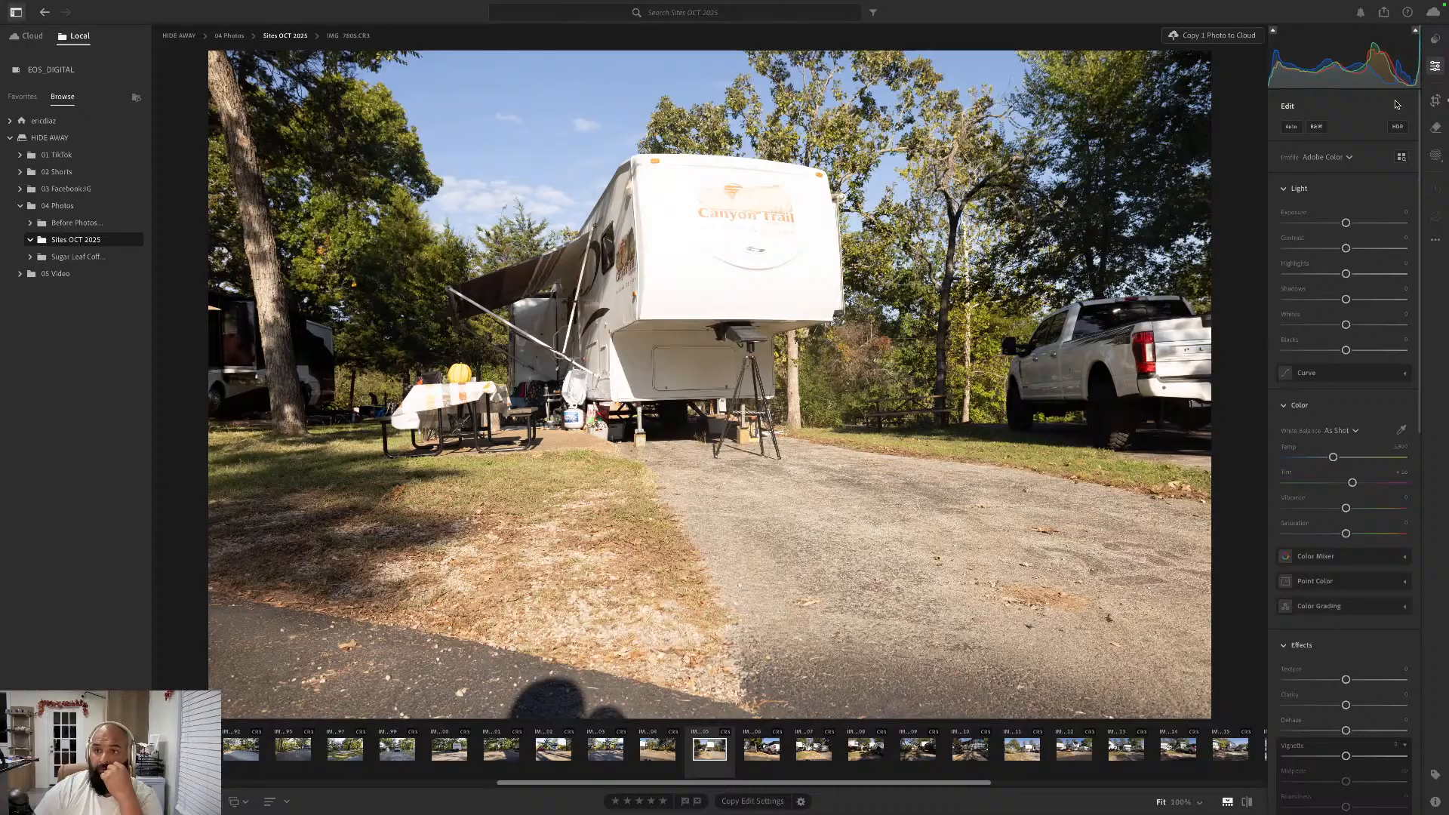
click(1292, 127)
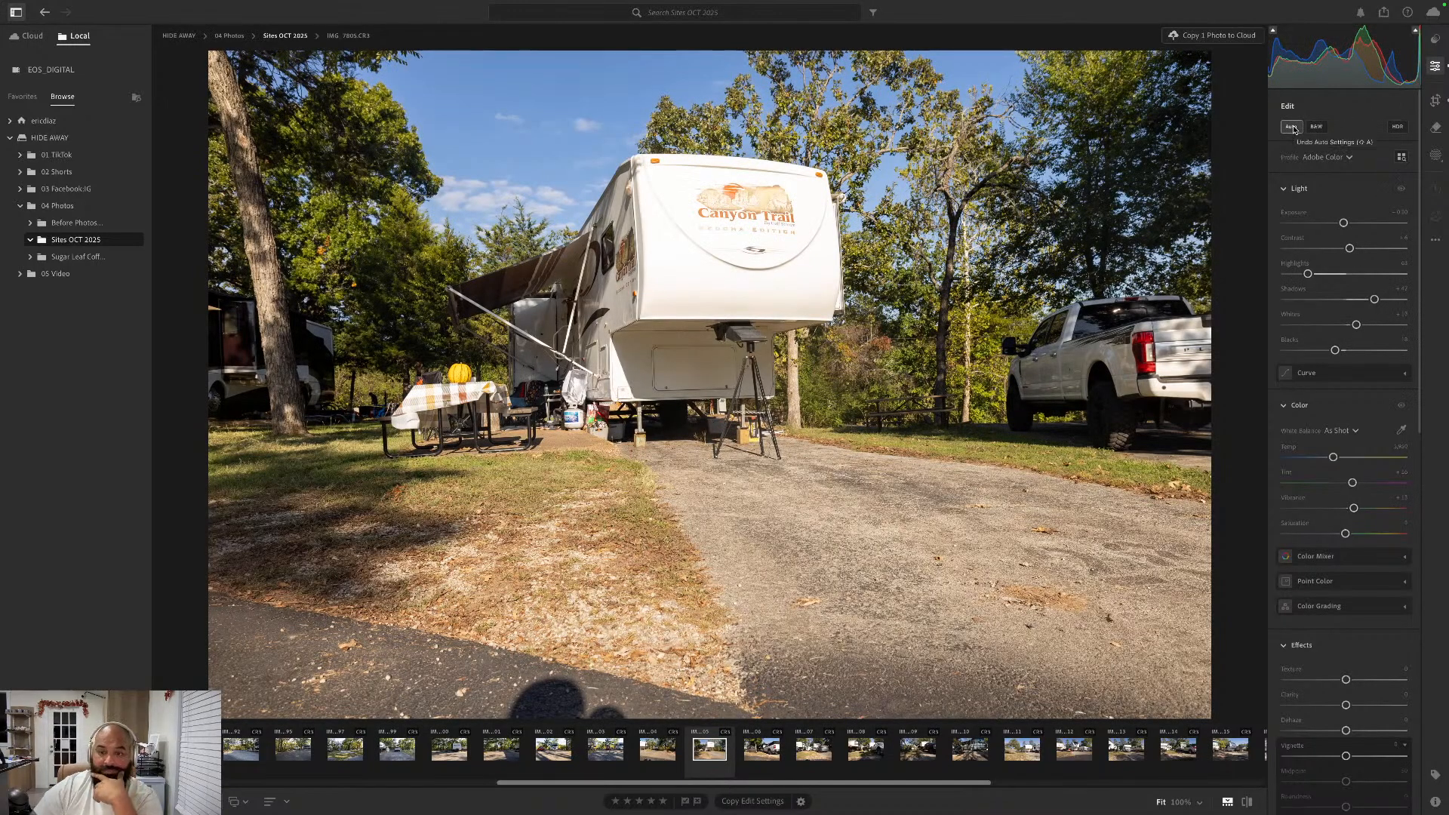
- Go forward to IMG_7806.CR3 with the bench and white SUV, apply the Auto edit settings and straighten it automatically
key(Right)
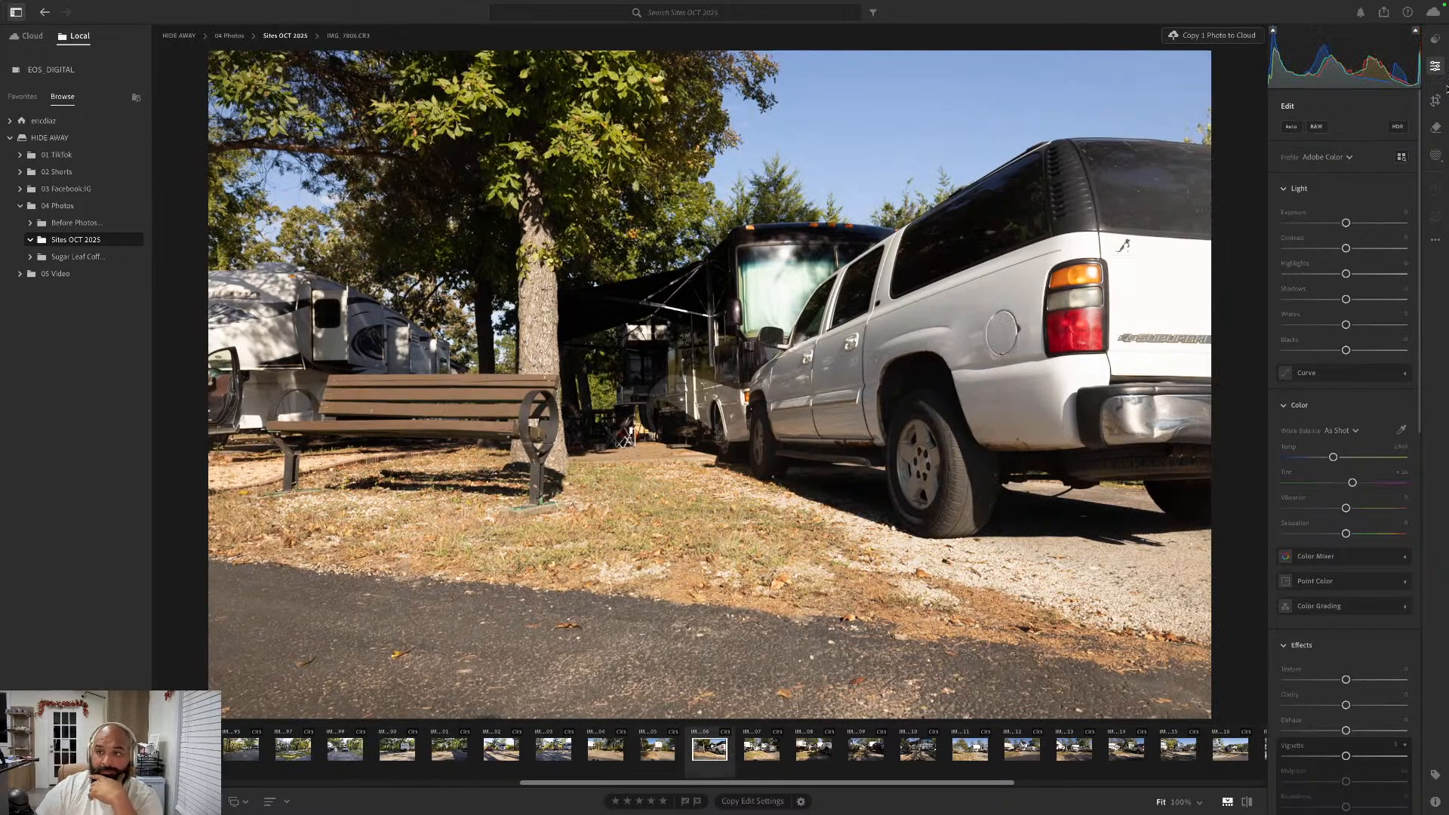
click(1288, 127)
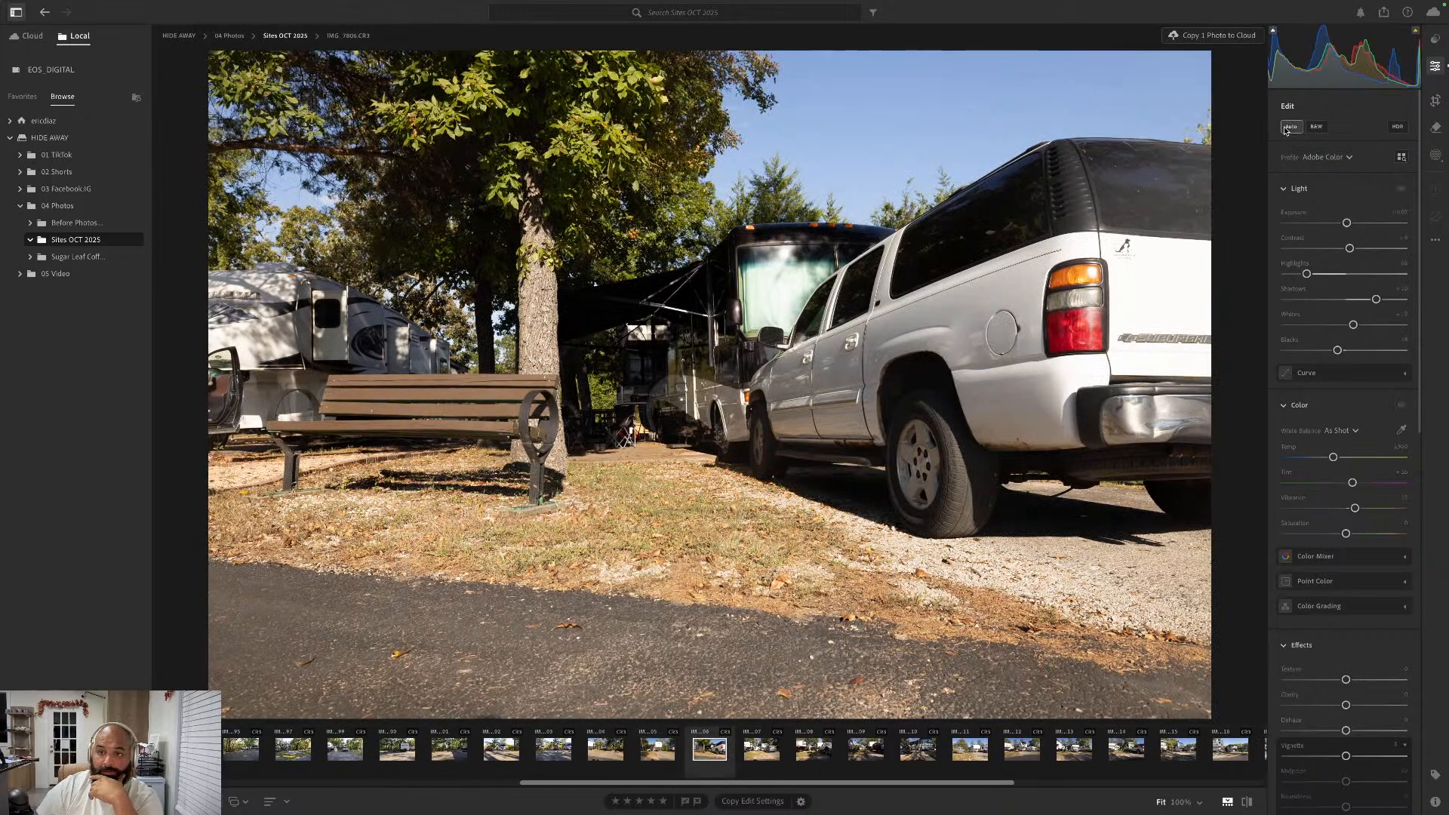
click(1436, 101)
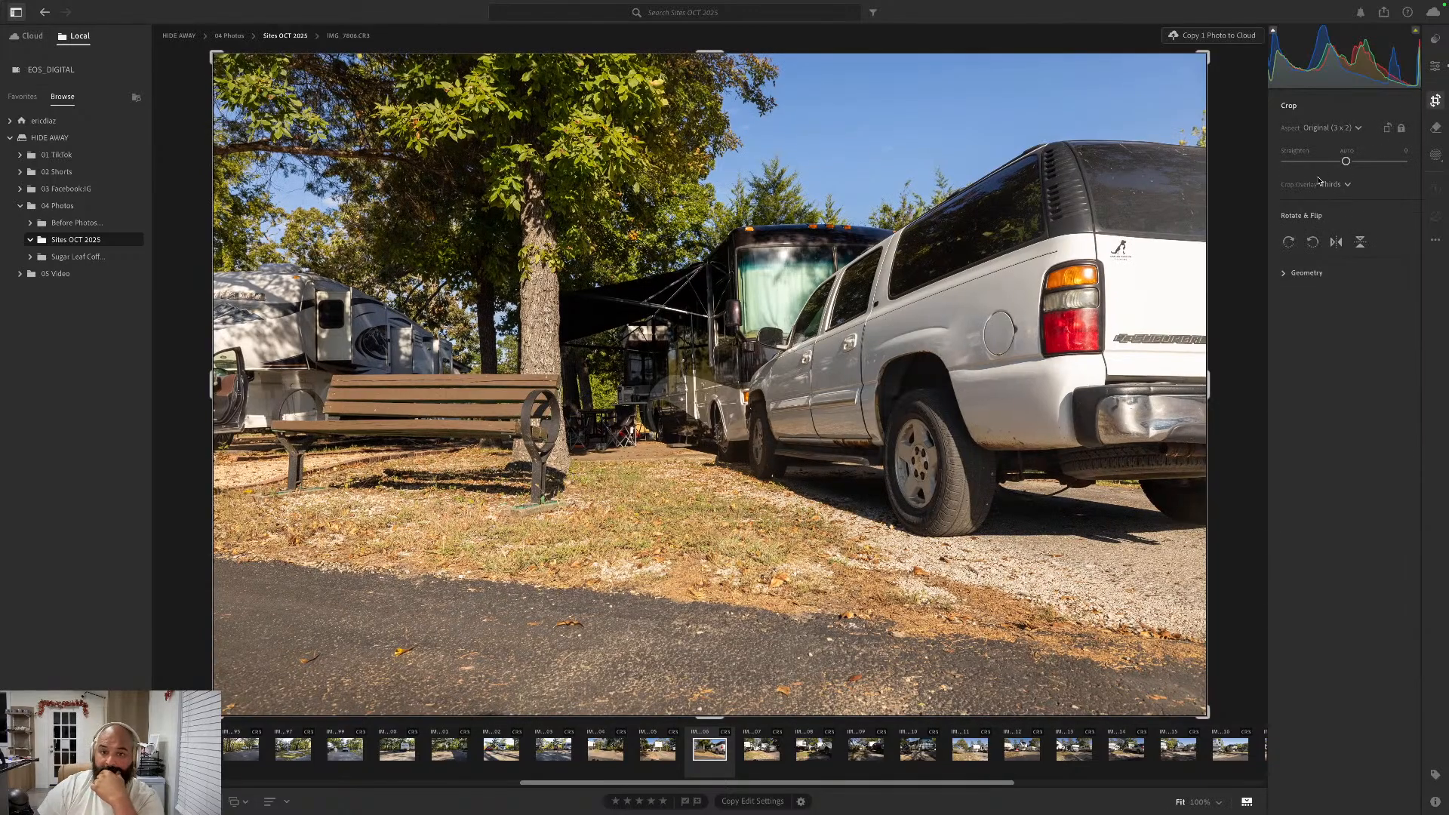
click(1347, 151)
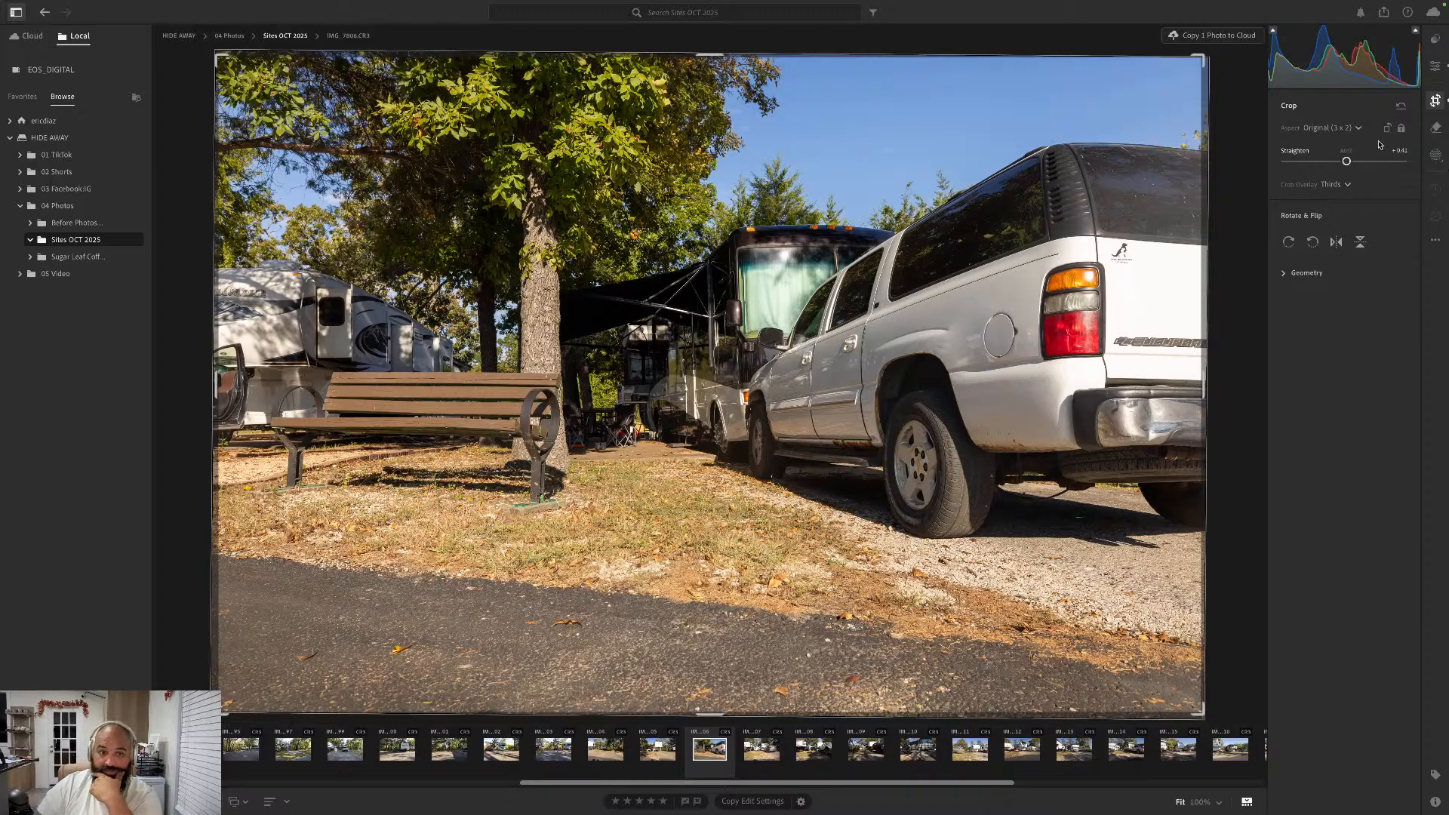
- Go forward to IMG_7807.CR3 with the gray SUV and brick fire pit, straighten it automatically and apply the Auto edit settings
key(Right)
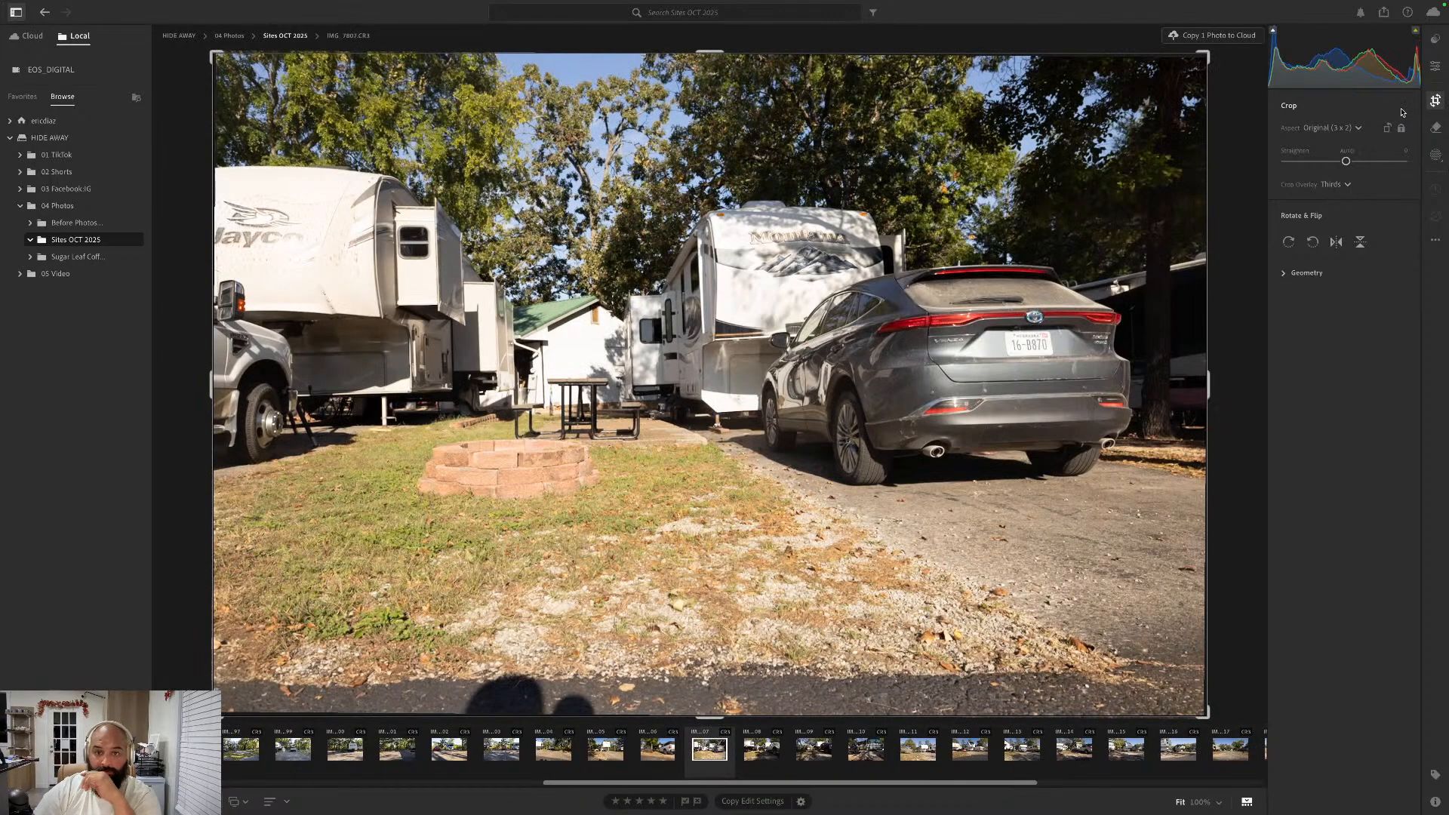
click(1347, 150)
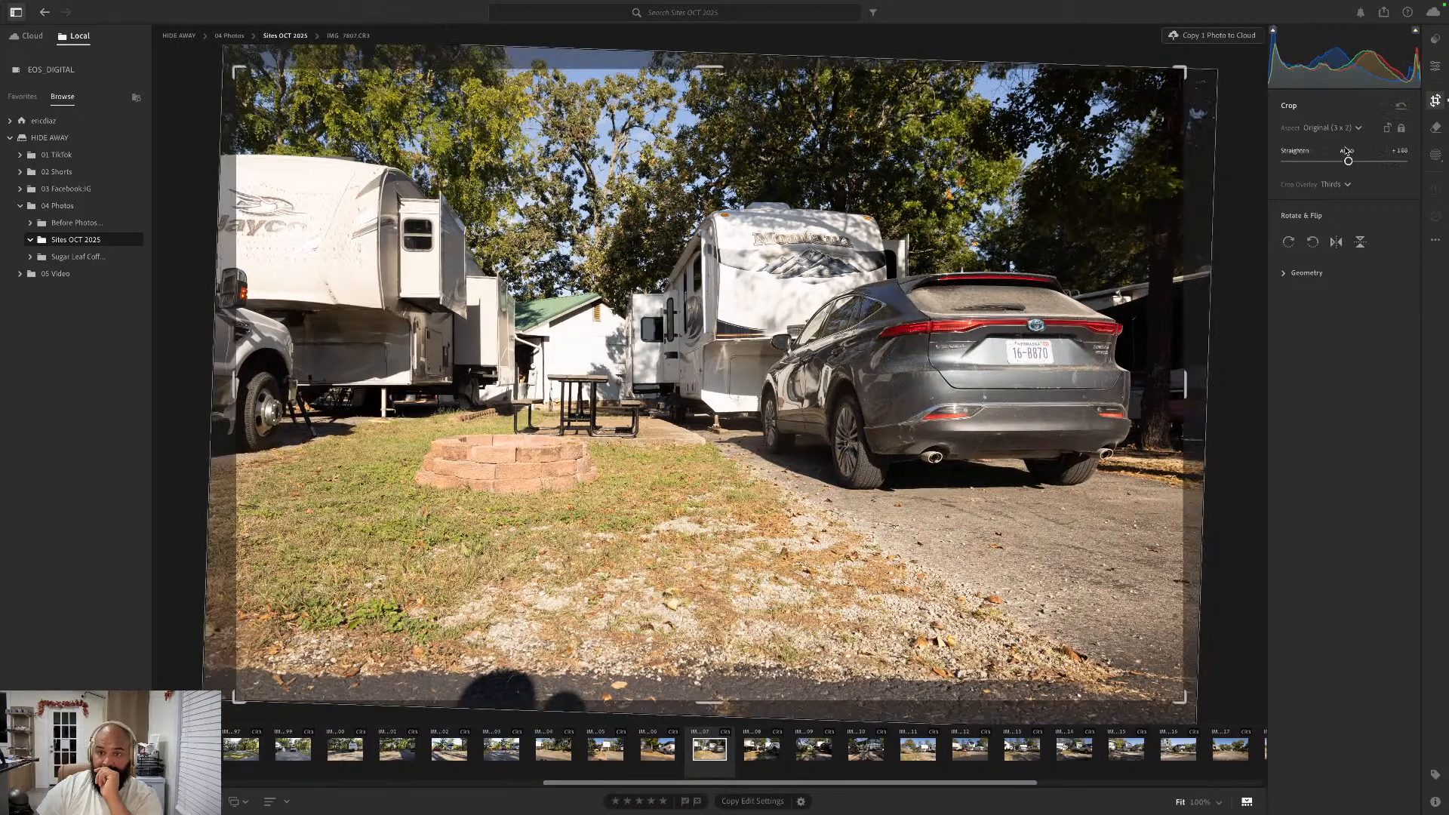
click(1435, 66)
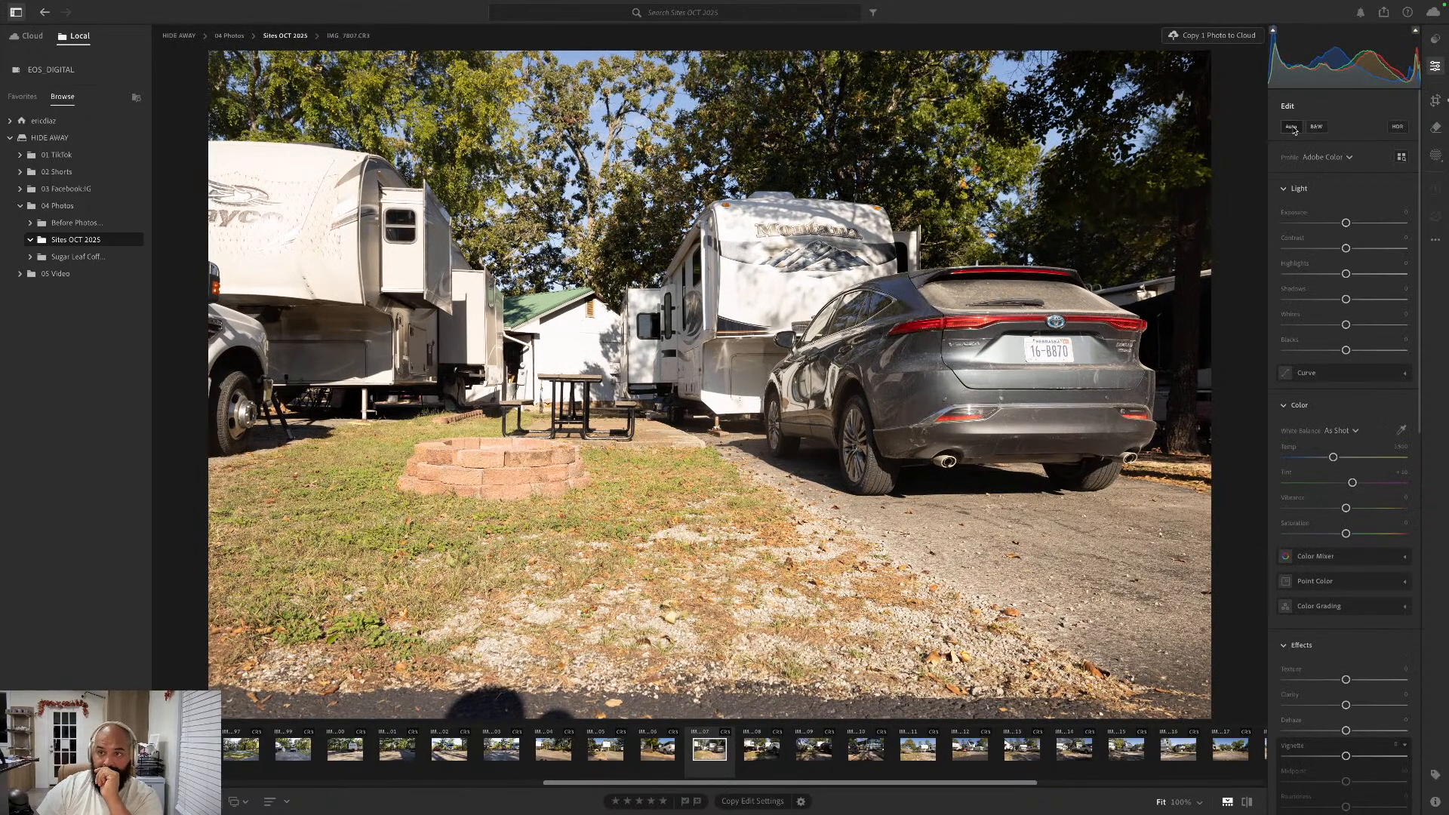
click(1291, 126)
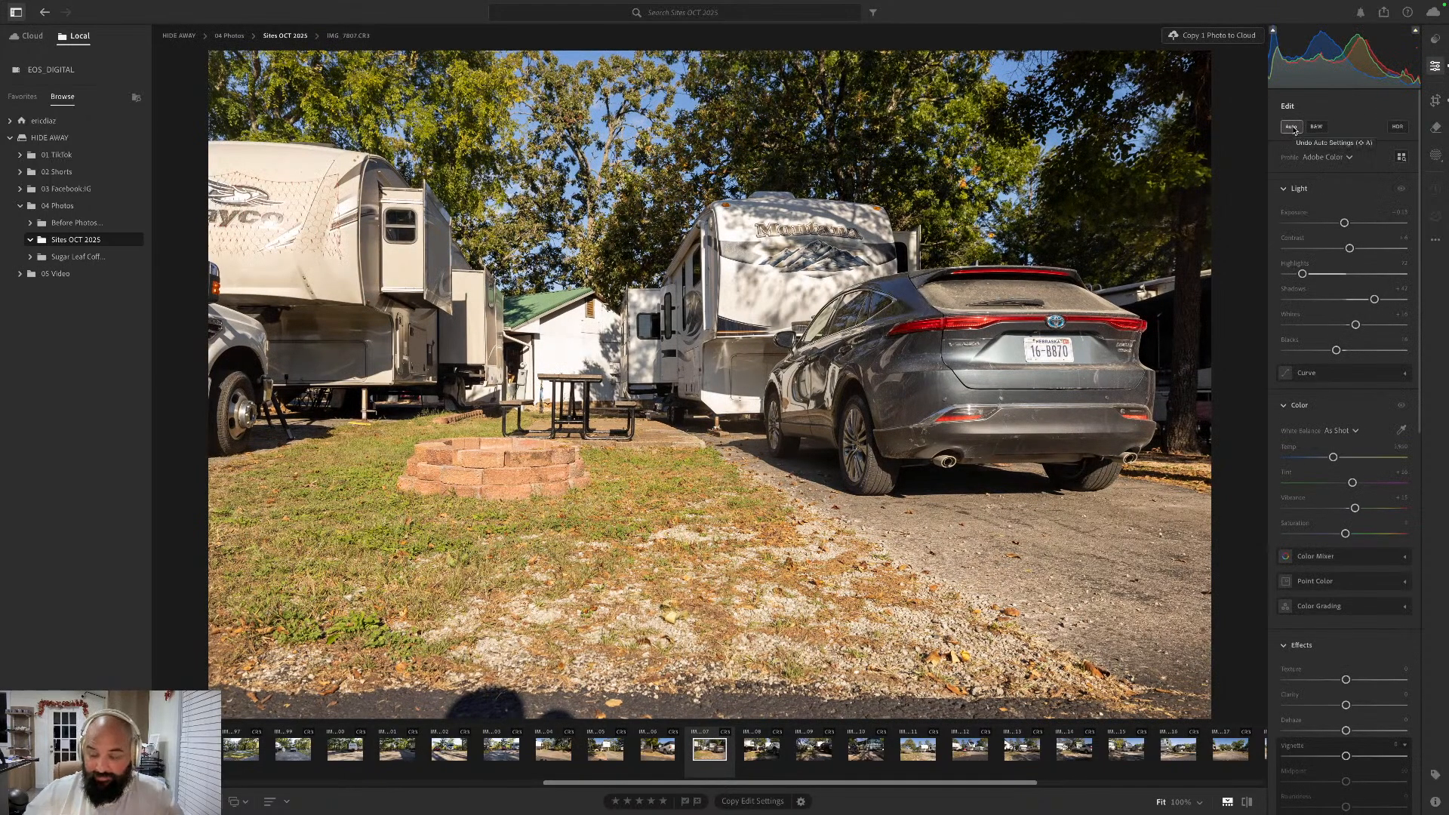
- Go forward to IMG_7808.CR3 with the silver dually pickup, apply the Auto edit settings and straighten it automatically
key(Right)
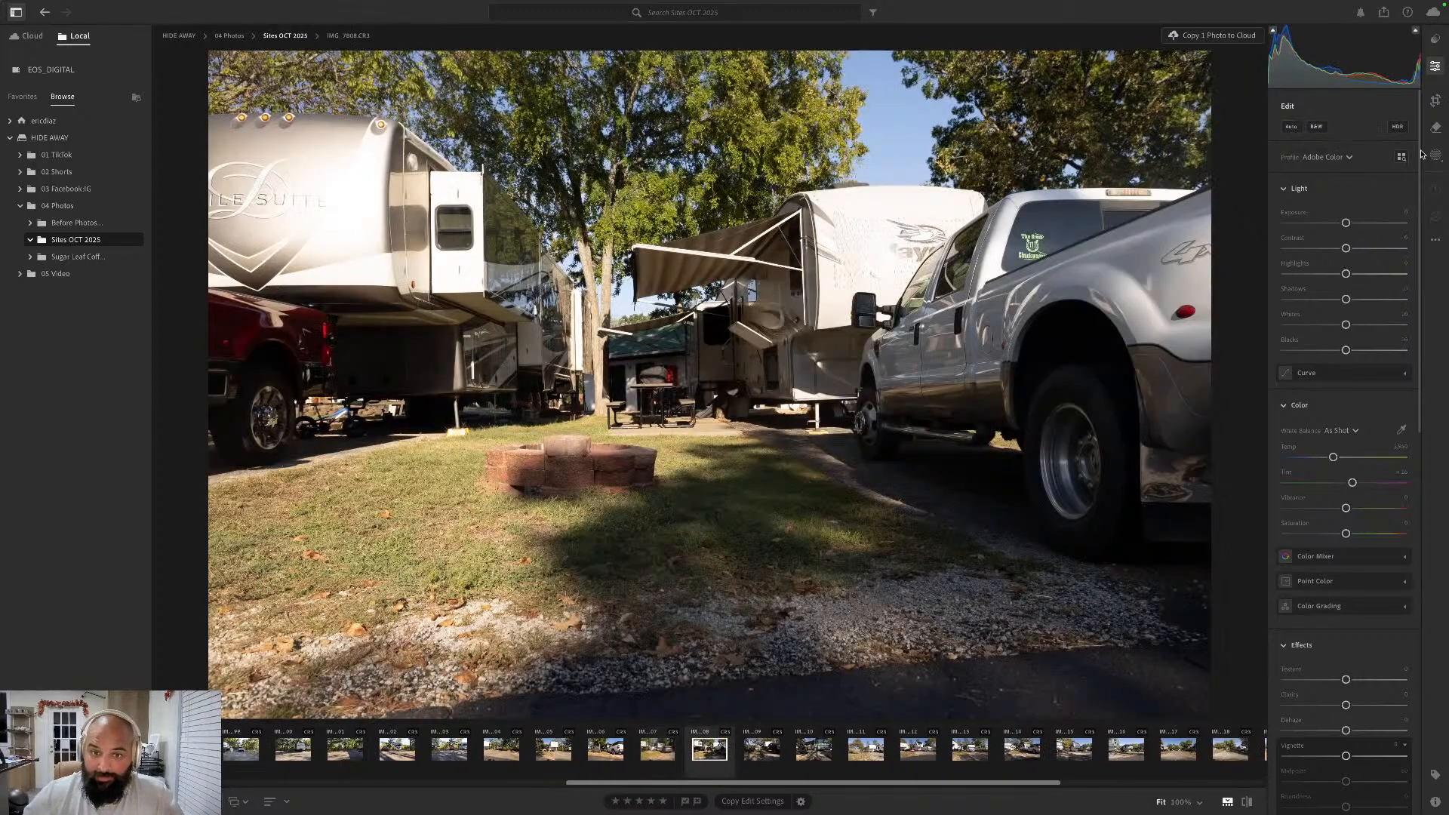
click(1291, 127)
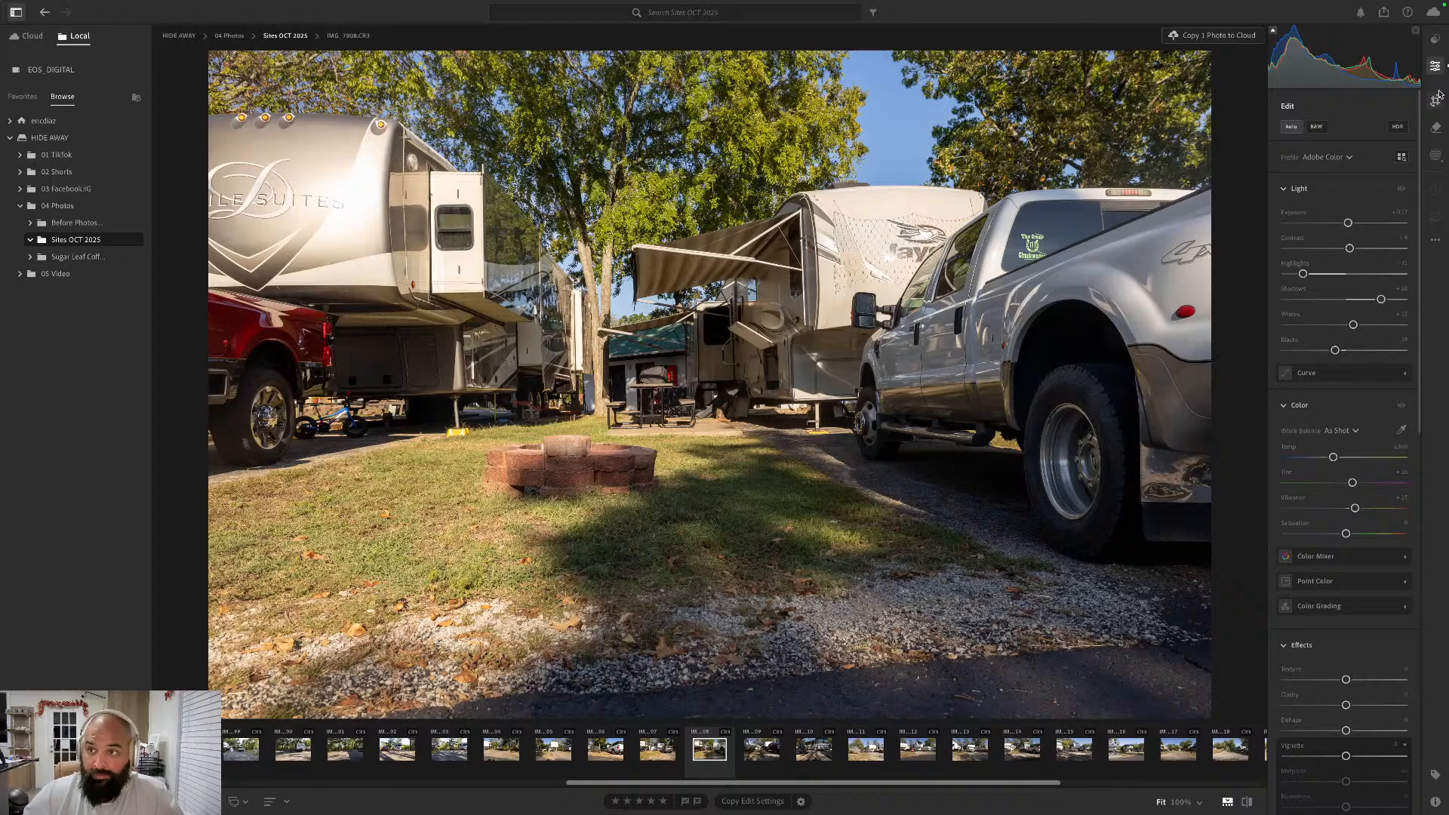
click(1436, 100)
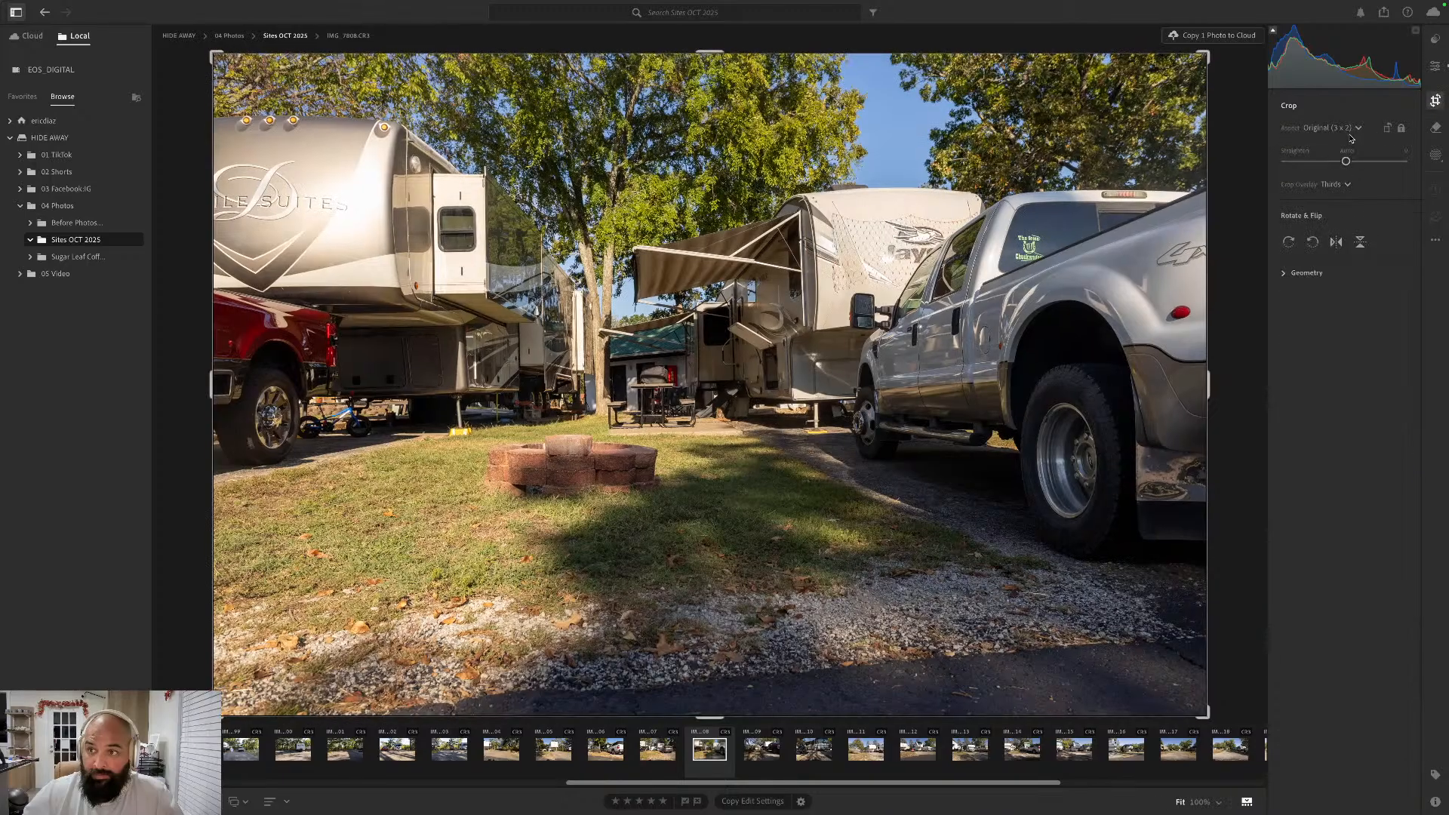
click(1348, 150)
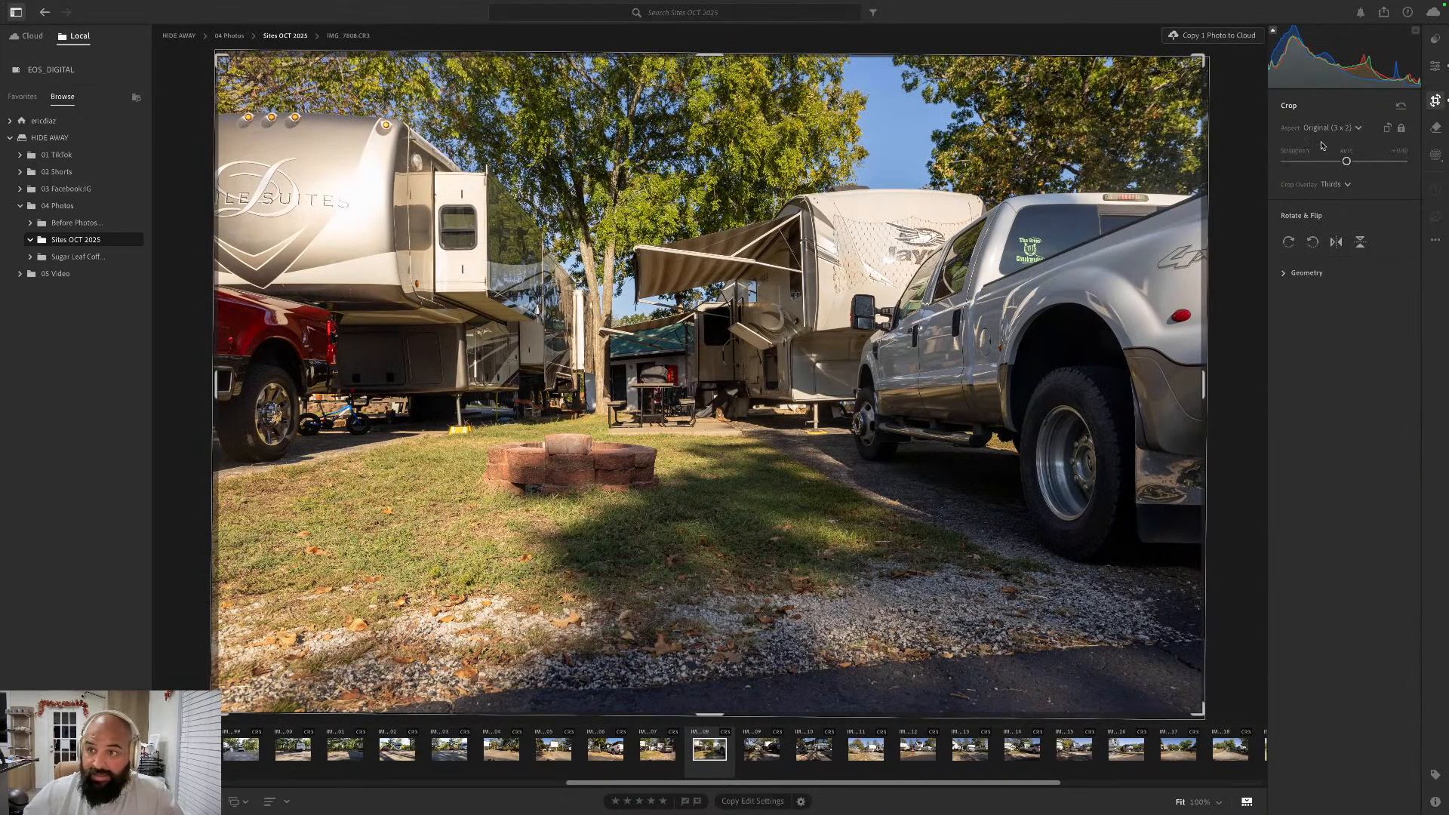
- Go forward to the dark red pickup photo IMG_7809.CR3, straighten it automatically, compare it with its neighbors and apply the Auto edit settings
key(Right)
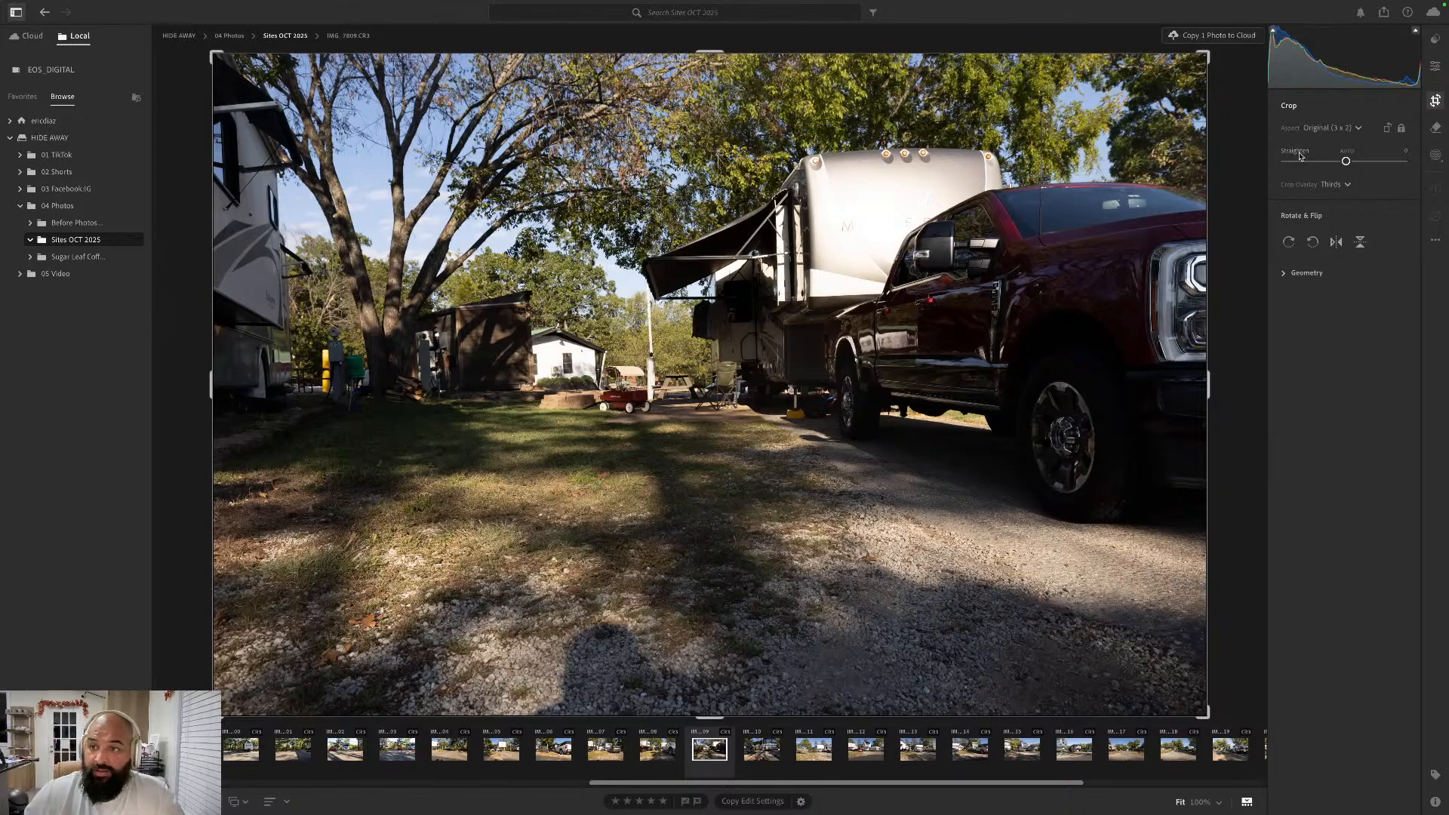
click(1347, 153)
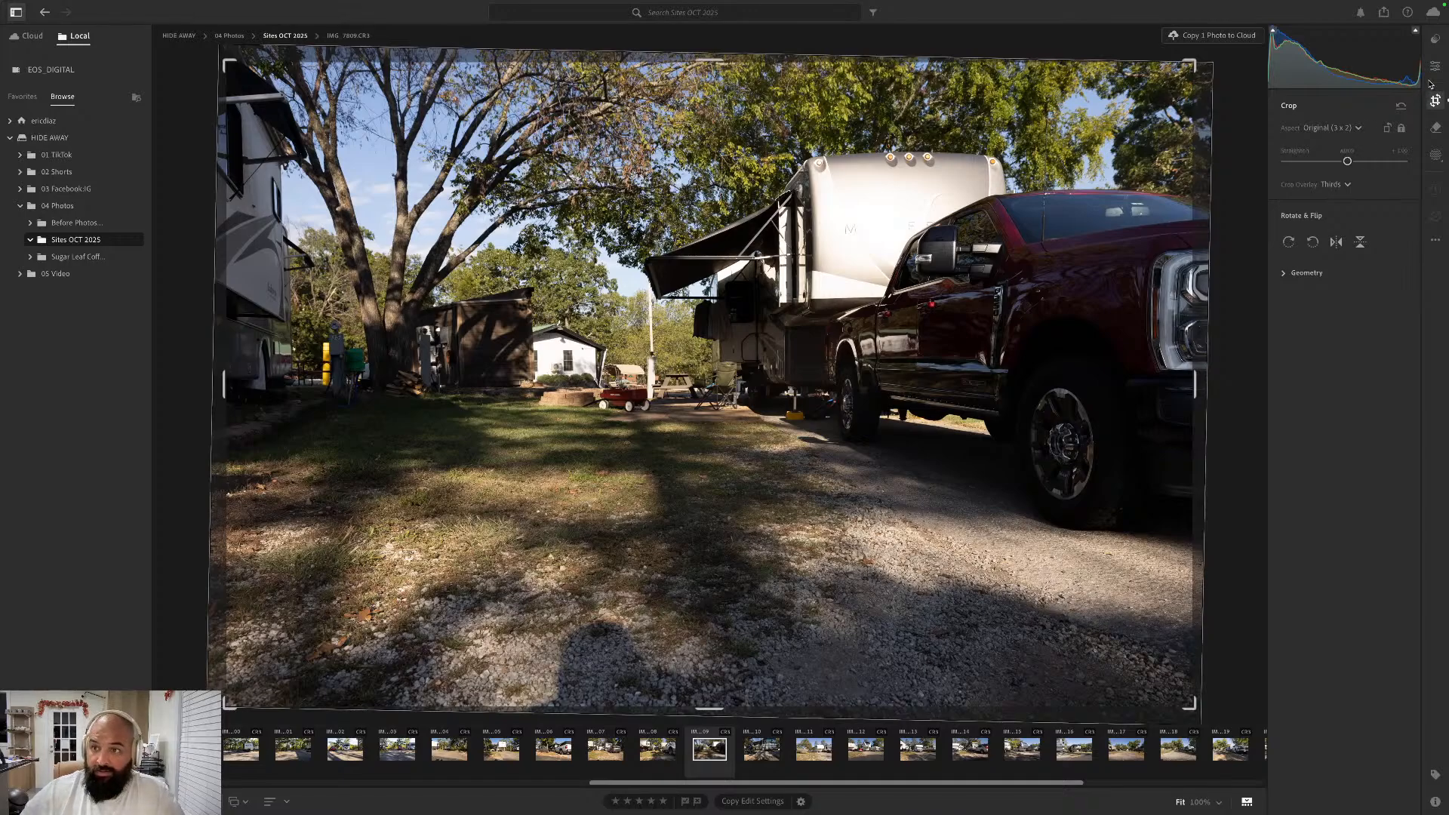
key(Left)
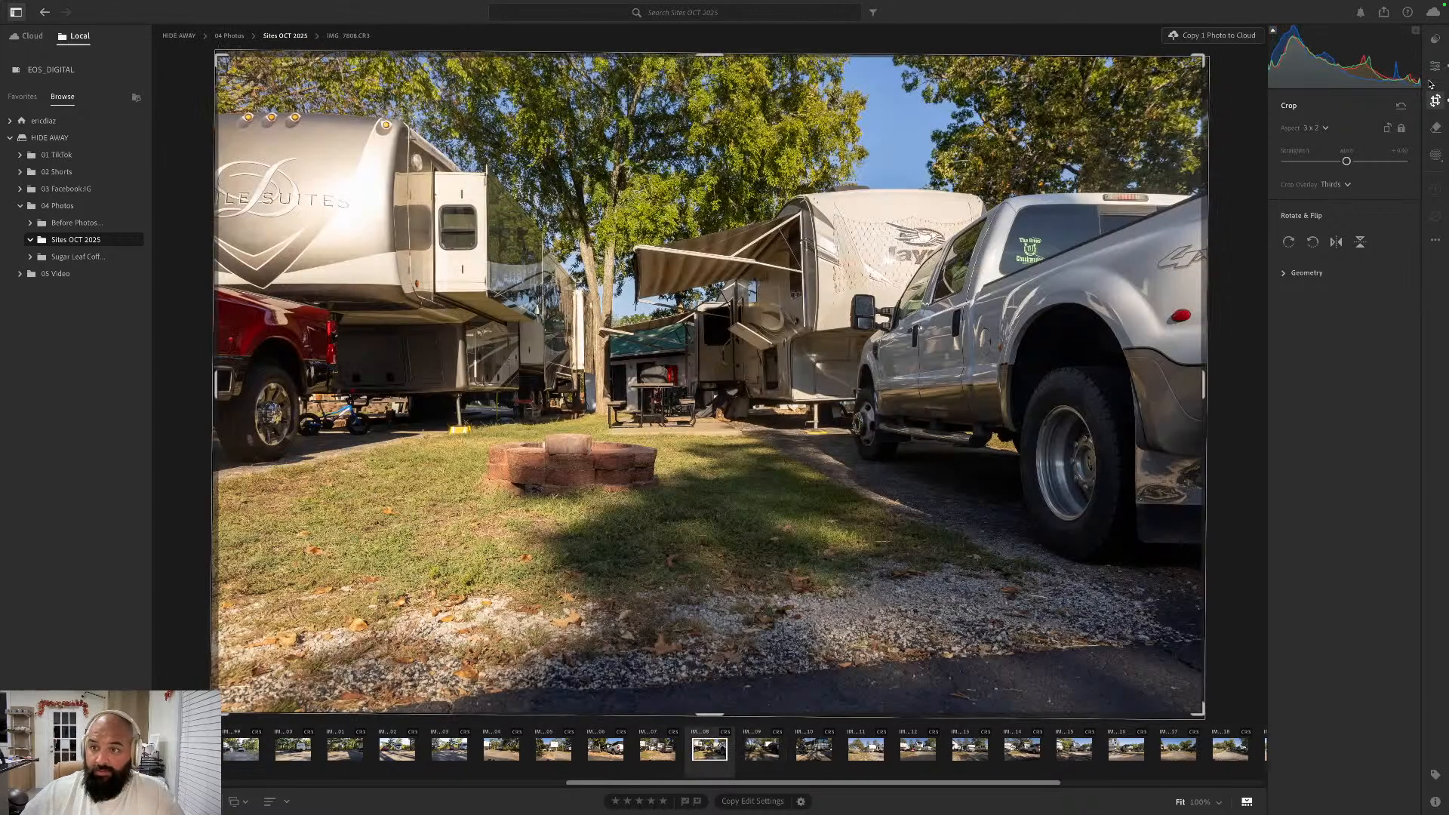
key(Right)
key(Right)
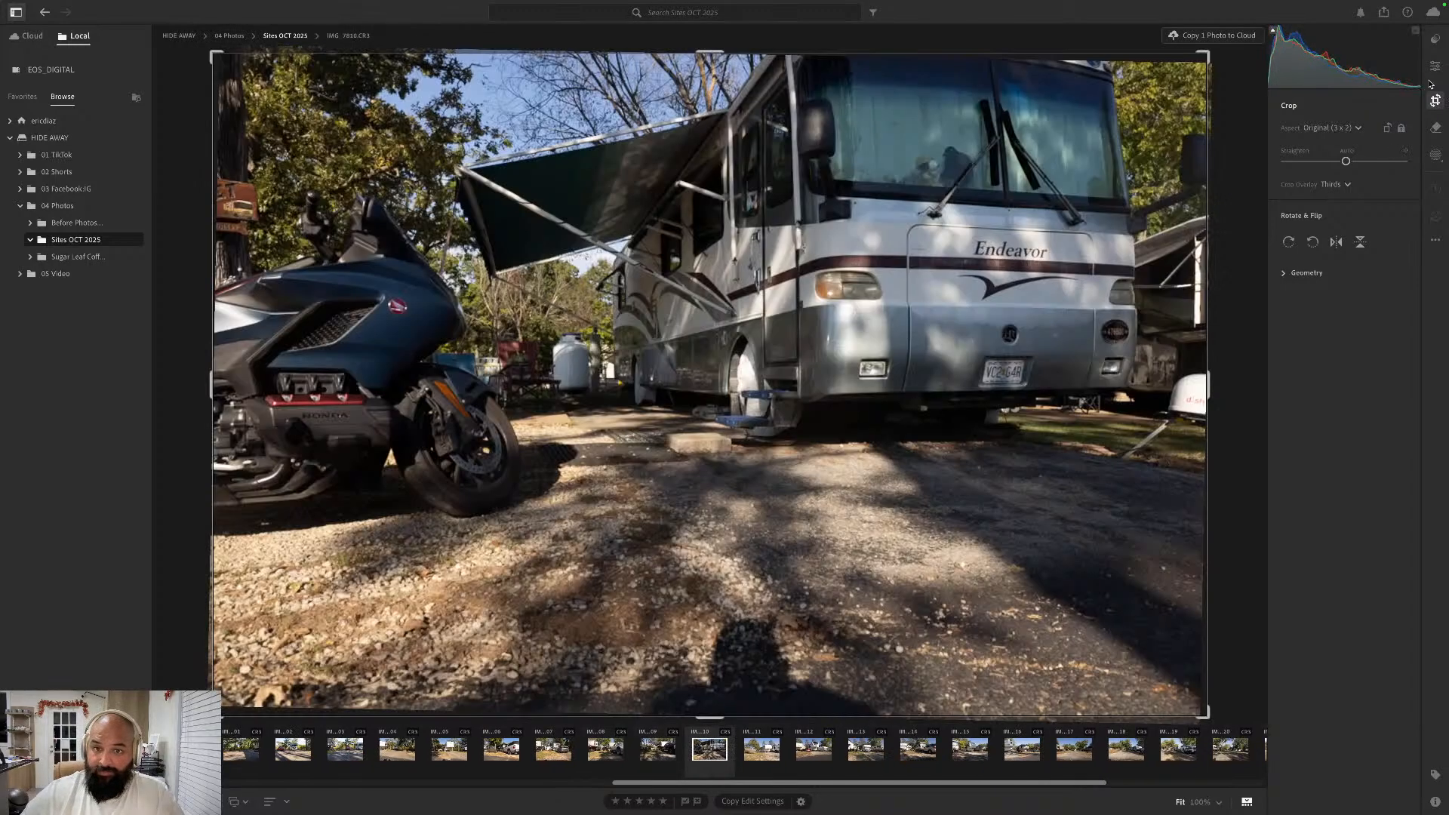
key(Left)
click(1437, 67)
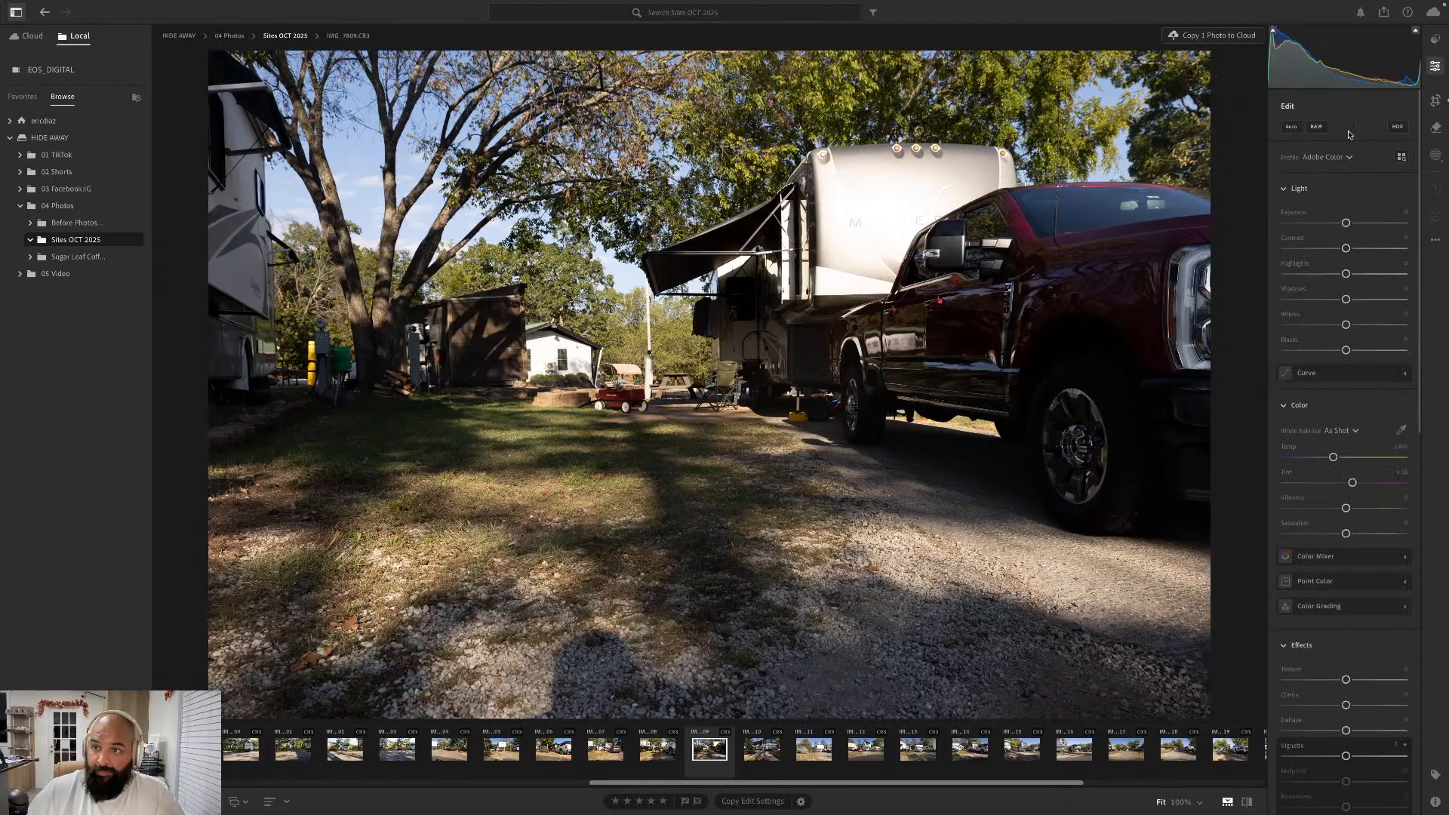
click(1294, 127)
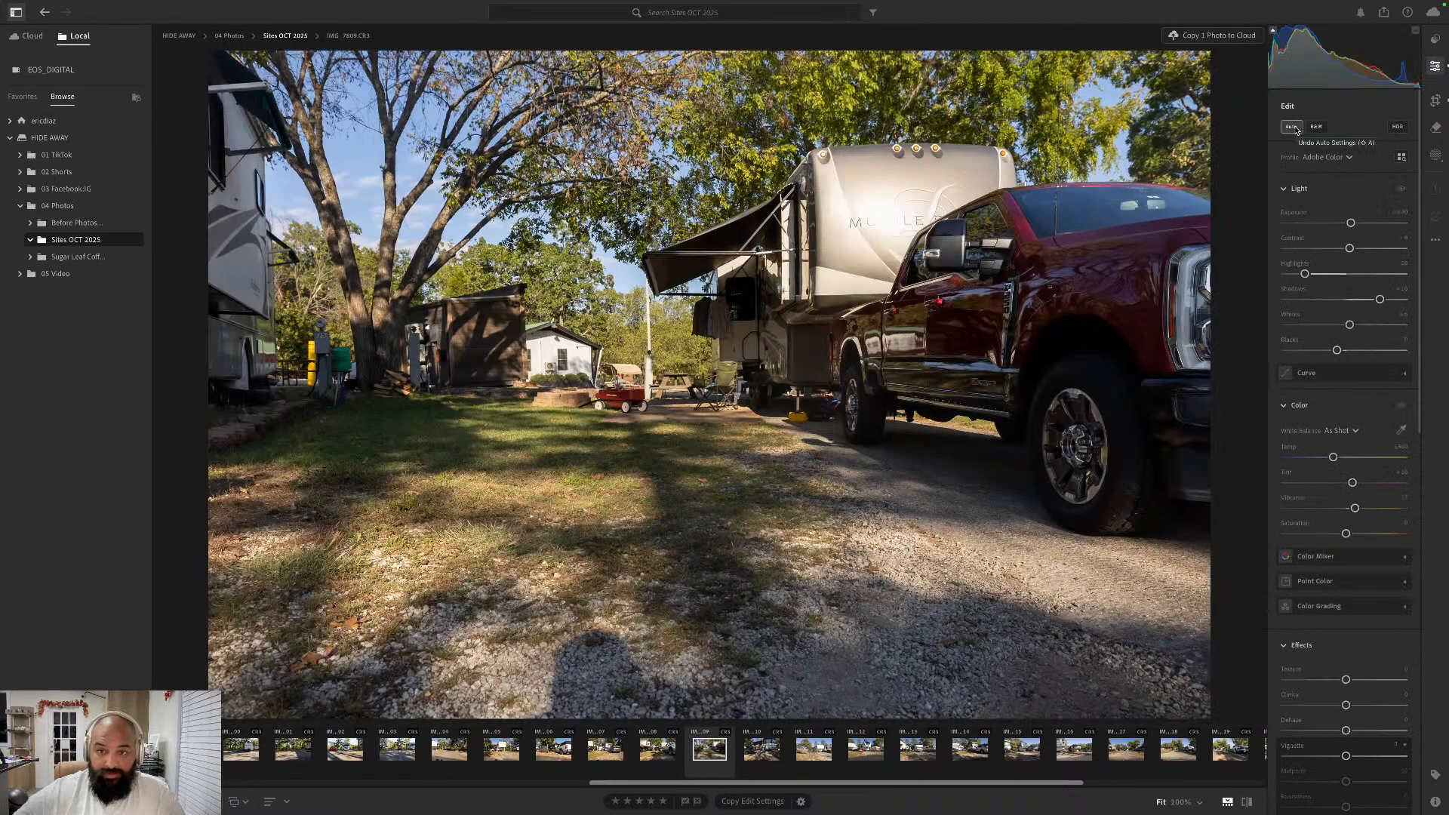
- Go forward to IMG_7810.CR3 with the Endeavor motorhome and motorcycle, apply the Auto edit settings and straighten it automatically
key(Right)
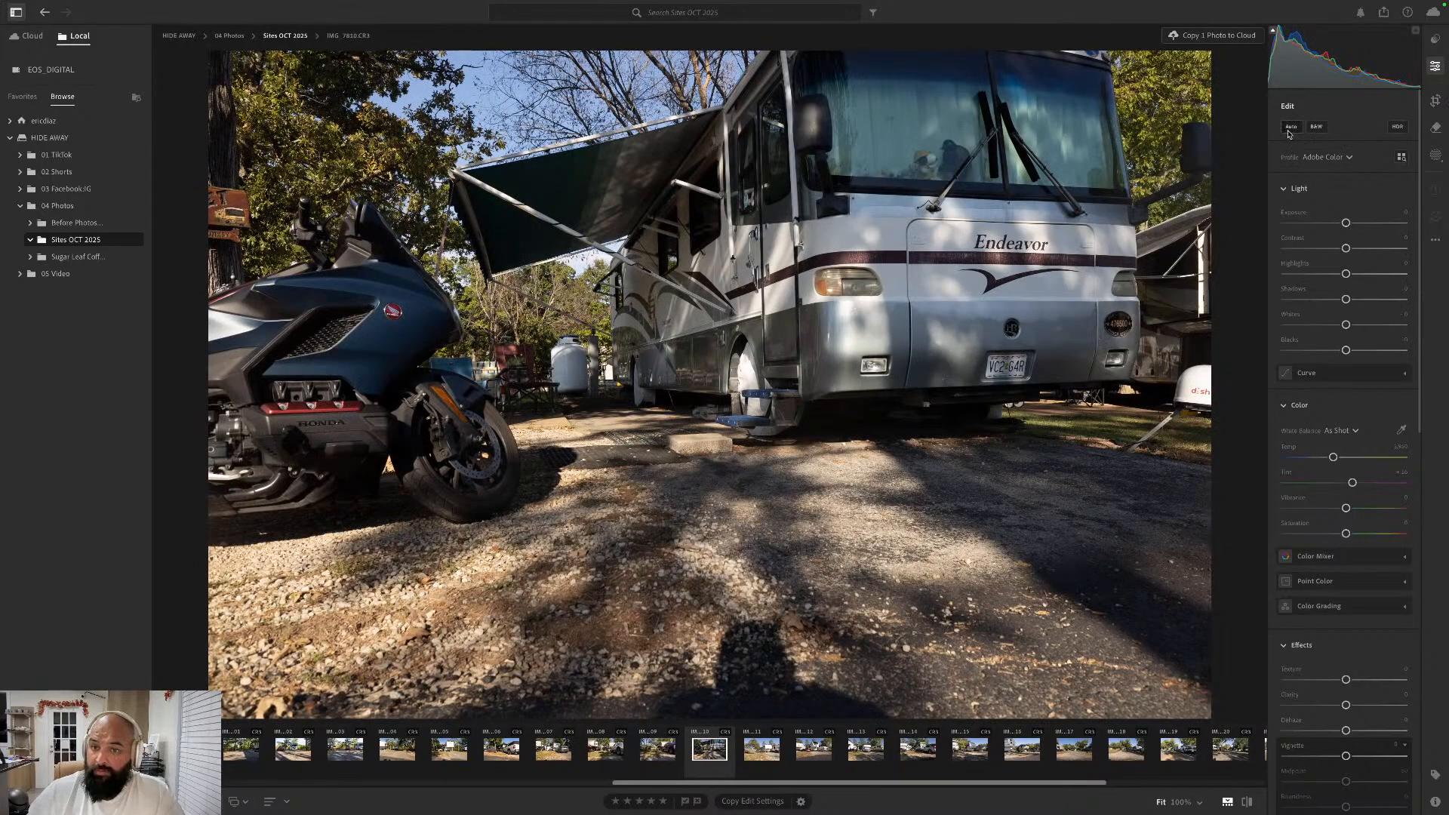
click(1291, 127)
click(1436, 101)
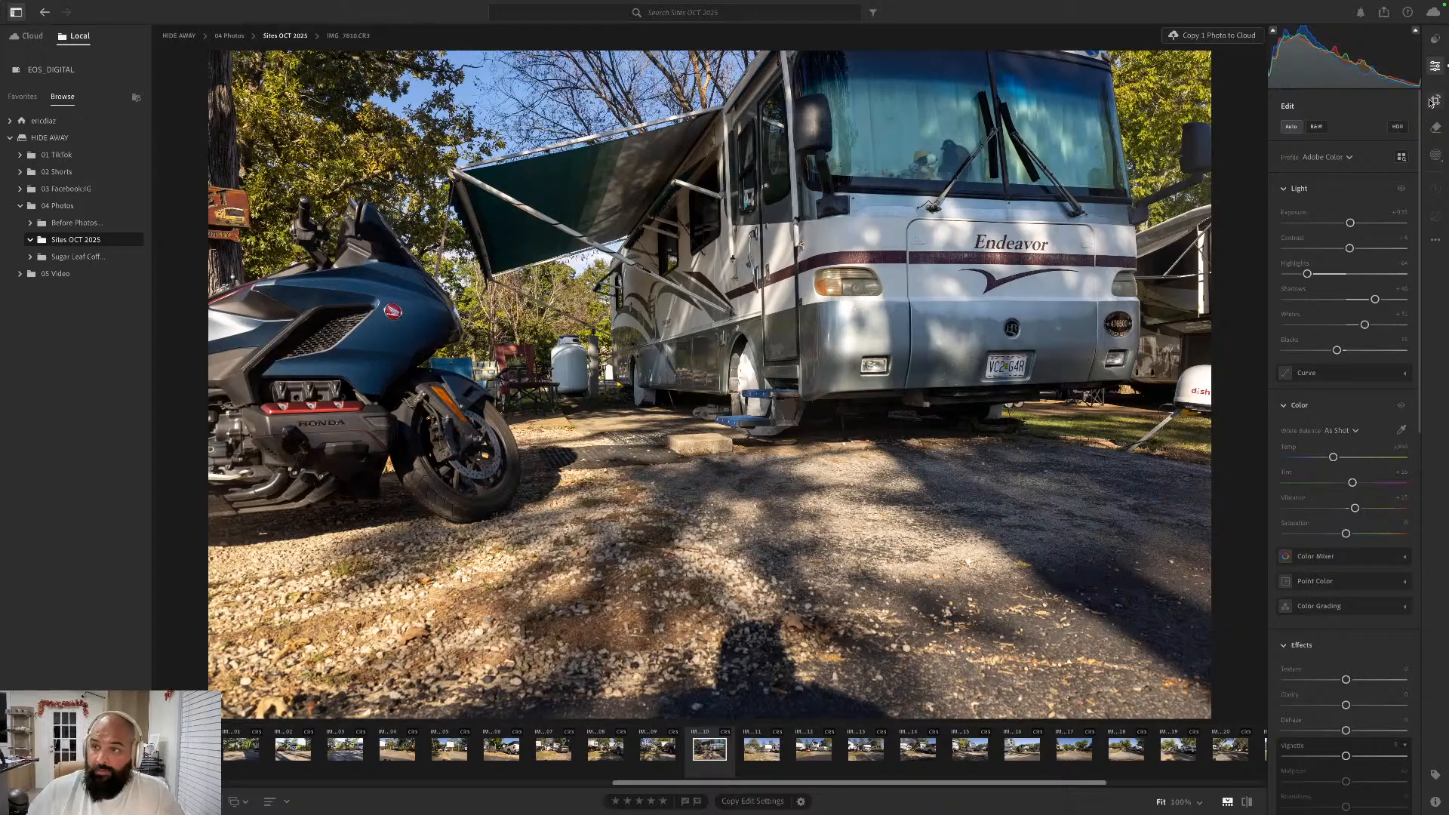
click(1347, 151)
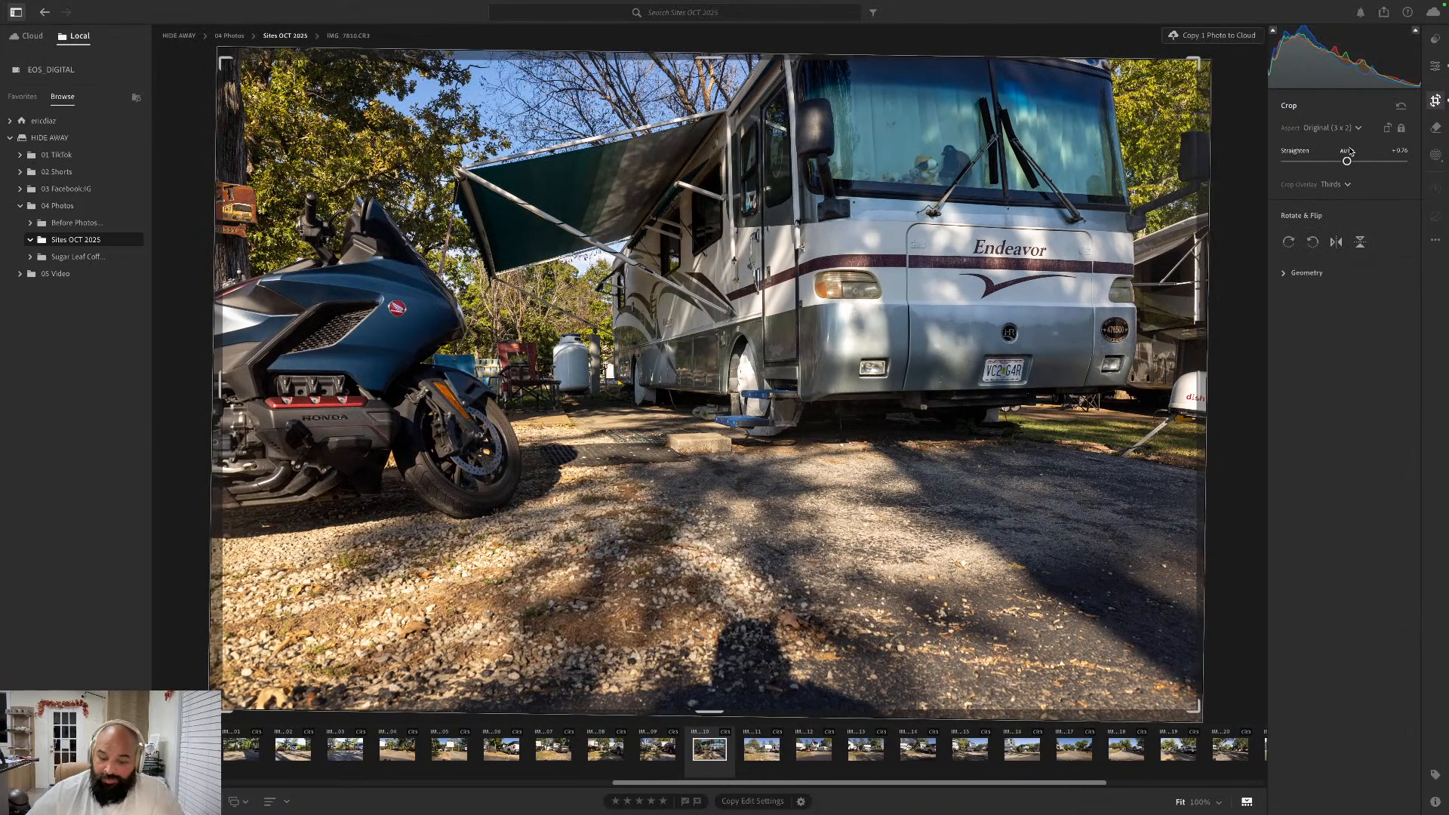
- Go forward to the Chaparral trailer photo IMG_7811.CR3, straighten it automatically and apply the Auto edit settings, keeping it in color
key(Right)
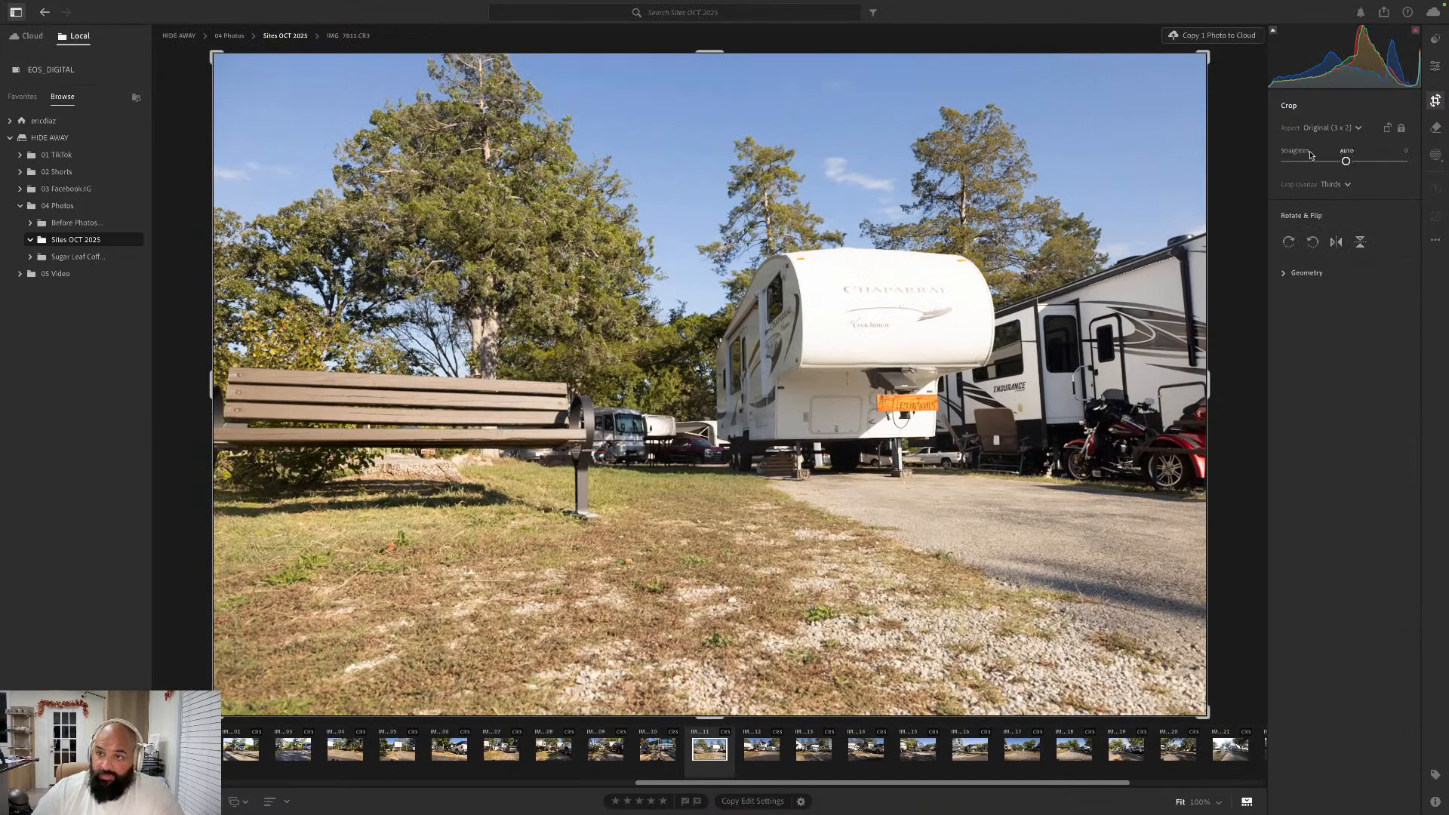
click(1348, 151)
click(1434, 70)
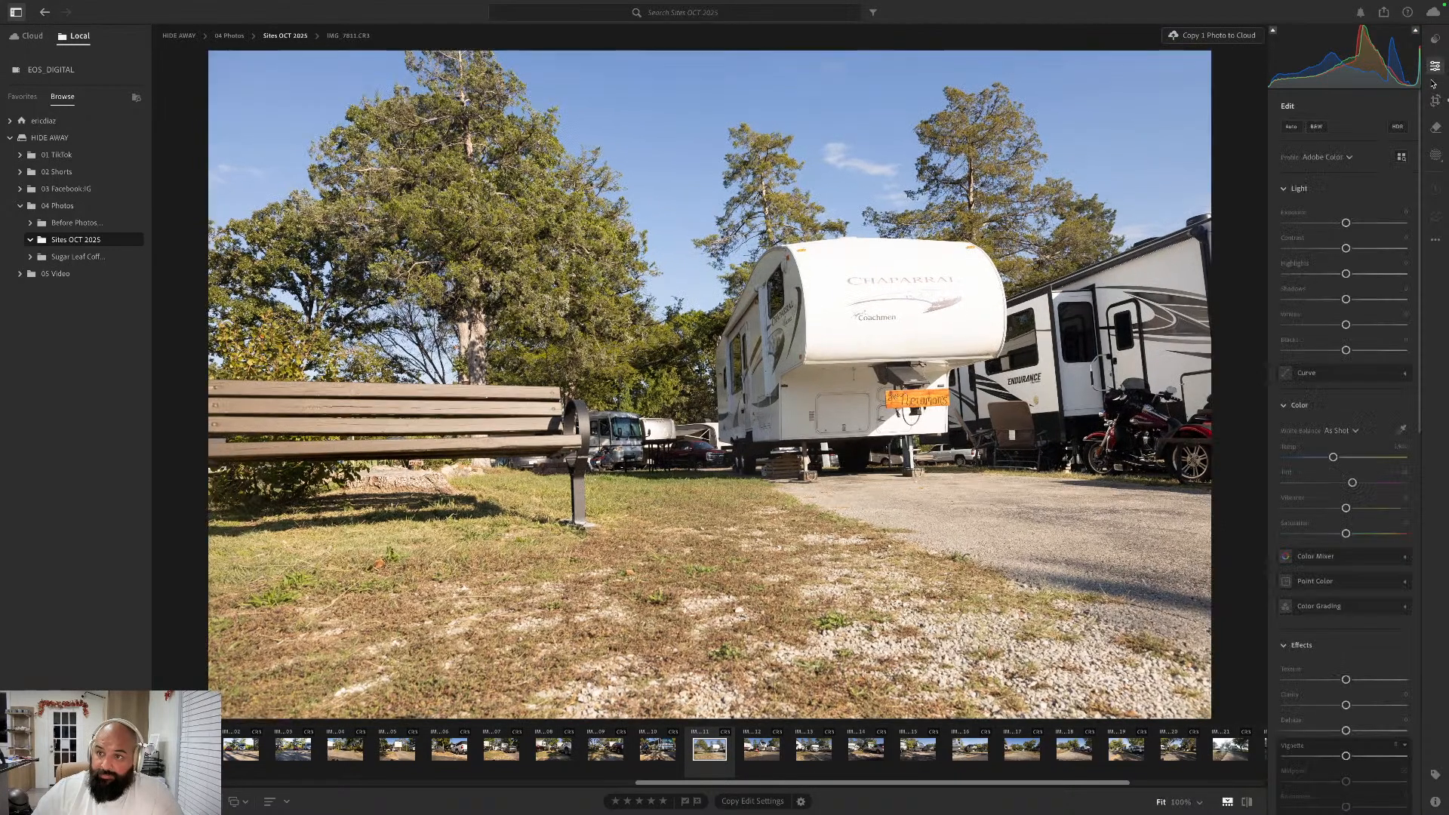
click(1315, 127)
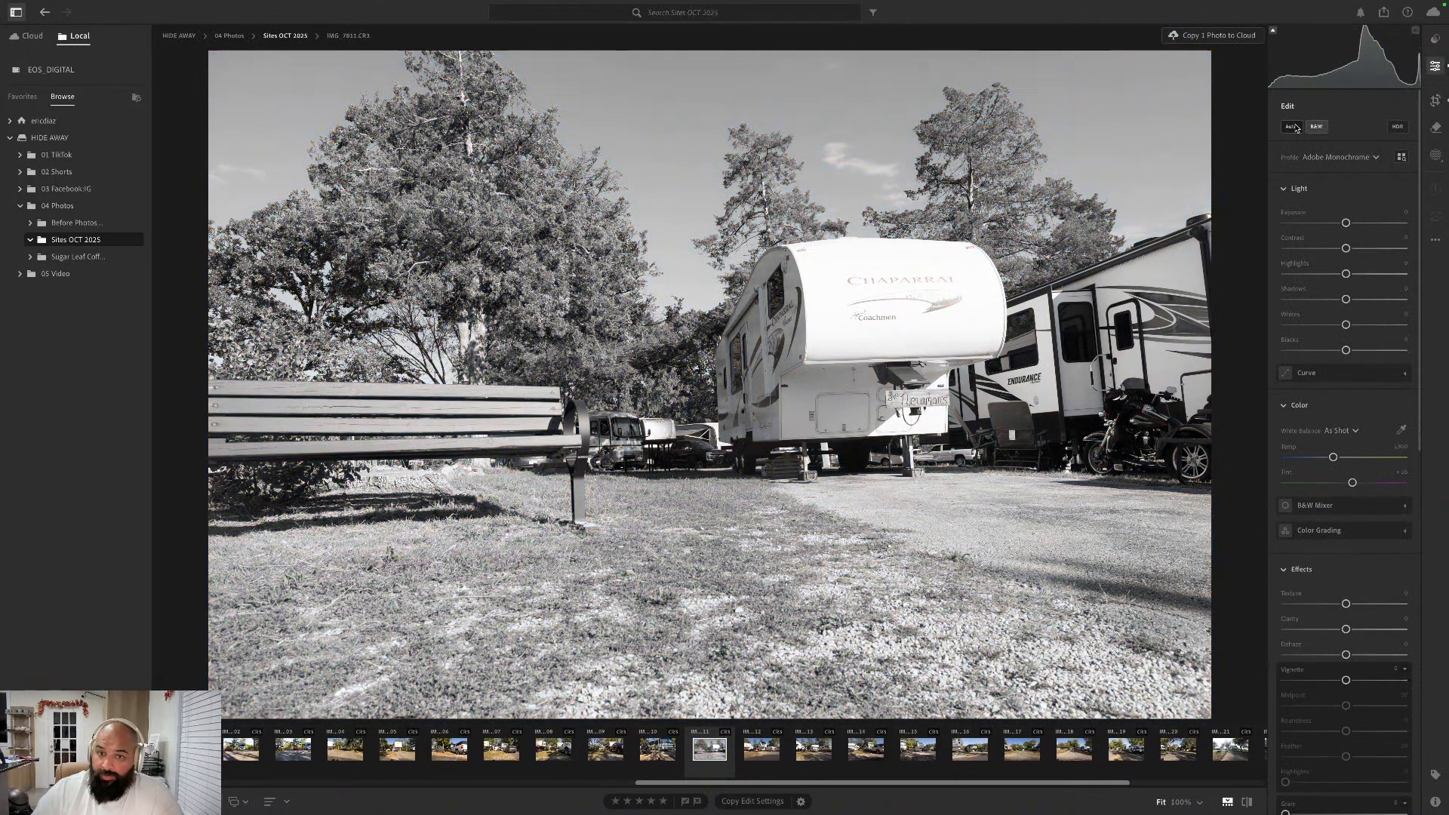
click(1293, 127)
click(1317, 127)
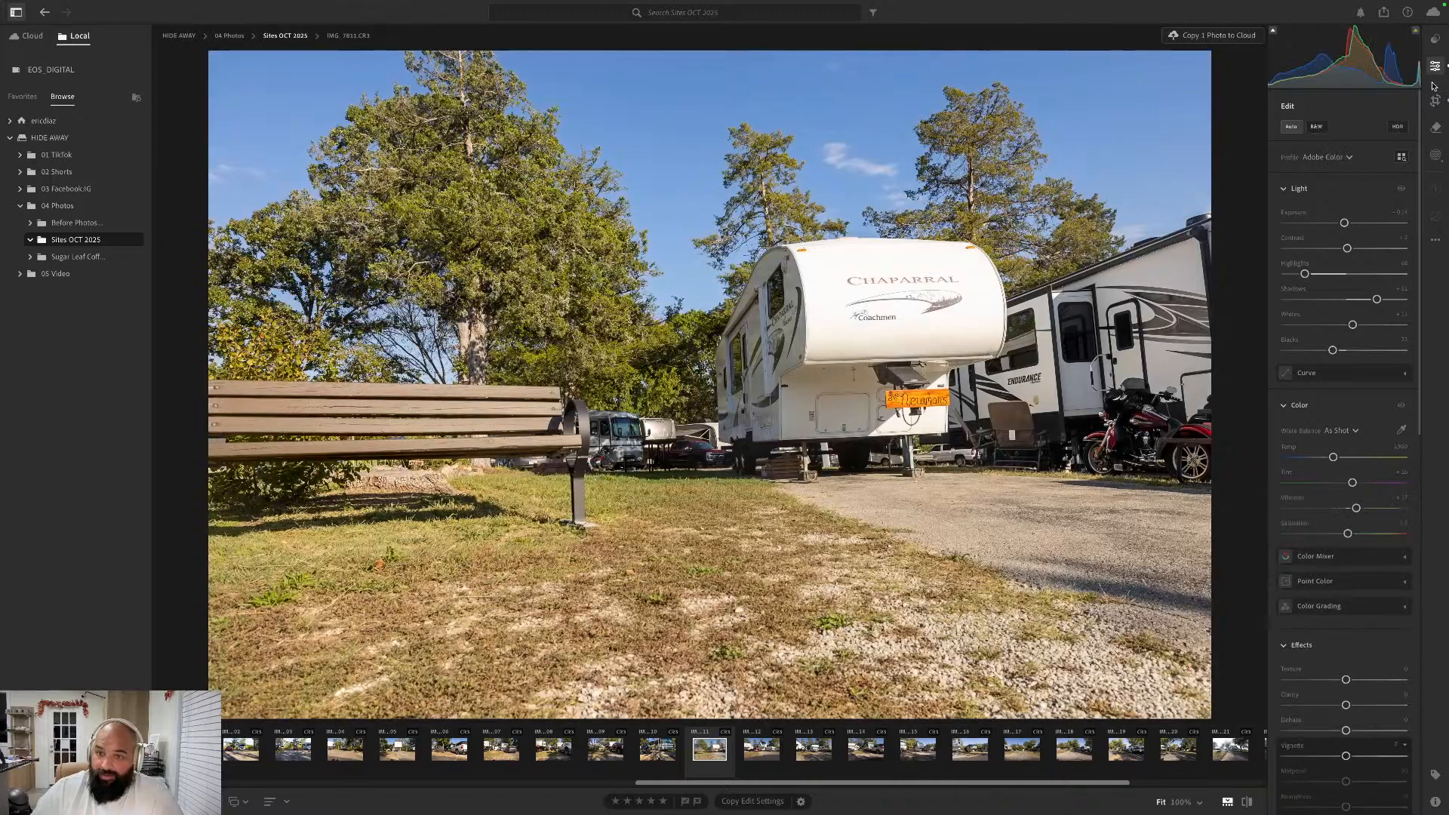
- Go forward to the Endurance trailer photo IMG_7812.CR3, apply the Auto edit settings and straighten it automatically
key(Right)
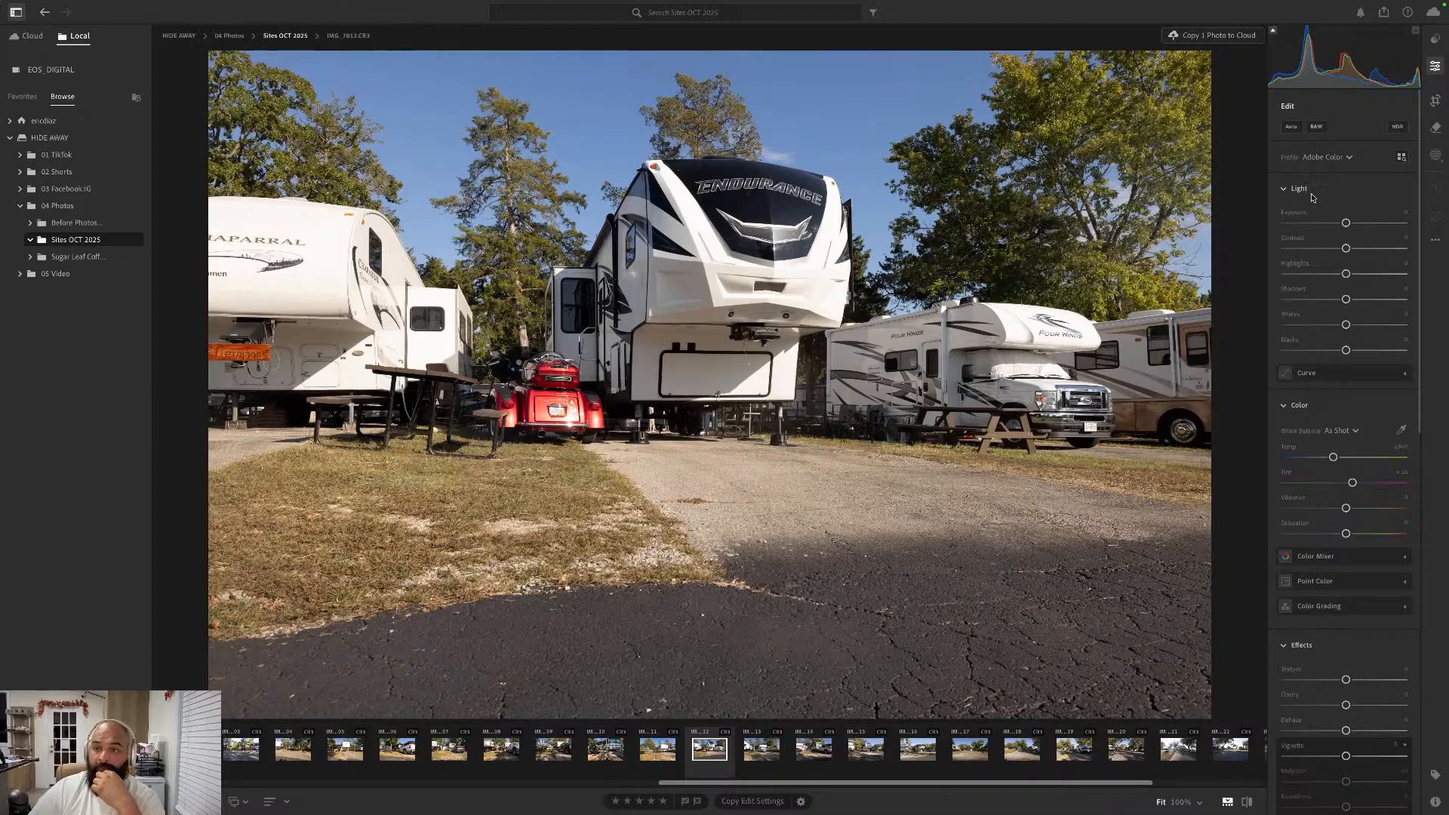
click(1292, 127)
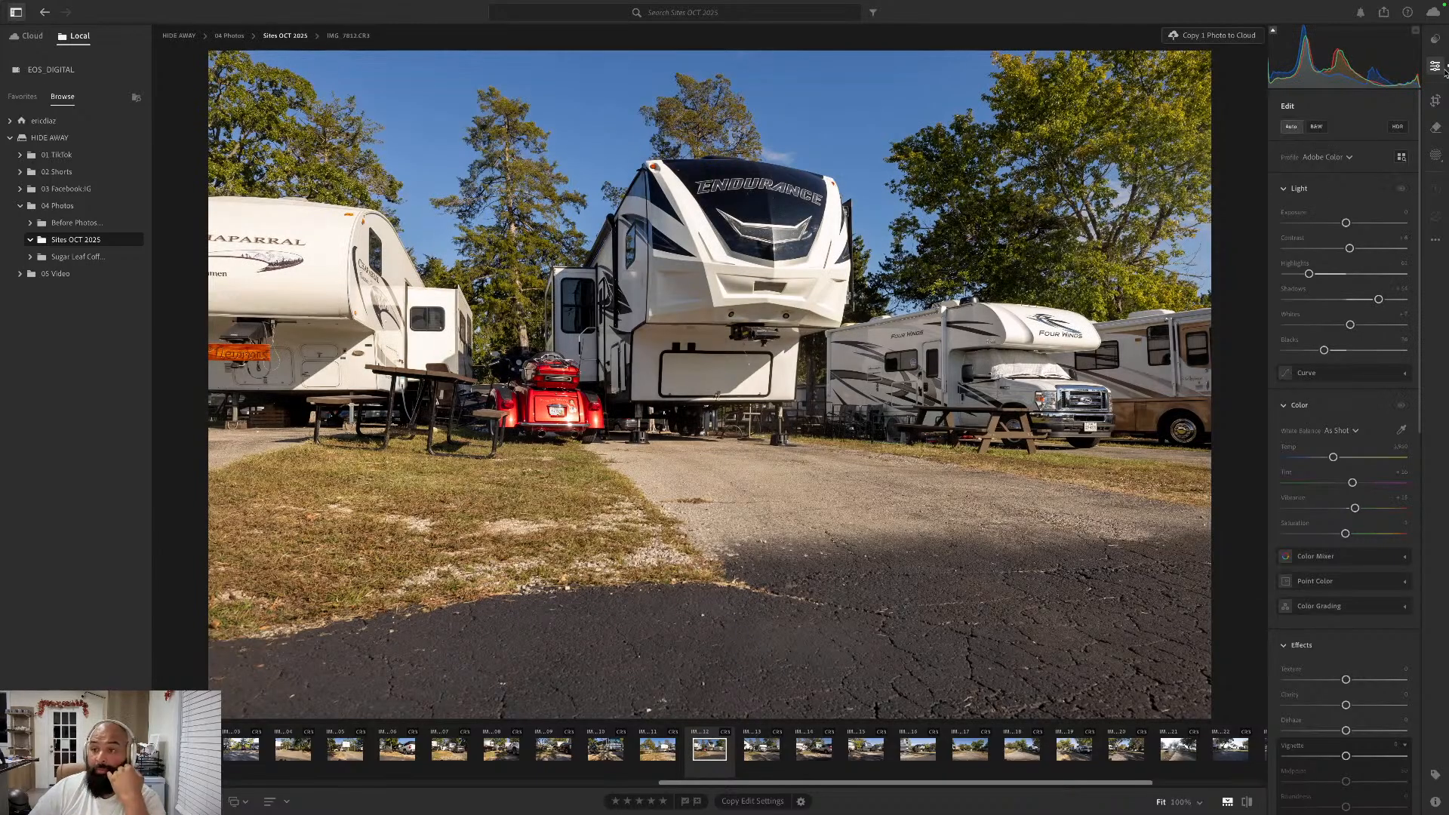
click(1436, 98)
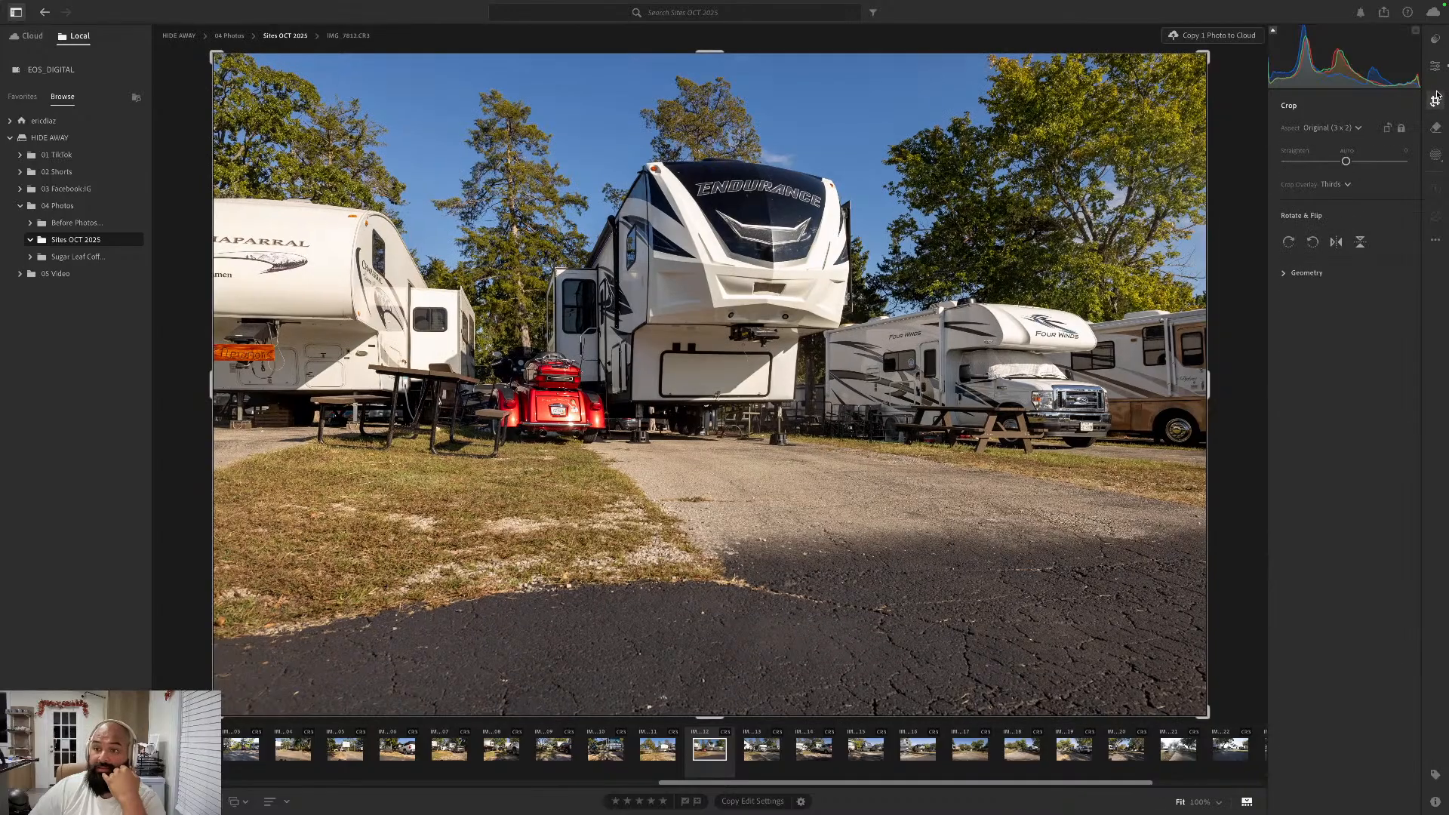
click(1349, 152)
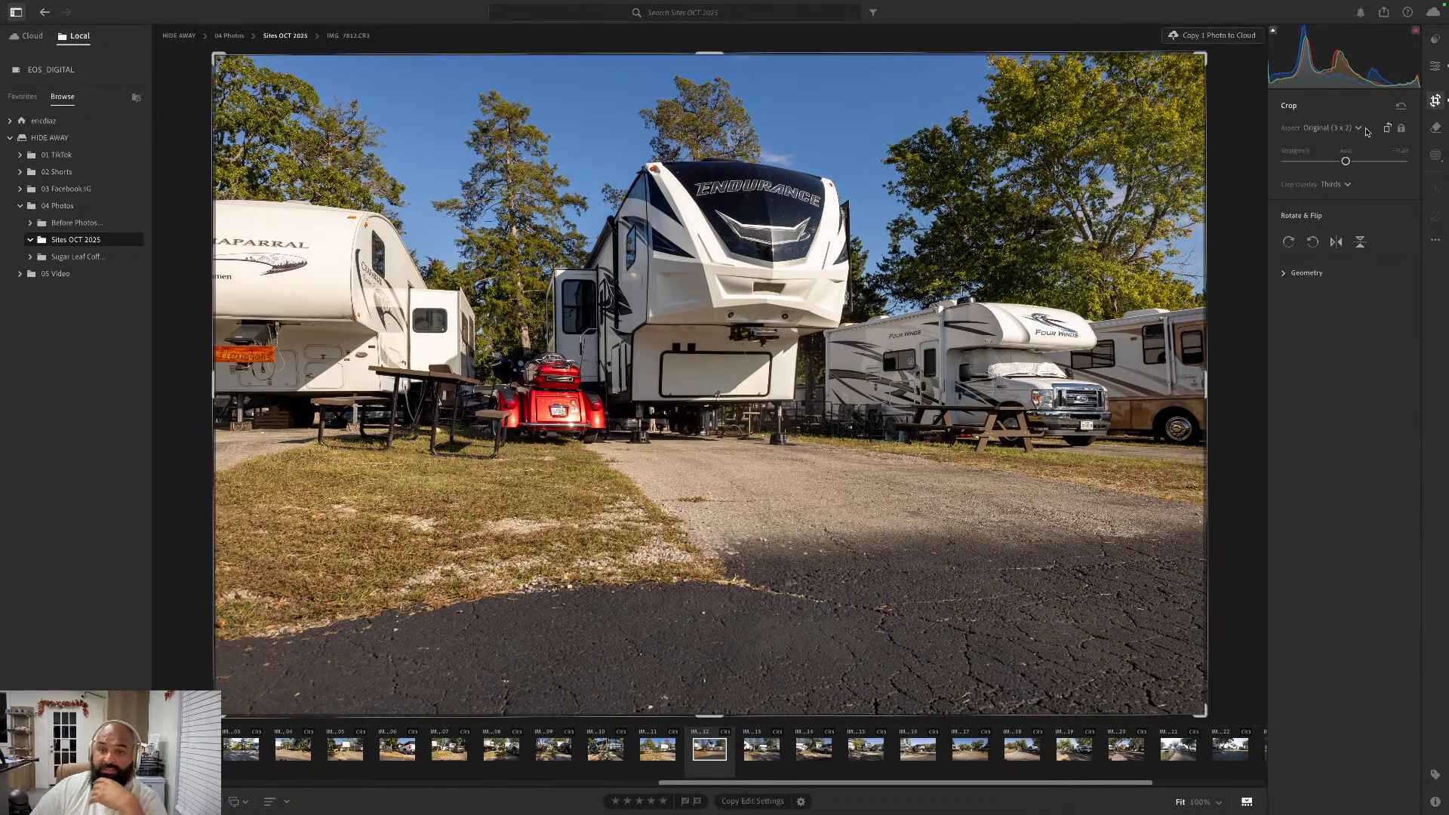
- Go forward to the Four Winds motorhome photo IMG_7813.CR3, straighten it automatically and apply the Auto edit settings
key(Right)
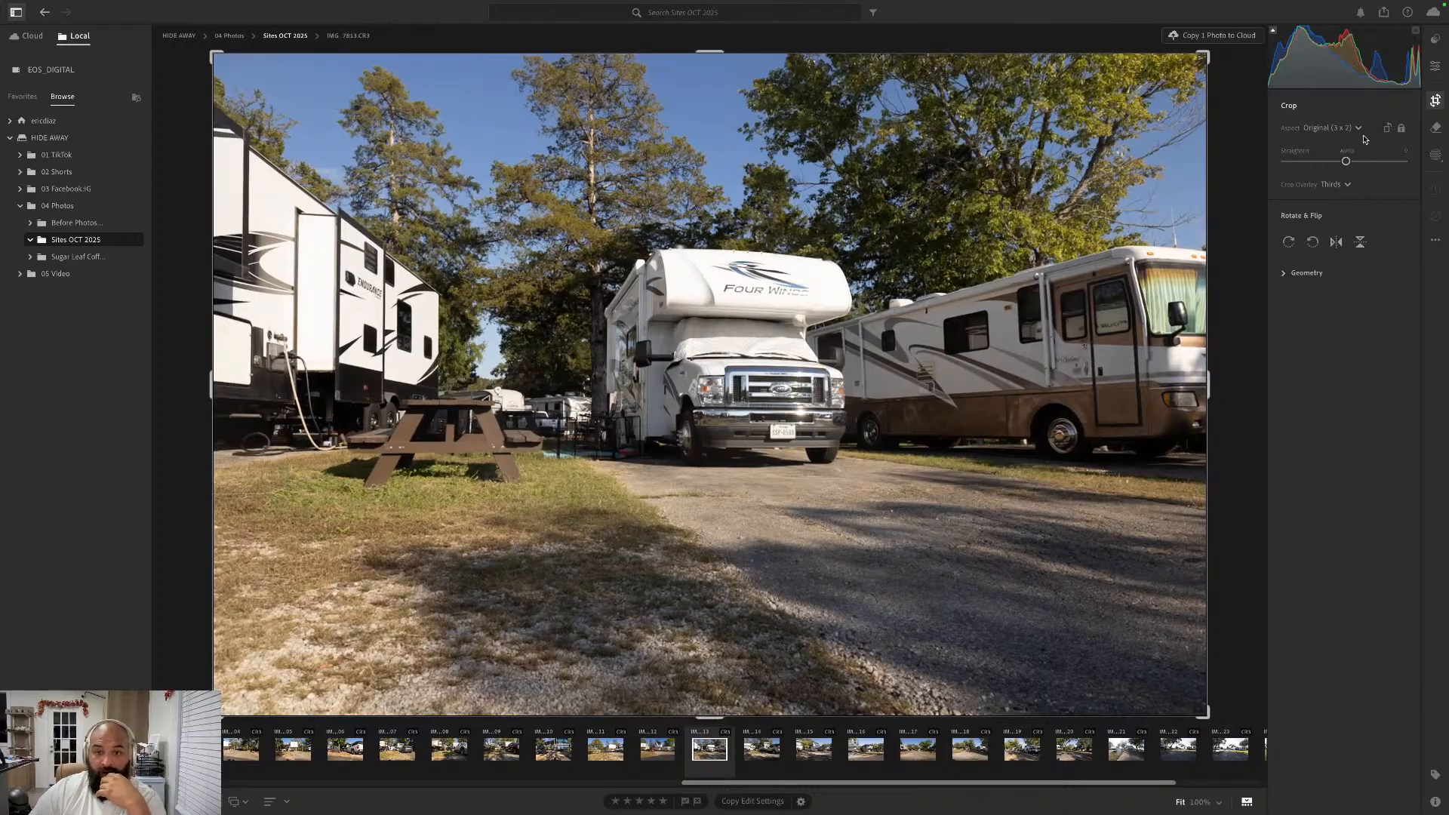
click(1348, 151)
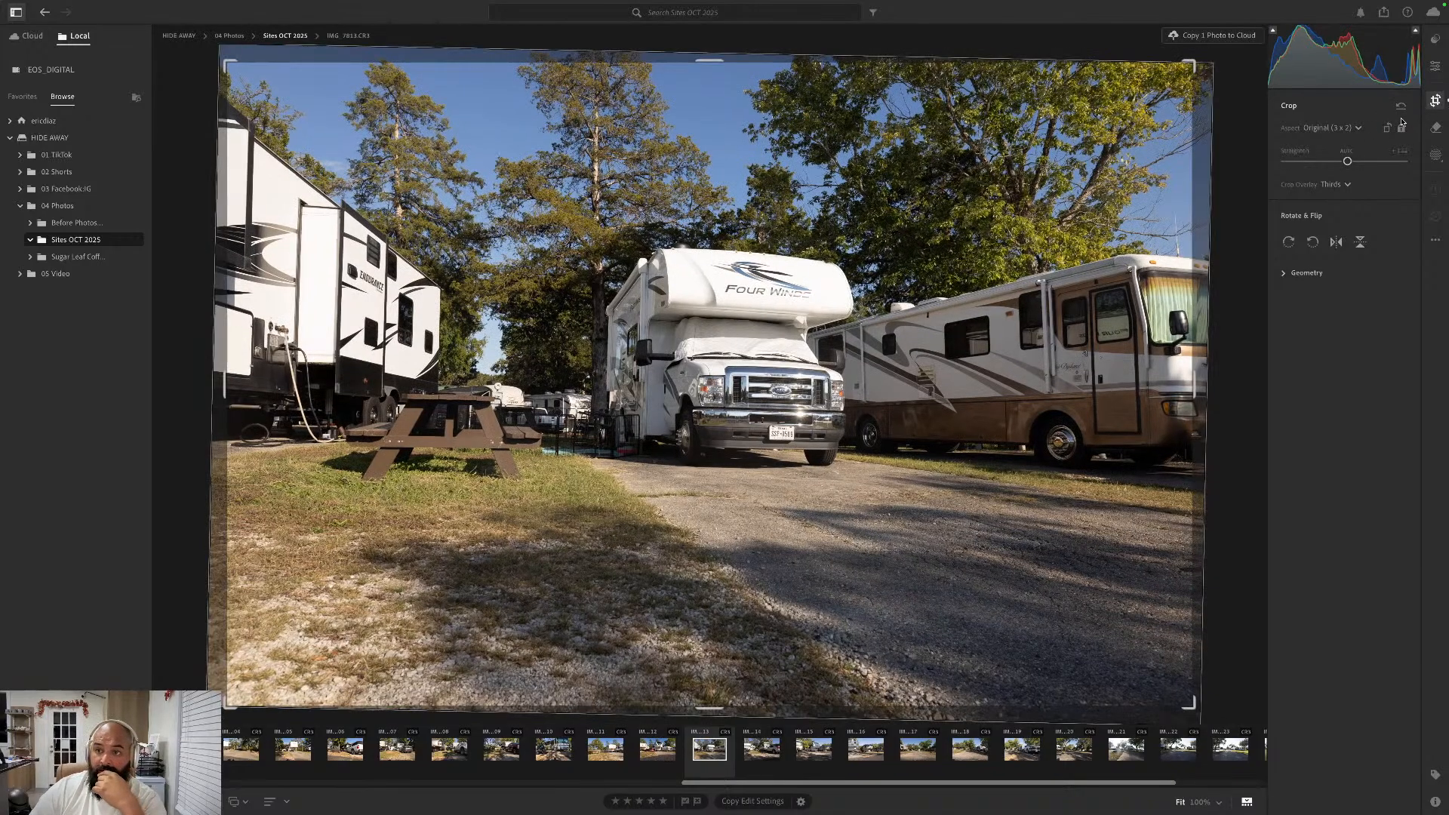
click(1437, 67)
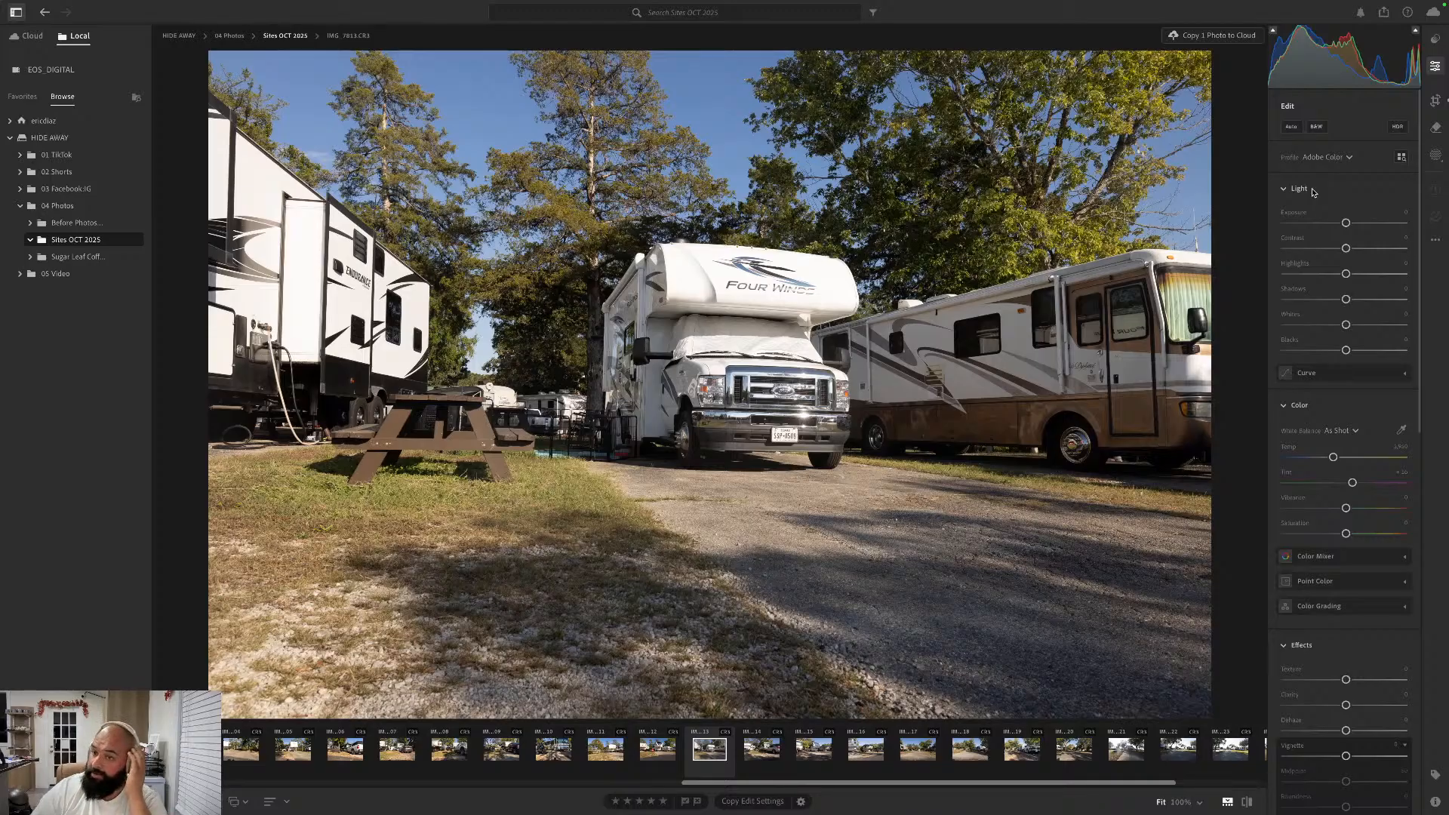
click(1290, 127)
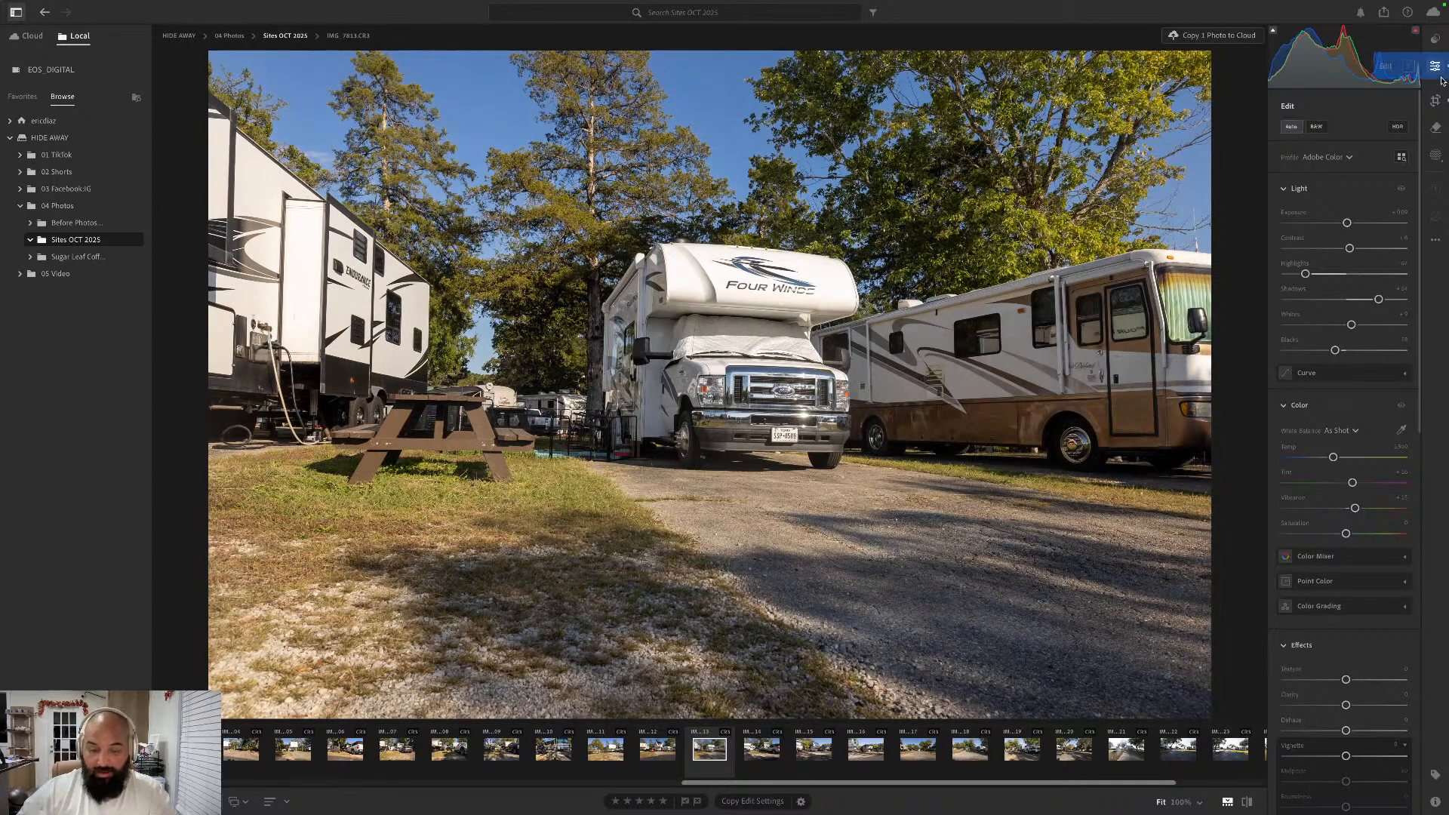
- Go forward to IMG_7814.CR3 with the motorhome and parked SUV, apply the Auto edit settings and straighten it automatically
key(Right)
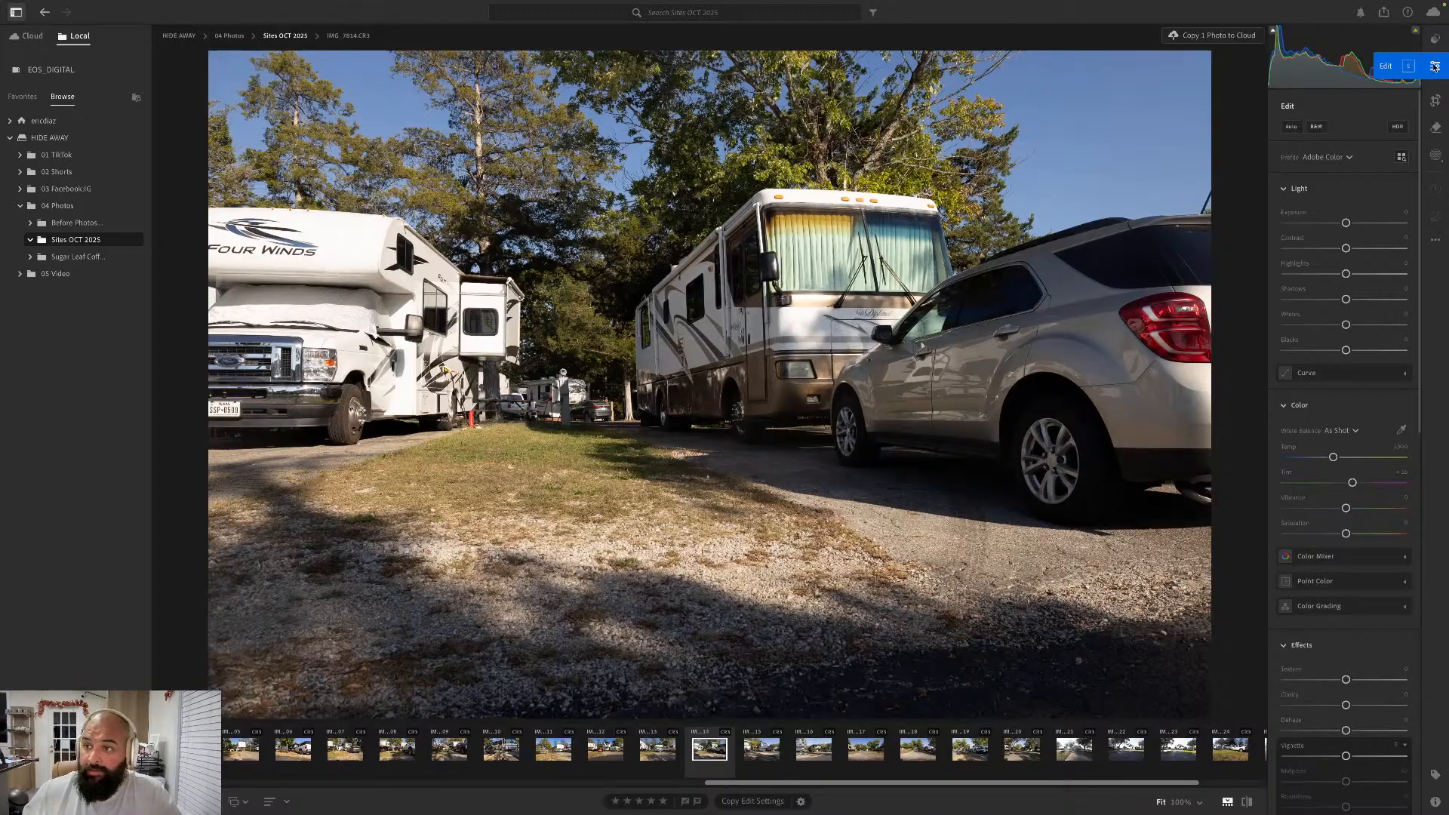
click(1435, 67)
click(1434, 67)
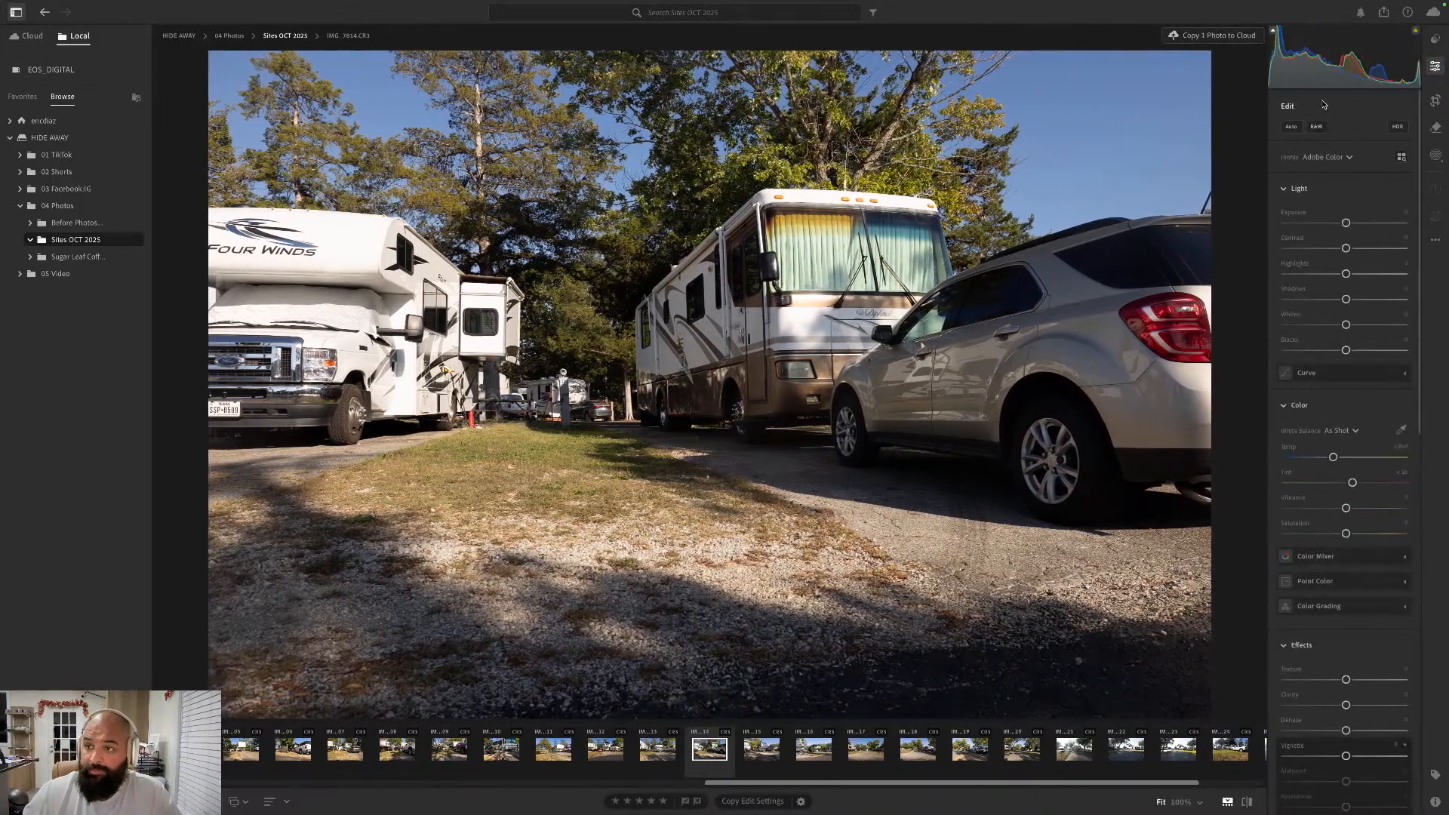
click(1293, 126)
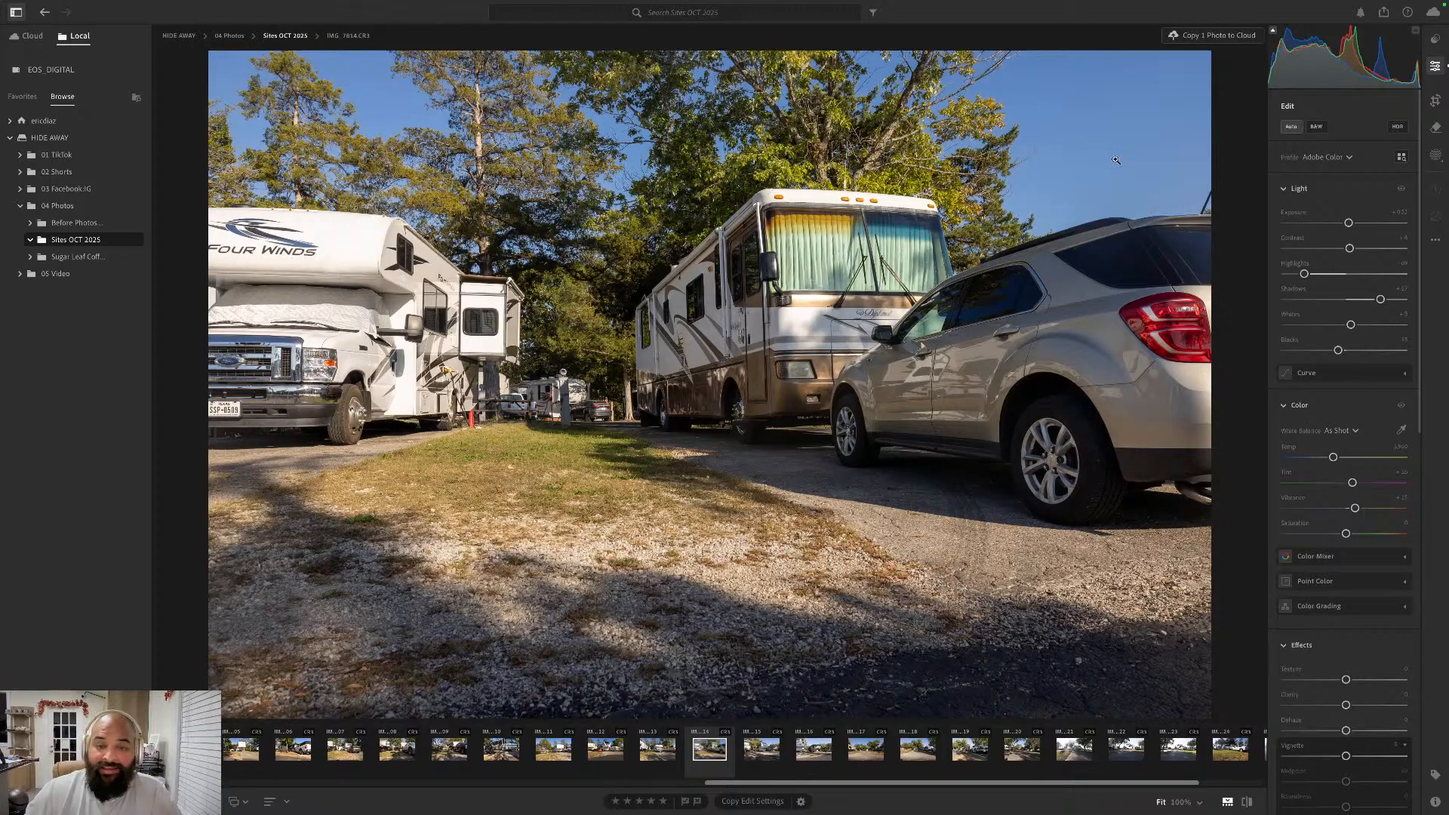
click(1436, 101)
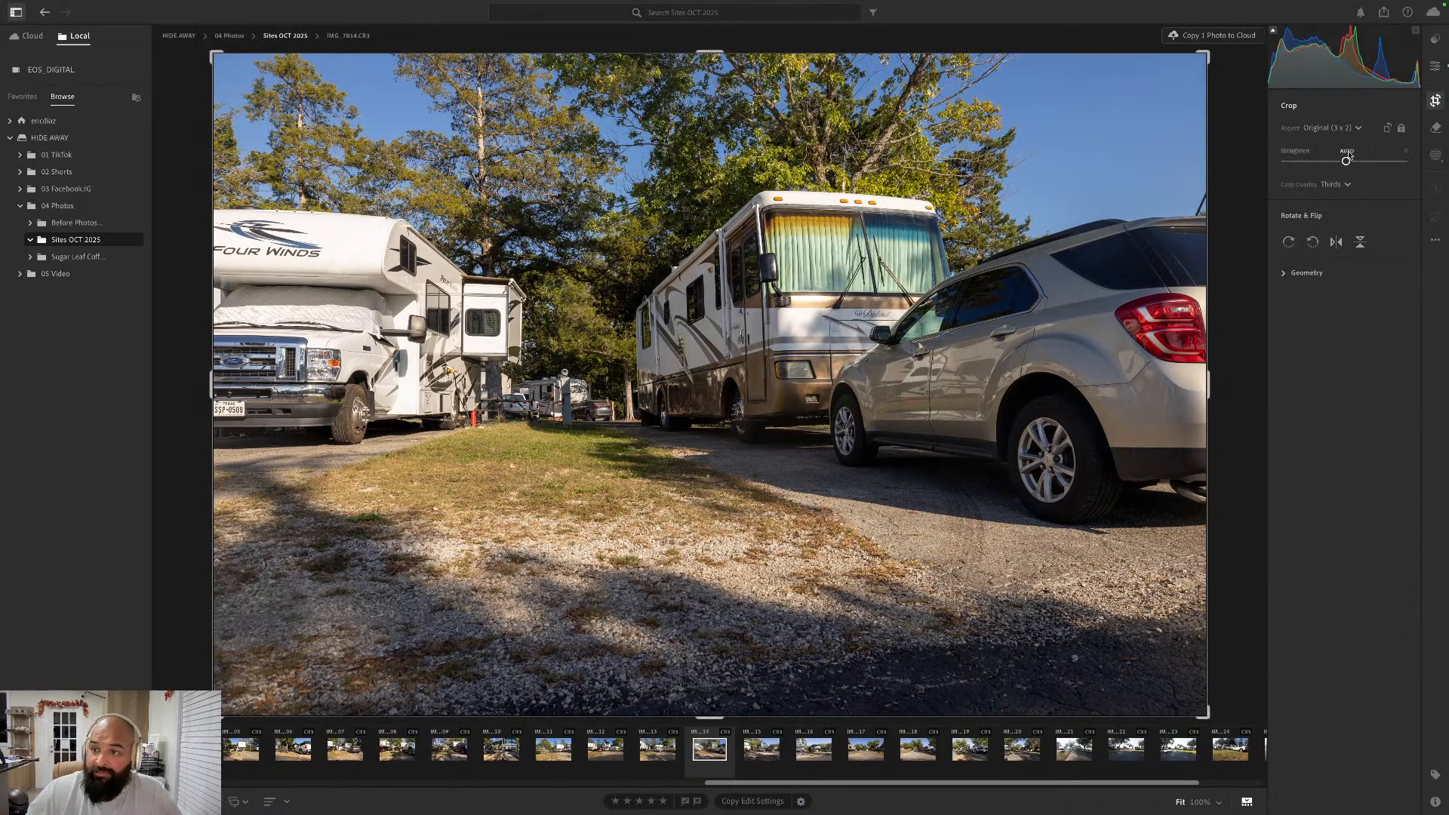
click(1348, 152)
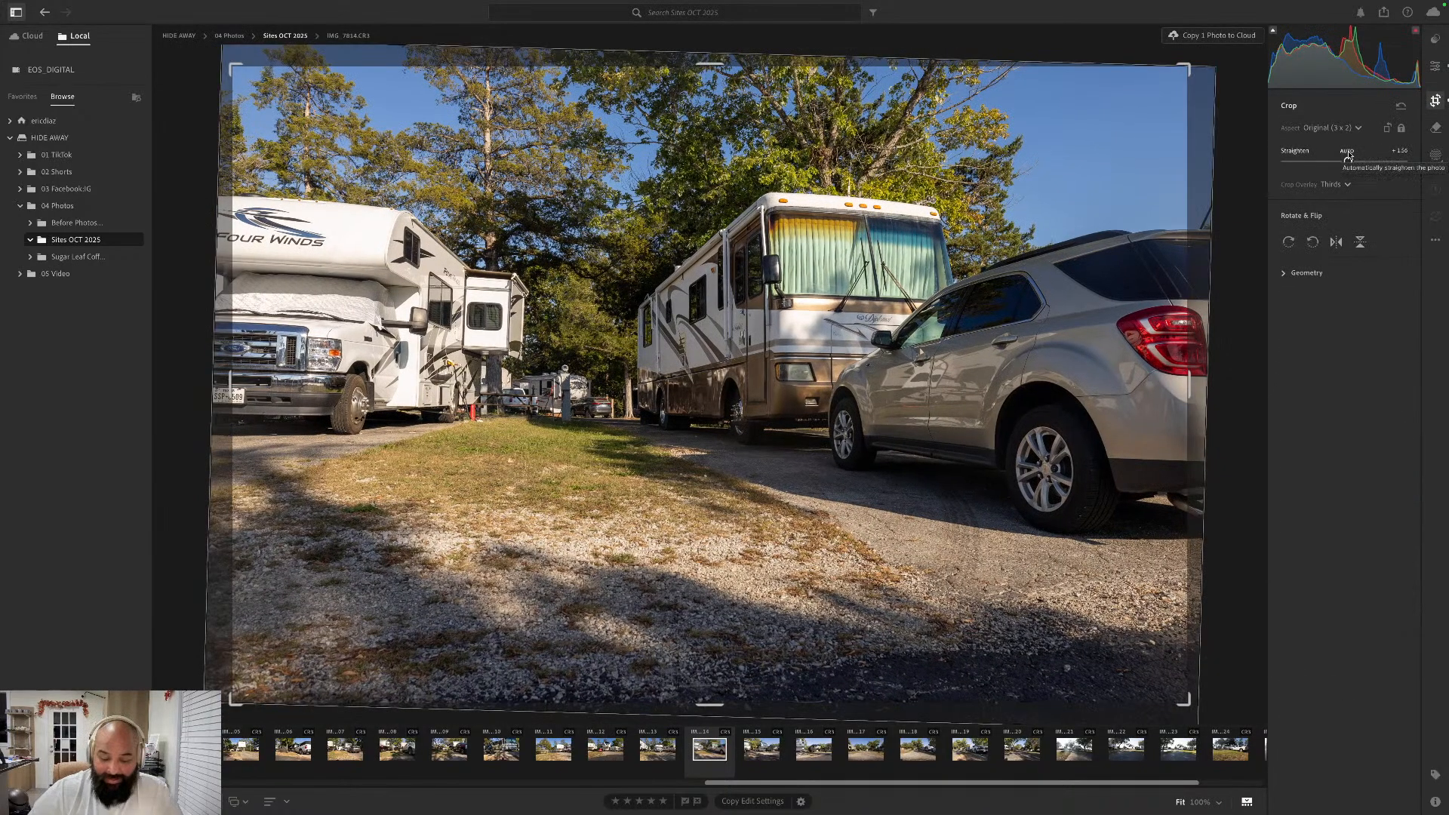
key(e)
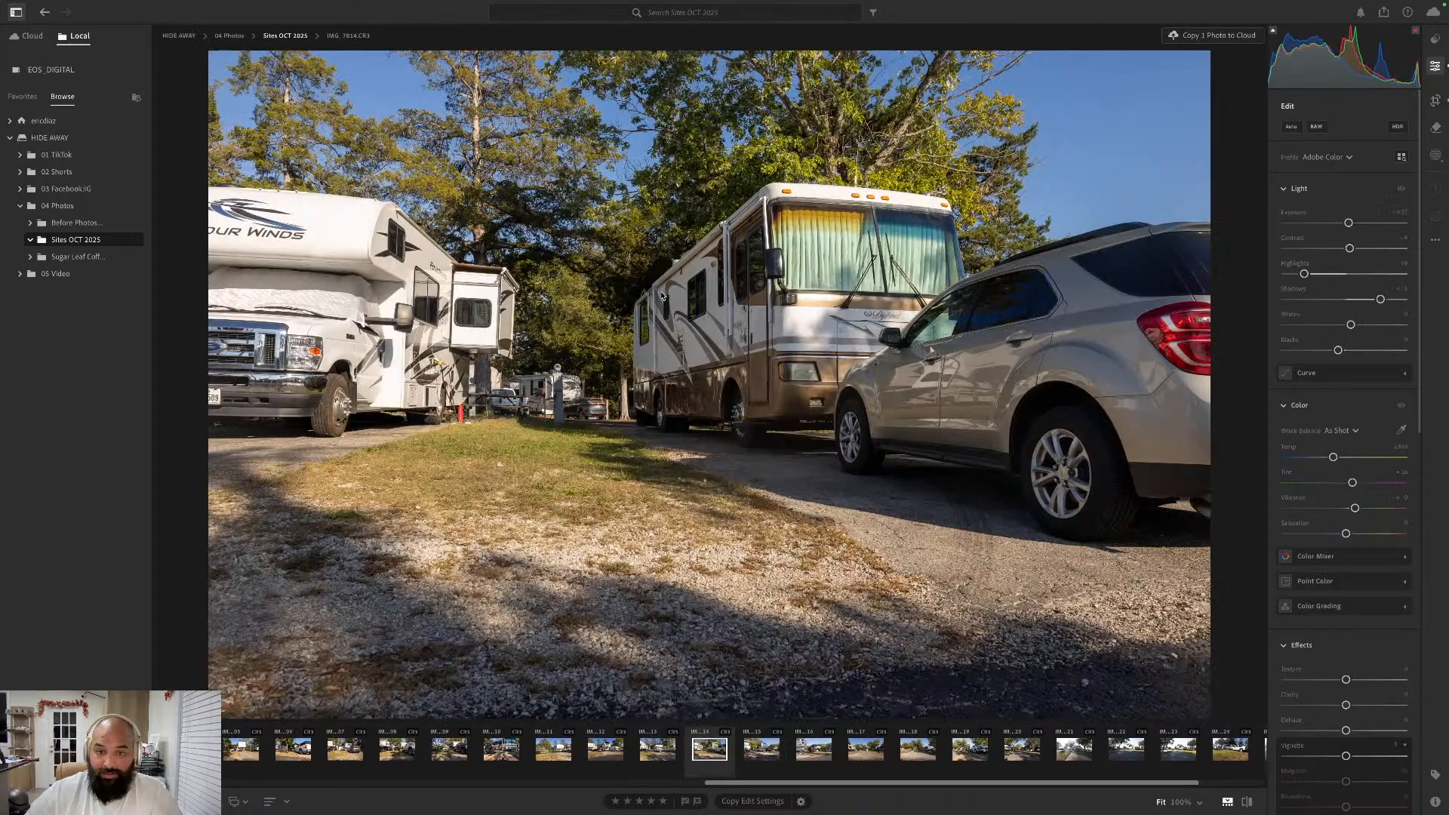
- Go forward to the Influence trailer photo IMG_7815.CR3, apply the Auto edit settings and straighten it automatically
key(Right)
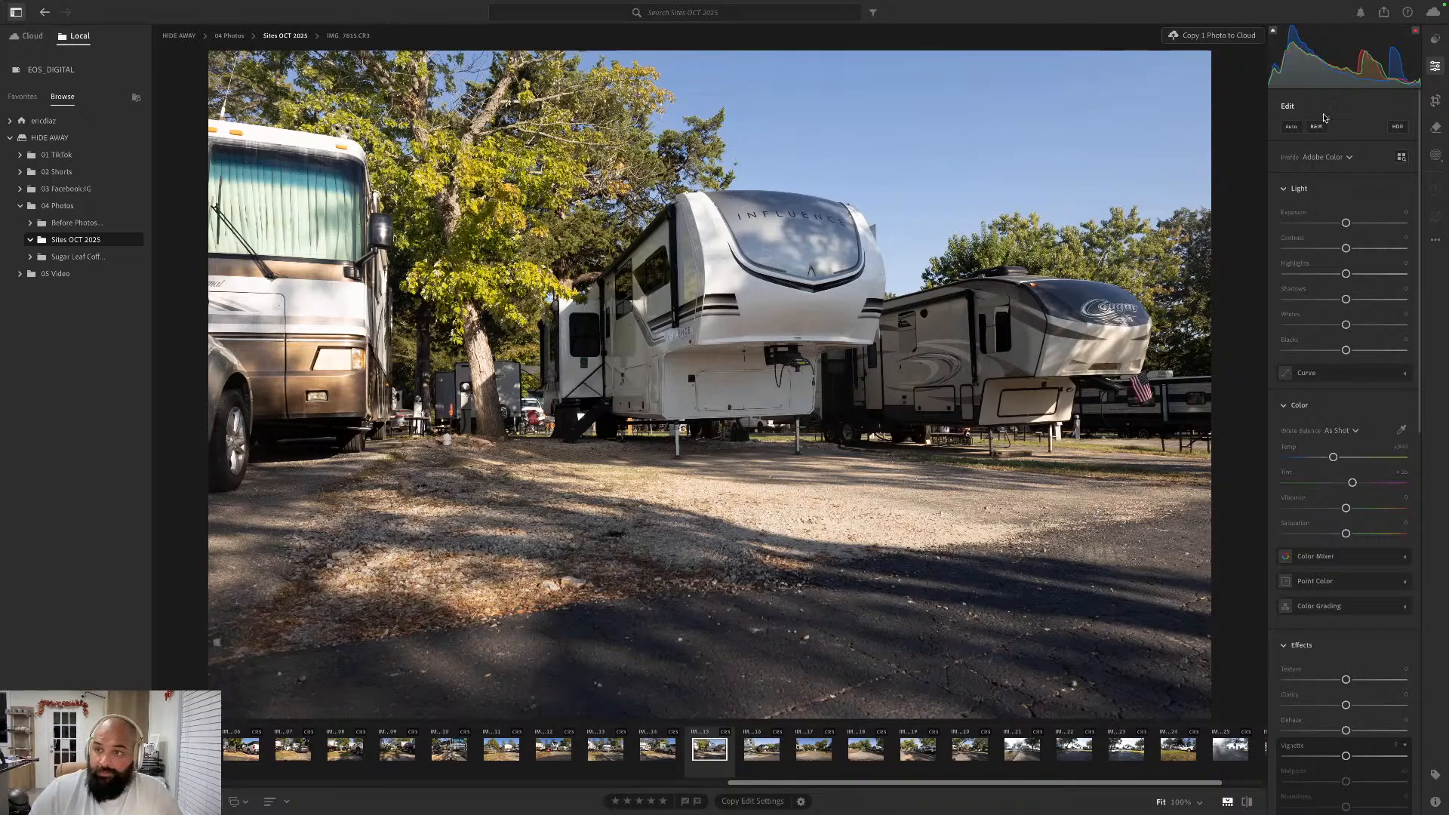
click(1436, 100)
click(1348, 152)
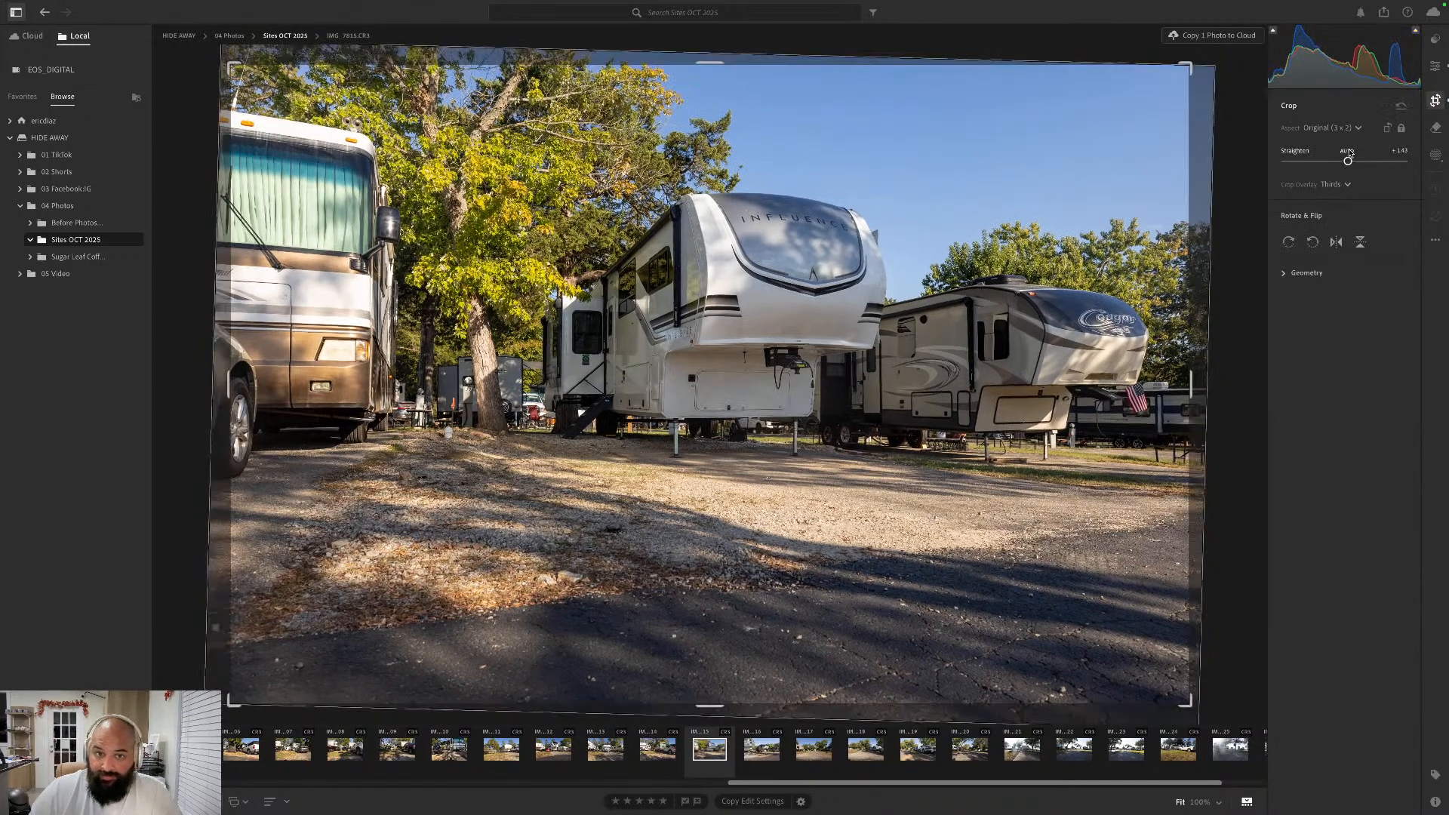
key(Return)
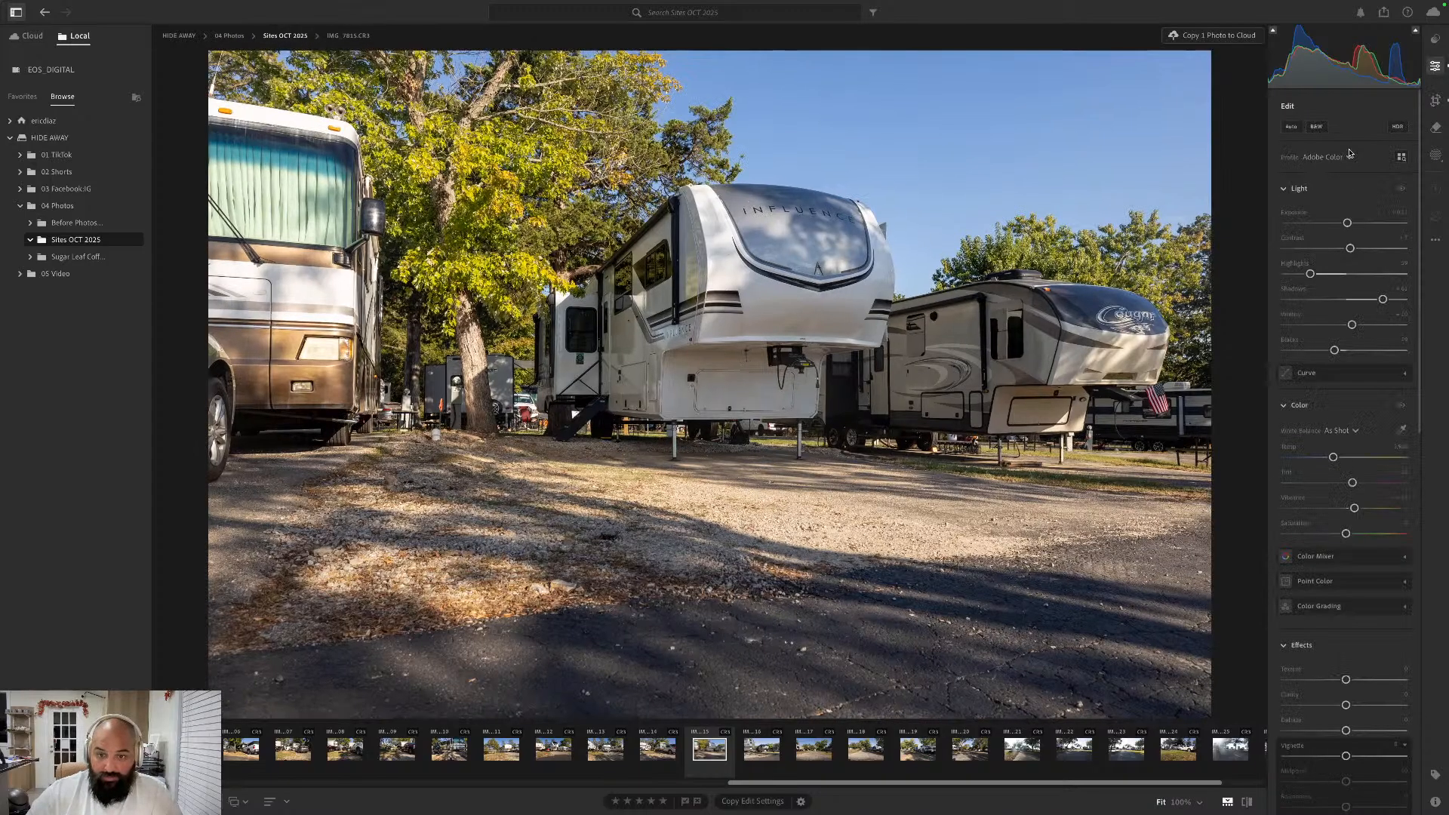
- Go forward to the Cougar trailer photo IMG_7816.CR3, apply the Auto edit settings and straighten it automatically
key(Right)
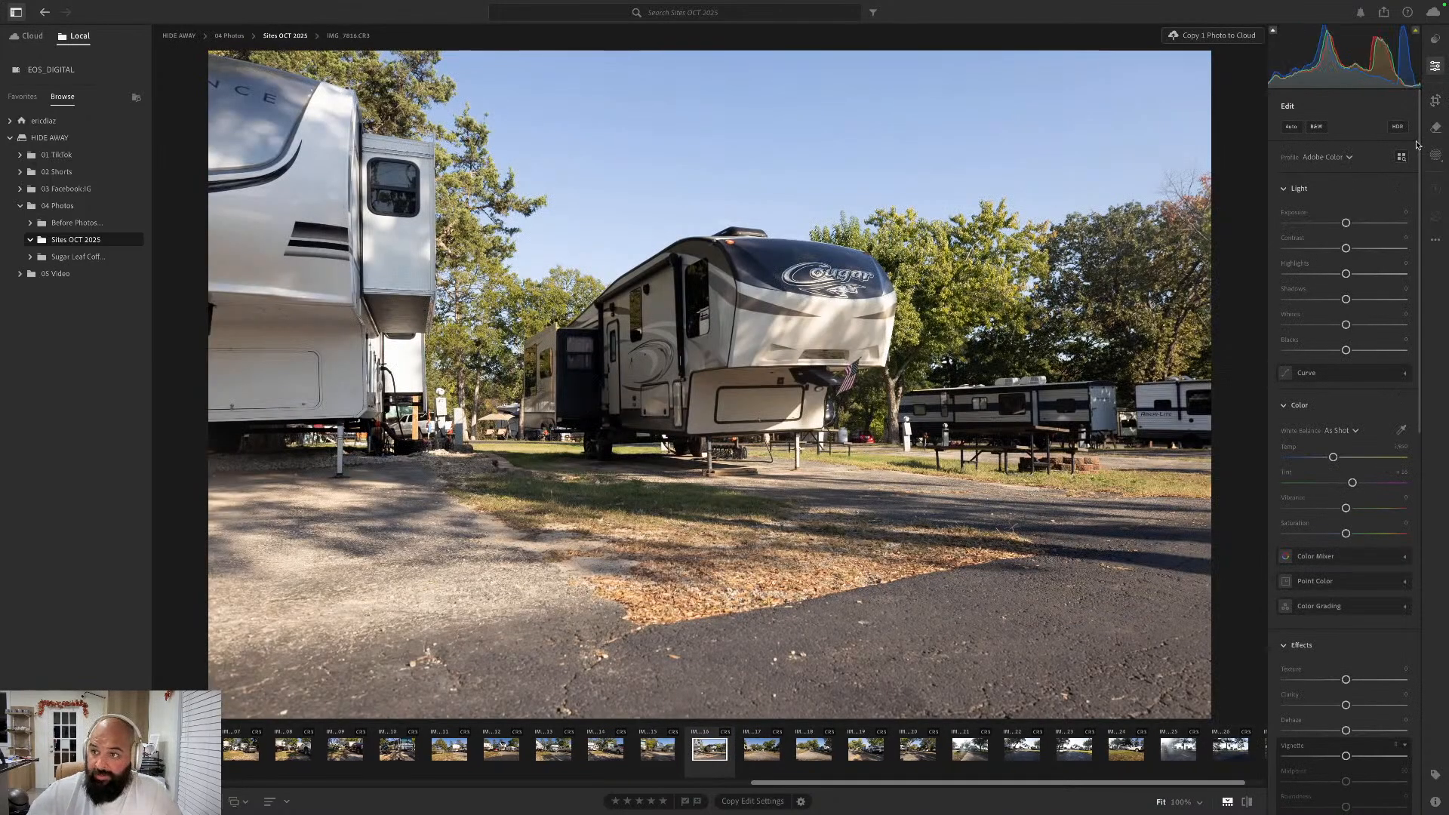
click(1292, 127)
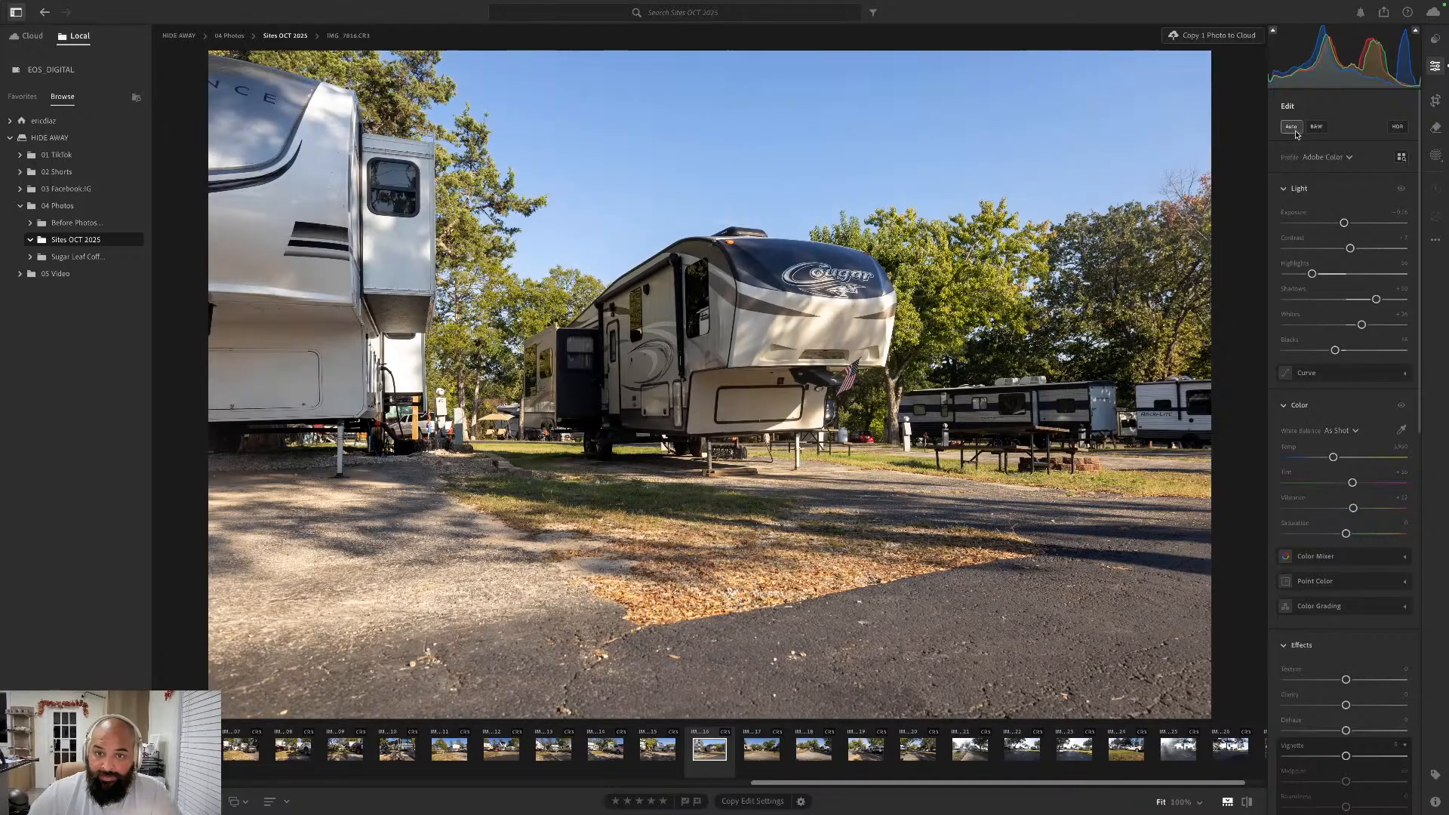
click(1435, 100)
click(1348, 152)
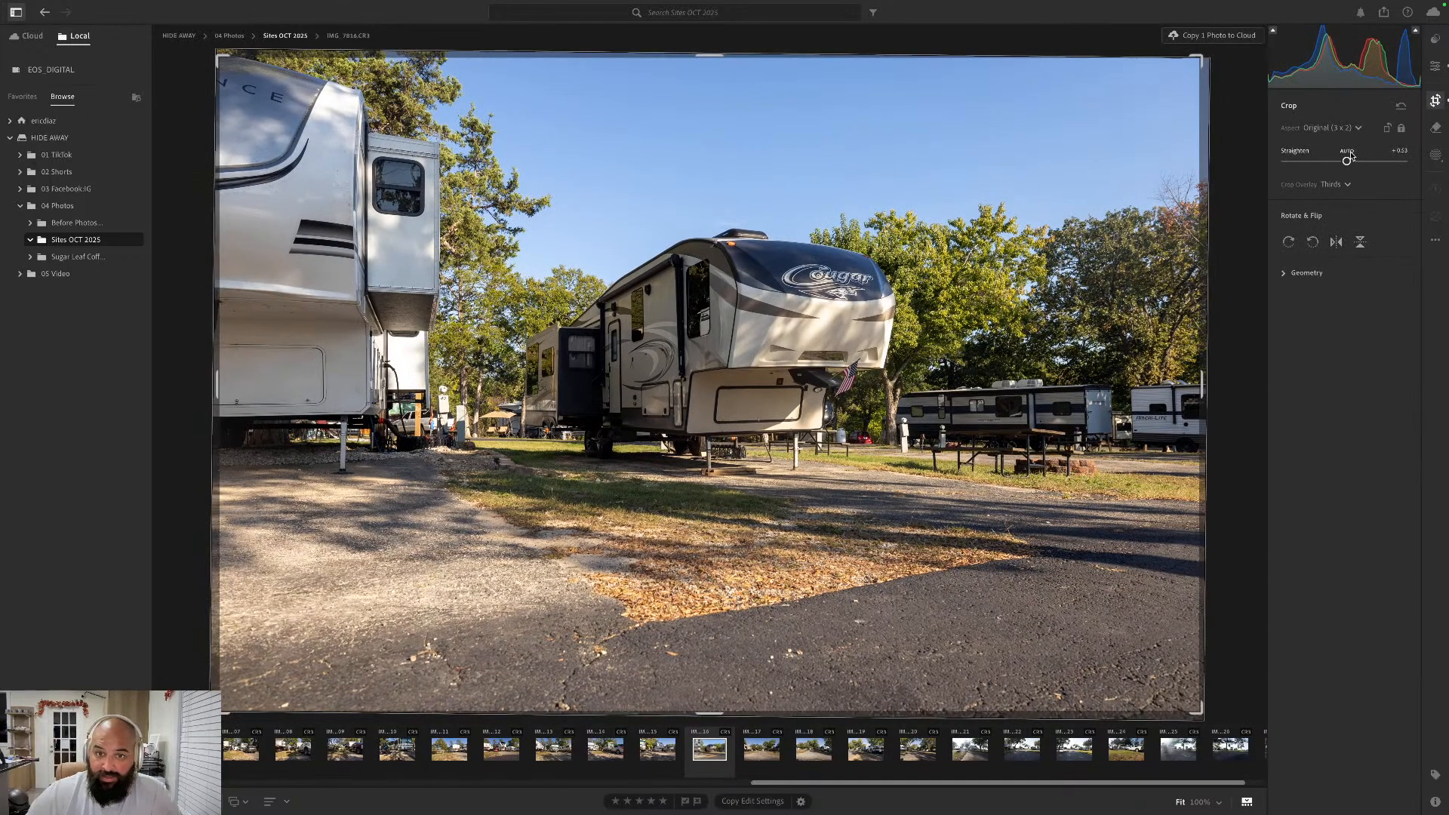
key(e)
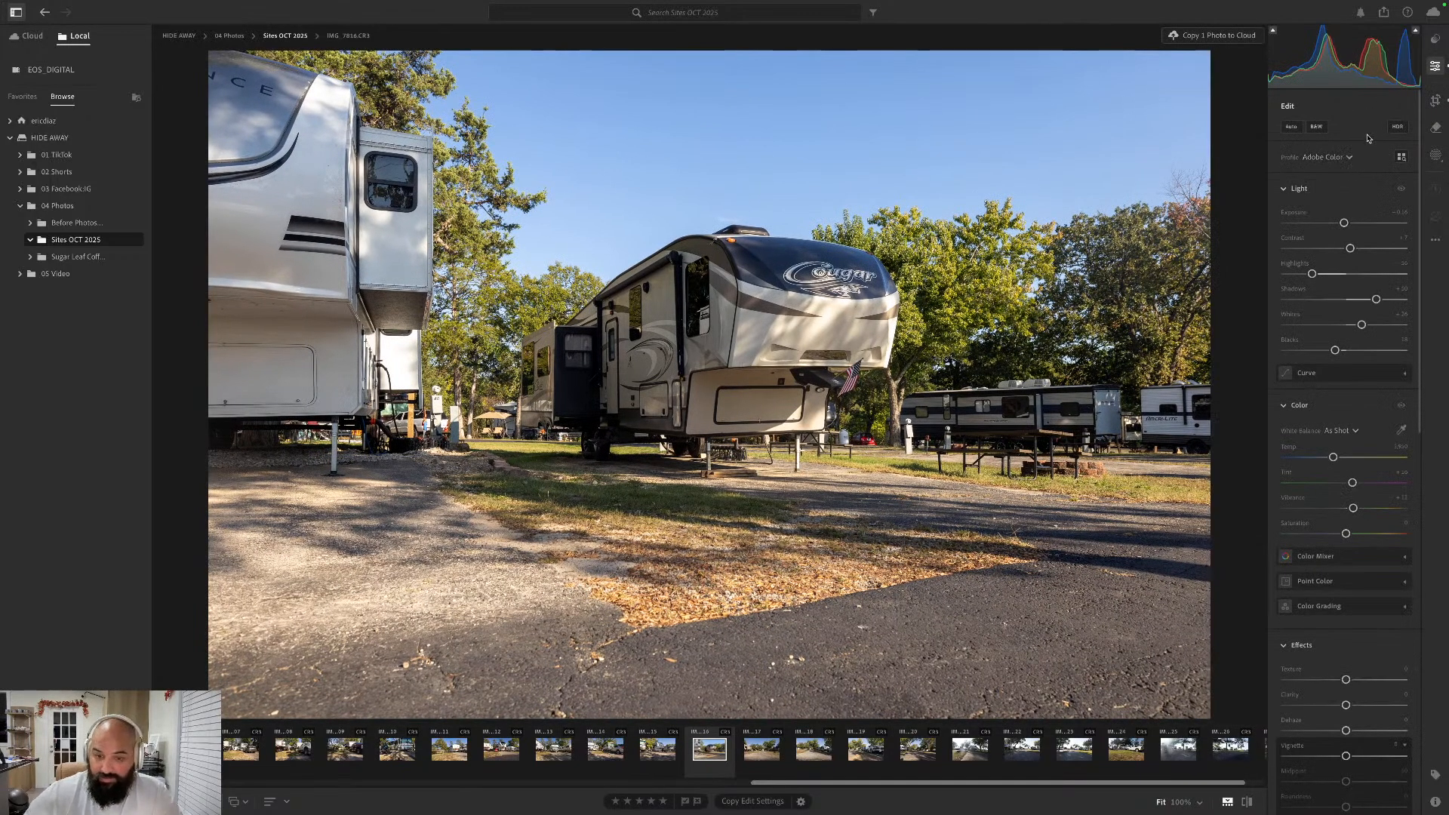
- Go forward to the empty paved site photo IMG_7817.CR3, apply the Auto edit settings and open it for cropping
key(Right)
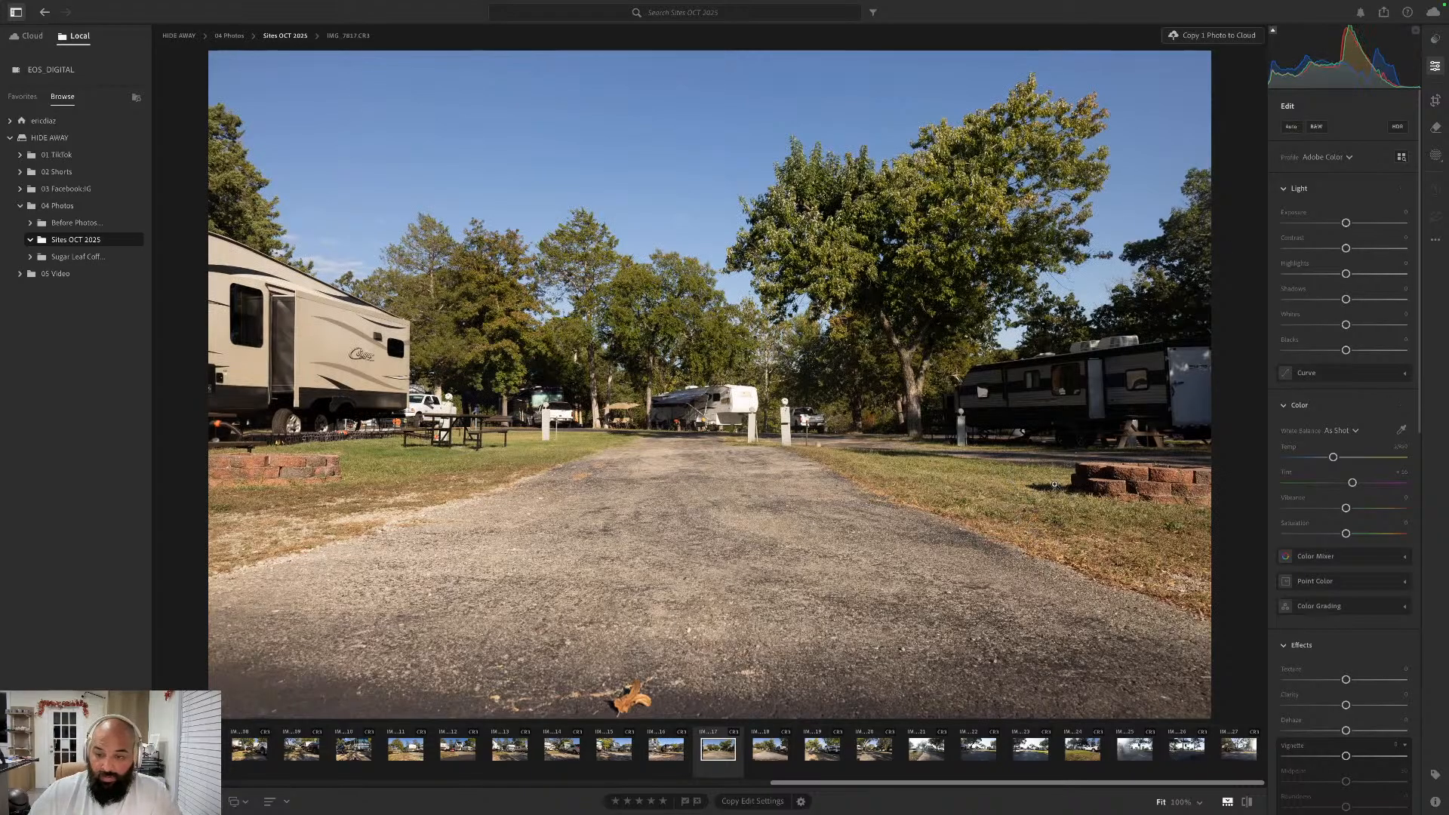
click(1293, 126)
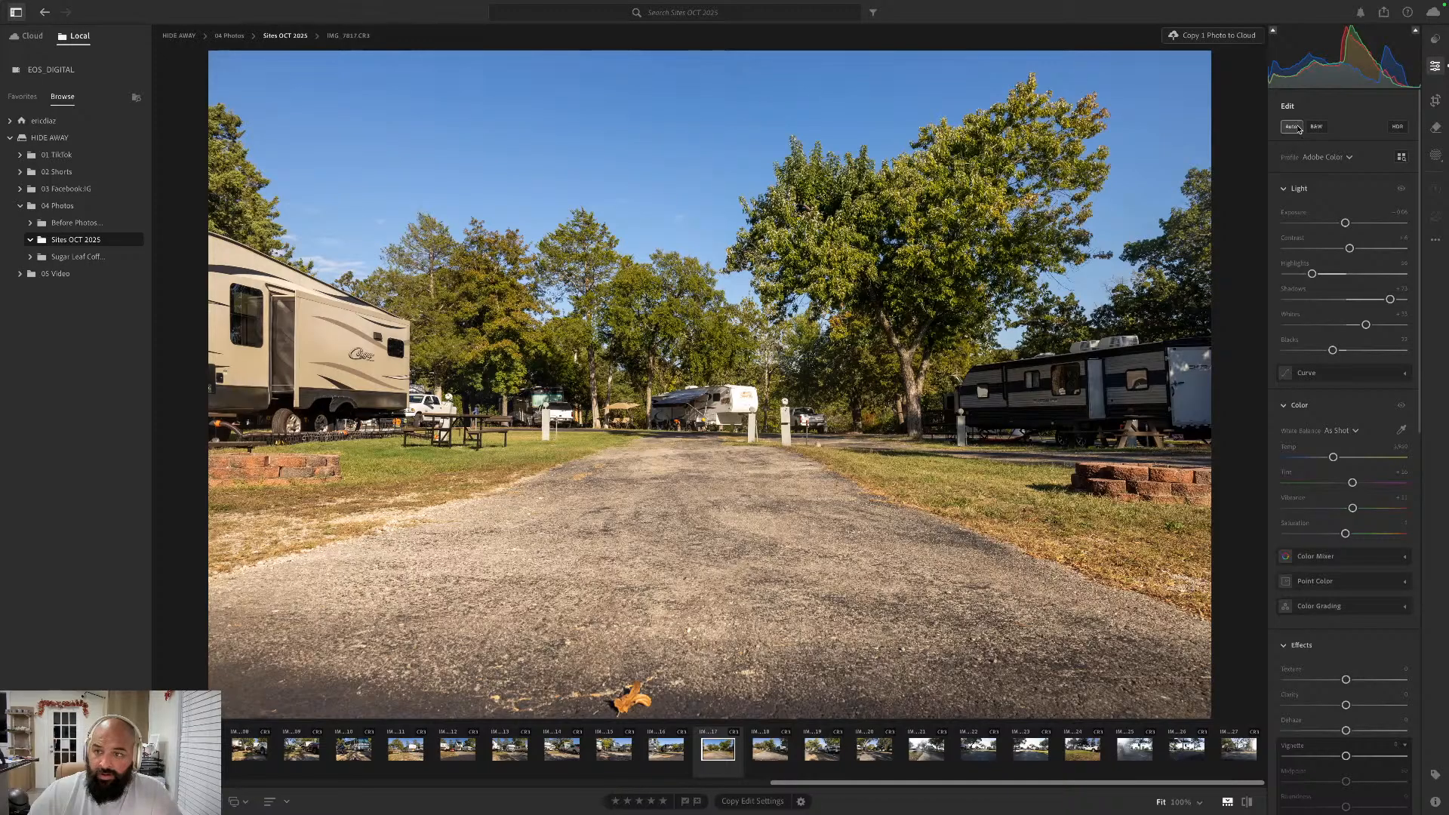
click(1436, 100)
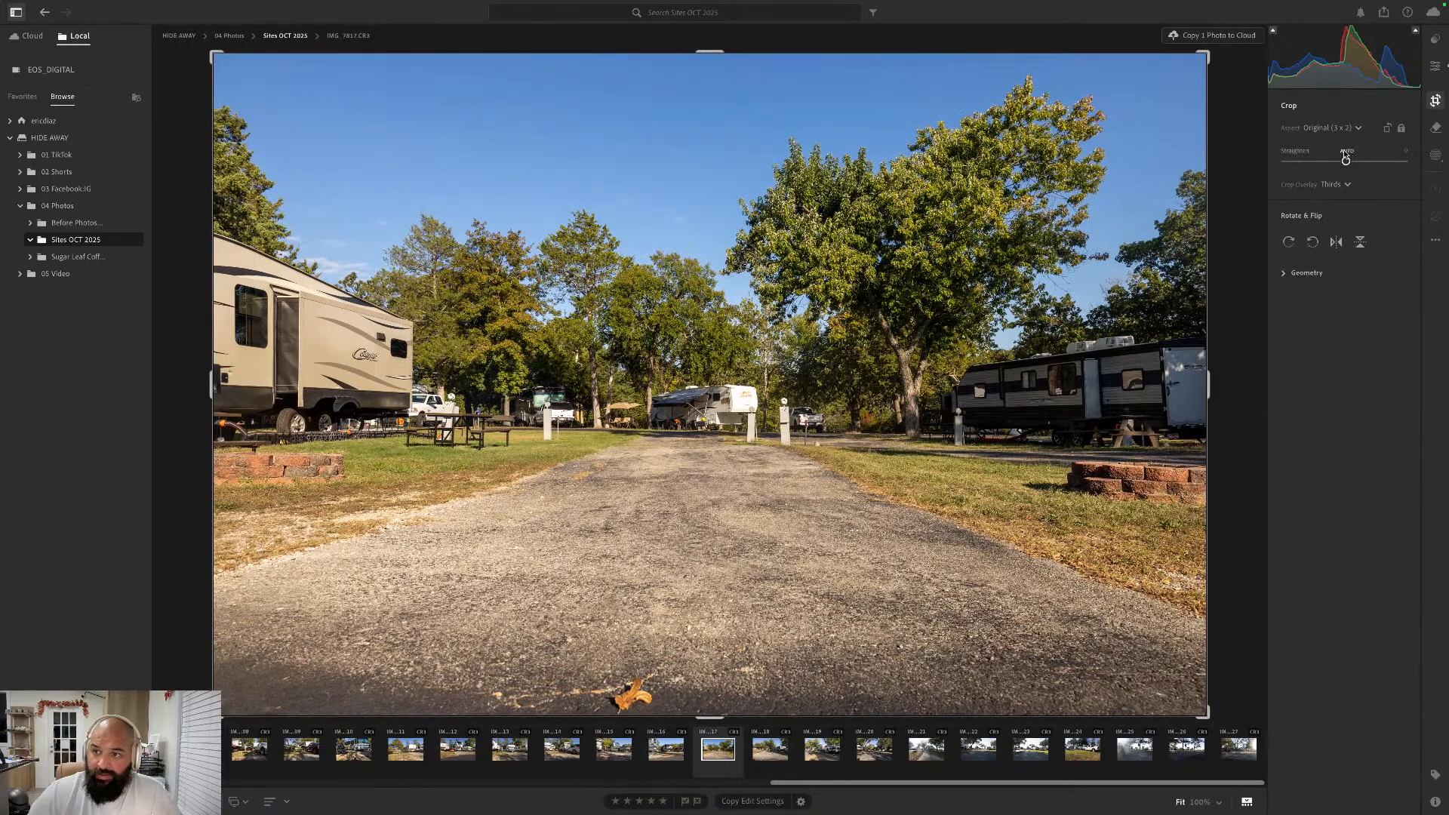
- Go forward to the Ameri-Lite trailer photo IMG_7818.CR3, straighten it automatically and apply the Auto edit settings
key(Right)
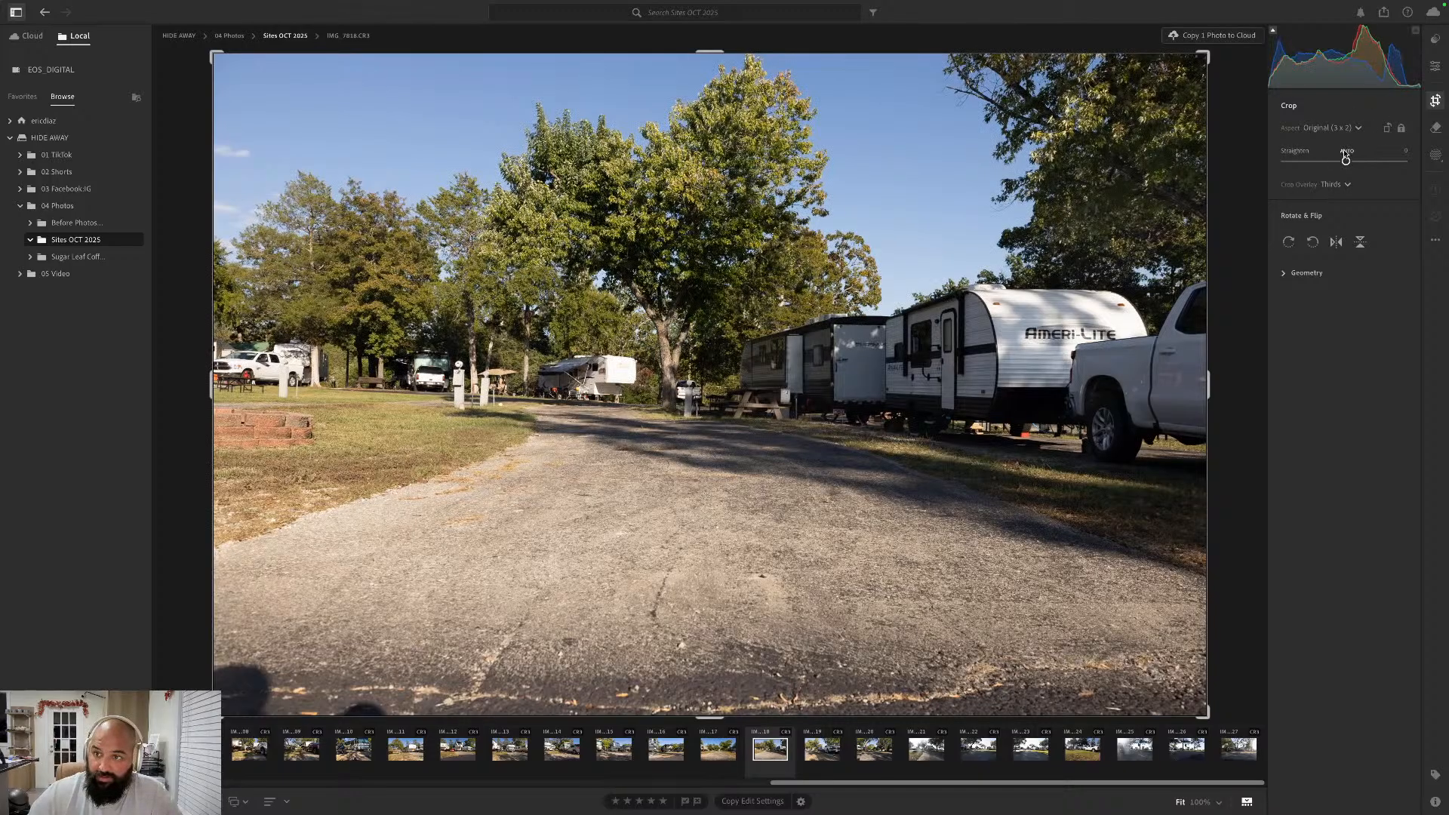
click(1346, 154)
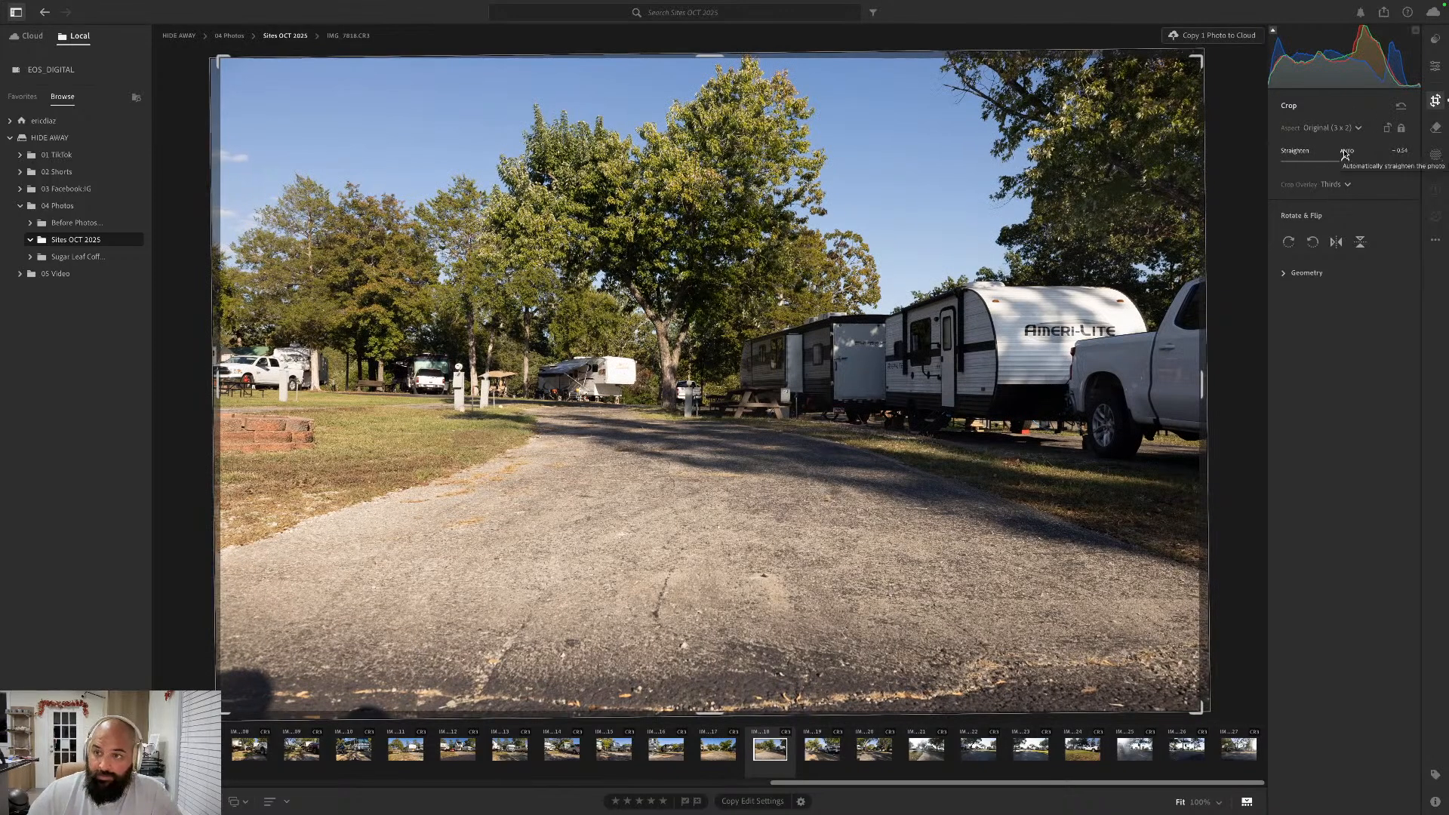
key(e)
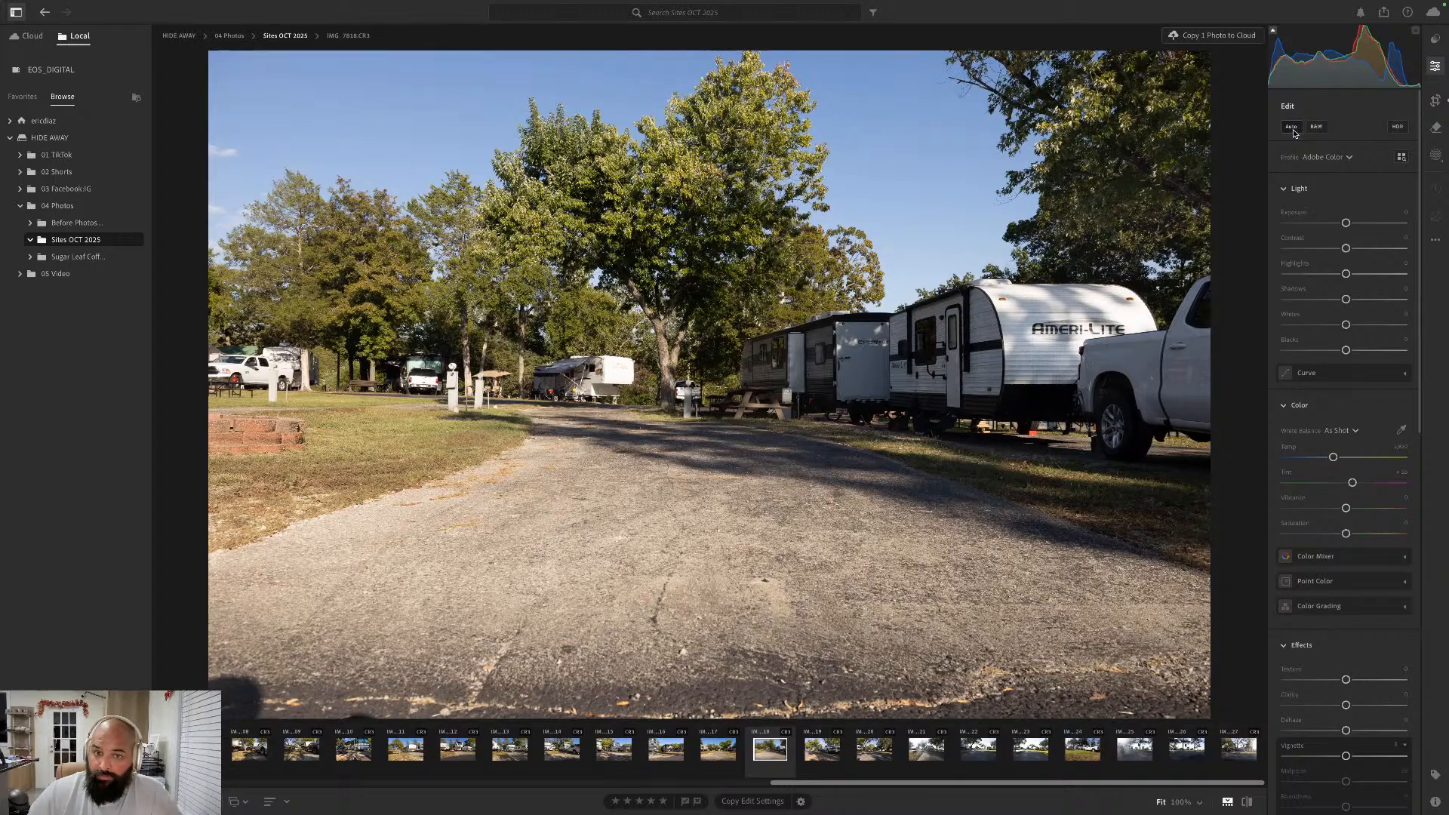
click(1291, 127)
- Go forward to the white Chevrolet pickup photo IMG_7819.CR3, apply the Auto edit settings and straighten it automatically
key(Right)
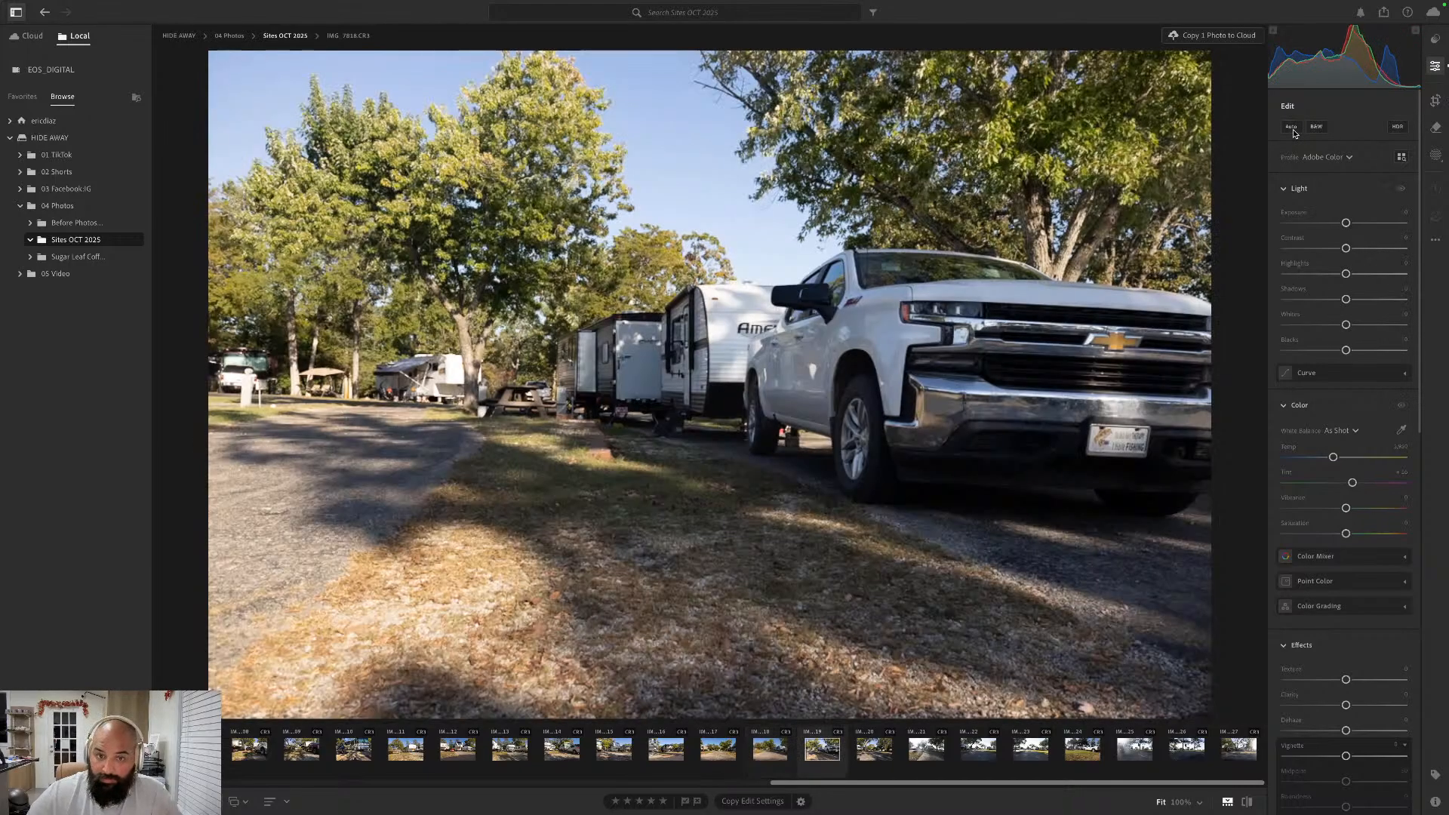
click(1293, 129)
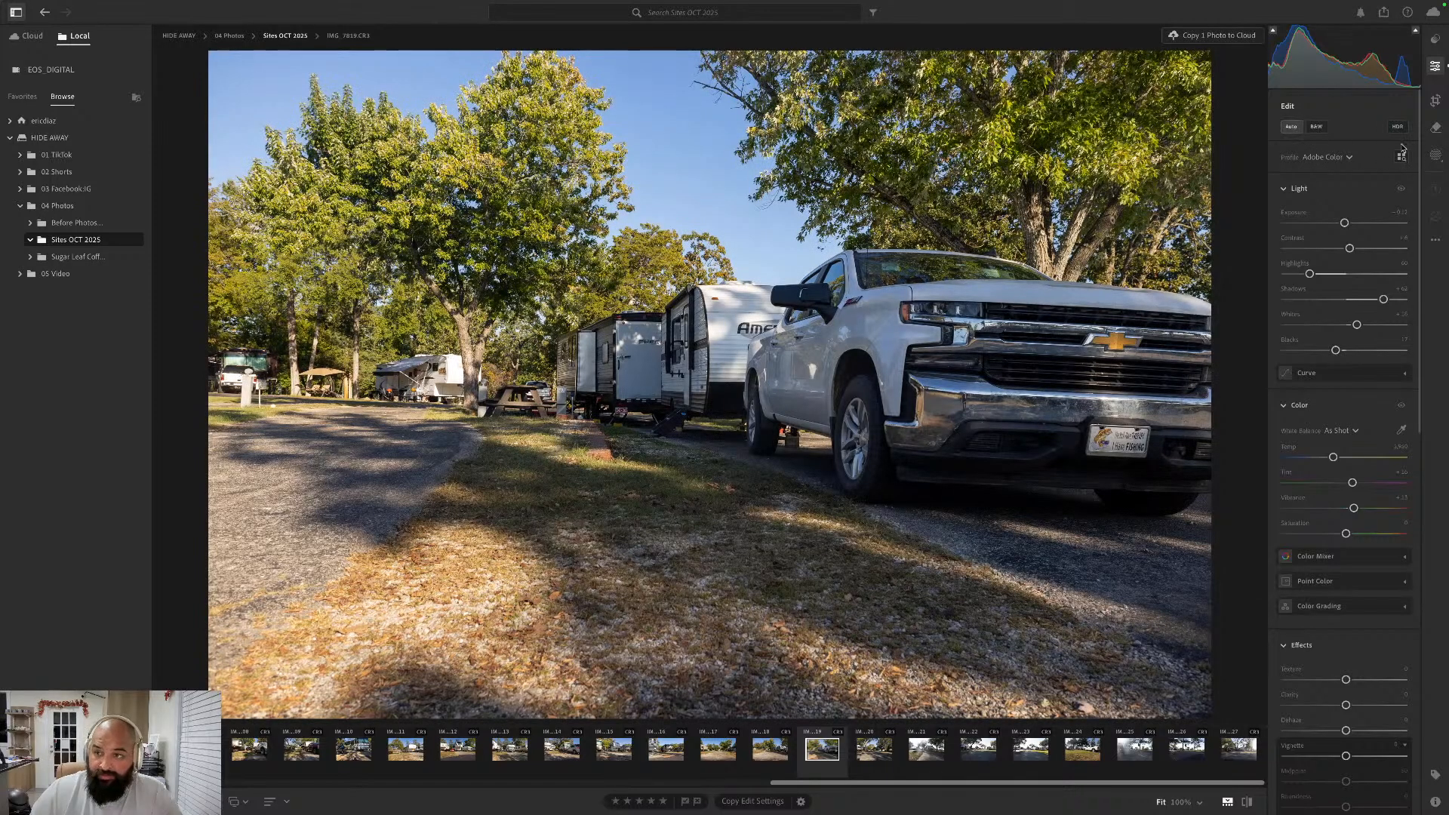
click(1435, 100)
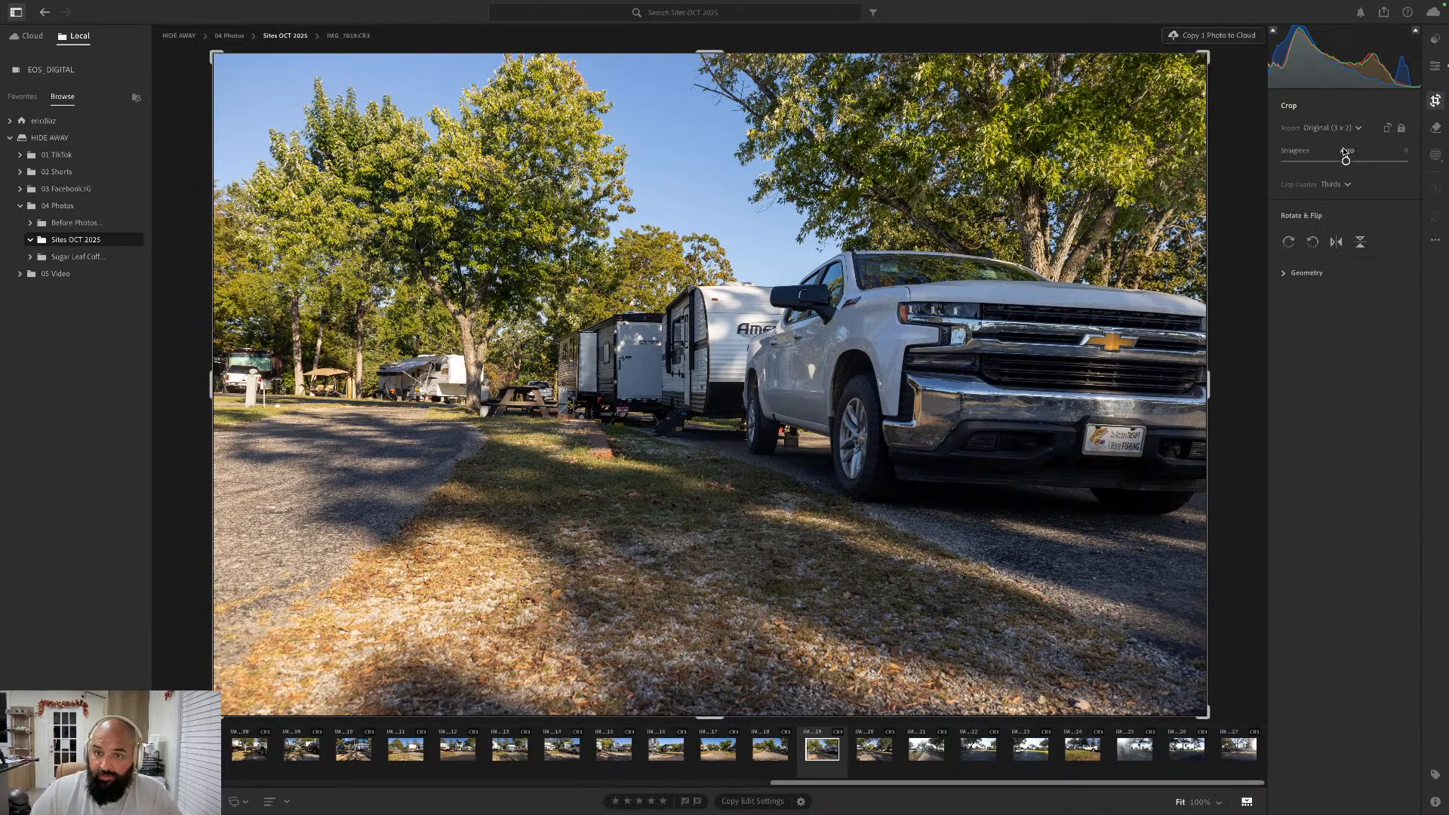
click(1346, 151)
key(Return)
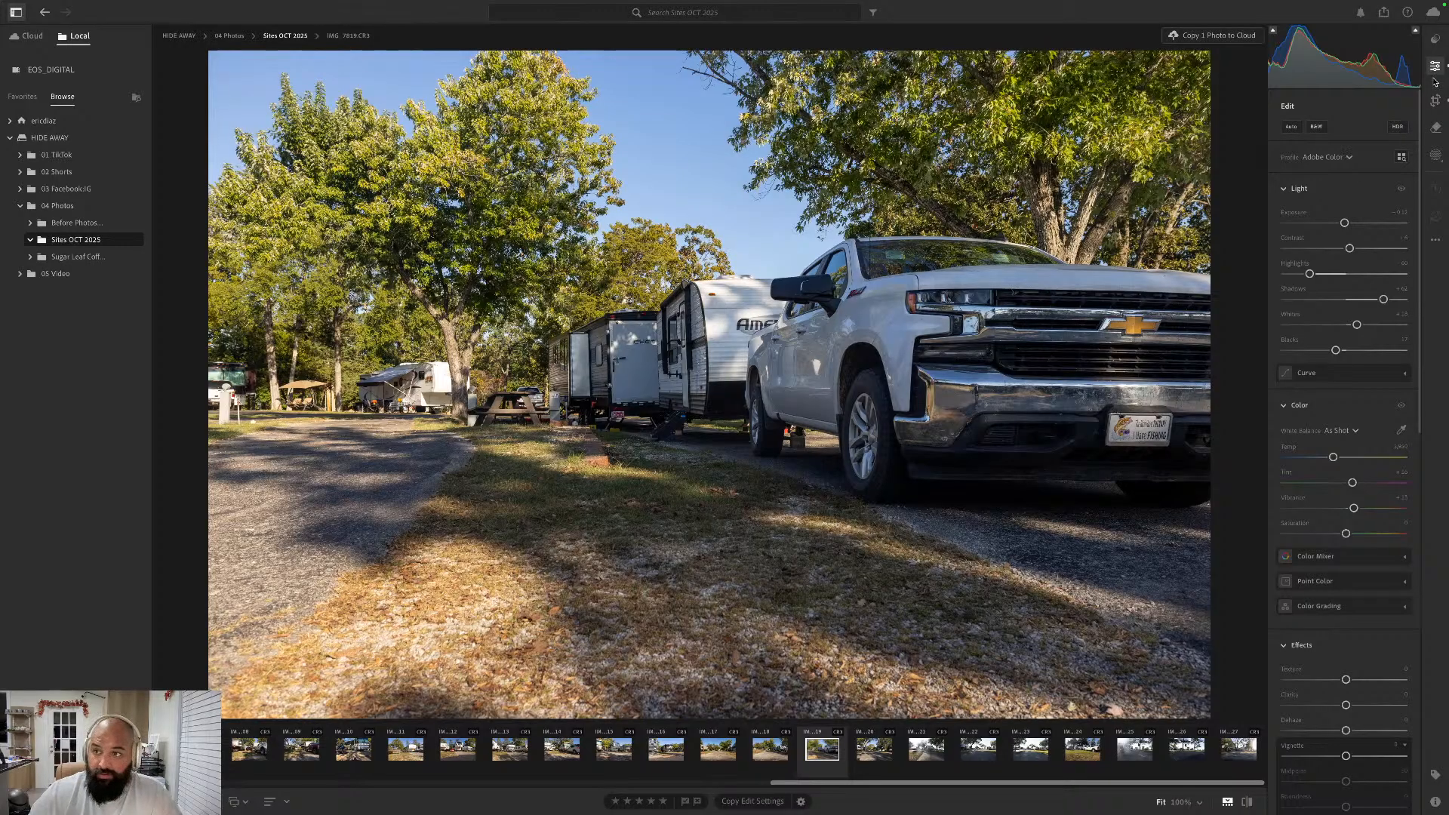
- Go forward to the shaded empty site photo IMG_7820.CR3, apply the Auto edit settings and straighten it automatically
key(Right)
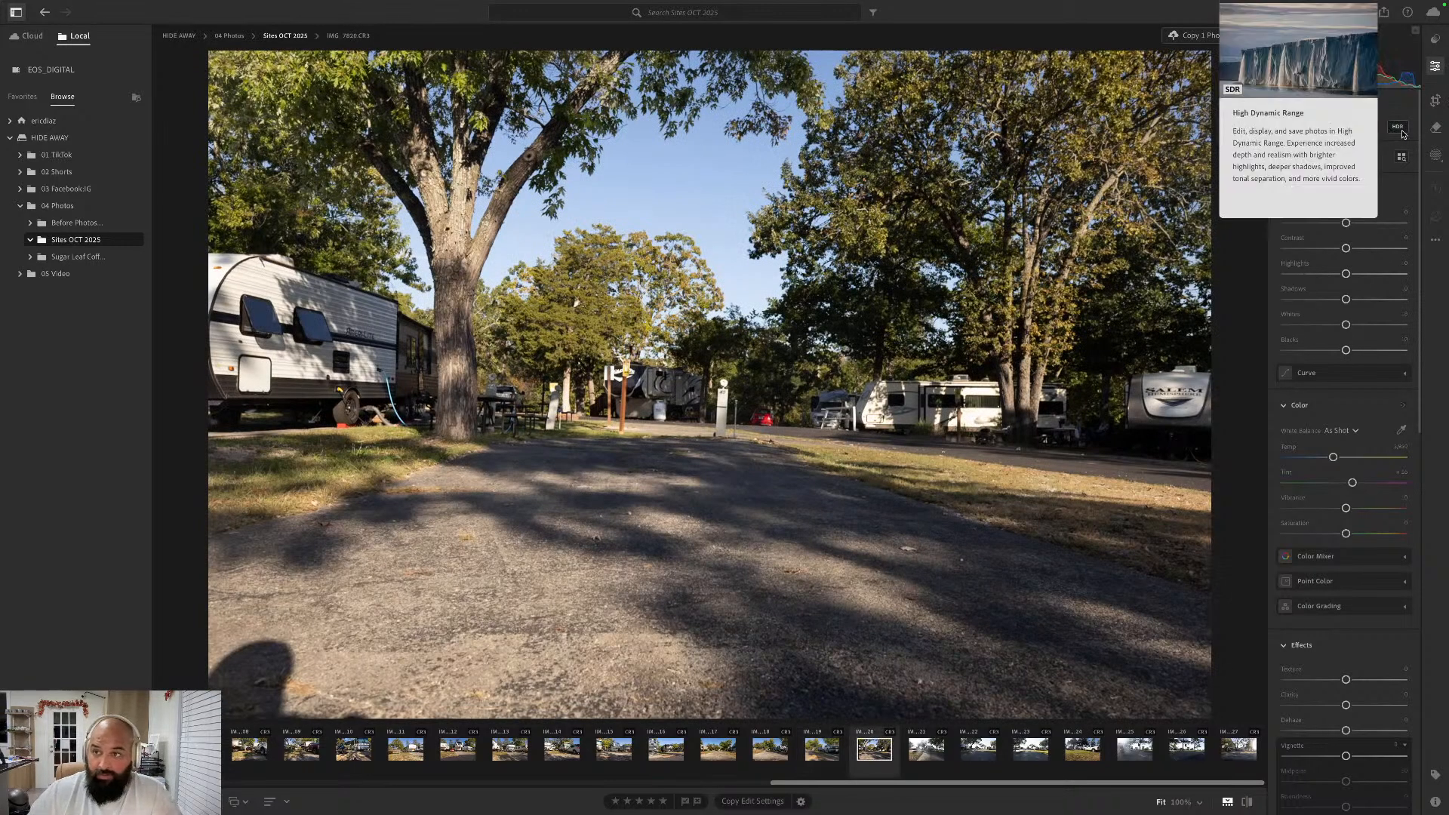
click(1292, 126)
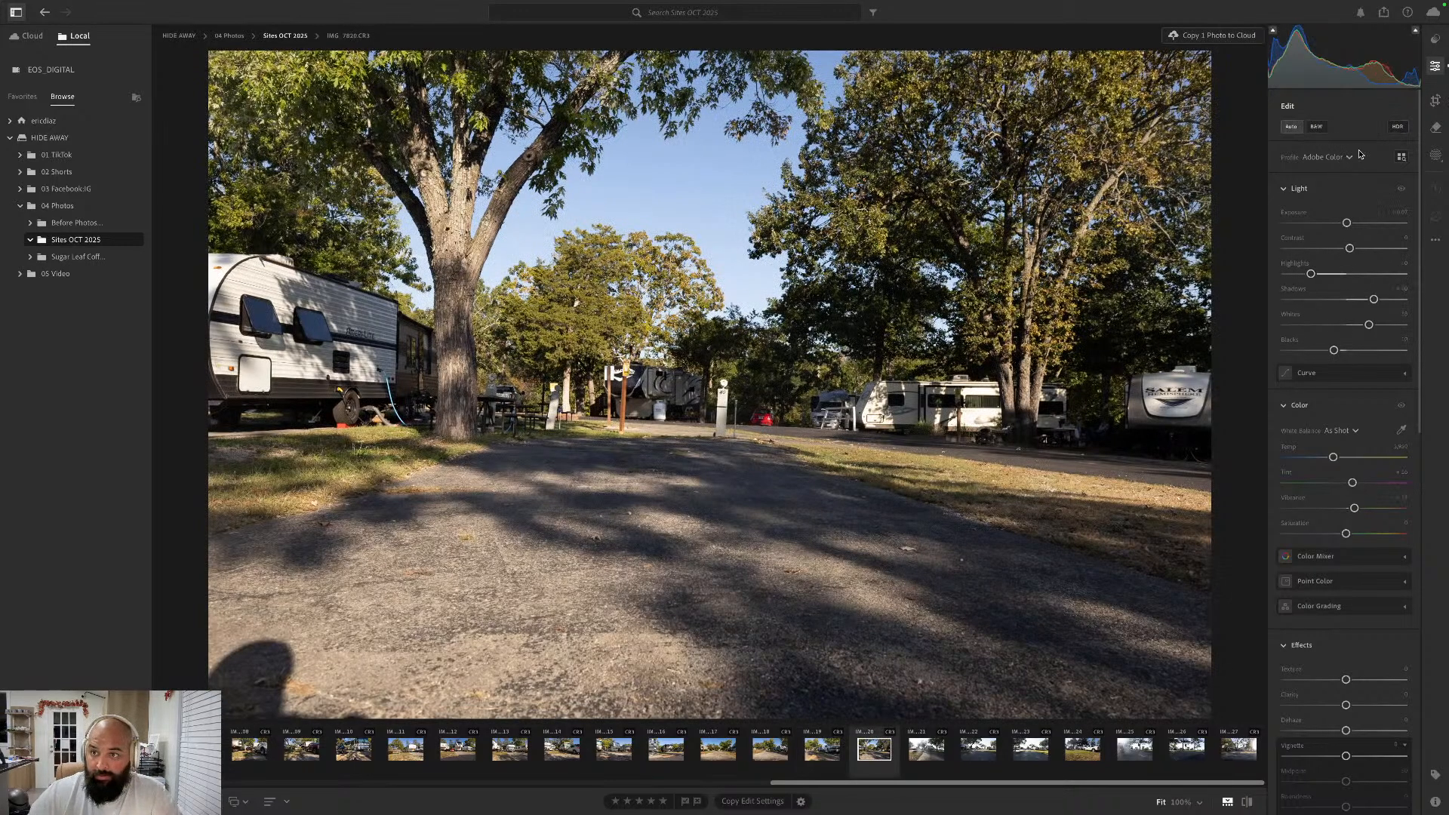
click(1398, 127)
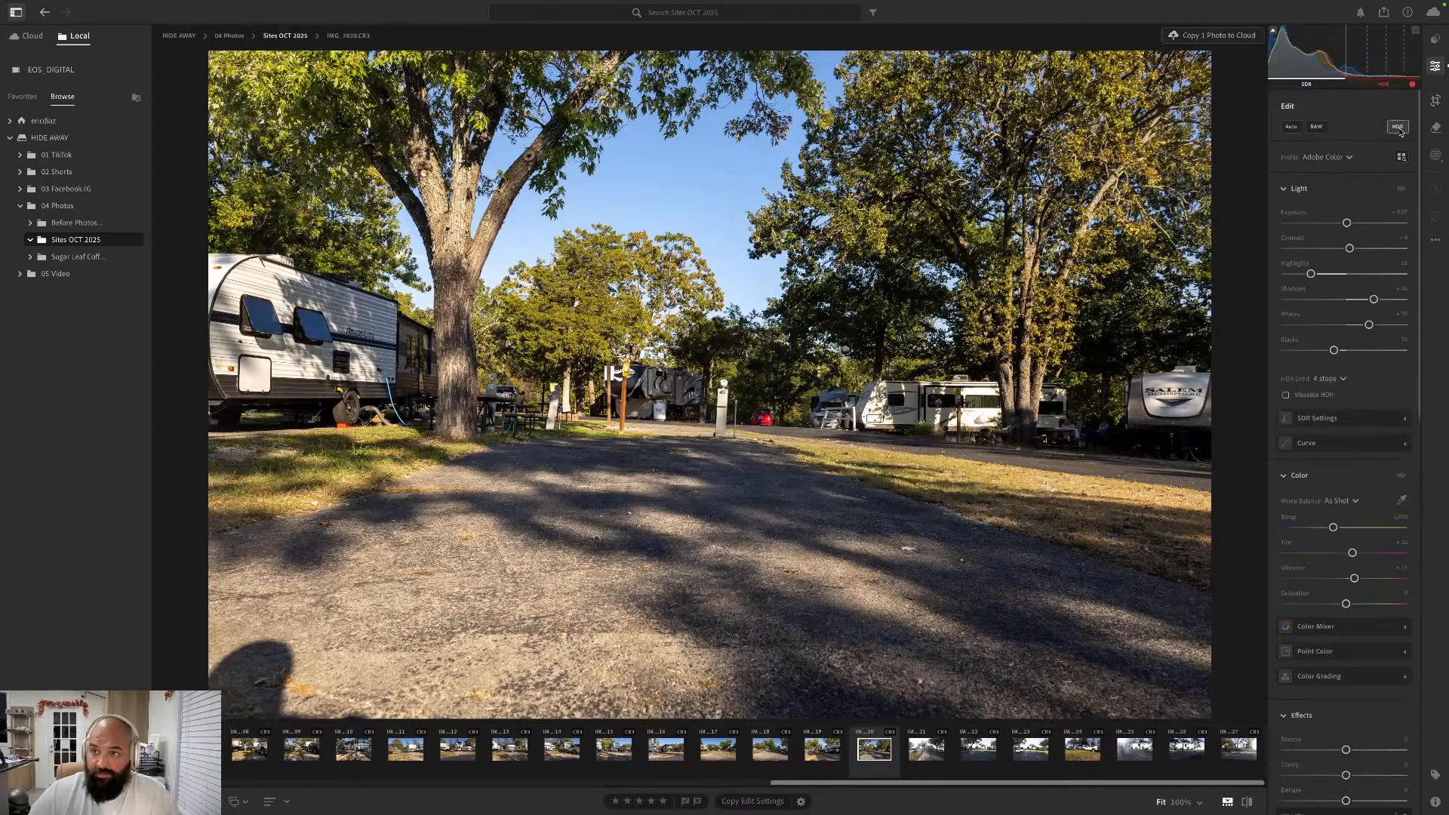
click(1436, 100)
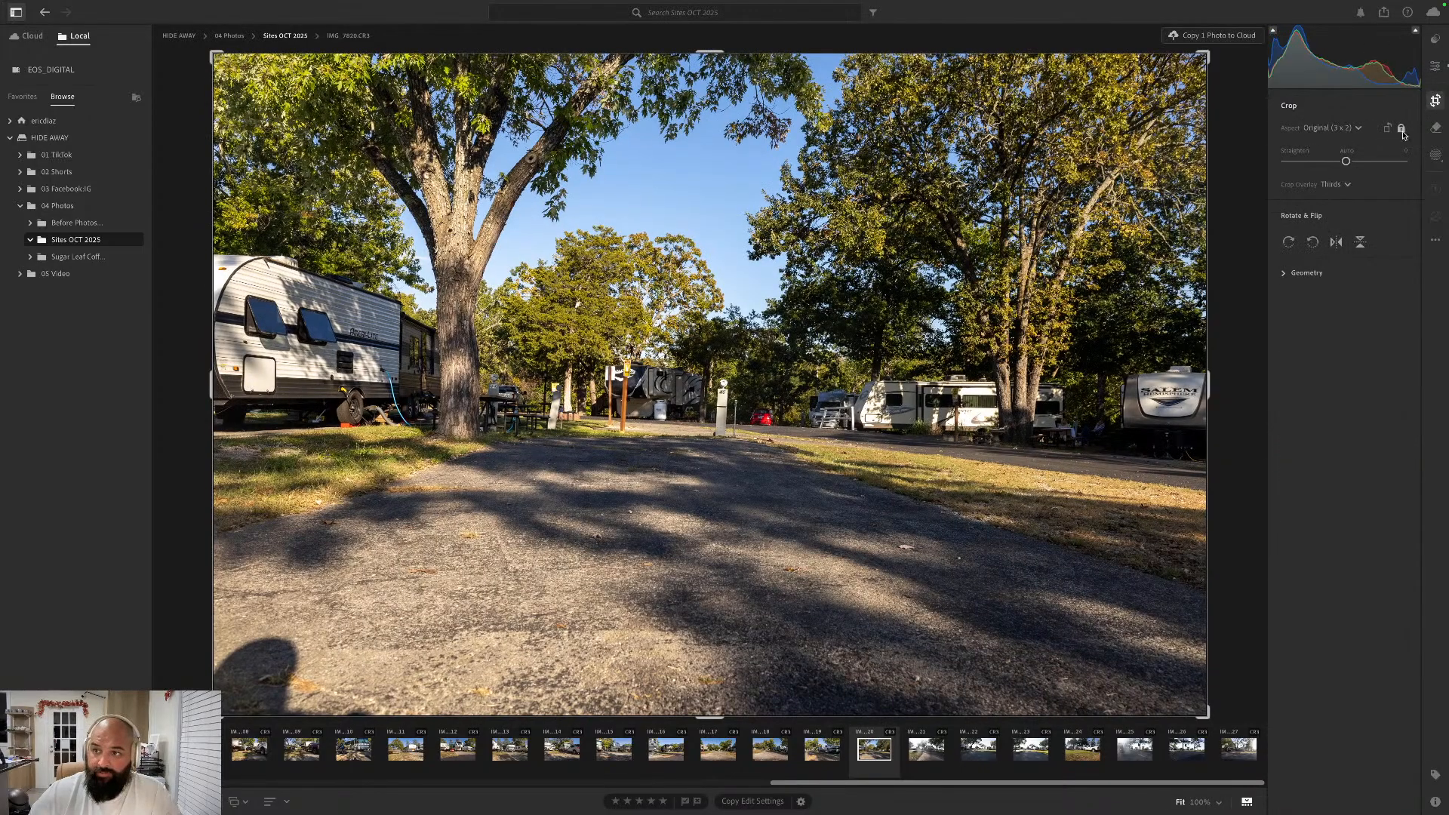
click(1348, 152)
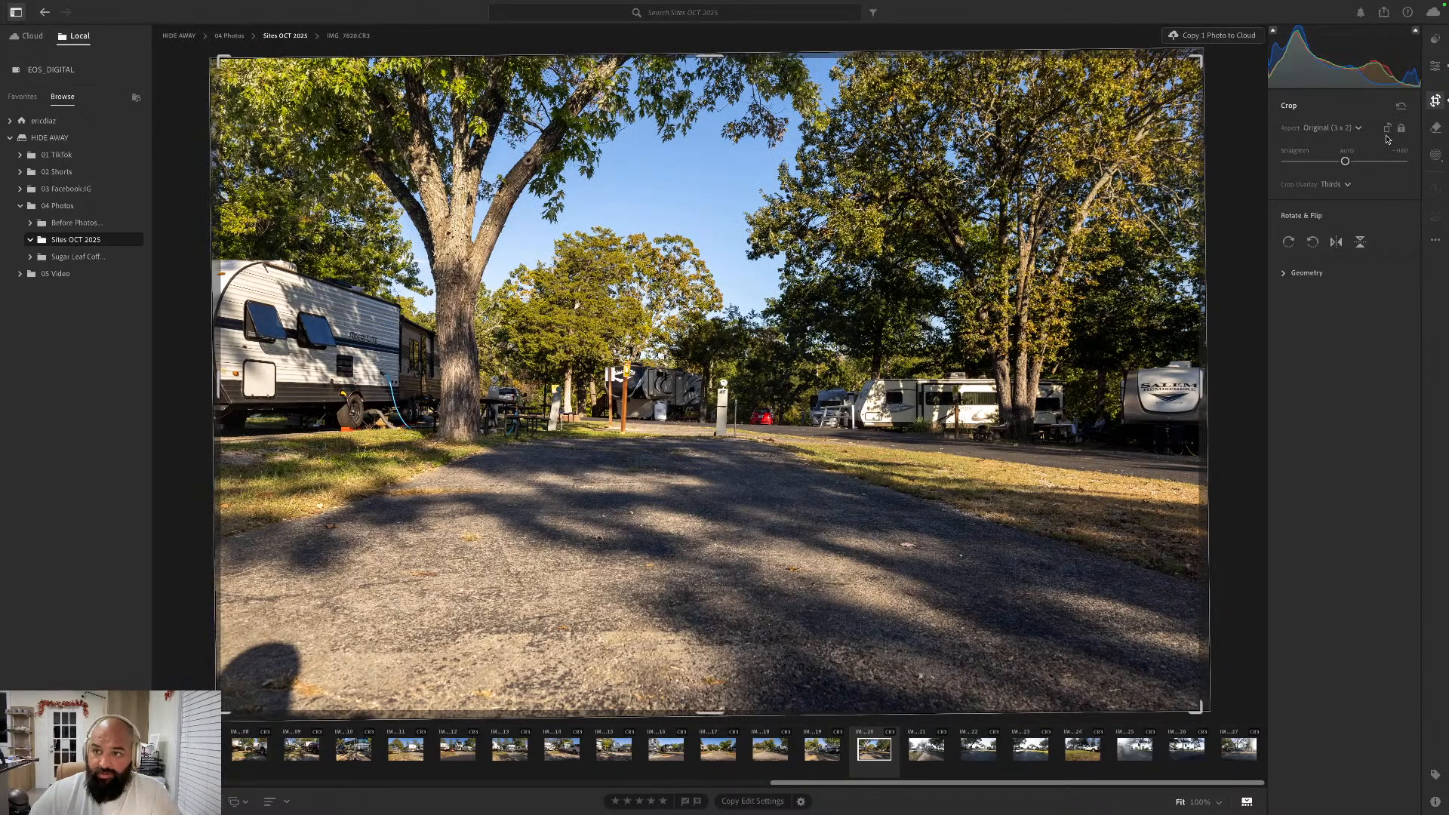
key(e)
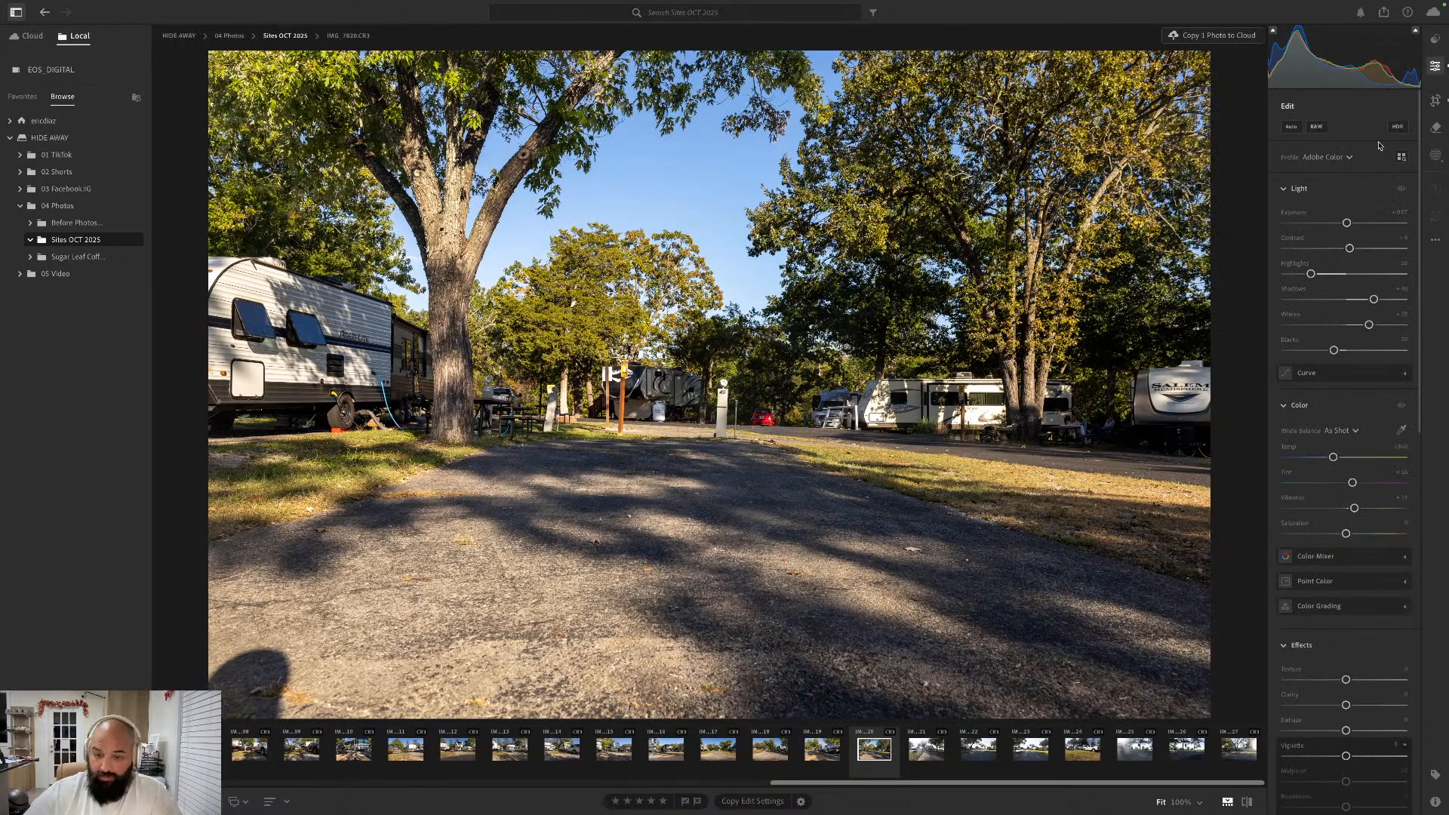
- Go forward to the sun-flared trailer photo IMG_7821.CR3, apply the Auto edit settings and straighten it automatically
key(Right)
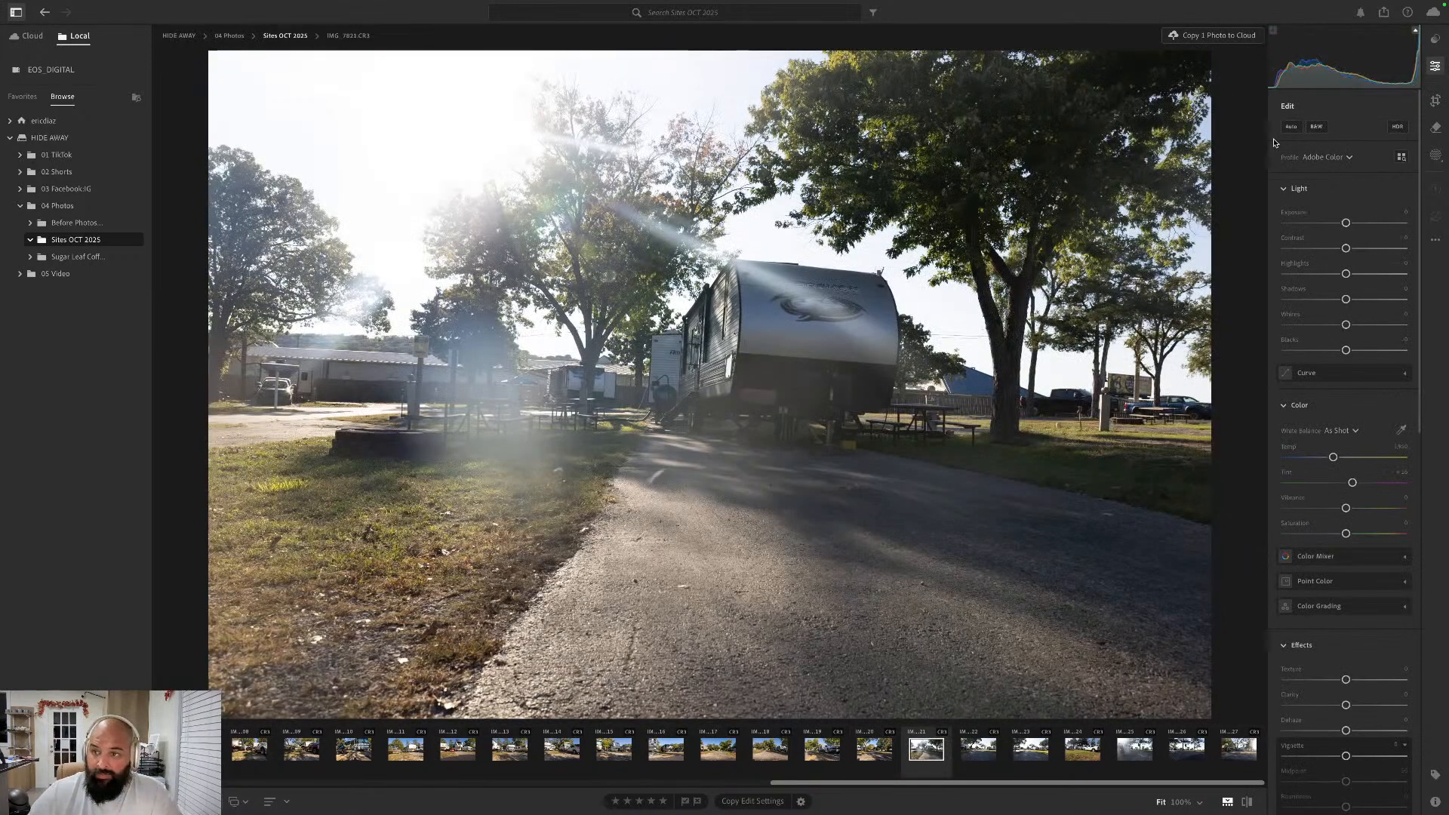
click(1291, 126)
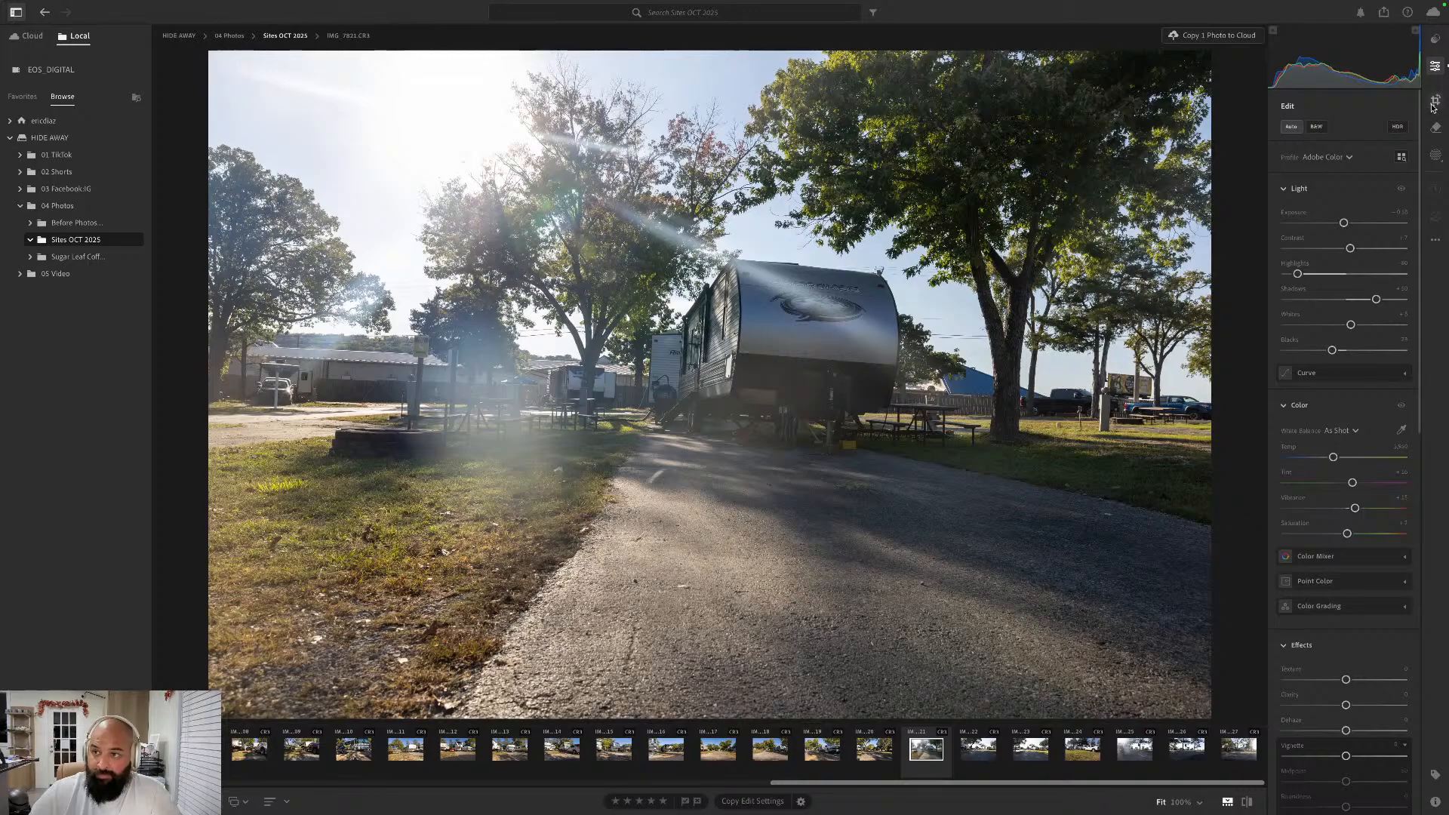
click(1433, 107)
click(1353, 157)
key(e)
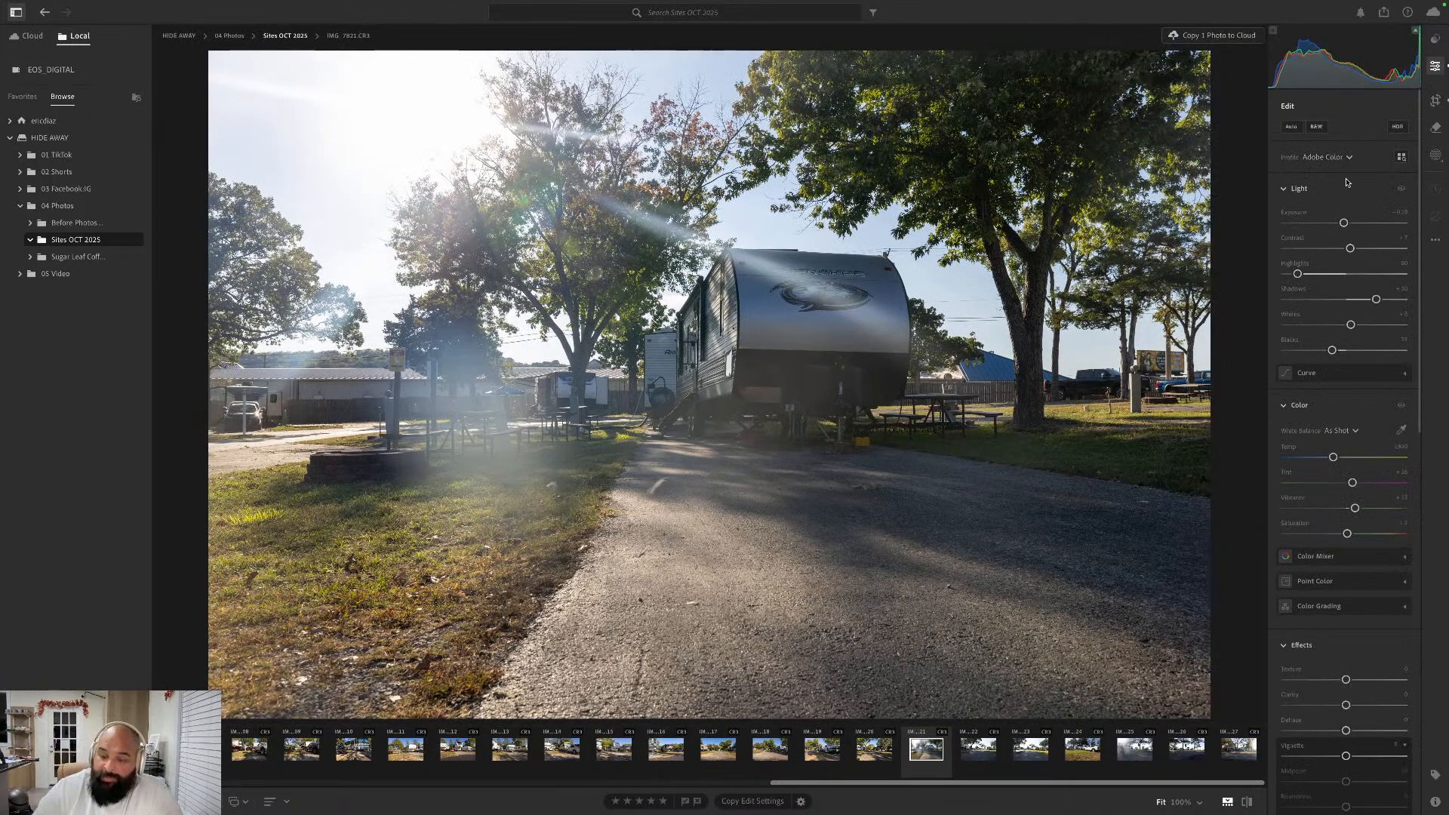
- Go forward to the empty paved site photo IMG_7822.CR3, apply the Auto edit settings and straighten it automatically
key(Right)
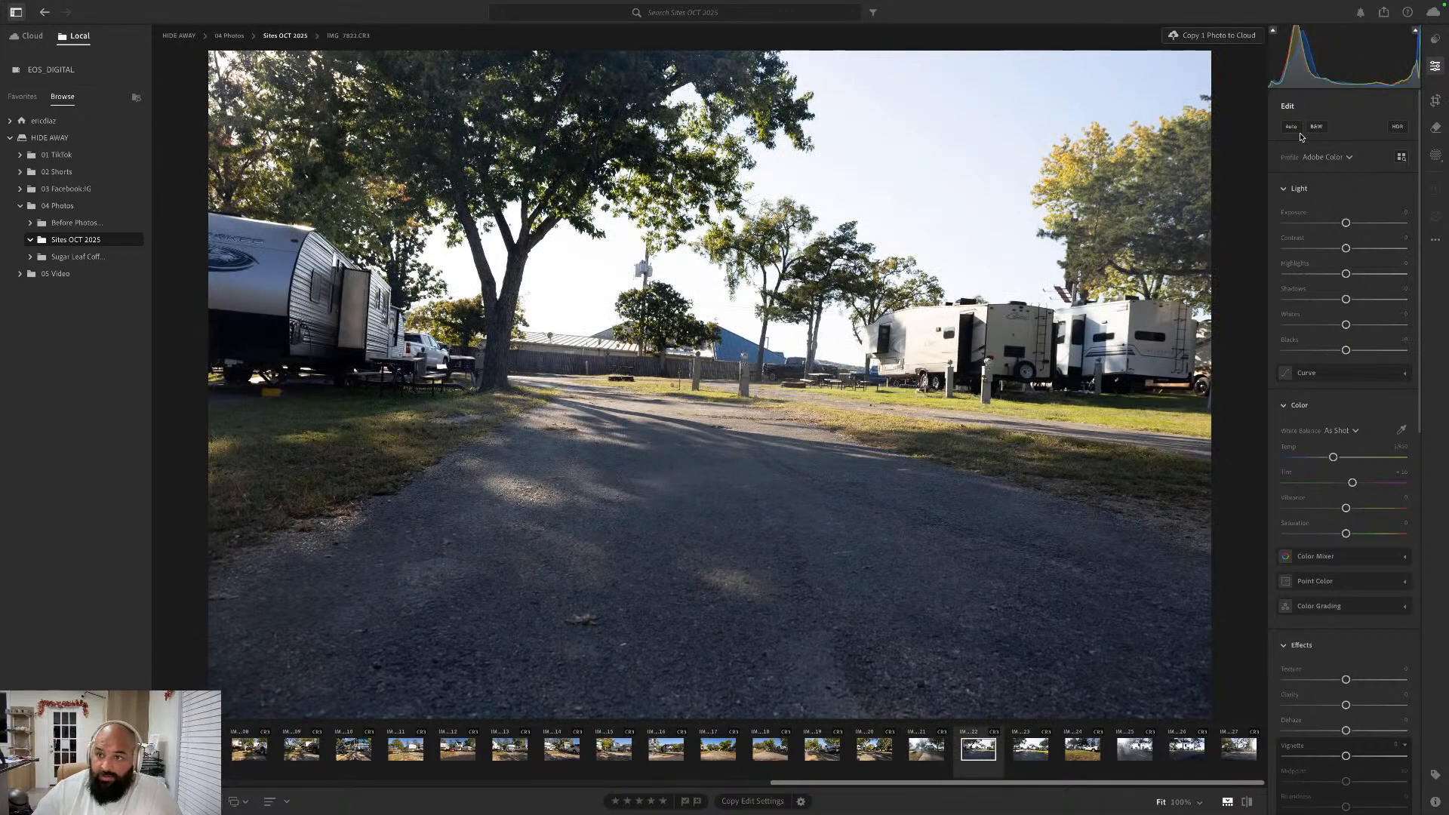
click(1299, 129)
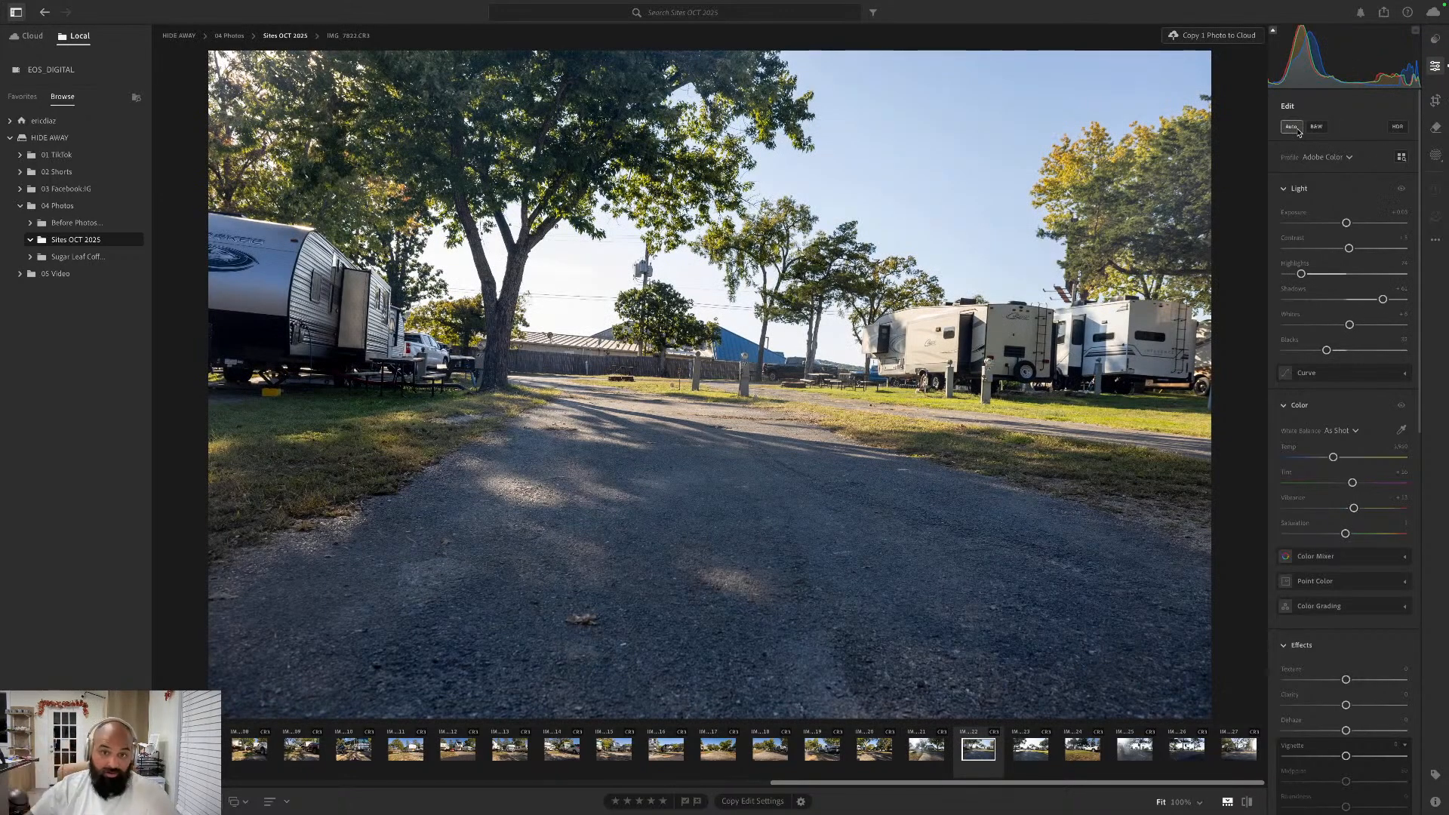
key(c)
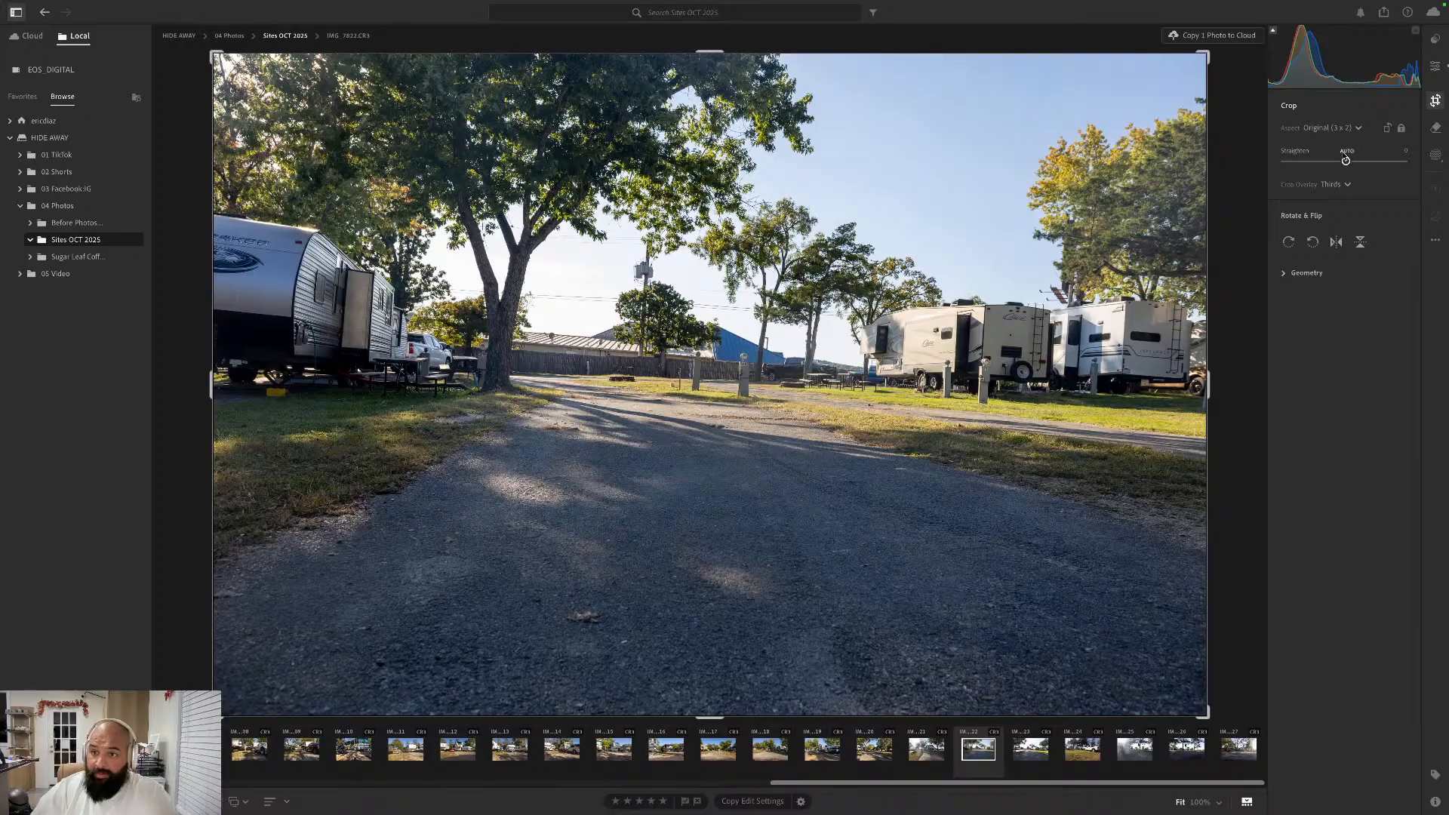
click(1347, 152)
key(Return)
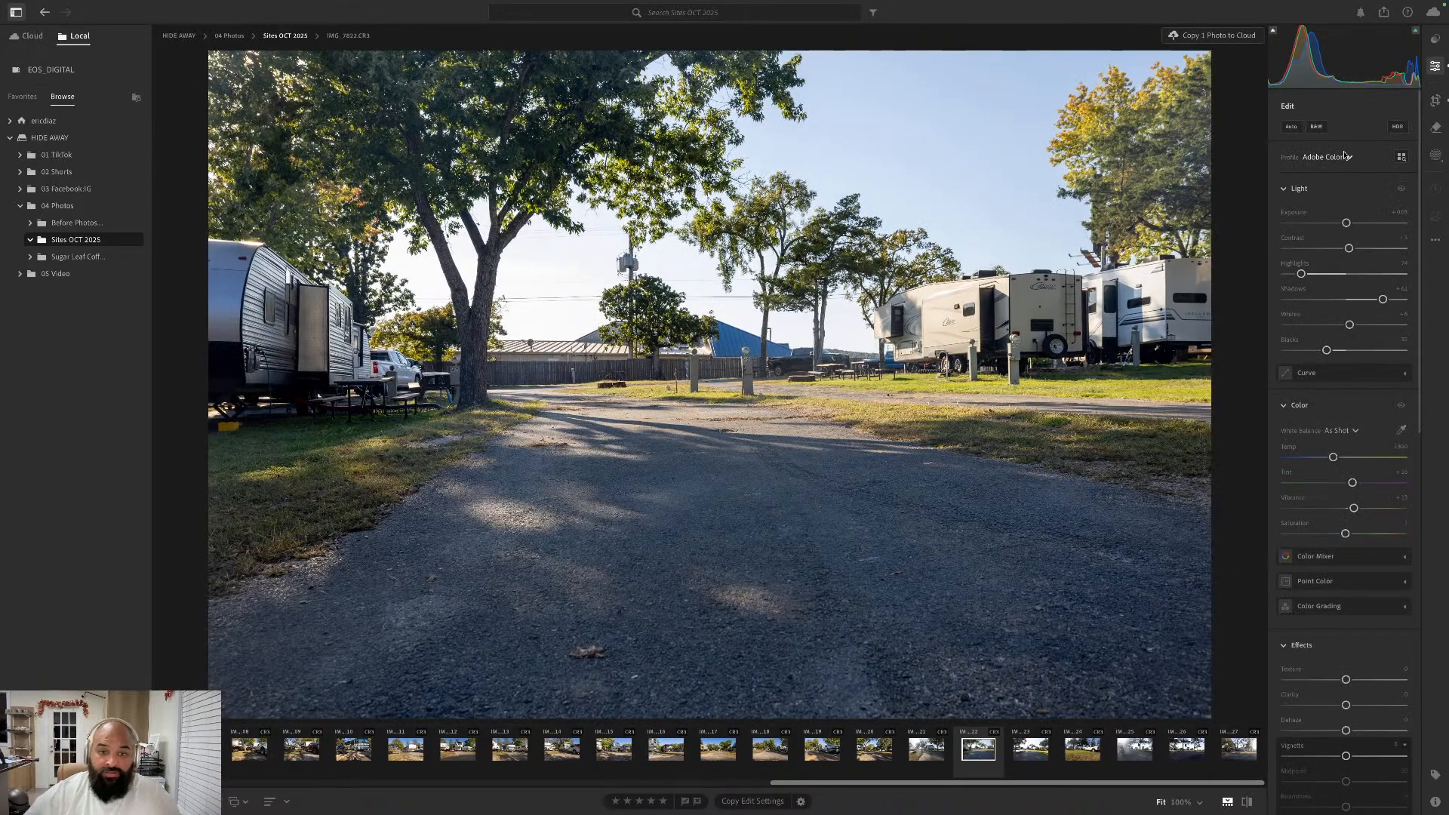
- Go forward to the site photo with sunlit grass beside the pavement, IMG_7823.CR3, apply the Auto edit settings and straighten it automatically
key(Right)
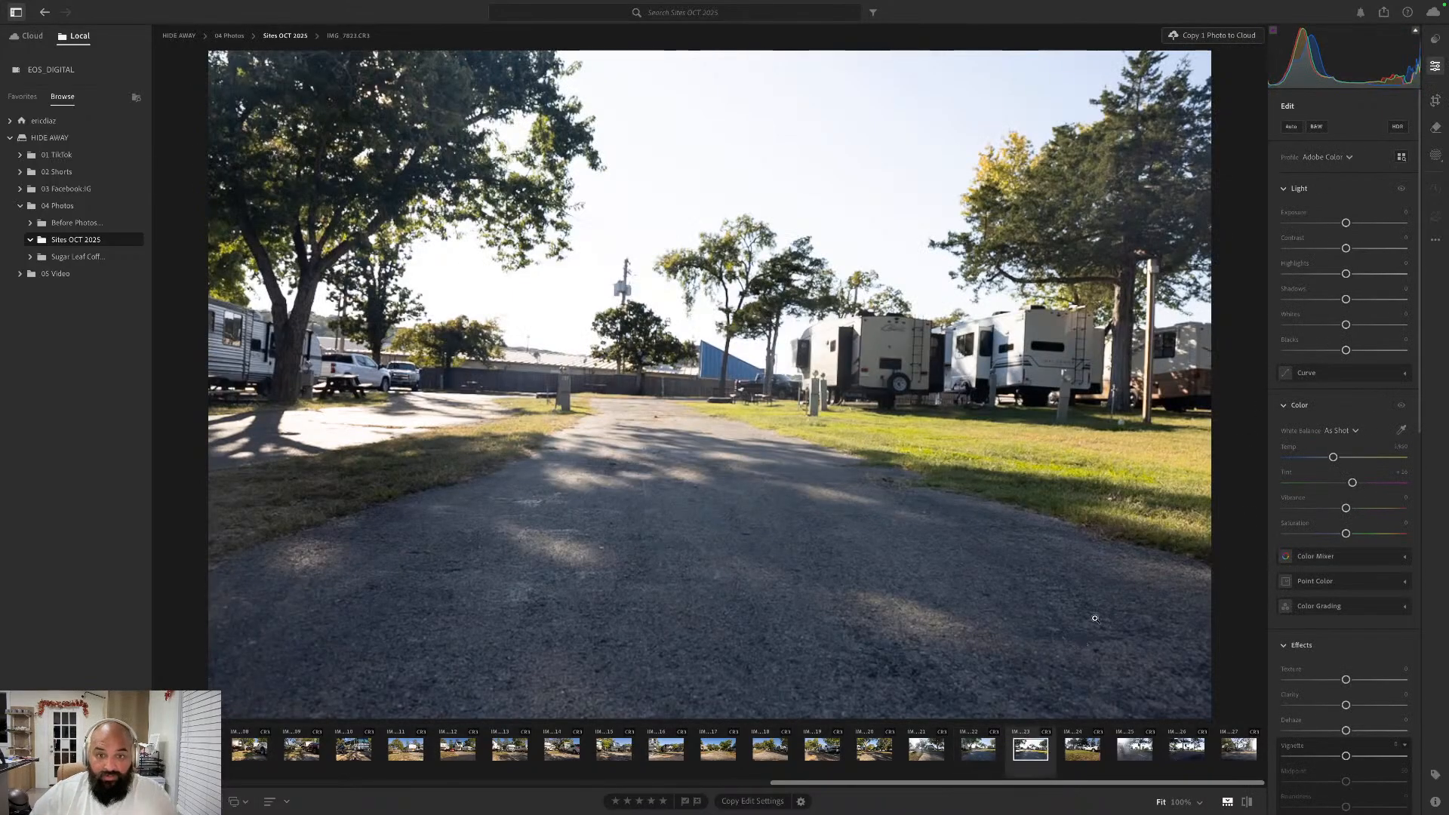
click(1292, 127)
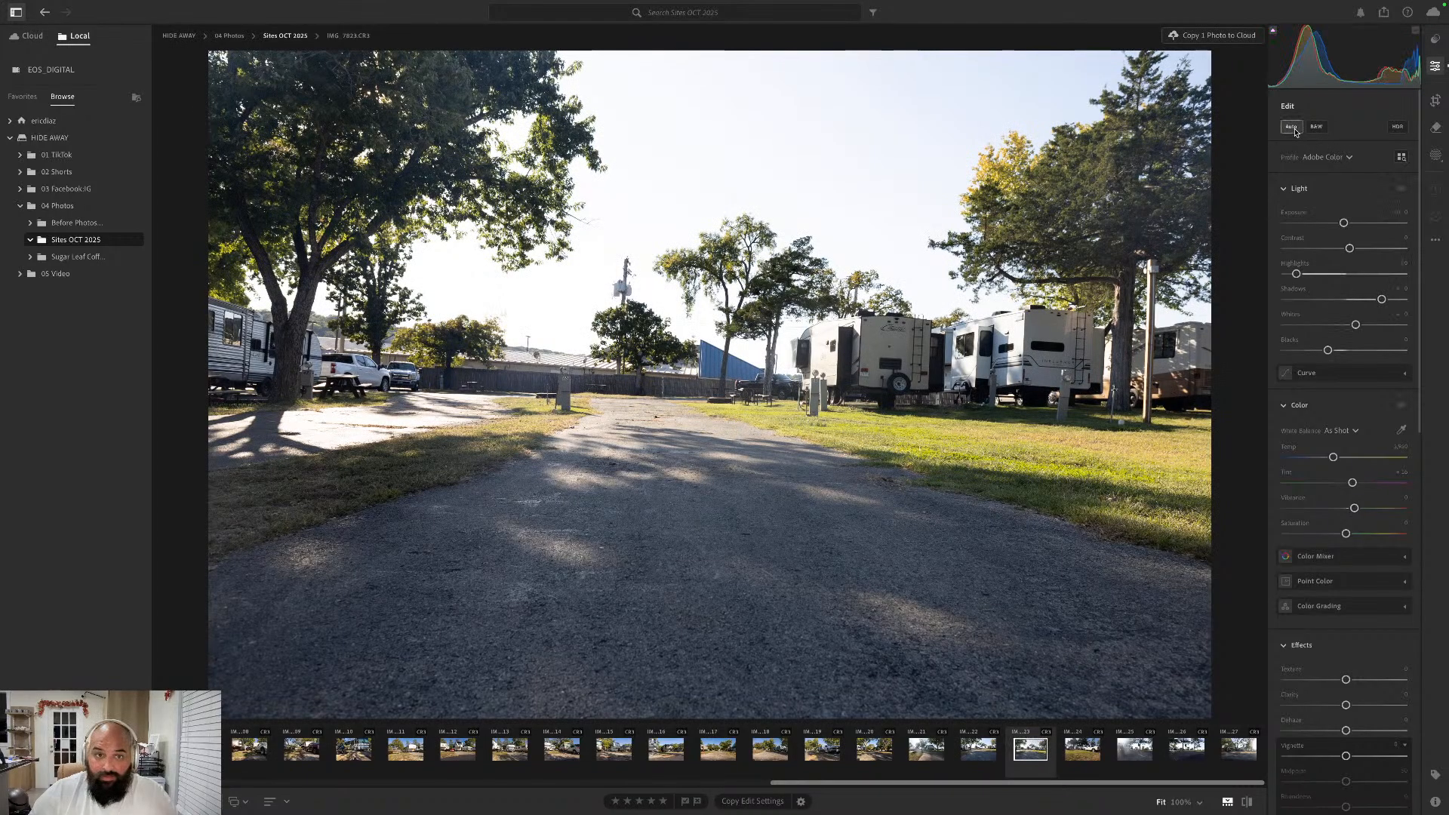
click(1435, 100)
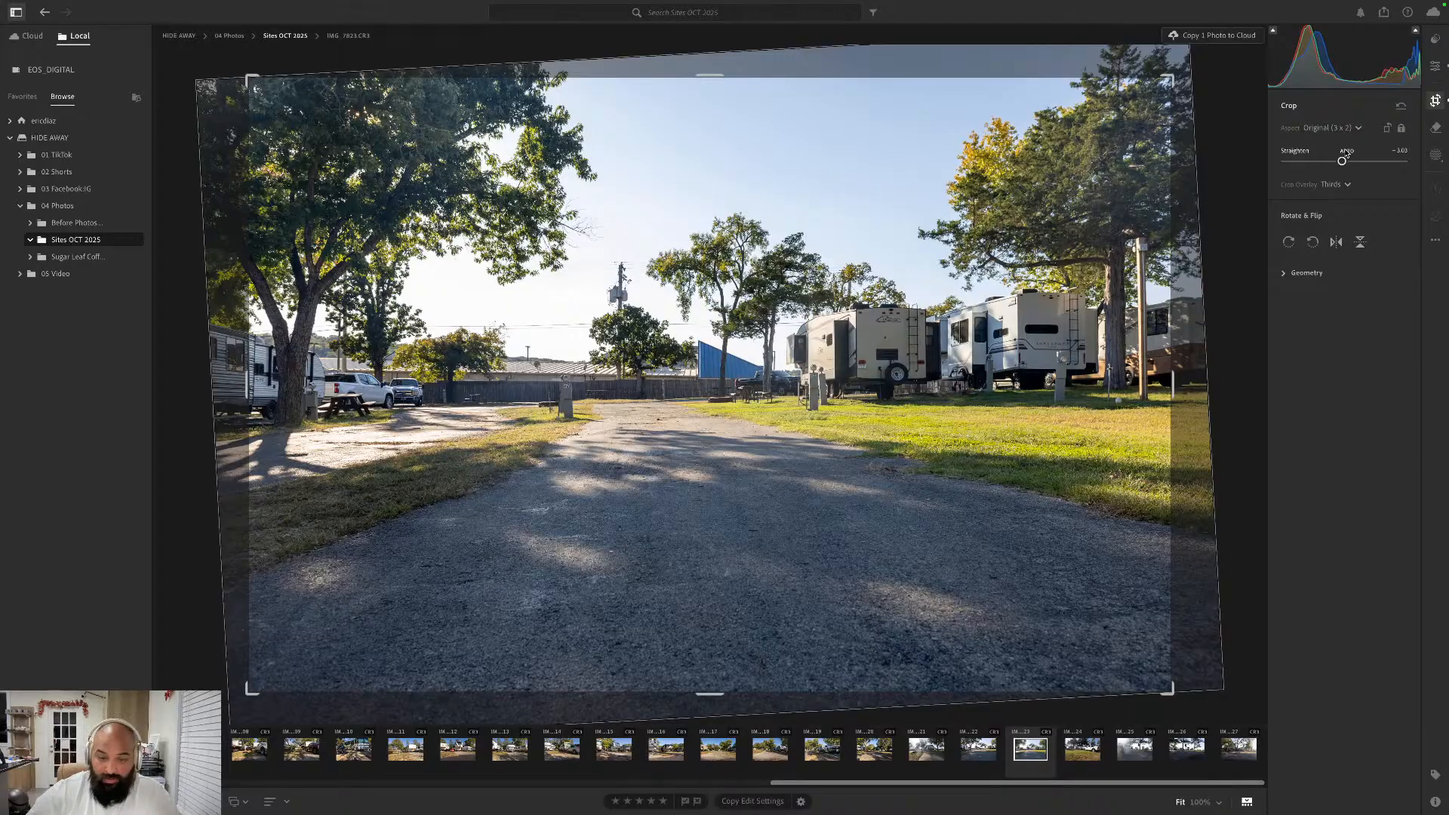
key(Return)
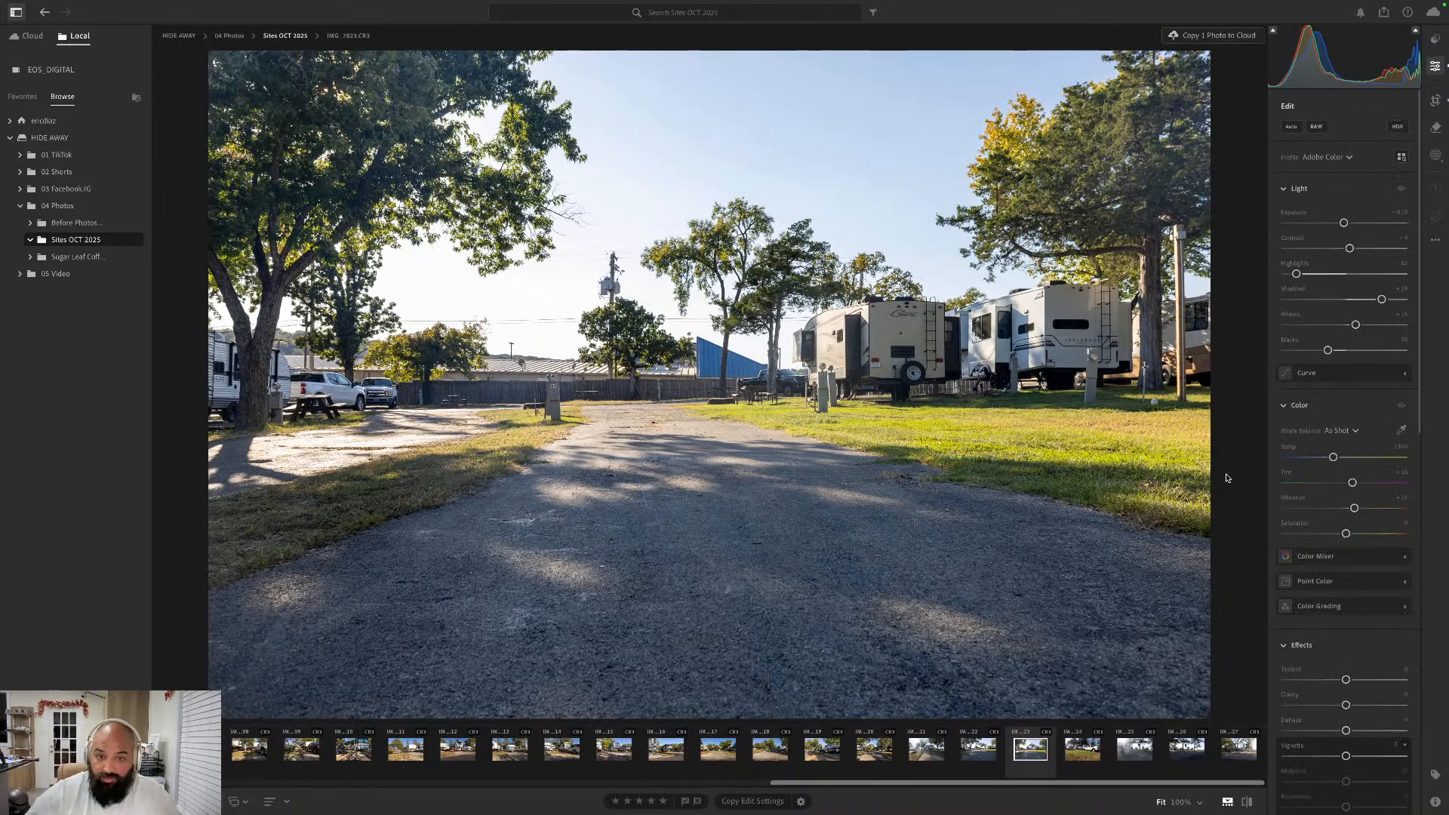
- Go forward to the white Ram pickup photo IMG_7824.CR3, apply the Auto edit settings and straighten it automatically
key(Right)
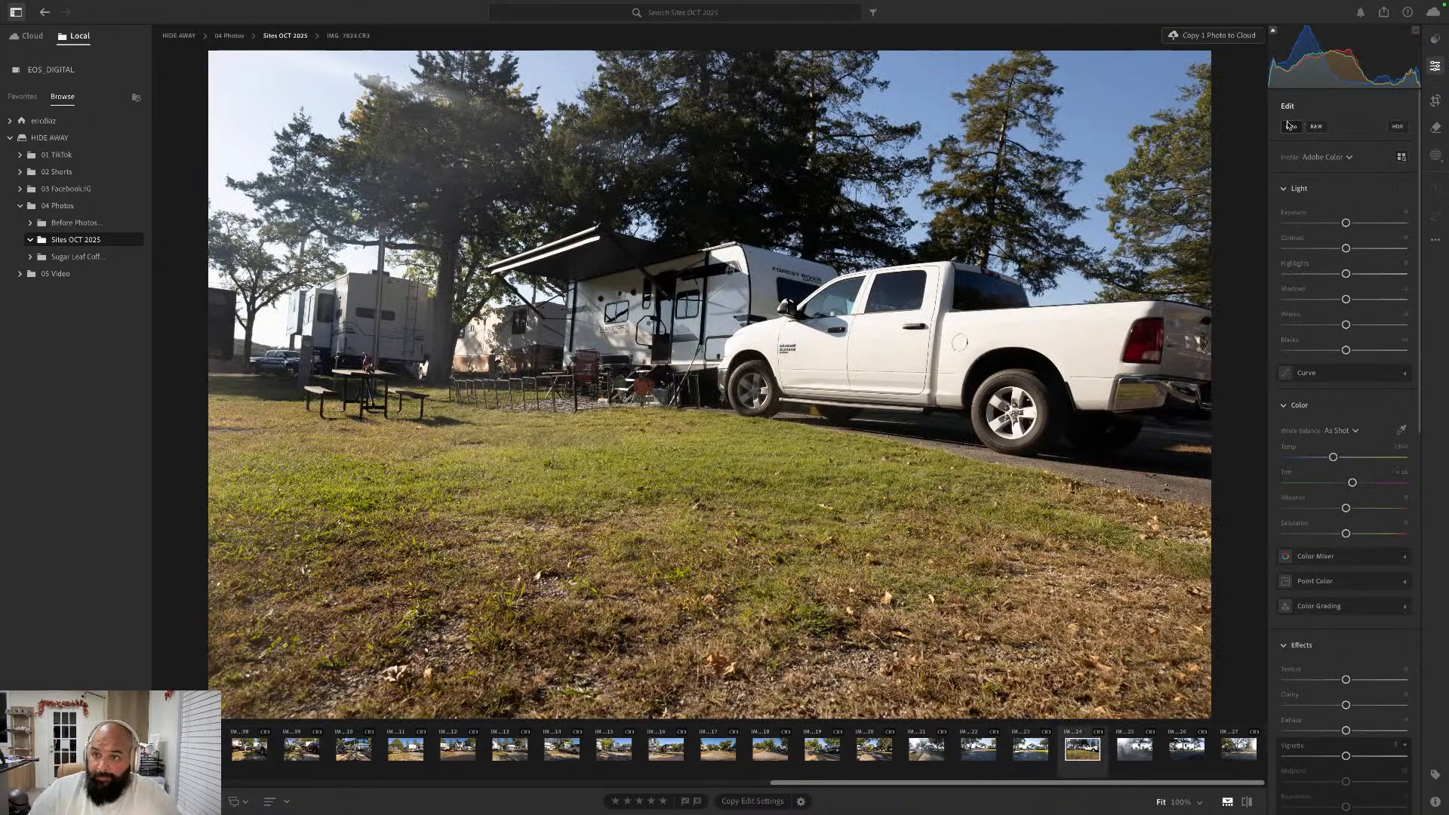
click(1435, 100)
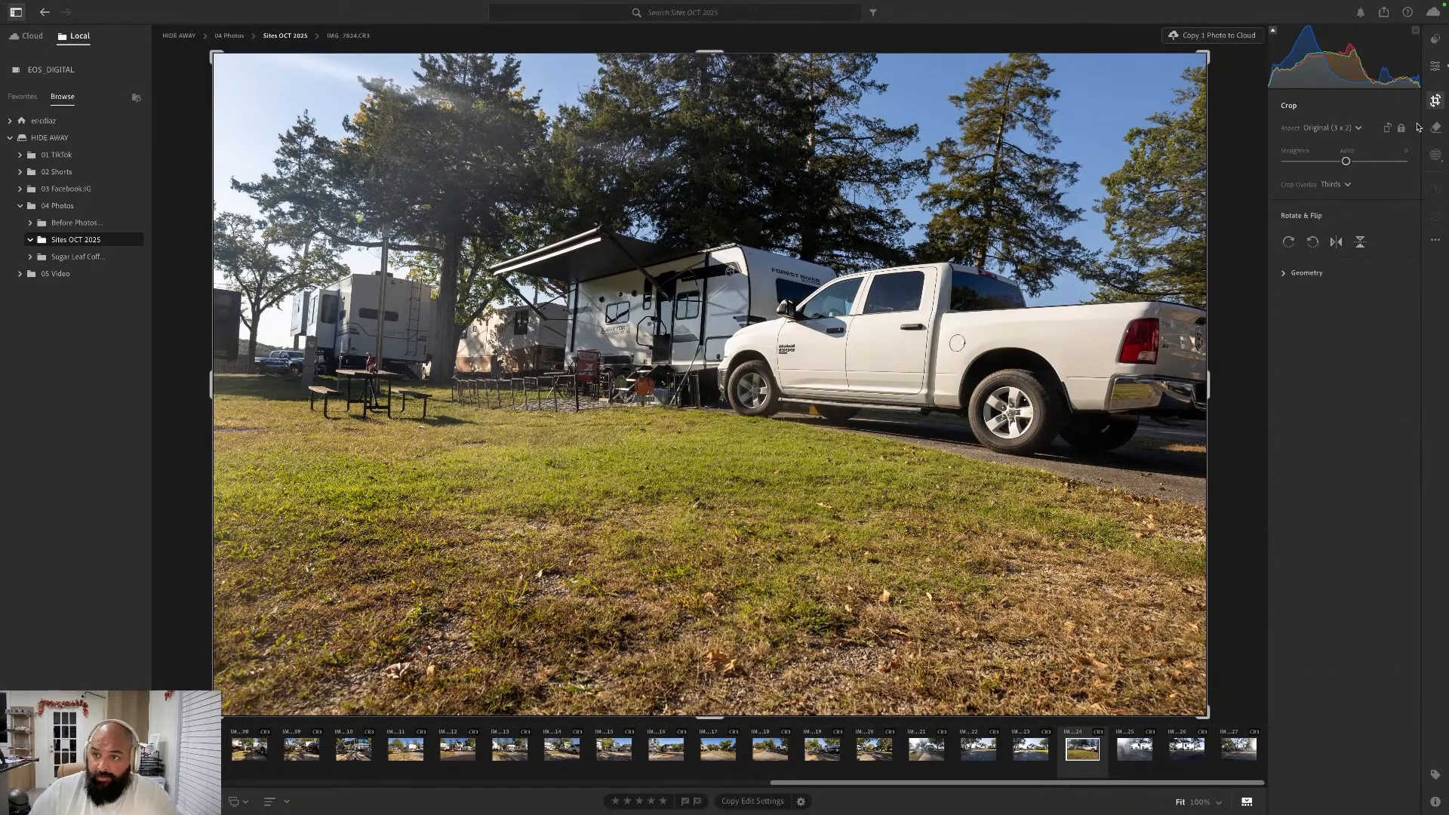
click(1347, 152)
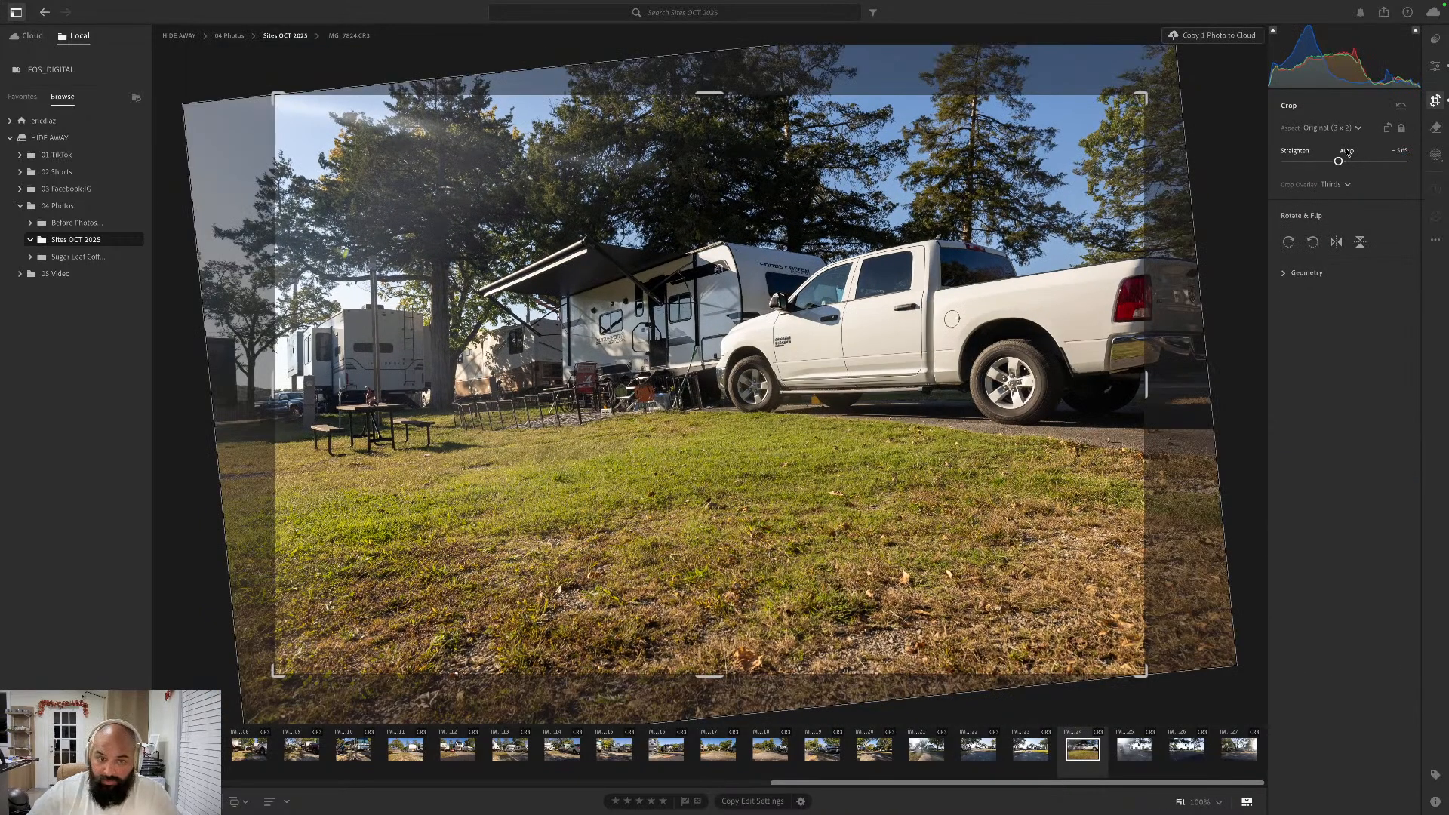
key(Return)
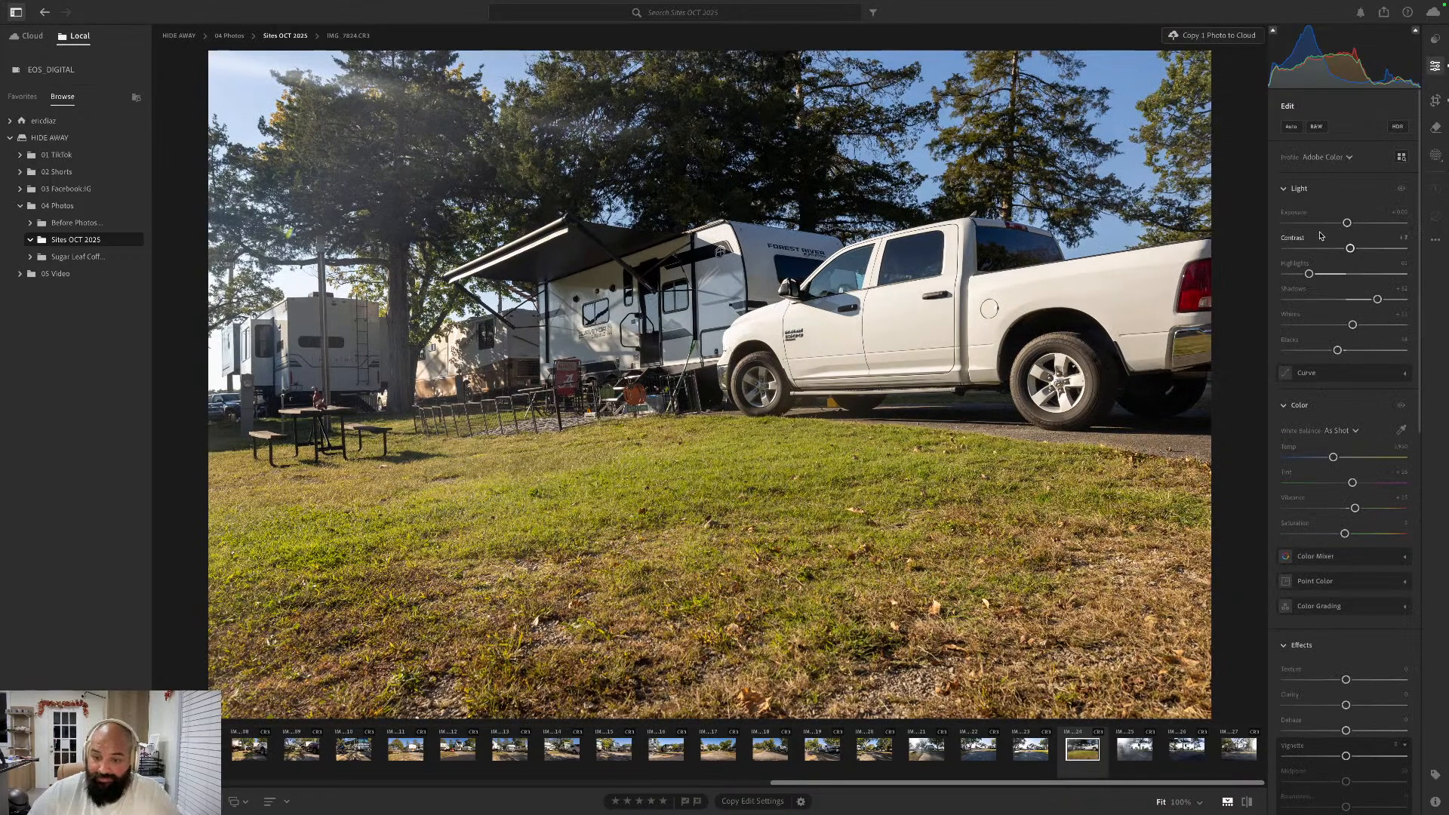
- Go forward to the hazy, sun-flared site photo IMG_7825.CR3, straighten it automatically and apply the Auto edit settings
key(Right)
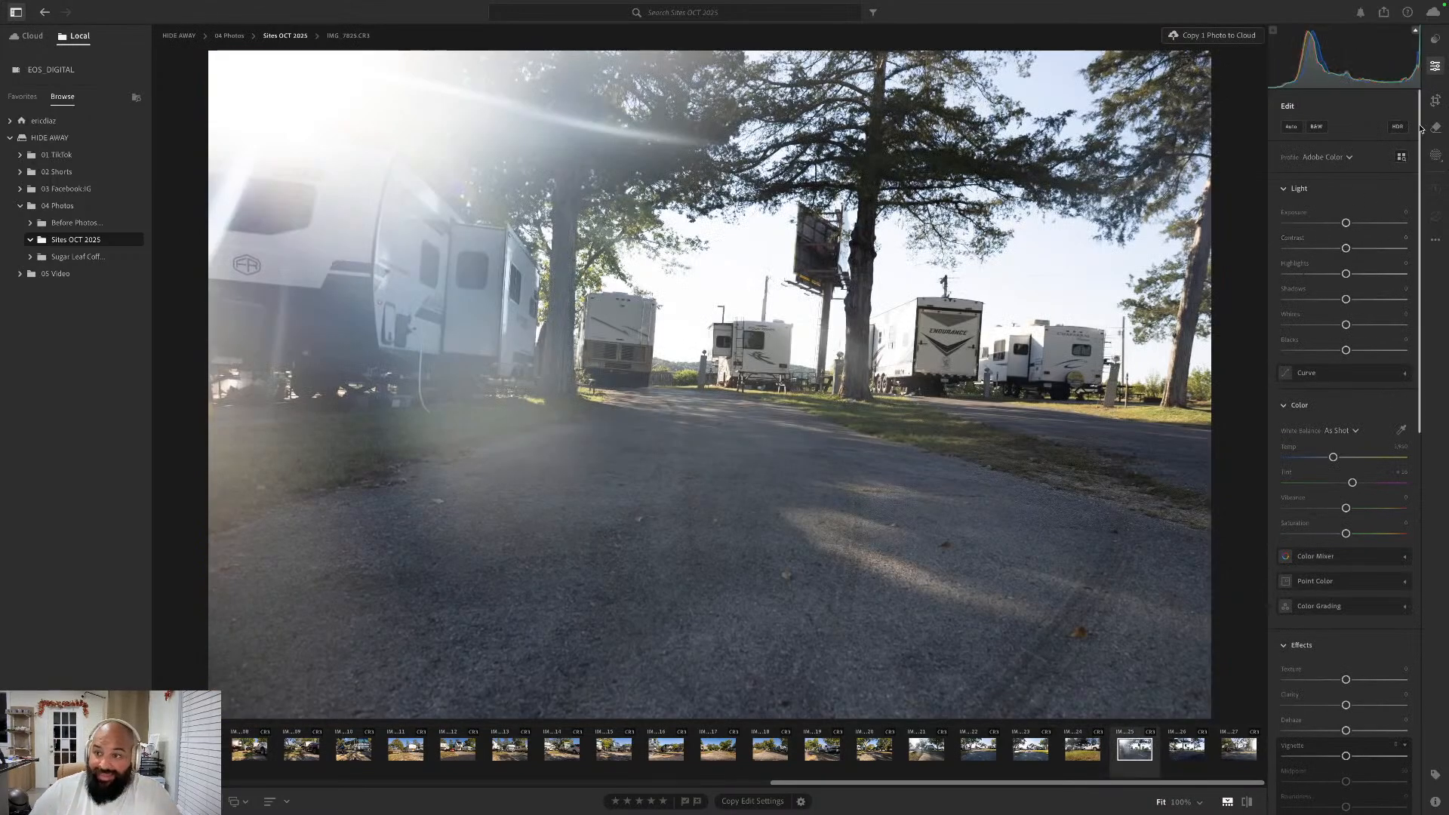
click(1436, 99)
click(1351, 150)
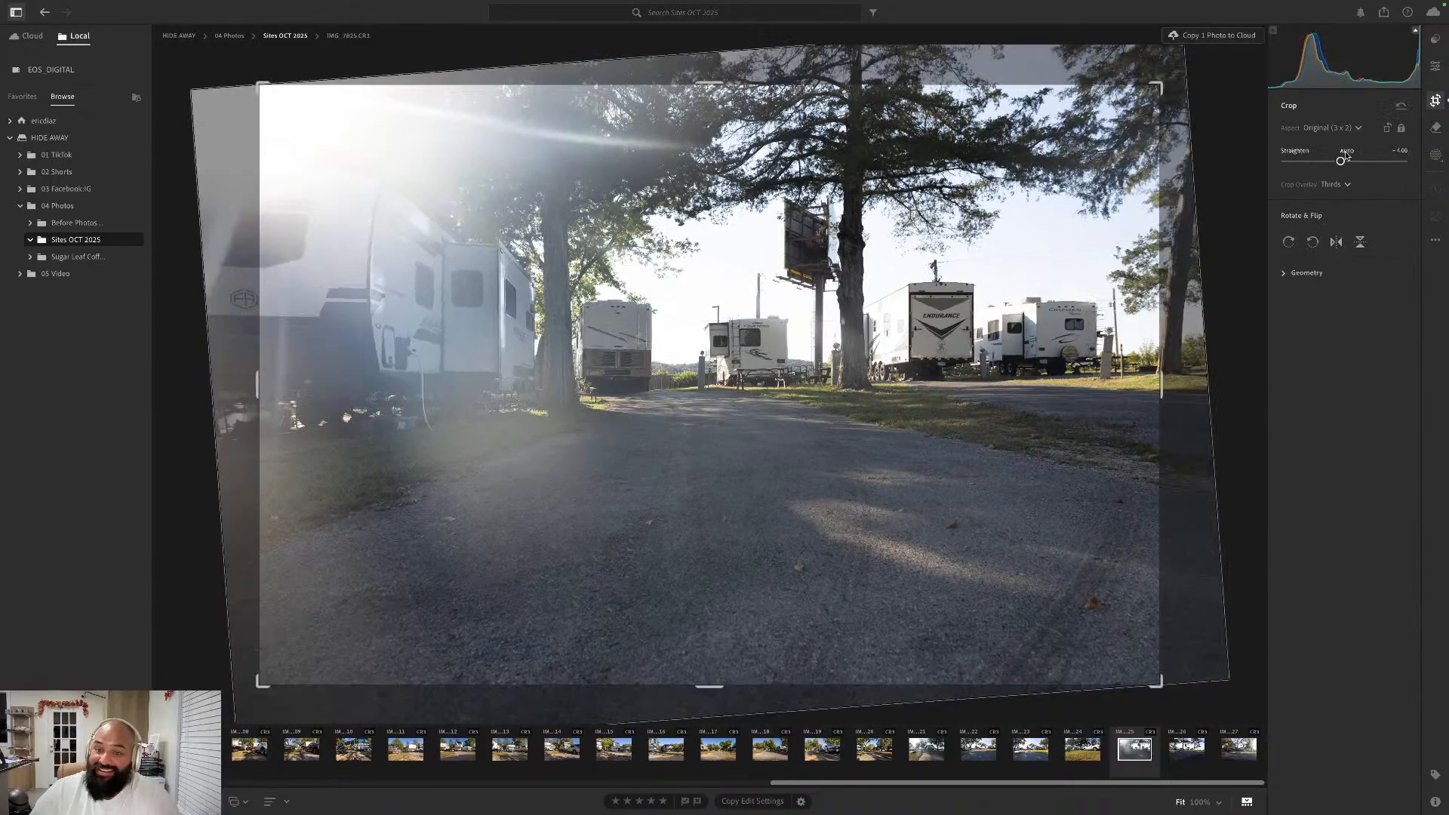
click(1436, 67)
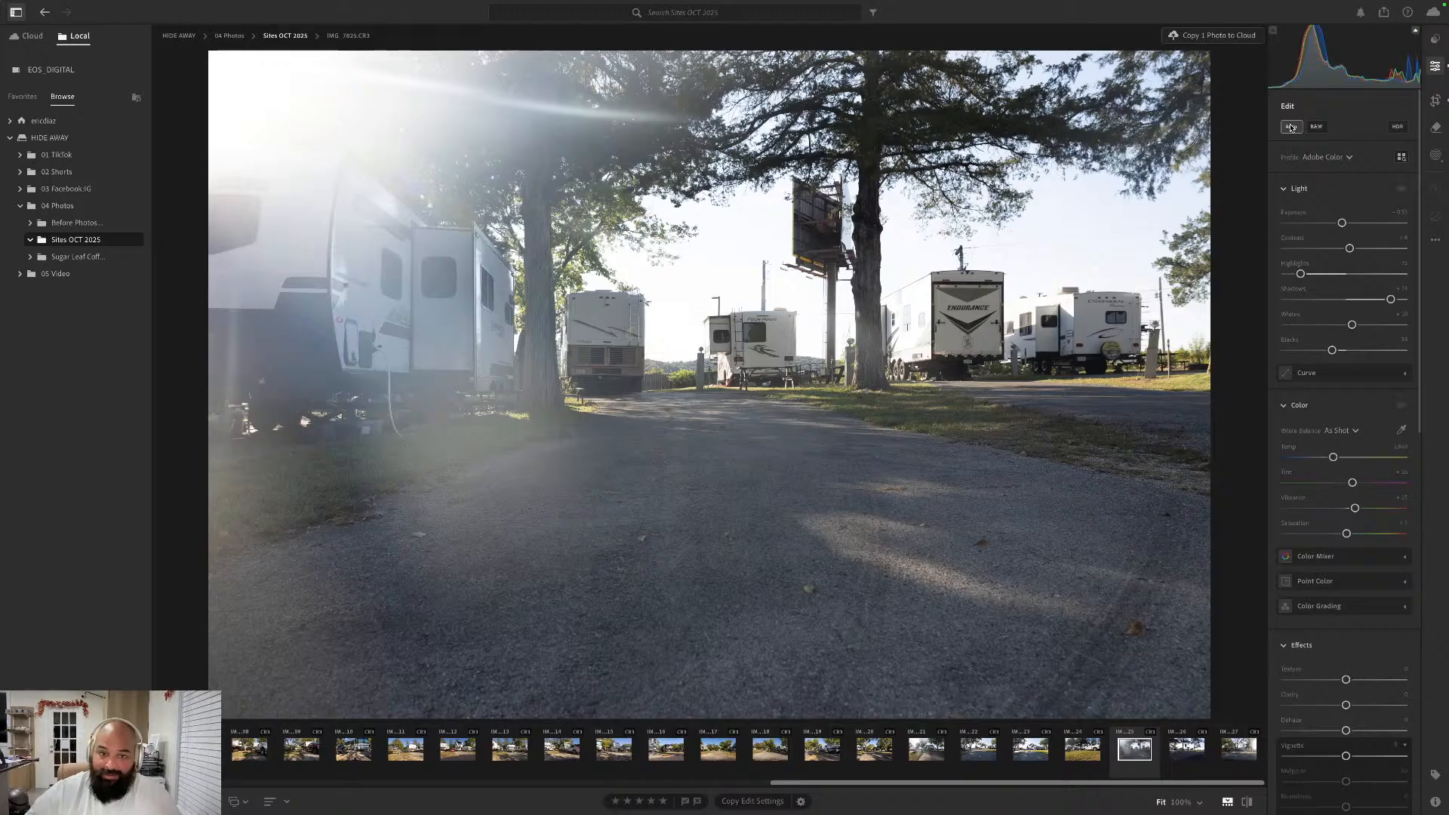
- Go forward to the dark paved site photo IMG_7826.CR3, straighten it automatically and apply the Auto edit settings
key(Right)
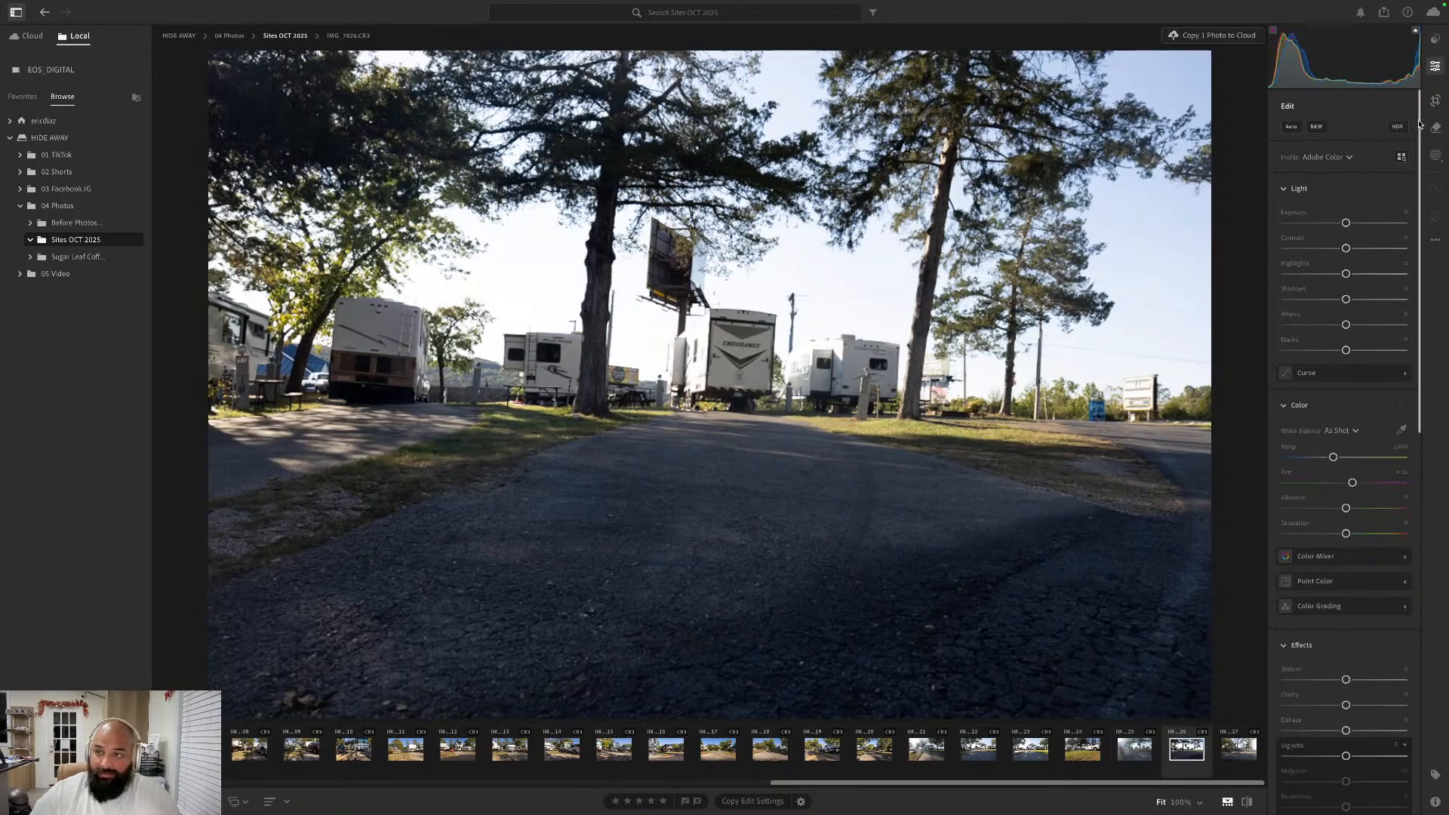
click(1436, 101)
drag(1346, 160, 1356, 160)
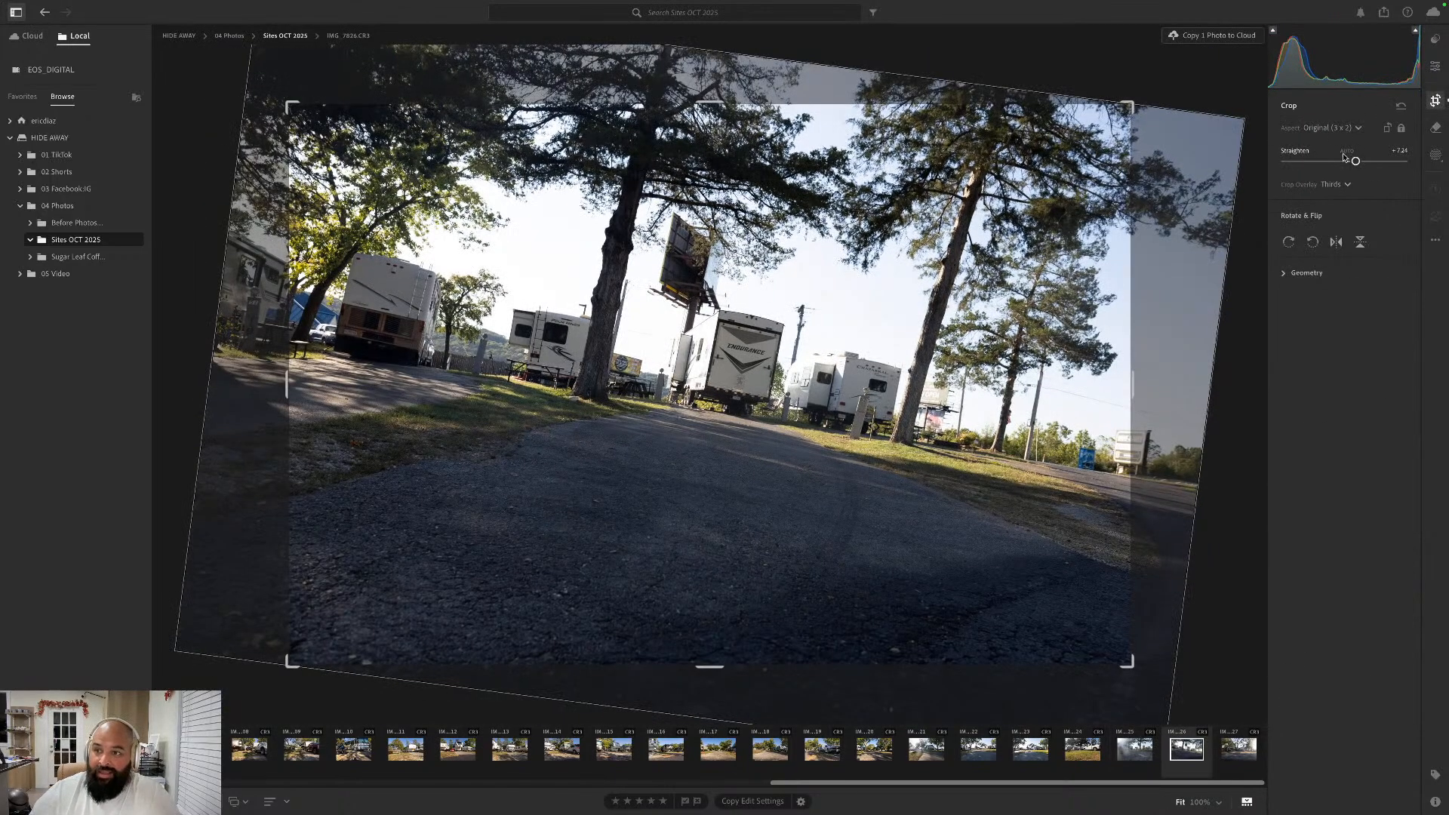
click(1347, 151)
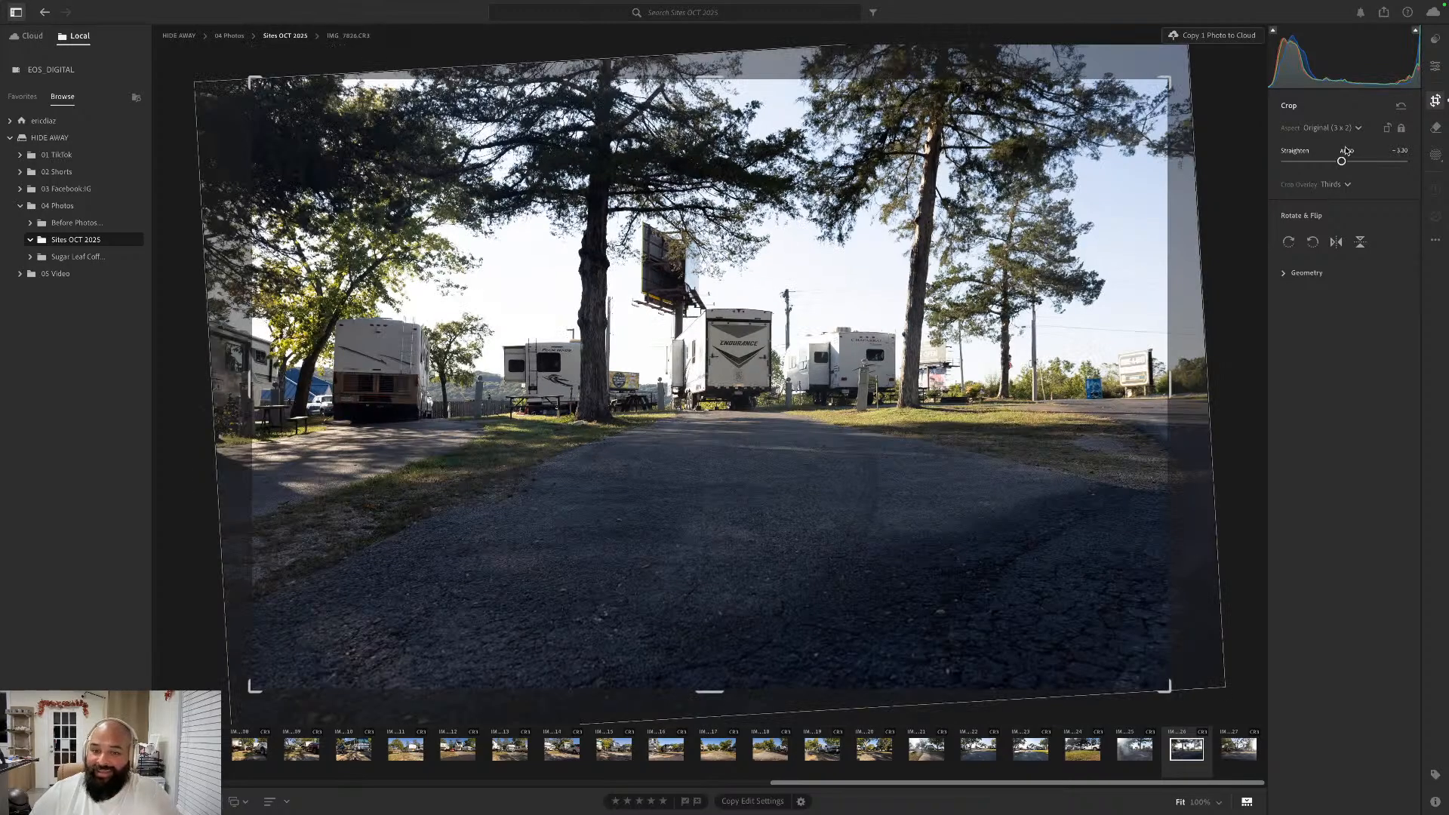
key(e)
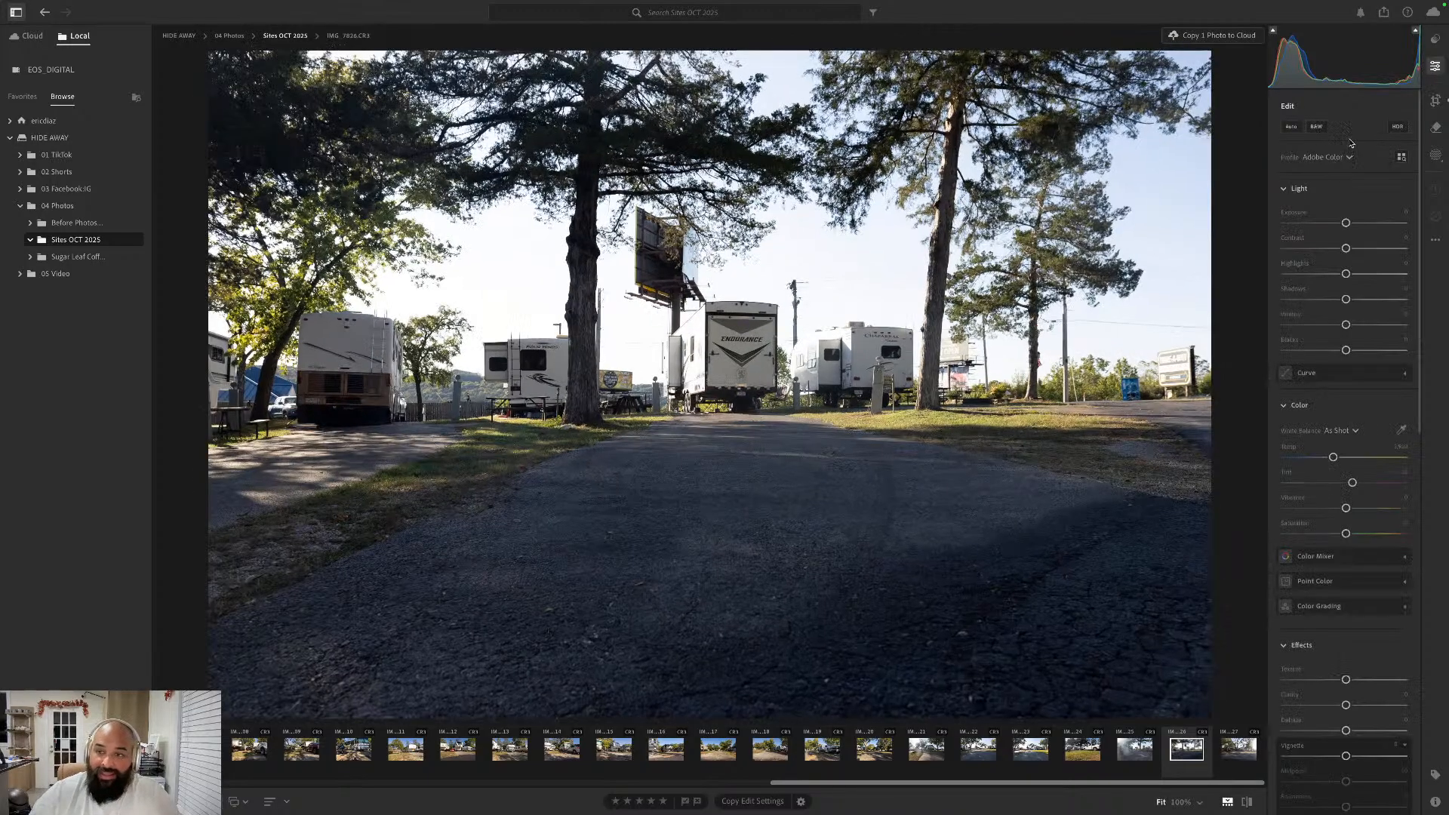
click(1294, 129)
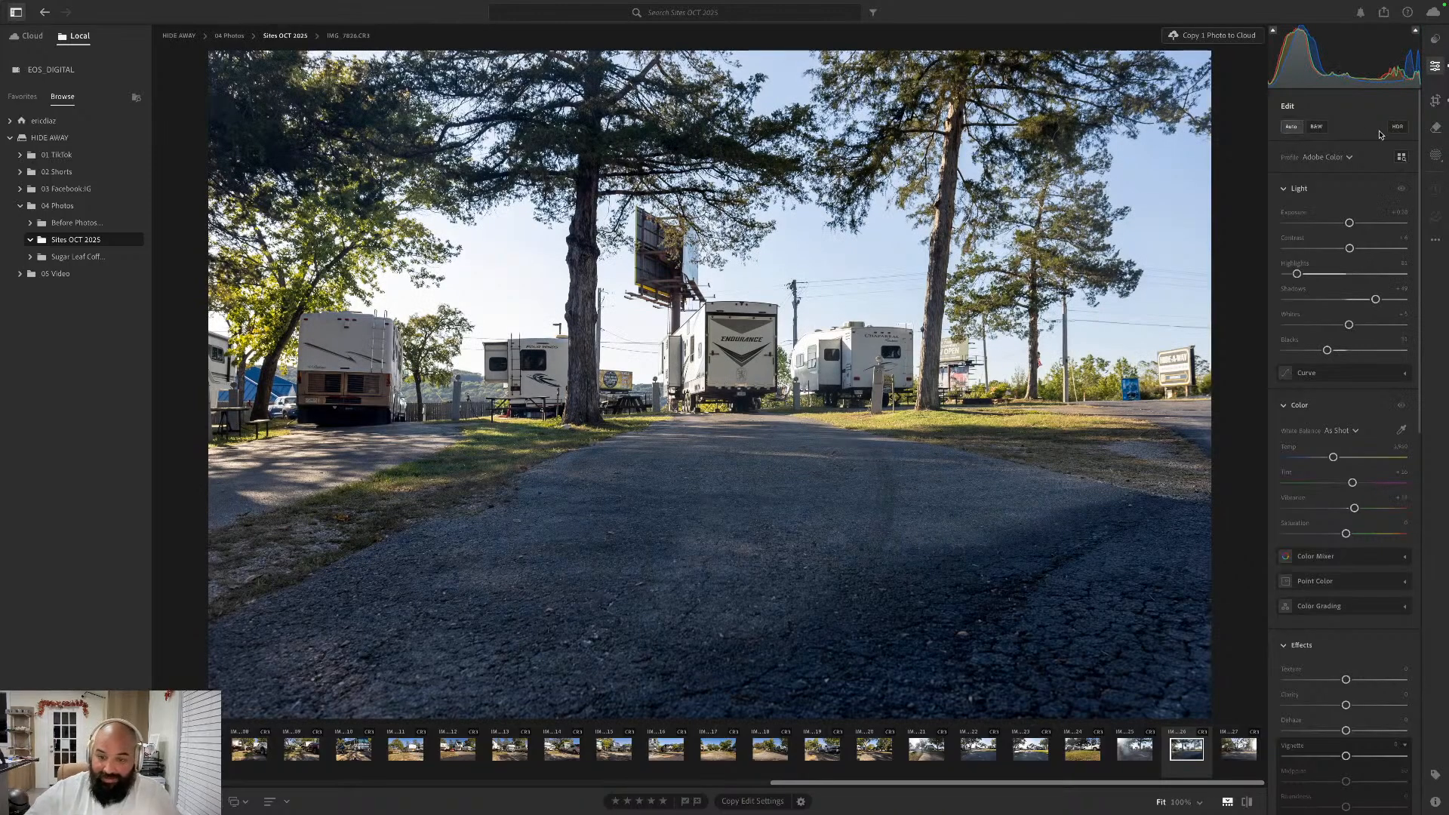
- Go forward to the last photo, IMG_7827.CR3 with the wooden shed, apply the Auto edit settings and straighten it automatically
key(Right)
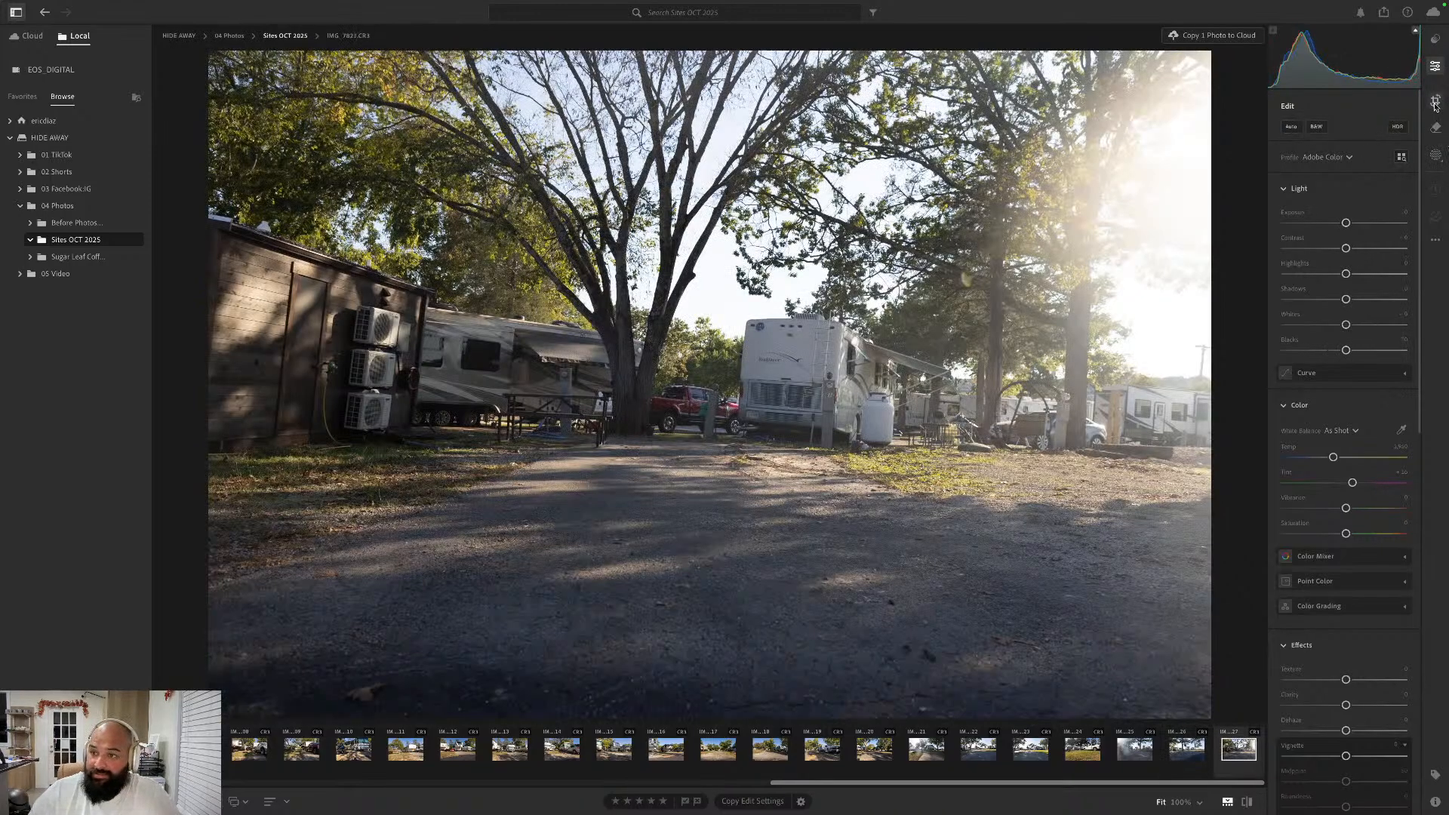
click(1291, 127)
click(1437, 100)
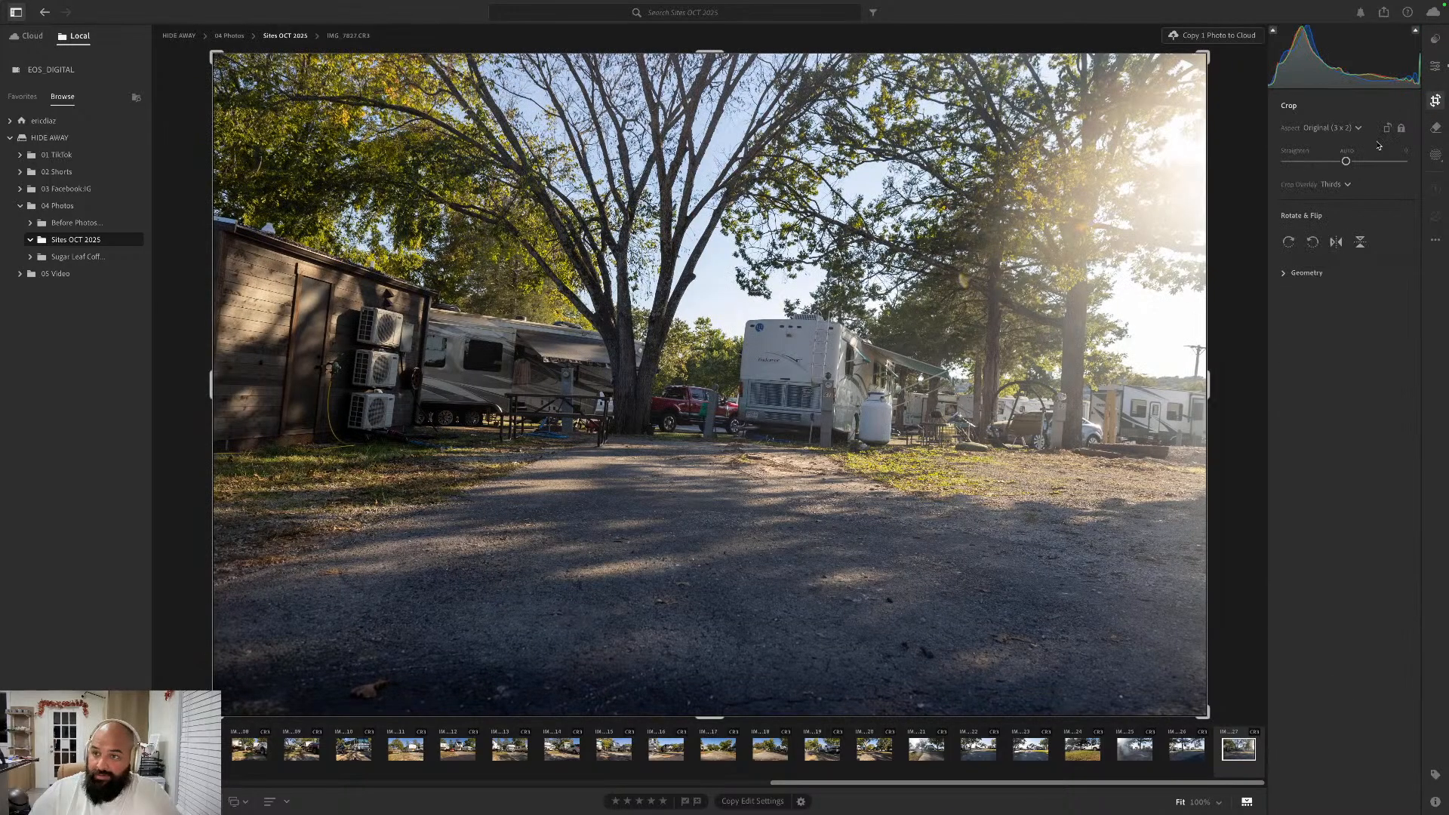
click(1349, 151)
key(e)
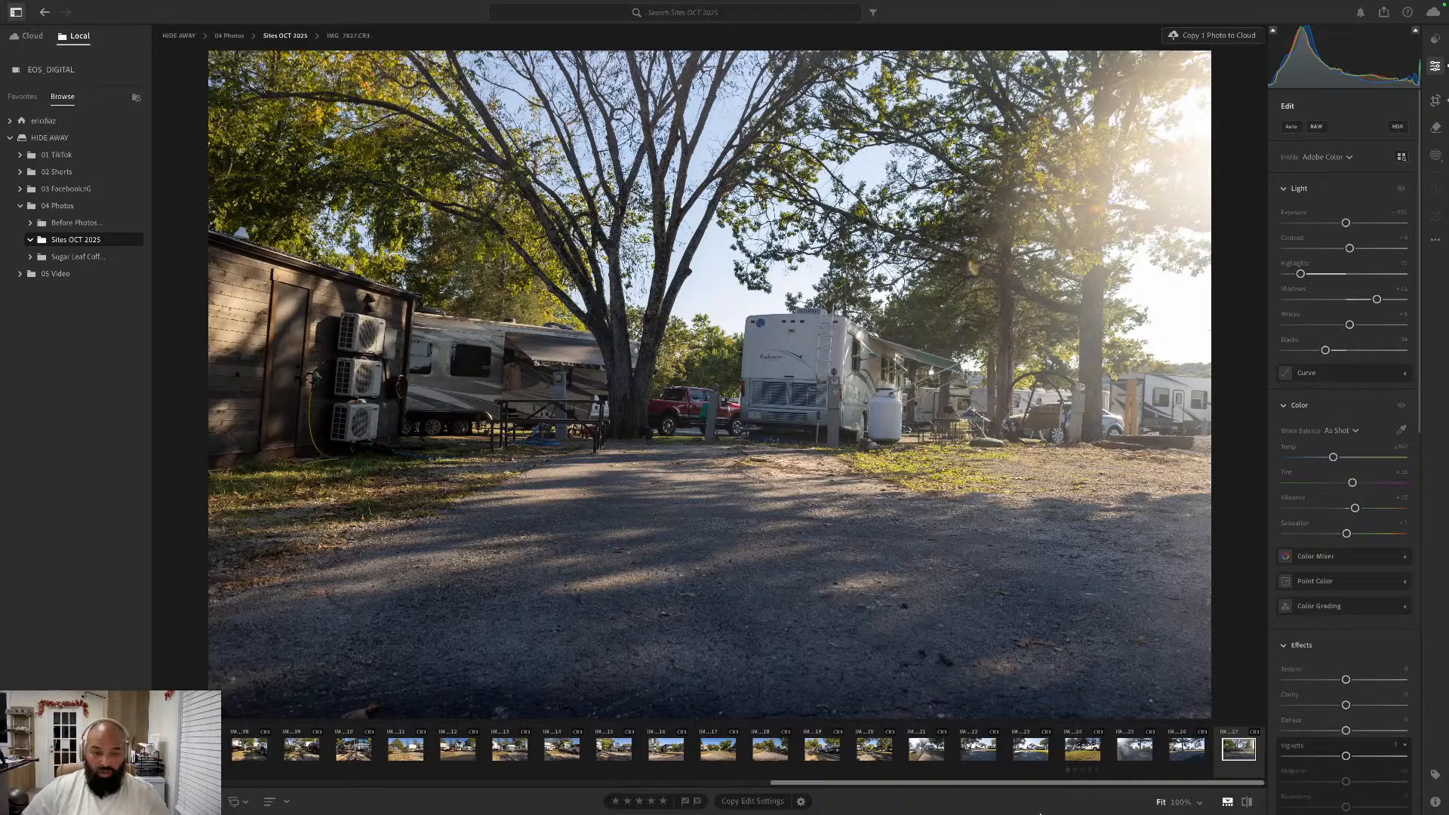
- Return to the beginning of the filmstrip and open the photo of the dark pickup facing the camera under the sun
drag(899, 783, 264, 793)
click(180, 749)
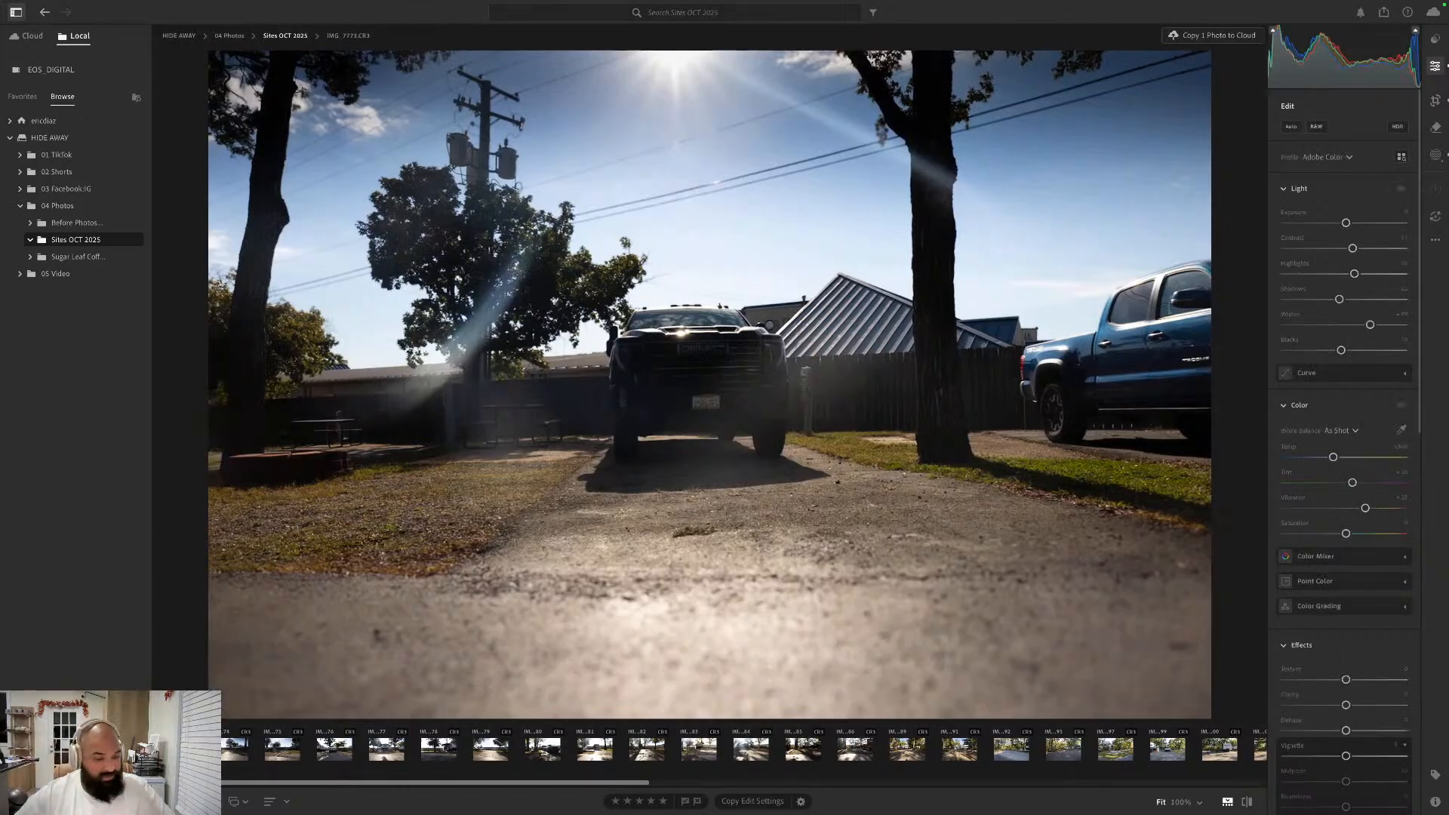
- Switch to Safari with the campground's booking page
key(super+Tab)
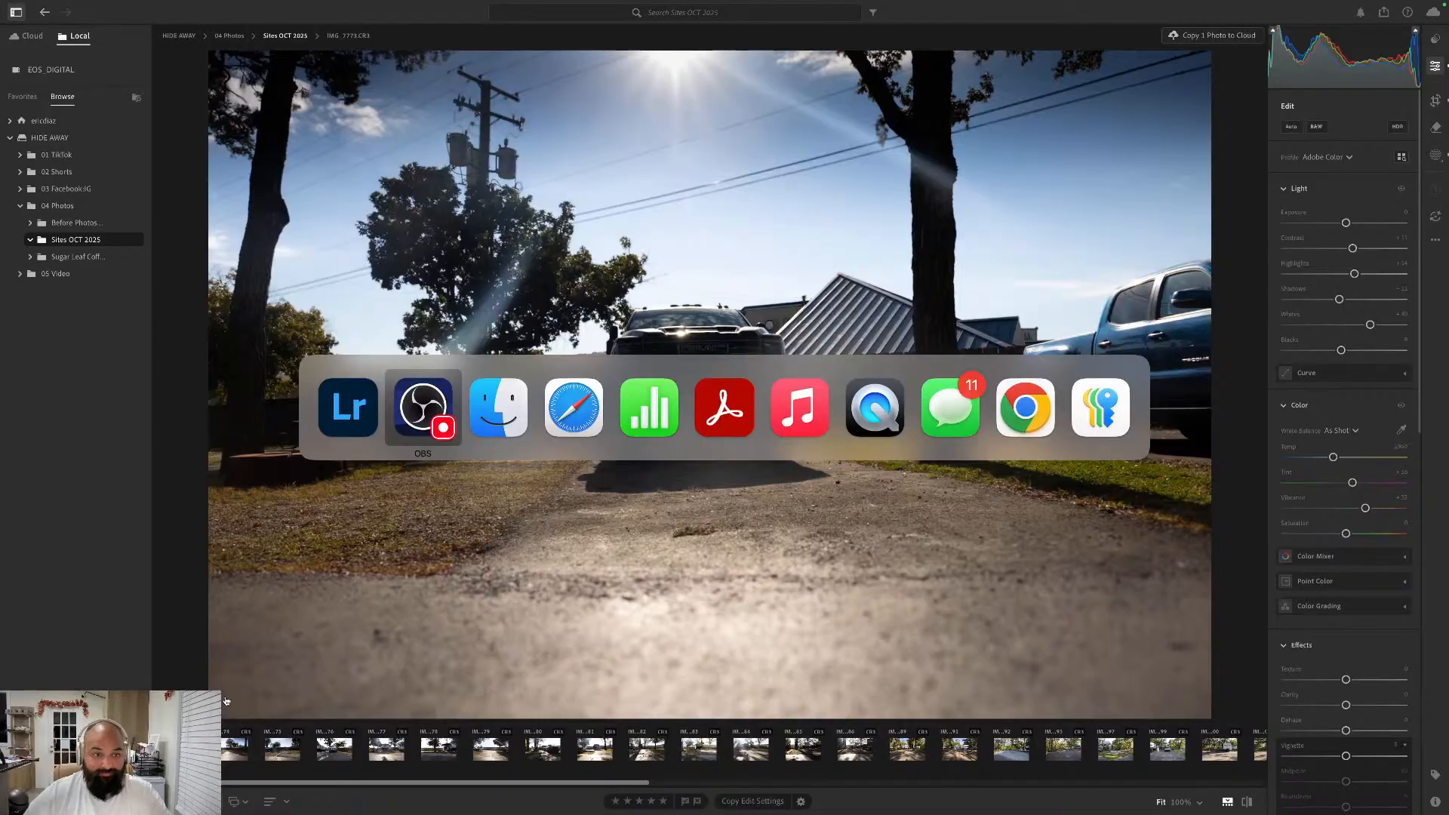
key(super+Tab)
key(super+Tab)
key(super+Tab)
key(super+Tab)
key(super+Tab)
key(super+Tab)
key(super+Tab)
key(super+Tab)
key(super+Tab)
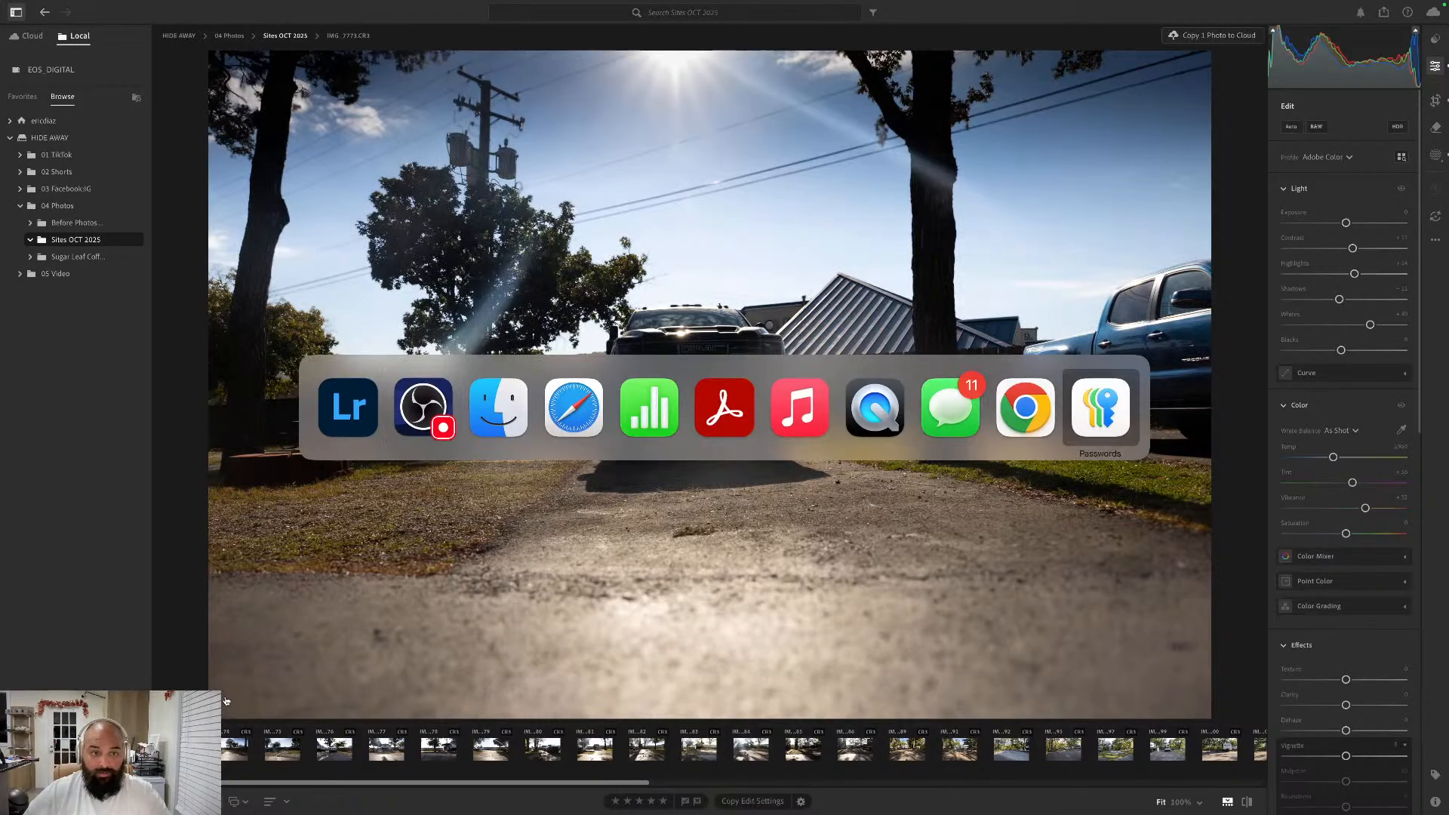
key(super+Tab)
key(super+Tab)
key(super+Tab)
key(super+Tab)
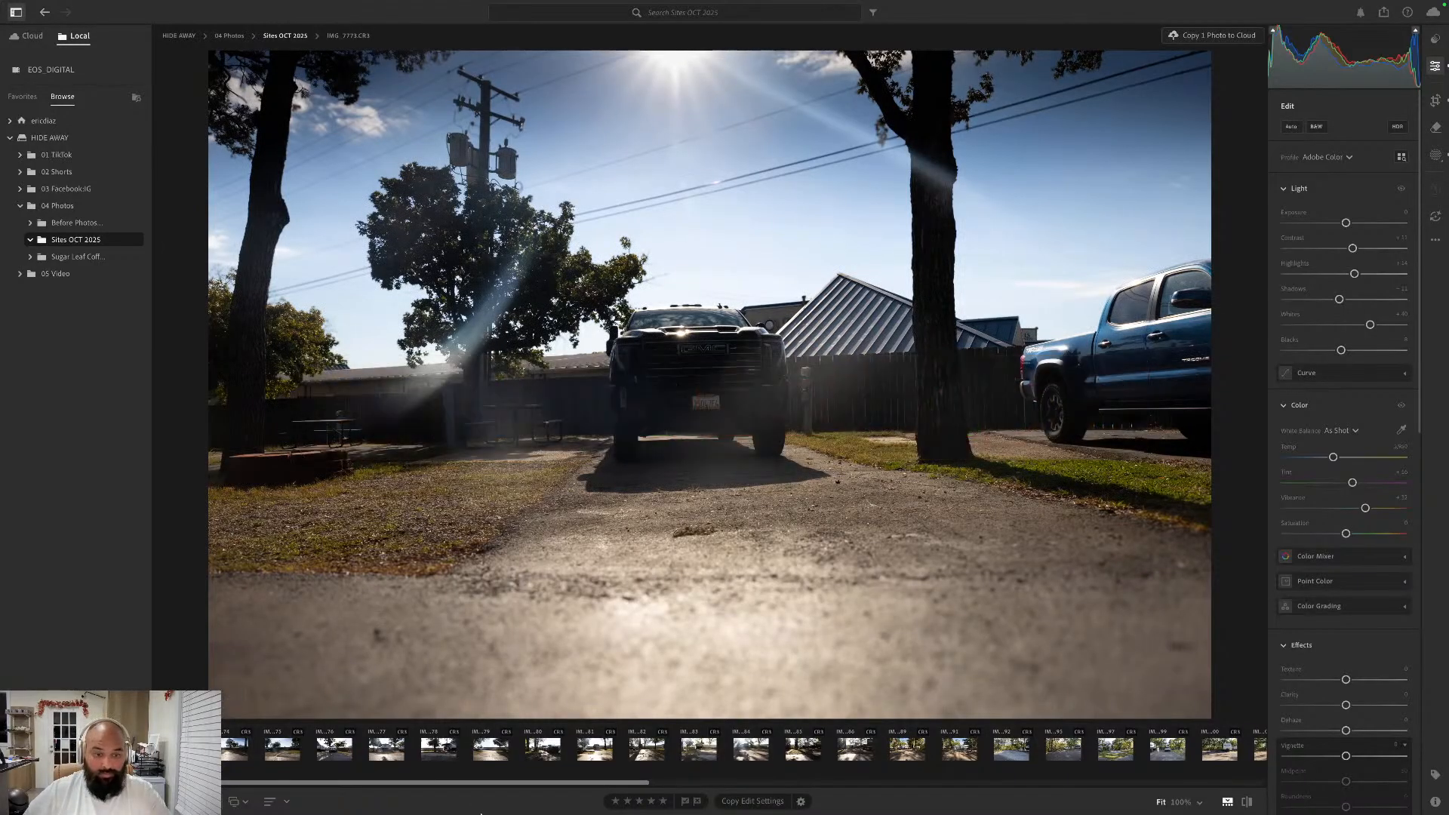
mouse_move(481, 814)
click(1189, 781)
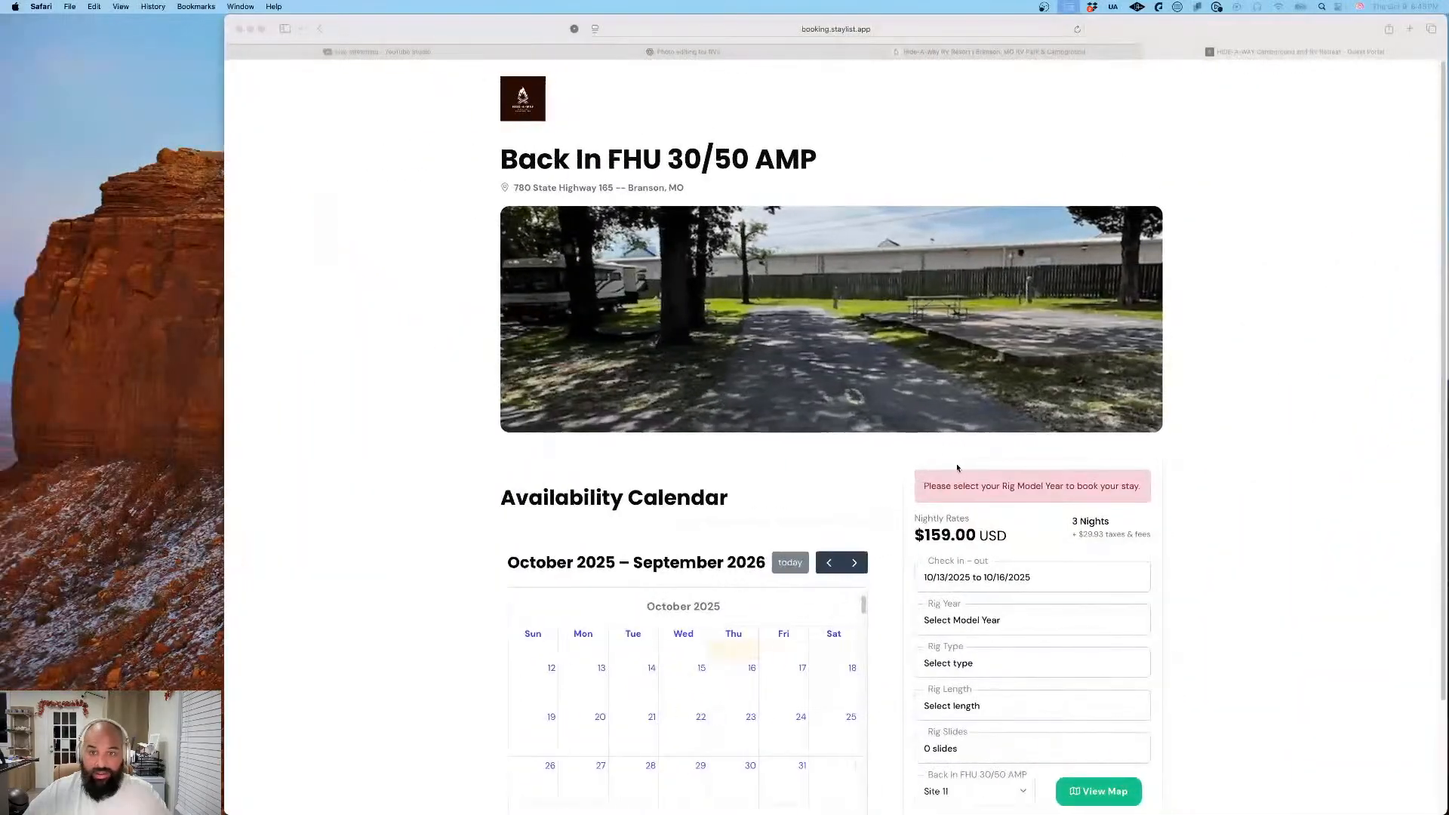
- Close the photo editing tab and open a new blank browser tab
click(914, 27)
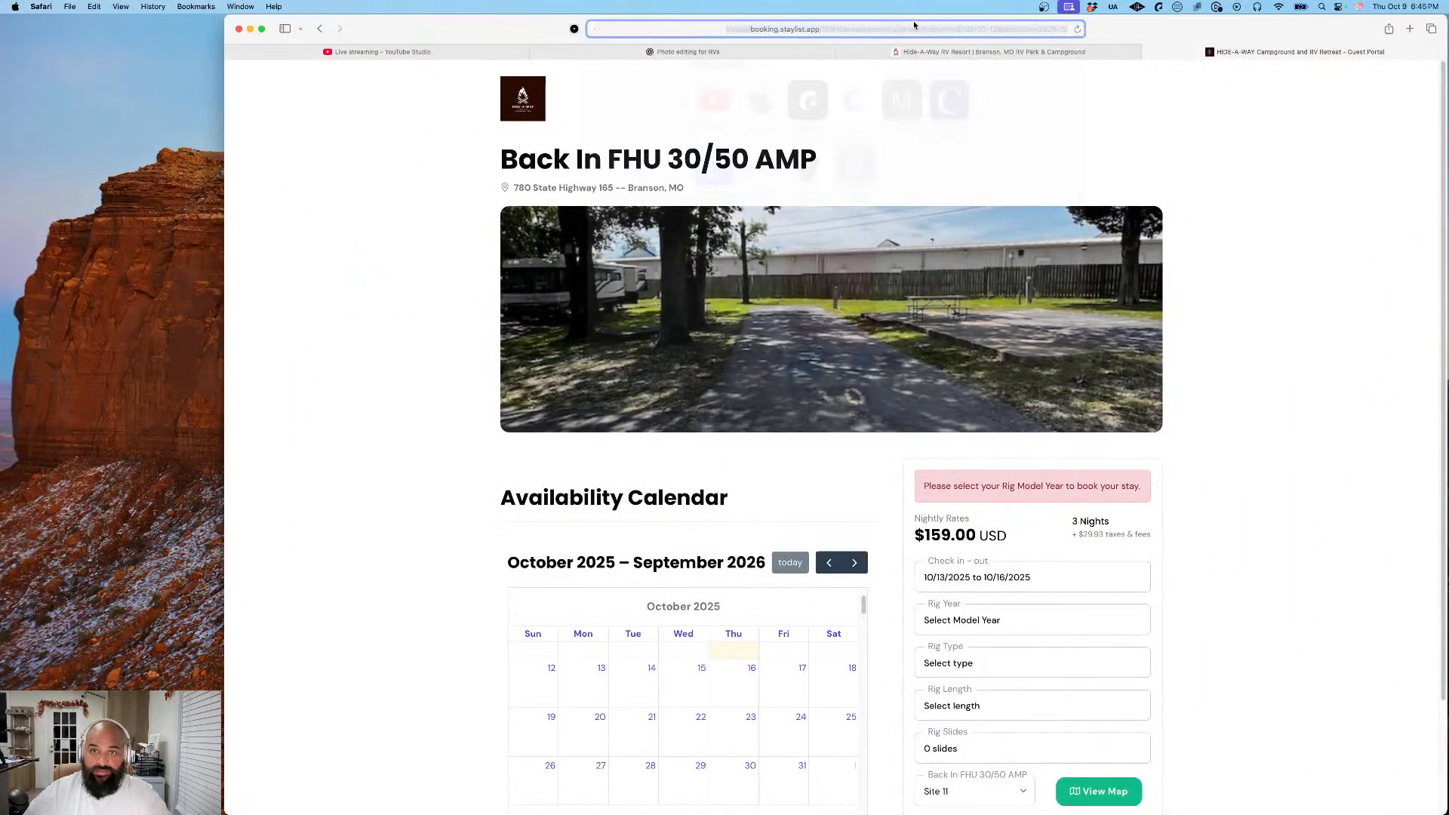
click(556, 68)
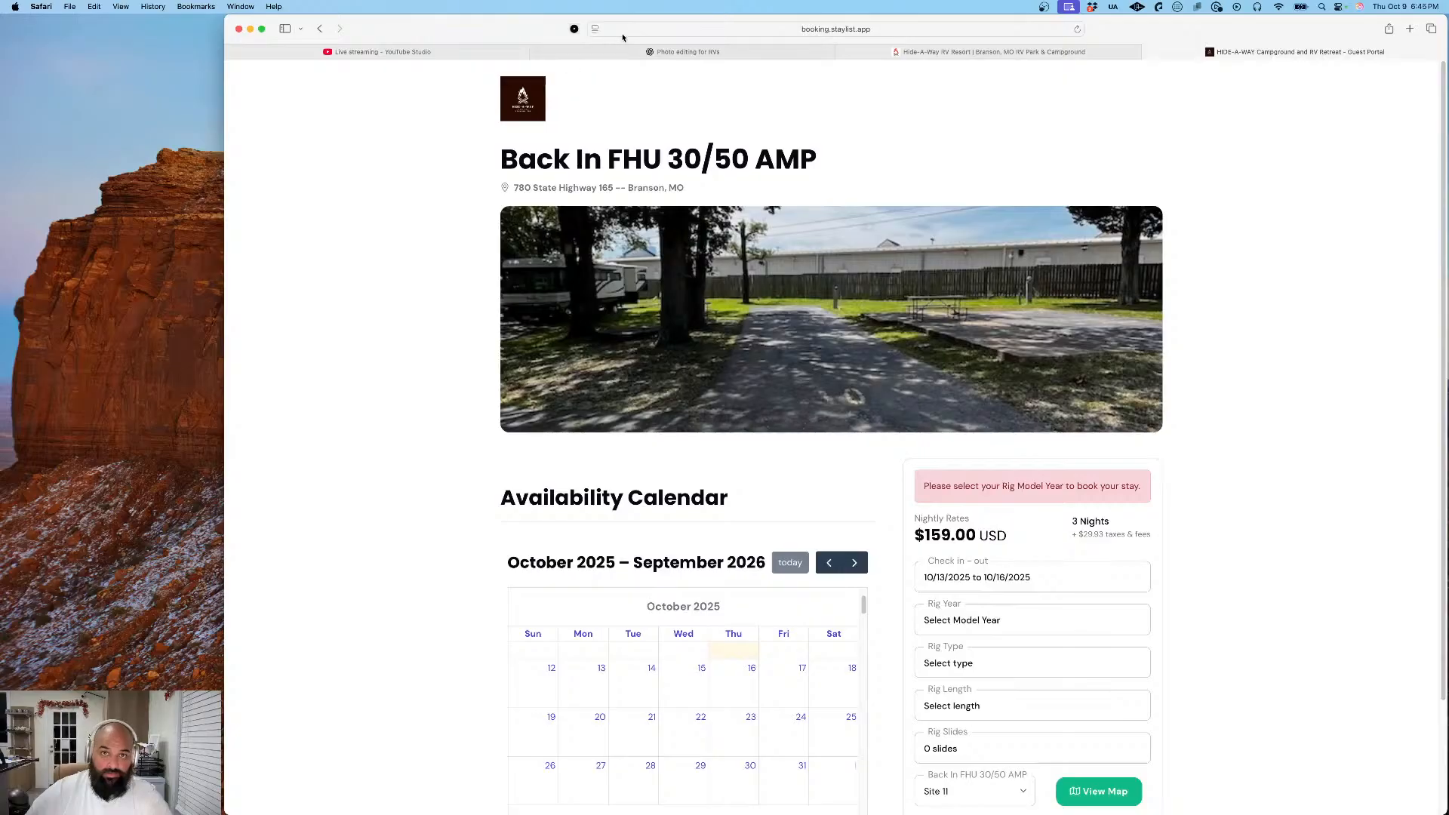
click(537, 52)
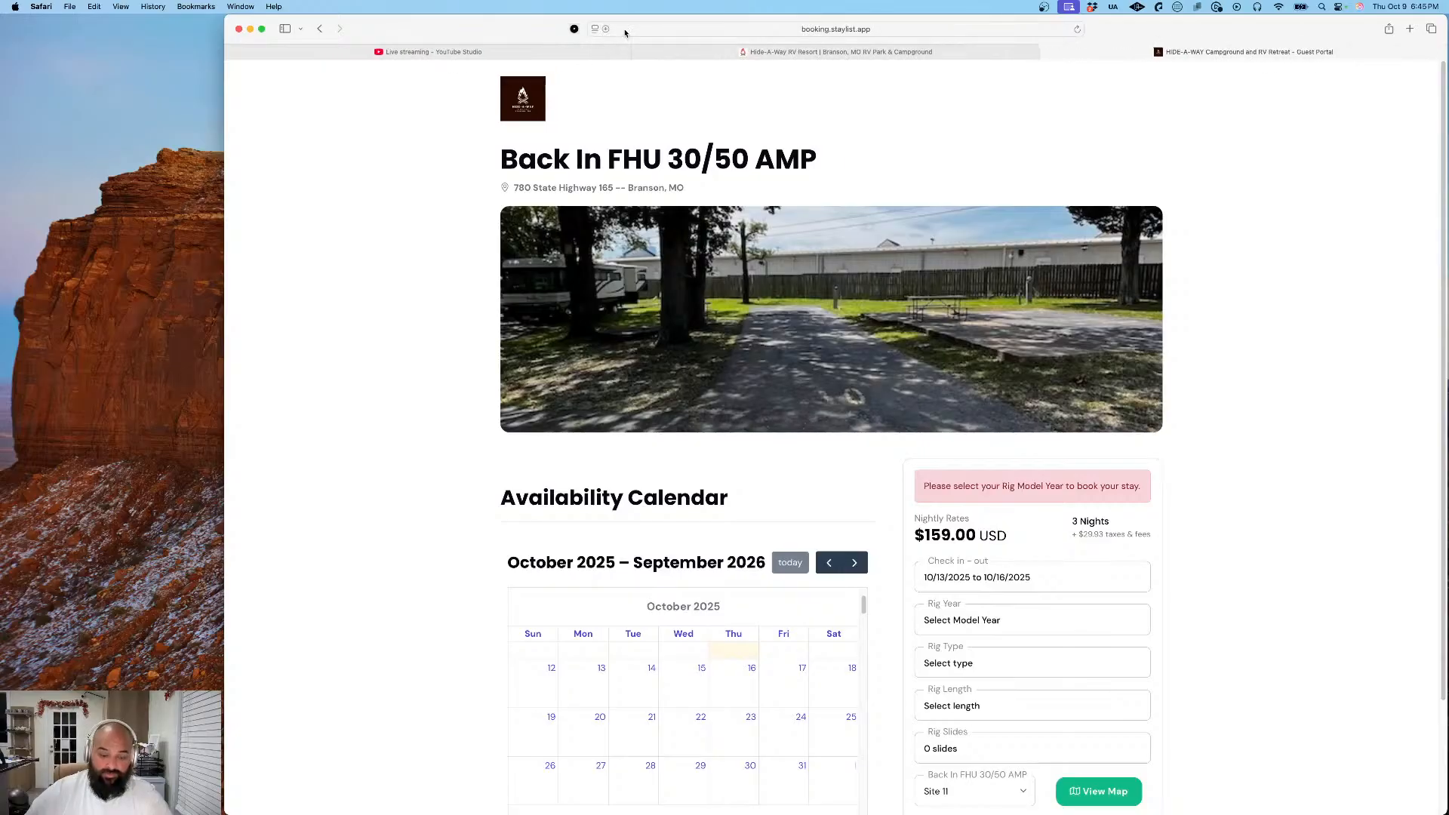
key(super+t)
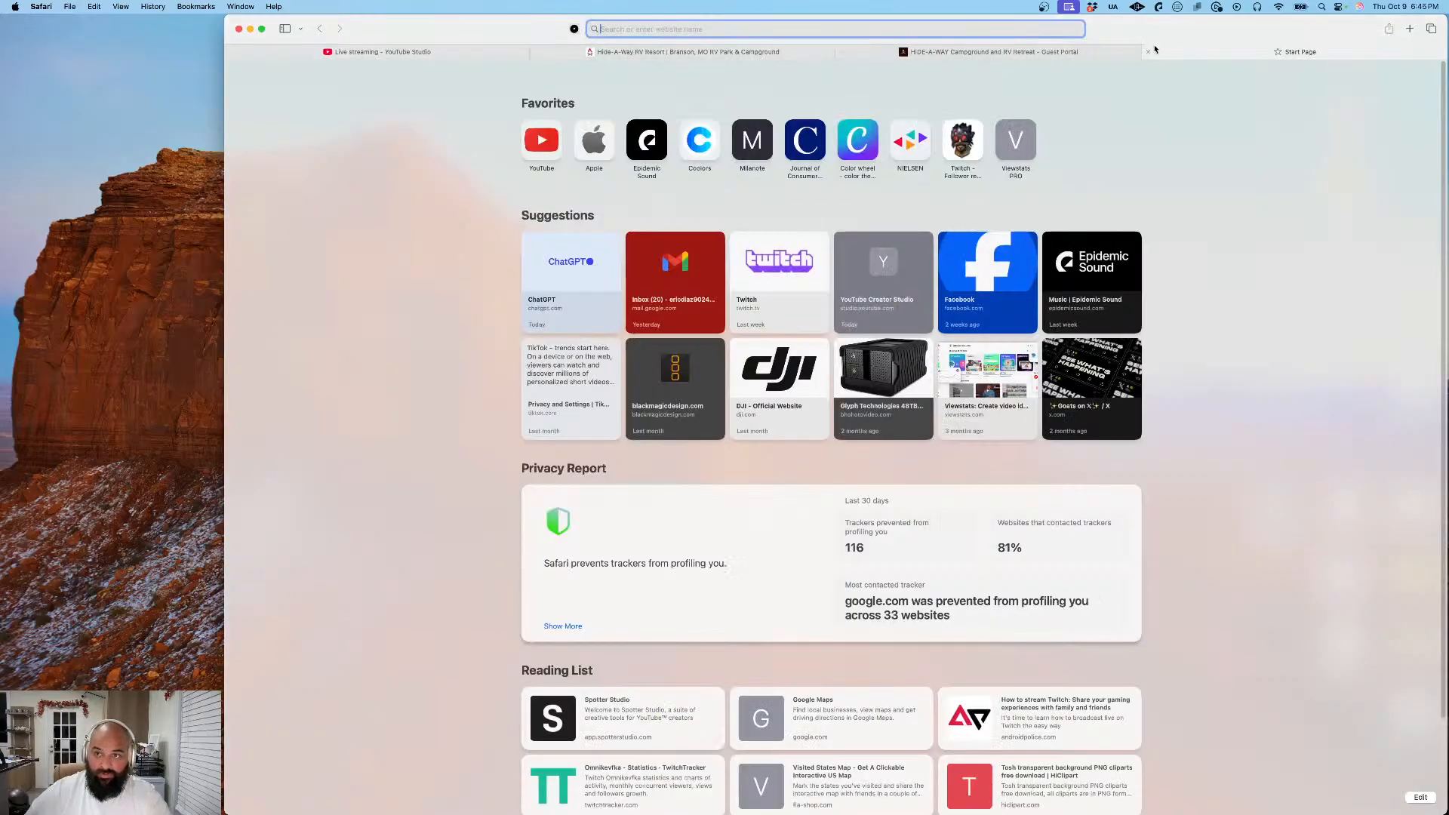
- Close the blank browser tab and start a search for "how to mask" from the booking page's tab
click(1148, 51)
click(979, 28)
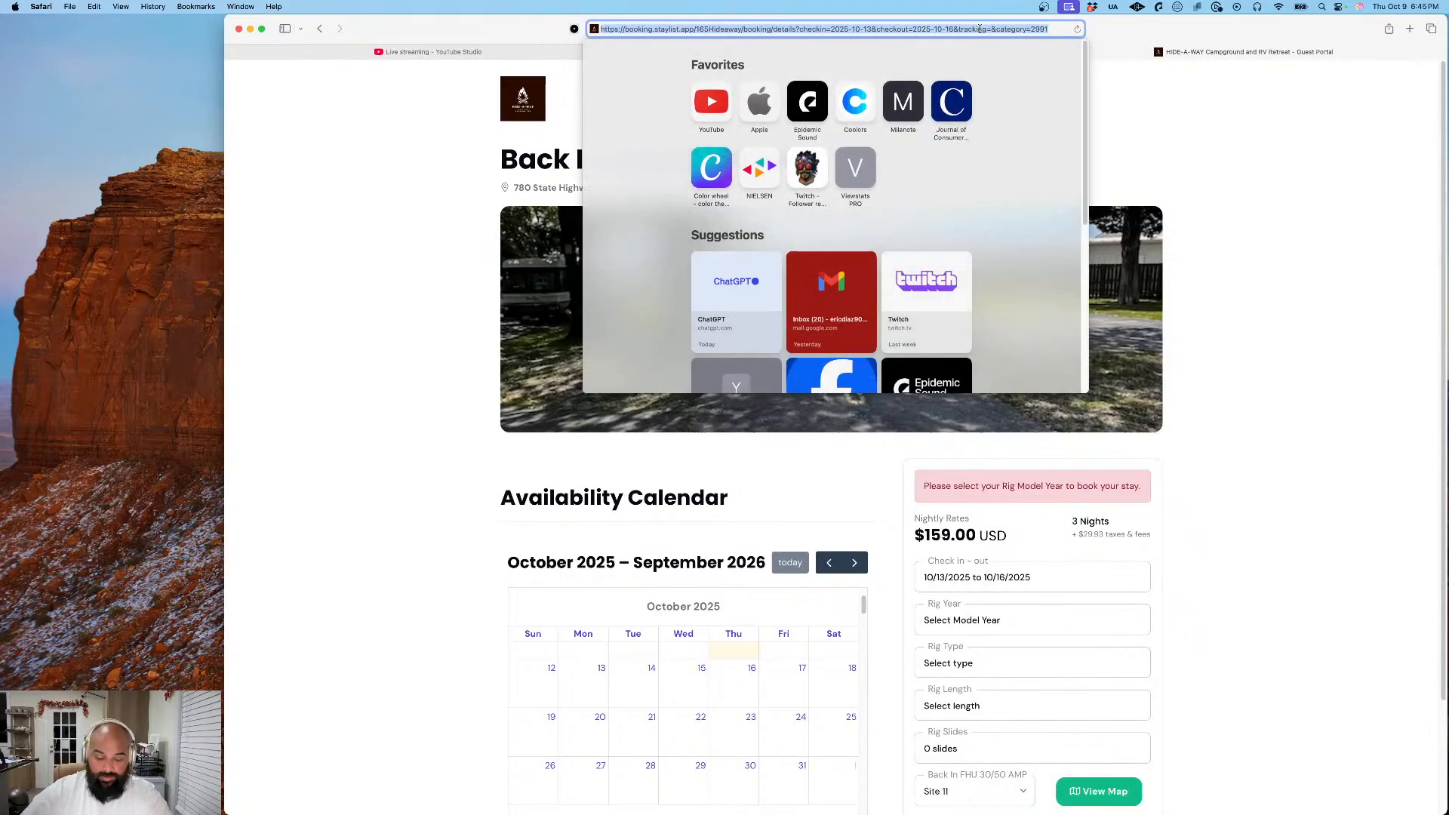
text(how to ma)
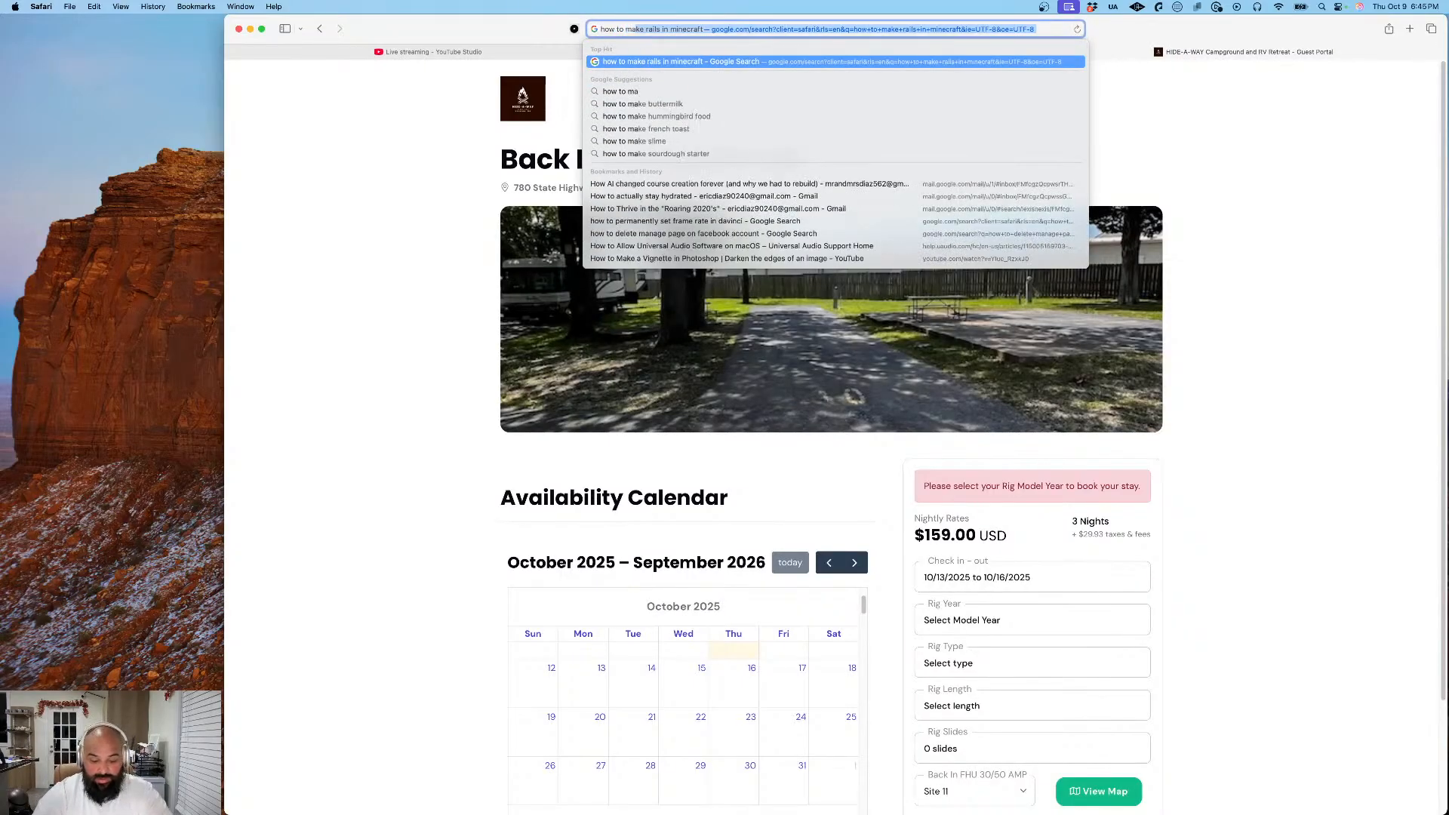
text(sk)
key(super+a)
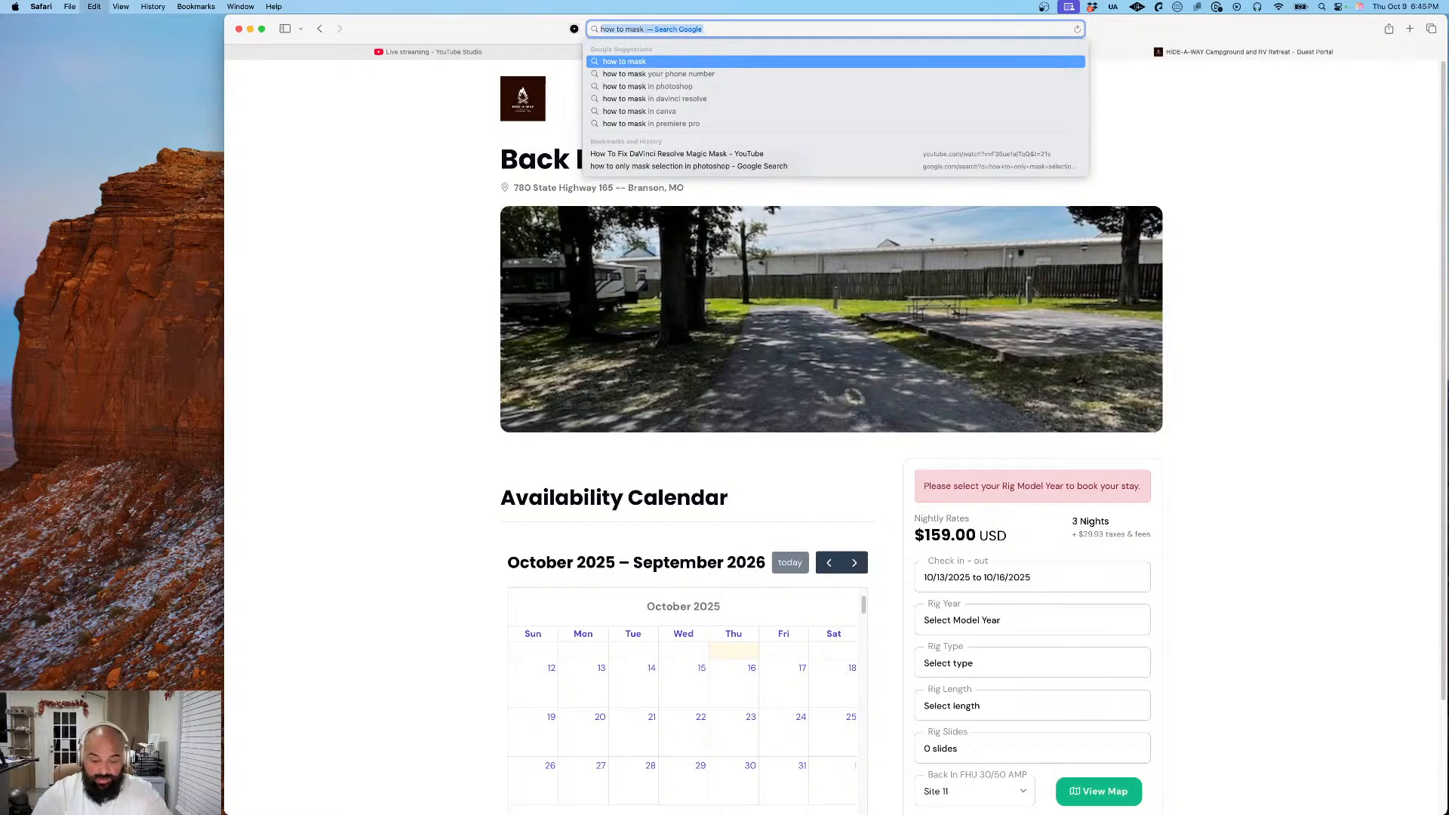
- Replace the unfinished search with the ChatGPT address and open the site
text(chatgp)
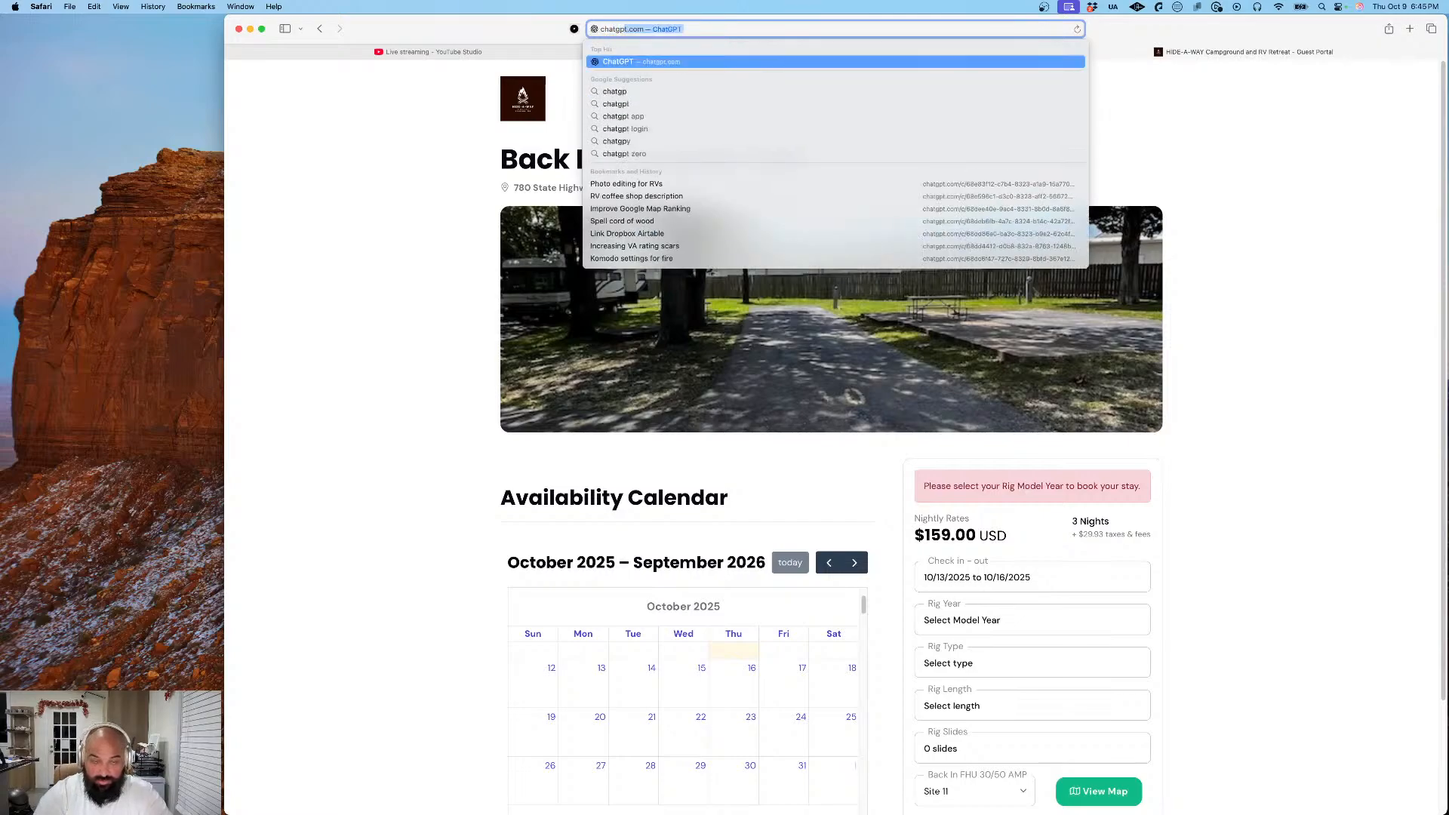
key(Return)
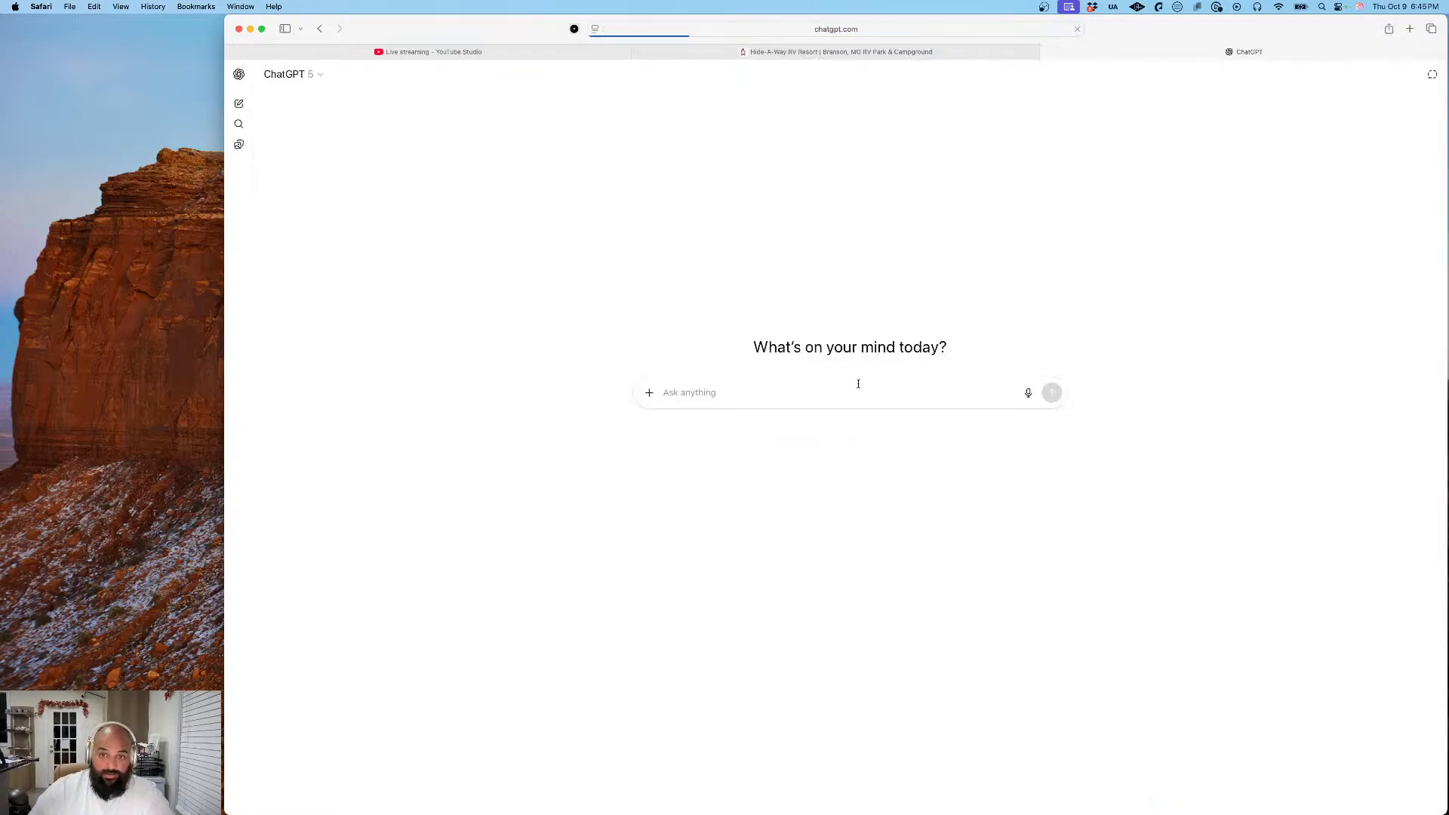
- Ask ChatGPT "how to mask gaussian blur in lightroom"
text(how to mas)
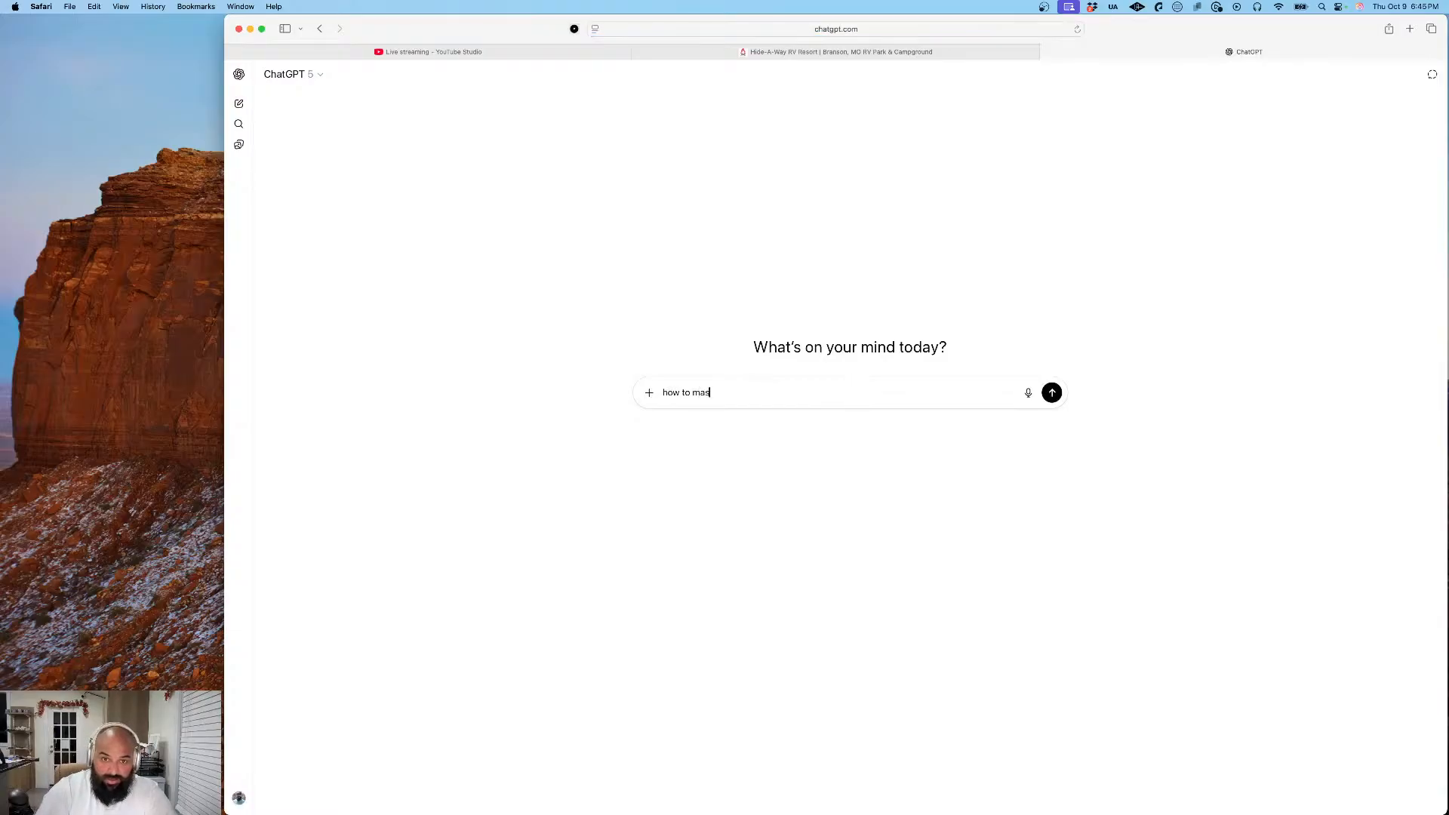
text(k ga)
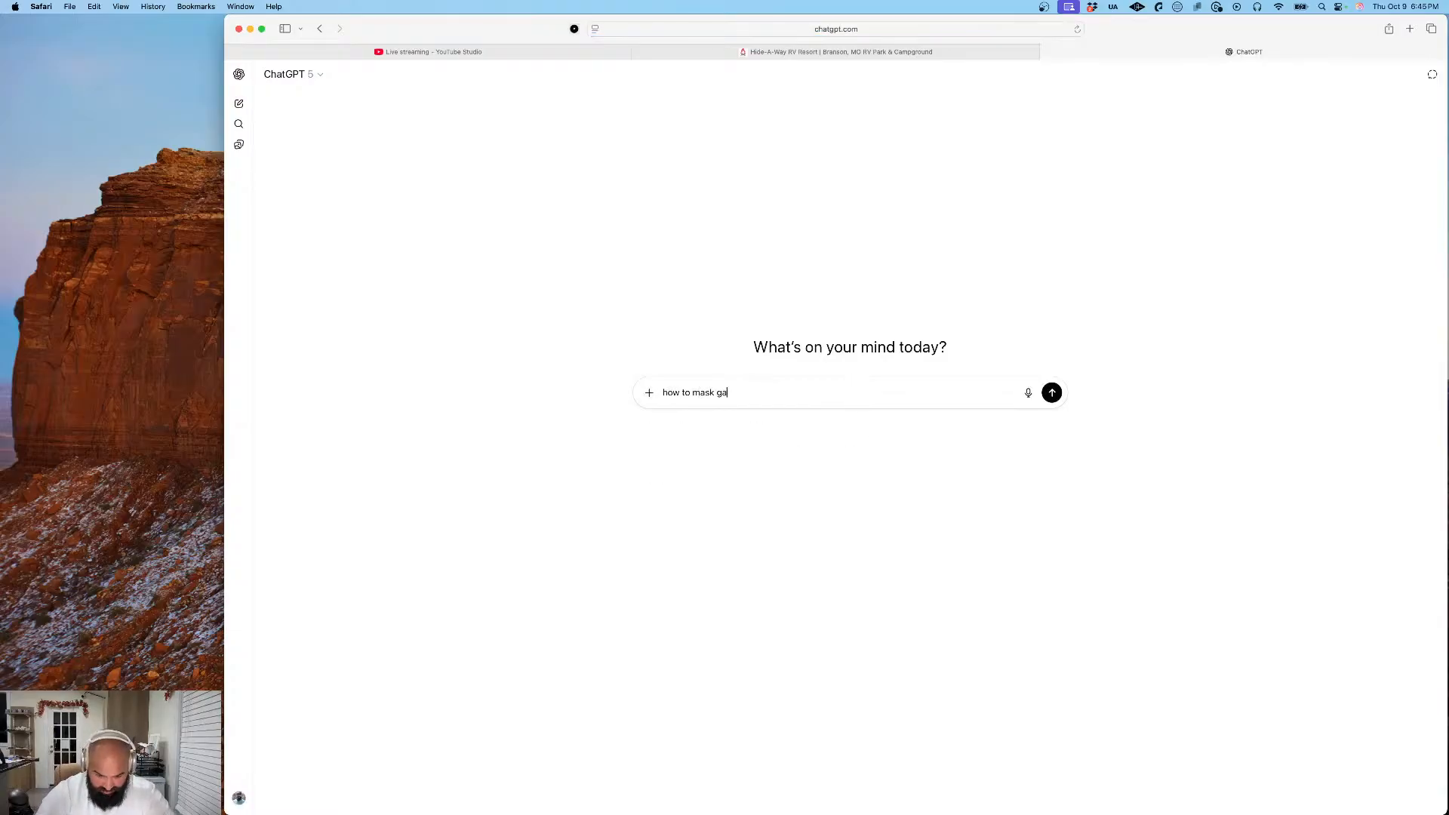
text(ussian )
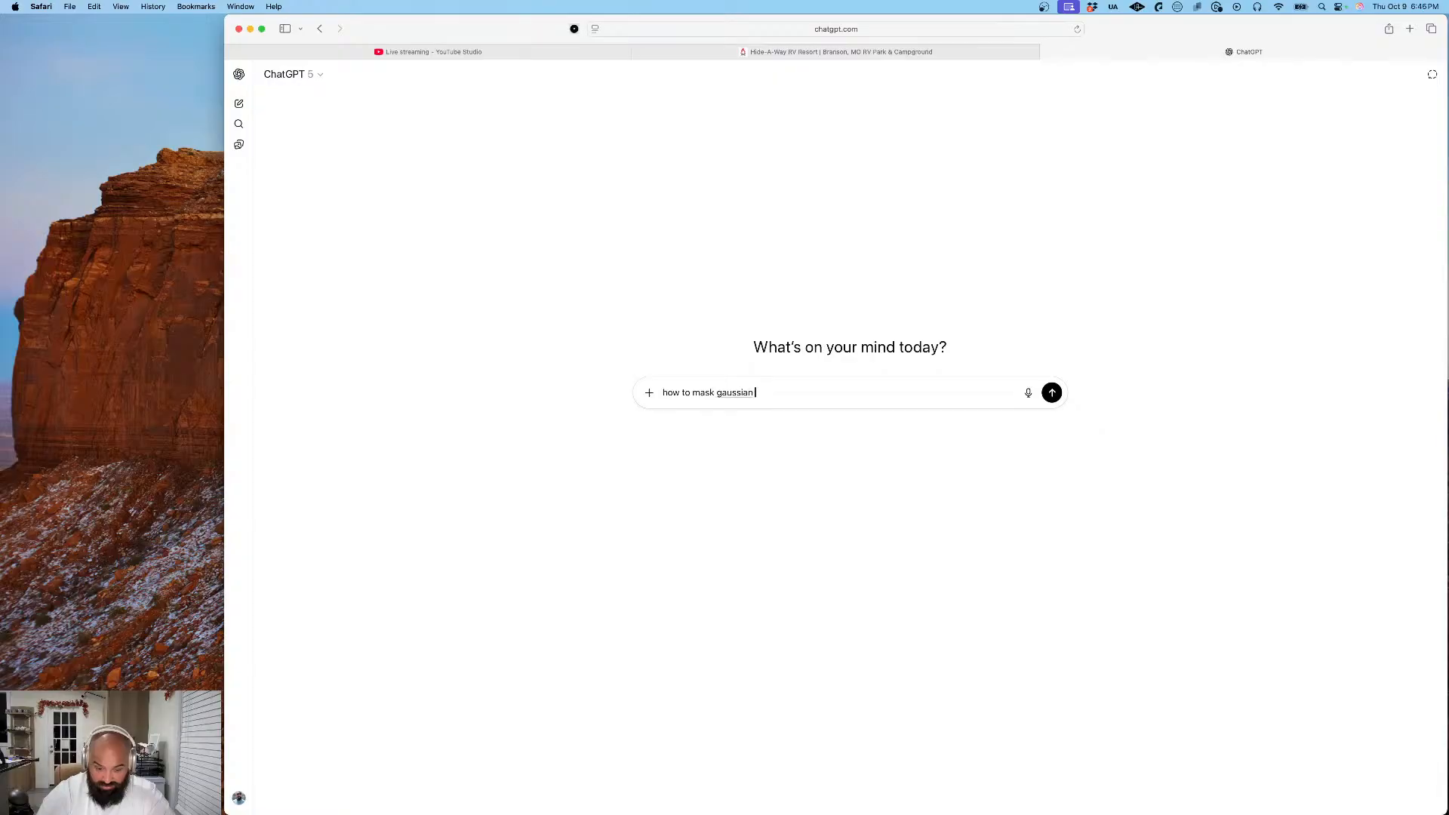
text(blur in light)
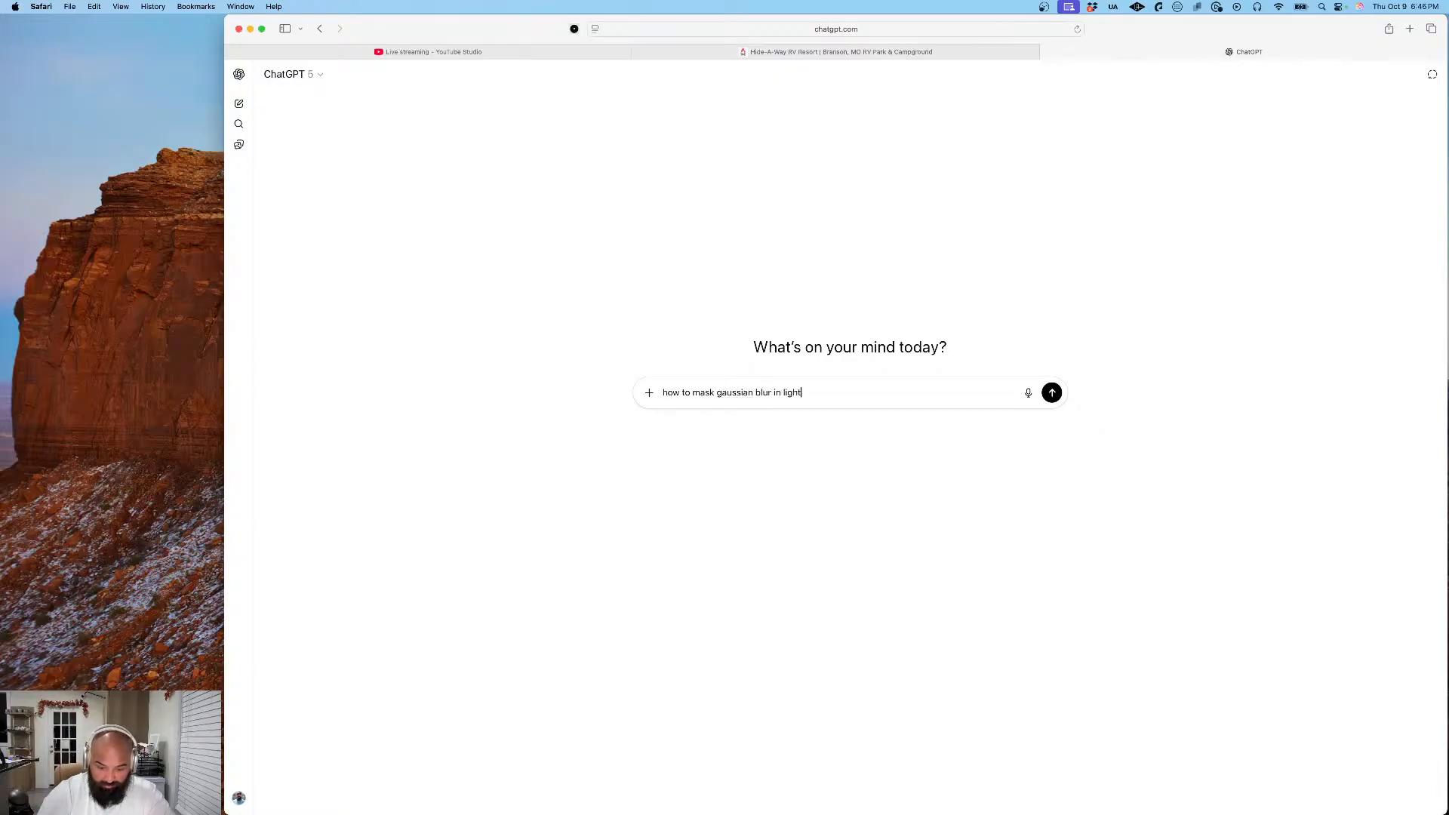
text(room)
key(Return)
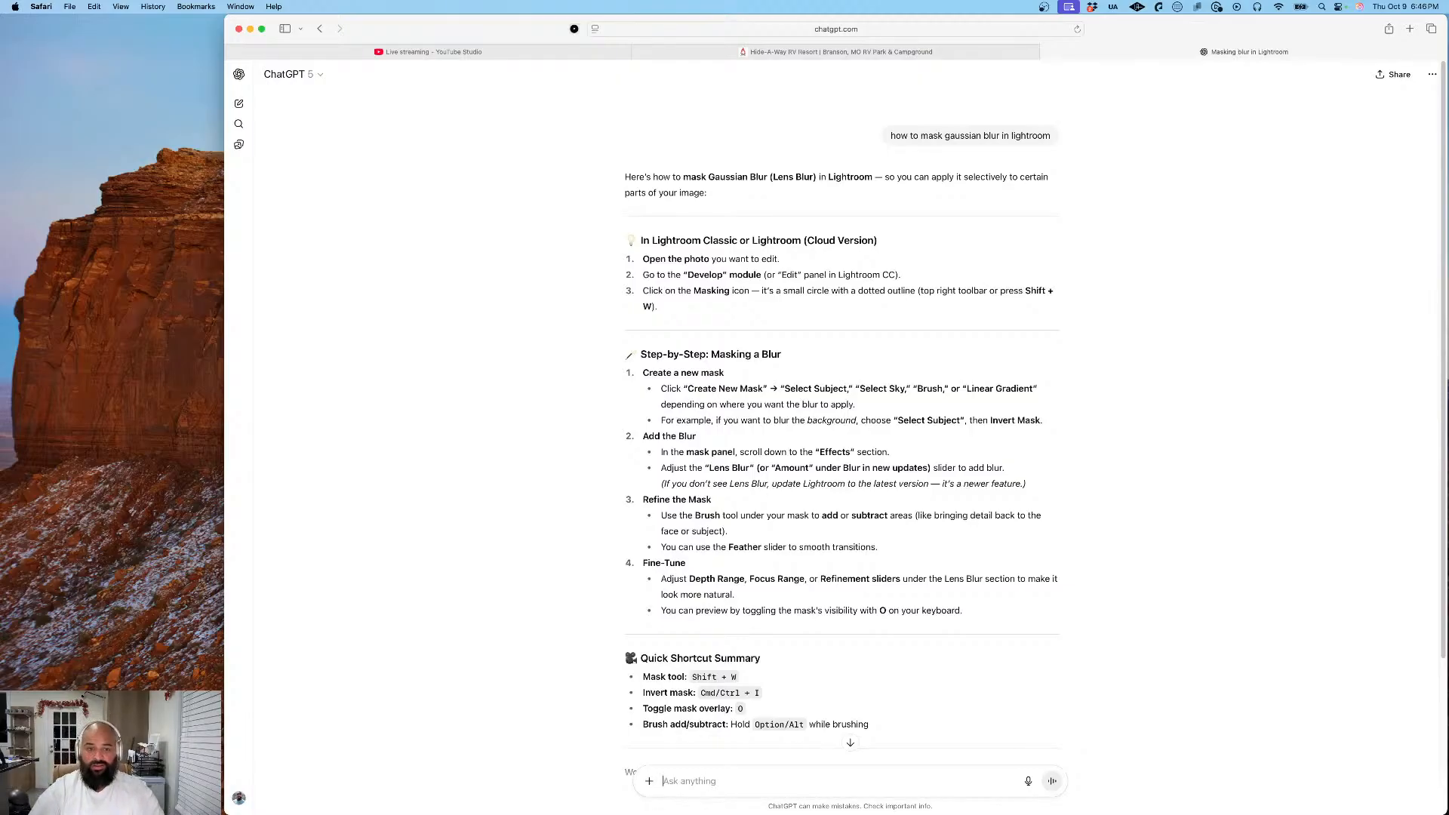
- Switch to Lightroom and create a new Objects mask over the dark pickup's license plate
key(super+Tab)
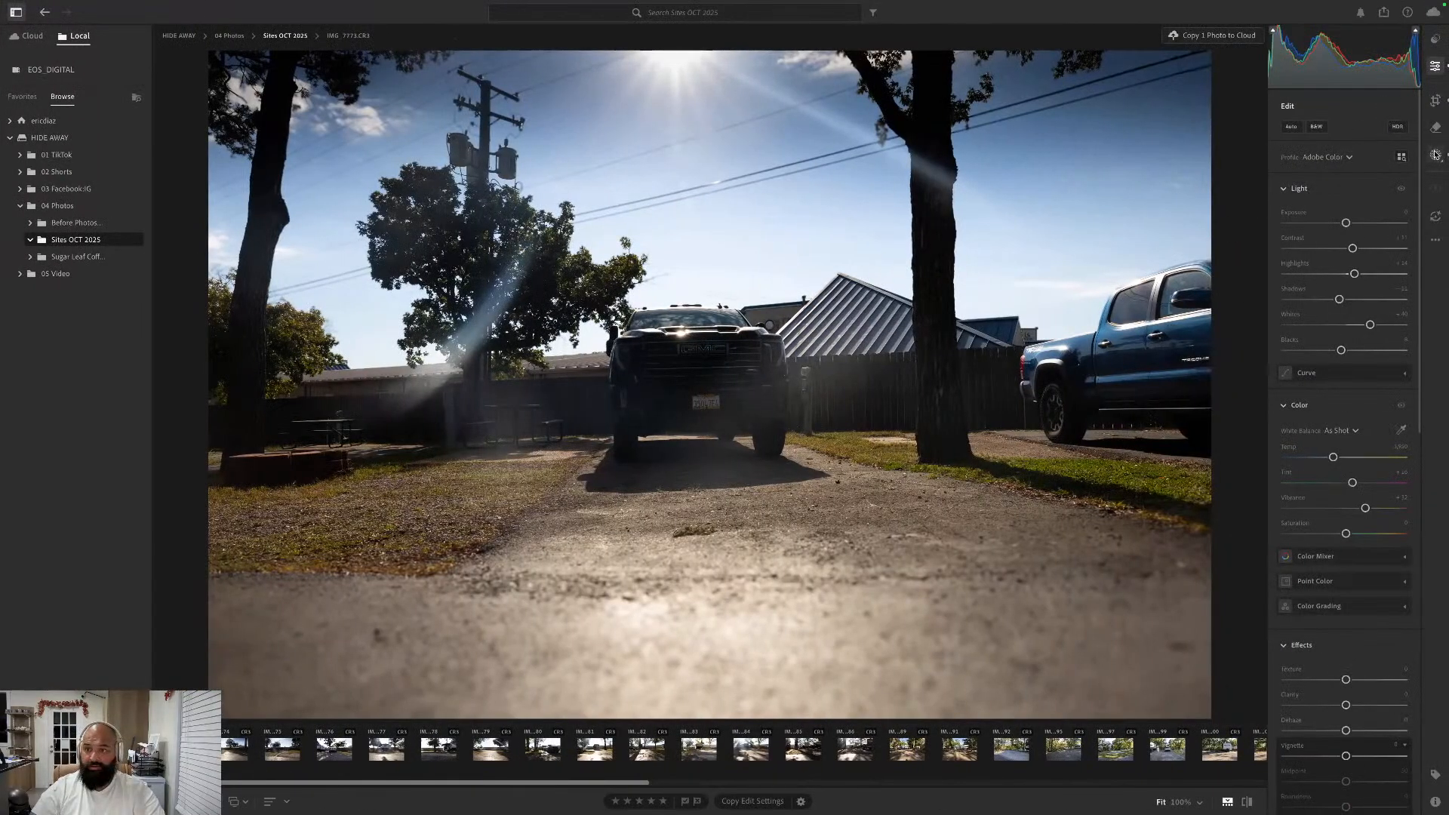
click(1436, 155)
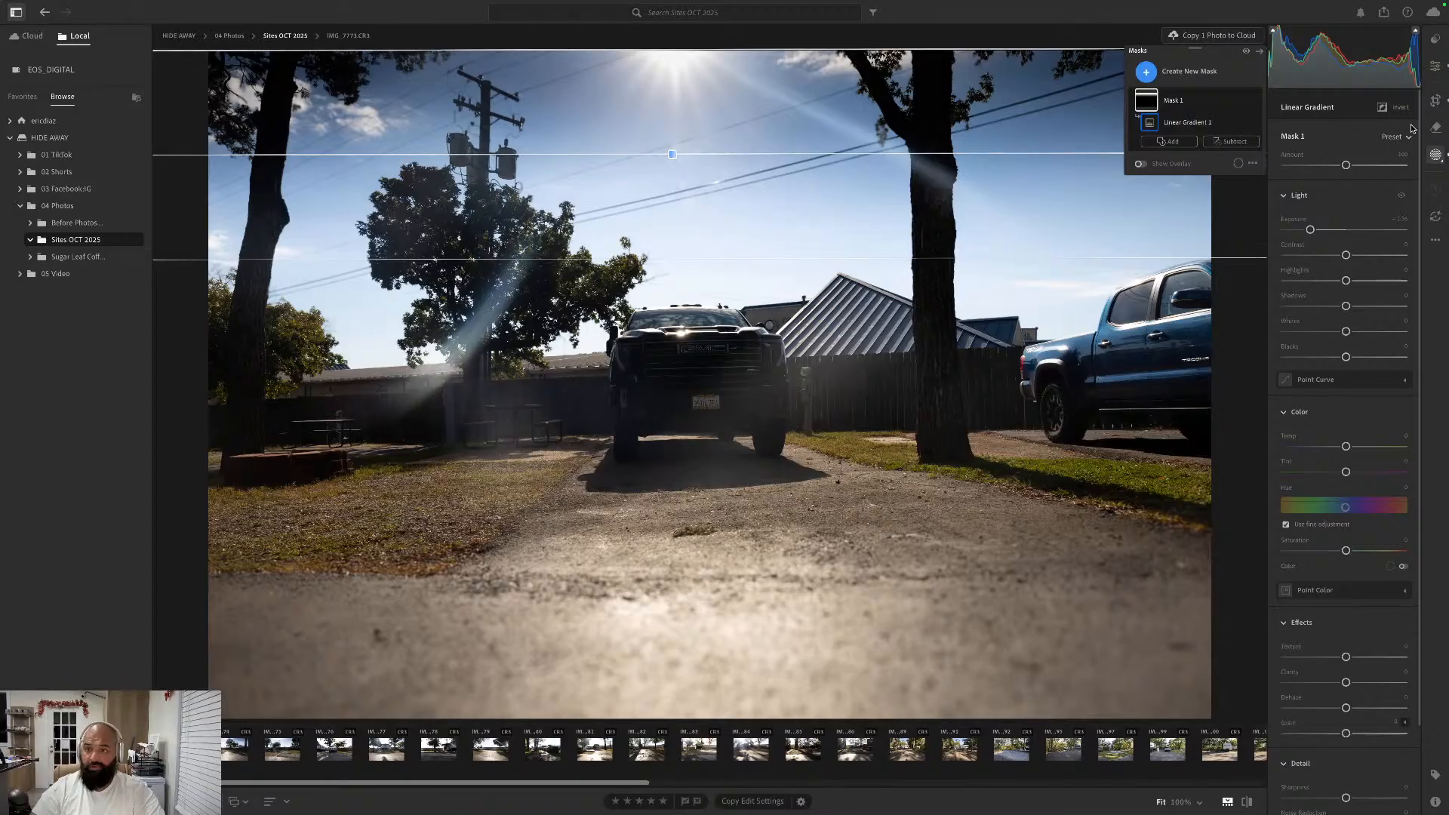
click(1185, 75)
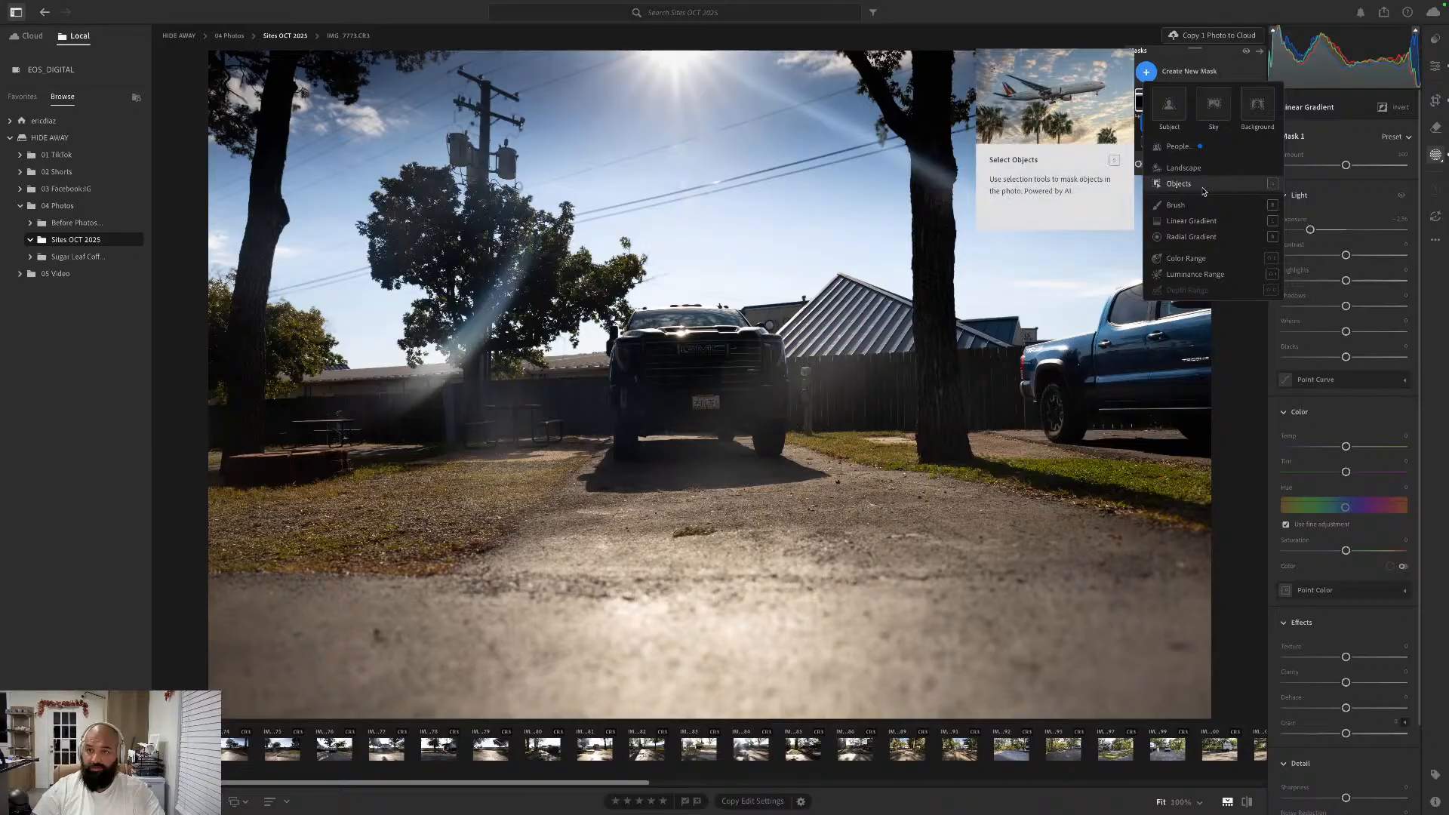
click(1179, 184)
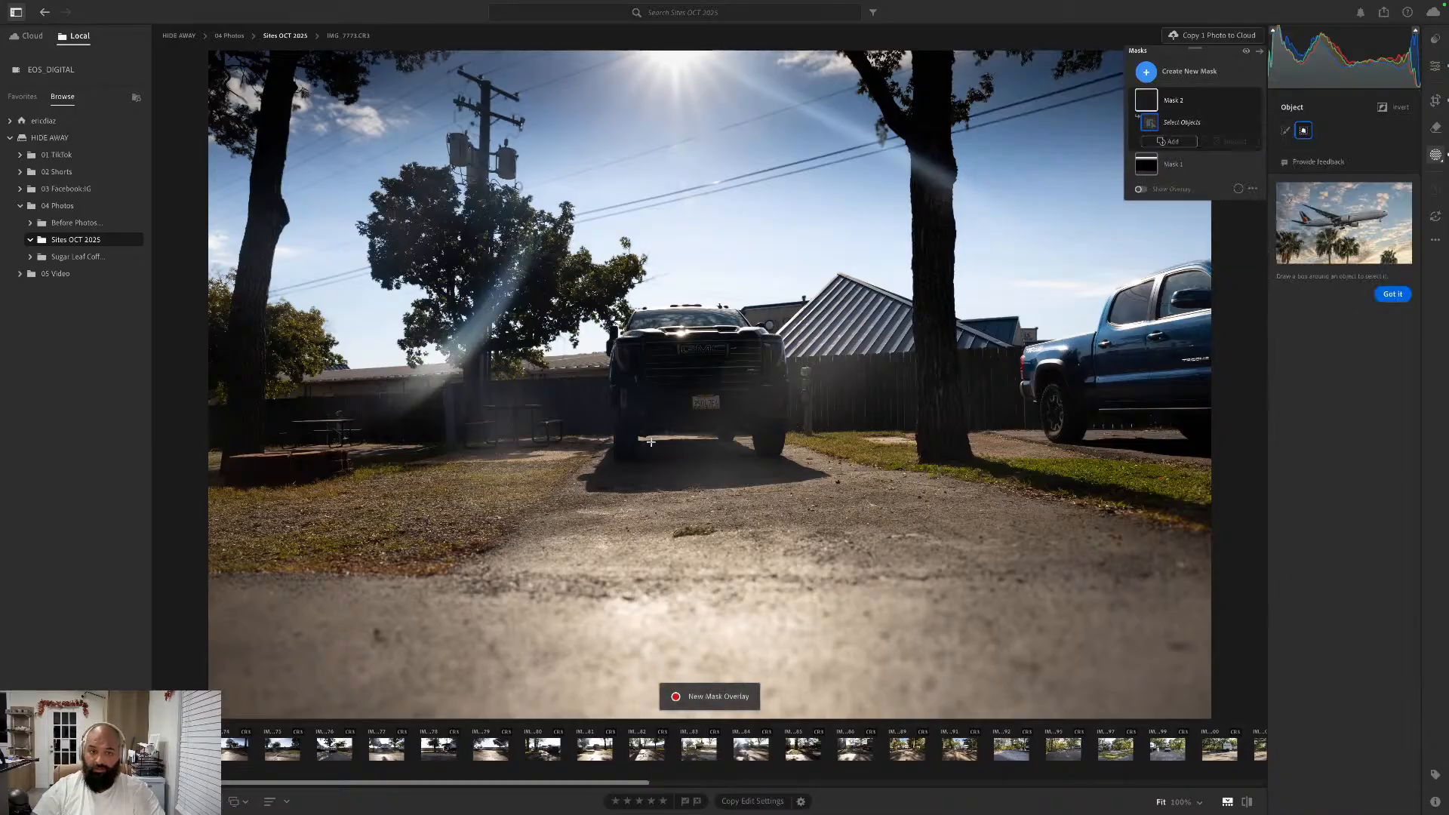
drag(694, 395, 718, 408)
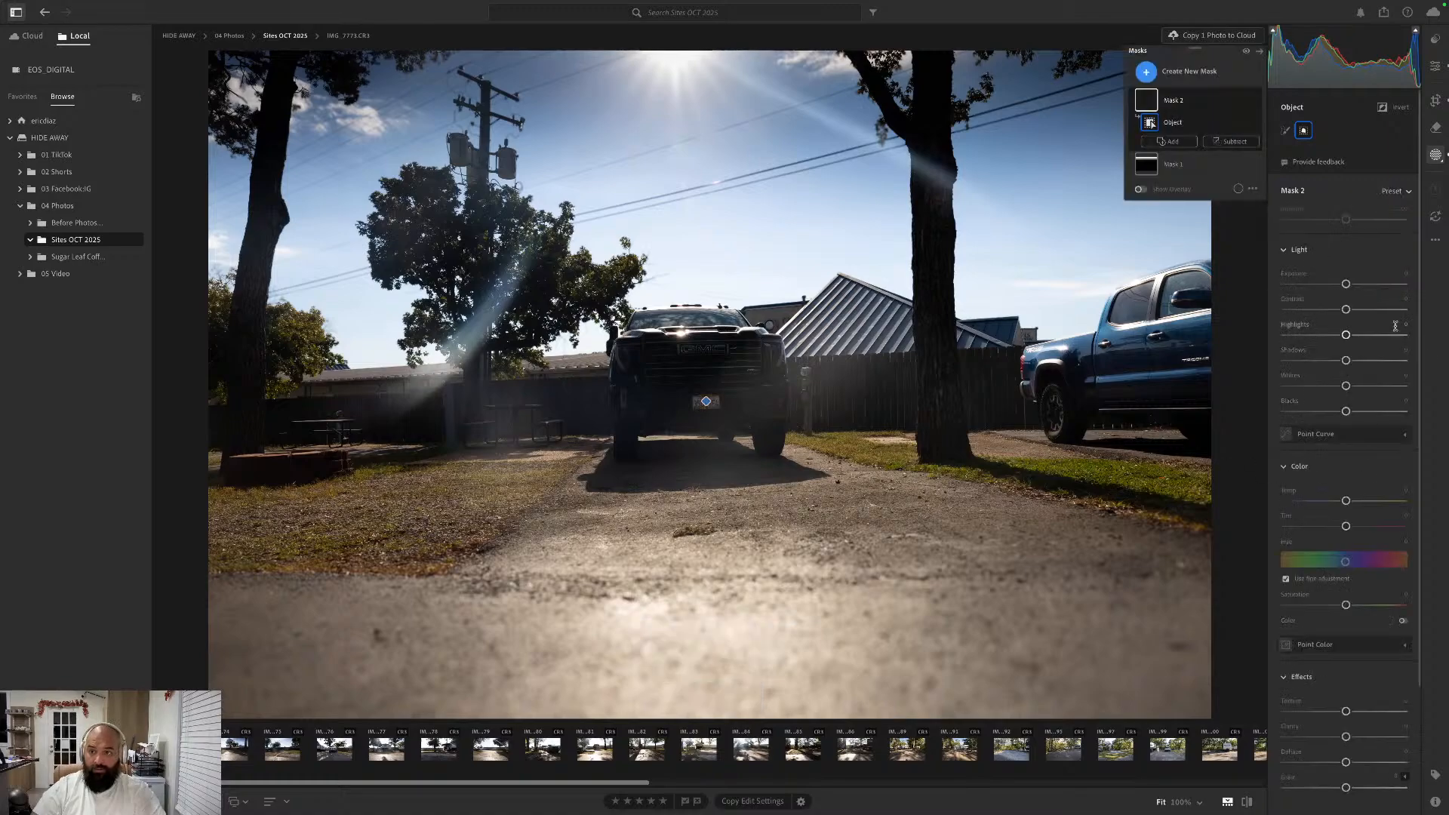
- Look through the license plate mask's Effects and Detail adjustments for a blur setting, including the Grain options
scroll(1372, 337, down, 2)
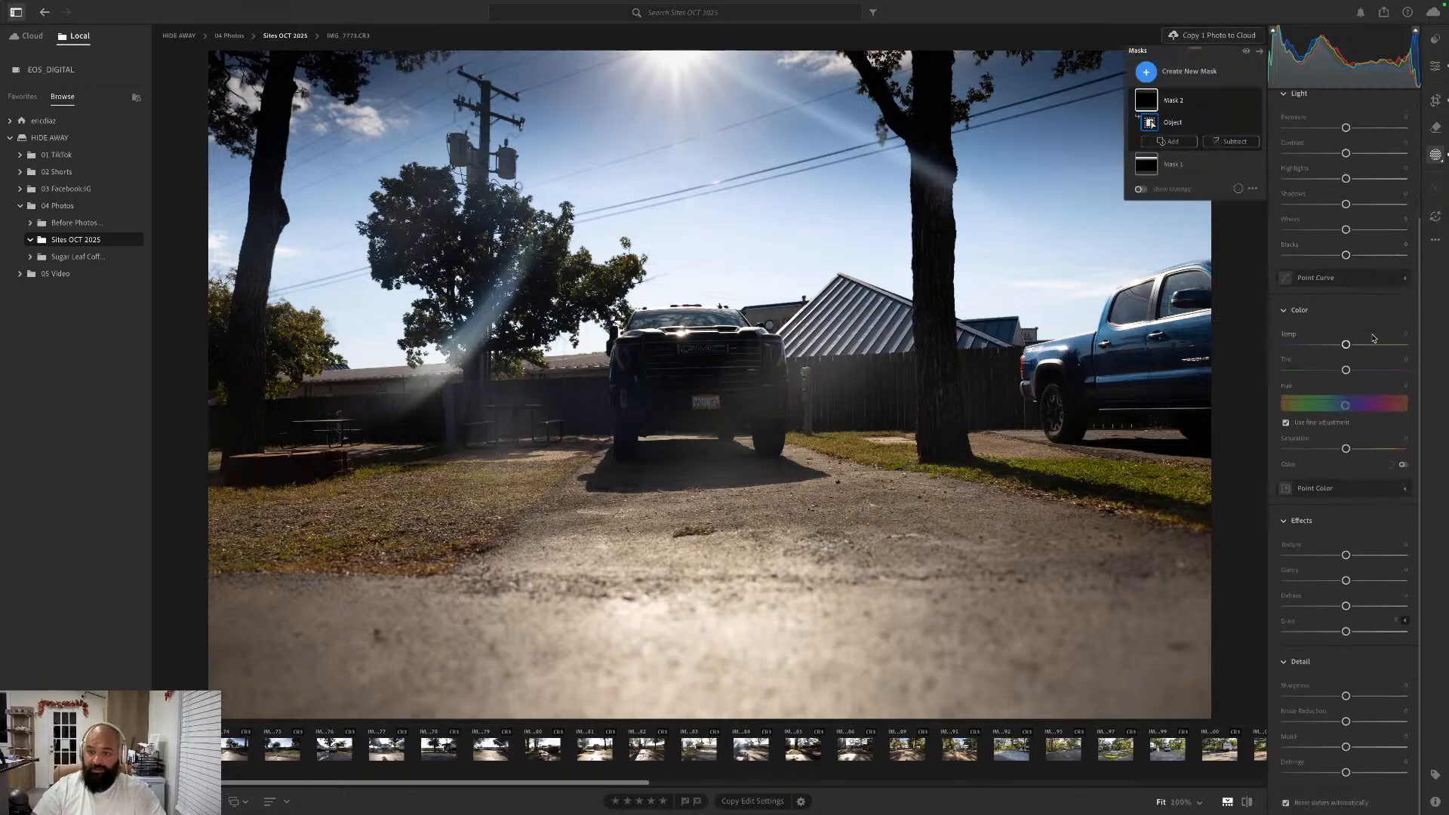
click(1405, 621)
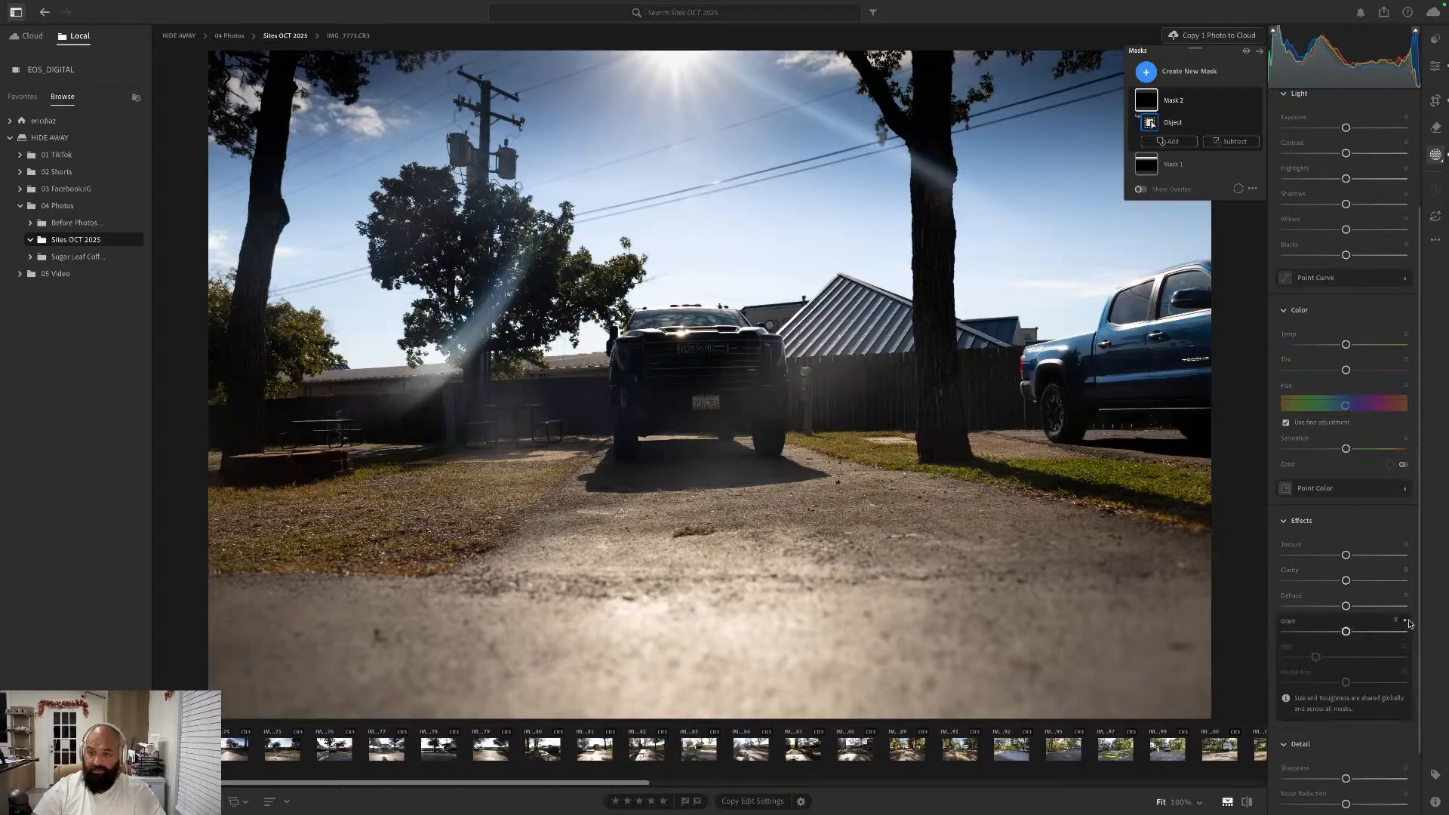
click(1407, 622)
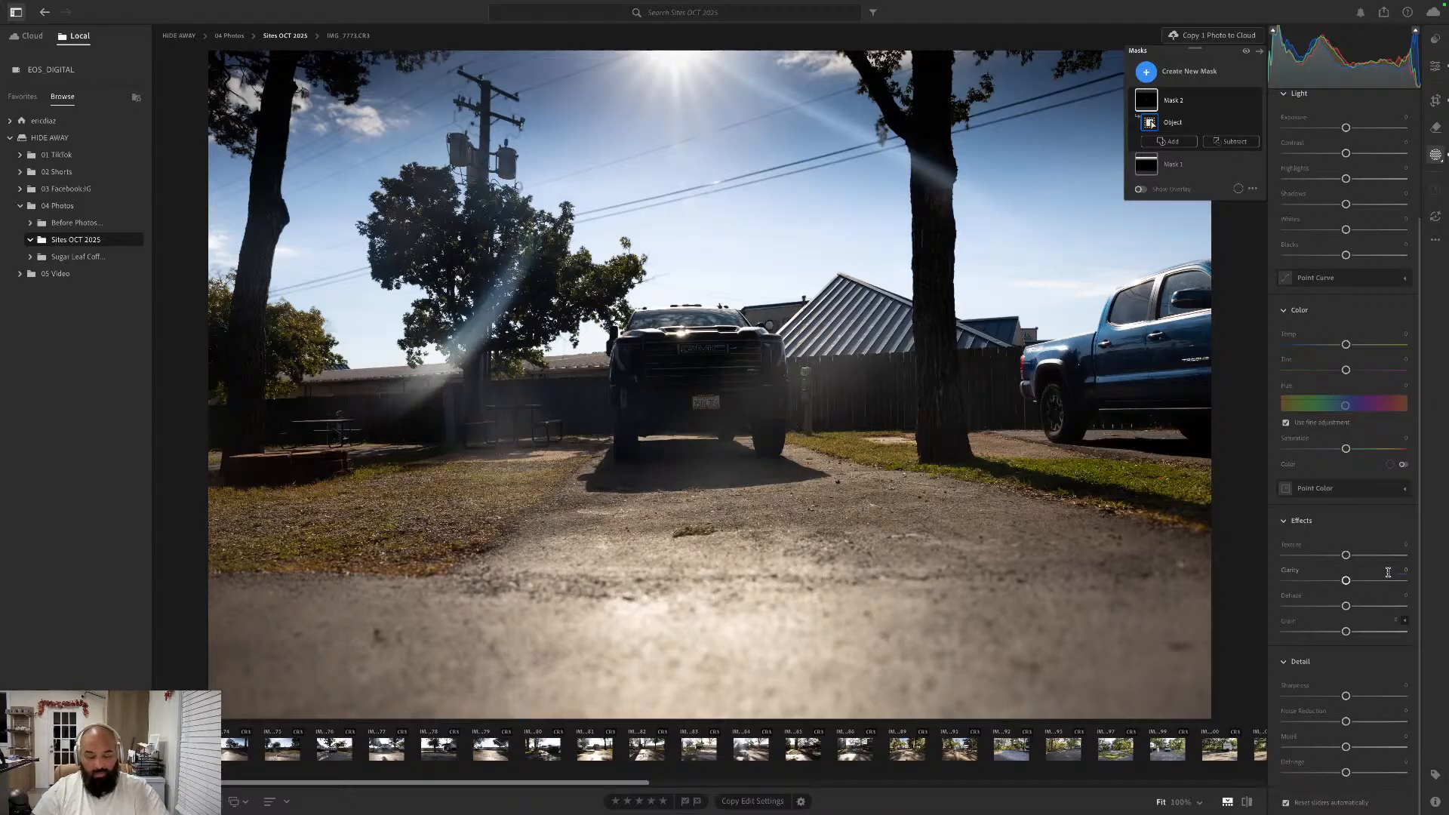
key(super+Tab)
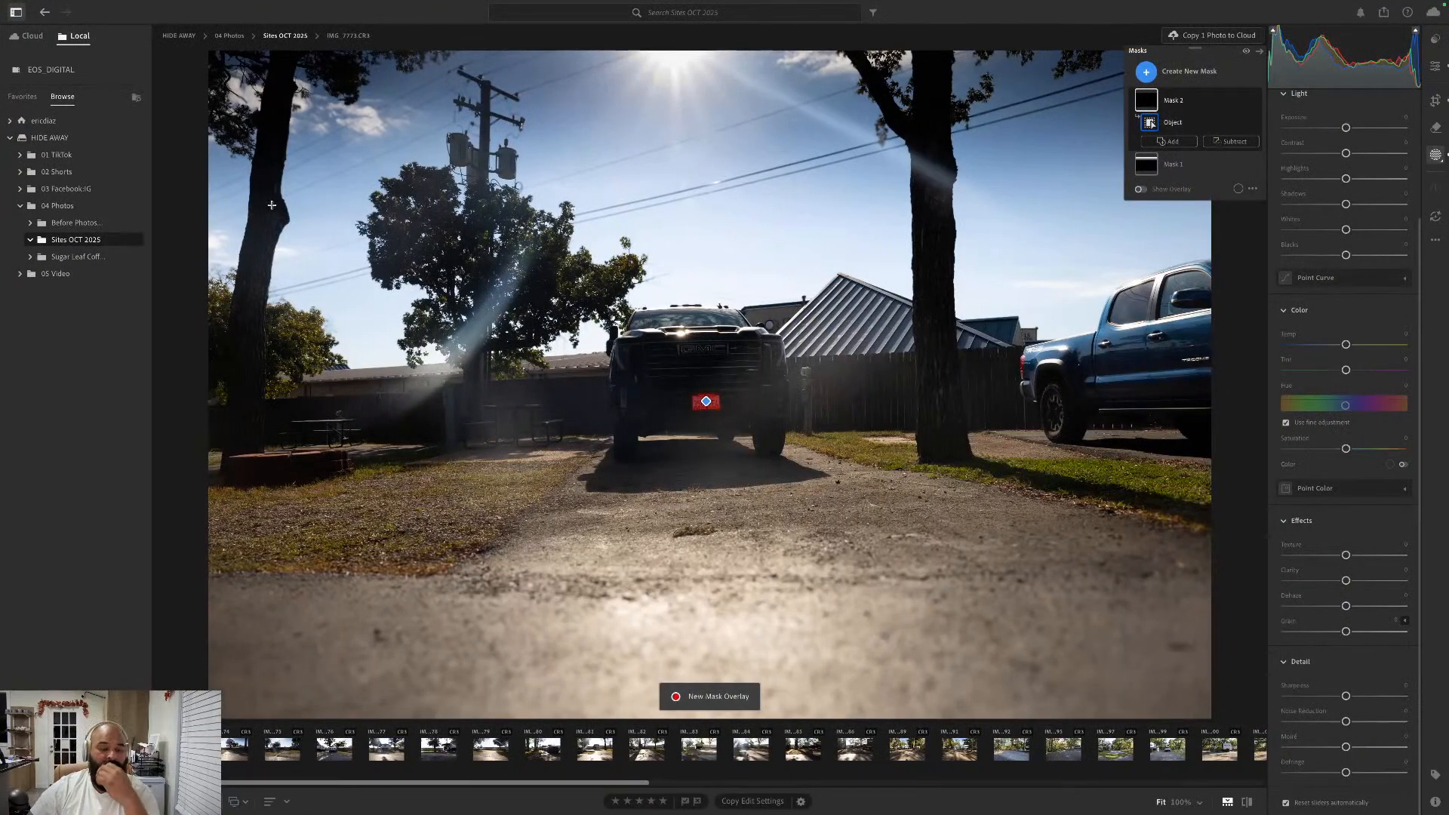
click(272, 248)
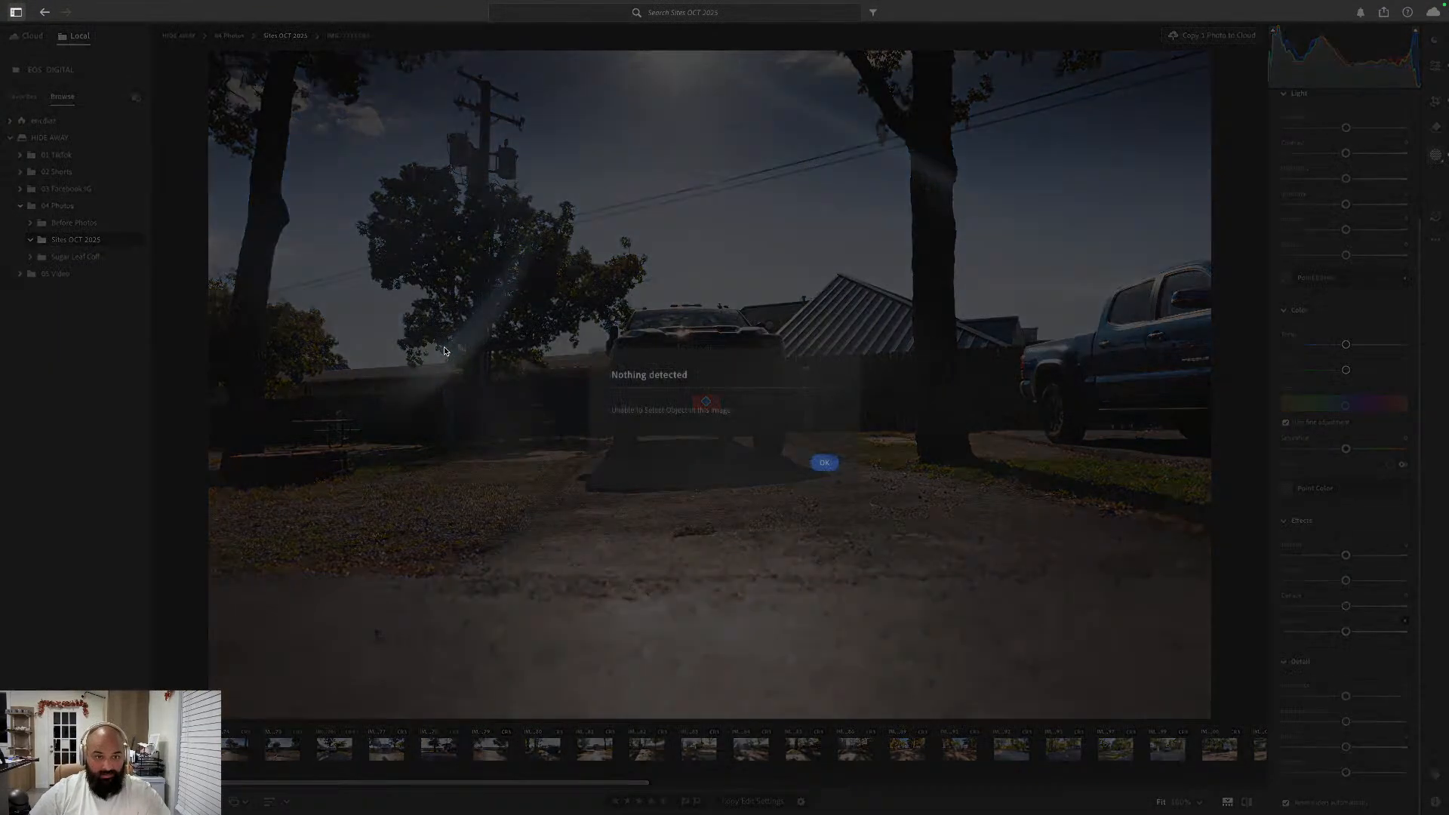
click(824, 462)
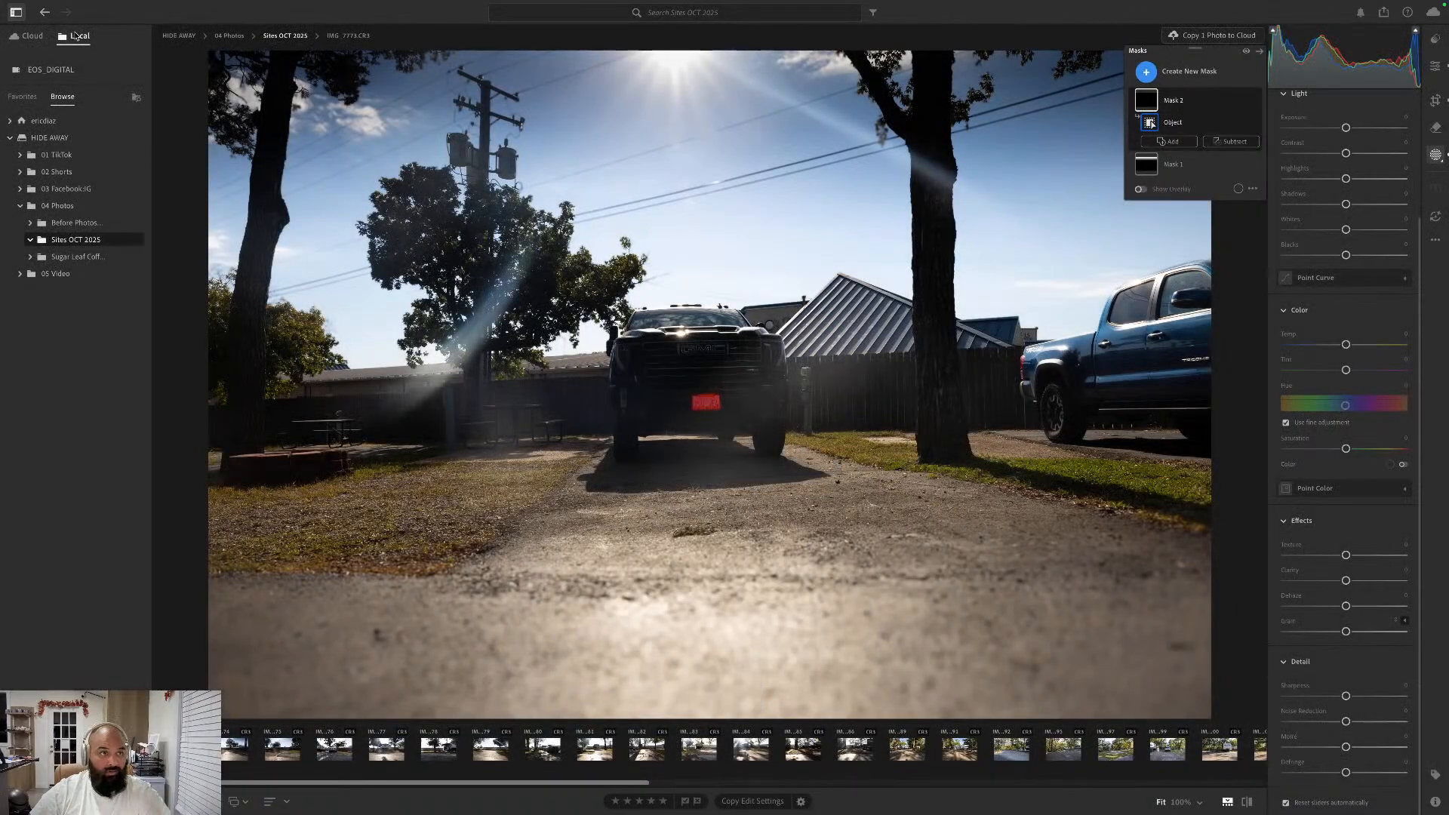
- Look over the File commands and check the installed Lightroom version in its About information
click(118, 7)
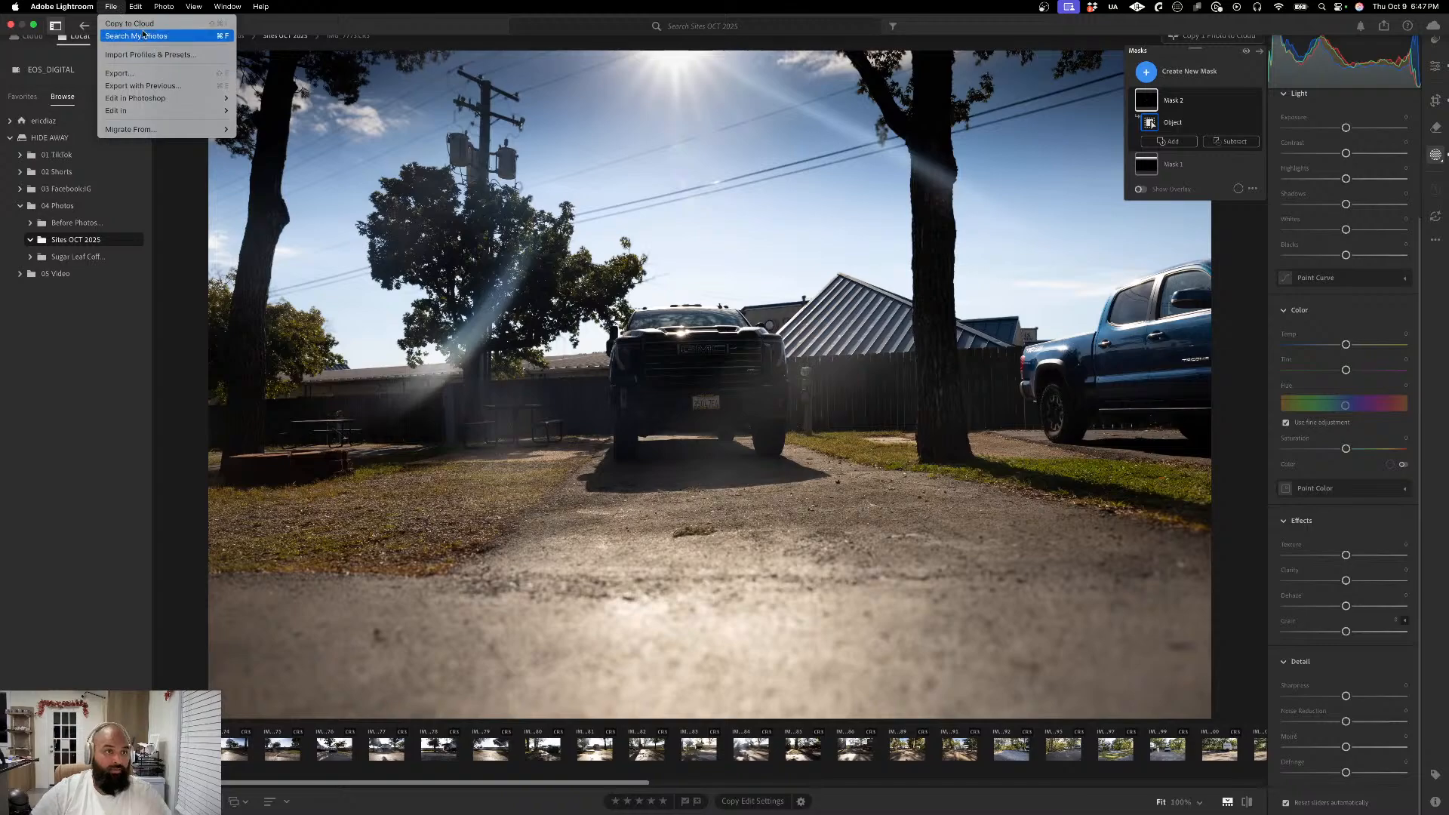
mouse_move(154, 96)
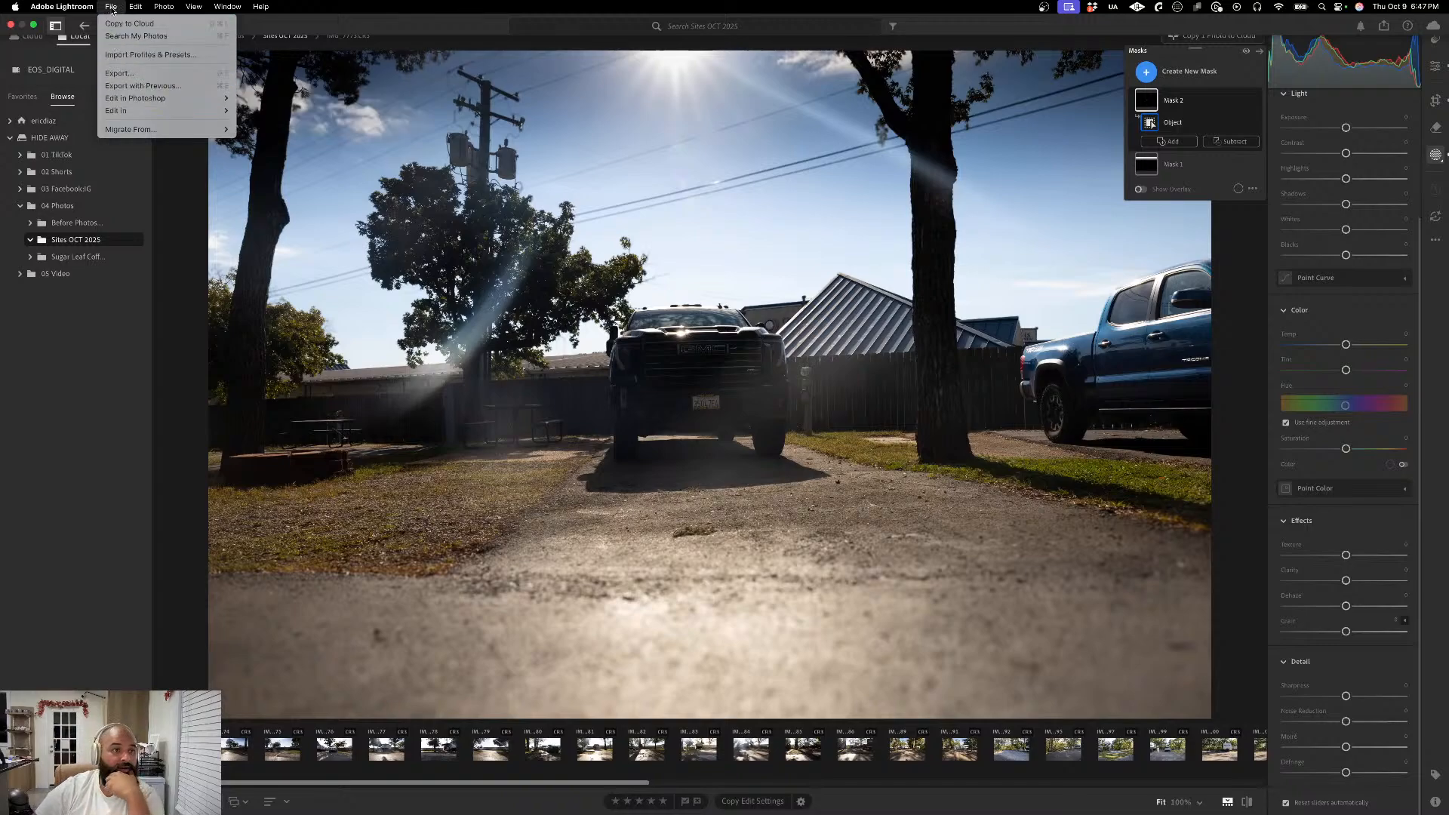
click(81, 25)
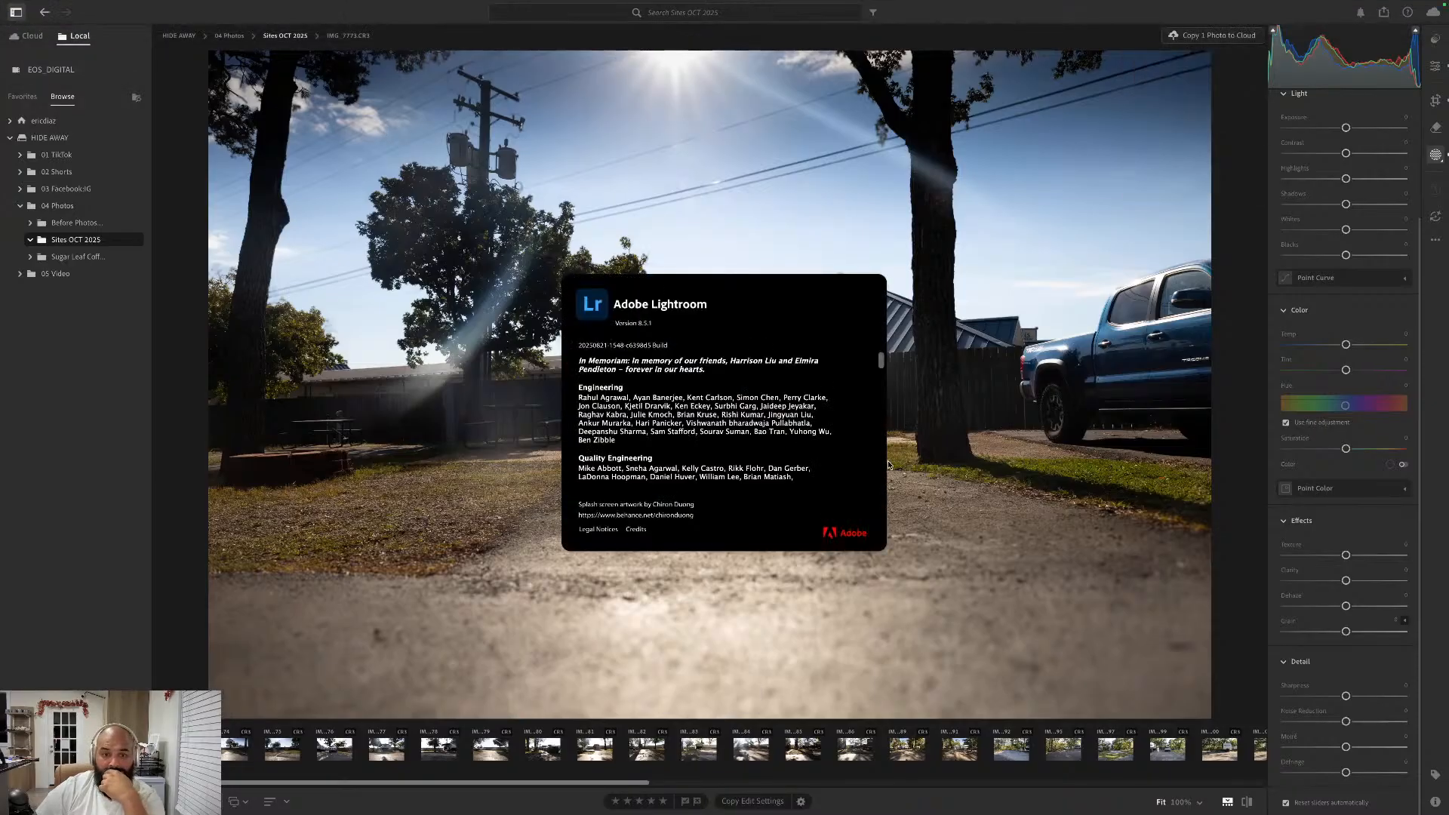
click(819, 523)
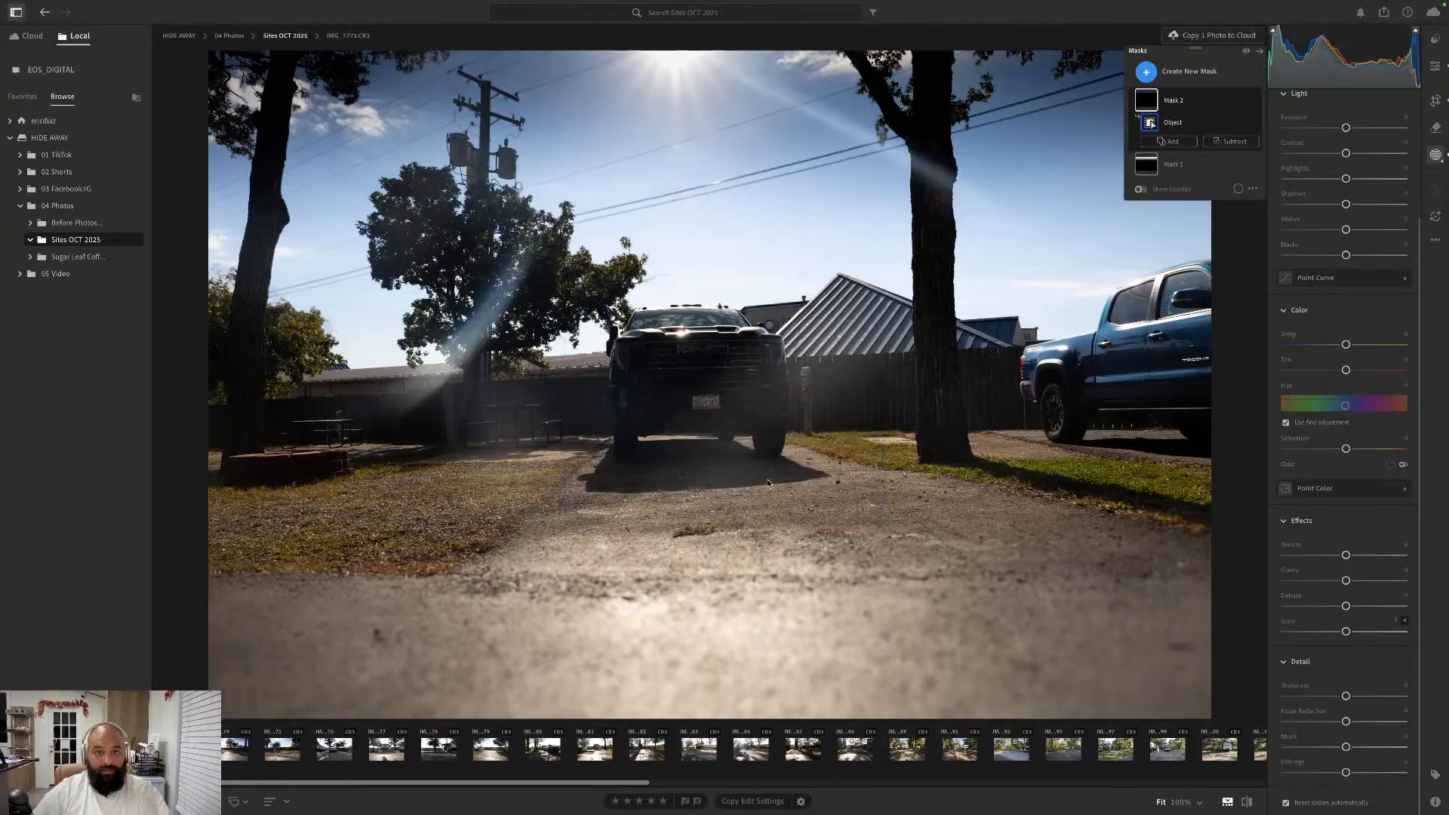
- Look through Lightroom's Performance, Interface, General and Cache preferences and leave them without saving
mouse_move(1054, 4)
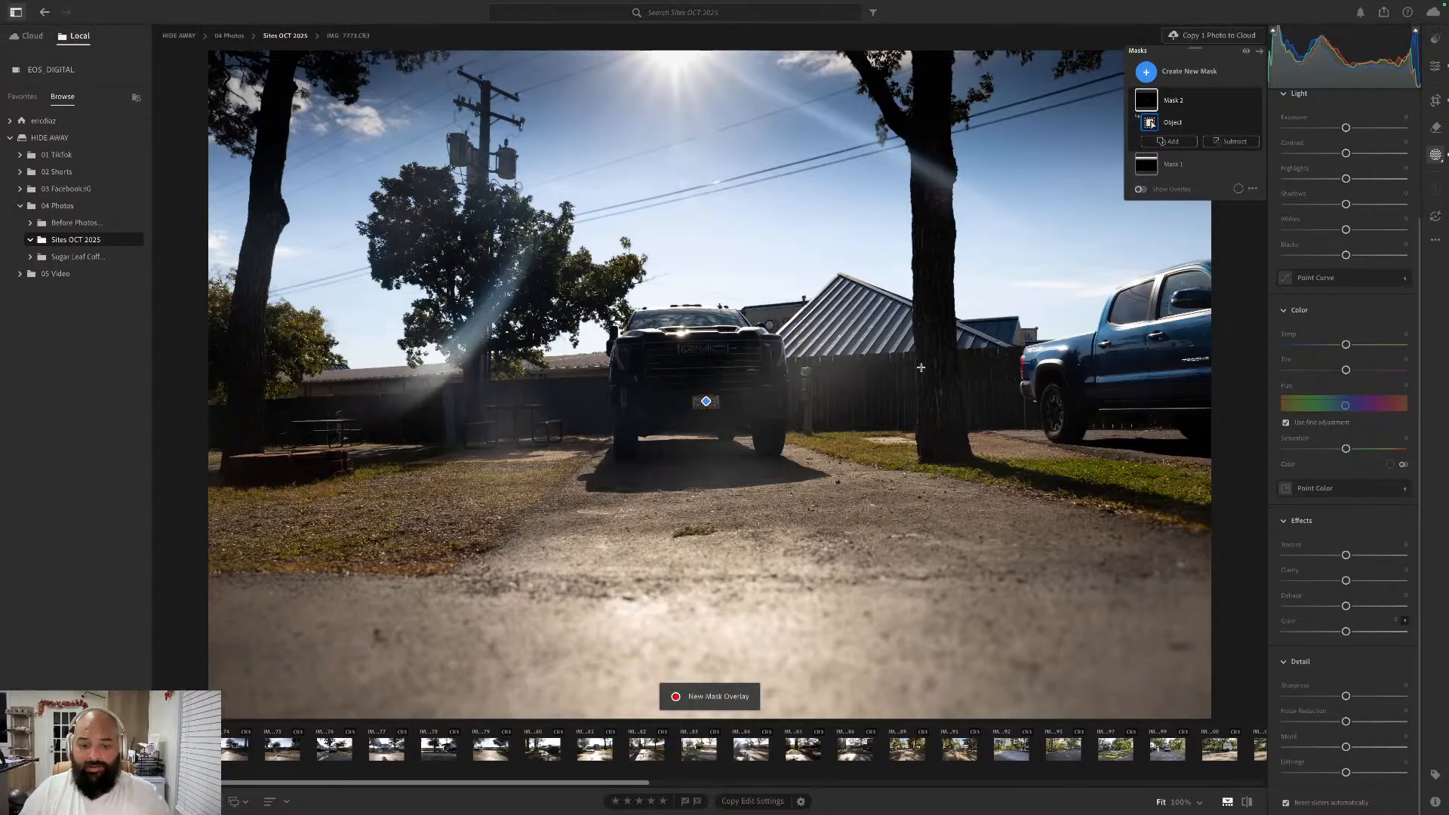
click(45, 5)
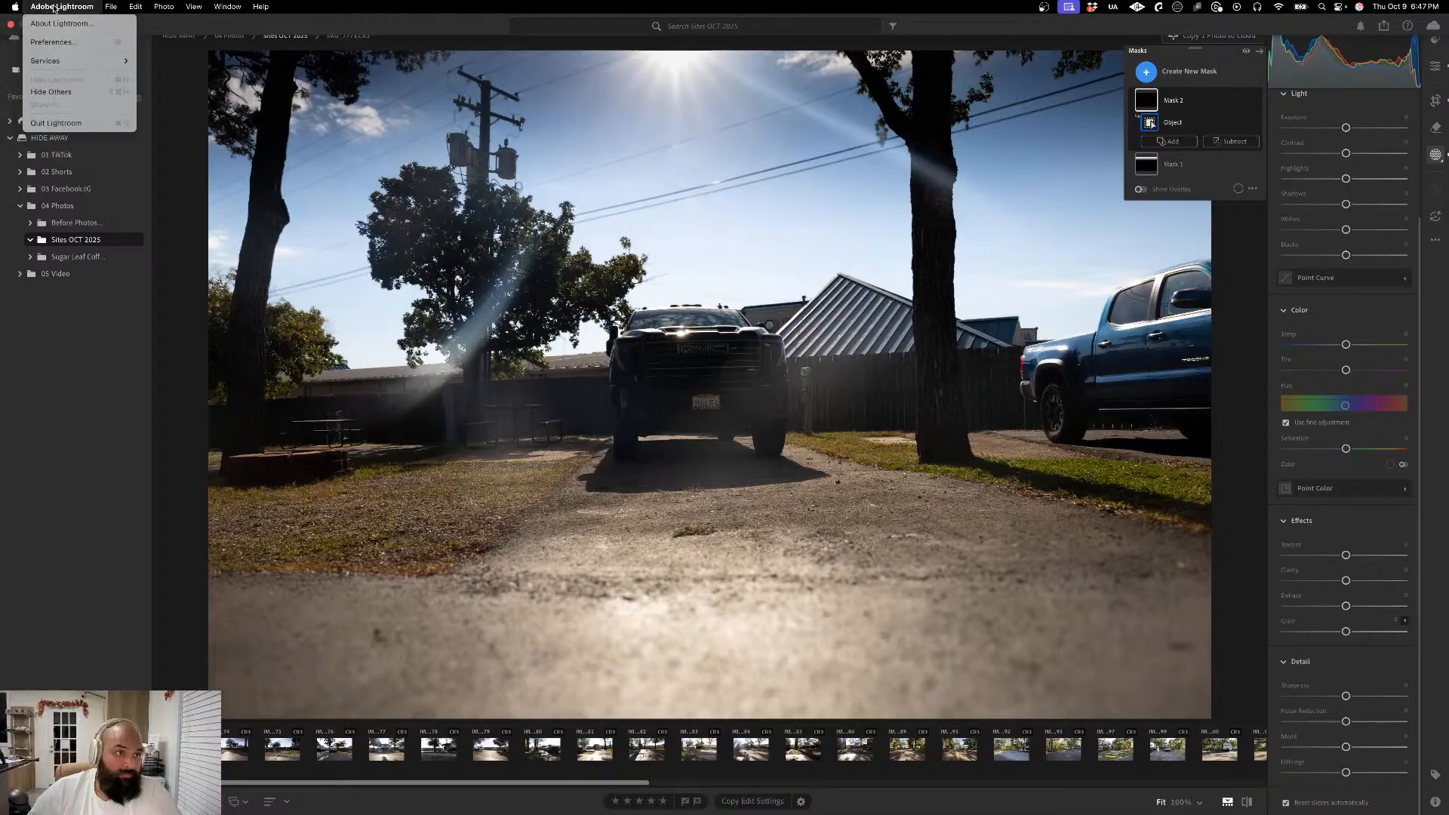
click(64, 42)
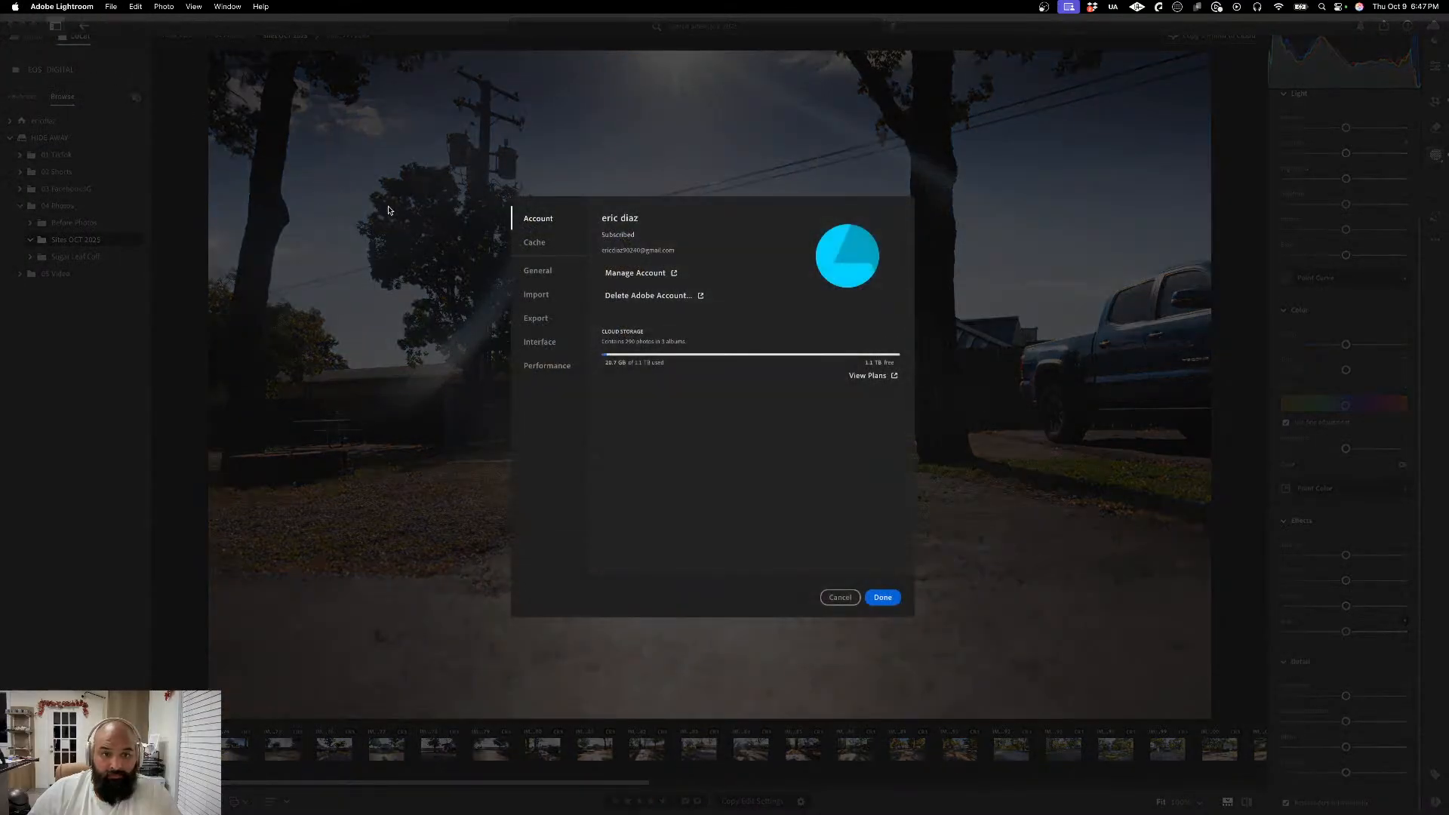
click(557, 367)
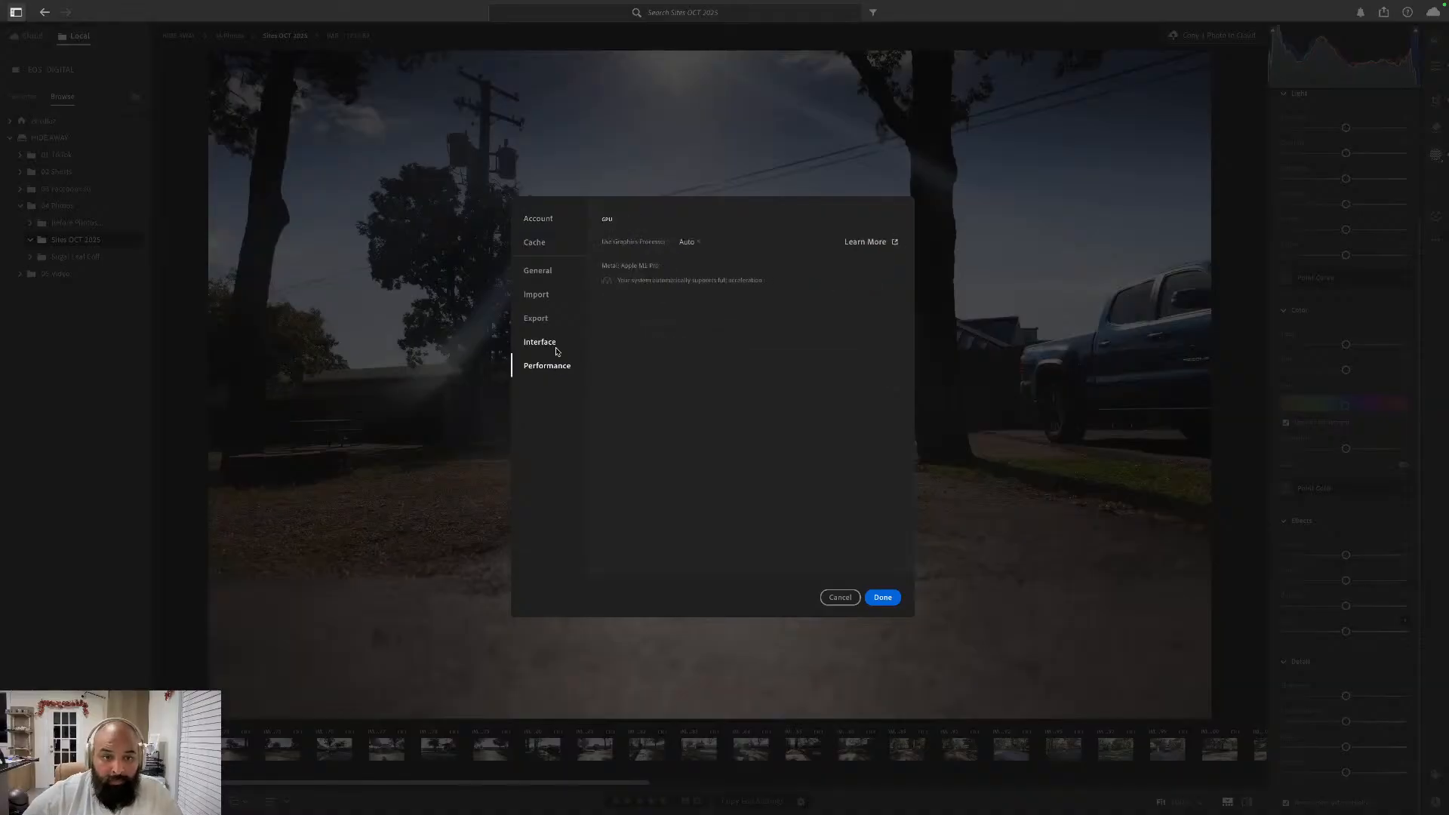
click(556, 349)
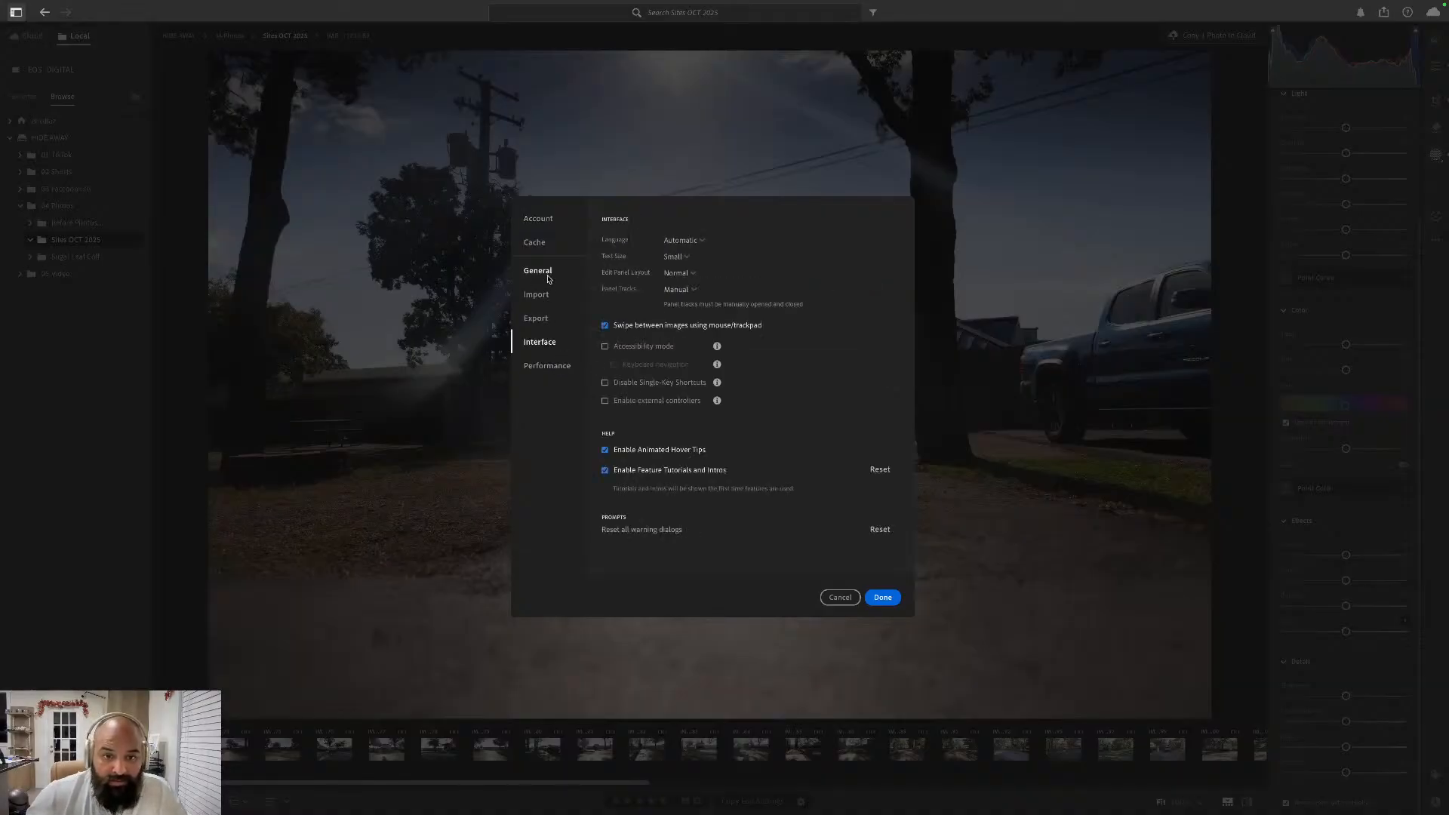
click(549, 279)
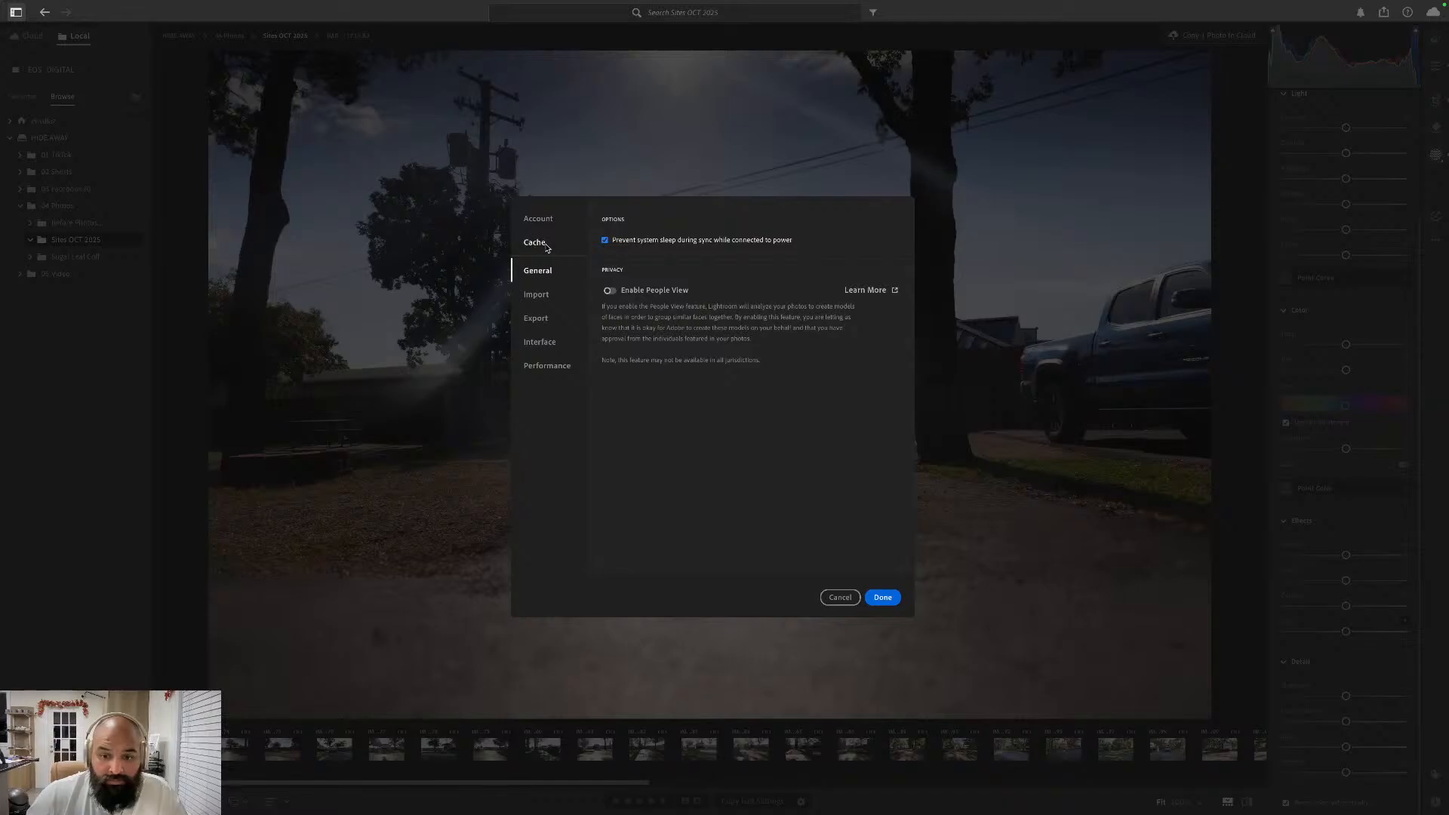
click(546, 244)
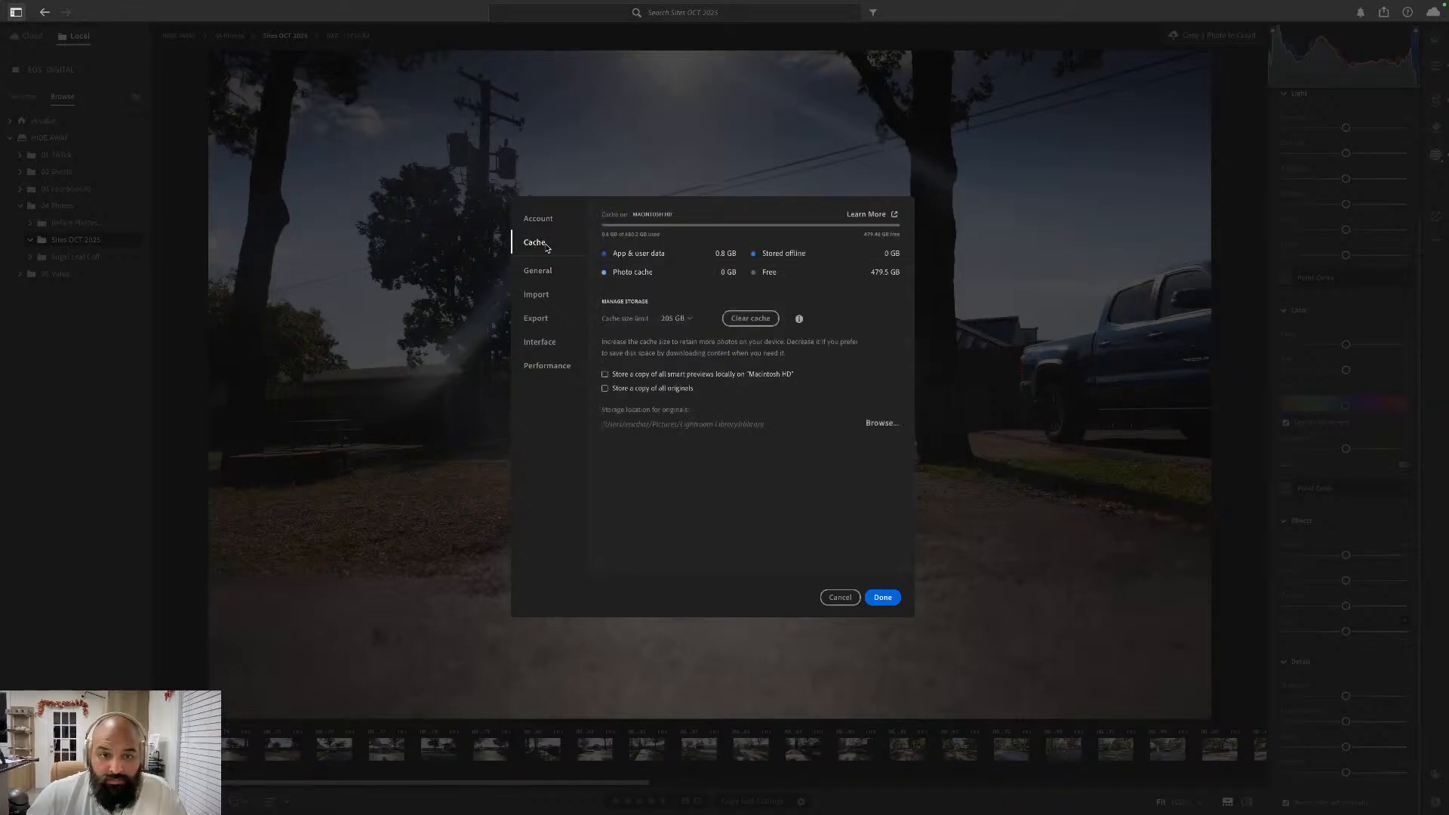
click(840, 598)
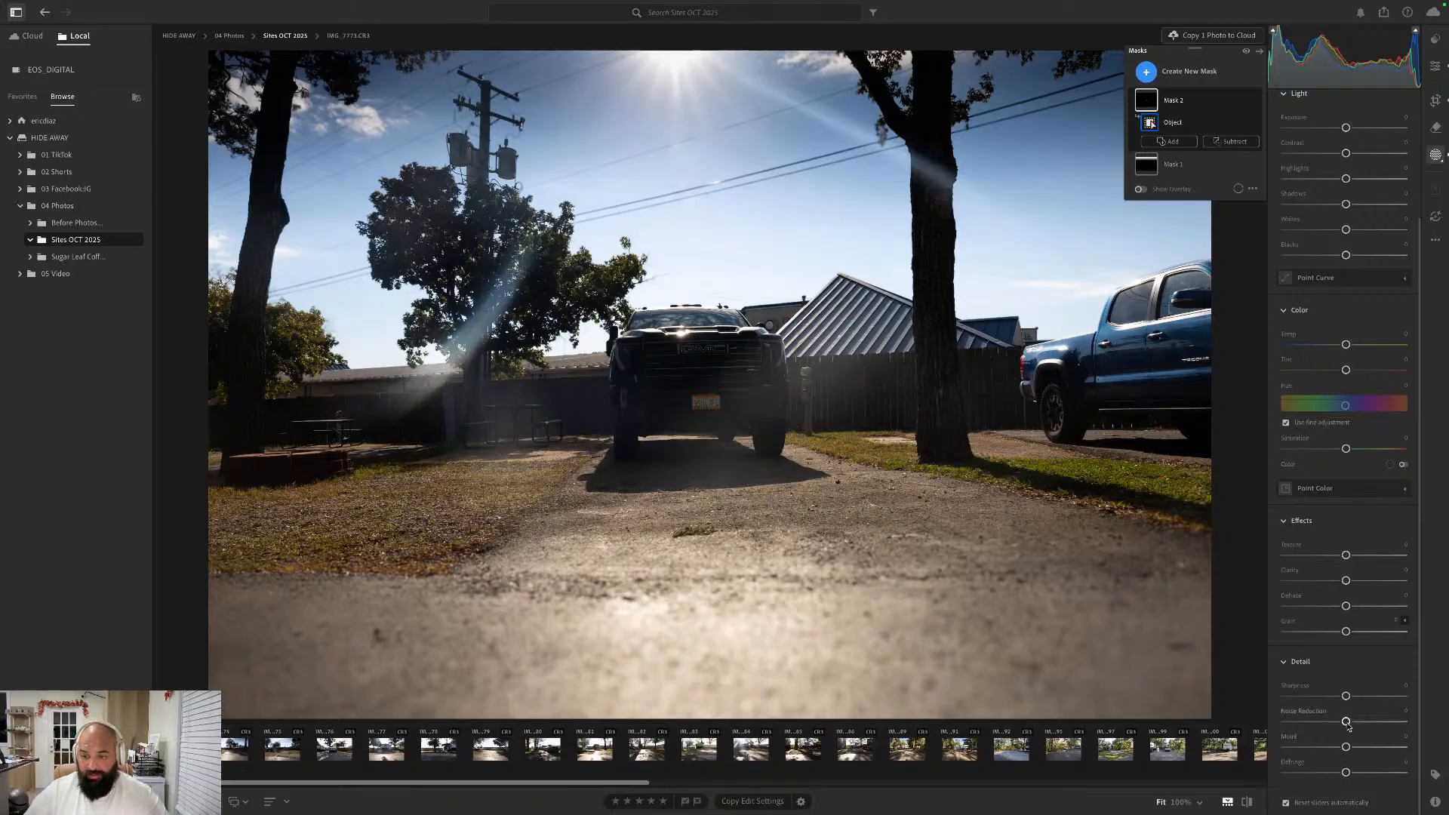
- Try the license plate mask's minimum Noise Reduction, reset it, and raise Grain to its maximum
drag(1347, 723, 1261, 739)
click(1292, 712)
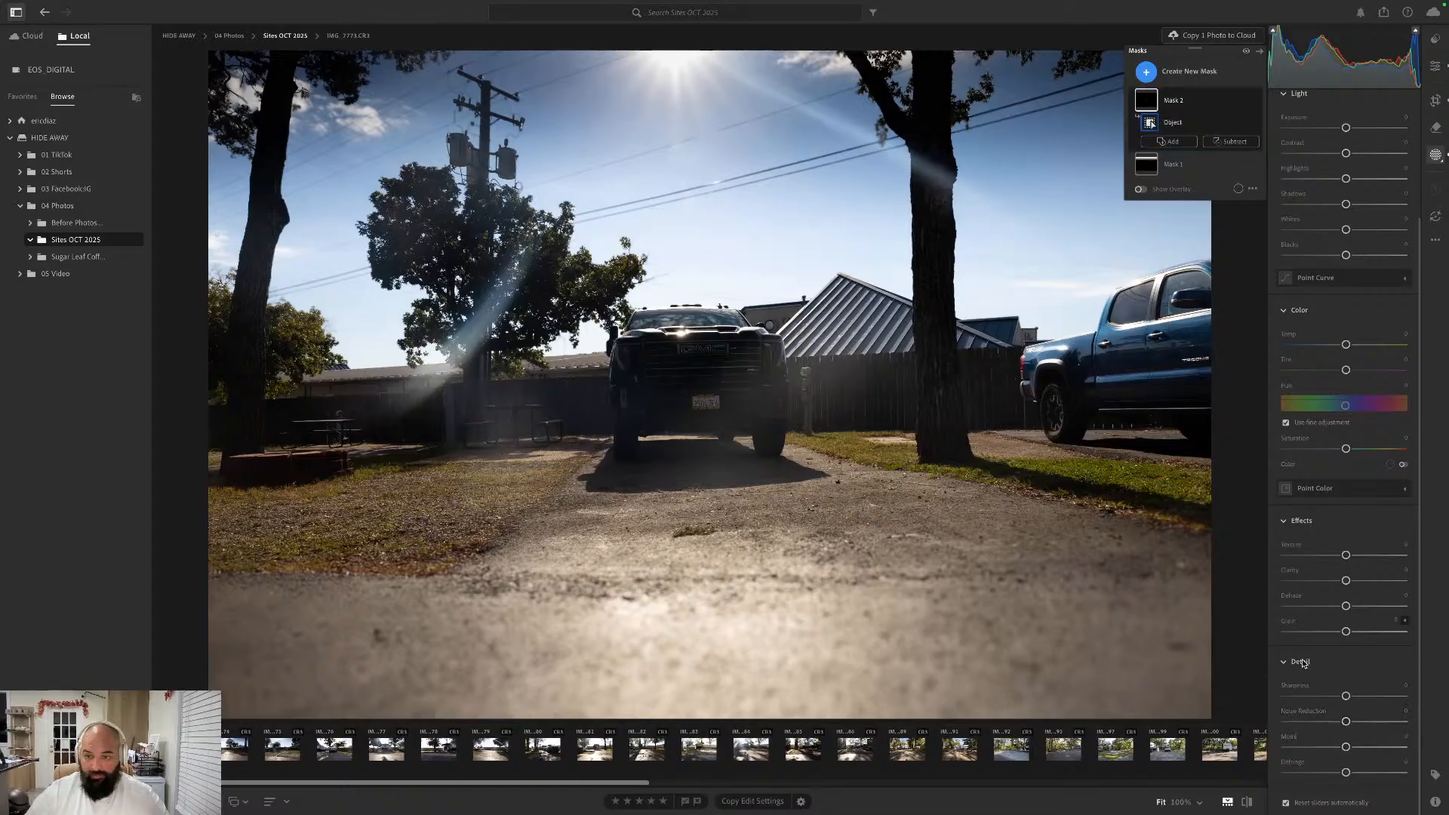
drag(1347, 632, 1427, 629)
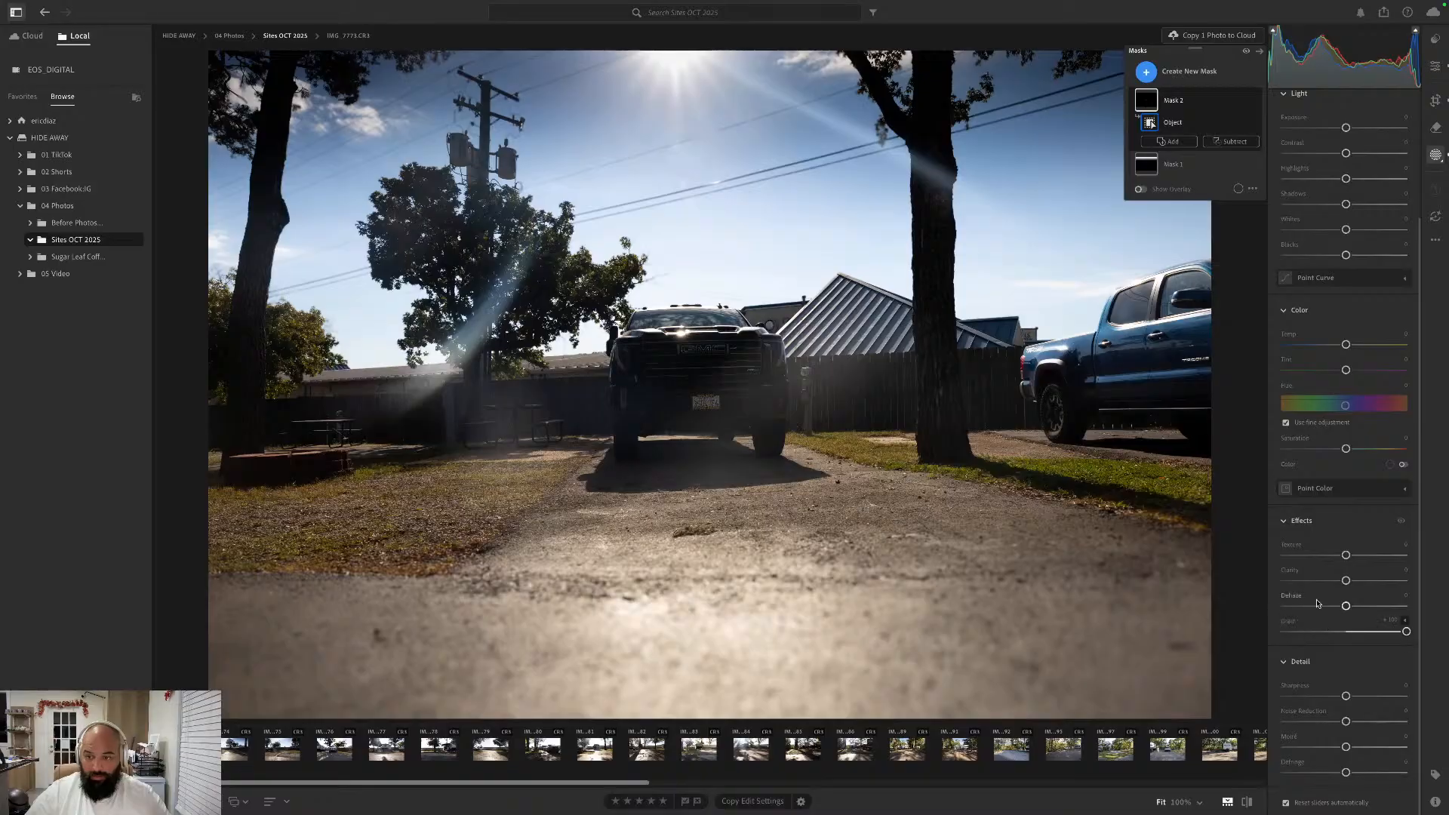
- Try minimum Dehaze on the license plate mask, reset Grain and Dehaze, and raise Clarity to its maximum
drag(1346, 604, 1283, 608)
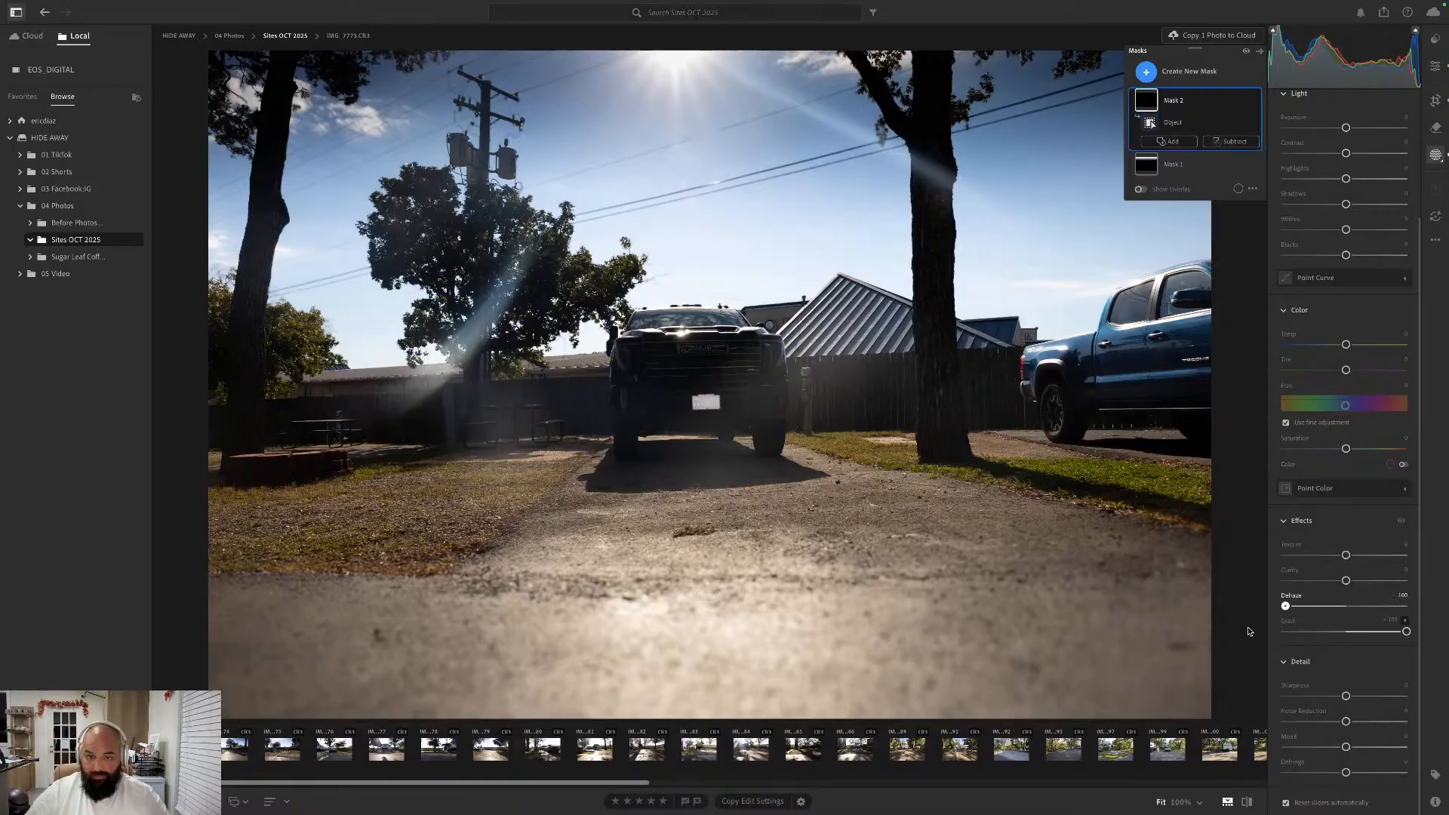
double_click(1291, 623)
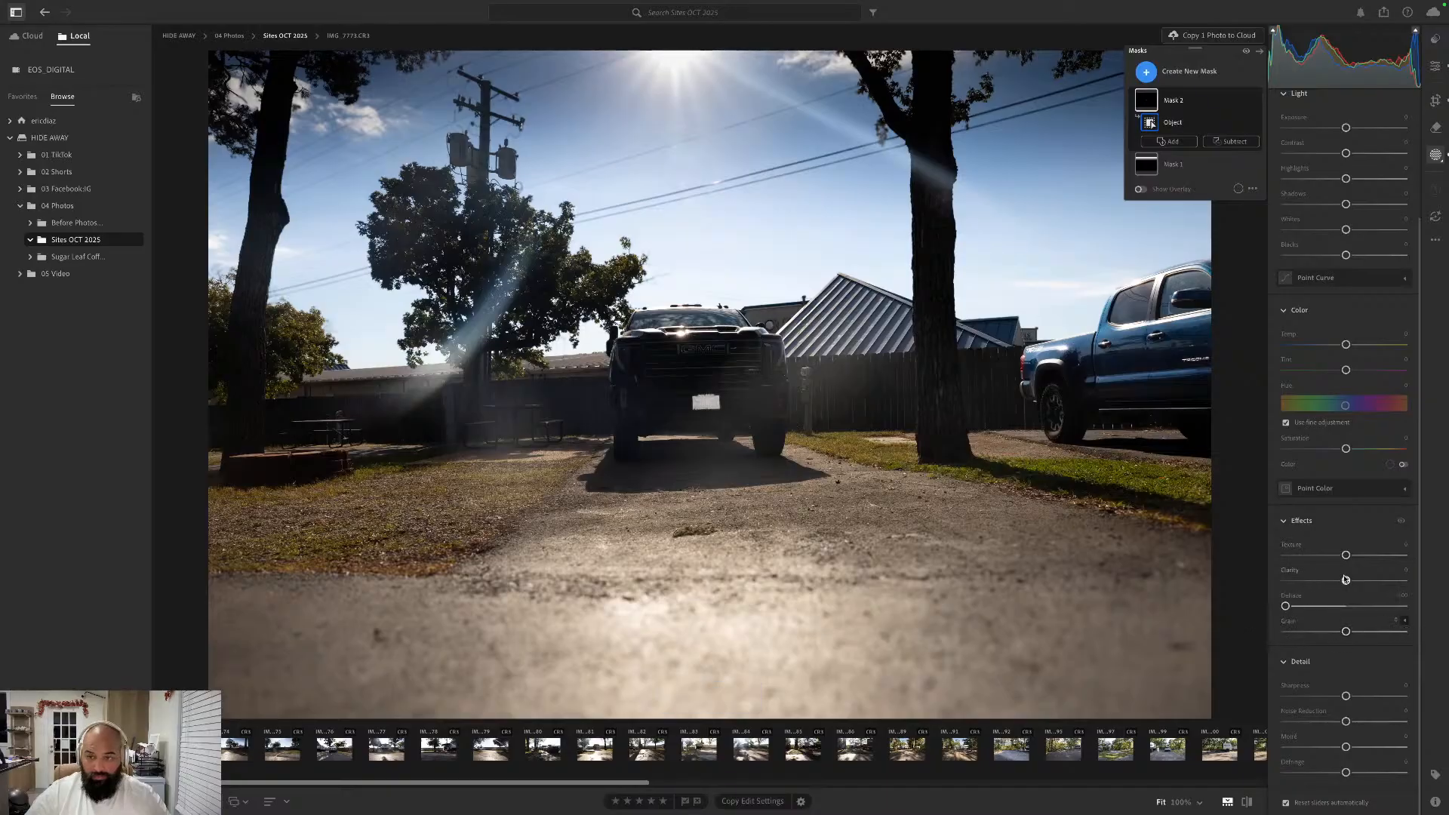
drag(1346, 581, 1424, 583)
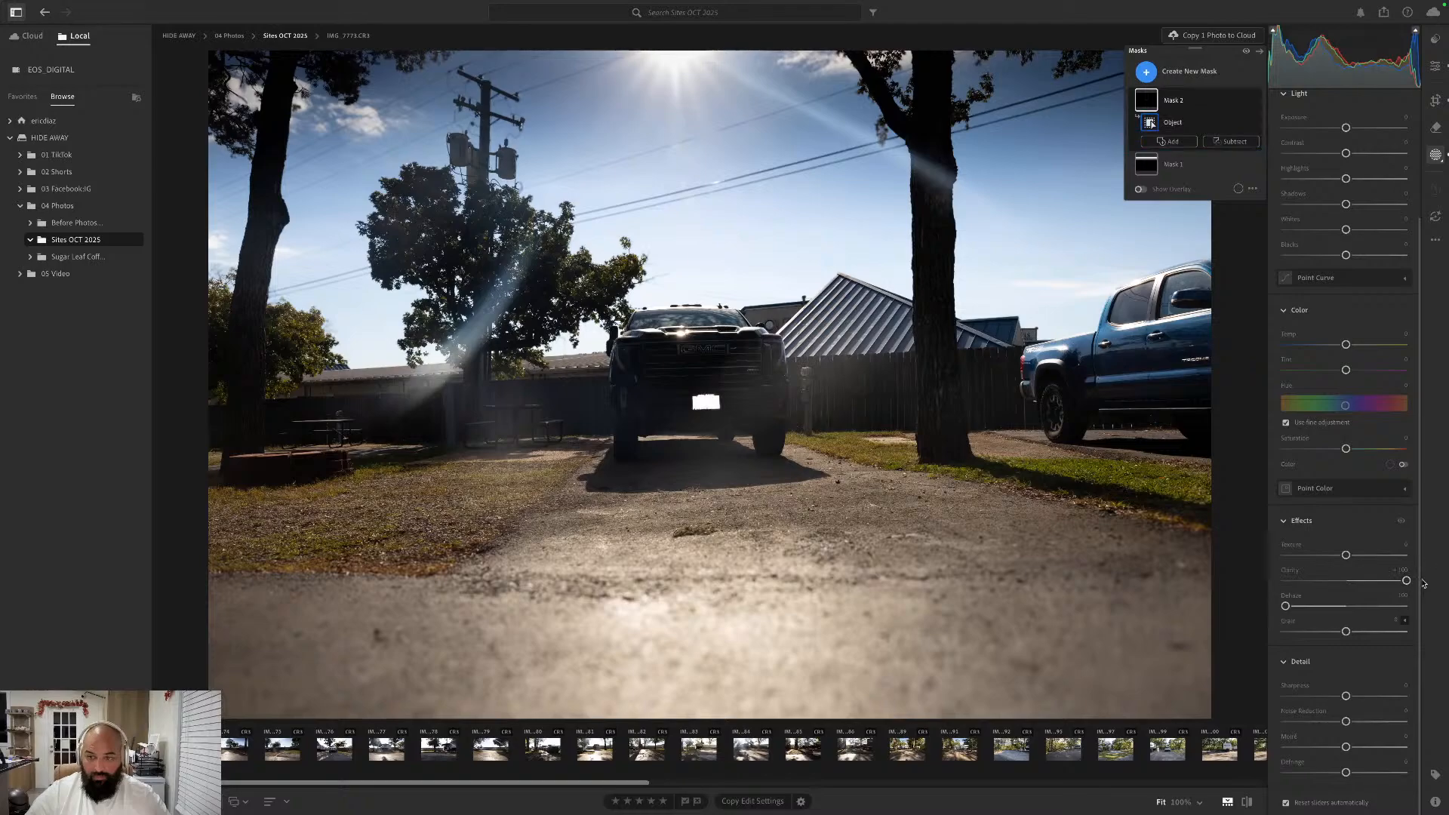
double_click(1289, 597)
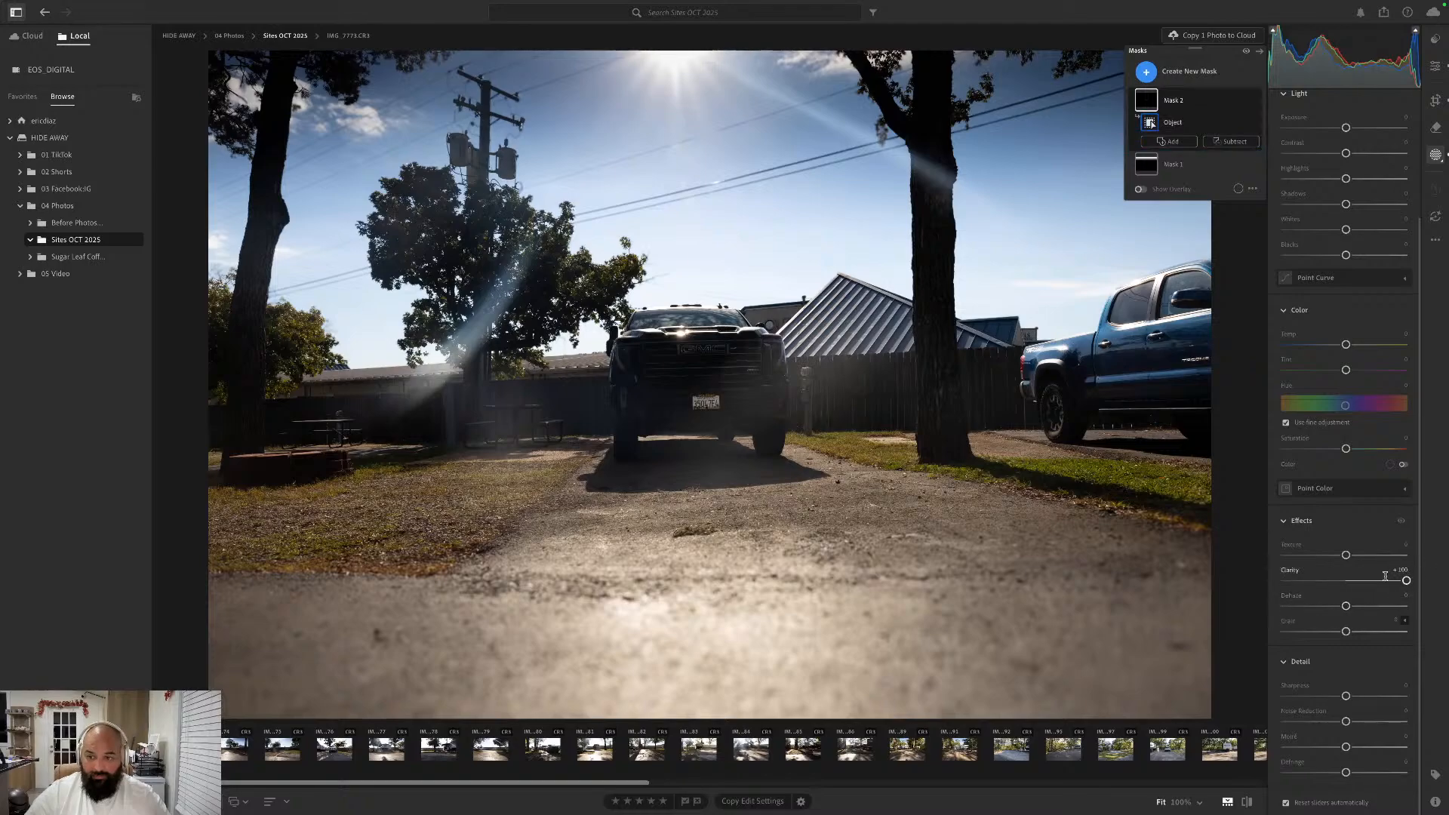
- Try maximum Dehaze with minimum Texture and Grain on the license plate mask, and attempt an object selection beside the plate
drag(1346, 606, 1418, 607)
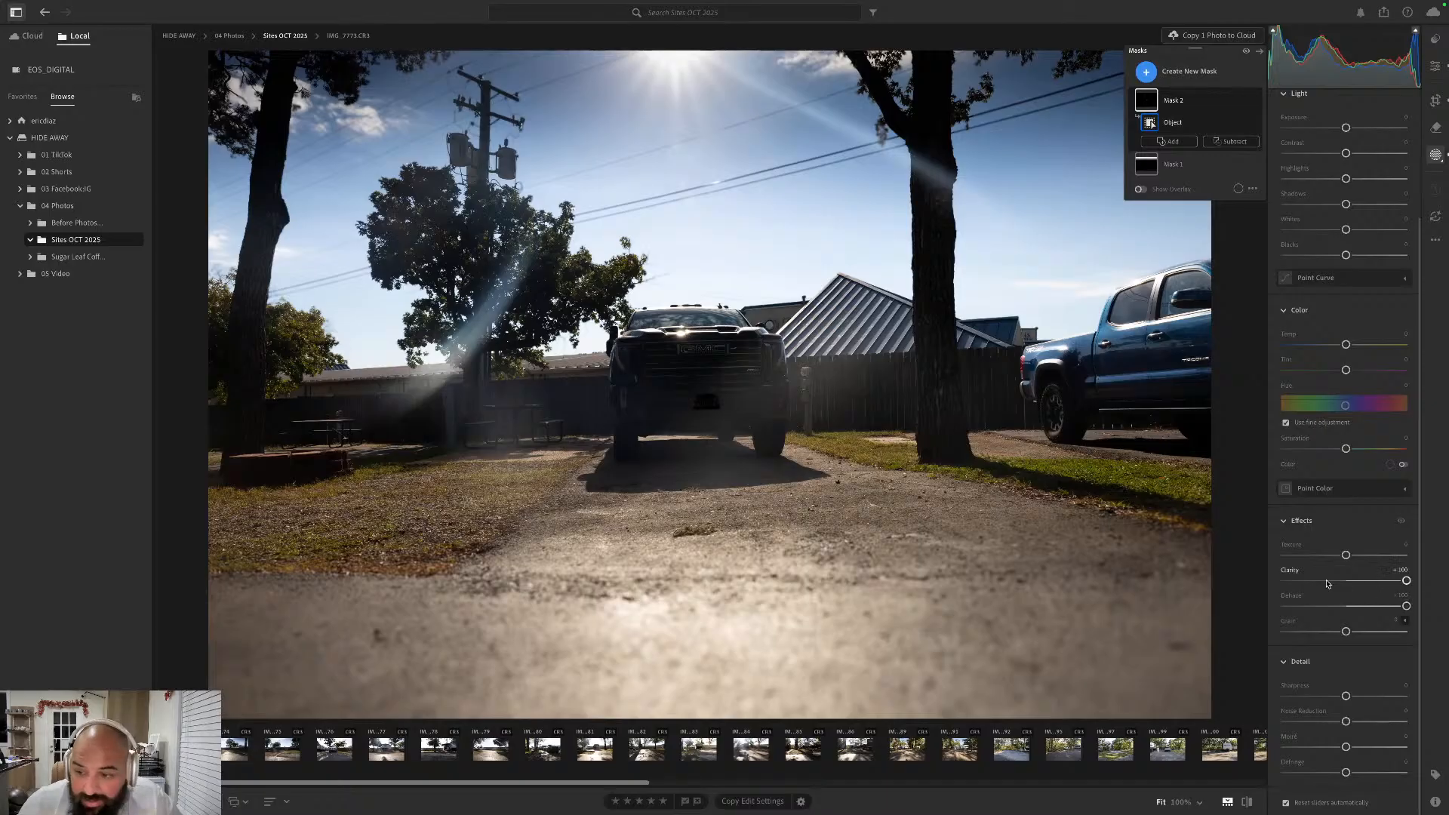
drag(1346, 555, 1281, 560)
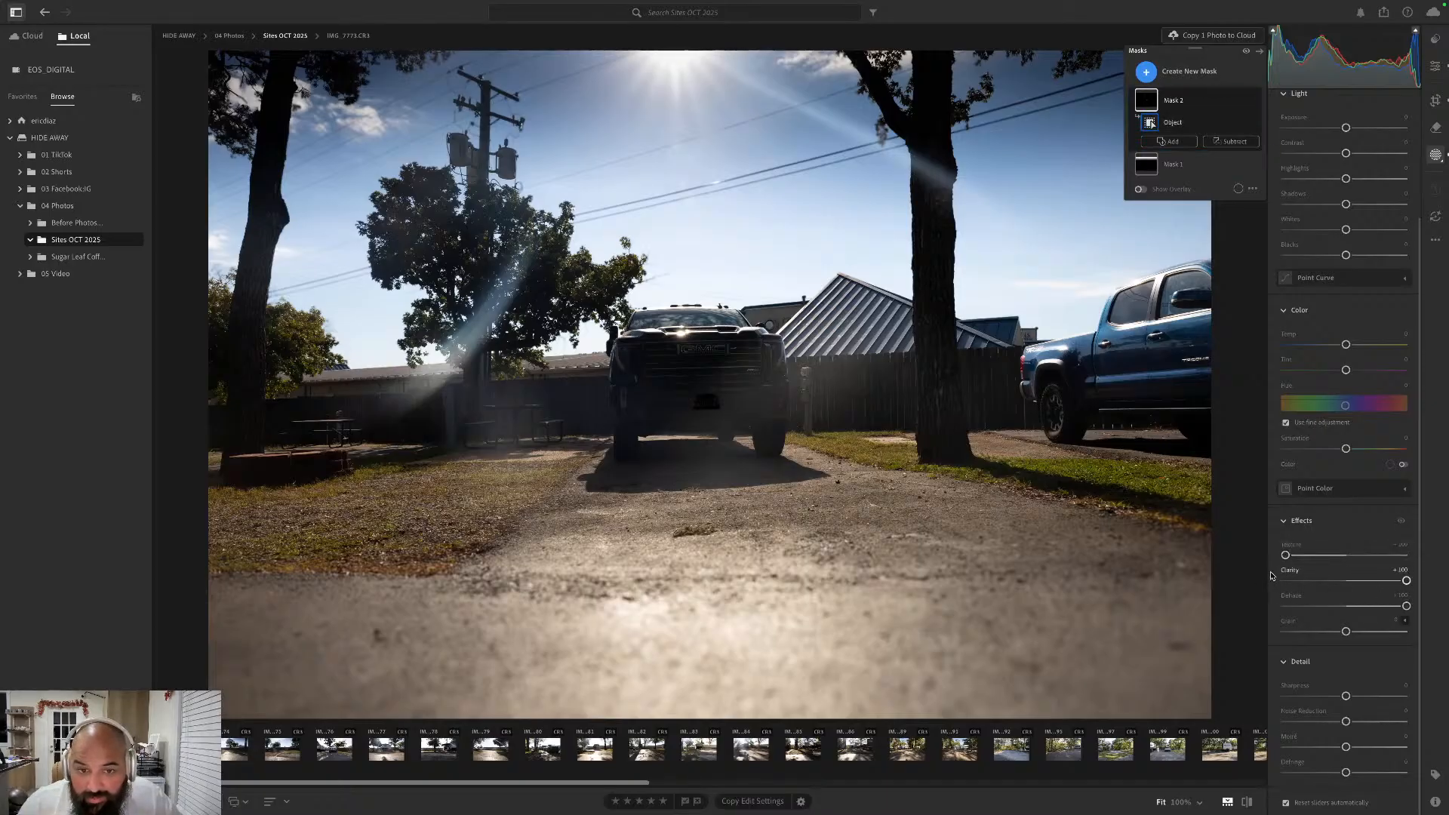
drag(1346, 631, 1261, 639)
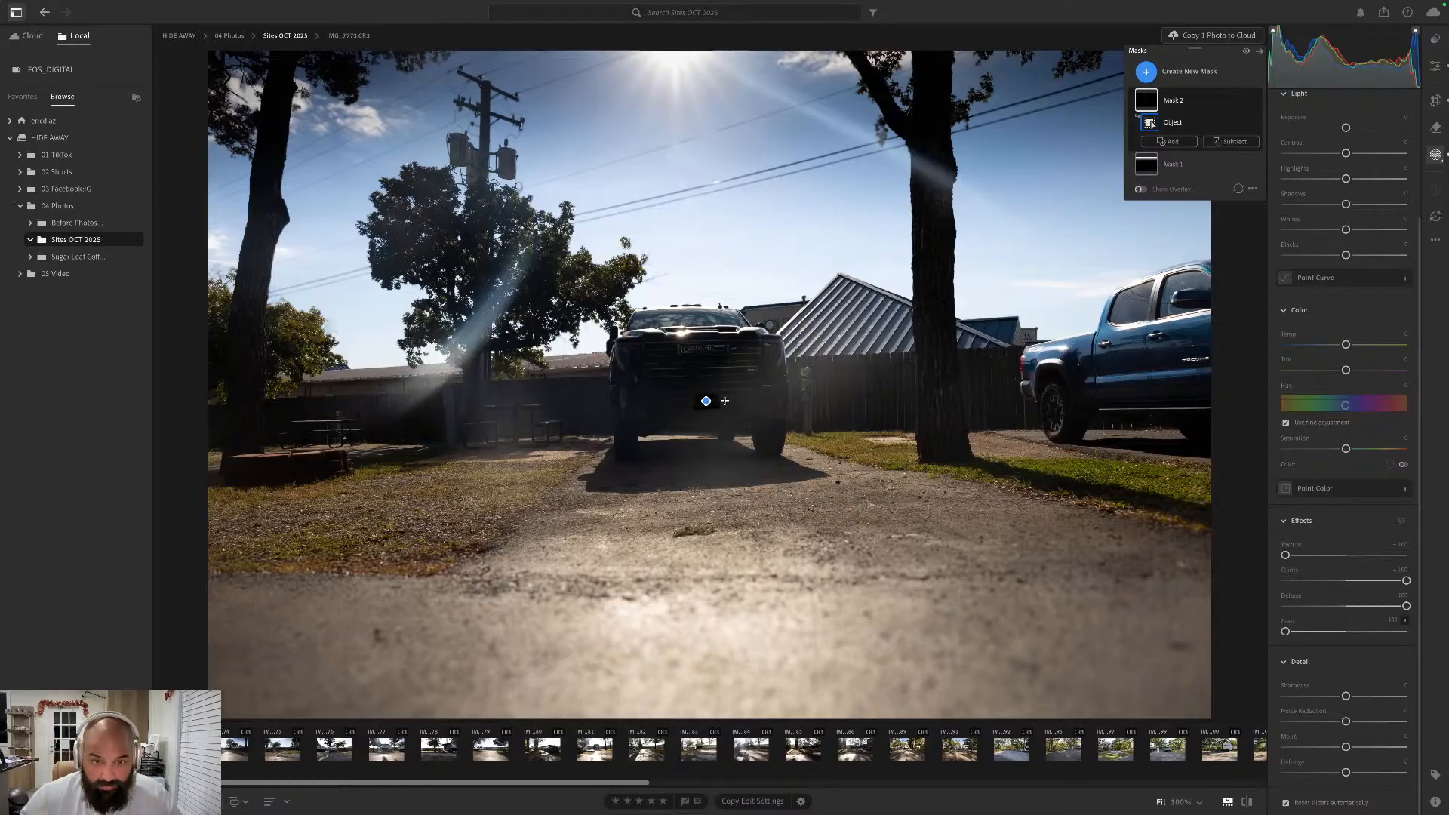
click(727, 424)
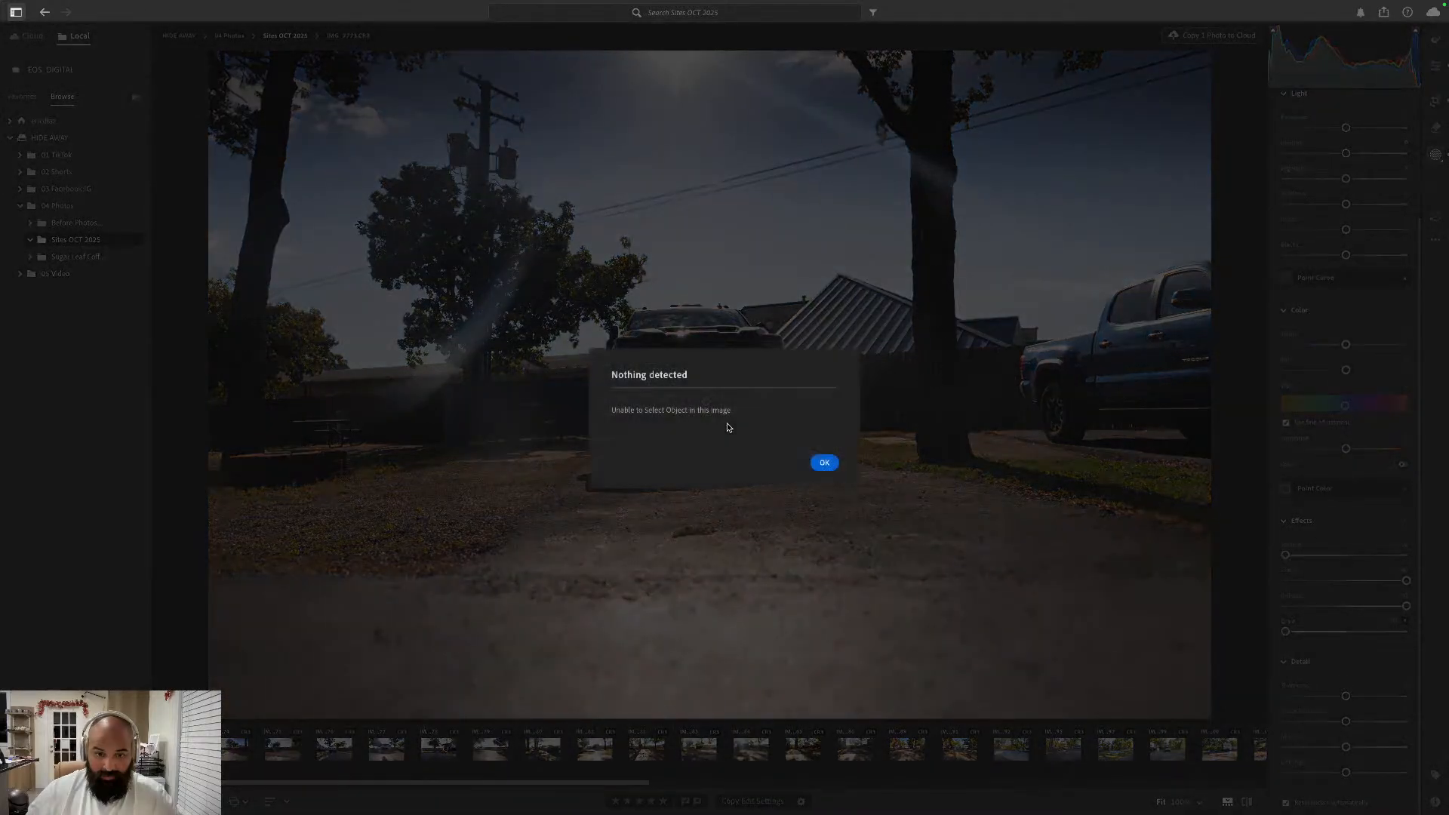
click(824, 463)
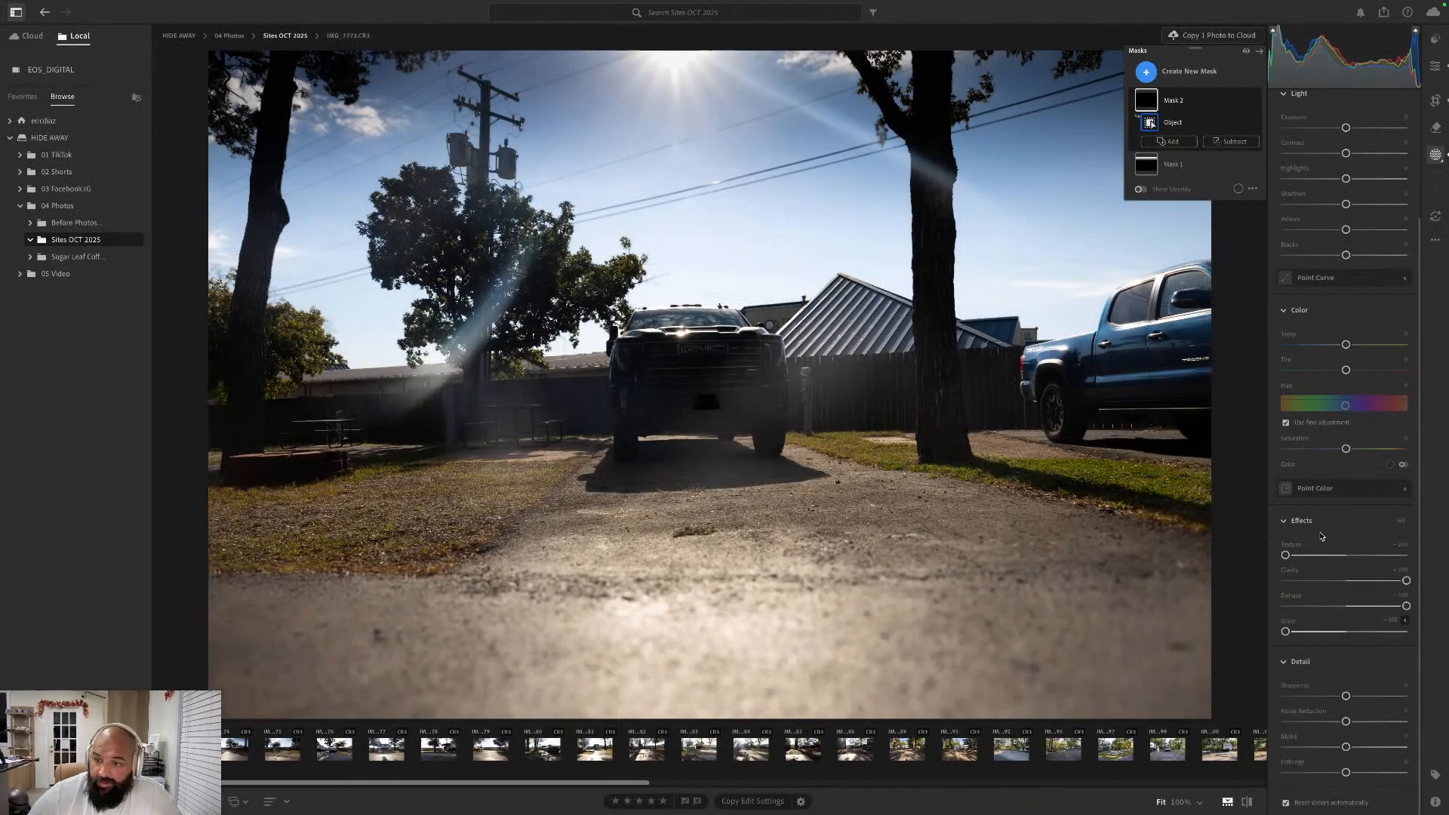
- Reset the license plate mask's Texture, Clarity, Dehaze and Grain to their defaults
click(1285, 548)
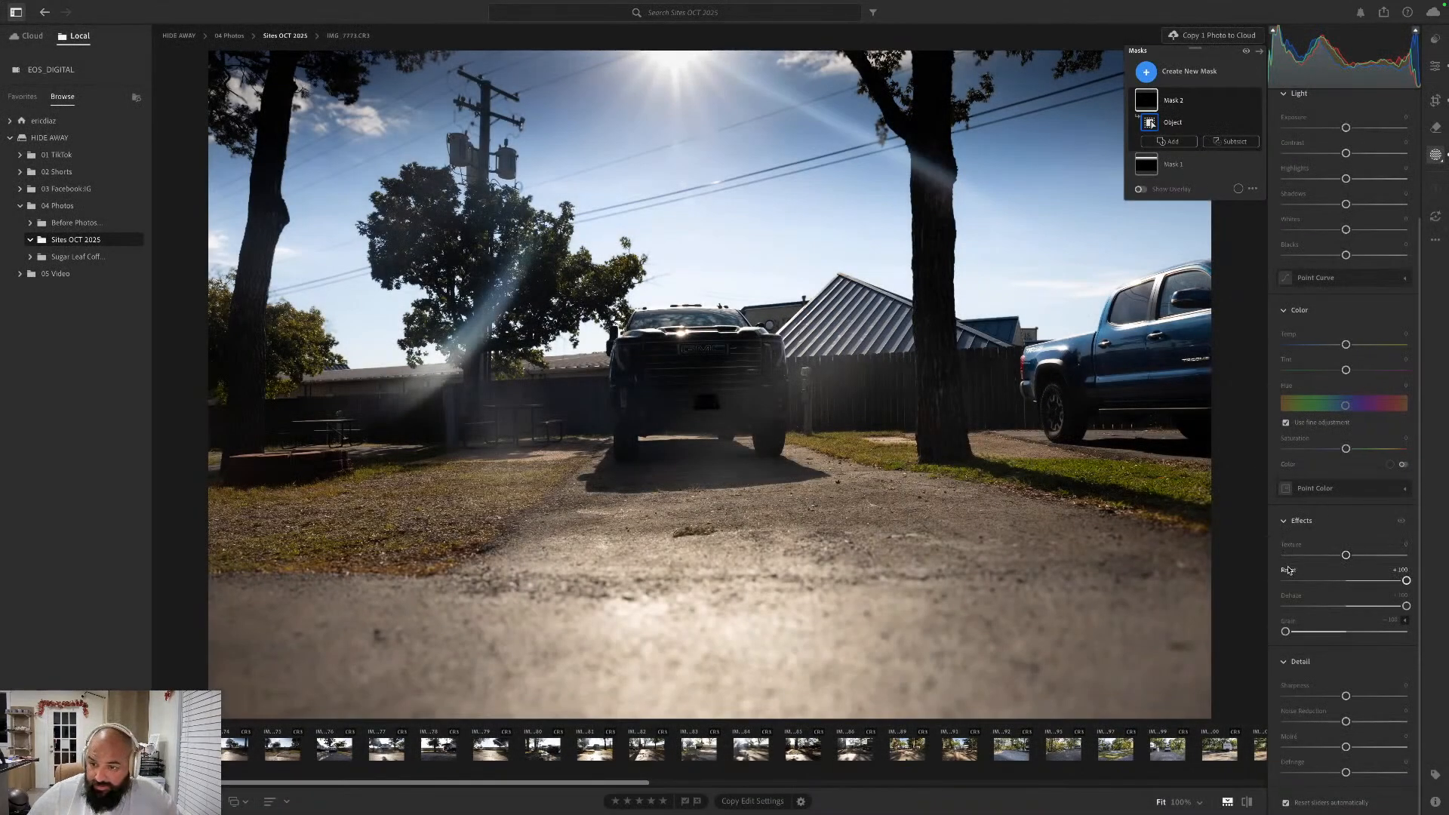
click(1295, 580)
click(1296, 599)
click(1290, 573)
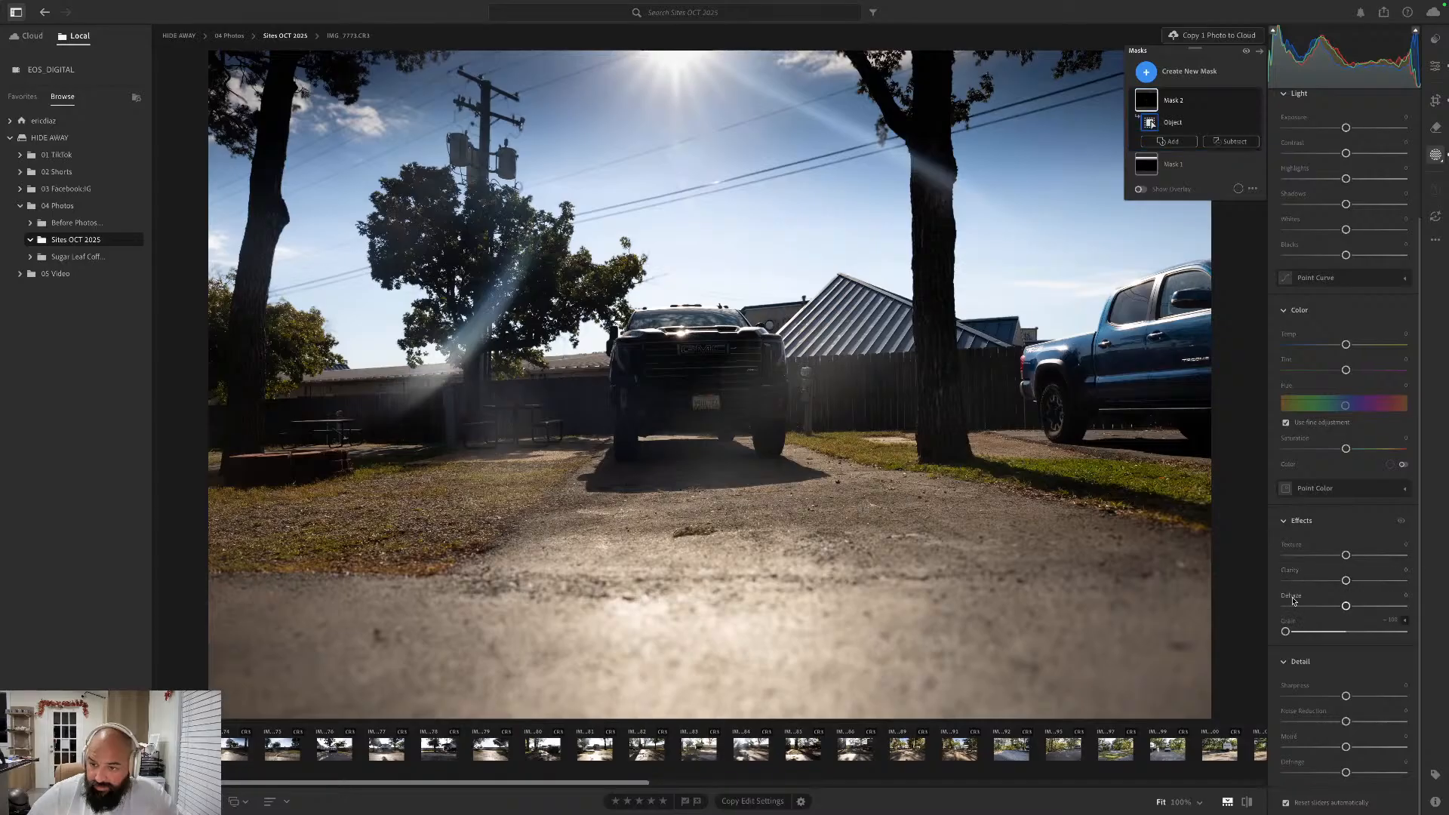
click(1291, 621)
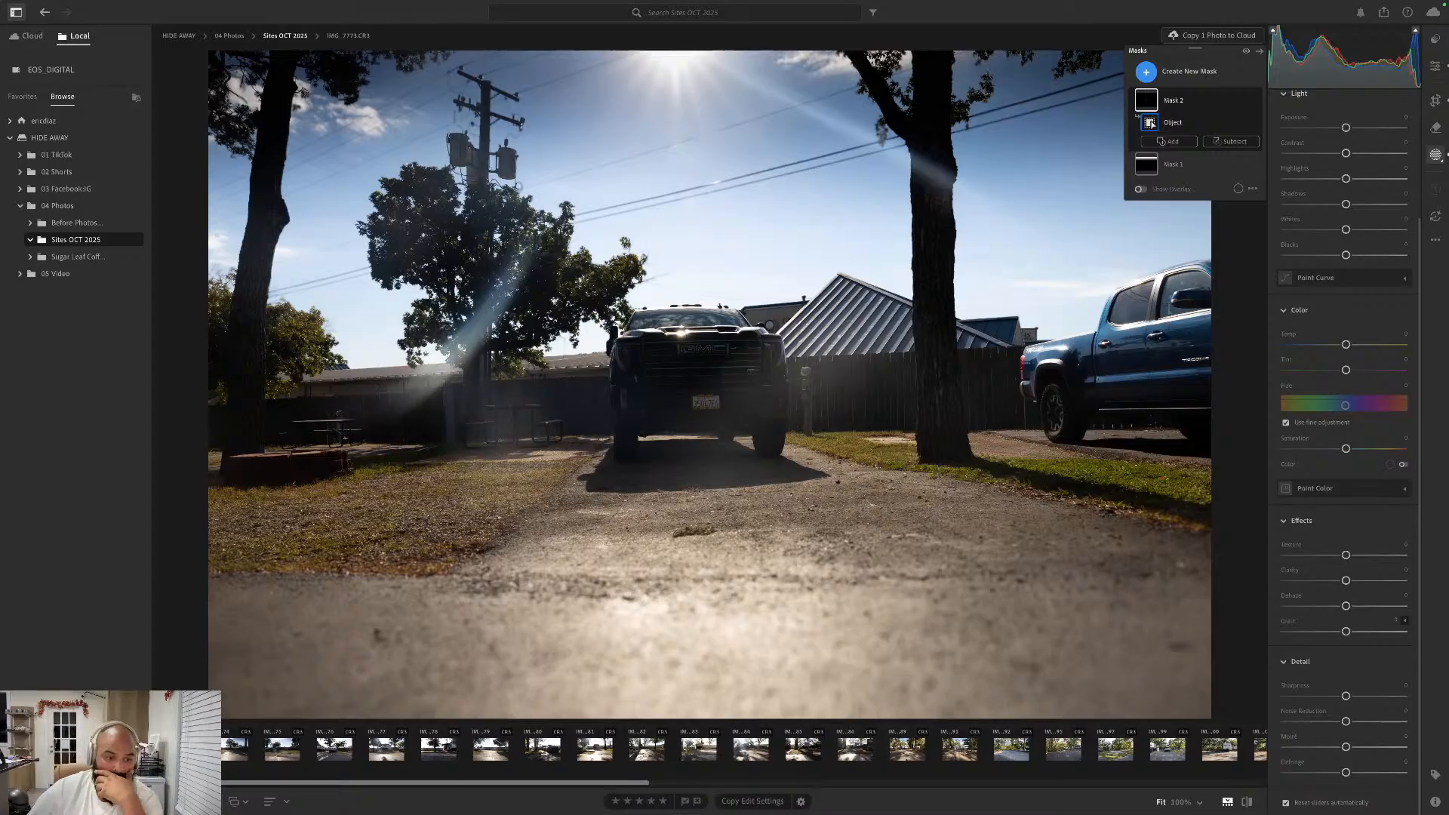
- Send the pickup photo from Lightroom to Photoshop for editing
right_click(178, 748)
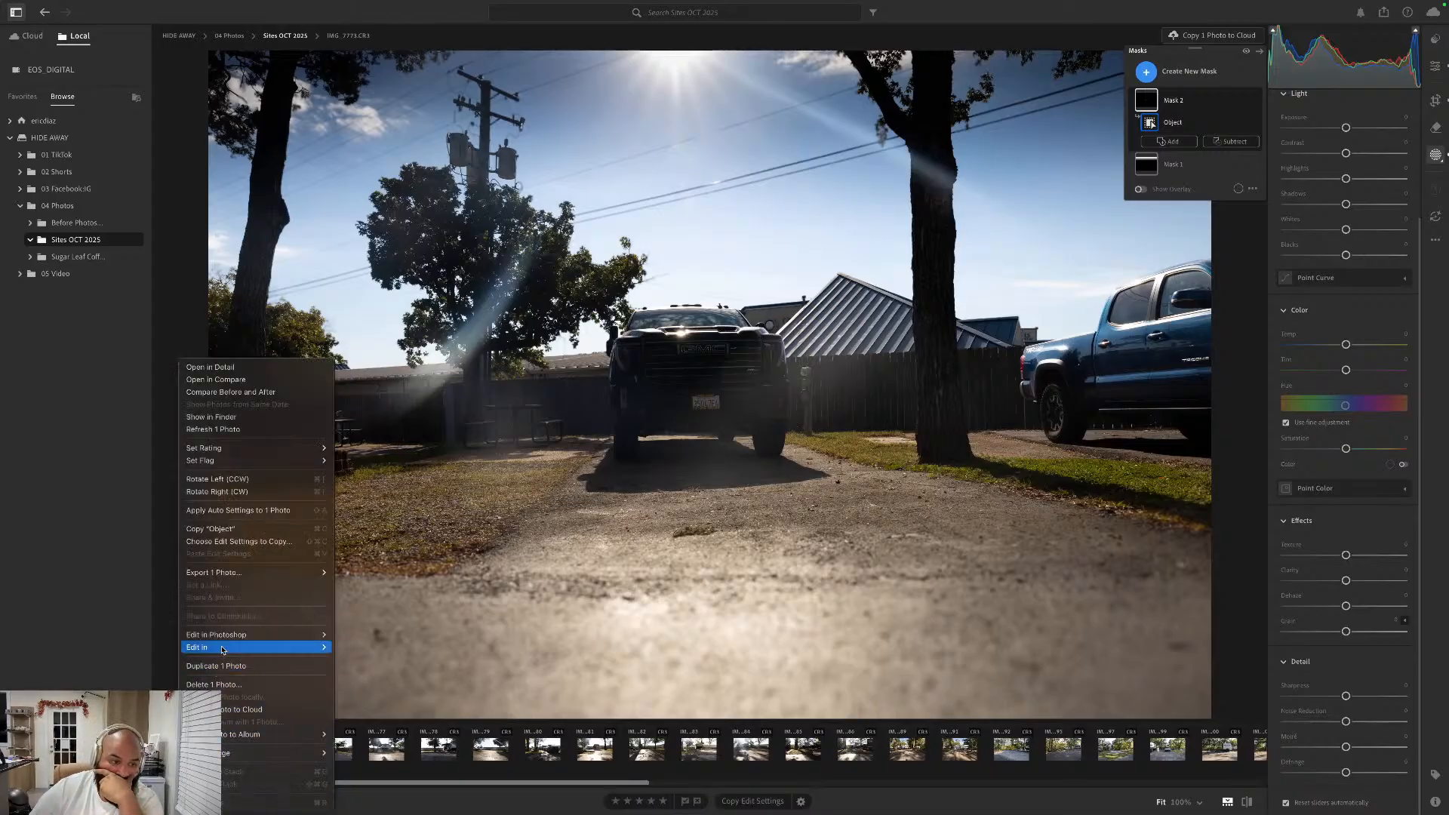
mouse_move(229, 648)
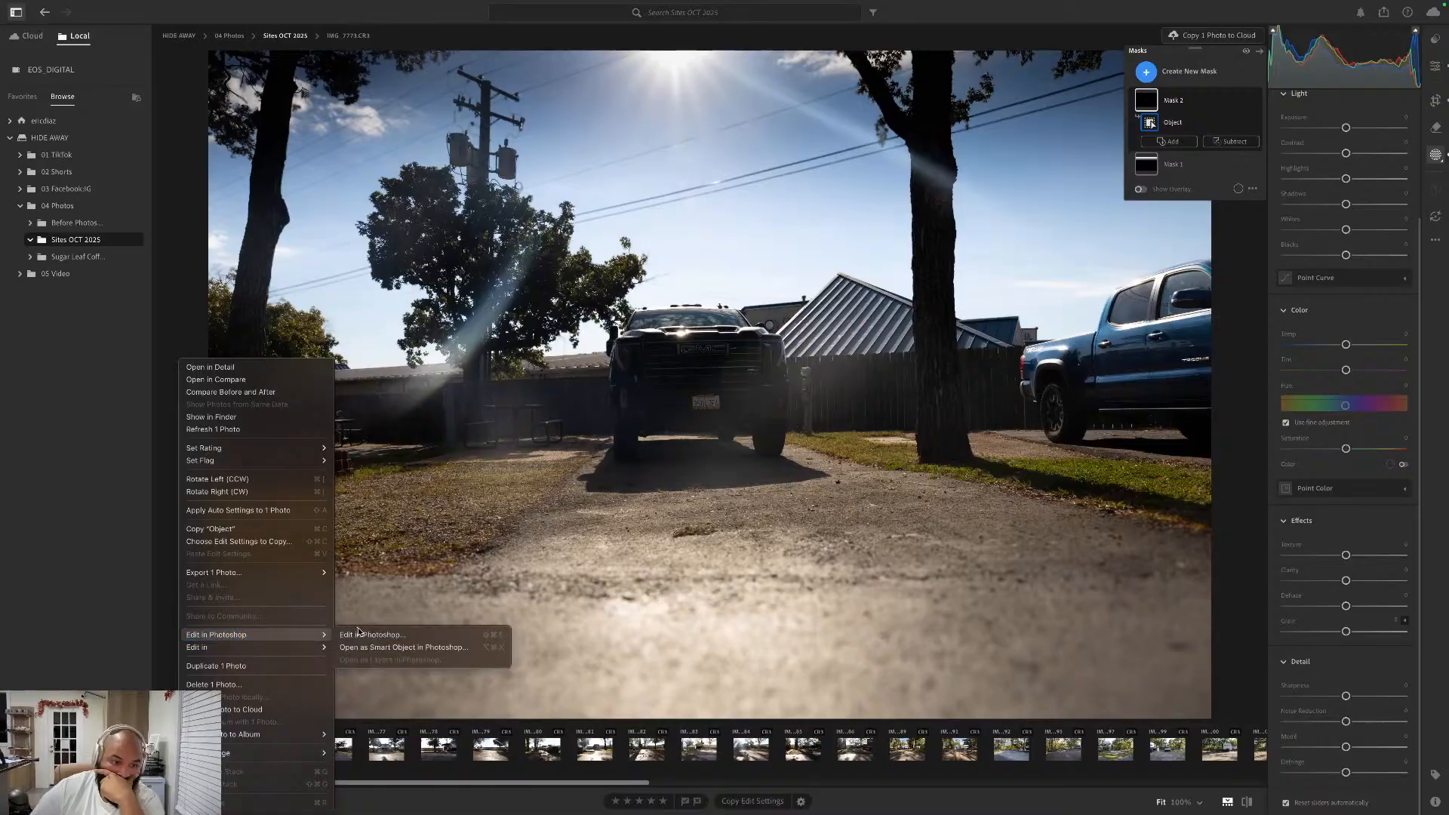
click(361, 634)
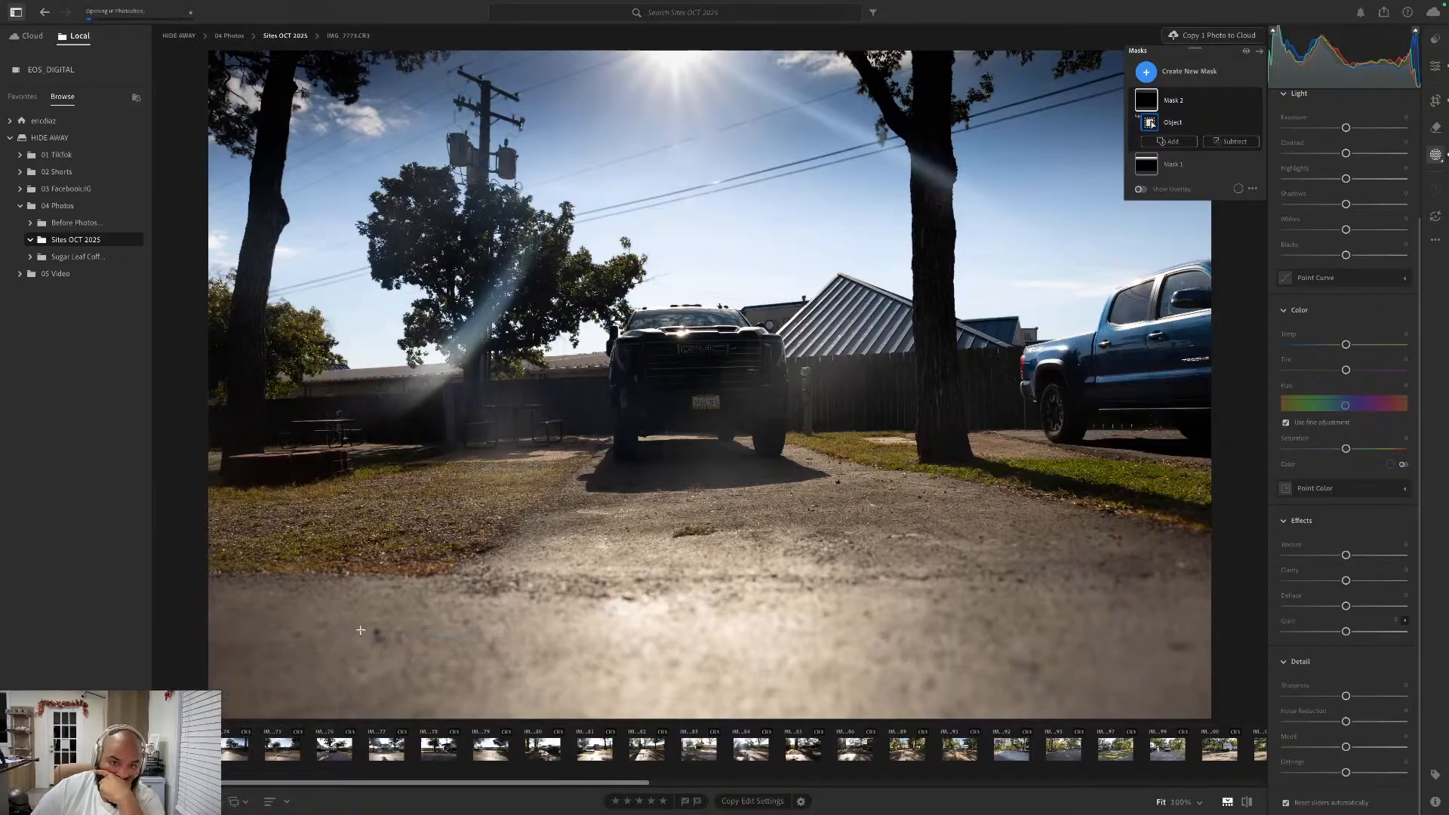
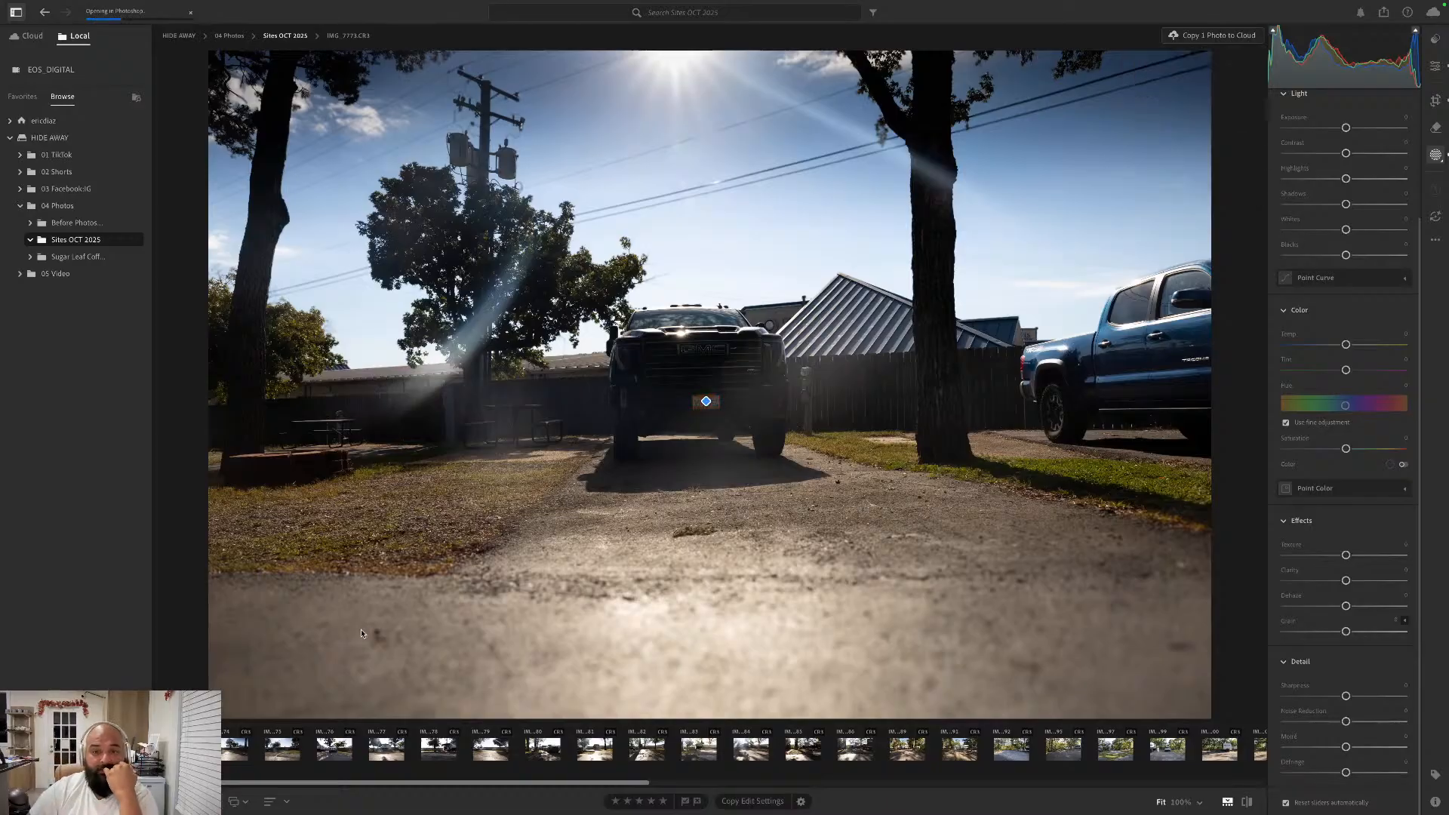
- Switch to Photoshop, where the pickup photo is open, and enlarge its window to fill the screen
key(ctrl+Left)
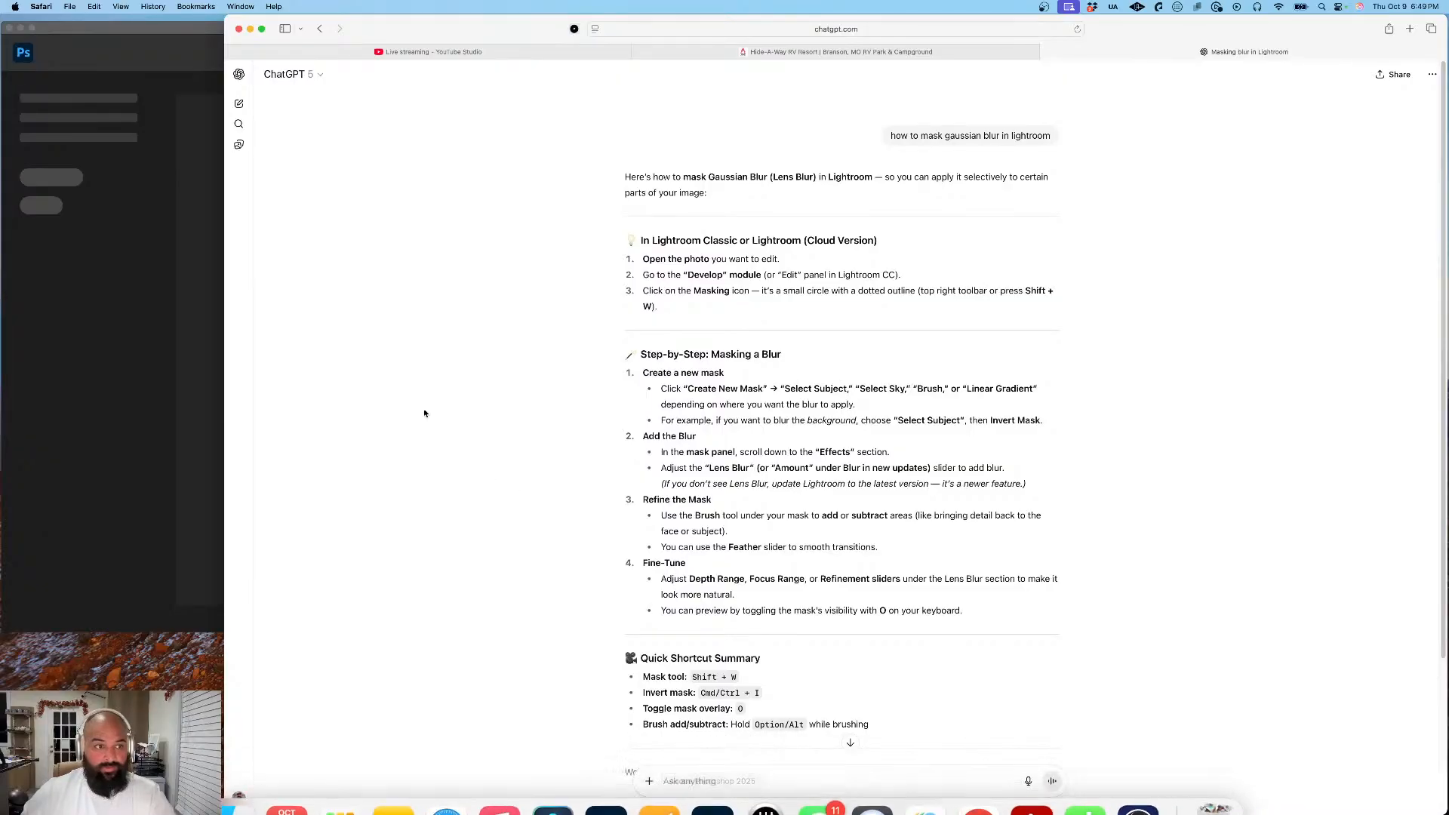
click(252, 29)
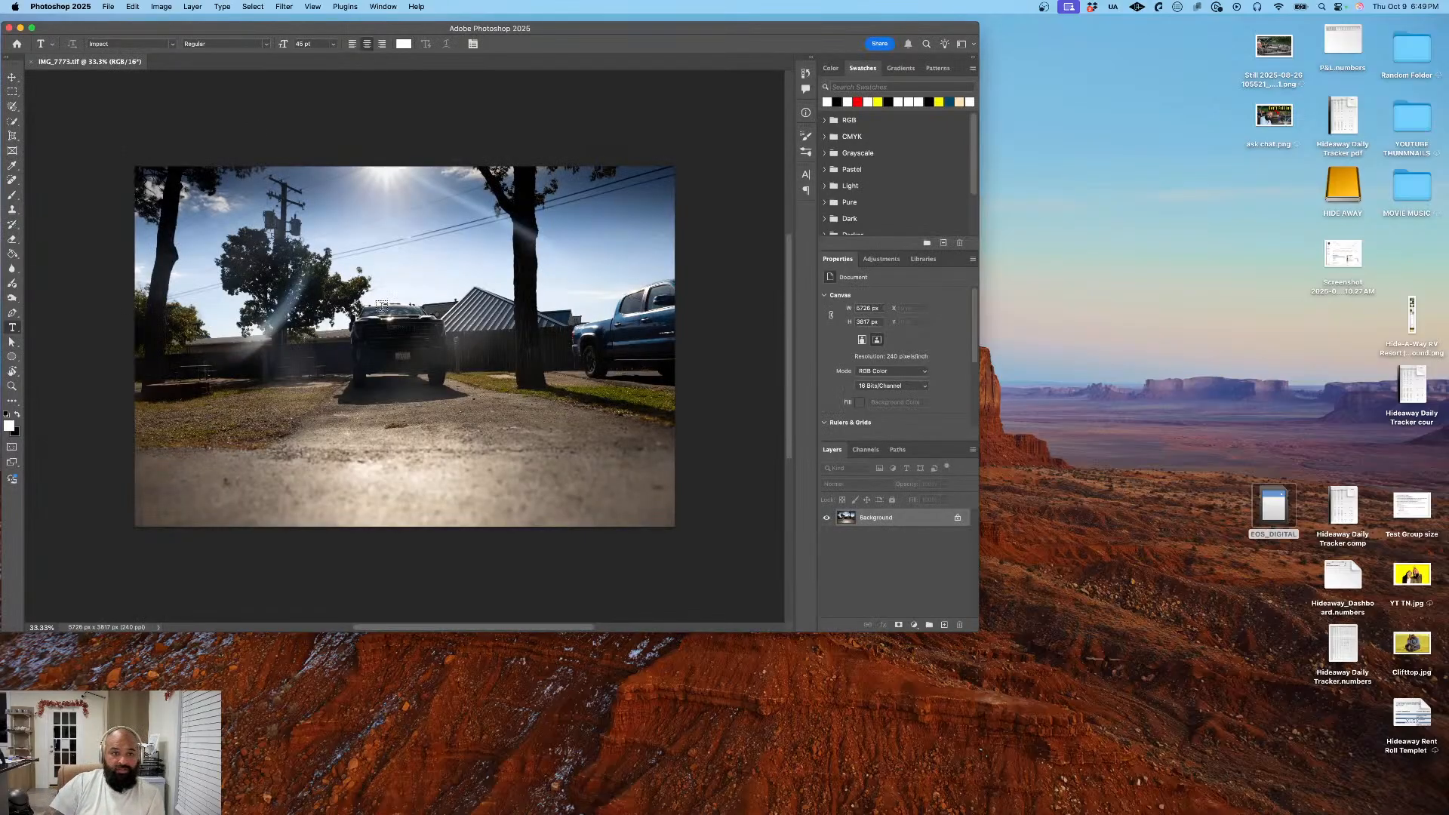
click(31, 28)
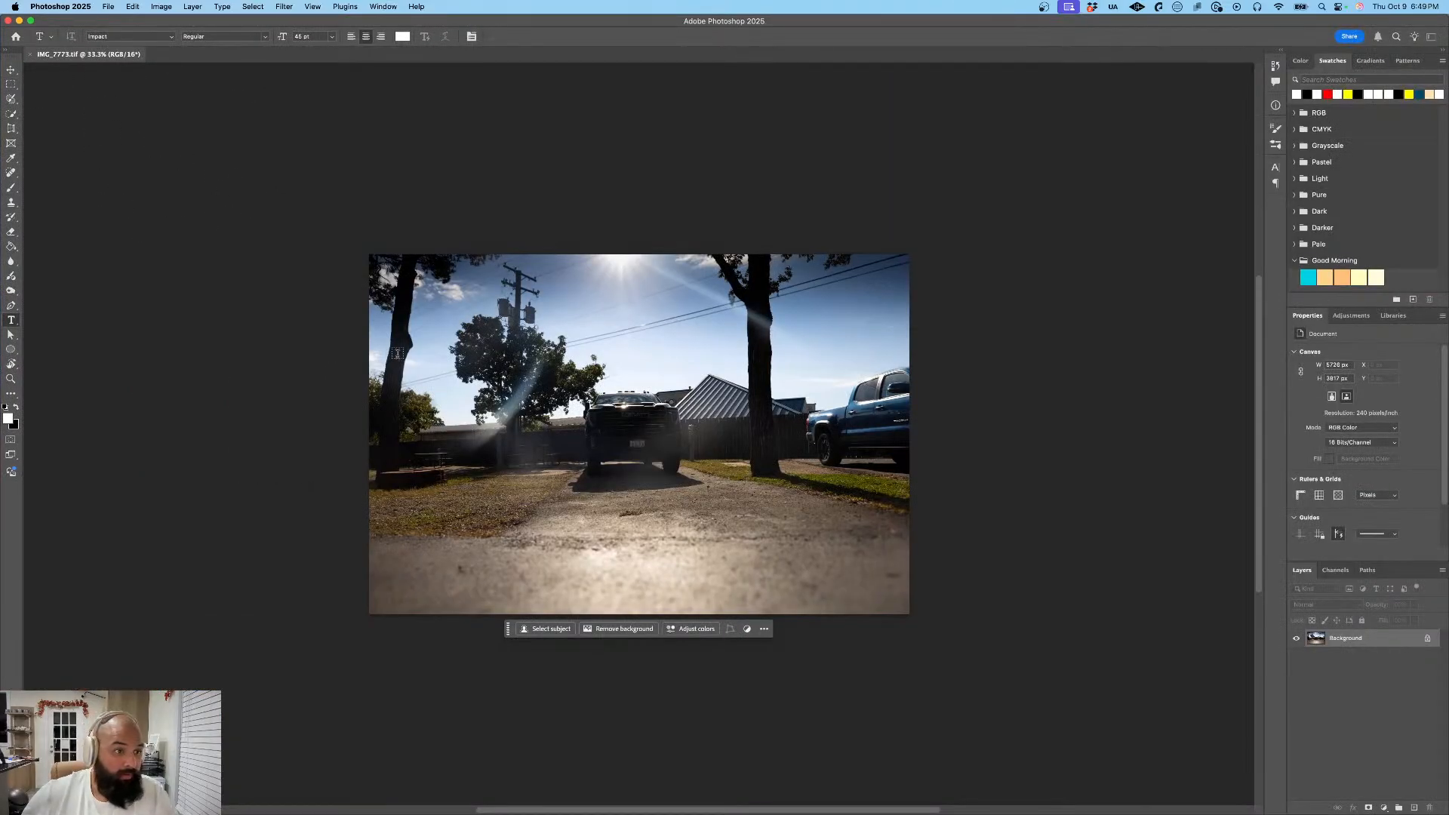
- Draw a rectangular marquee selection tightly around the black pickup's front license plate
click(15, 85)
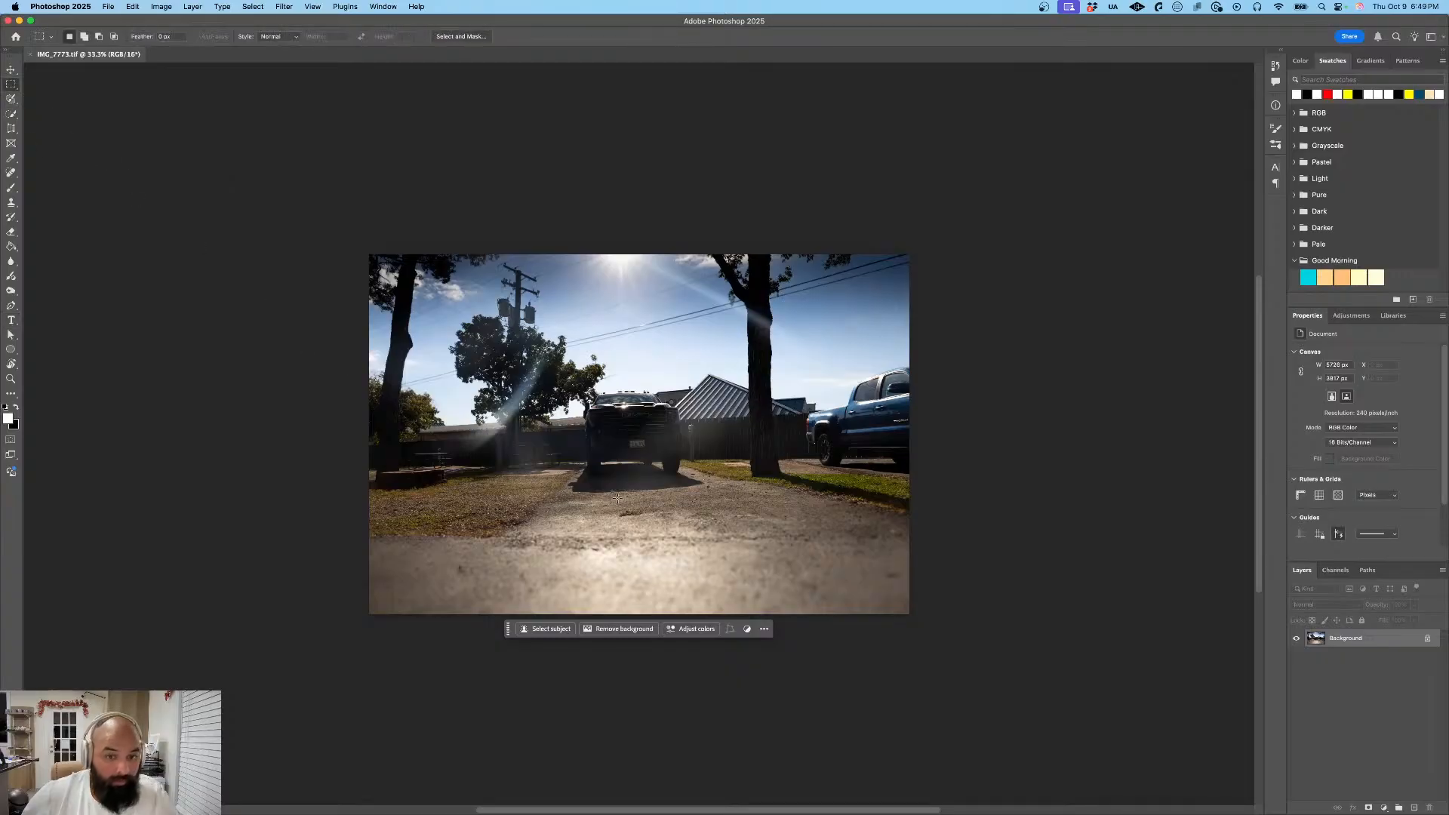
scroll(634, 457, up, 5)
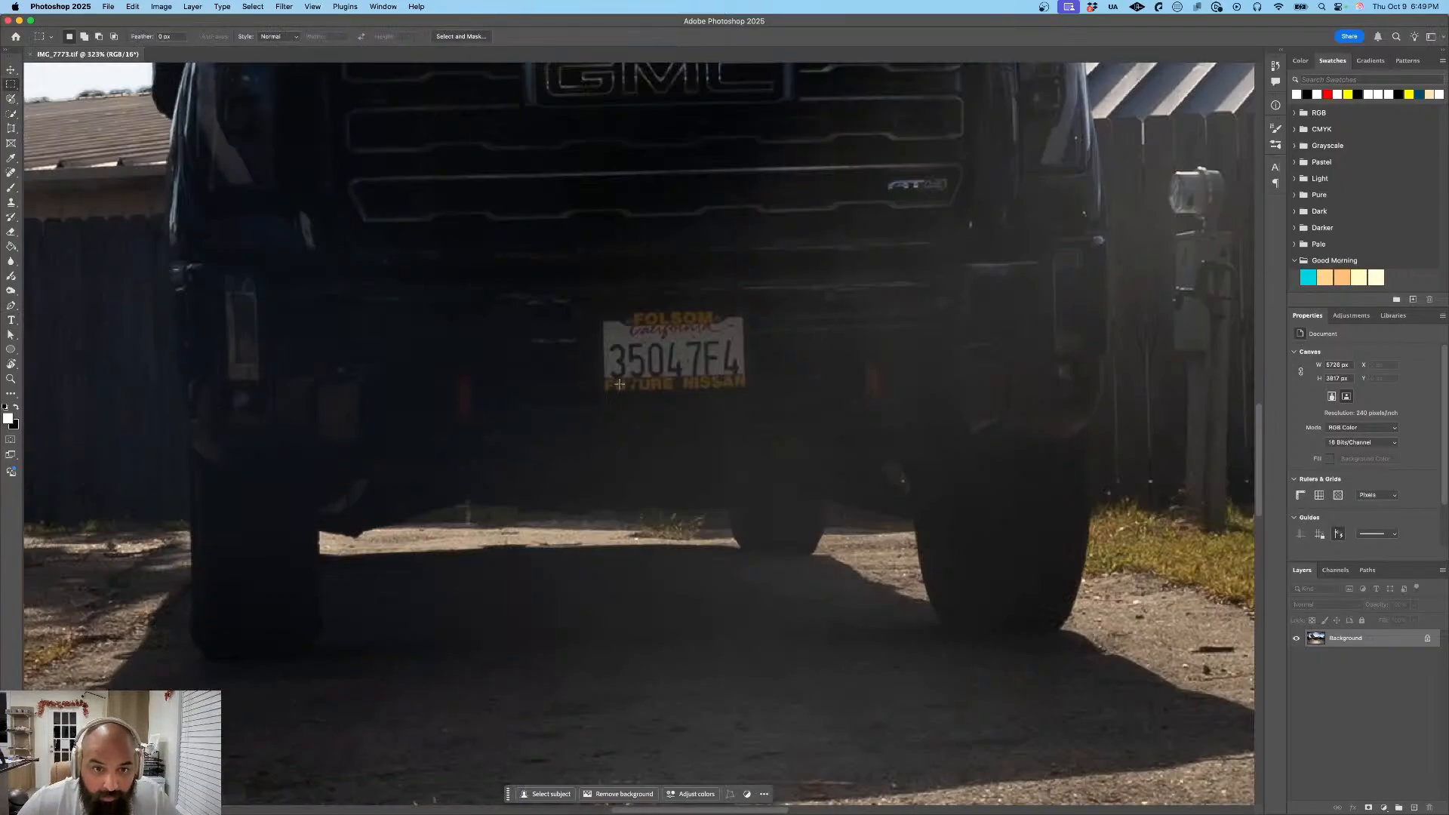
drag(599, 315, 750, 389)
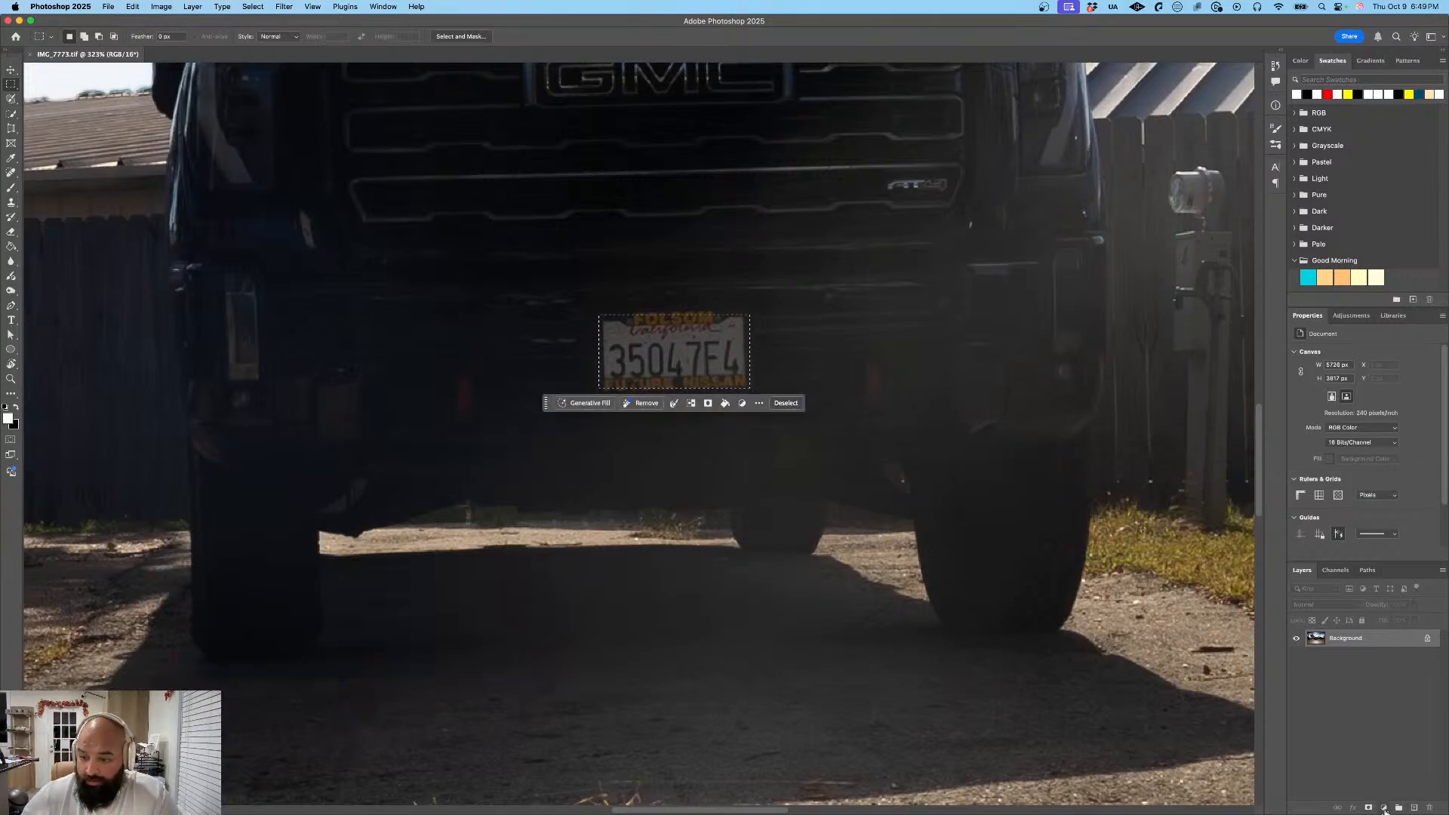
- Undo a trial mask on the background, and add a new empty layer with a mask made from the plate selection
click(1369, 808)
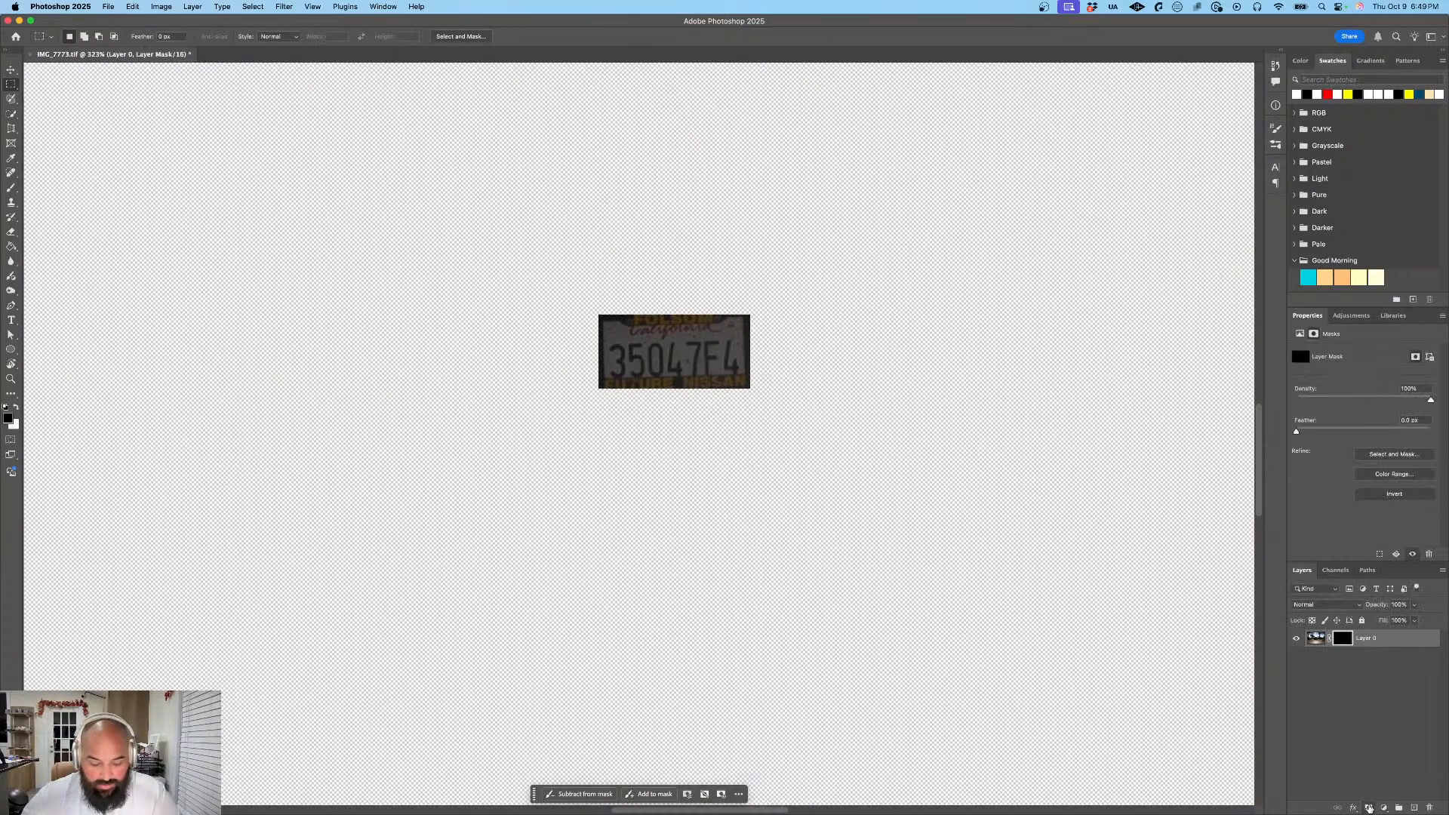
key(super+z)
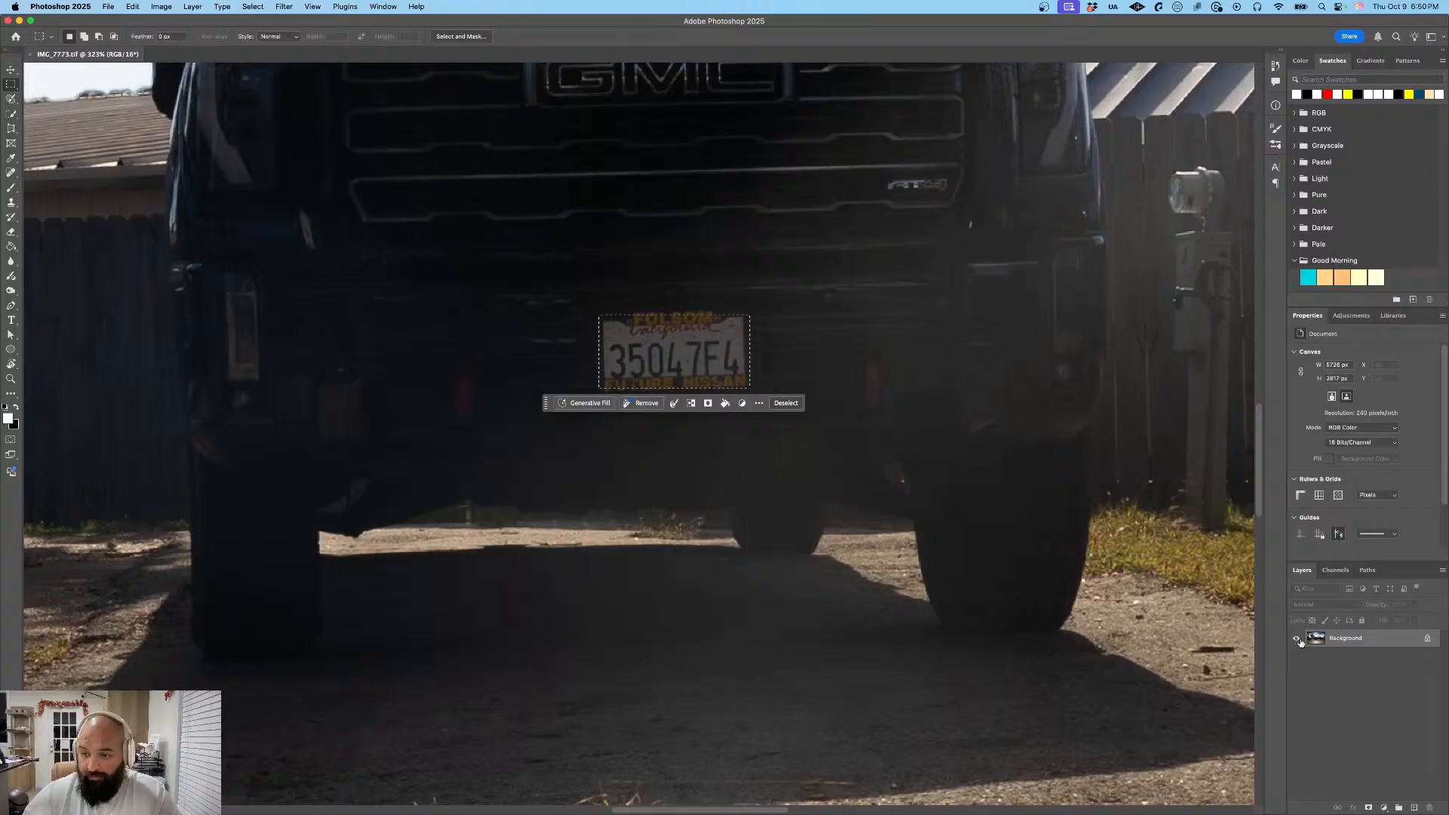
click(1414, 809)
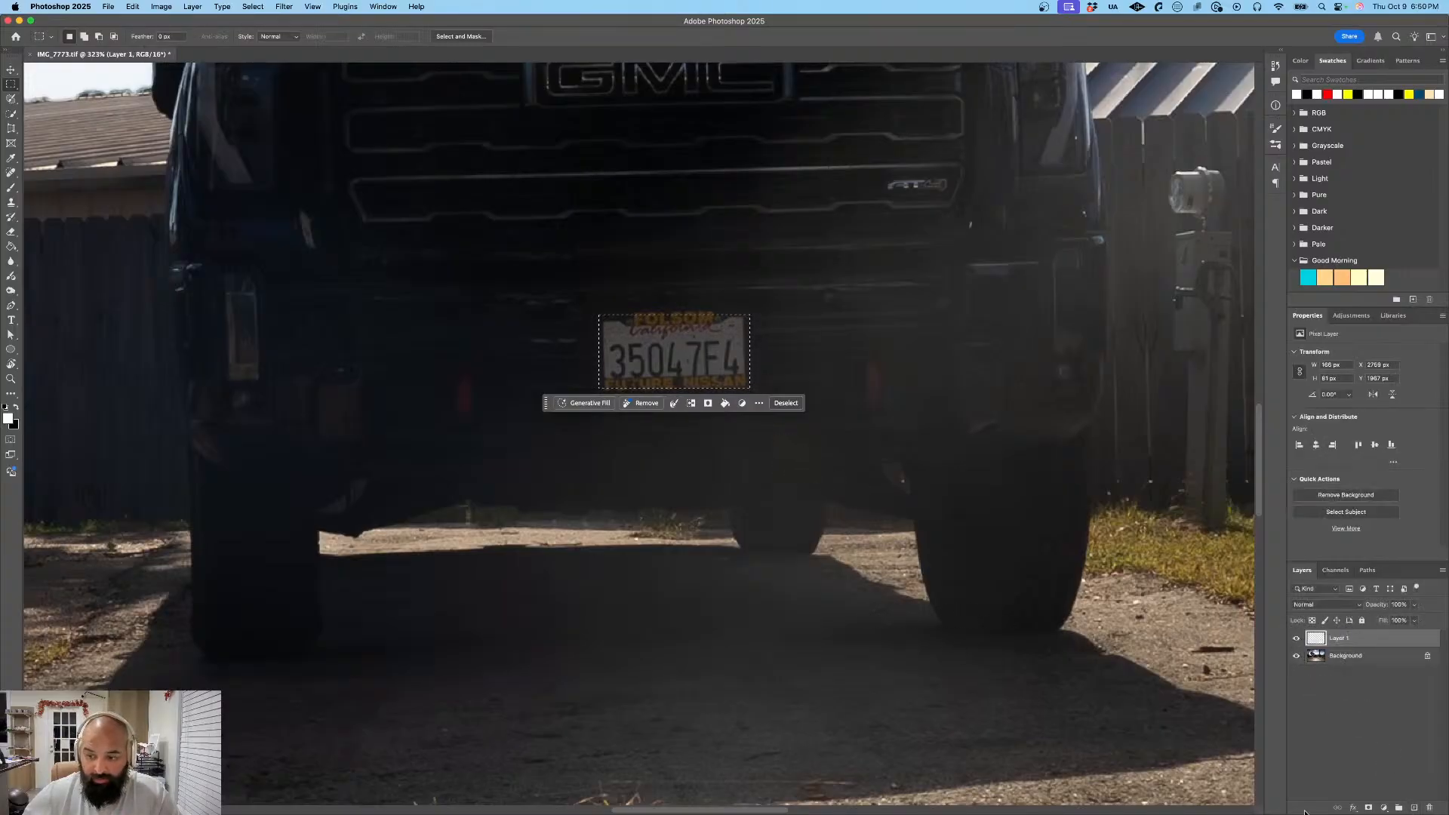
click(1368, 808)
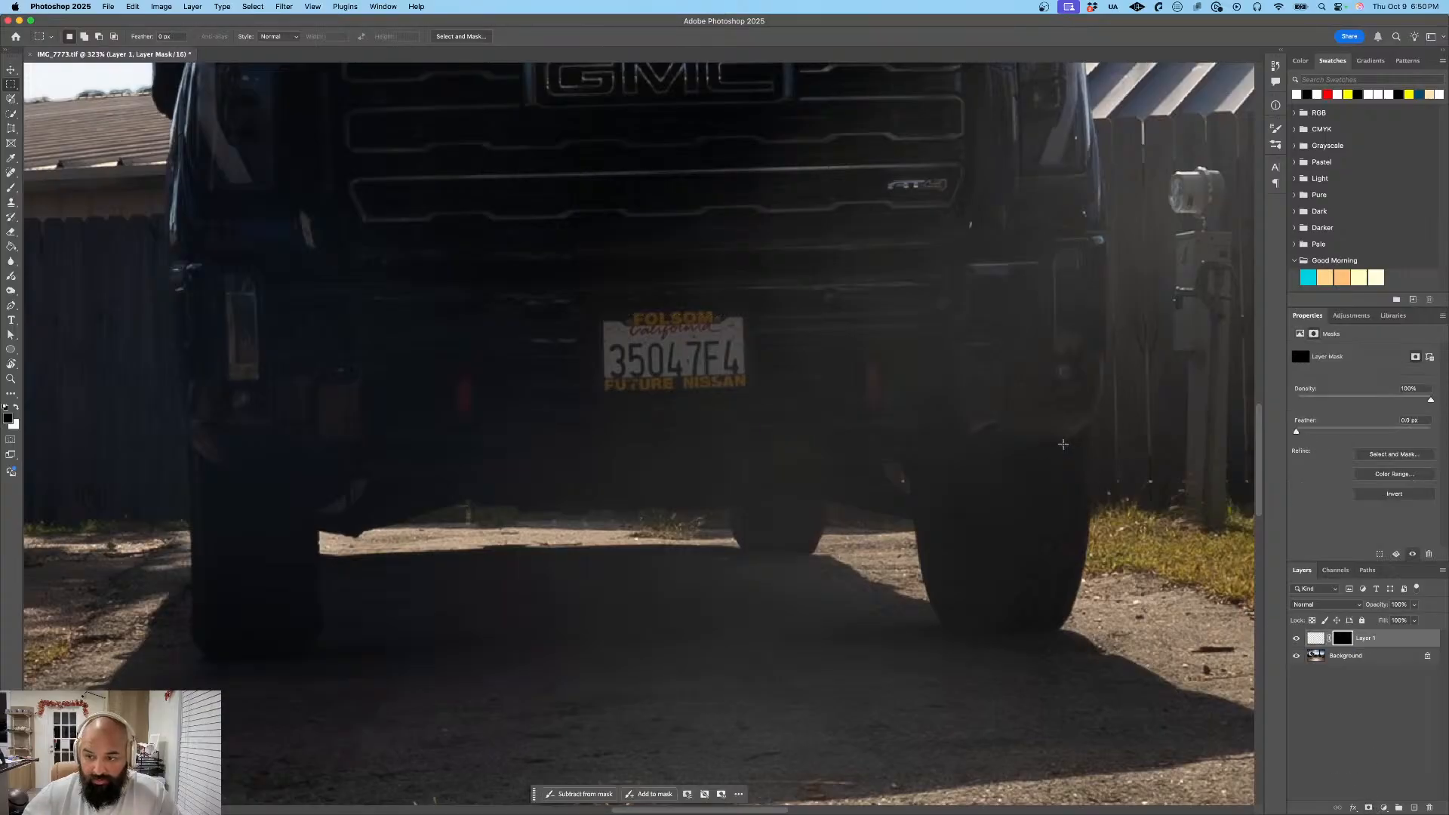
- Try reselecting the license plate with the rectangular marquee for another layer mask, and undo the attempt
key(Page_Down)
key(Page_Down)
key(Page_Down)
key(Page_Up)
key(Page_Up)
key(Page_Up)
key(Page_Down)
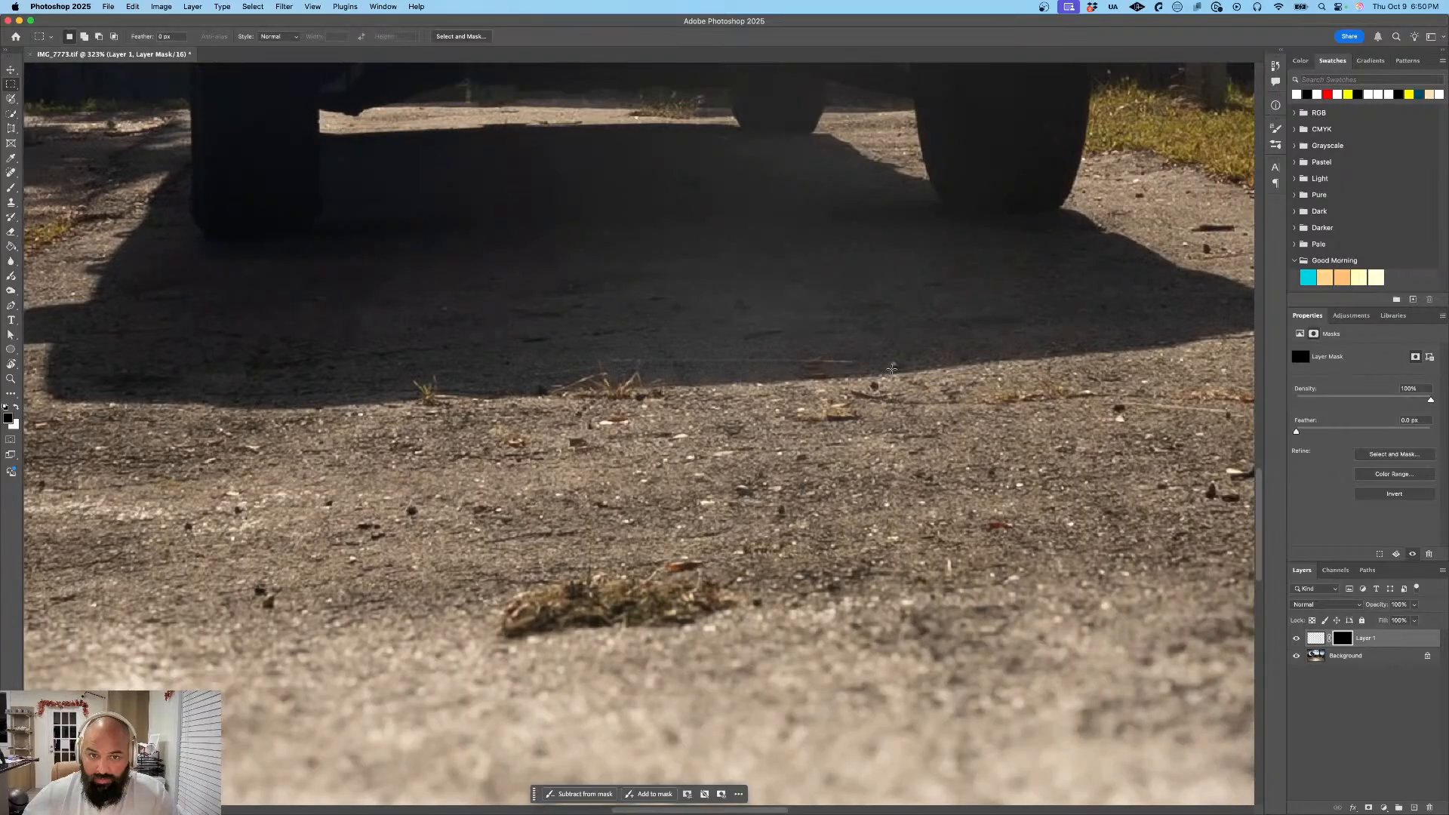
key(Page_Up)
scroll(816, 492, down, 2)
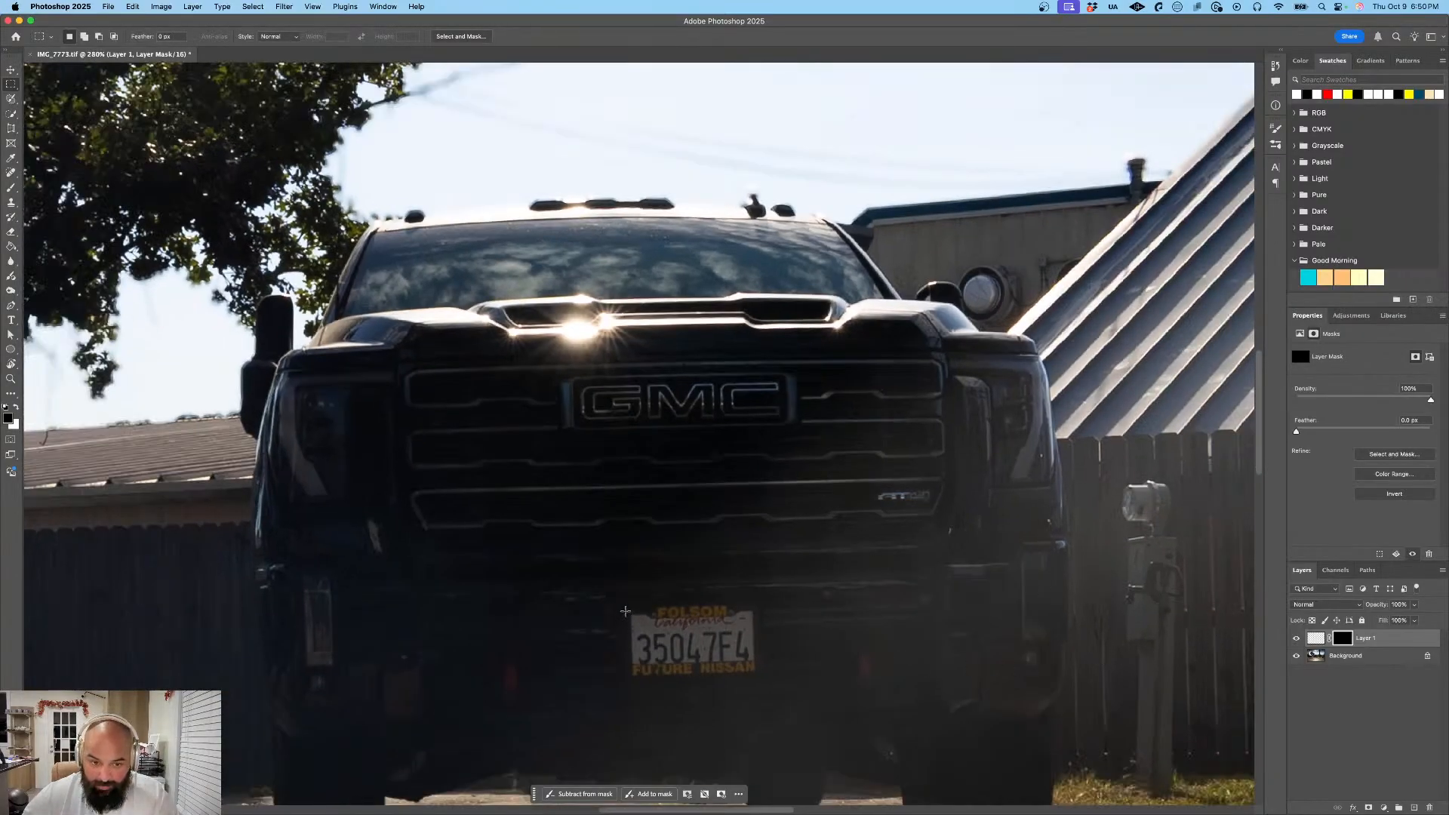
drag(625, 610, 754, 674)
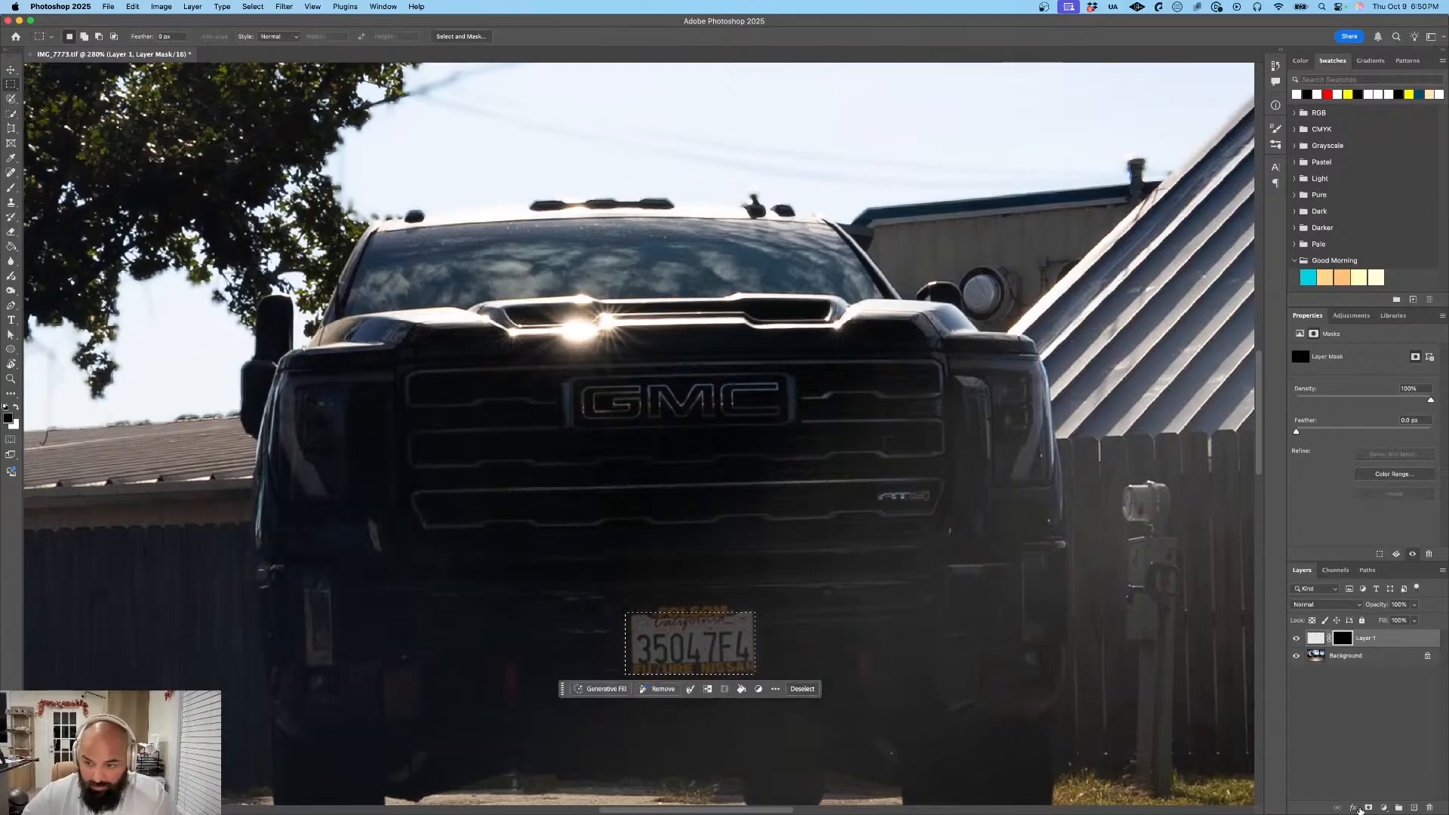
click(1368, 808)
key(super+z)
key(super+z)
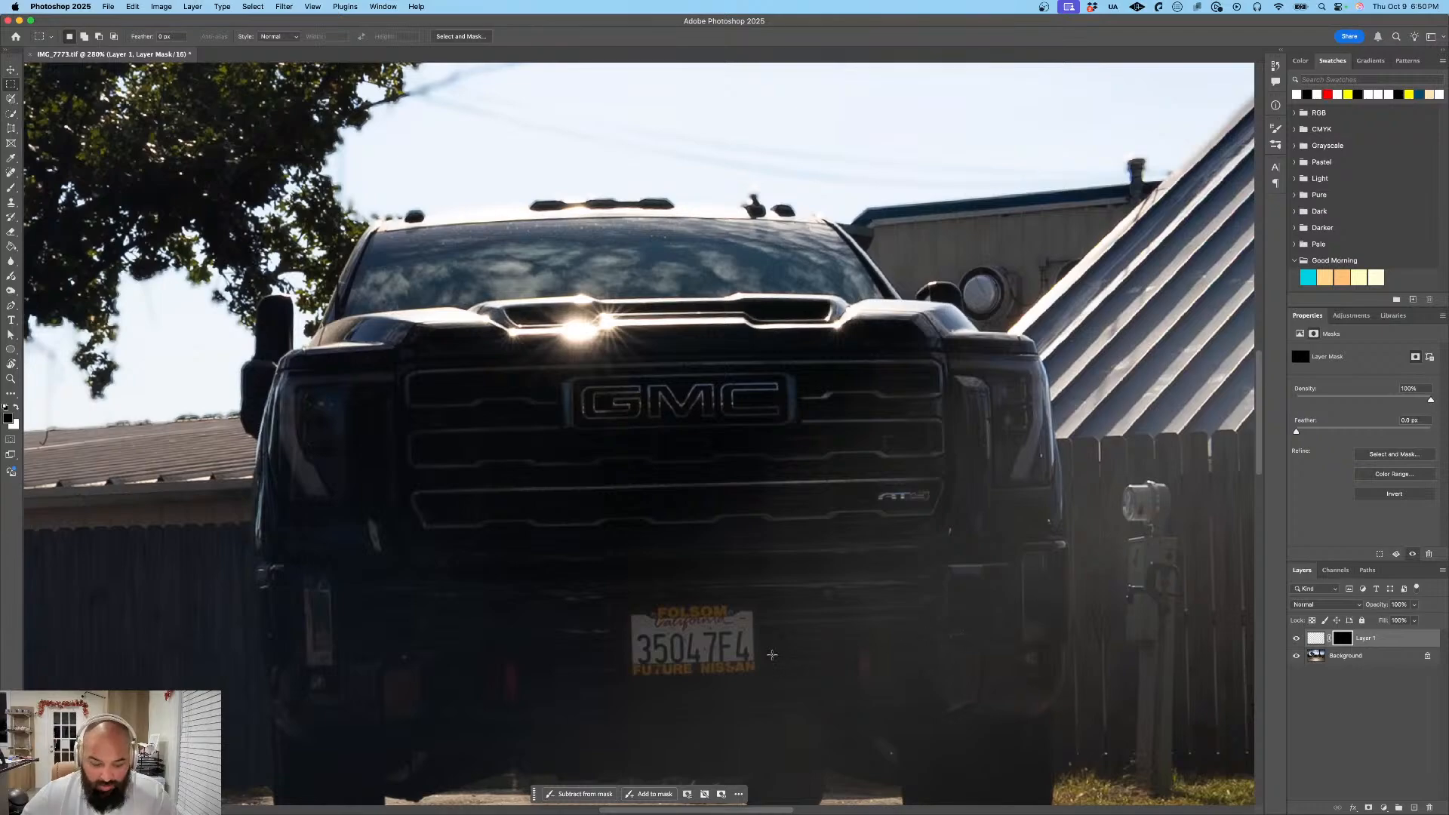
- Try painting white over the license plate on the new layer's mask with a smaller brush
key(b)
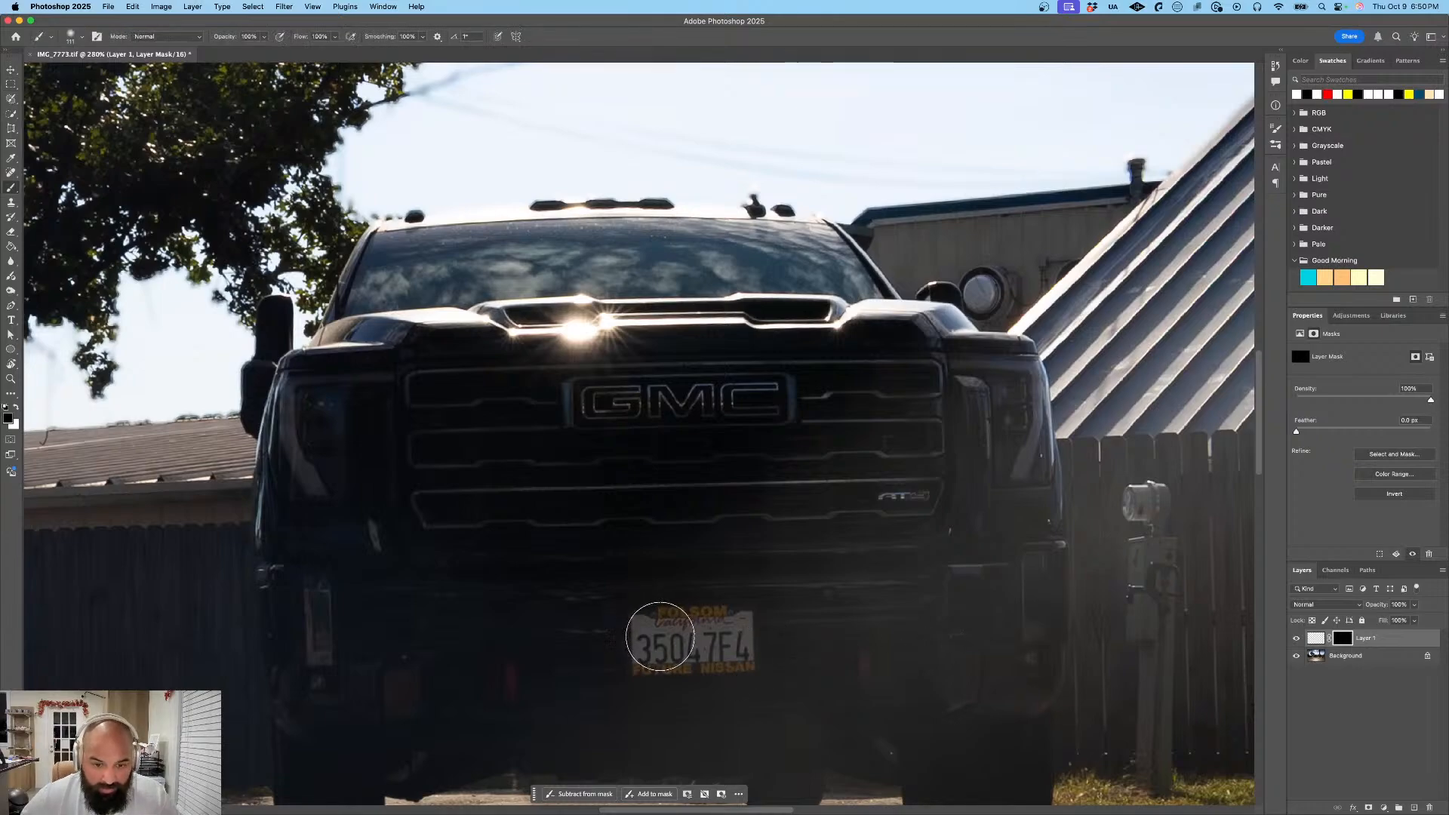
drag(657, 640, 632, 640)
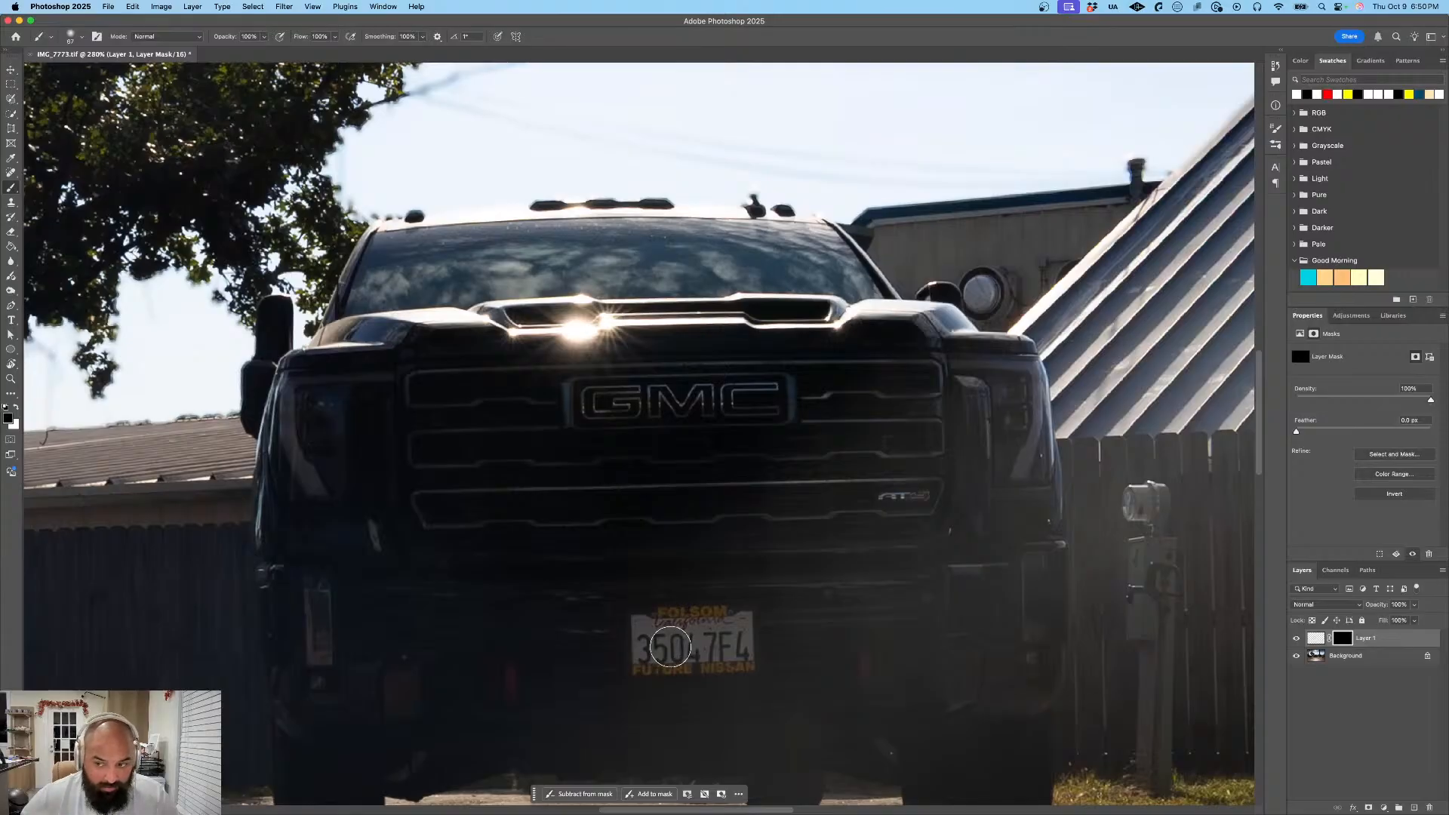
key(x)
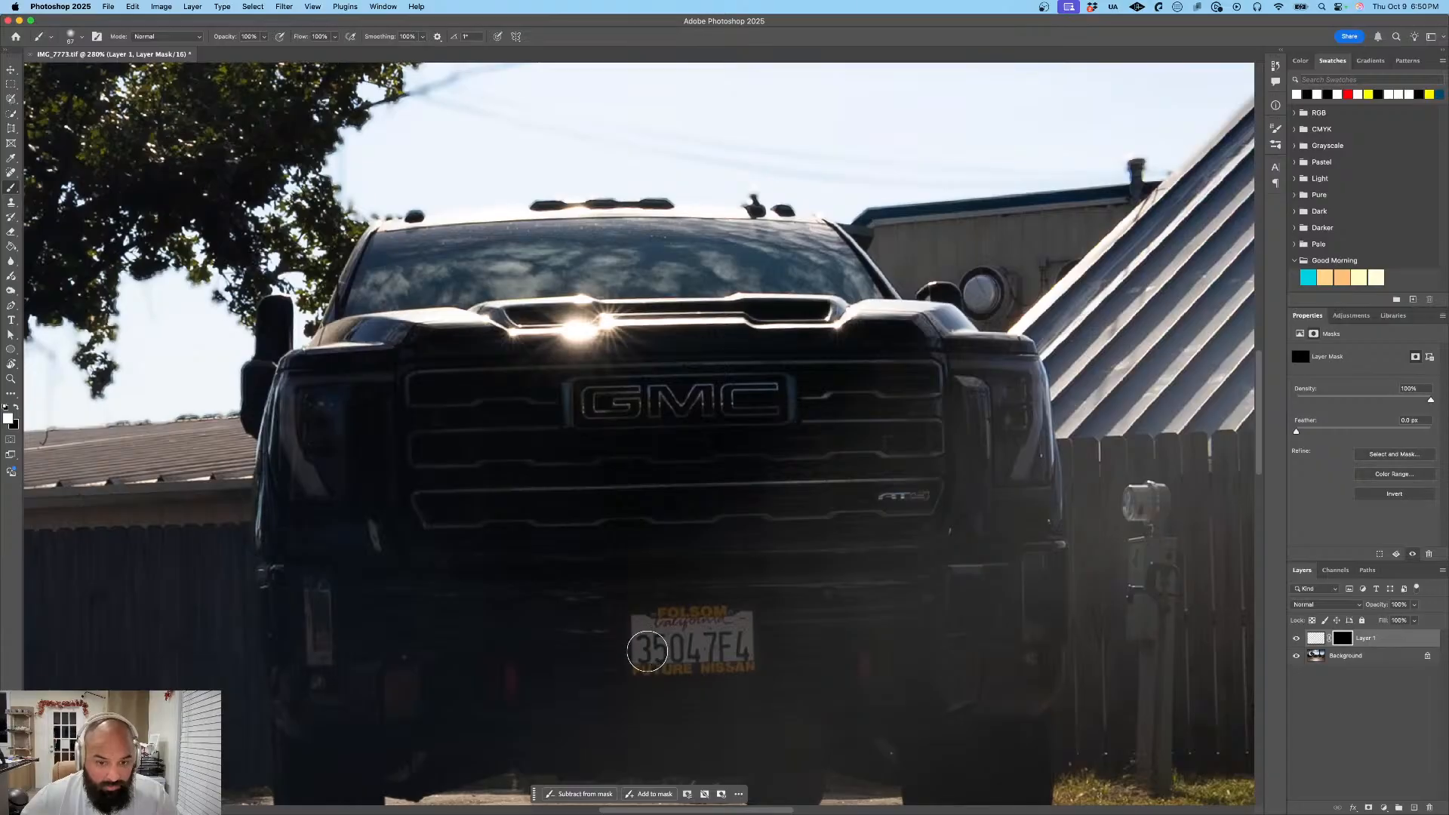
mouse_move(660, 647)
mouse_down()
mouse_move(721, 641)
mouse_move(709, 638)
mouse_up()
- Apply a Gaussian Blur with a radius of about 197 pixels to the new layer's mask
click(284, 6)
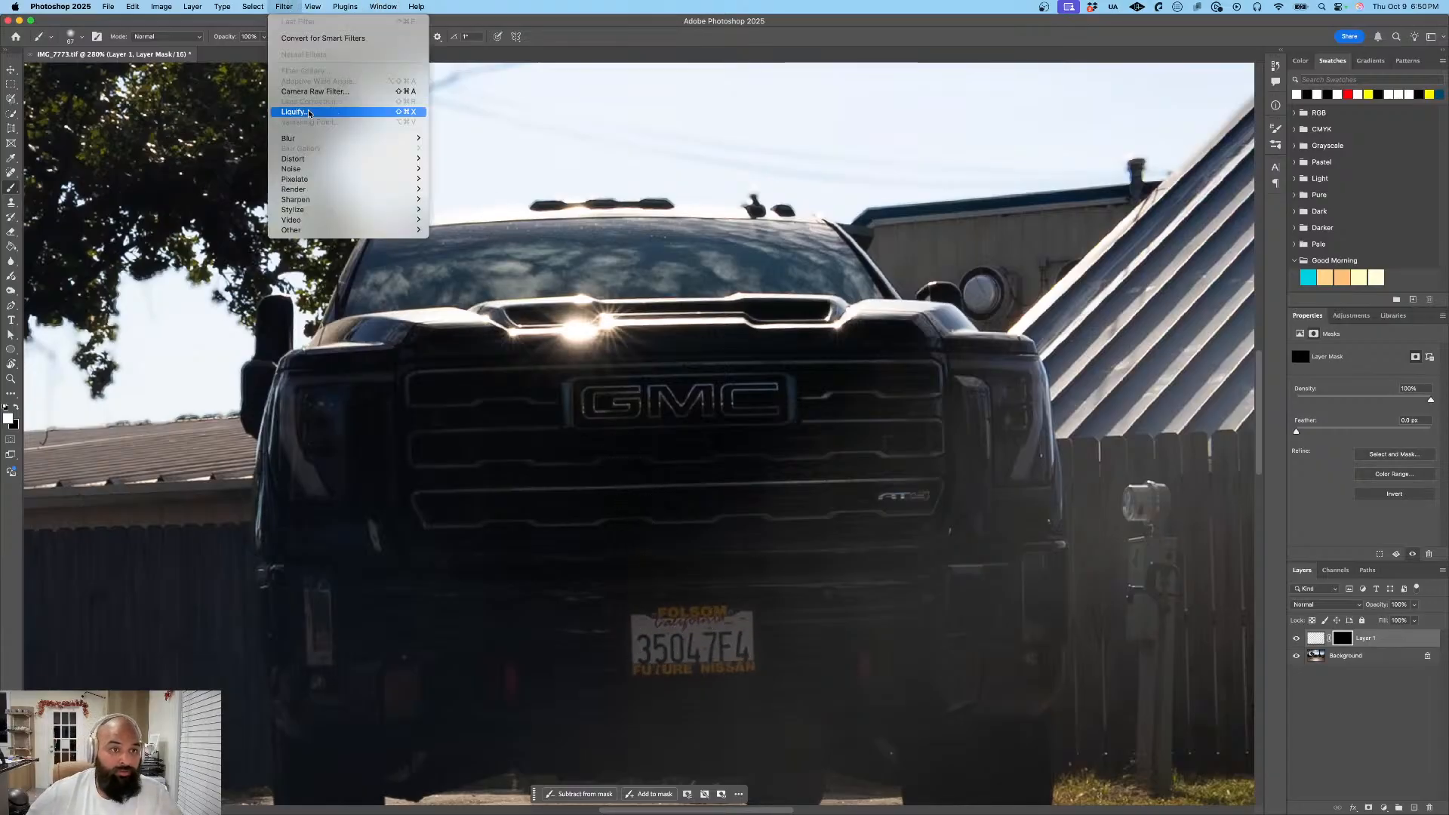
mouse_move(325, 143)
click(461, 179)
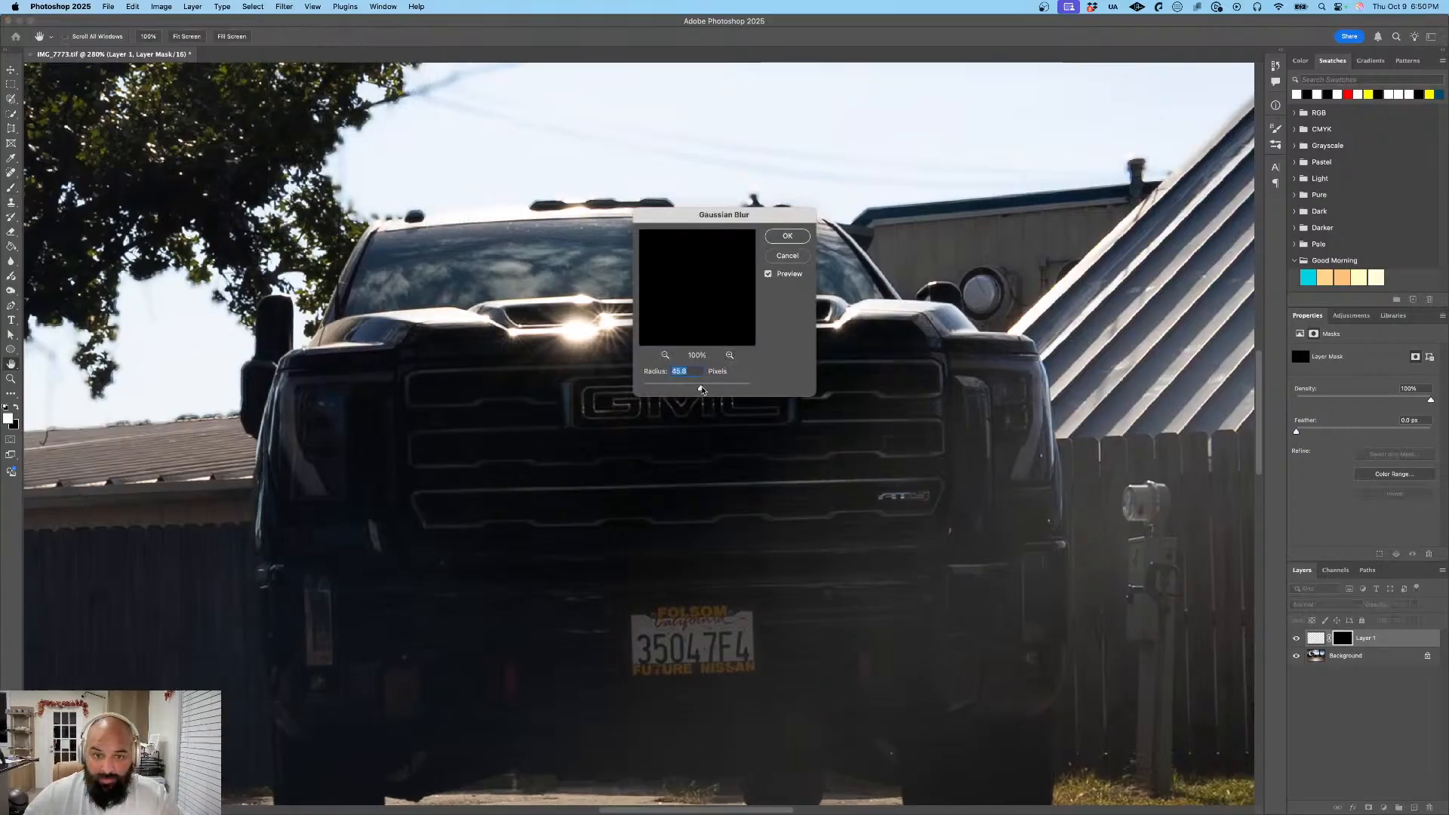
drag(702, 389, 733, 390)
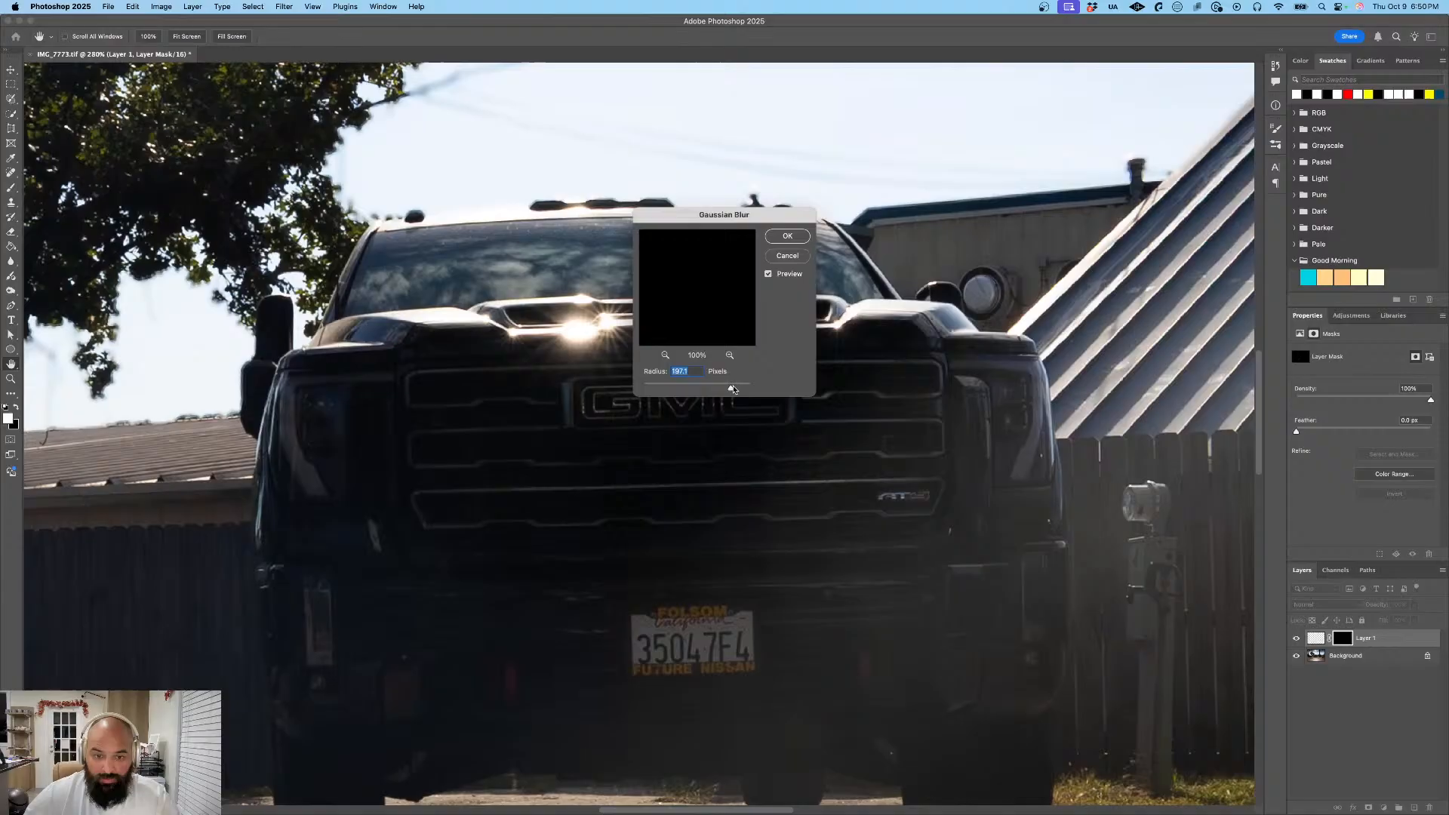
click(787, 240)
key(b)
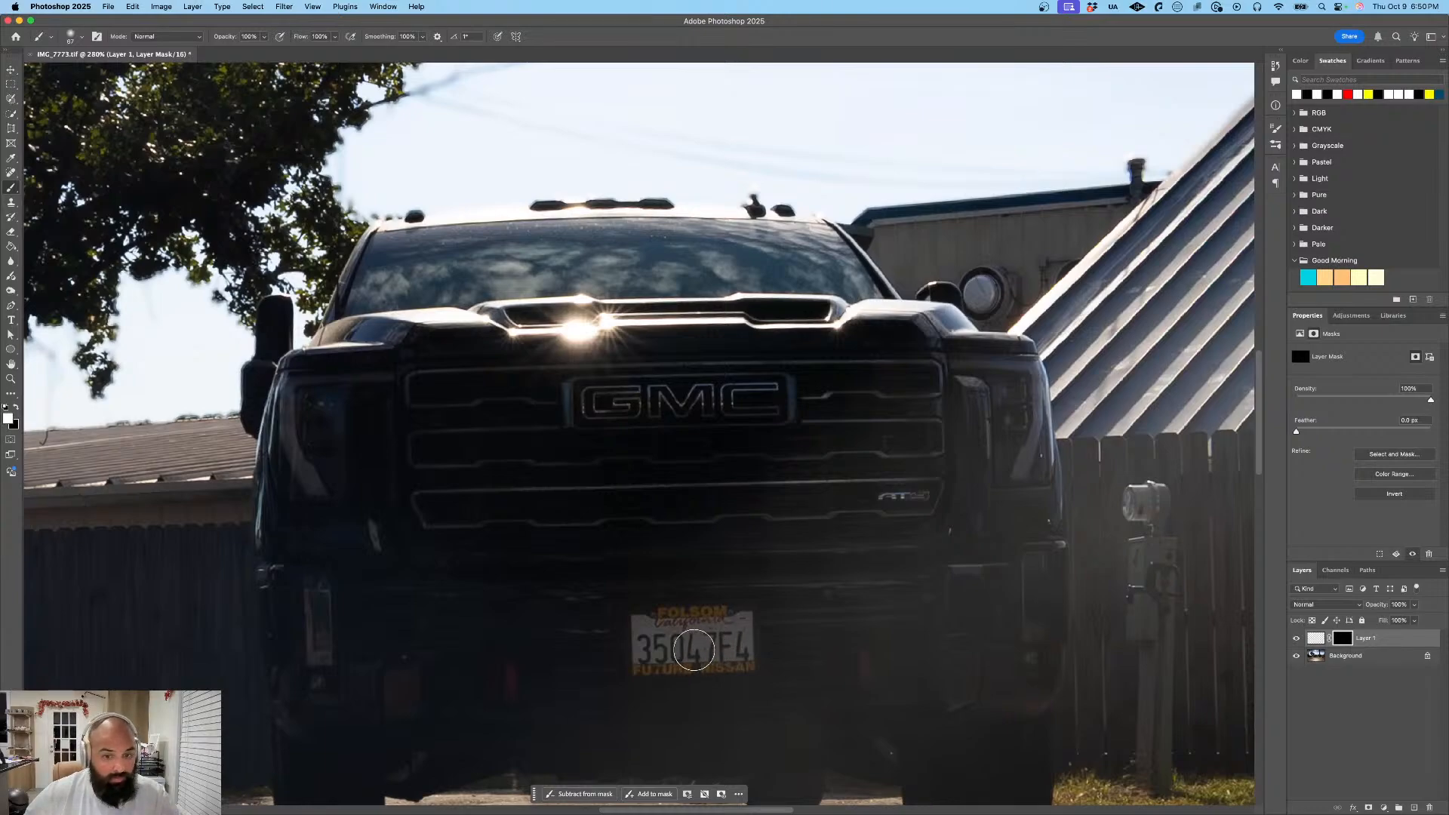
- Unlock the background layer, try a white brush stroke over the license plate on it, and undo the stroke
scroll(705, 612, down, 5)
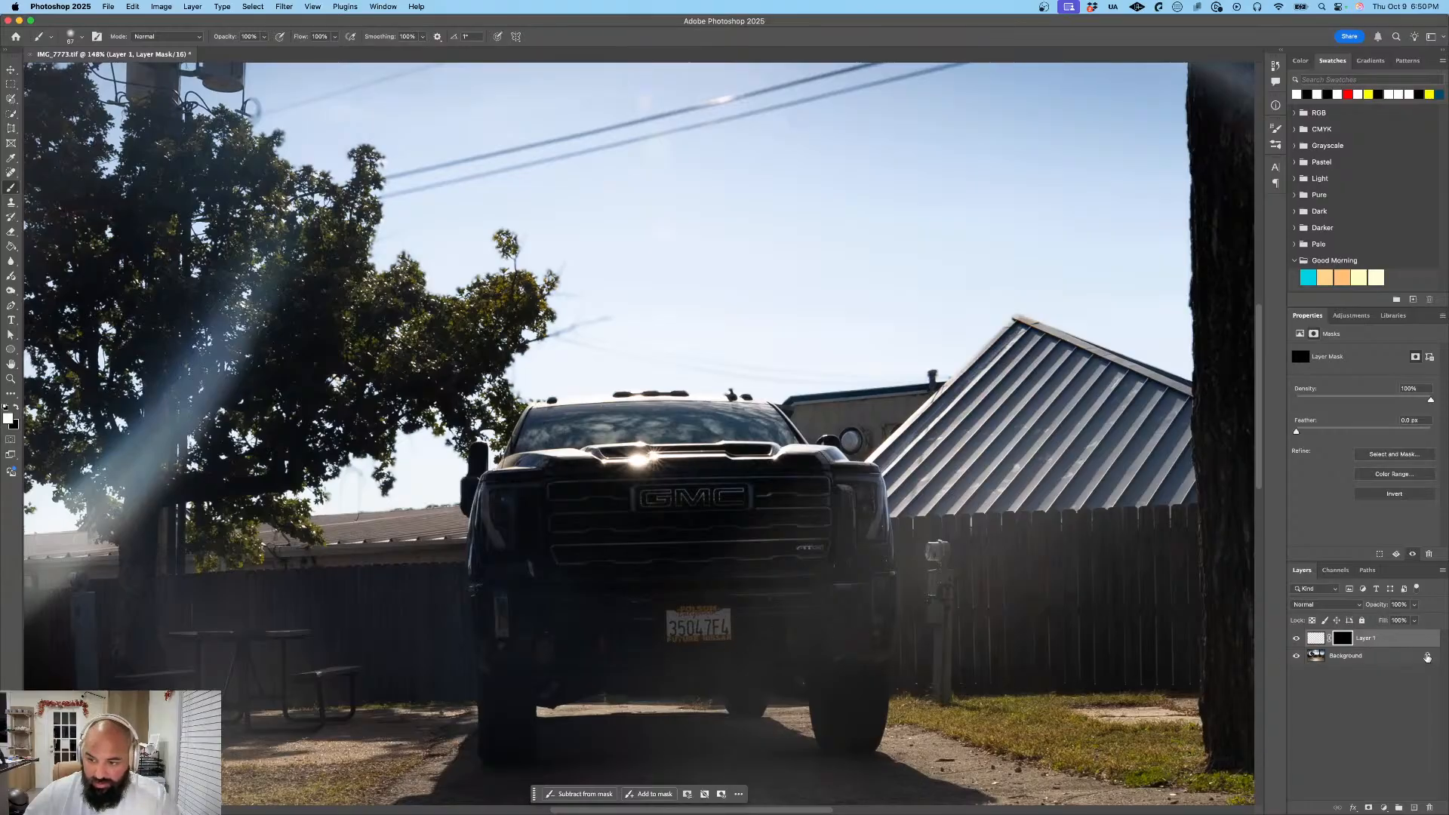
click(1427, 659)
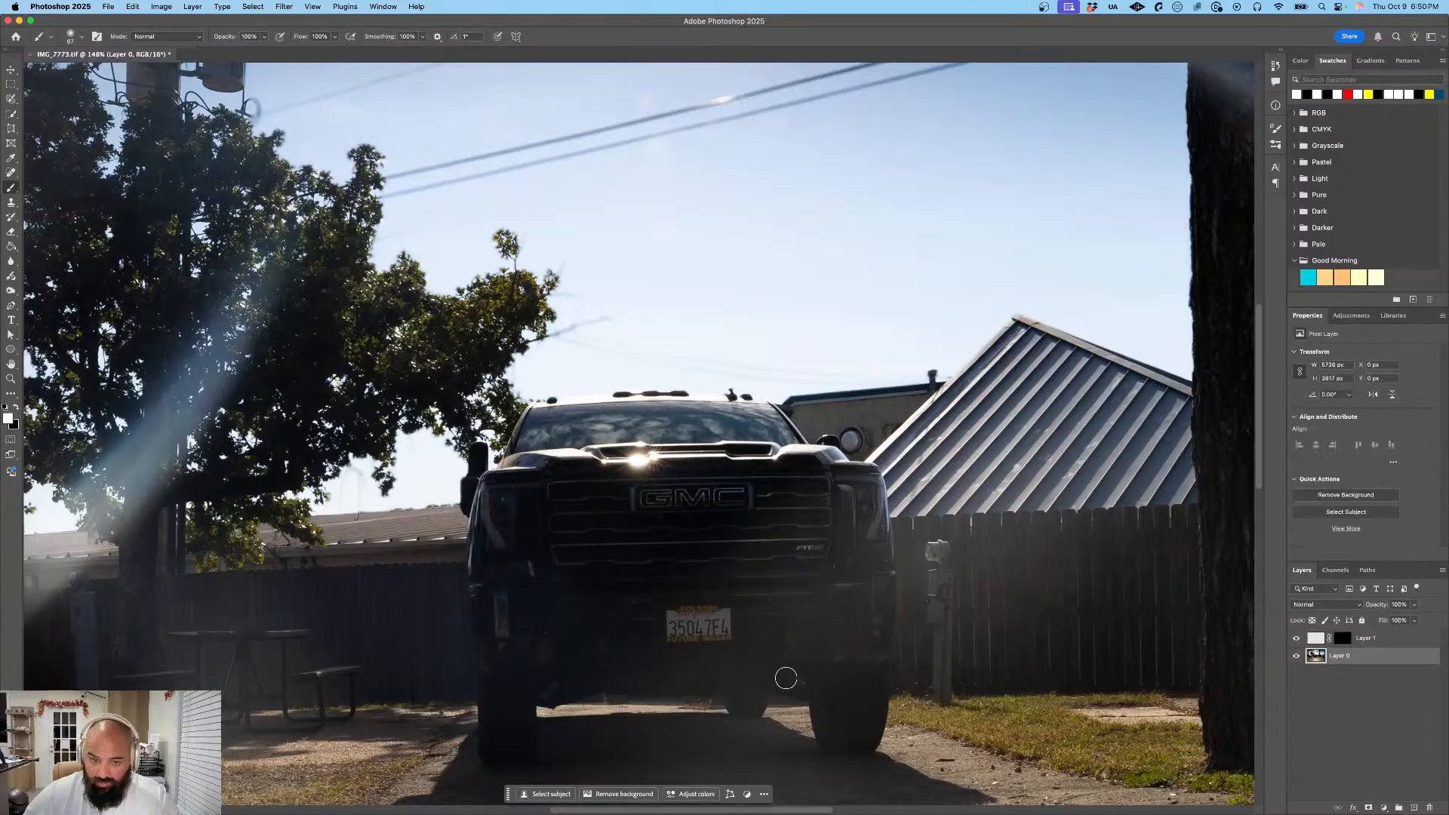
scroll(715, 631, up, 1)
scroll(714, 631, up, 3)
drag(648, 616, 685, 620)
key(super+z)
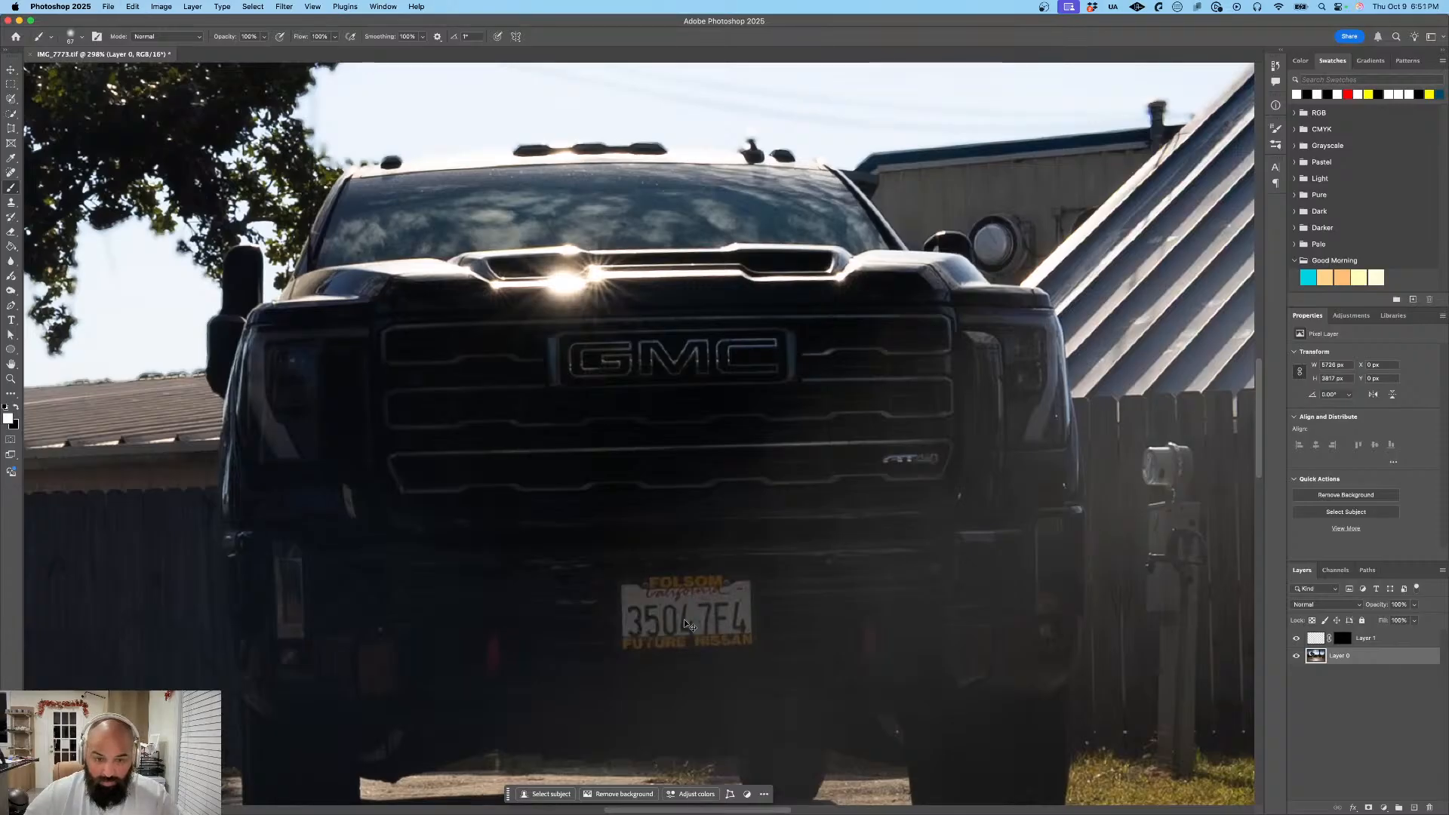
- Delete the empty layer's mask and create a replacement from a rectangular selection around the license plate
click(1343, 638)
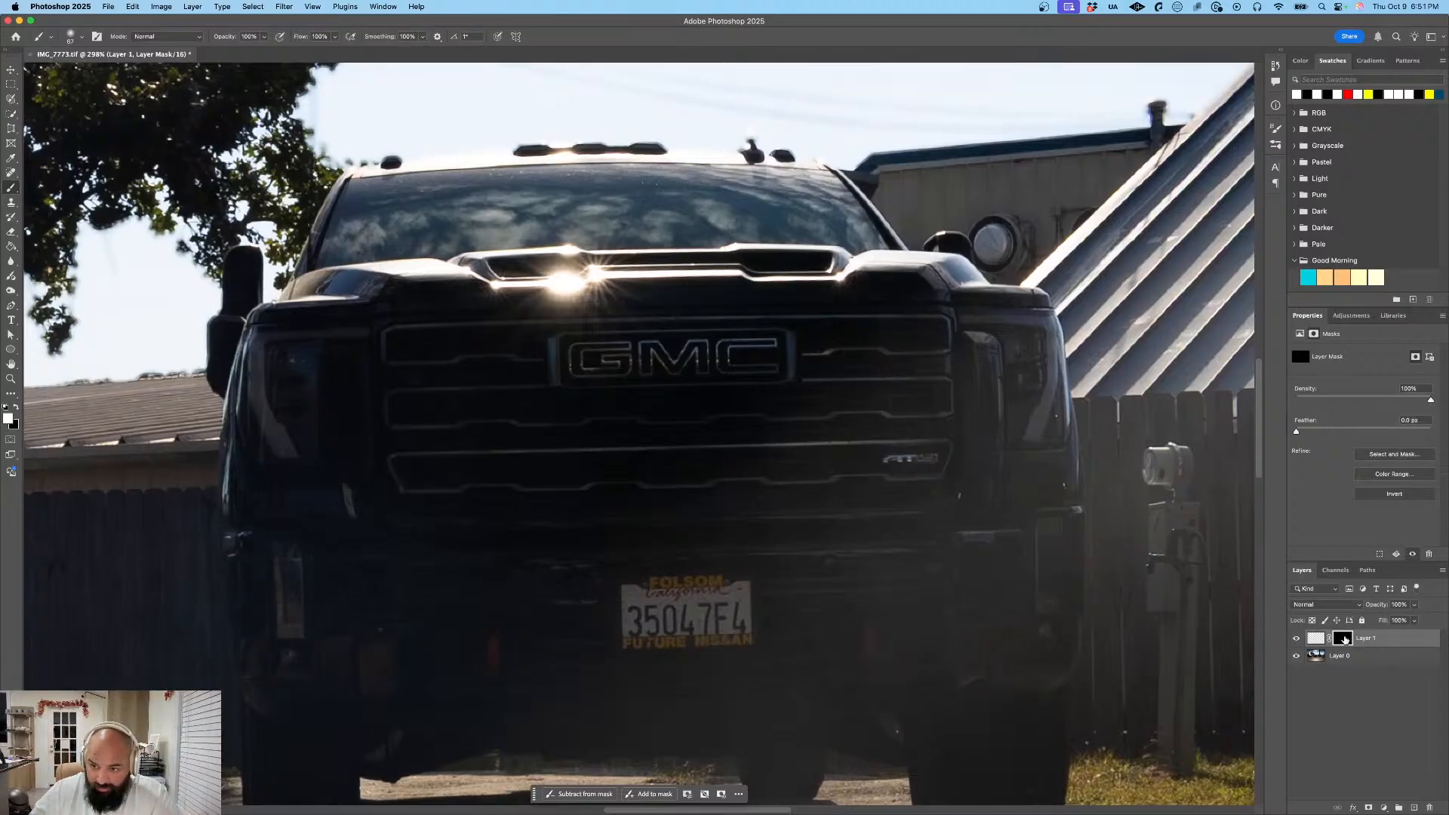
key(Delete)
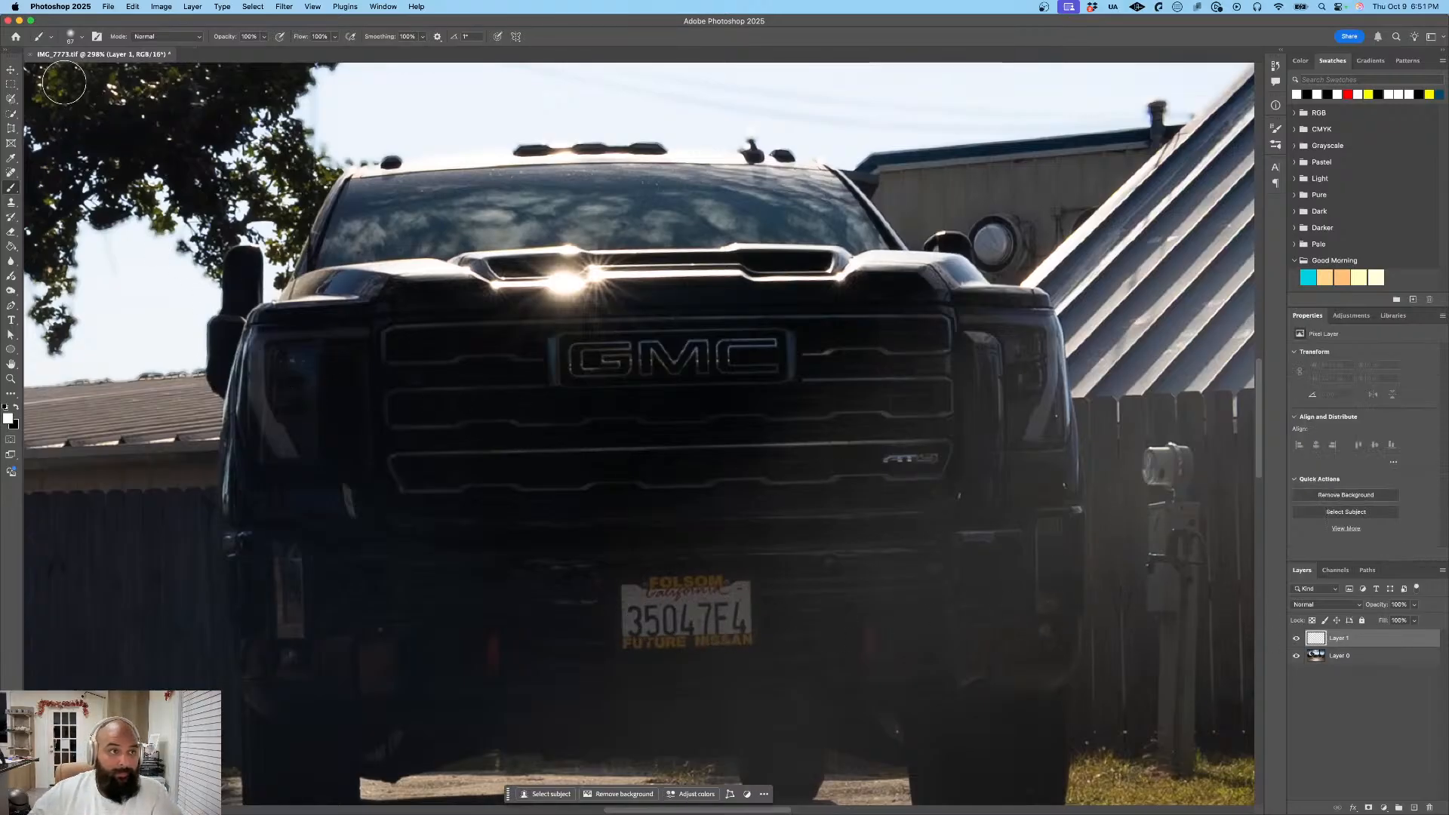
click(16, 85)
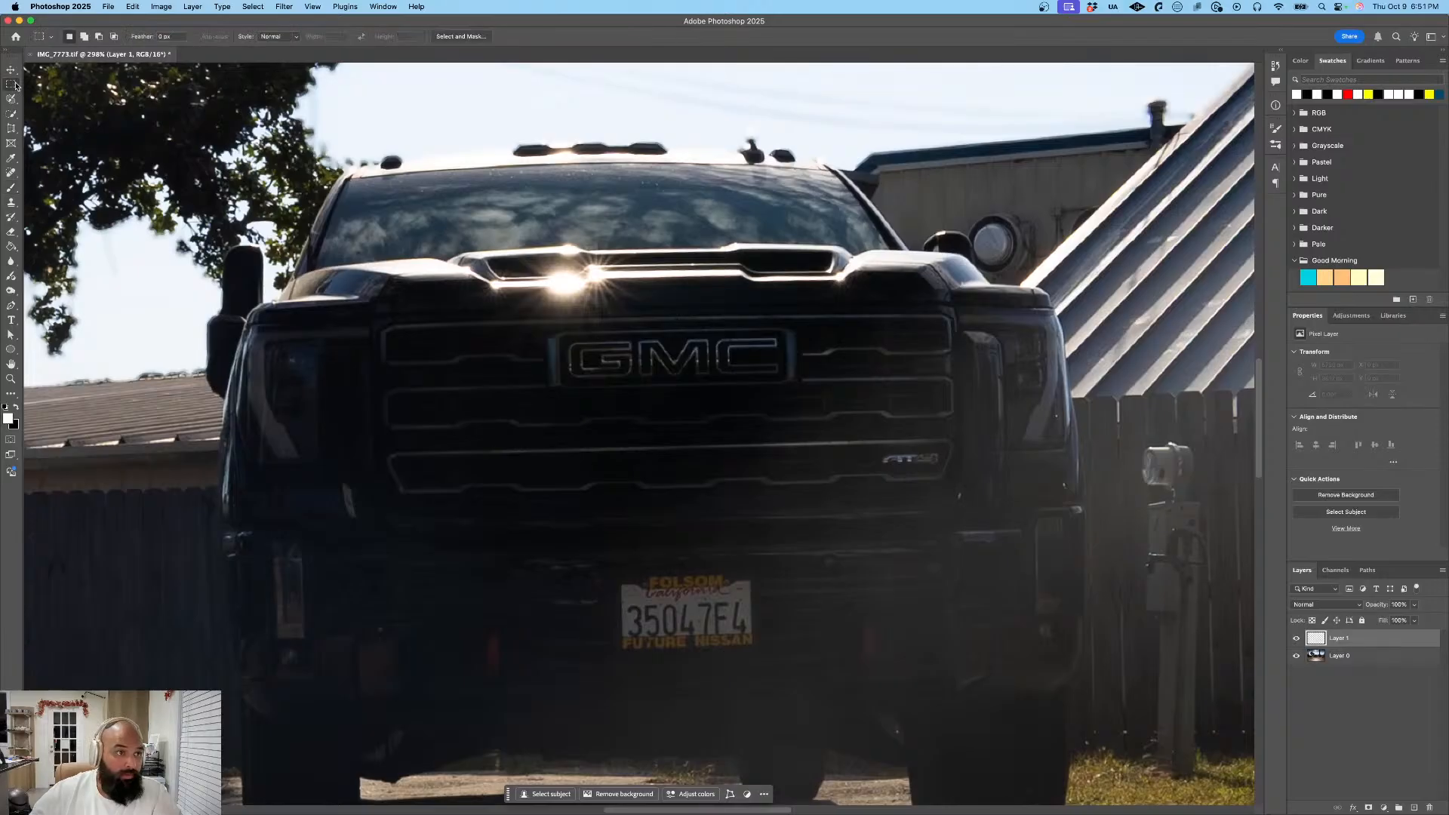
drag(618, 582, 751, 635)
drag(756, 643, 757, 645)
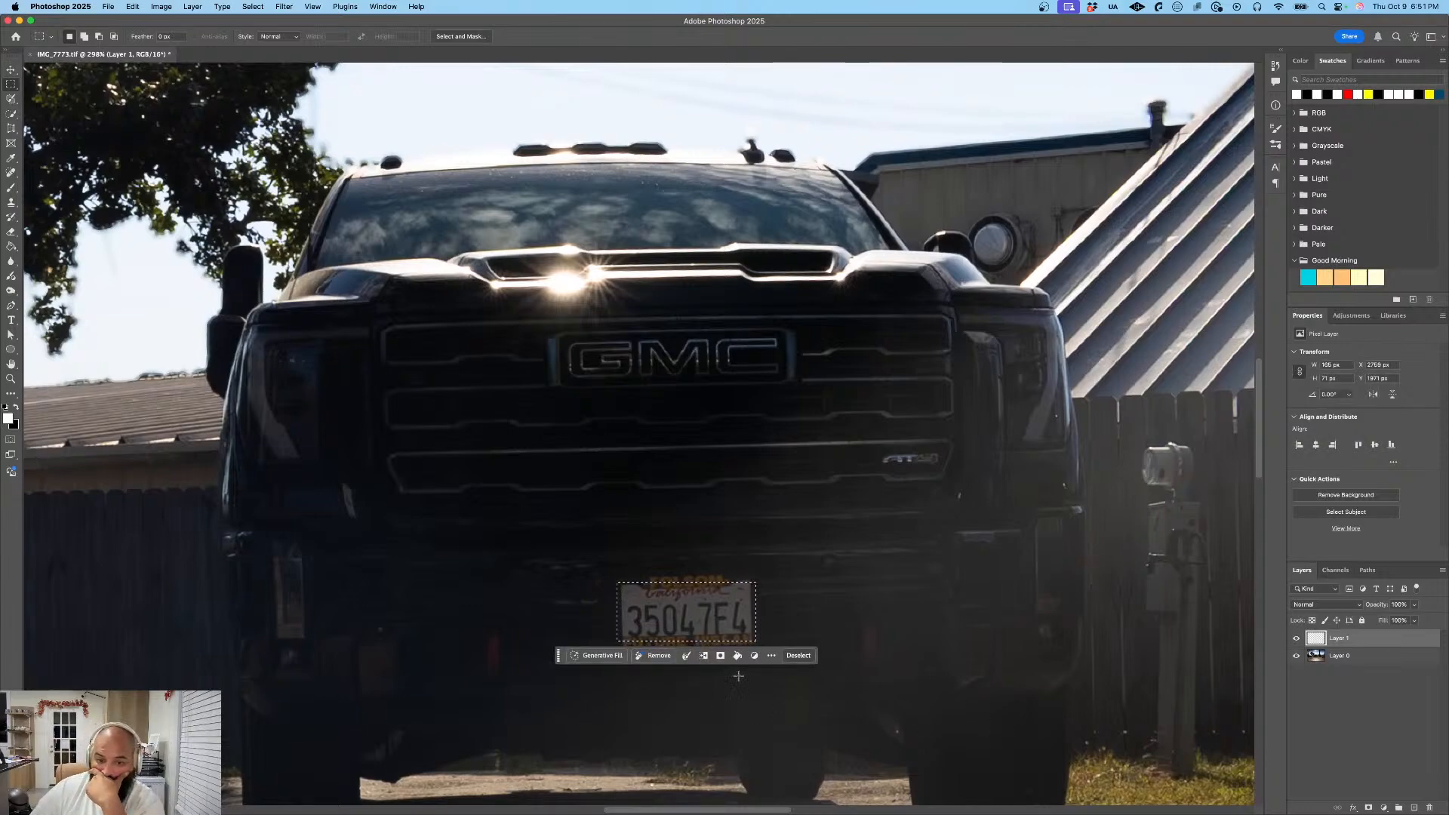
click(720, 656)
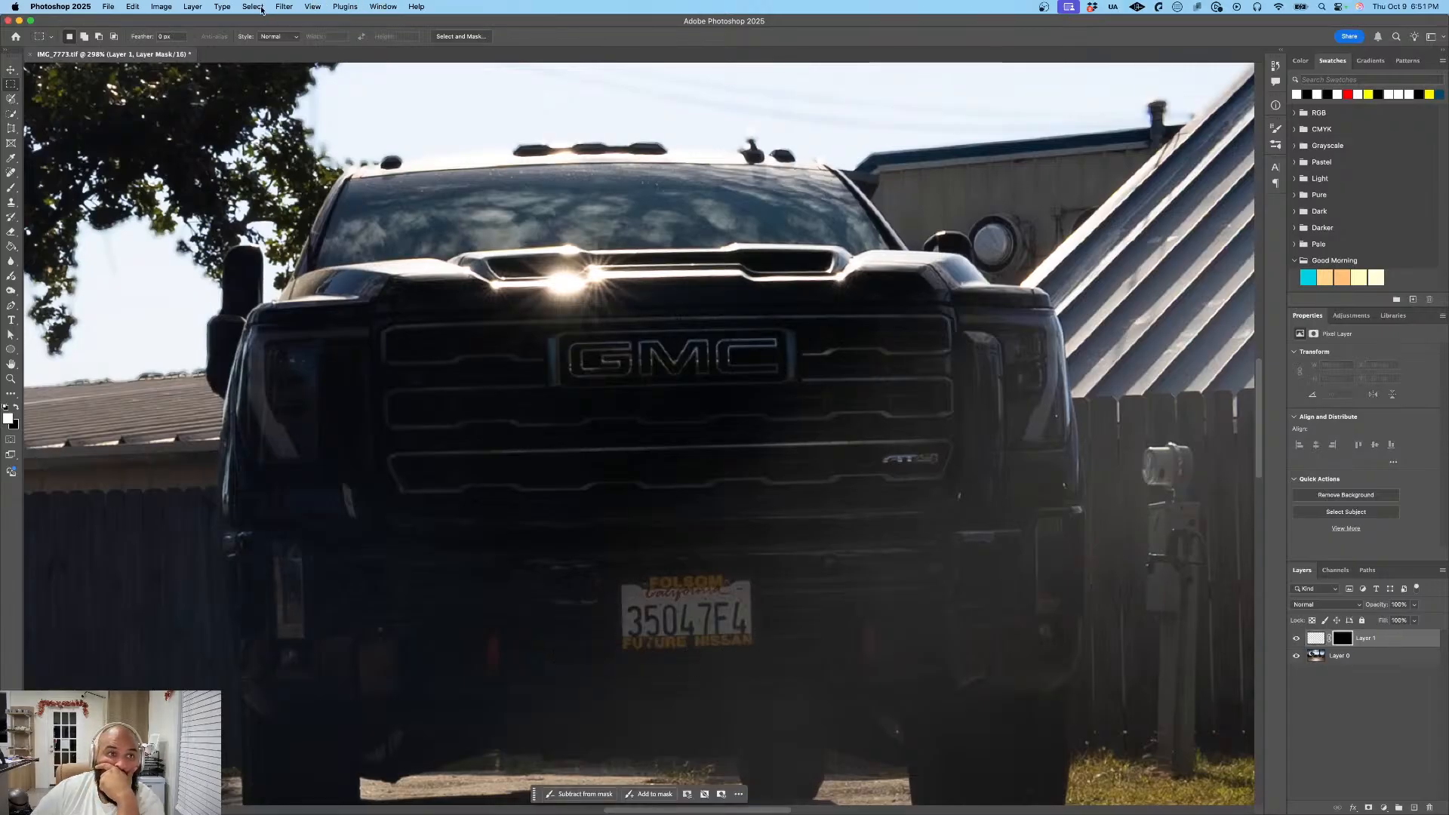
- Apply a Gaussian Blur to the replacement layer mask, keeping the previously used radius
click(284, 7)
mouse_move(337, 136)
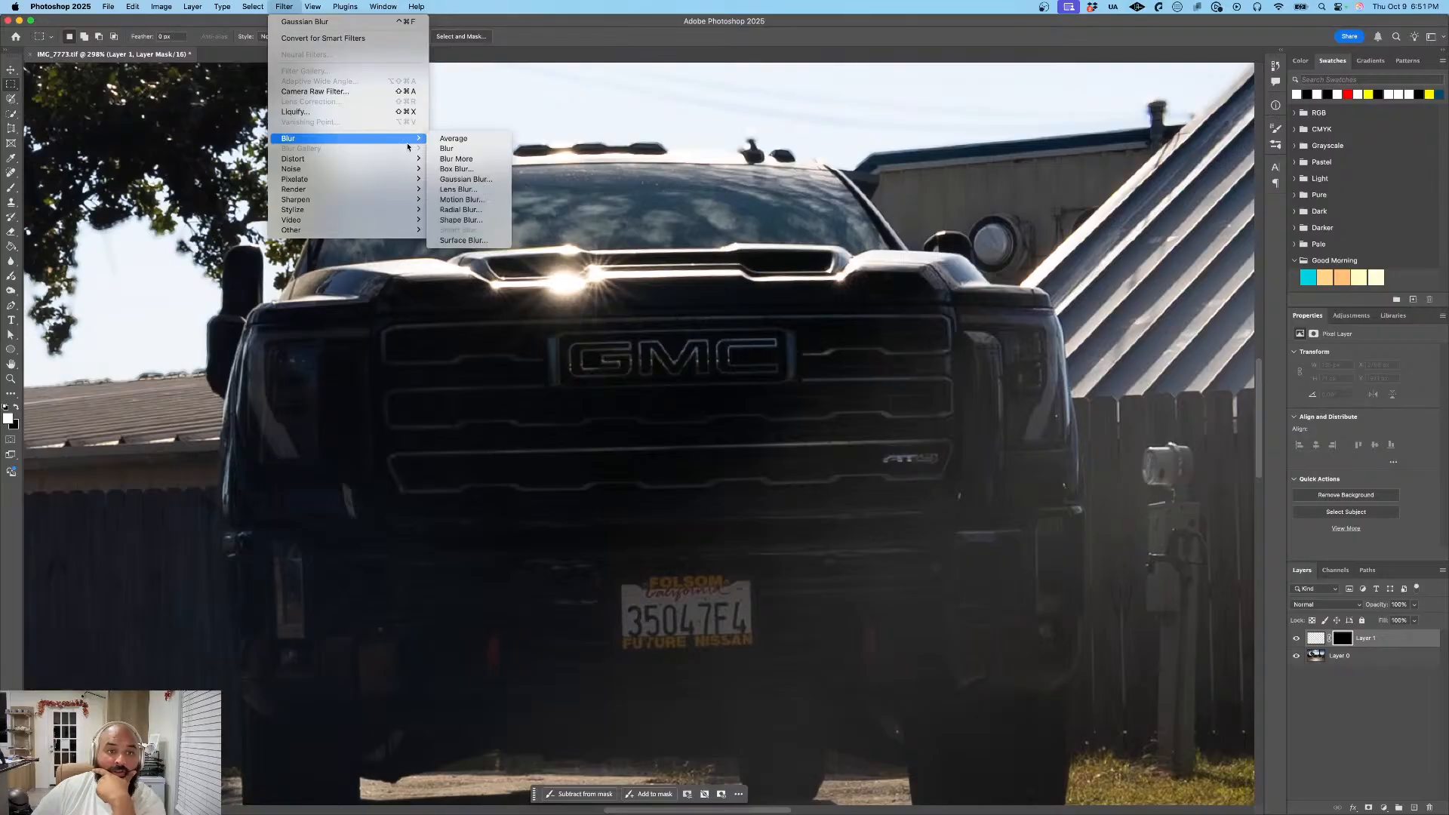
click(466, 179)
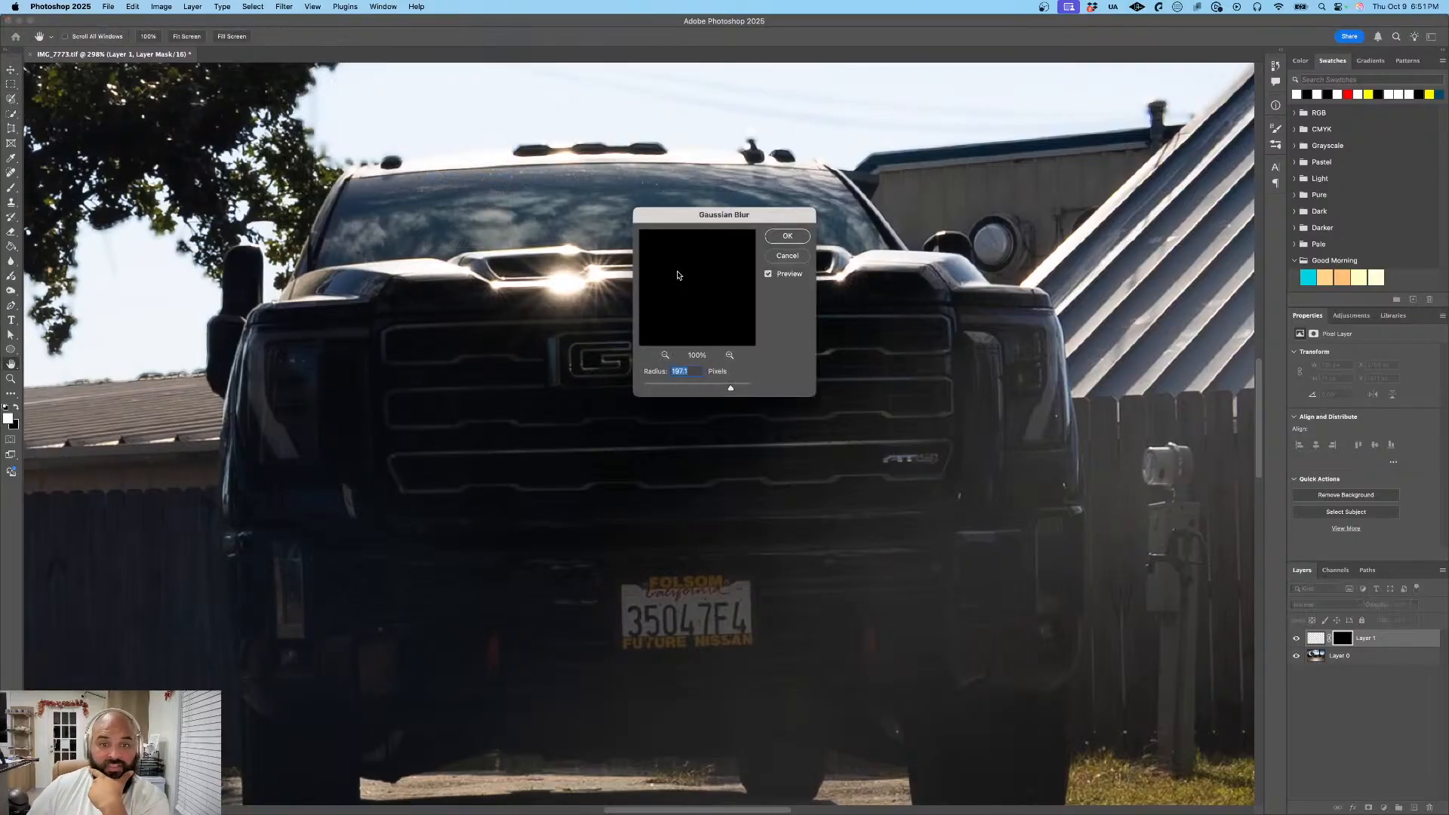
click(790, 238)
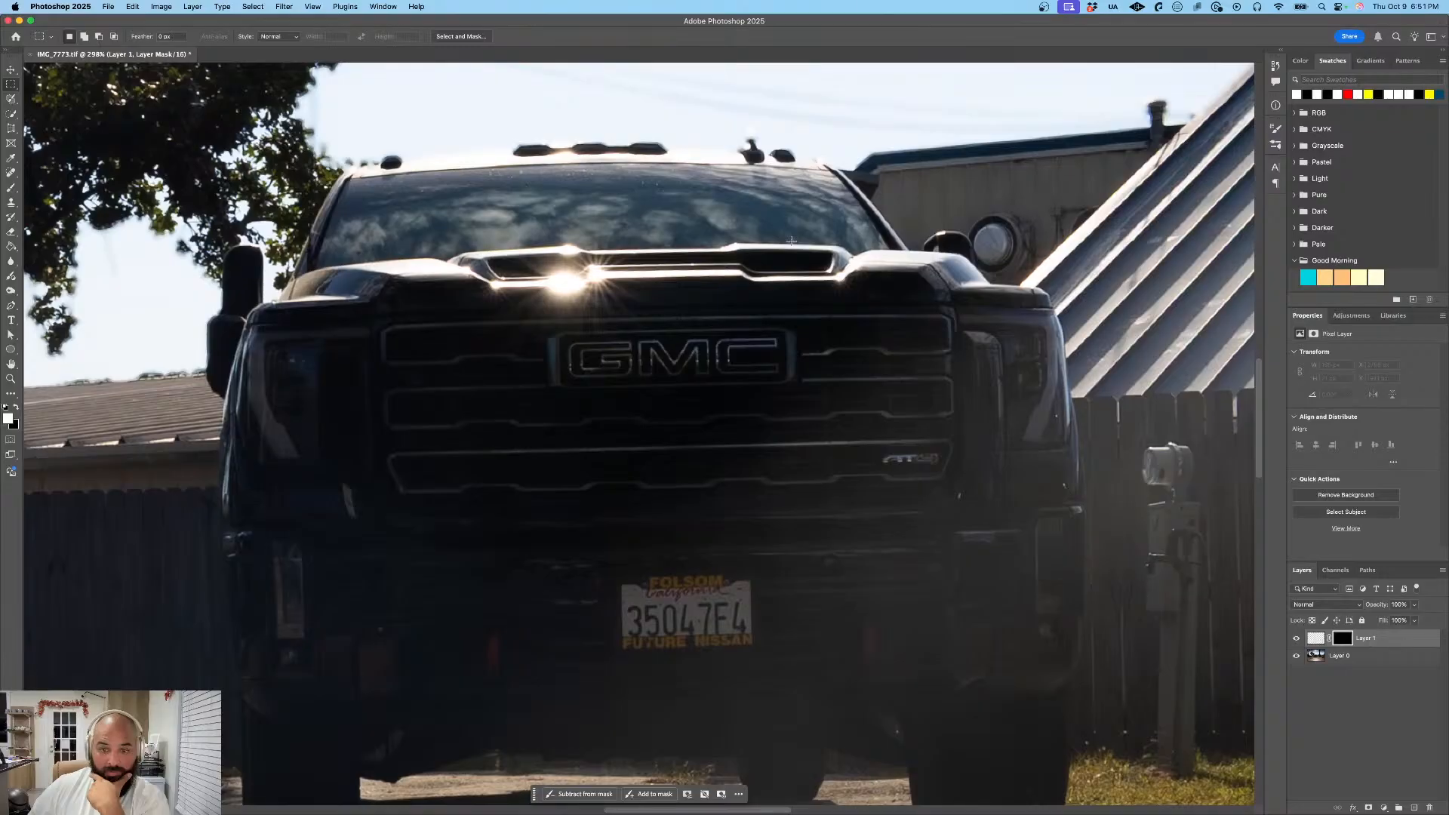
- Try a Gaussian Blur on the masked empty layer's pixel content, and delete that layer
click(1317, 638)
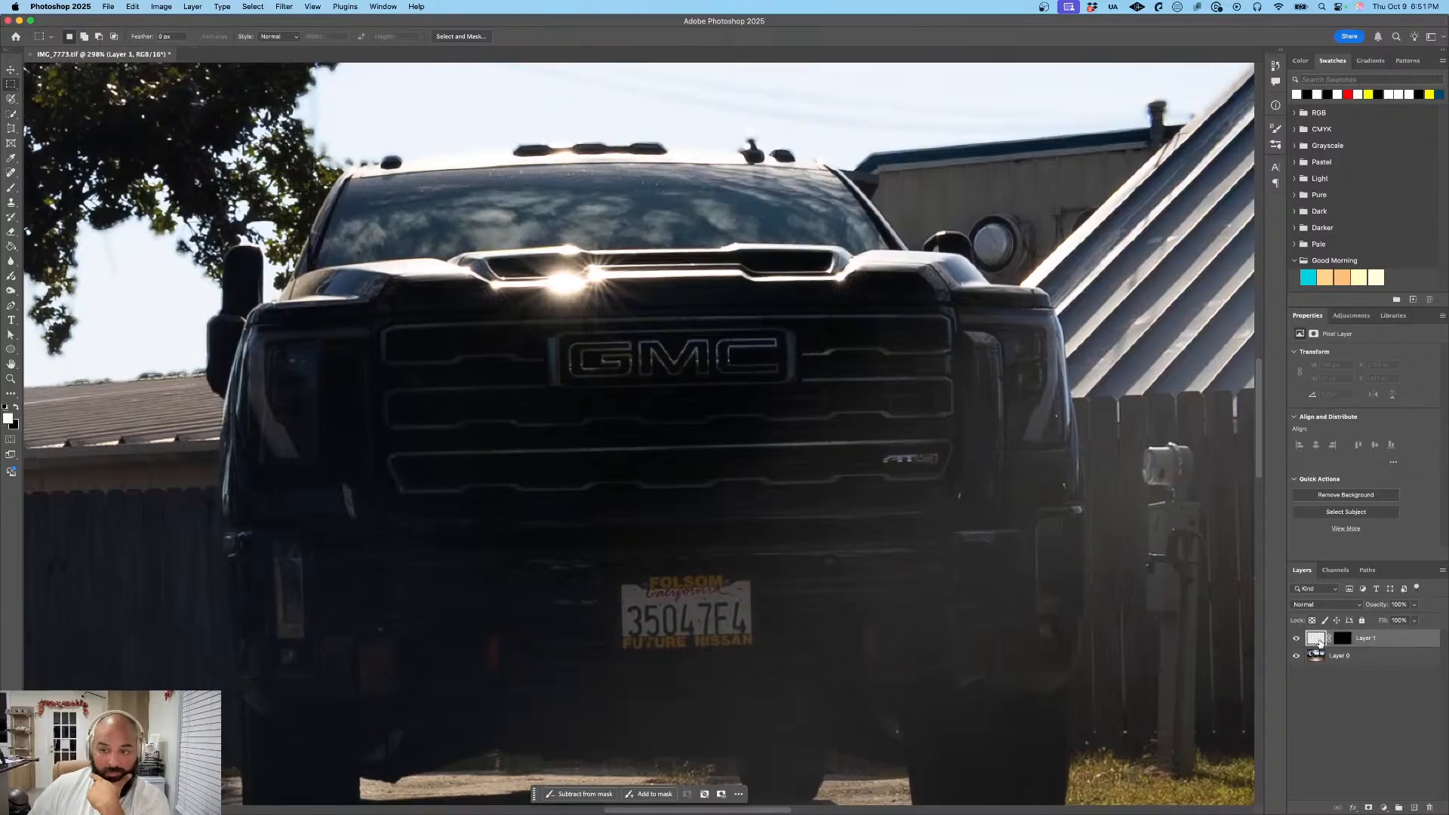
click(283, 6)
mouse_move(377, 139)
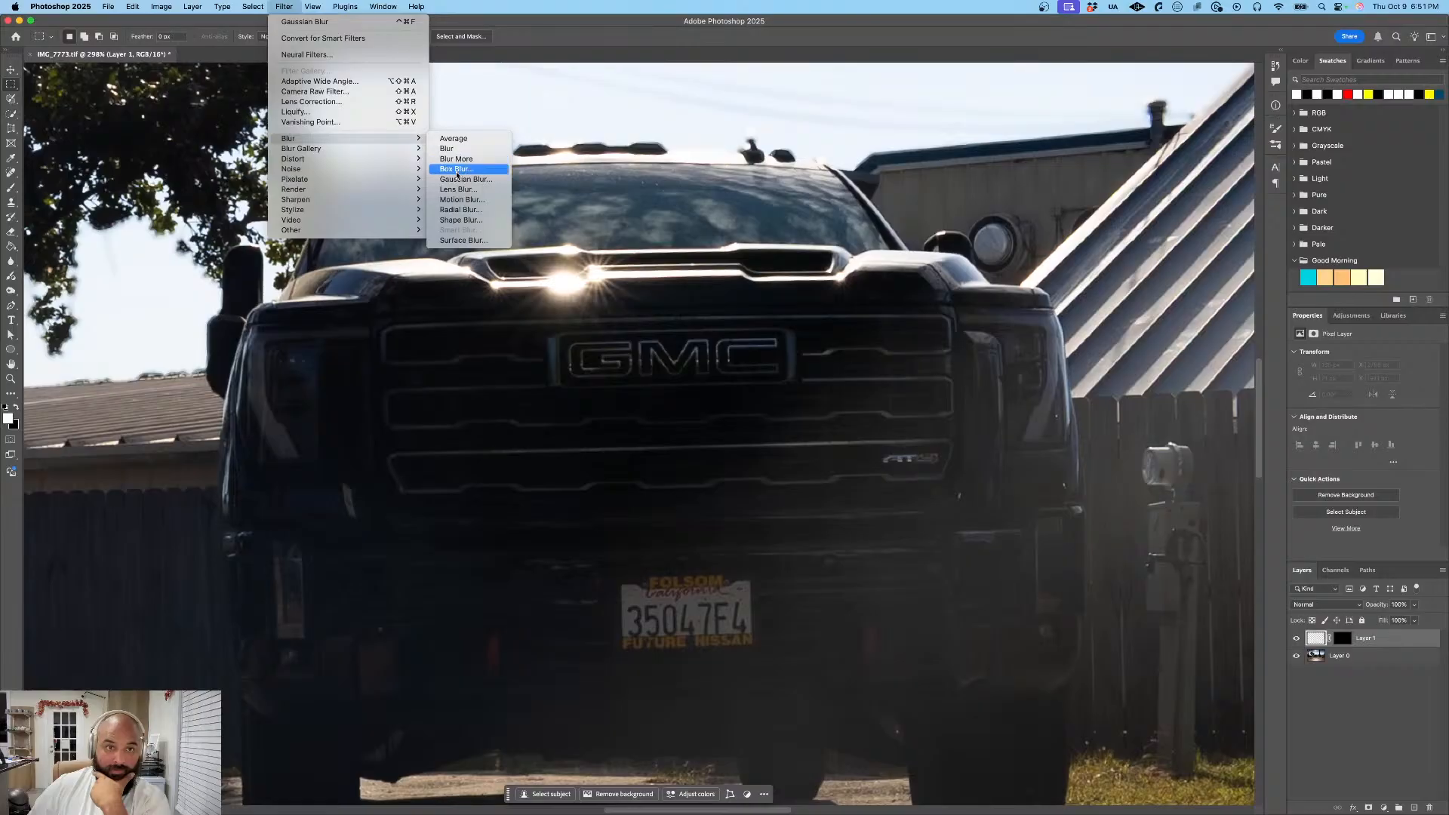
click(457, 178)
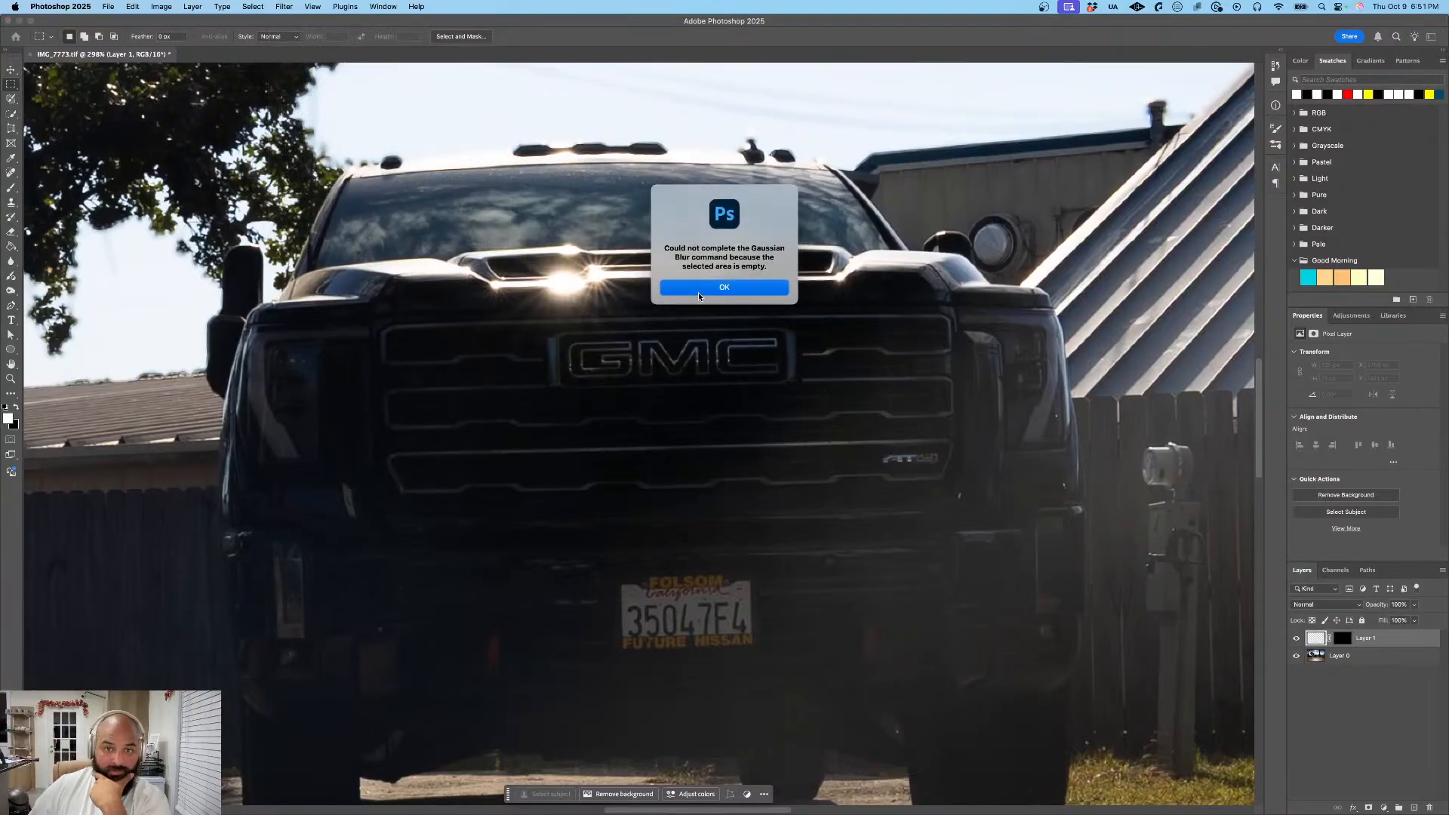
click(699, 292)
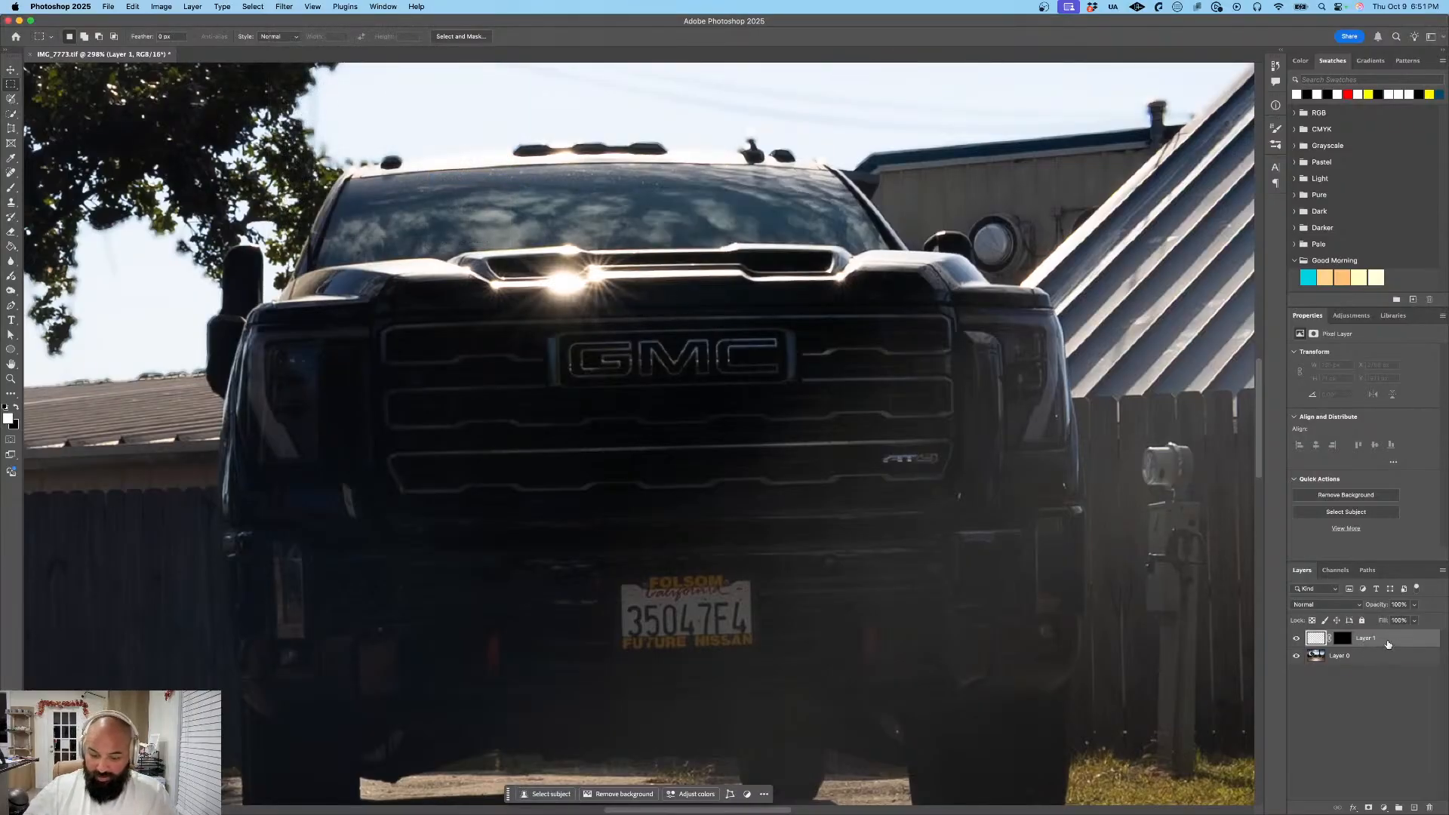
key(BackSpace)
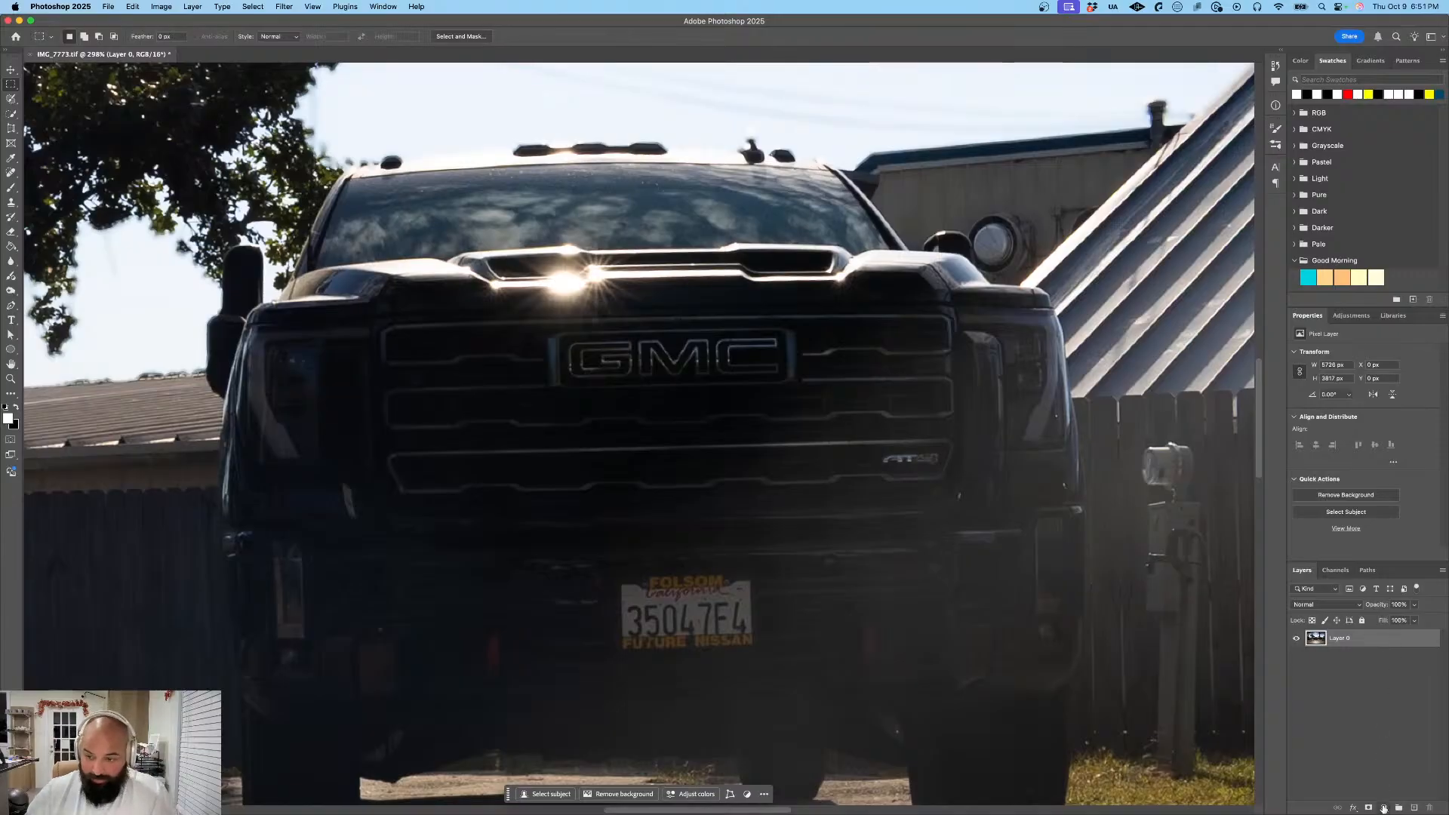
- Create a new empty layer, try a Gaussian Blur on it, and delete the layer
click(1413, 808)
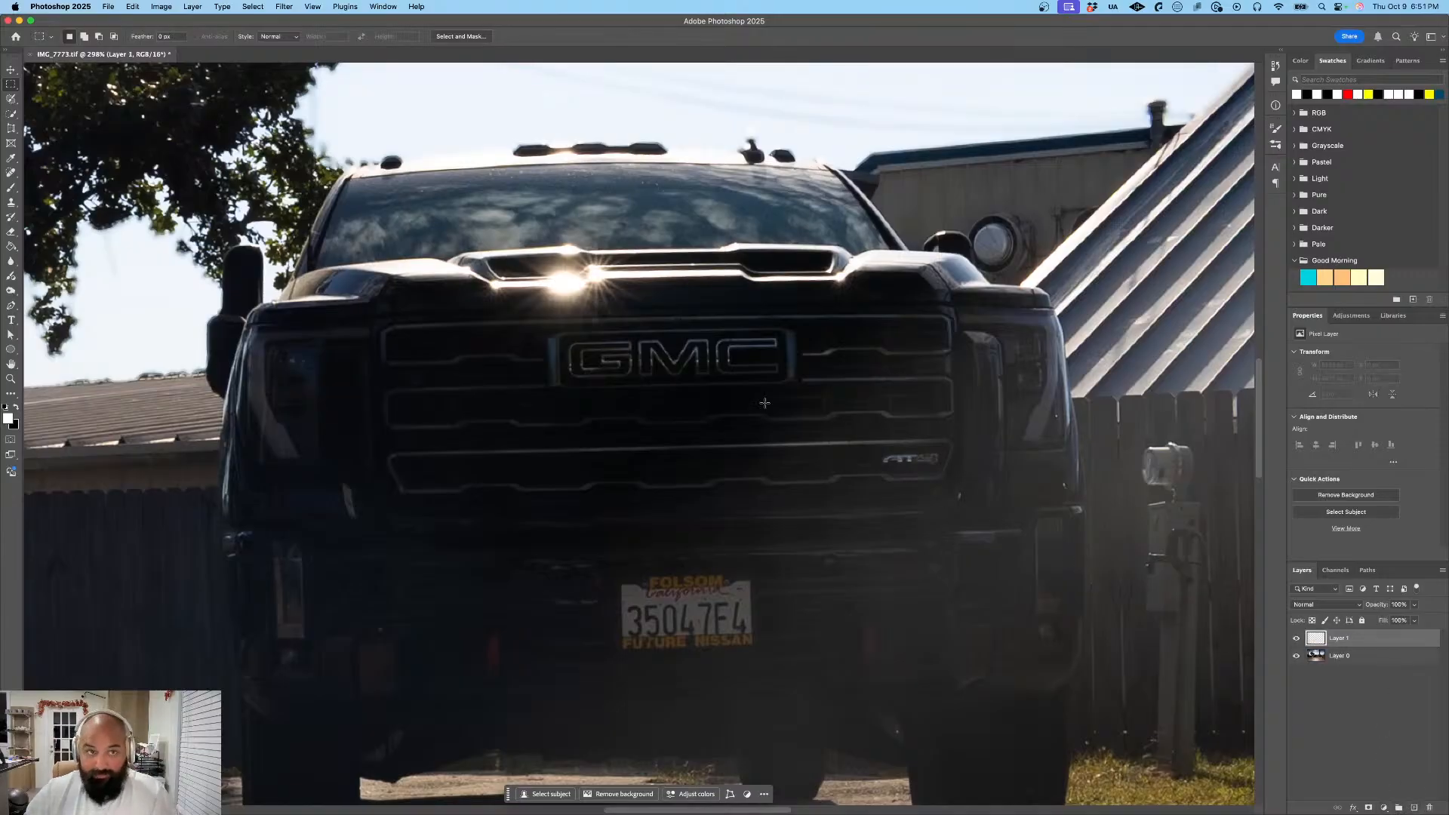
click(284, 6)
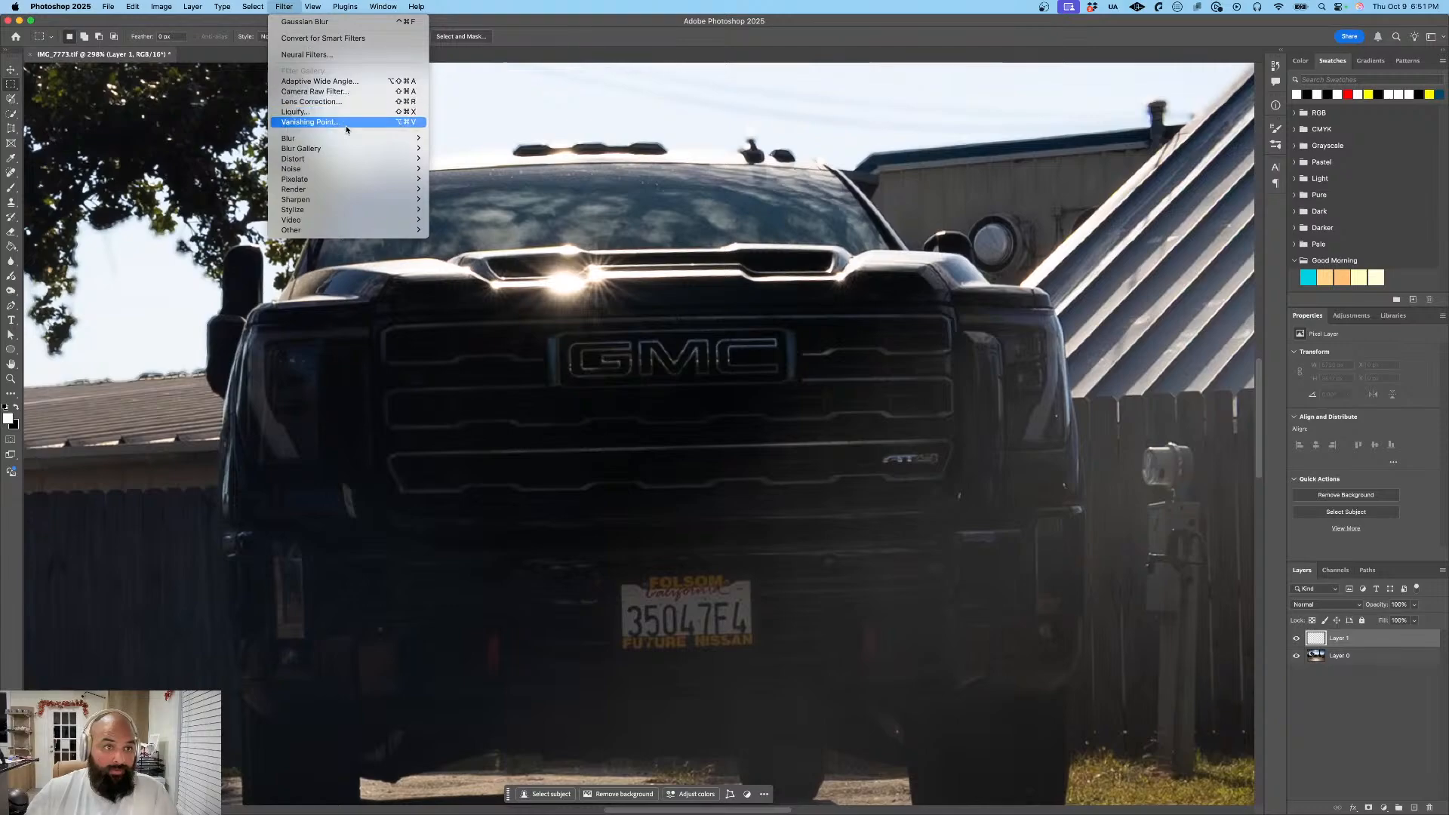
mouse_move(355, 139)
click(468, 179)
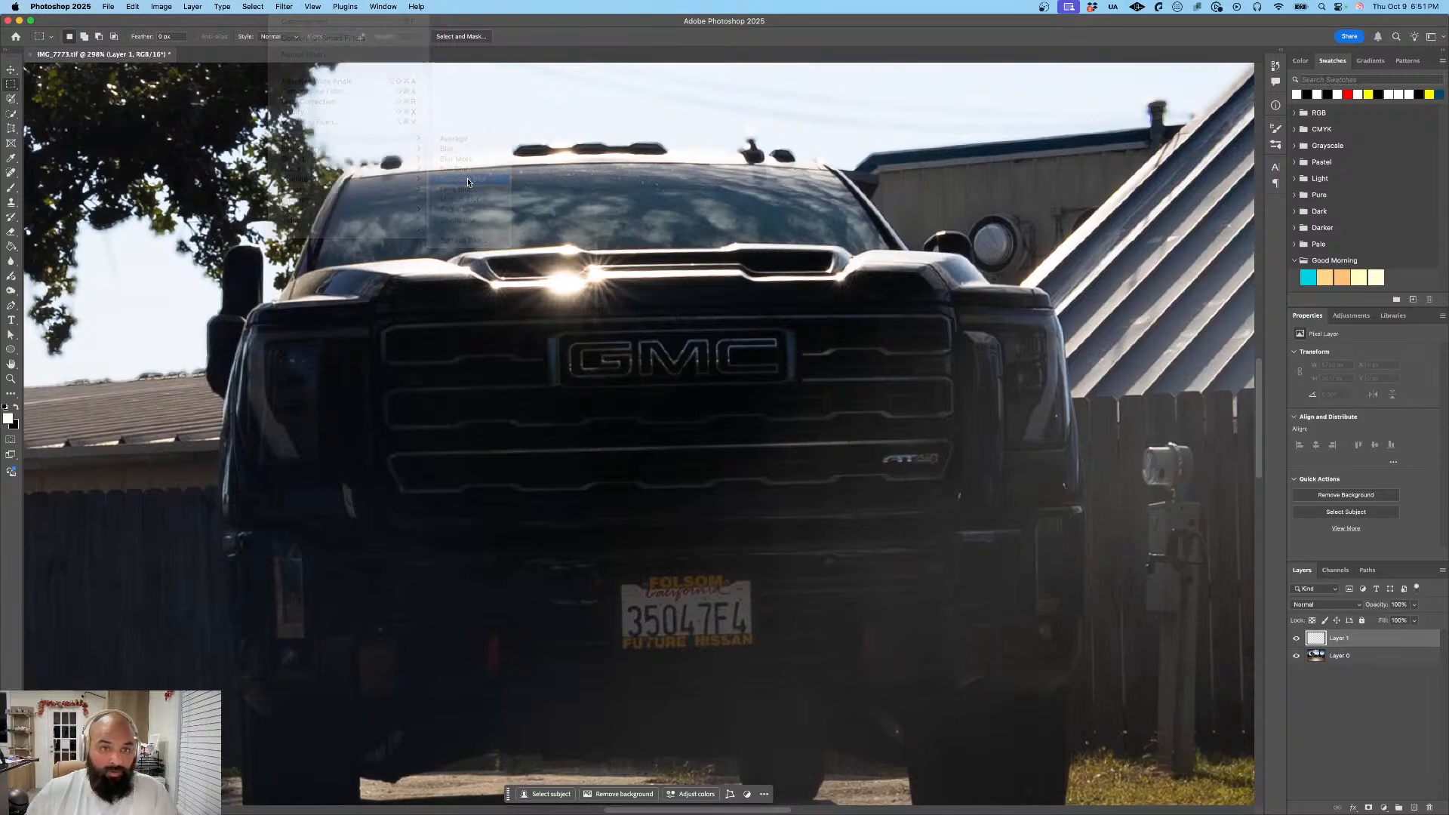
click(688, 294)
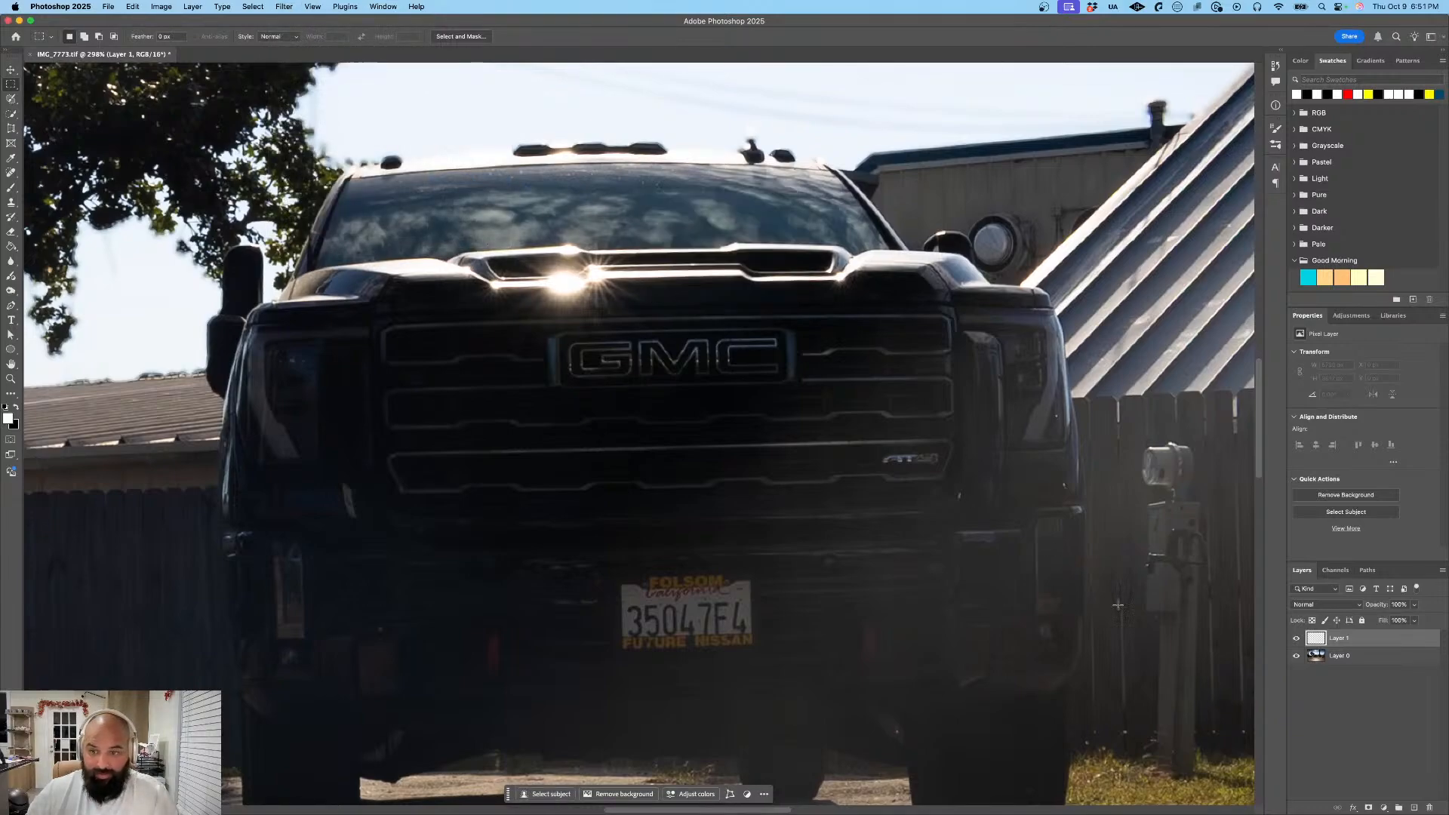
key(Delete)
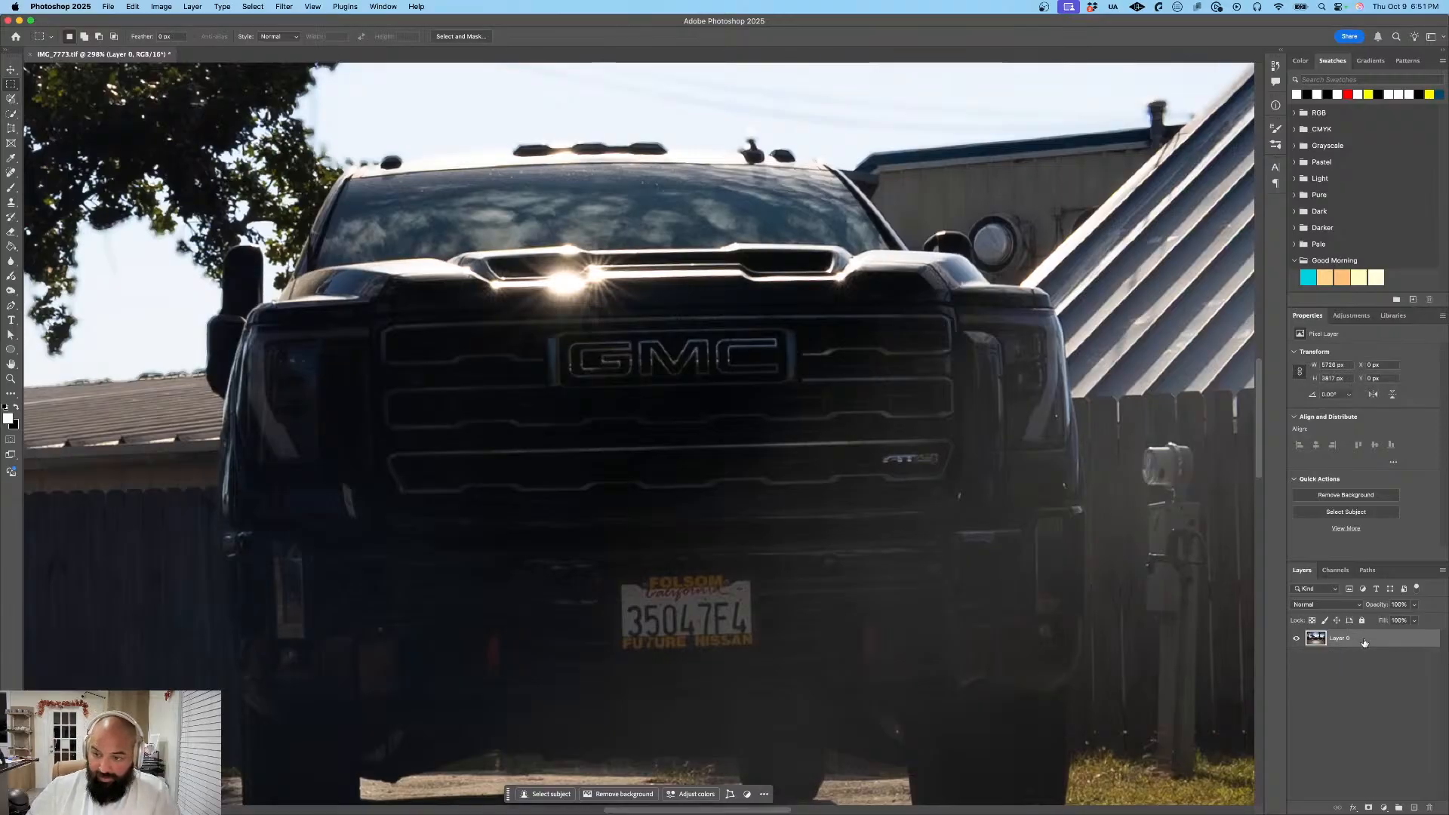
- Duplicate the photo layer within the same document, keeping the name Layer 0 copy
right_click(1364, 642)
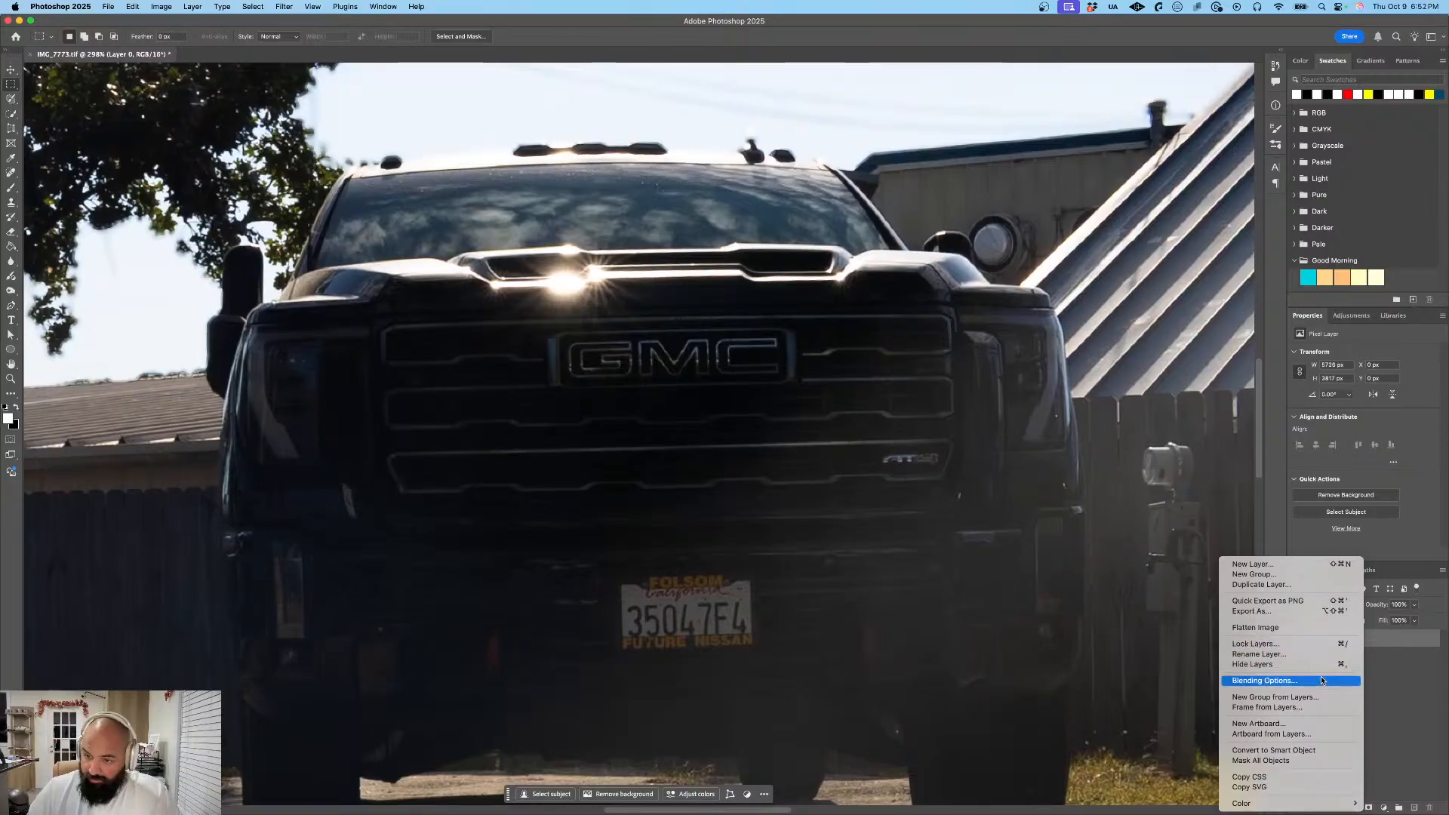
click(1309, 585)
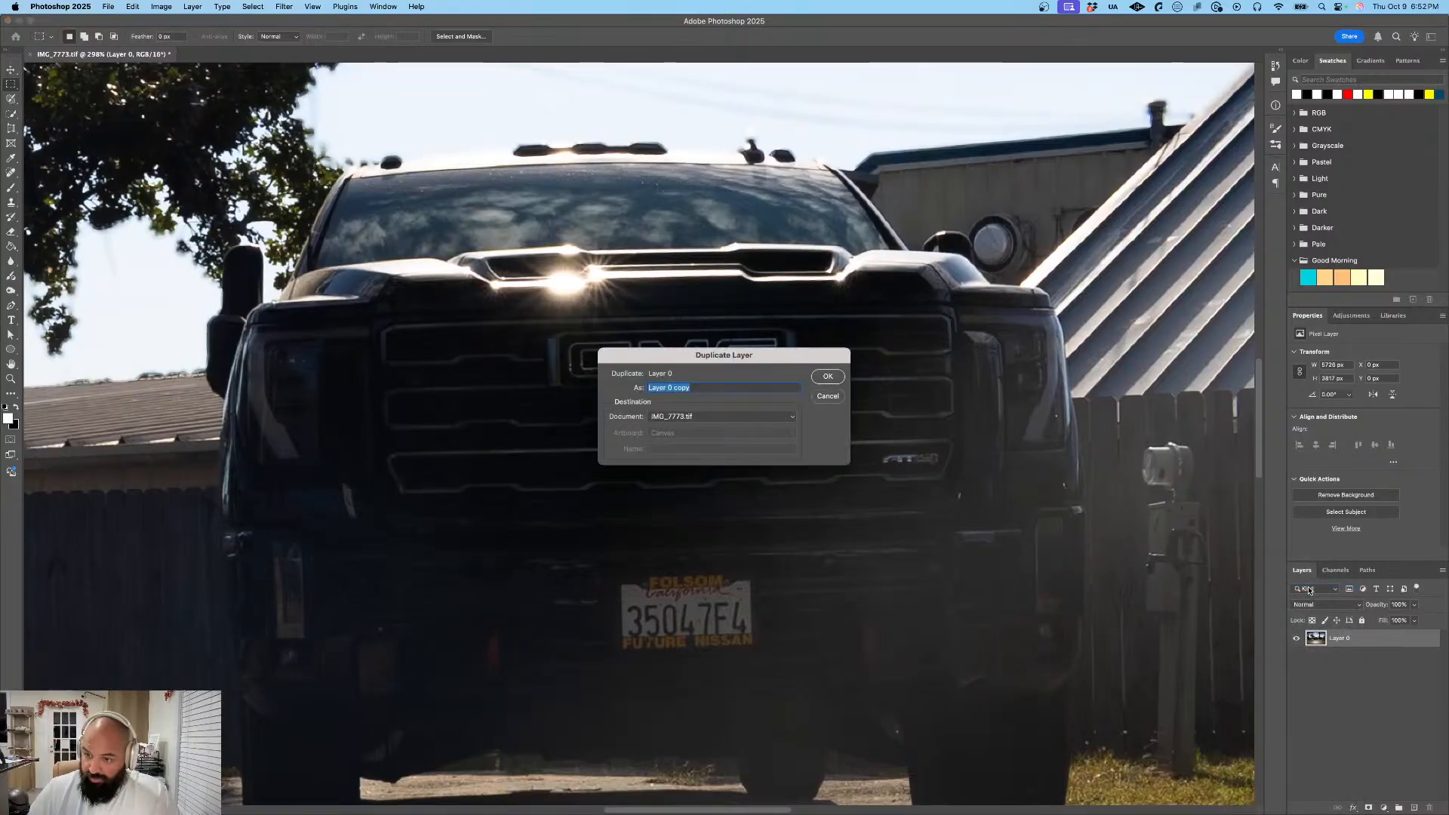
click(827, 375)
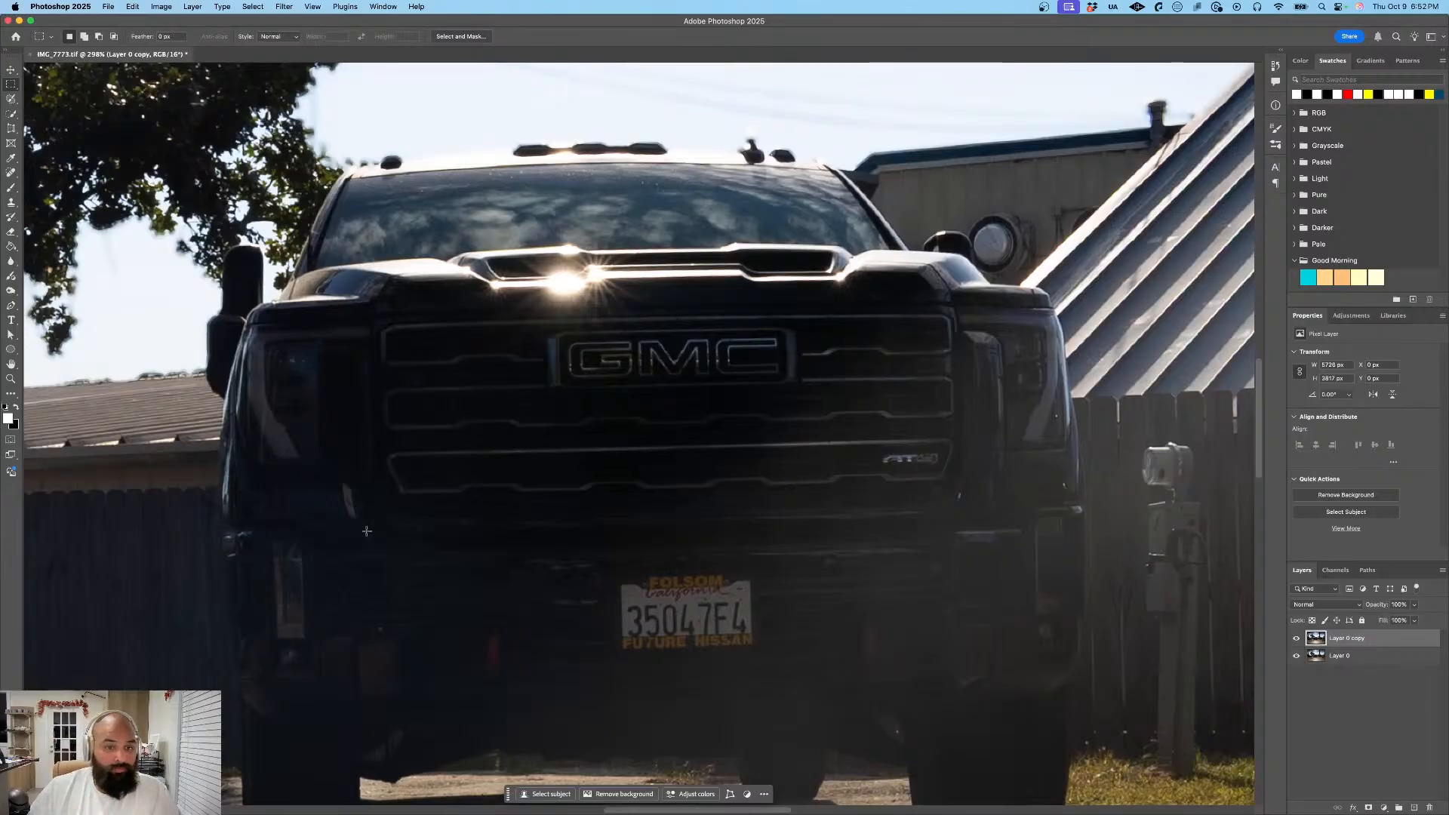
- Add a layer mask to the duplicate from a rectangular selection around the license plate, undoing and re-adding it once
drag(616, 580, 758, 648)
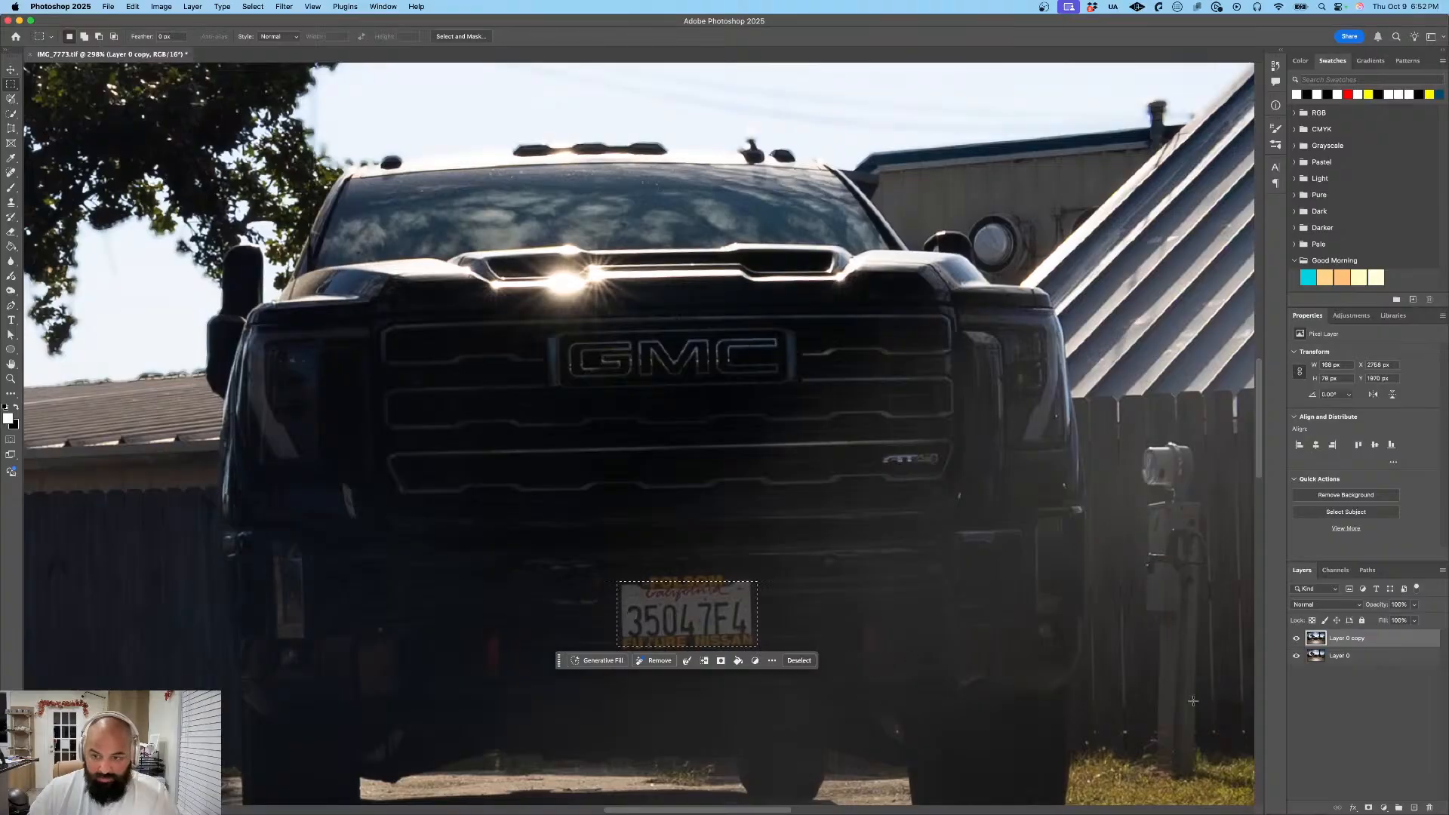
click(1369, 807)
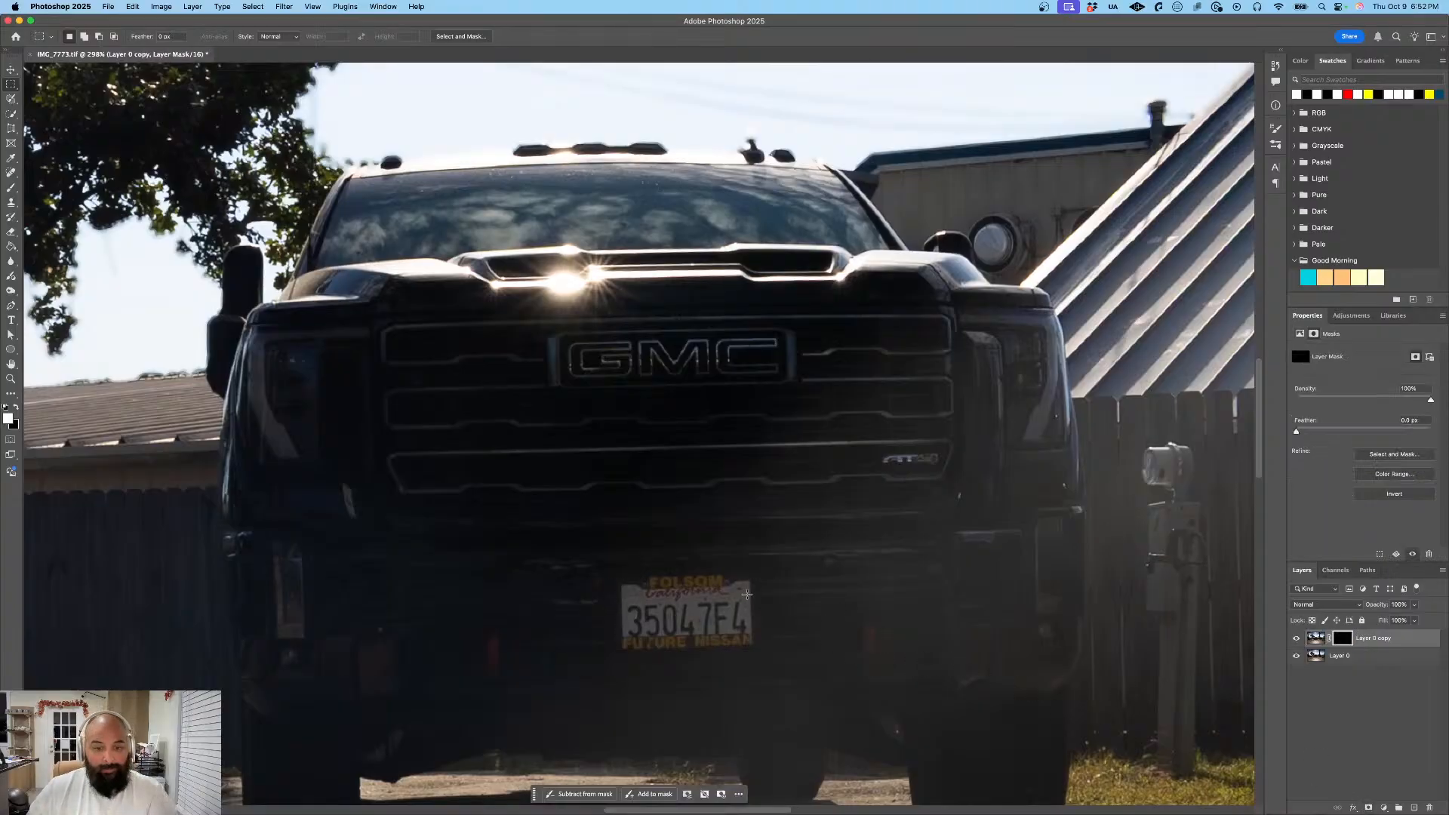
key(super+z)
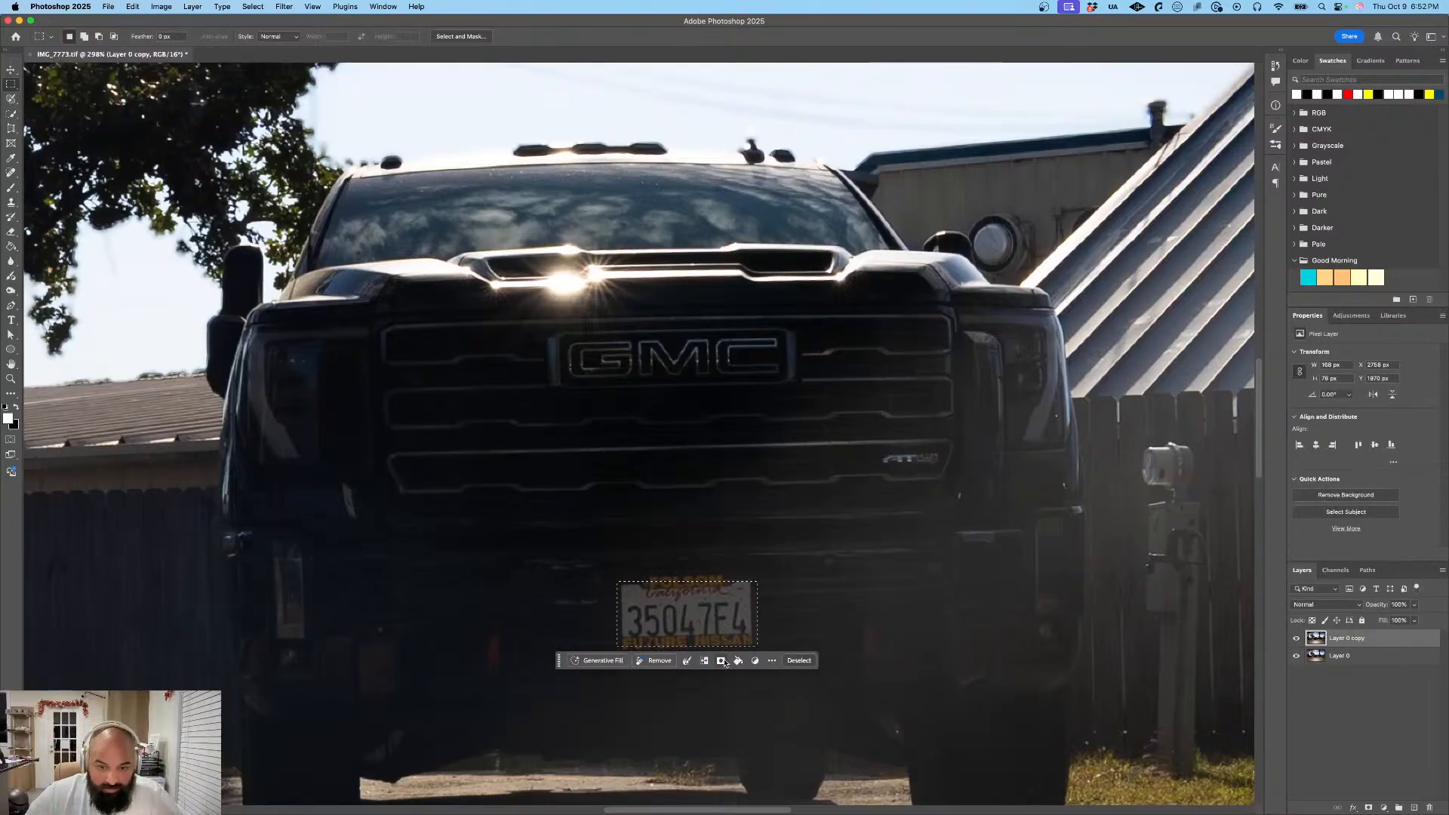
click(725, 659)
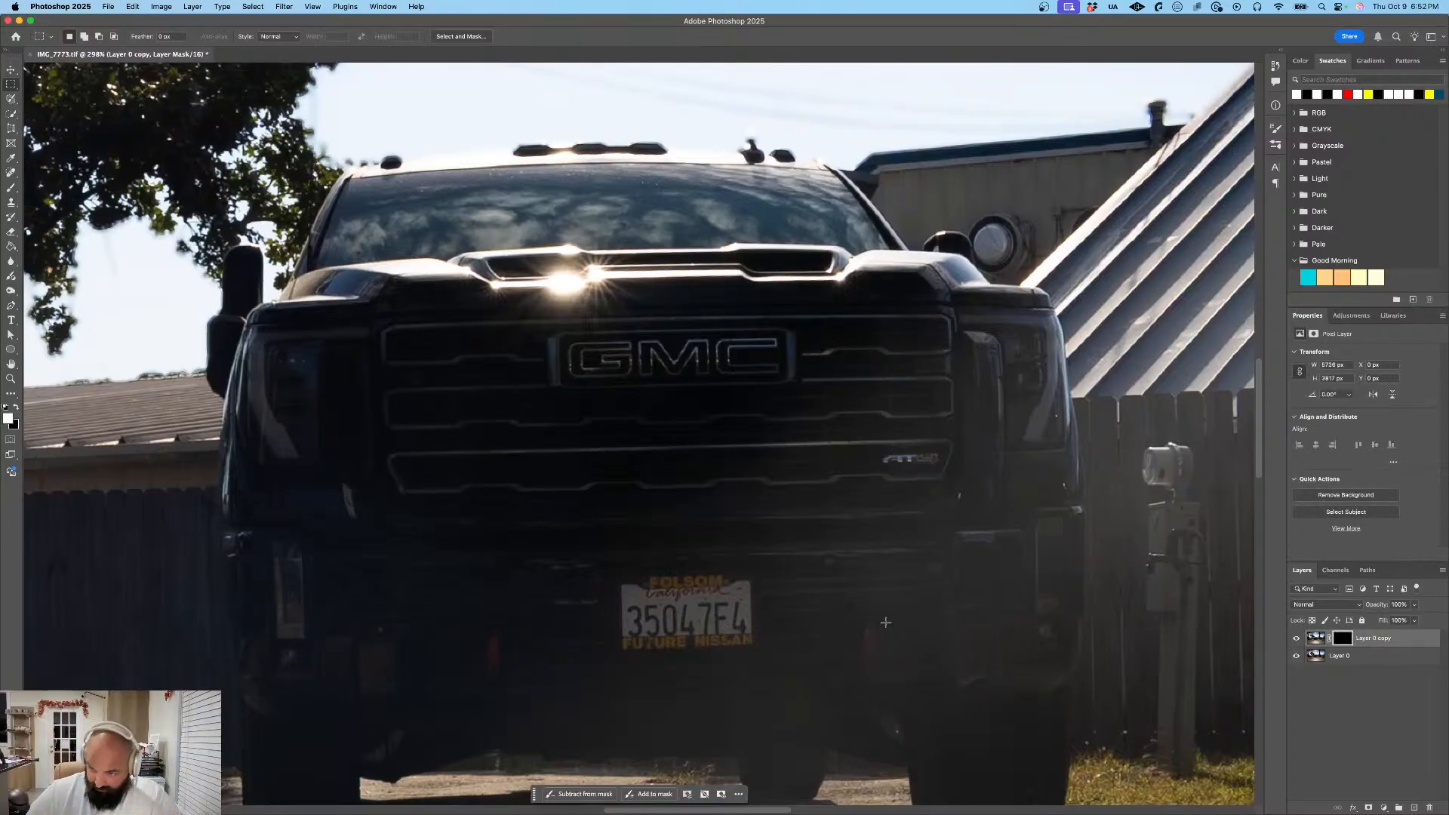
- Apply a Gaussian Blur to the duplicate layer's mask, keeping the previously used radius
click(285, 7)
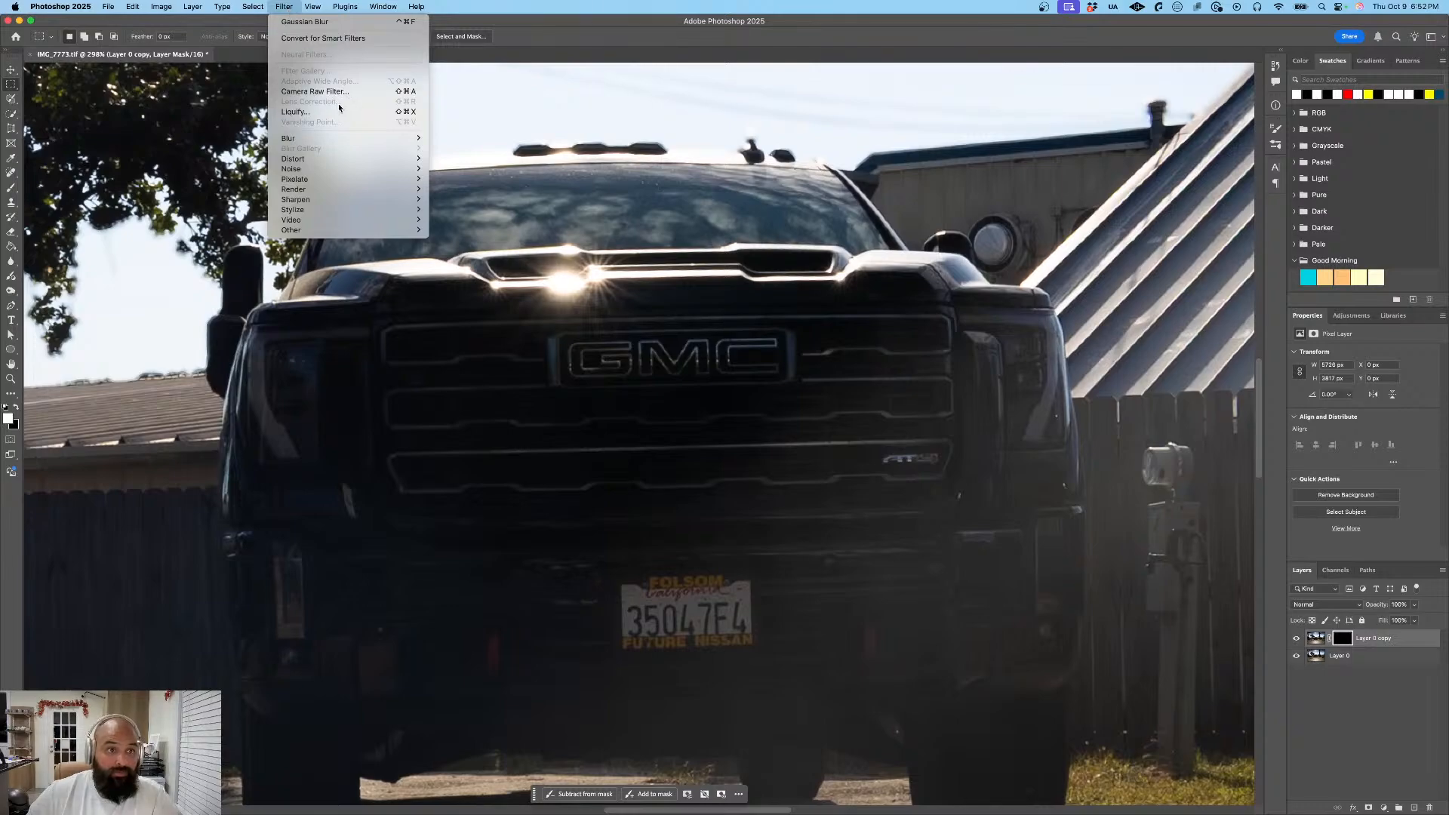
mouse_move(347, 136)
click(459, 176)
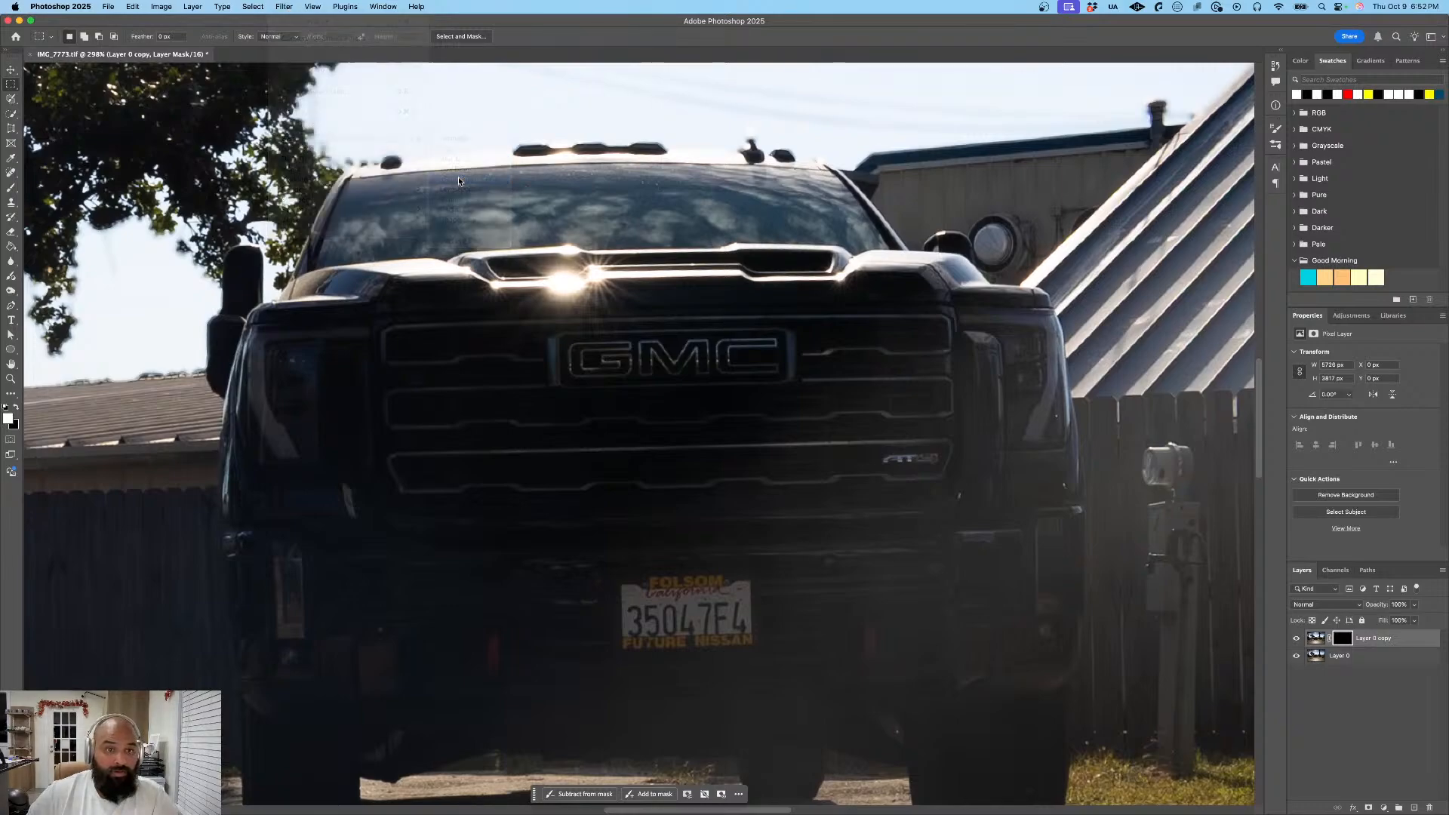
click(779, 238)
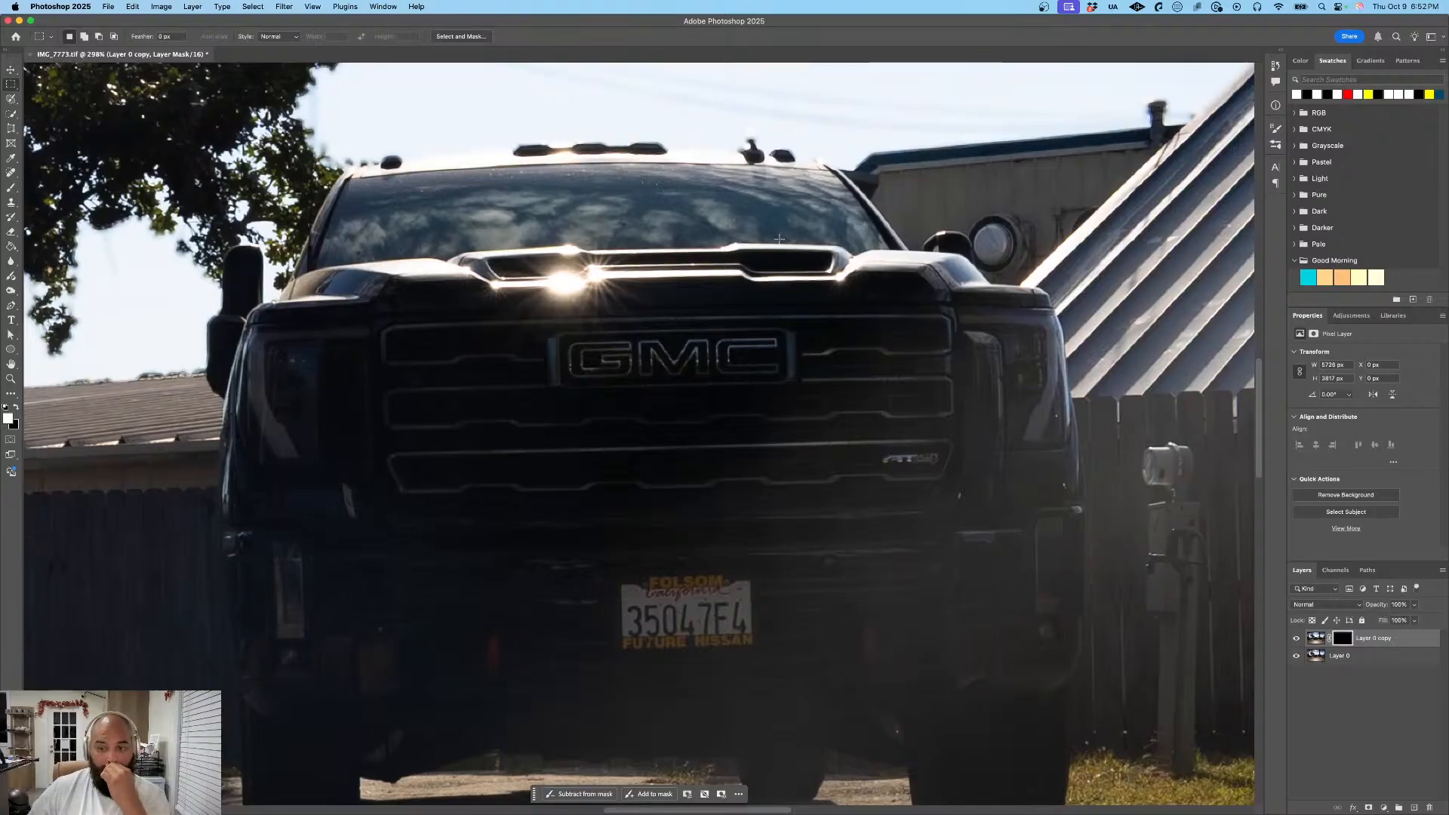
- Open Gaussian Blur for the mask again, cancel it, and delete the duplicate layer's mask
click(284, 7)
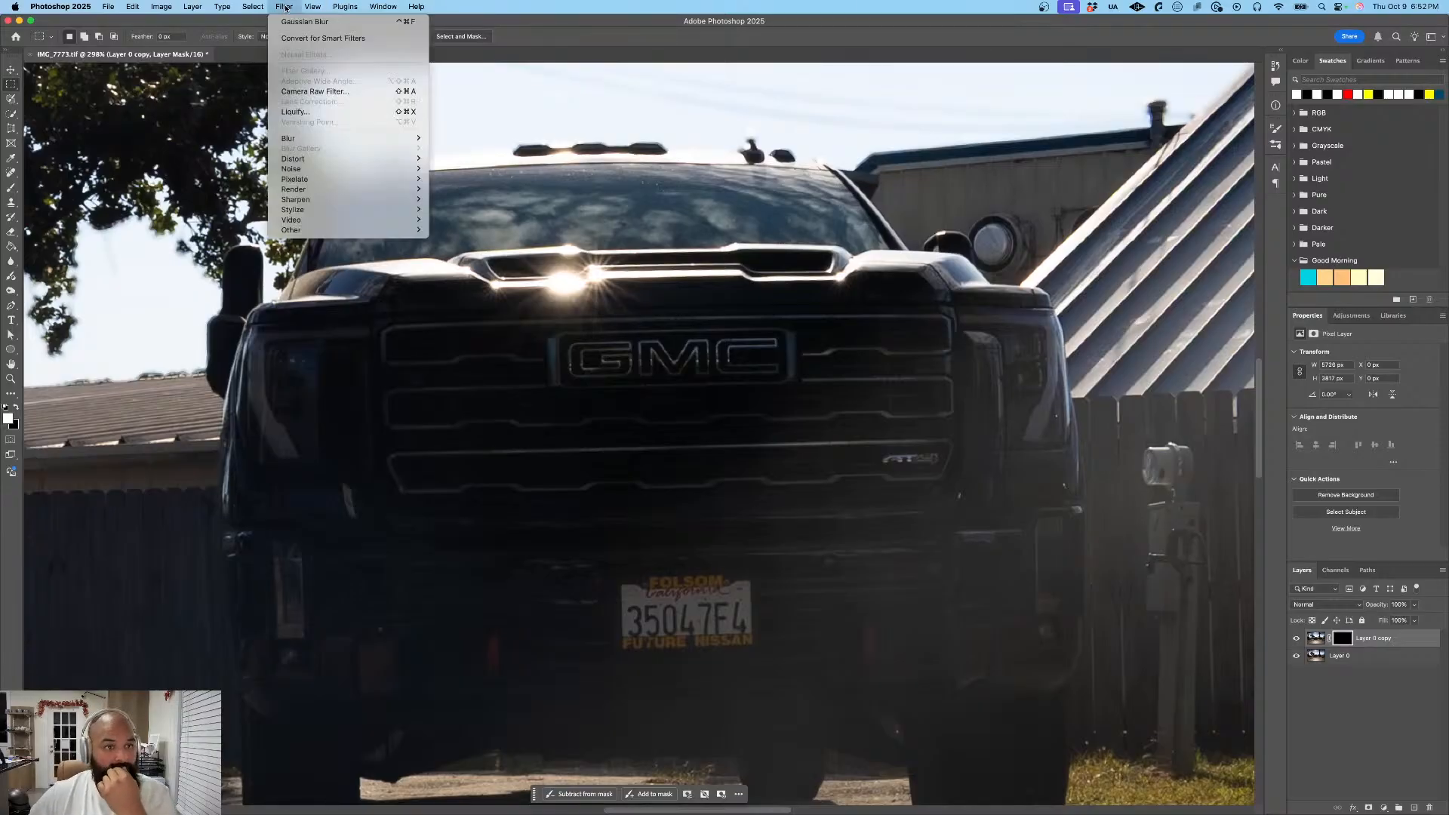
mouse_move(331, 140)
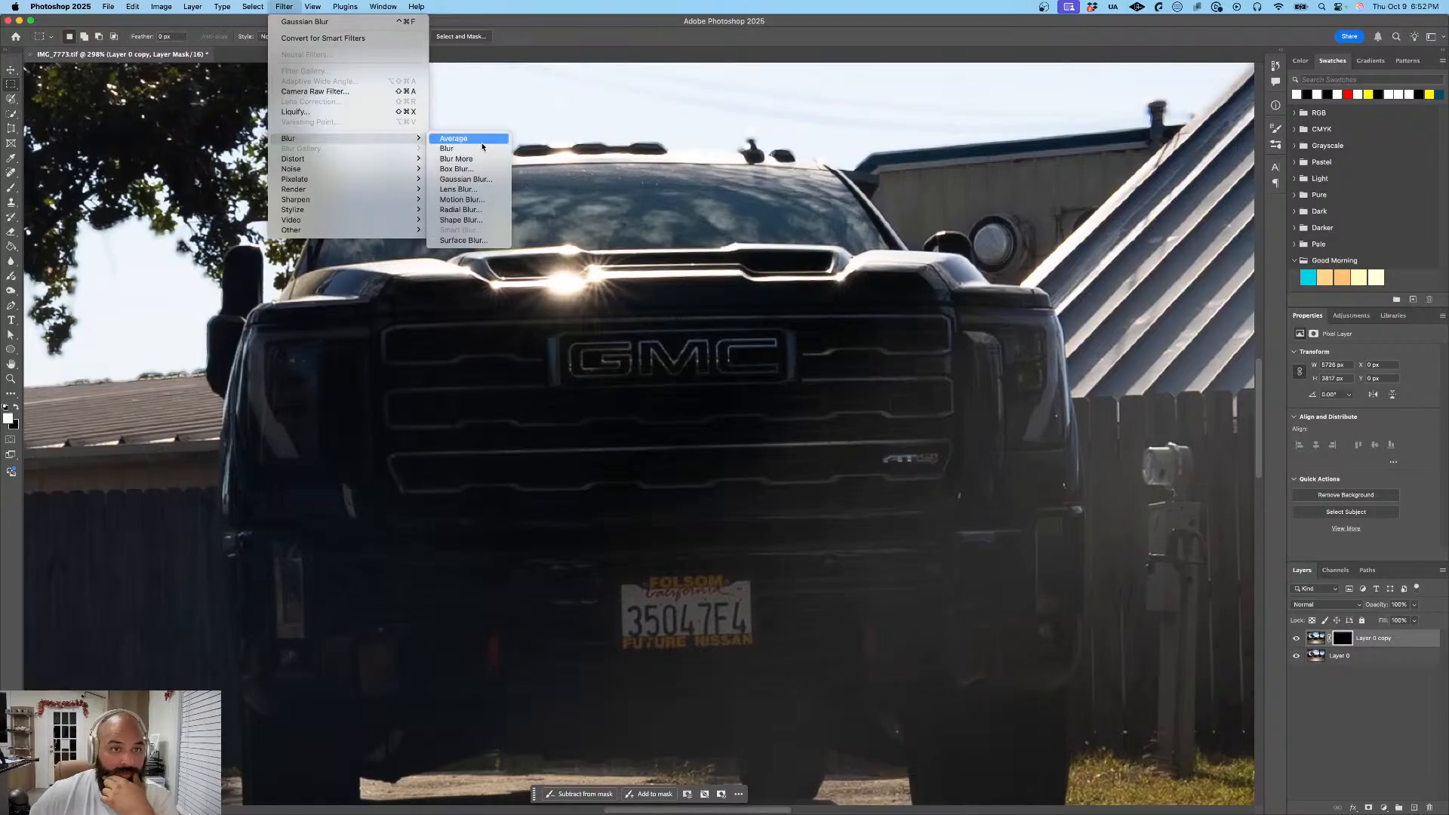
click(495, 180)
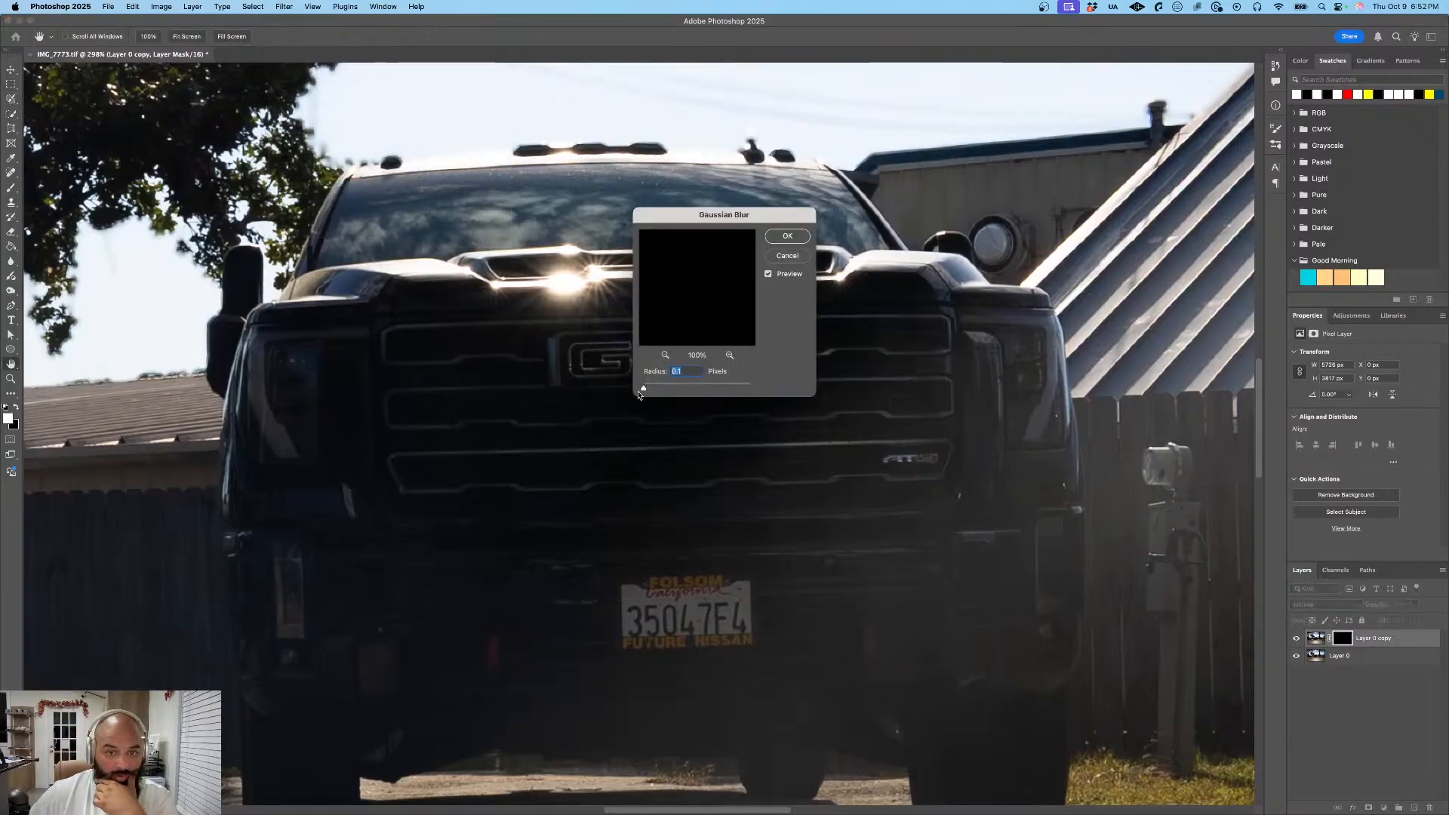
click(782, 257)
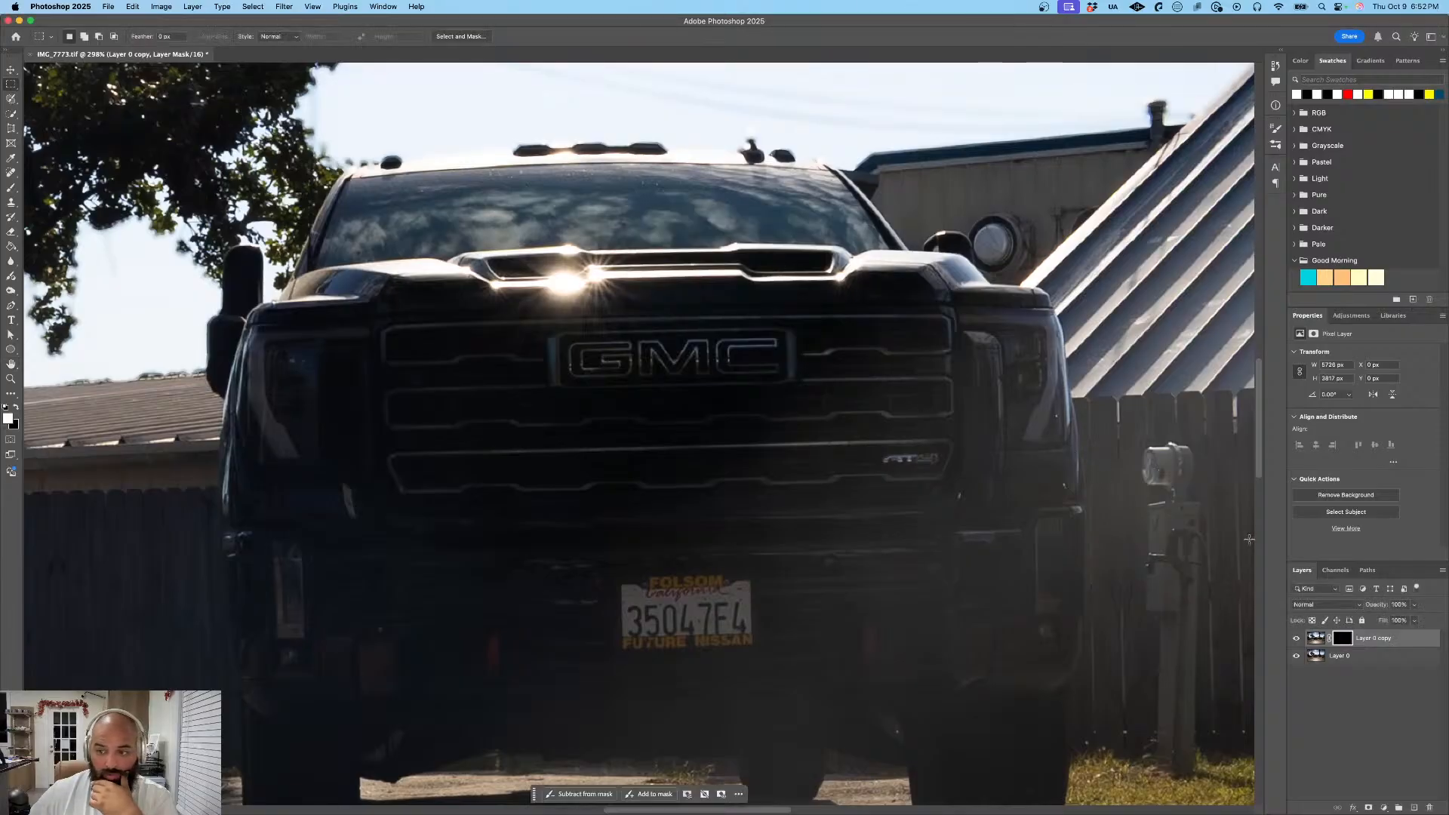
key(Delete)
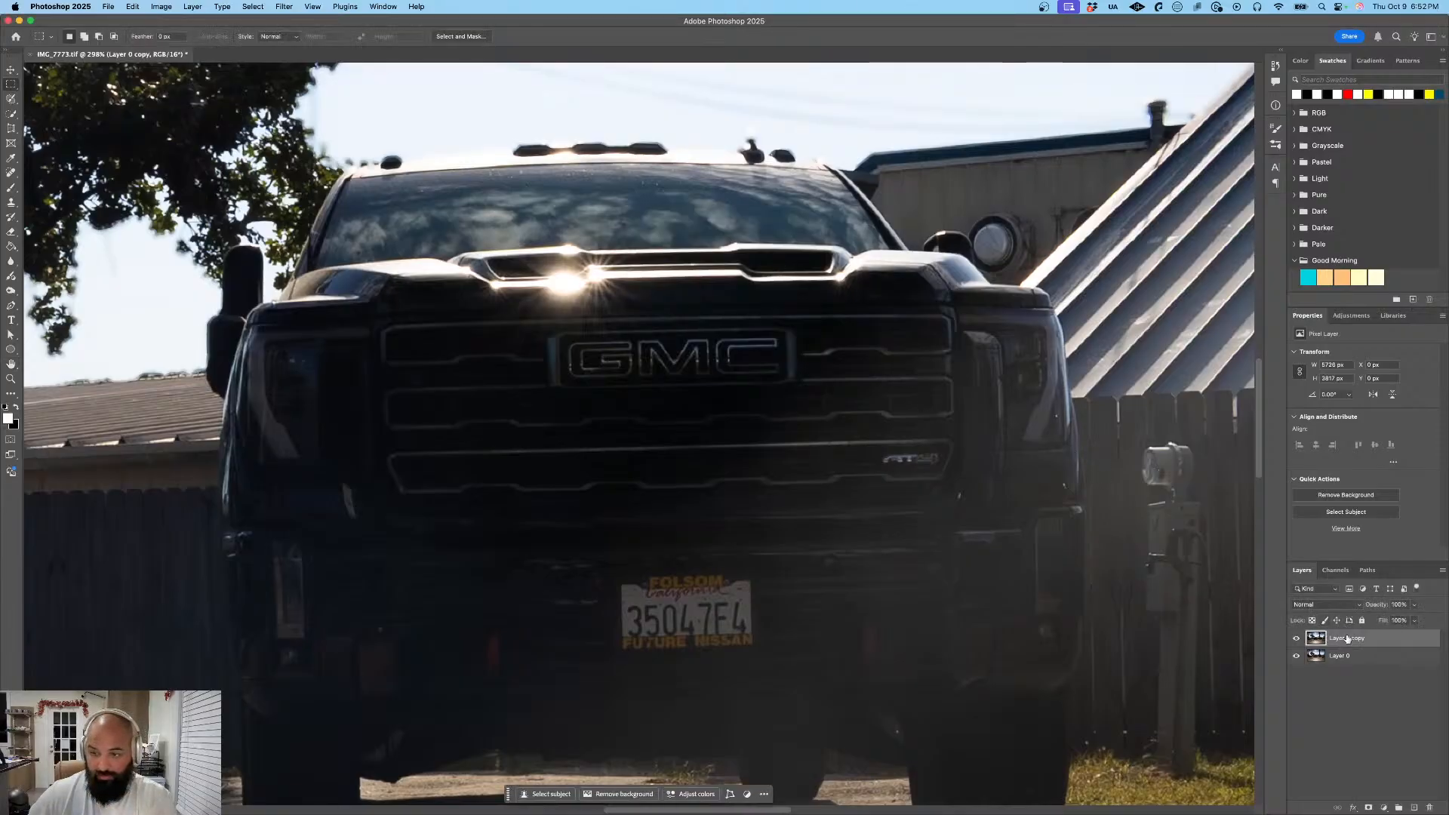
- Apply a Gaussian Blur with a radius of about 123.6 pixels to the whole duplicate layer and return to the Rectangular Marquee tool
click(284, 8)
mouse_move(342, 151)
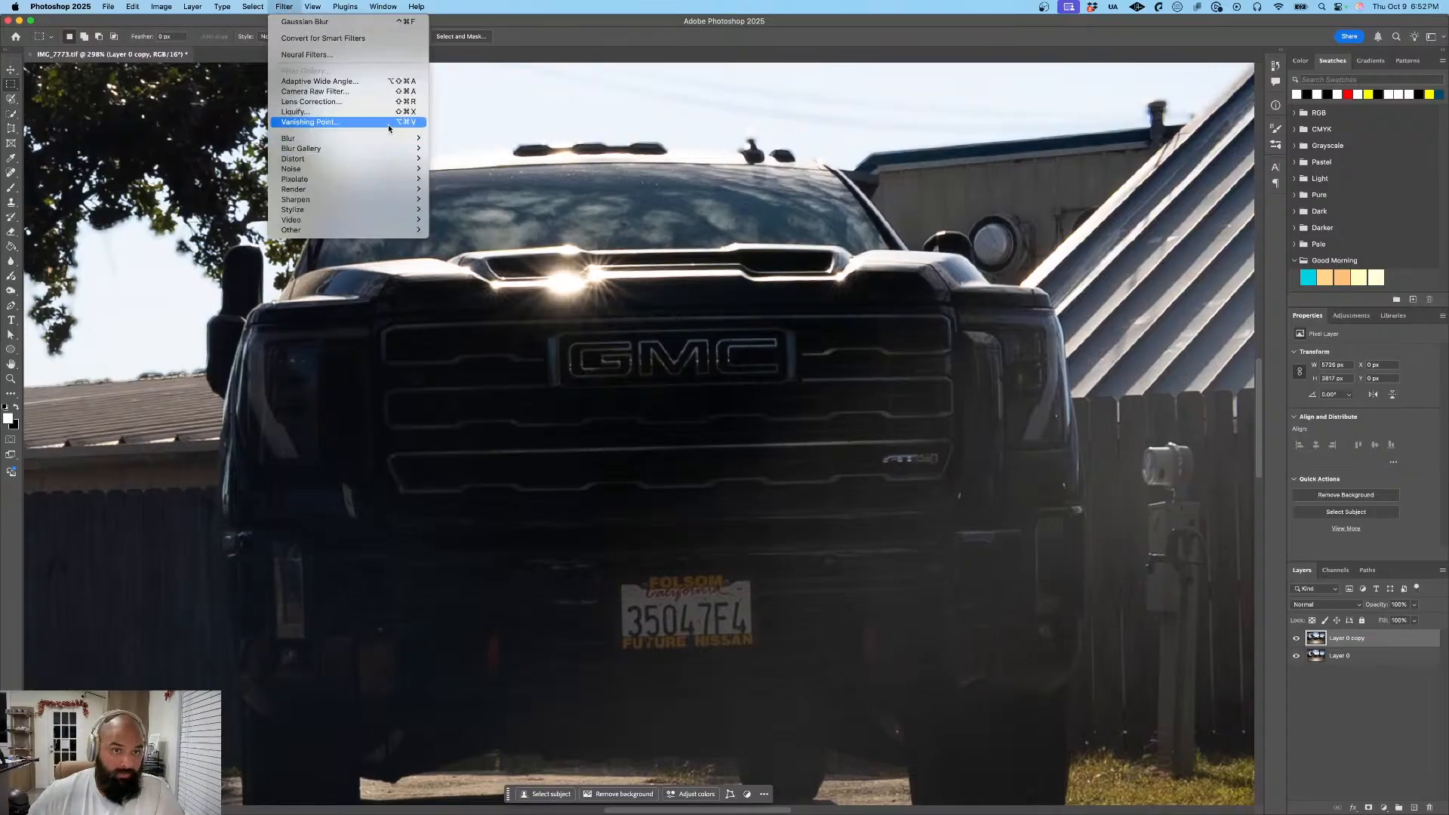
click(492, 181)
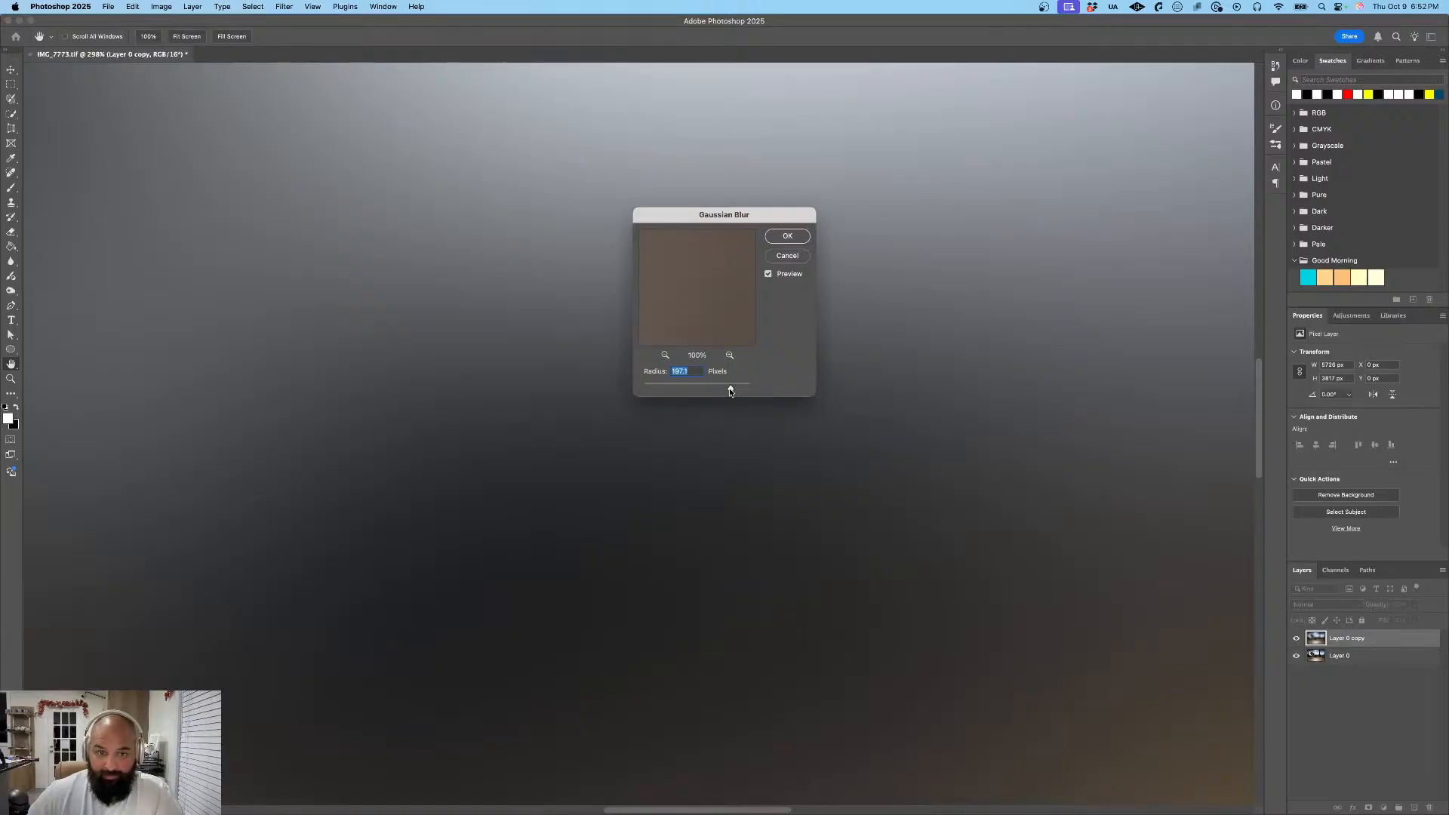
drag(730, 389, 716, 389)
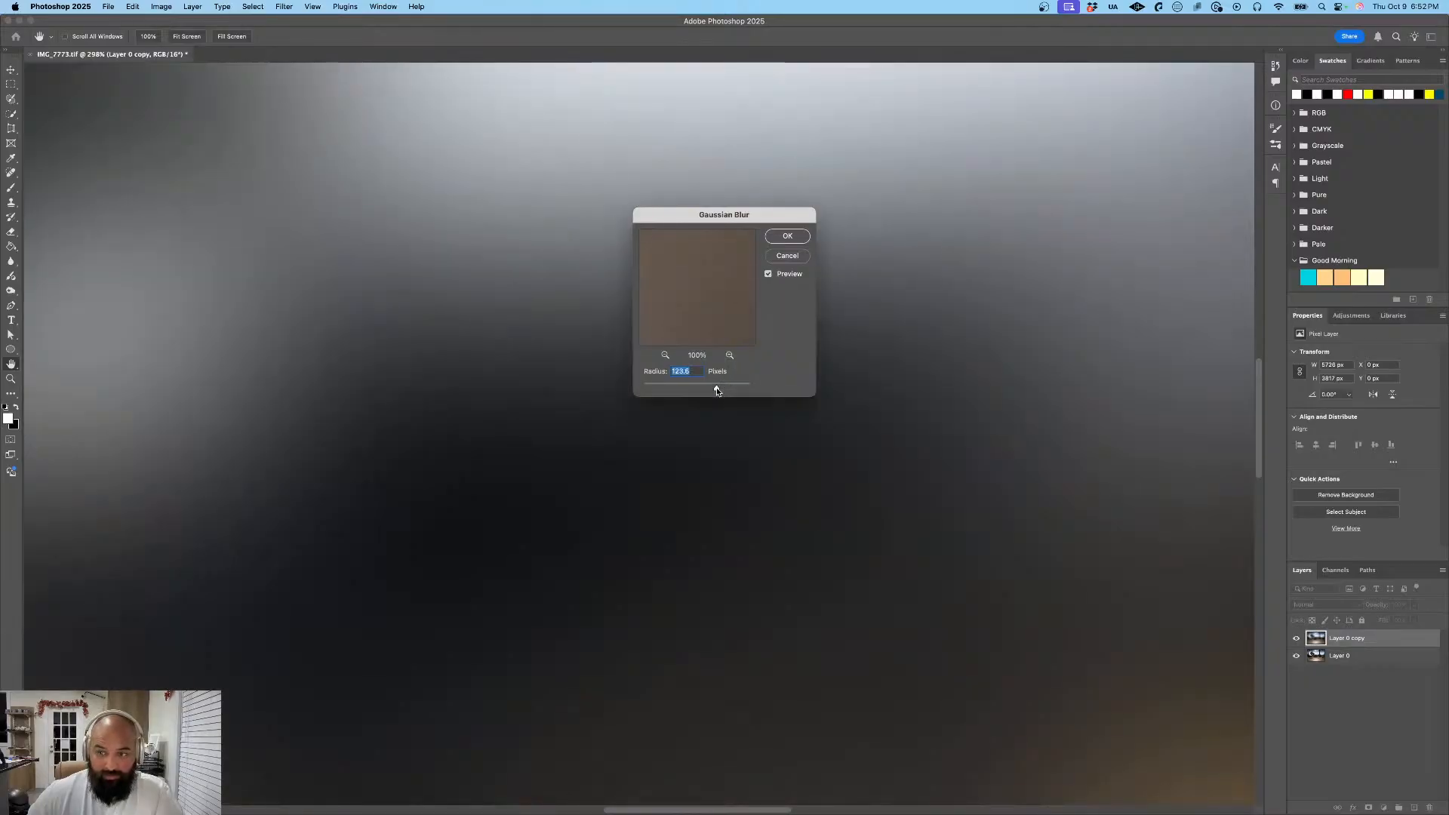
click(785, 237)
key(m)
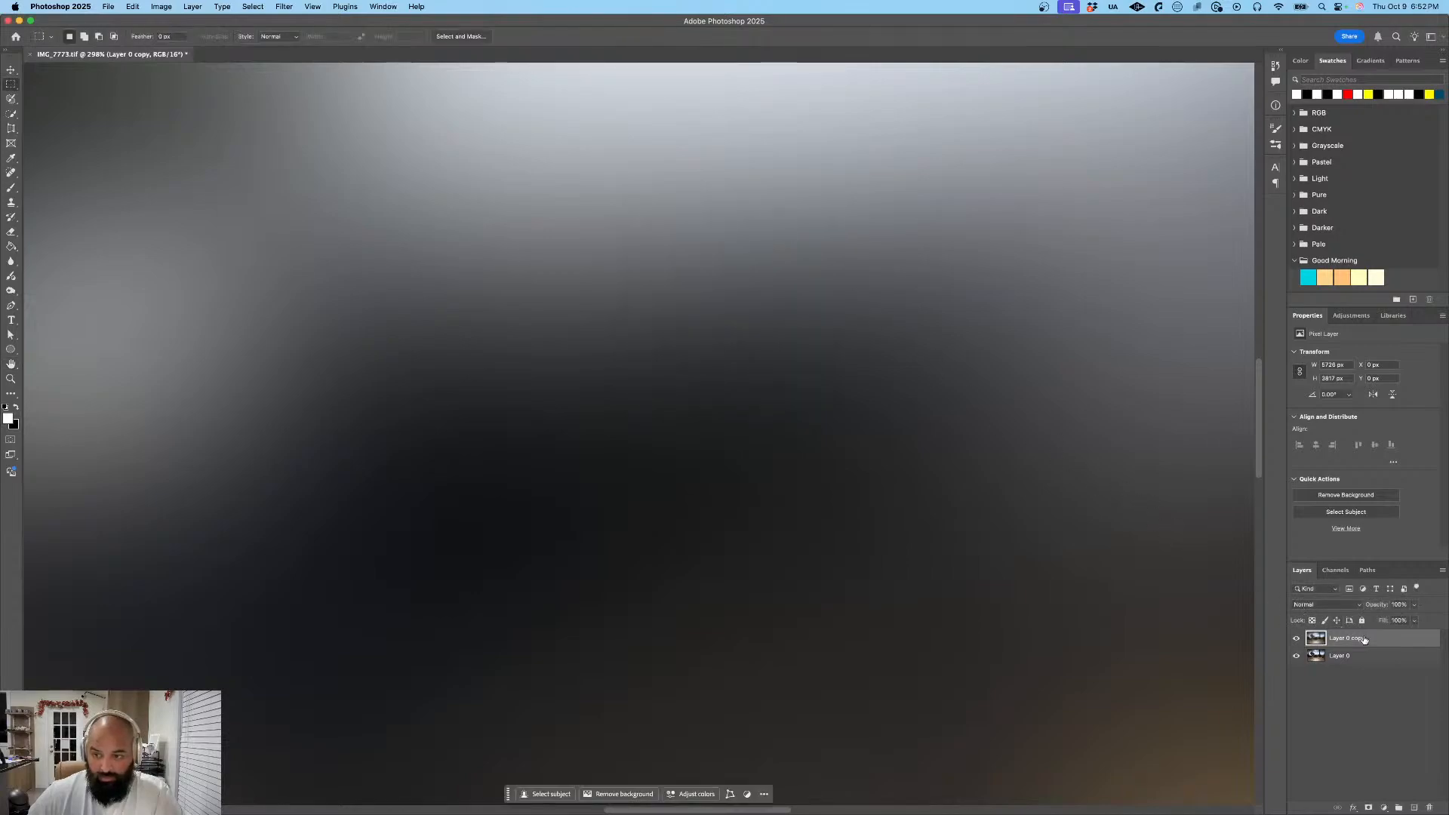
- Move the blurred copy below the original layer and mask it to a rectangle of about 162 by 73 px around the license plate
drag(1364, 639, 1364, 664)
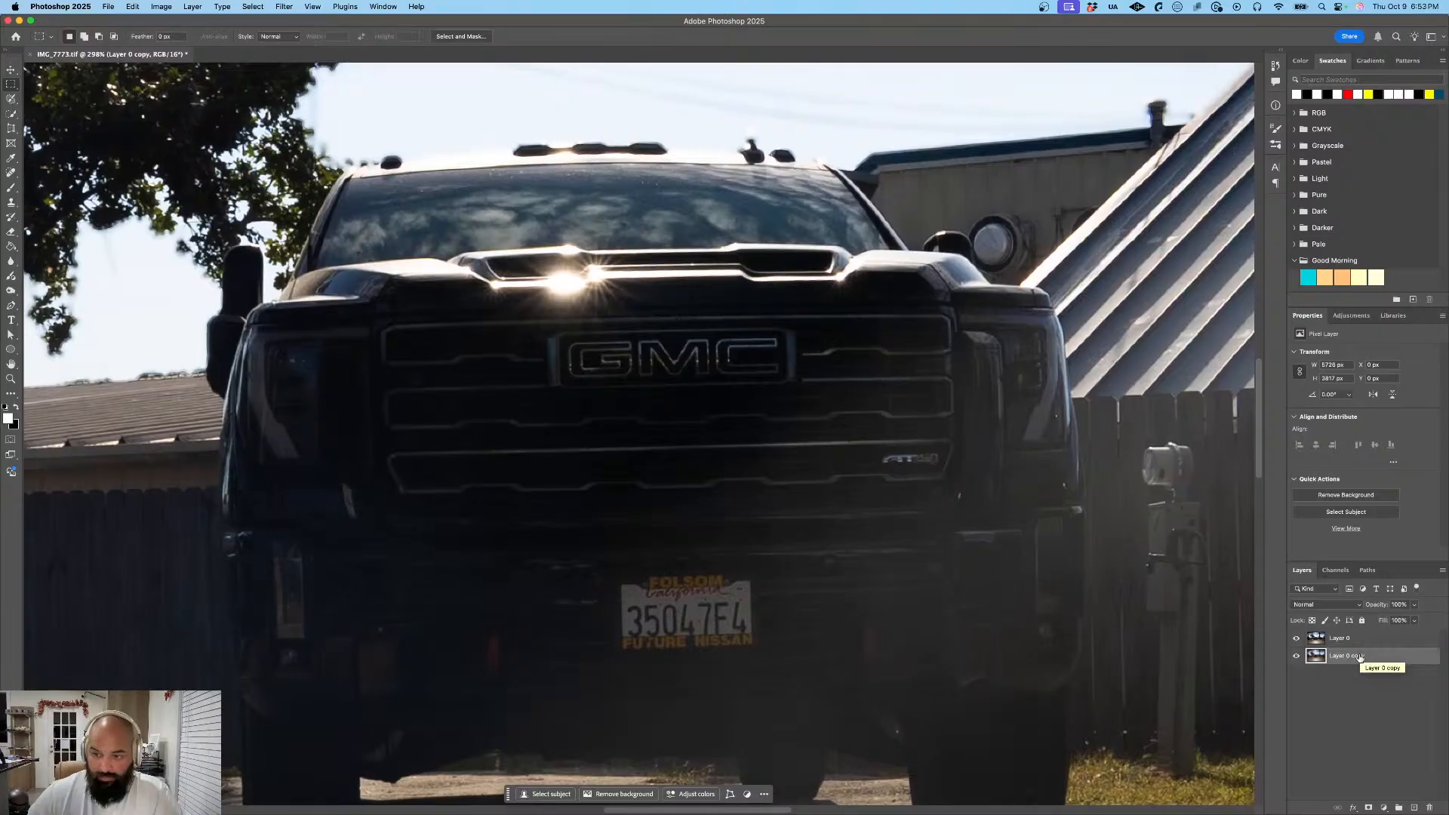
drag(1364, 636, 1358, 671)
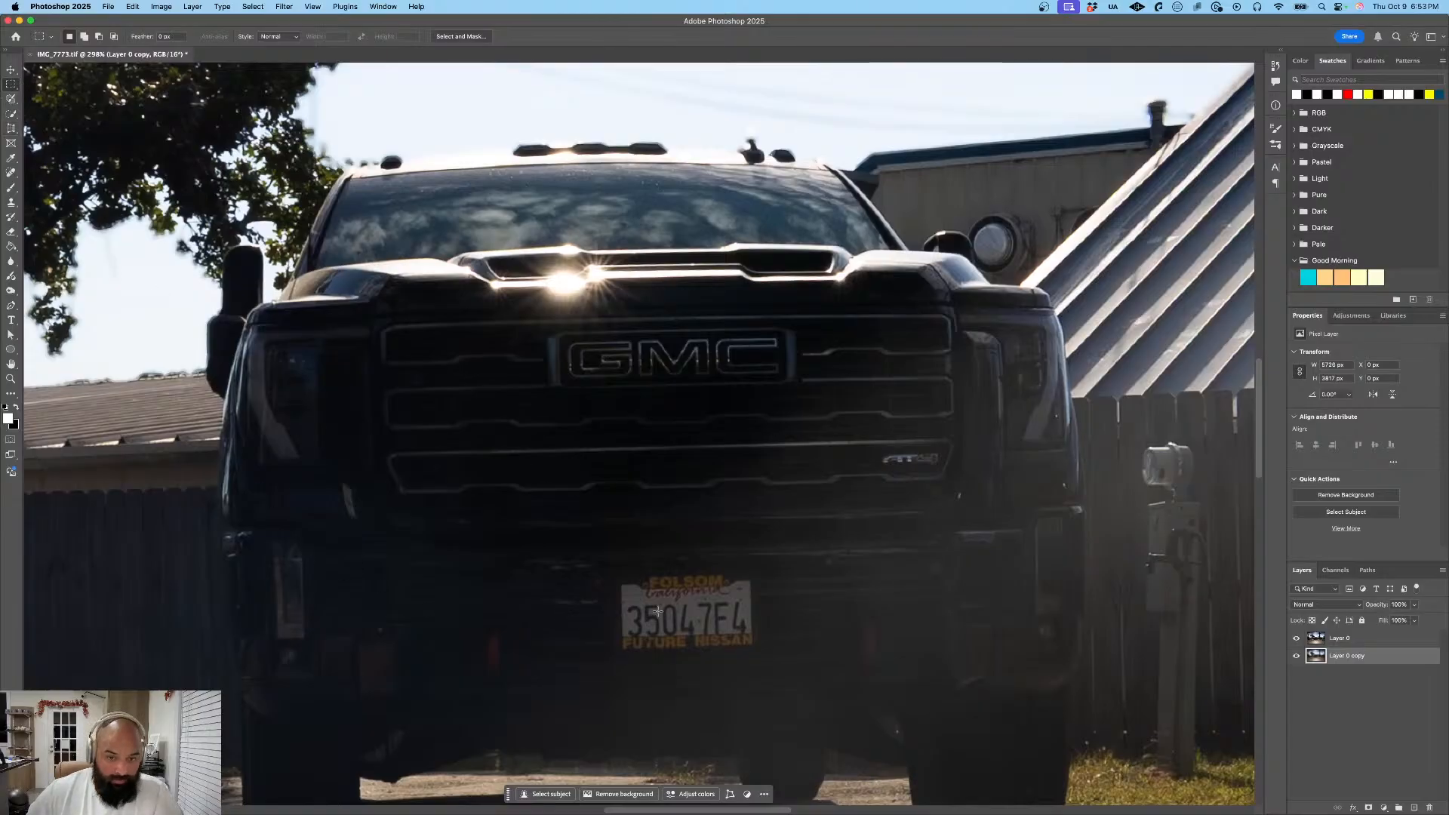
drag(619, 582, 755, 644)
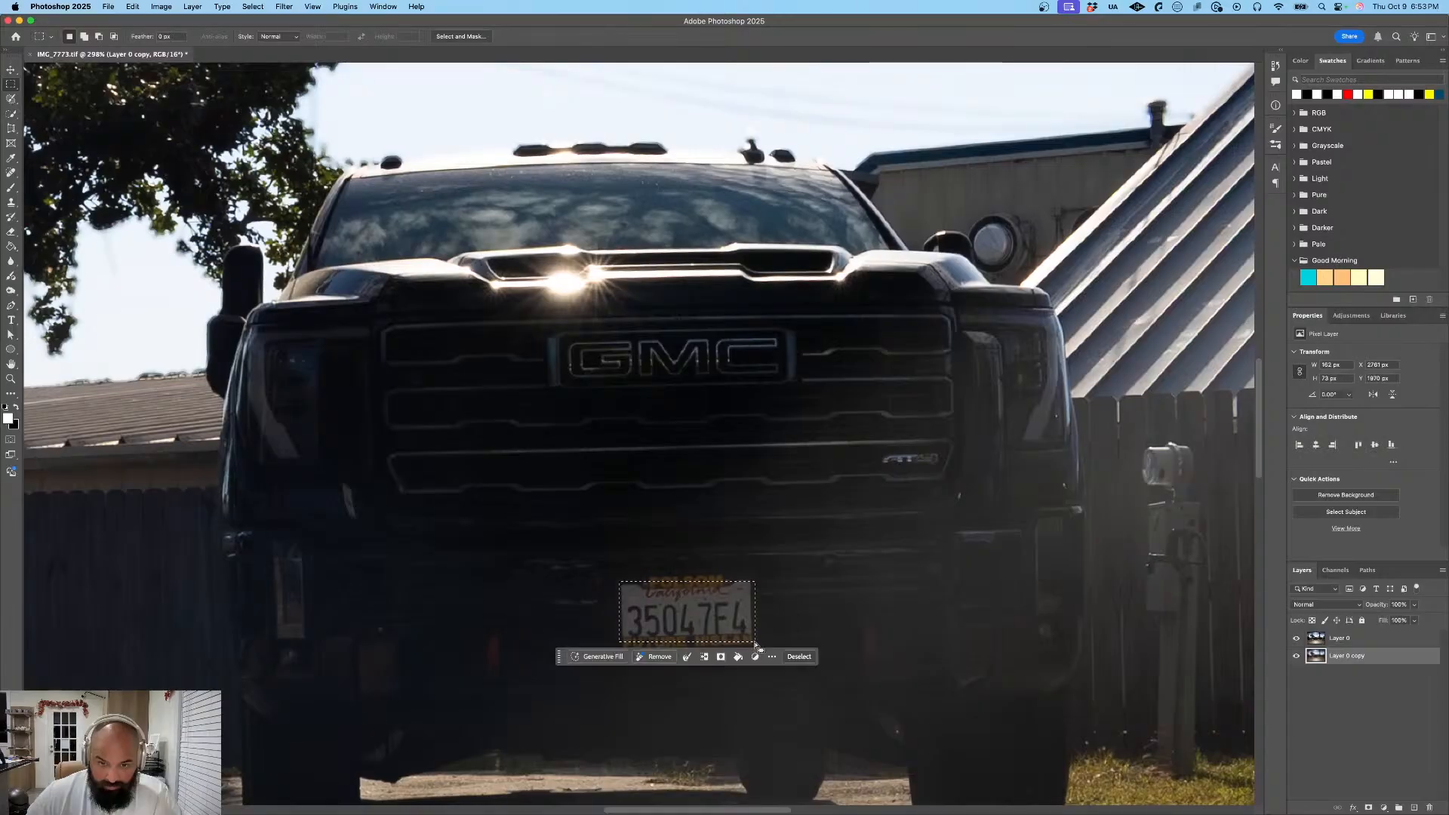
click(721, 657)
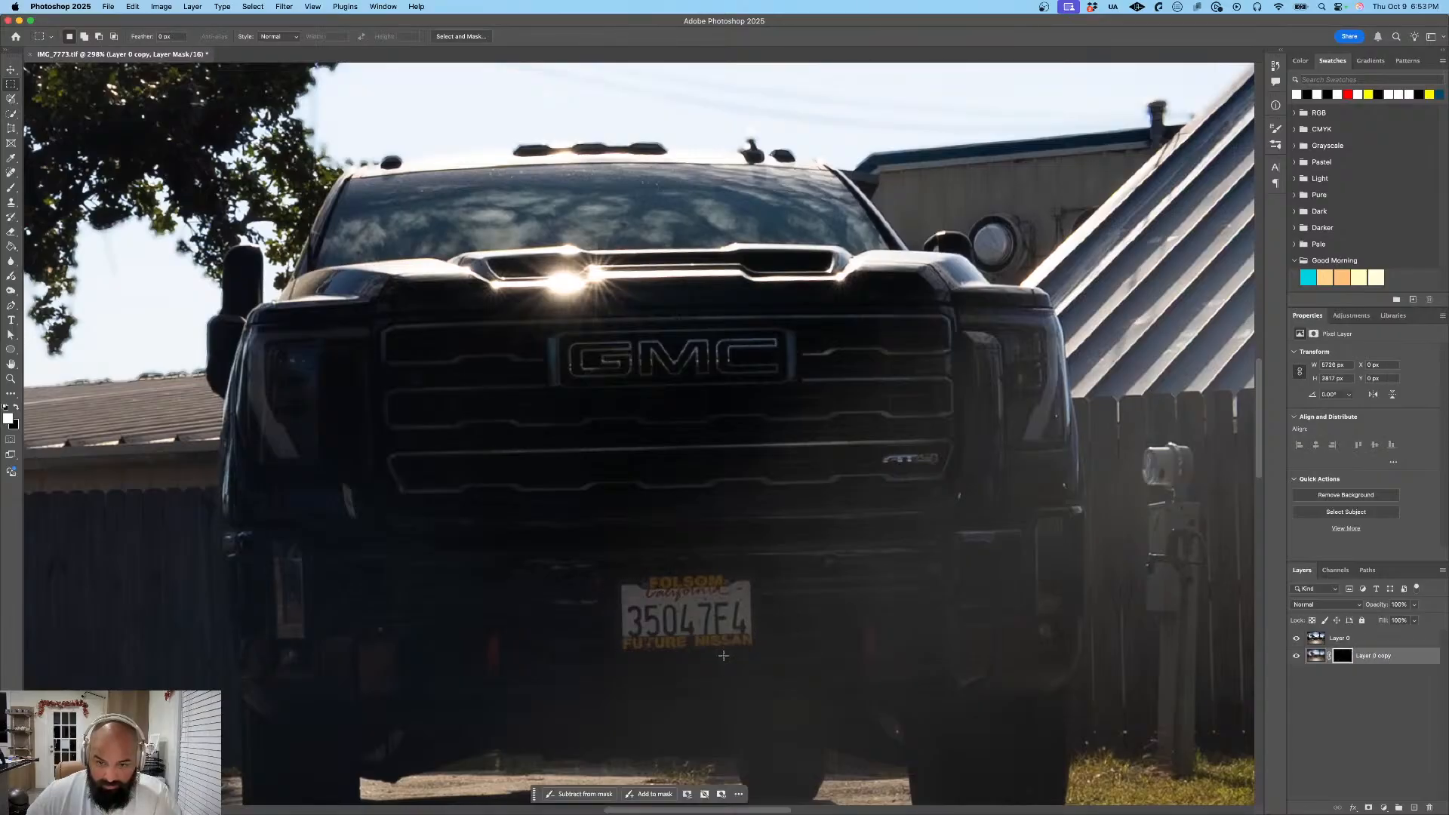
- Move the original layer beneath the masked blurred copy and select the copy's layer mask
drag(1342, 637, 1361, 678)
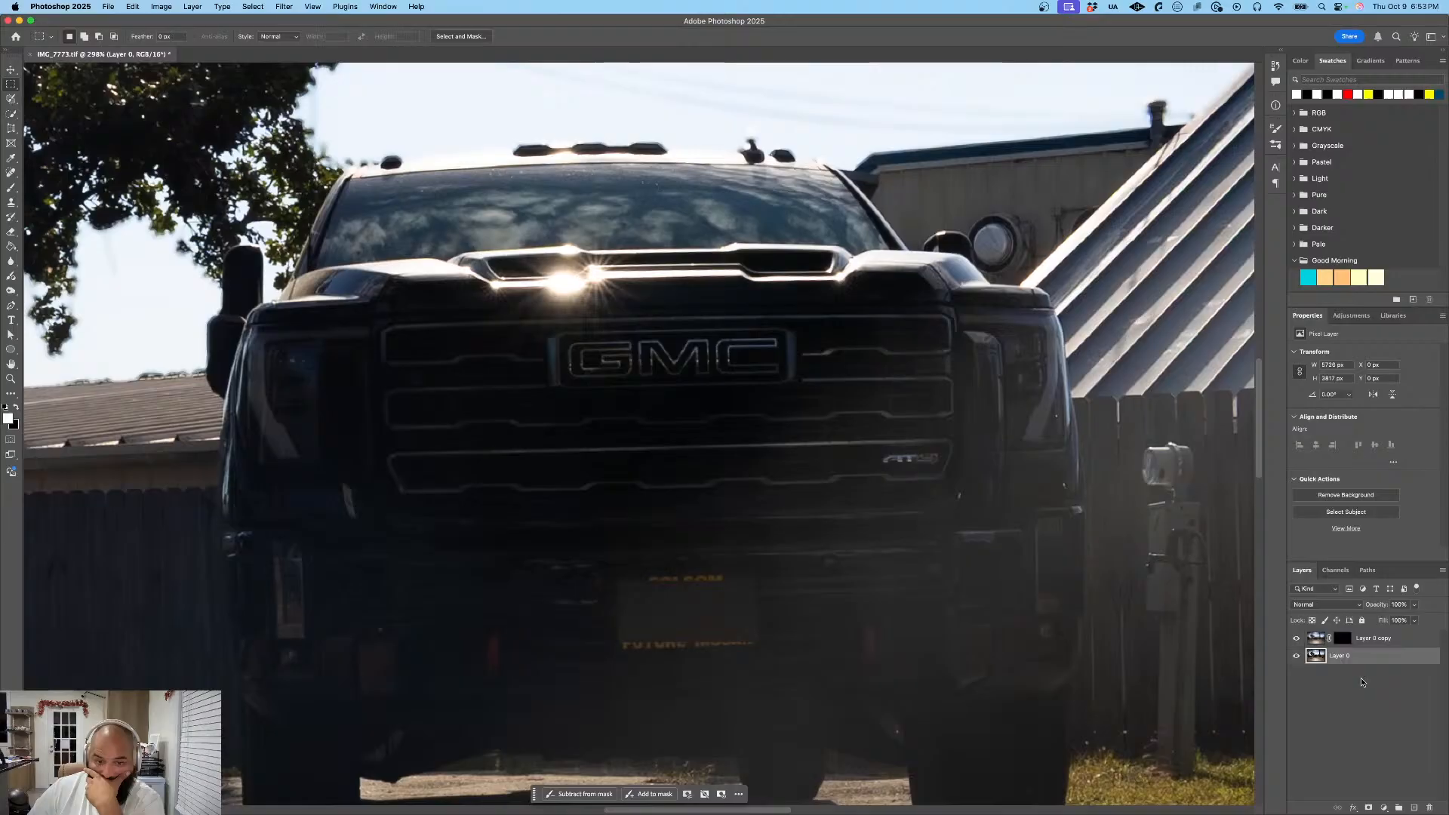
click(1343, 642)
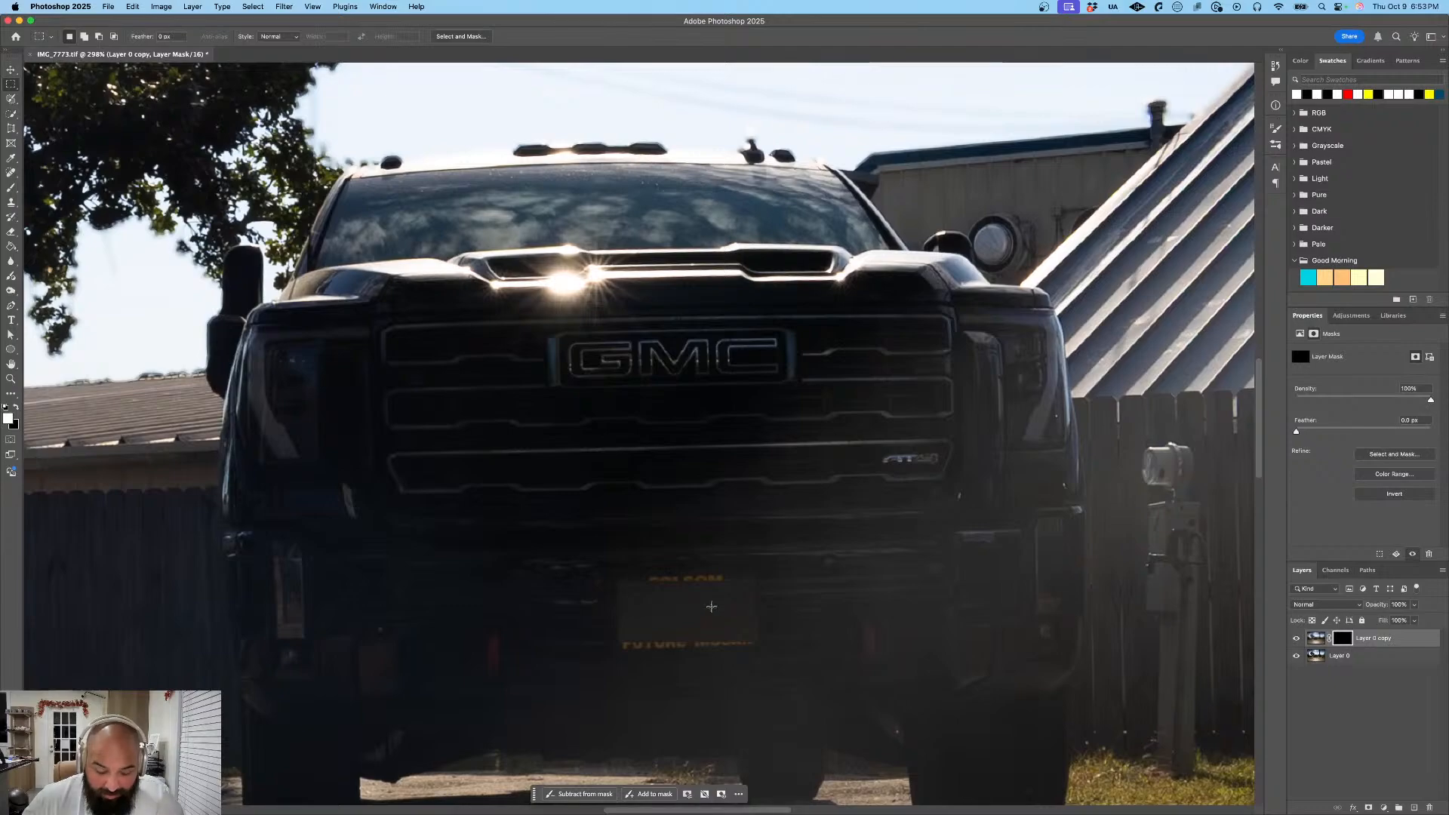
key(super+t)
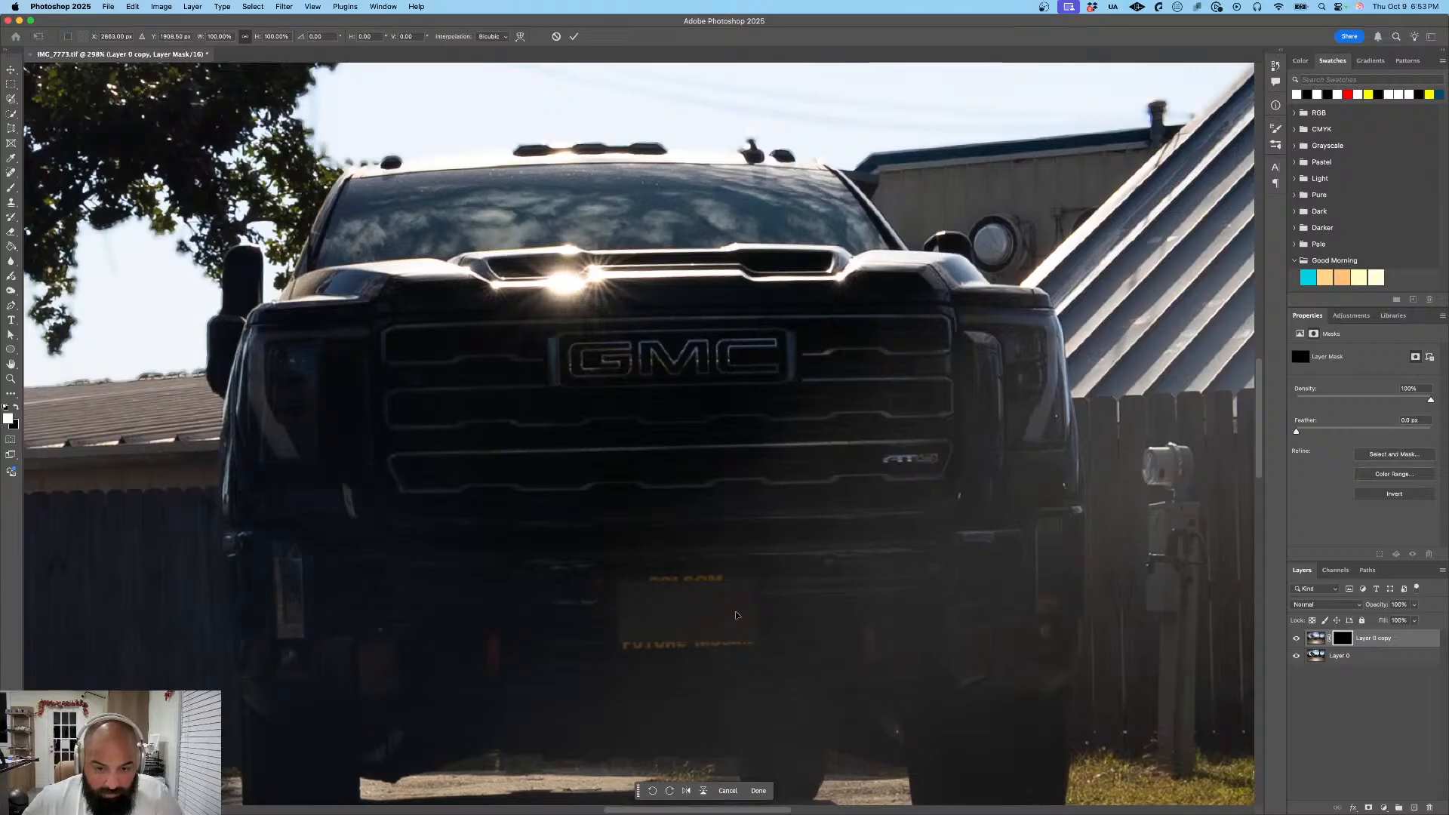
key(super+r)
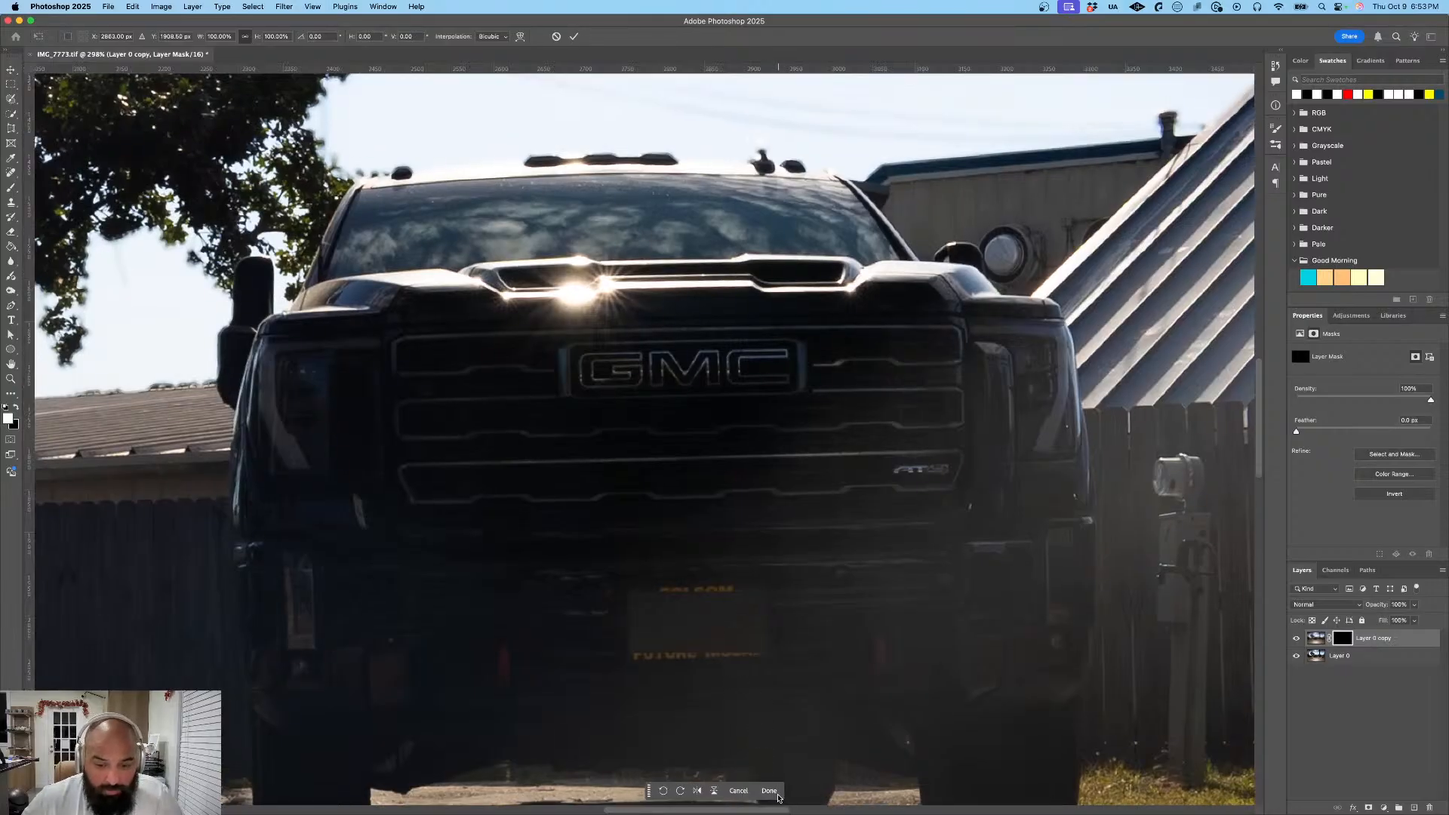
click(777, 794)
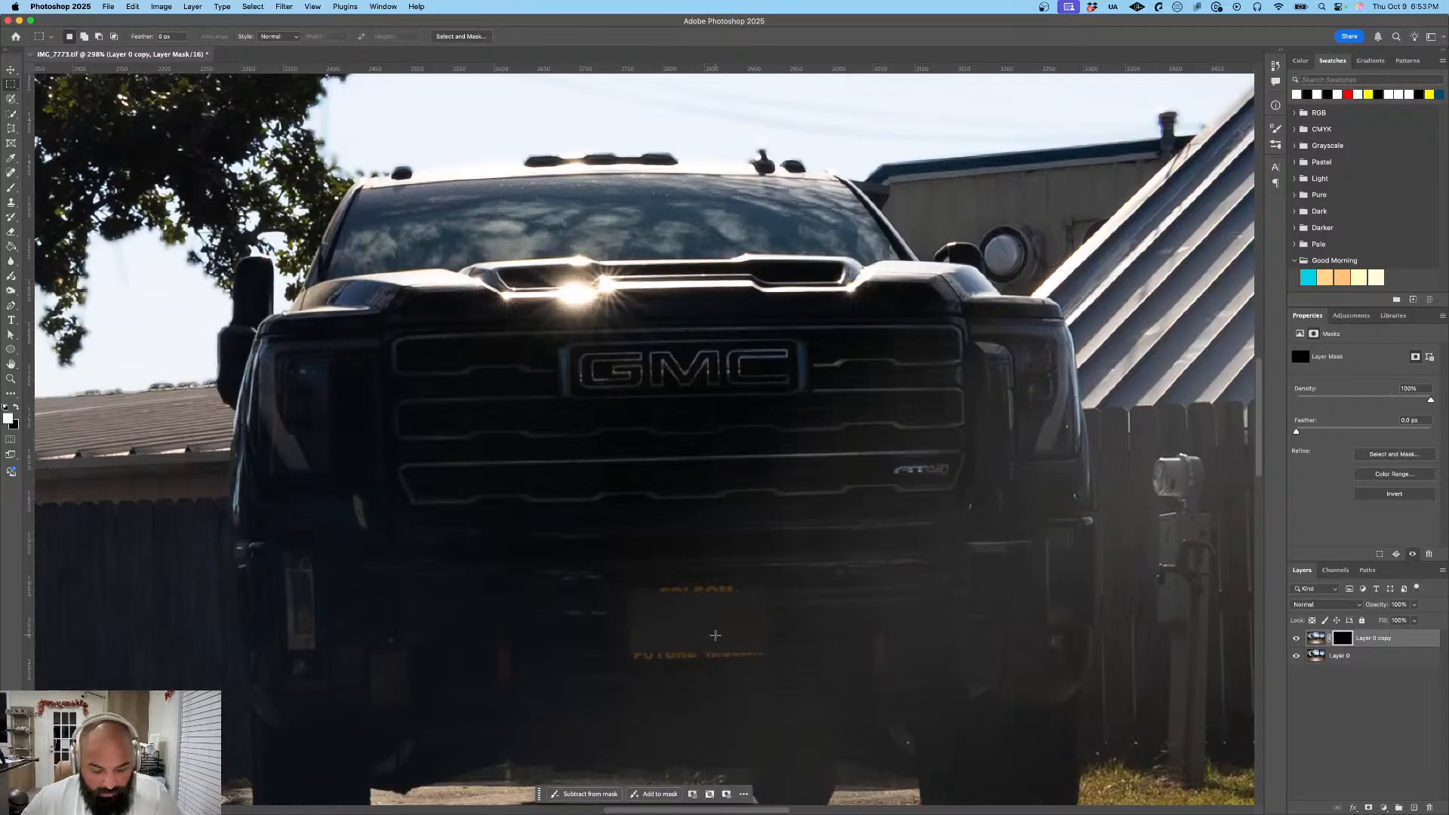
key(super+t)
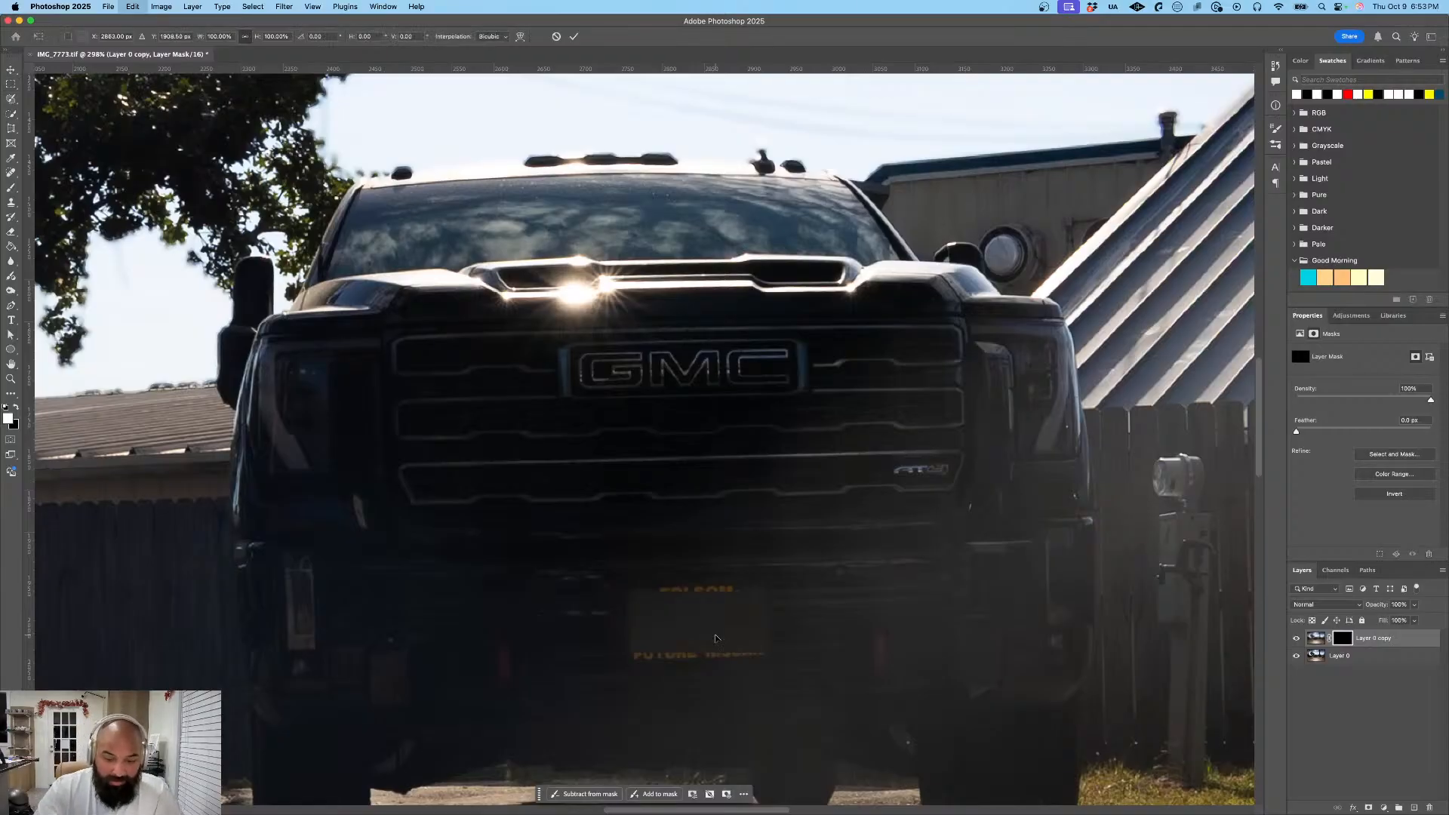
click(1316, 639)
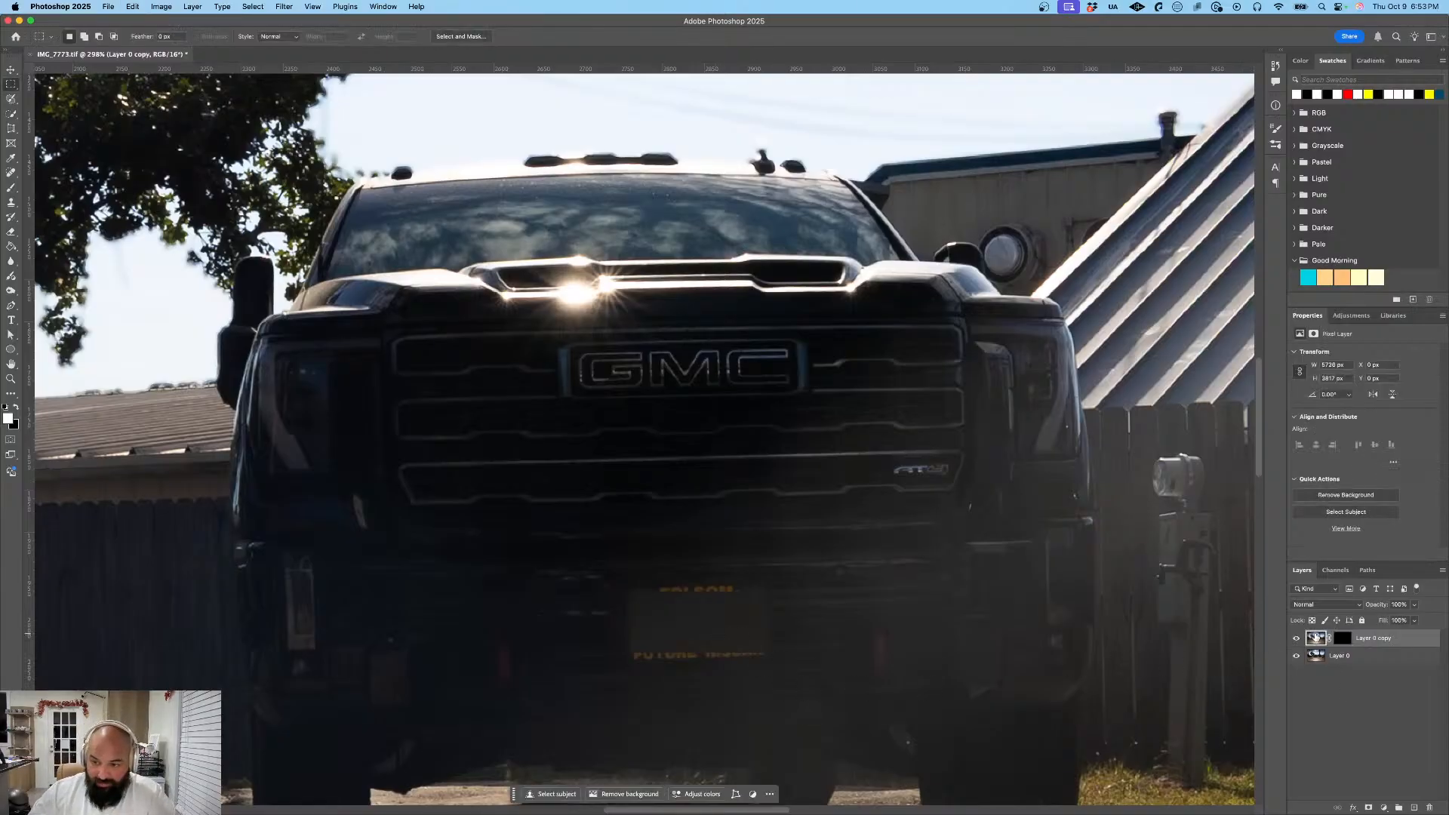
key(super+t)
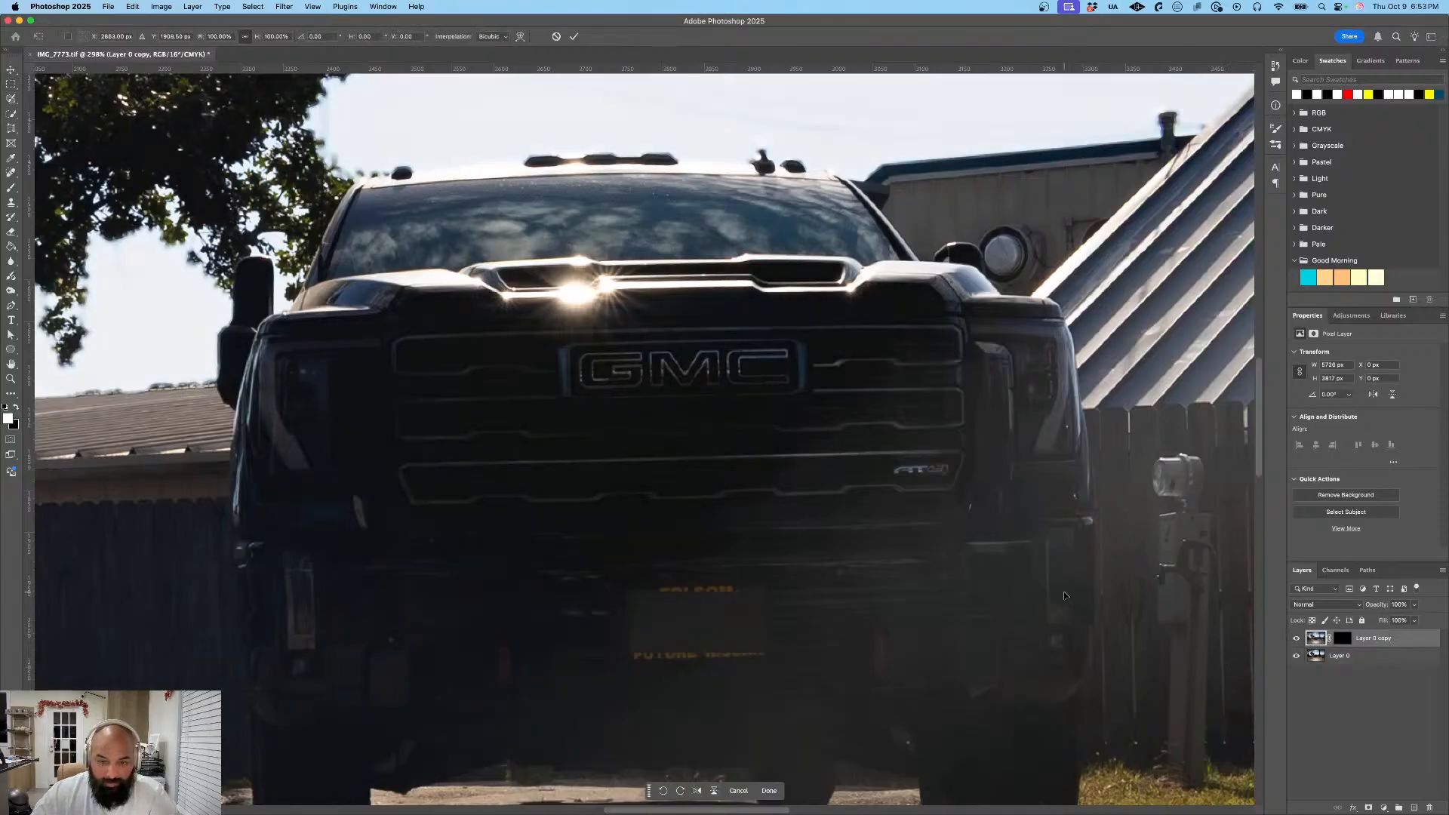
key(super+0)
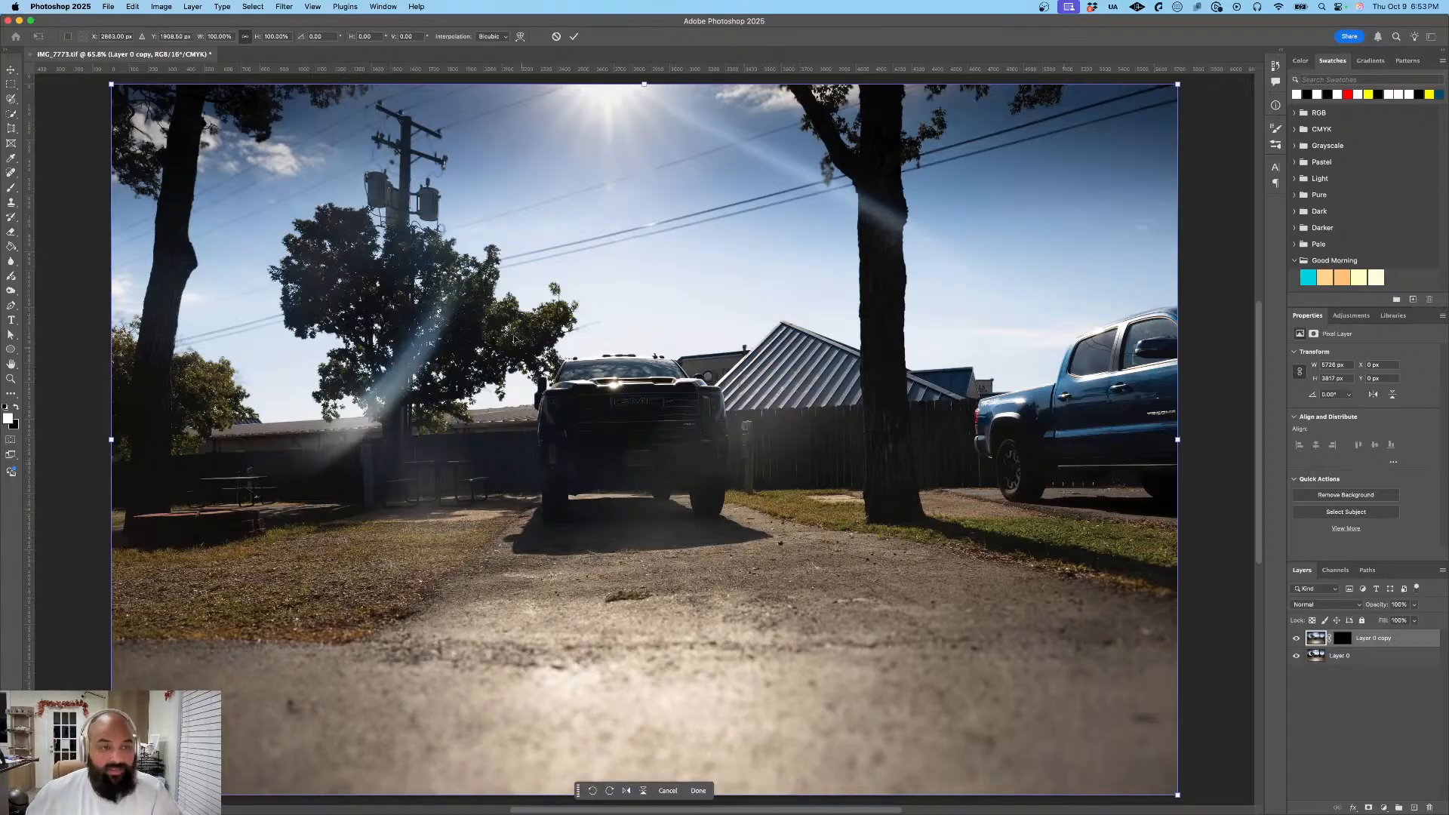
click(699, 792)
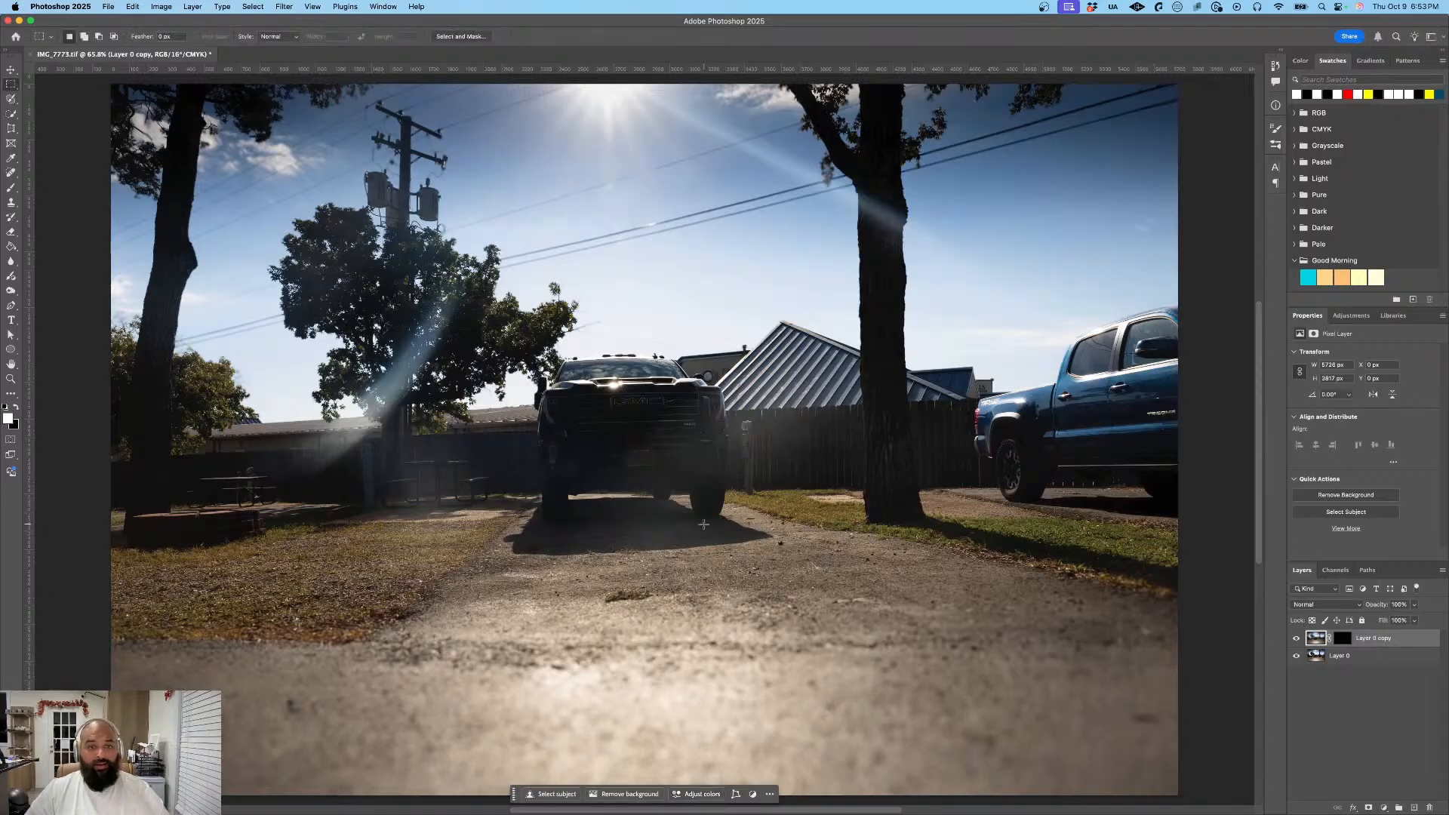
key(super+t)
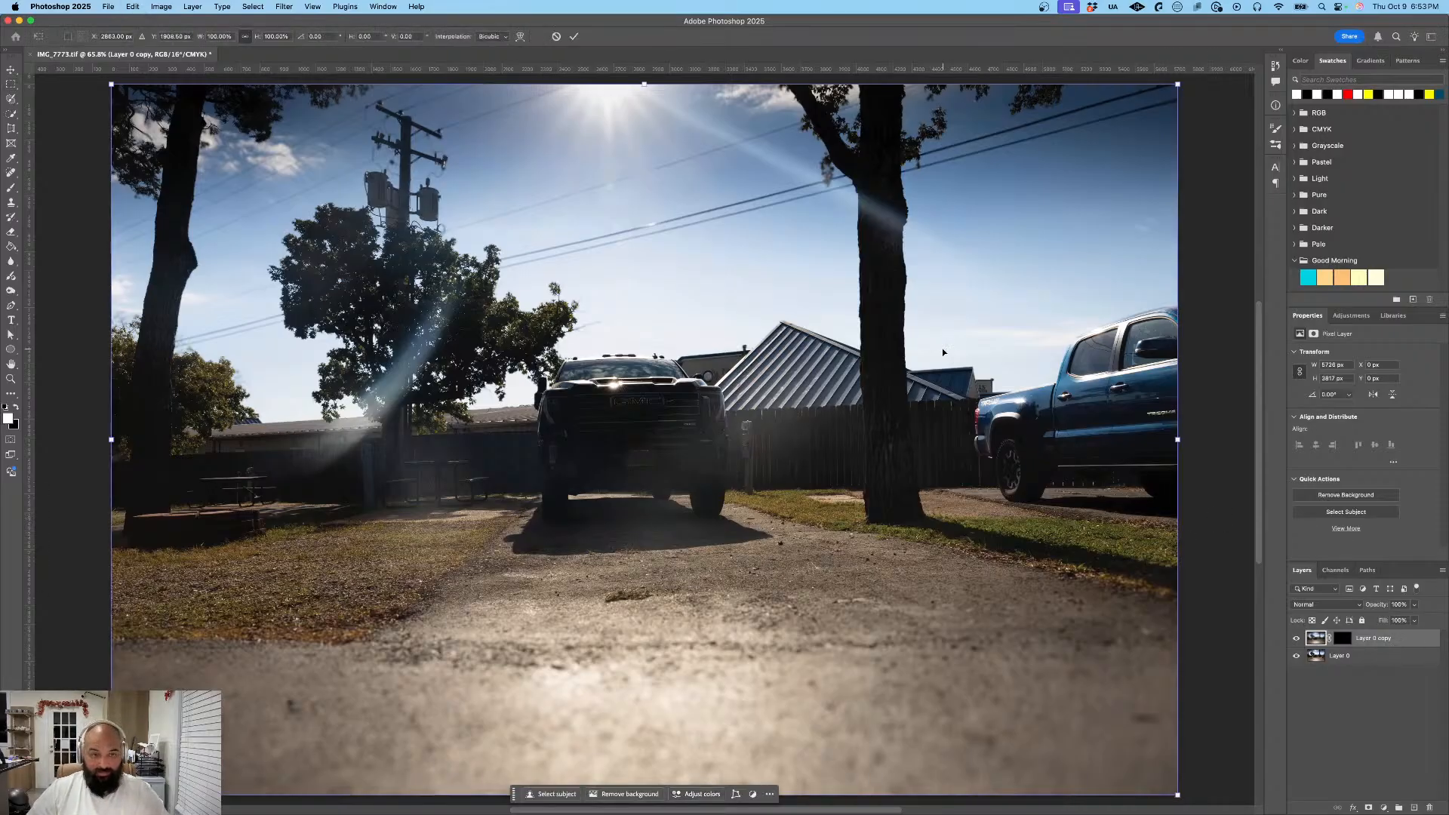
key(Return)
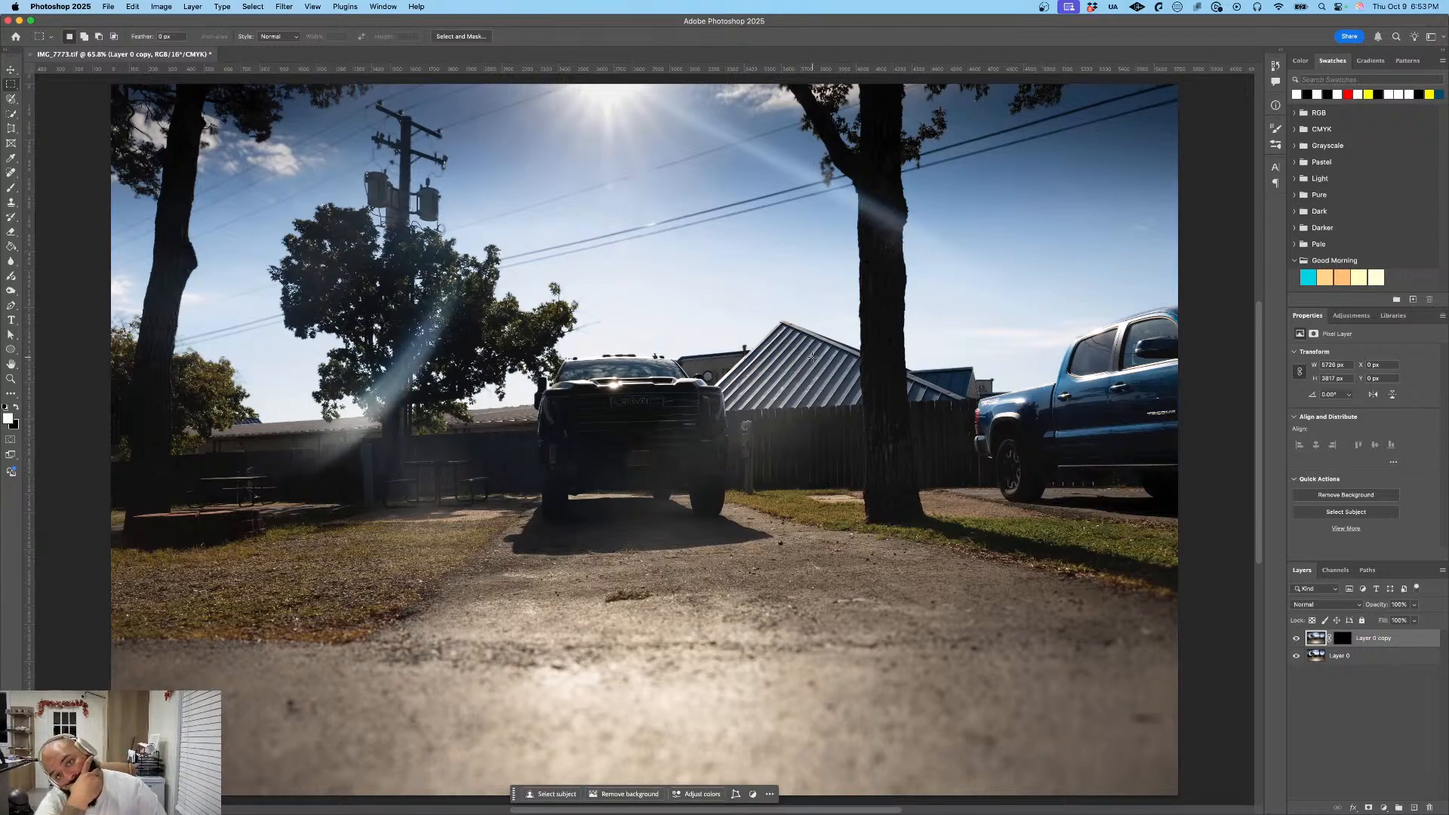
- Save the layered photo as IMG_7773-Edit.tif and start exporting it as a 5726 x 3817 px JPG at quality 6
click(109, 7)
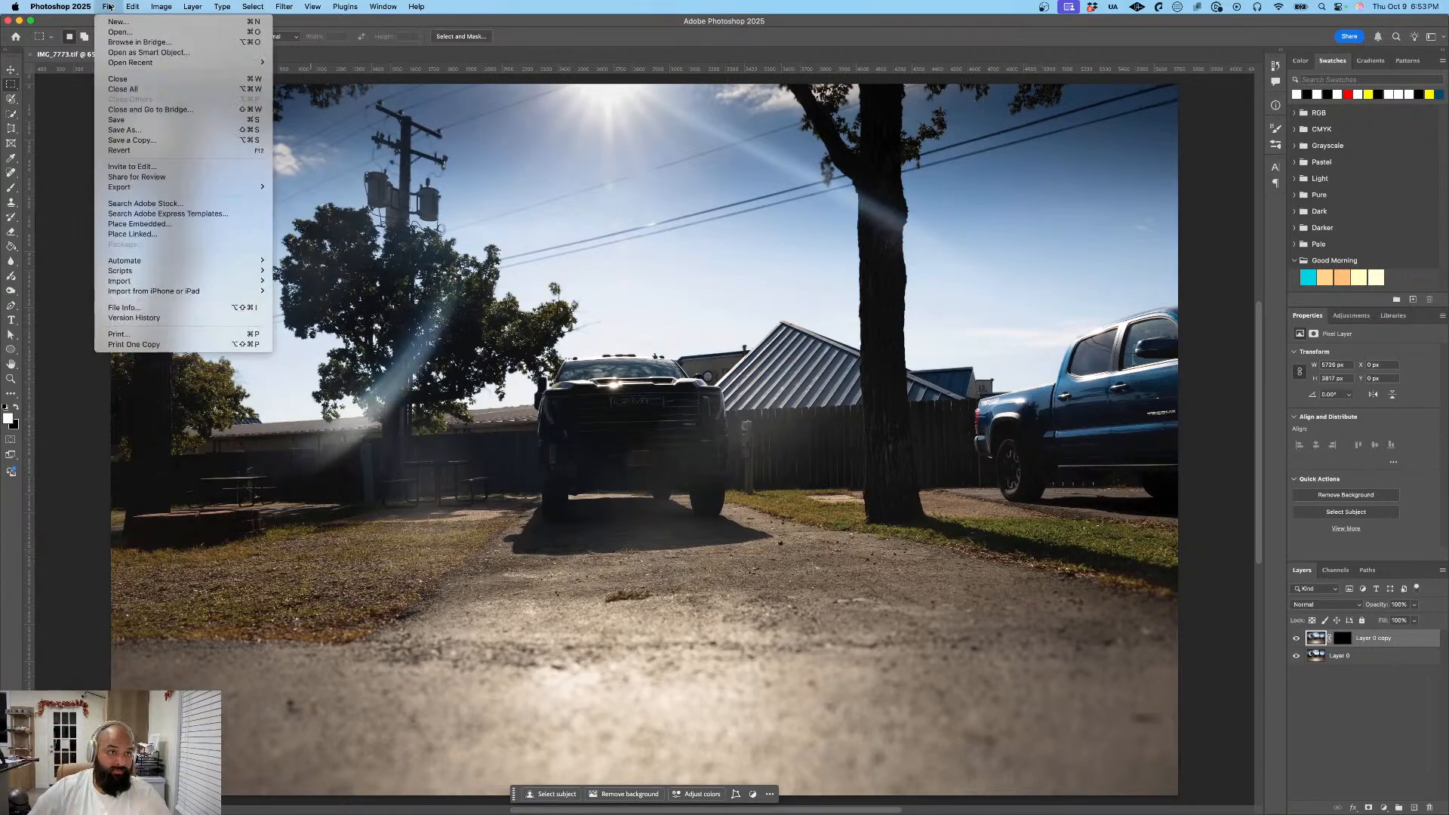
click(207, 124)
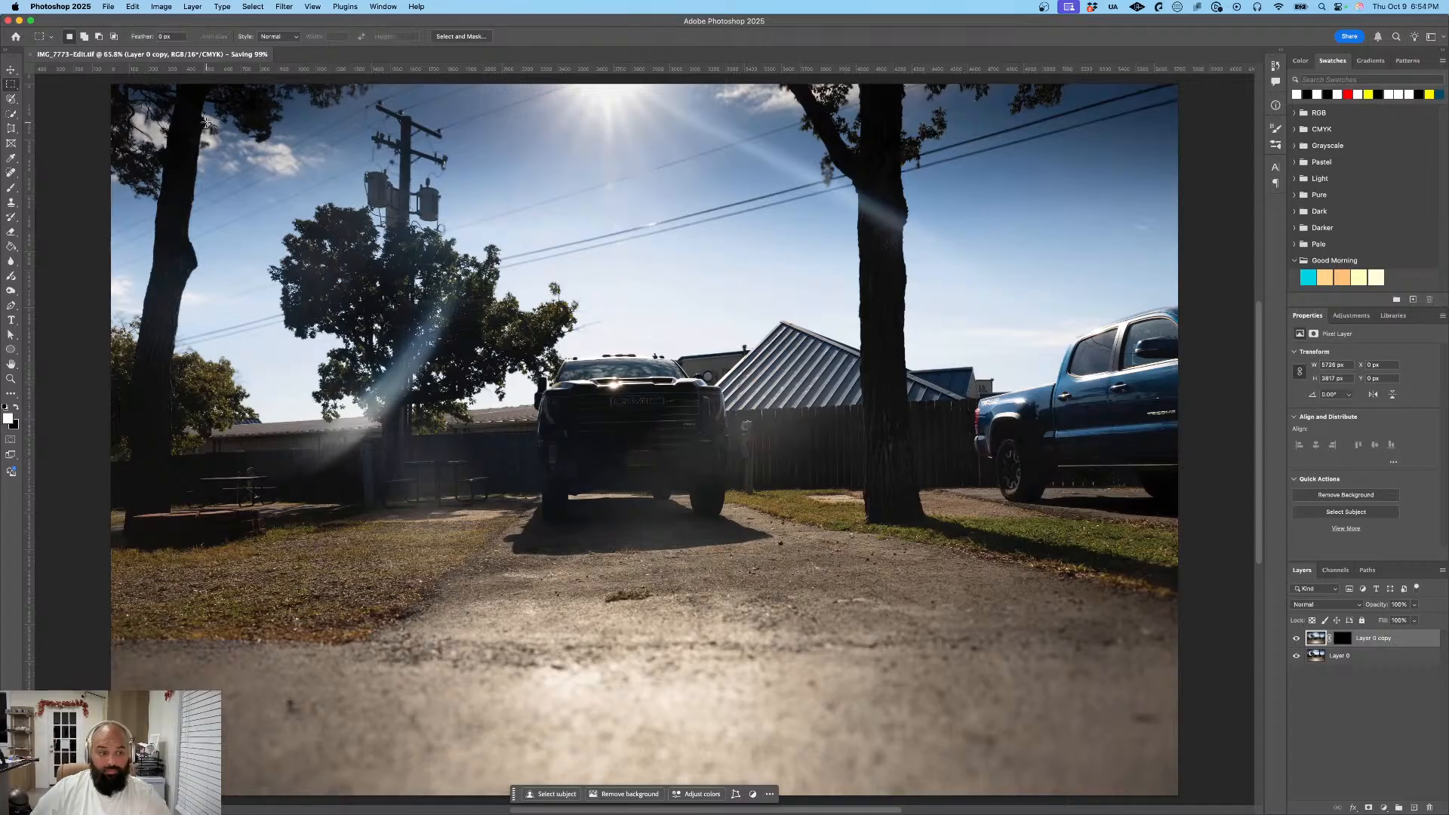
click(110, 6)
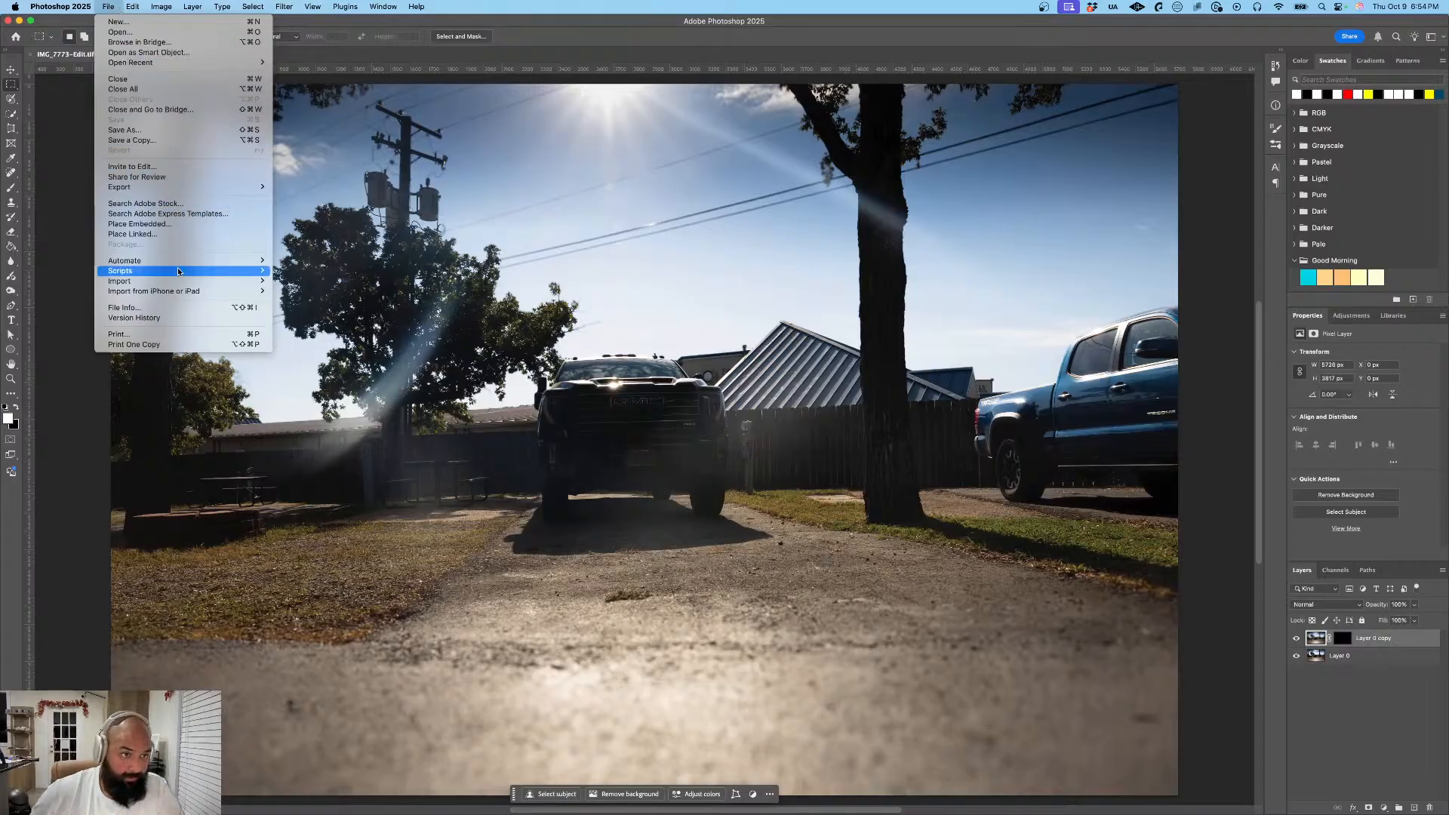
mouse_move(178, 183)
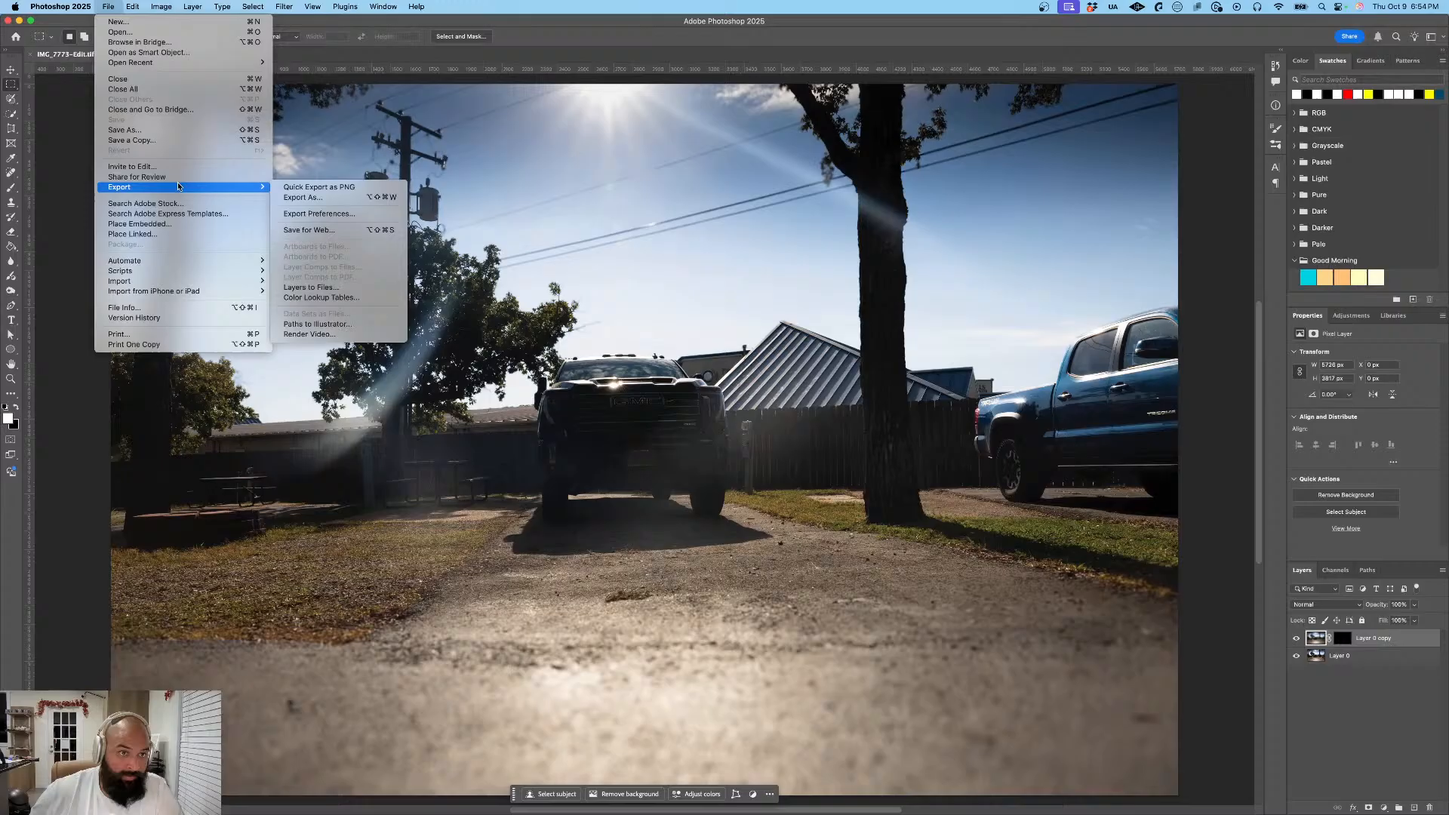
click(307, 199)
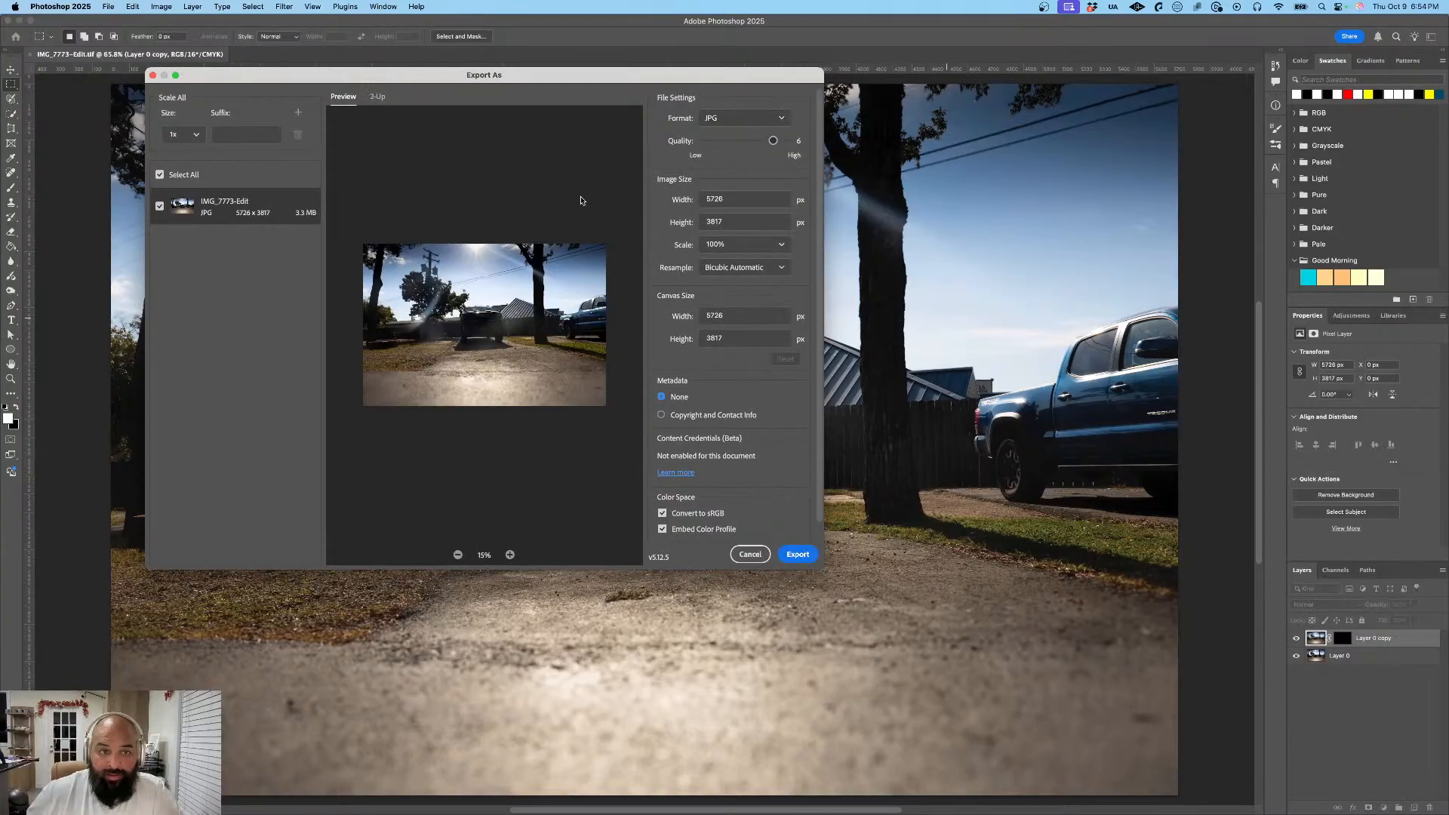
click(797, 555)
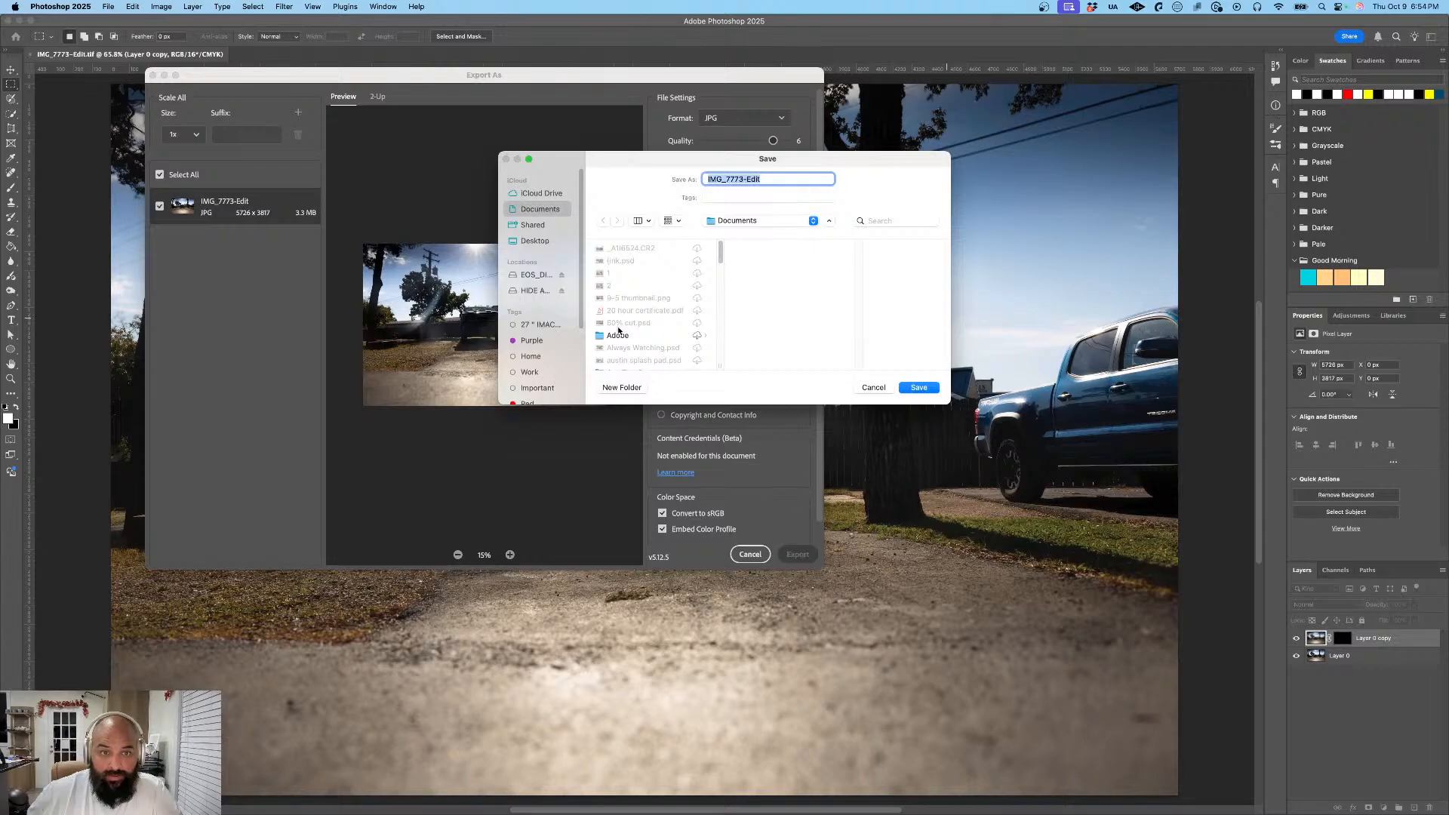
- Create an Exports folder in 04 Photos > Sites OCT 2025 on the HIDE AWAY drive and save the JPG there as IMG_7773-Edit
click(535, 291)
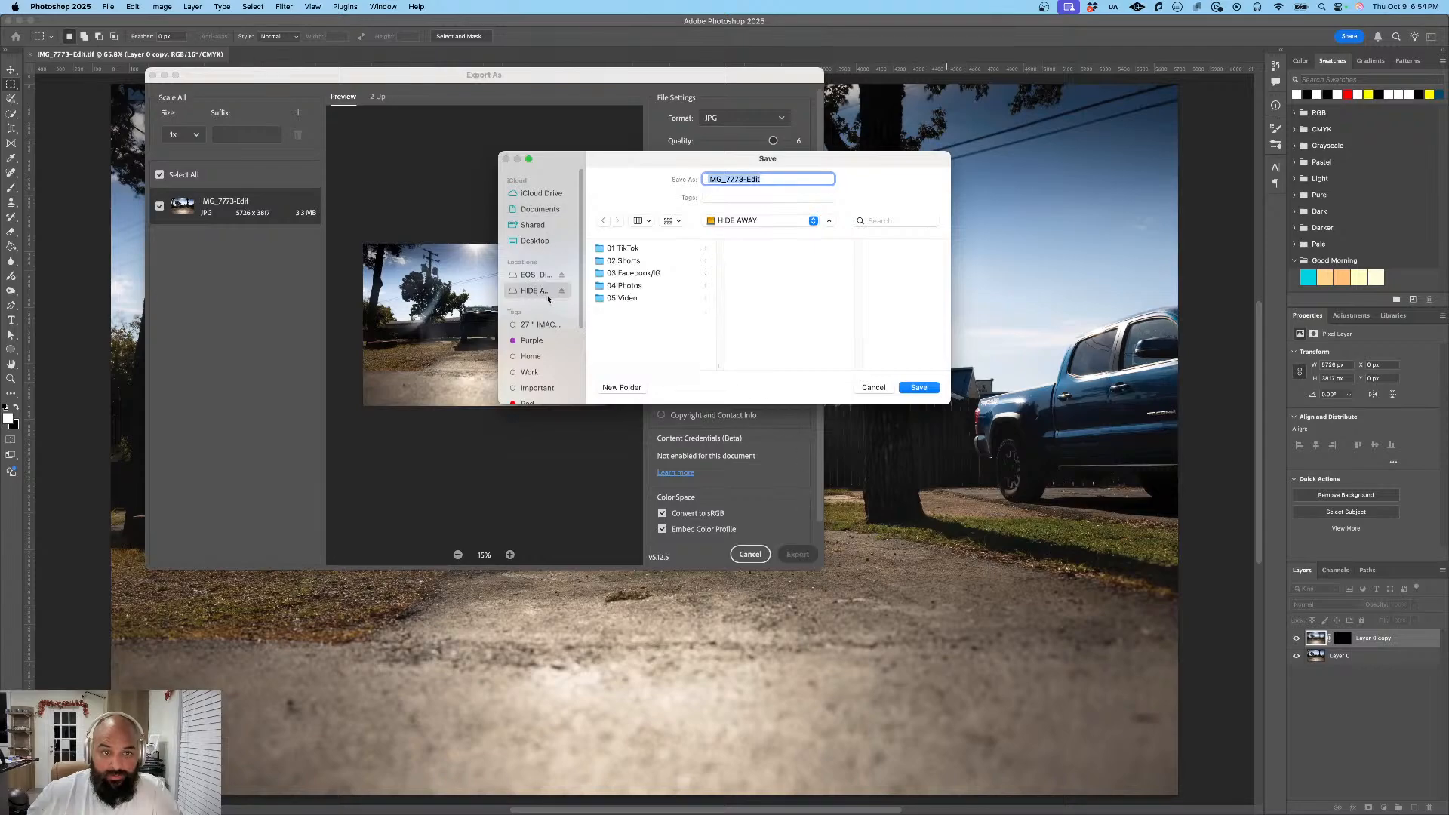
click(656, 286)
click(751, 261)
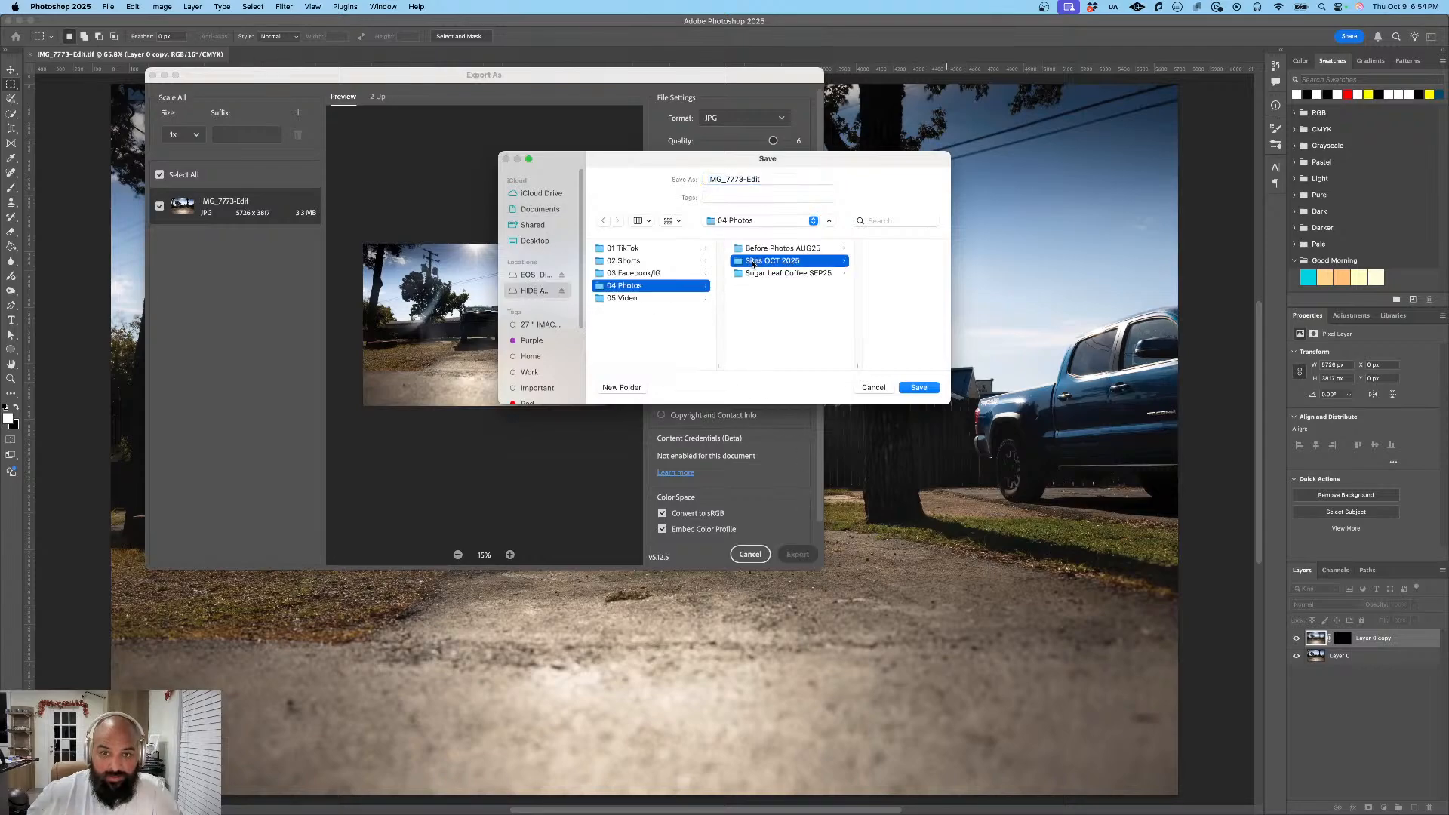
scroll(858, 305, down, 3)
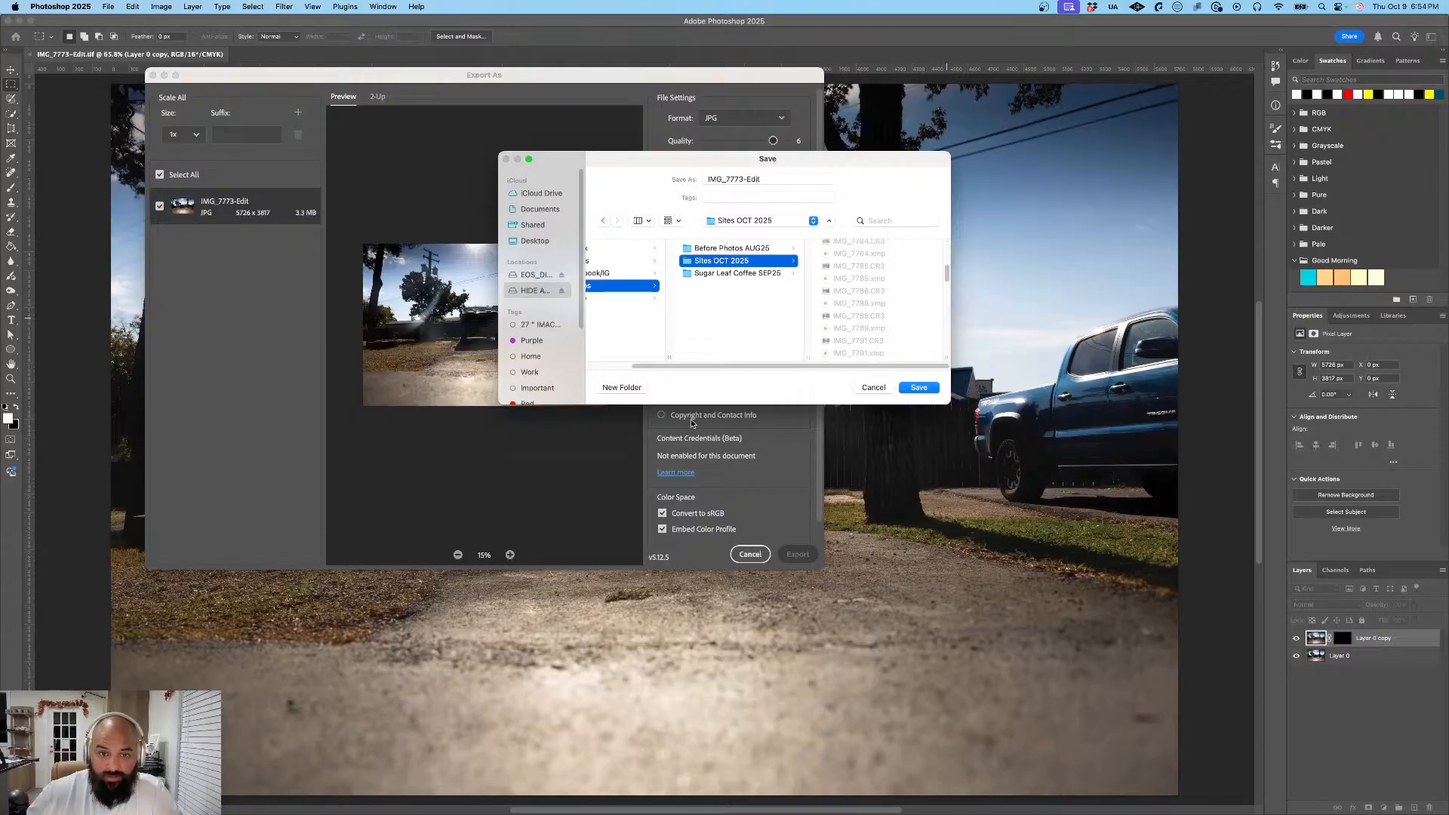
click(640, 388)
text(Exports)
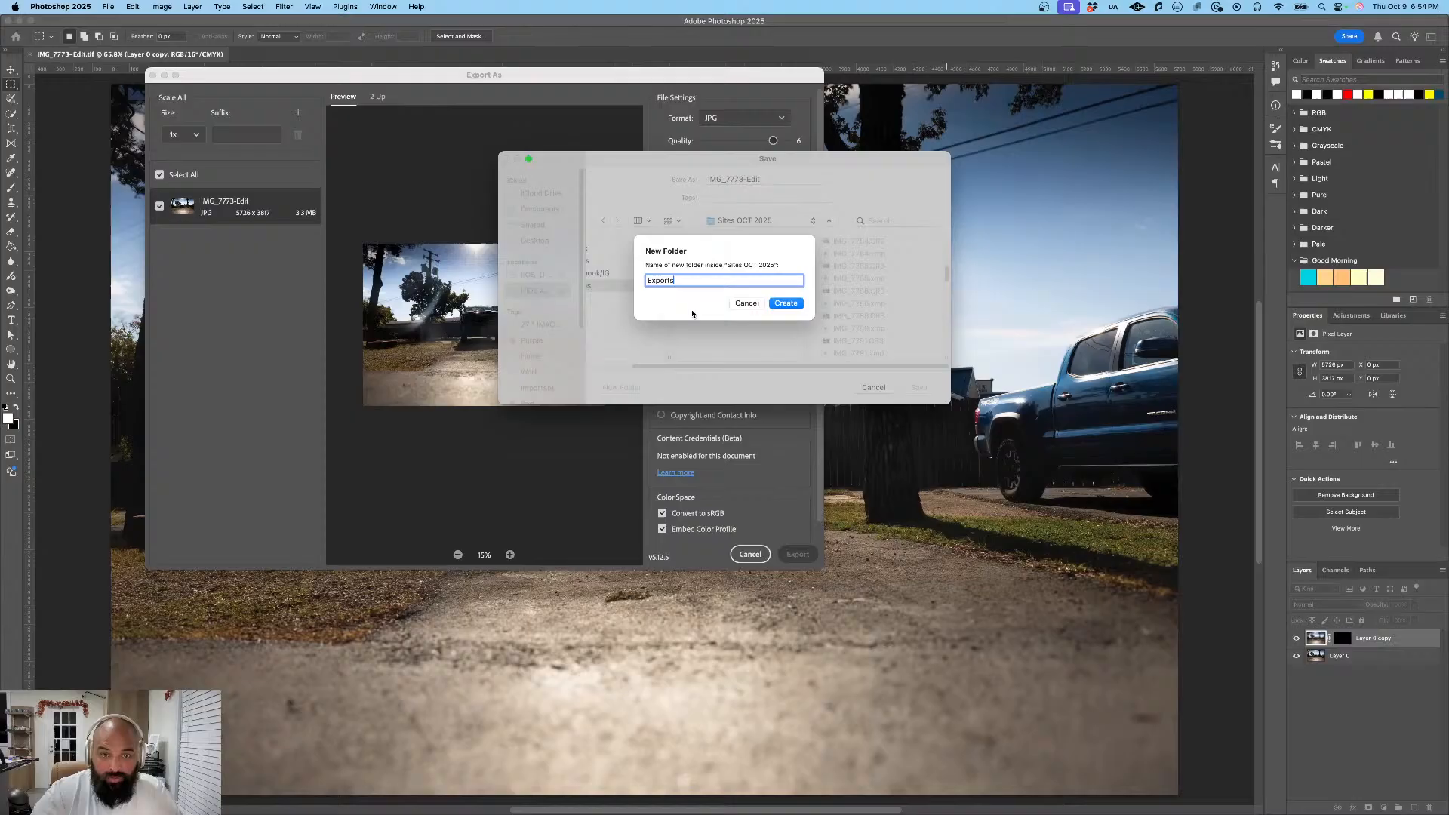
key(Return)
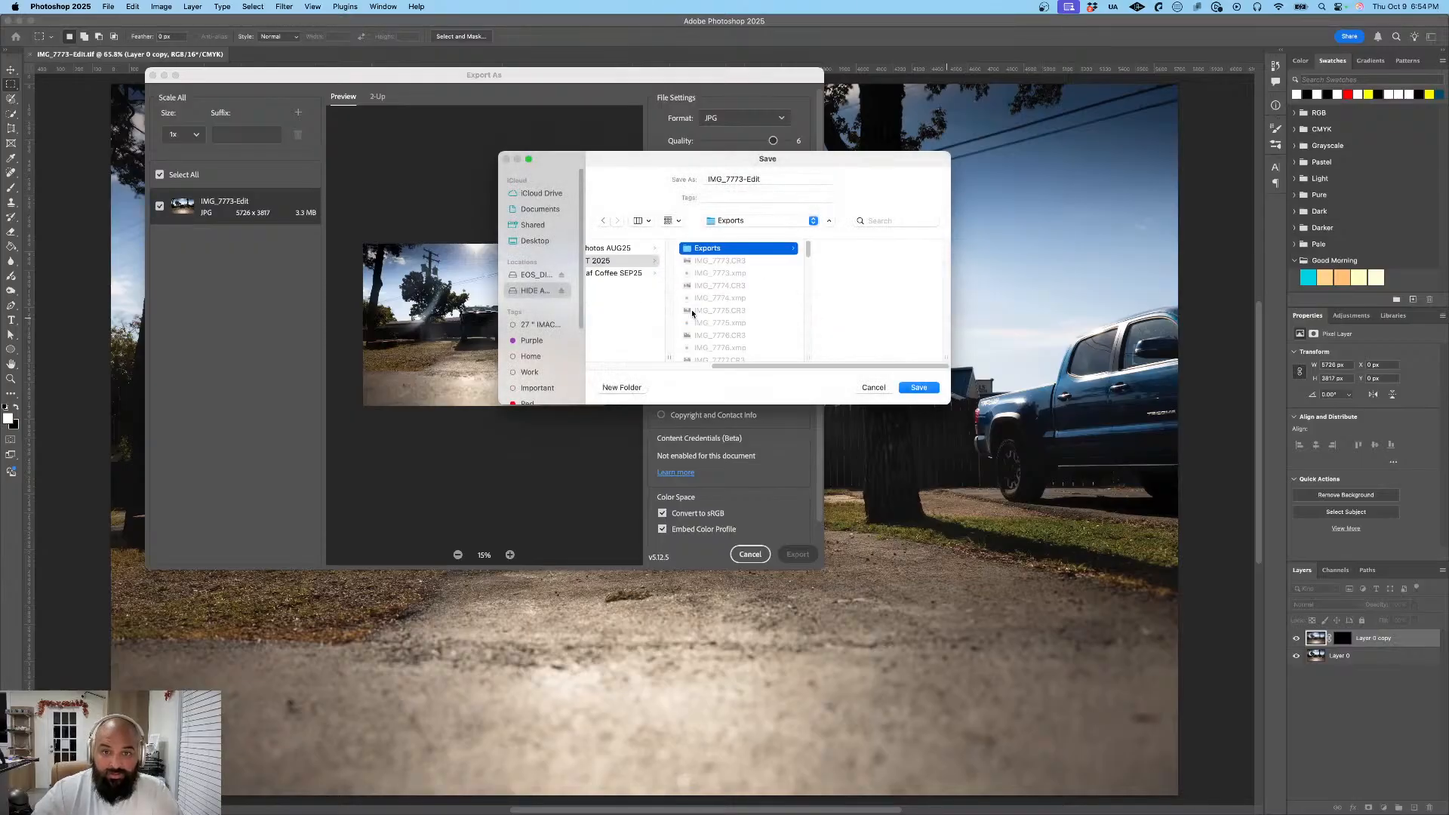
click(918, 388)
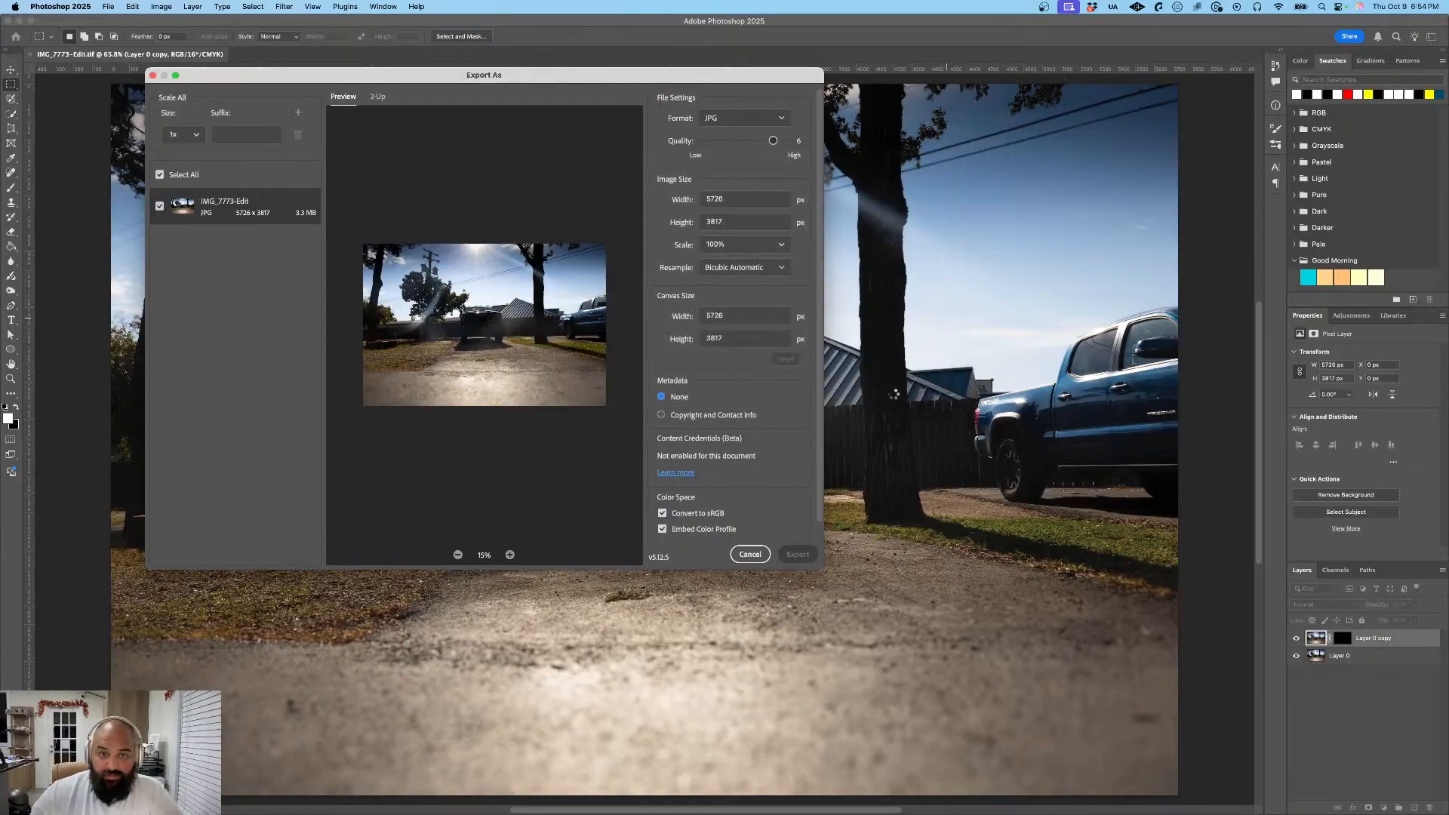
- Switch to Lightroom, open photo IMG_7774, and close the masking and edit controls for a larger view
key(super+Tab)
key(super+Tab)
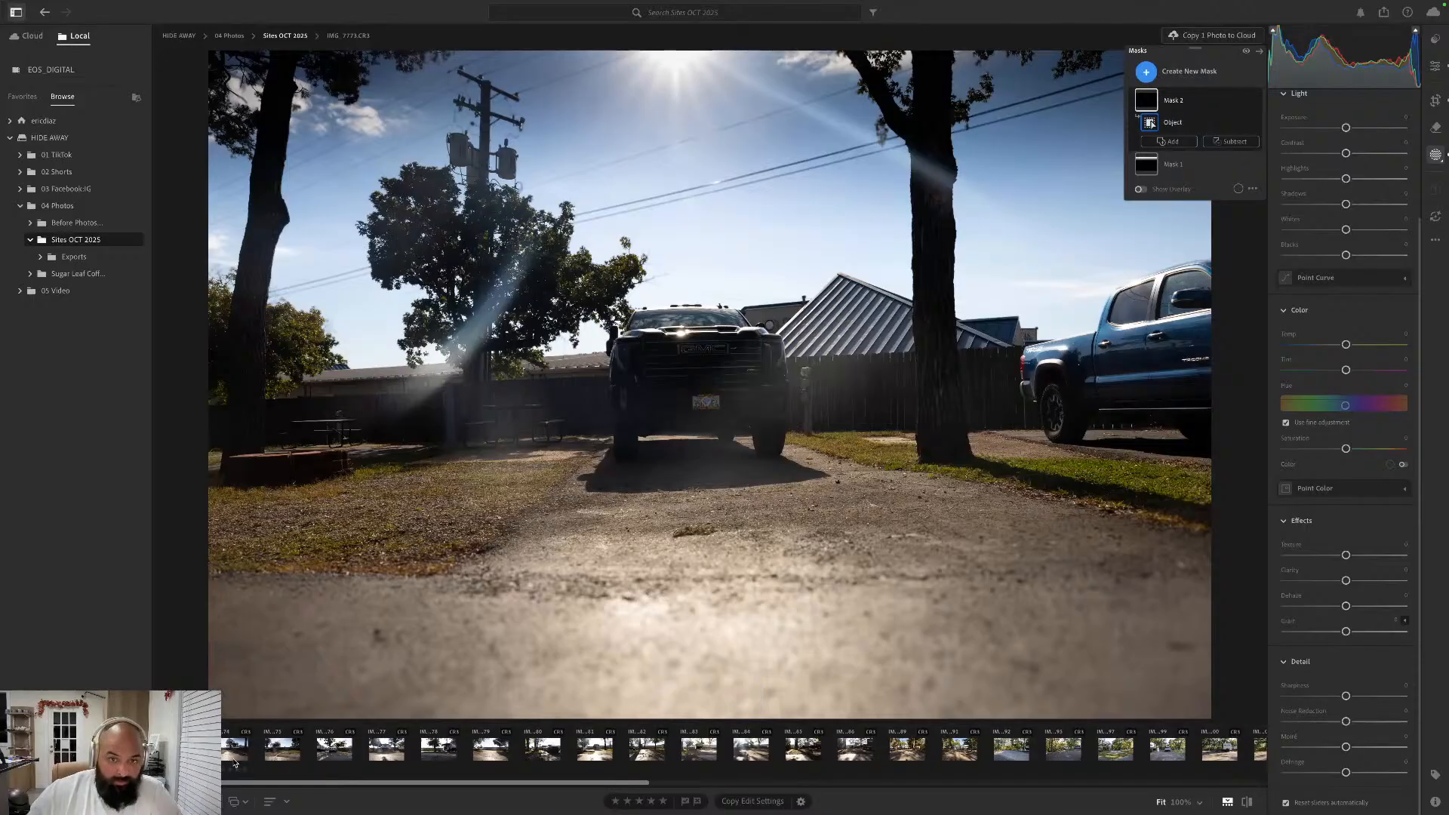
click(235, 758)
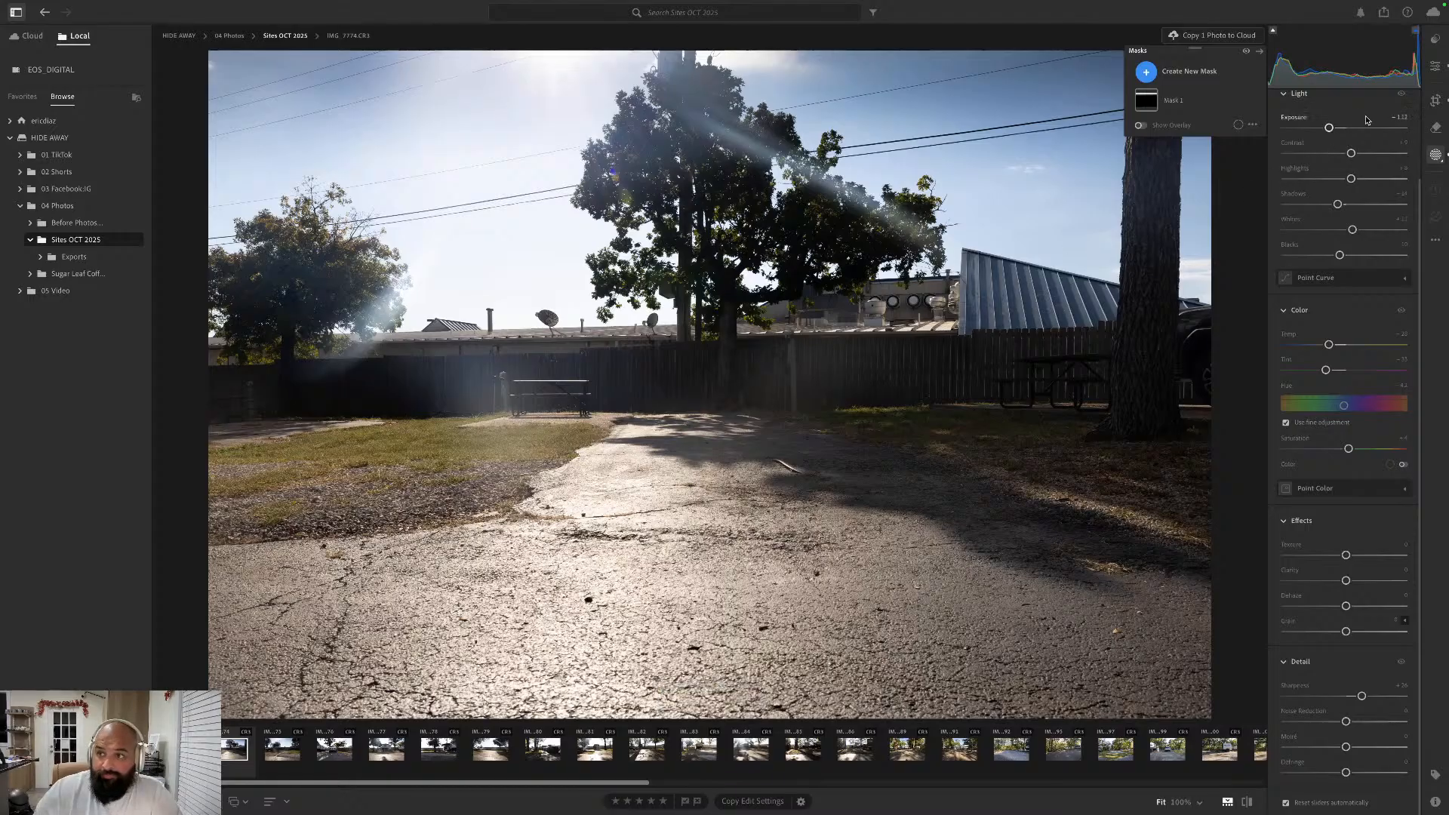
click(1435, 66)
click(1435, 66)
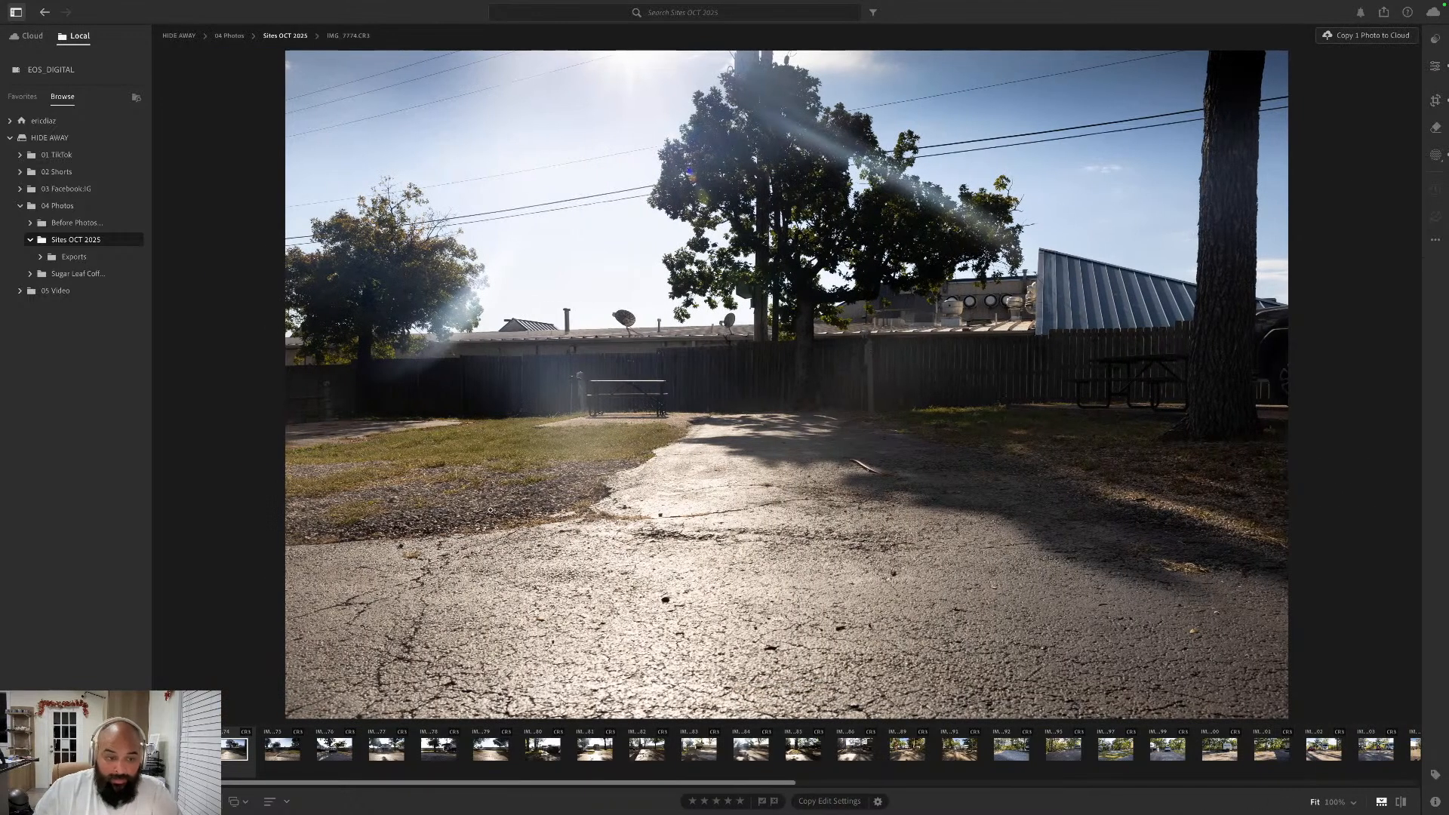
- Review the edited site photos one by one up to the silver SUV shot, and return to the last edited one, IMG_7797
key(Right)
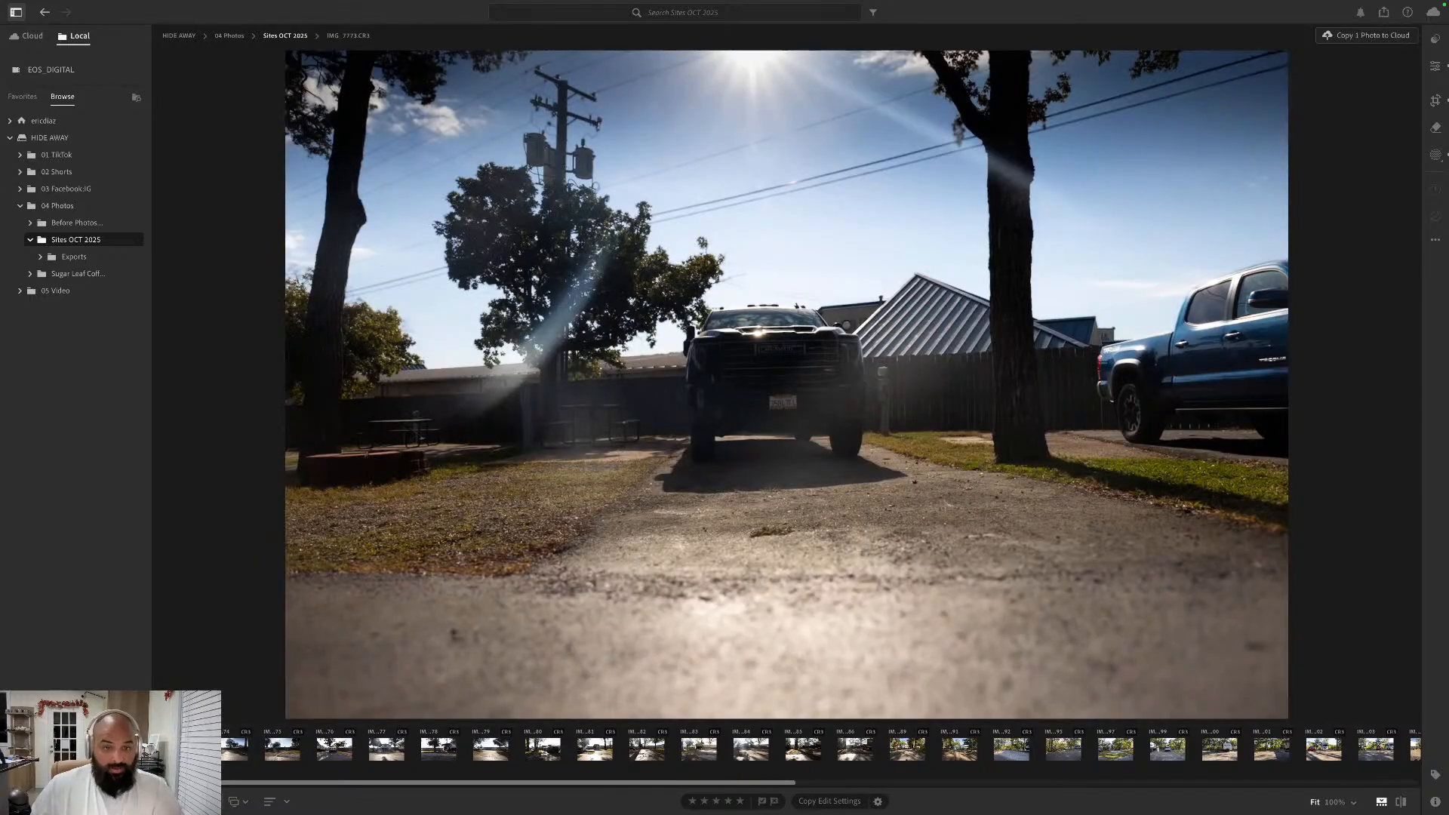
key(Right)
key(Right)
key(Right)
key(Right)
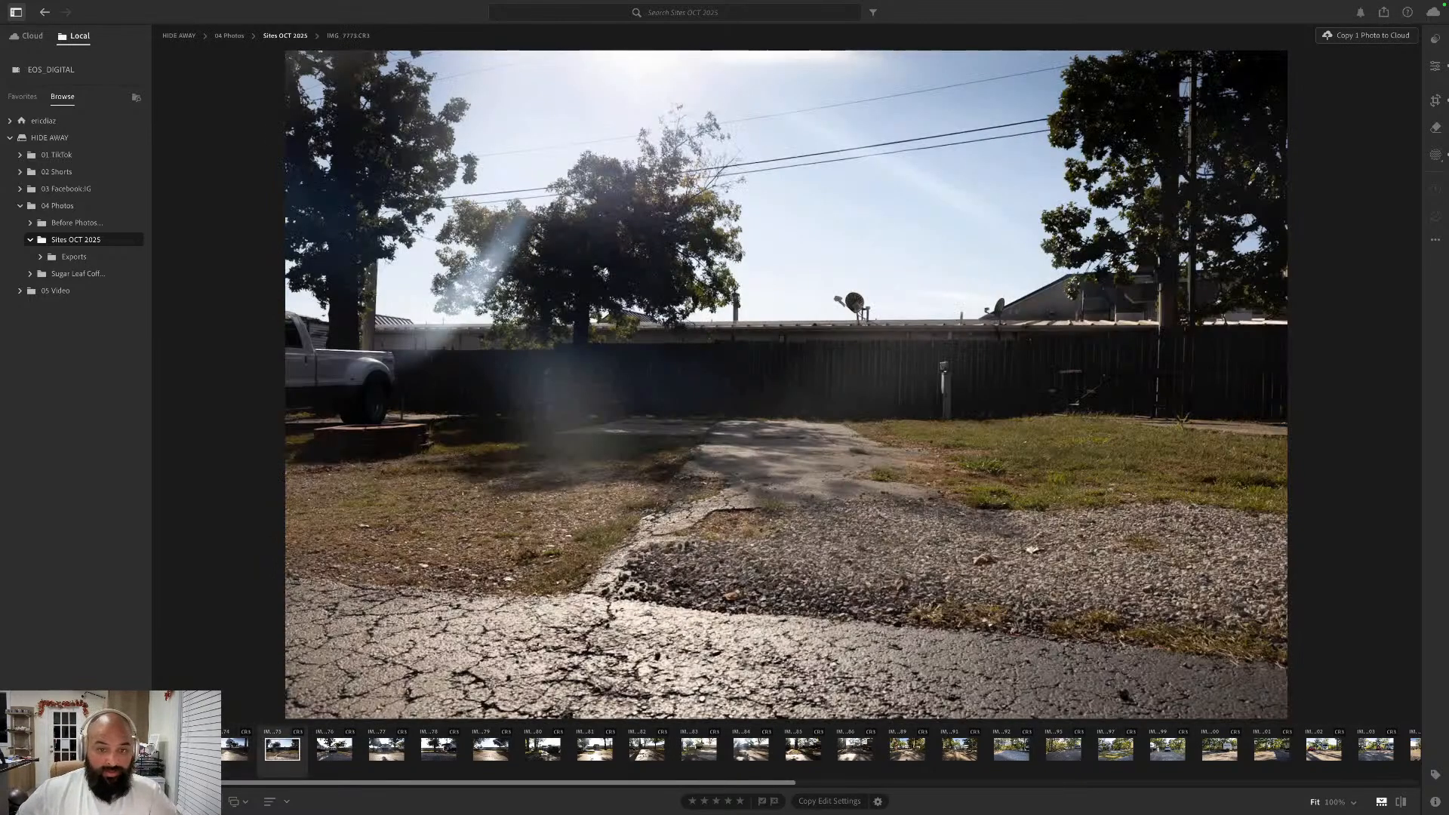
key(Right)
key(Right)
key(Right)
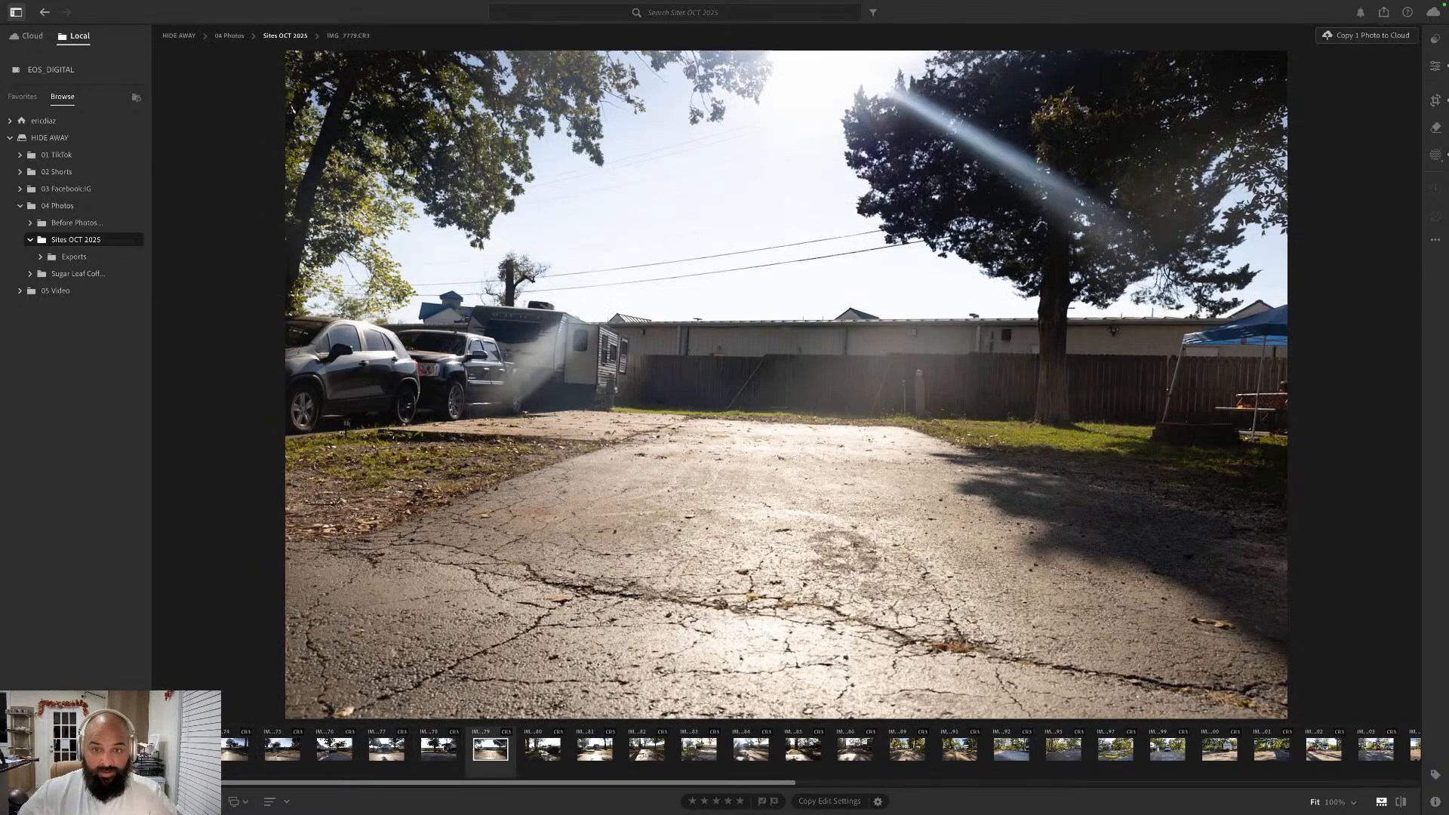
key(Right)
key(Right)
key(Right)
key(Right)
key(Right)
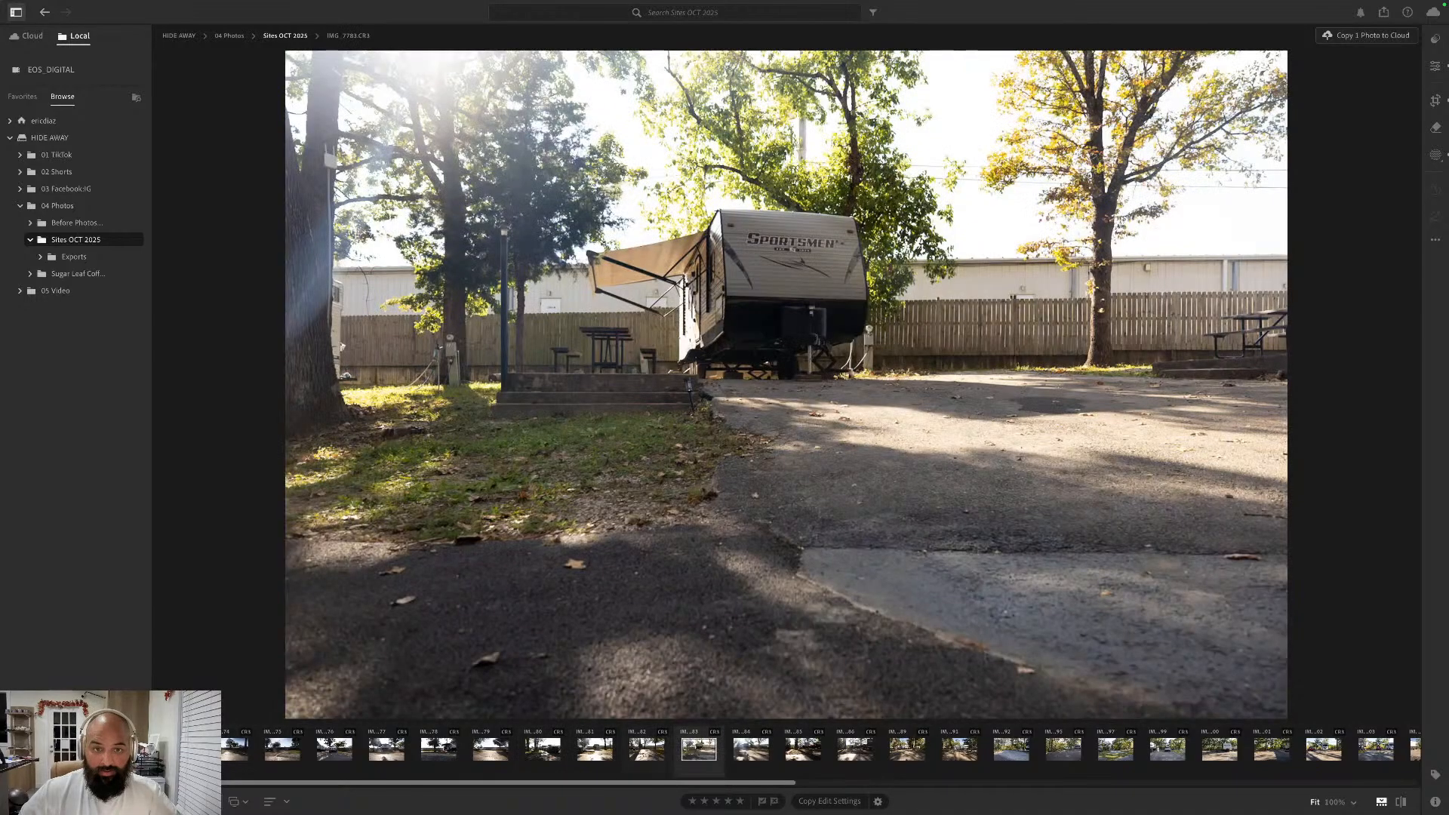
key(Right)
key(Right)
key(Right)
key(Right)
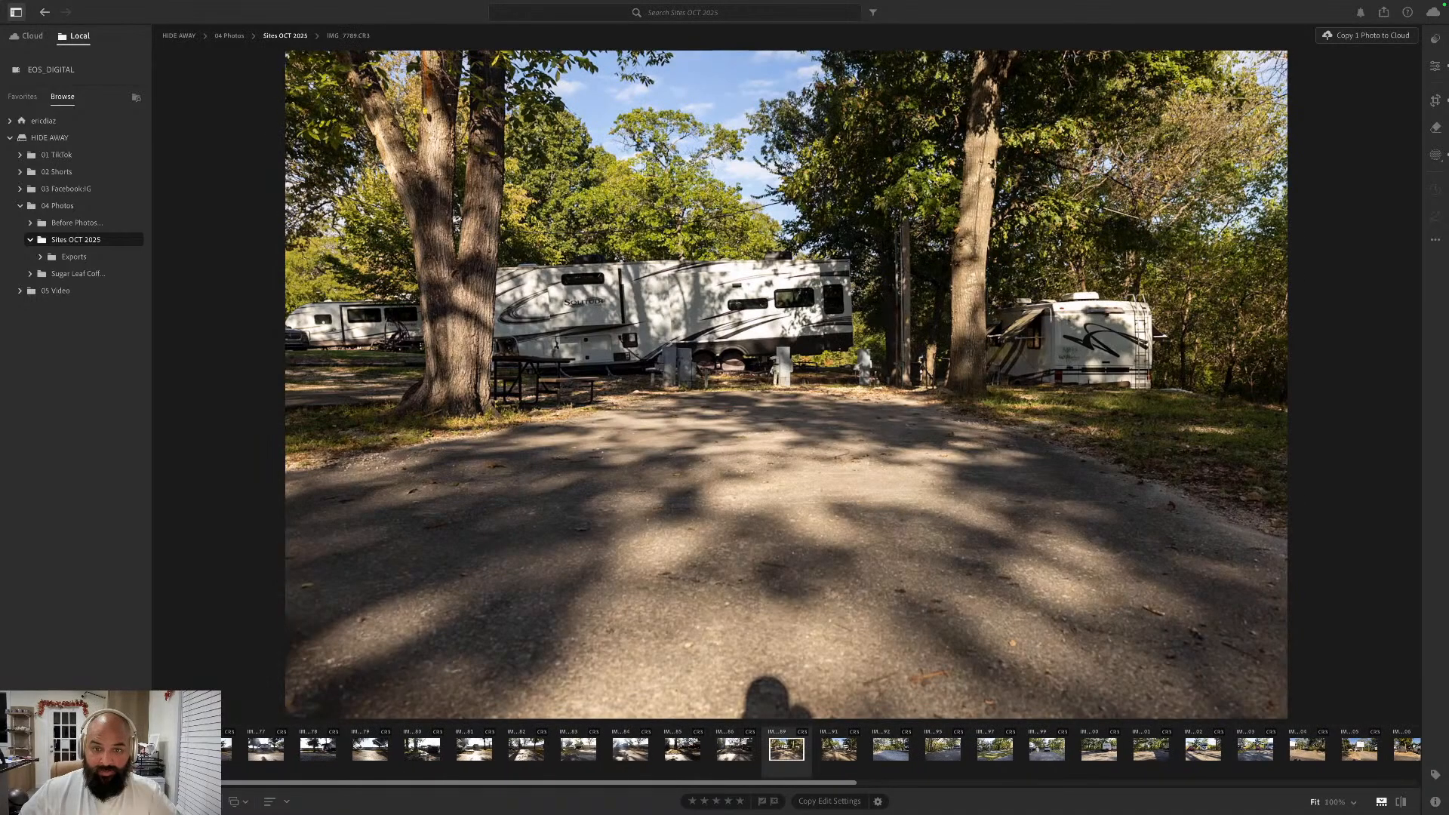
key(Right)
key(Right)
key(Right)
key(Right)
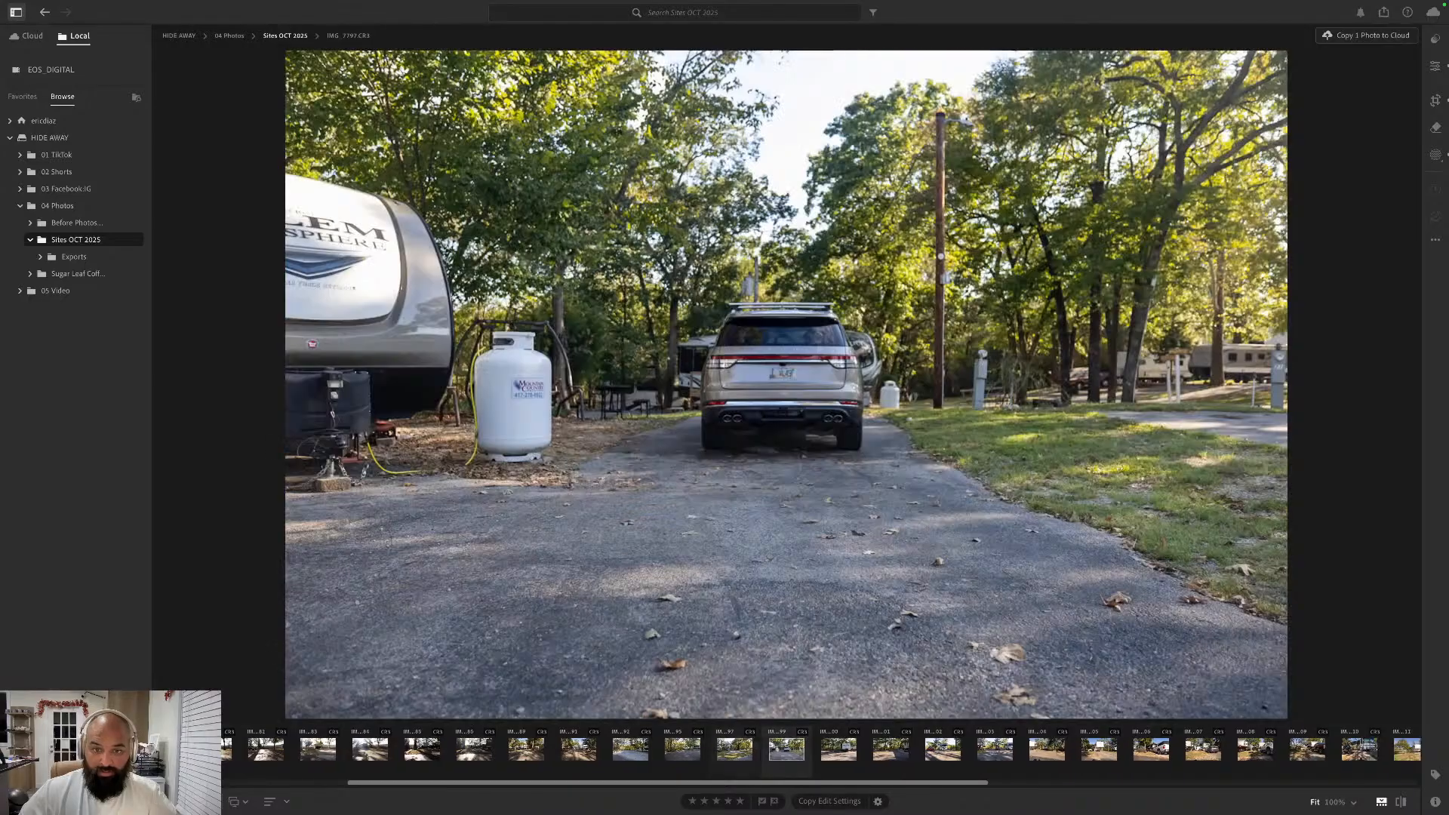
key(Left)
key(Left)
key(Left)
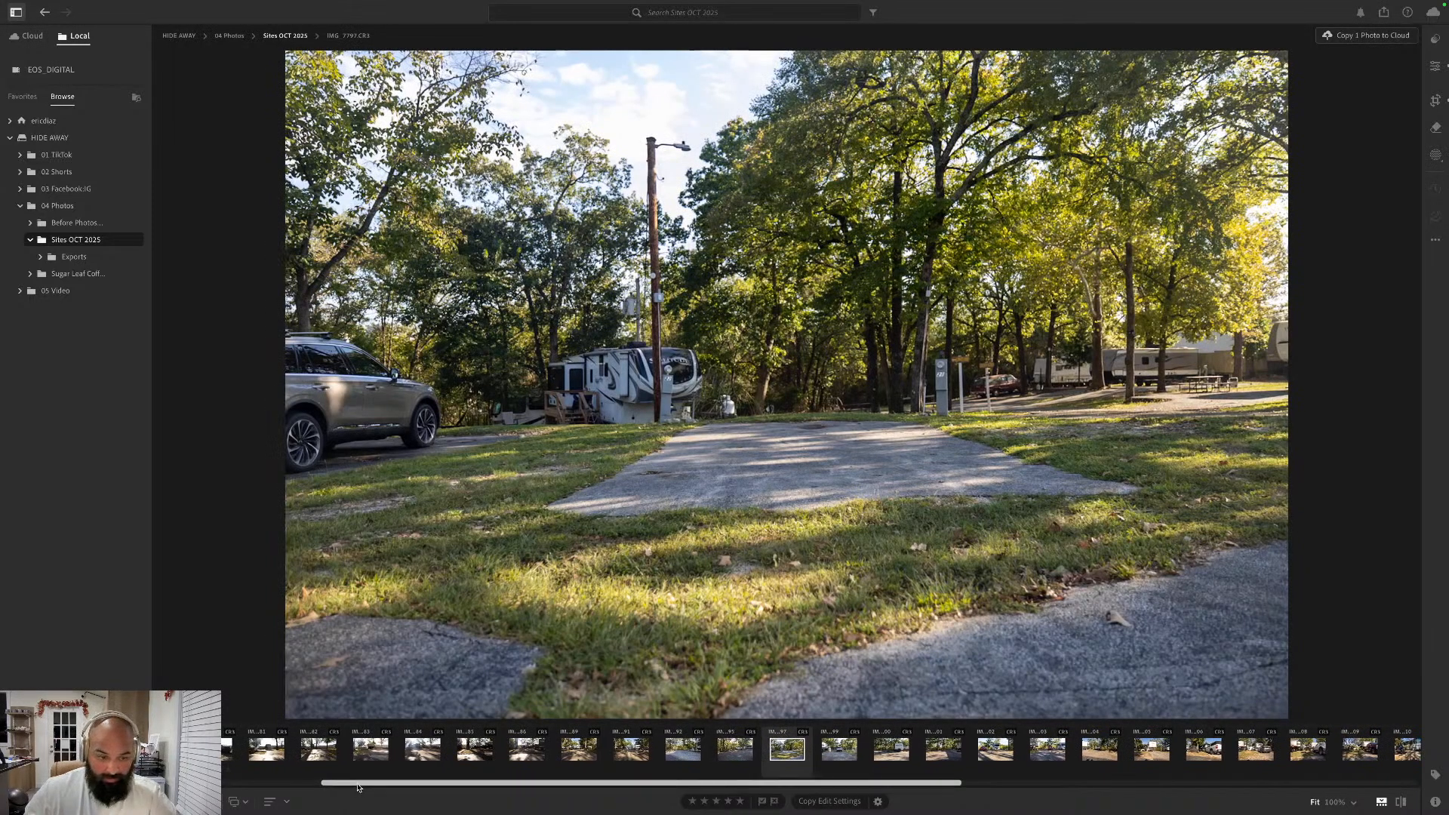
- Select the edited photos from IMG_7774 through IMG_7797 and open the detailed export settings for them
drag(359, 784, 192, 783)
shift+click(227, 749)
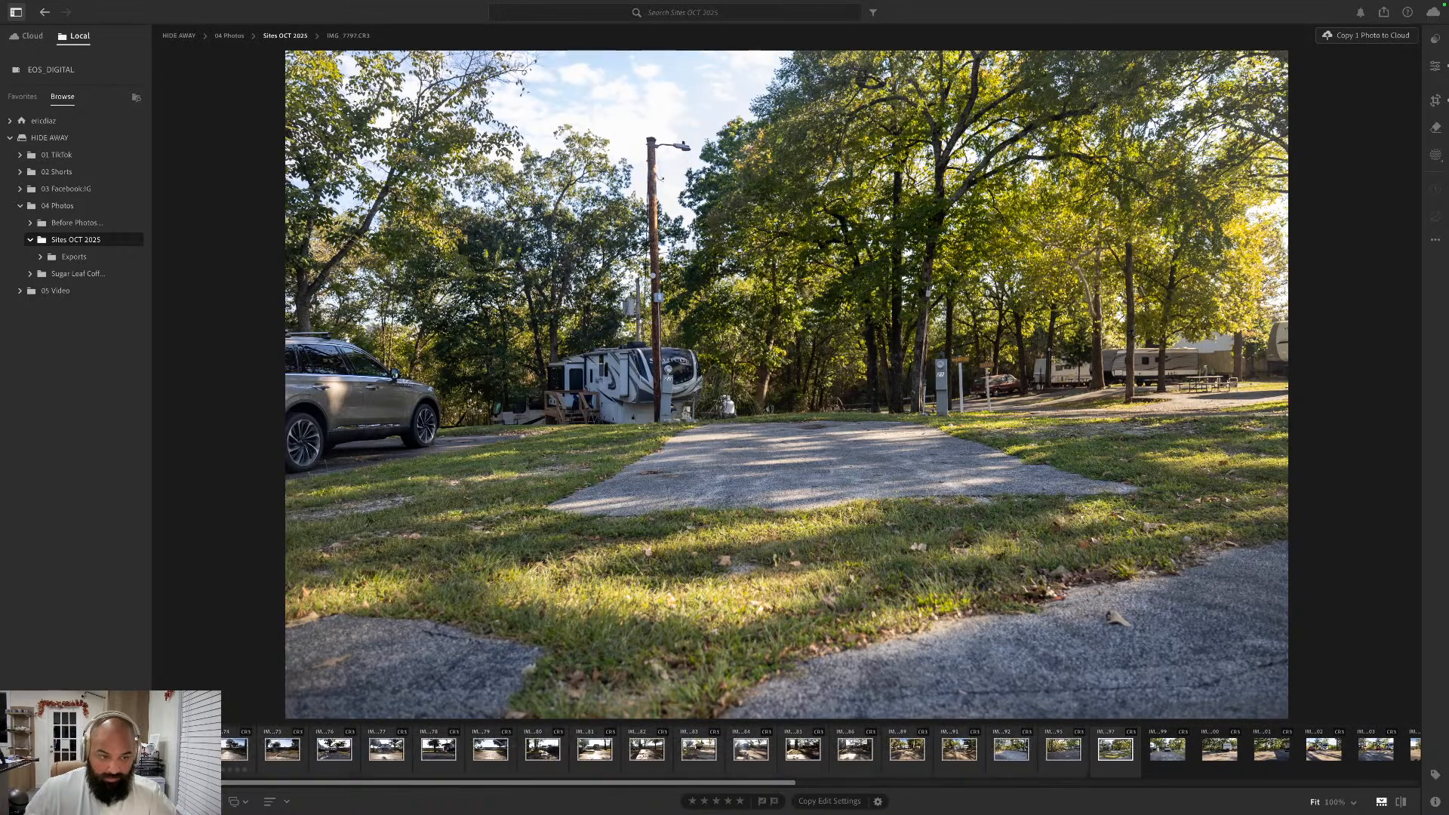
right_click(226, 749)
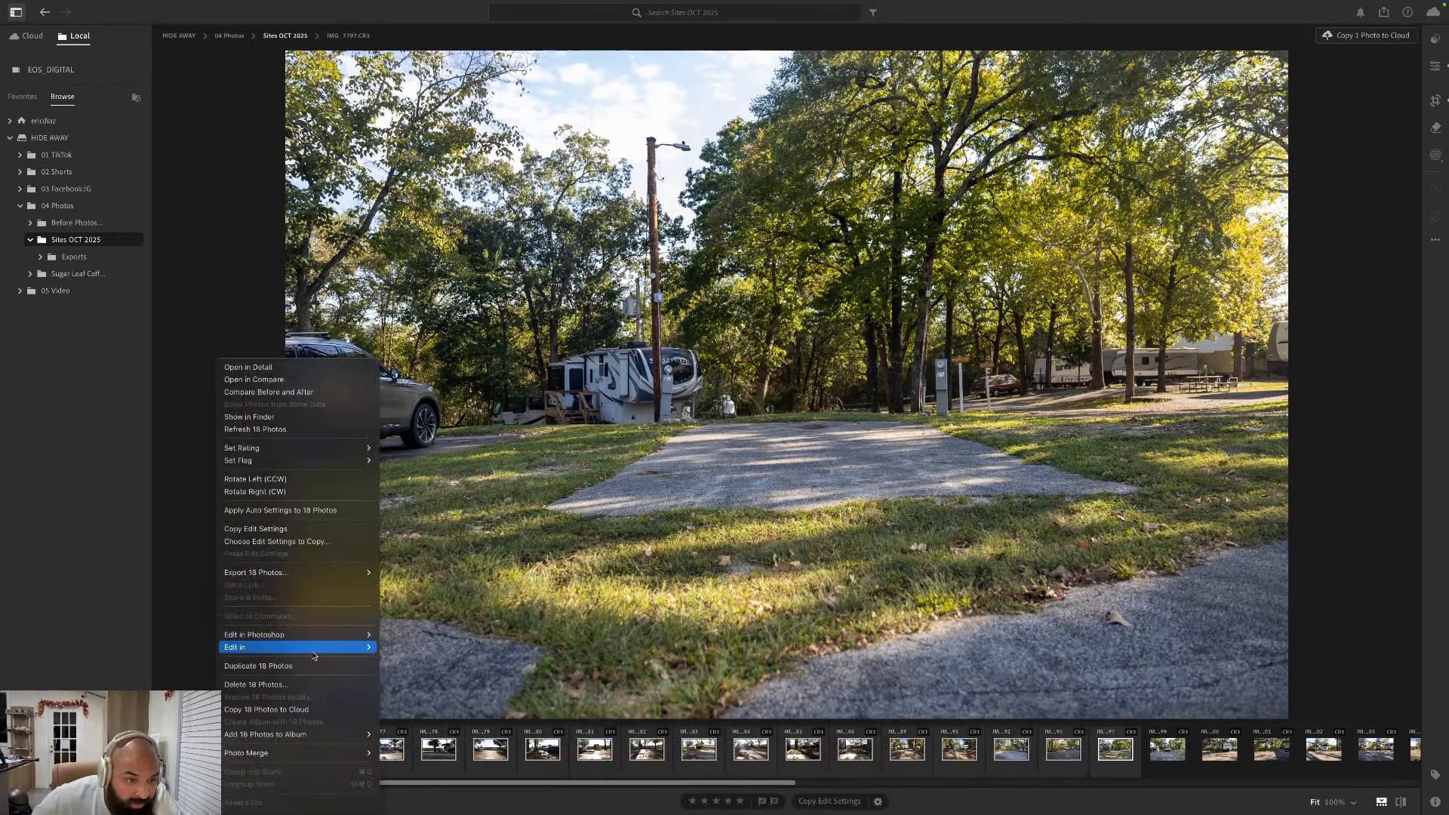
mouse_move(323, 573)
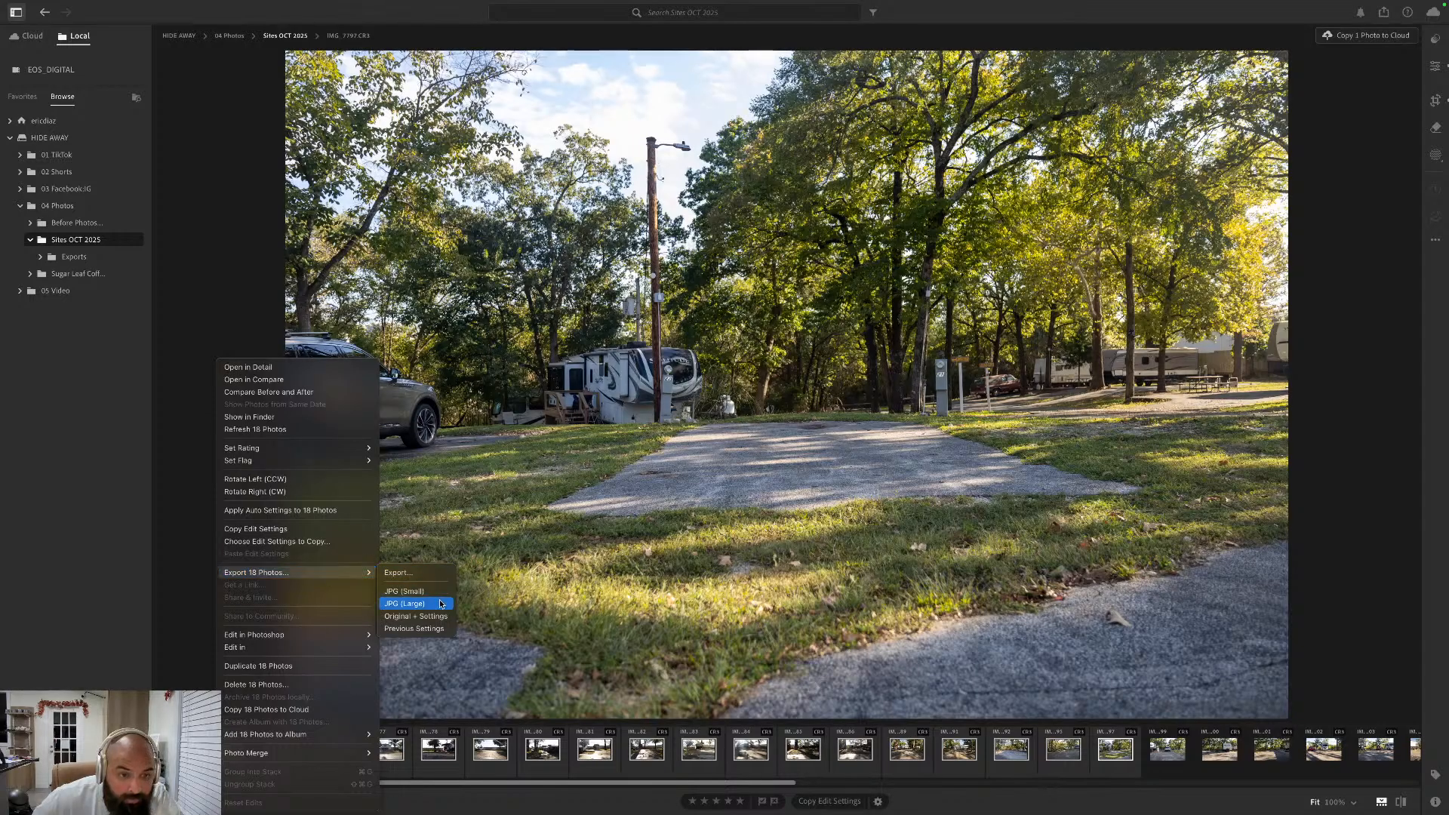
click(436, 573)
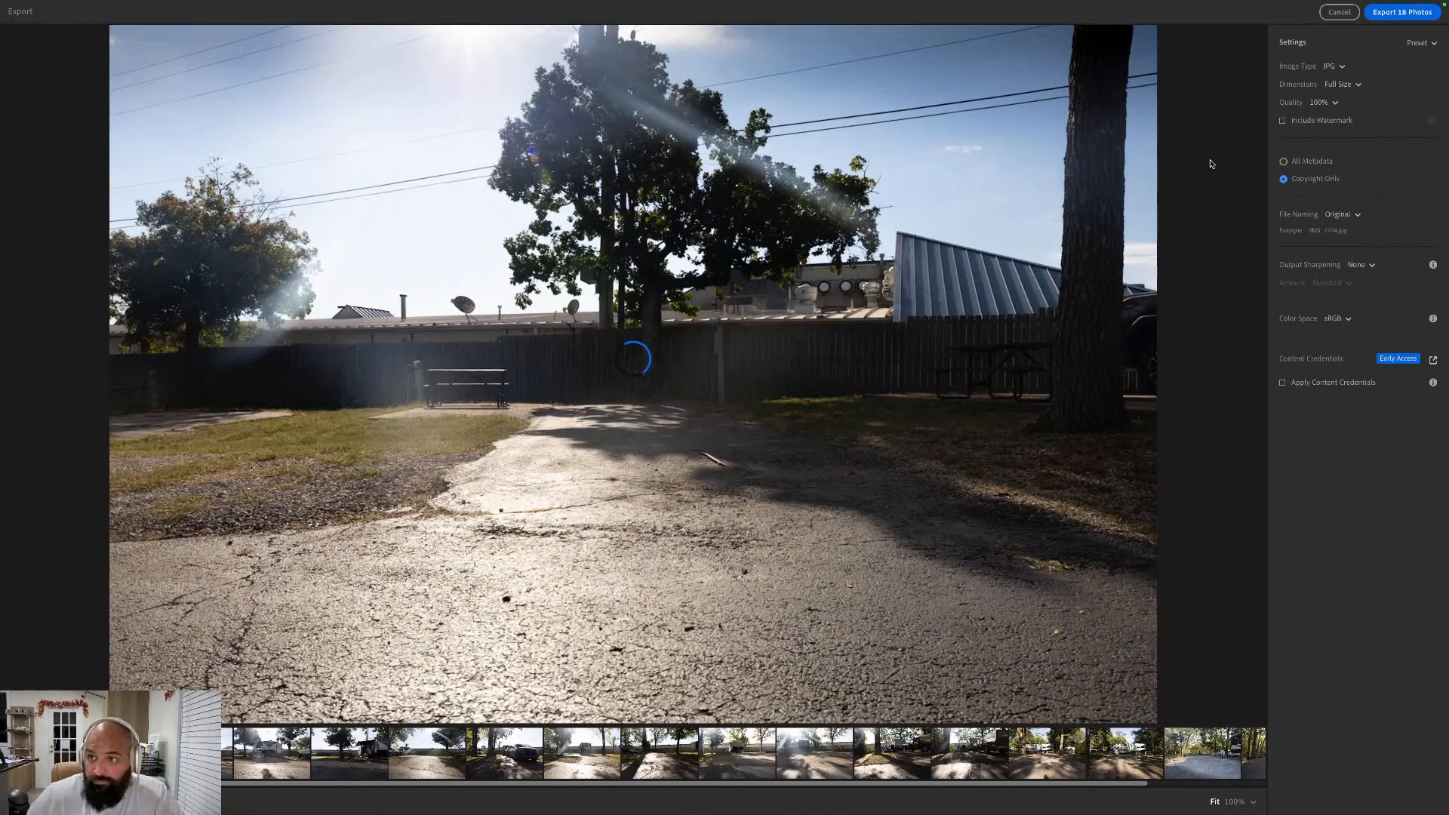
- Export the selected photos as Full Size JPGs at 100% quality to the Exports folder of Sugar Leaf Coffee SEP25
click(1346, 84)
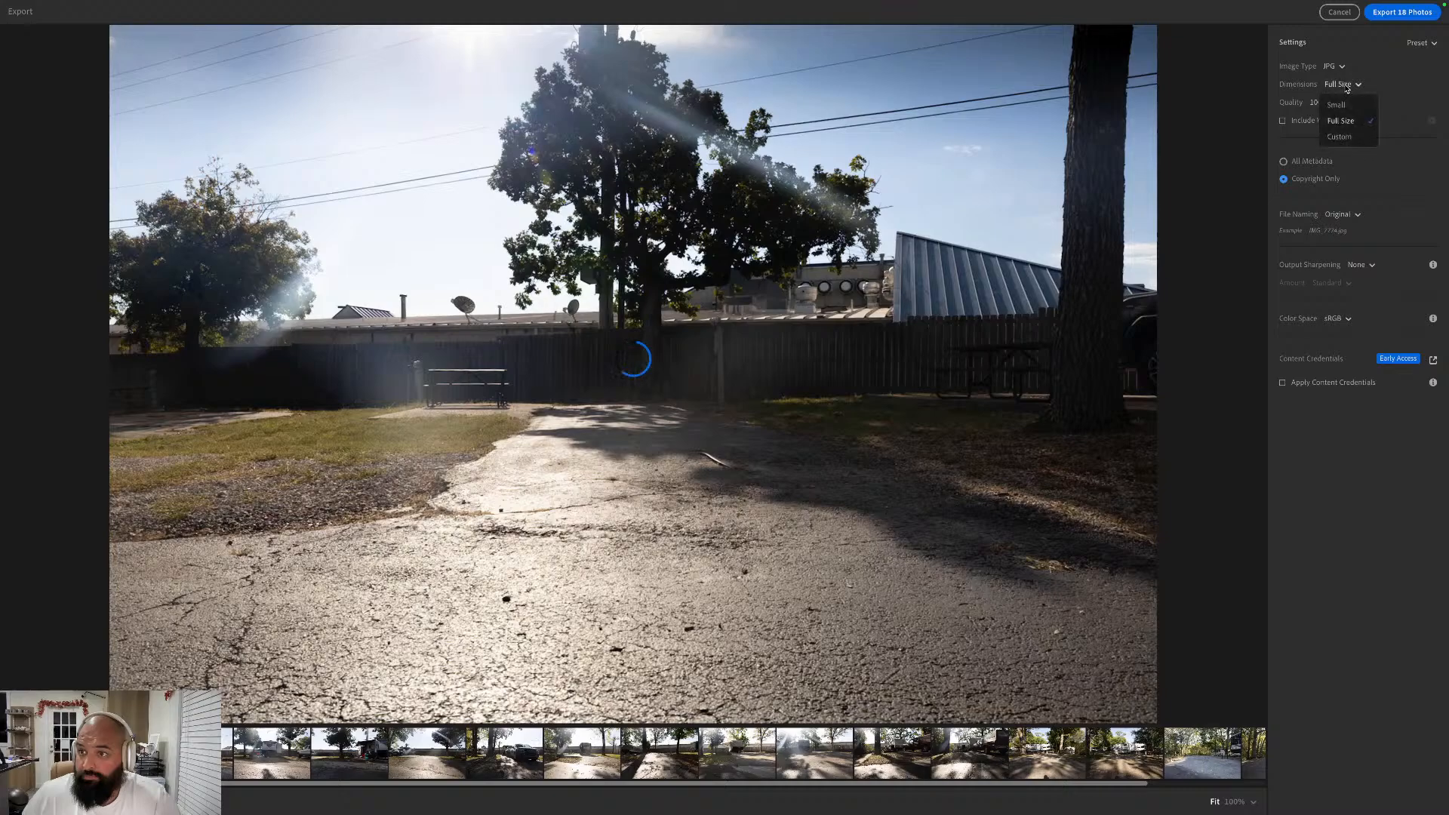
click(1348, 136)
click(1345, 85)
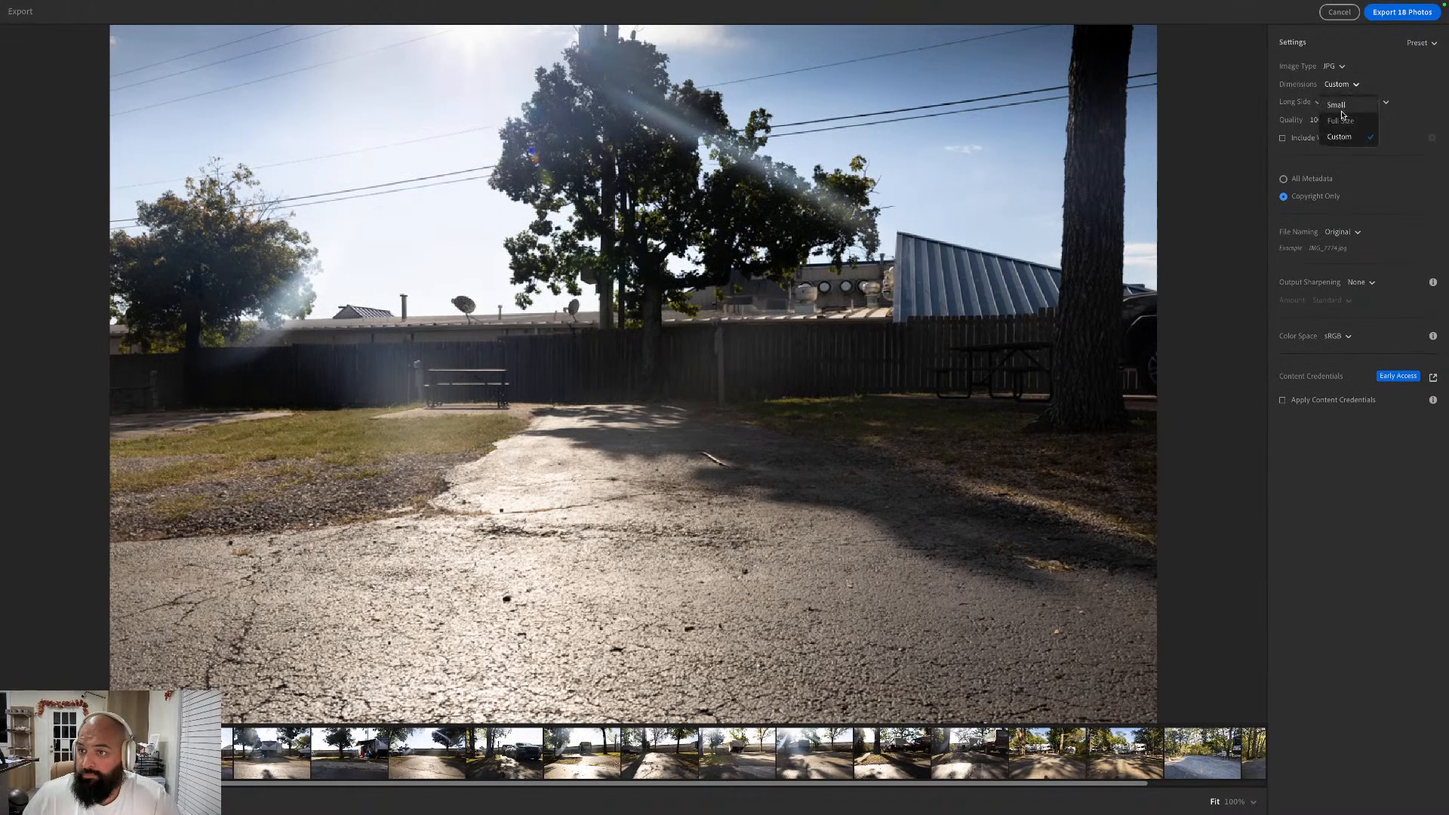
click(1343, 119)
click(1333, 66)
click(1333, 87)
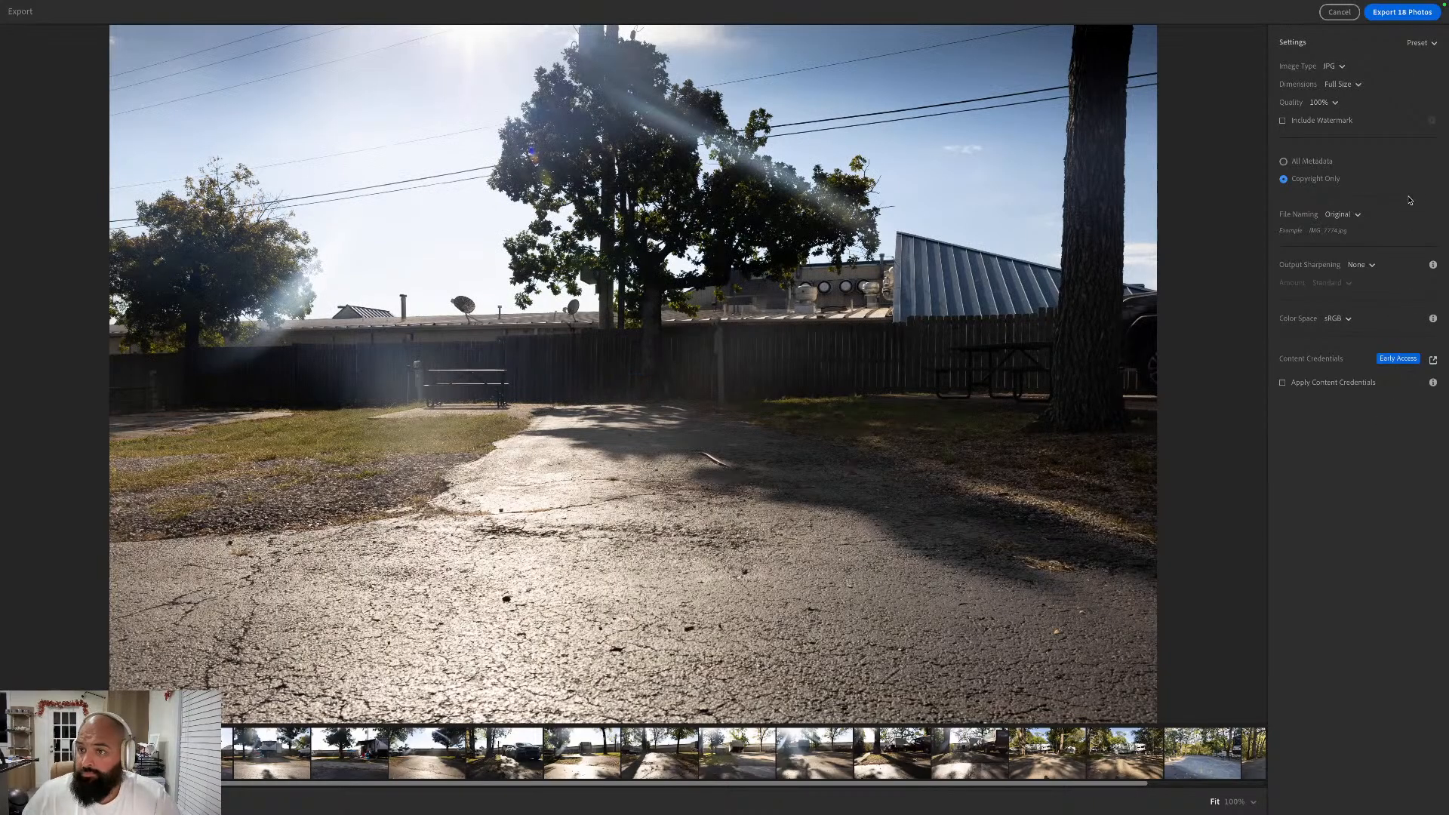
click(1410, 14)
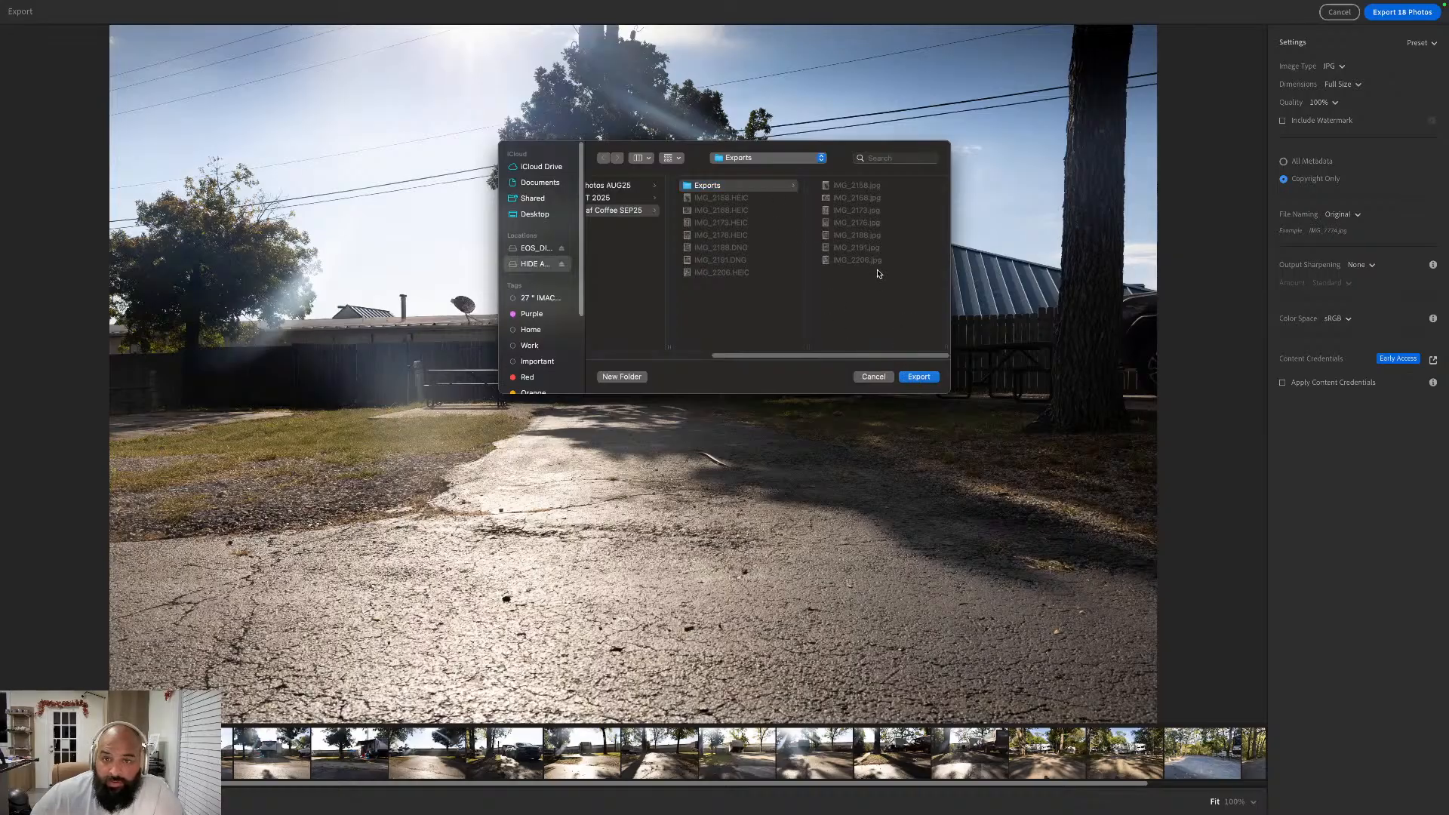
click(917, 377)
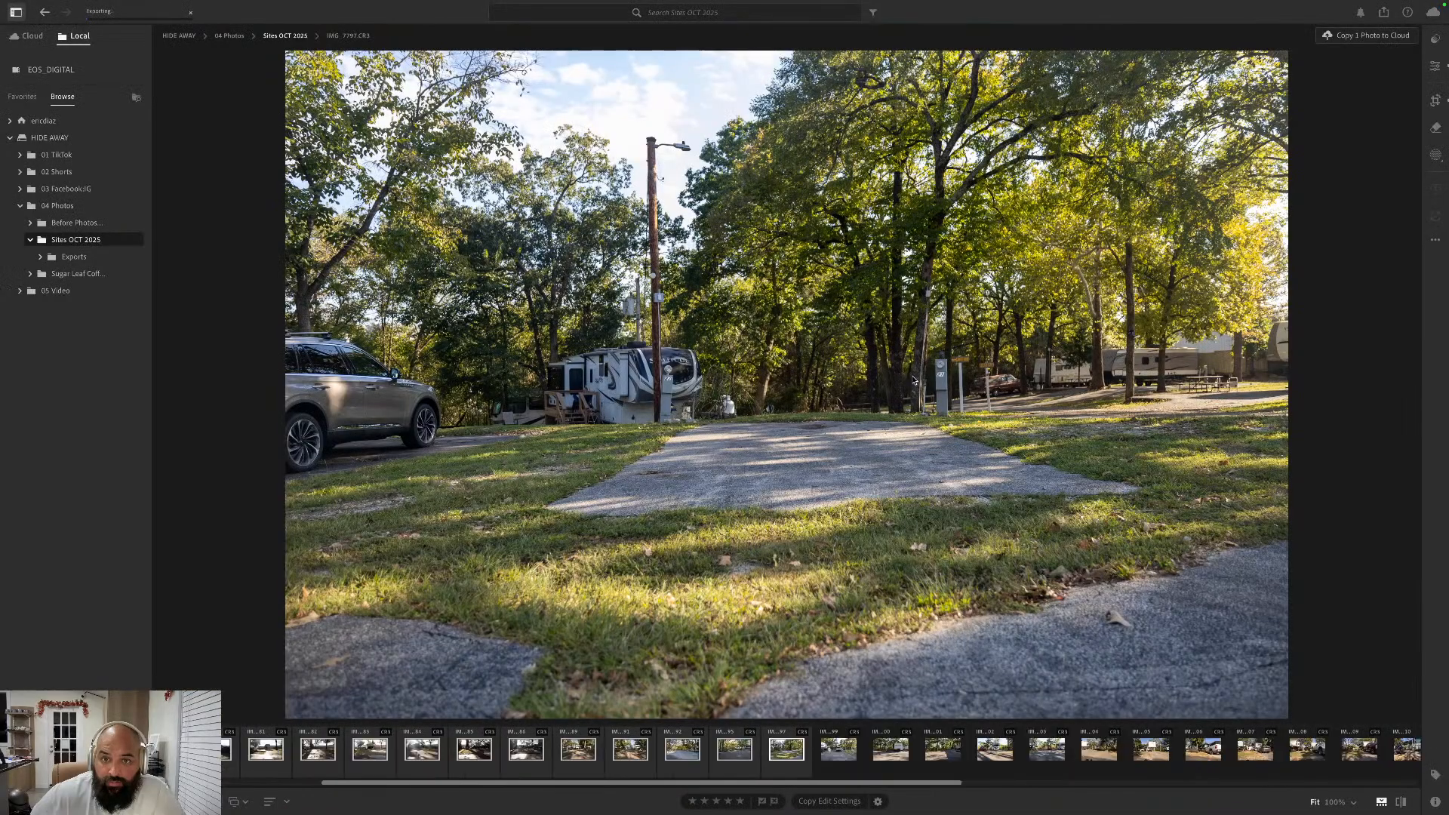
- Switch to Finder and browse 04 Photos > Sites OCT 2025 on the HIDE AWAY drive for the exported files
key(super+Tab)
key(super+Tab)
key(super+Tab)
key(super+Tab)
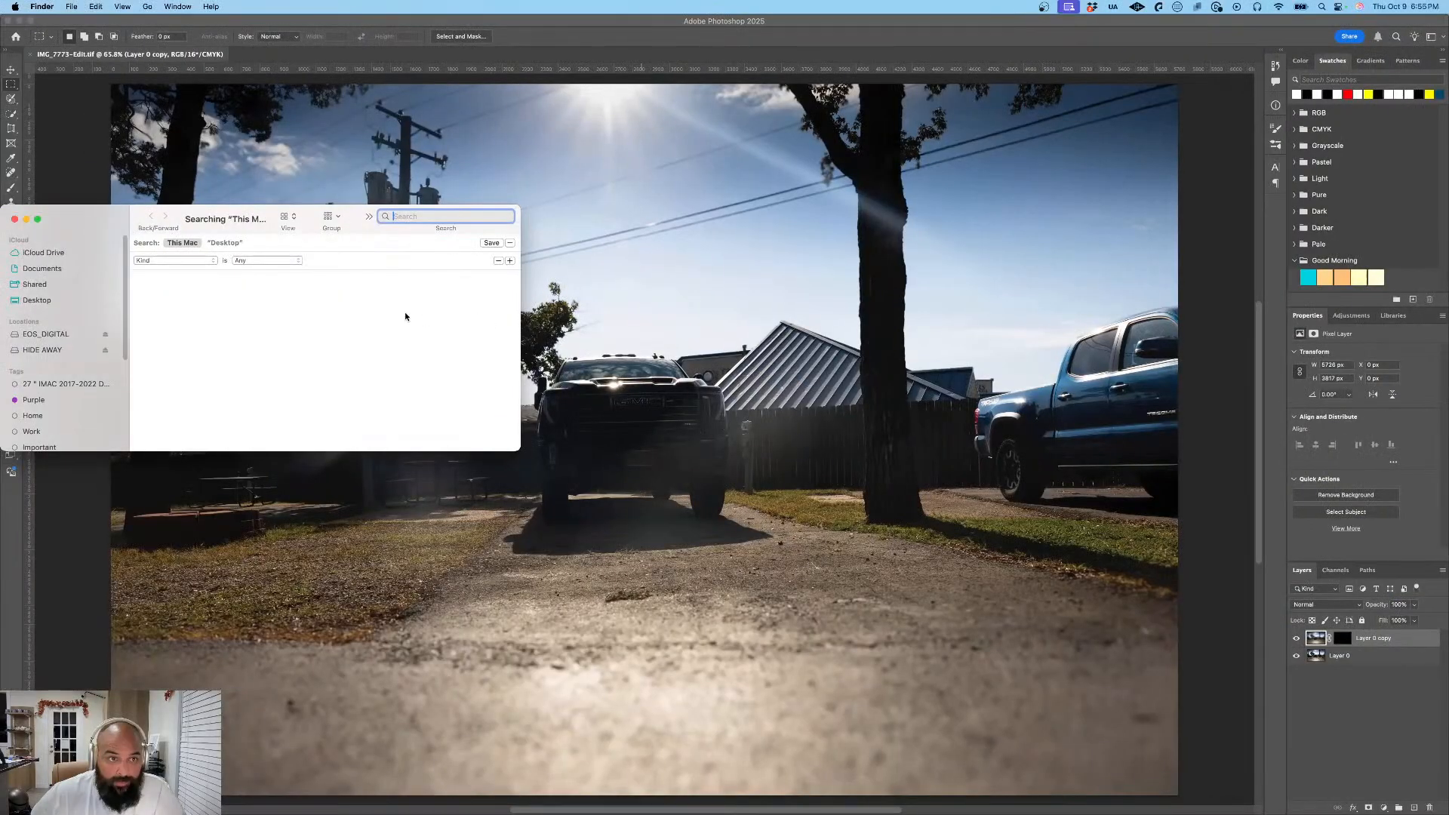
click(46, 349)
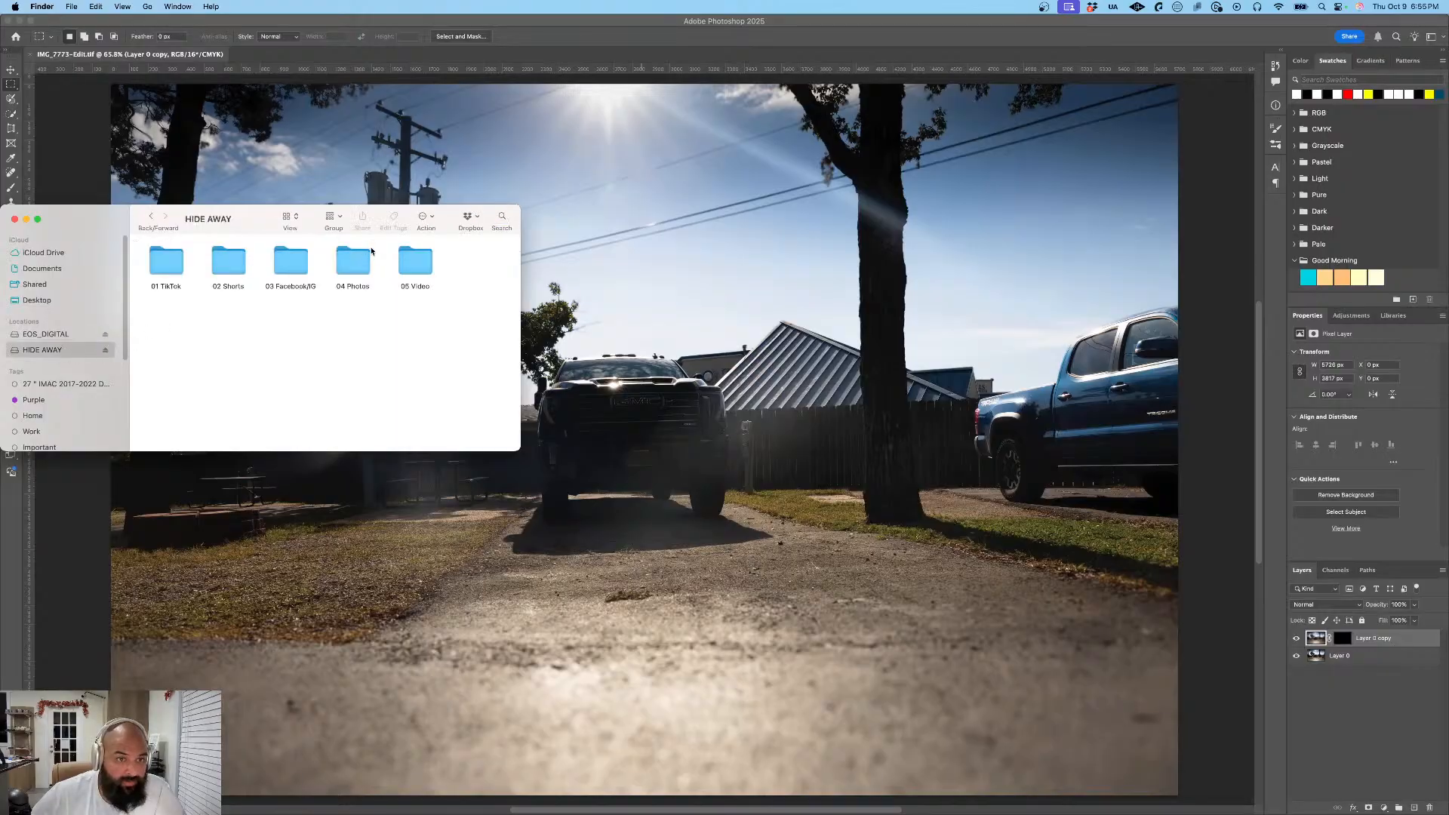
double_click(345, 263)
double_click(229, 263)
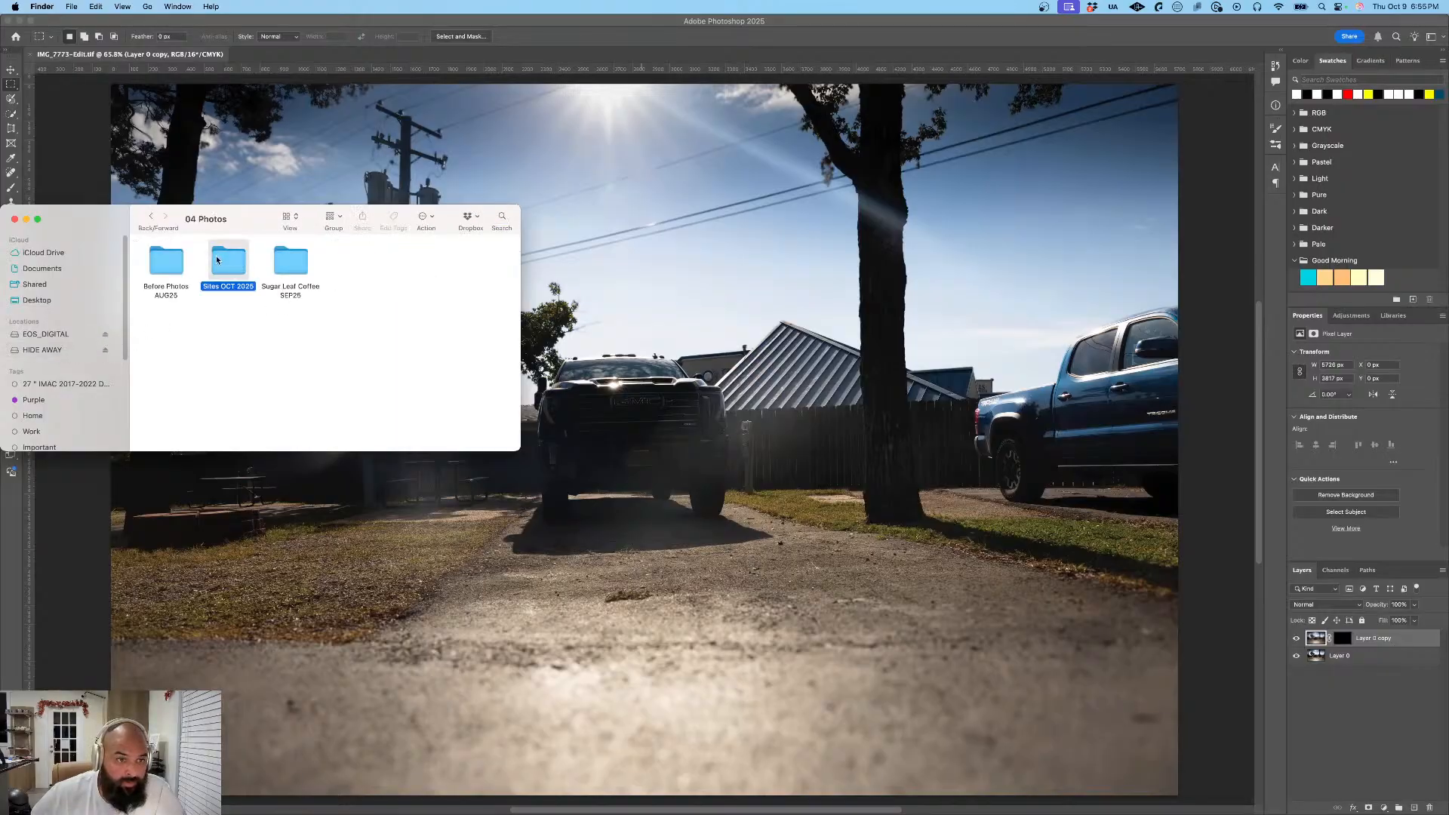
scroll(243, 283, down, 5)
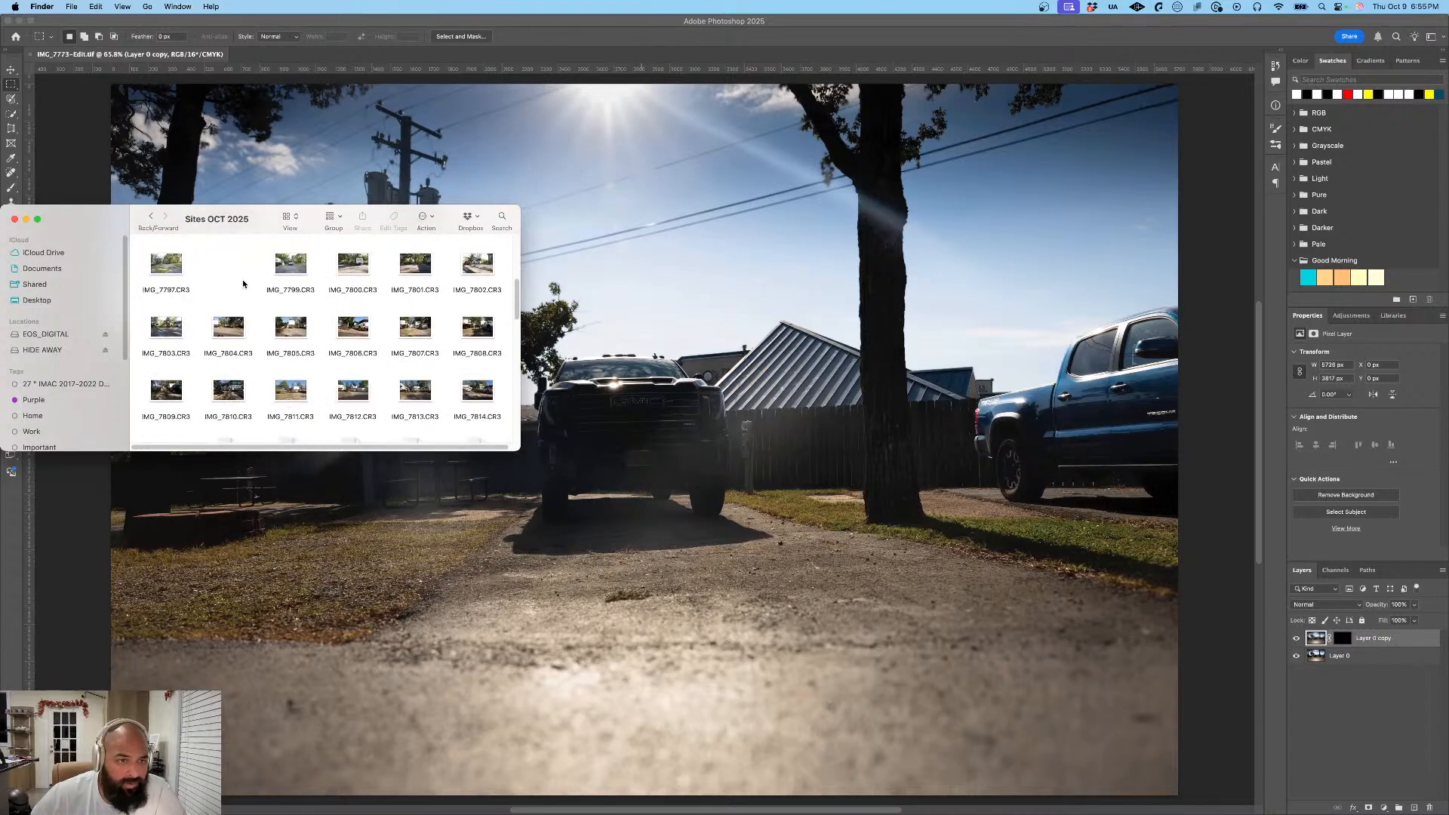
scroll(243, 284, up, 5)
scroll(244, 284, down, 5)
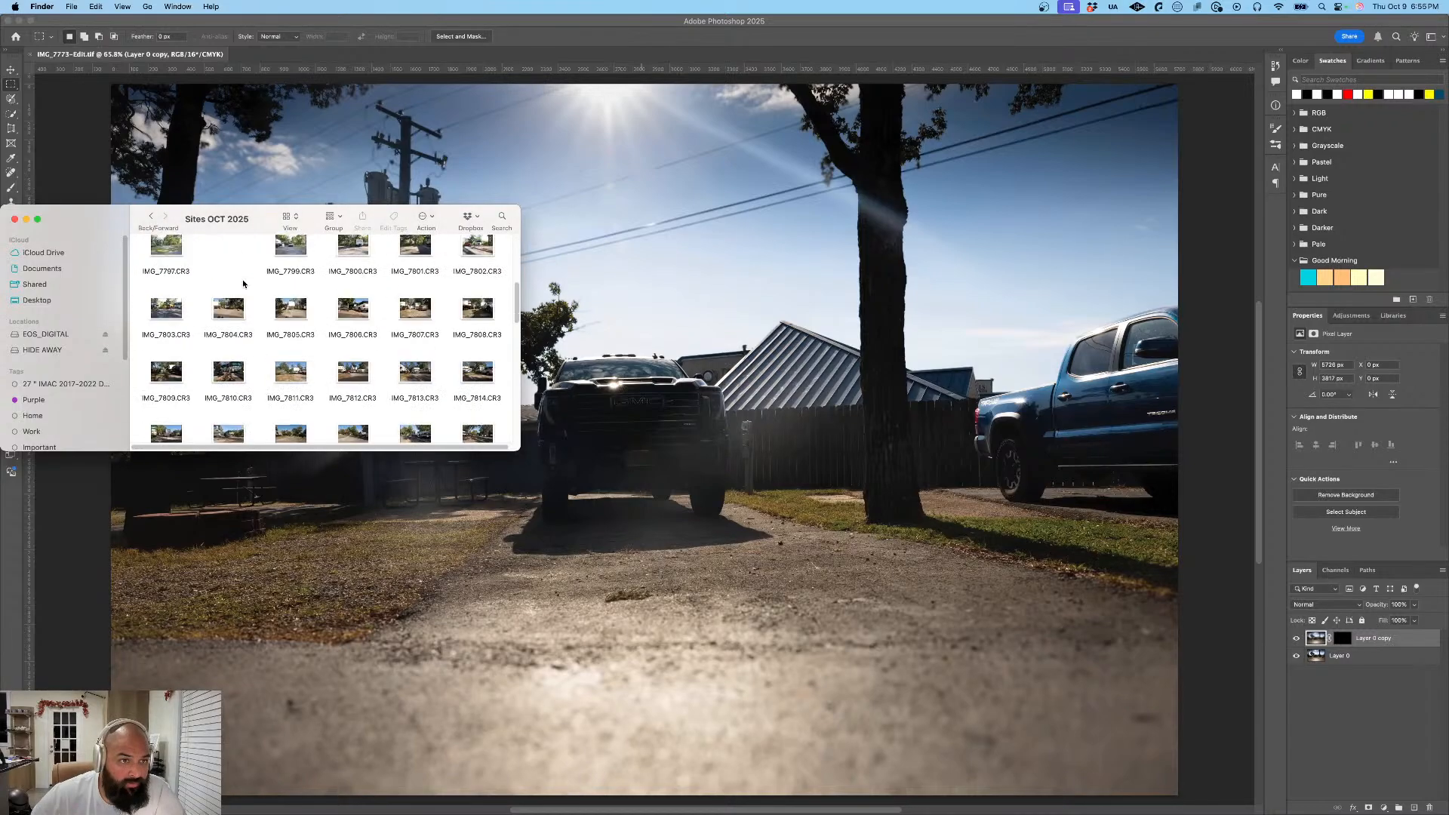
- Show the Sites OCT 2025 folder as a list, inspect its Exports folder, and return to Photoshop
click(289, 216)
click(298, 242)
click(225, 260)
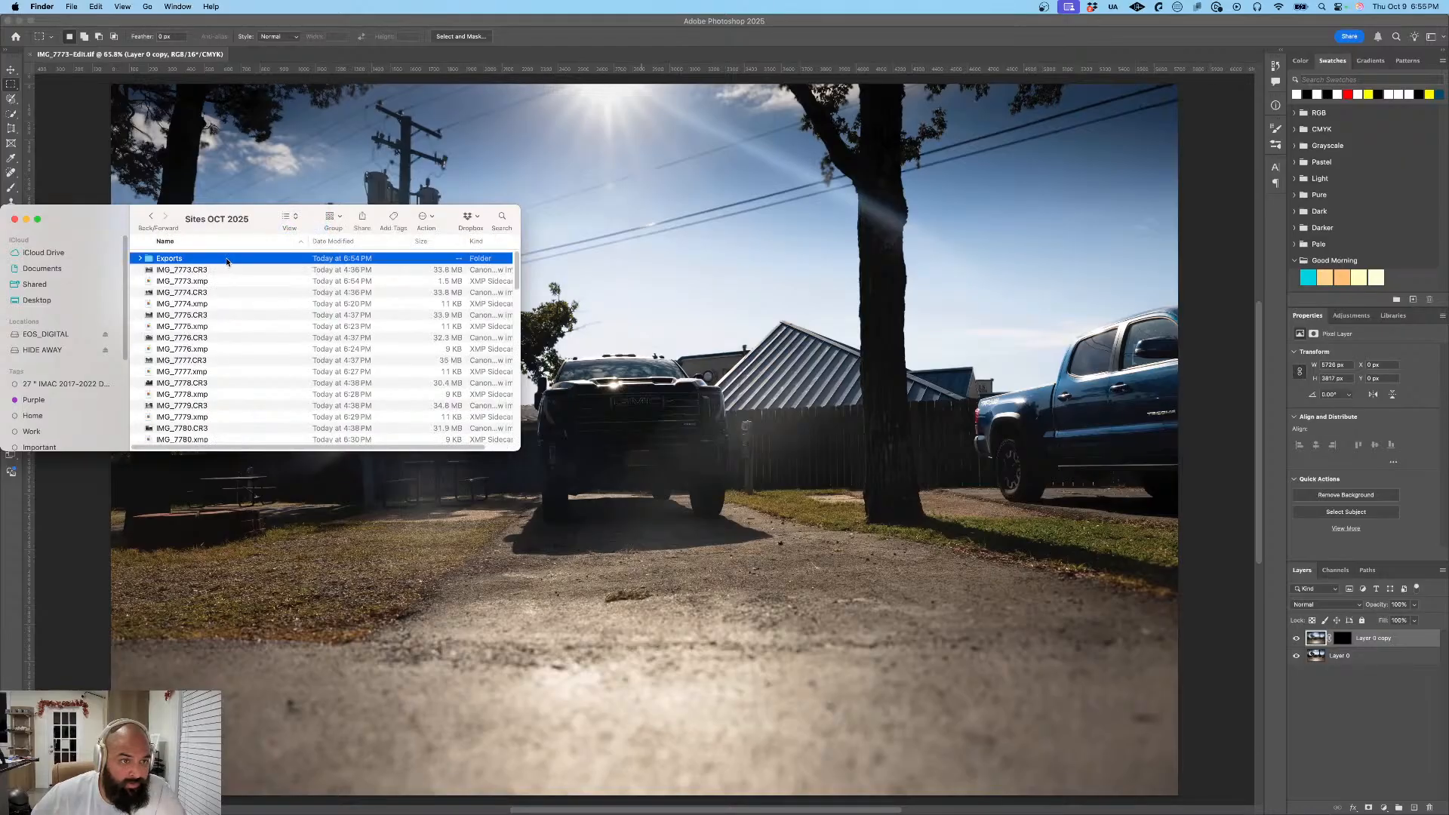
double_click(191, 259)
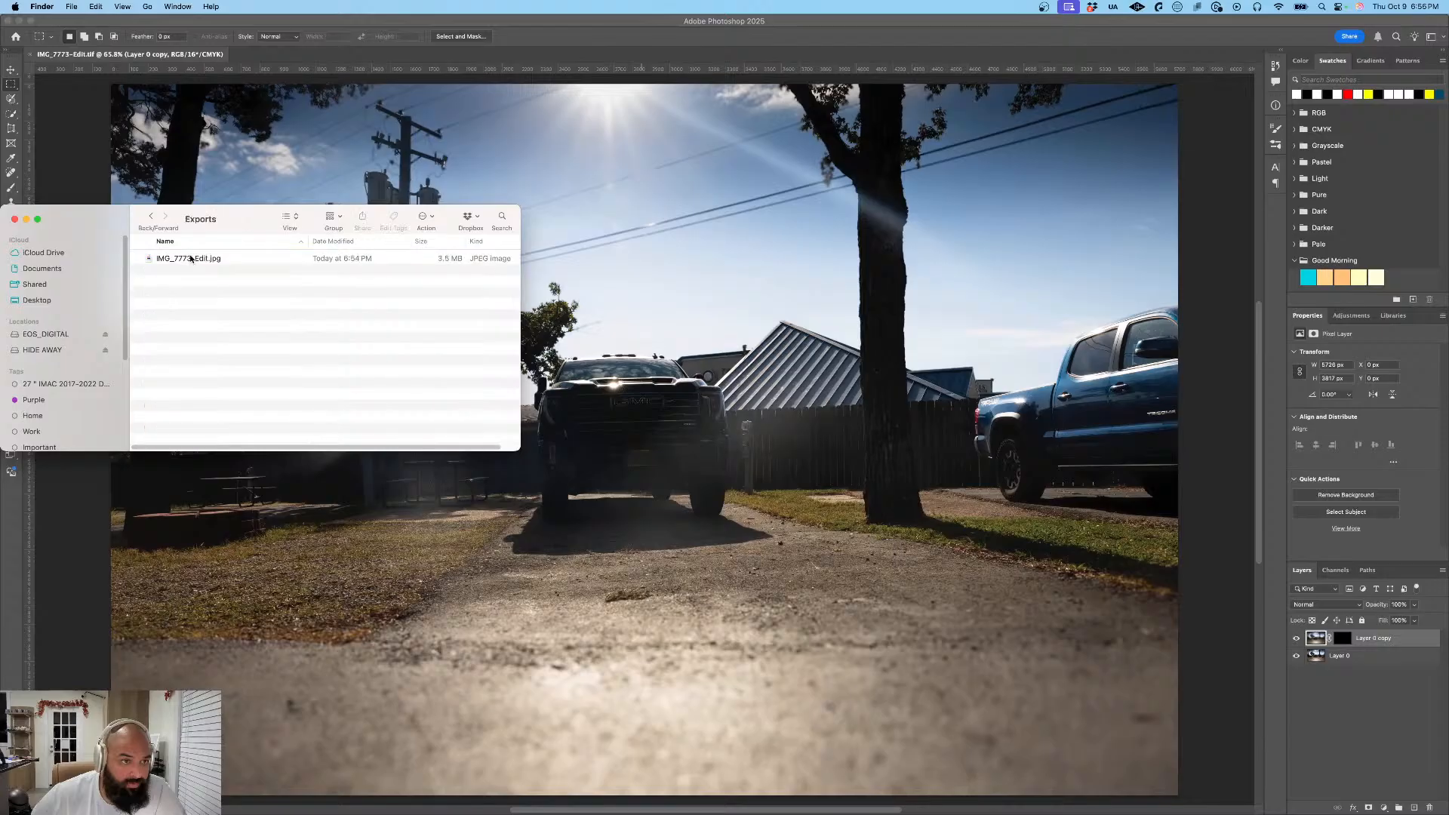
click(216, 259)
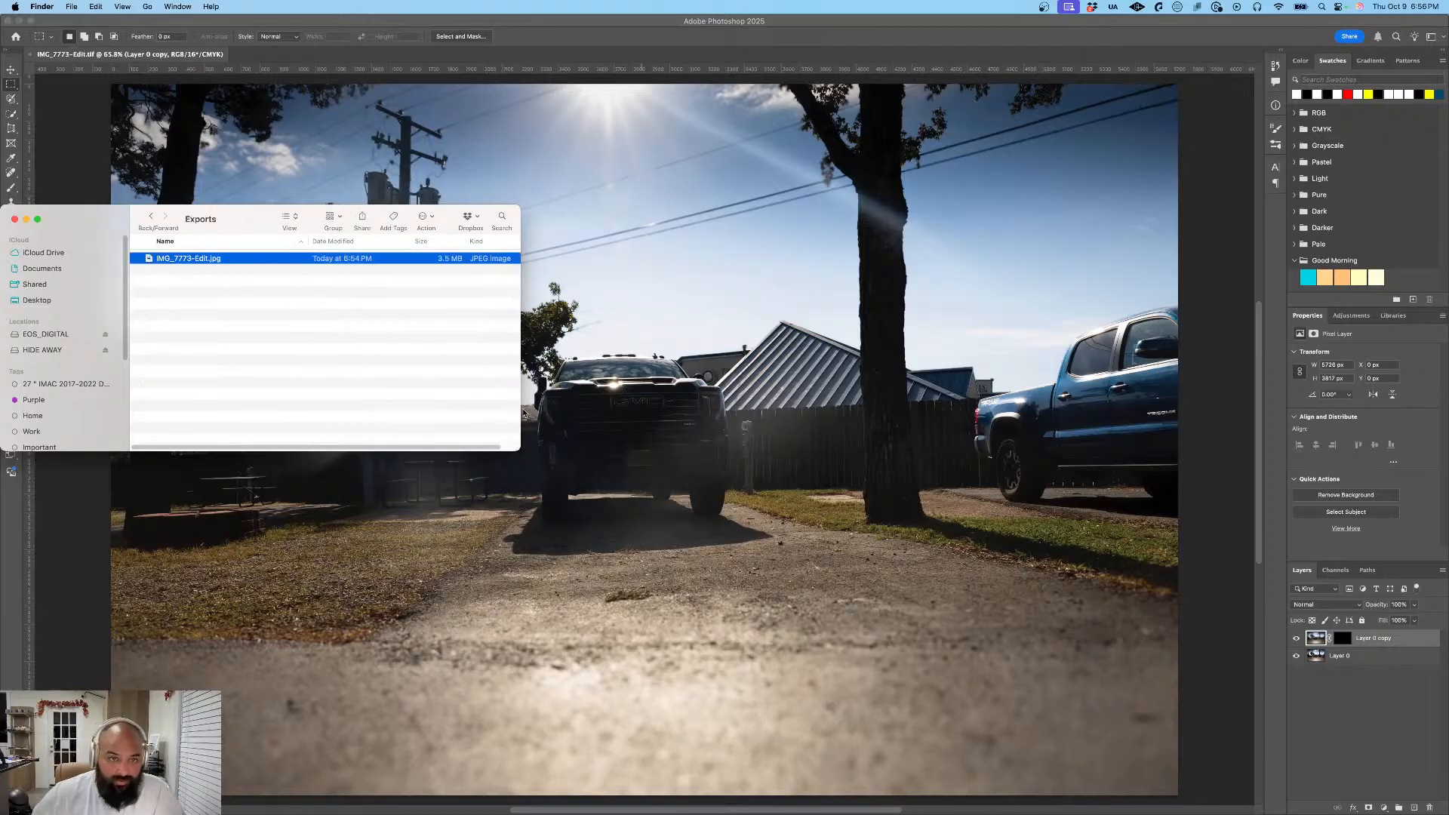
click(623, 412)
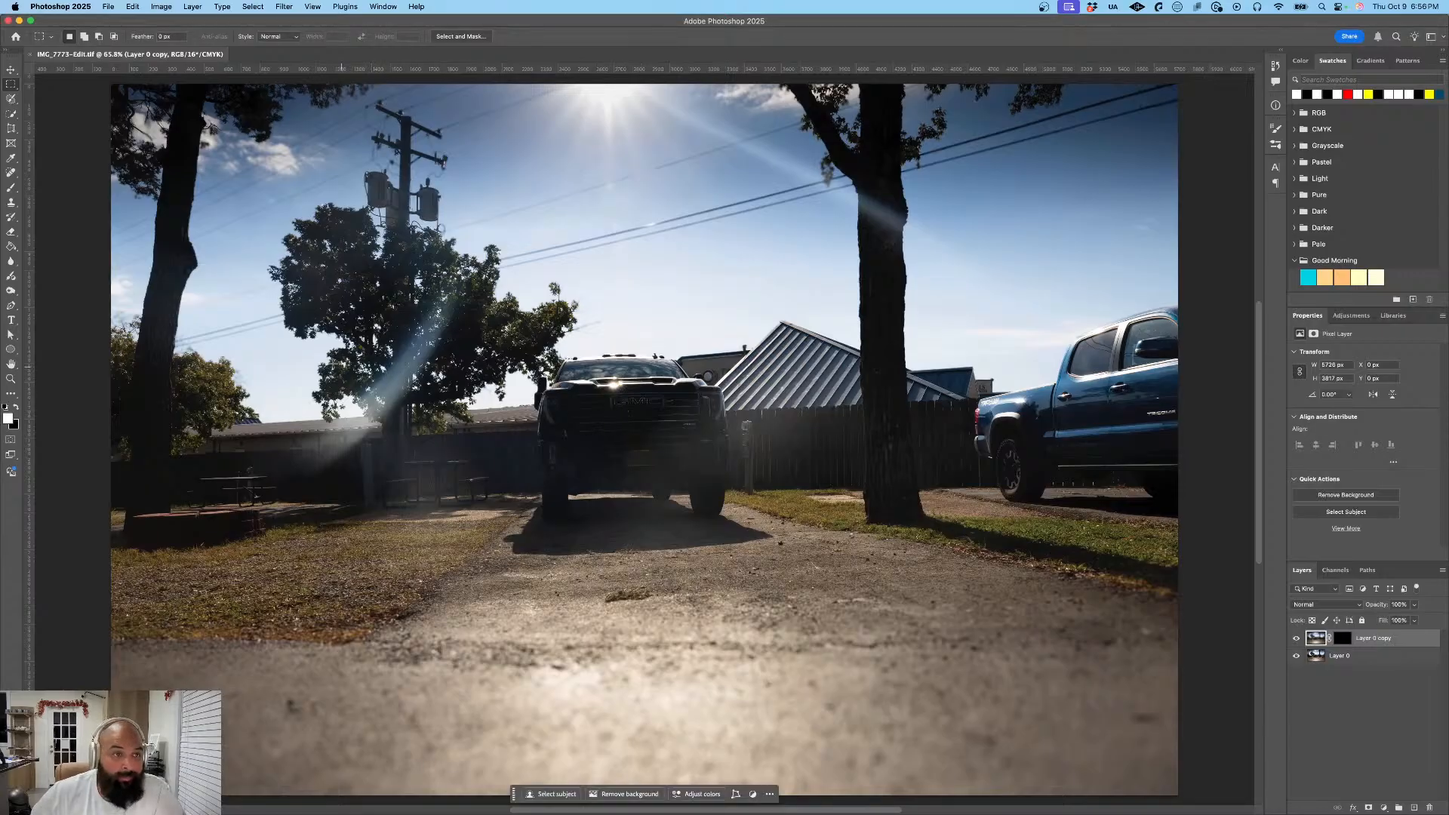
- Switch to Lightroom and re-export the selected photos as Full Size JPGs at 100% quality to the Sites OCT 2025 Exports folder
key(super+Tab)
key(super+Tab)
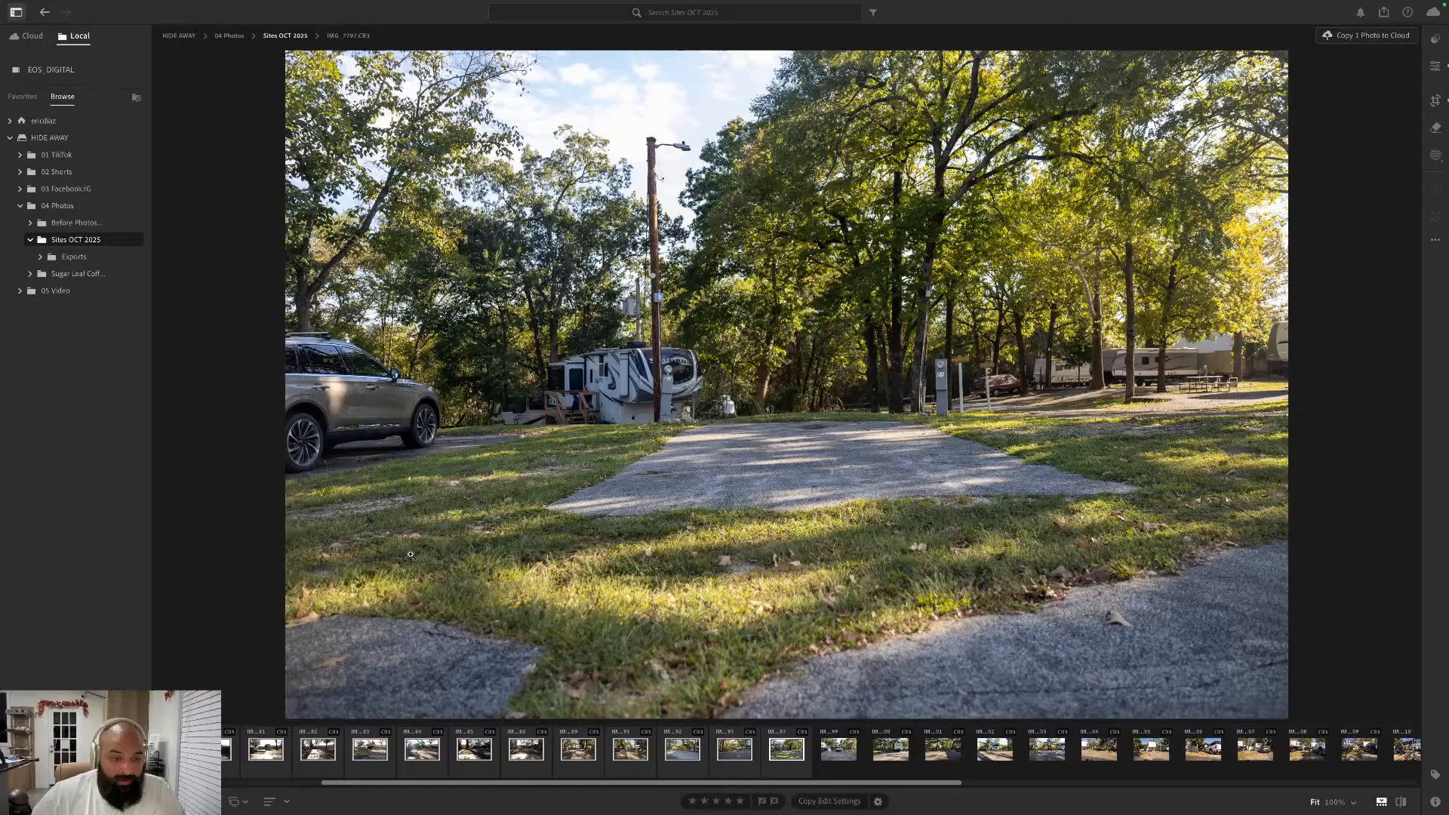
right_click(487, 751)
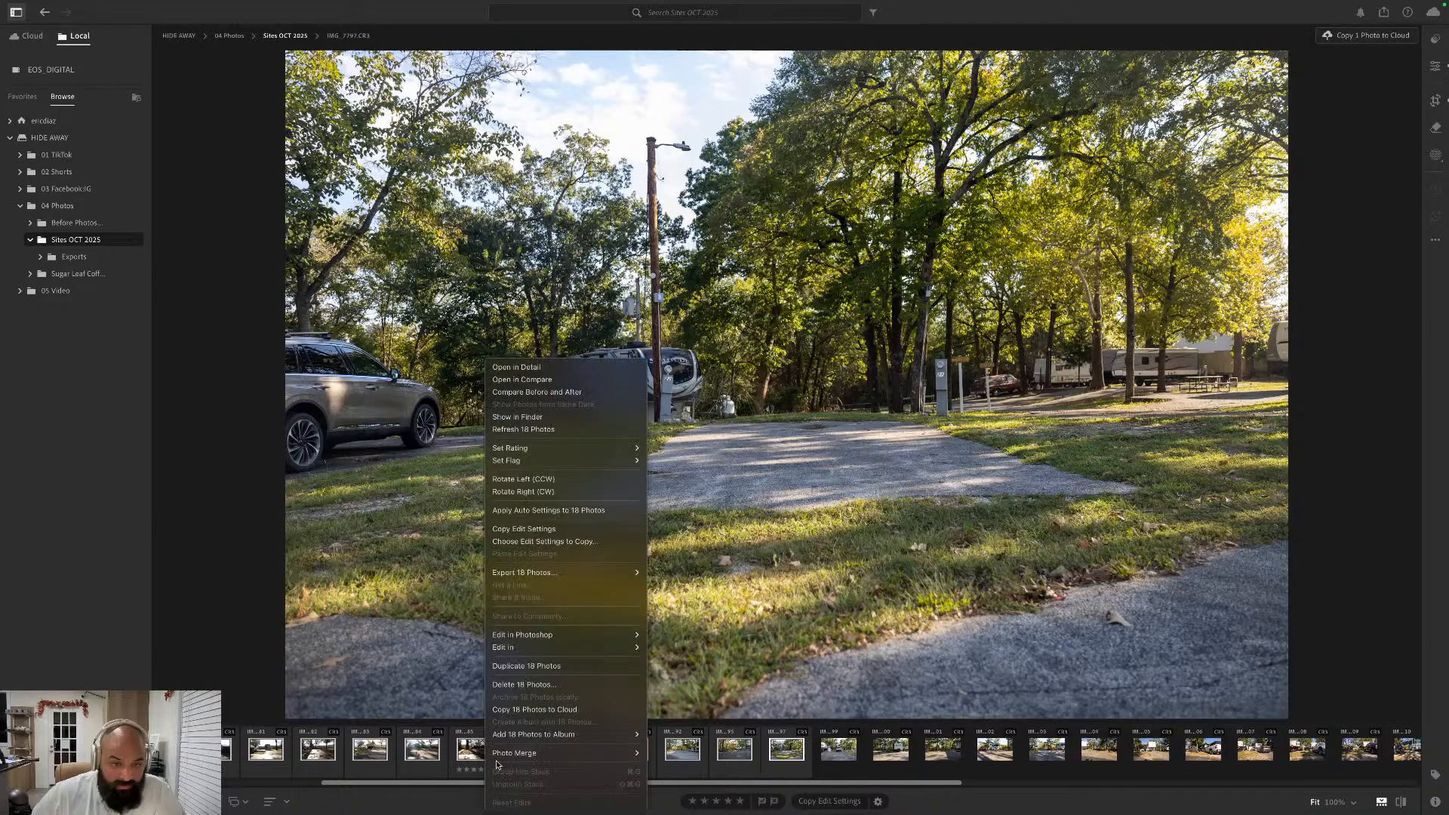
mouse_move(567, 572)
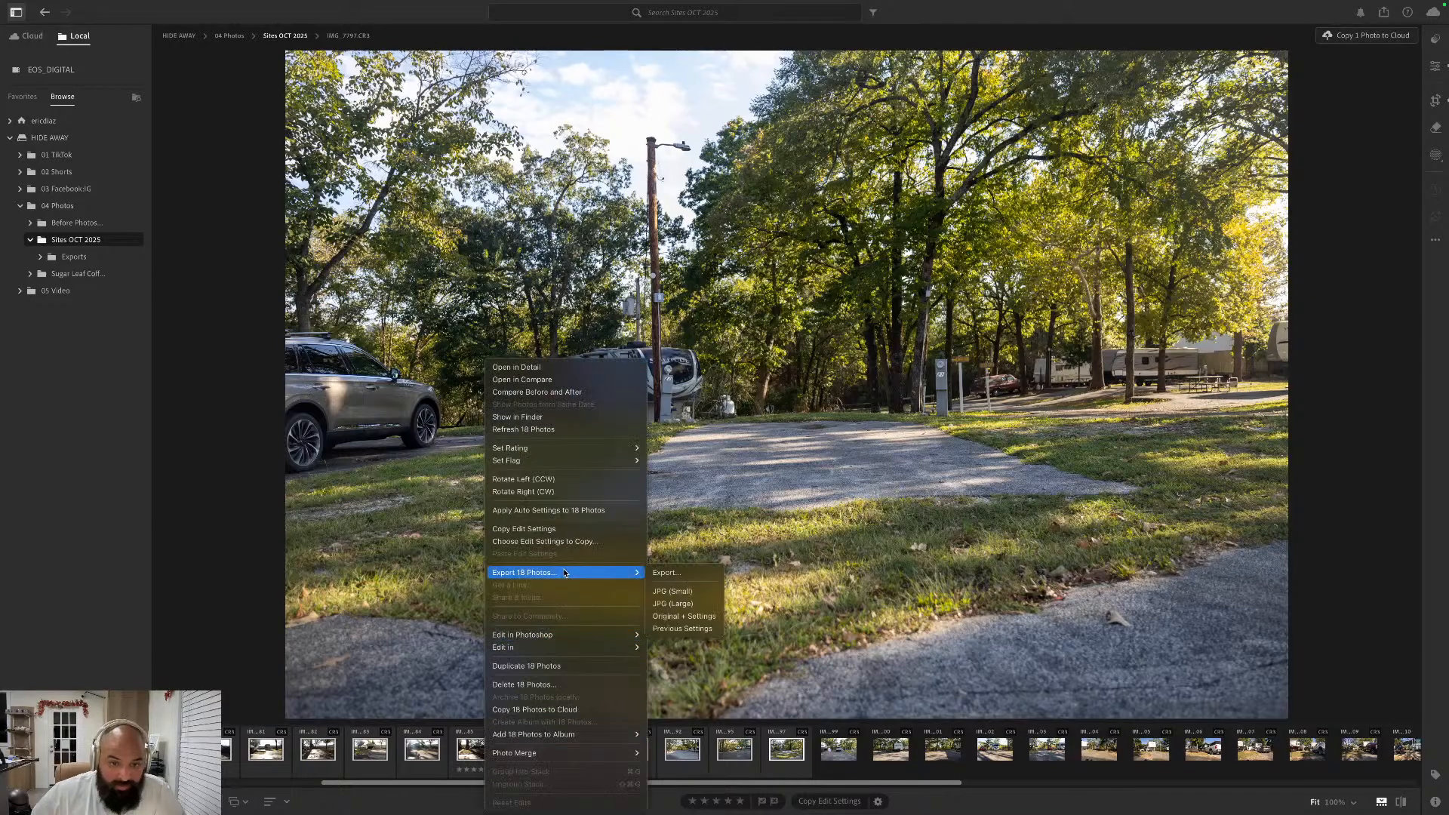
click(693, 574)
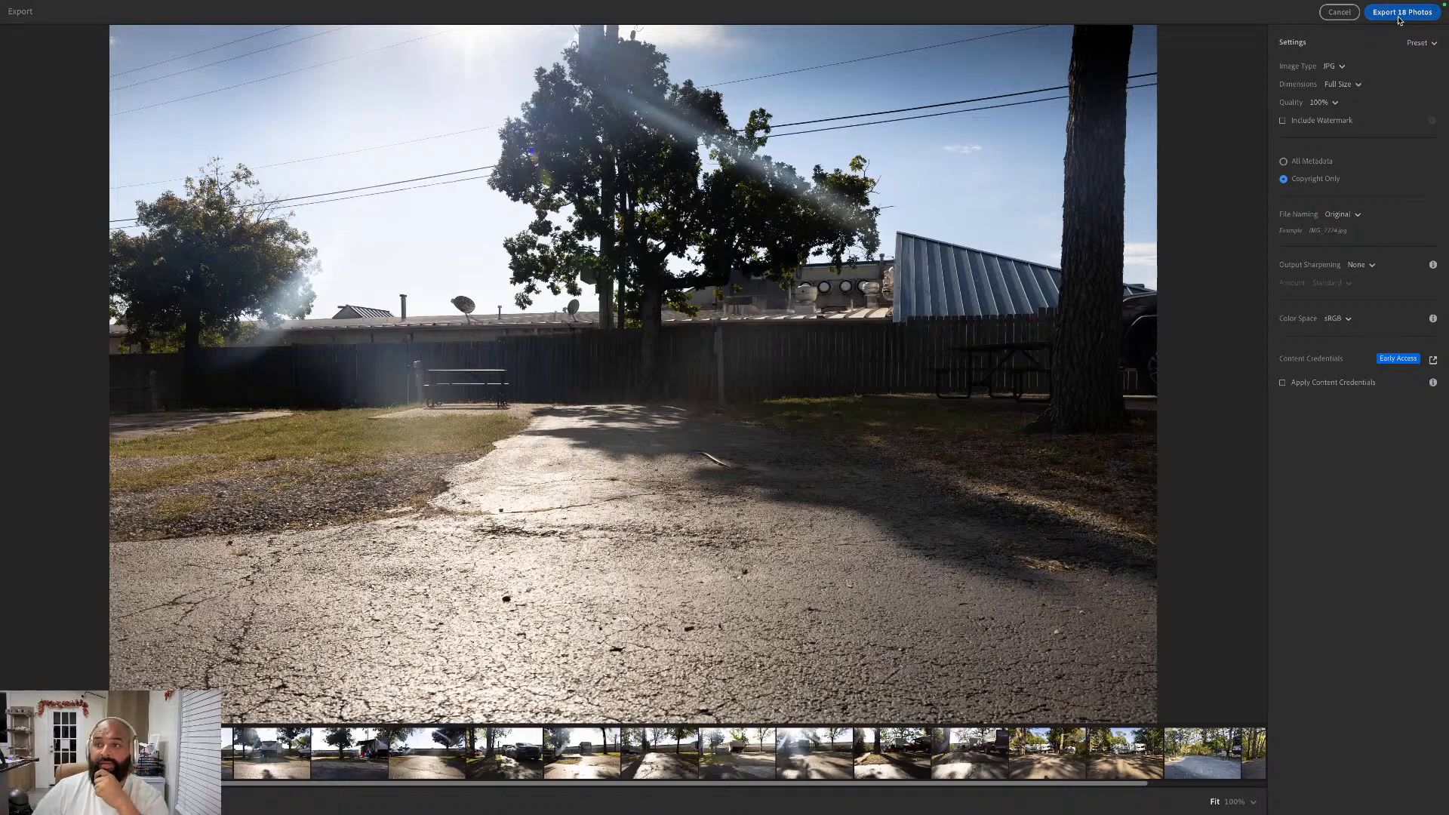
click(1399, 19)
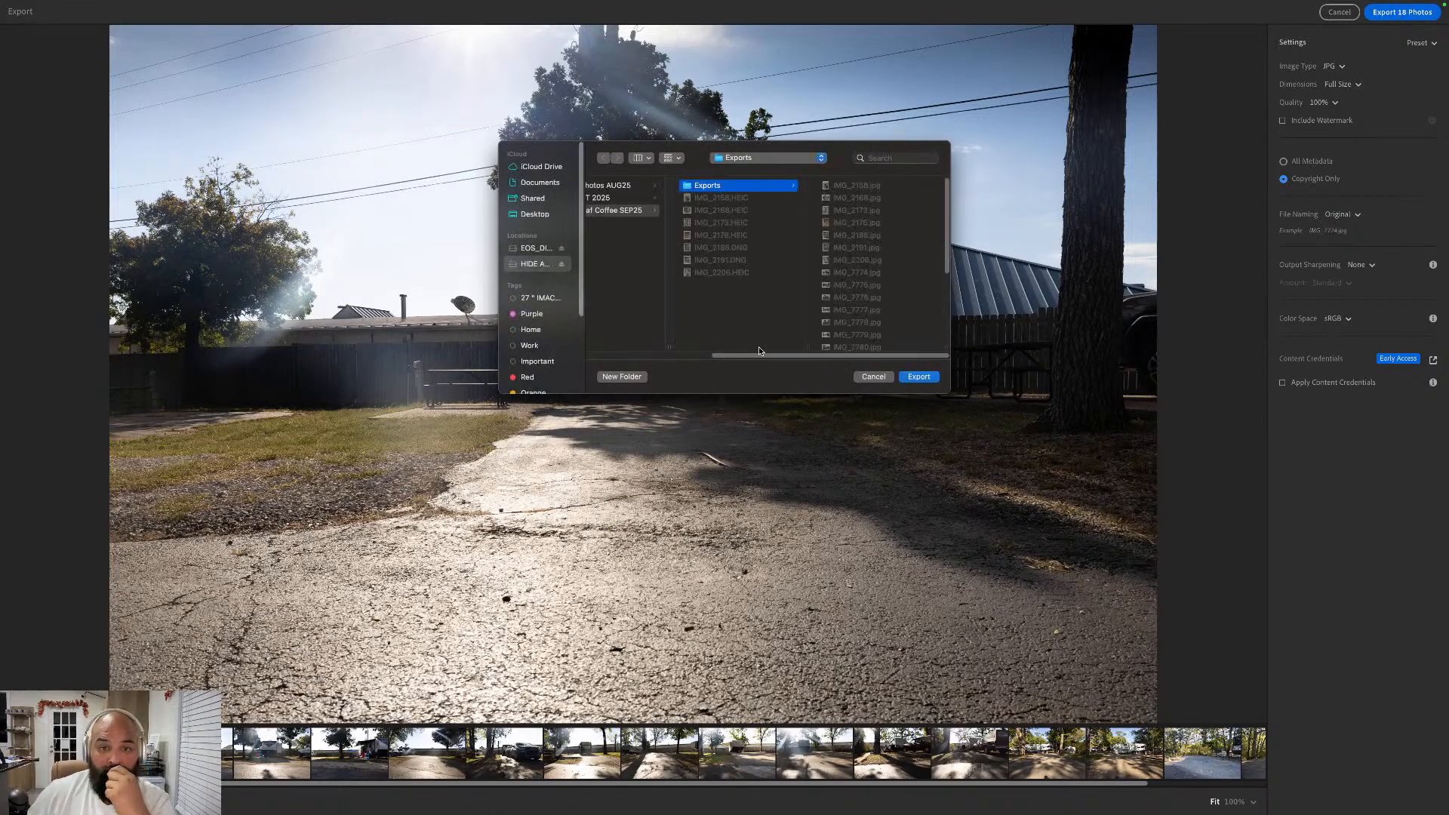
click(632, 199)
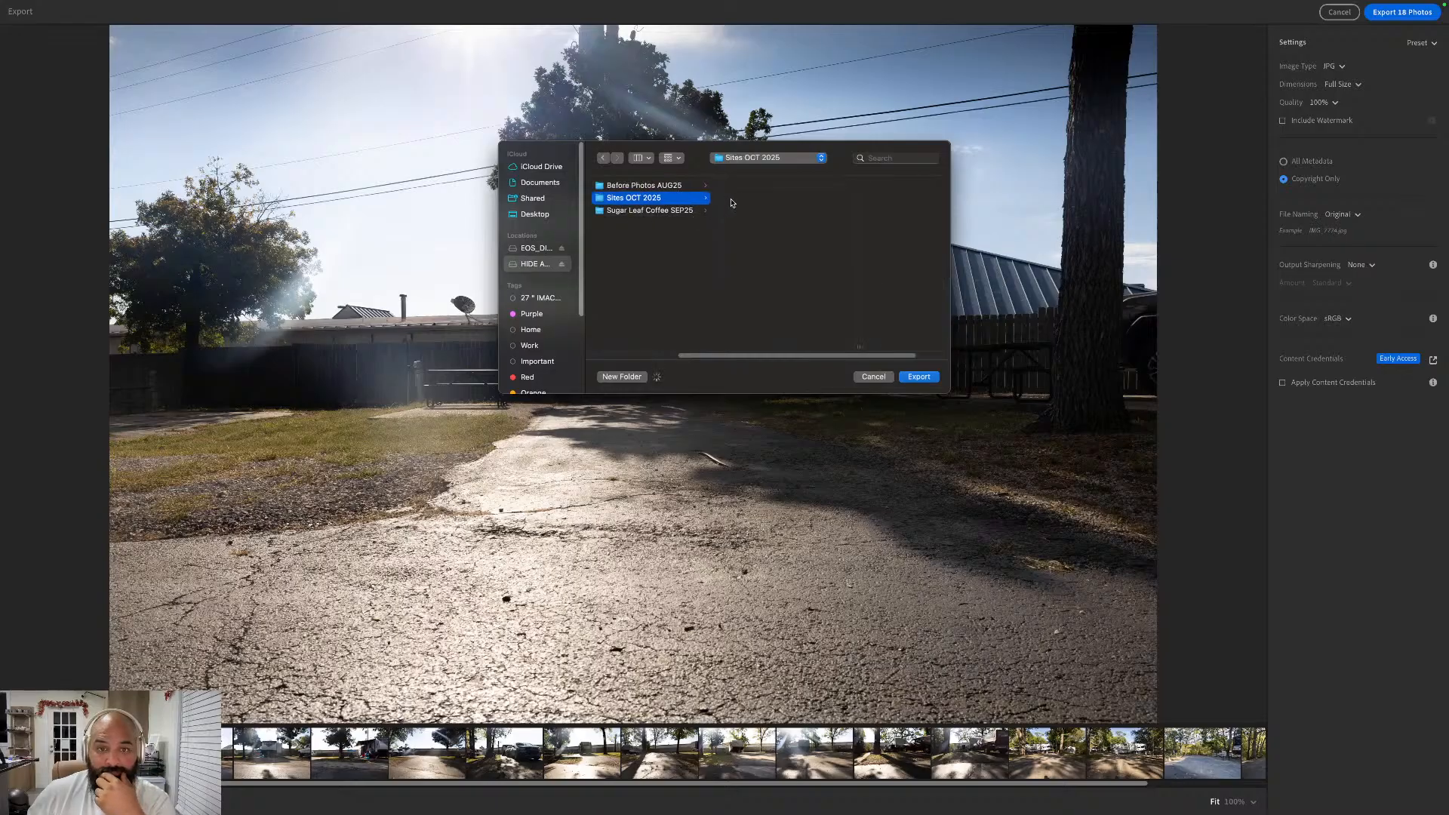
click(745, 188)
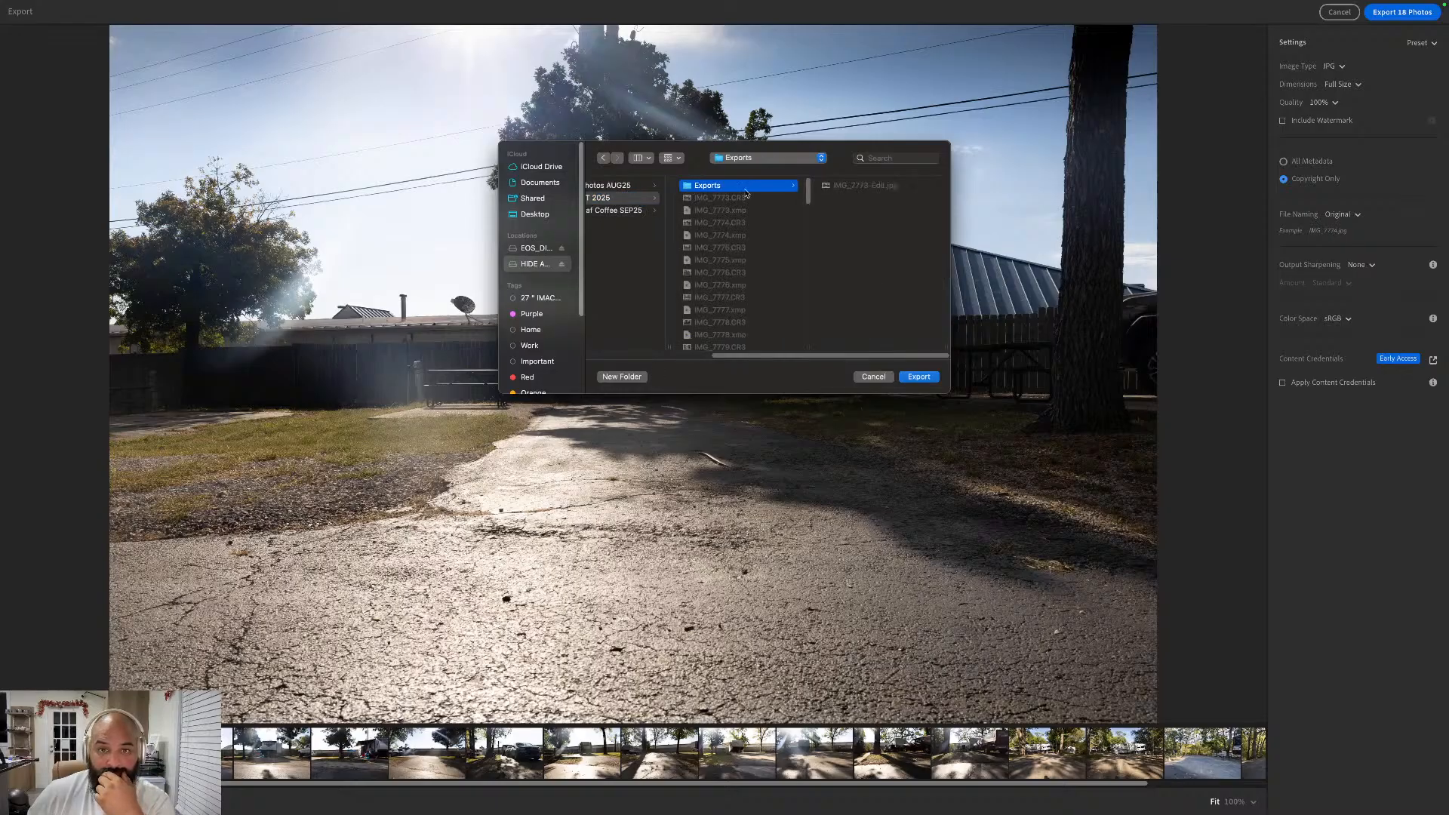
click(920, 377)
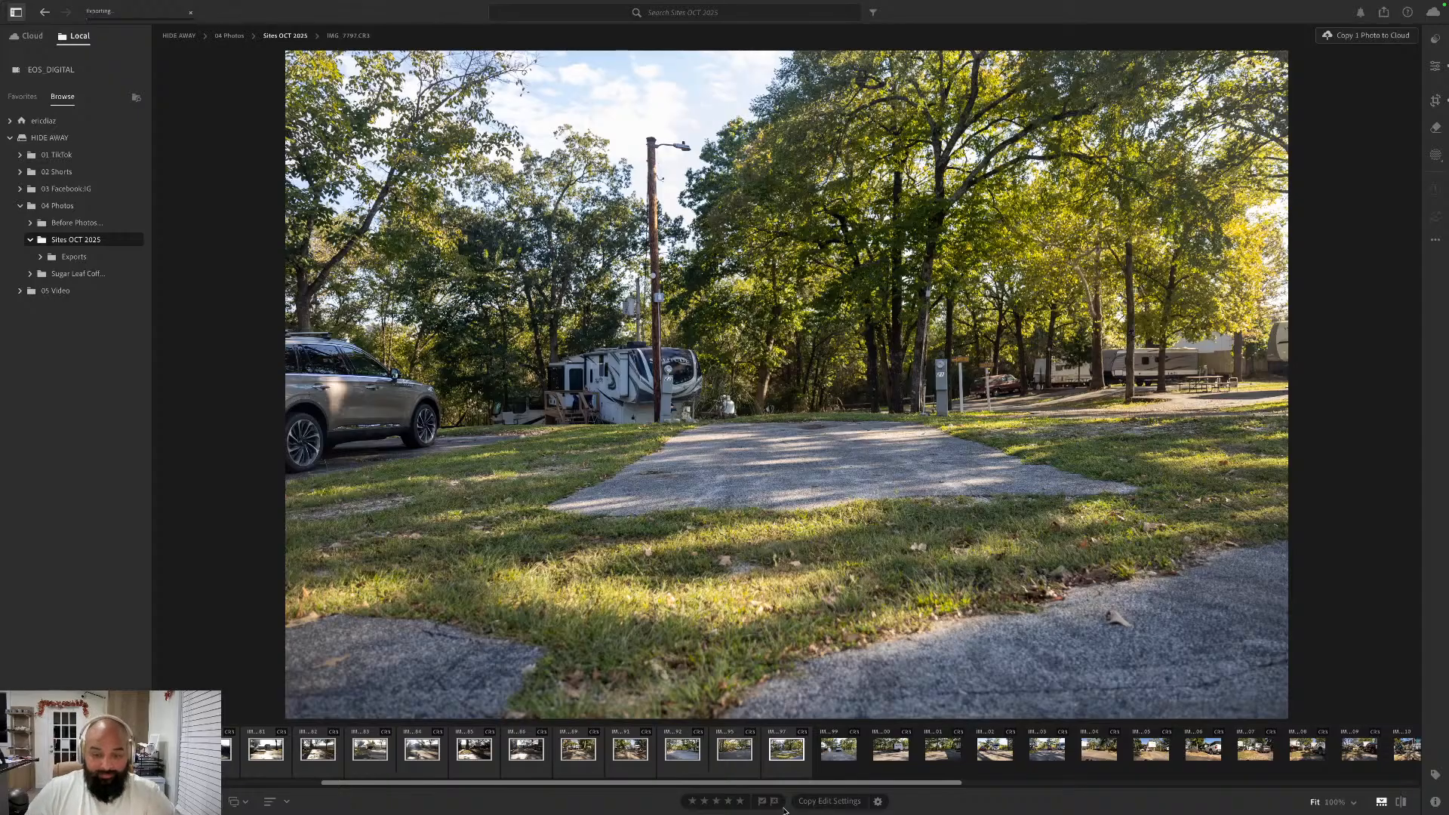
- Send the silver SUV photo, IMG_7799, to Photoshop for editing, check Photoshop for it, and return to Lightroom
click(836, 753)
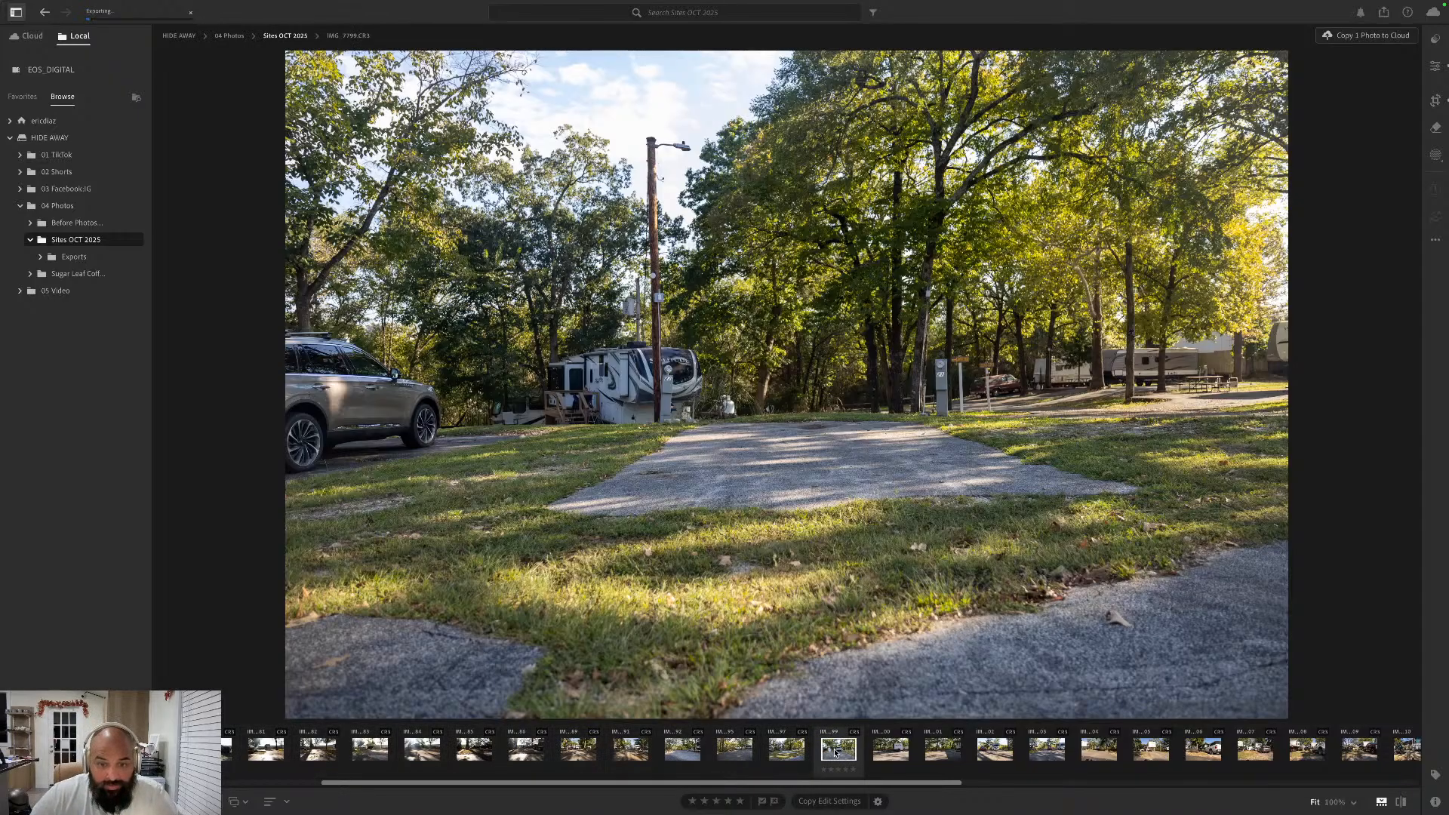
right_click(835, 753)
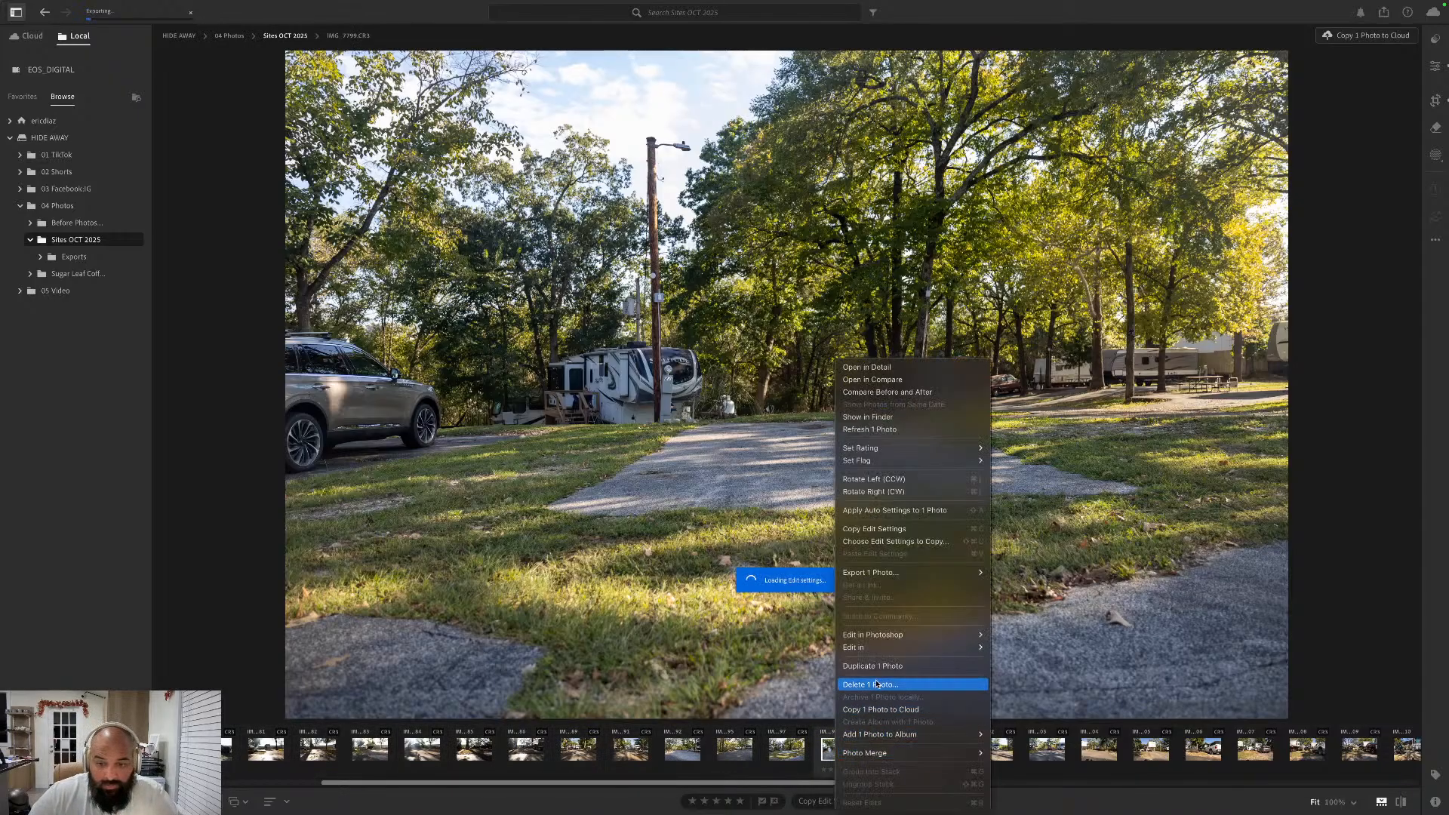
mouse_move(905, 638)
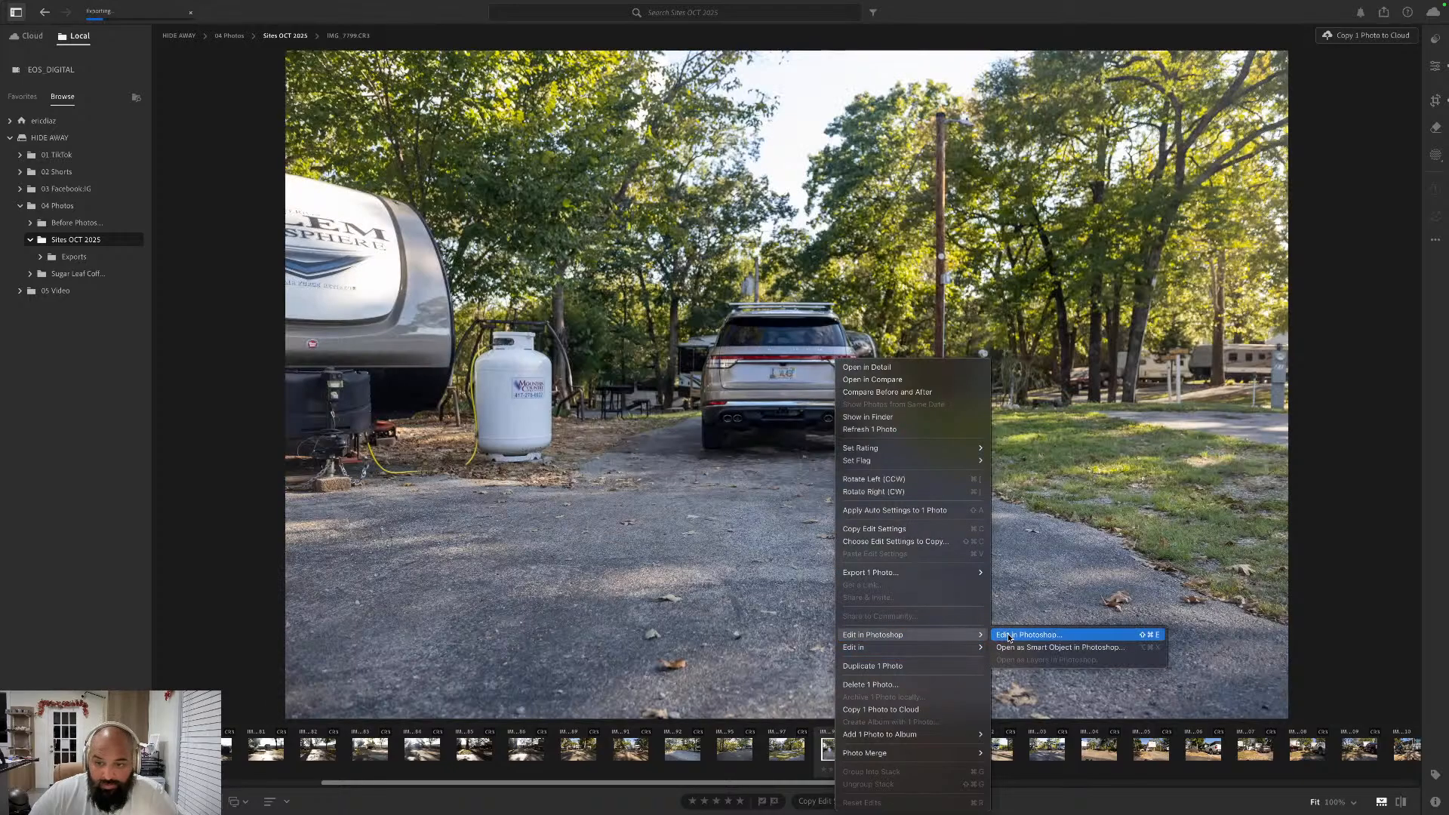
click(1008, 635)
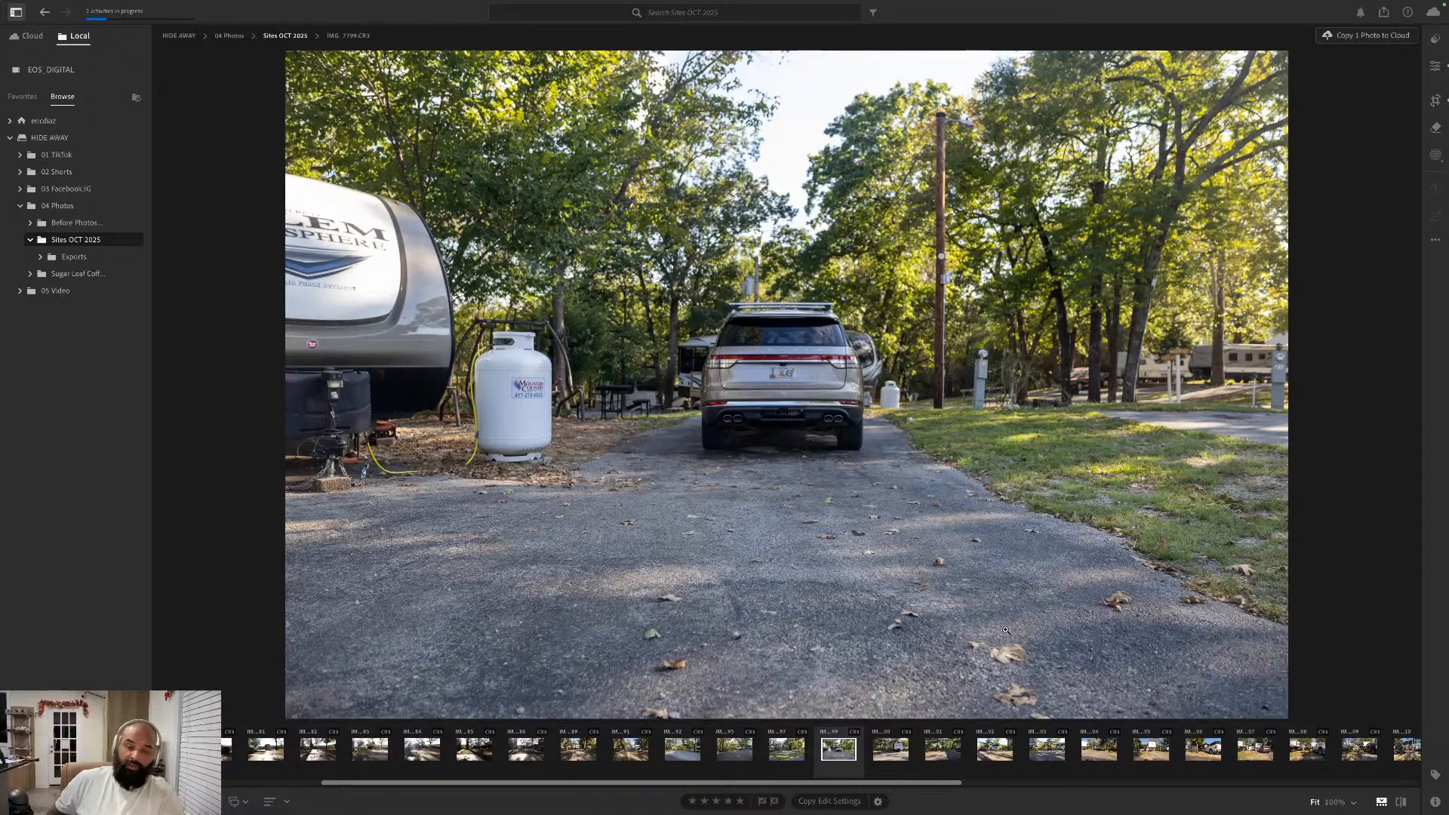
key(super+Tab)
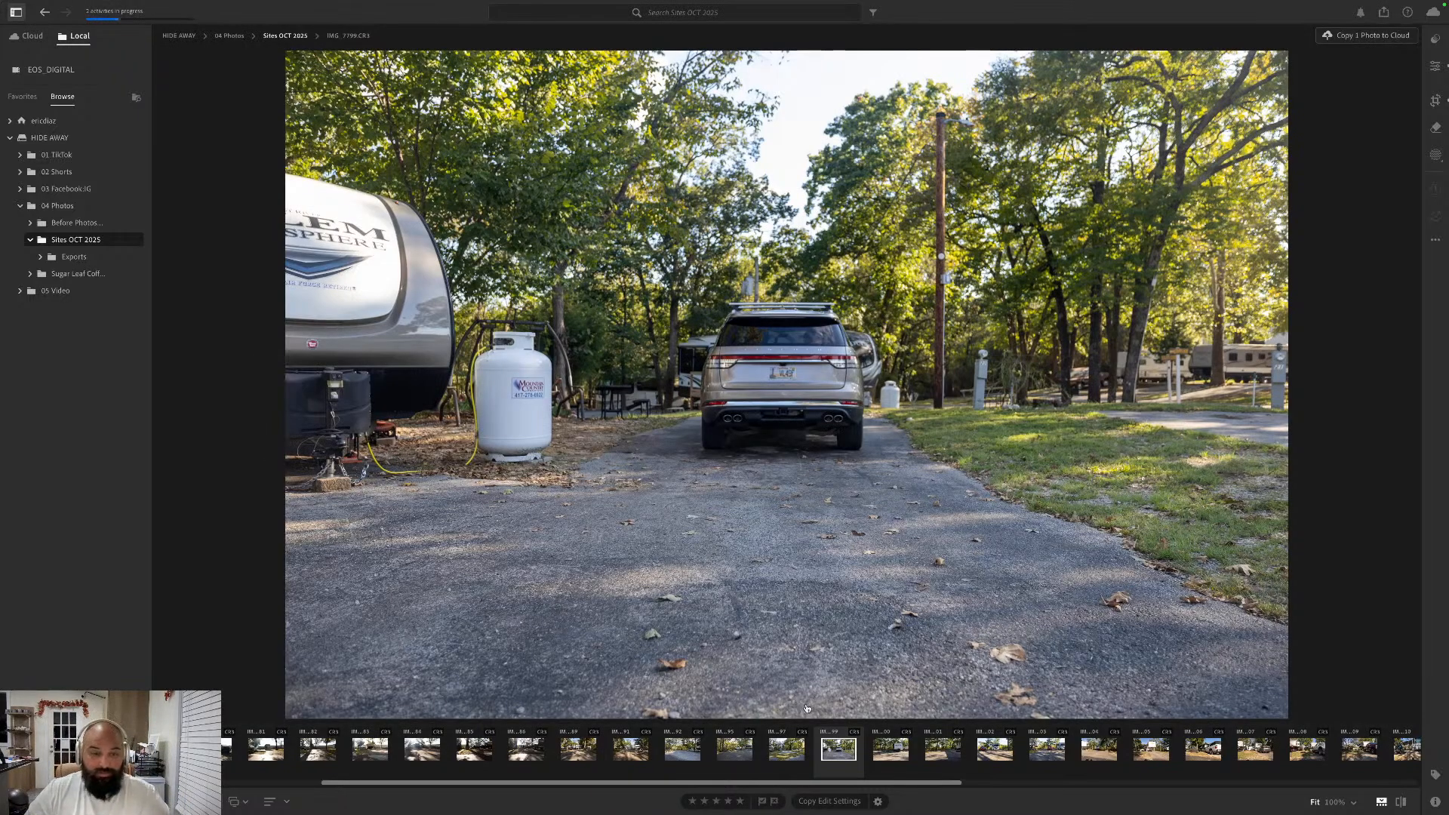
key(super+Tab)
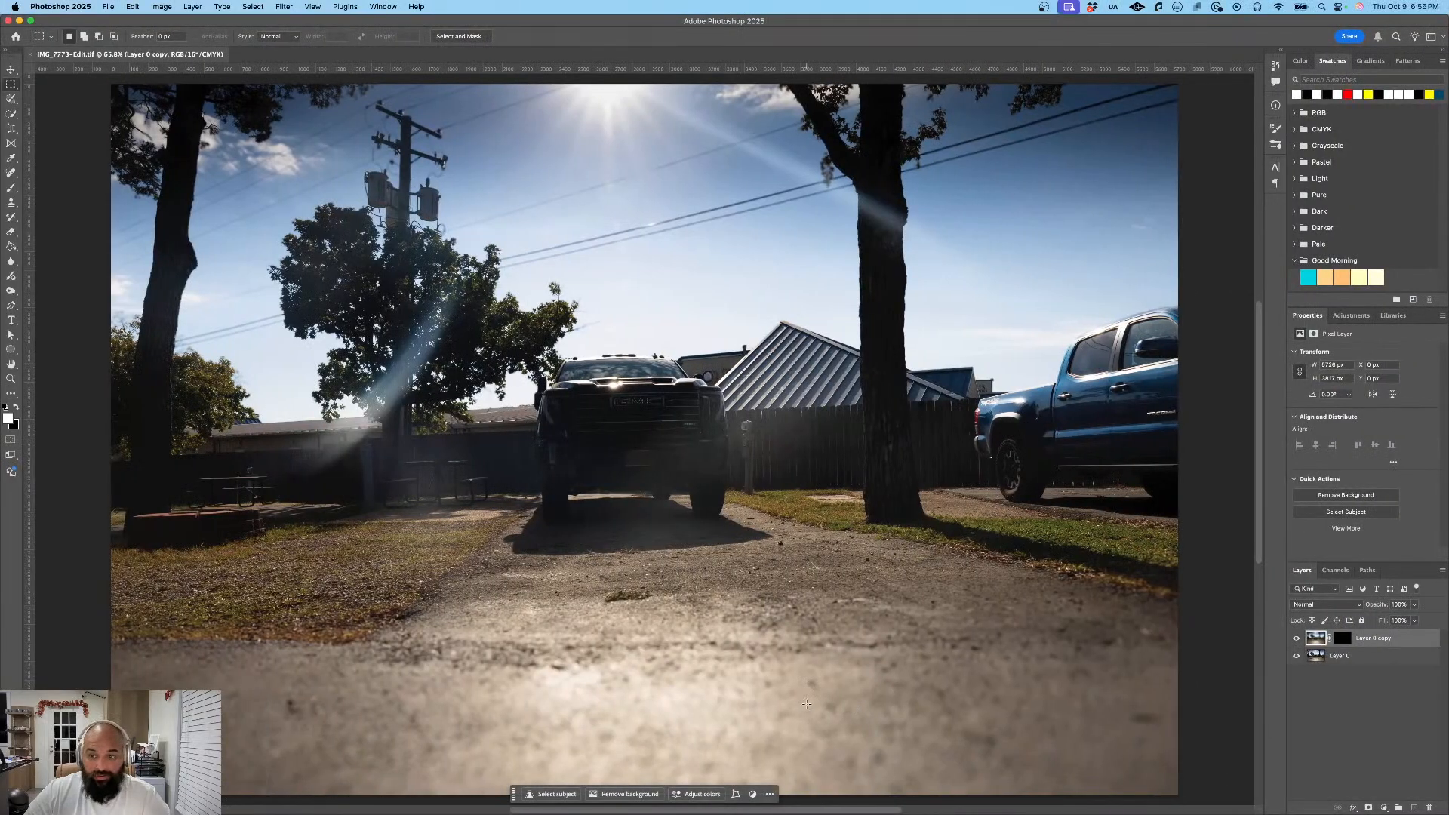
key(super+Tab)
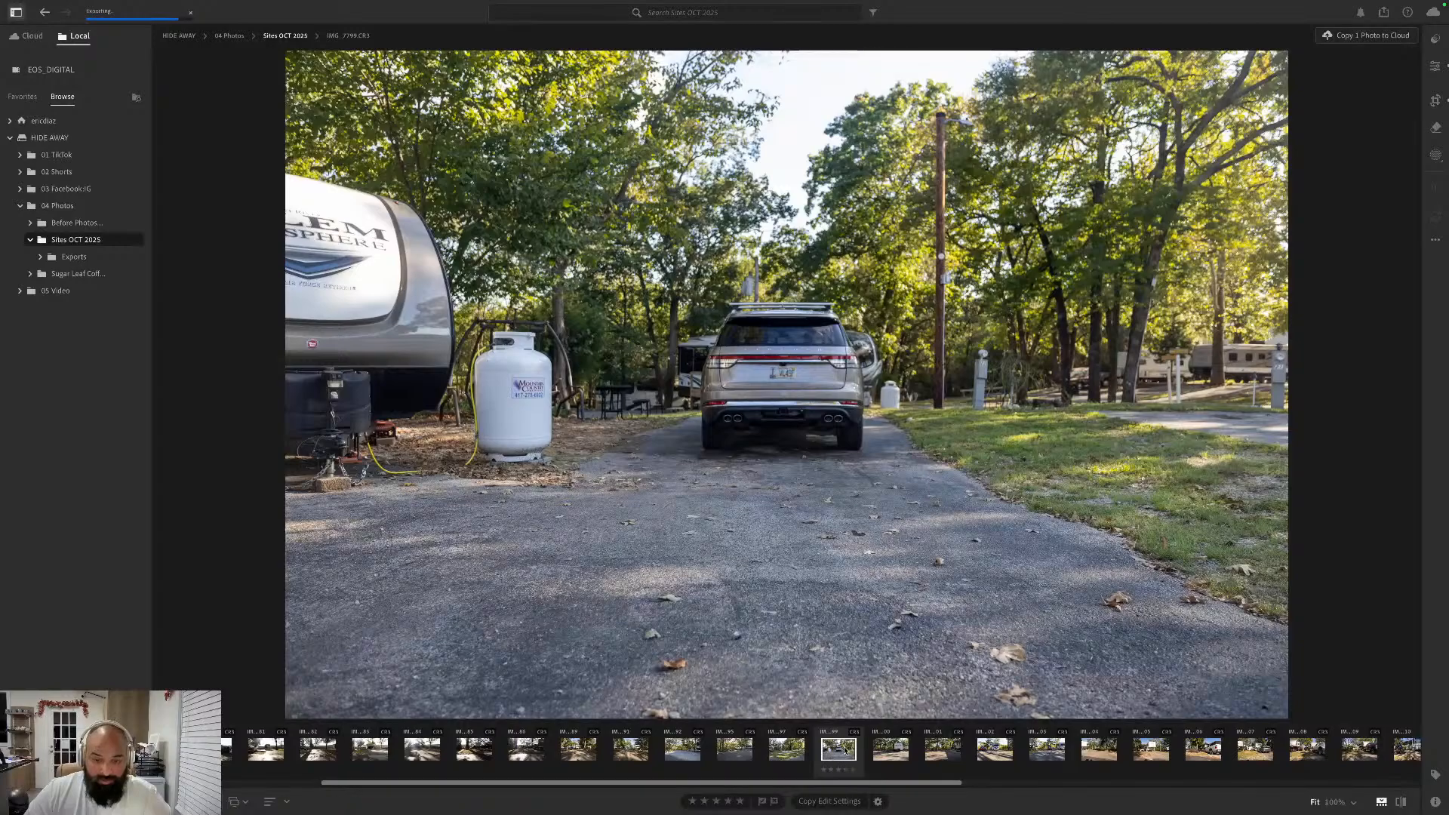
- Send IMG_7799 to Photoshop for editing once more
right_click(847, 746)
mouse_move(928, 637)
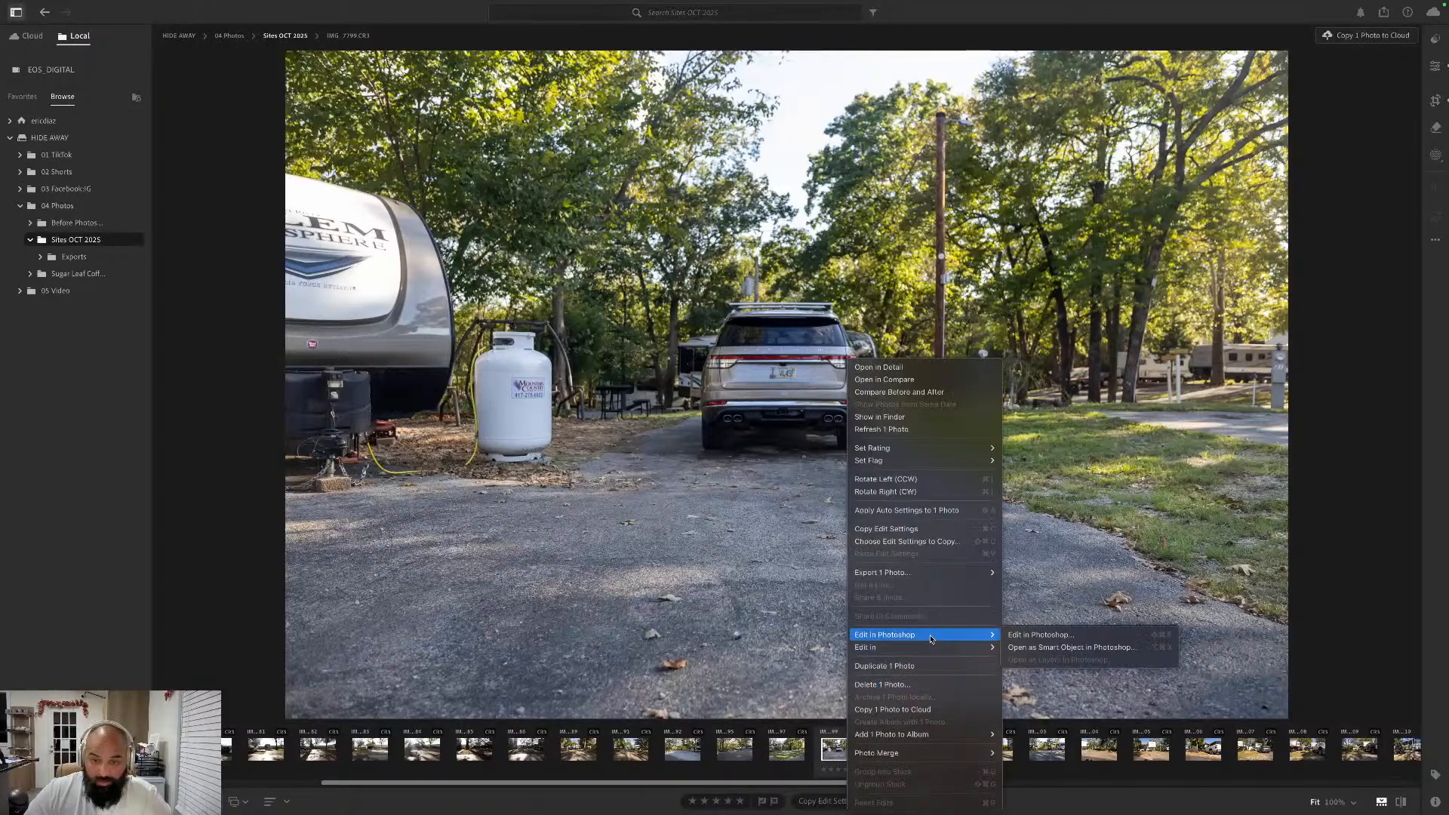
click(1045, 638)
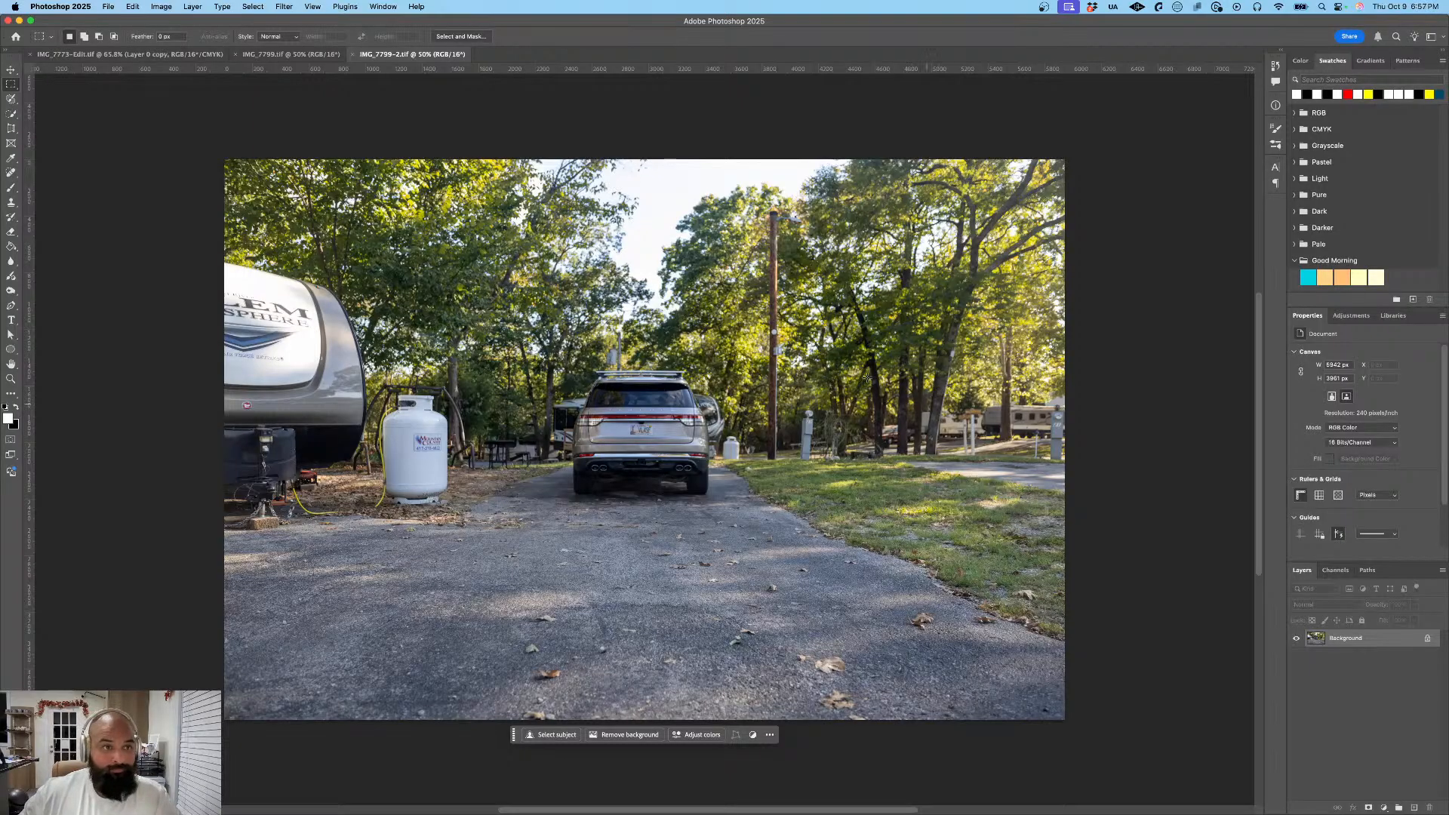
- Close the duplicate IMG_7799-2 document, check Lightroom, and return to IMG_7799 in Photoshop
click(303, 55)
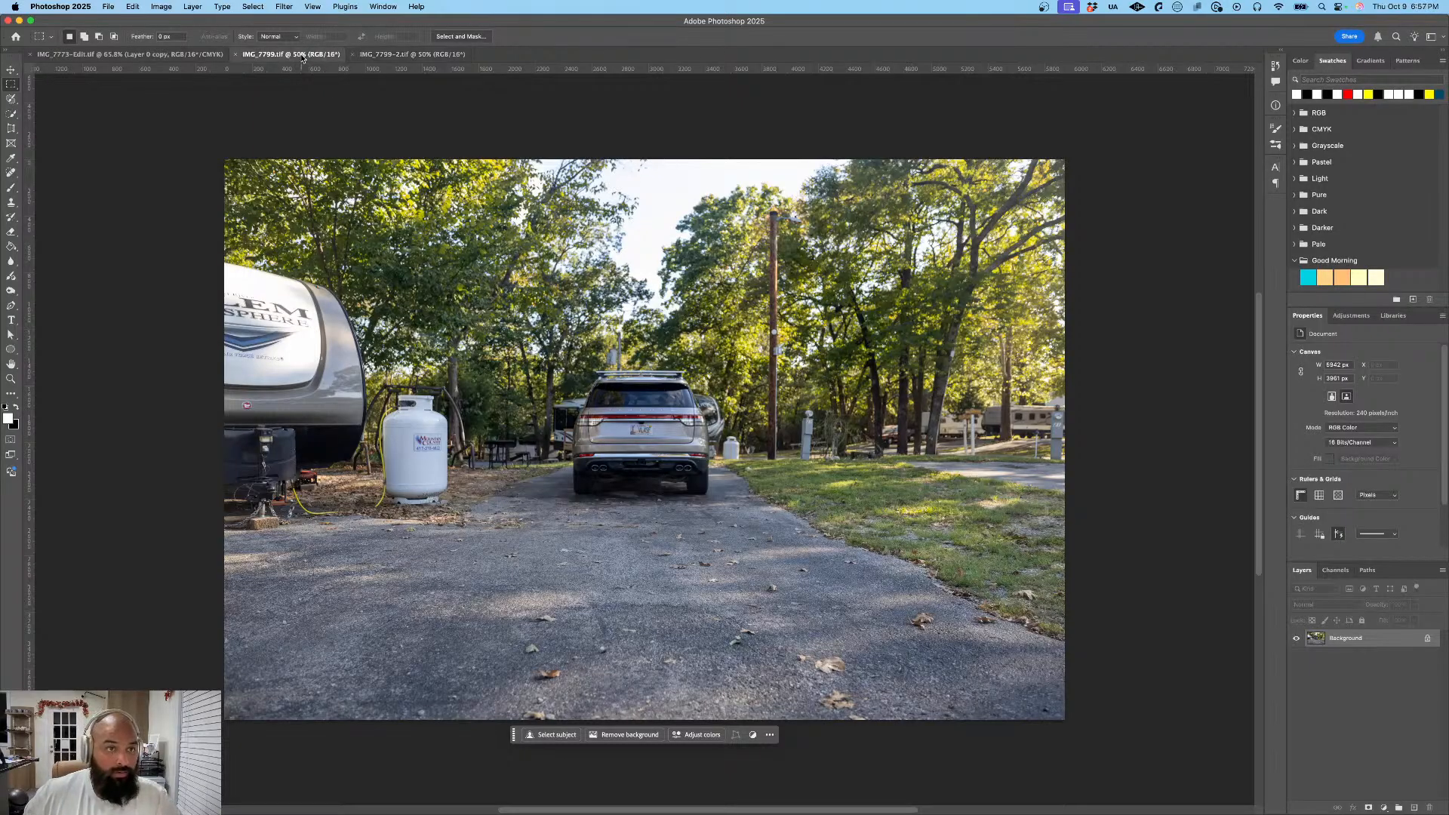
click(353, 55)
key(super+Tab)
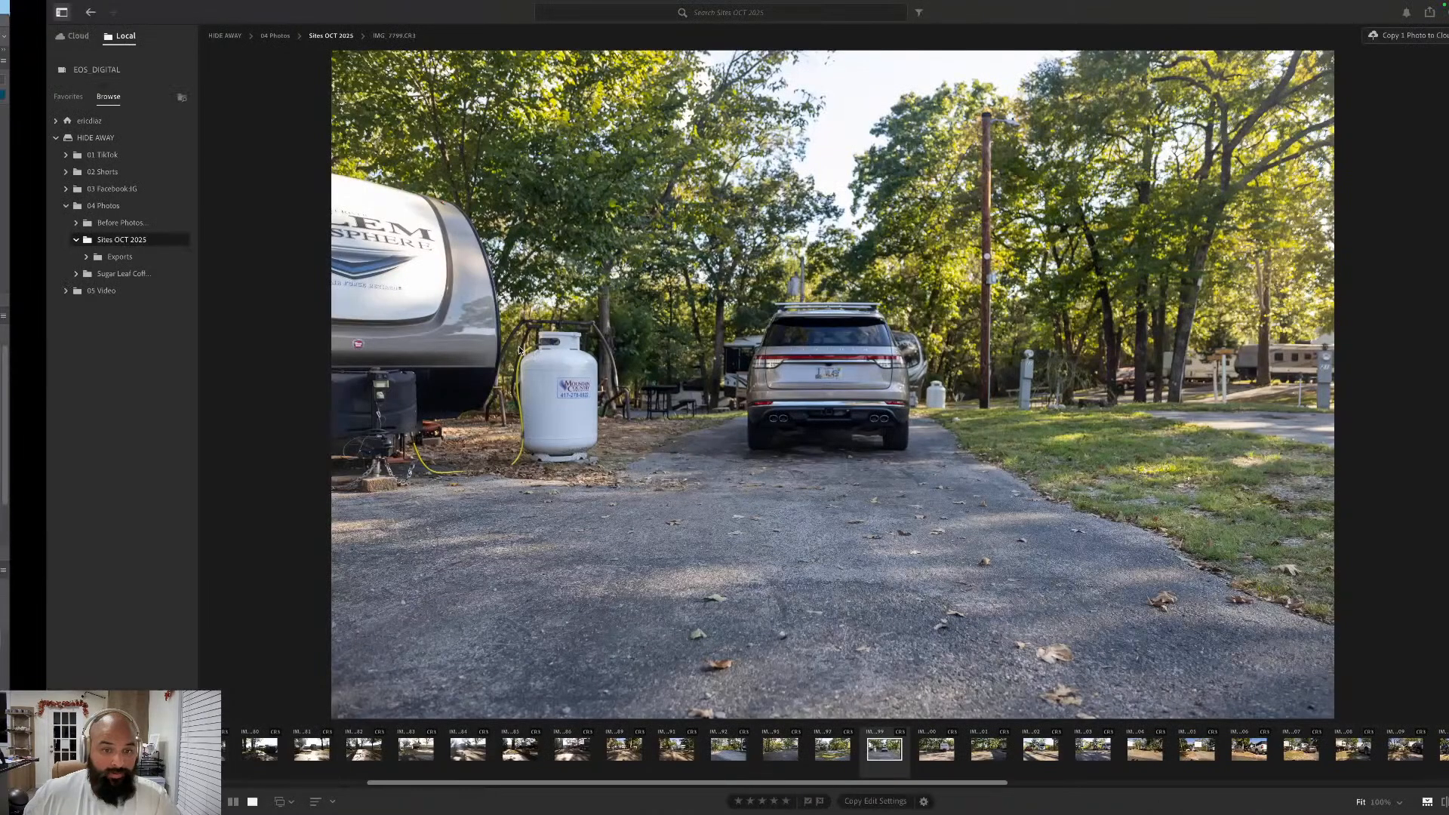
key(super+Tab)
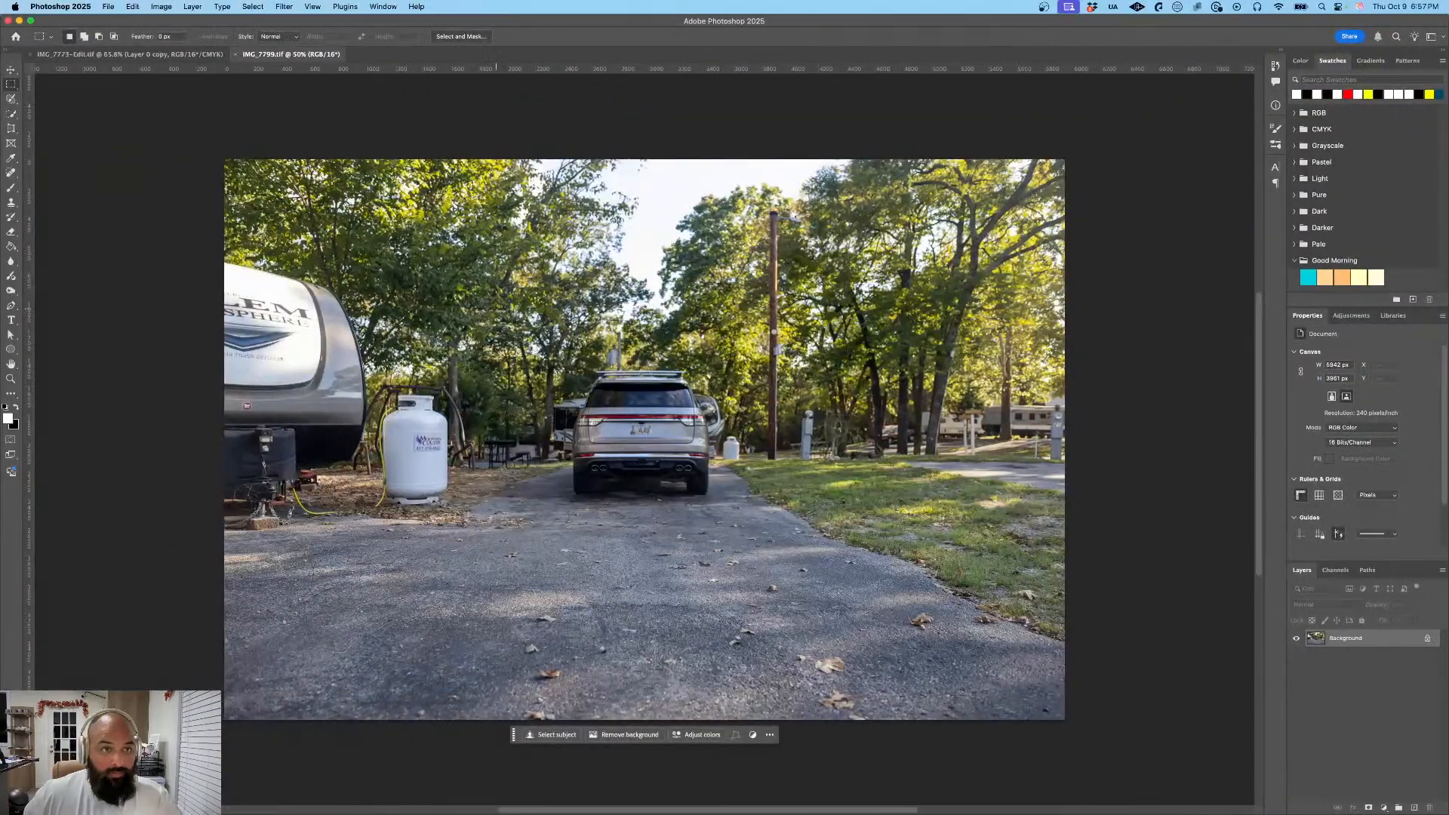
- Unlock the background layer of IMG_7799 and duplicate it as Layer 0 copy
scroll(634, 431, up, 10)
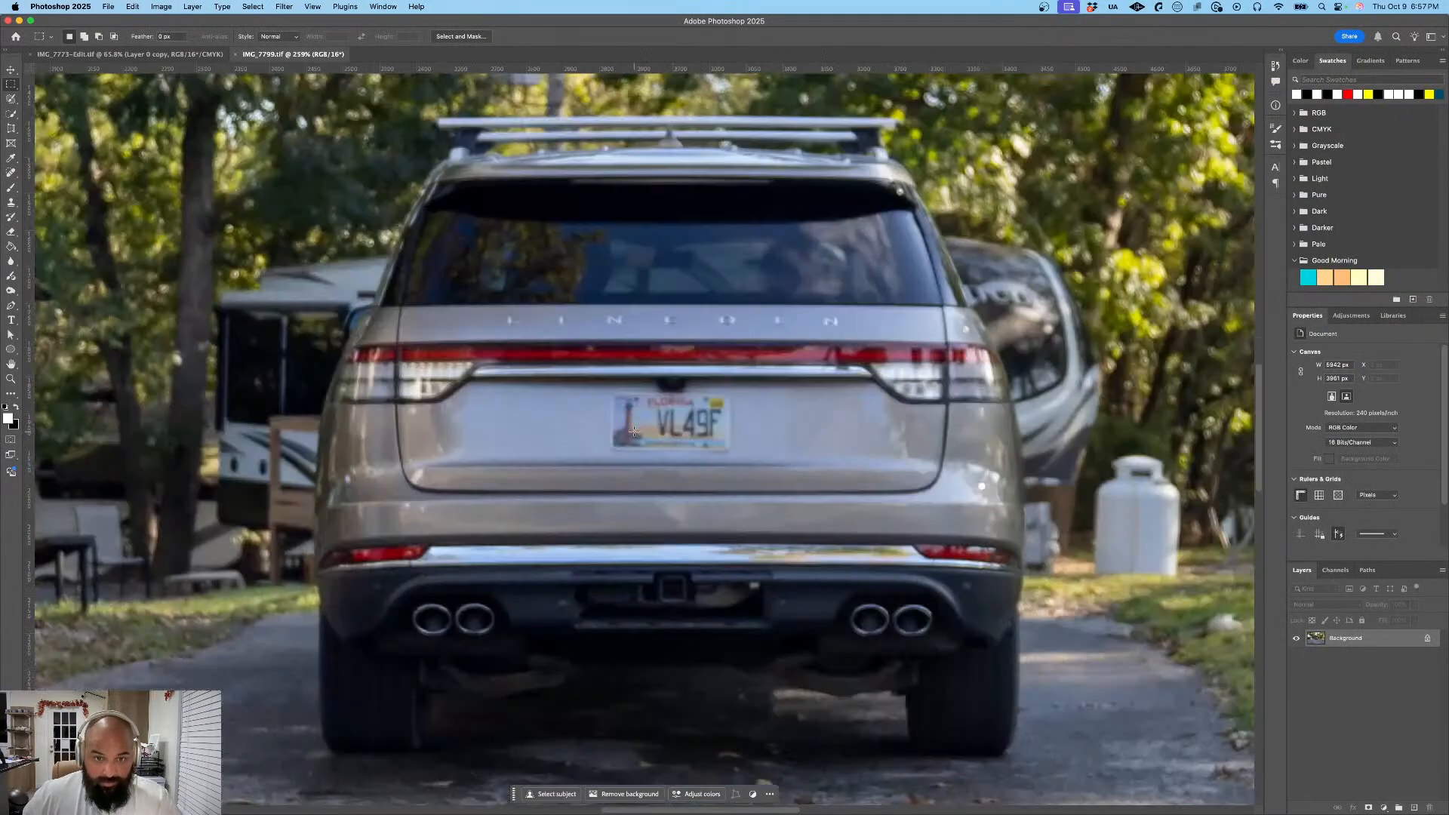
click(1427, 643)
right_click(1392, 640)
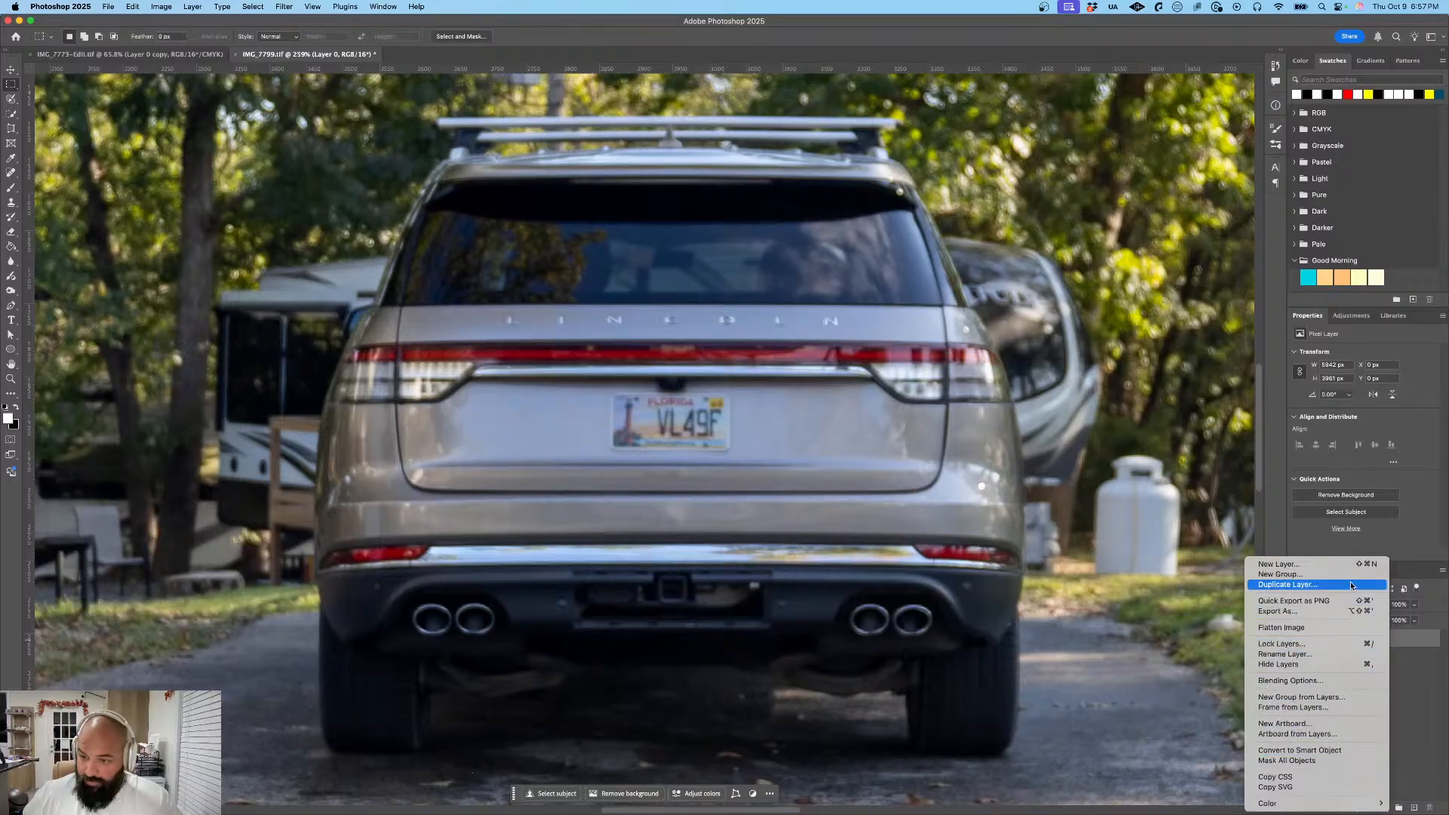
click(1289, 585)
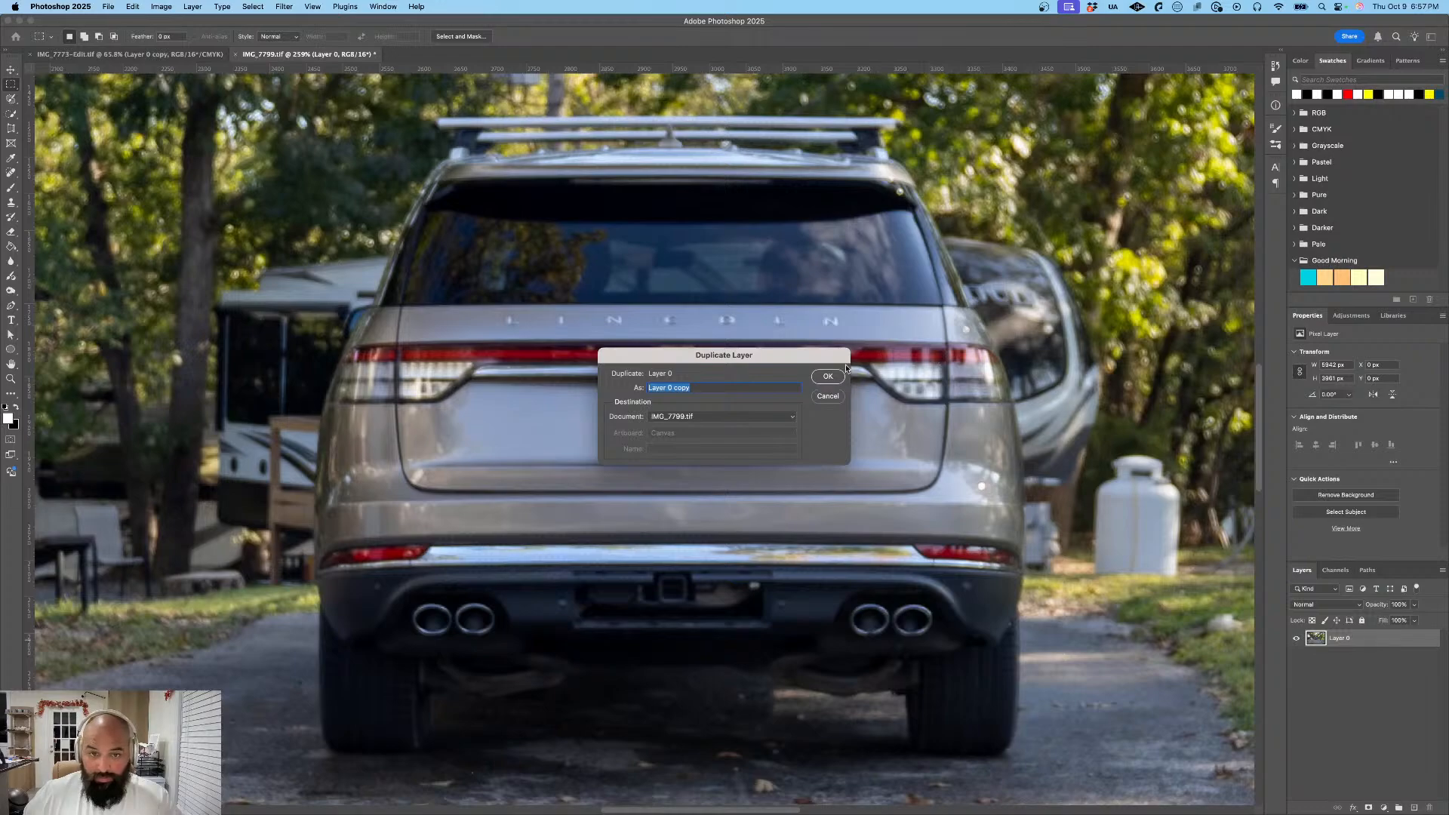
click(838, 378)
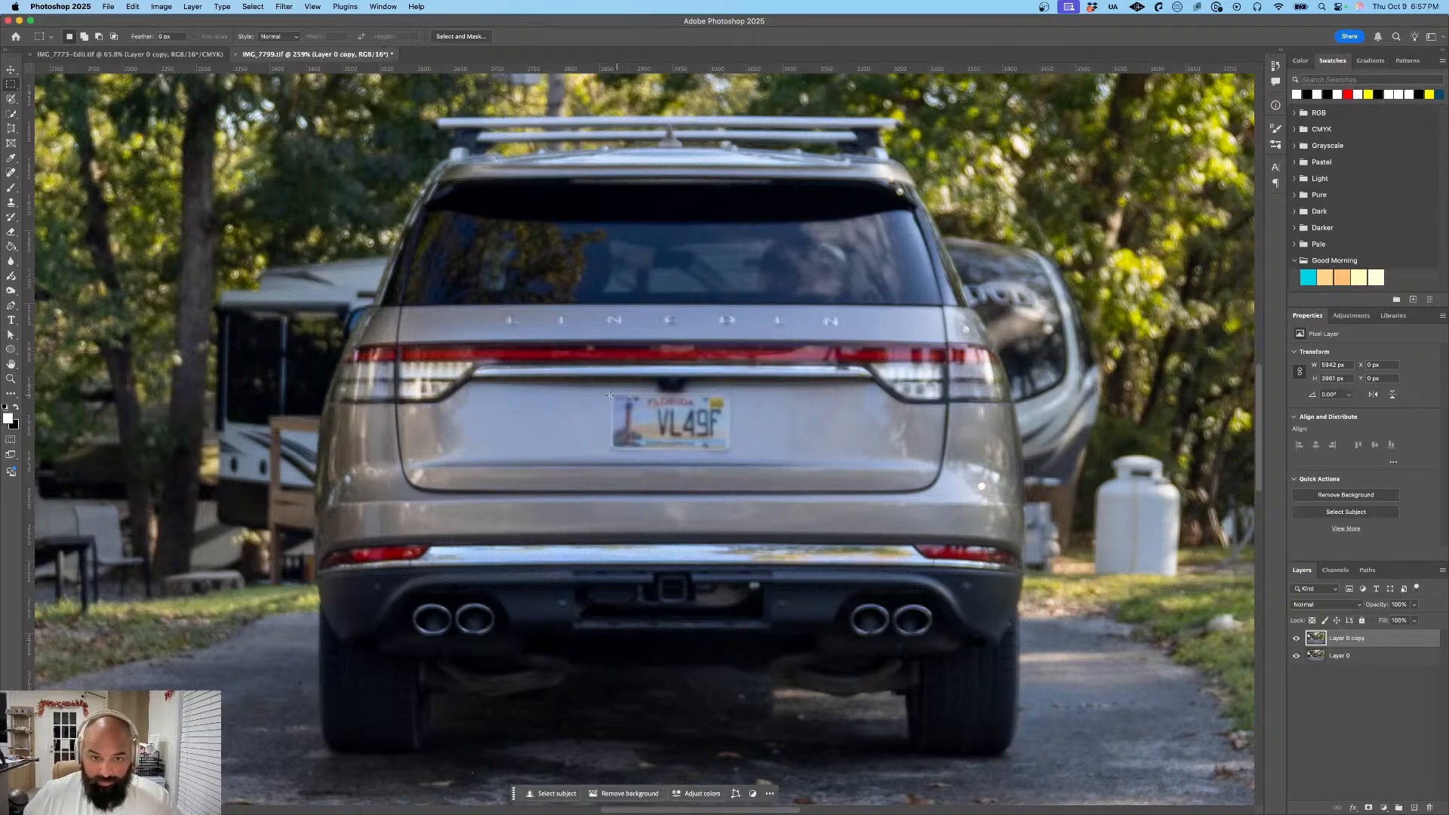
- Select the SUV's license plate with a rectangular marquee and turn the selection into a mask on Layer 0 copy
drag(611, 391, 732, 452)
click(723, 436)
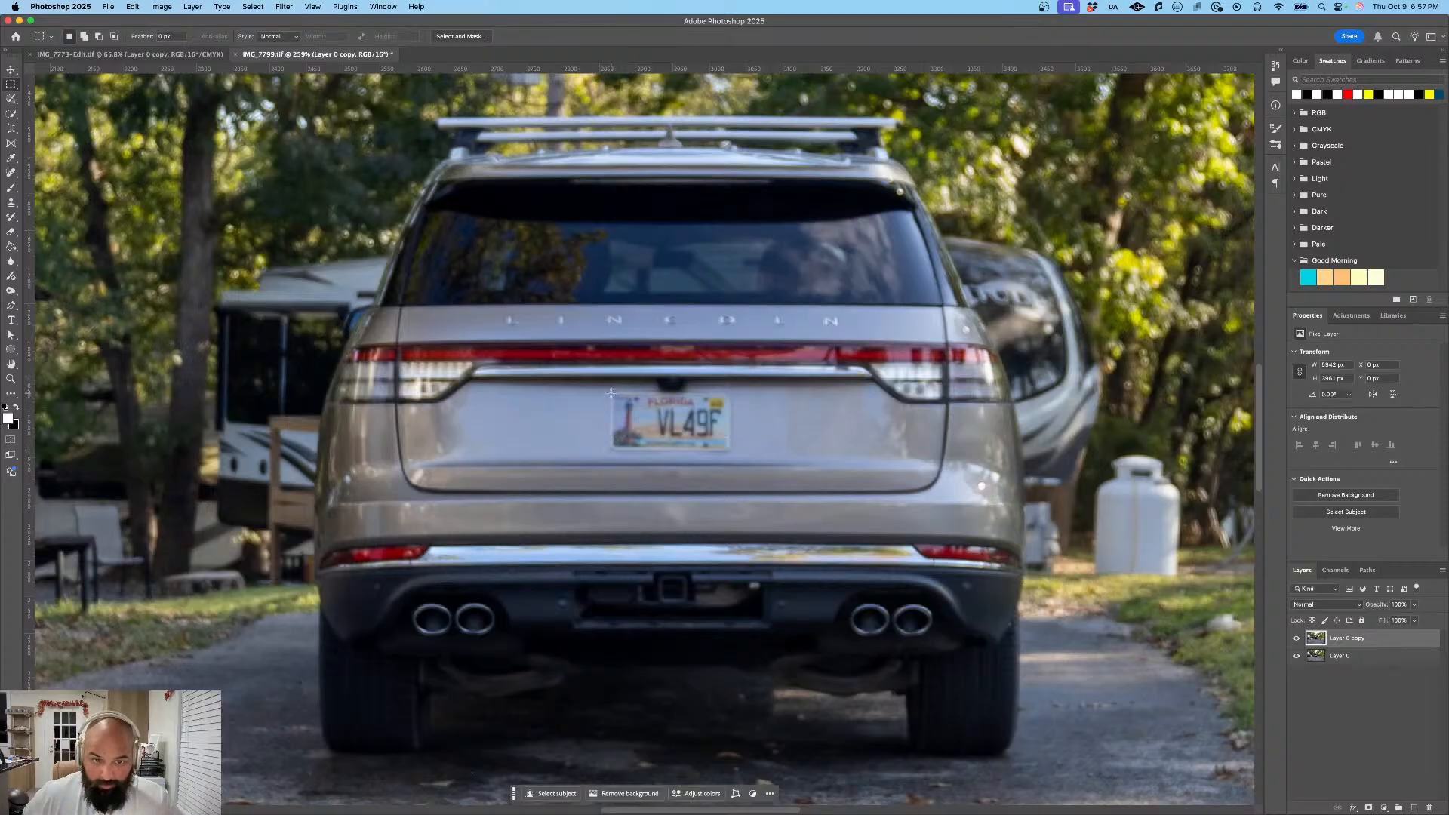
drag(612, 393, 732, 450)
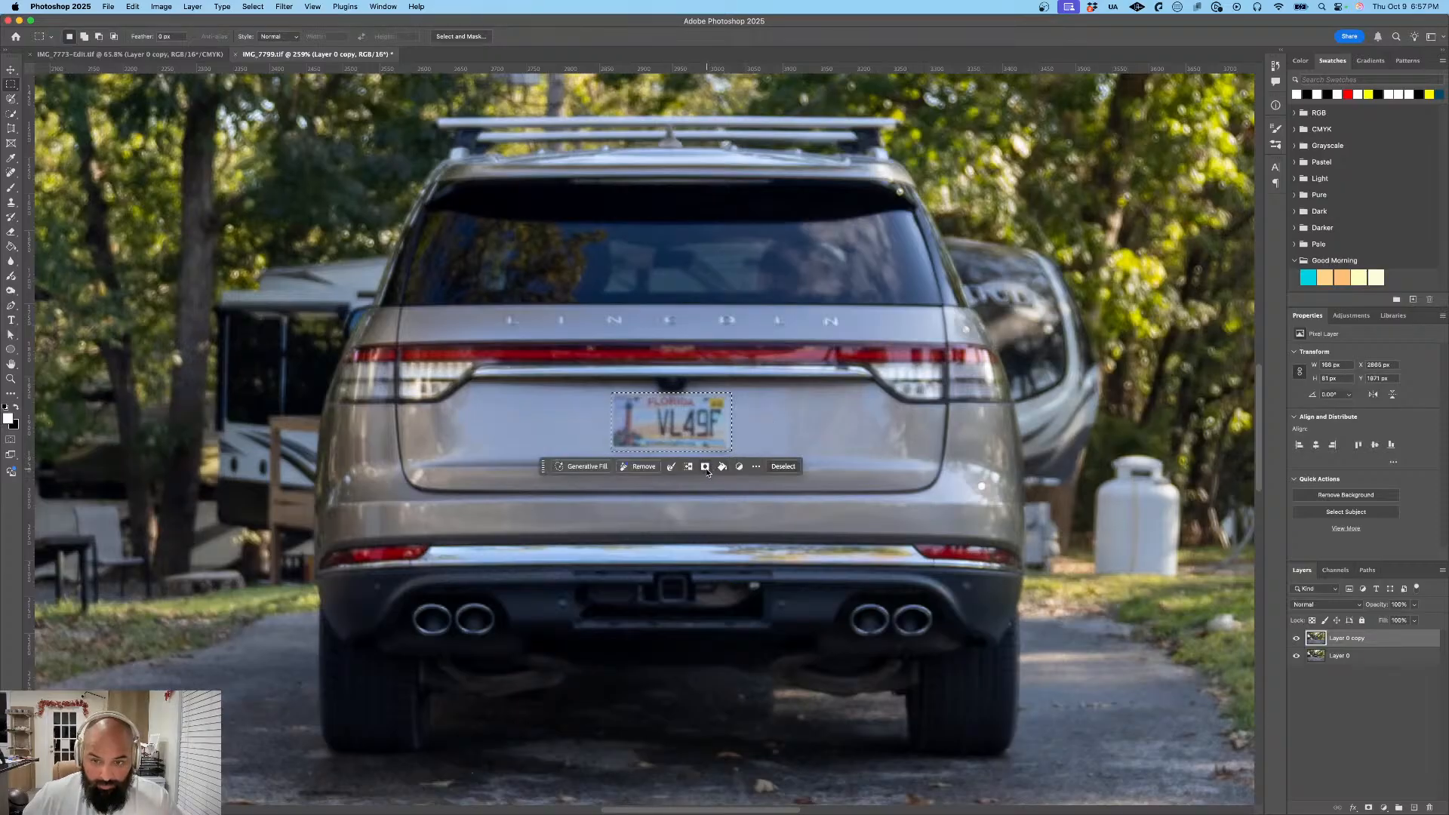
click(705, 468)
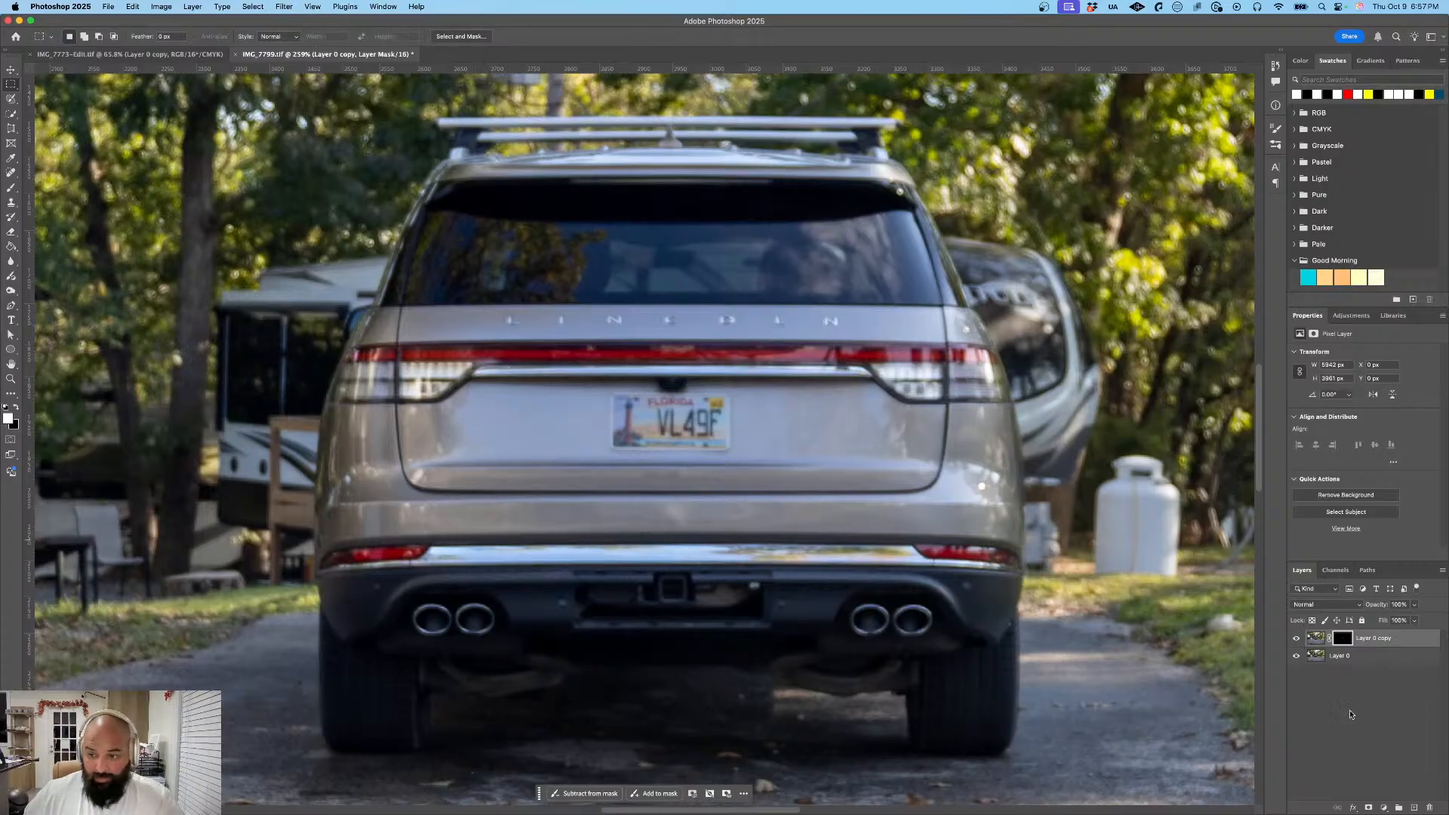
- Apply a strong Gaussian Blur to the image content of Layer 0 copy
click(1318, 639)
click(284, 6)
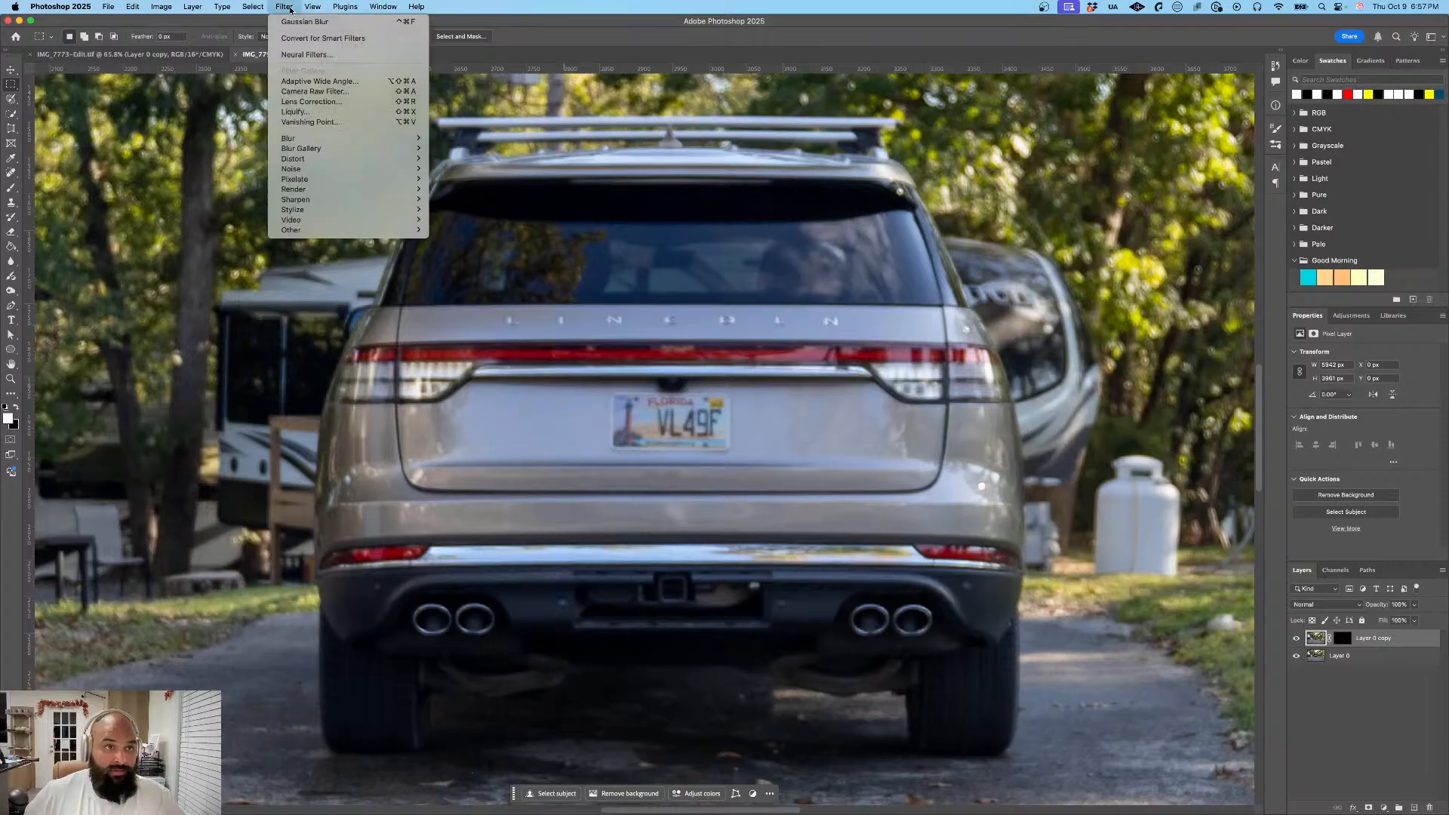
mouse_move(341, 140)
click(451, 180)
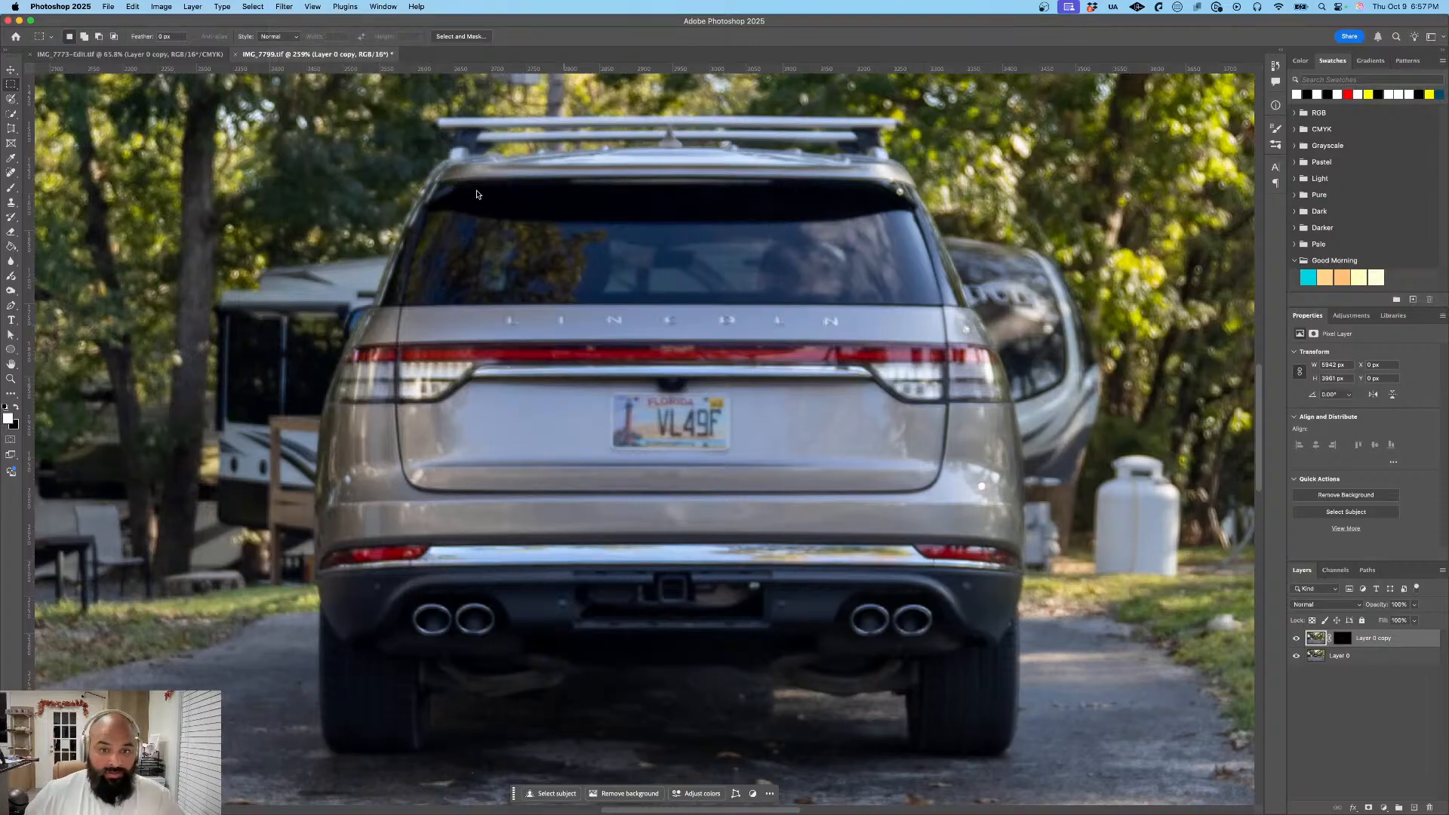
drag(717, 391, 725, 390)
click(787, 236)
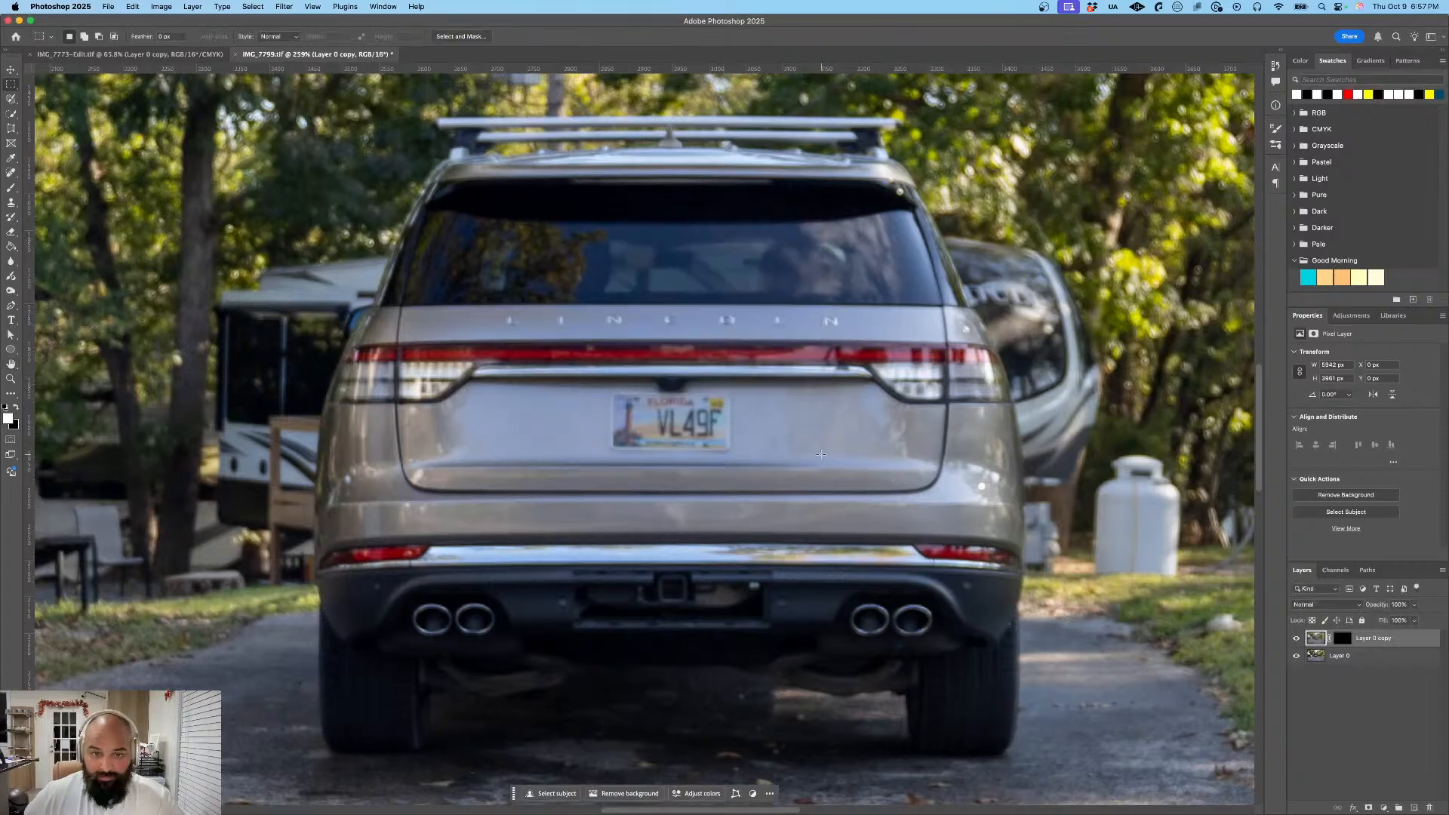
scroll(820, 455, down, 10)
scroll(821, 454, up, 4)
scroll(820, 455, up, 1)
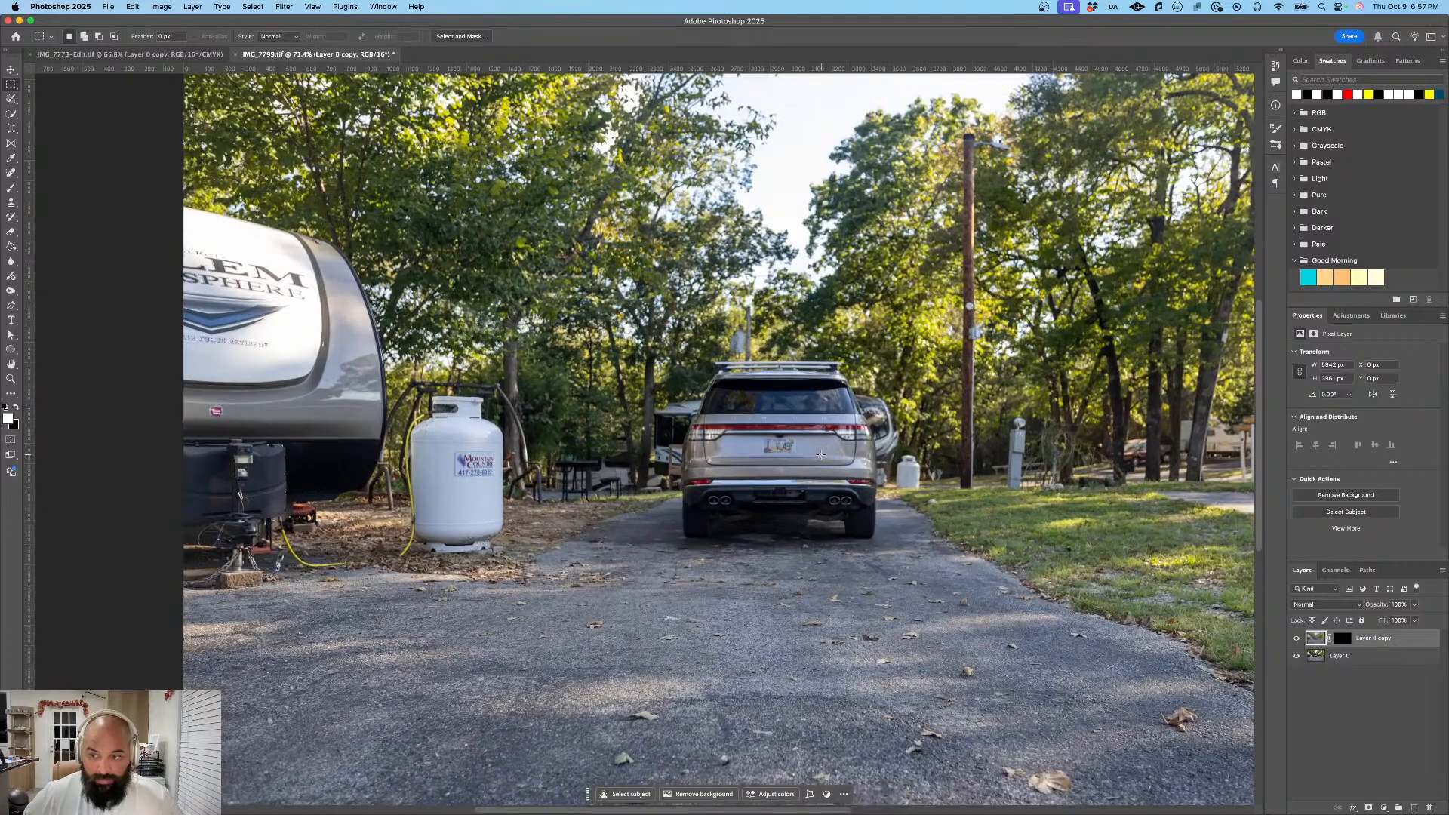
- Compare the photo with Layer 0 copy hidden and shown, and delete that layer's mask
click(1344, 639)
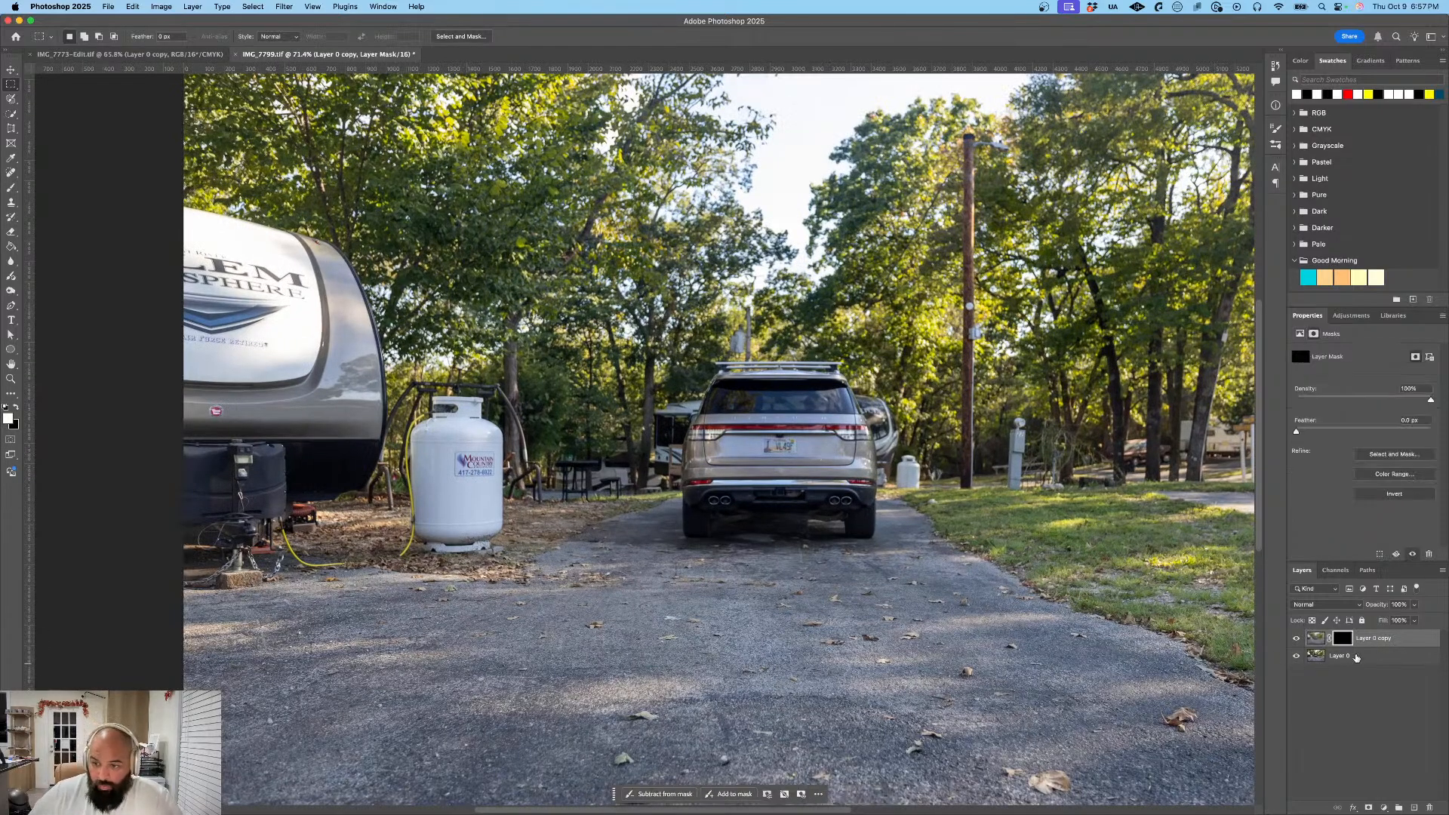
click(1300, 639)
click(1299, 638)
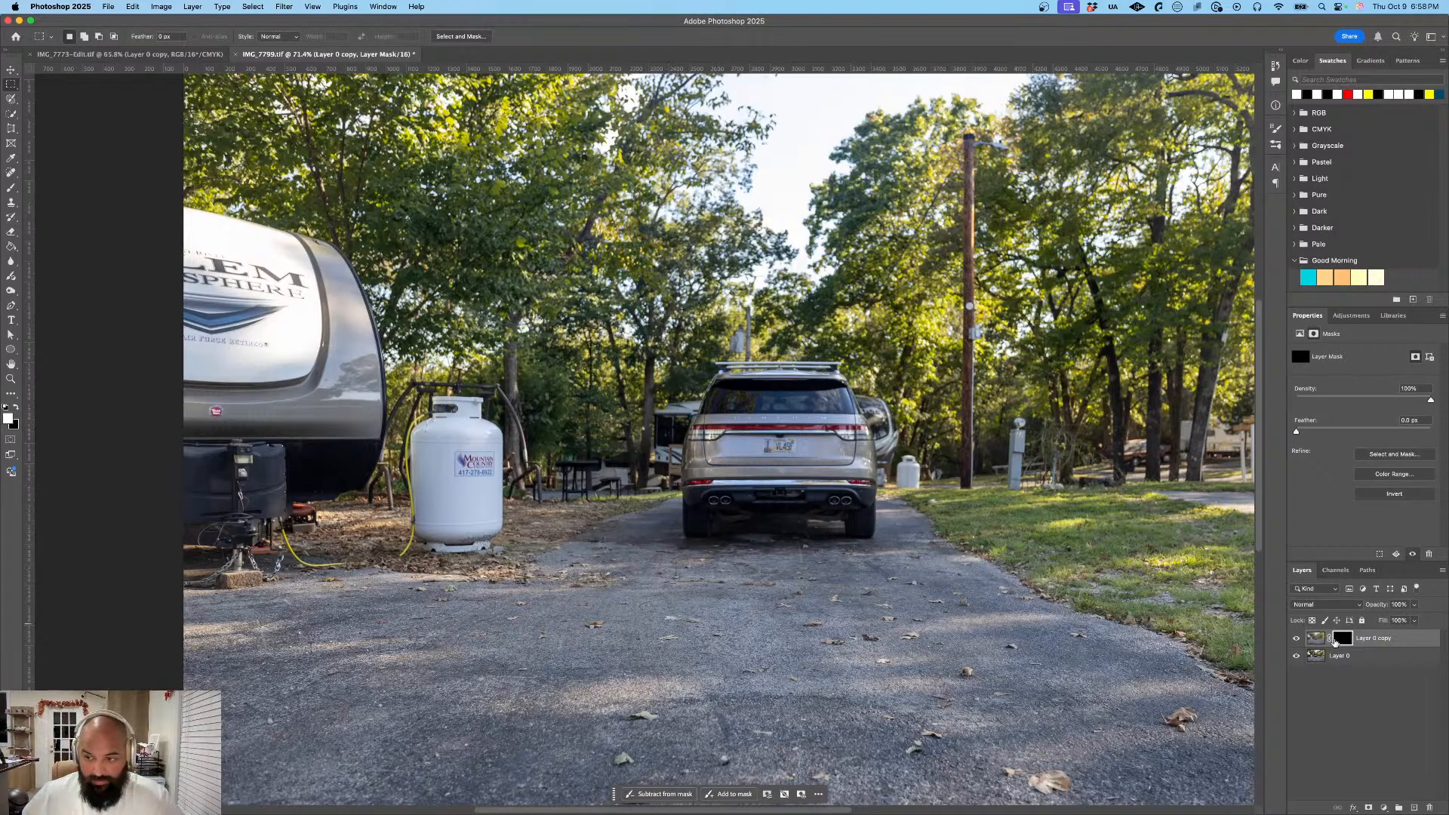
key(Delete)
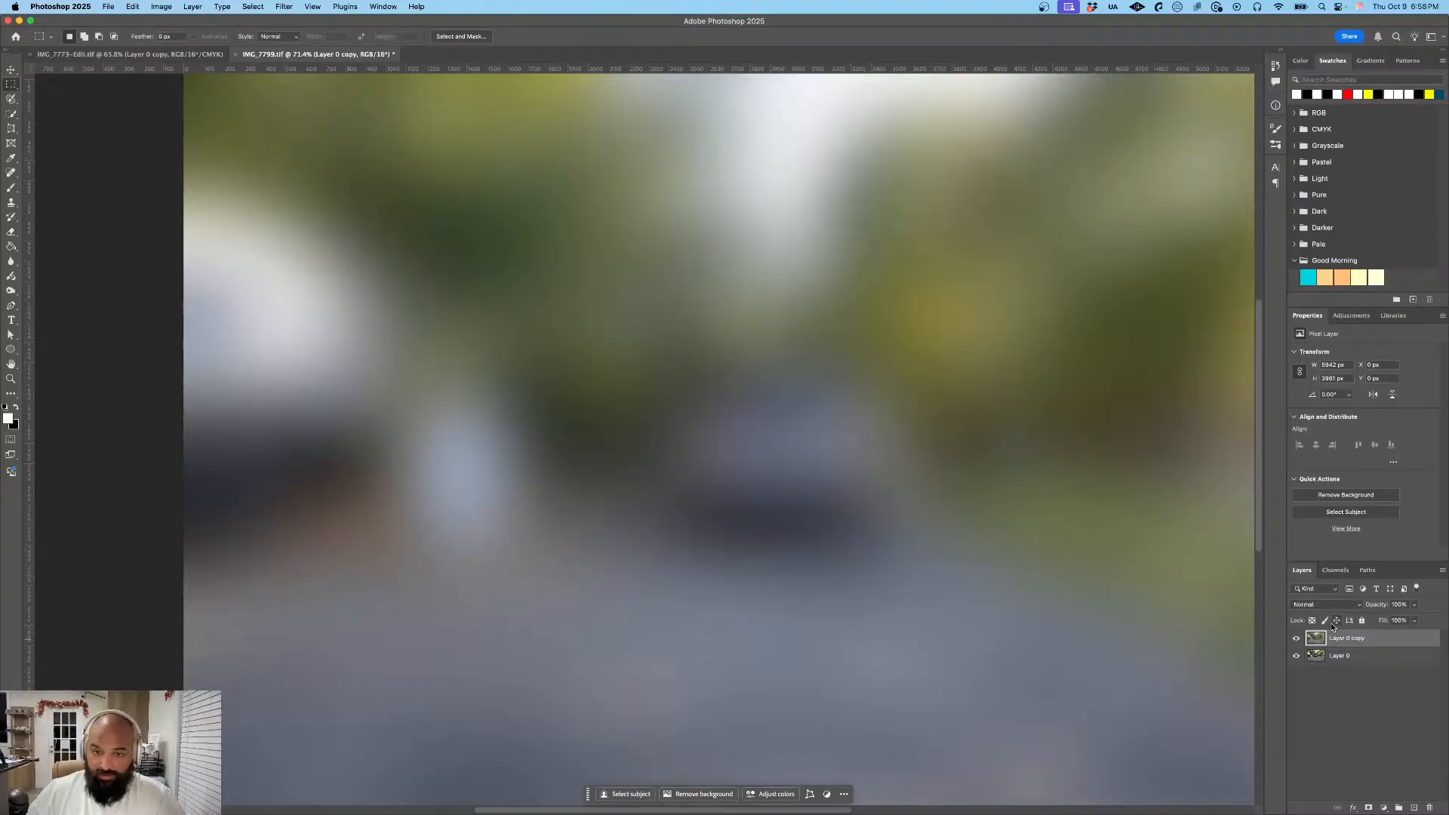
- Mask the blurred Layer 0 copy to a selection about 163 by 80 px around the license plate, and place it above Layer 0
drag(1363, 643, 1356, 672)
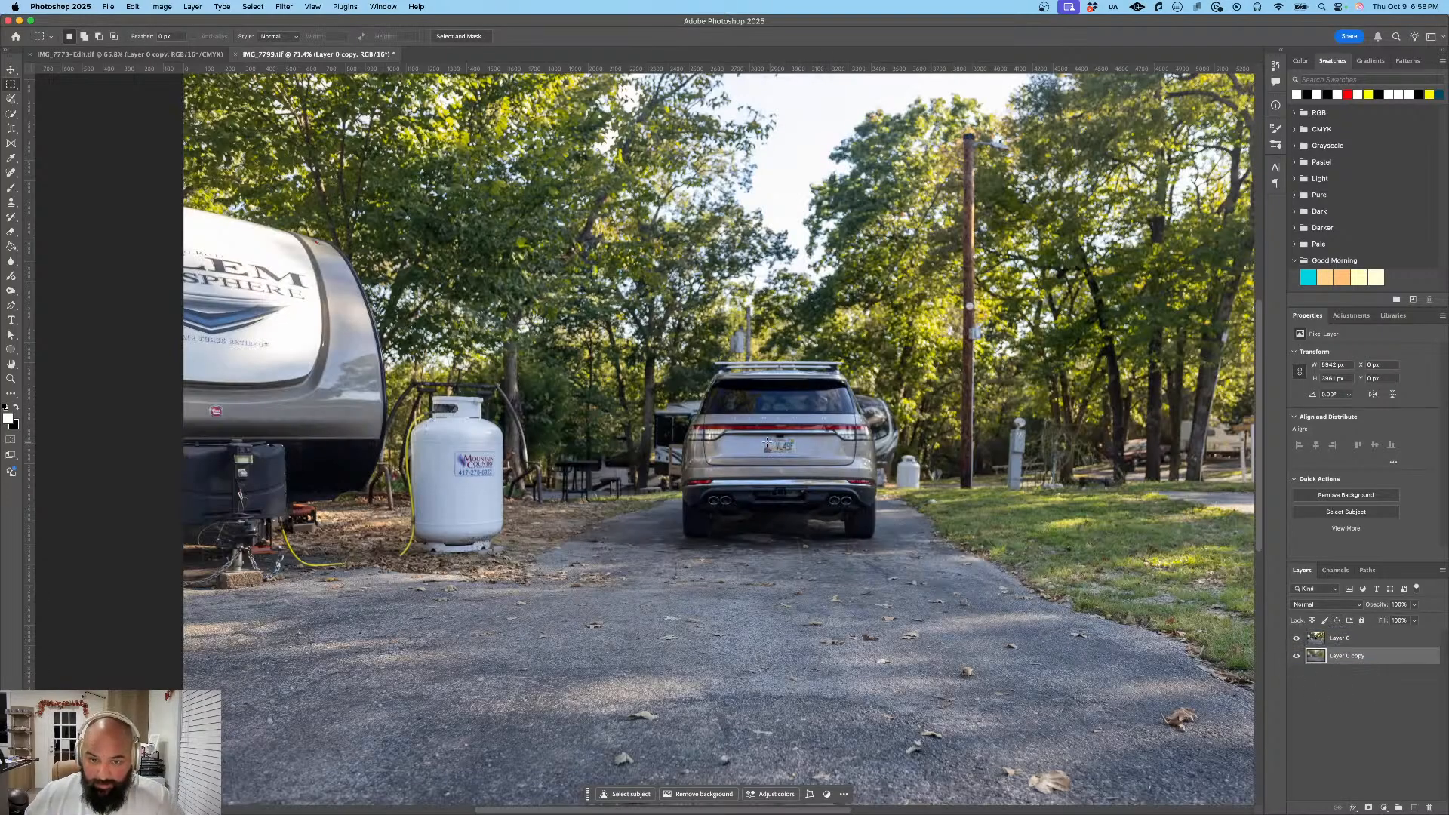
drag(764, 438, 797, 455)
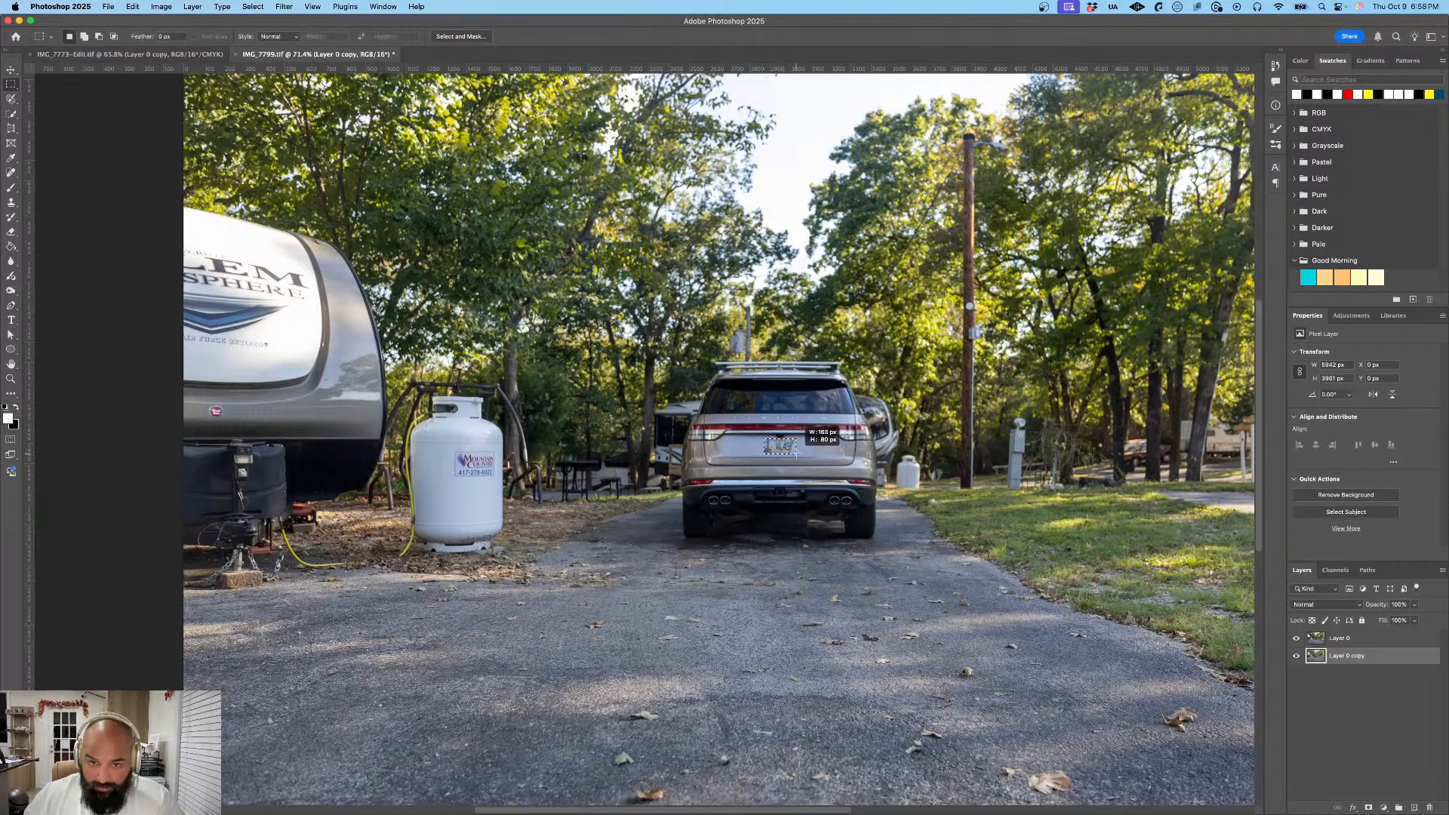
click(814, 470)
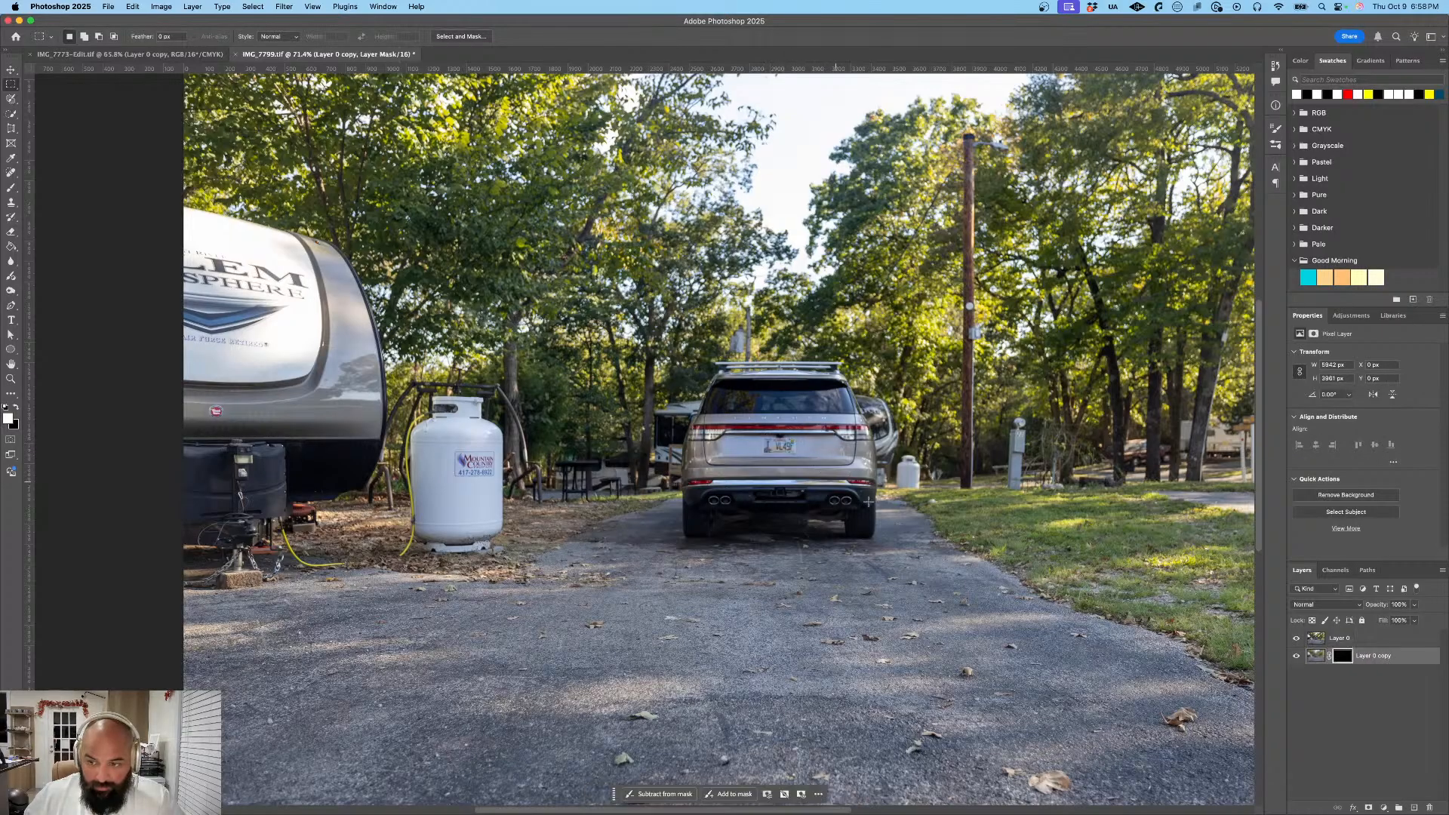
drag(1356, 640, 1354, 666)
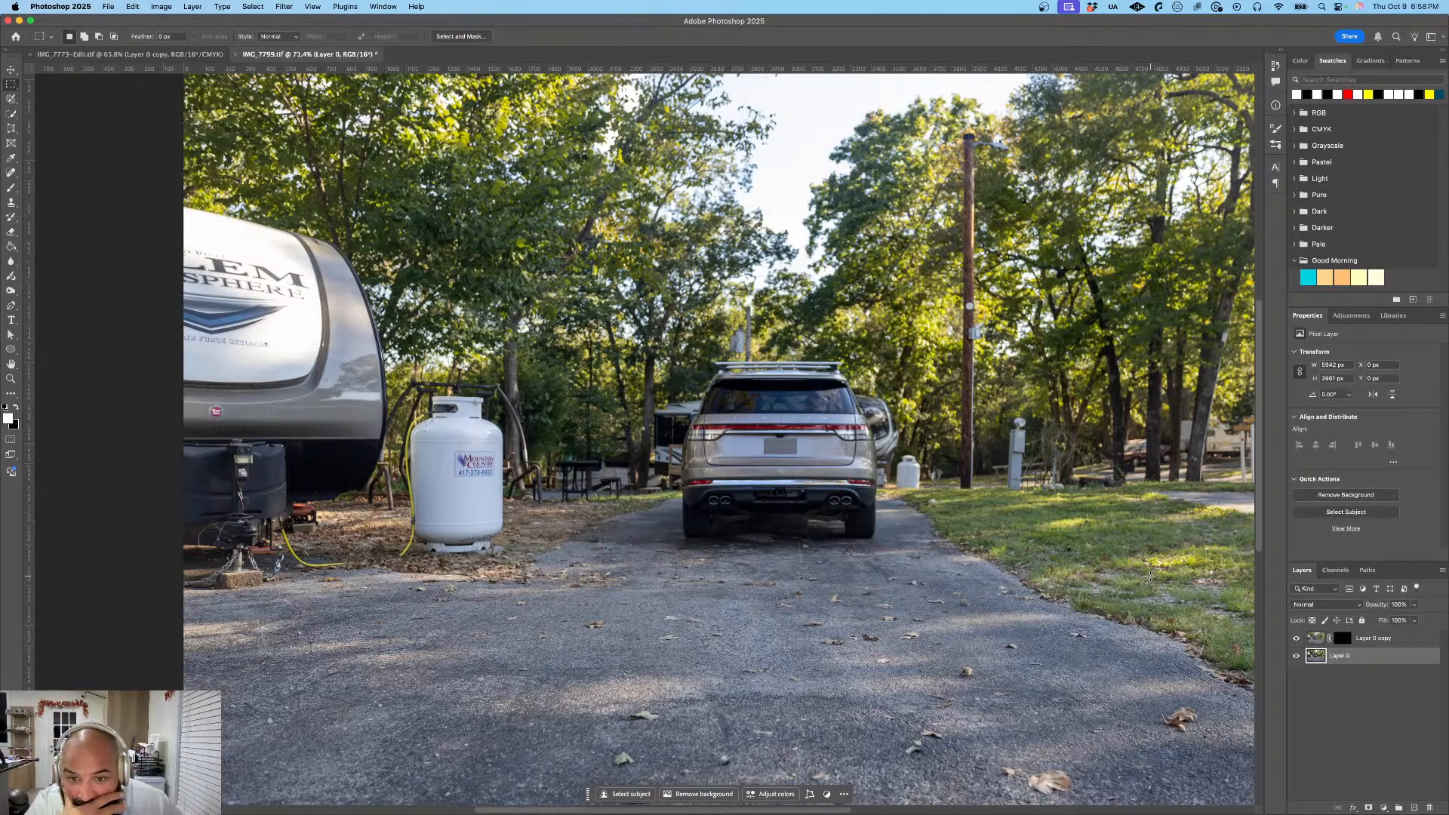
- Add a Gradient Overlay layer style to the blurred plate layer, Layer 0 copy
double_click(1399, 658)
key(Escape)
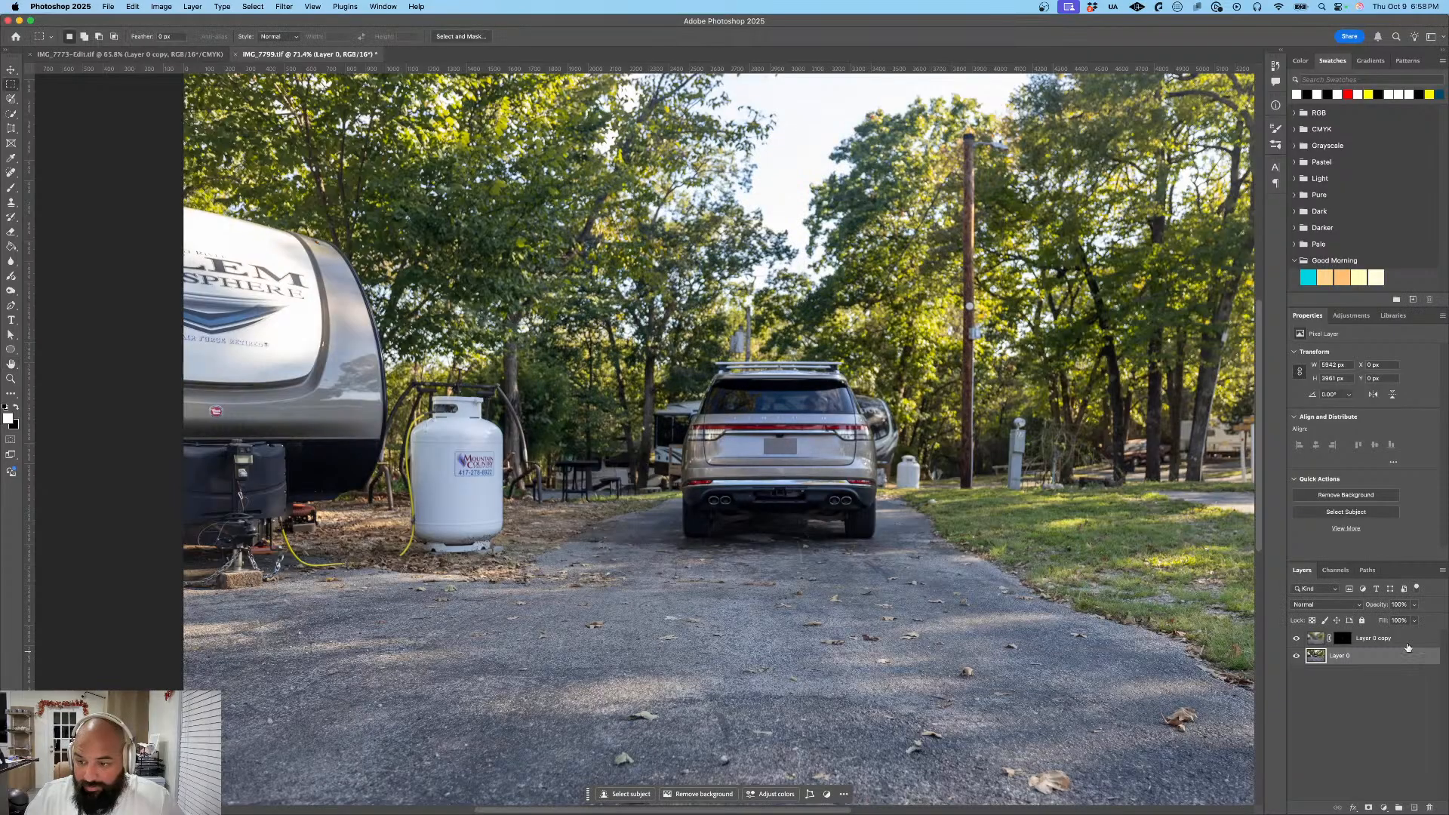
double_click(1408, 640)
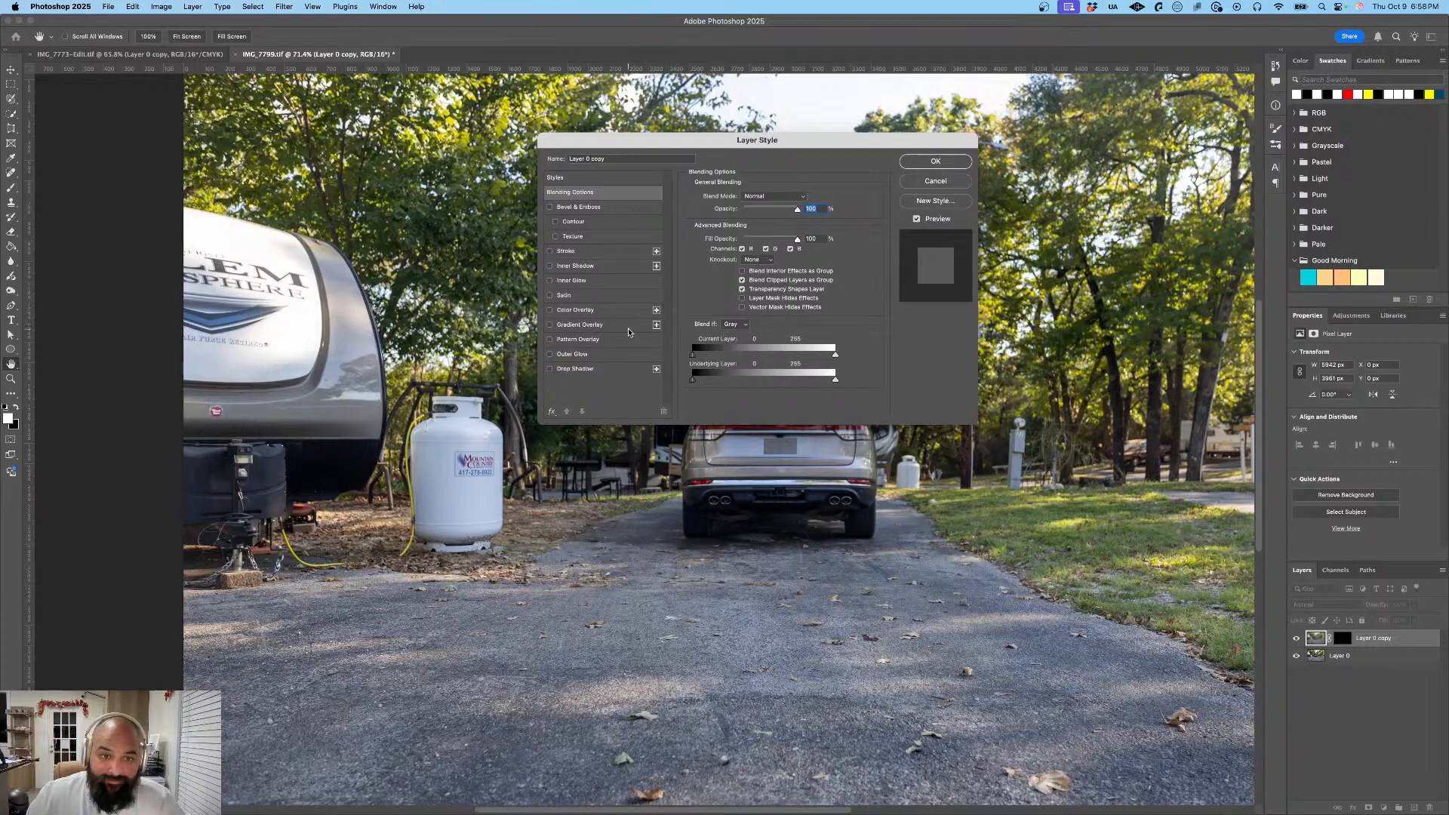
click(580, 324)
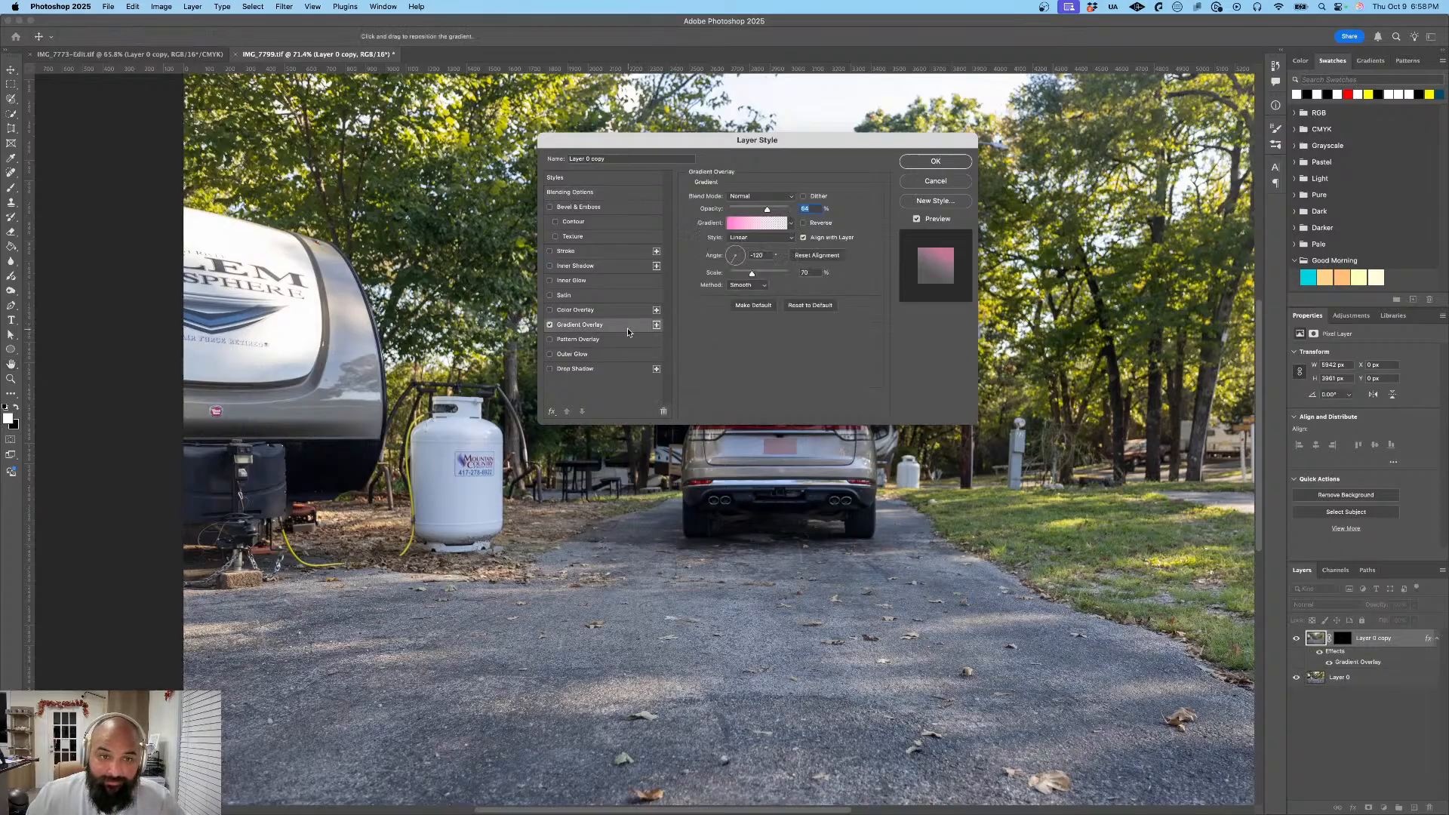
click(550, 326)
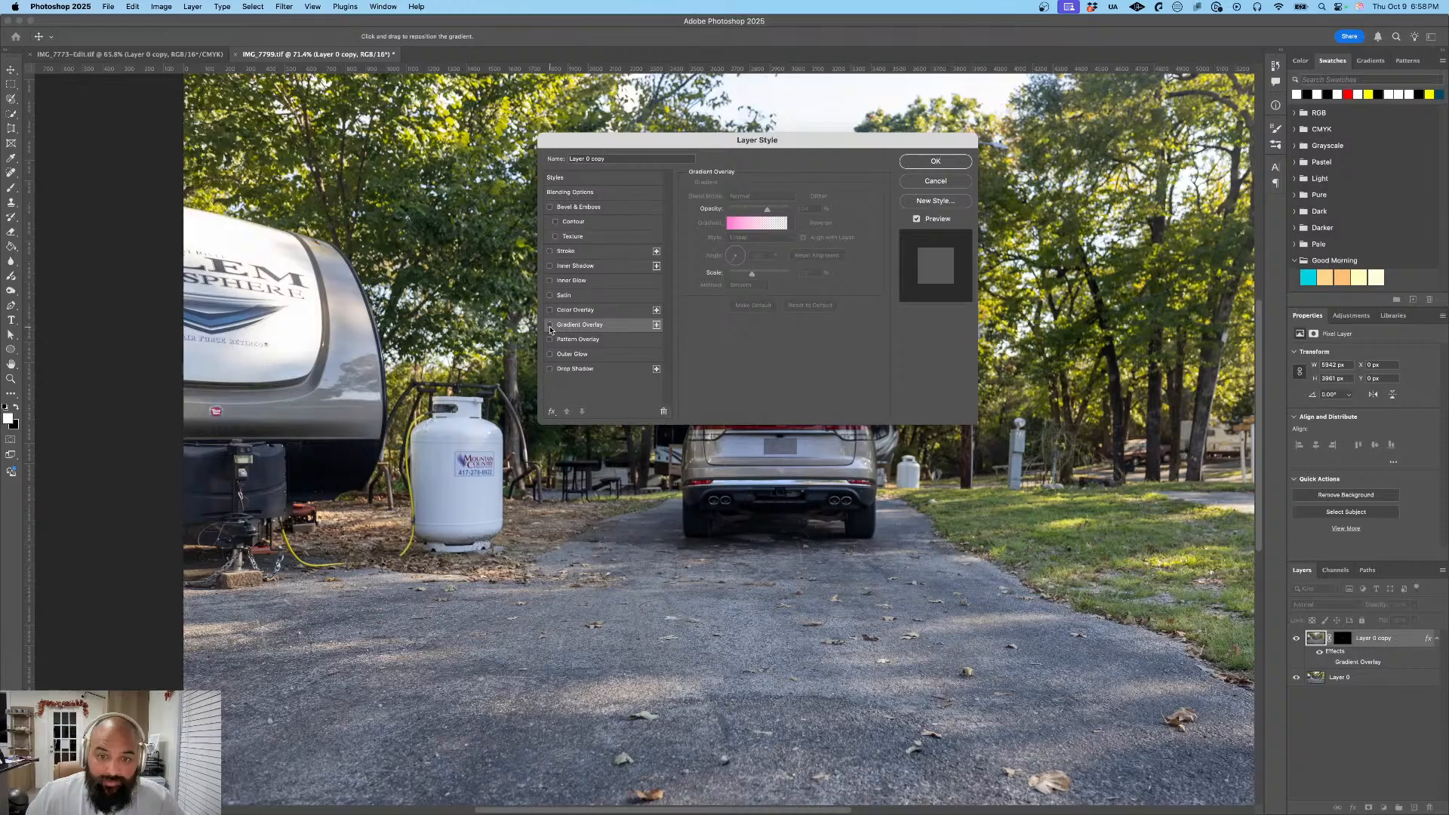
click(590, 330)
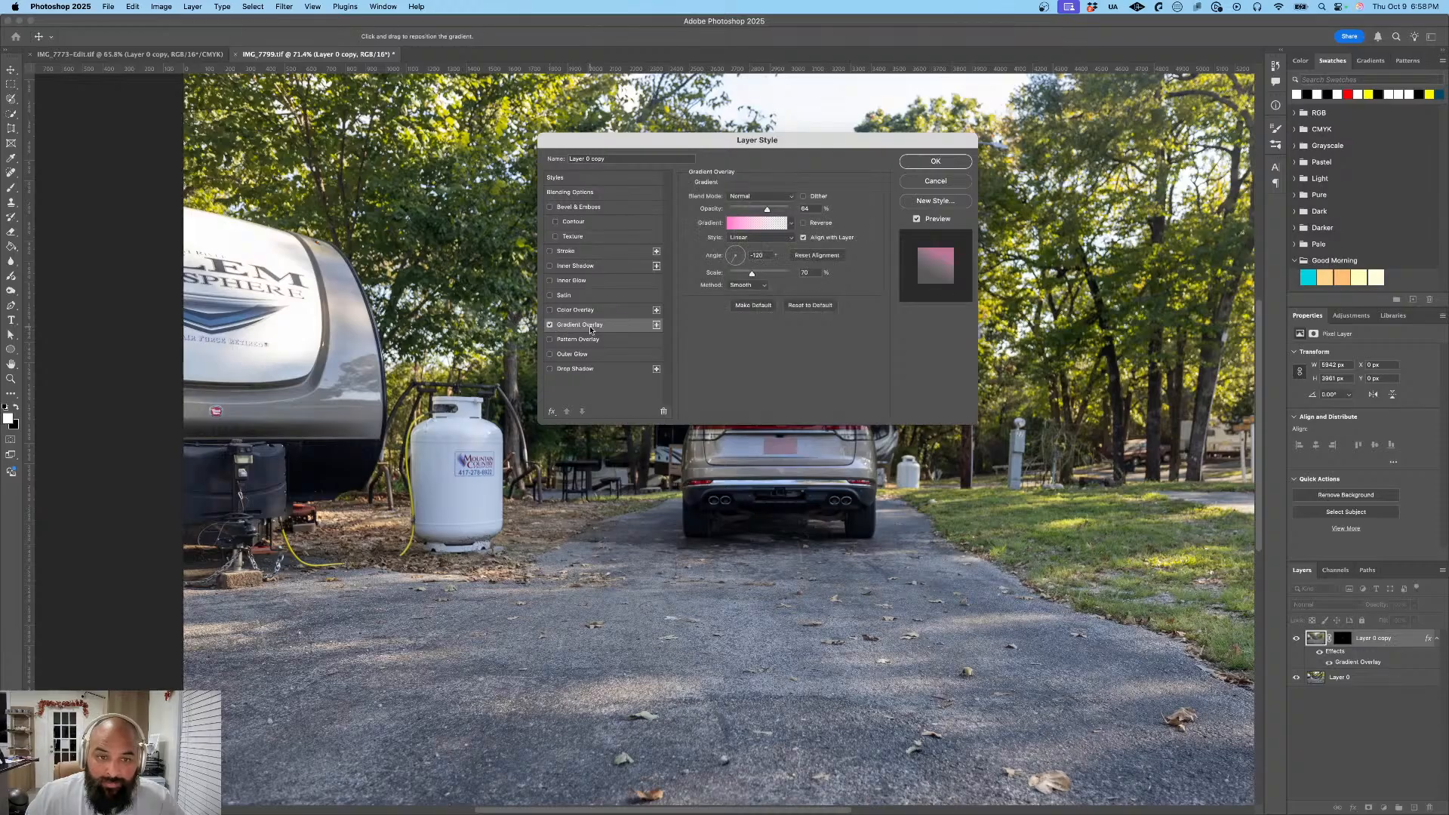
- Recolor the overlay gradient's pink stop with a gray tone sampled from the SUV's tailgate beside the plate, and apply the layer style
click(793, 227)
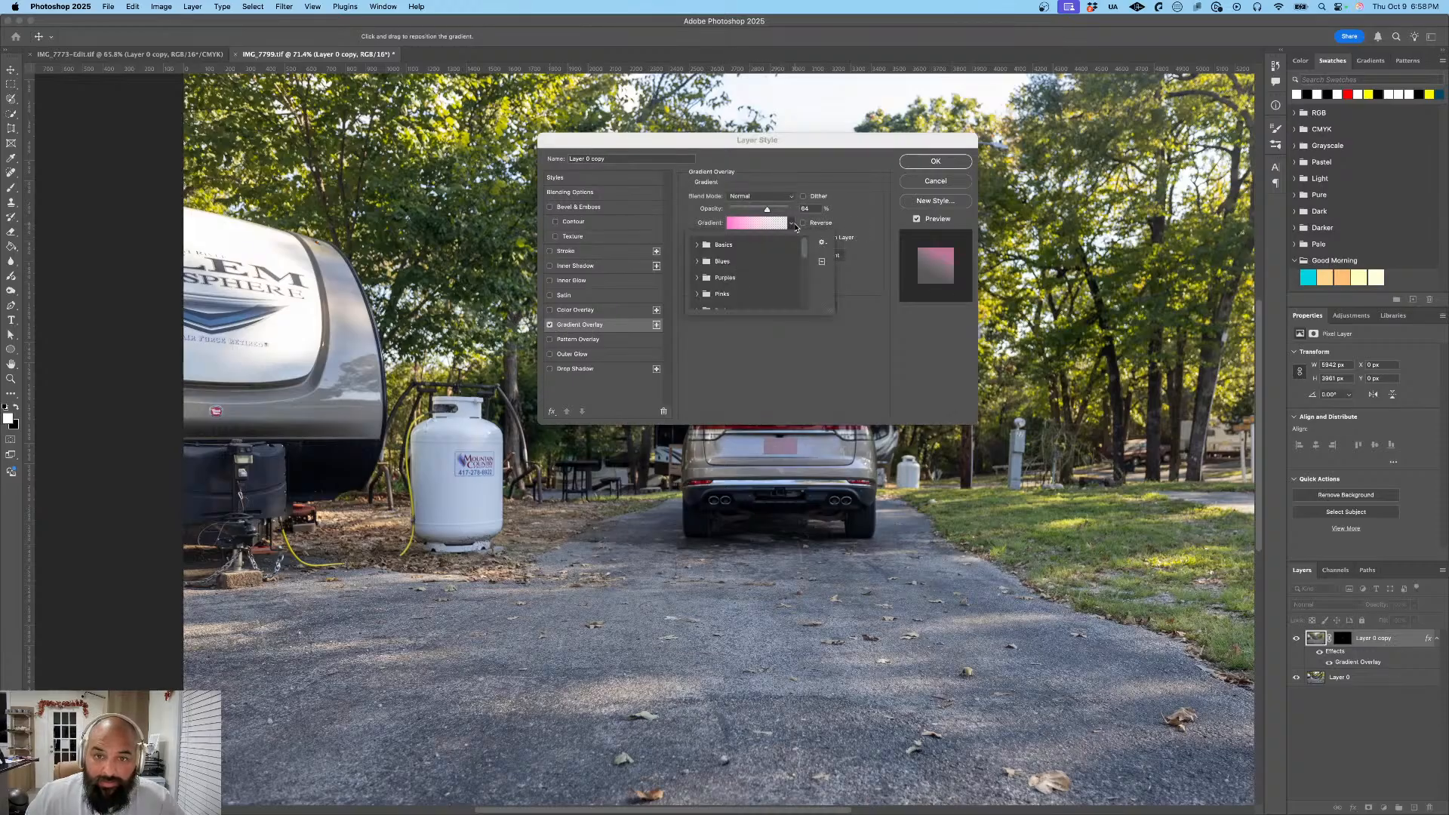
click(793, 226)
click(766, 226)
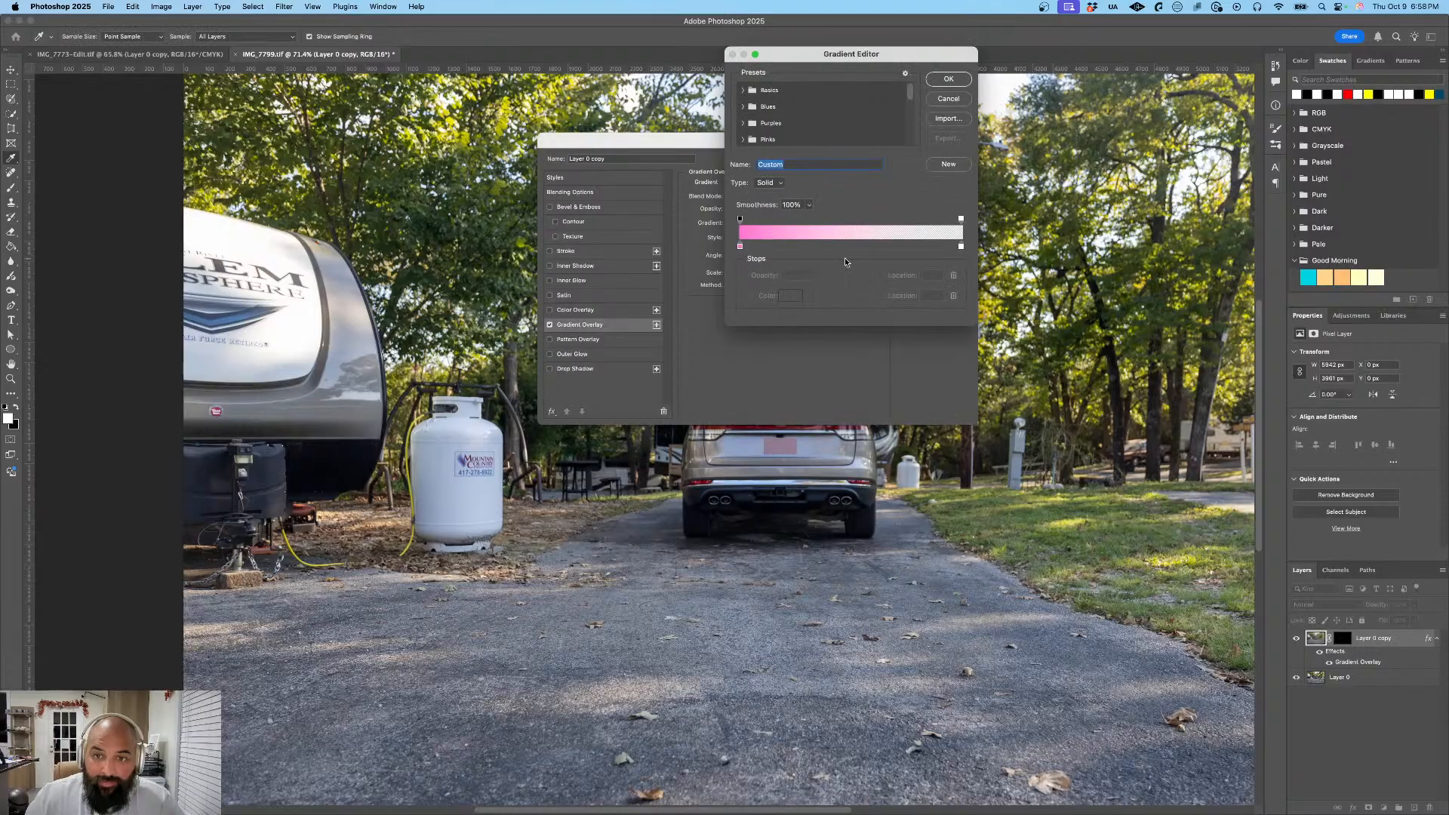
click(740, 248)
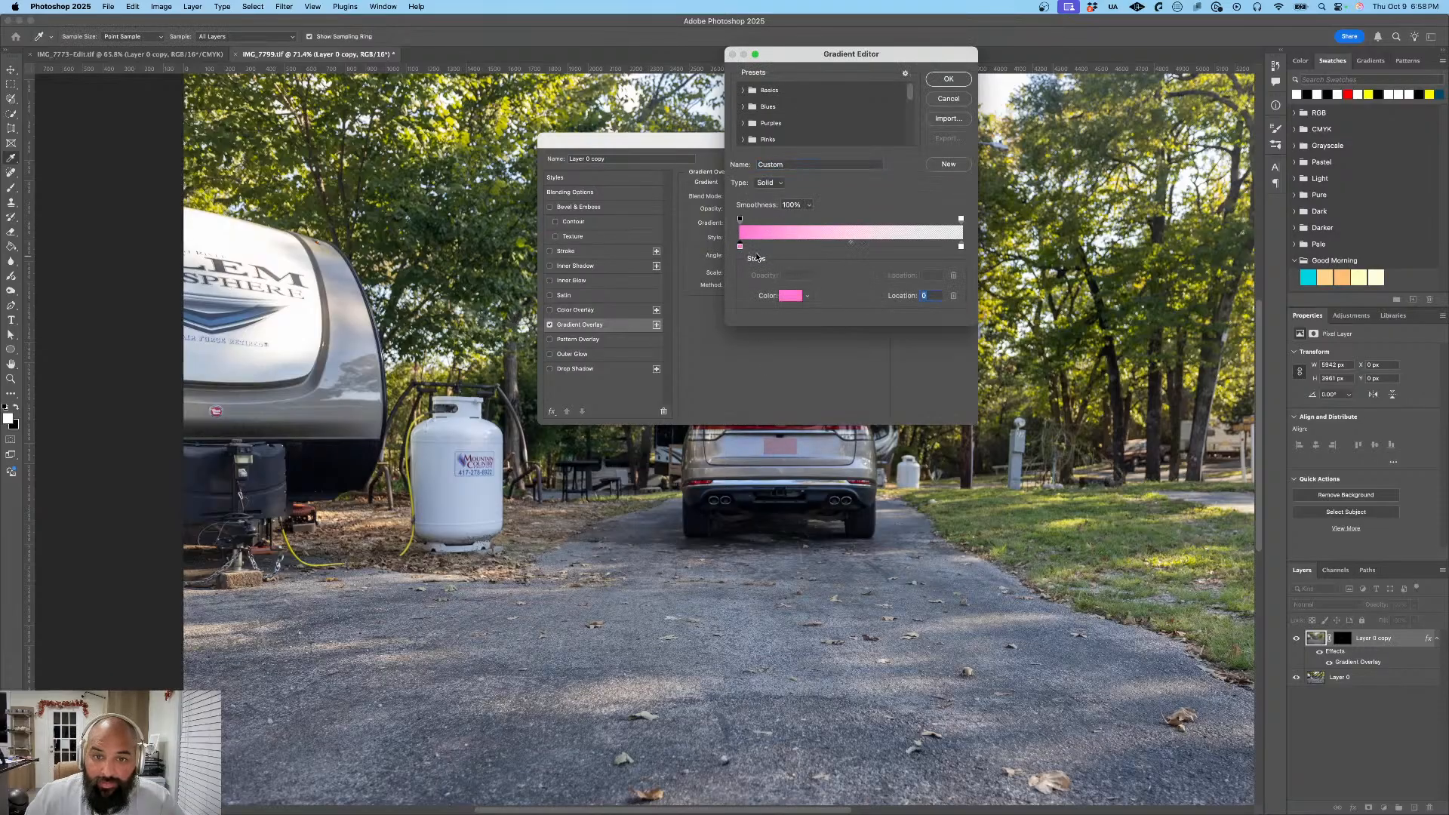
click(830, 445)
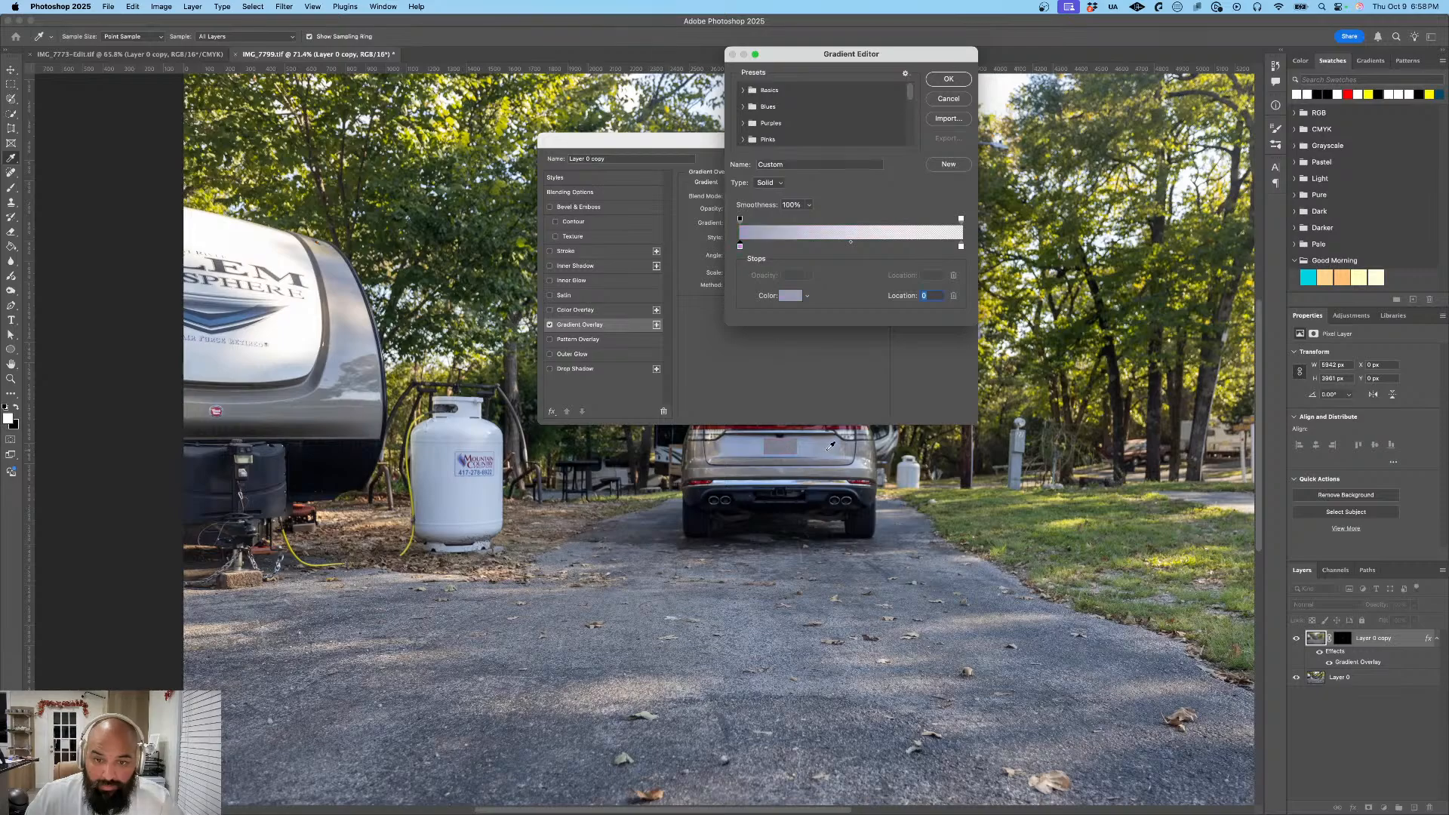
click(761, 458)
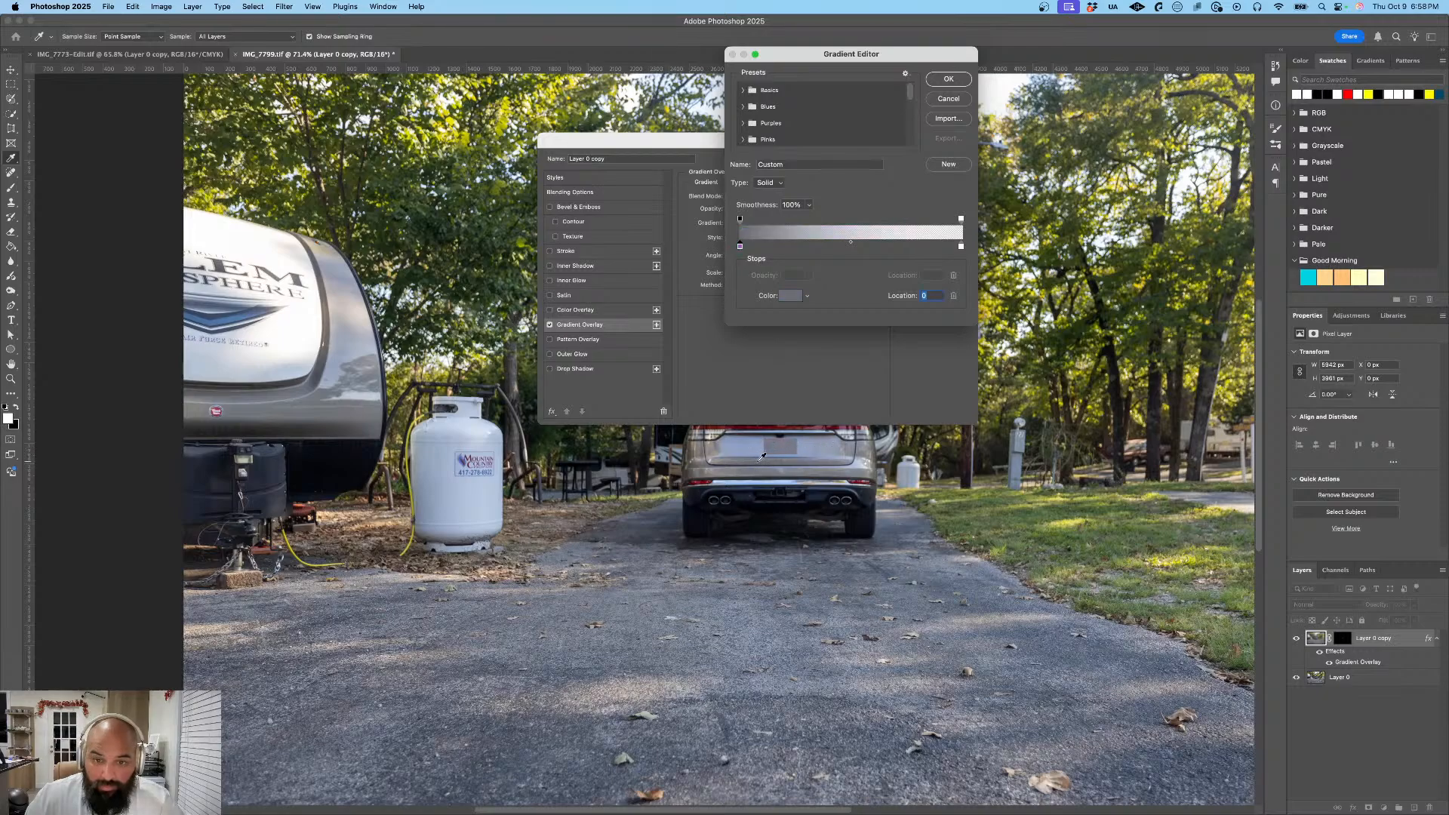
click(949, 79)
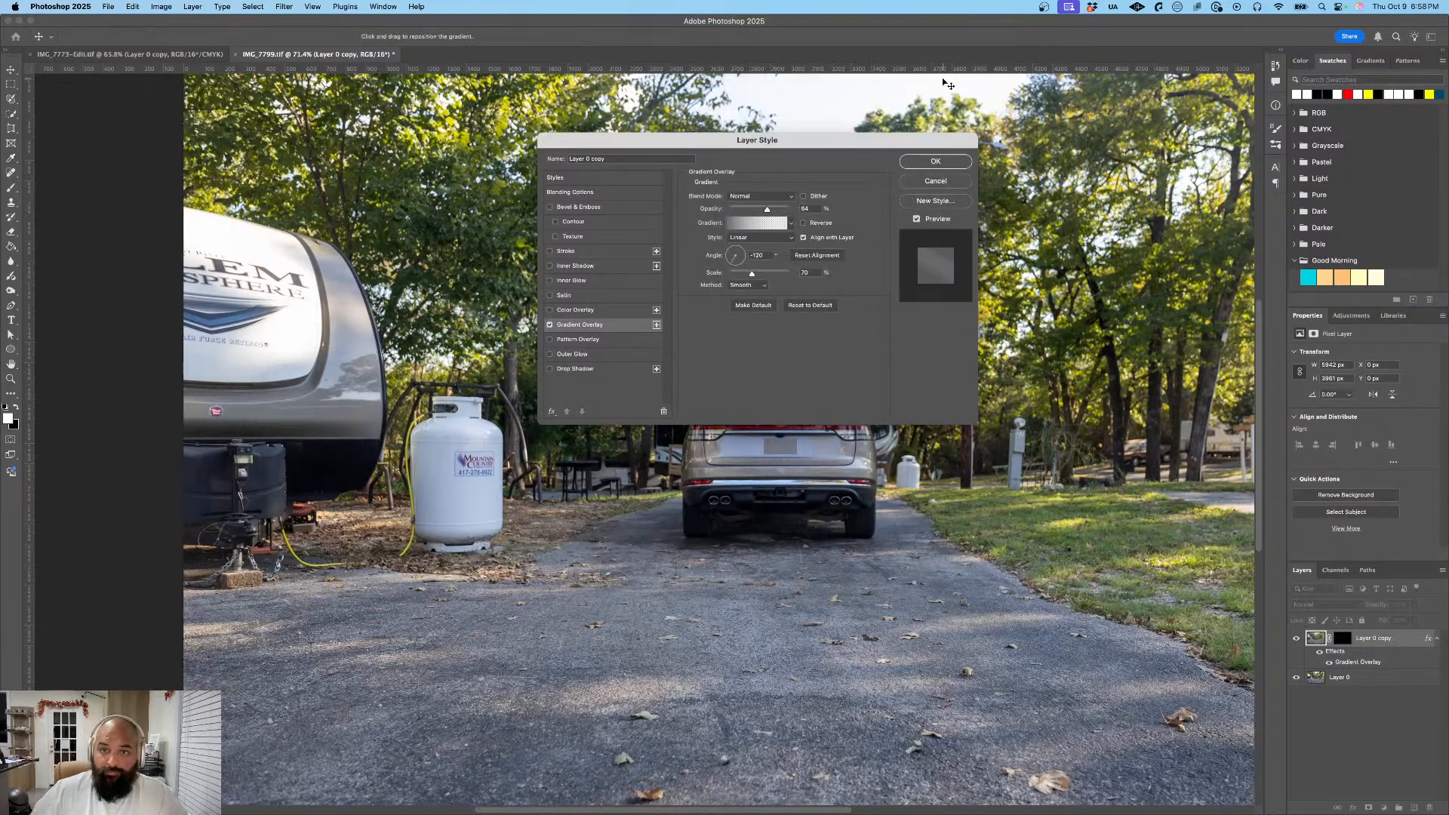
click(935, 161)
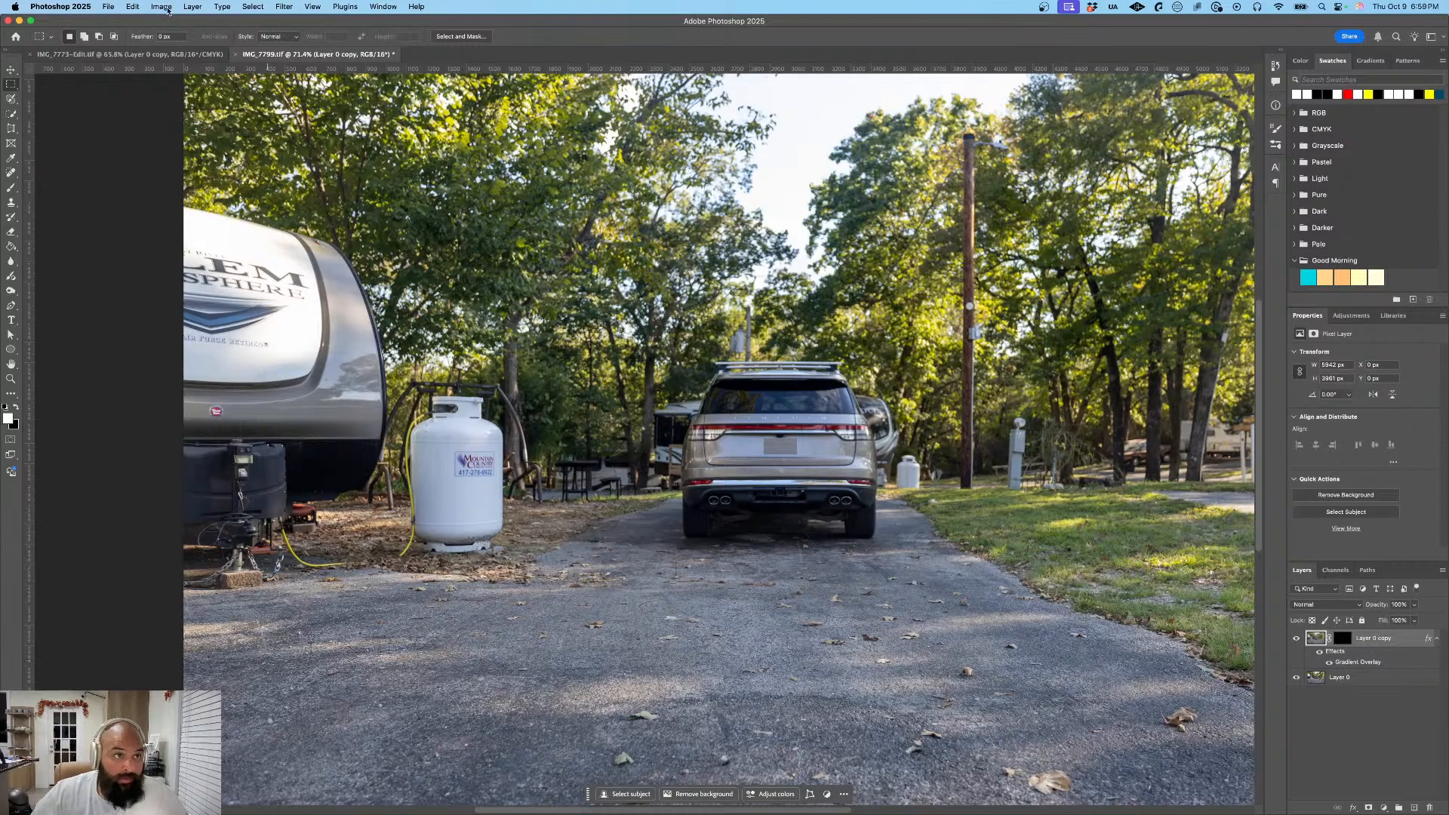
- Export the SUV photo with the obscured plate as a full-size JPG named IMG_7799 in the Exports folder
click(107, 6)
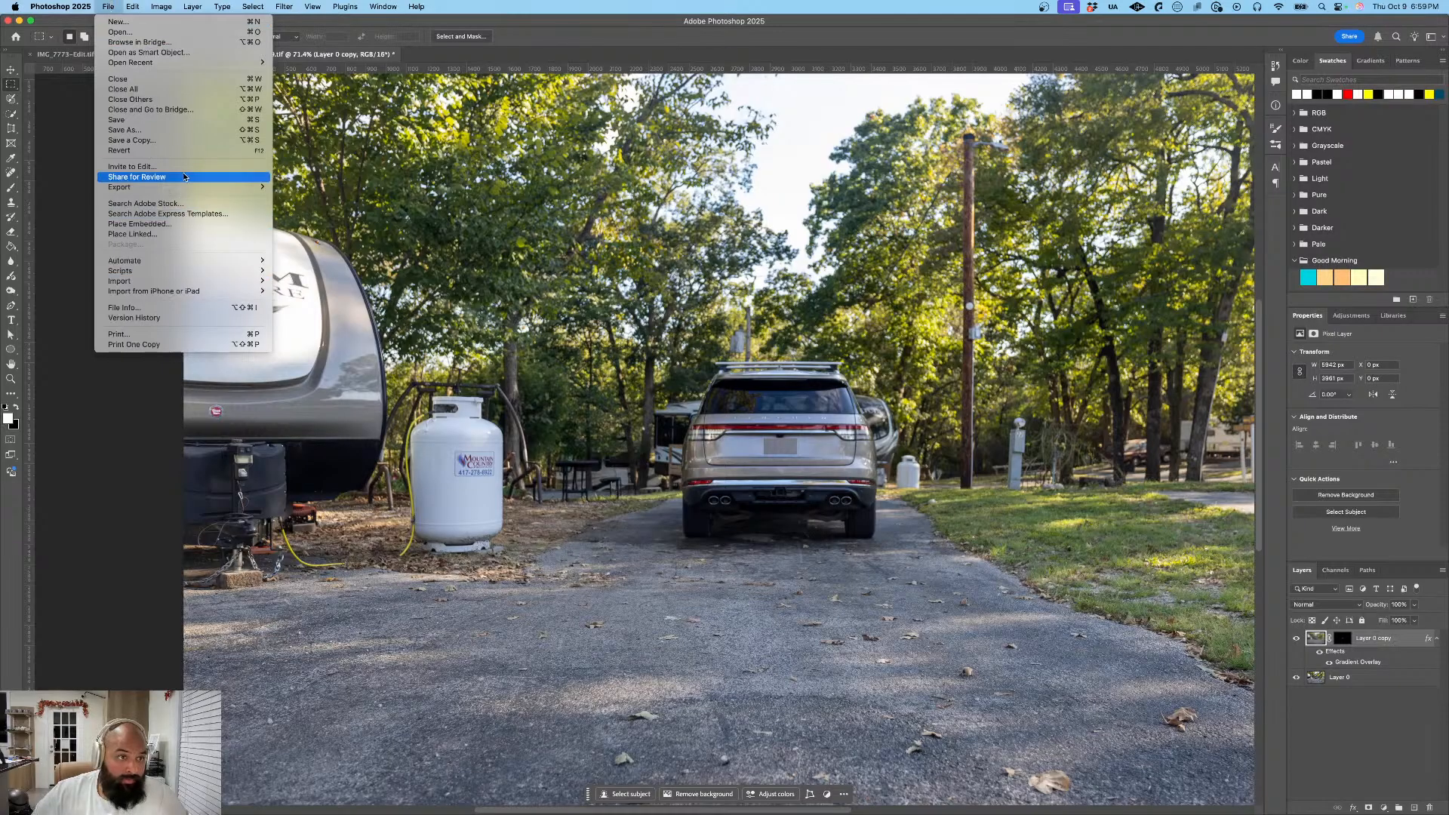
mouse_move(224, 189)
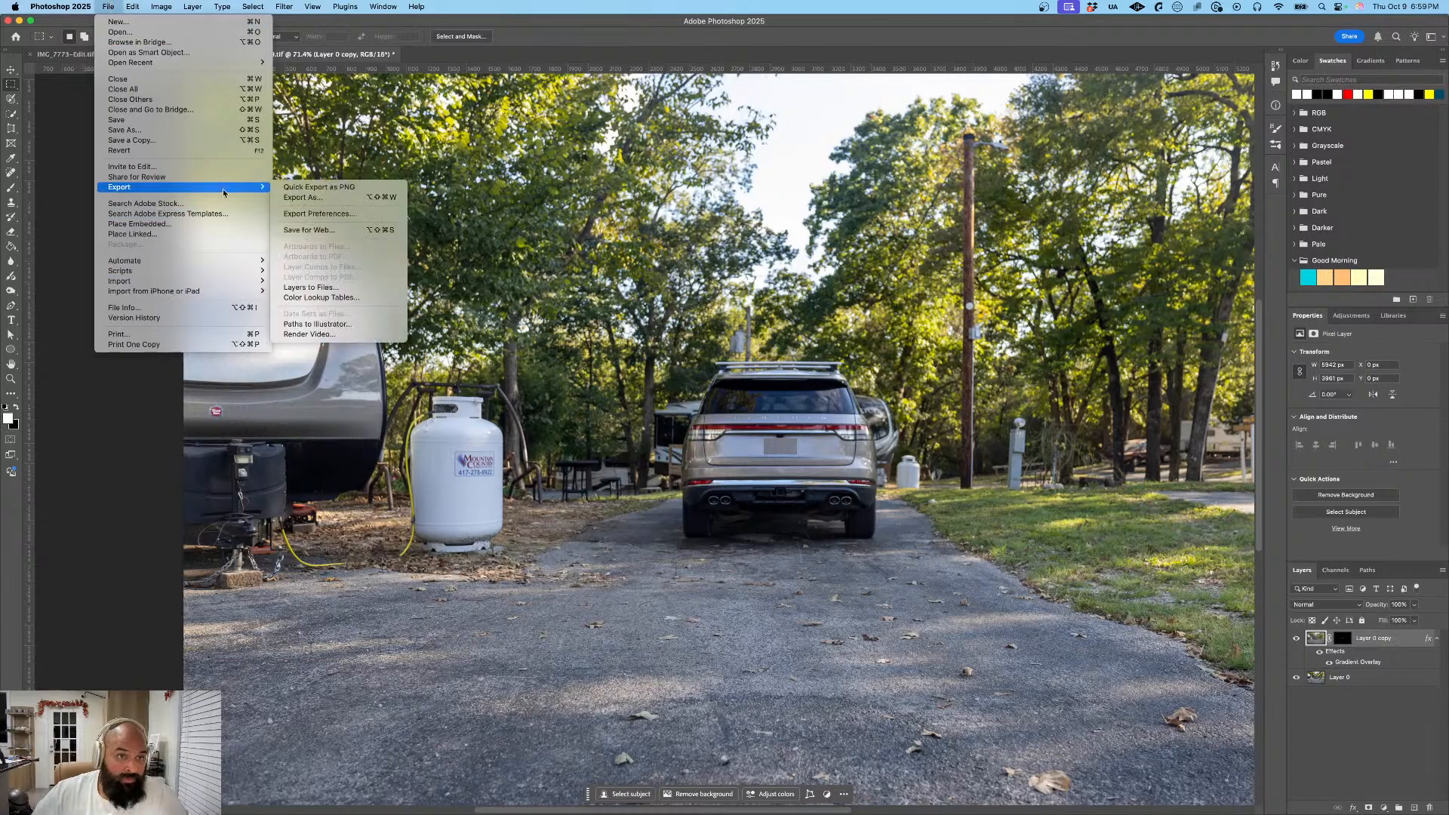
click(358, 201)
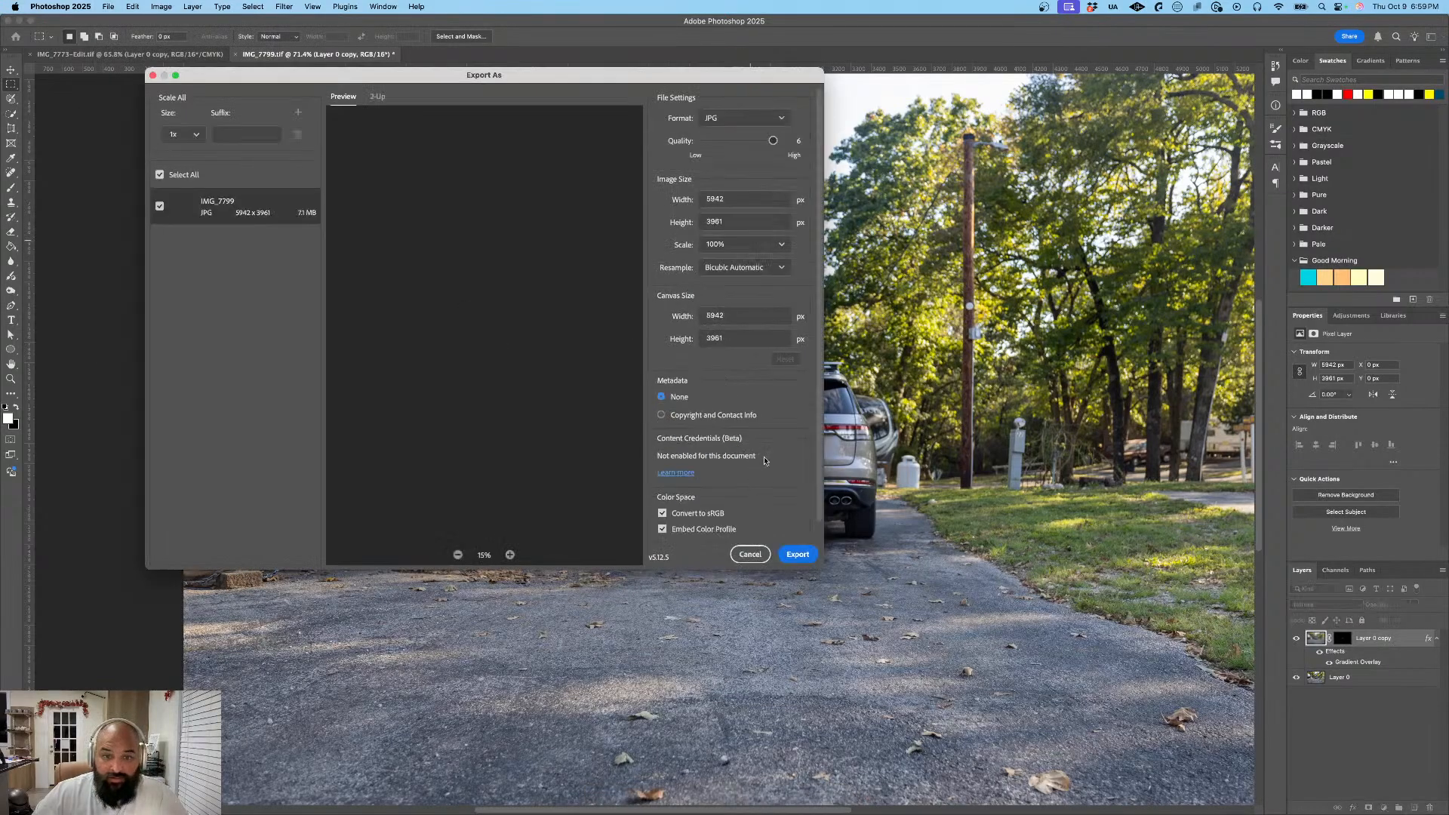
click(796, 555)
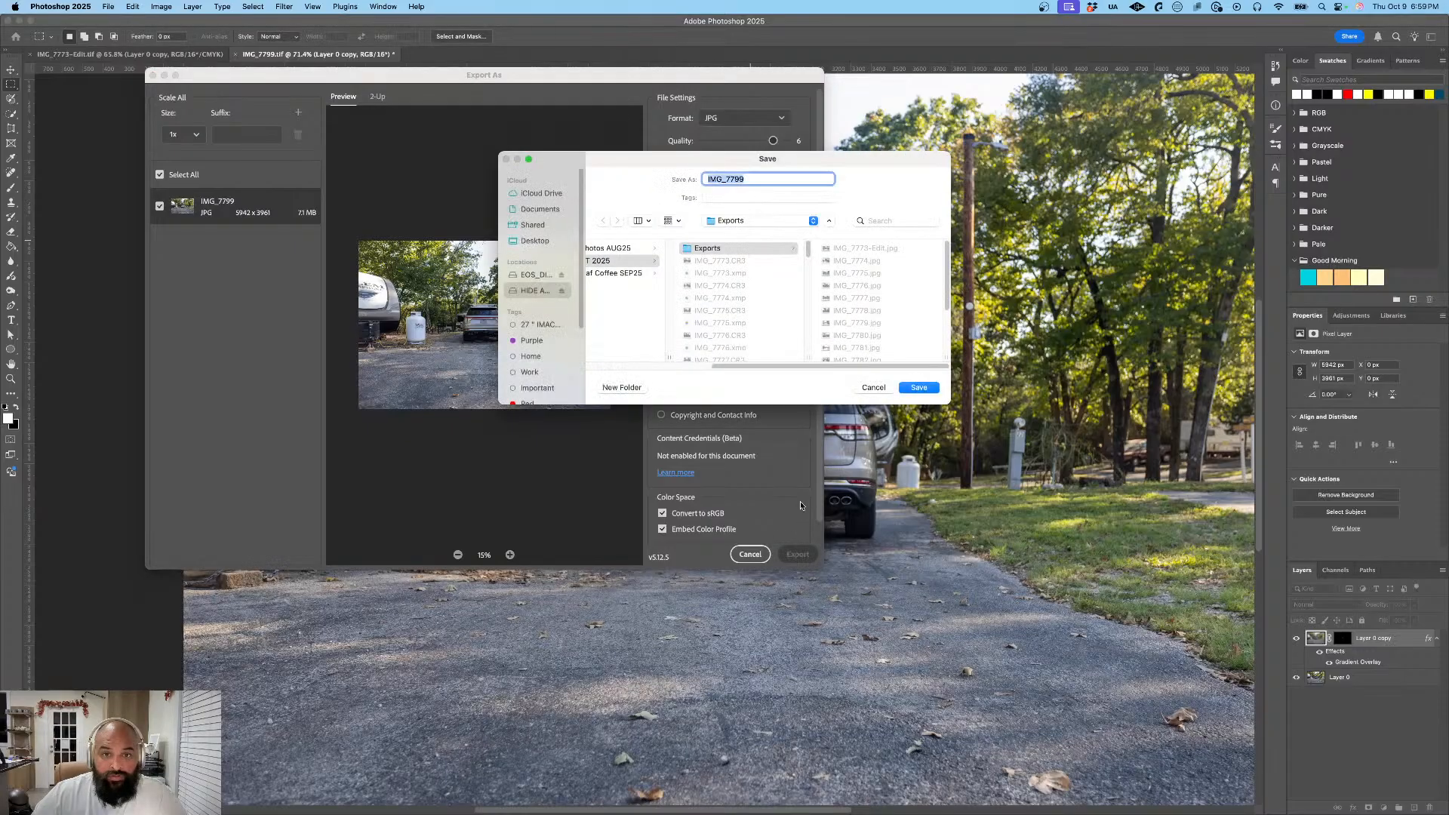
click(917, 387)
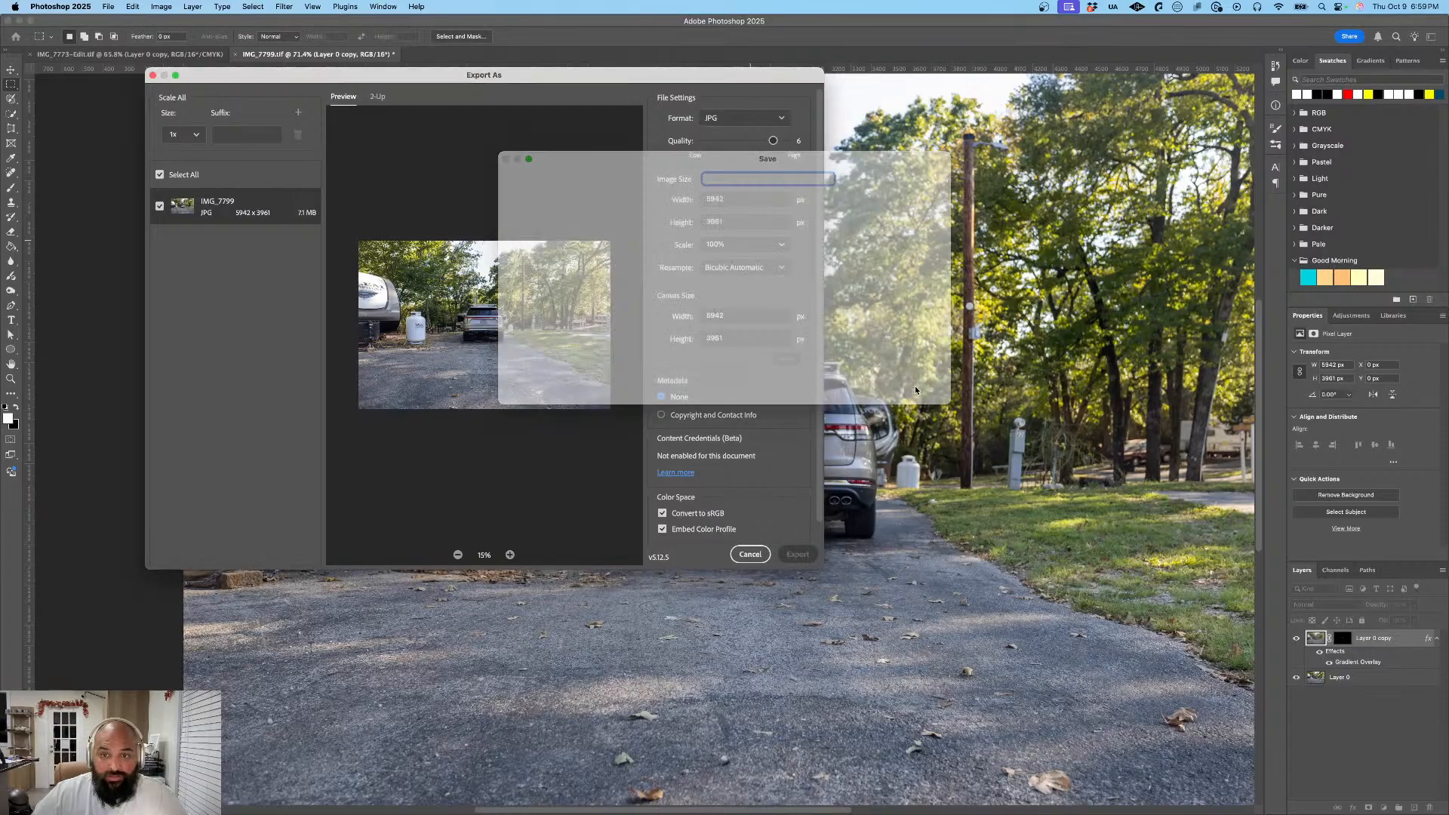
- Switch to Lightroom and start a JPG (Small) export of the two site photos directly following the SUV photo
key(super+Tab)
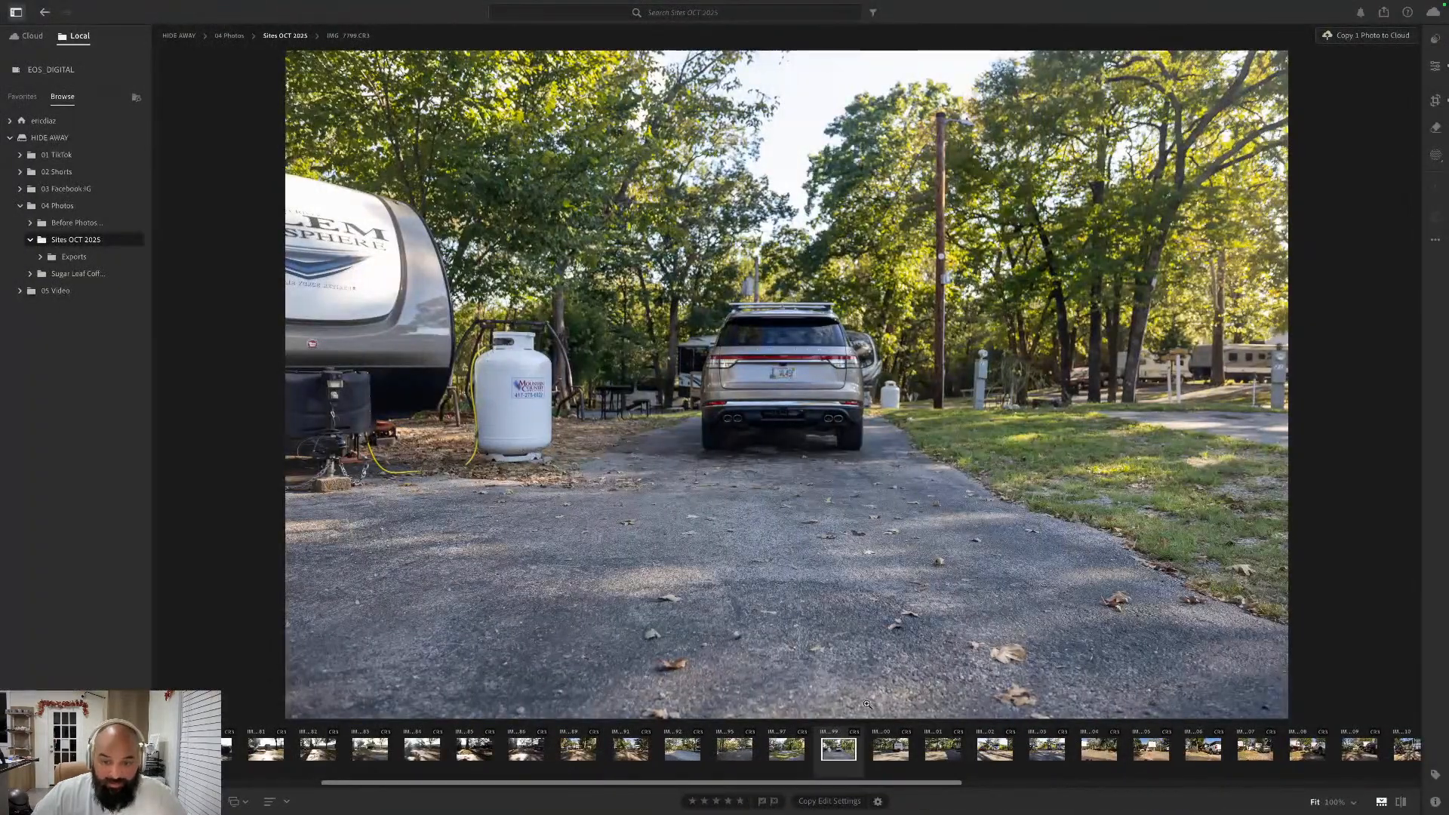
click(894, 747)
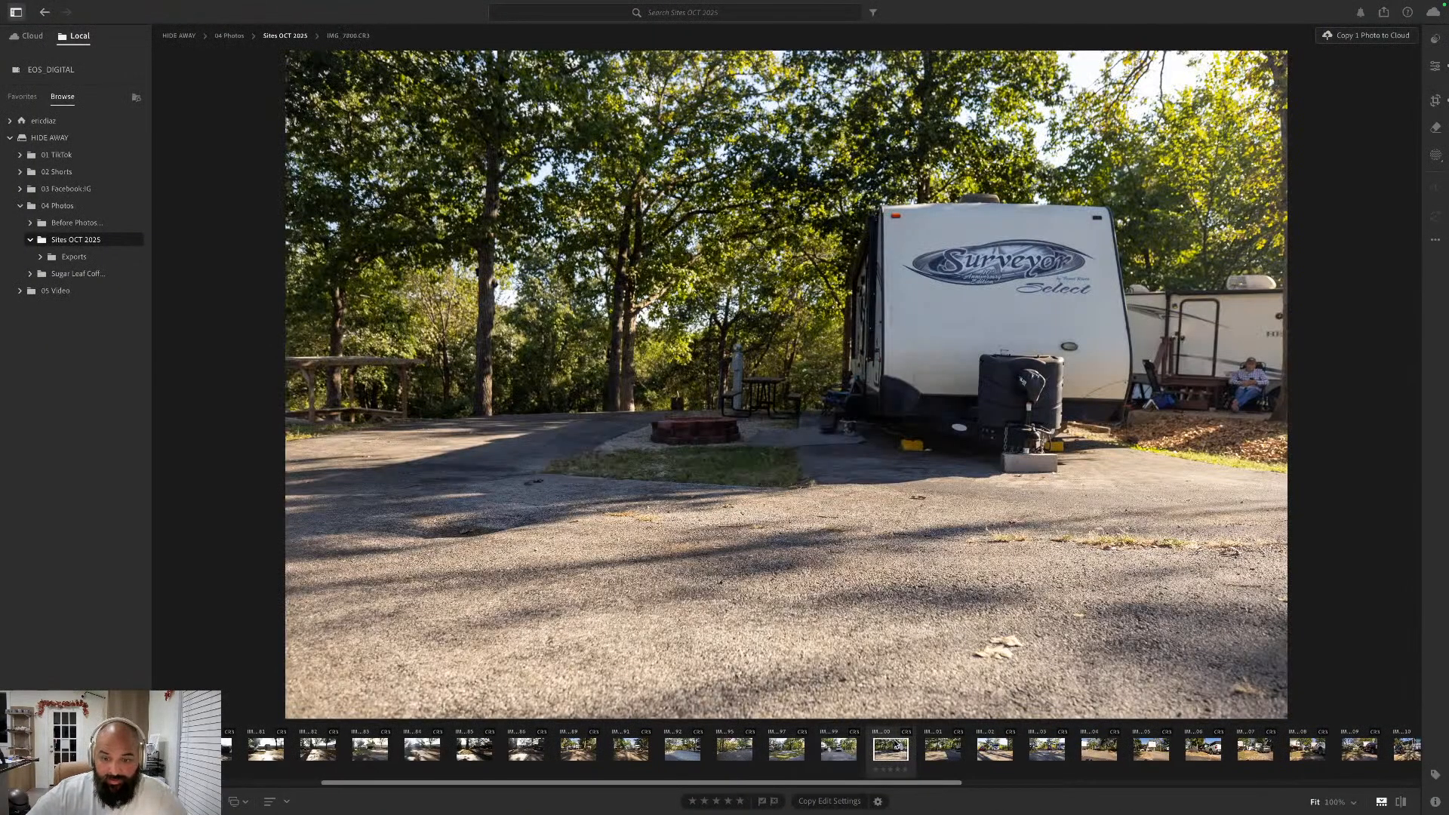
drag(920, 784, 1104, 785)
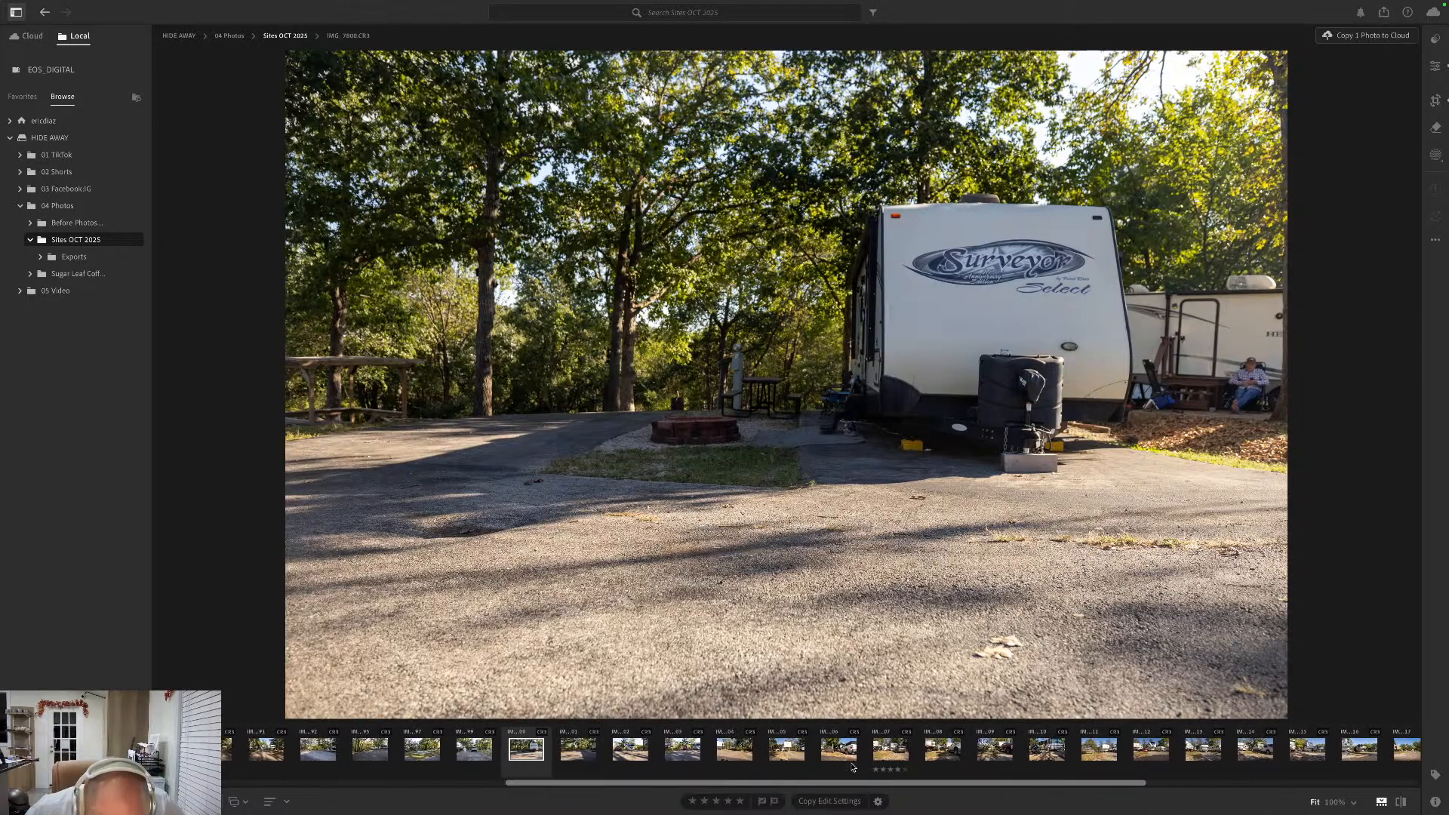
click(587, 750)
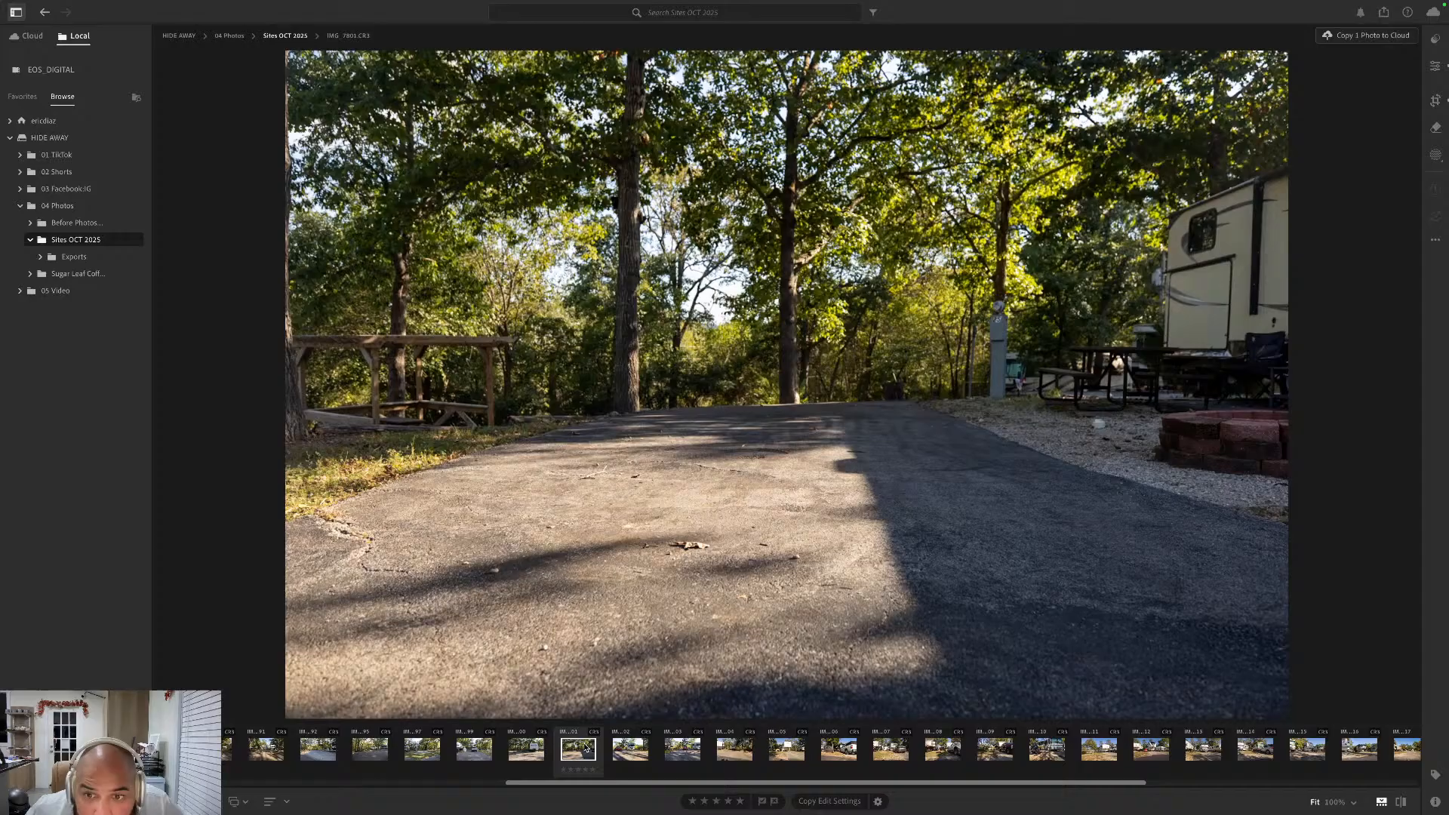
click(635, 749)
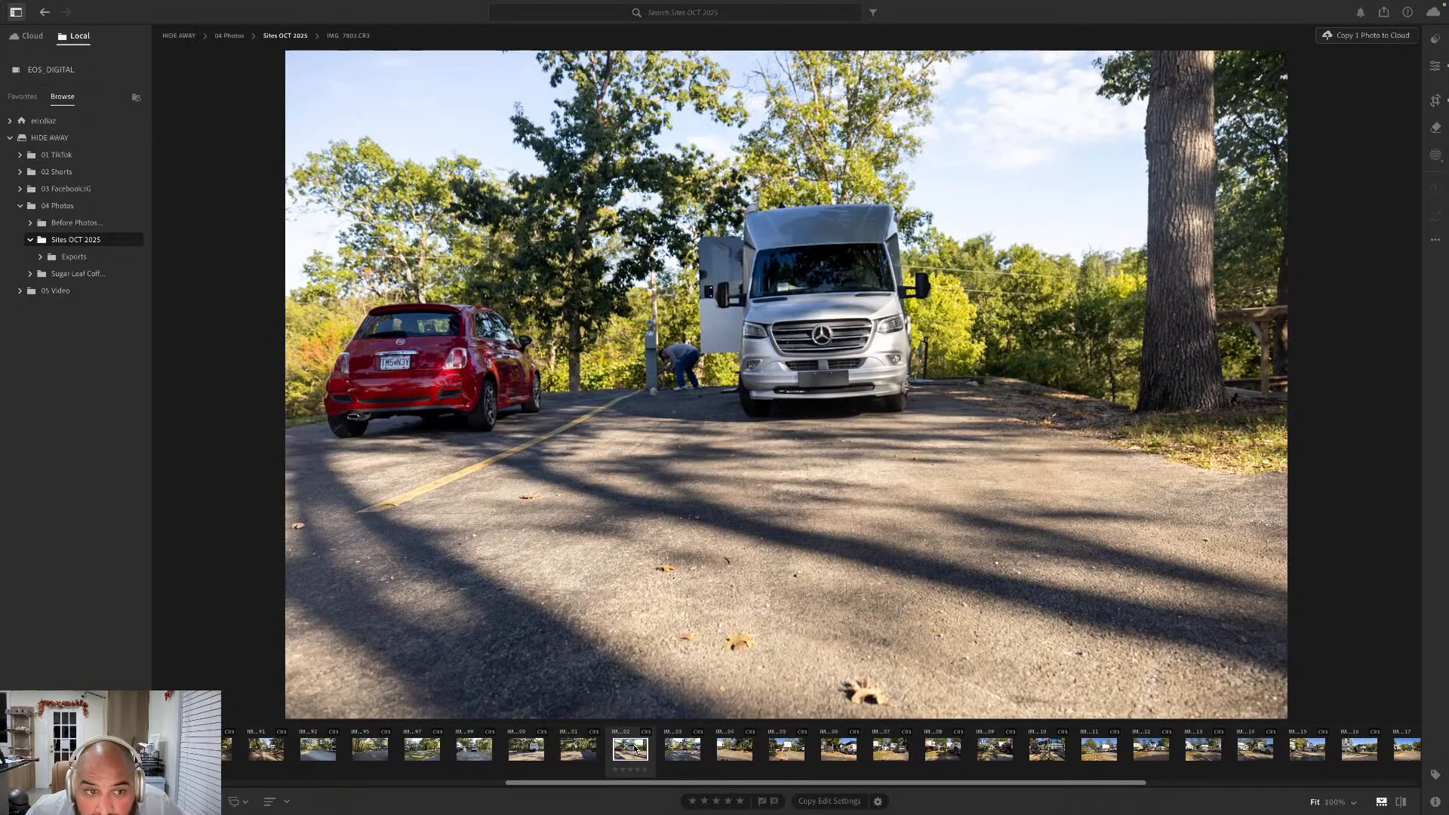
click(587, 749)
super+click(527, 750)
right_click(526, 750)
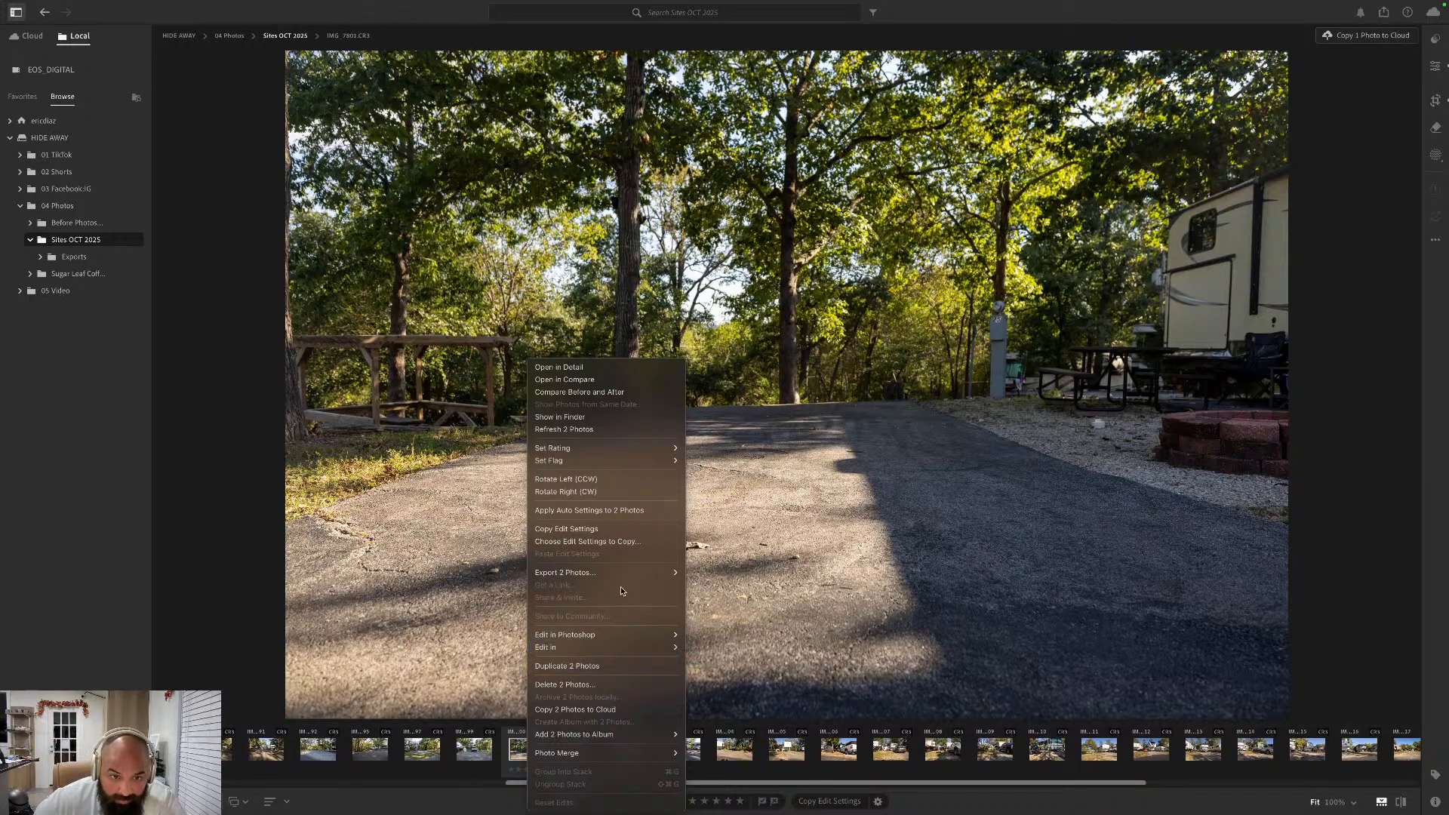
mouse_move(624, 579)
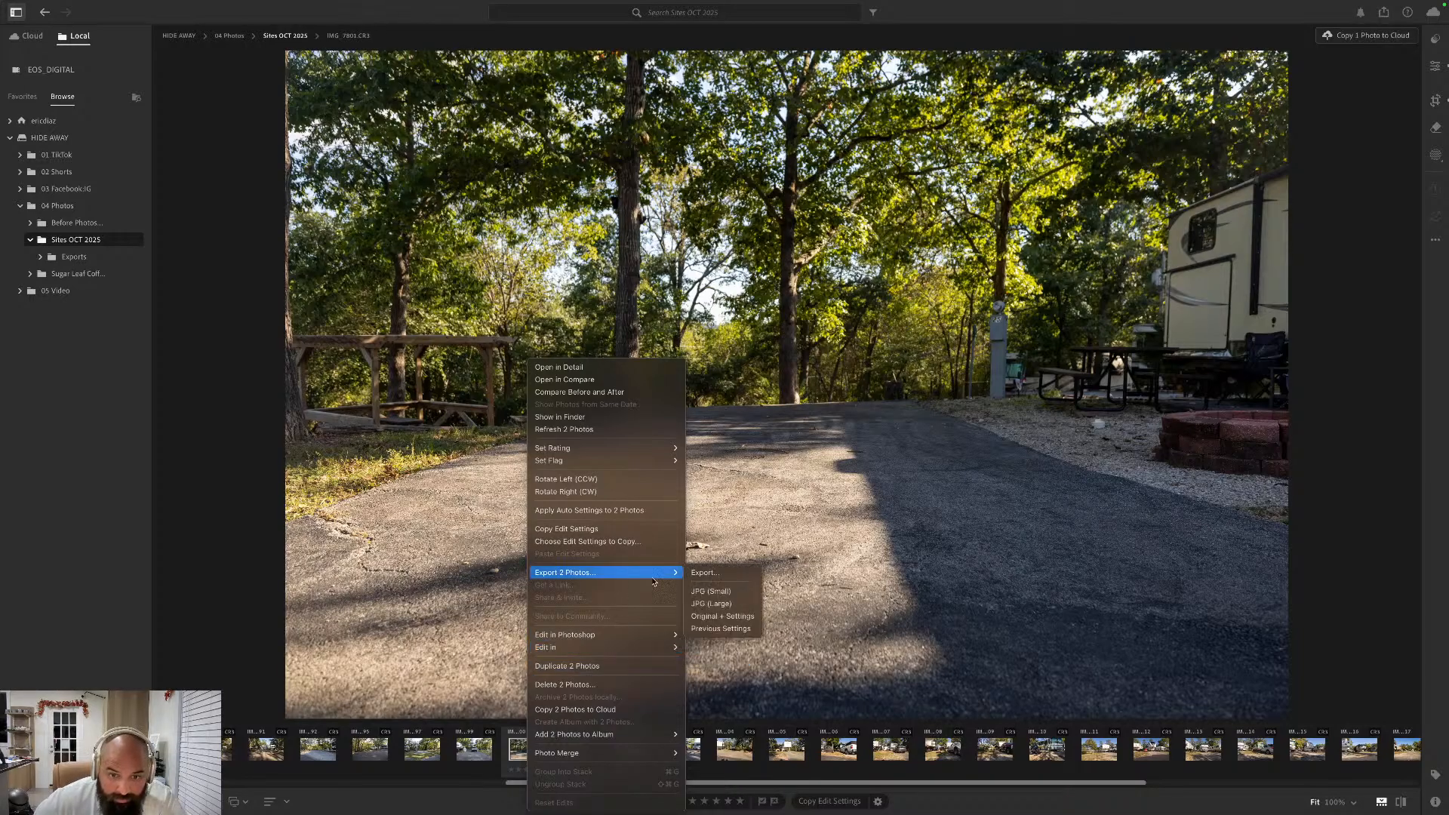
click(727, 595)
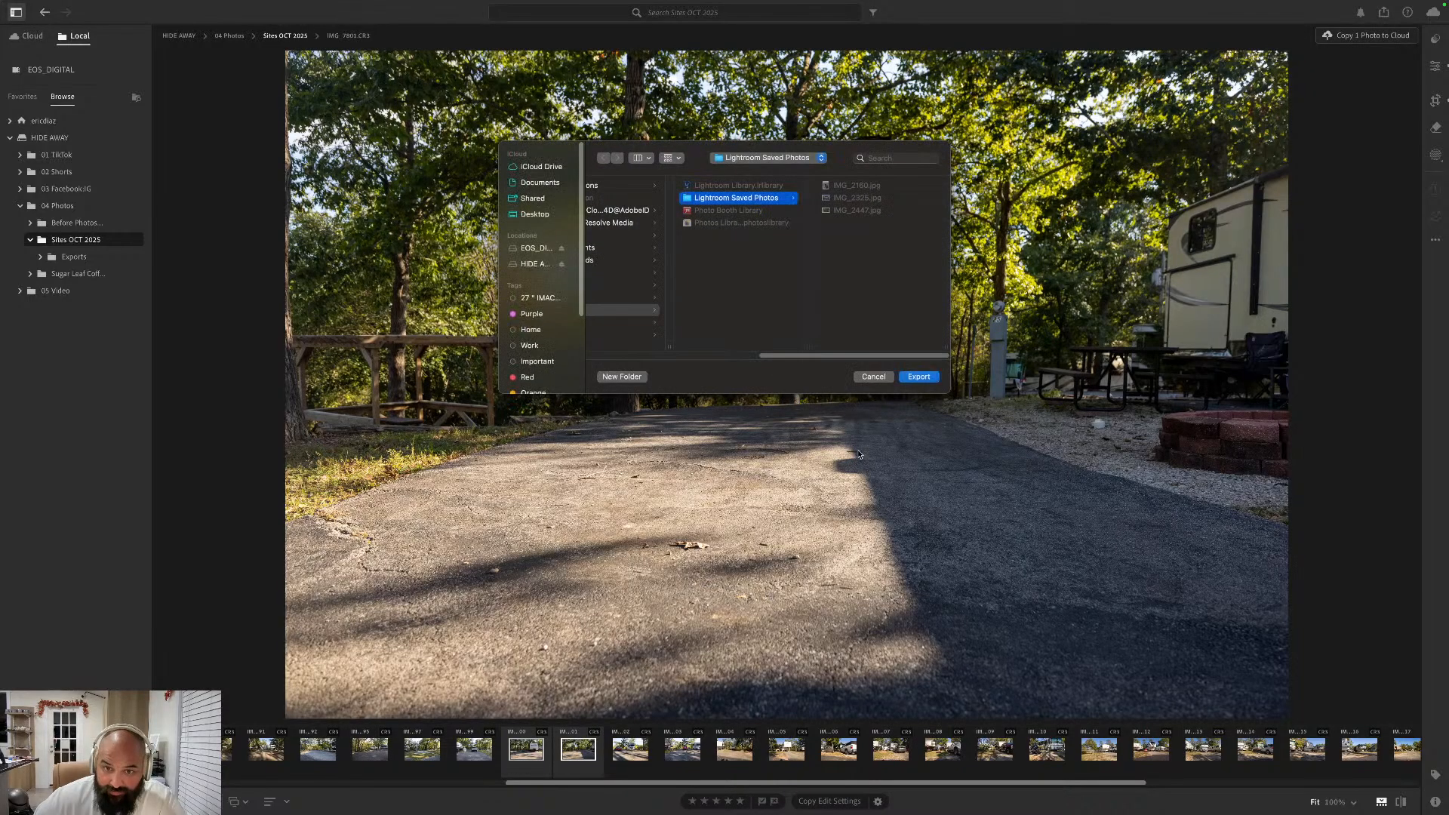
- Export the two photos to the Exports folder inside HIDE AWAY, 04 Photos, Sites OCT 2025
click(528, 263)
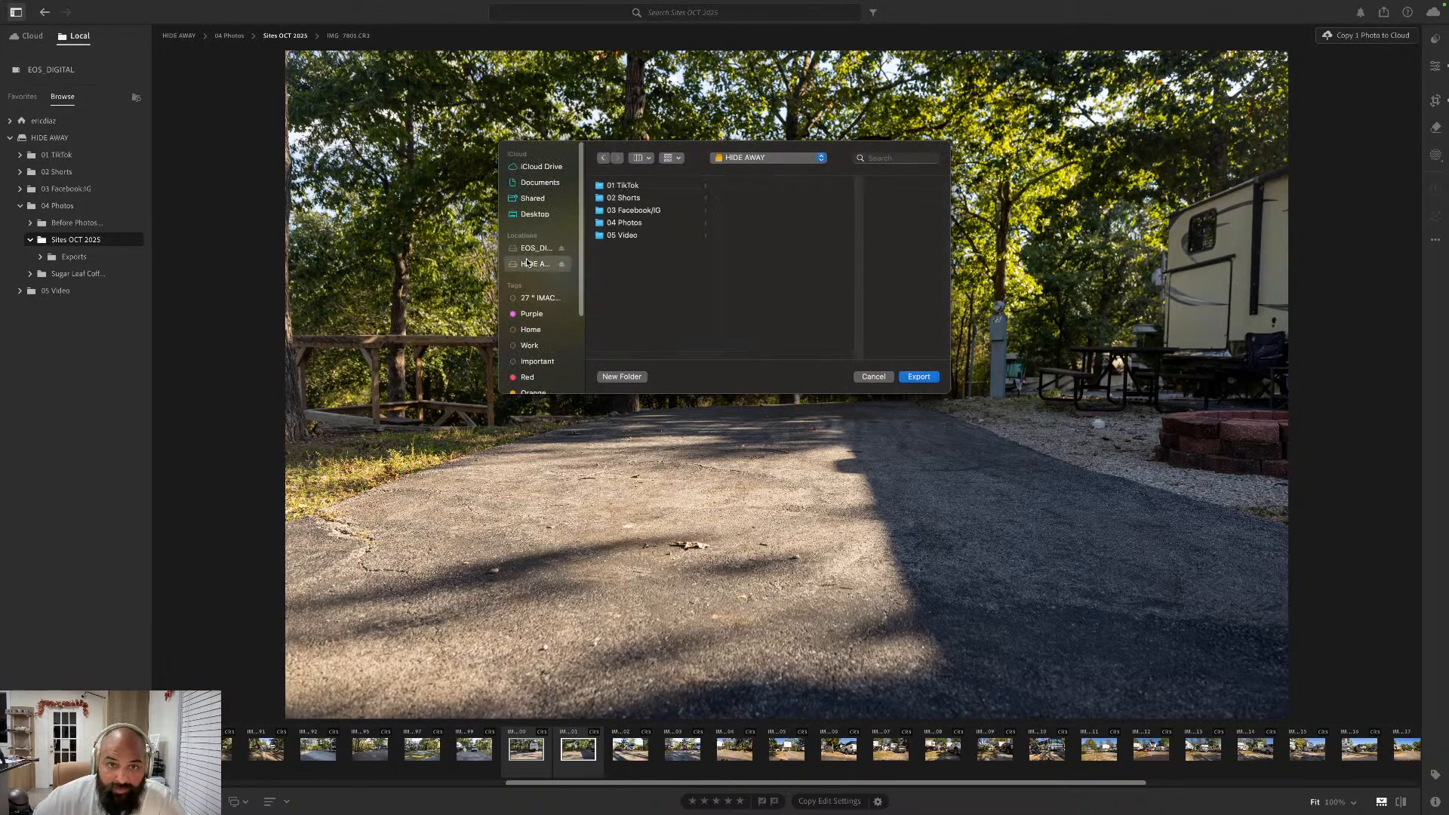
click(653, 224)
click(770, 202)
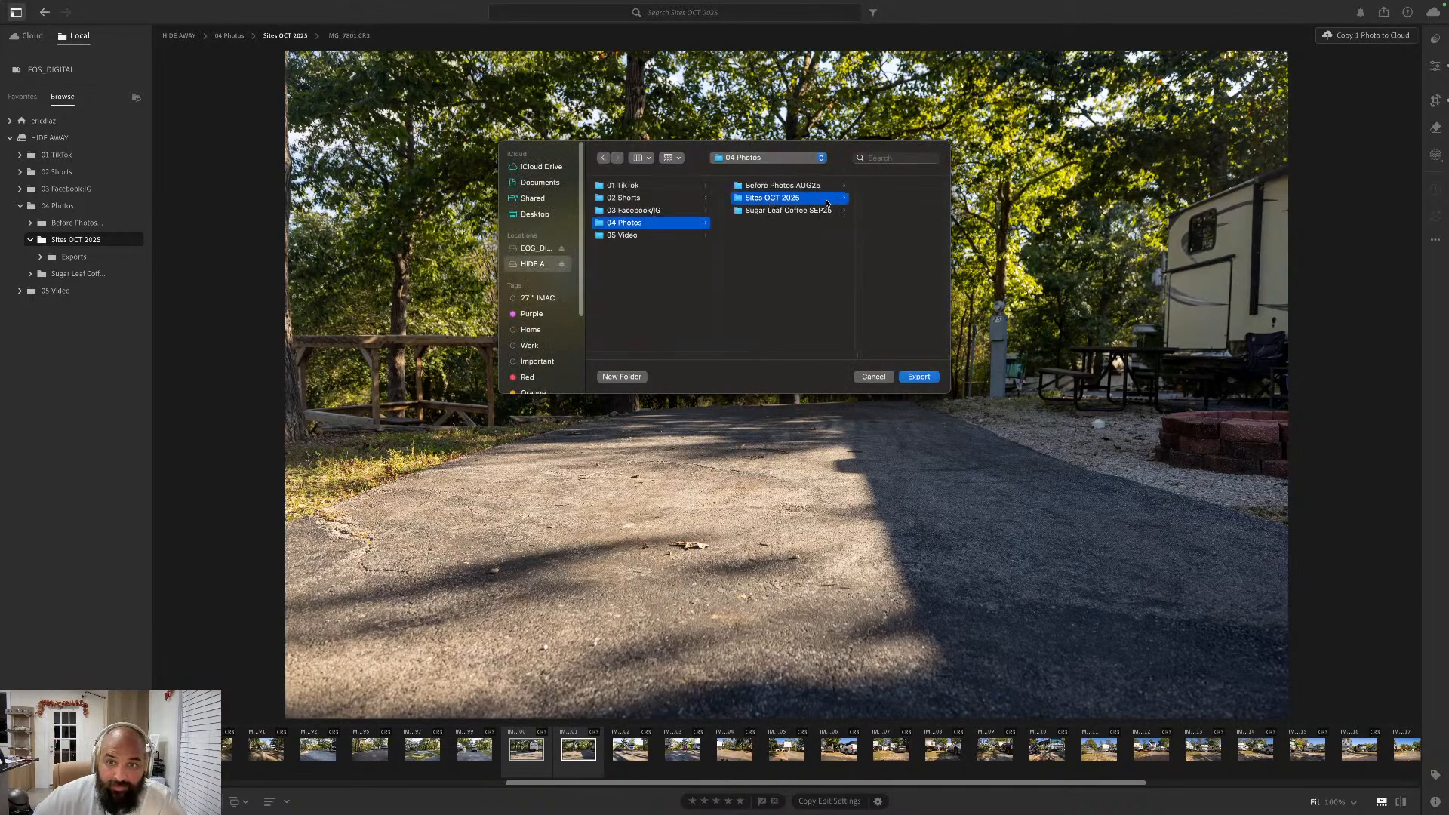
click(860, 186)
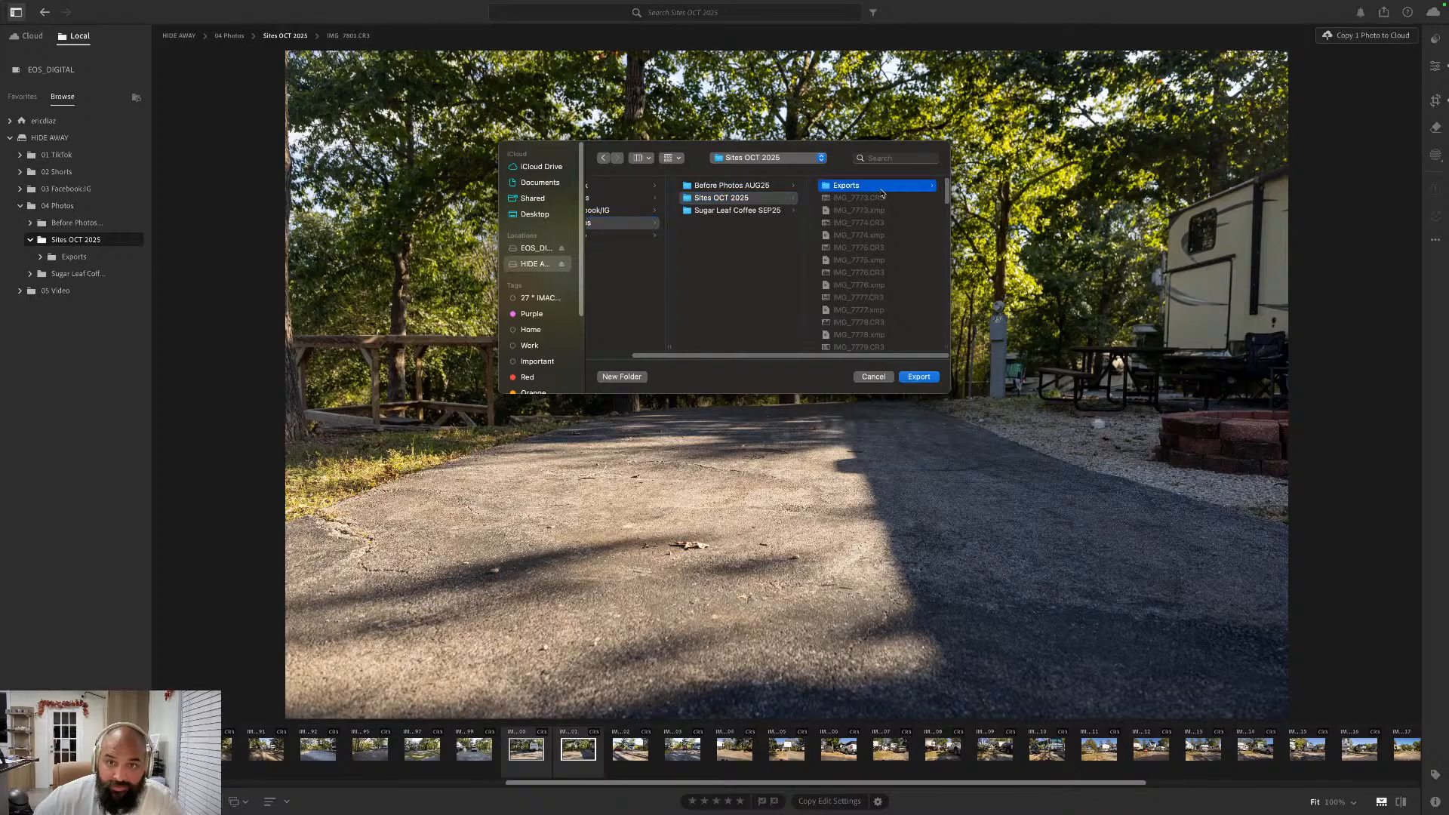
click(918, 377)
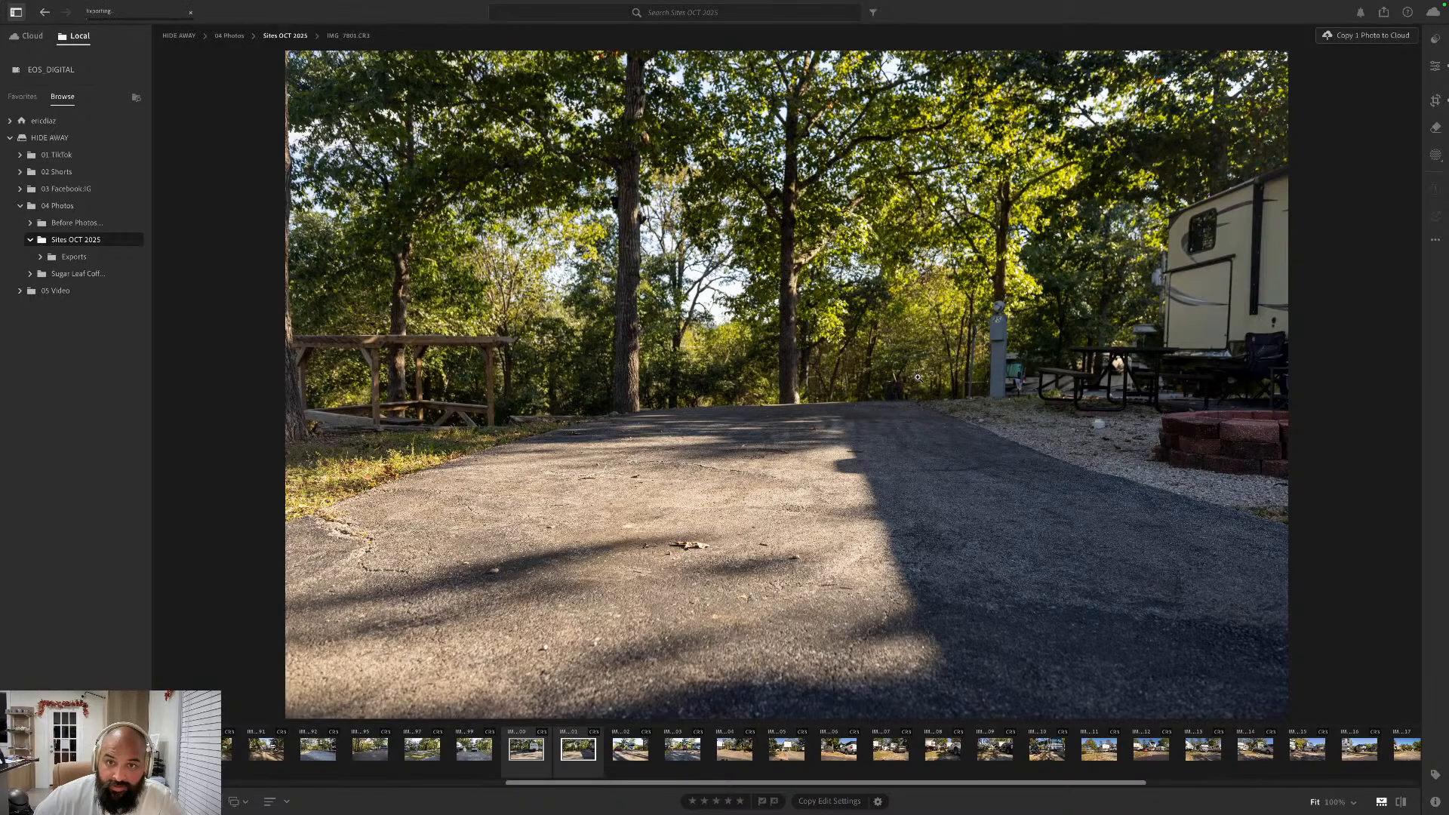
- Open the photo of the red Fiat and silver Mercedes camper, IMG_7802, for editing in Photoshop
right_click(618, 755)
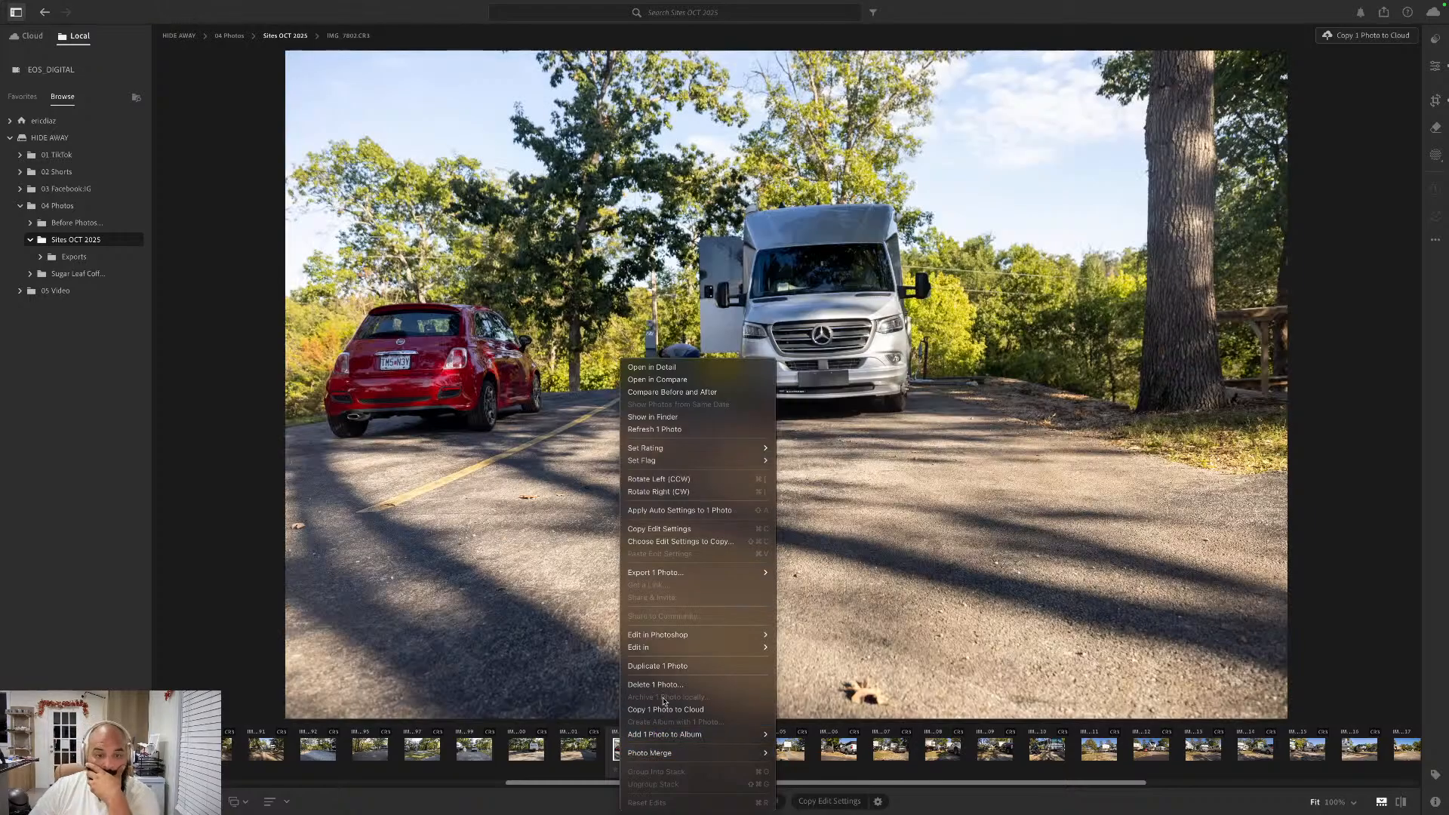
mouse_move(679, 635)
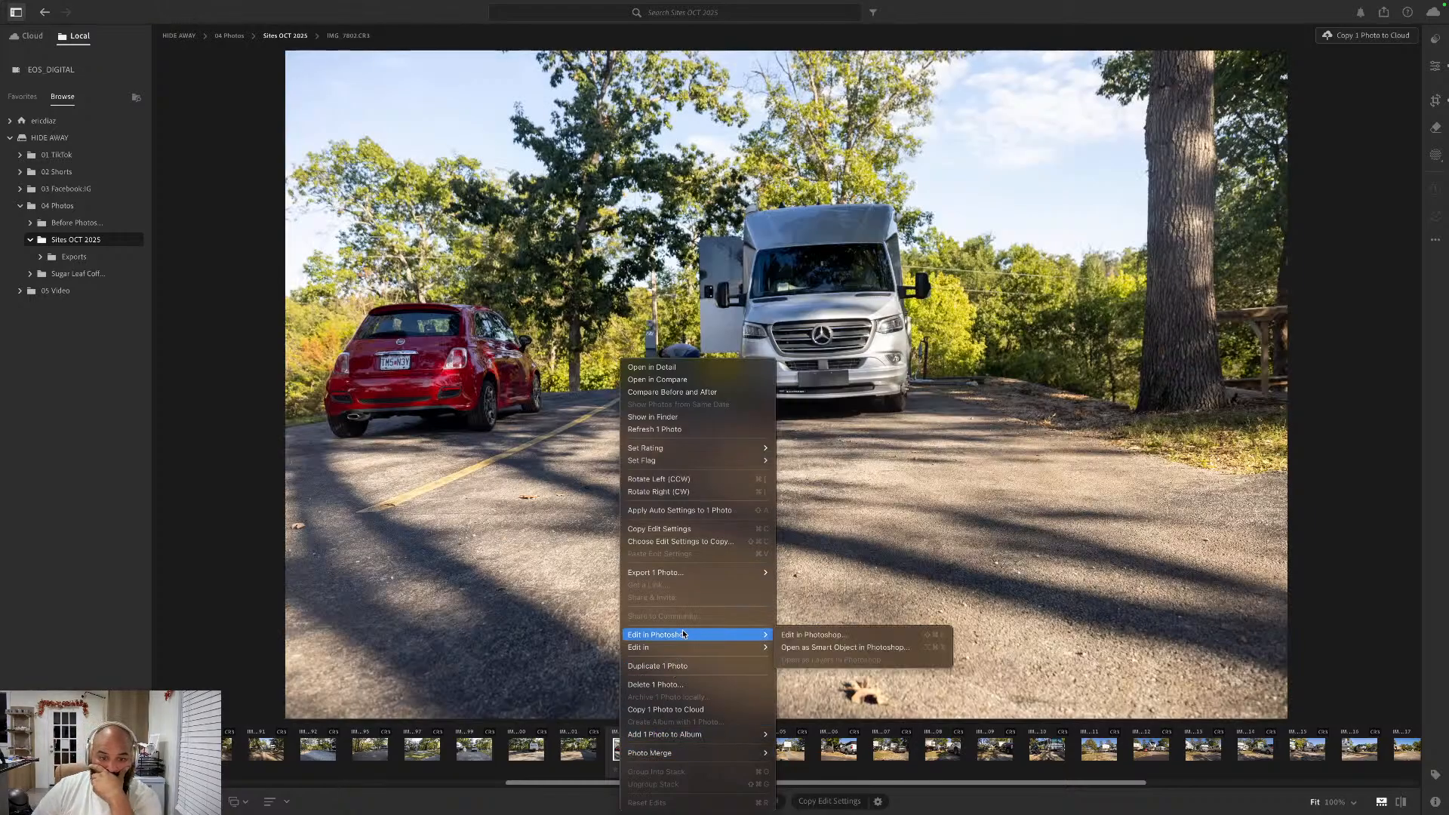
click(812, 634)
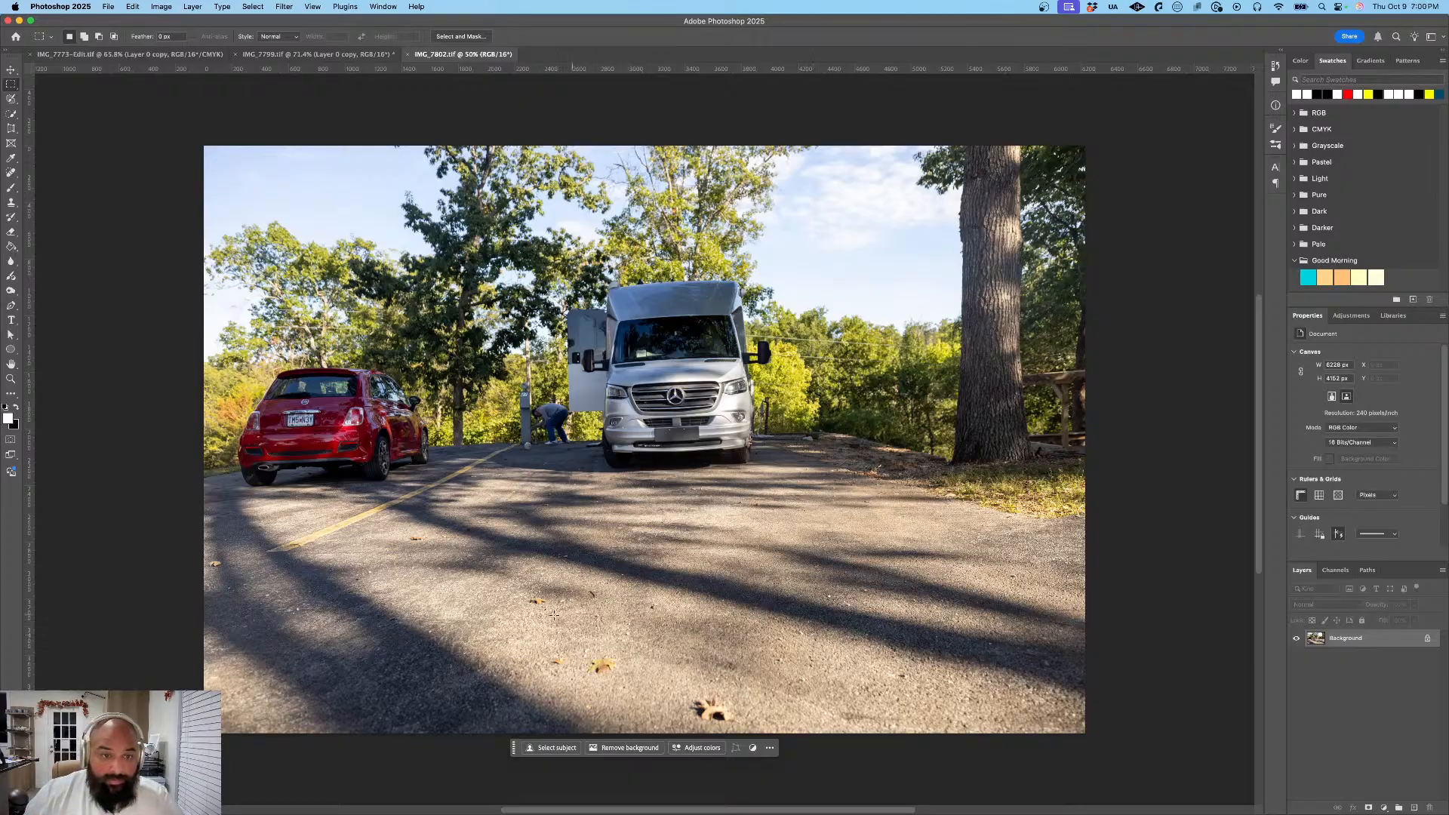
- Unlock the Background layer, duplicate it as Layer 0 copy, and place the copy below Layer 0
click(1428, 640)
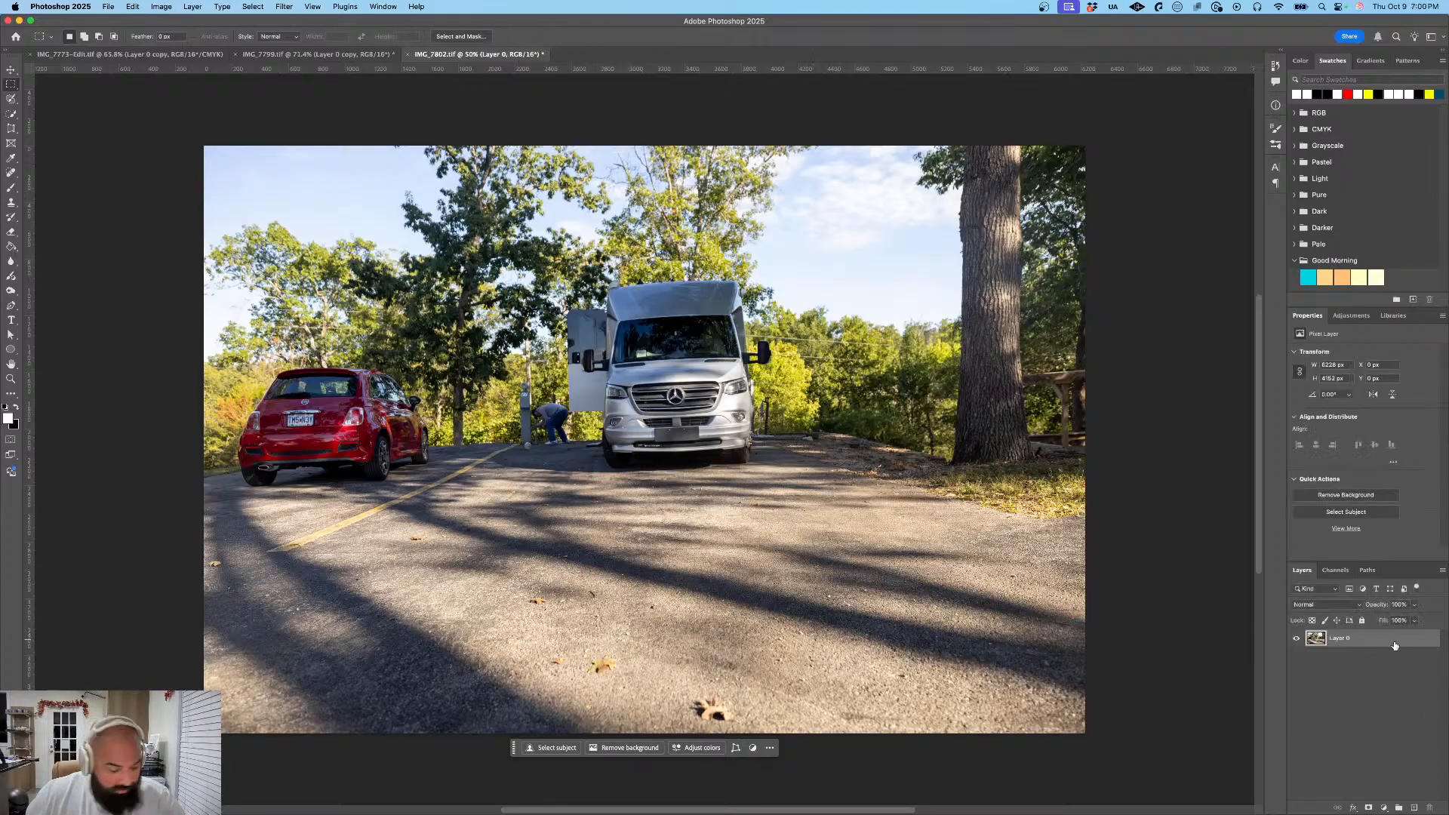
right_click(1394, 646)
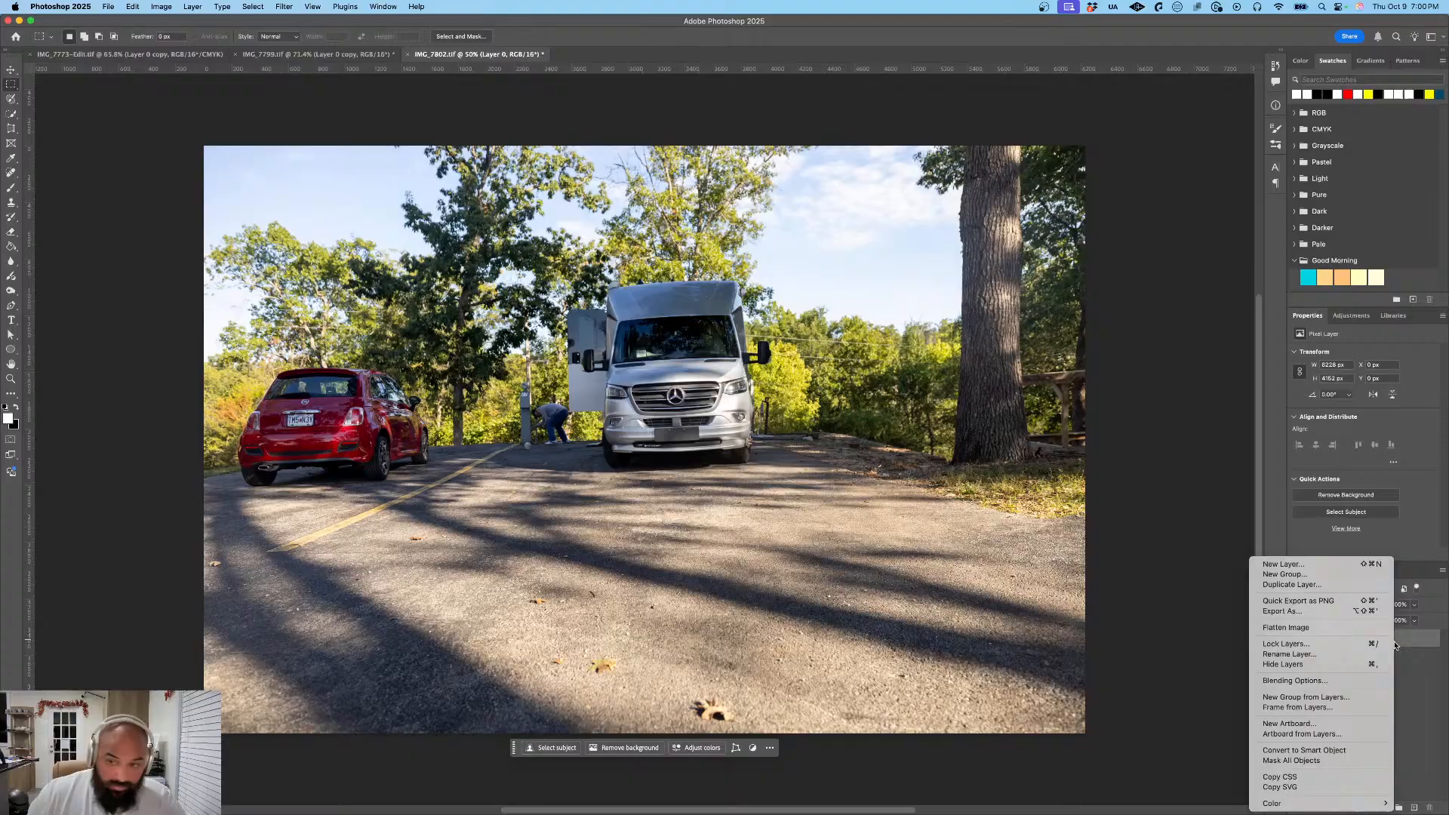
click(1349, 586)
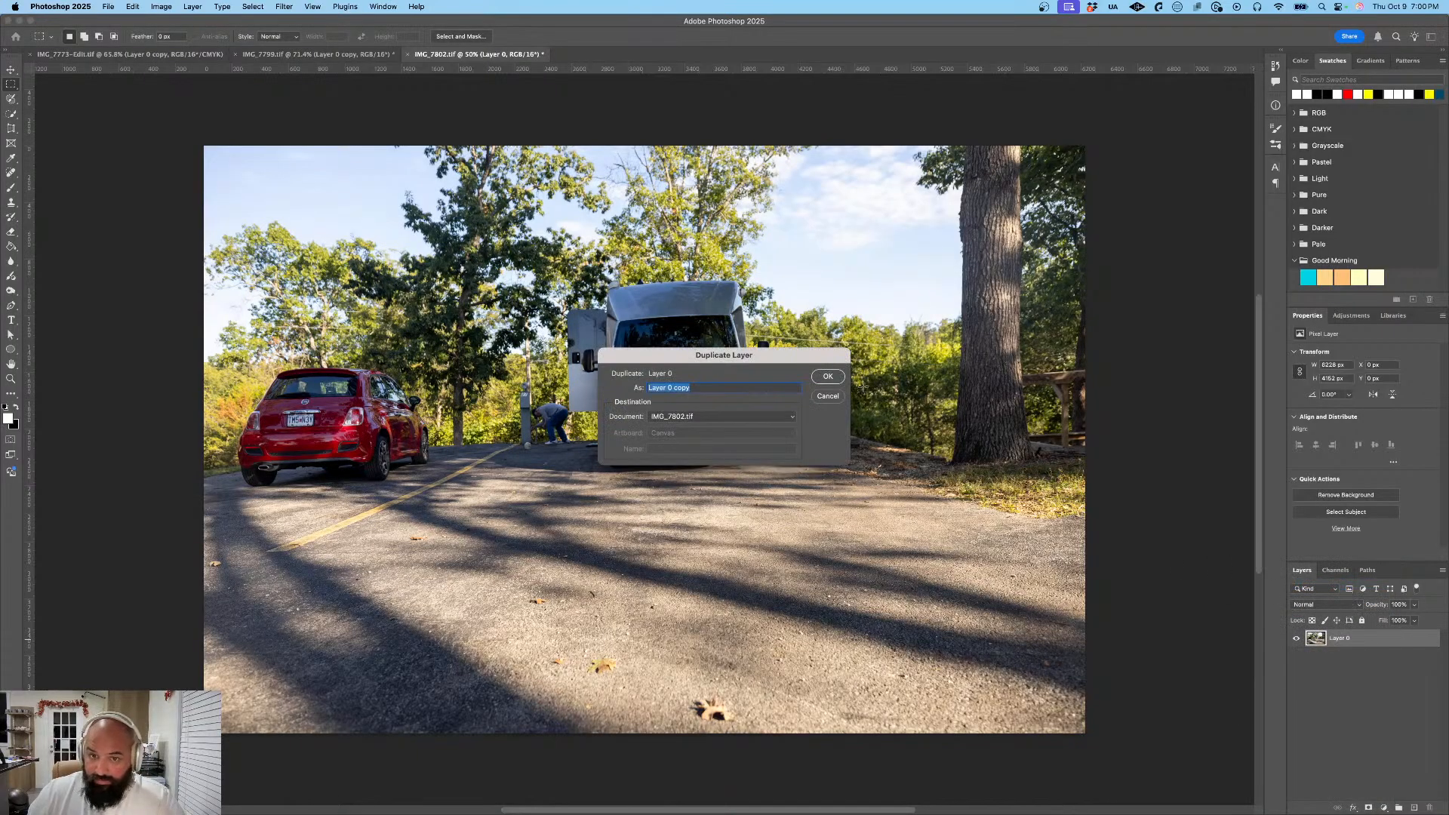
click(828, 376)
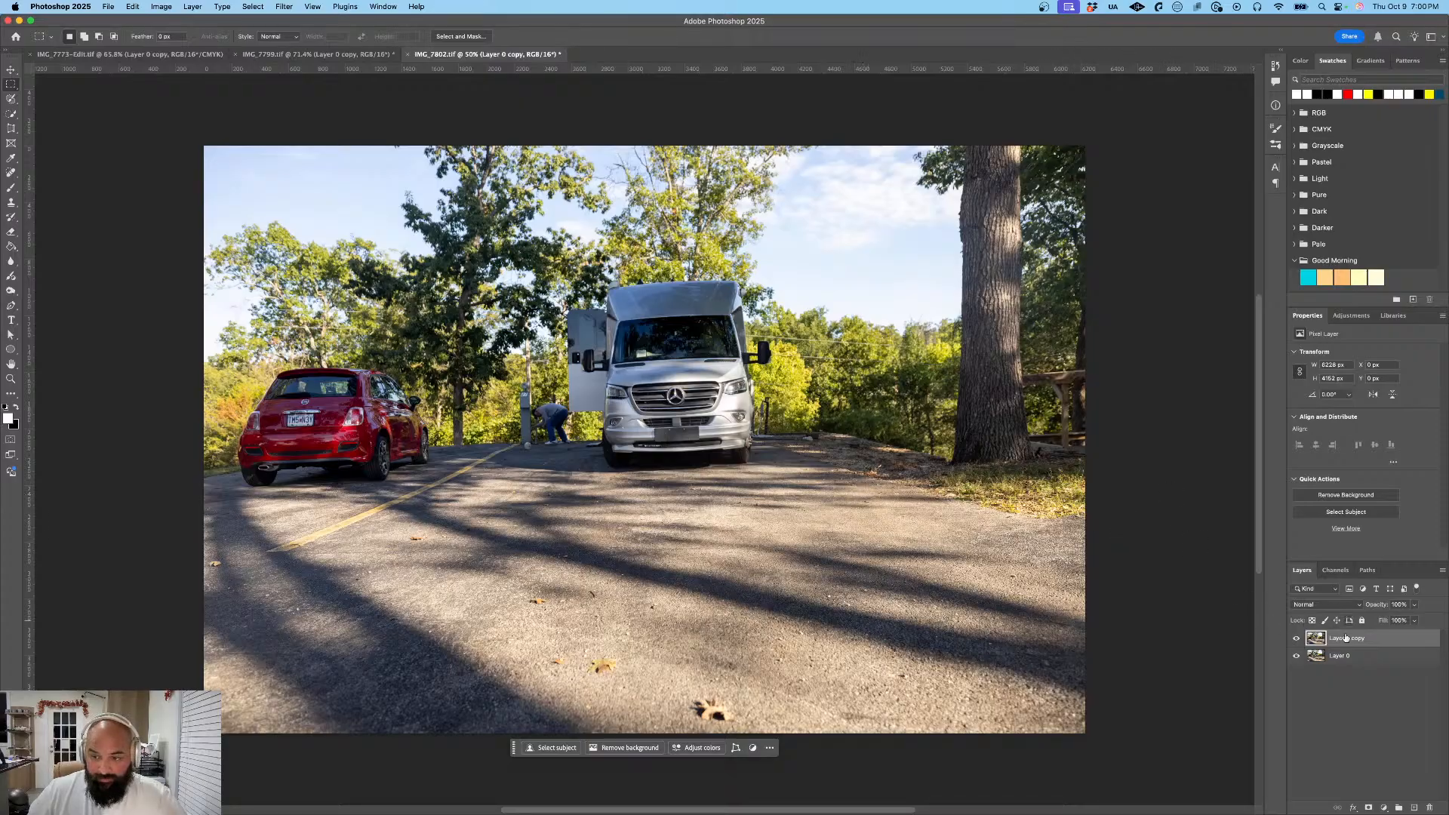
drag(1349, 641, 1351, 666)
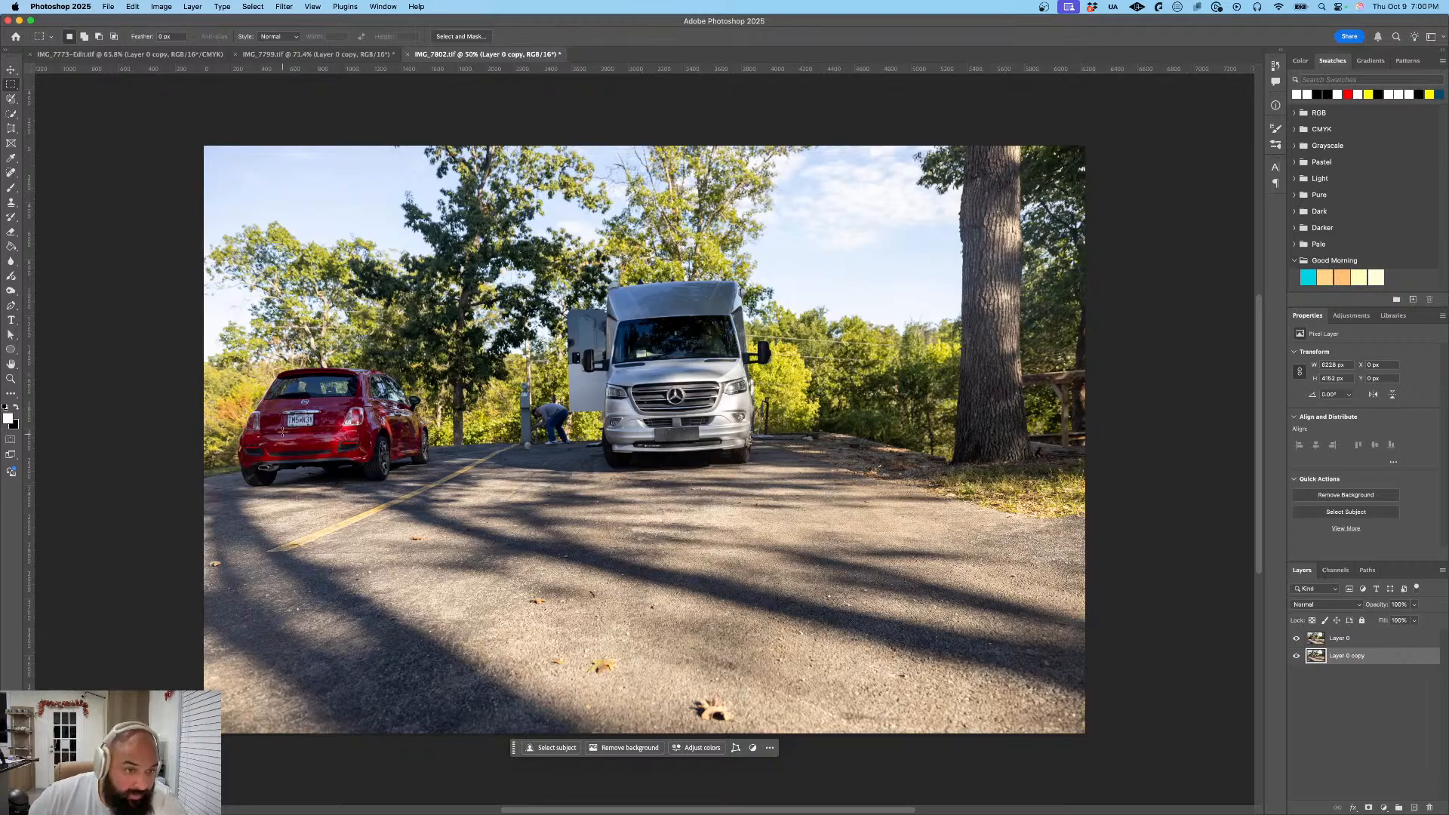
- Mask Layer 0 copy to a rectangular selection about 180 by 75 px around the red car's license plate
scroll(288, 412, up, 15)
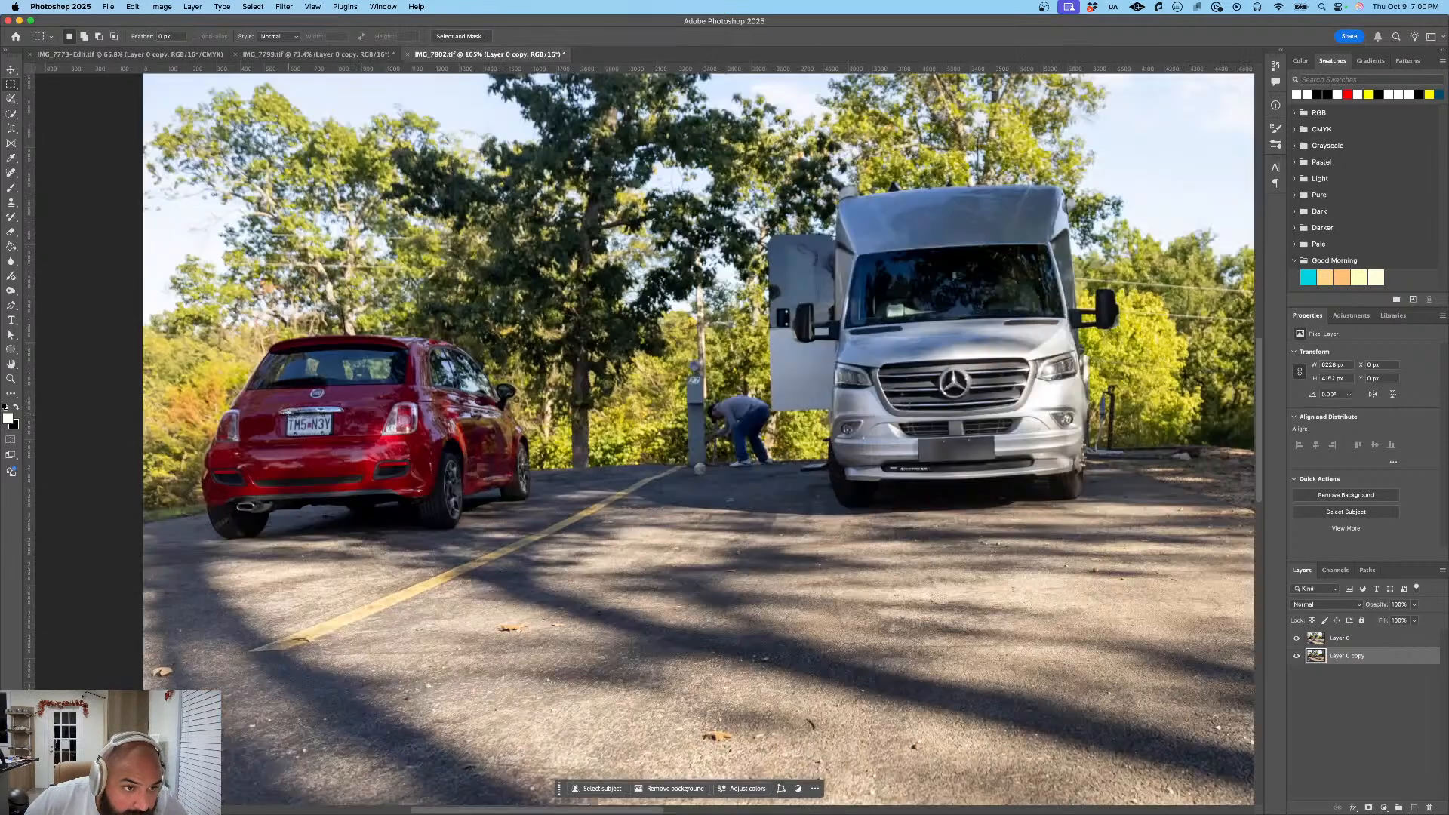
scroll(288, 412, down, 3)
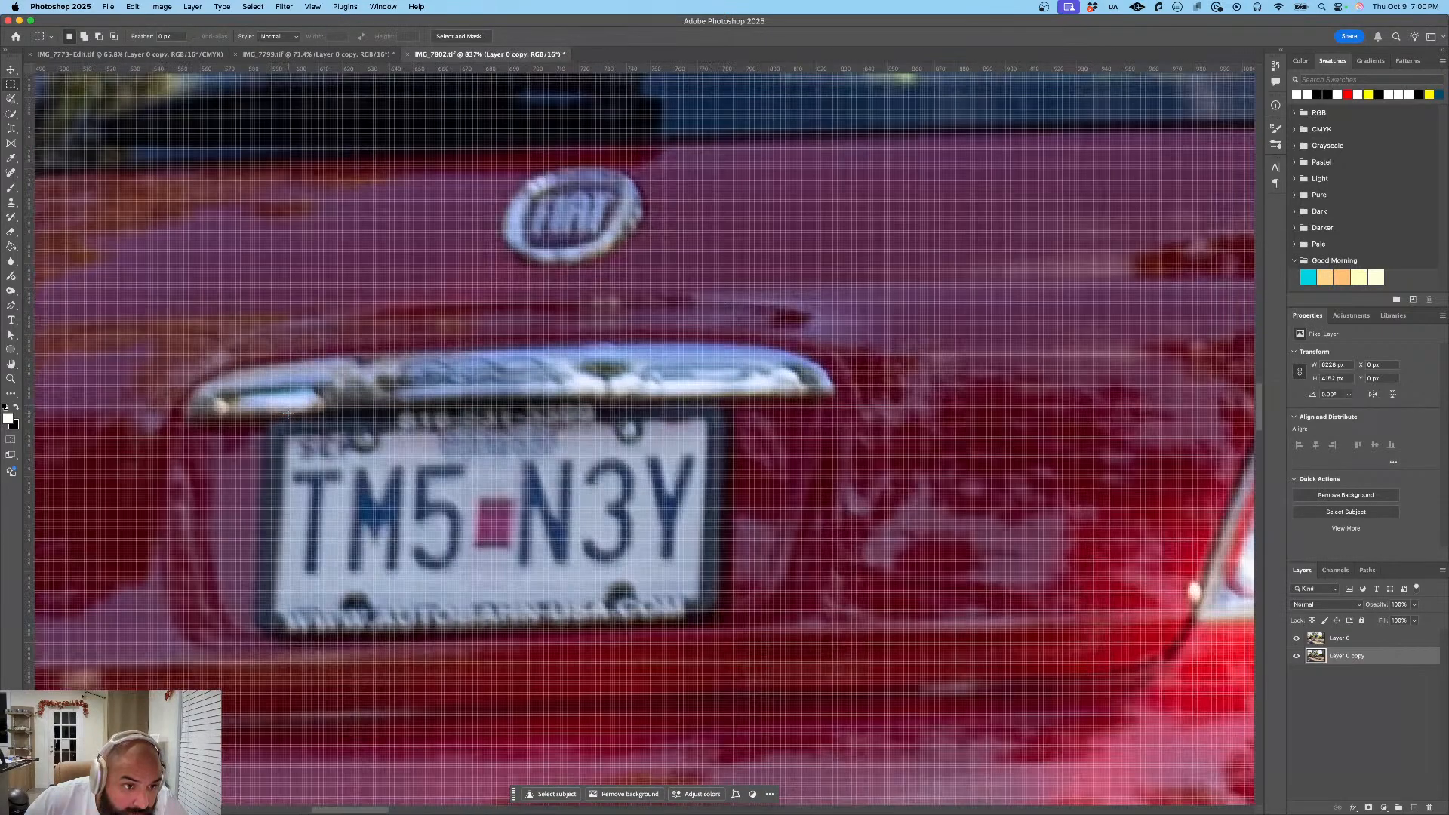
drag(287, 429, 640, 580)
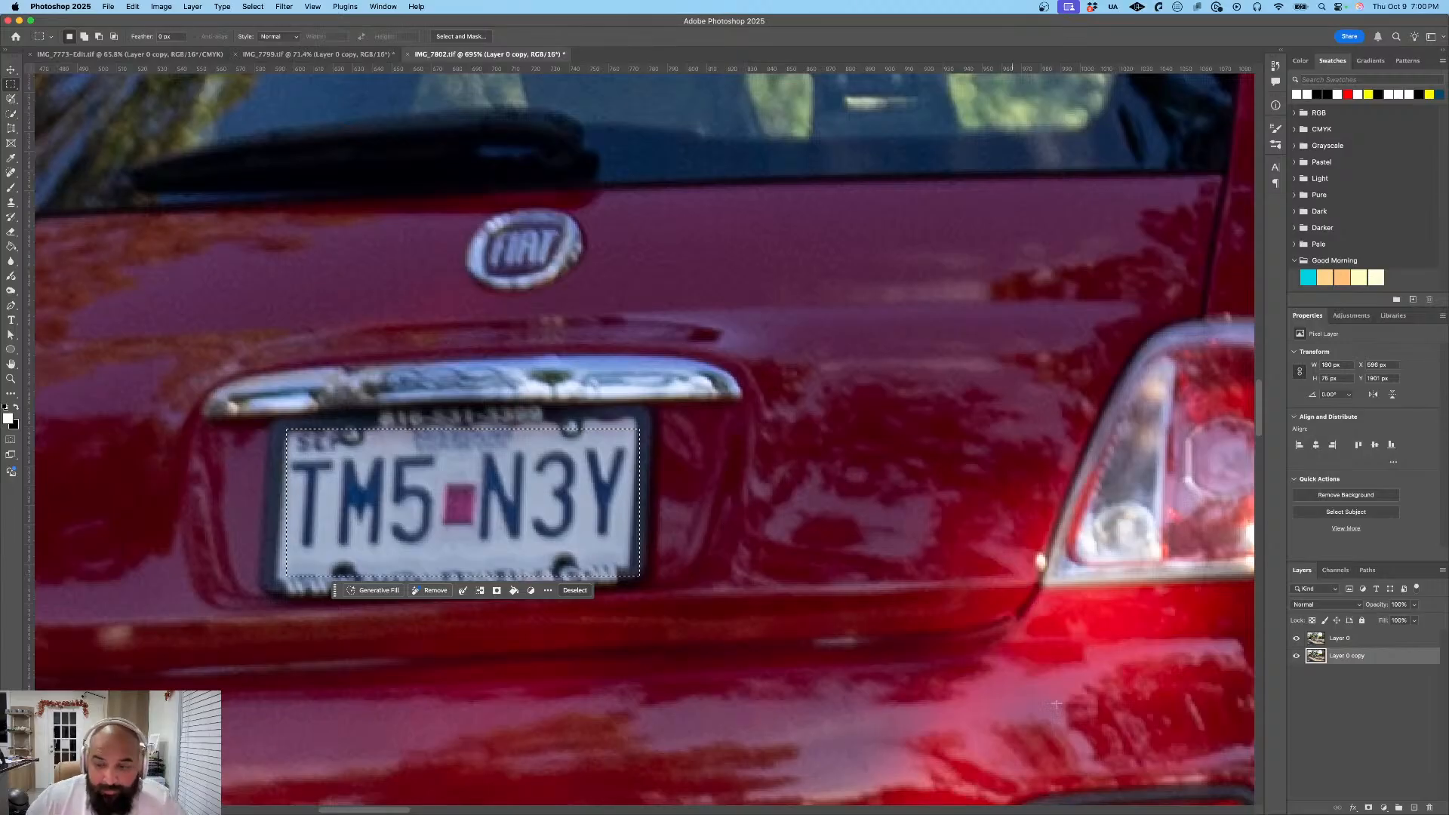
click(497, 591)
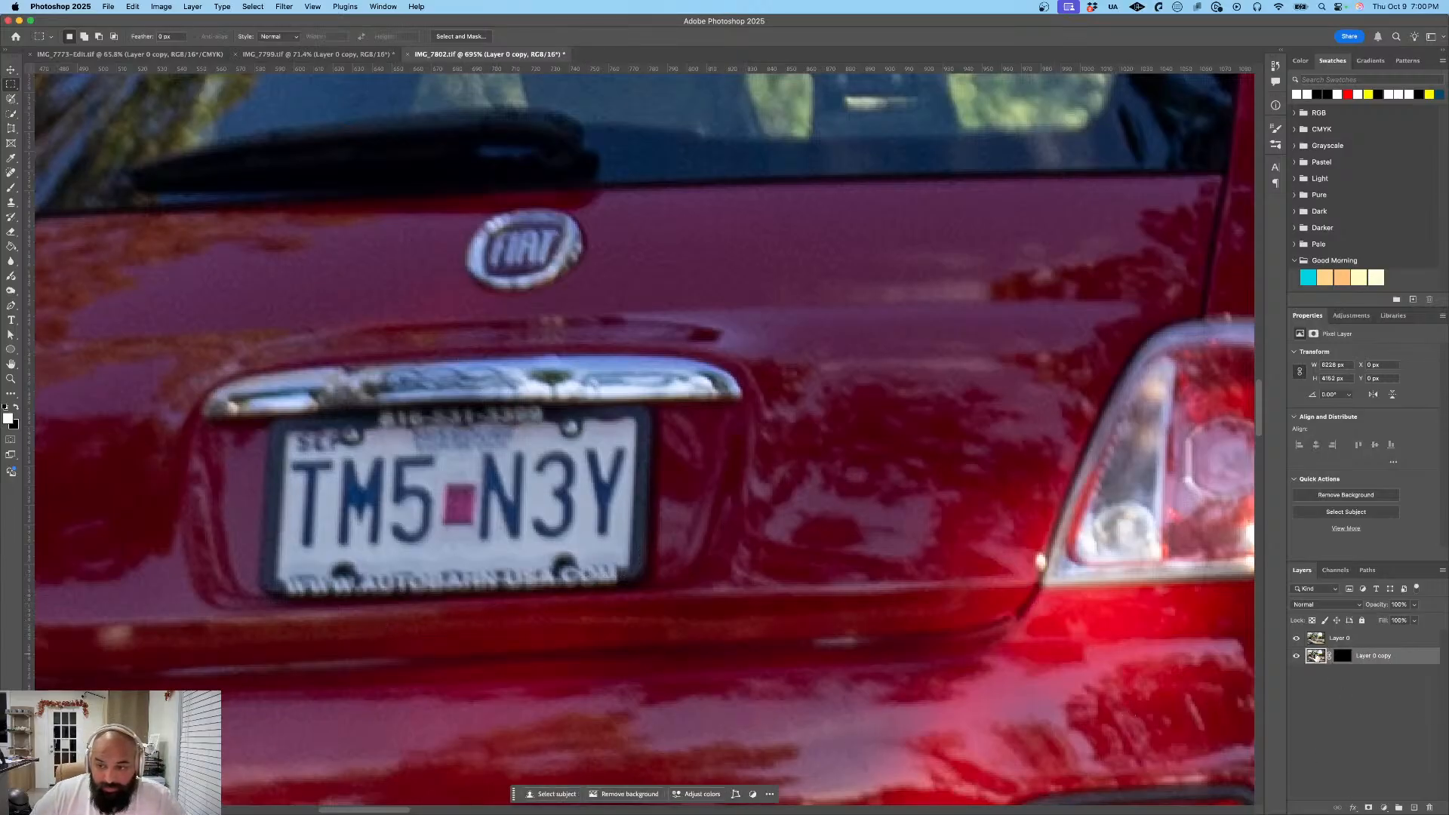
- Apply a Gaussian Blur to the masked Layer 0 copy and place it above Layer 0
click(281, 6)
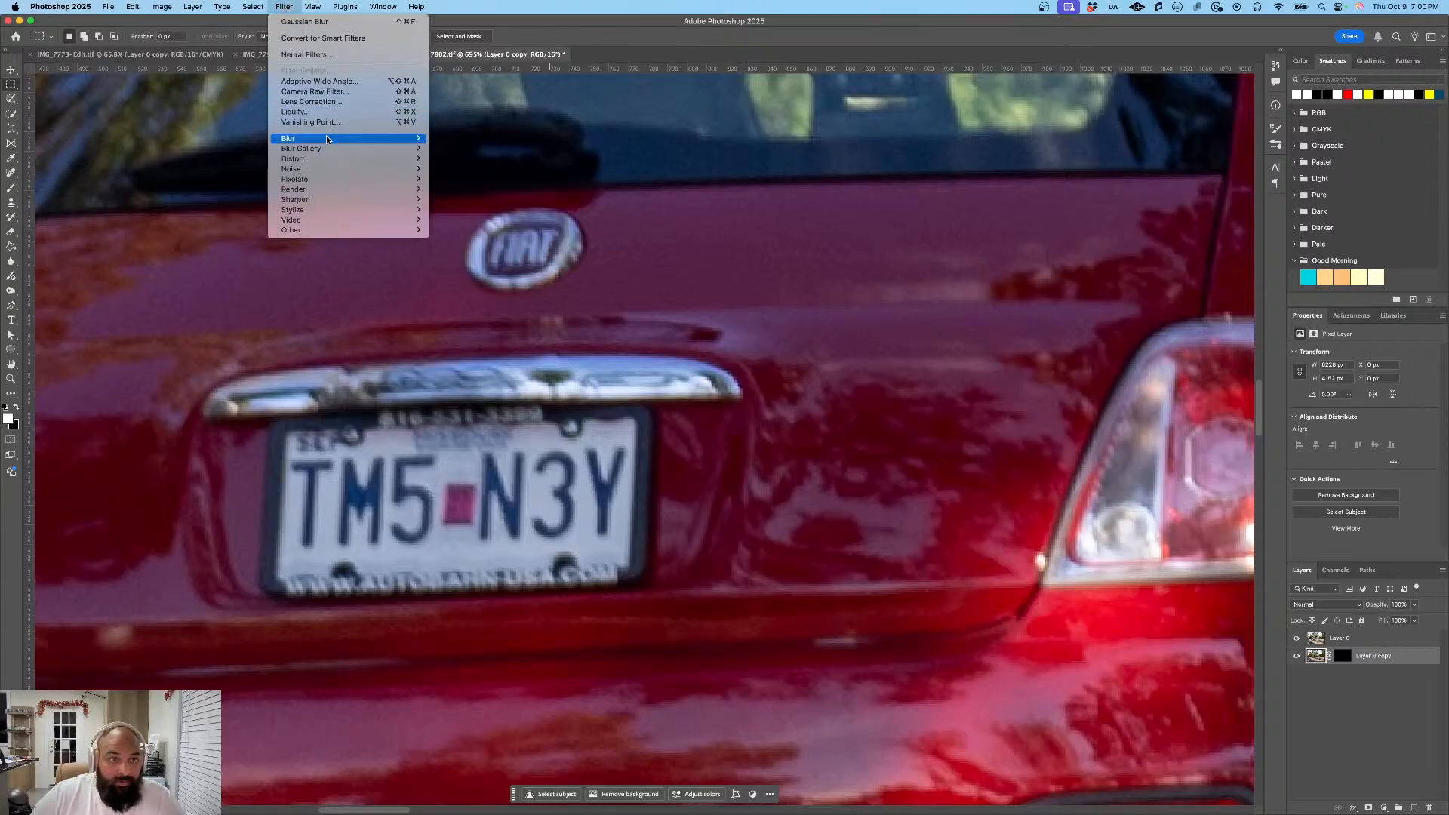
mouse_move(362, 149)
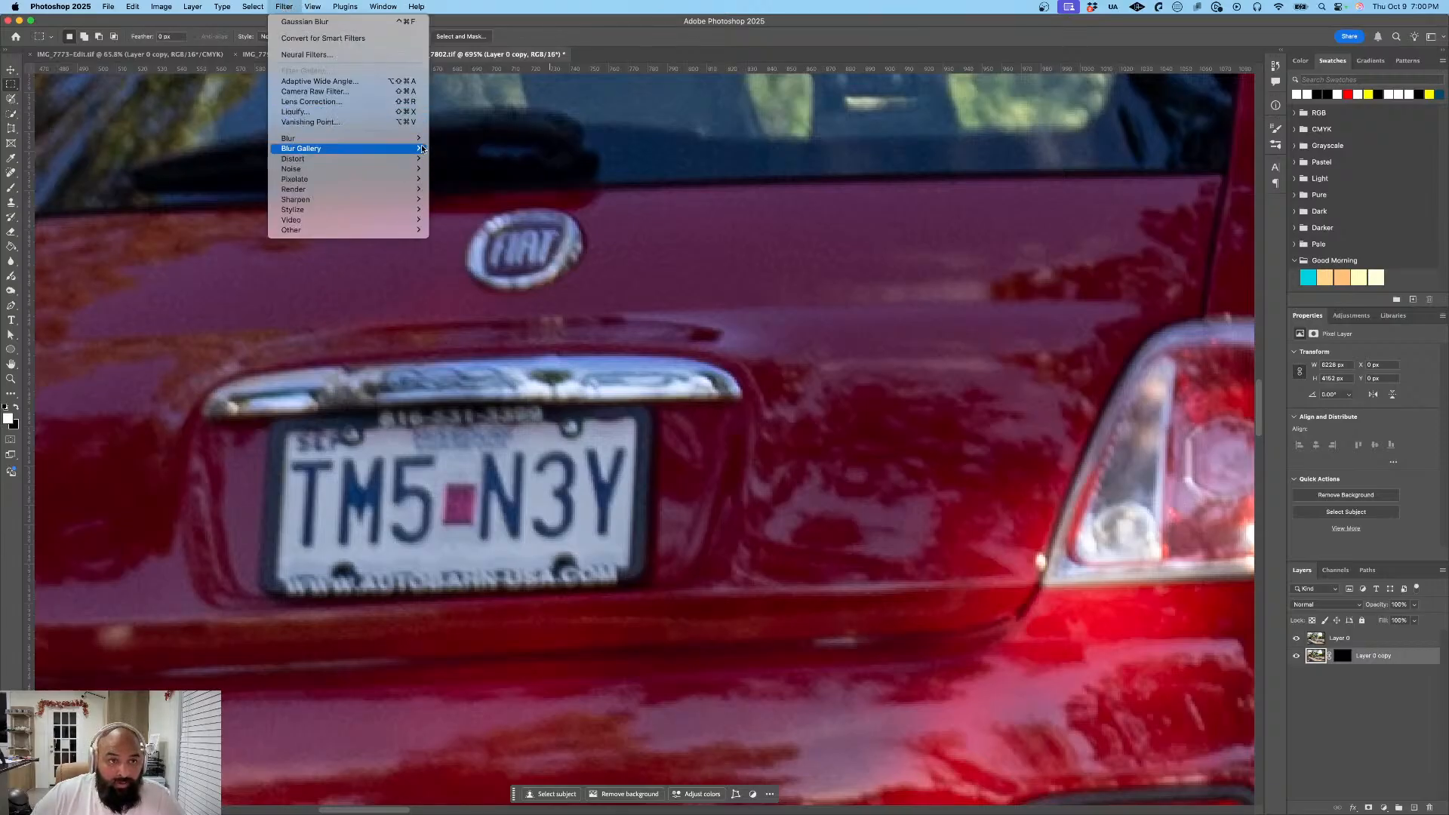
click(465, 179)
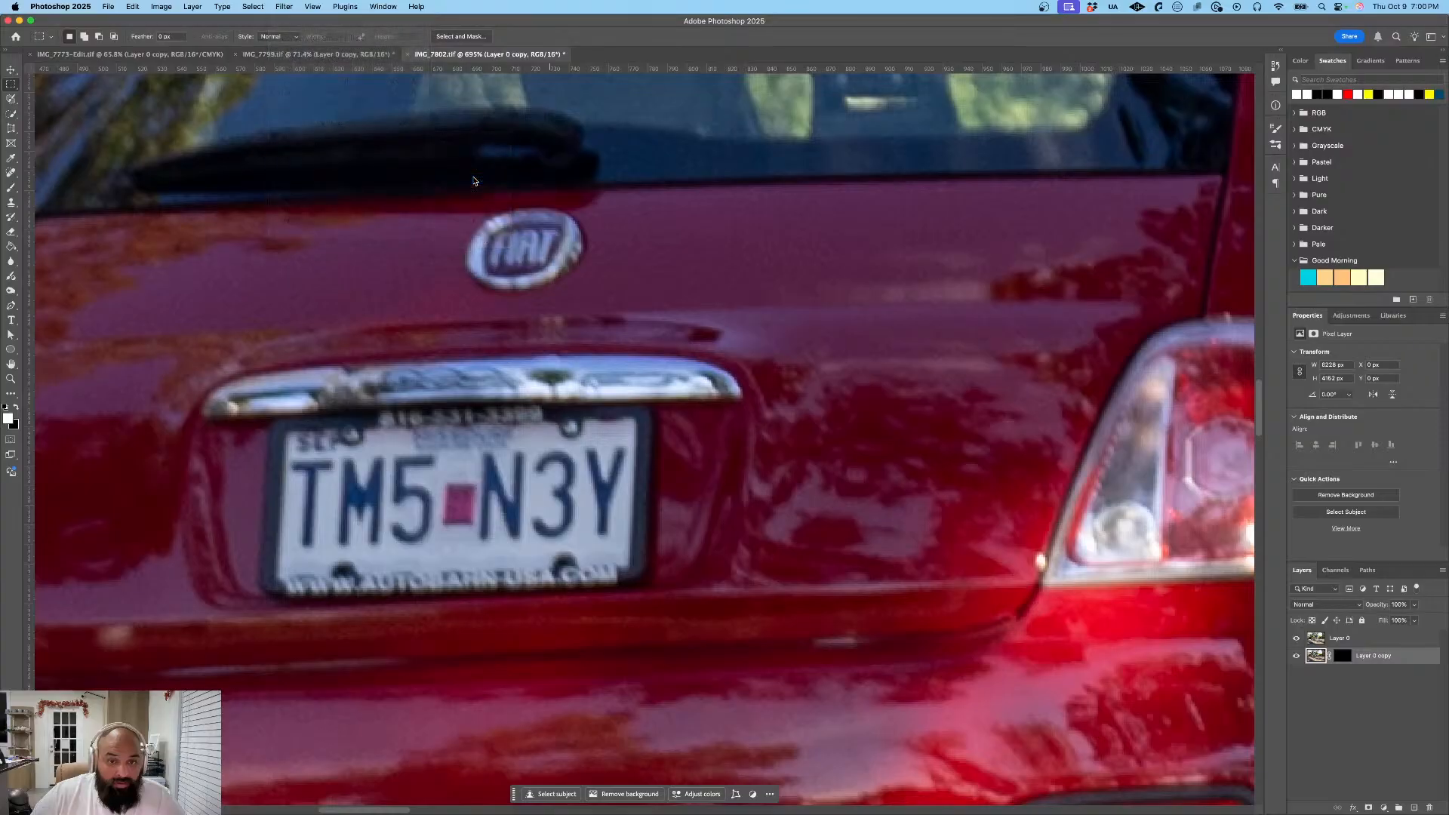
click(781, 237)
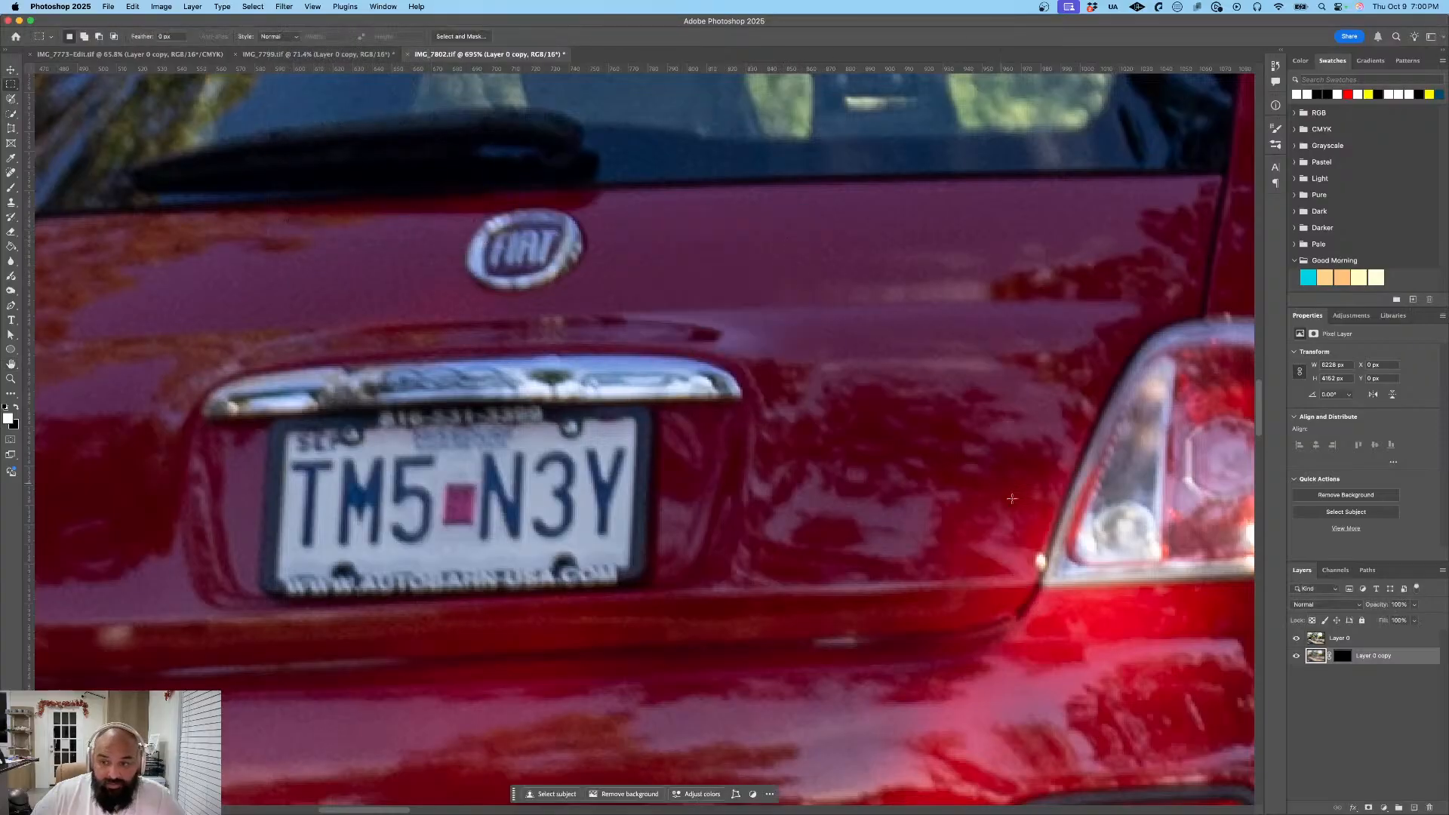
drag(1381, 658, 1323, 640)
scroll(1067, 415, down, 10)
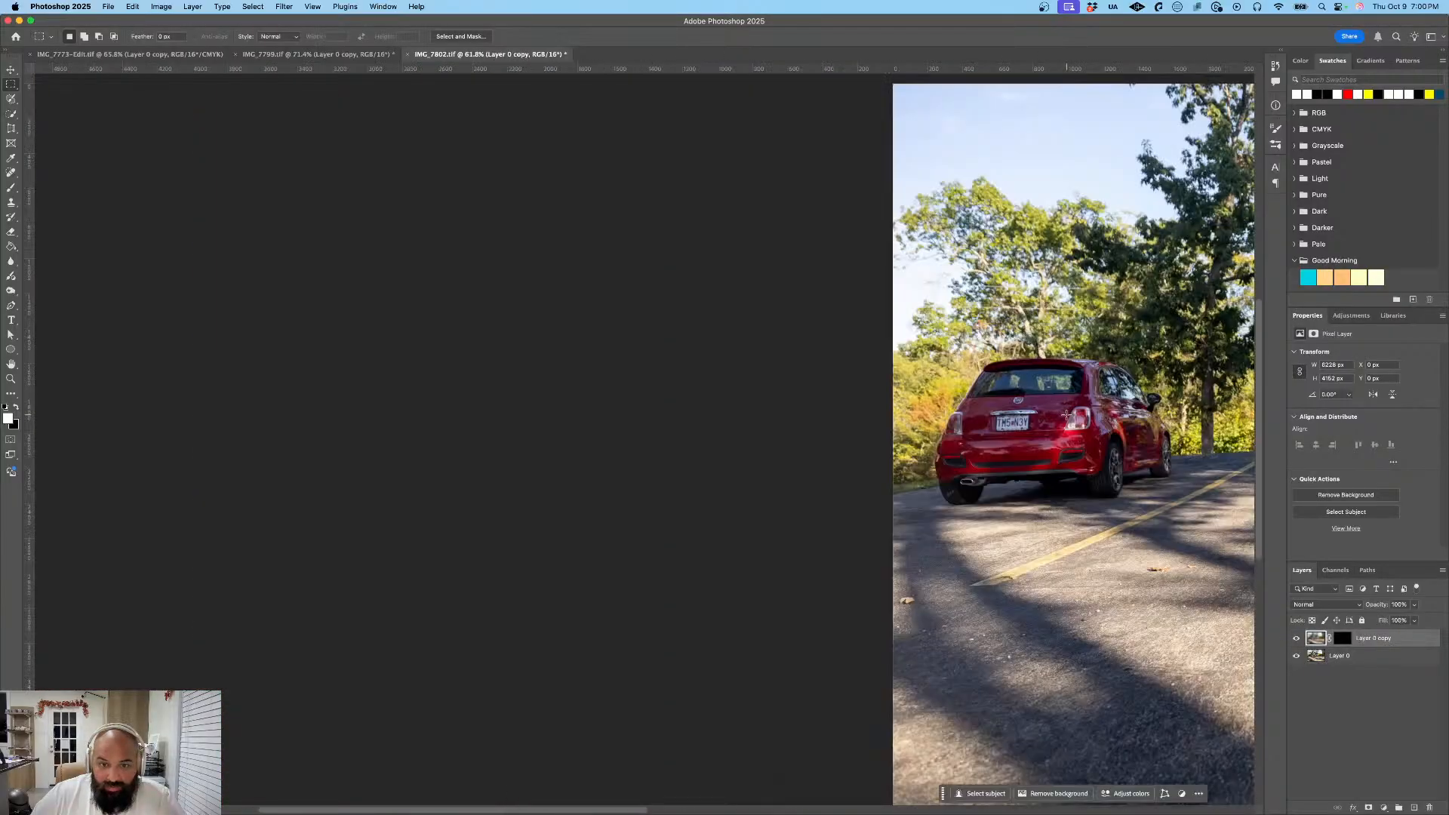
key(z)
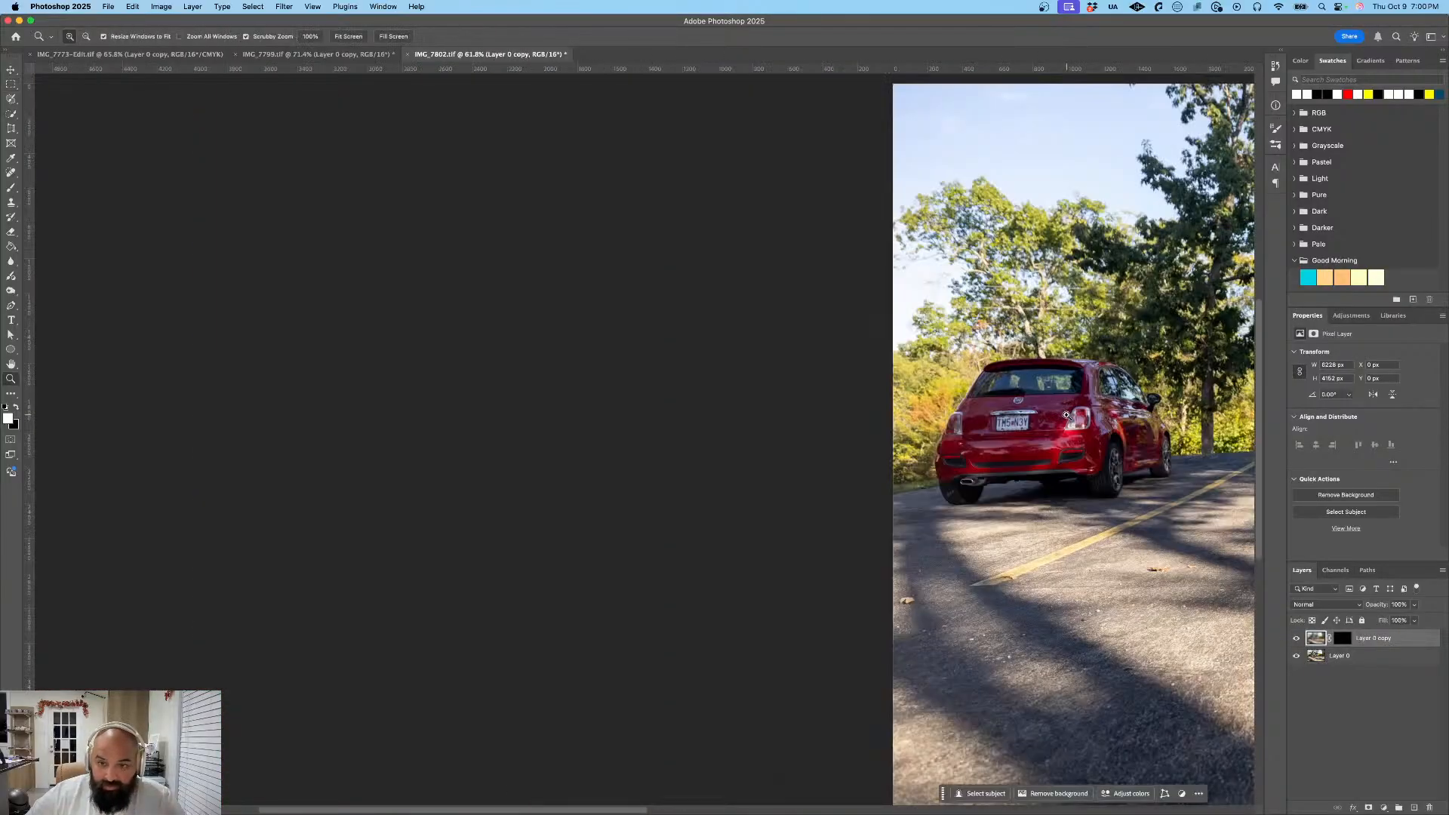
- Move Layer 0 copy below Layer 0 and delete its layer mask
key(super+0)
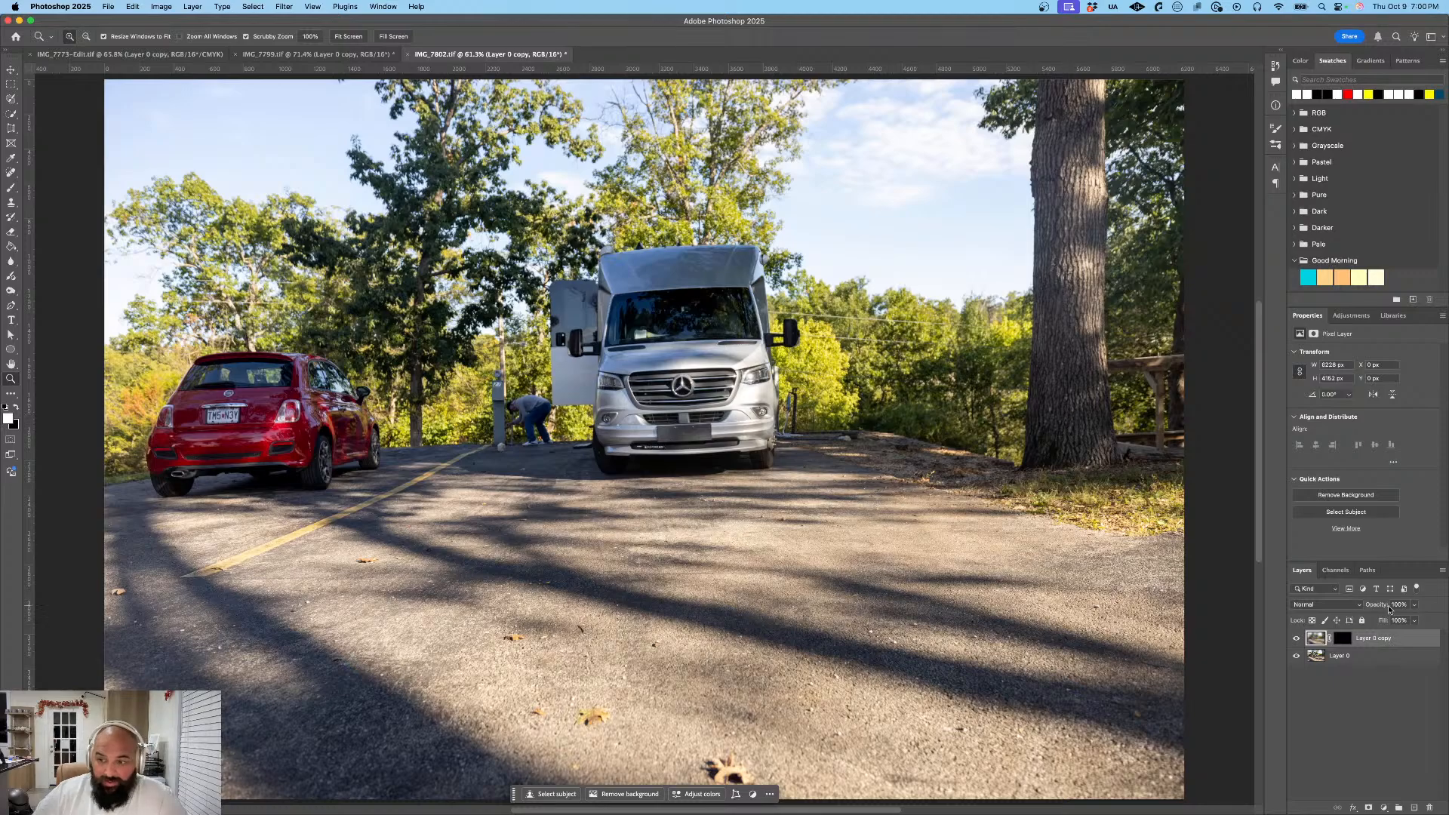
drag(1378, 638, 1351, 665)
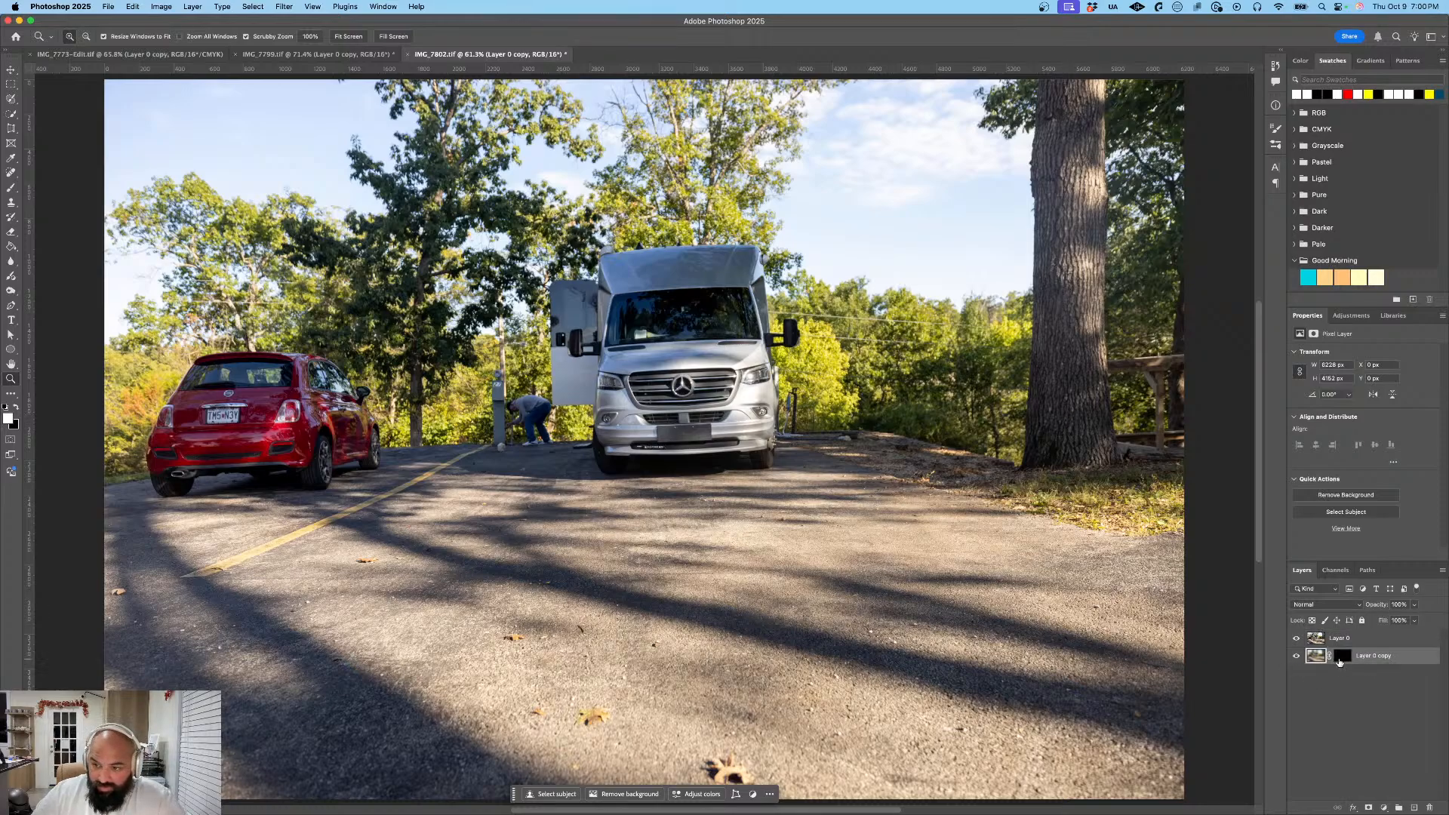
click(1340, 657)
key(Delete)
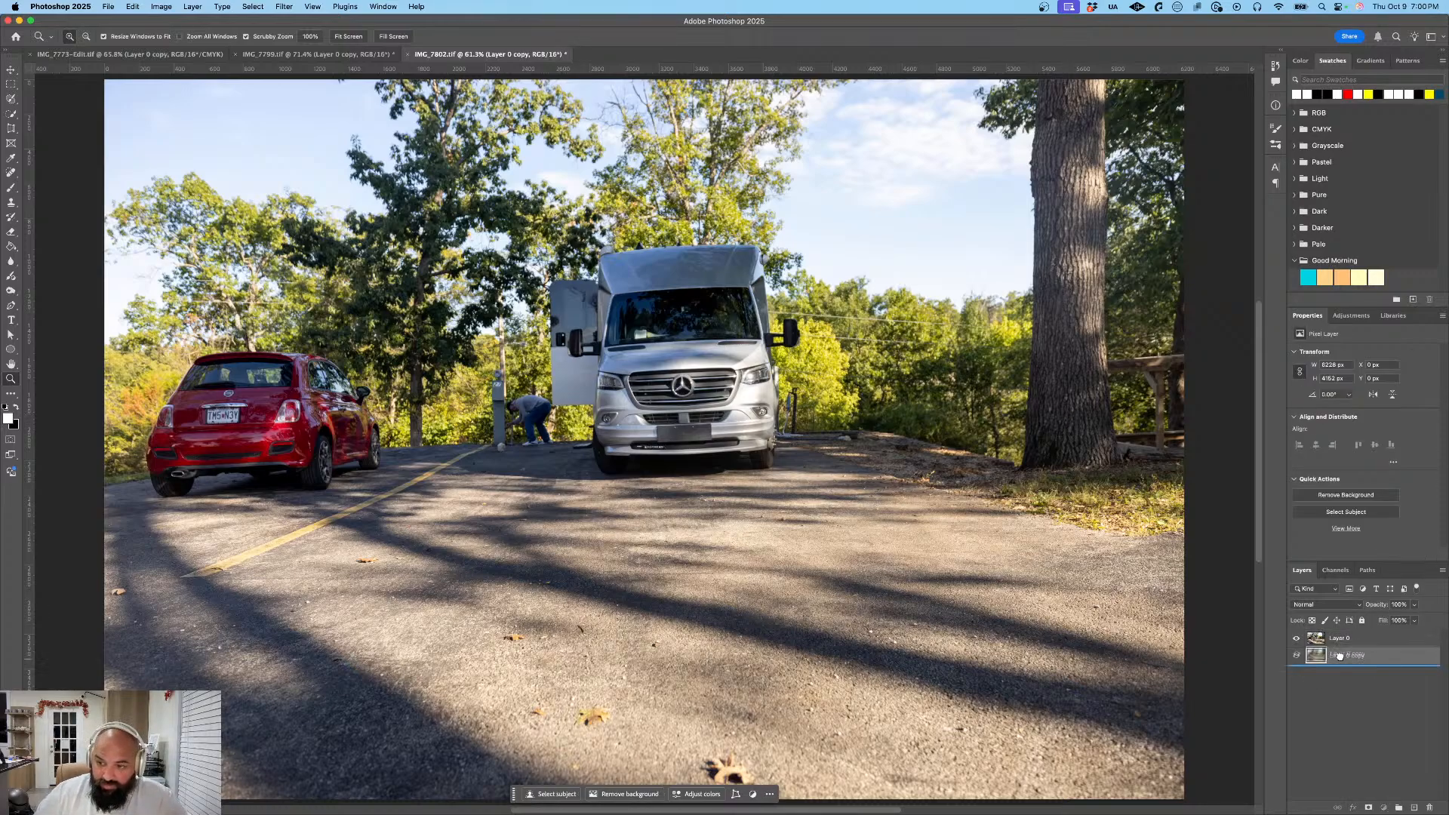
mouse_move(1340, 659)
mouse_down()
mouse_move(1336, 637)
mouse_move(1336, 662)
mouse_up()
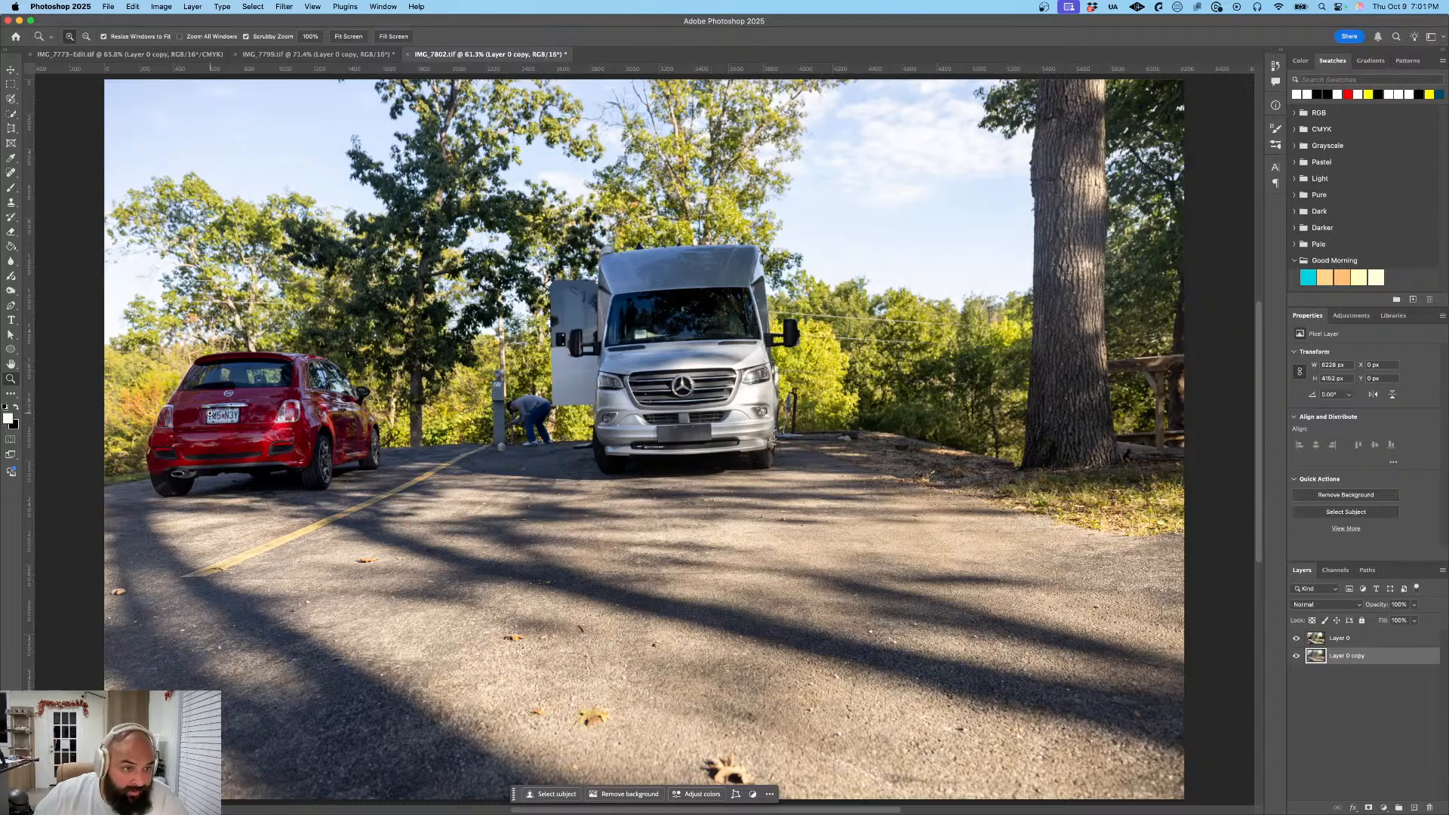
- Mask Layer 0 copy to a rectangle about 180 by 78 px over the red car's license plate and place it above Layer 0
click(12, 87)
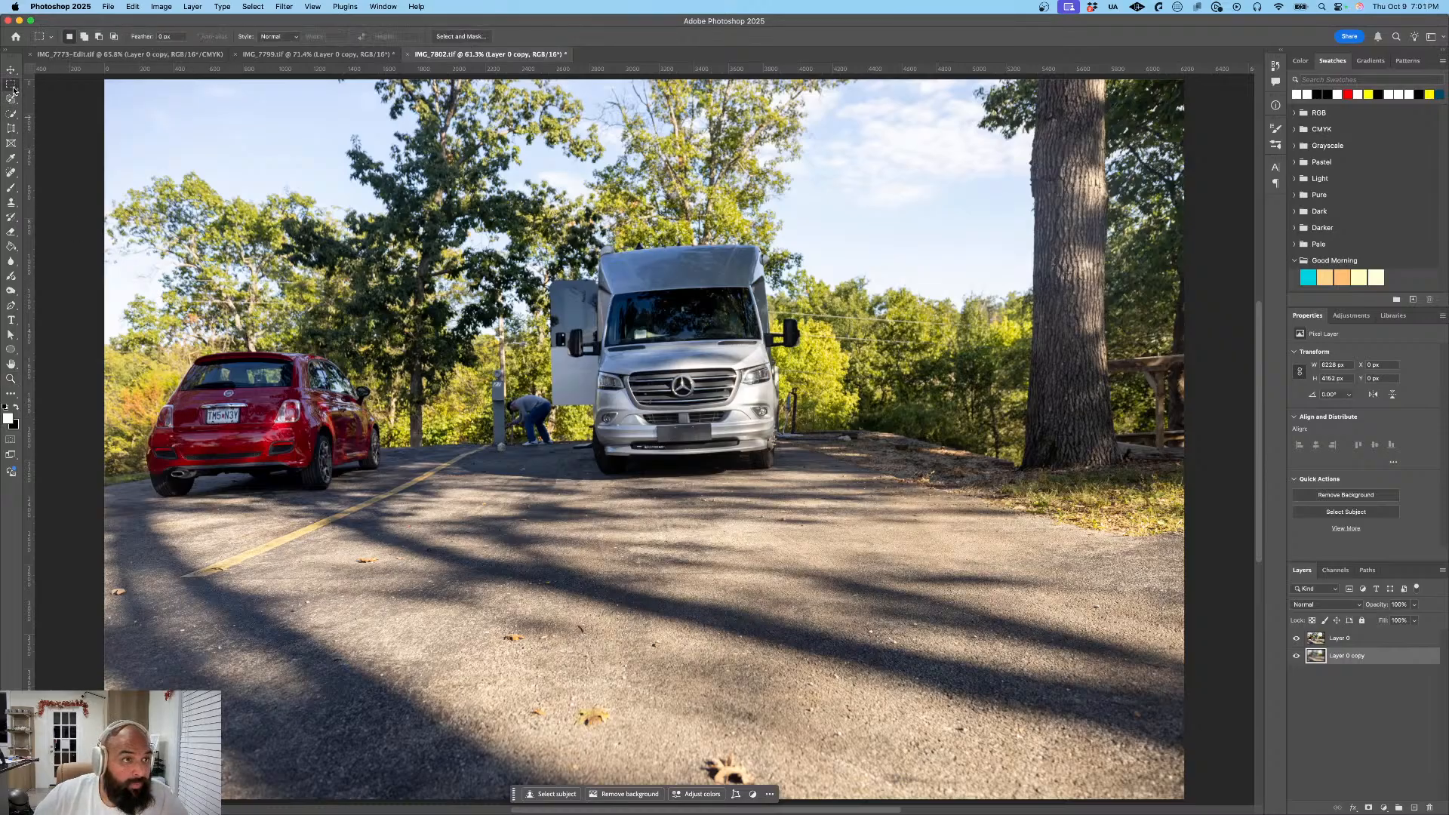
scroll(215, 408, up, 5)
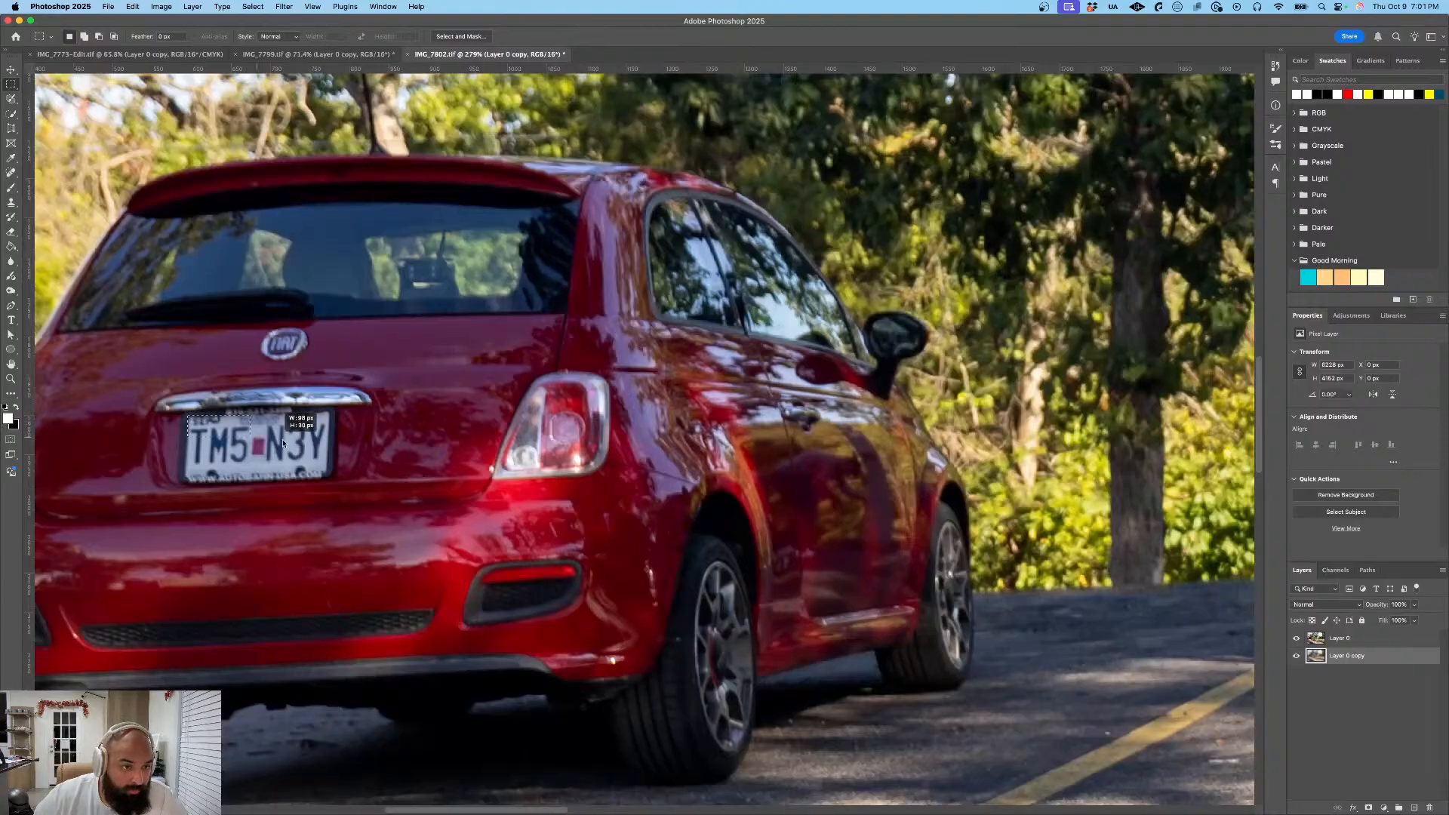
drag(187, 414, 329, 477)
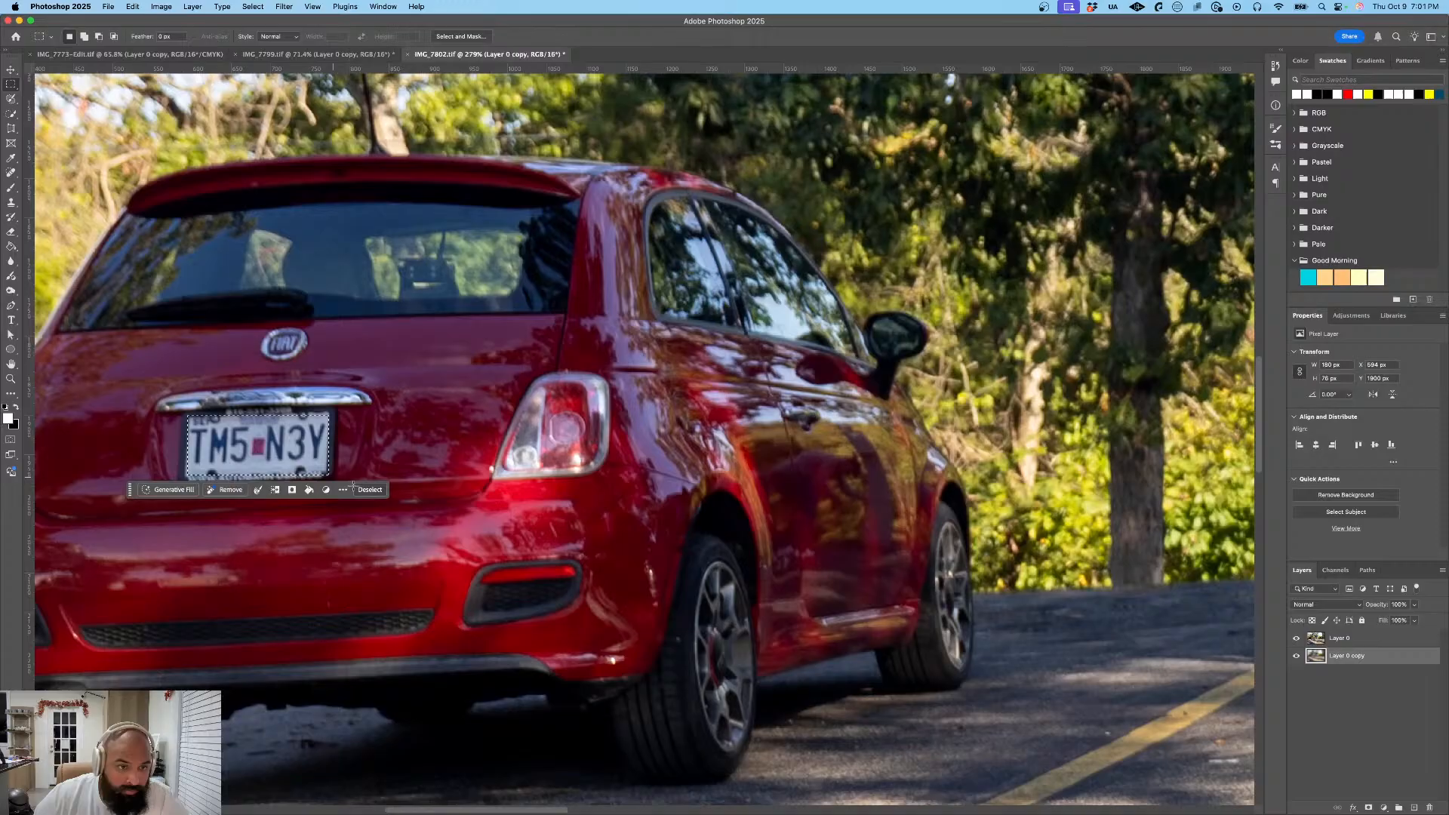
click(294, 489)
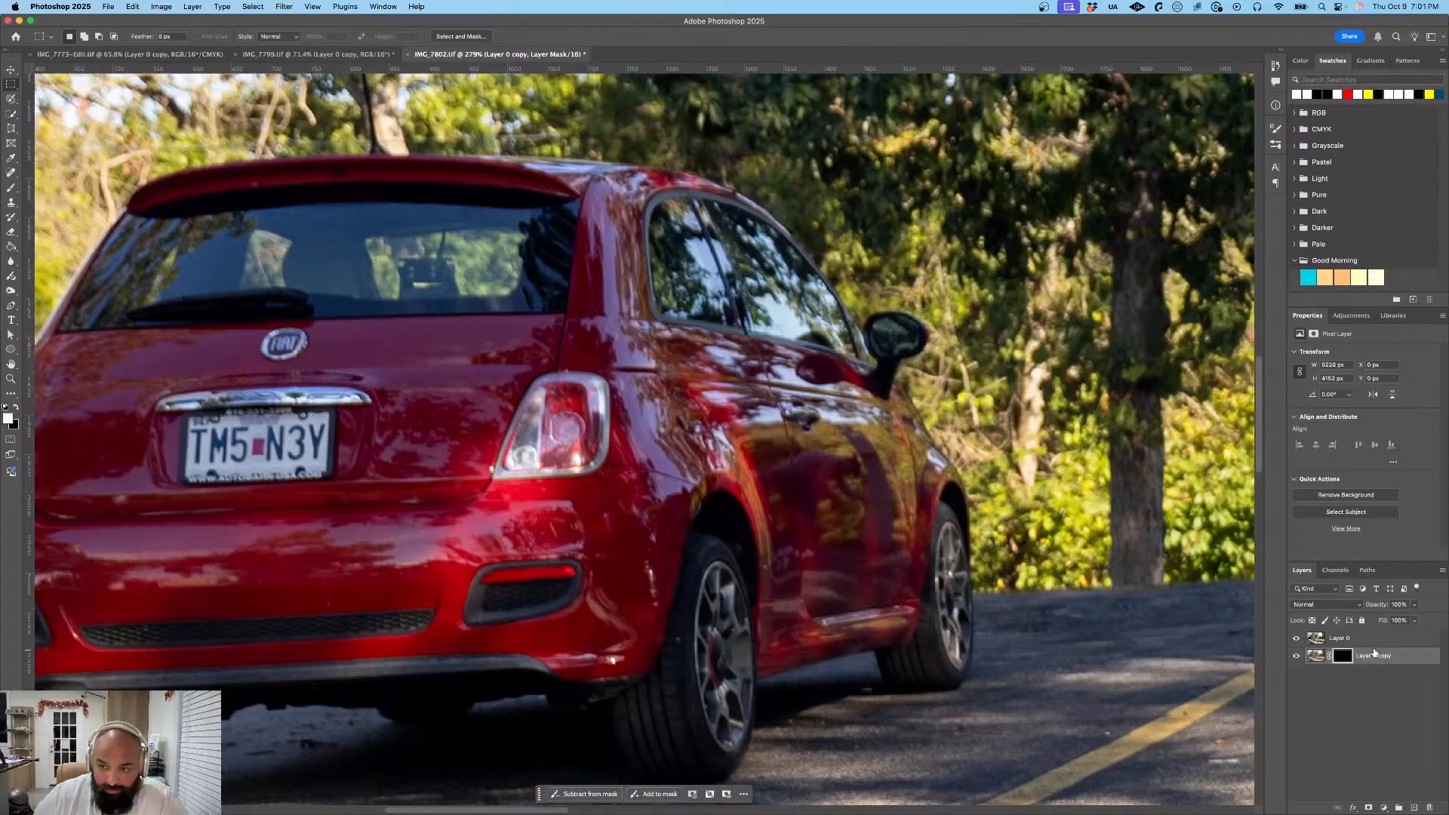
drag(1373, 655, 1377, 638)
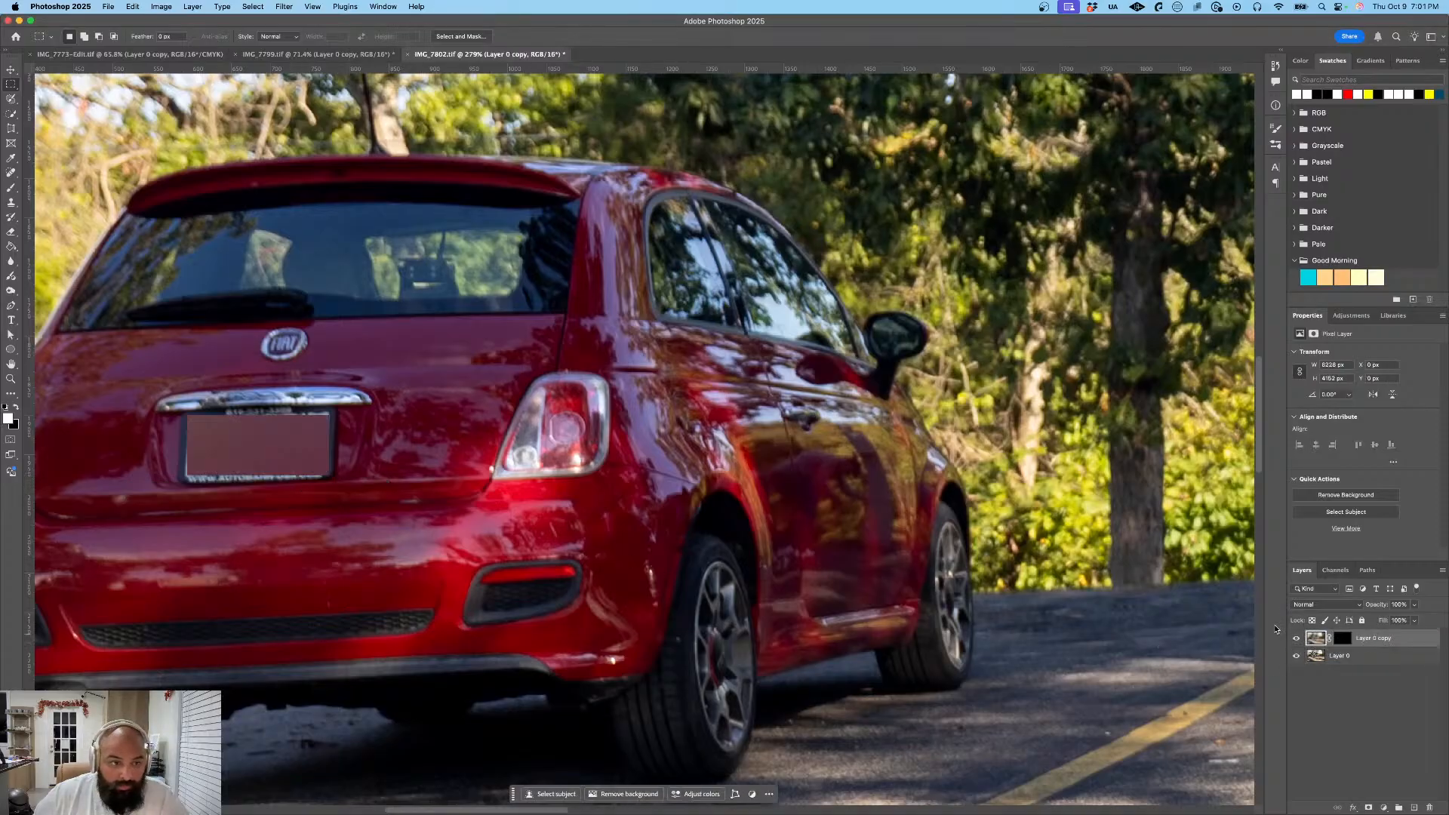
- Add a Gradient Overlay effect to Layer 0 copy
click(1347, 639)
double_click(1405, 641)
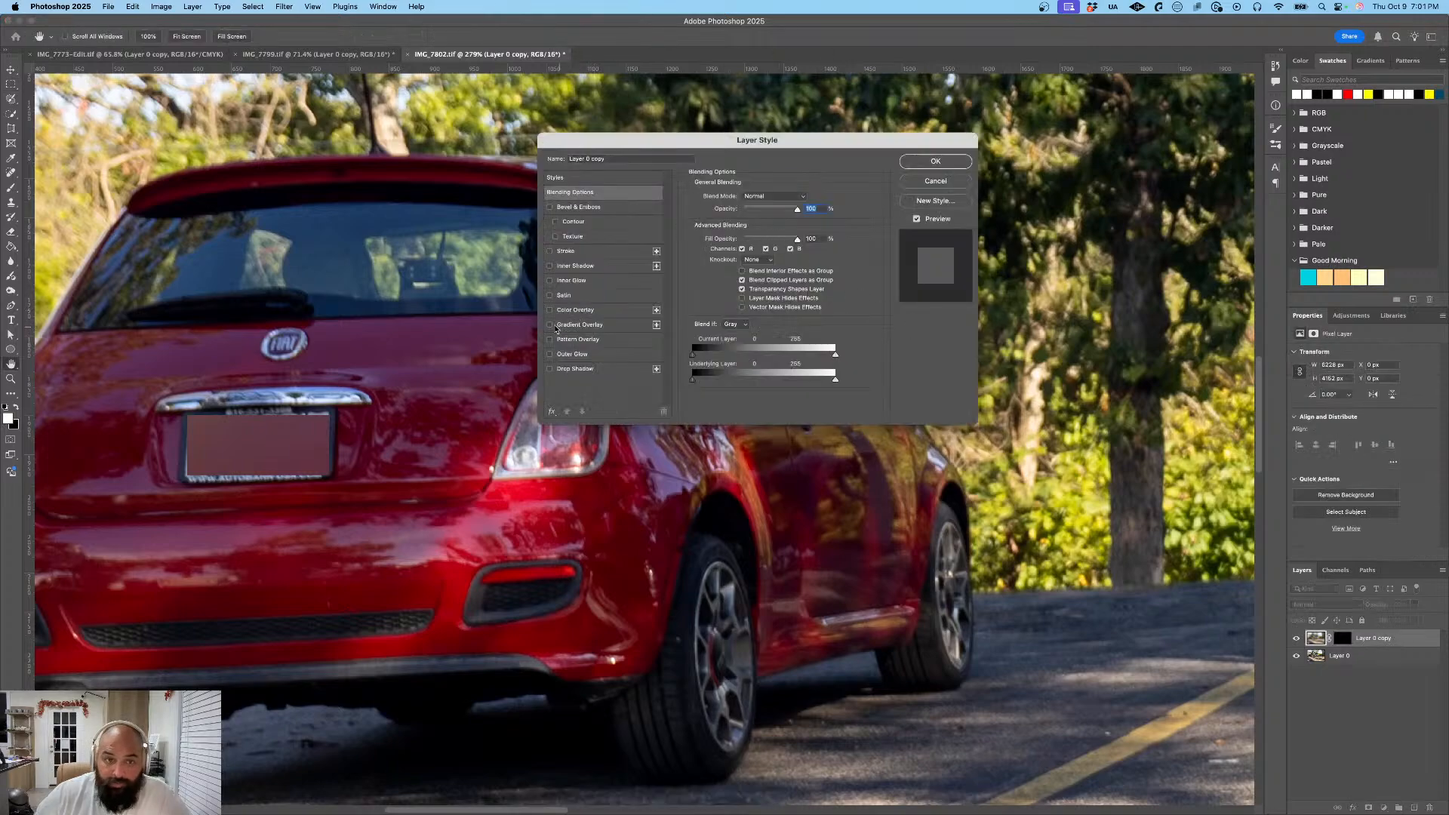
click(550, 325)
click(627, 330)
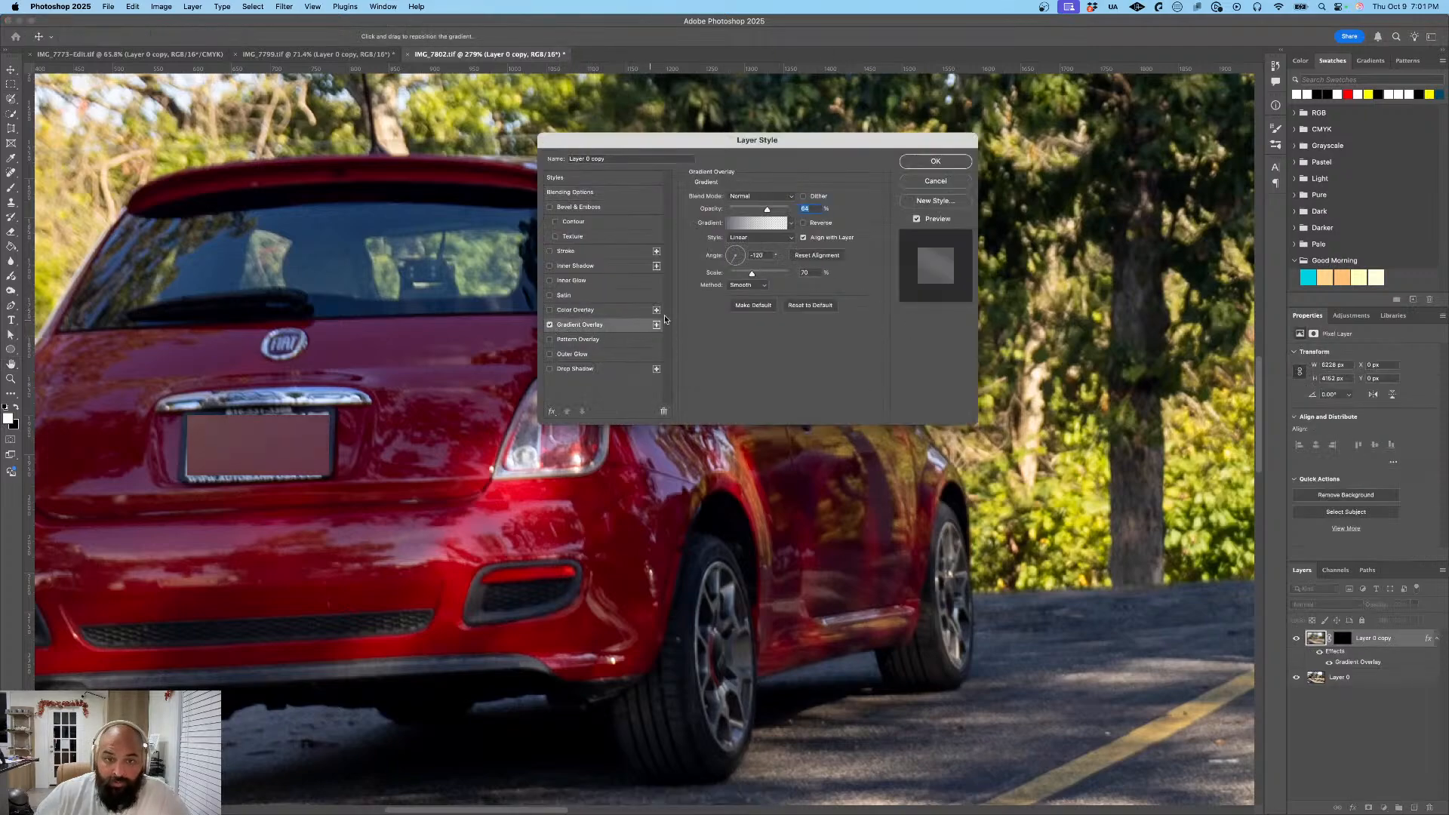
- Set the starting colour stop of the Gradient Overlay to white and raise the overlay's opacity
click(754, 225)
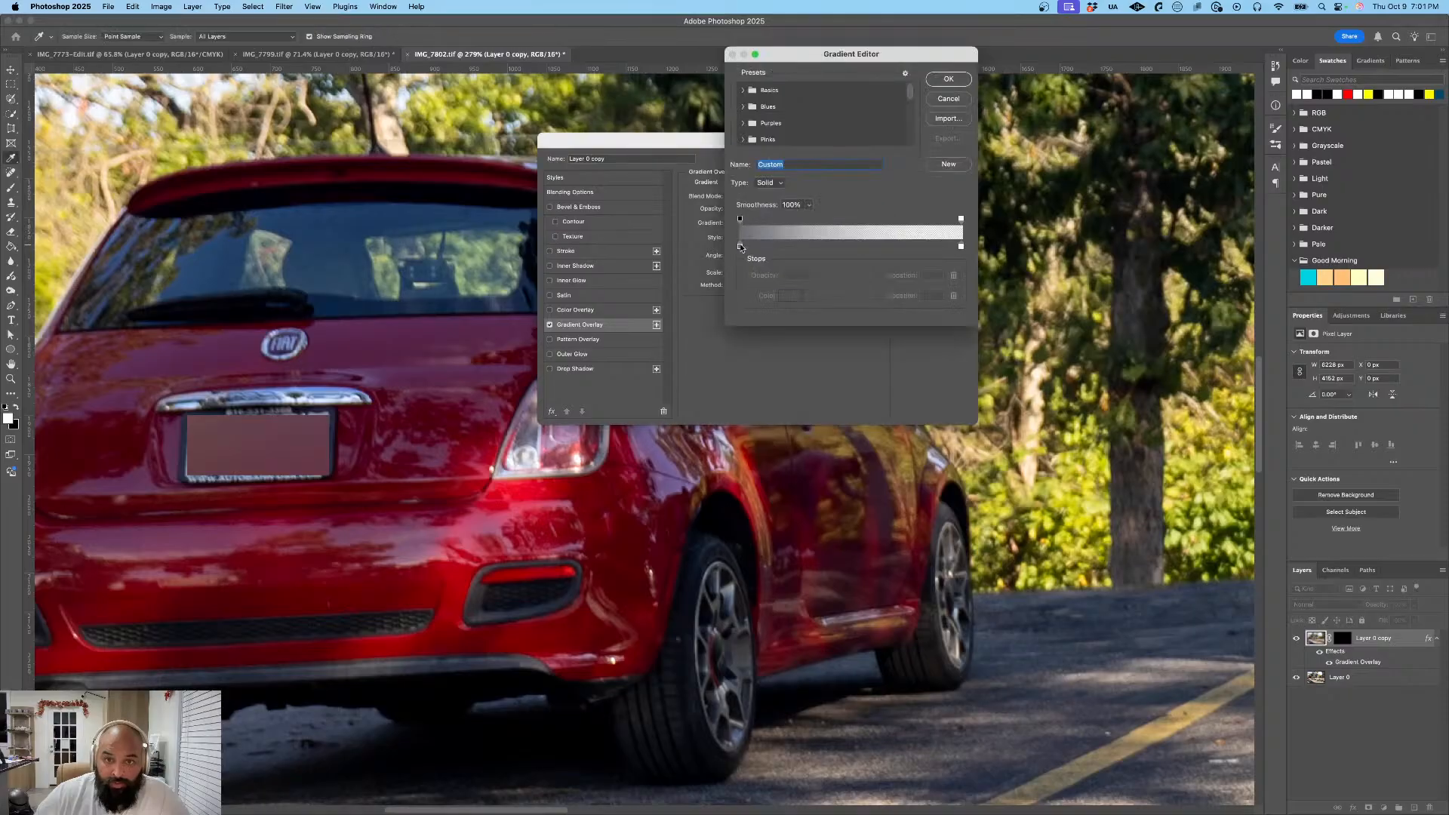
double_click(739, 246)
drag(688, 368, 598, 341)
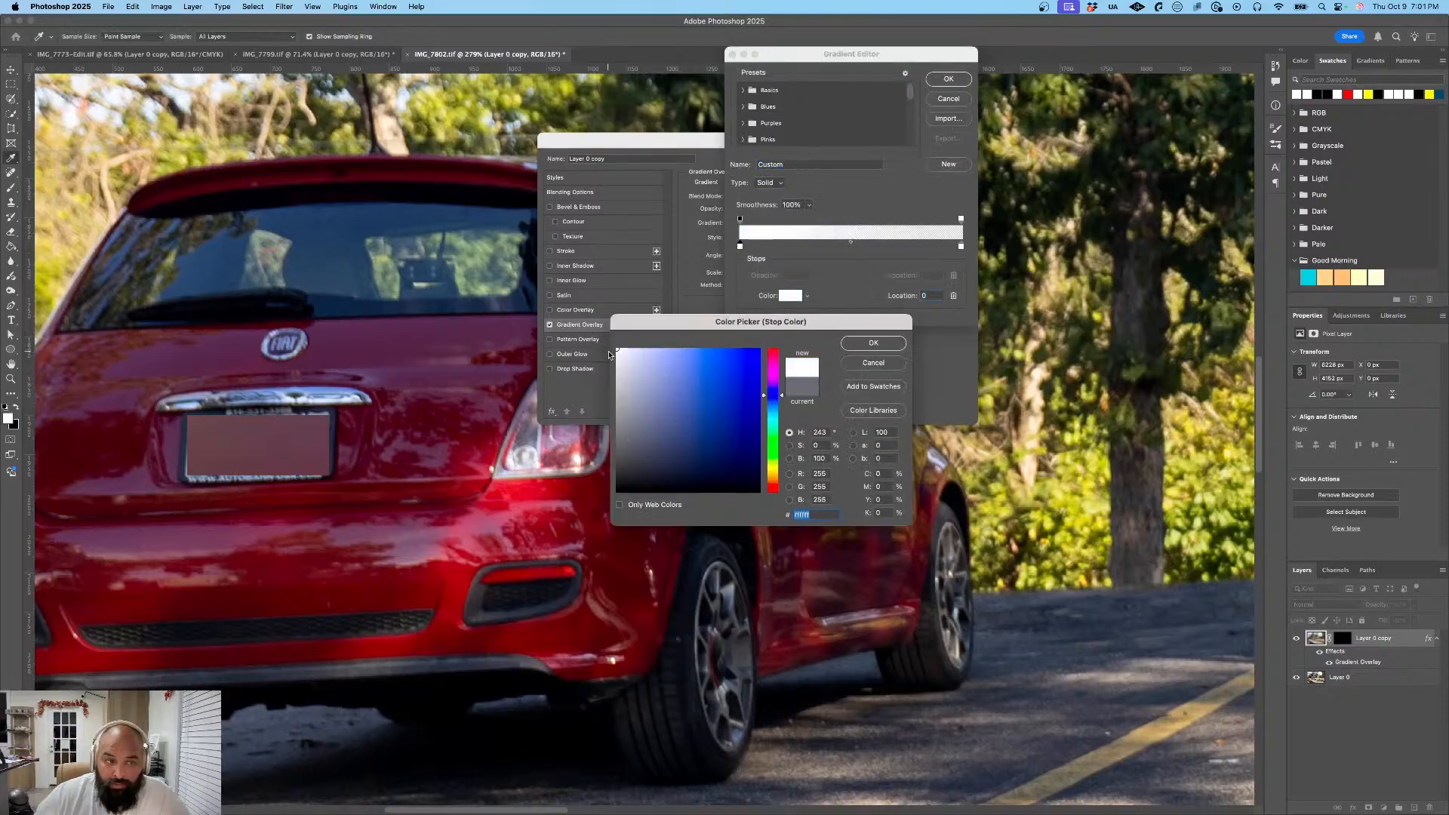
click(874, 343)
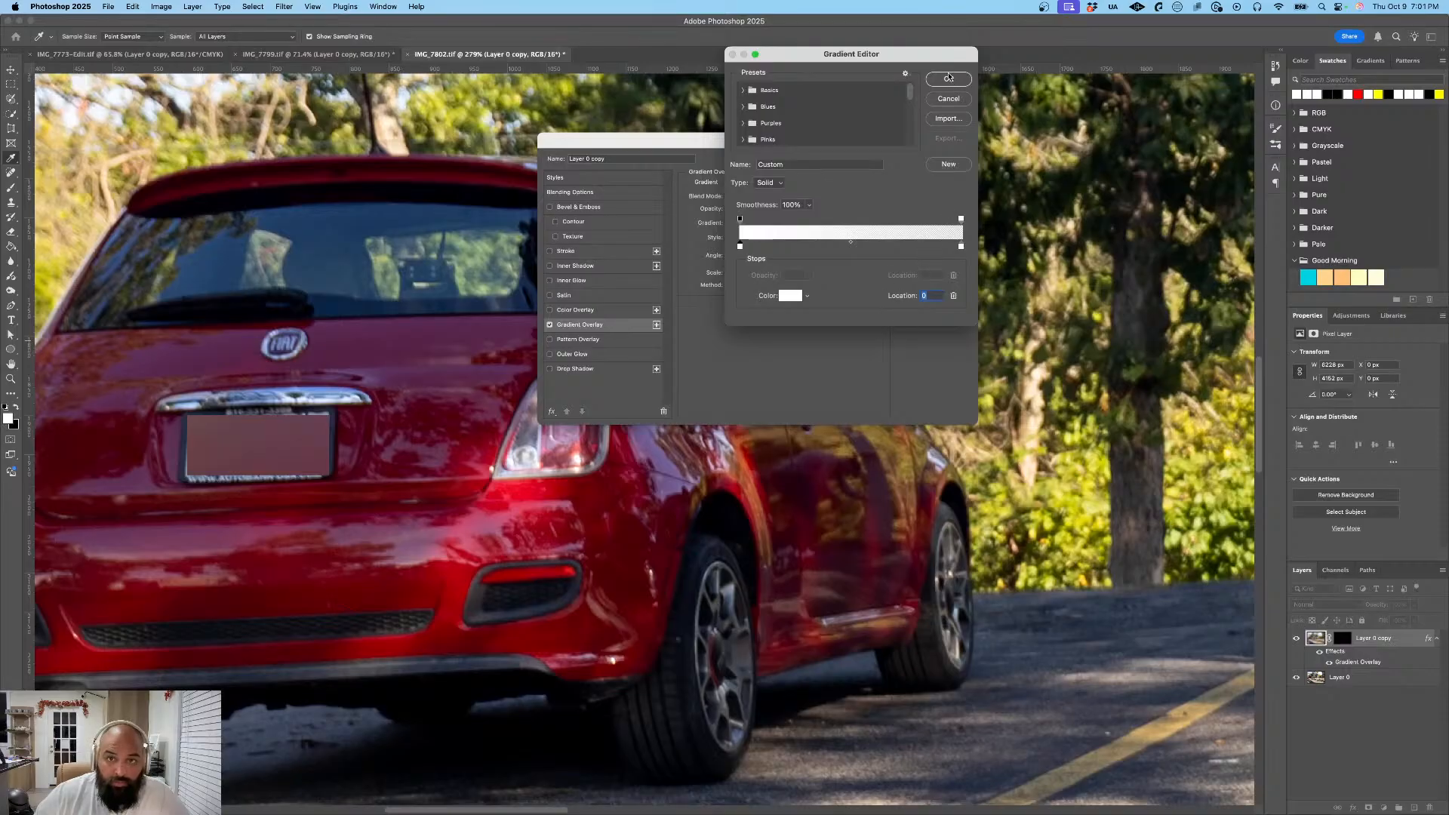
click(949, 79)
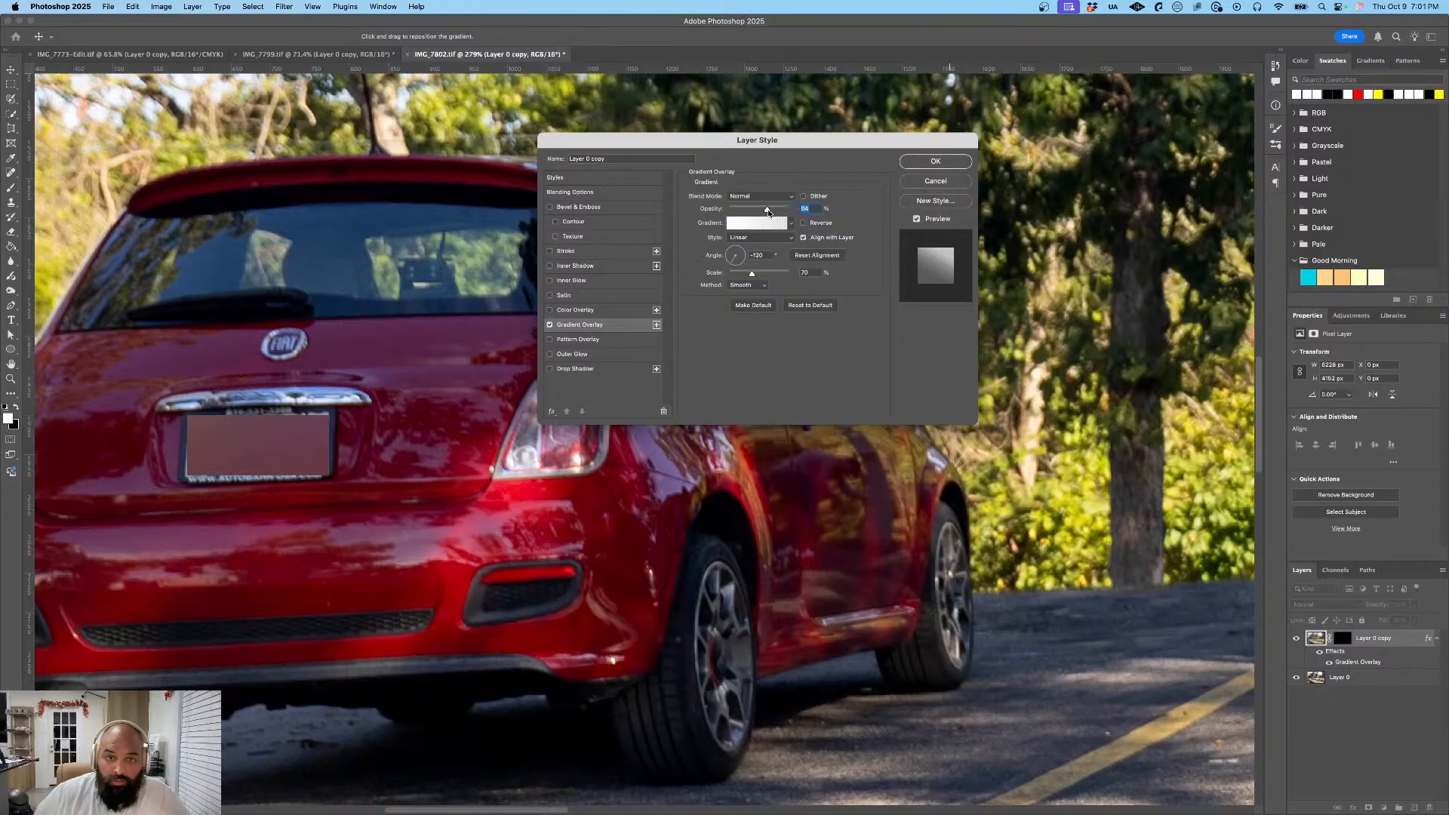
drag(768, 212, 792, 217)
click(935, 161)
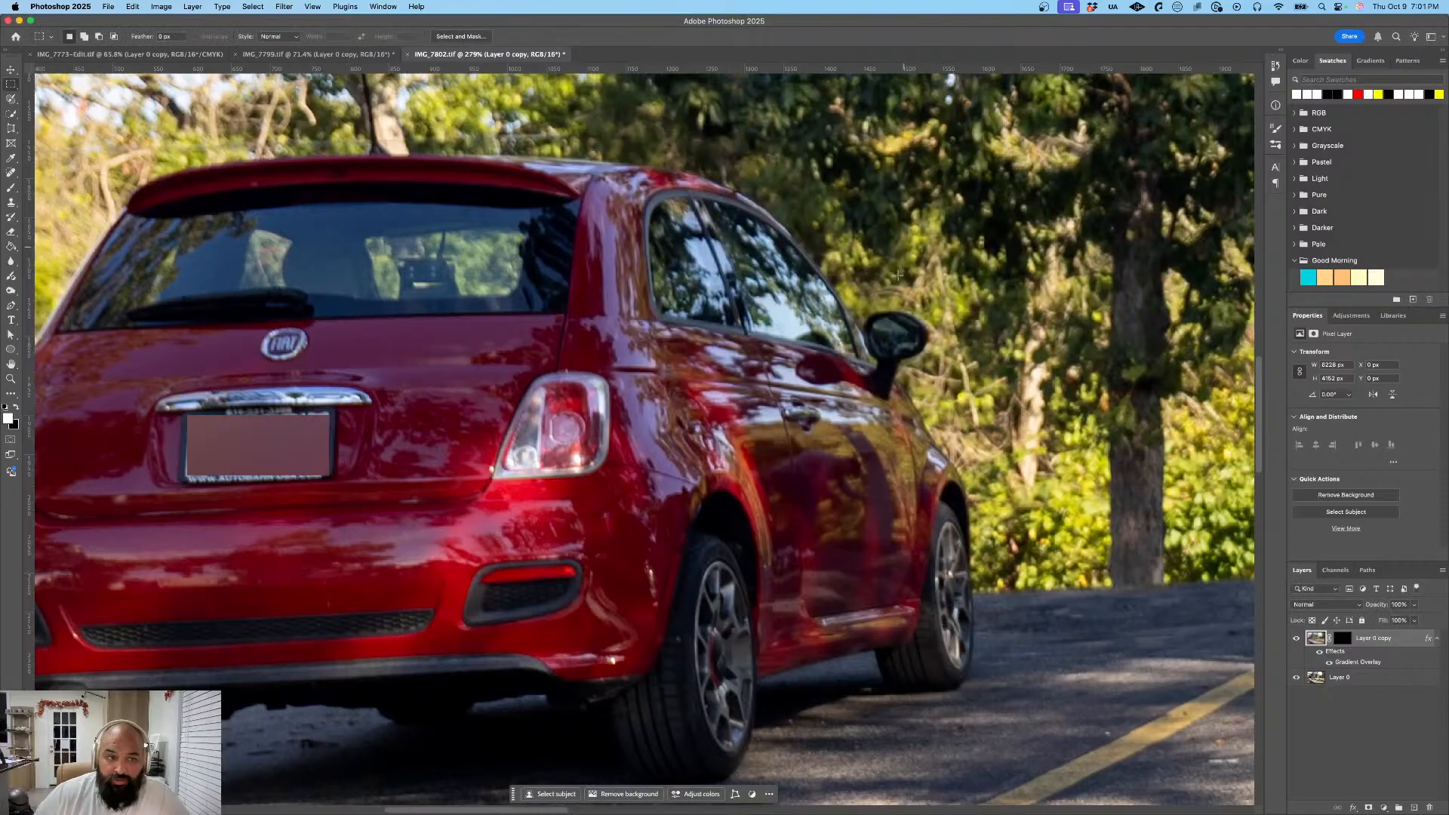
- Export the edited photo as a JPG at quality 6, named IMG_7802, into the Exports folder
scroll(896, 330, down, 10)
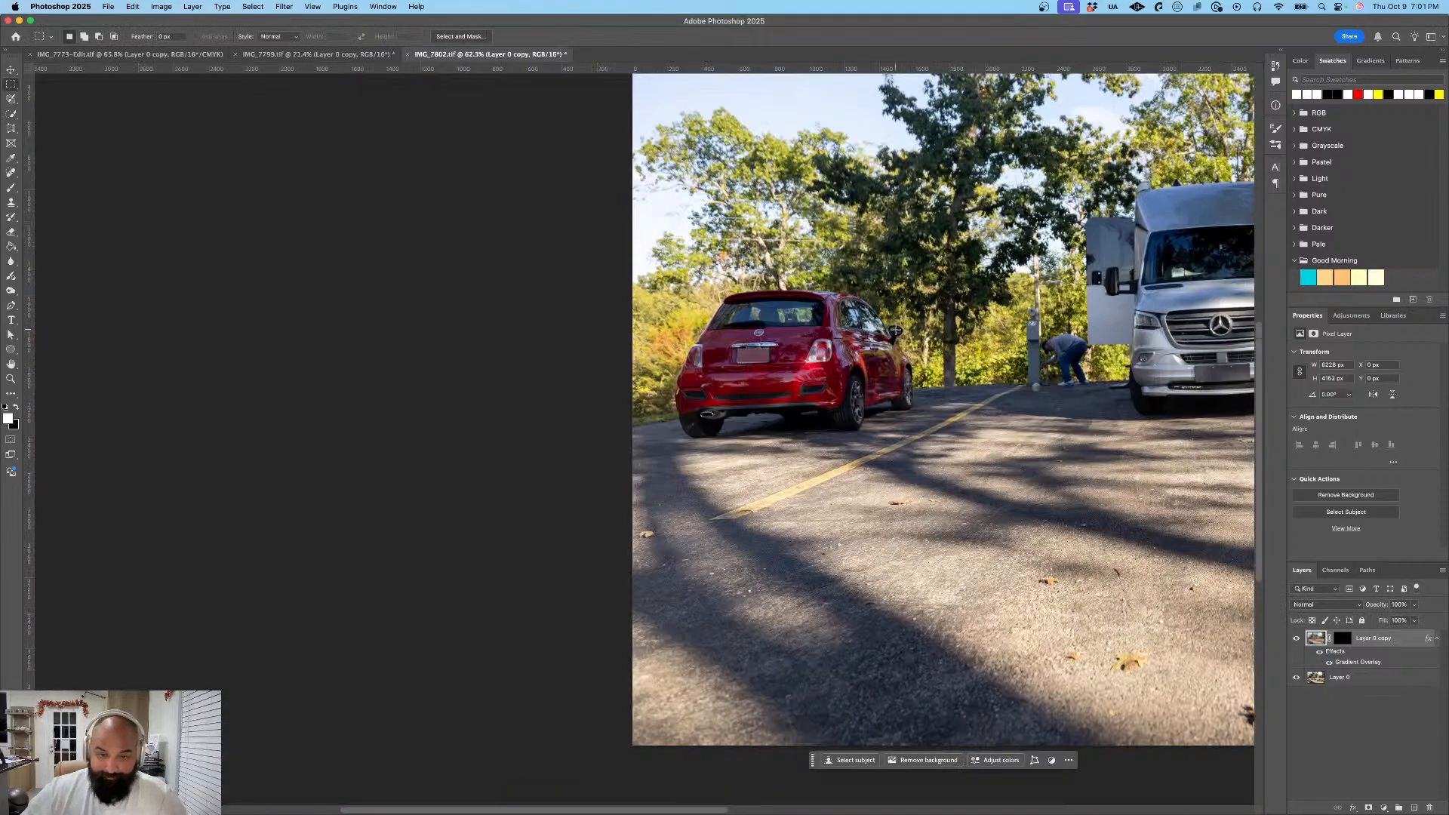
key(super+0)
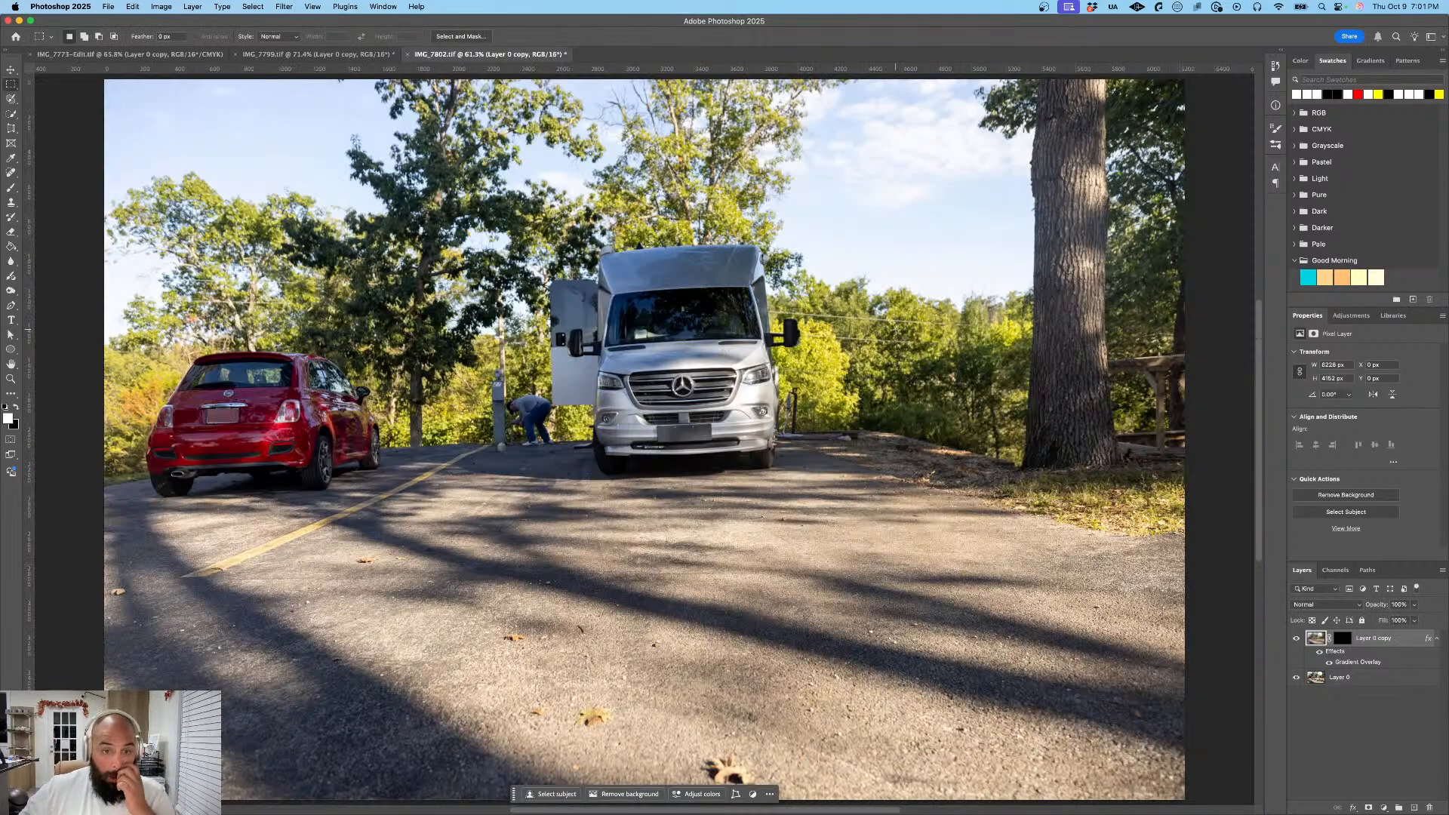
click(108, 6)
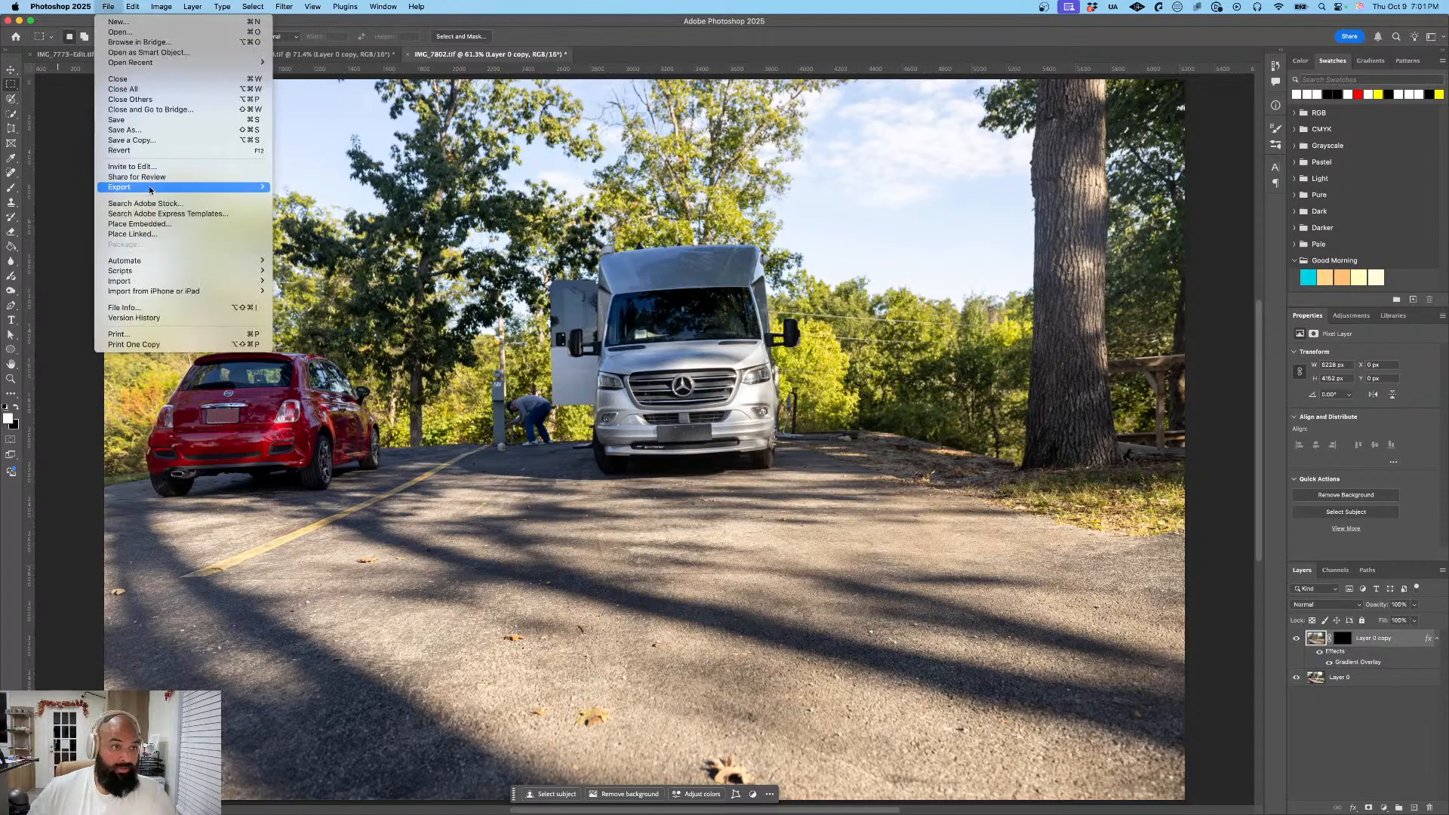
mouse_move(148, 188)
click(336, 198)
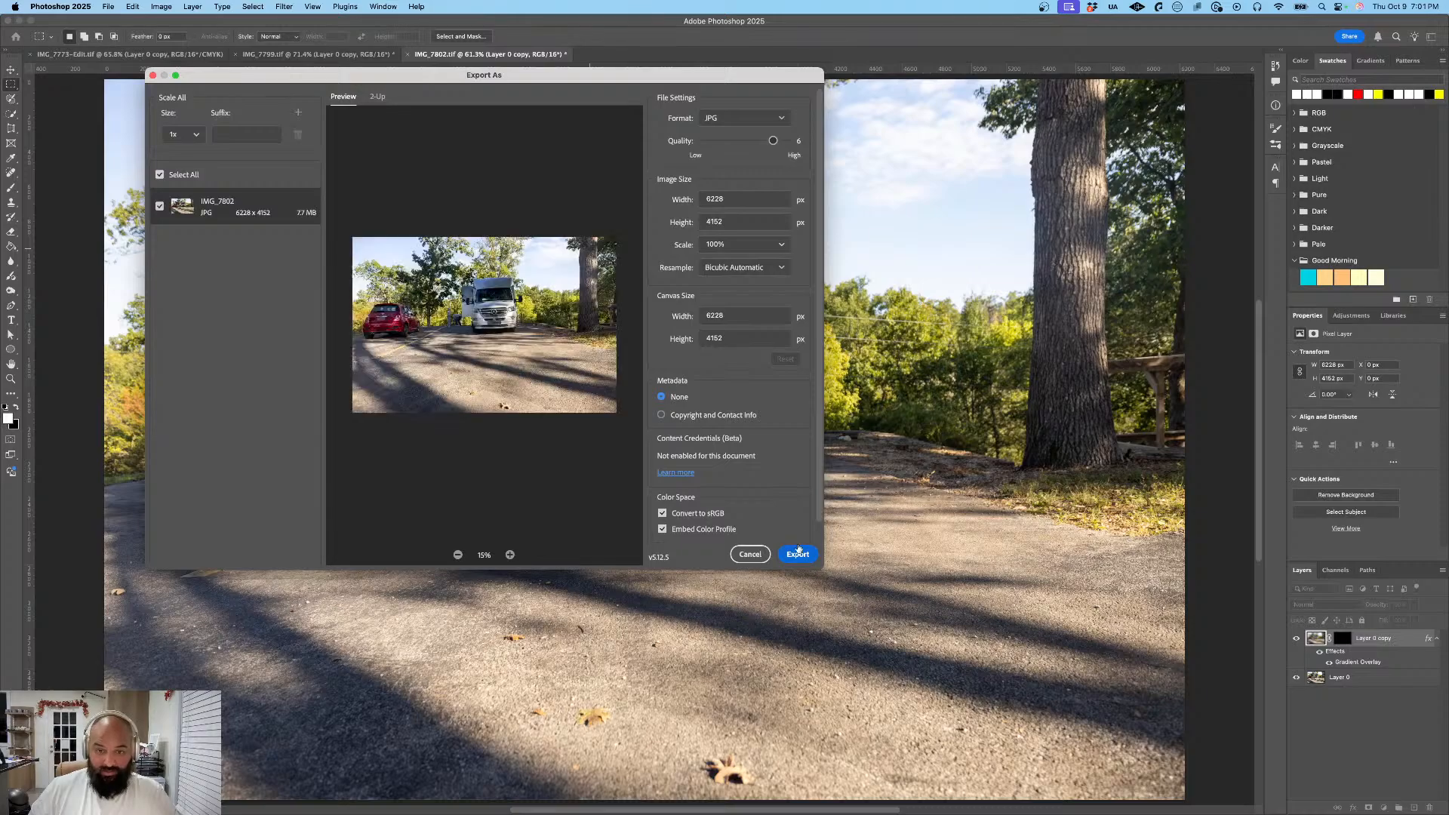
click(798, 554)
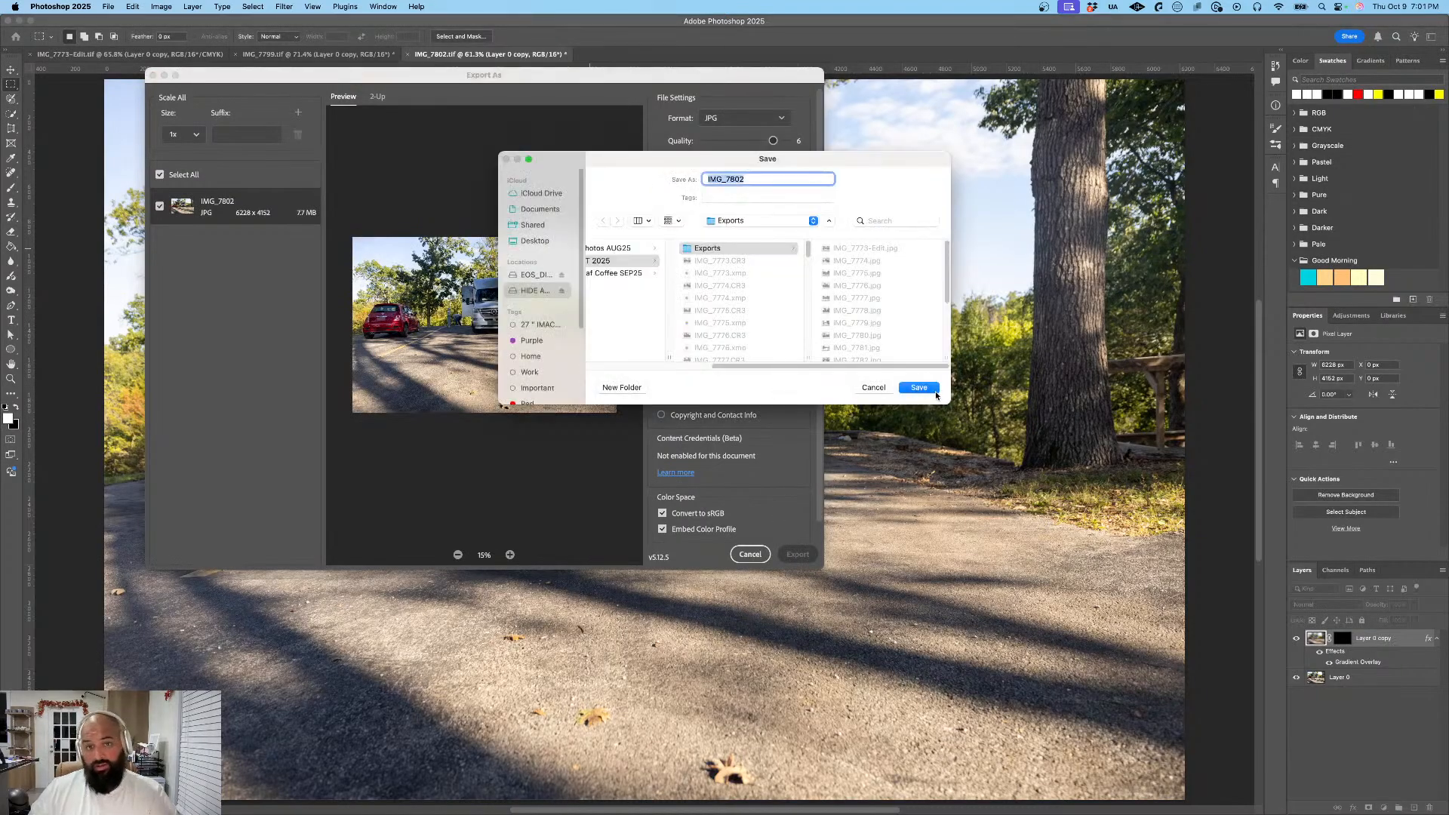
click(919, 388)
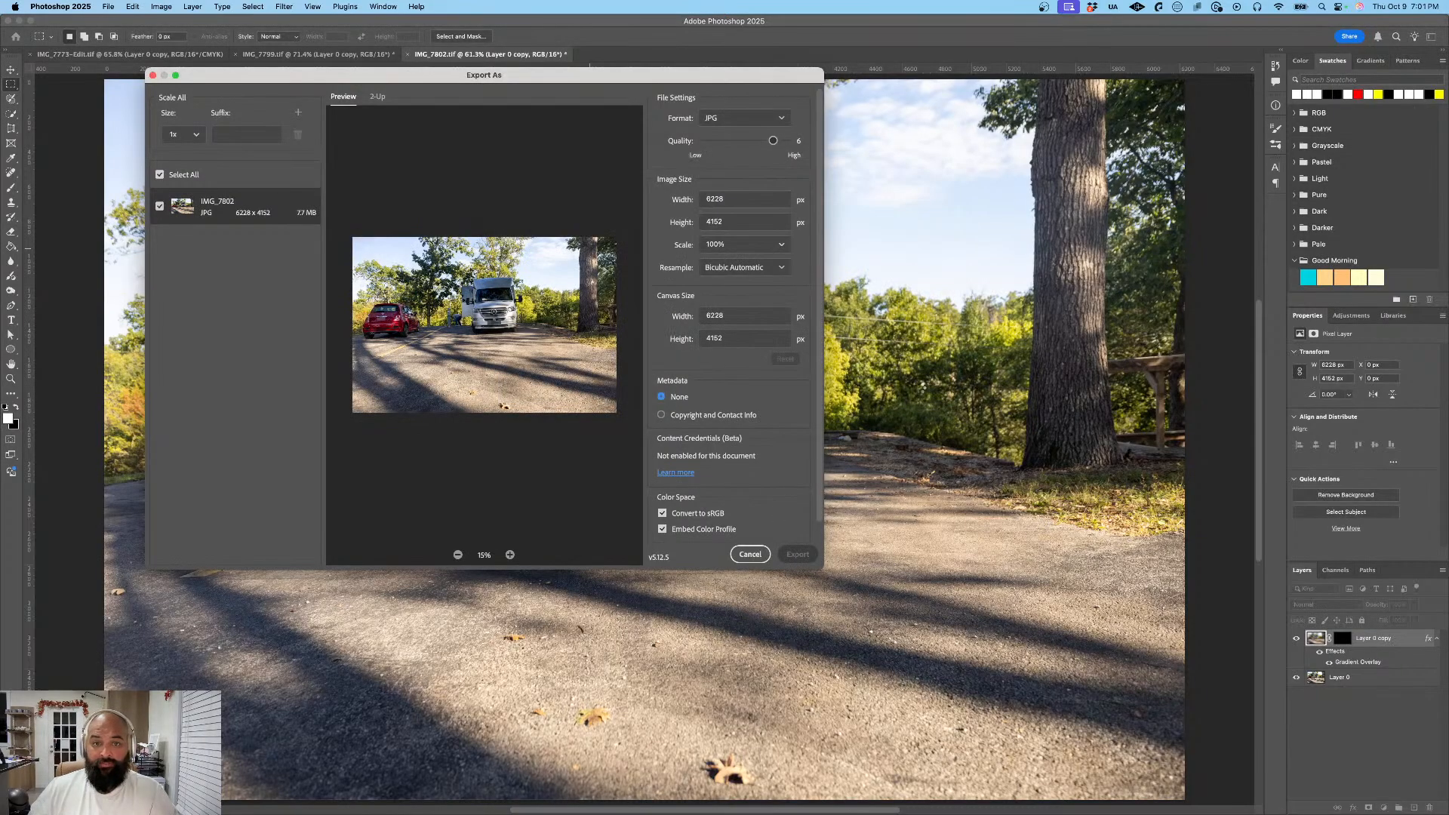
- Switch to Lightroom and open the photo of the red Fiat between the large RV and the silver camper for editing in Photoshop
key(super+Tab)
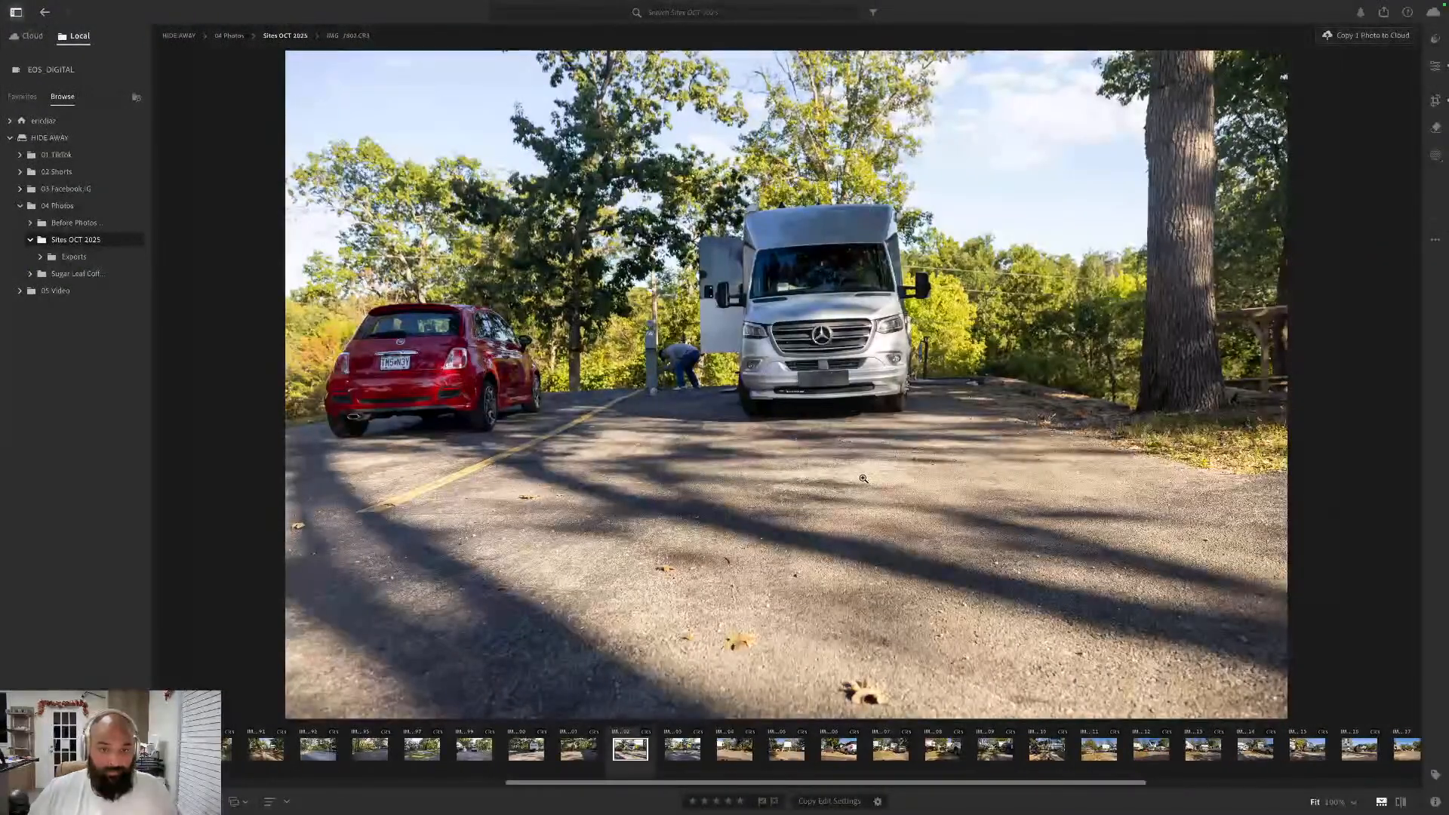
key(Right)
key(Right)
key(Left)
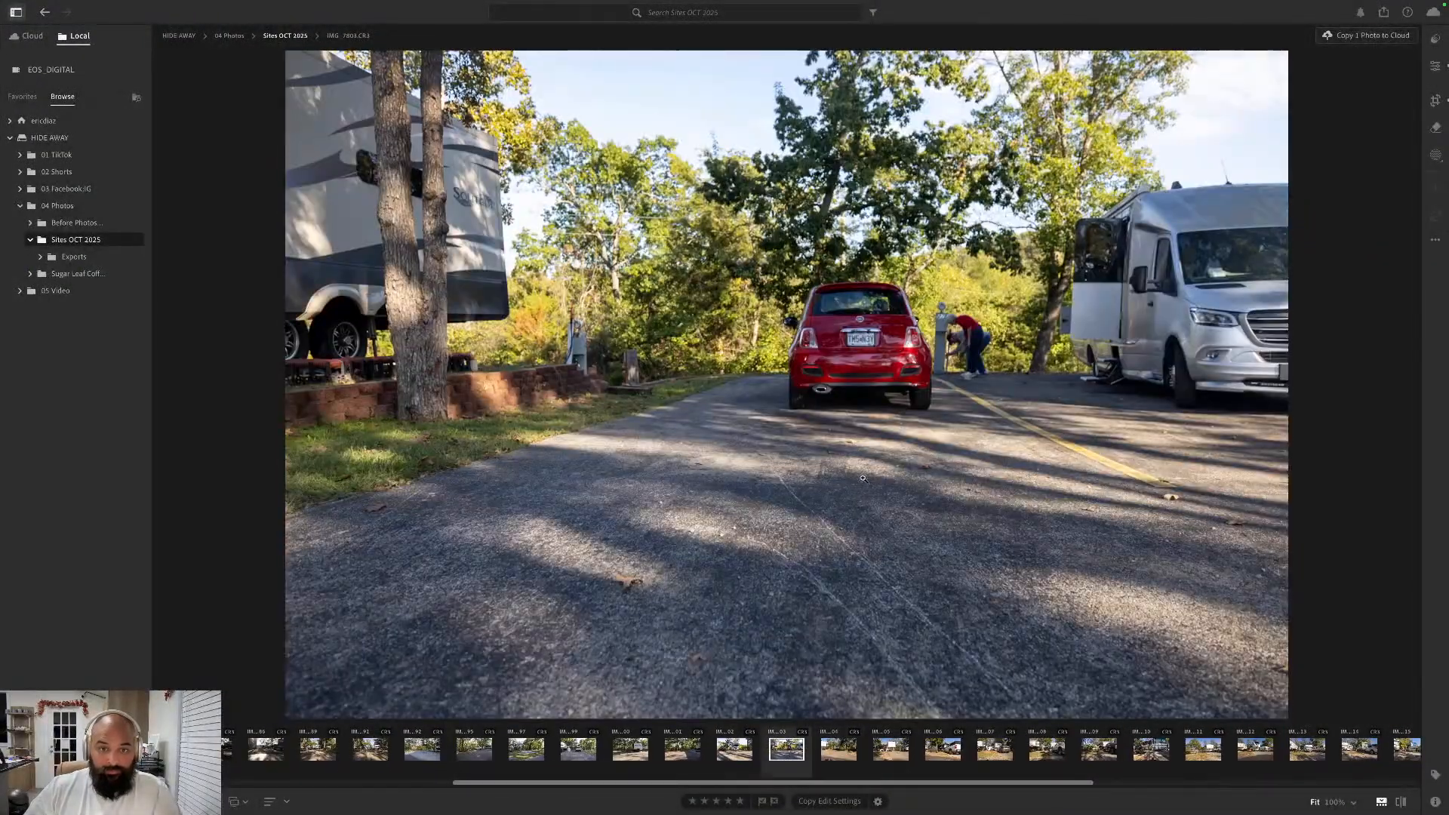
right_click(806, 746)
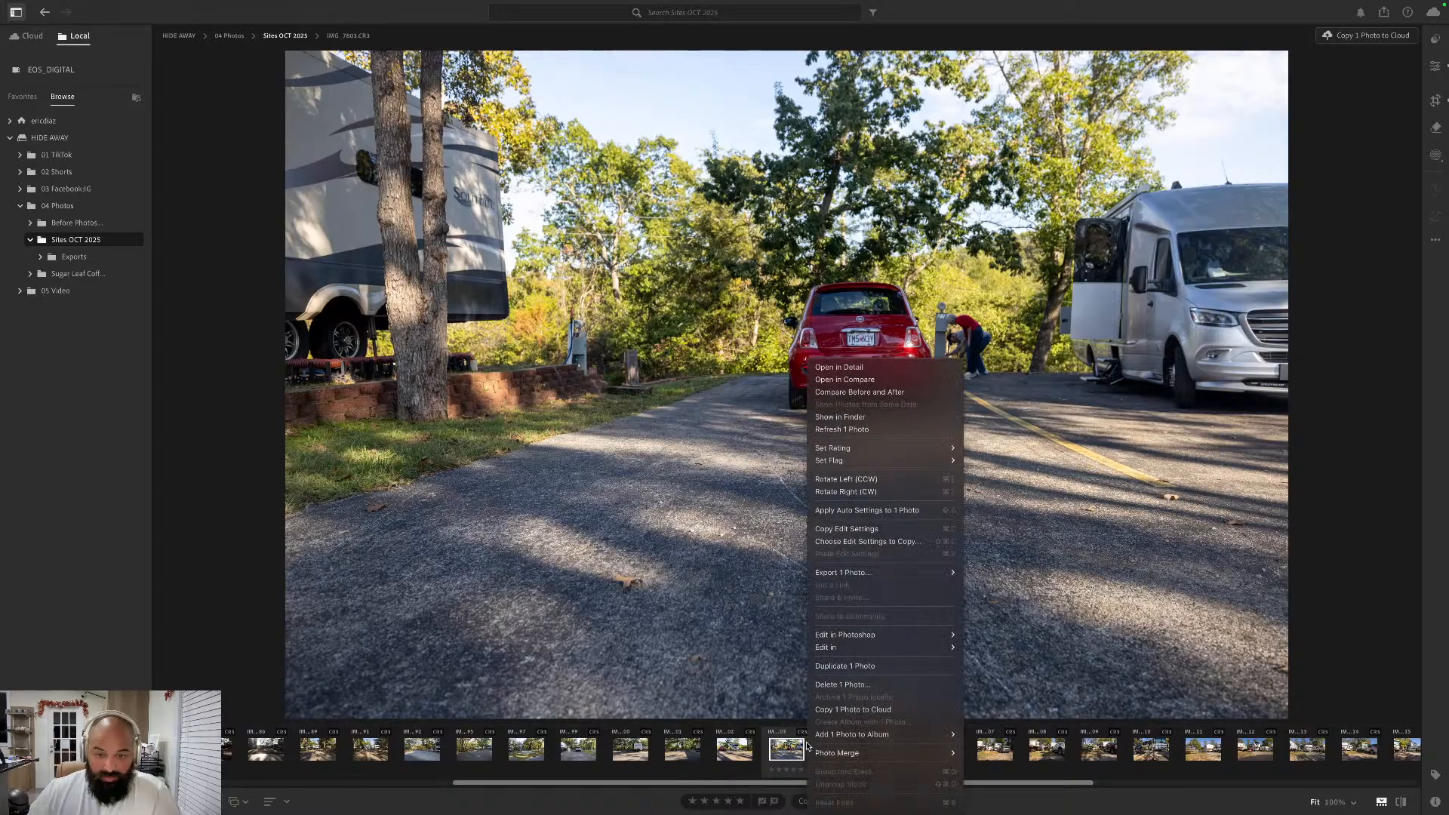
mouse_move(875, 570)
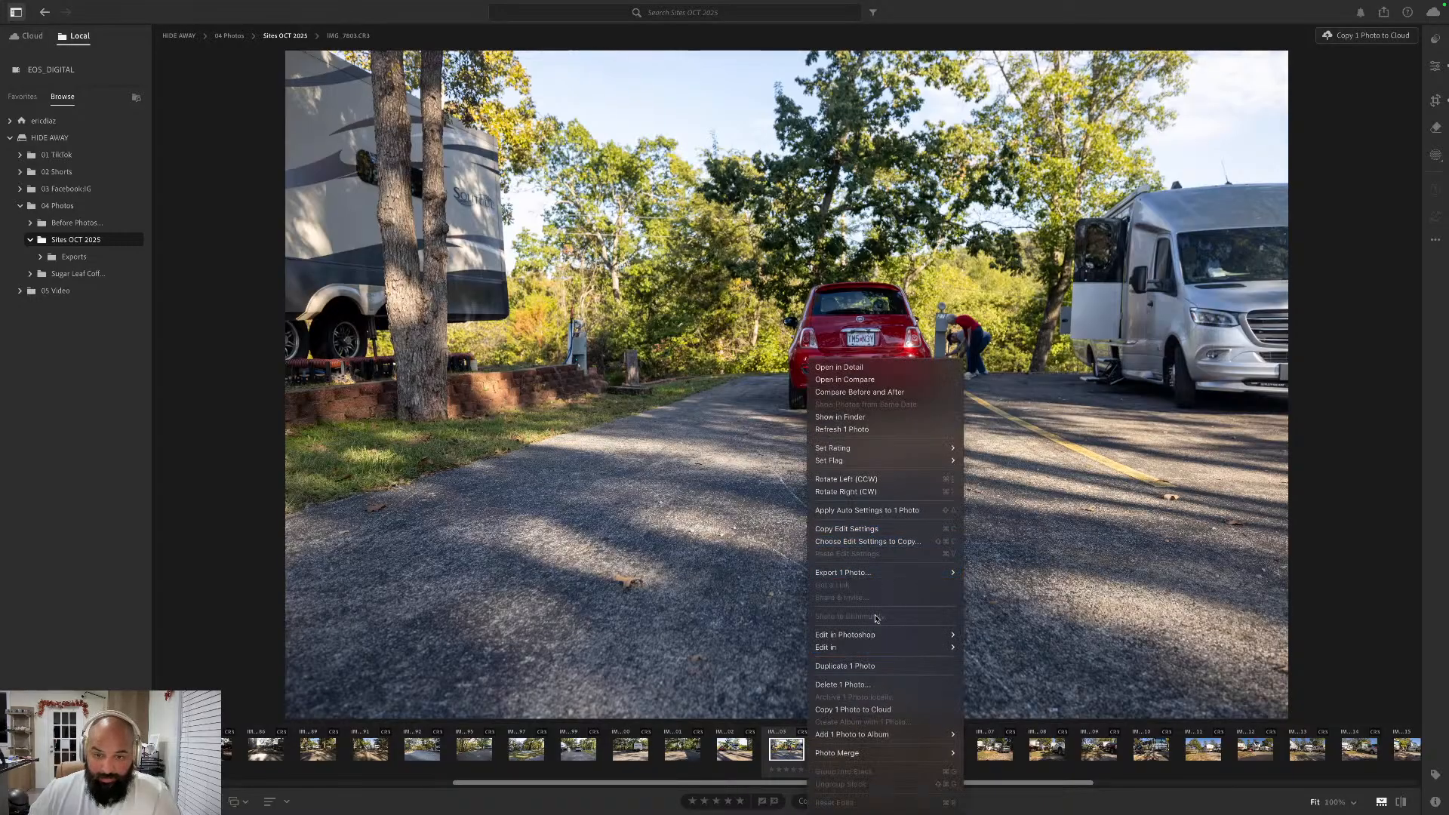
mouse_move(879, 635)
click(995, 634)
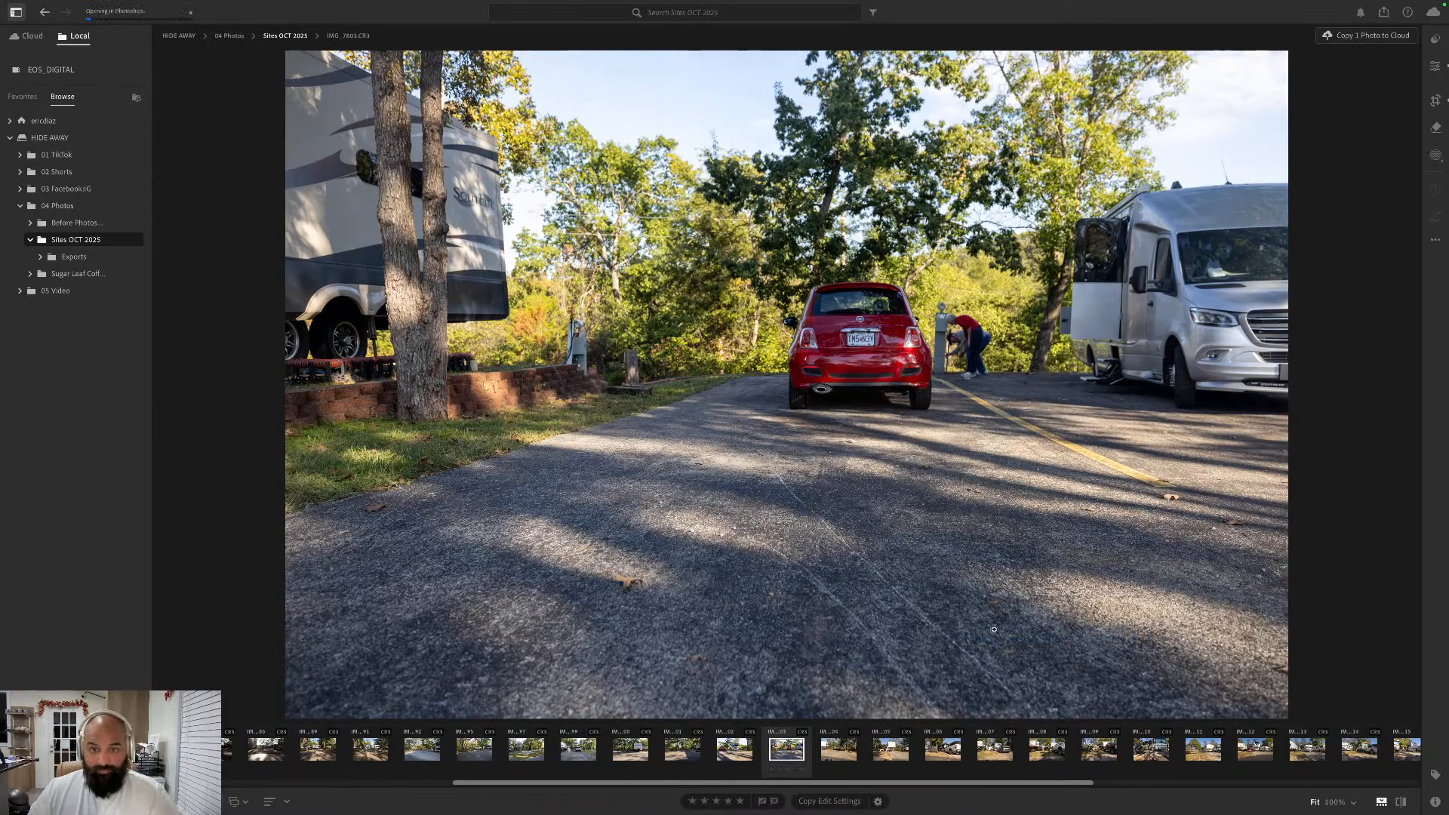
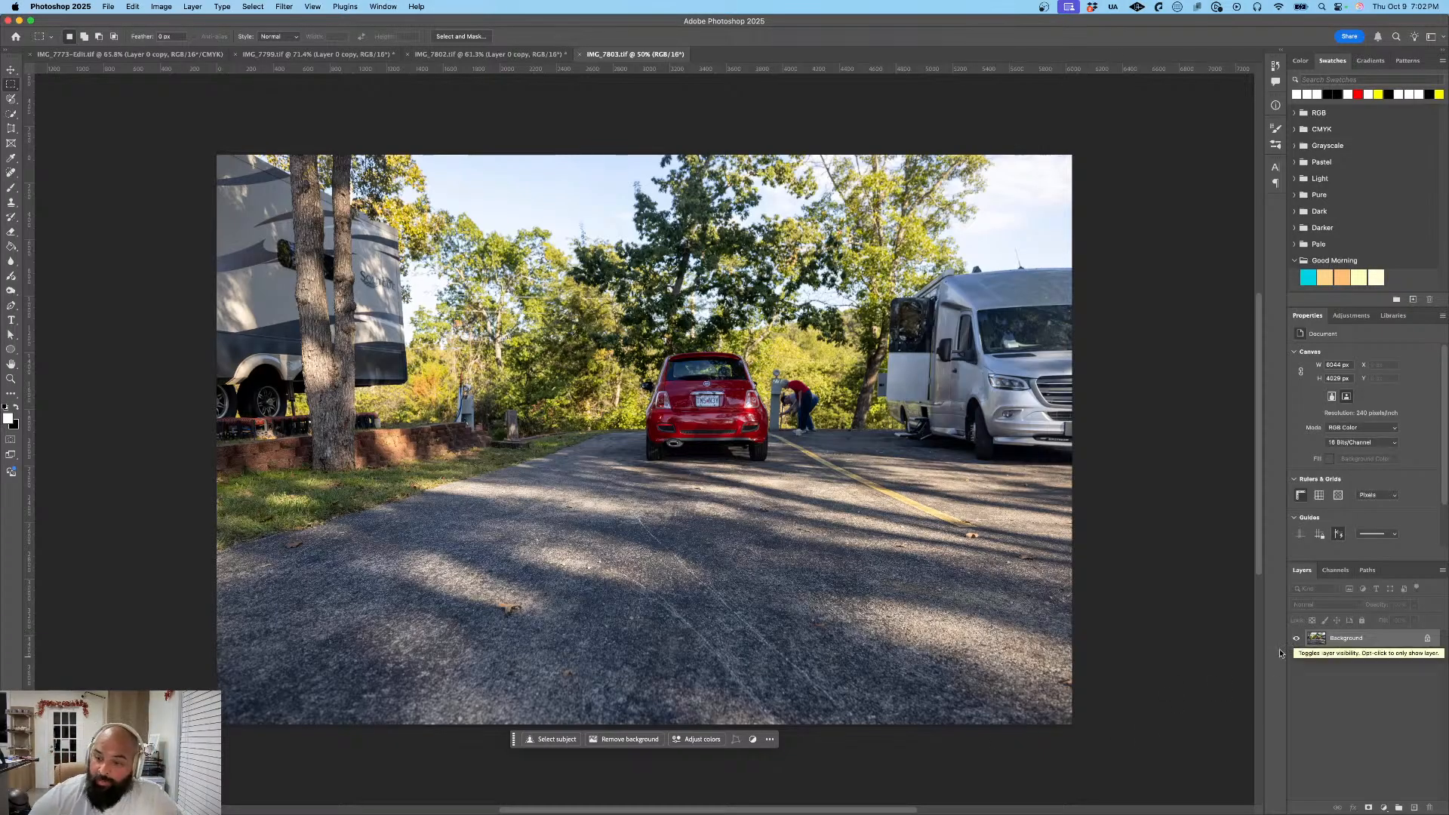
- Unlock the Background layer of the red Fiat photo and duplicate it as Layer 0 copy
click(1427, 639)
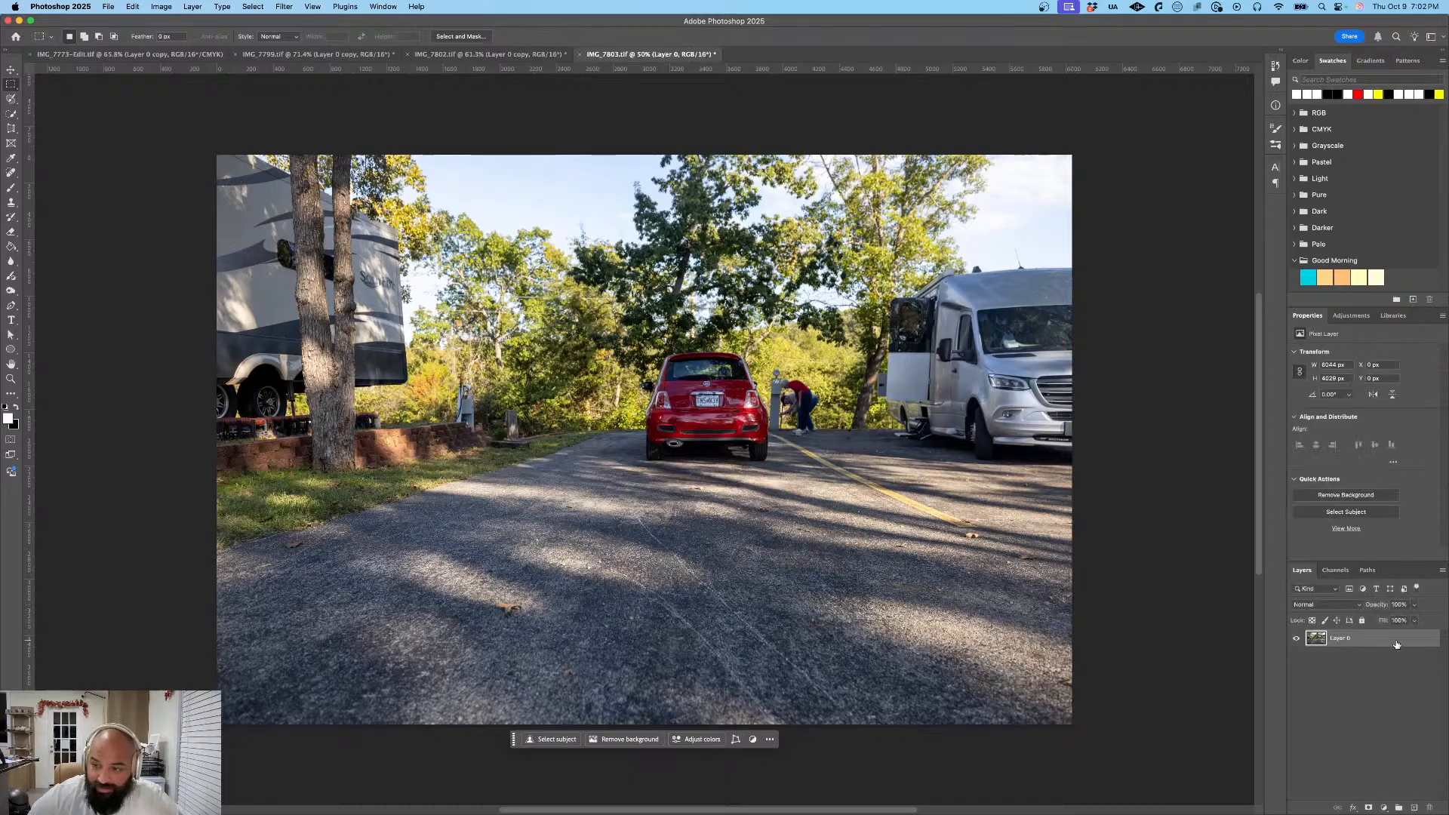
right_click(1393, 644)
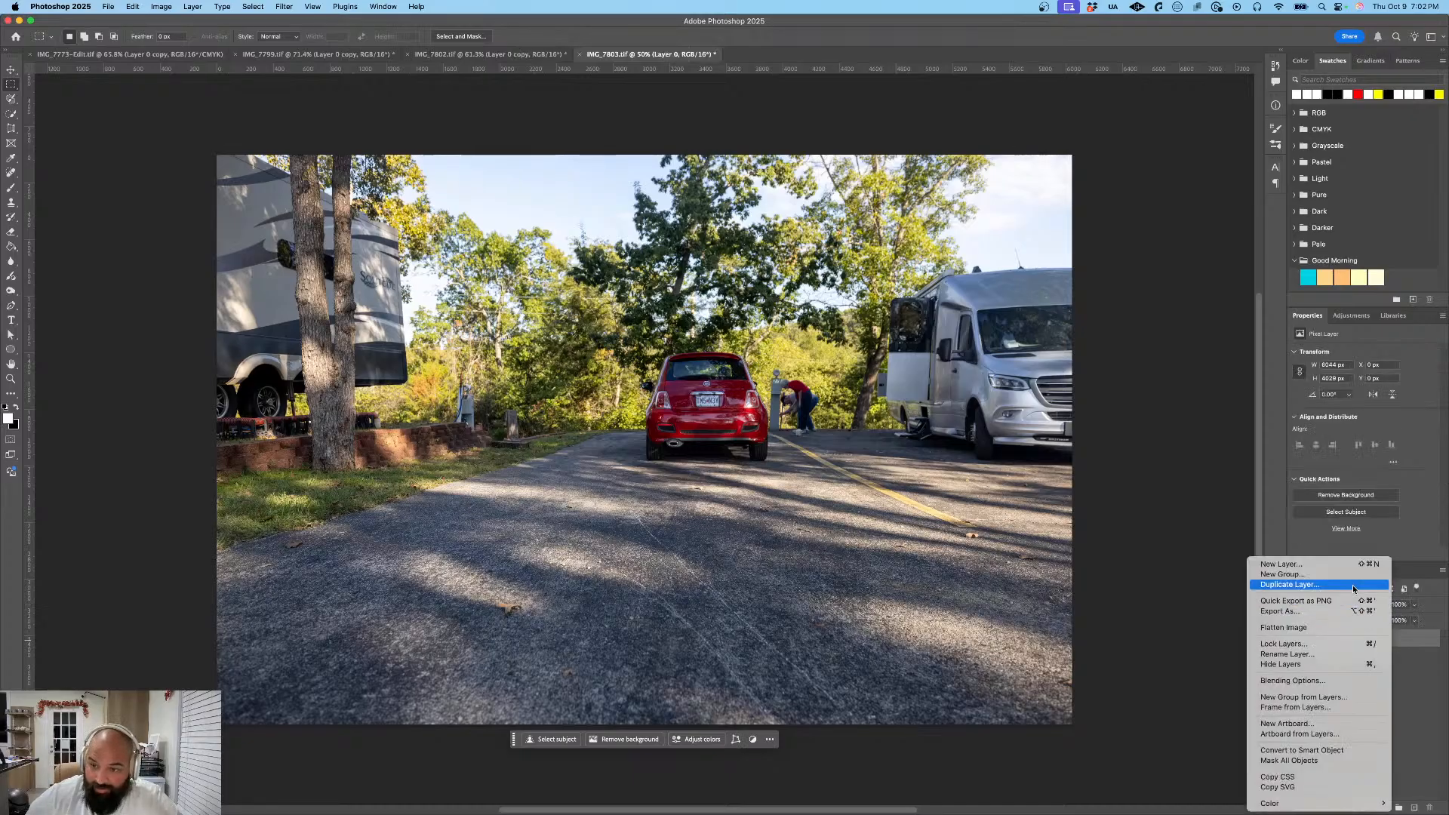
click(1313, 585)
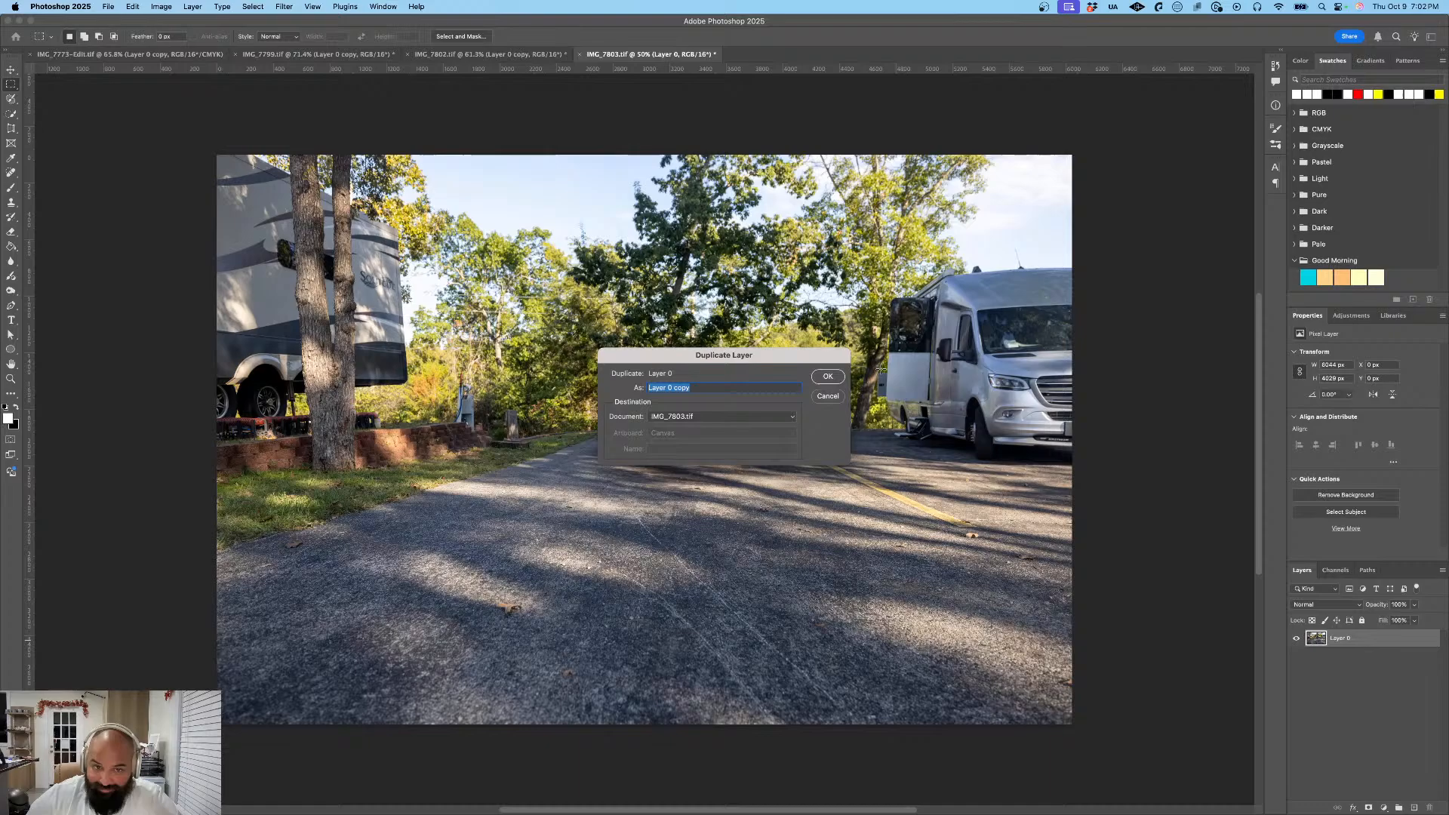
click(826, 376)
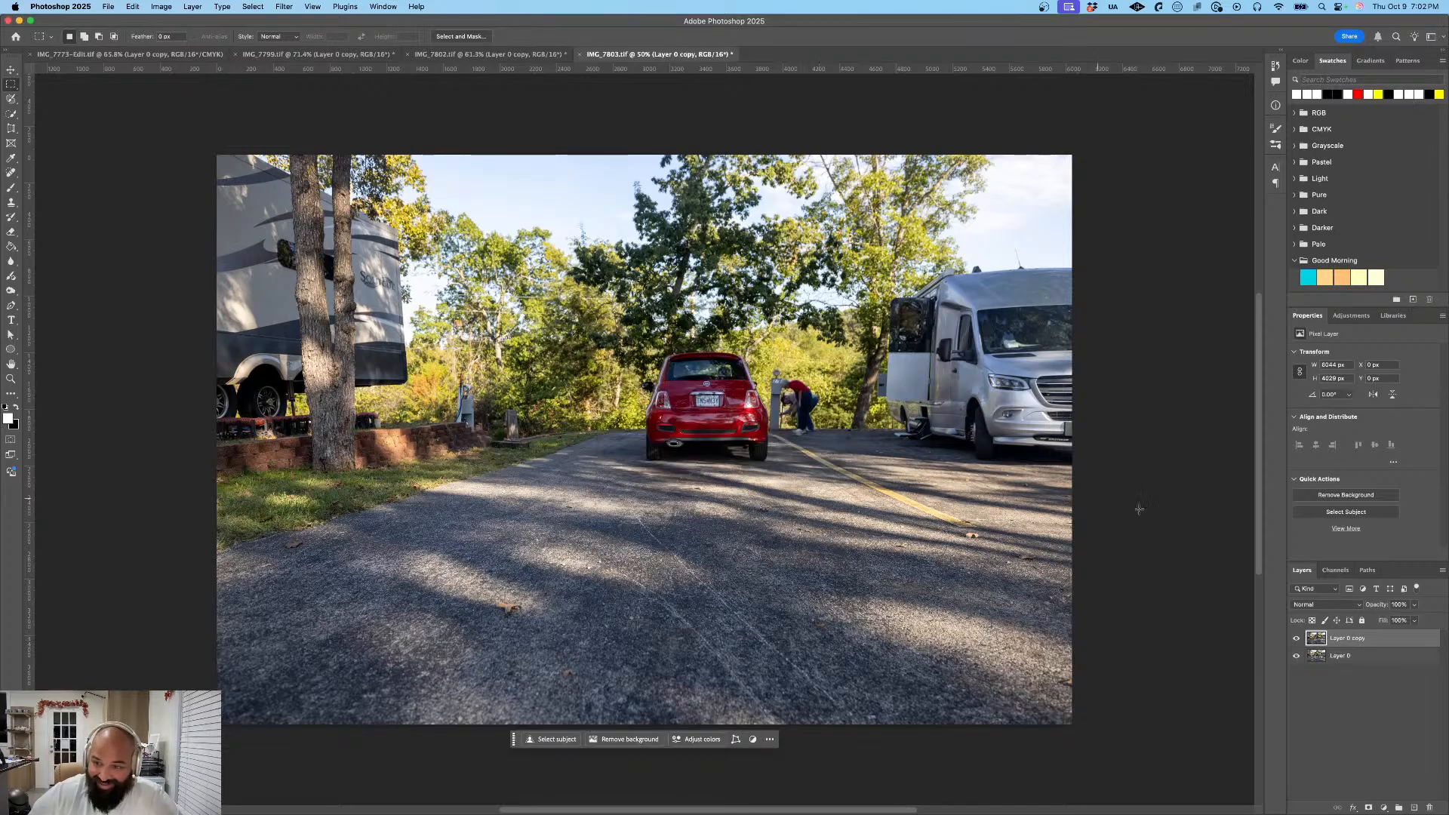
- Apply a Gaussian Blur to Layer 0 copy of the Fiat photo with the preset radius
click(284, 7)
mouse_move(325, 138)
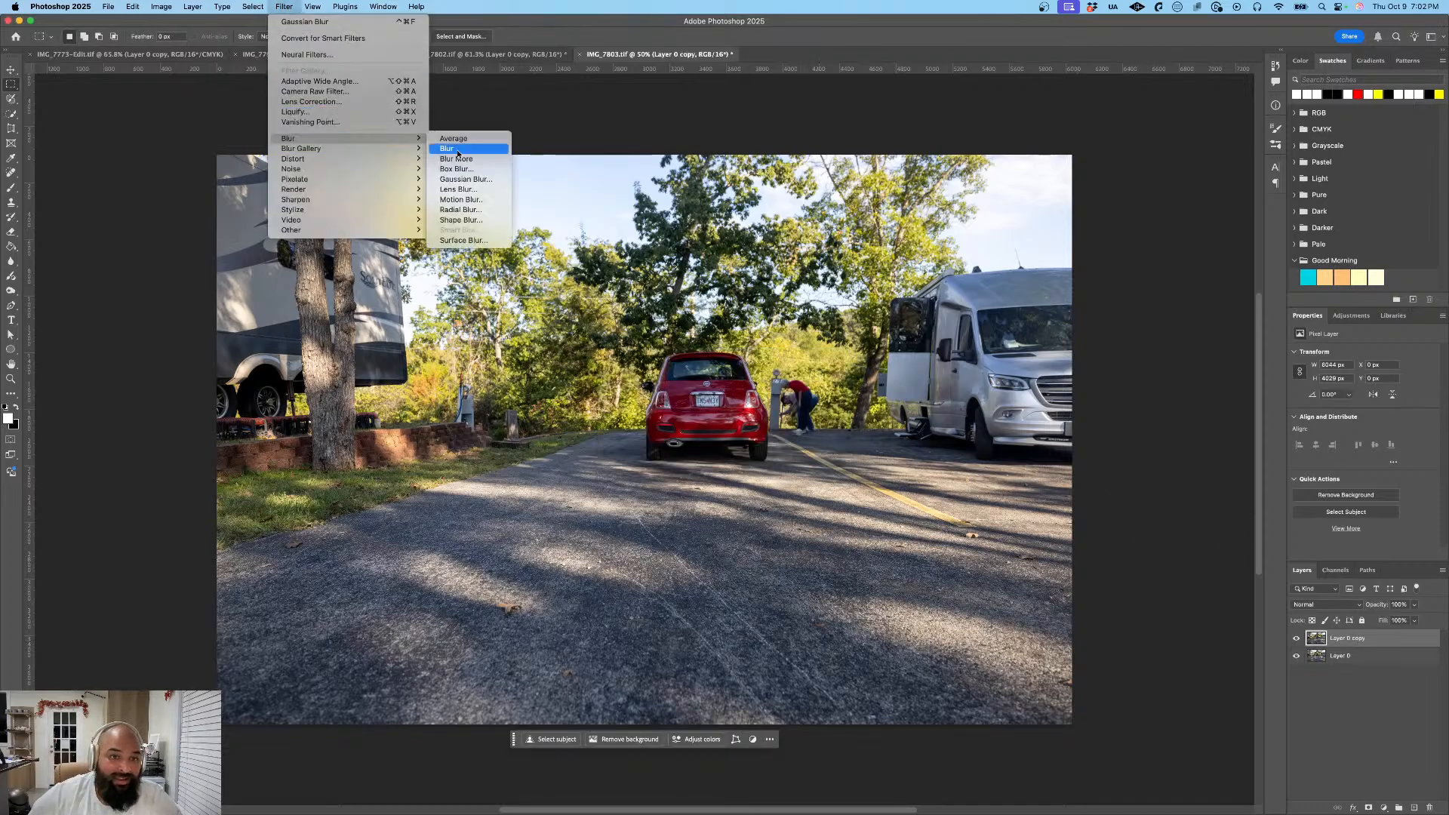
click(484, 184)
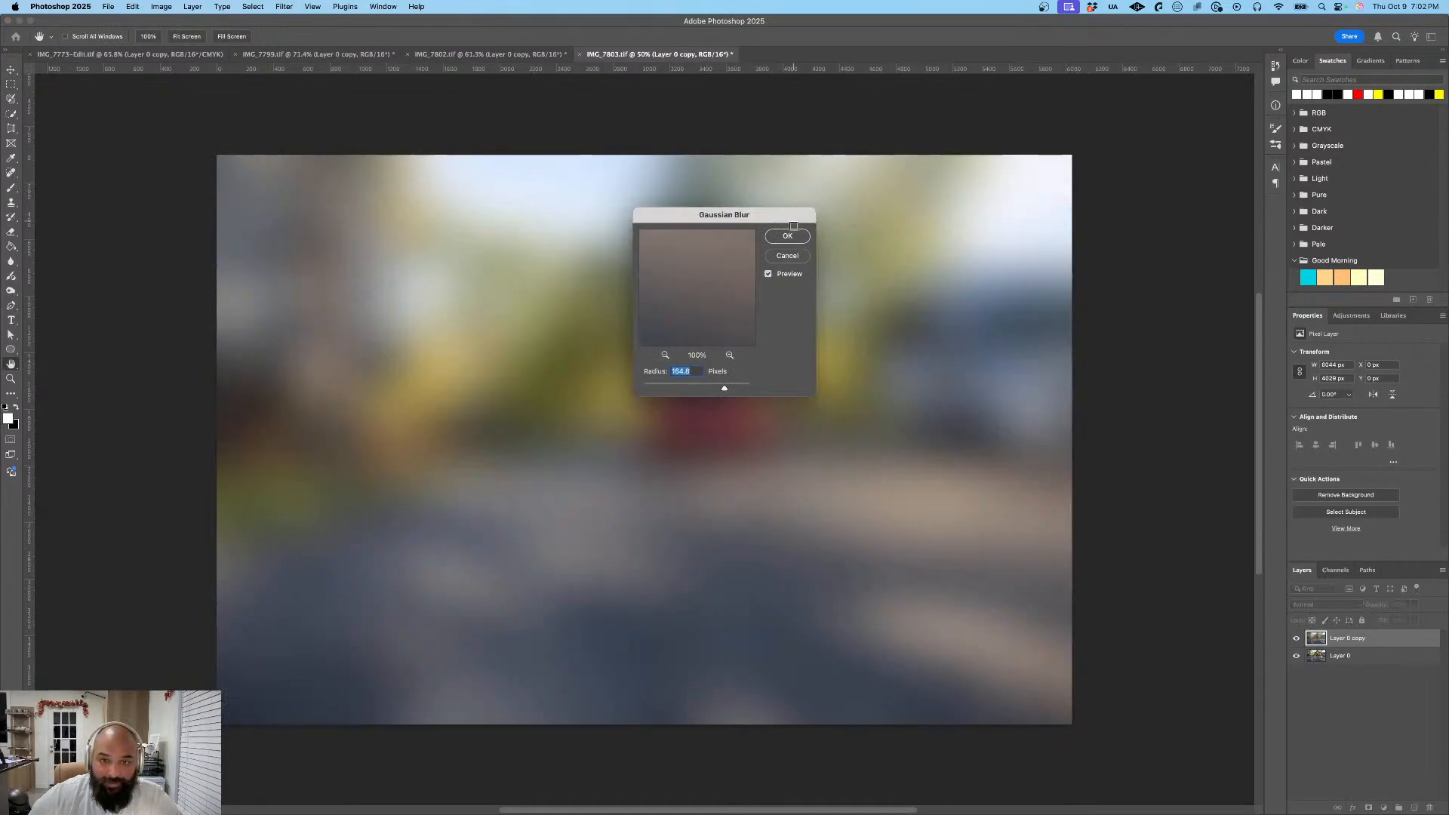
click(787, 235)
- Mask the blurred Layer 0 copy to the red Fiat's license plate and place it above Layer 0
drag(1399, 638, 1395, 658)
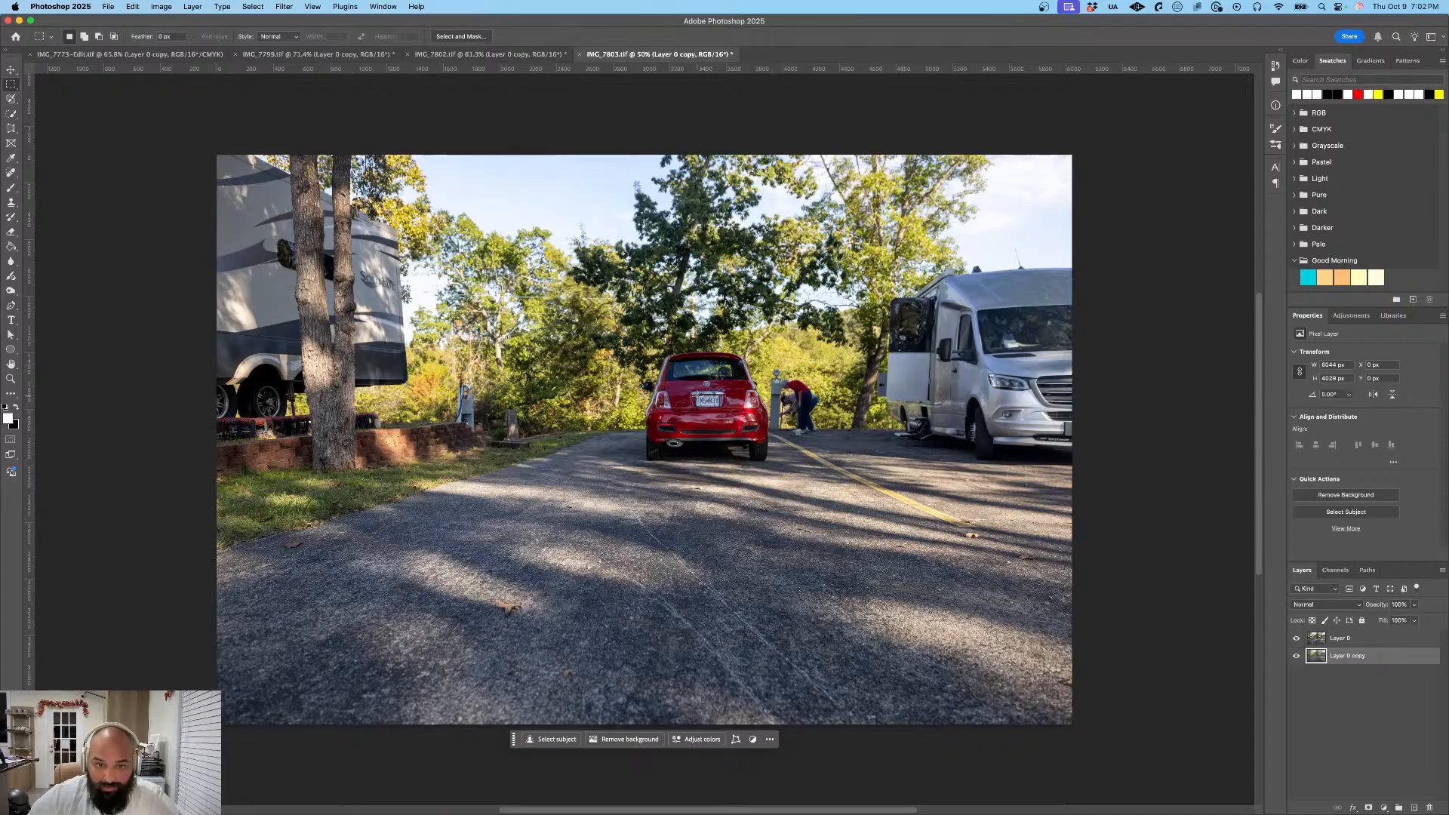
drag(697, 396, 722, 408)
click(743, 420)
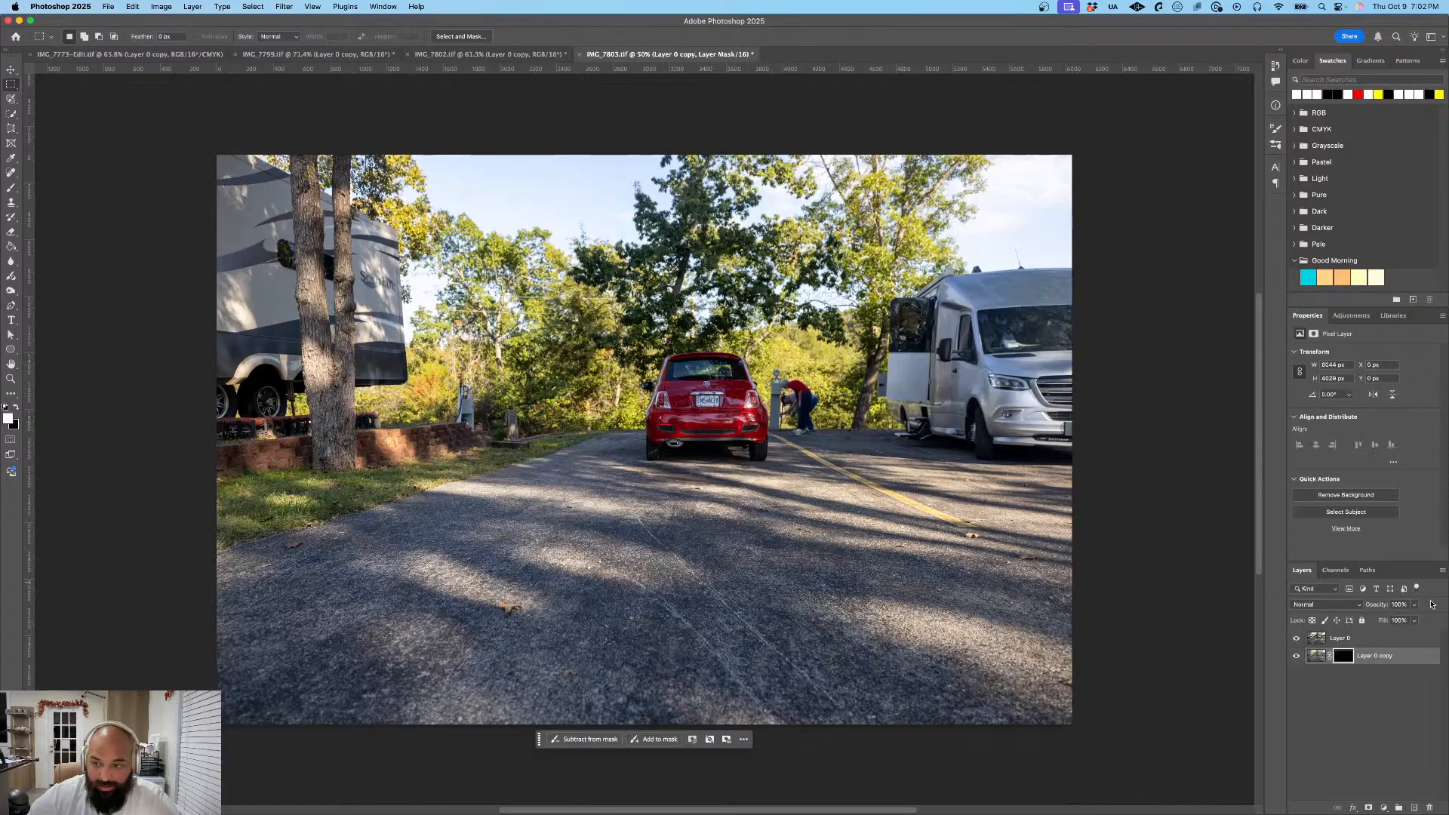
drag(1416, 664, 1412, 637)
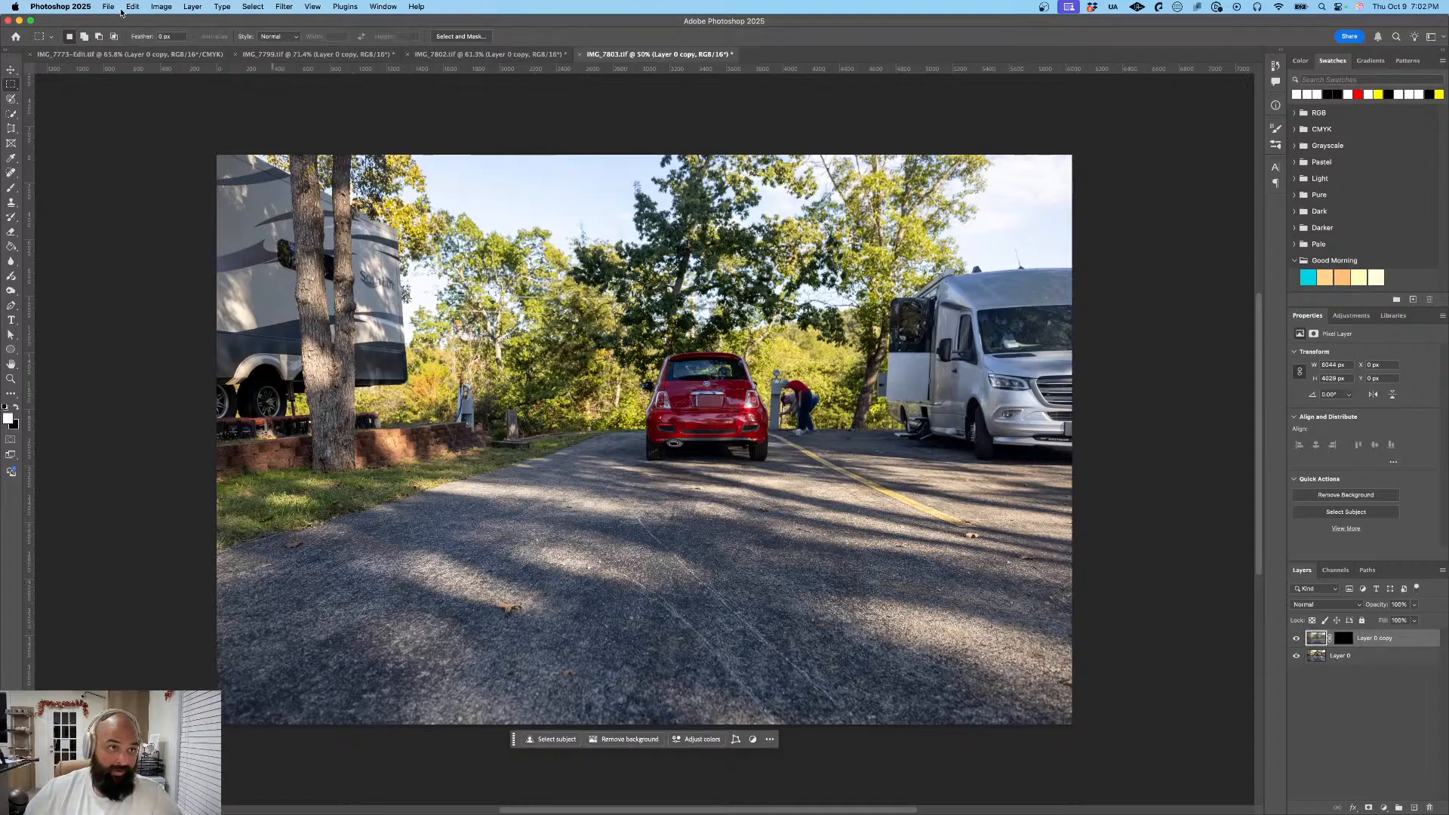
- Export the Fiat photo as a JPG at quality 6, named IMG_7803, into the Exports folder
click(112, 8)
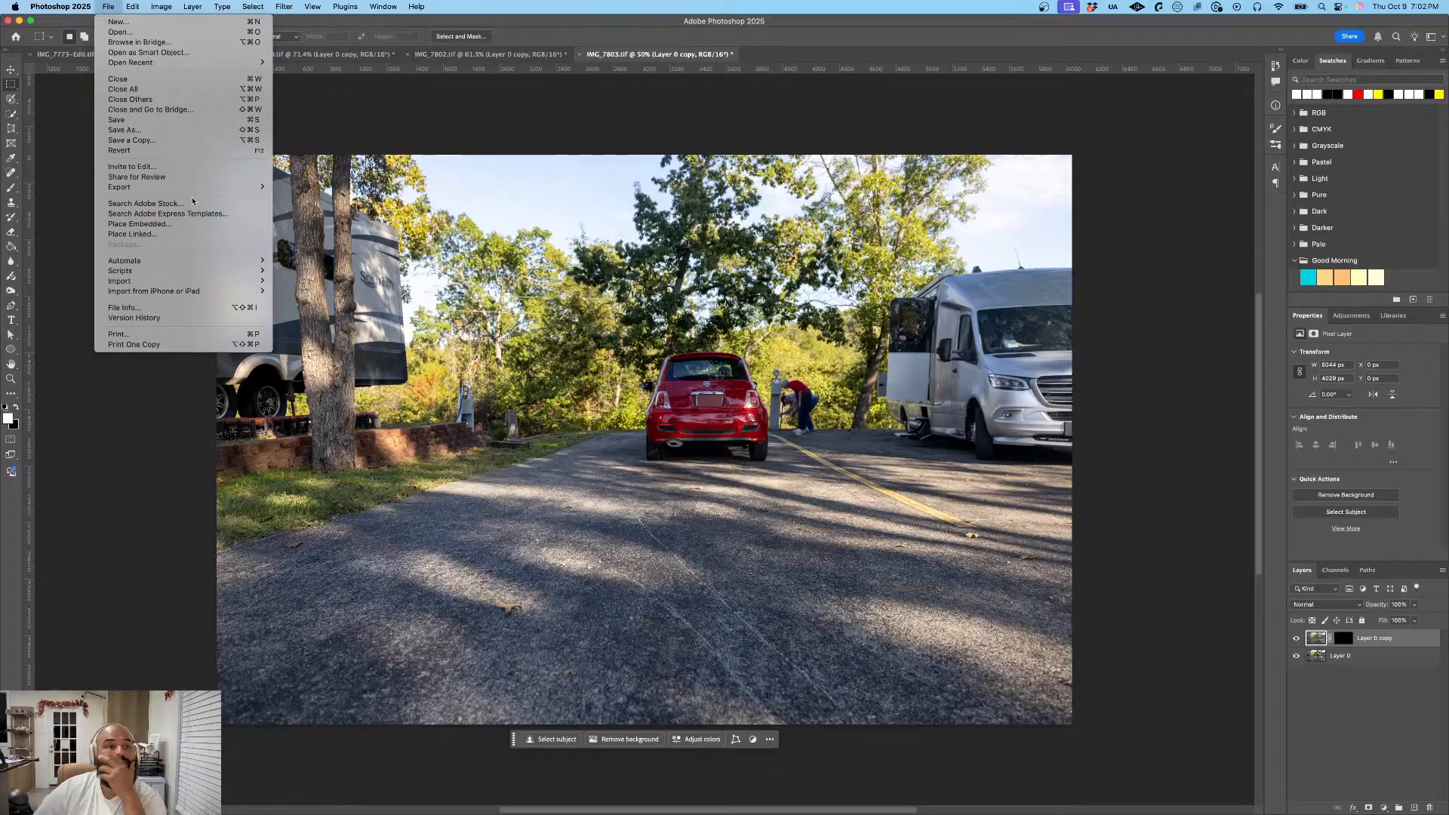
mouse_move(188, 187)
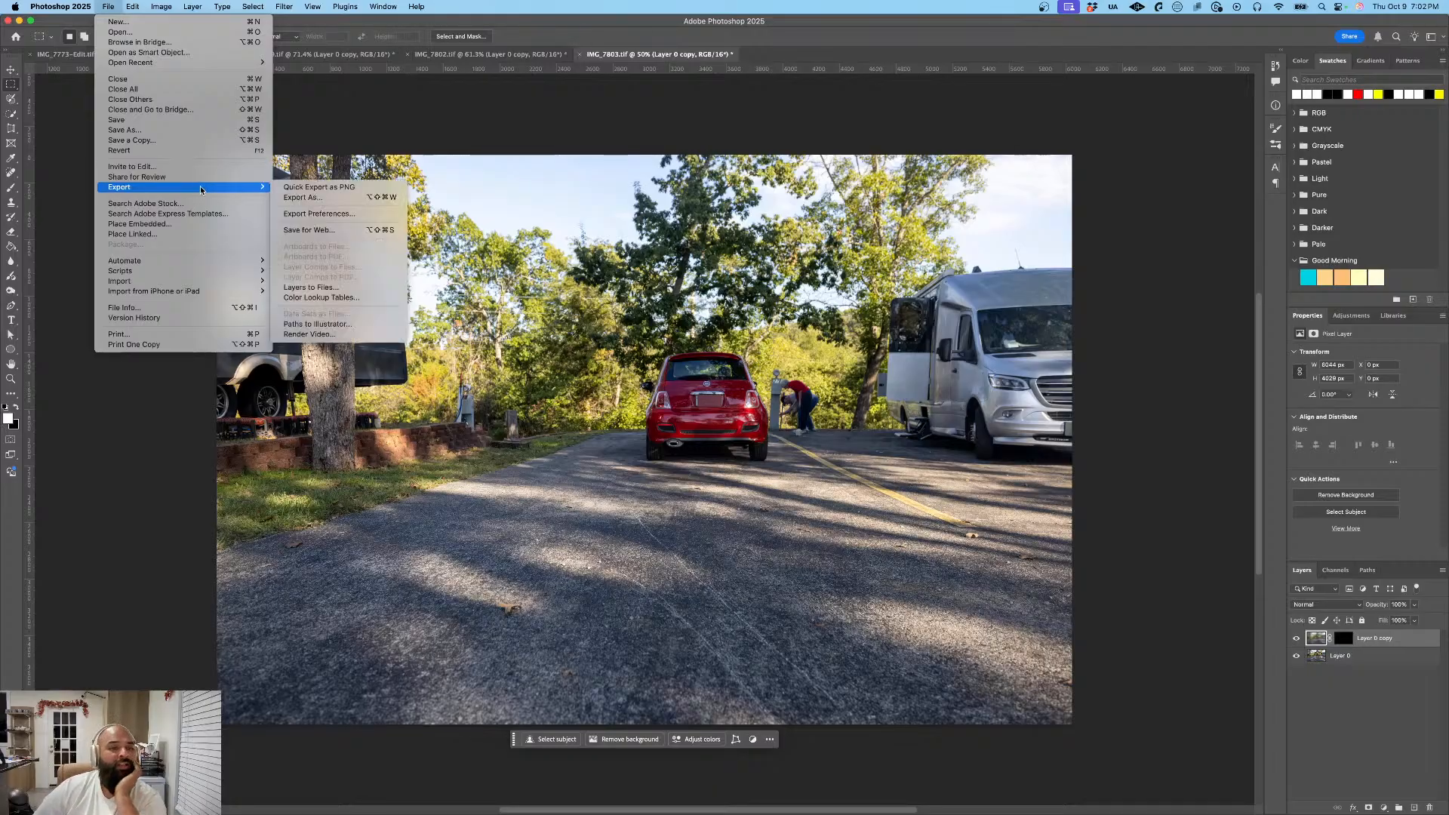
click(306, 197)
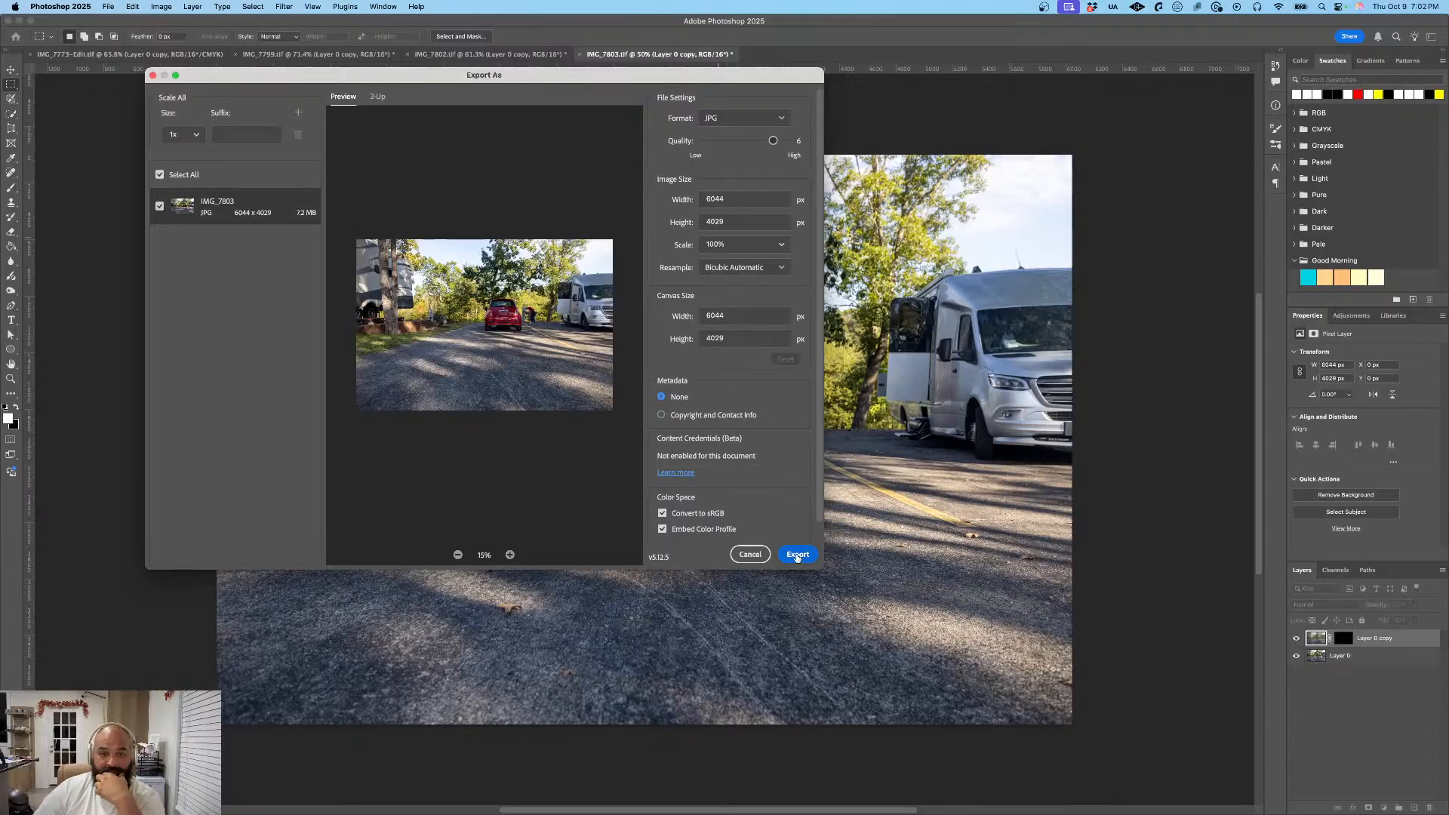
click(799, 555)
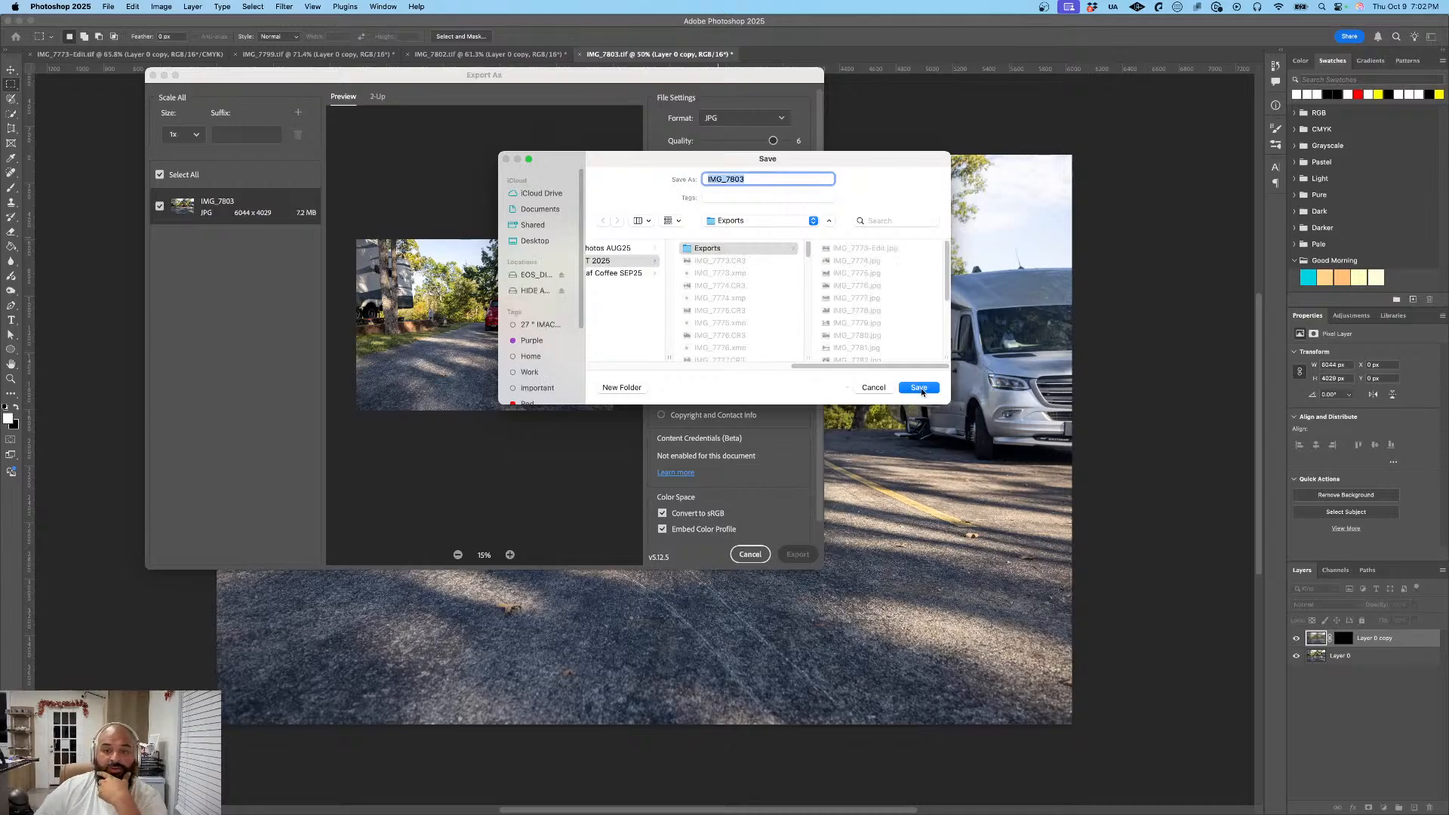
click(919, 388)
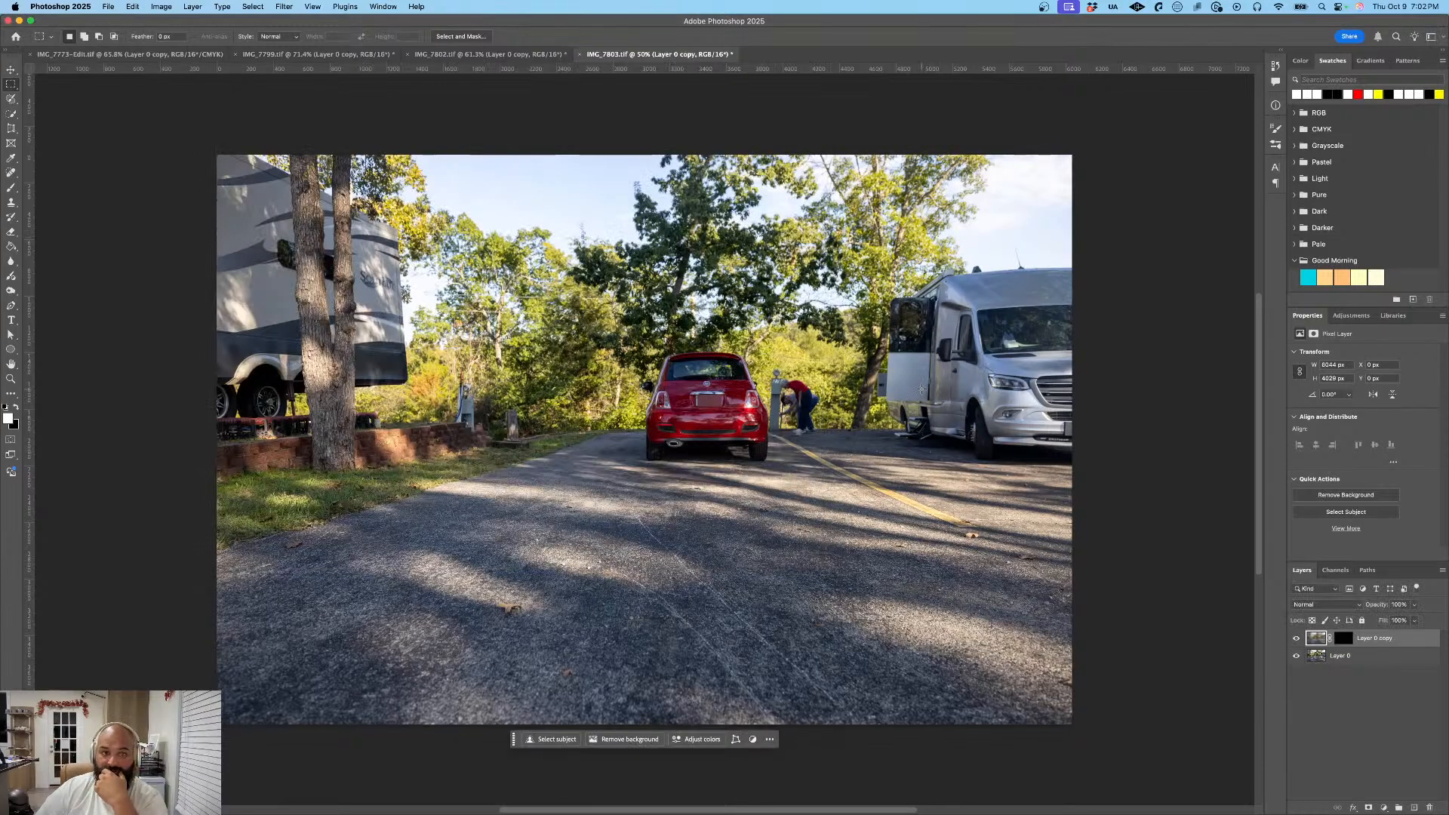
- Switch to Lightroom and open the following photo, with the Ford Platinum pickup beside the white trailer, for editing in Photoshop
key(super+Tab)
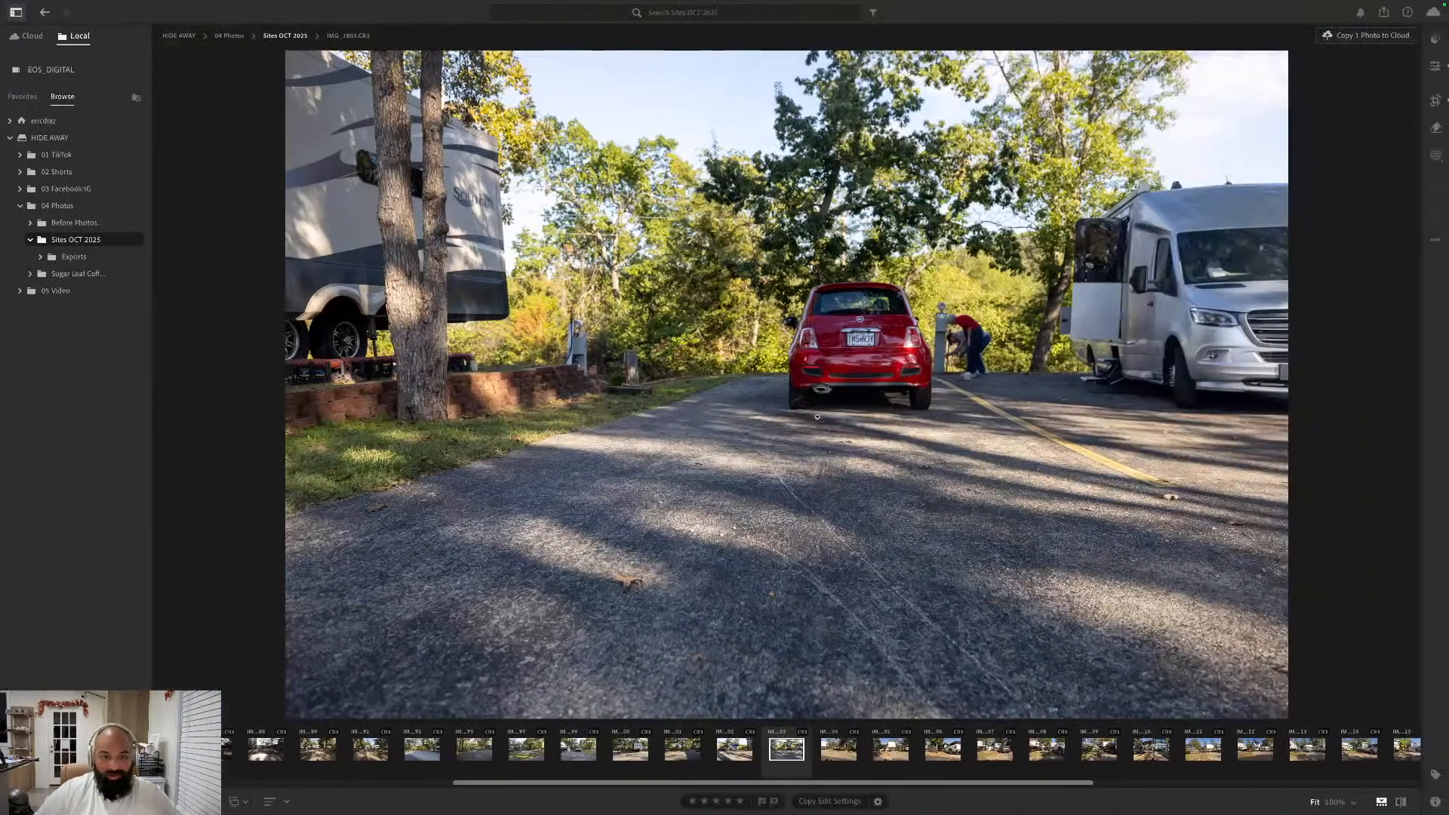
key(Right)
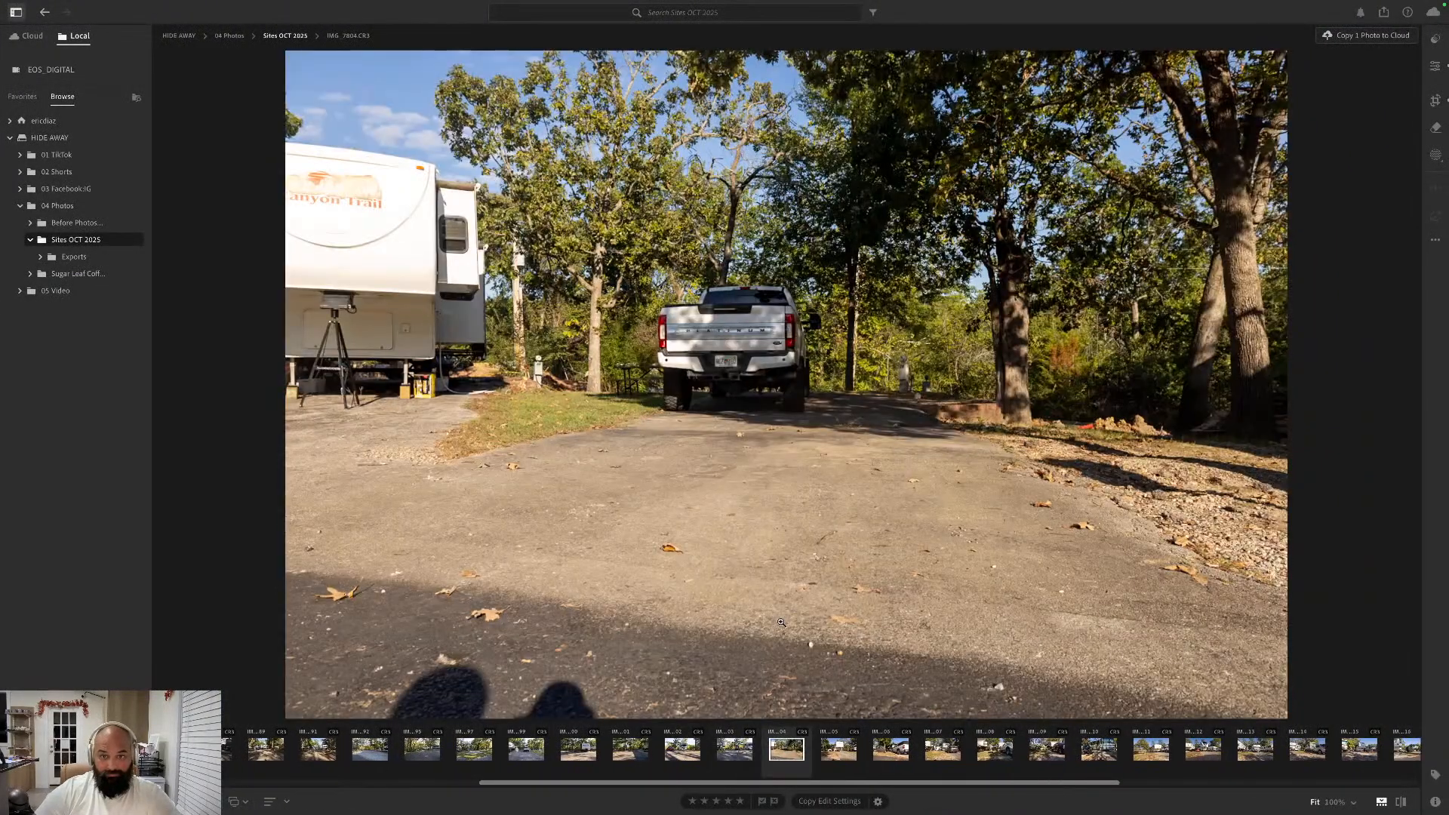
right_click(780, 758)
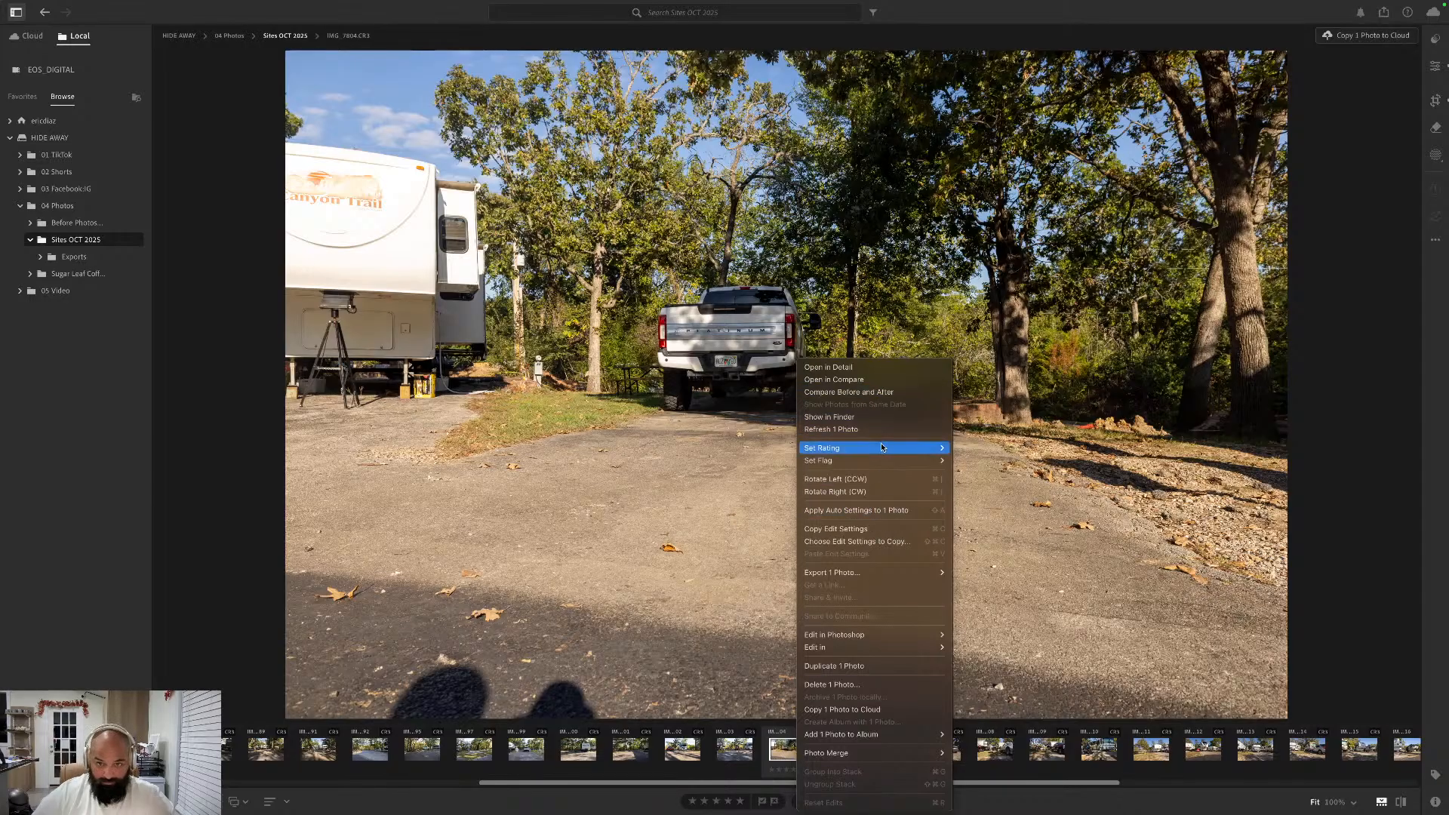
mouse_move(914, 635)
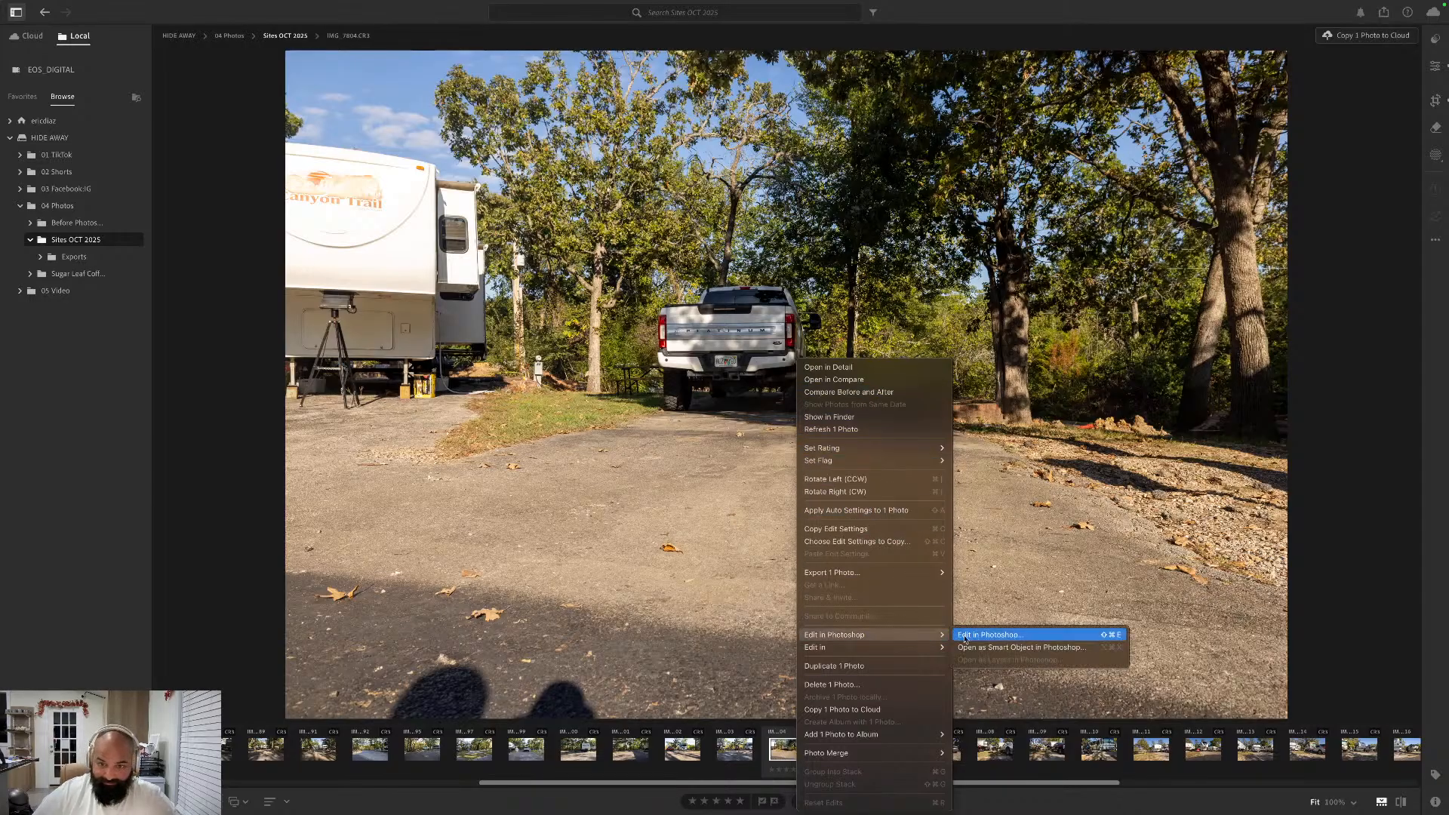
click(1042, 641)
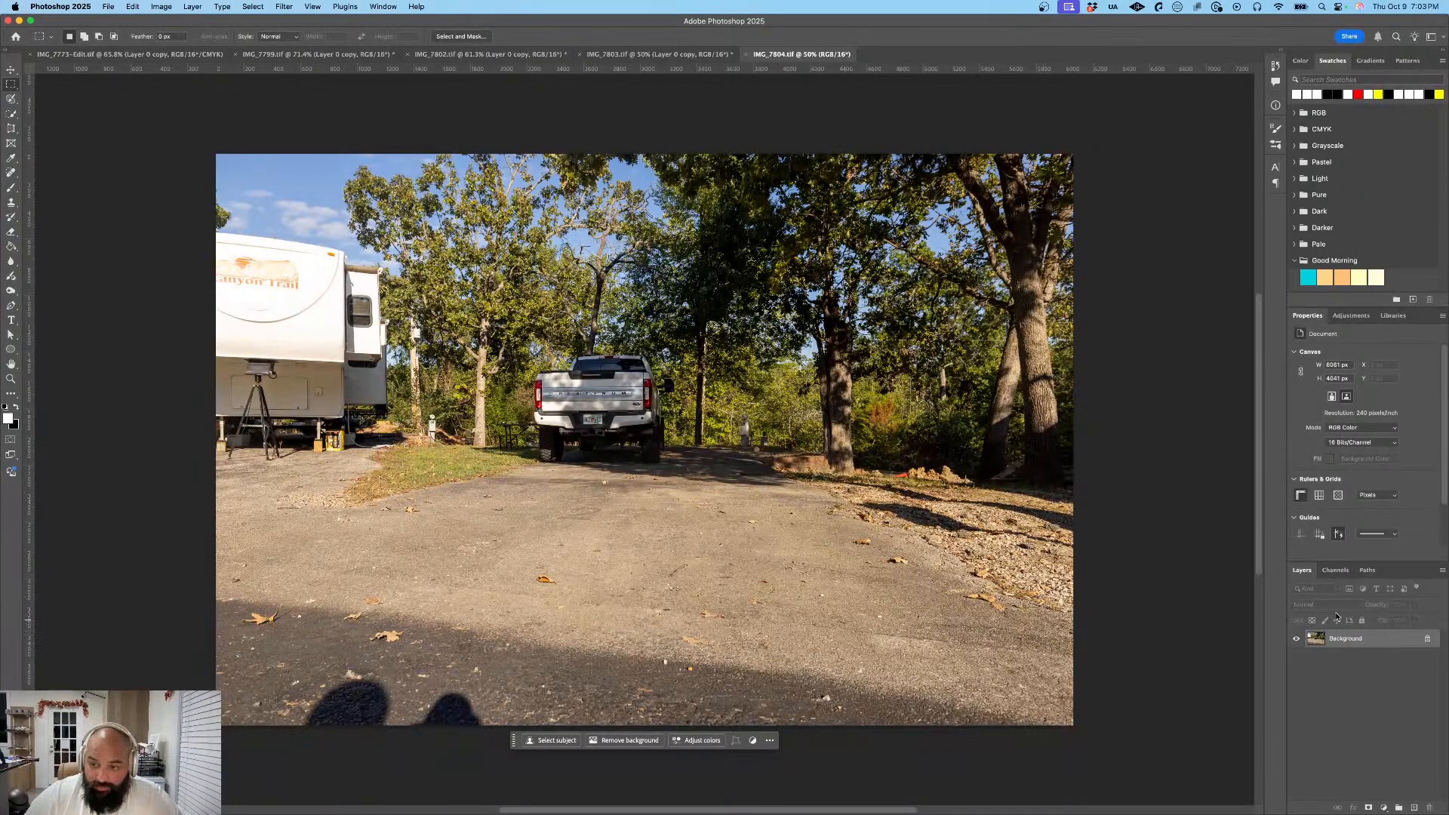
- Unlock the Background layer of the pickup photo and duplicate it as Layer 0 copy
click(1428, 639)
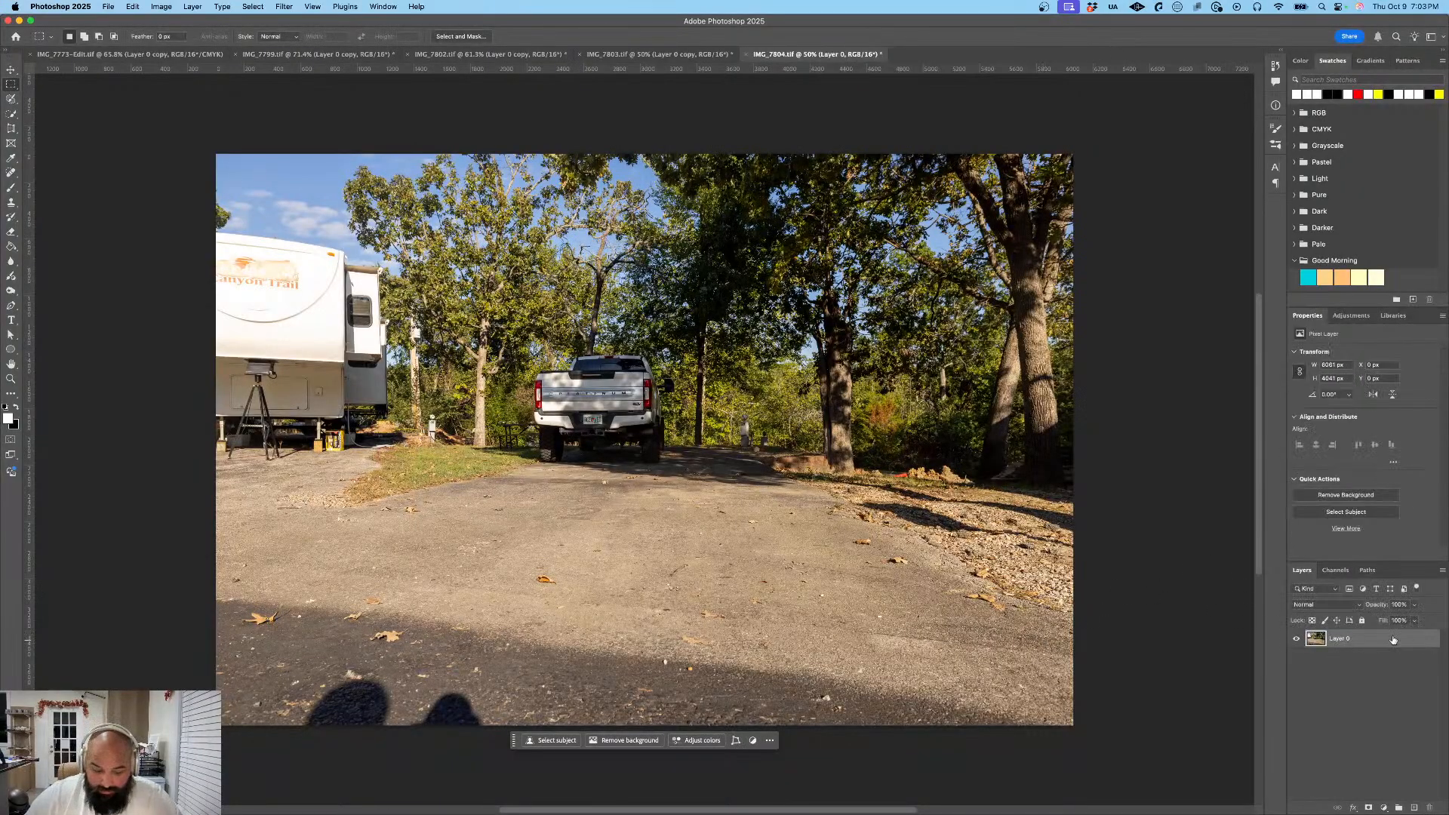
right_click(1393, 640)
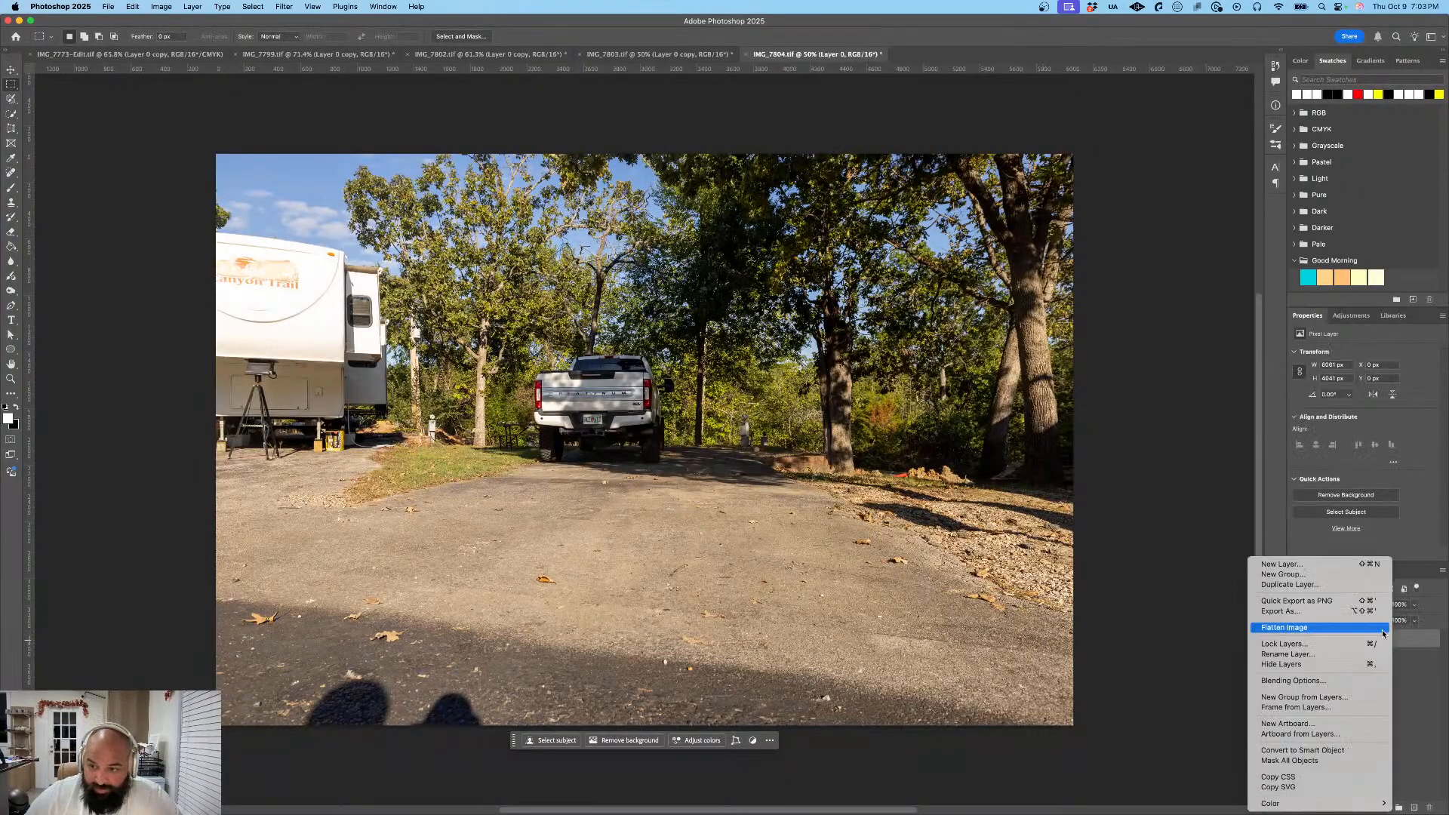
click(1359, 588)
click(827, 376)
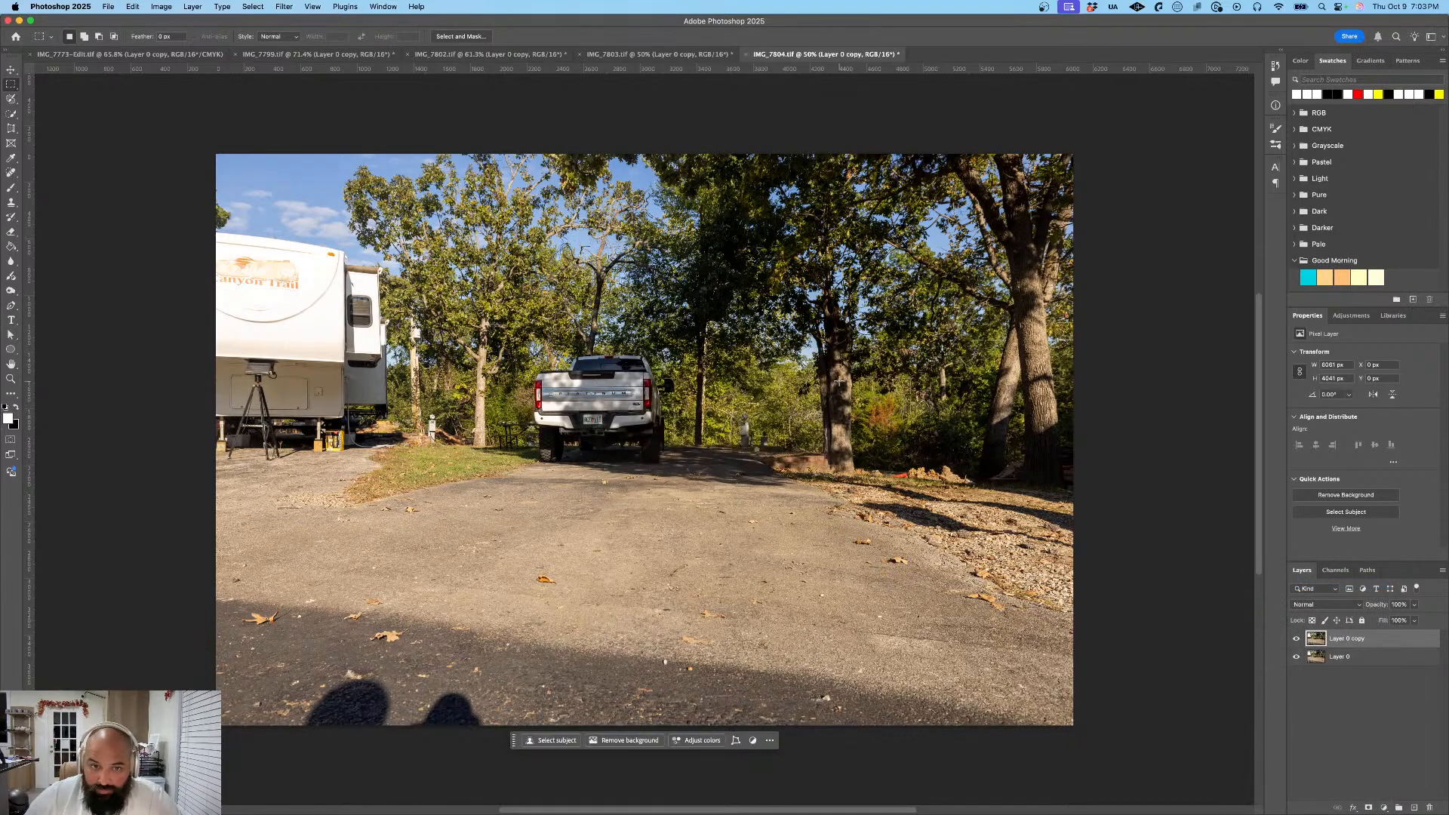
- Apply a Gaussian Blur to Layer 0 copy of the pickup photo with the preset radius
click(284, 6)
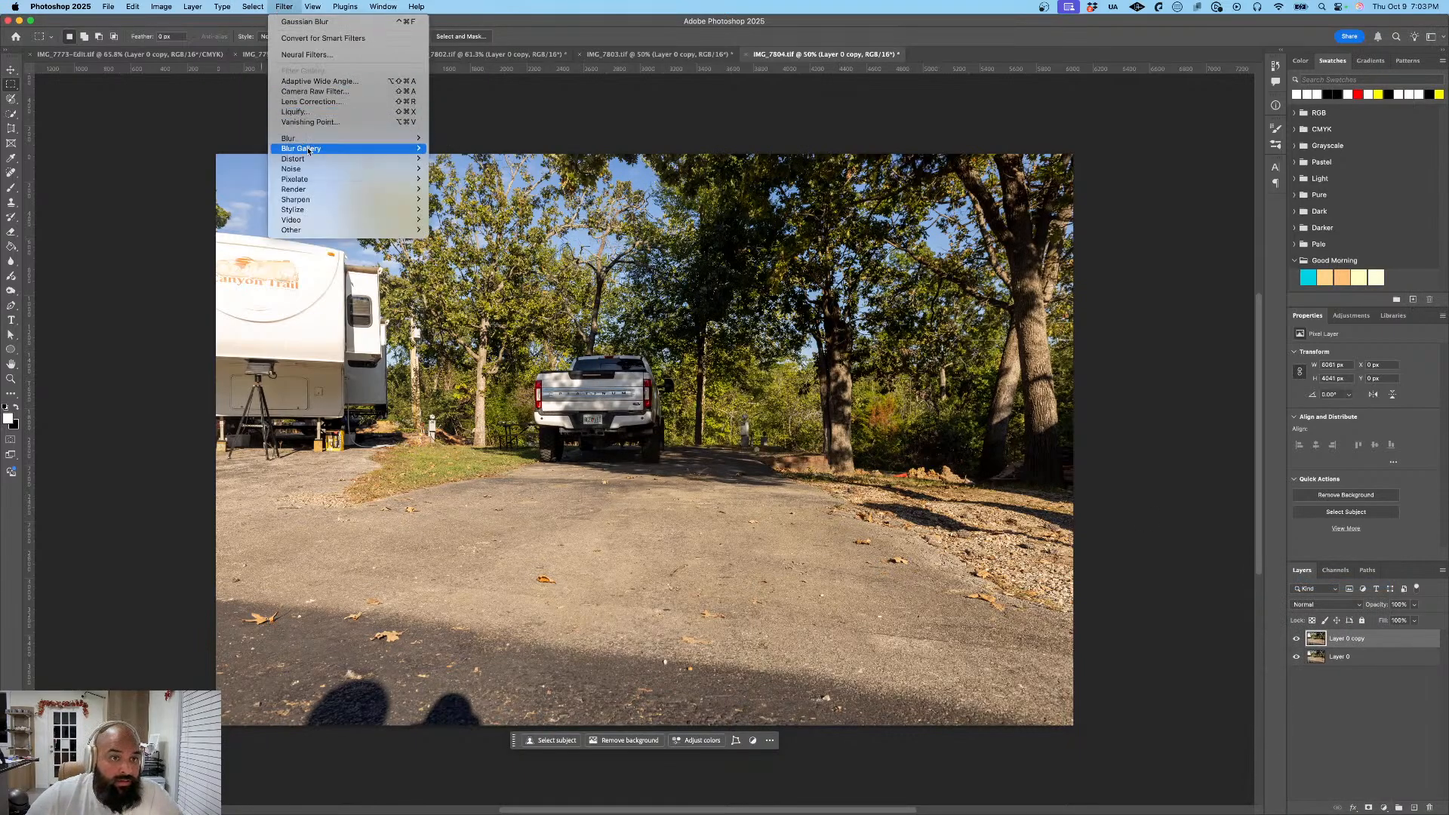
mouse_move(302, 138)
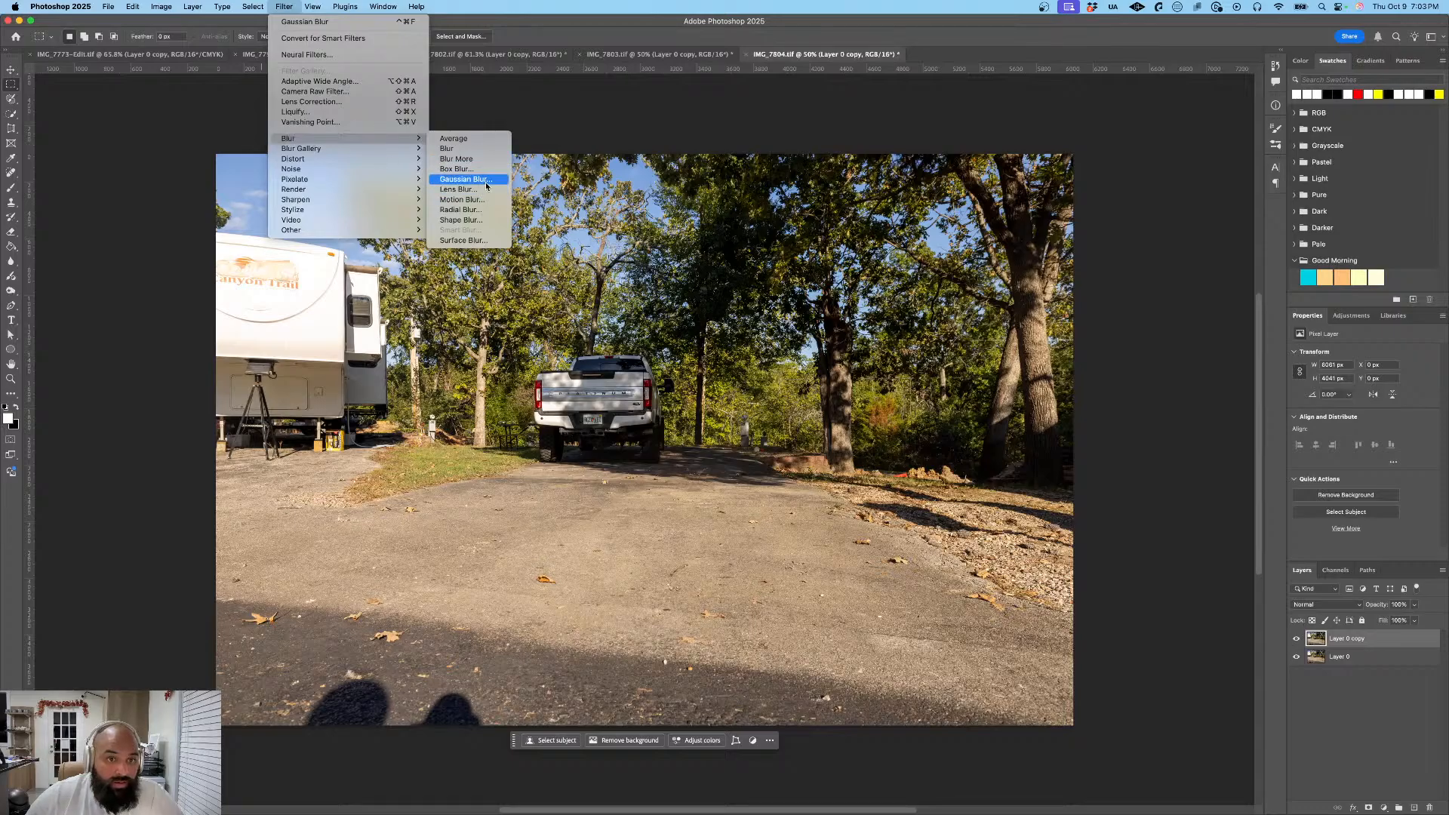
click(462, 179)
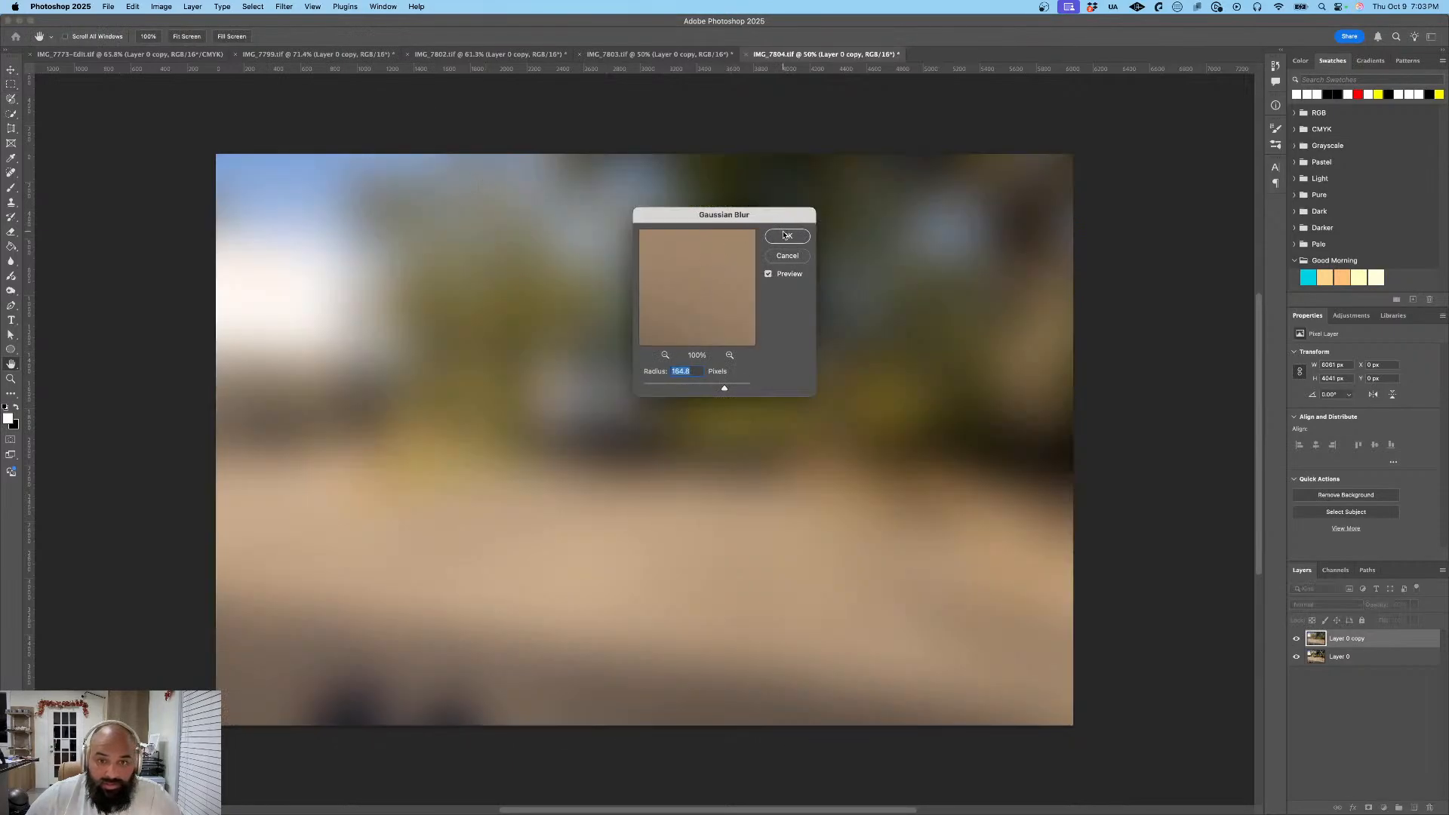
click(786, 236)
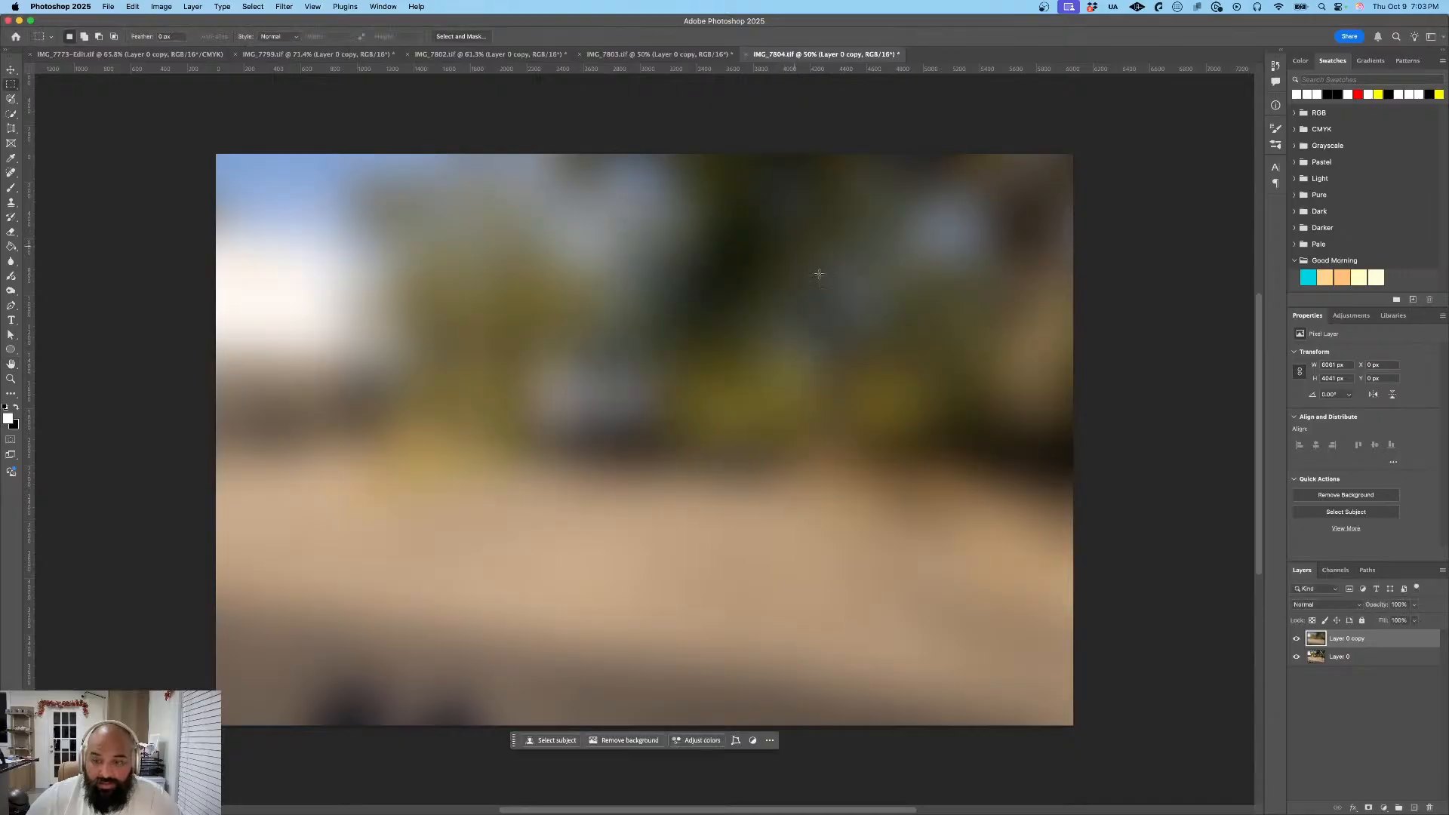
- Mask the blurred Layer 0 copy to the pickup's rear license plate and place it above Layer 0
drag(1323, 634, 1375, 665)
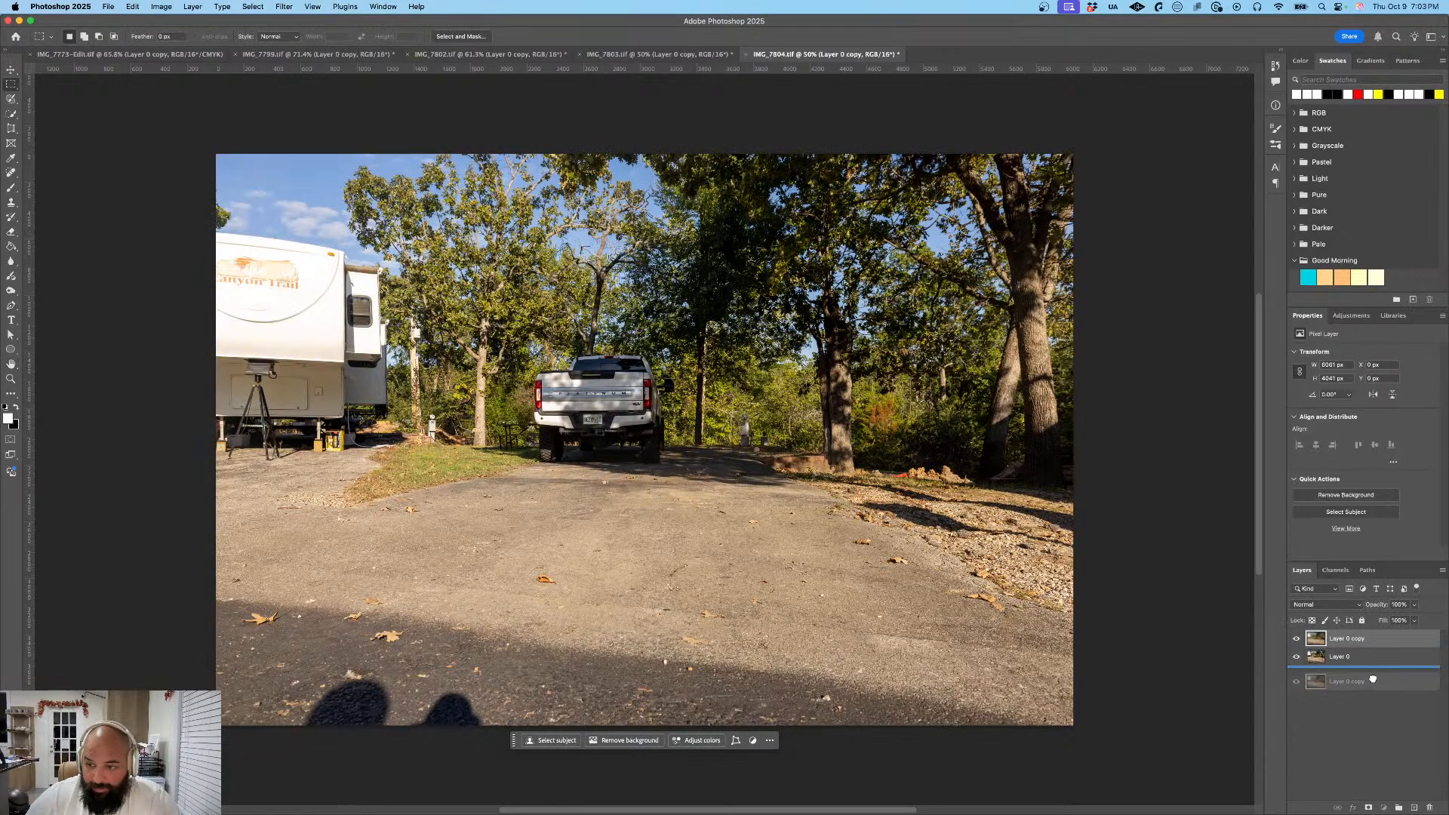
scroll(597, 419, up, 10)
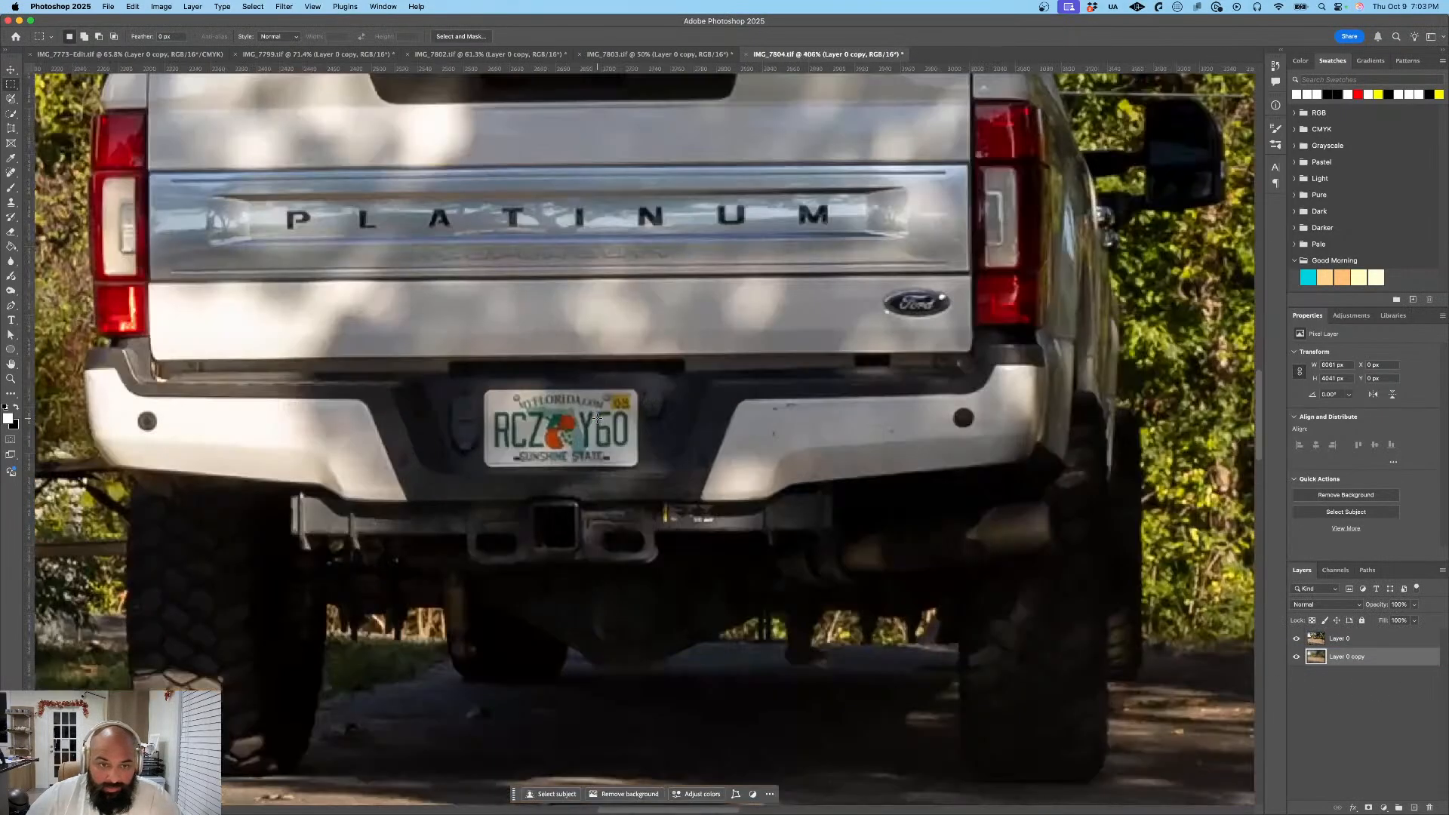
drag(485, 390, 638, 466)
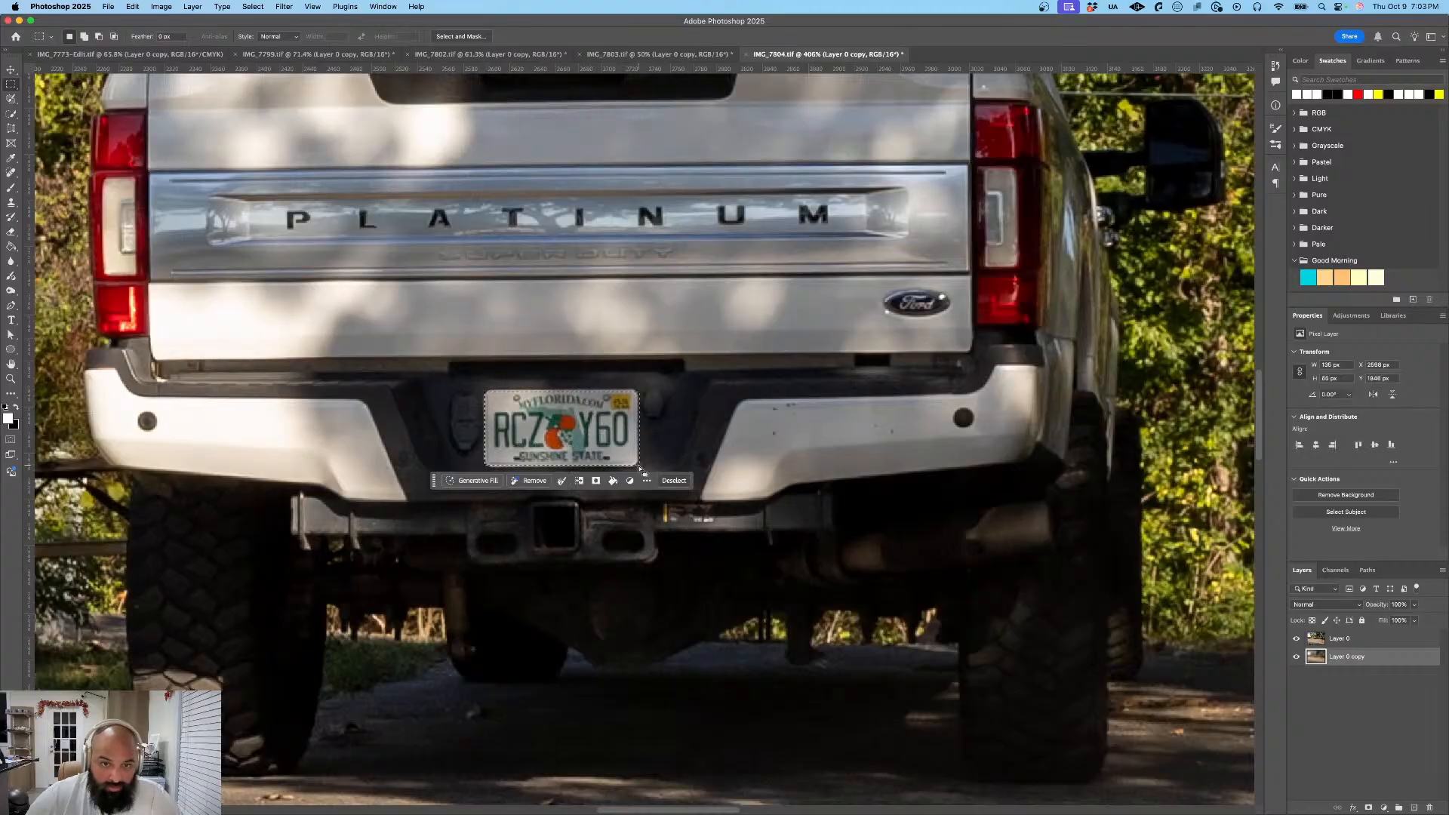
click(598, 480)
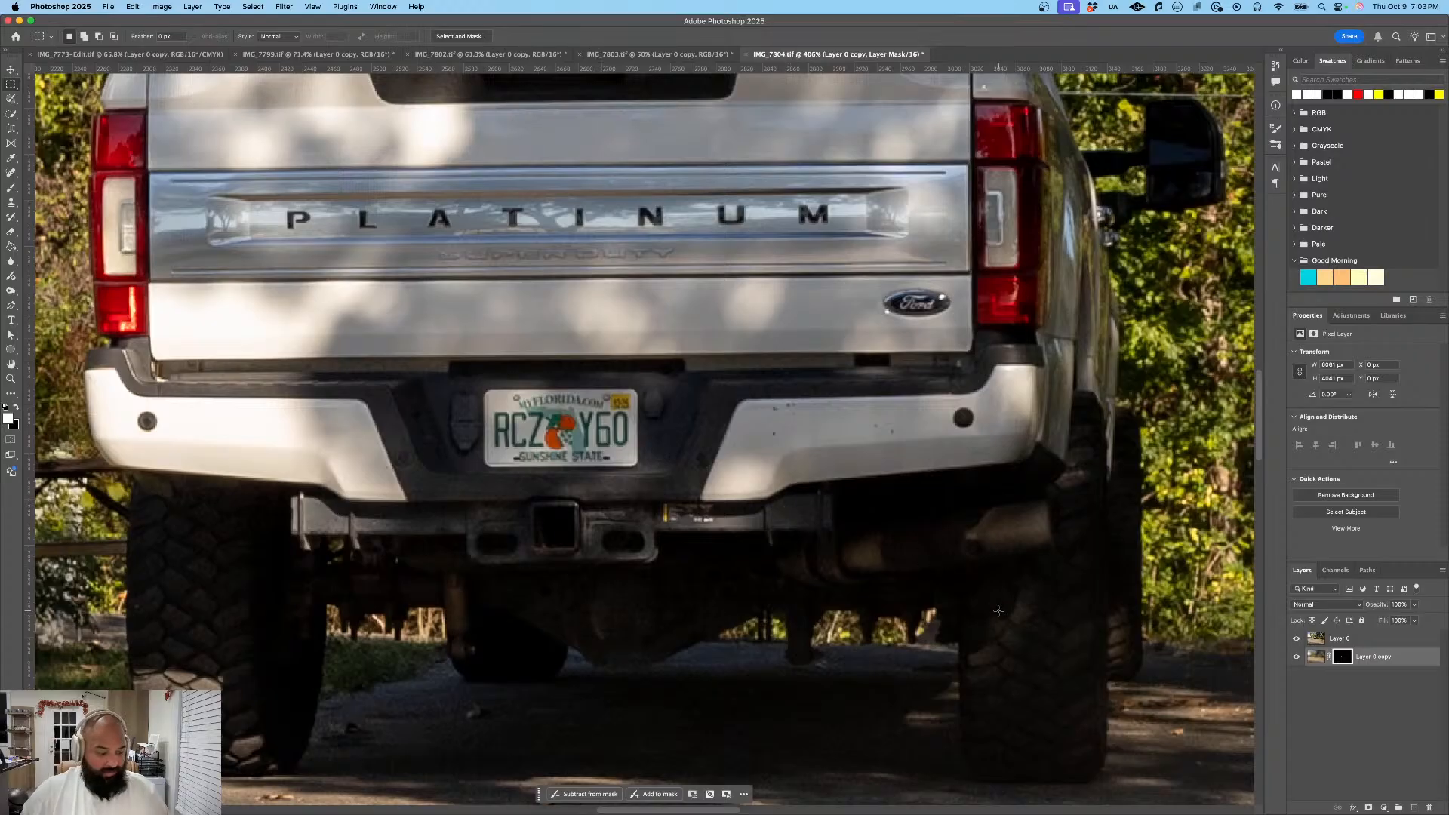
drag(1370, 657, 1364, 620)
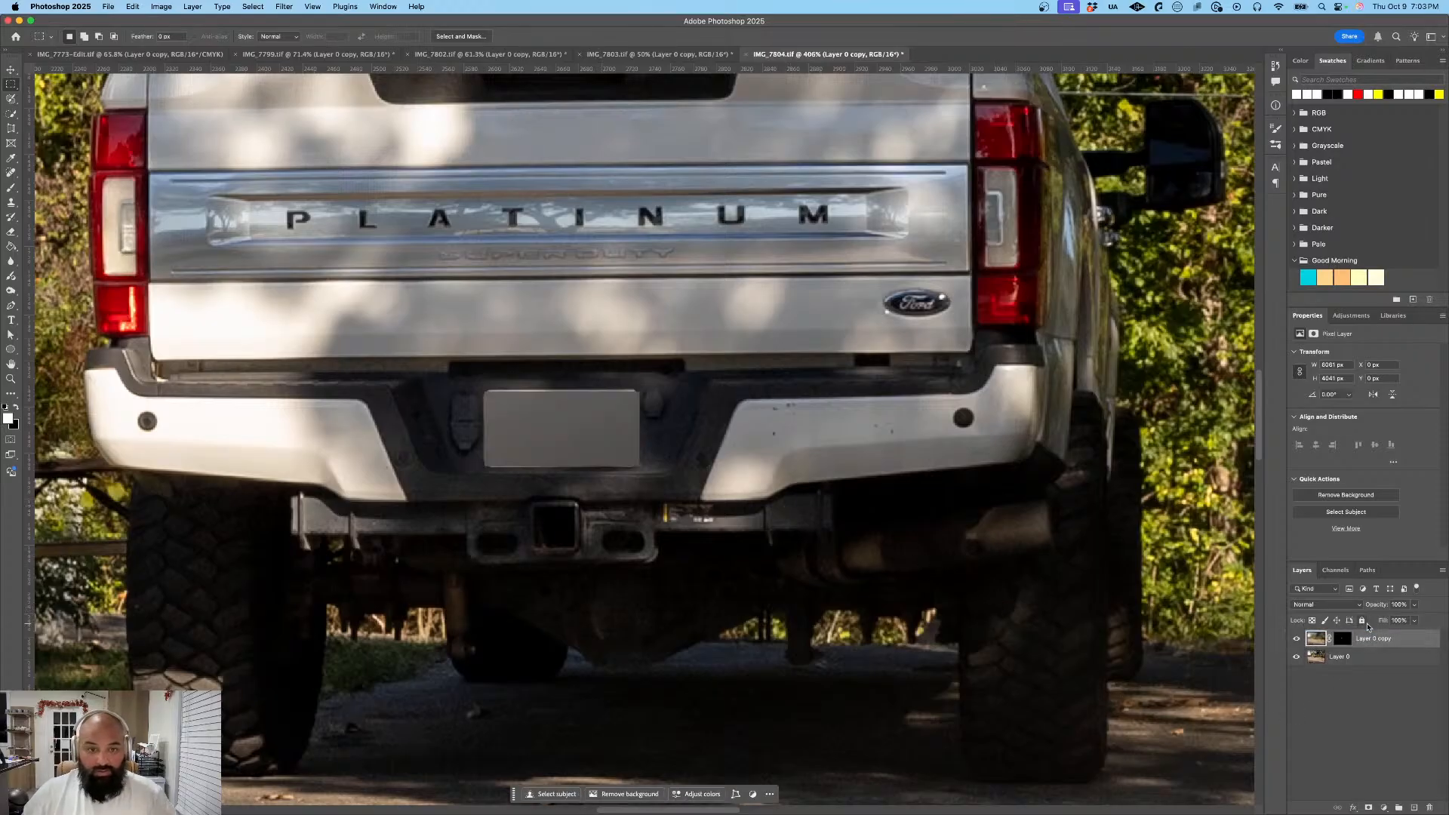
key(super+0)
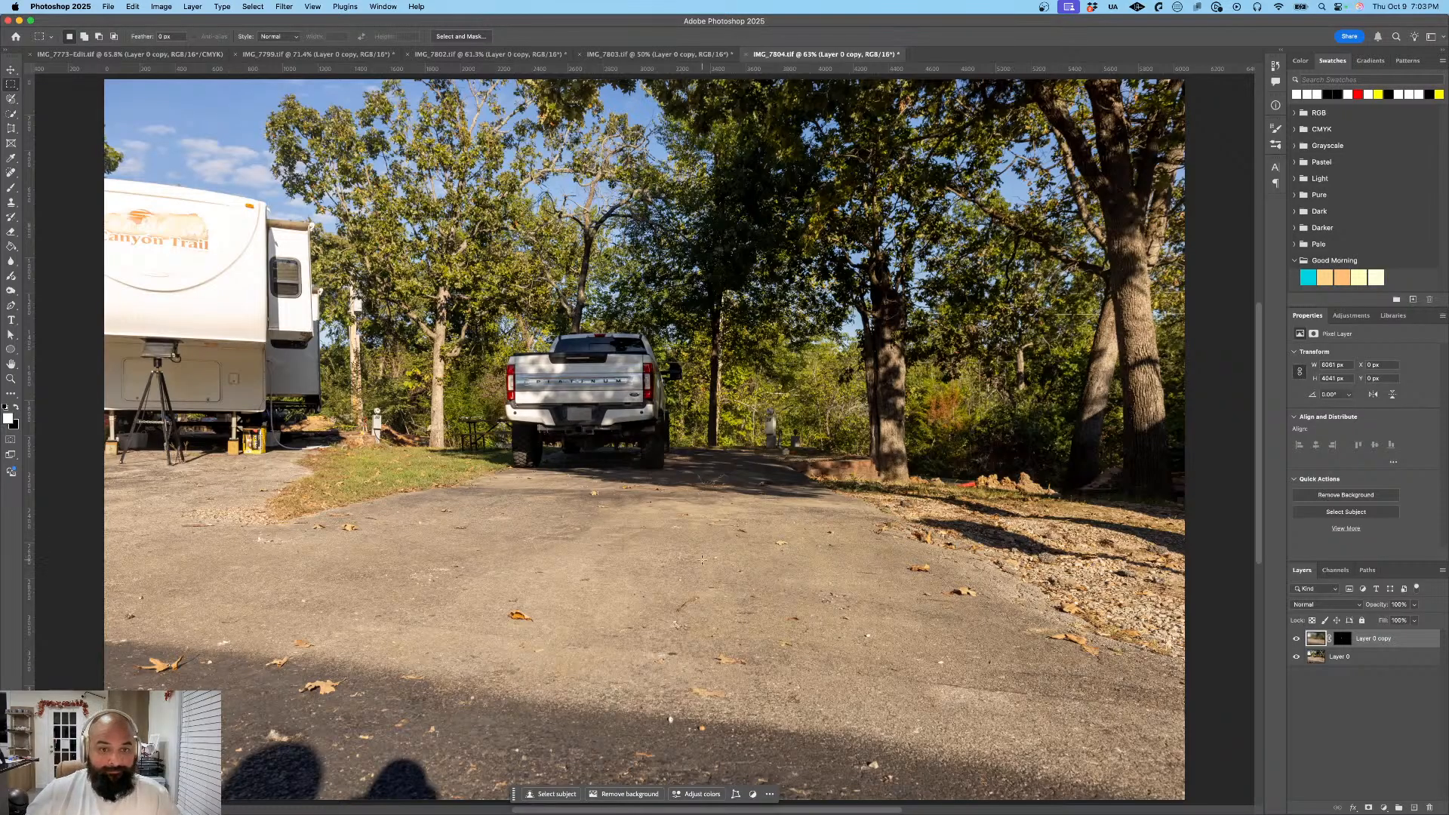
- Export the pickup photo IMG_7804 as a JPG at 100% scale and save it under its existing name
click(107, 6)
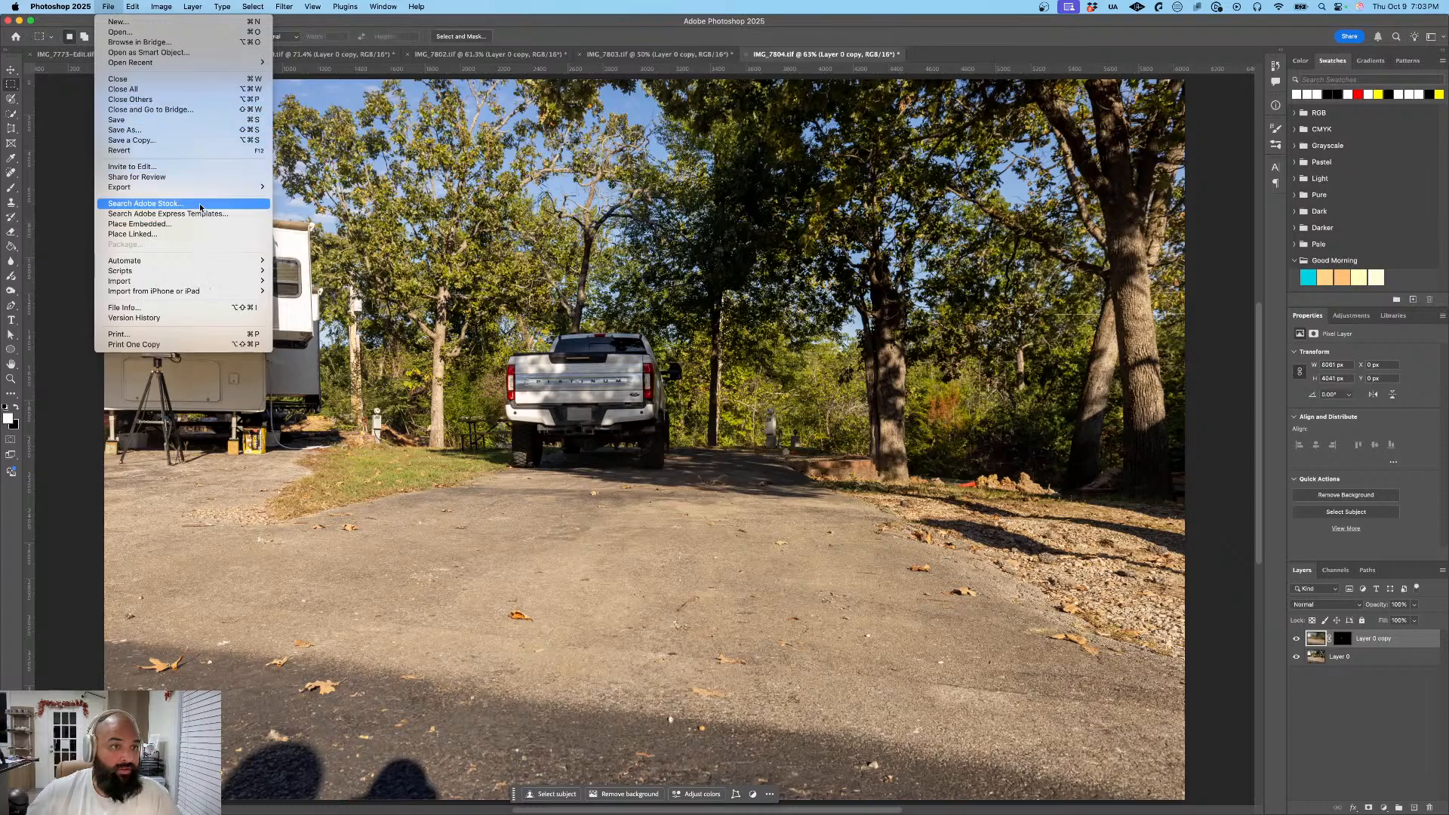
mouse_move(217, 187)
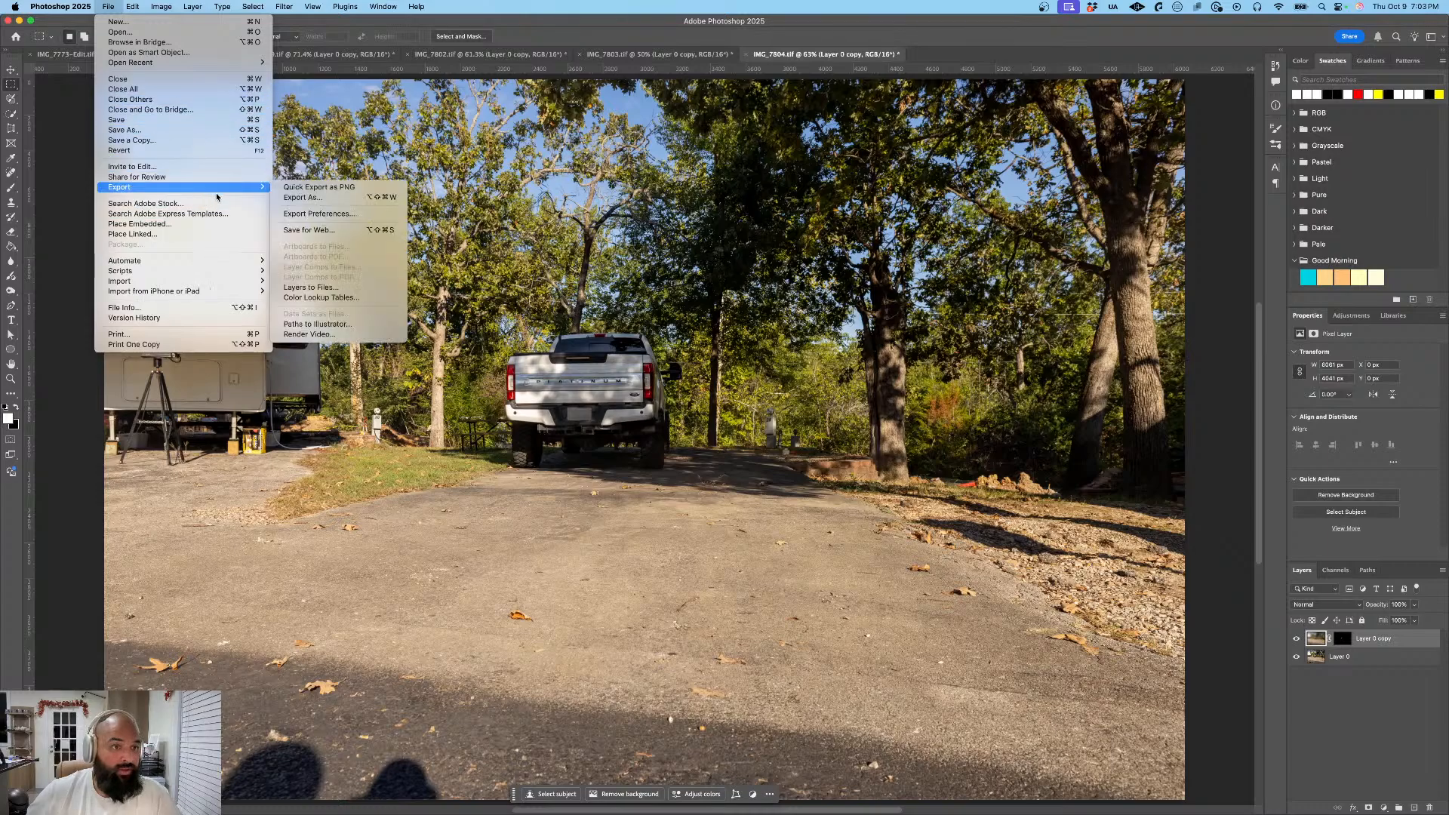
click(305, 196)
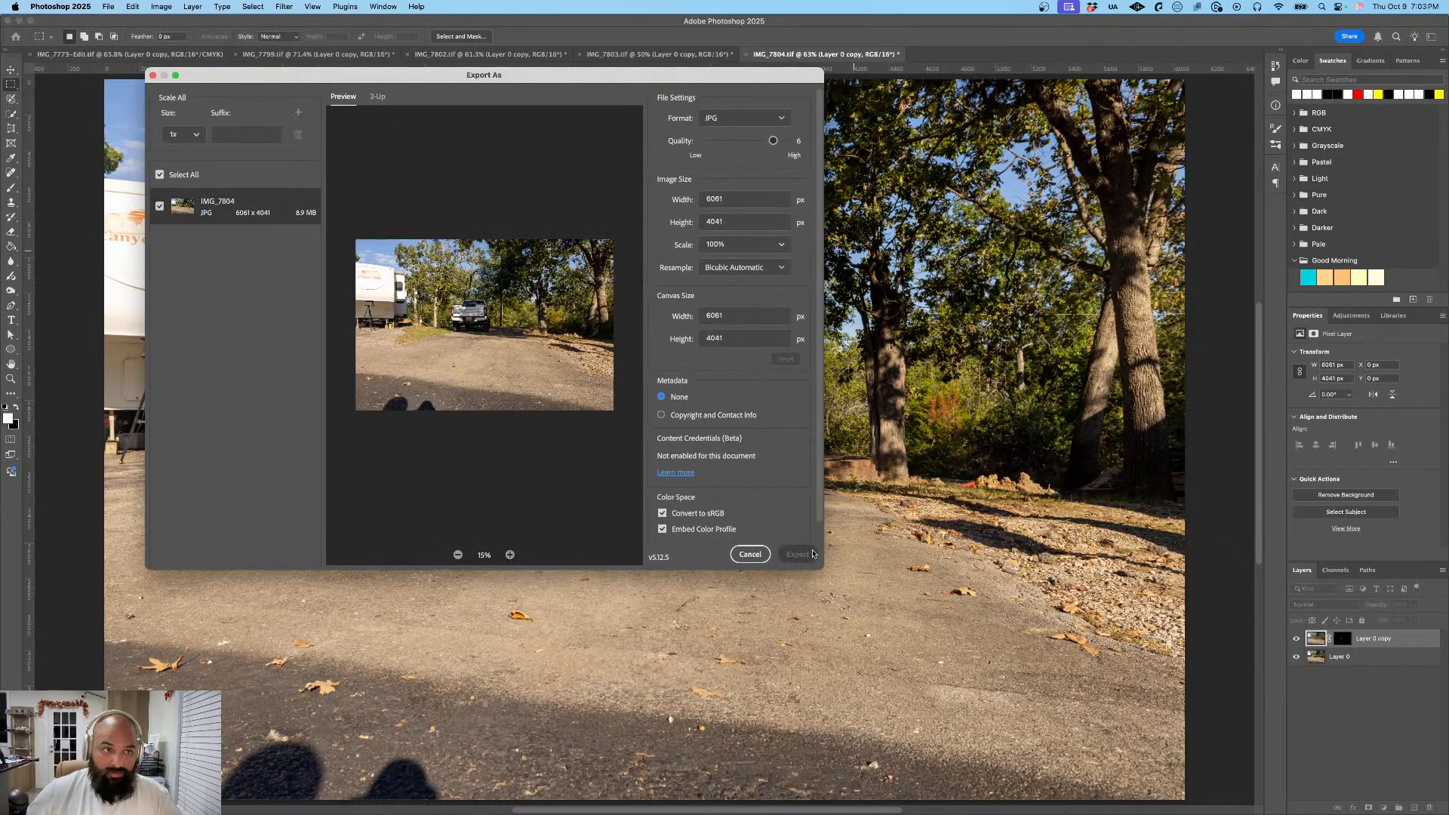
click(813, 553)
click(931, 391)
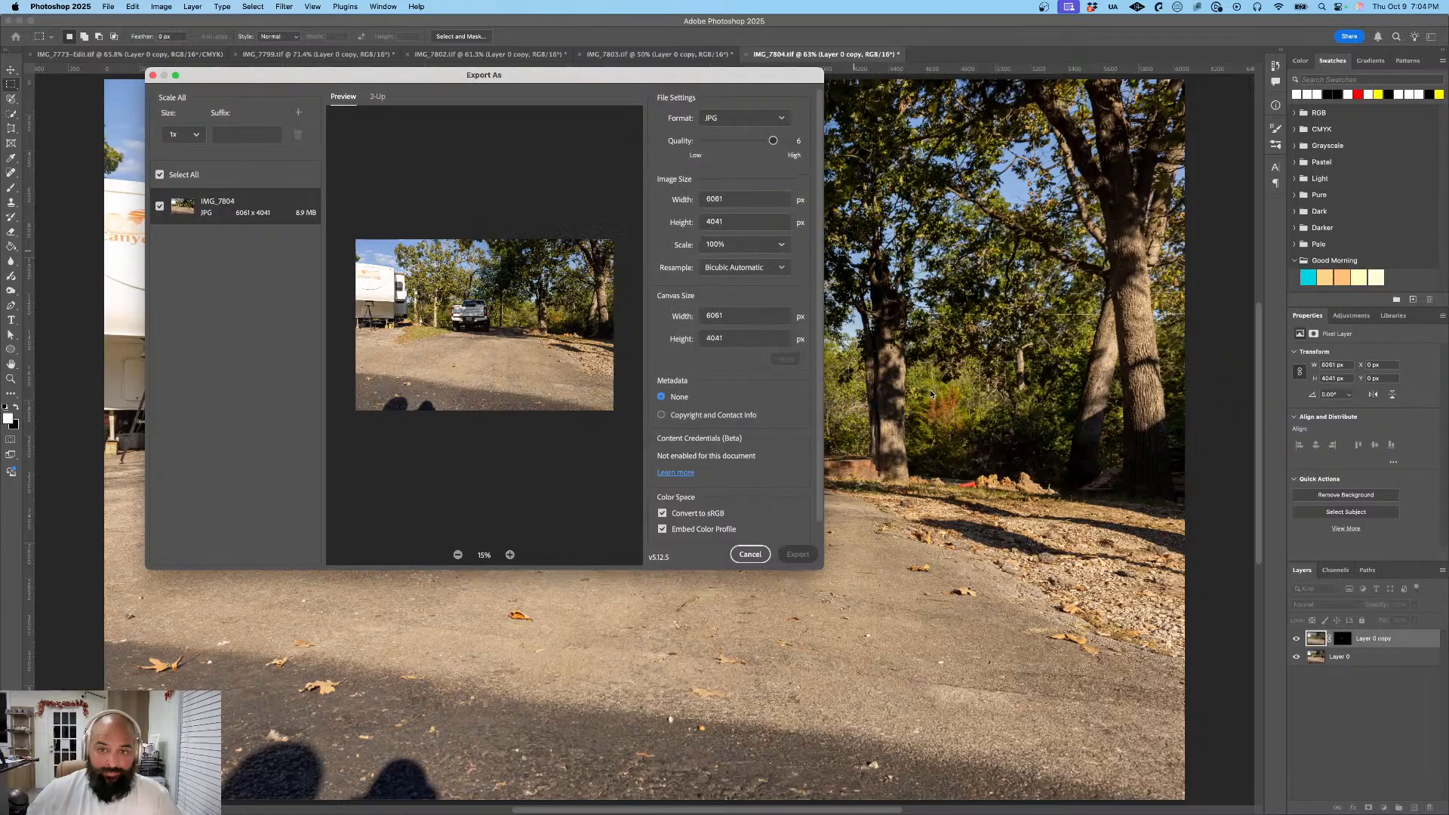
- Switch to Lightroom and look through the photos following the pickup photo for readable license plates
key(super+Tab)
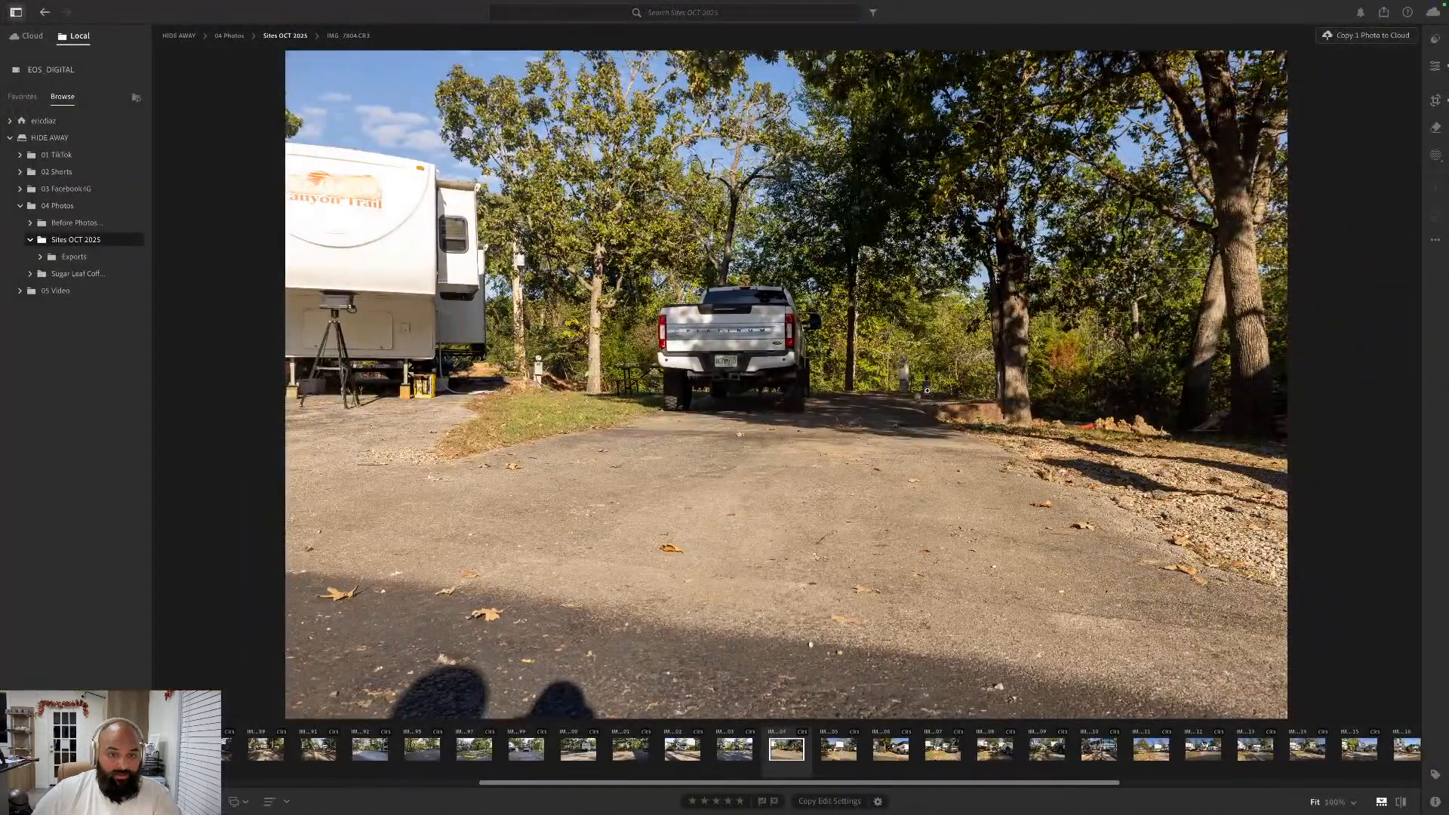
key(Right)
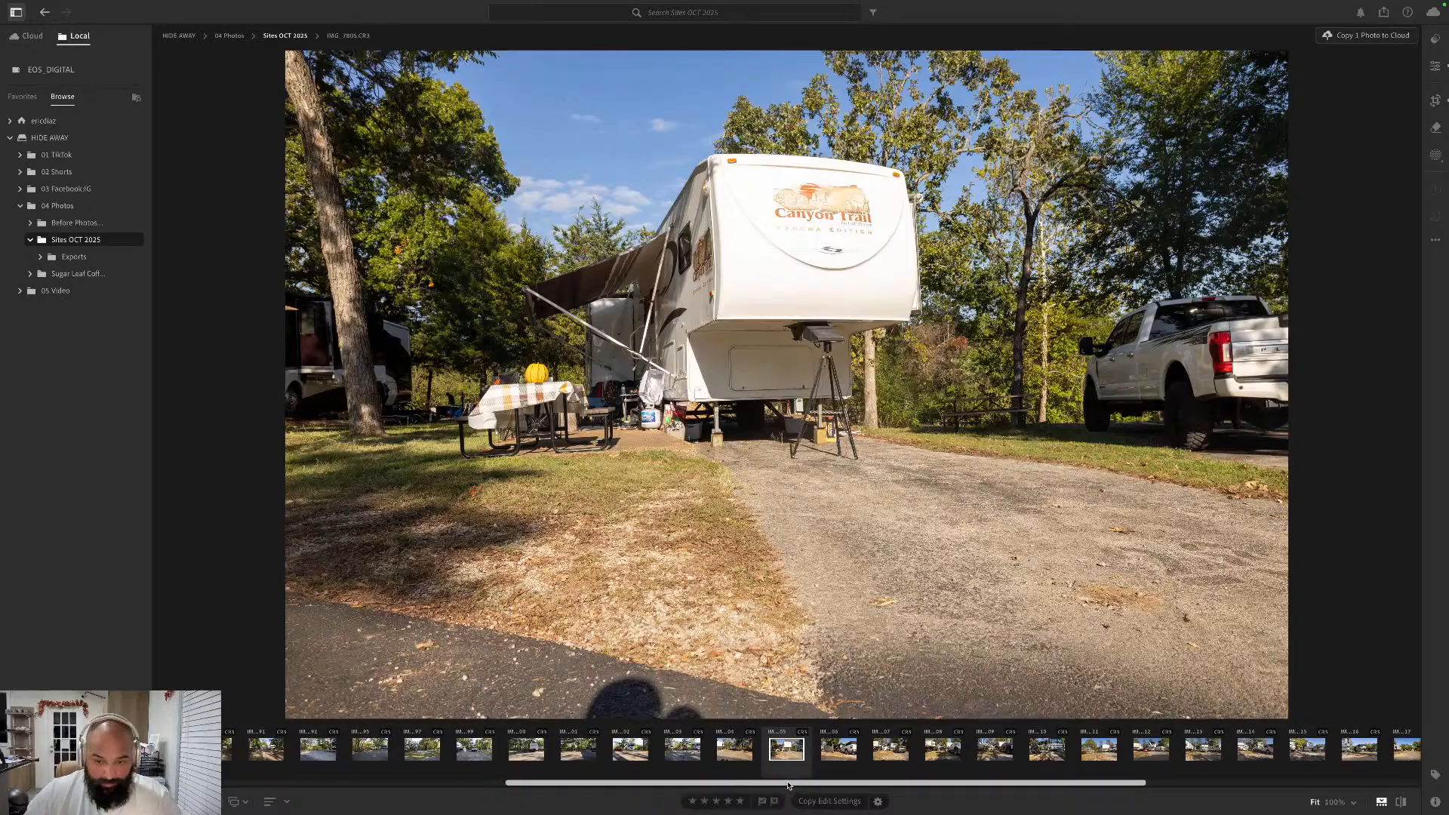
scroll(997, 763, right, 5)
scroll(997, 762, right, 3)
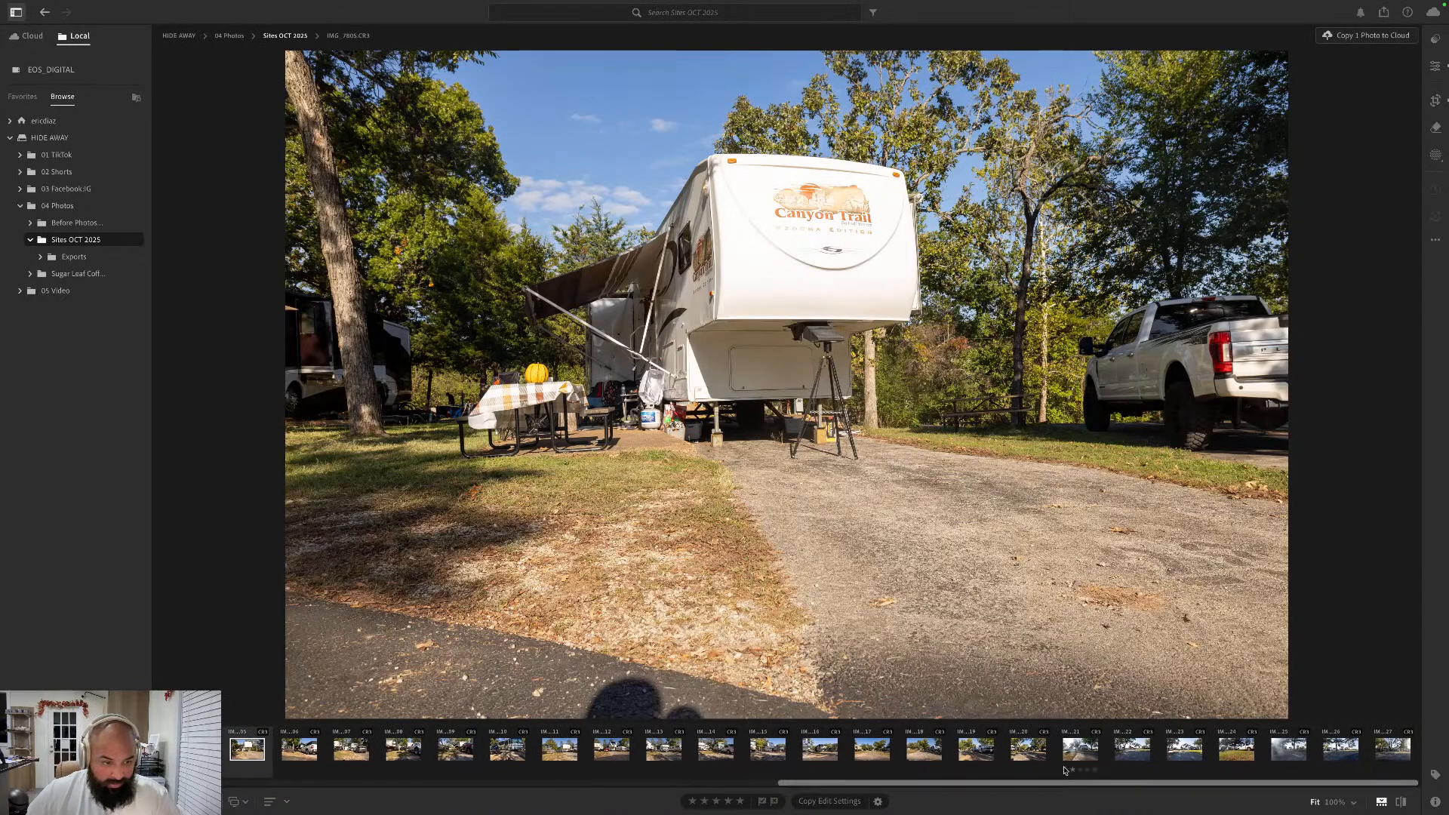
key(Right)
key(Right)
key(Right)
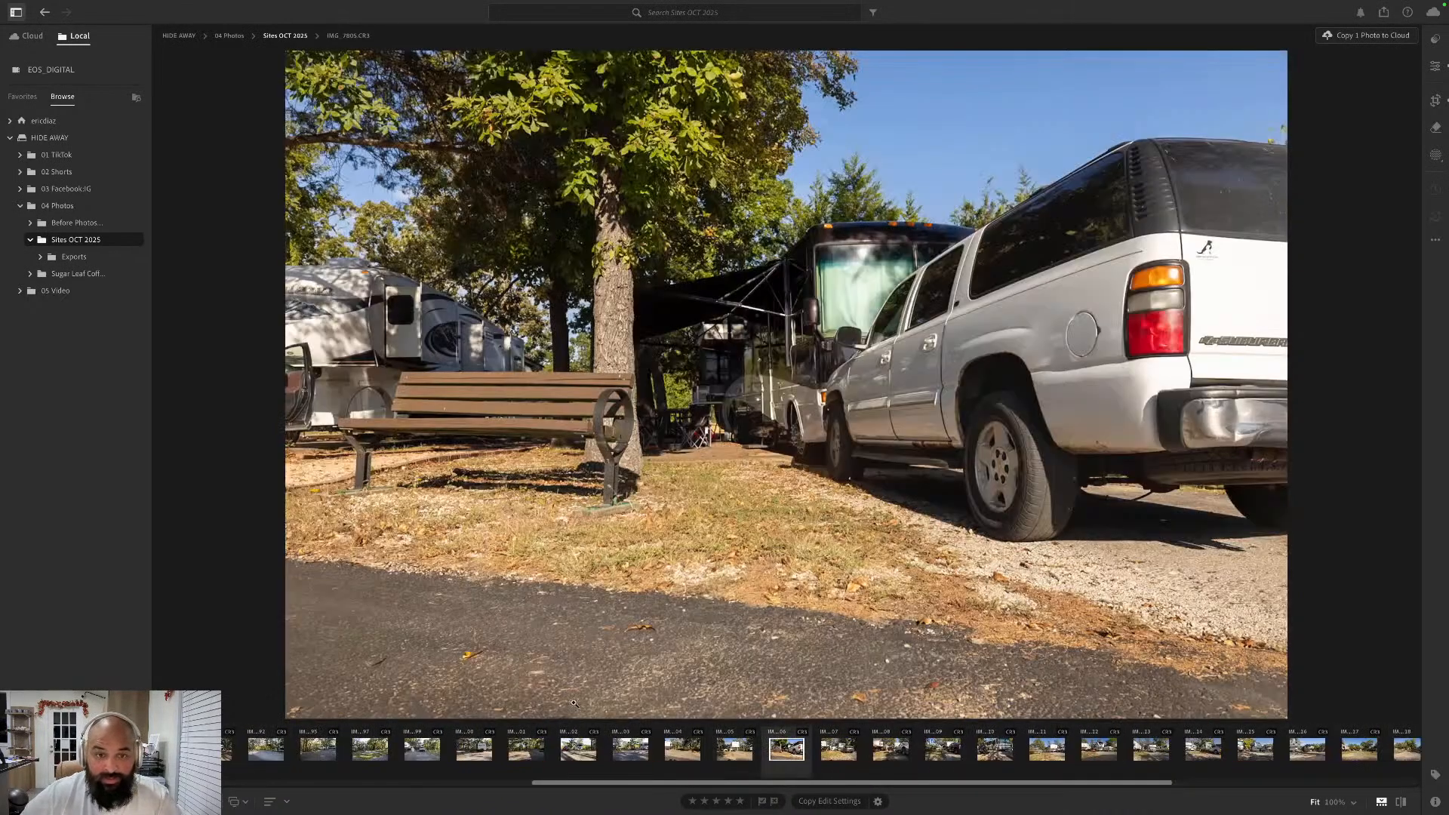
key(Left)
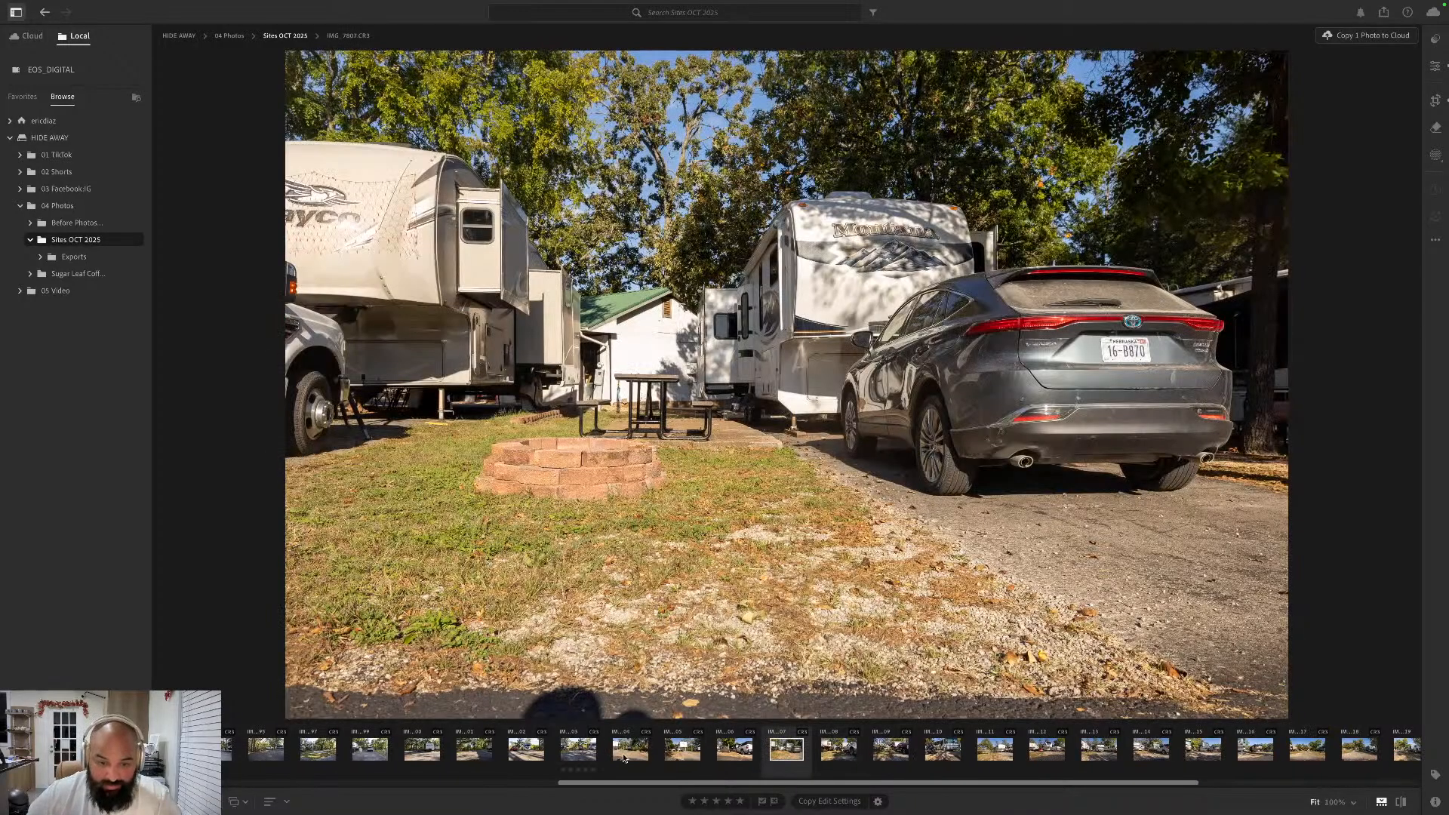
- Select the Canyon Trail trailer photo and the one after it, and export both as JPG (Small) to the Exports folder
click(692, 752)
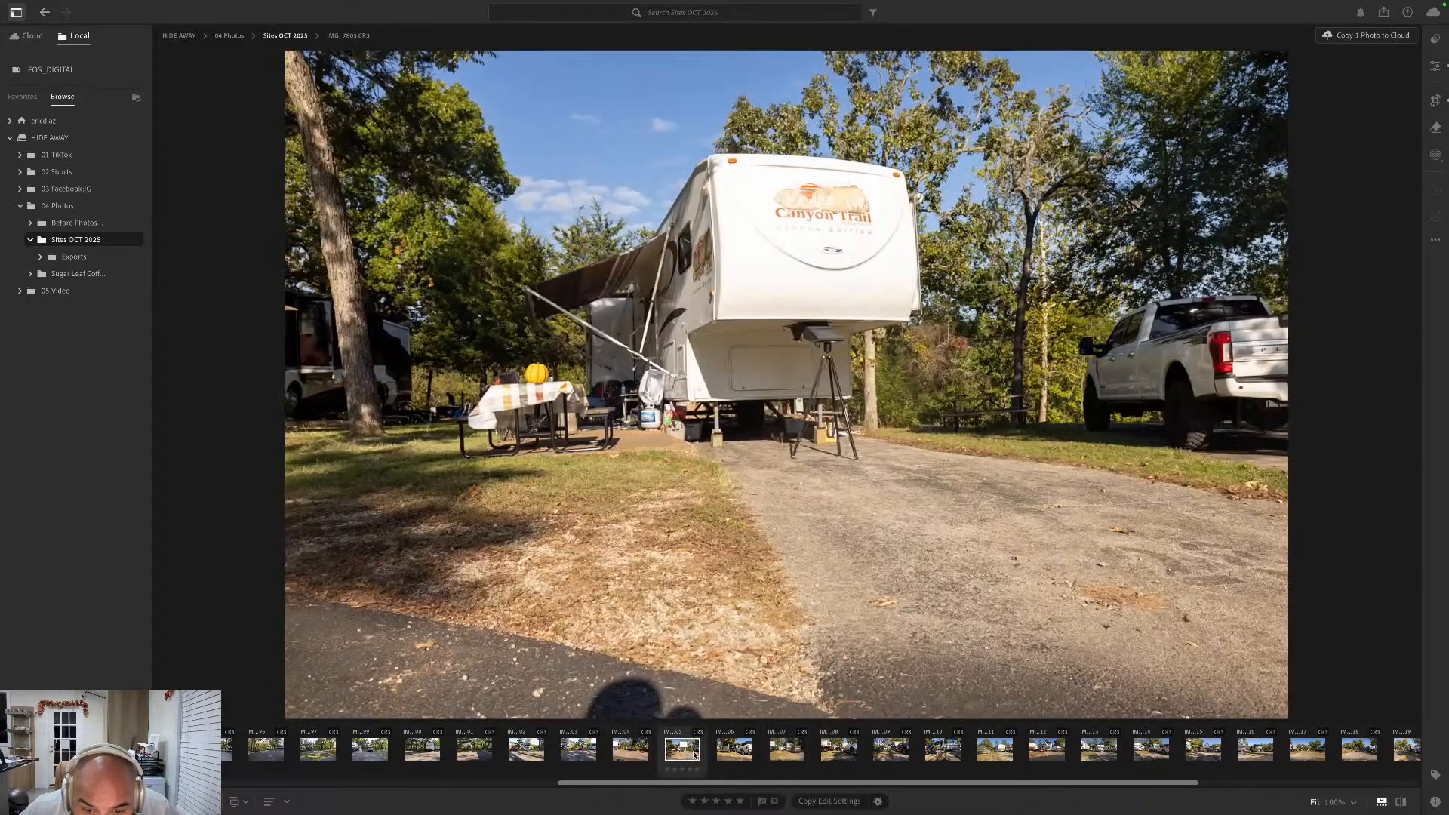
super+click(731, 750)
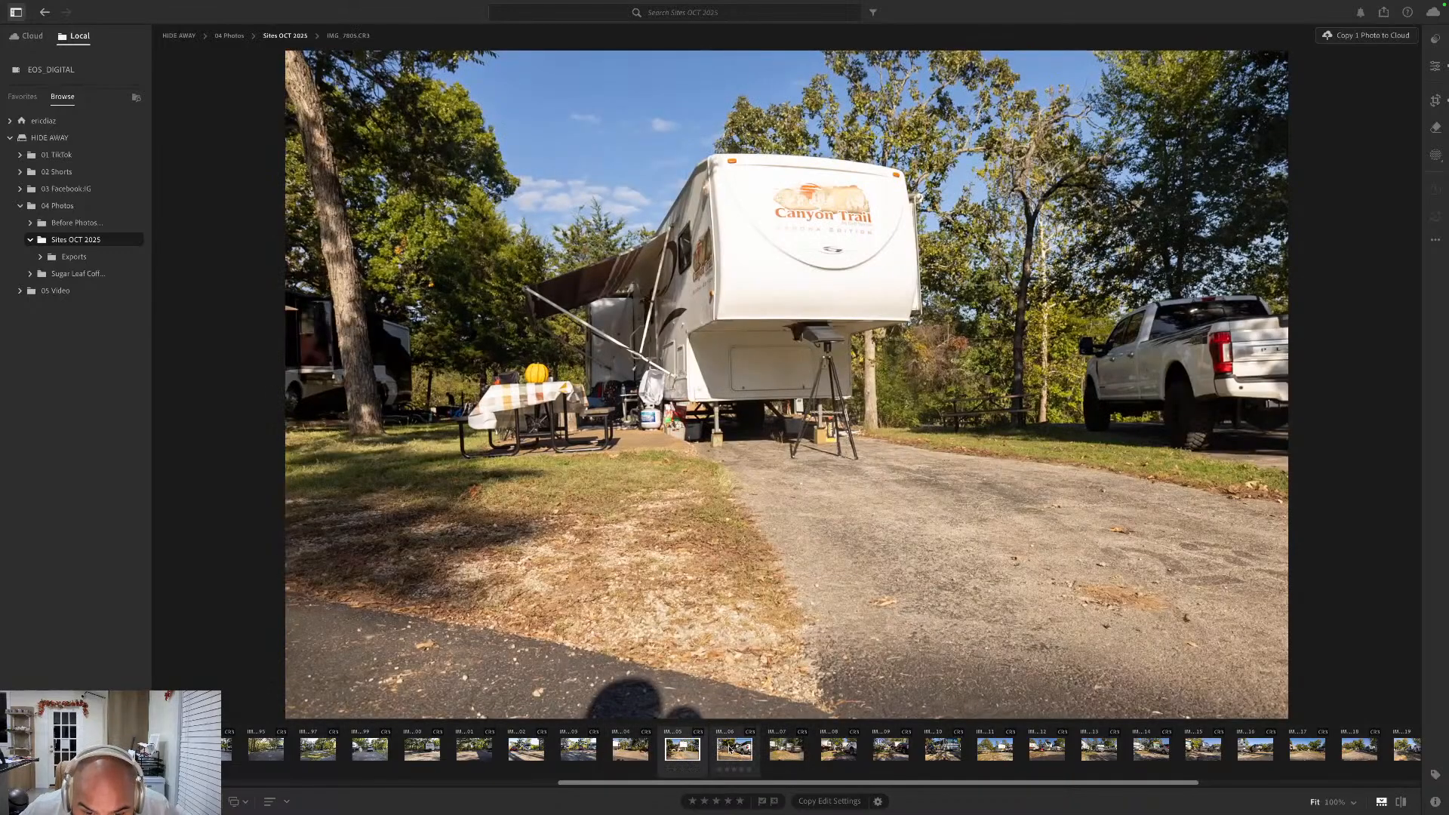
right_click(731, 750)
mouse_move(802, 575)
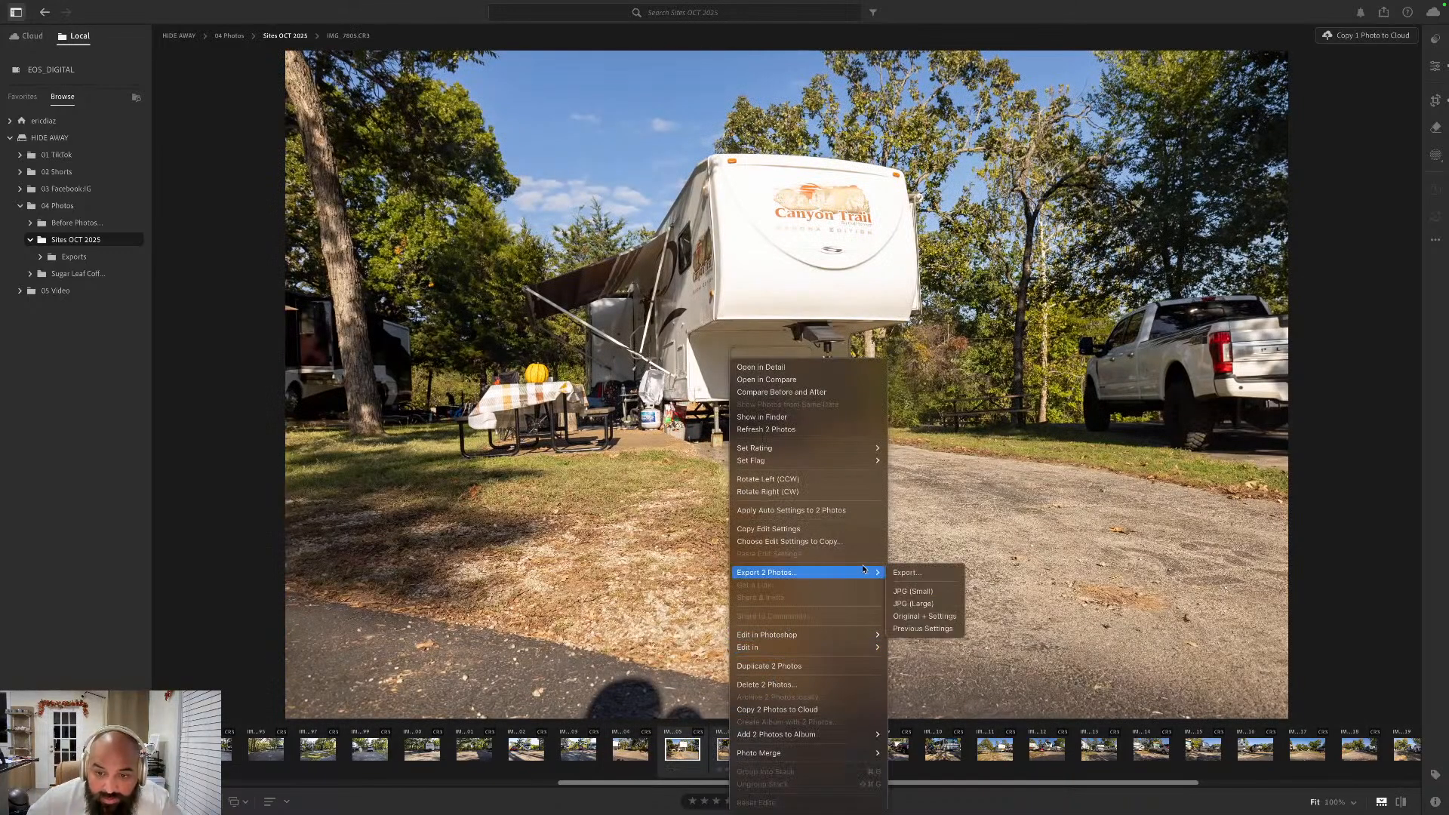
click(922, 589)
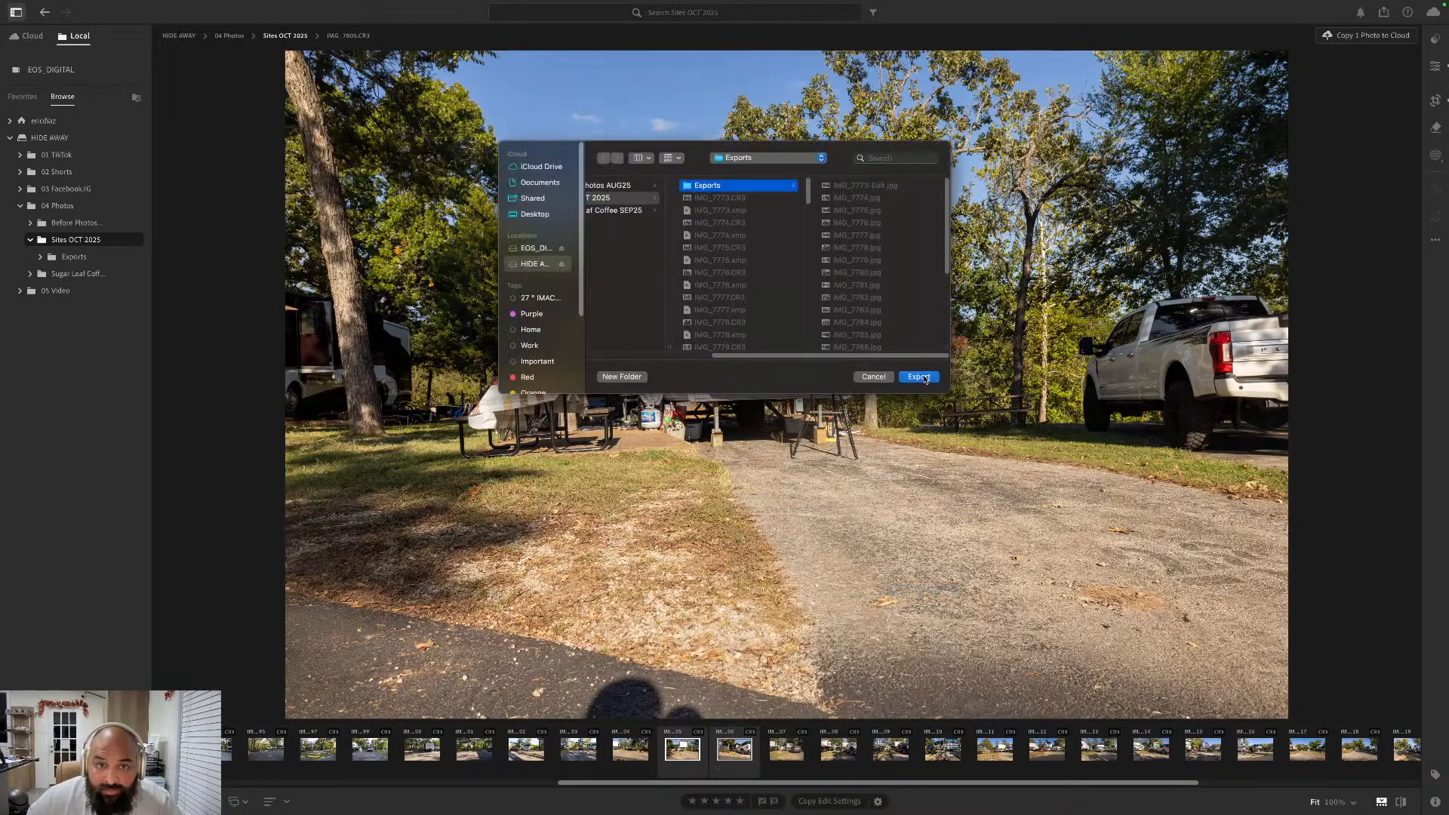
click(919, 377)
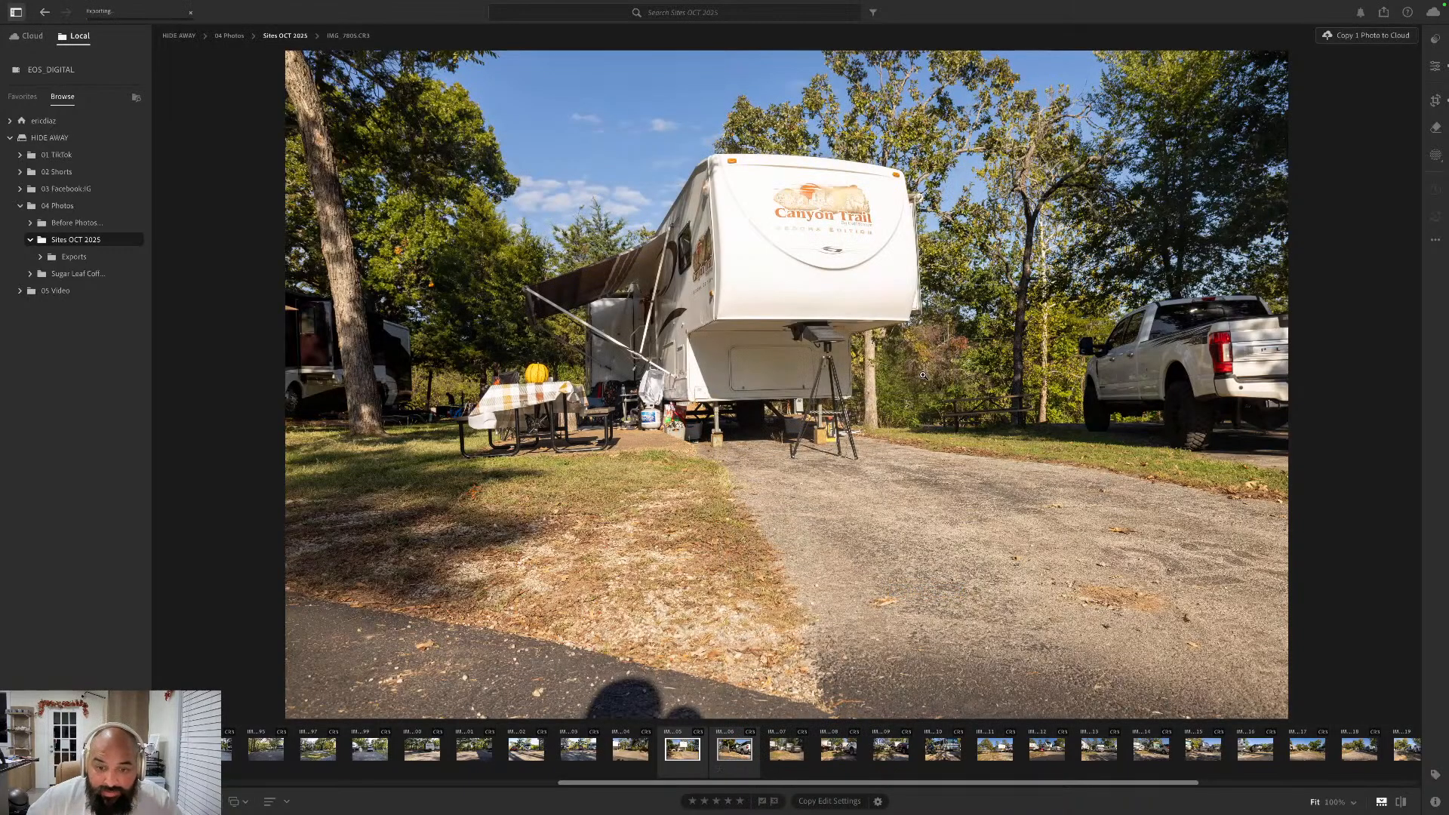
- Open IMG_7807, the photo with the dark gray SUV beside the fire pit, for editing in Photoshop and switch there
click(787, 745)
right_click(787, 745)
mouse_move(819, 640)
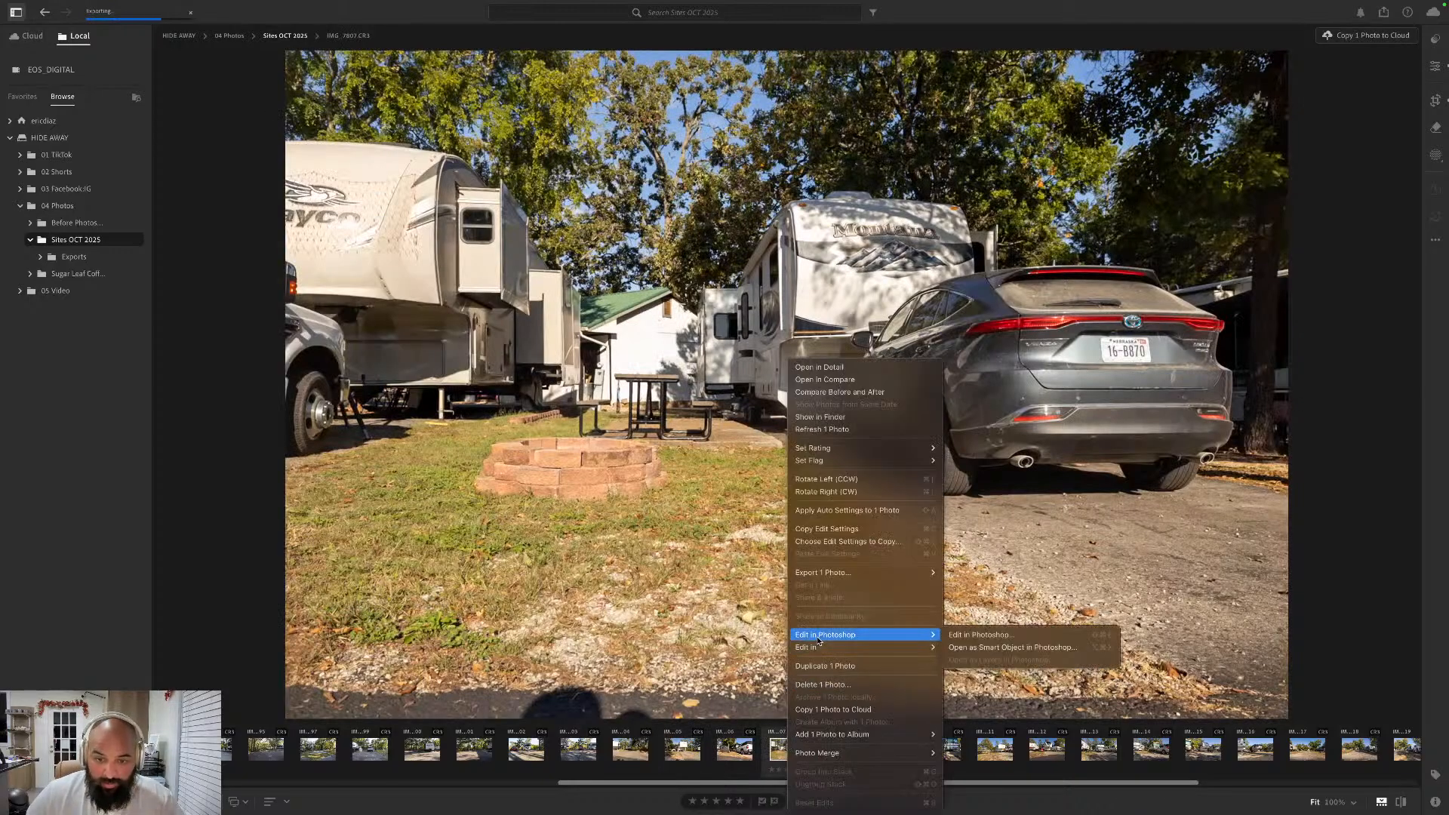
click(979, 638)
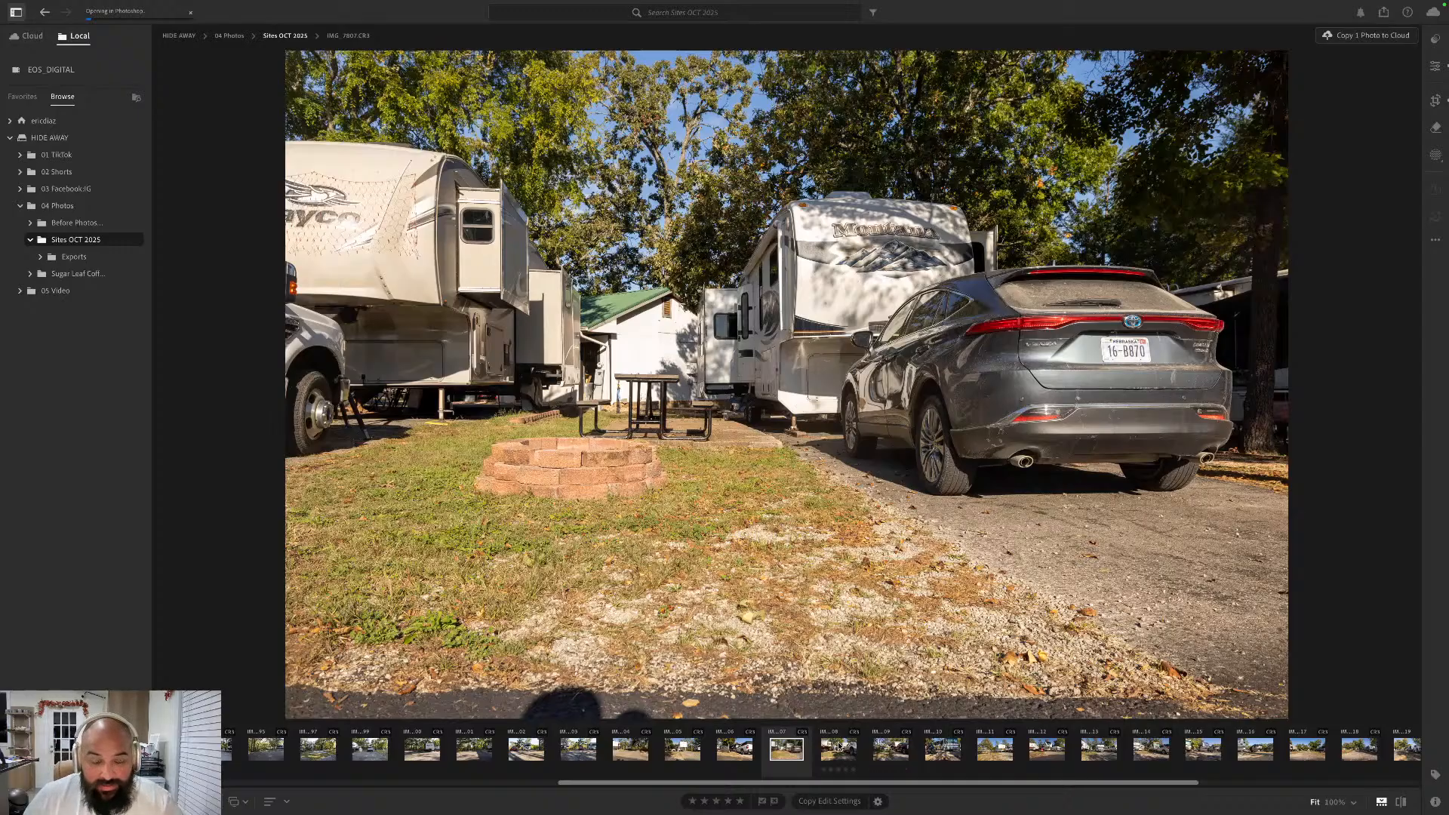
click(839, 748)
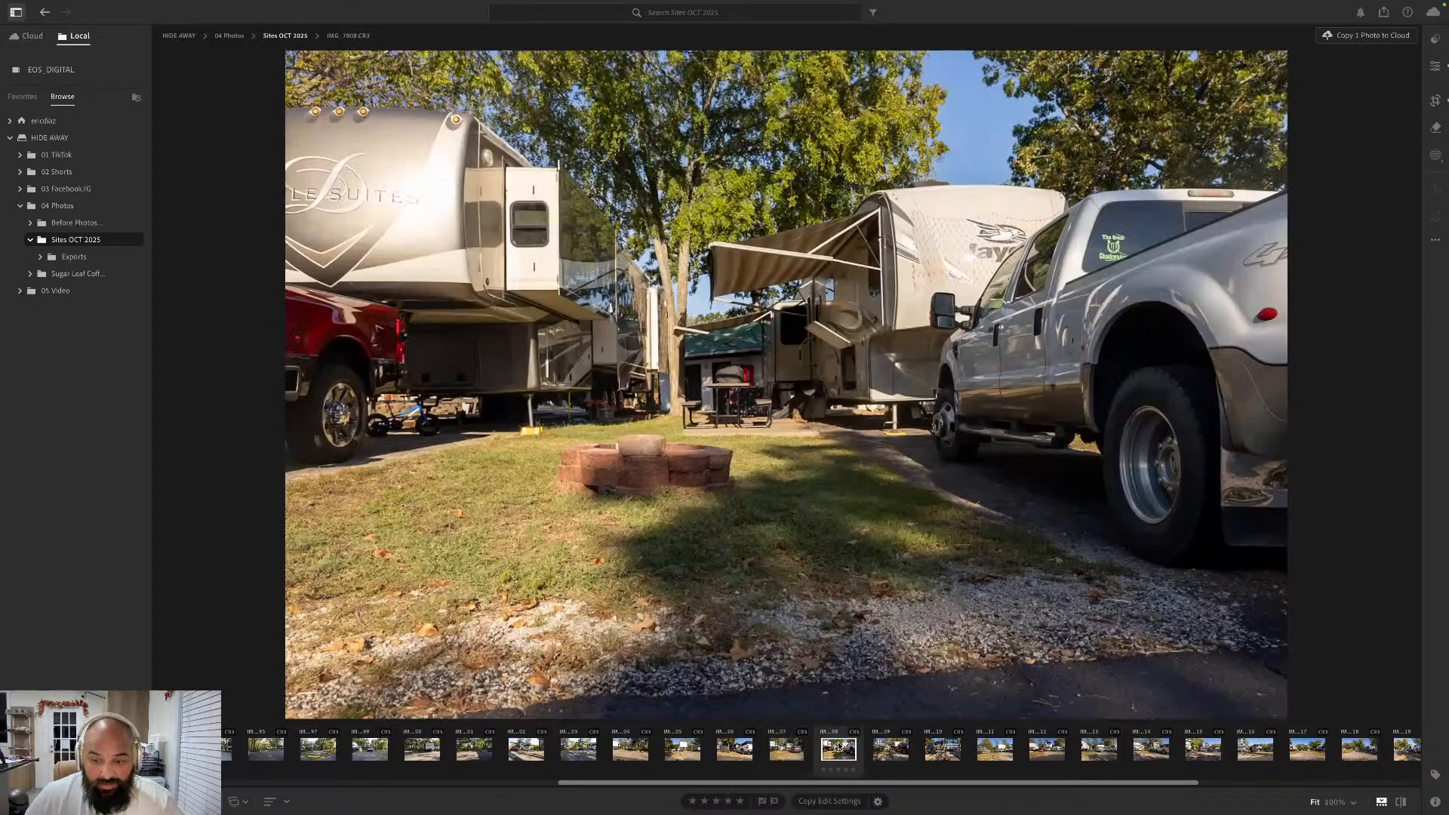
click(782, 751)
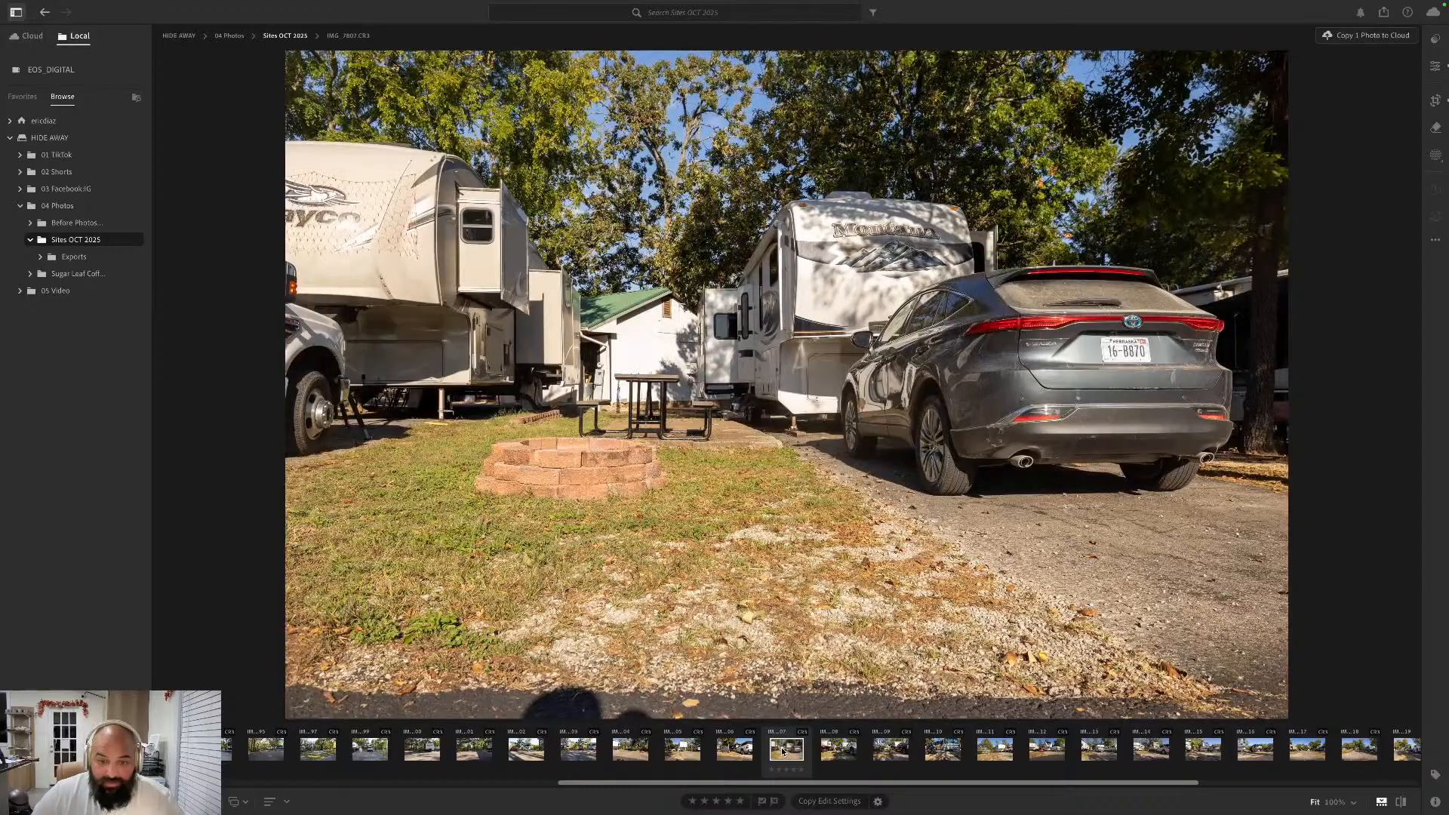
key(super+Tab)
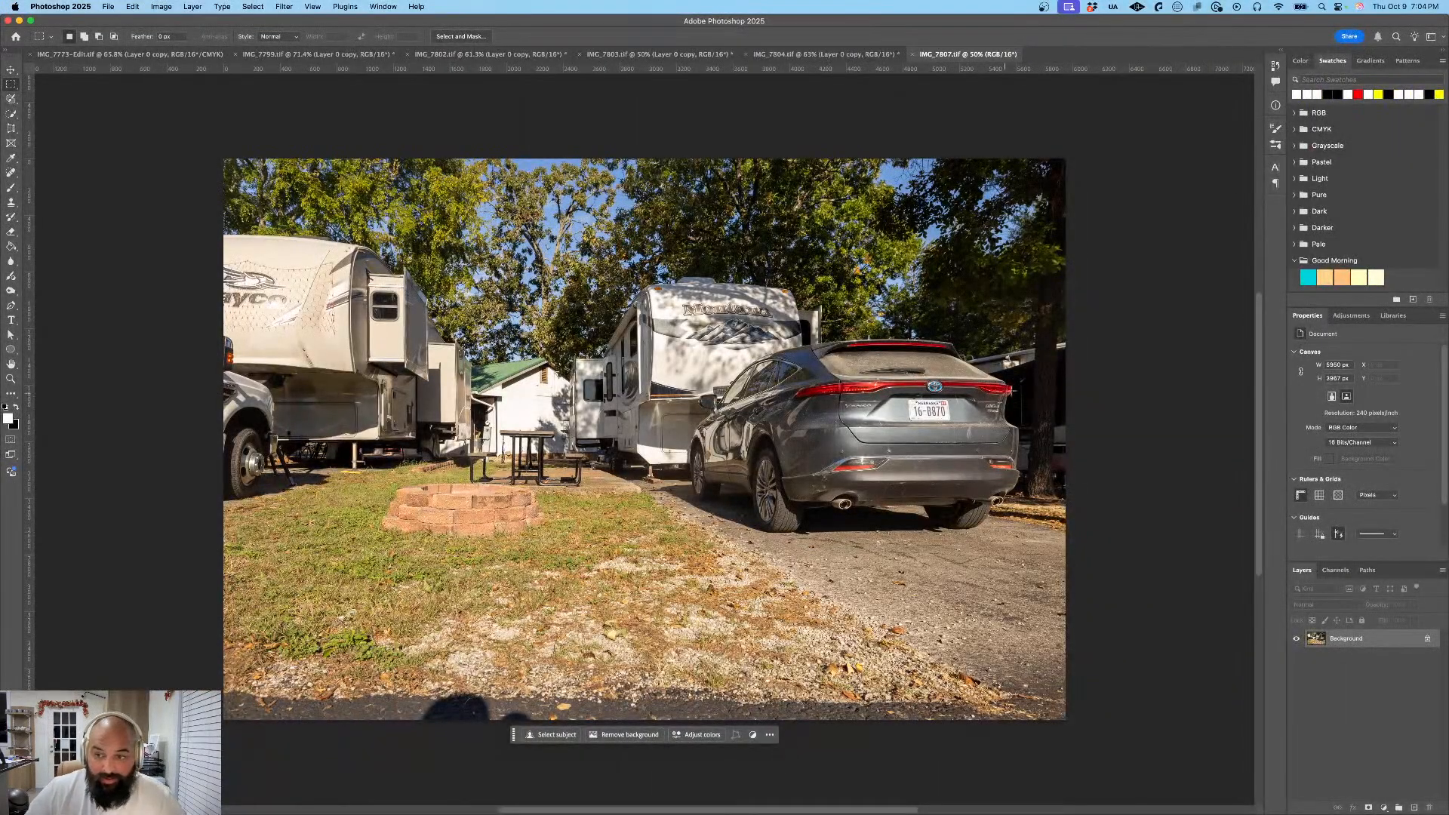
- Unlock the Background layer of the SUV photo as Layer 0 and duplicate it with a blank name
double_click(1428, 640)
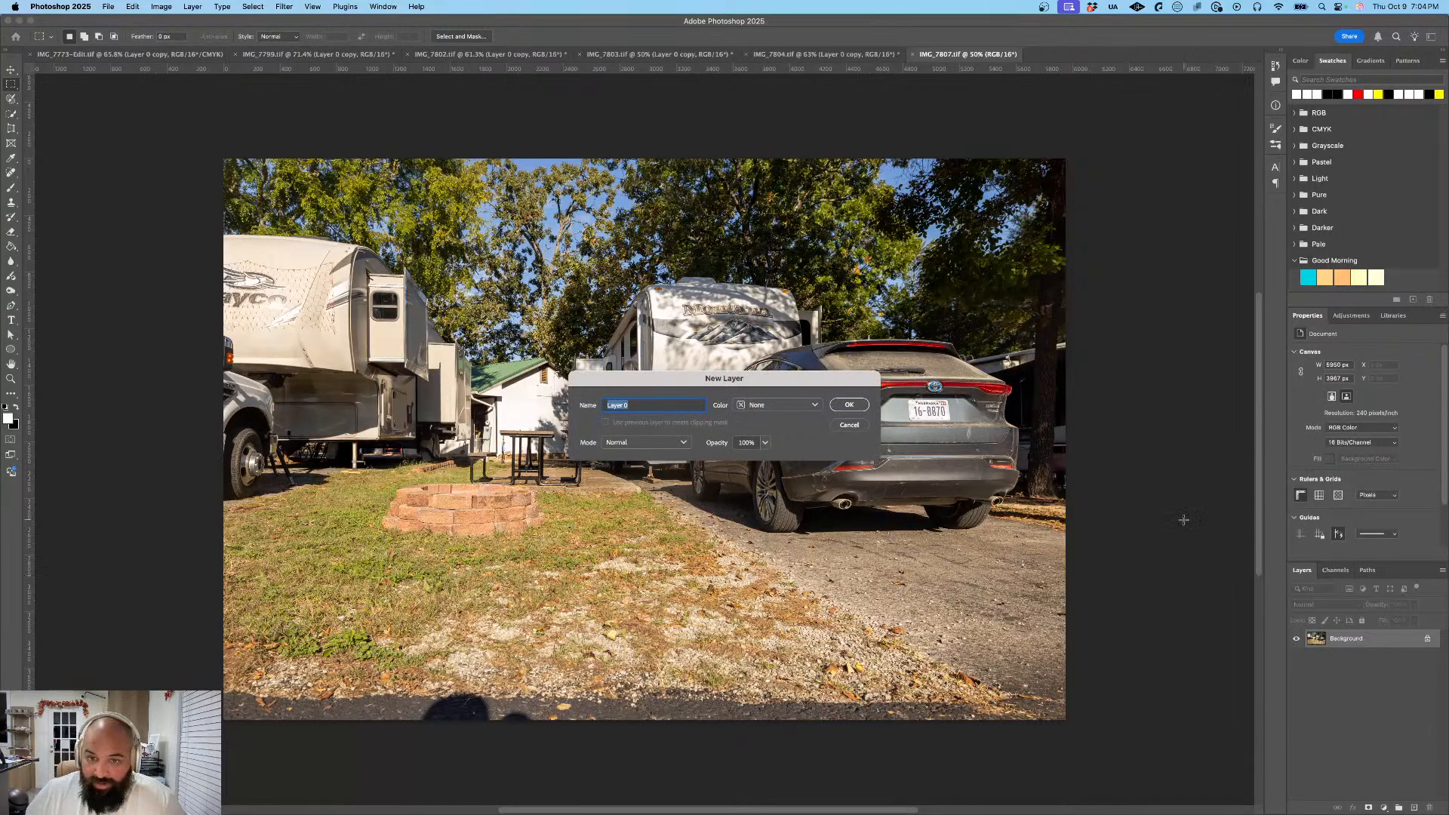
key(Return)
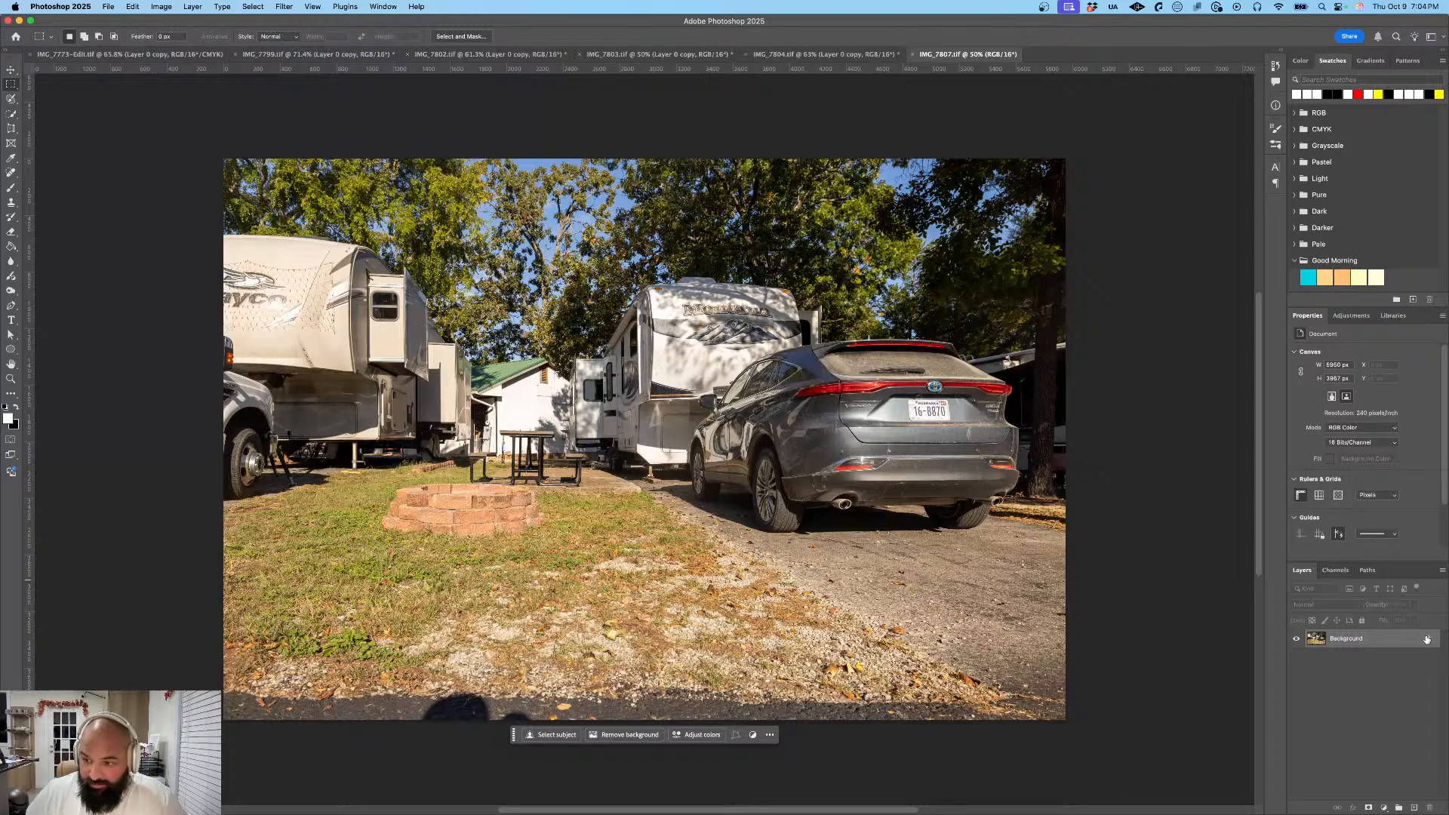
right_click(1412, 639)
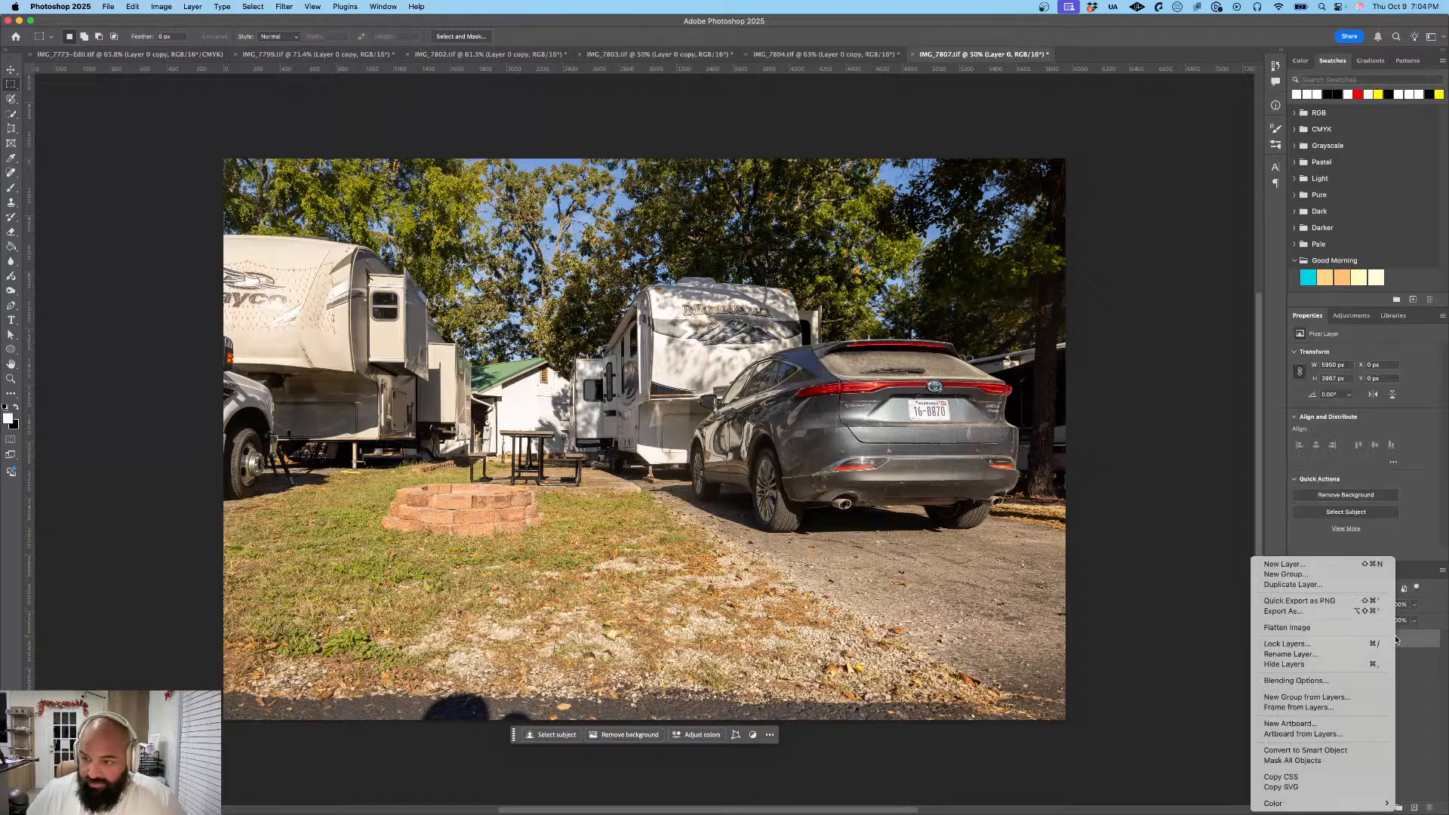
click(1341, 587)
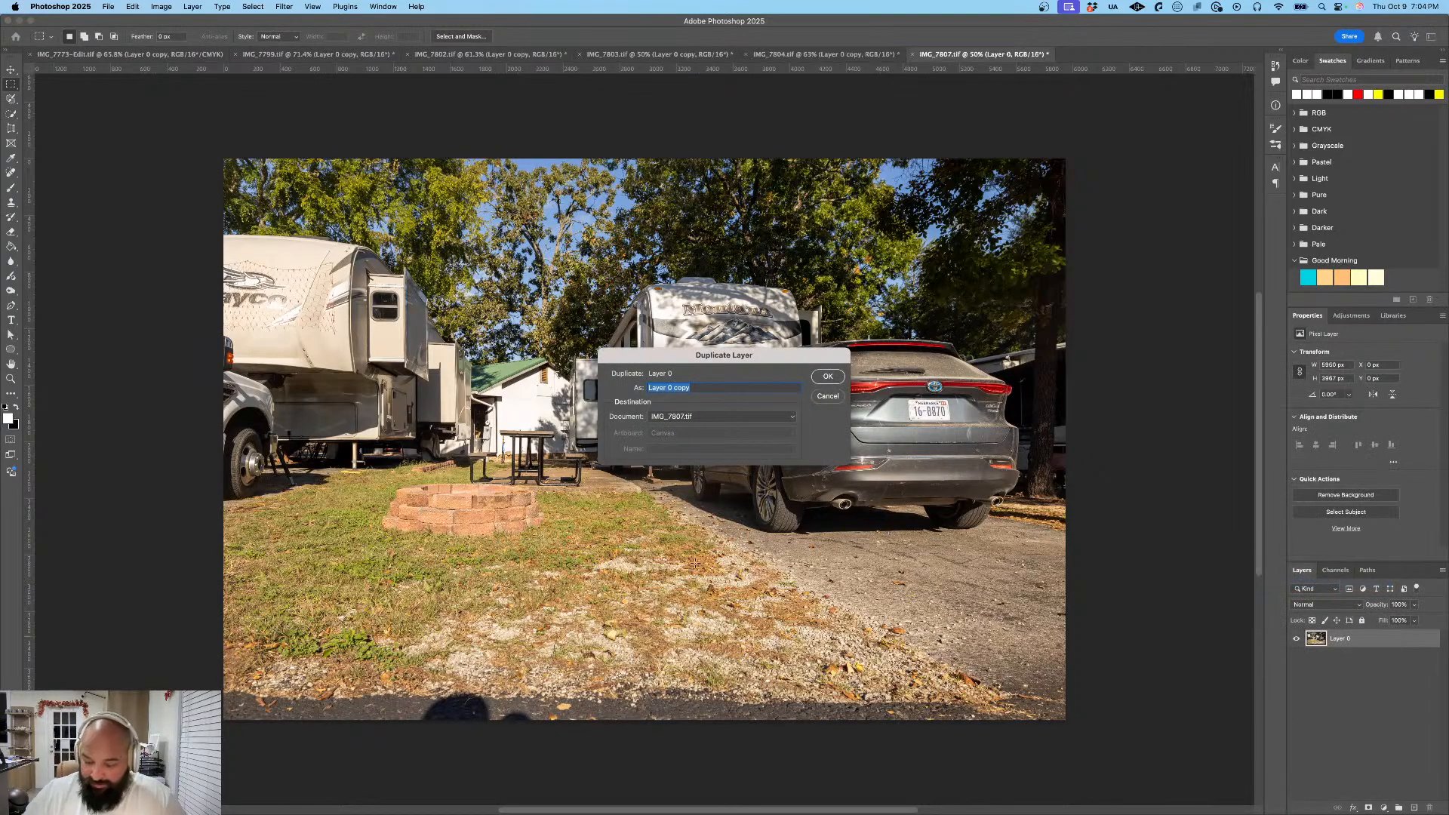
key(BackSpace)
key(Return)
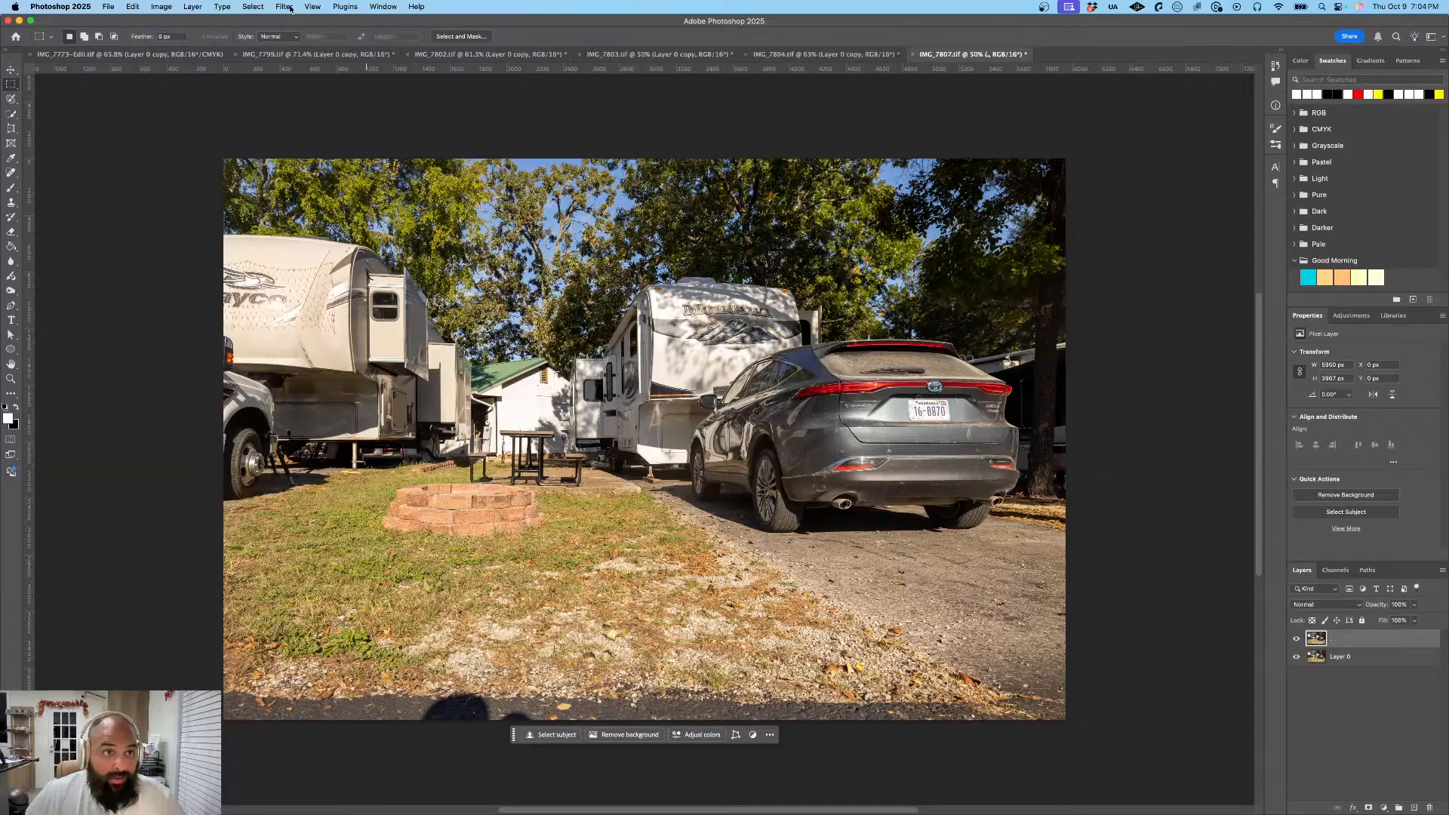
- Apply a Gaussian Blur to the duplicate layer of the SUV photo with the preset radius
click(254, 6)
mouse_move(284, 9)
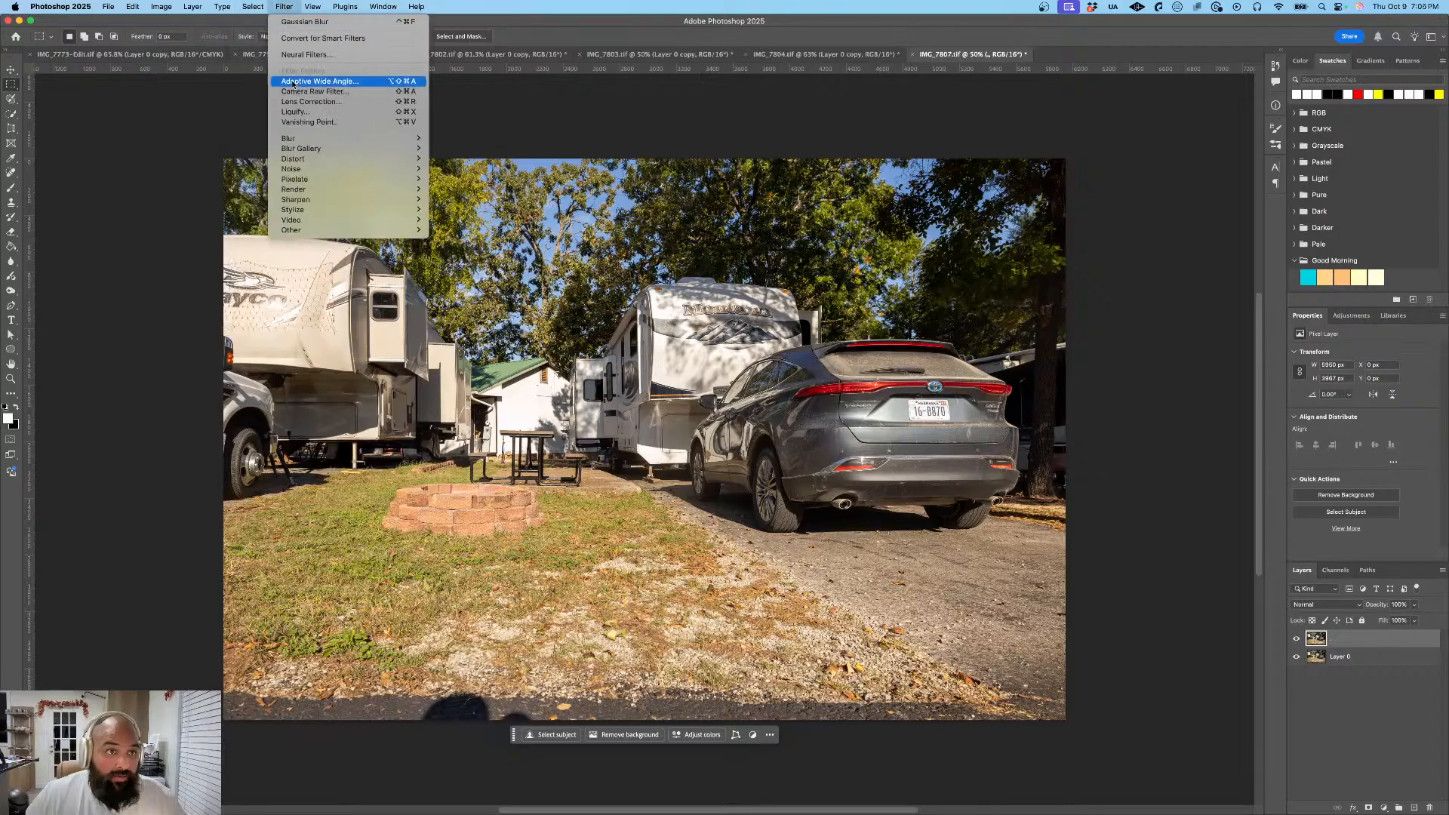
mouse_move(306, 140)
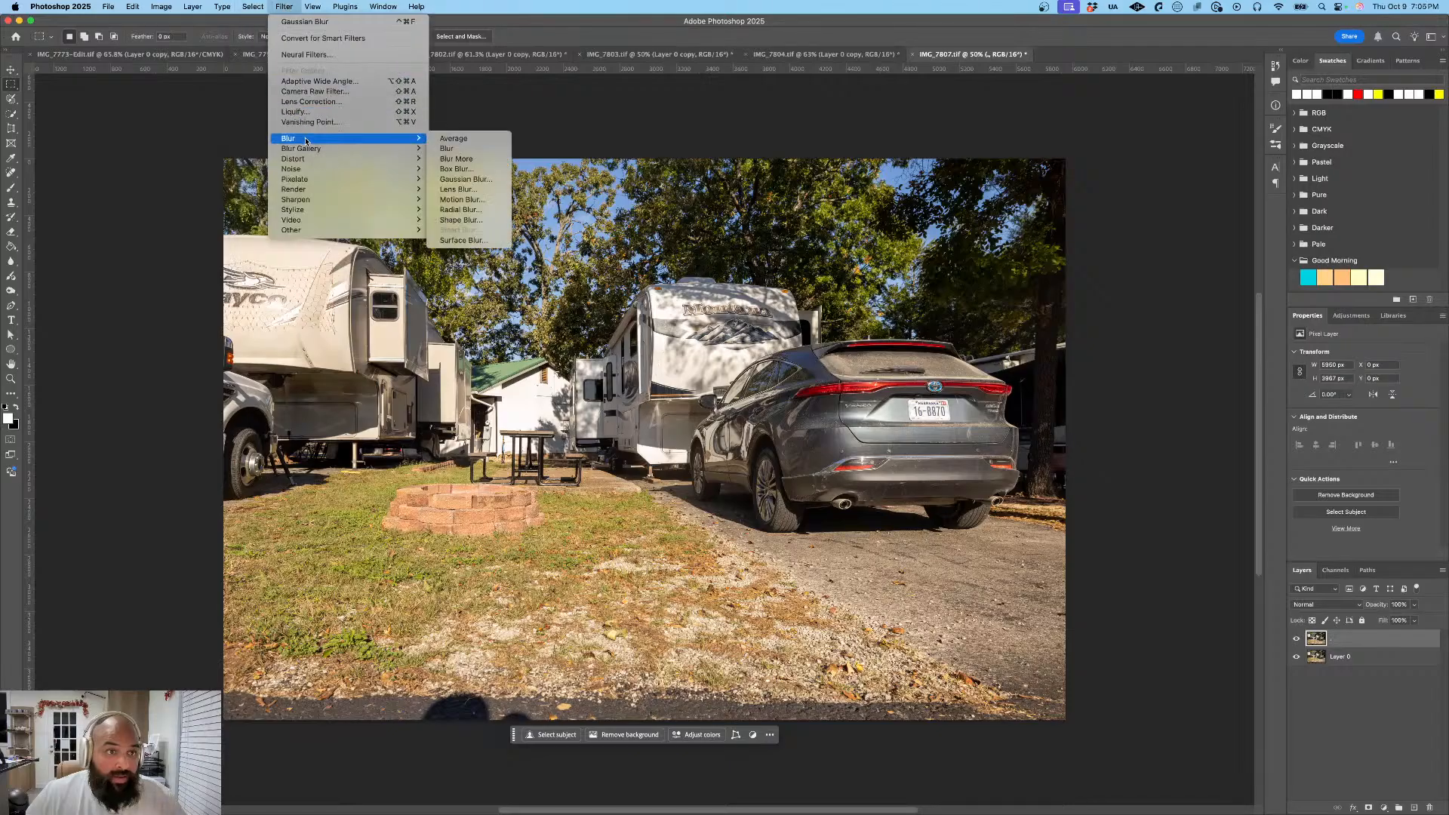
click(466, 178)
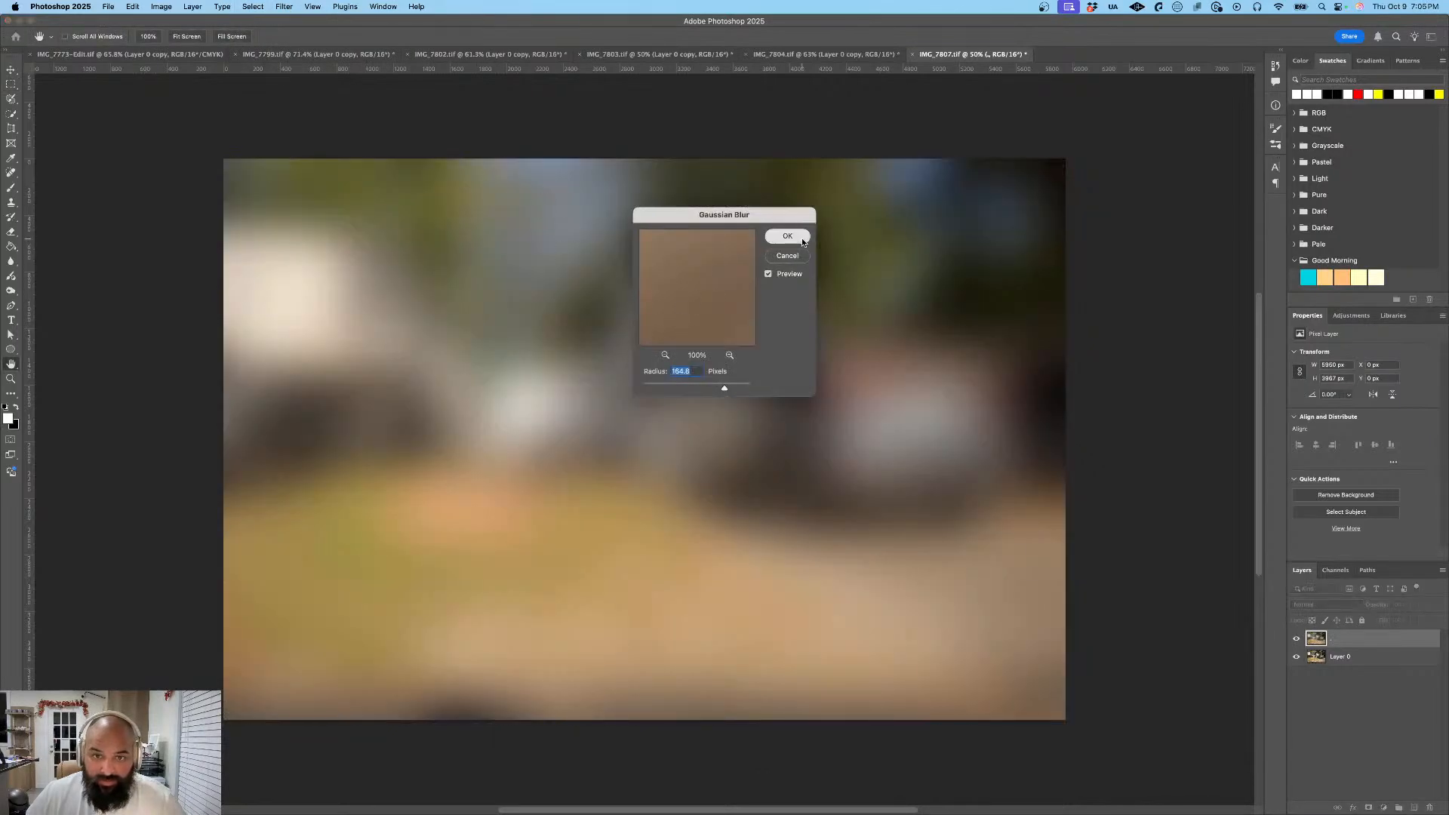
click(787, 235)
- Mask the blurred duplicate to the SUV's rear license plate and place it above Layer 0
drag(1368, 639, 1364, 661)
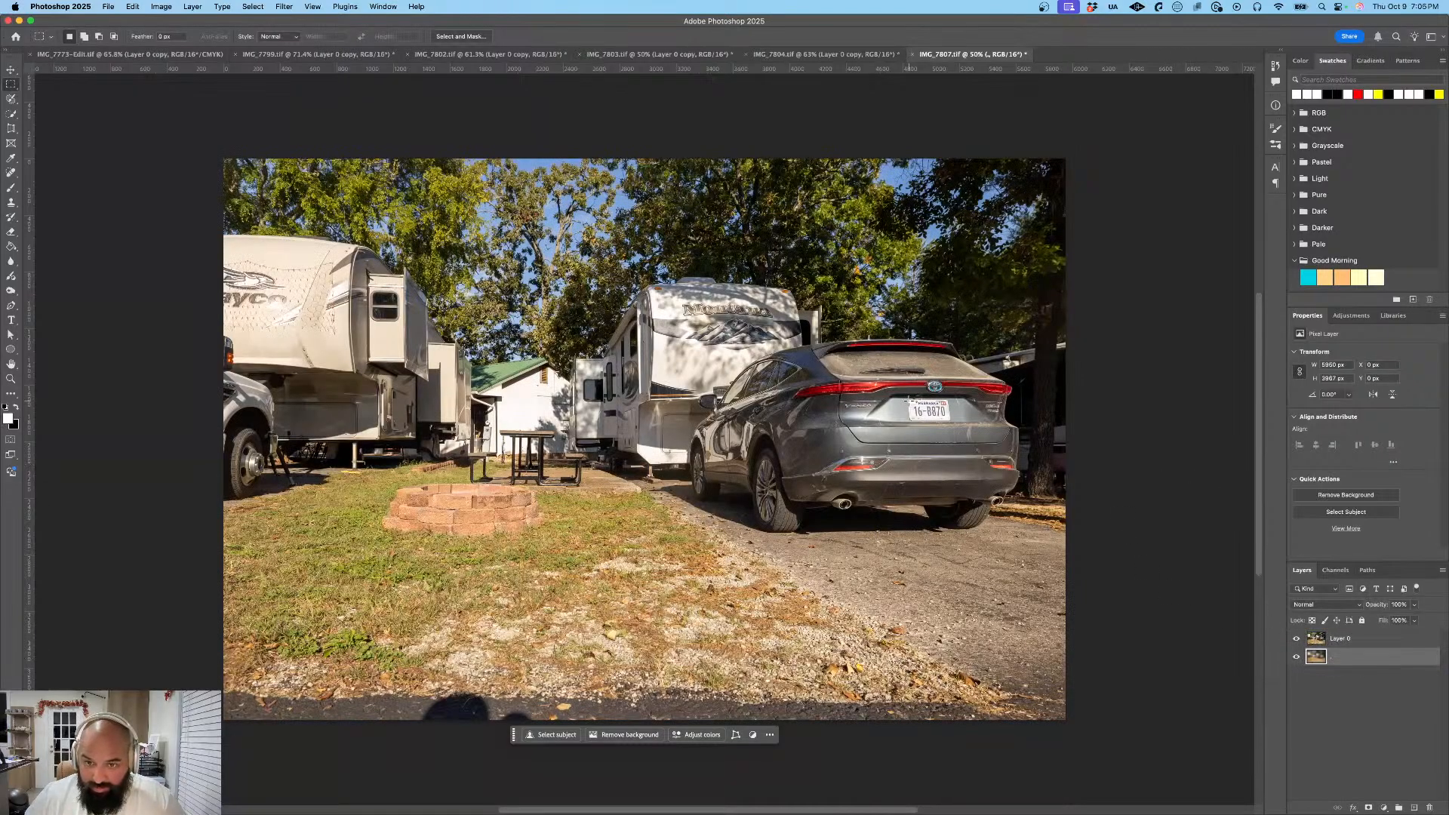
drag(908, 399, 951, 420)
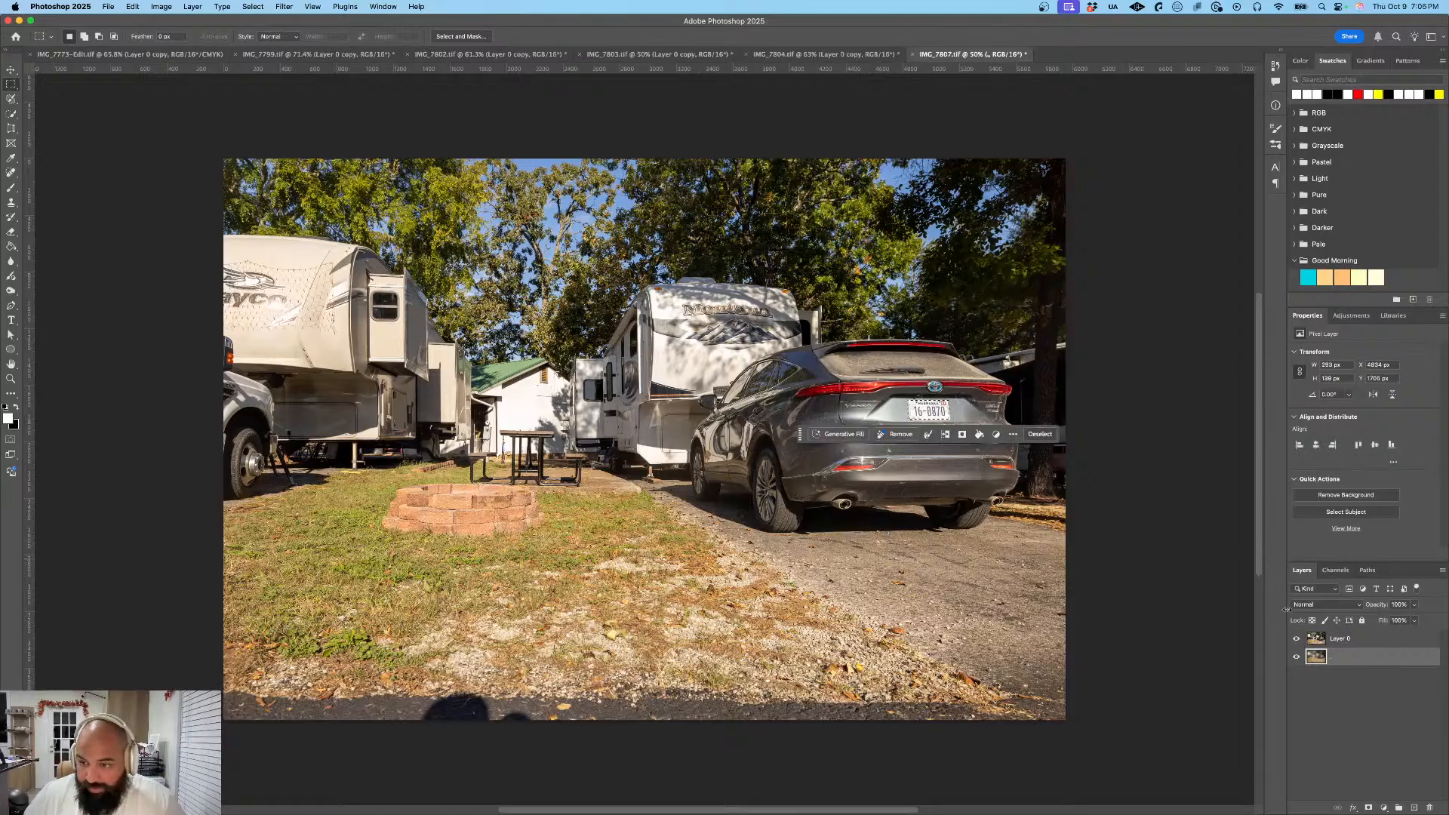
click(962, 434)
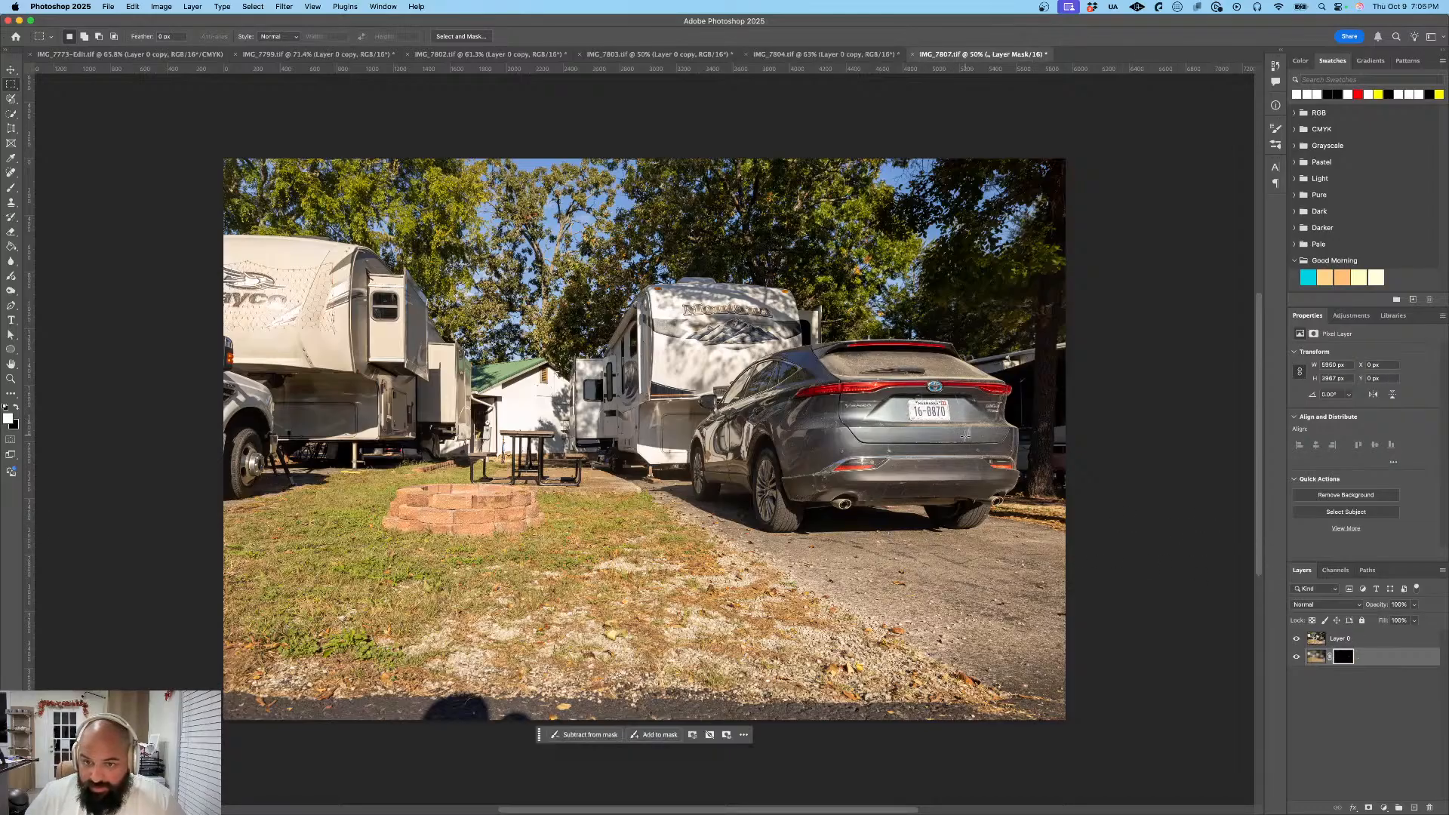
drag(1374, 642, 1376, 661)
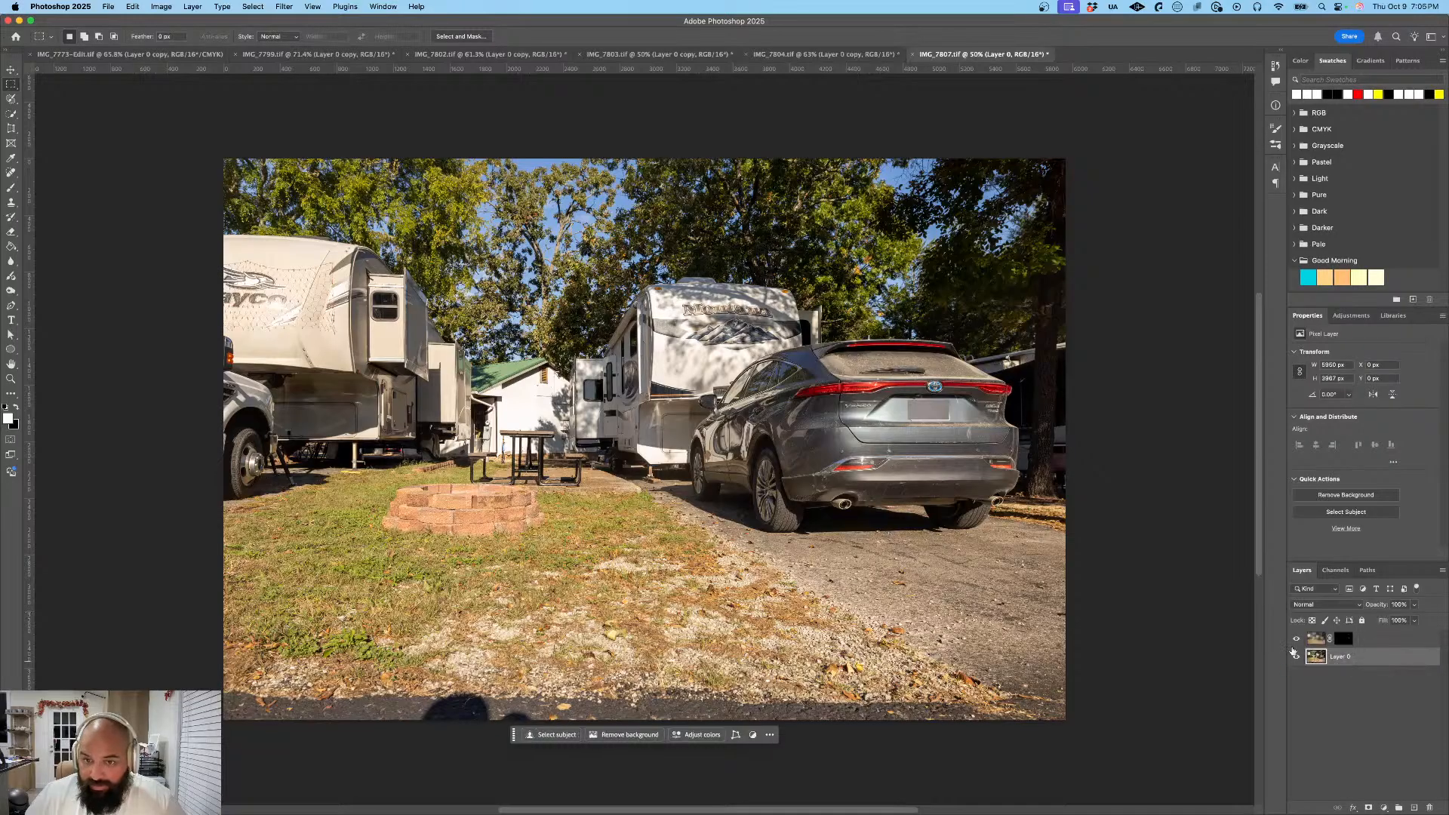
- Export the SUV photo as a JPG at 100% scale, saved as IMG_7807 in the Exports folder
click(110, 7)
mouse_move(200, 191)
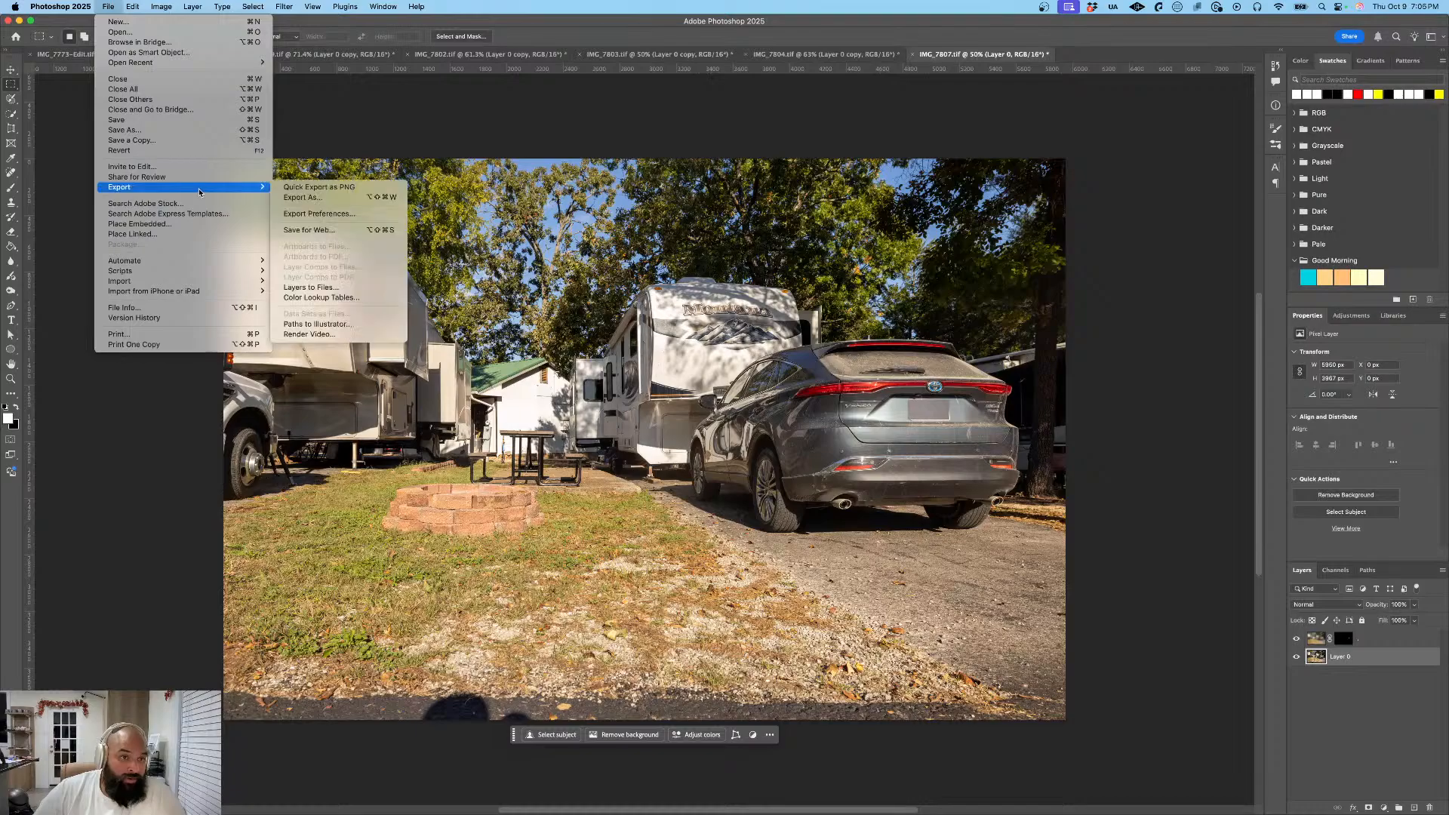
click(304, 197)
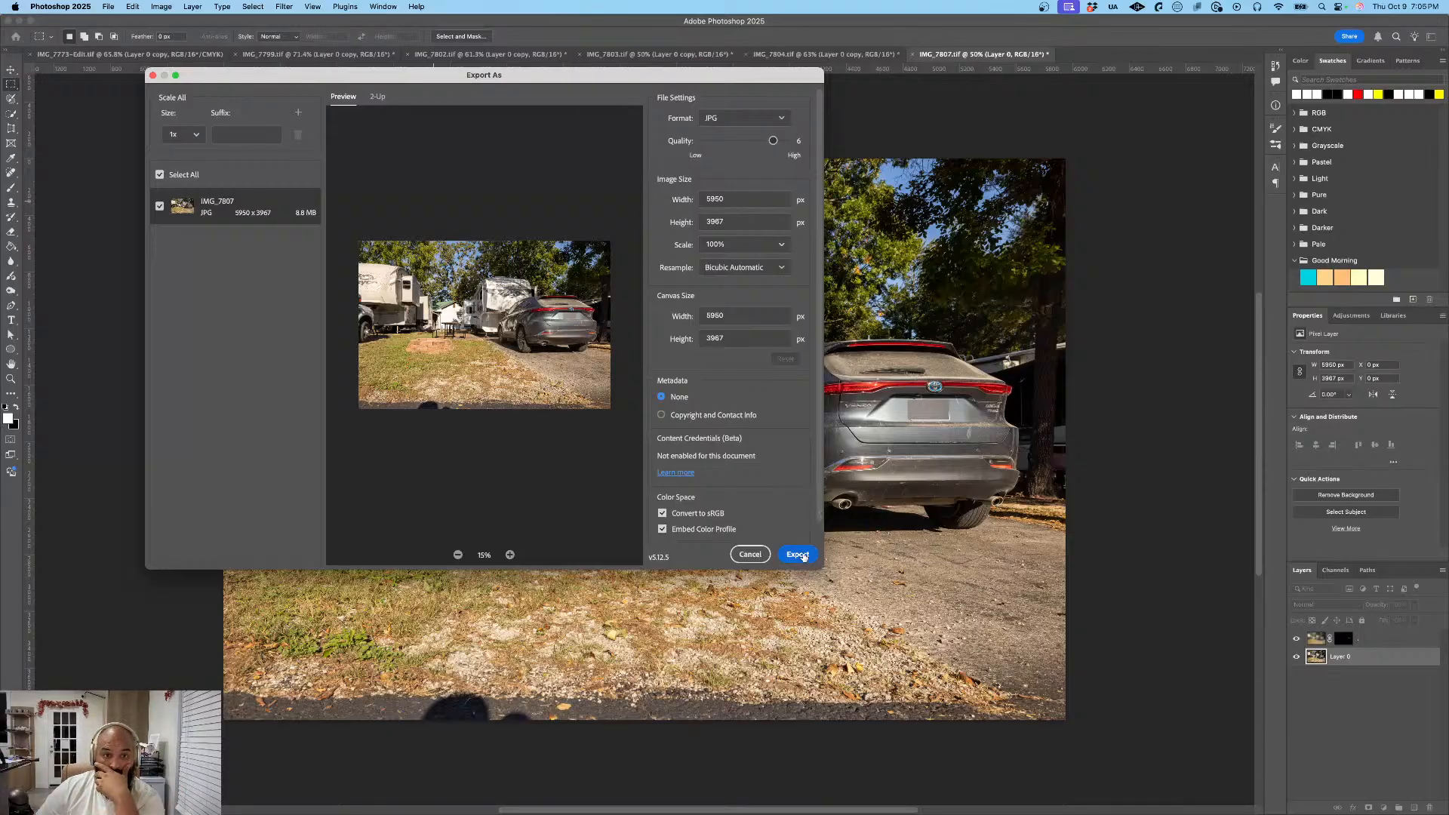
click(803, 556)
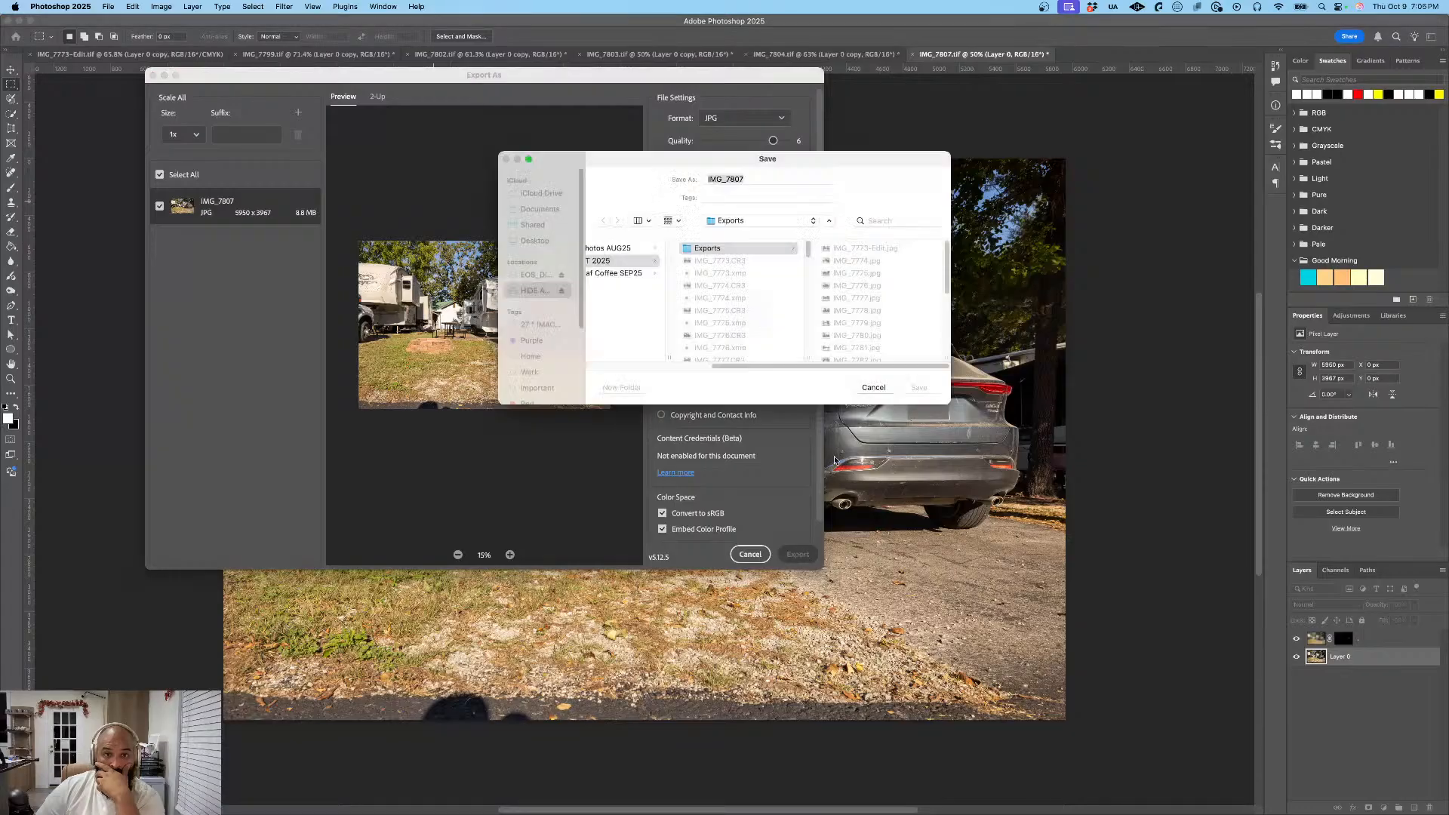
click(918, 387)
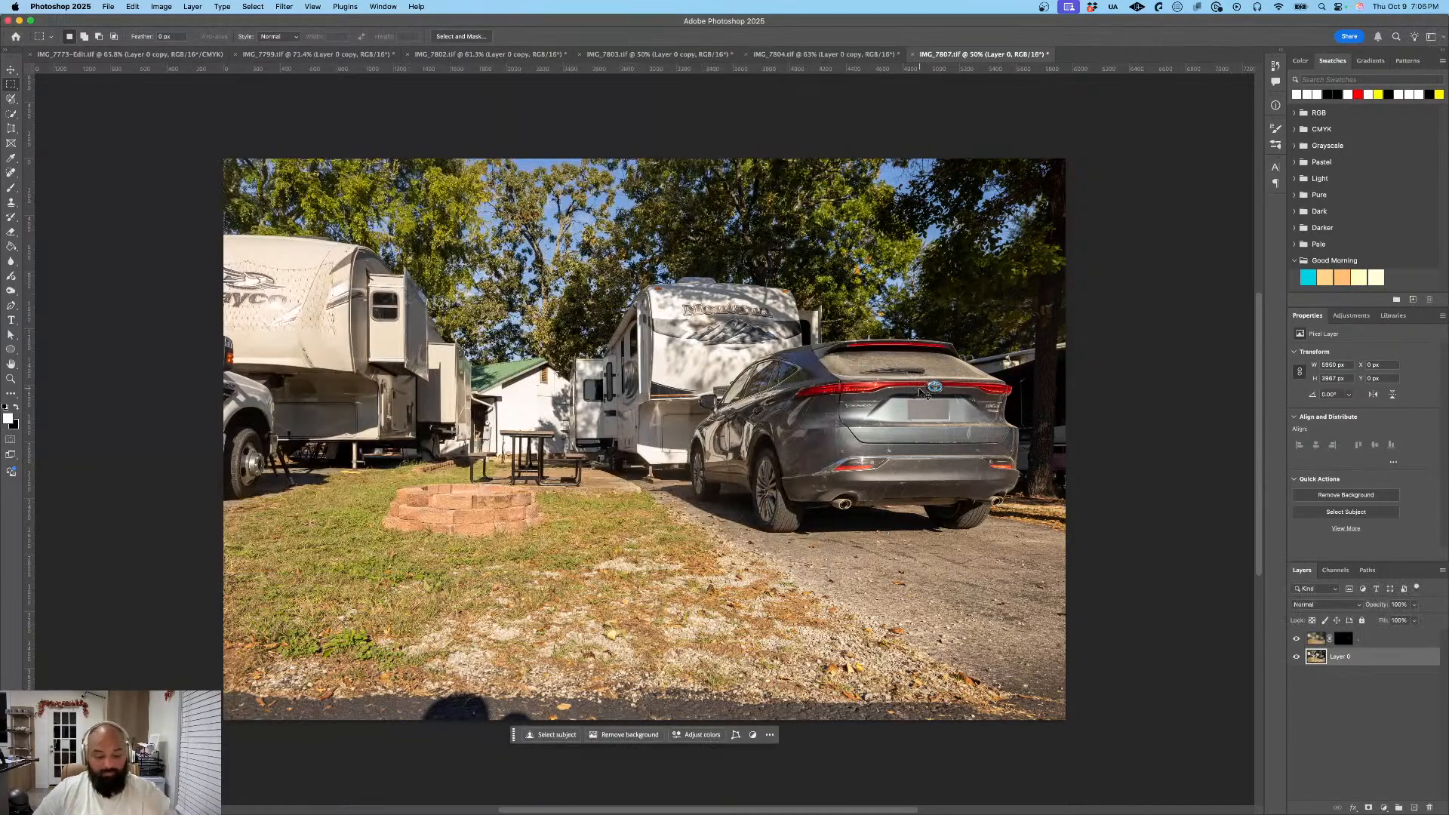
- Switch to Lightroom and export the IMG_7808 and IMG_7809 photos together as small JPGs into the Exports folder
key(super+Tab)
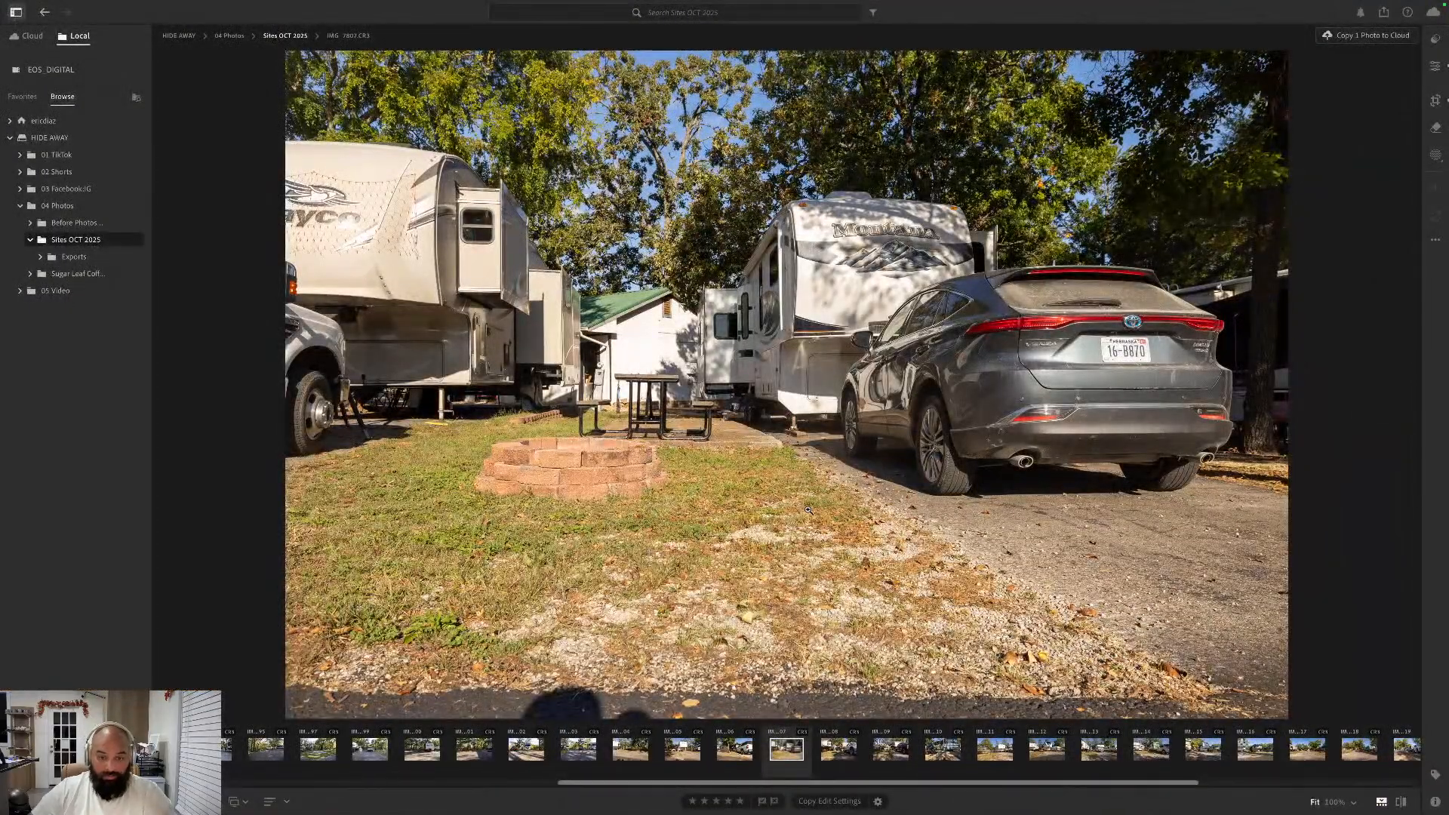
key(Right)
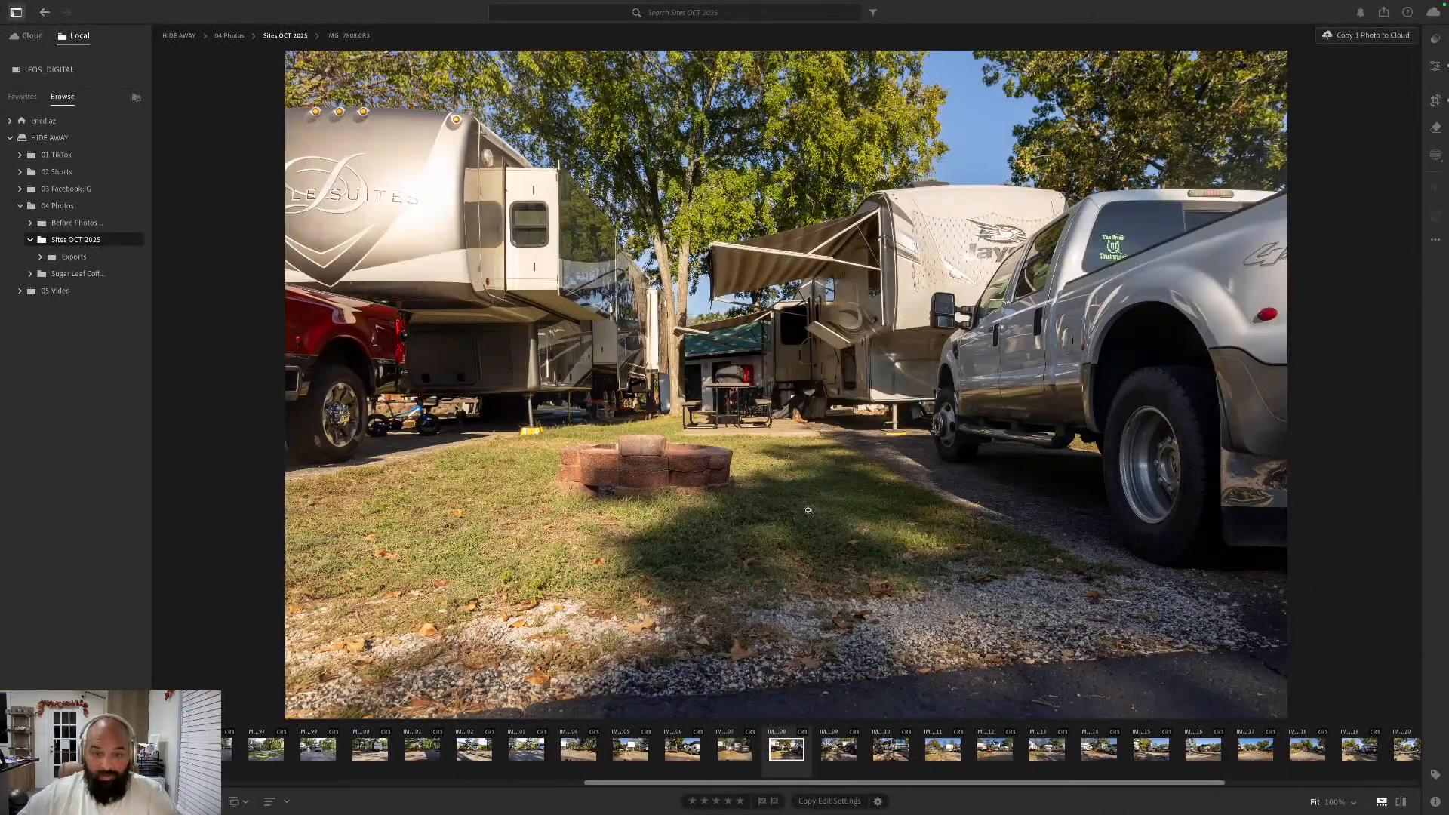
scroll(641, 749, right, 3)
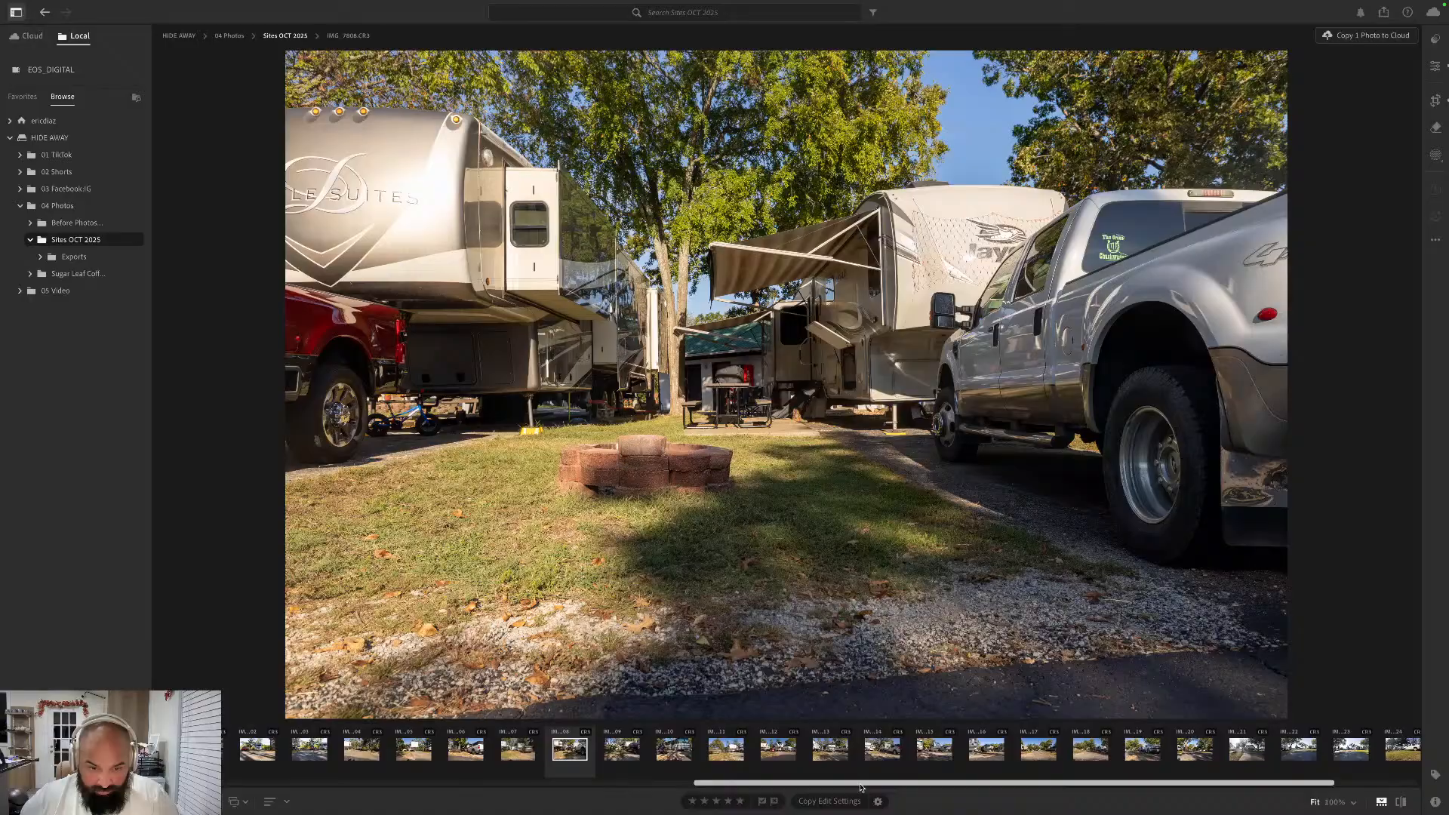
click(642, 750)
key(Right)
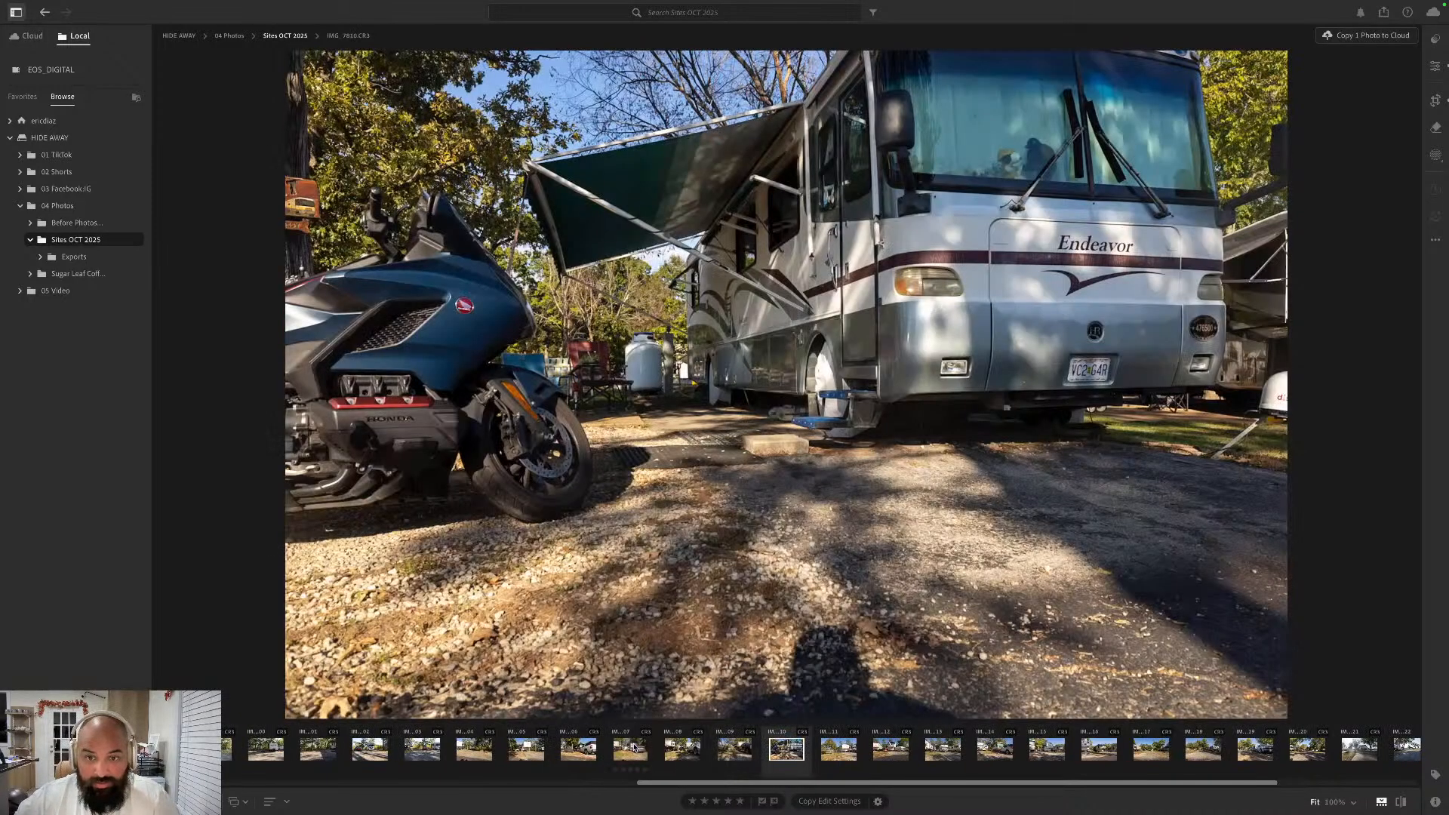
key(Left)
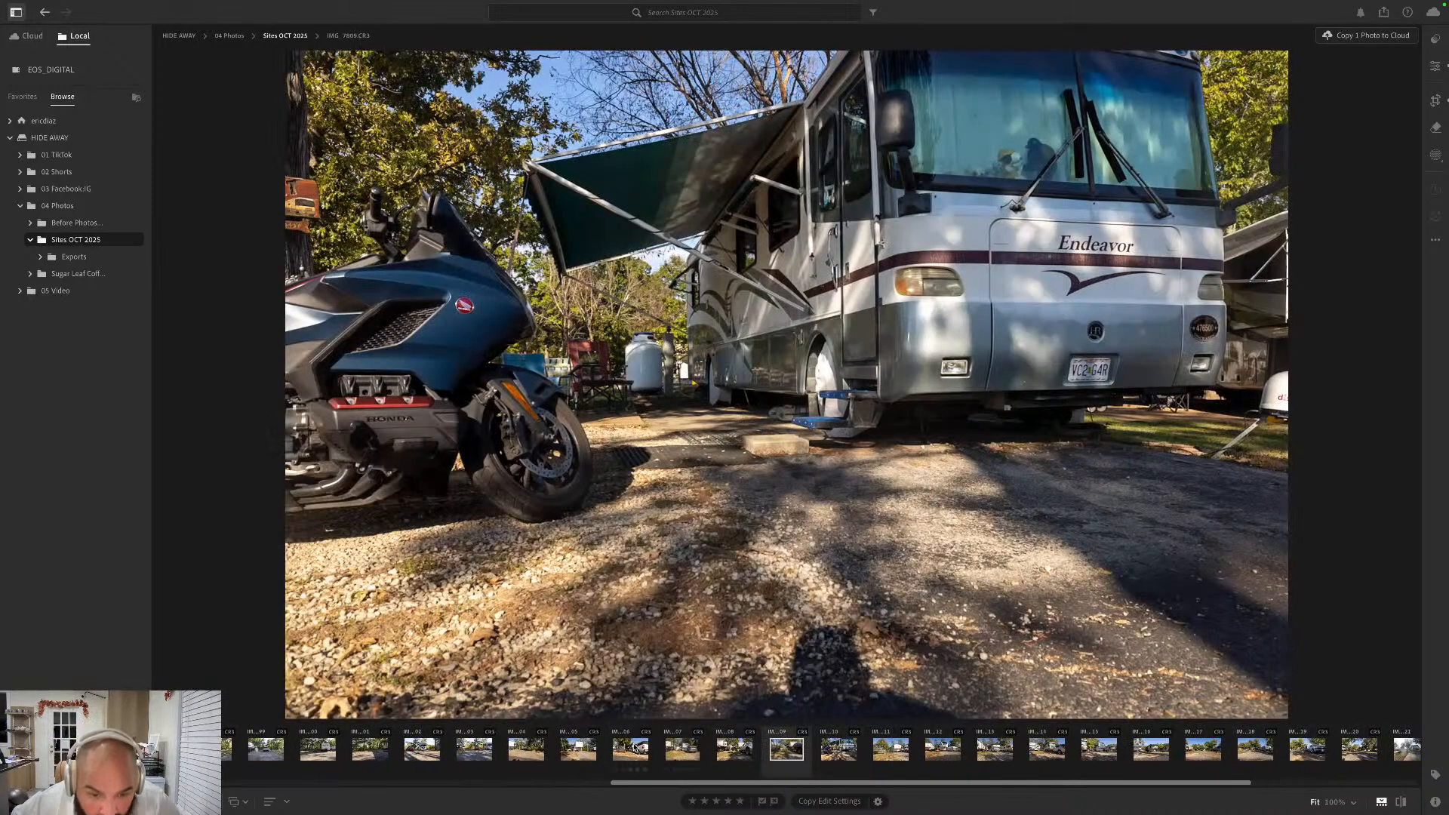
super+click(733, 751)
right_click(732, 751)
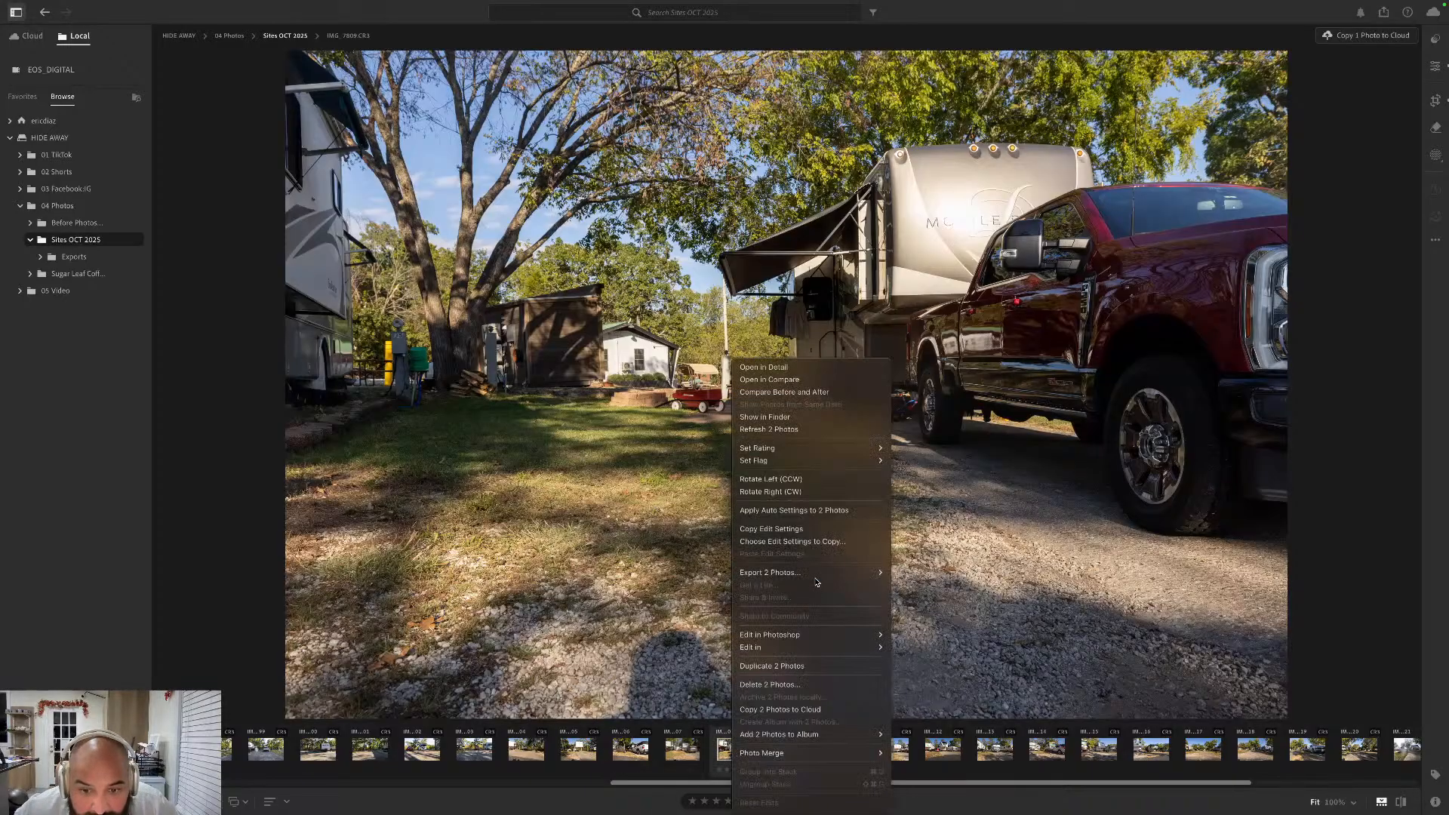
mouse_move(817, 582)
click(913, 591)
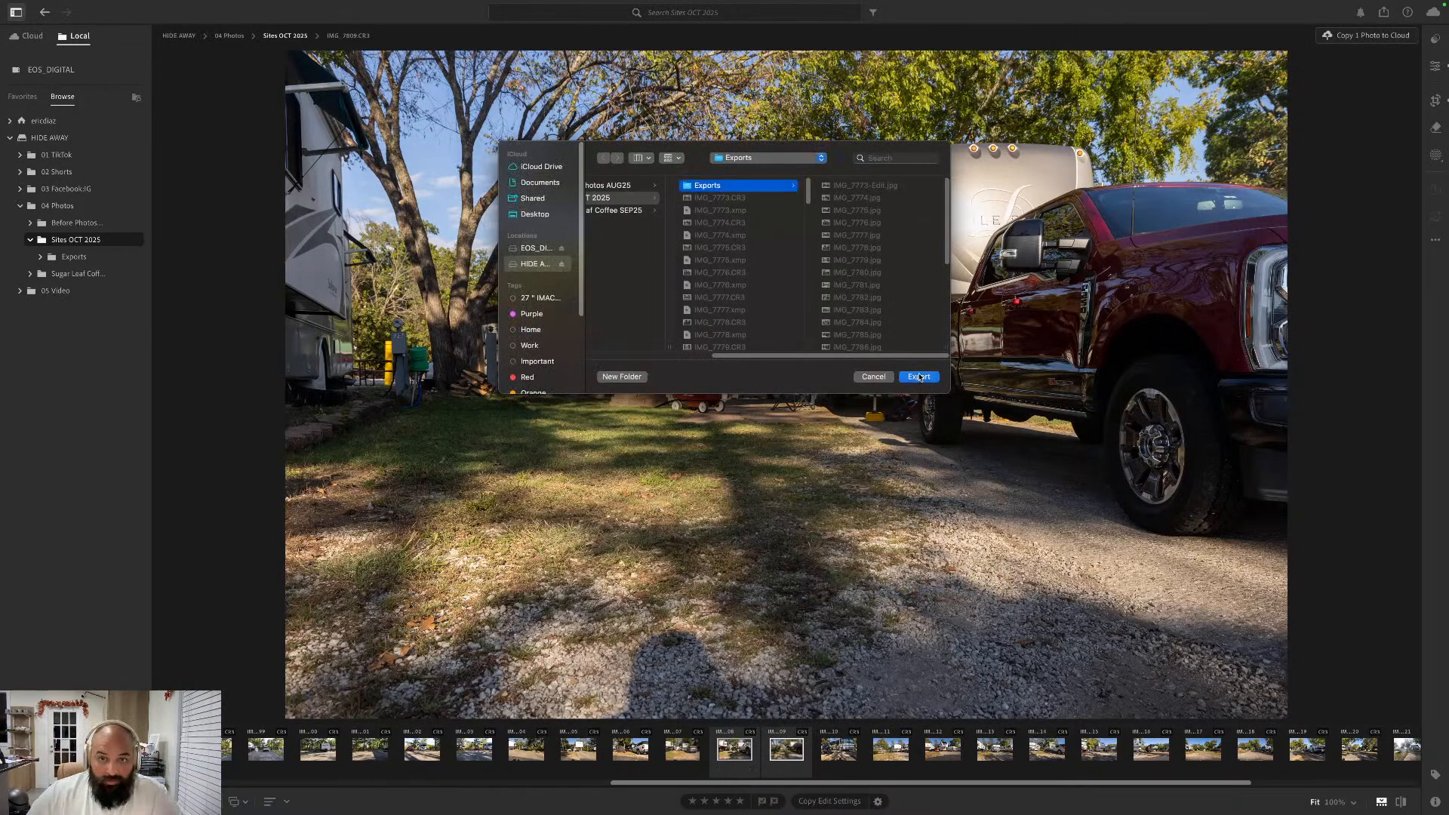
click(919, 377)
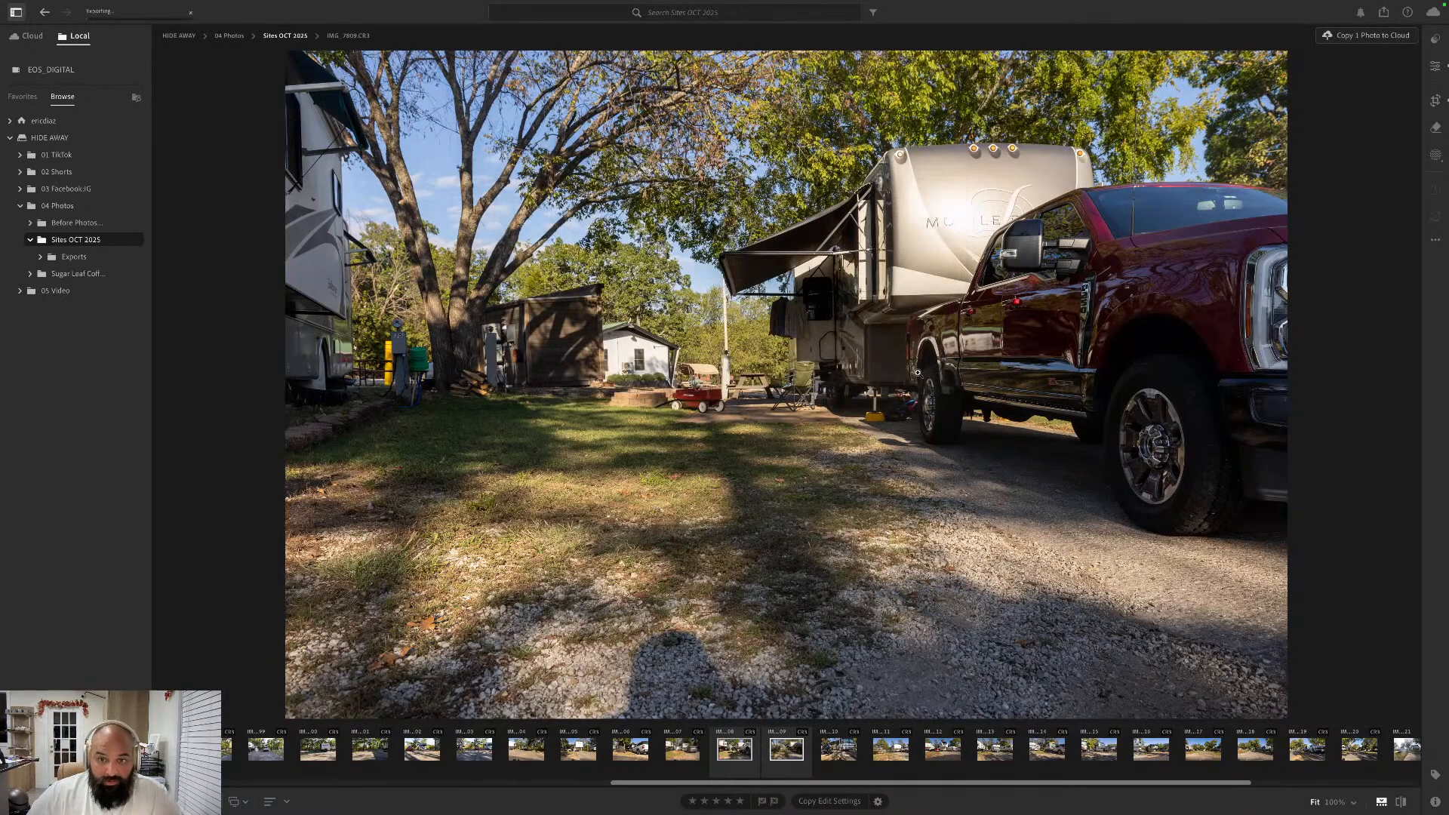
- Open the IMG_7810 photo of the Endeavor motorhome for editing in Photoshop
click(837, 749)
right_click(840, 750)
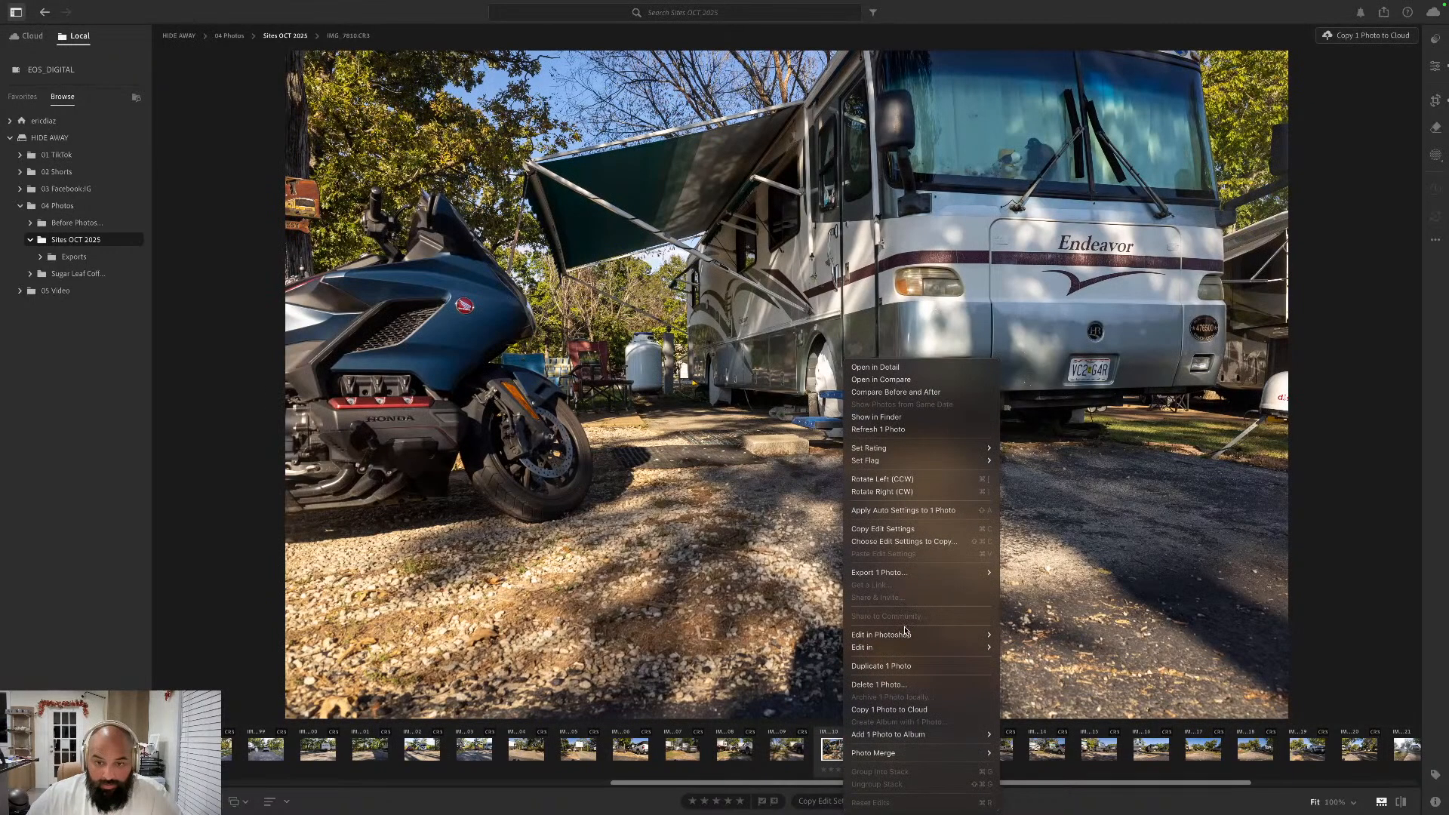
mouse_move(906, 634)
click(1038, 635)
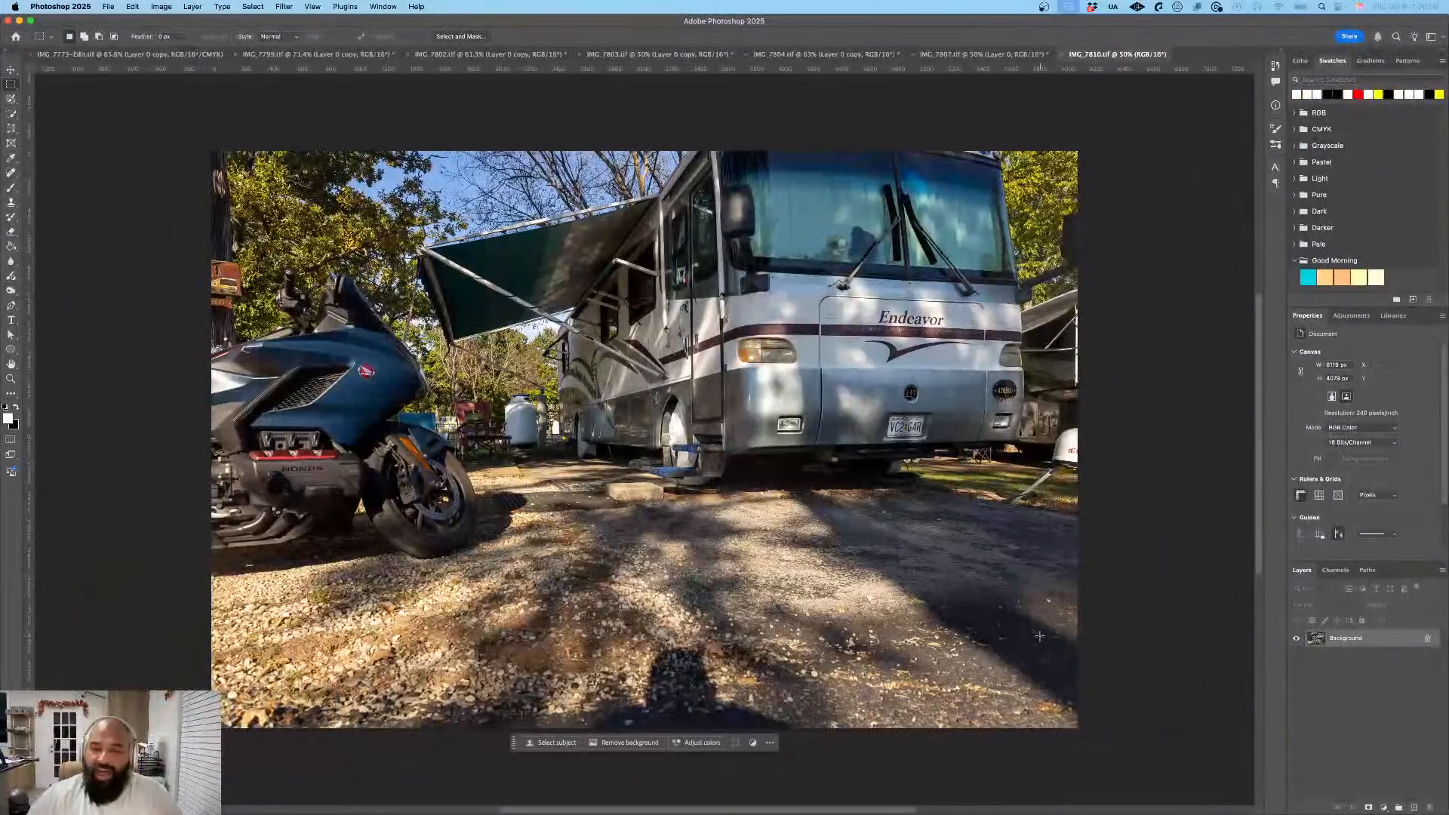
- Unlock the Background layer of the motorhome photo as Layer 0 and duplicate it as Layer 0 copy
click(1428, 638)
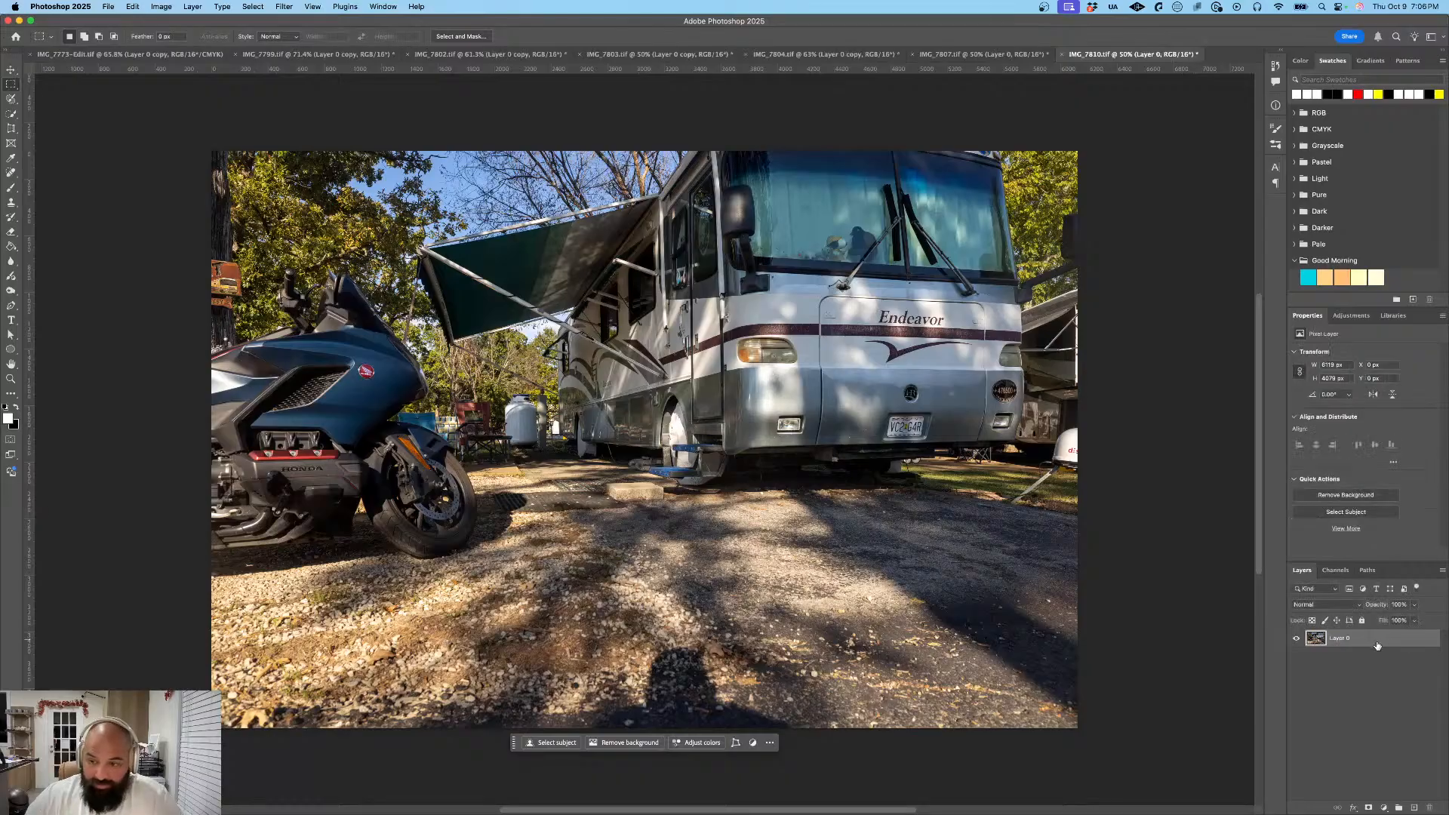
right_click(1377, 644)
click(1329, 585)
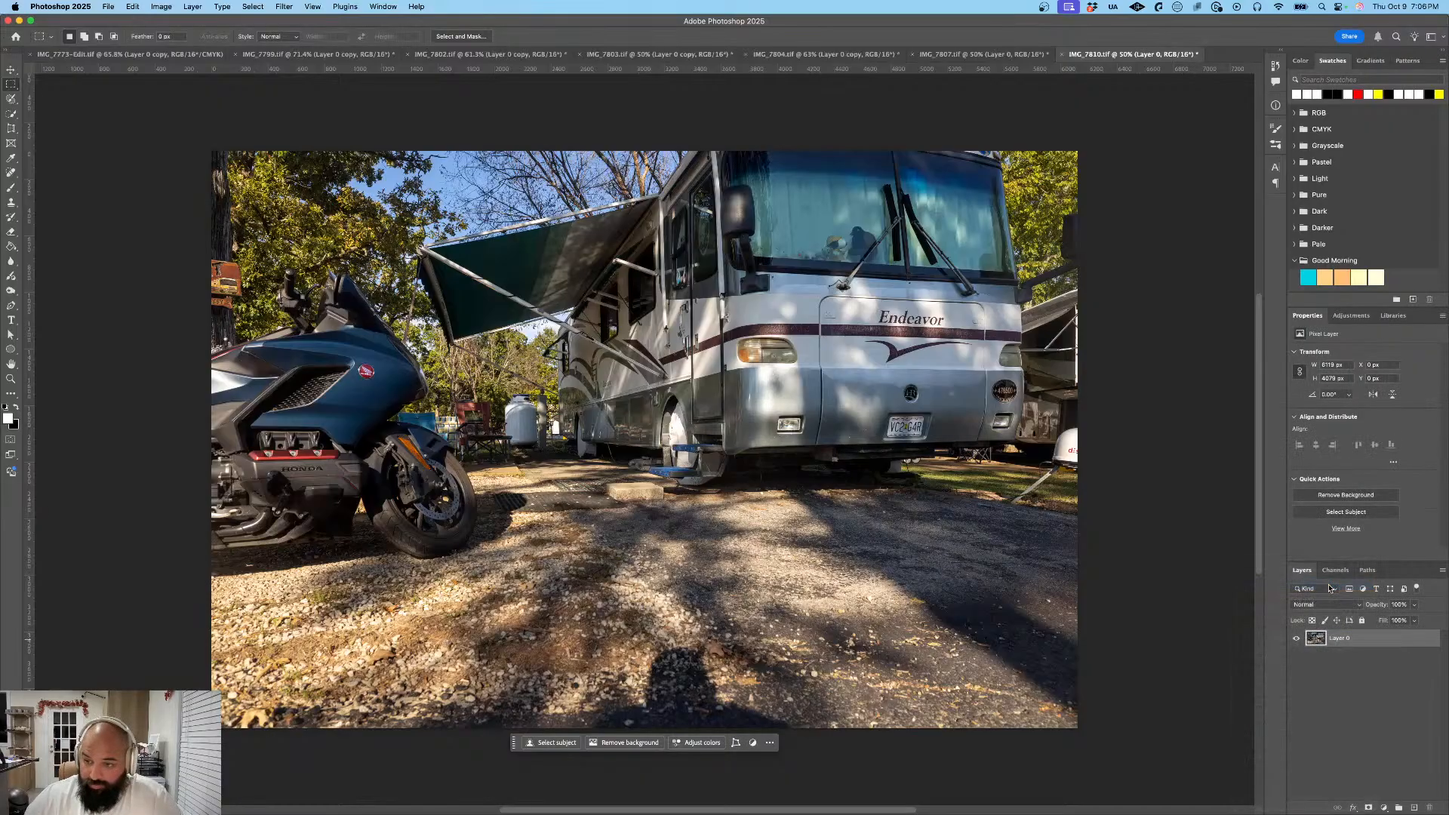
click(823, 379)
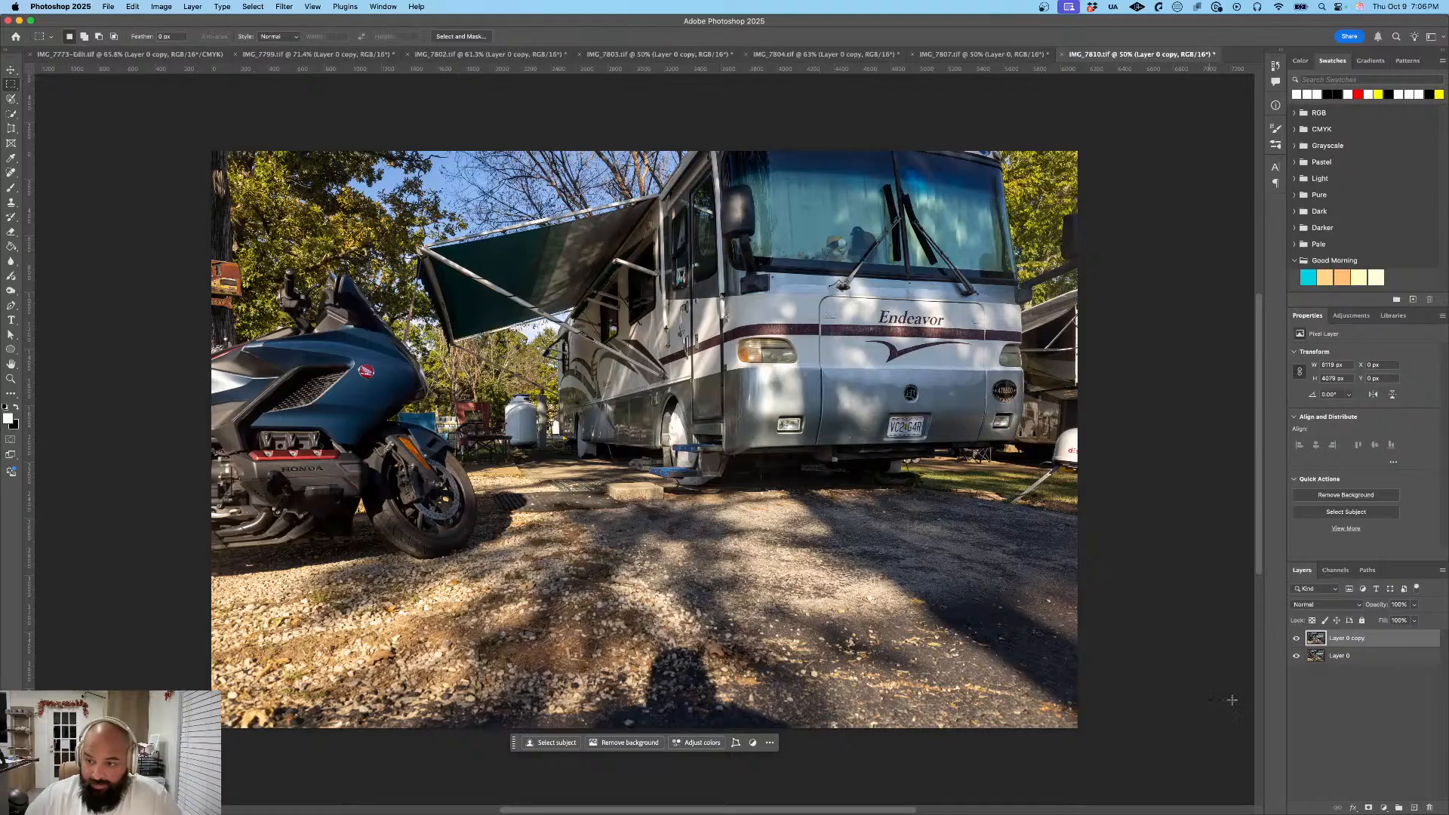
- Apply a Gaussian Blur to the Layer 0 copy of the motorhome photo with the preset radius
mouse_move(1374, 642)
mouse_down()
mouse_move(1364, 671)
mouse_move(1364, 640)
mouse_up()
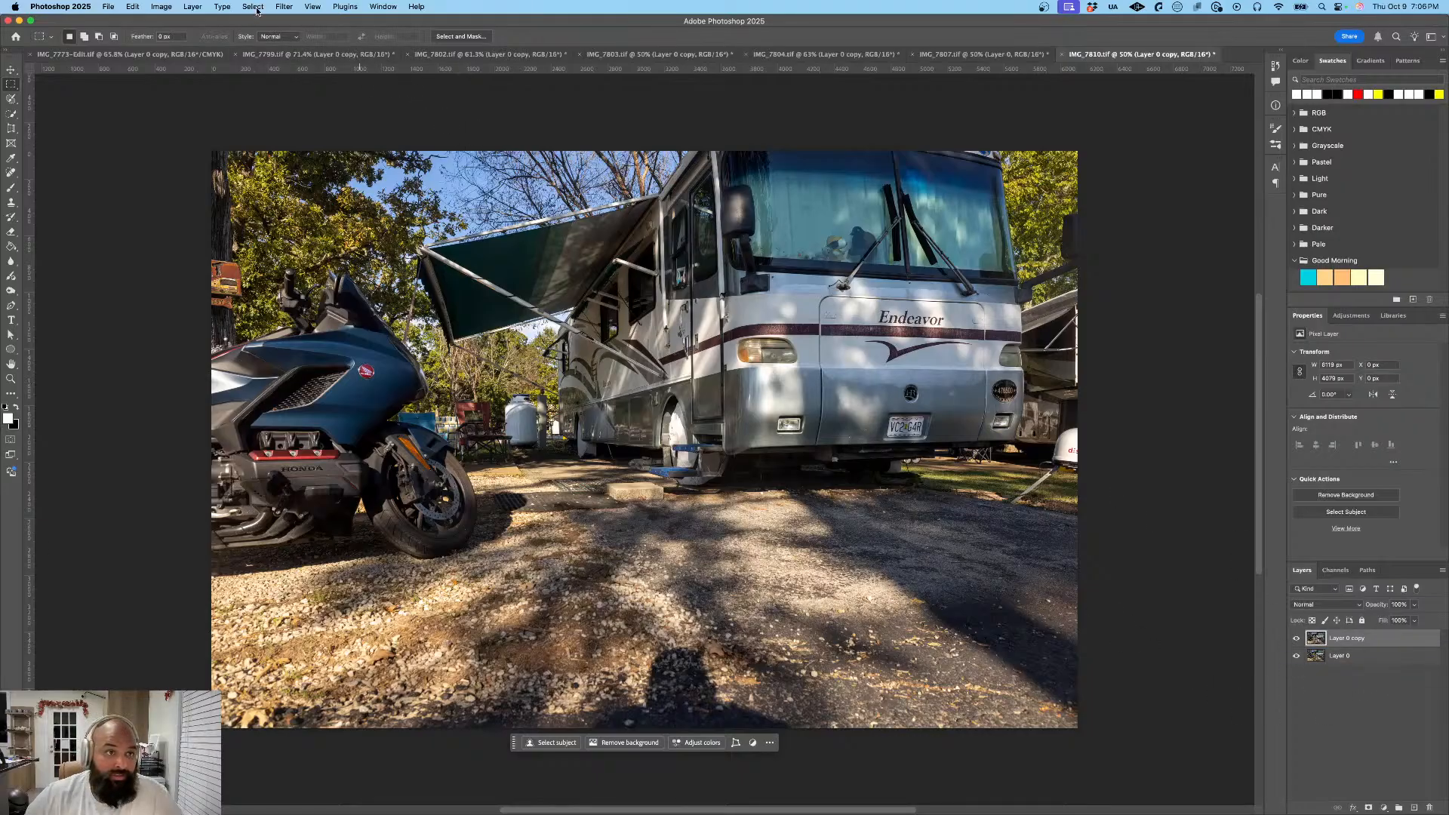
click(284, 7)
mouse_move(337, 139)
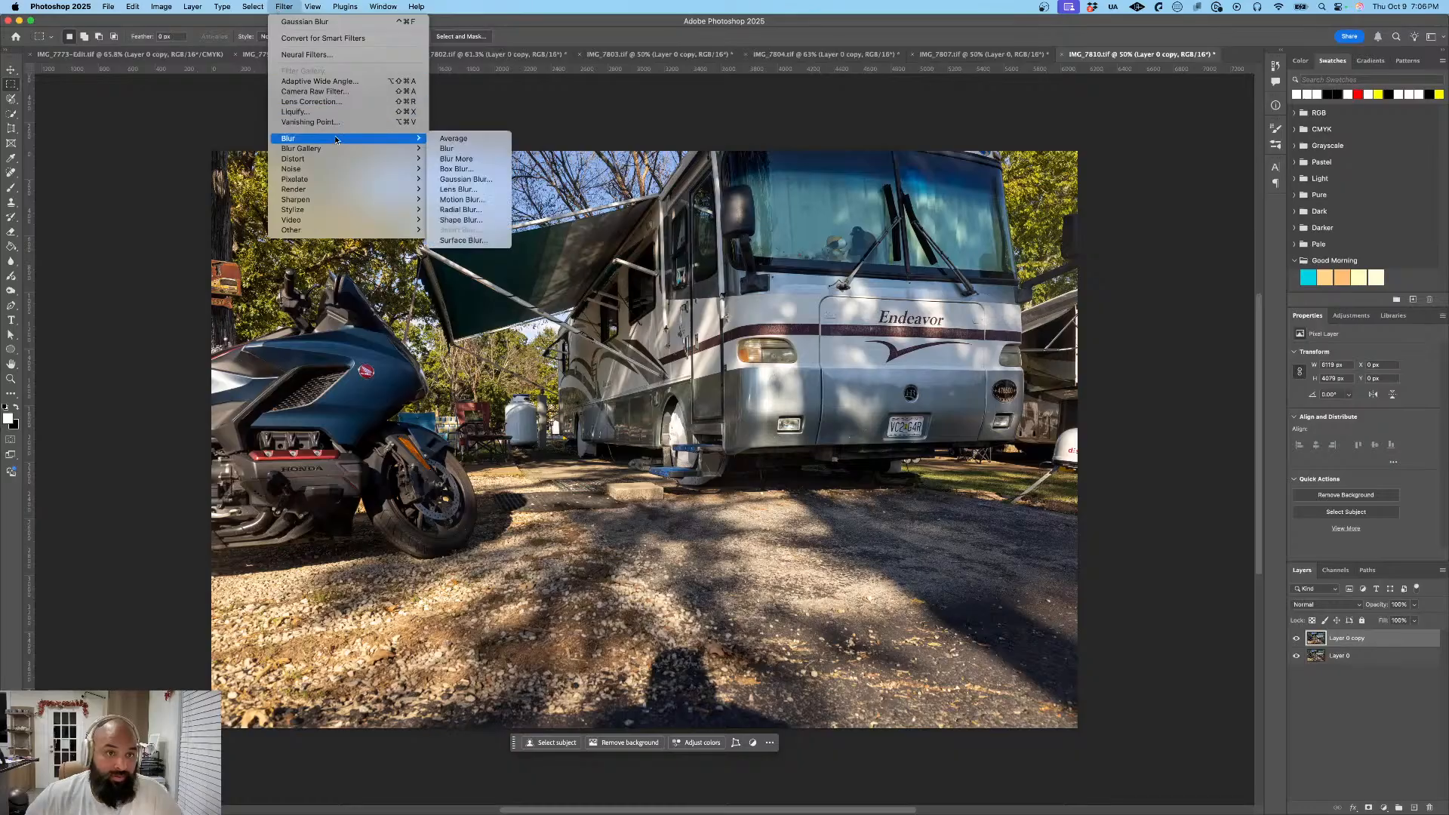
click(465, 179)
click(786, 236)
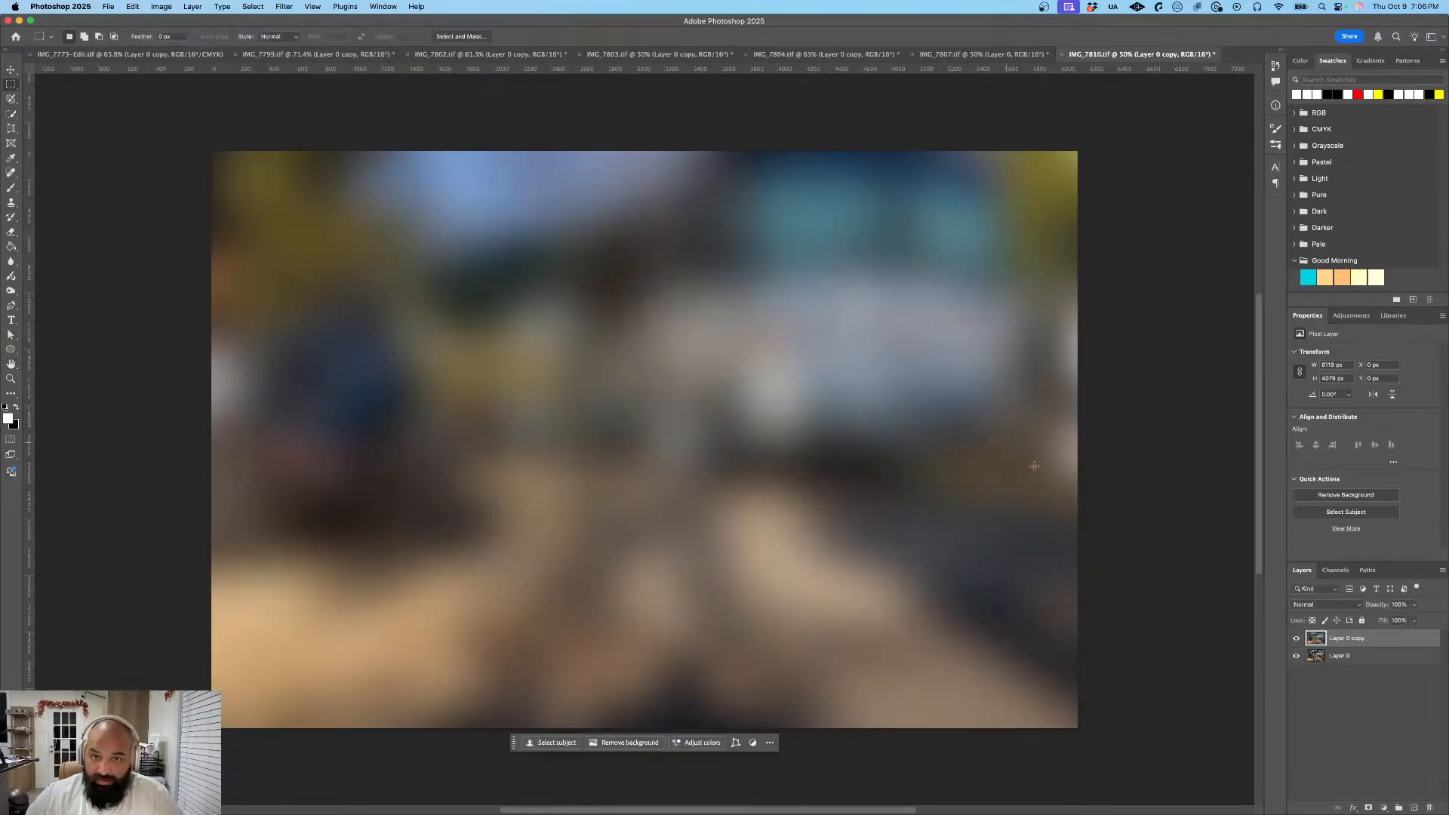
- Mask the blurred Layer 0 copy to the motorhome's front license plate and place it above Layer 0
drag(1351, 639, 1361, 669)
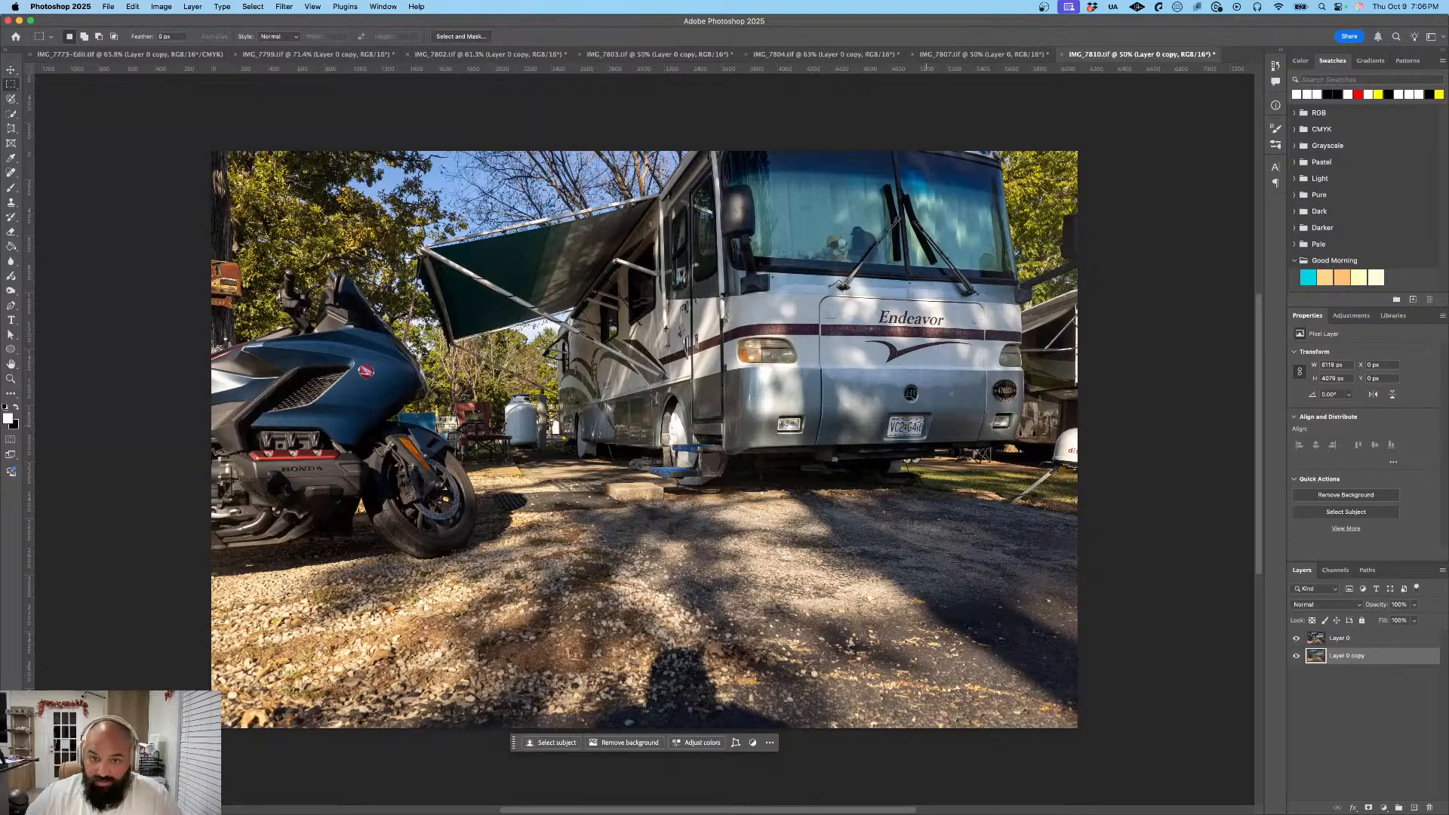
drag(889, 416, 922, 434)
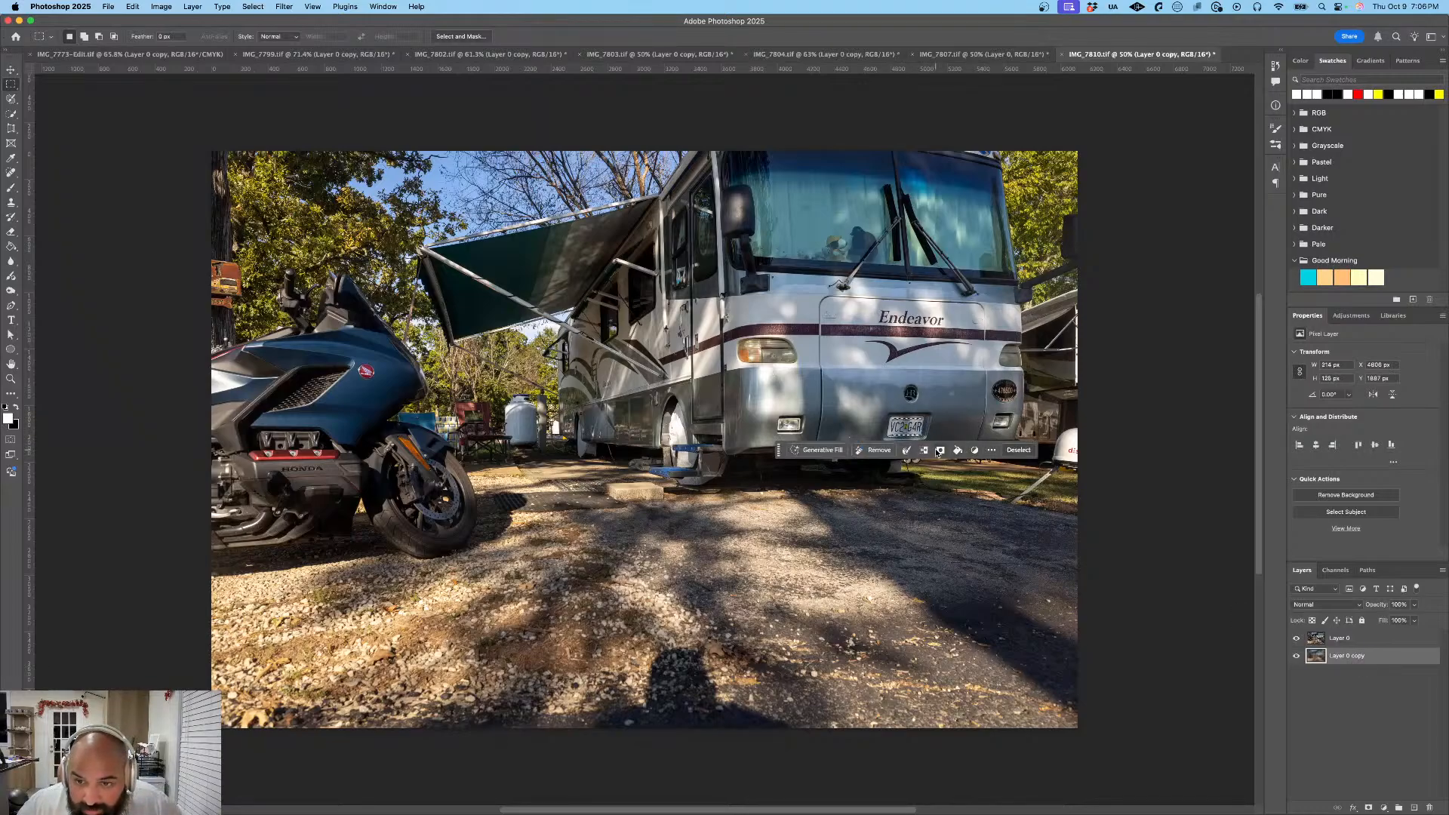
click(939, 450)
drag(1363, 657, 1361, 635)
click(1321, 638)
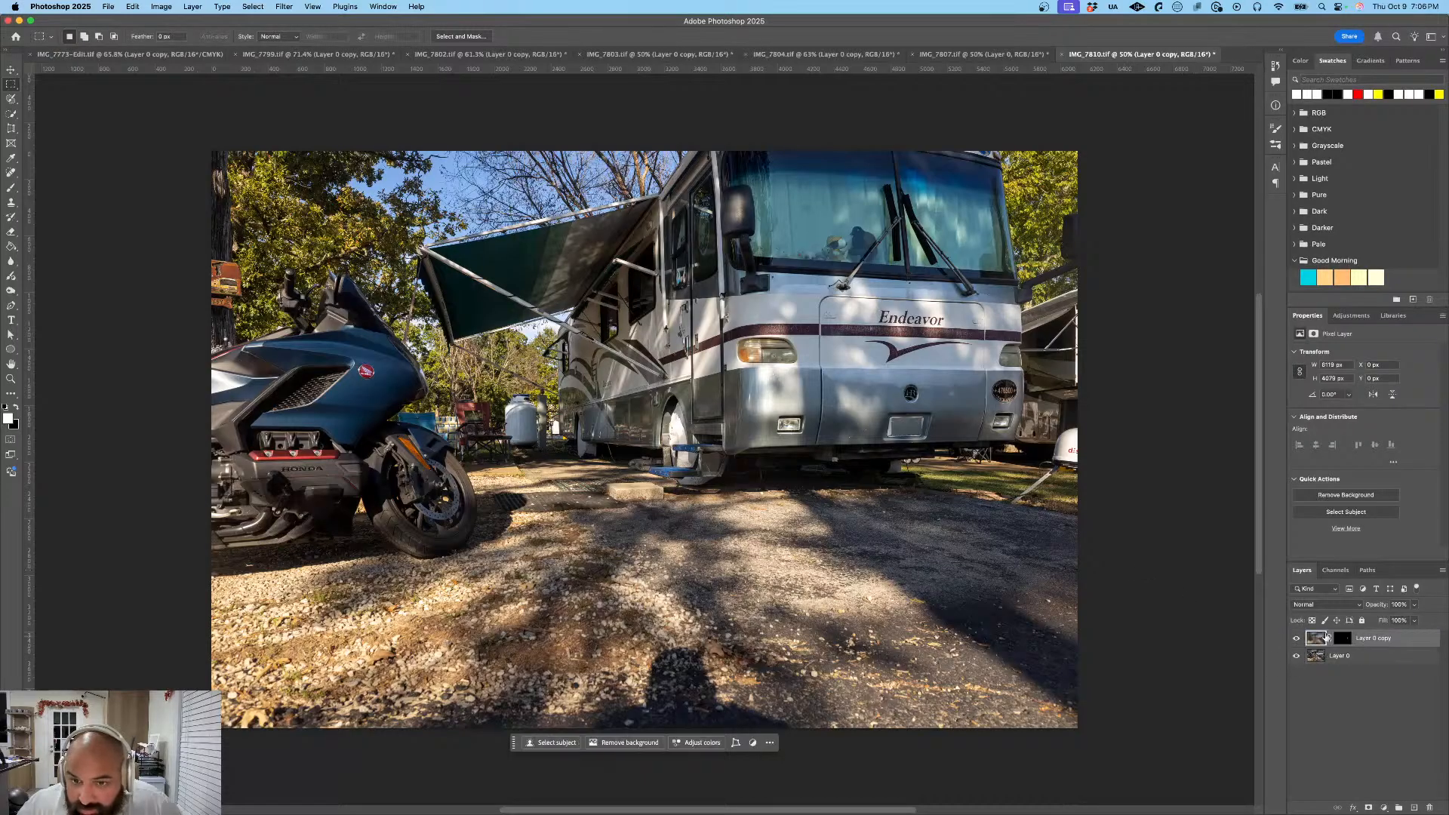
- Export the motorhome photo as a JPG at 100% scale, saved as IMG_7810 in the Exports folder
click(108, 6)
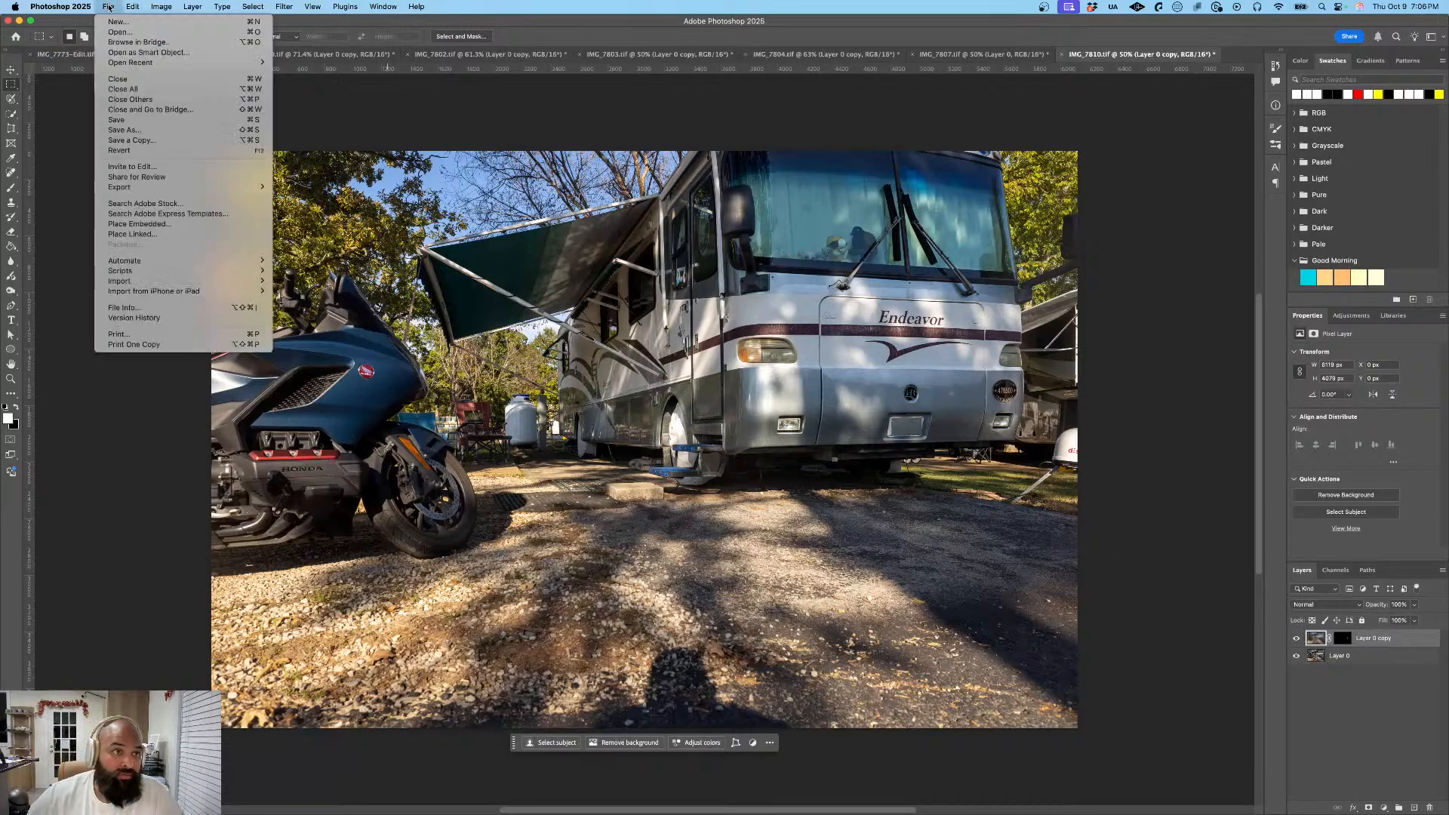
mouse_move(242, 187)
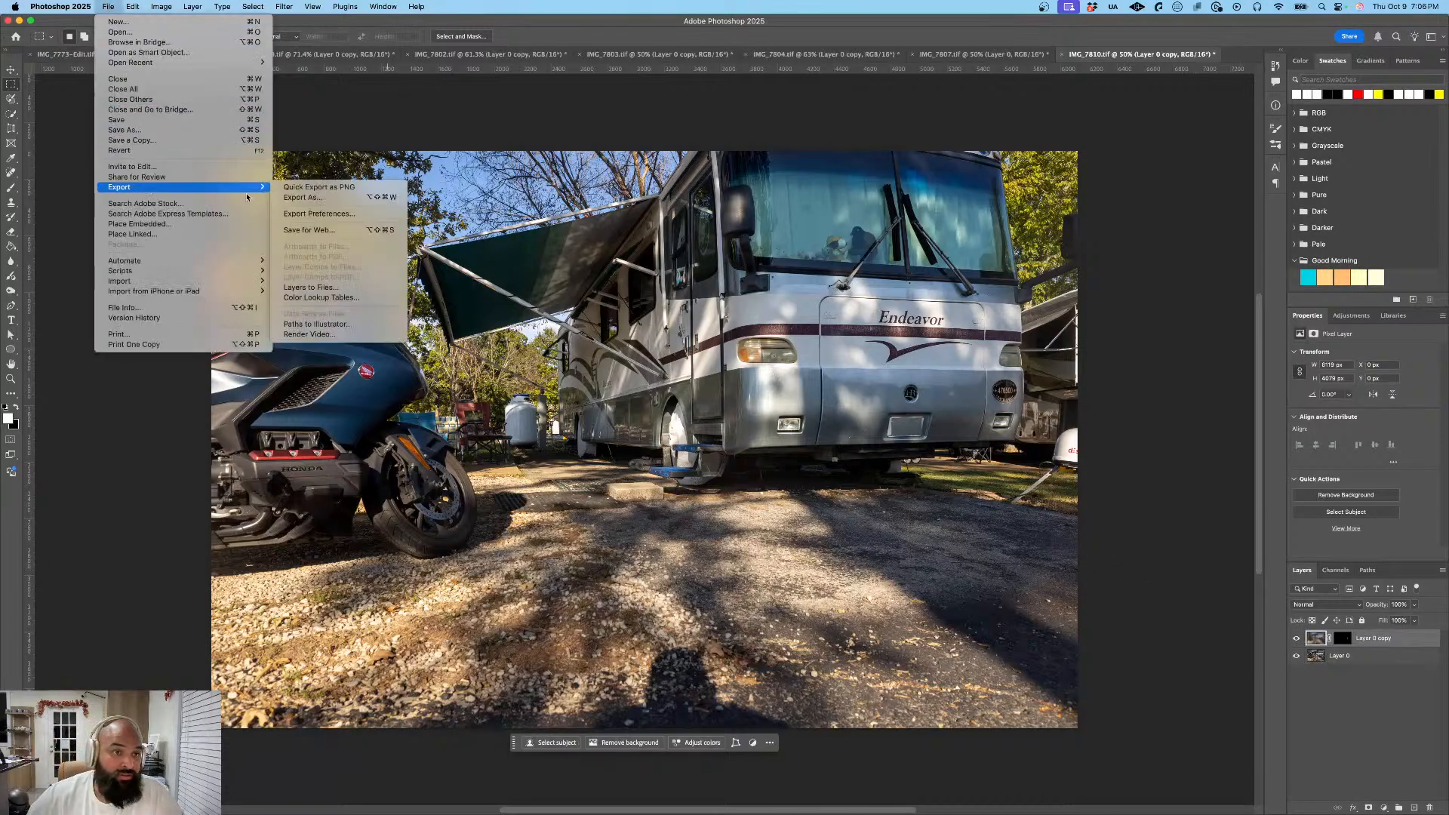
click(303, 199)
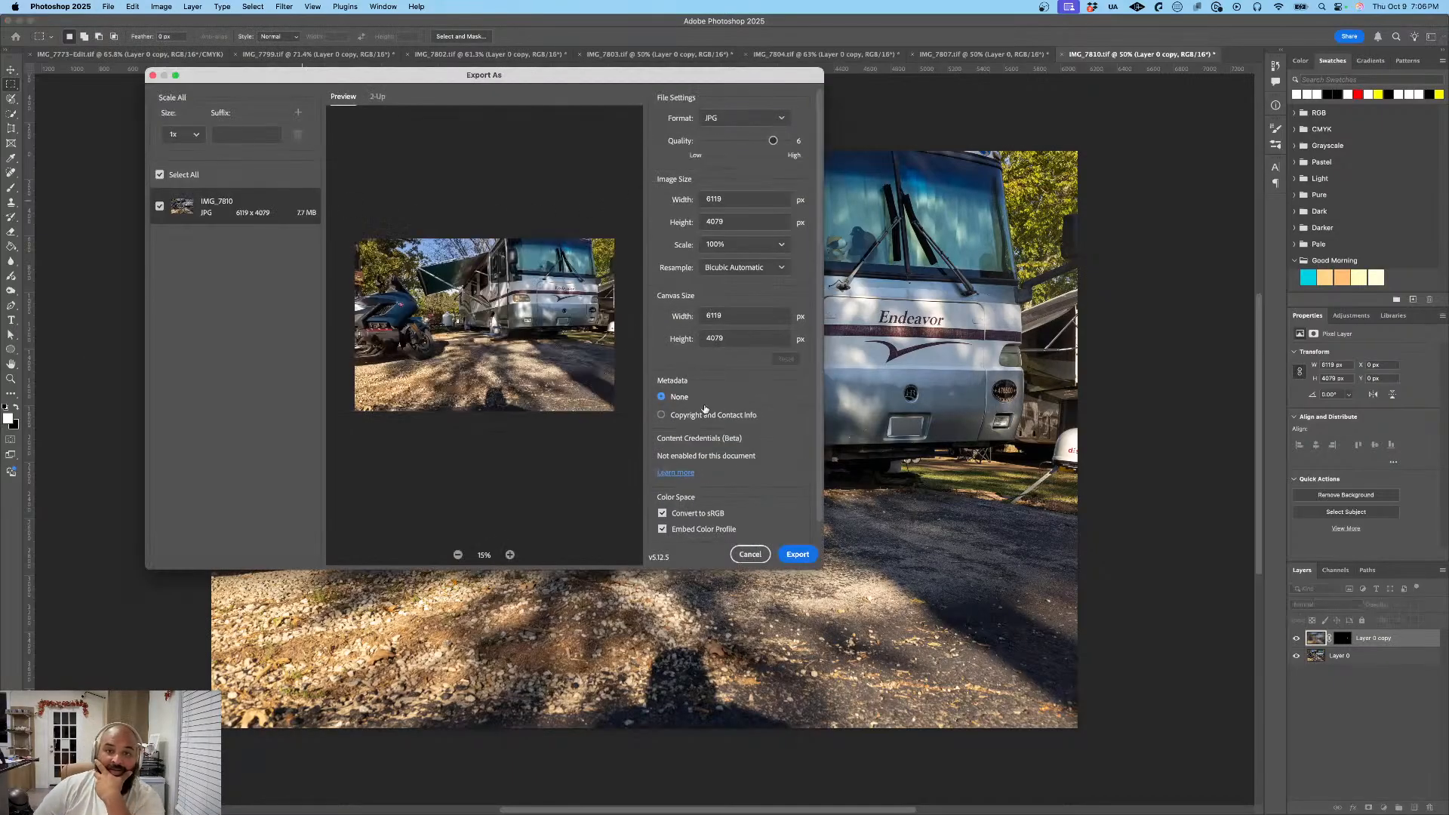
click(799, 554)
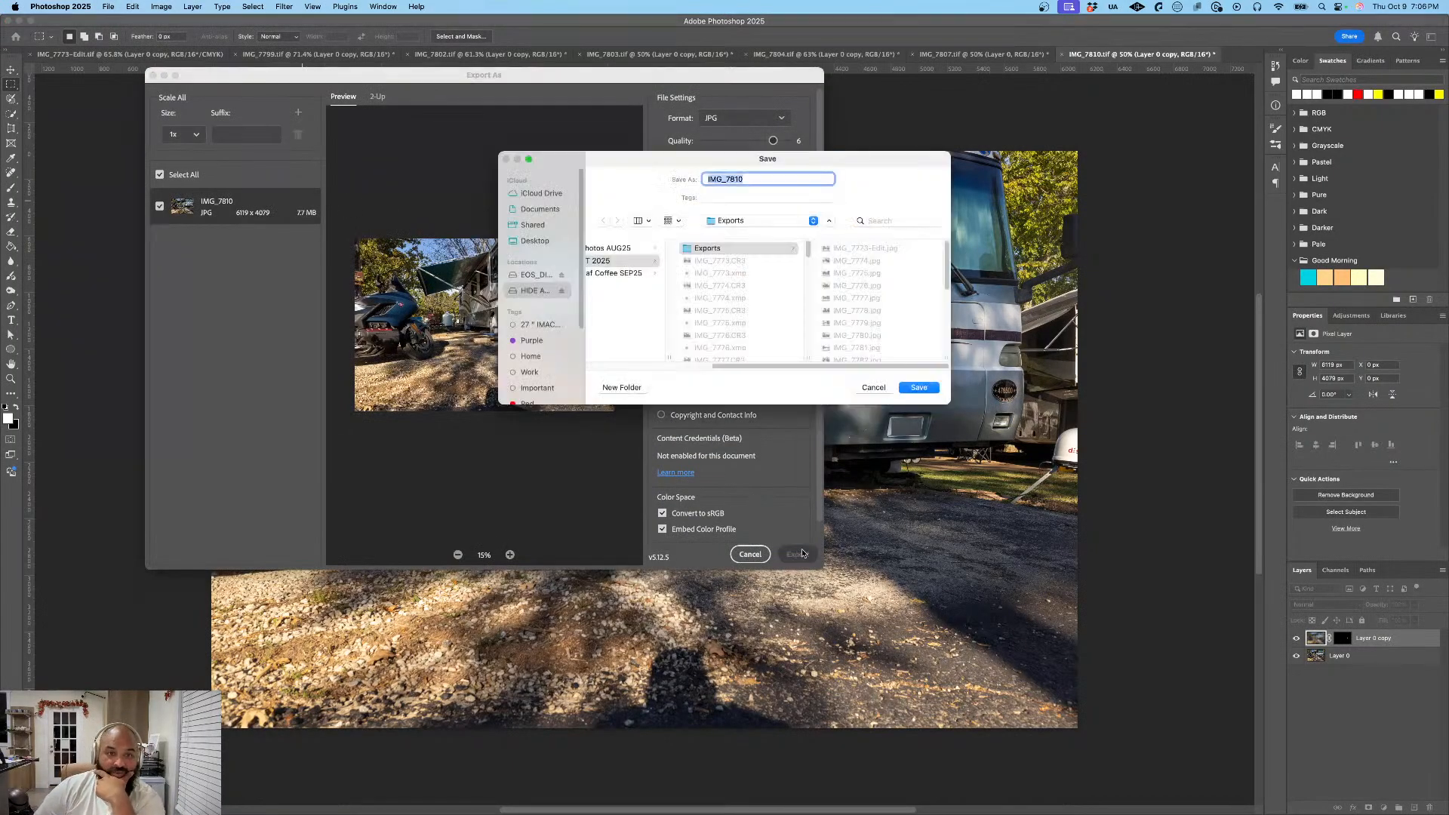
click(918, 387)
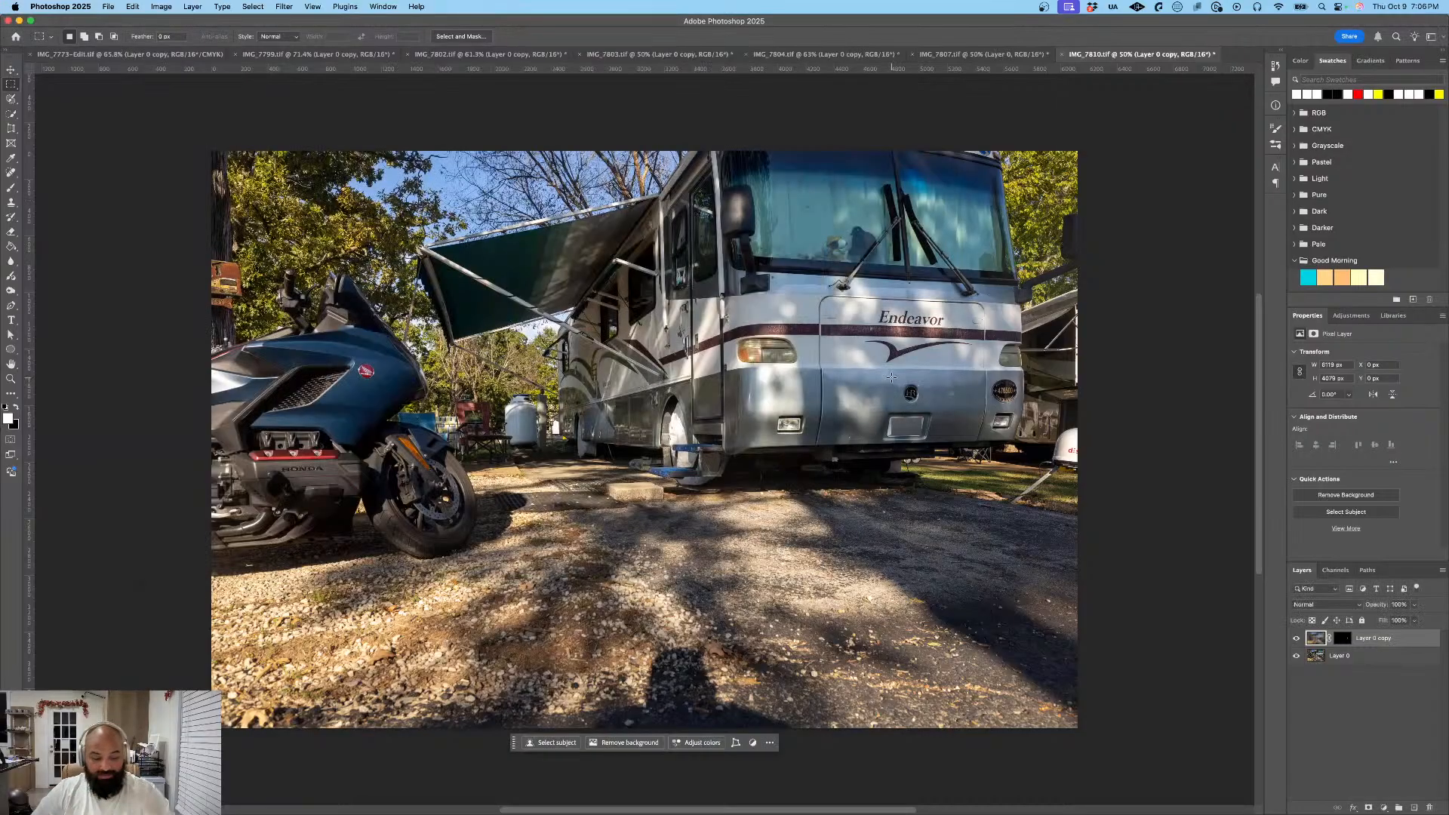
- Switch to Lightroom and export the IMG_7811 photo of the bench and Chaparral trailer as a small JPG into the Exports folder
key(super+Tab)
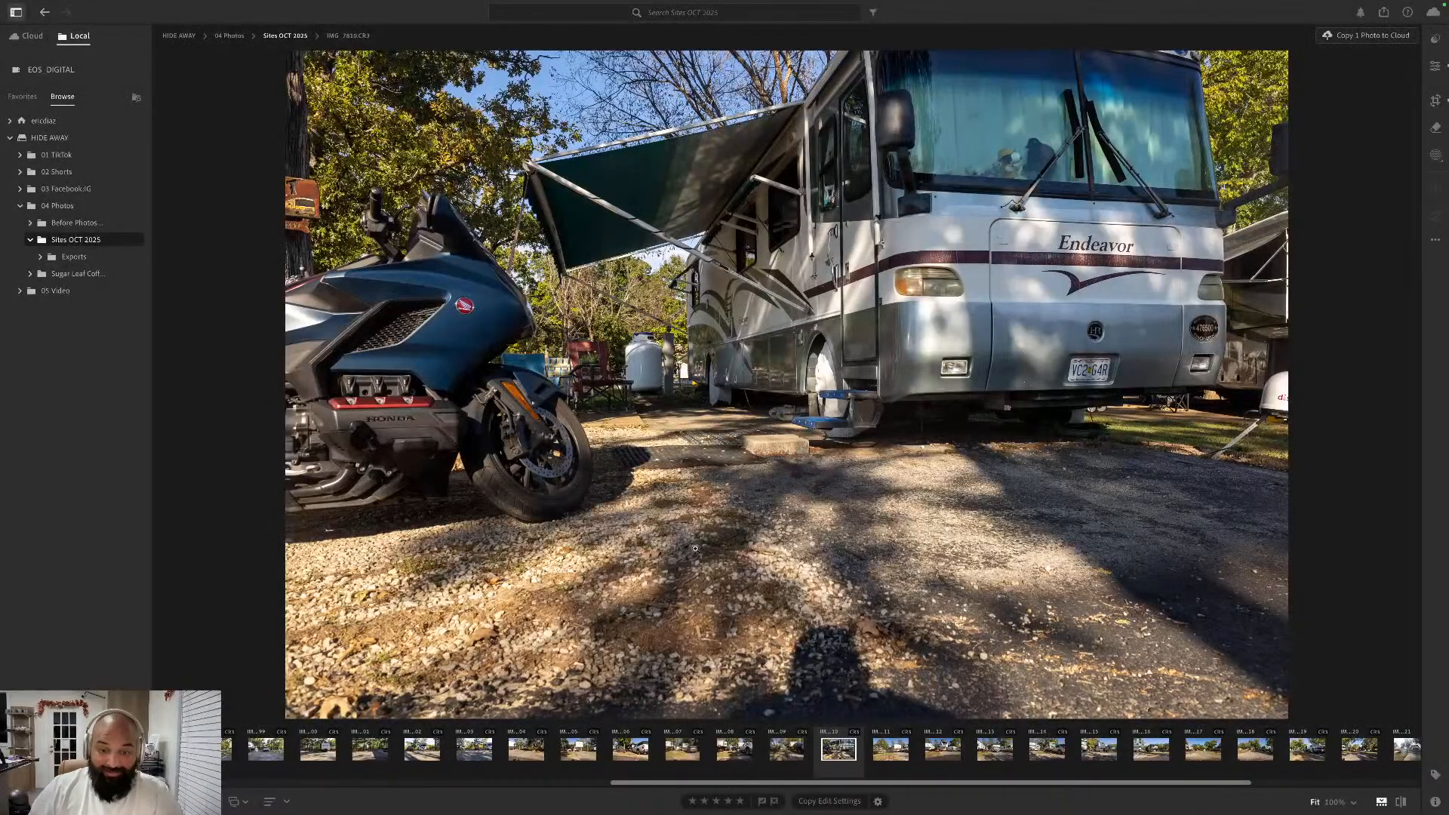
scroll(915, 785, right, 5)
scroll(915, 785, right, 1)
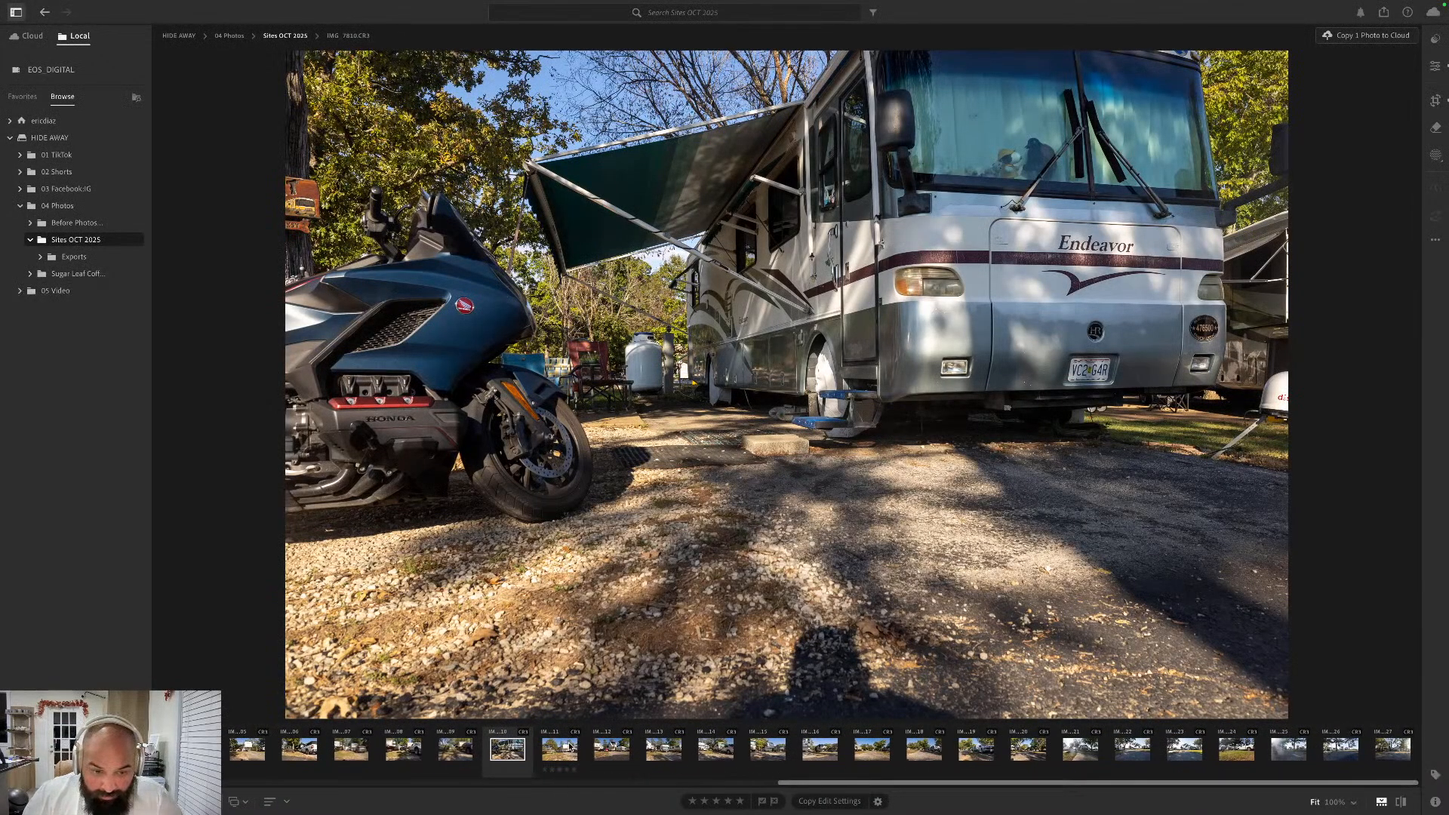
key(Right)
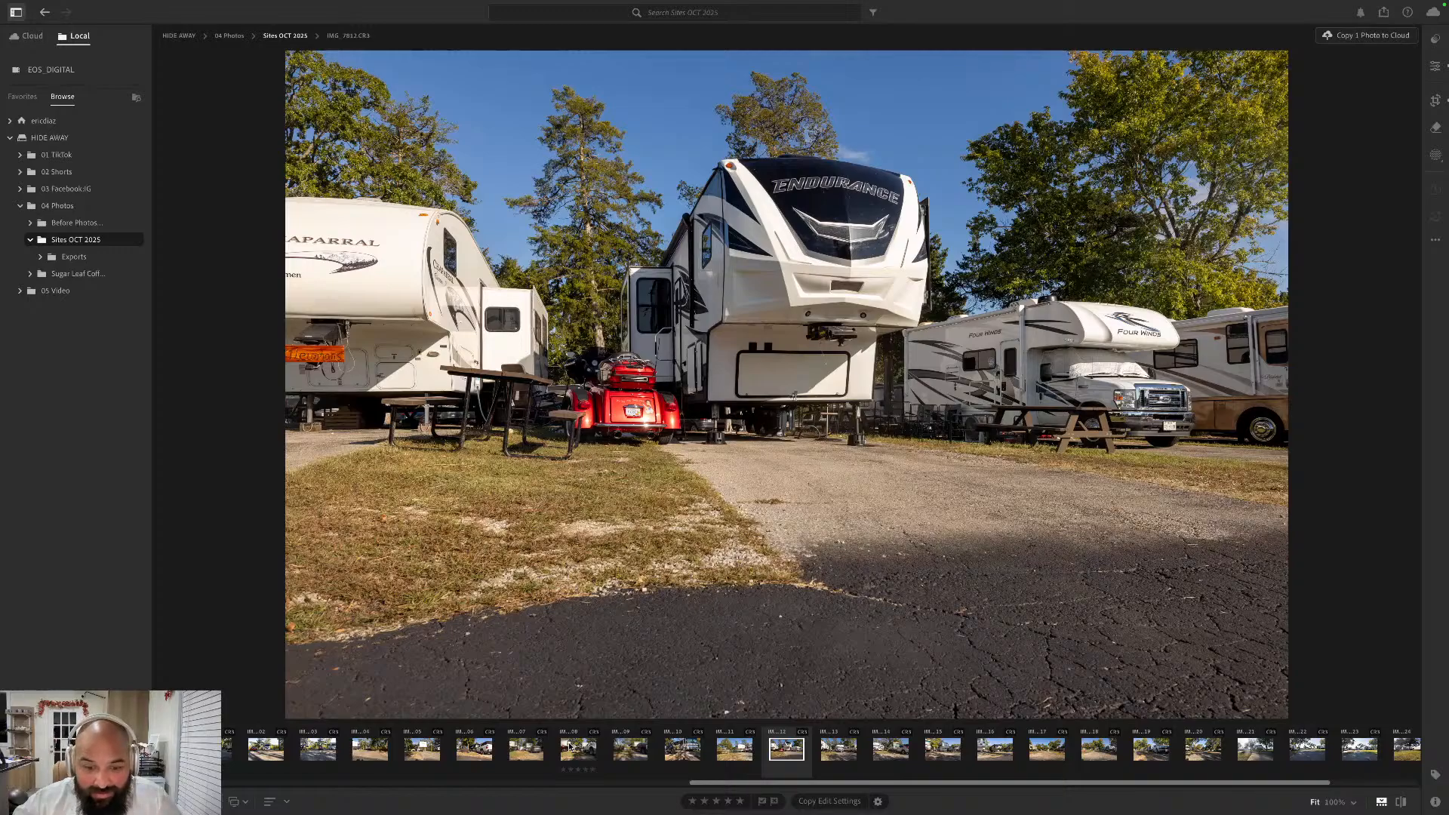
key(Left)
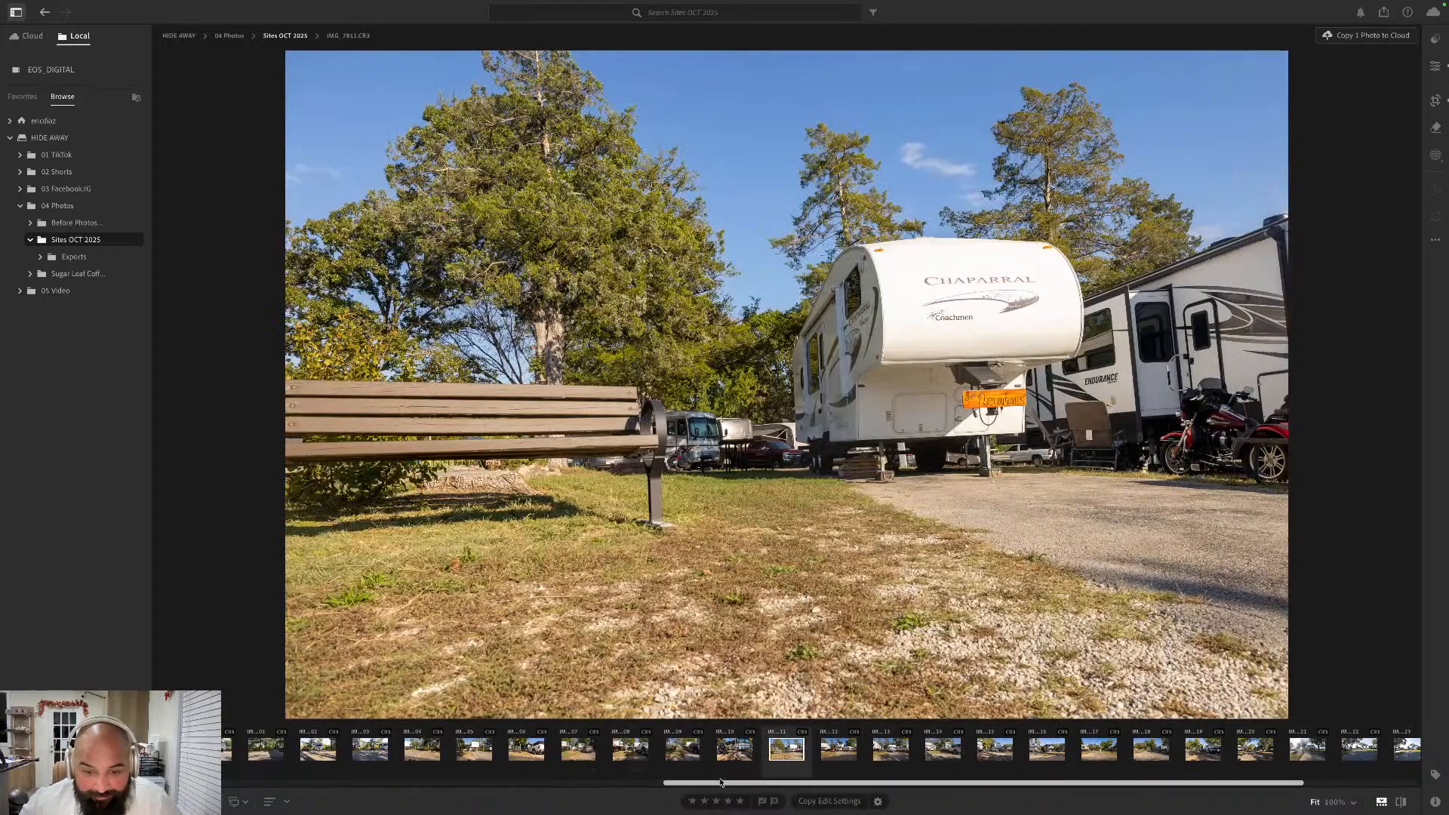
right_click(784, 752)
mouse_move(839, 647)
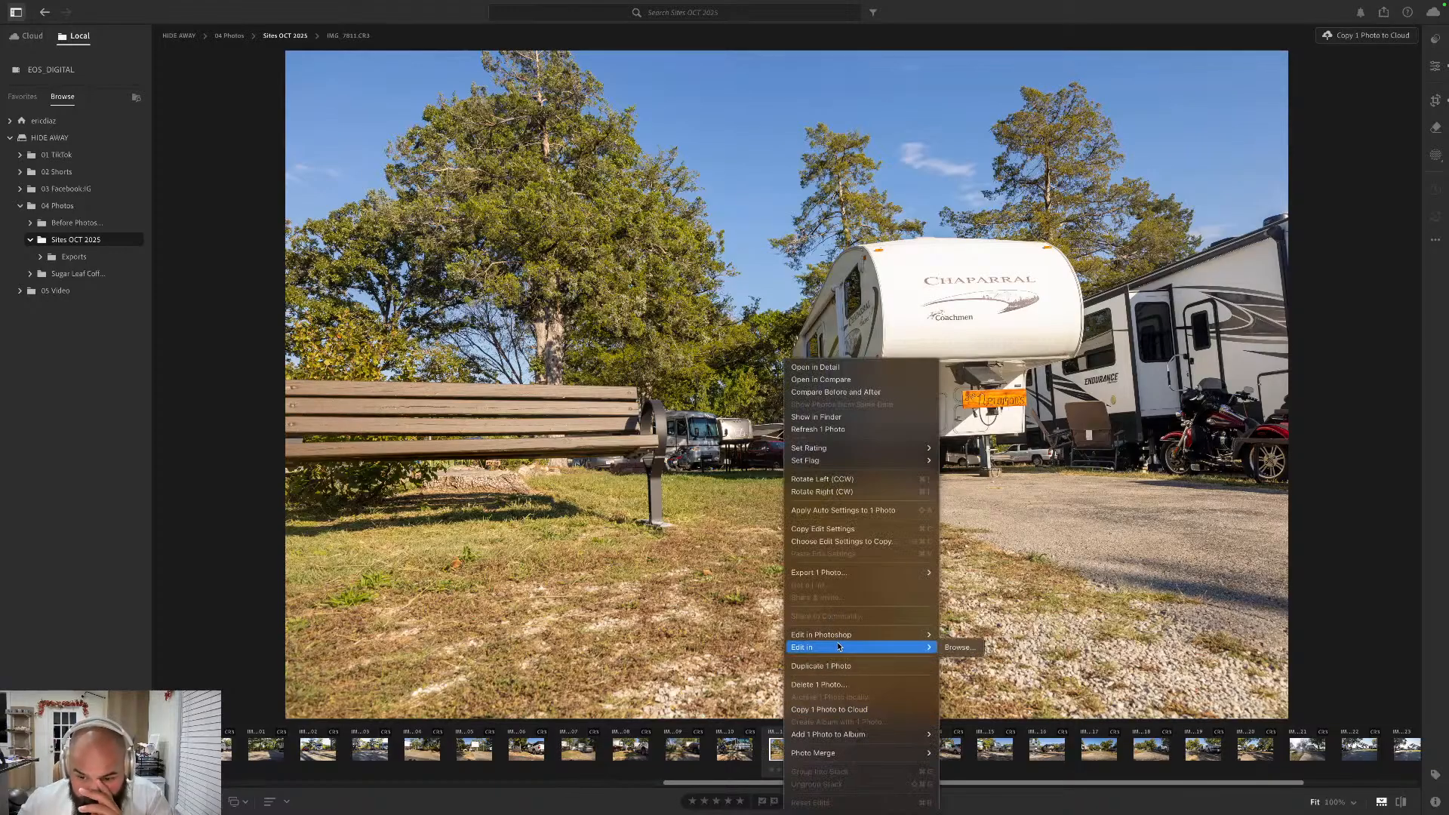
mouse_move(861, 573)
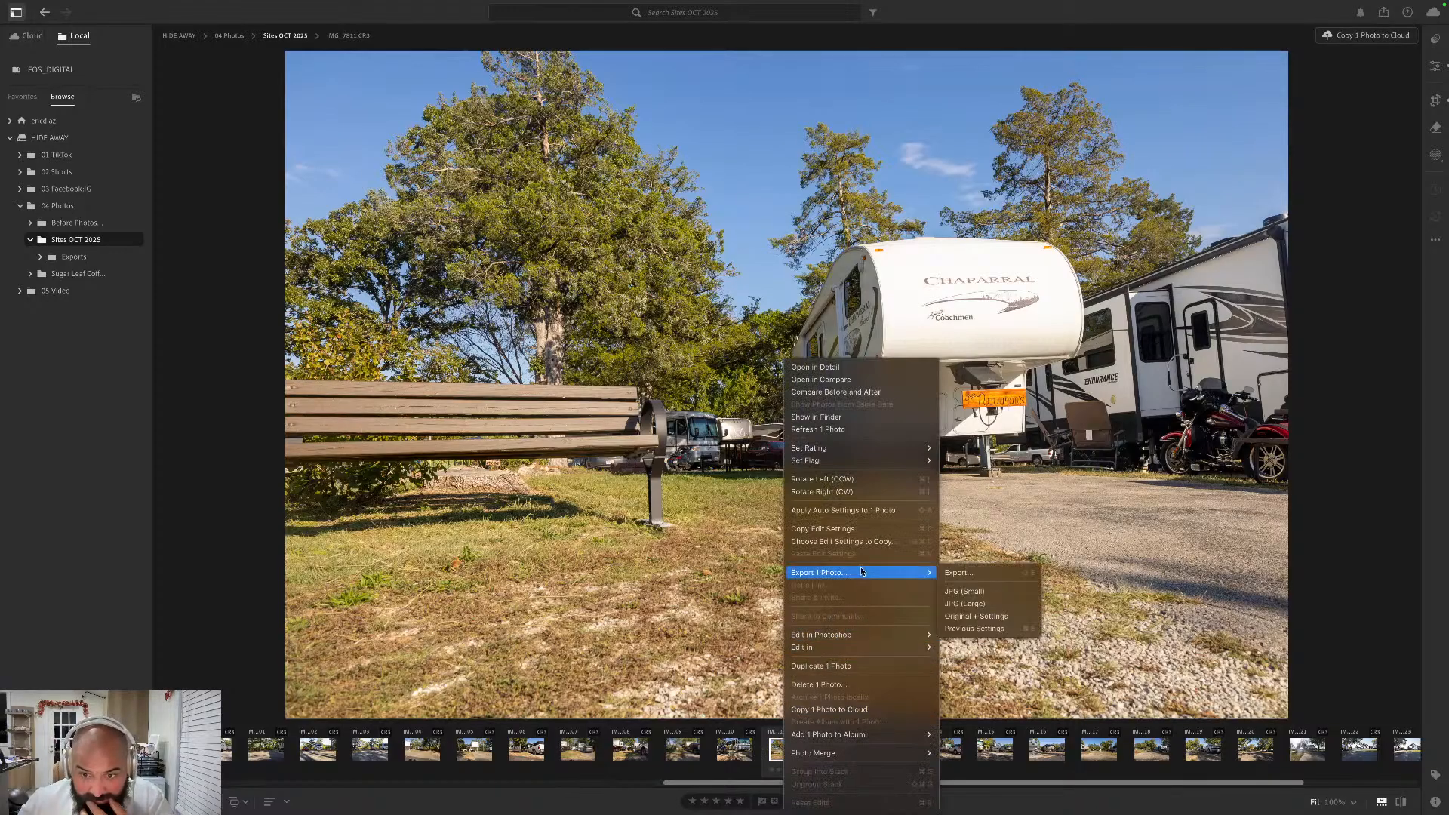
click(966, 590)
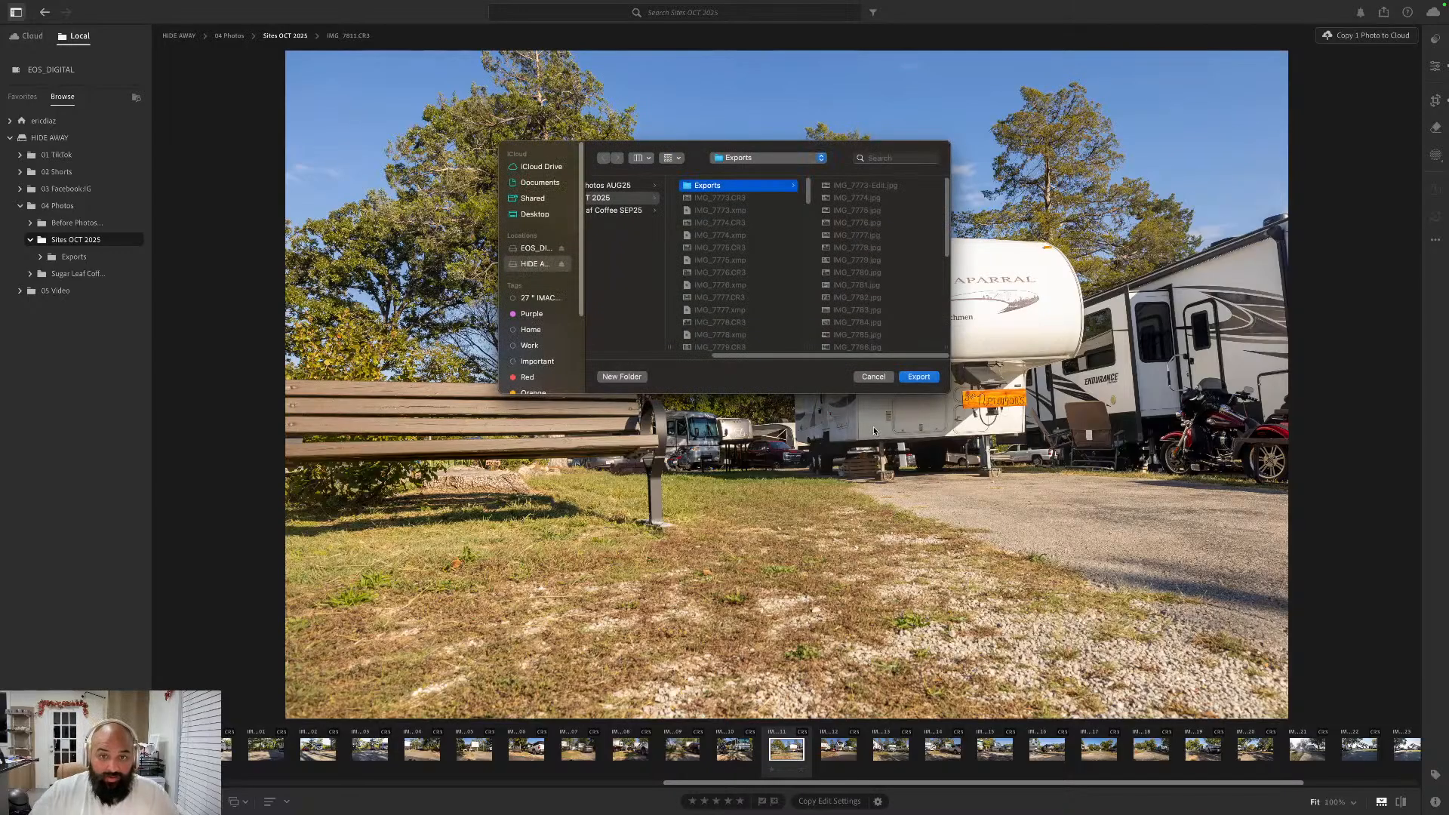
click(919, 377)
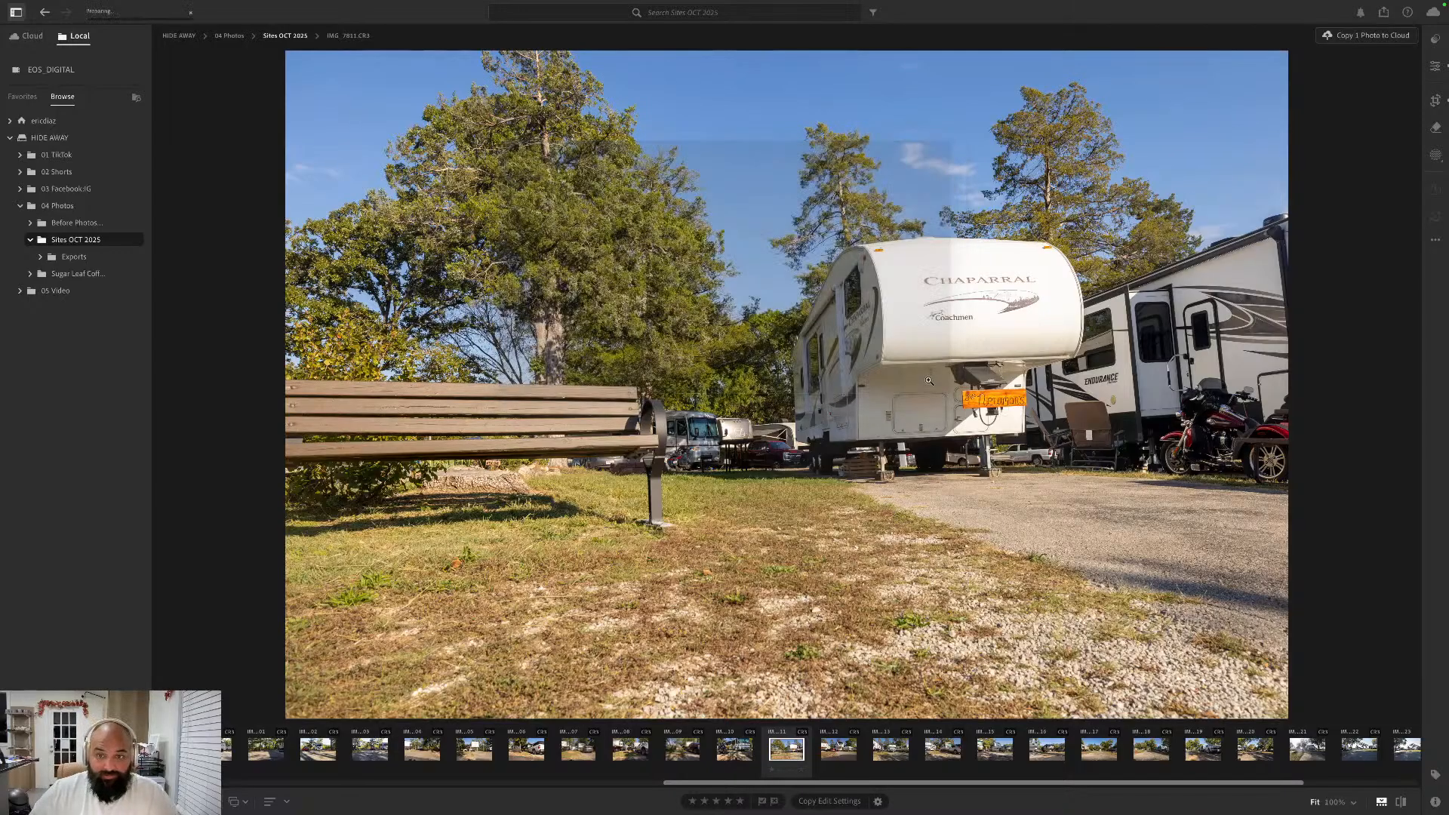
- Open the IMG_7812 photo of the Endurance trailer in Photoshop and unlock its Background layer as Layer 0
right_click(845, 749)
mouse_move(905, 635)
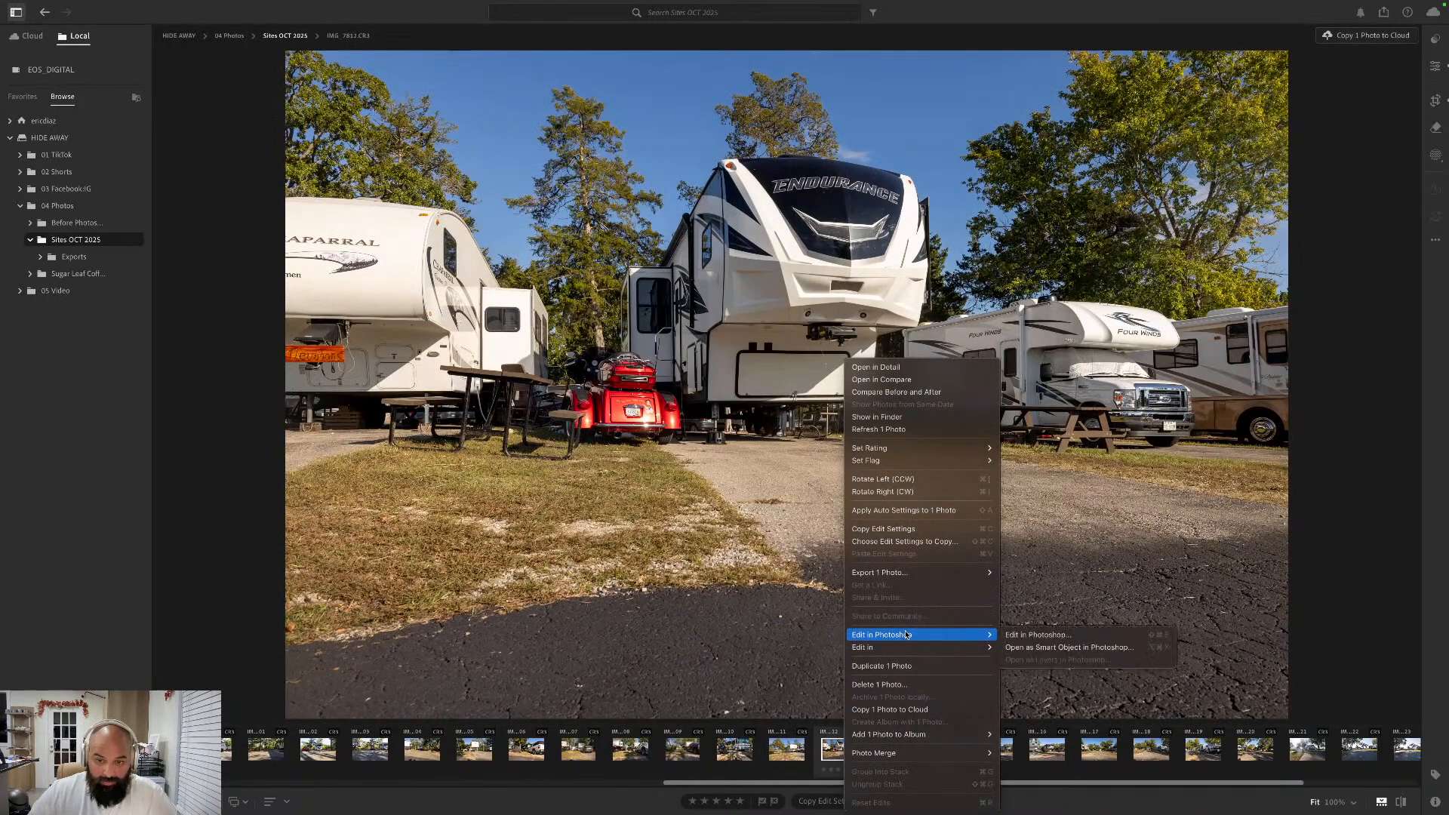
click(1024, 635)
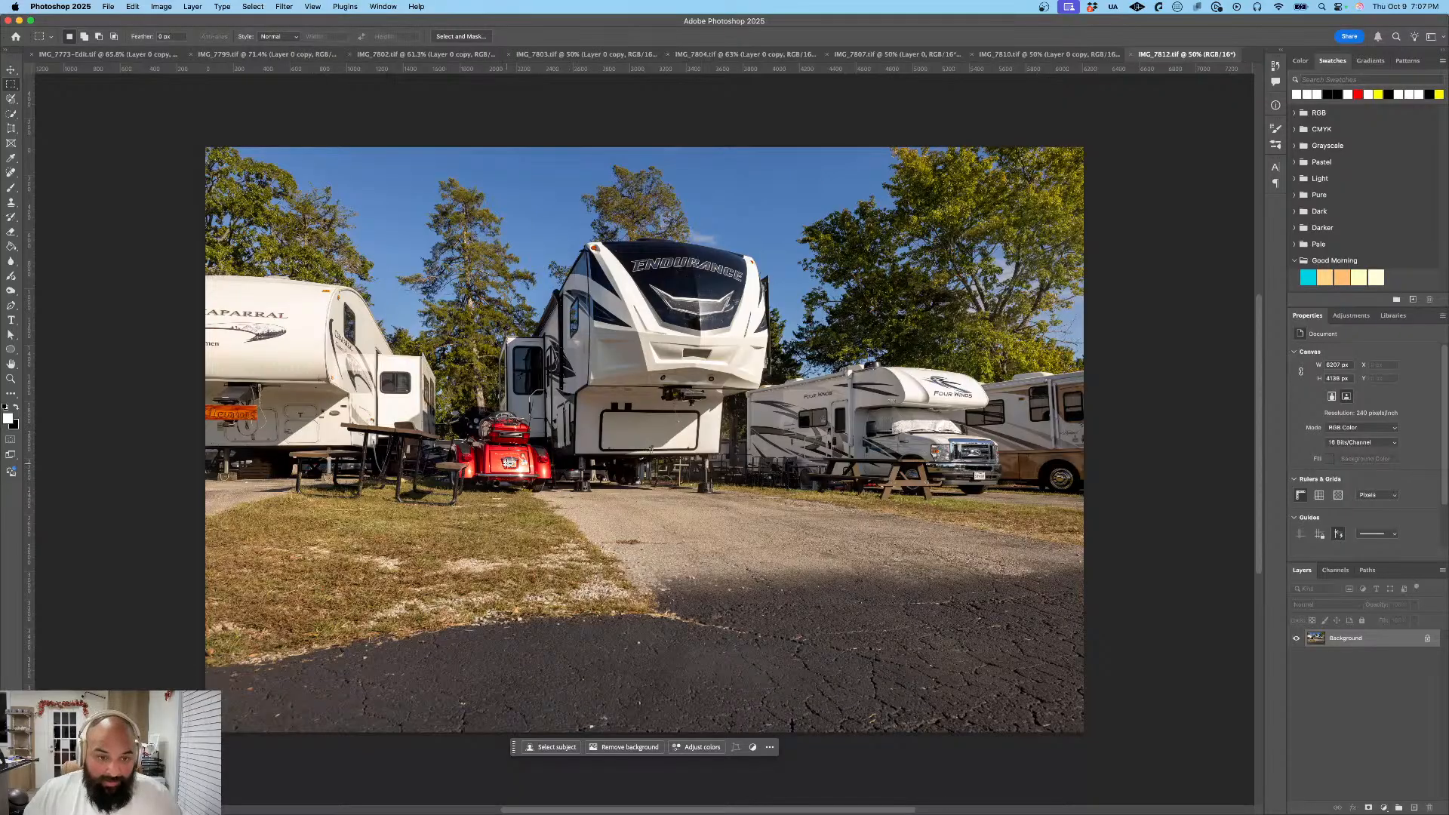
click(1427, 640)
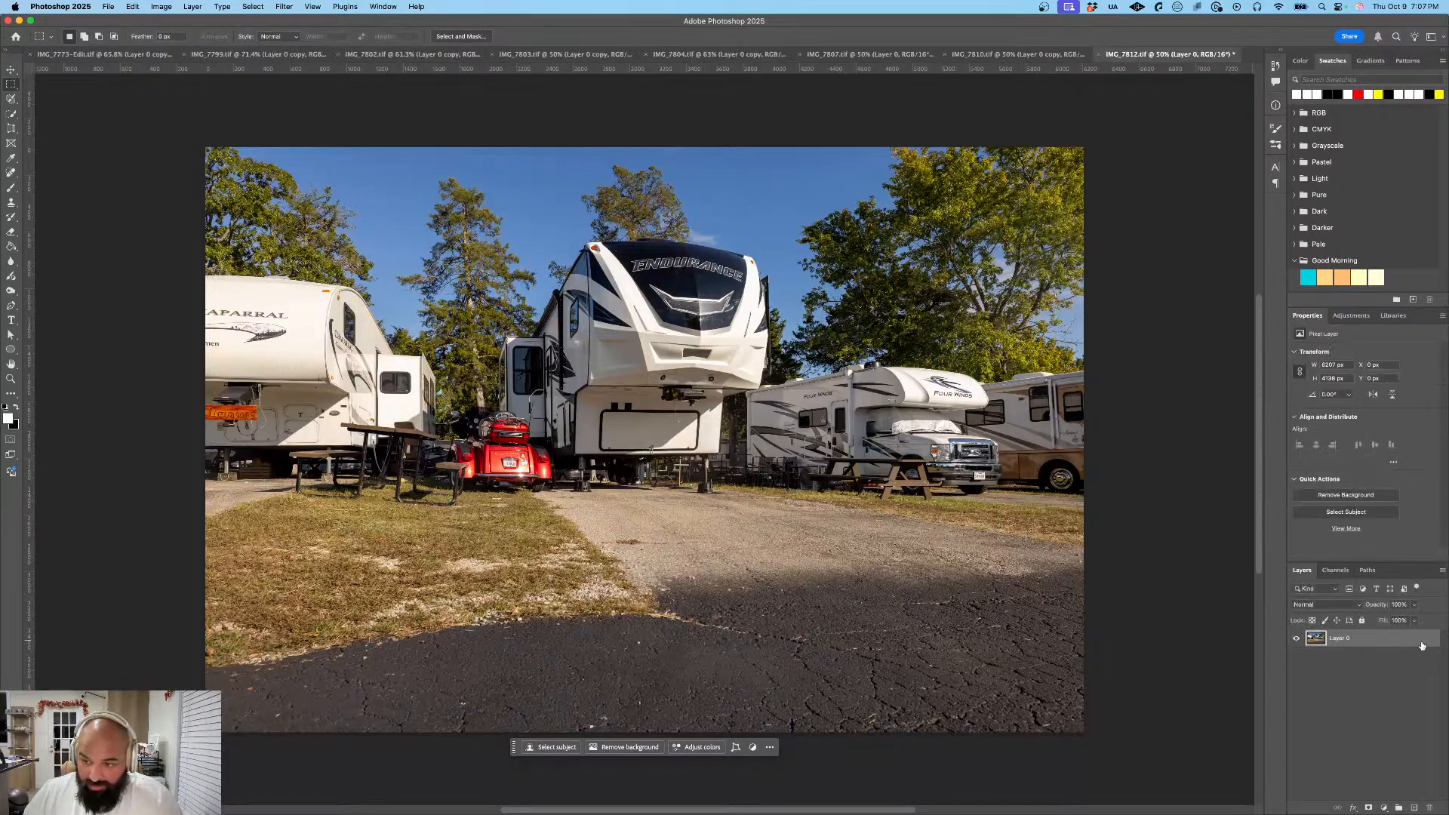
- Duplicate Layer 0 of the Endurance trailer photo and apply a Gaussian Blur with a 164.8-pixel radius to the copy
right_click(1398, 644)
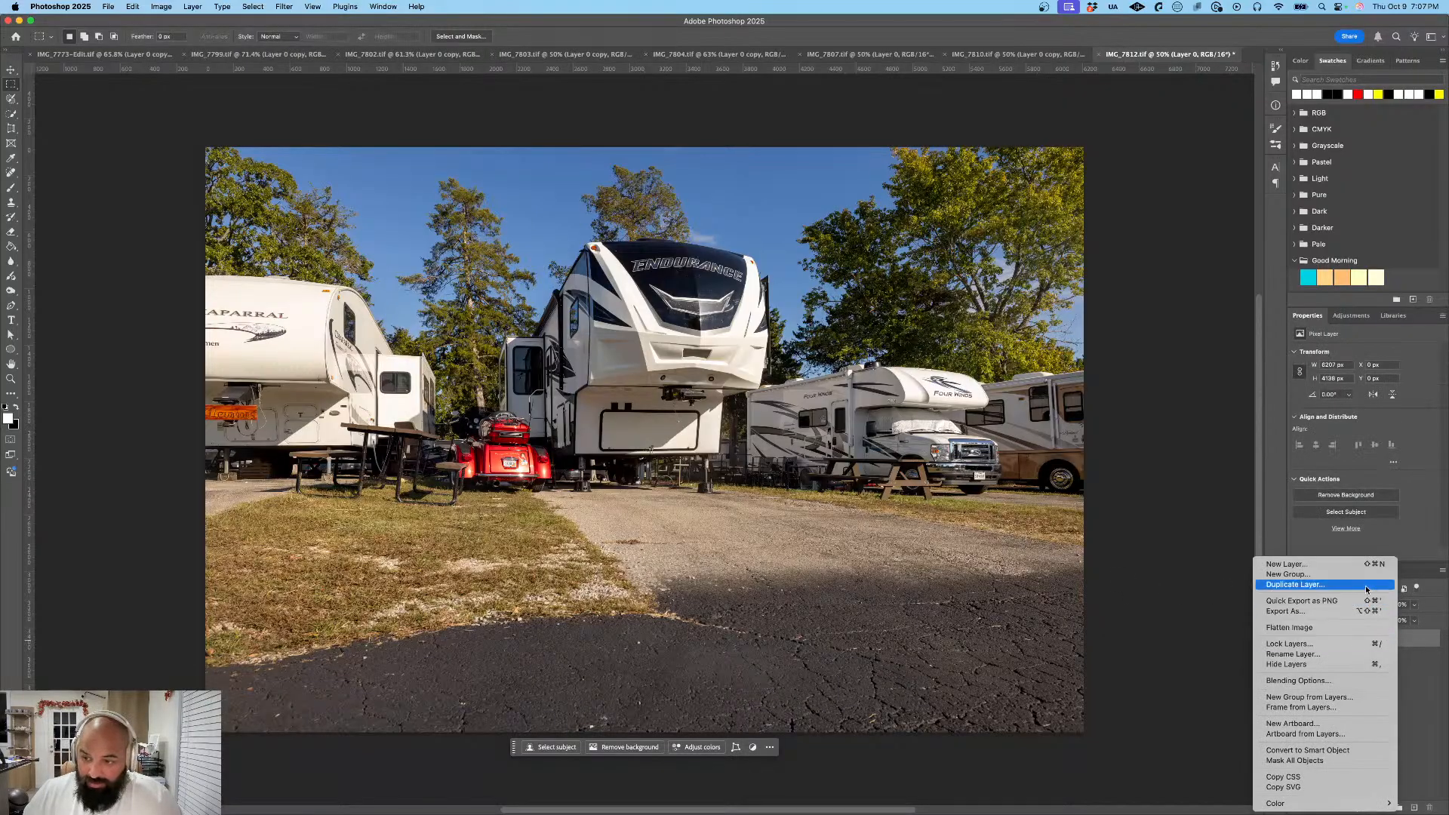
click(1306, 585)
click(839, 376)
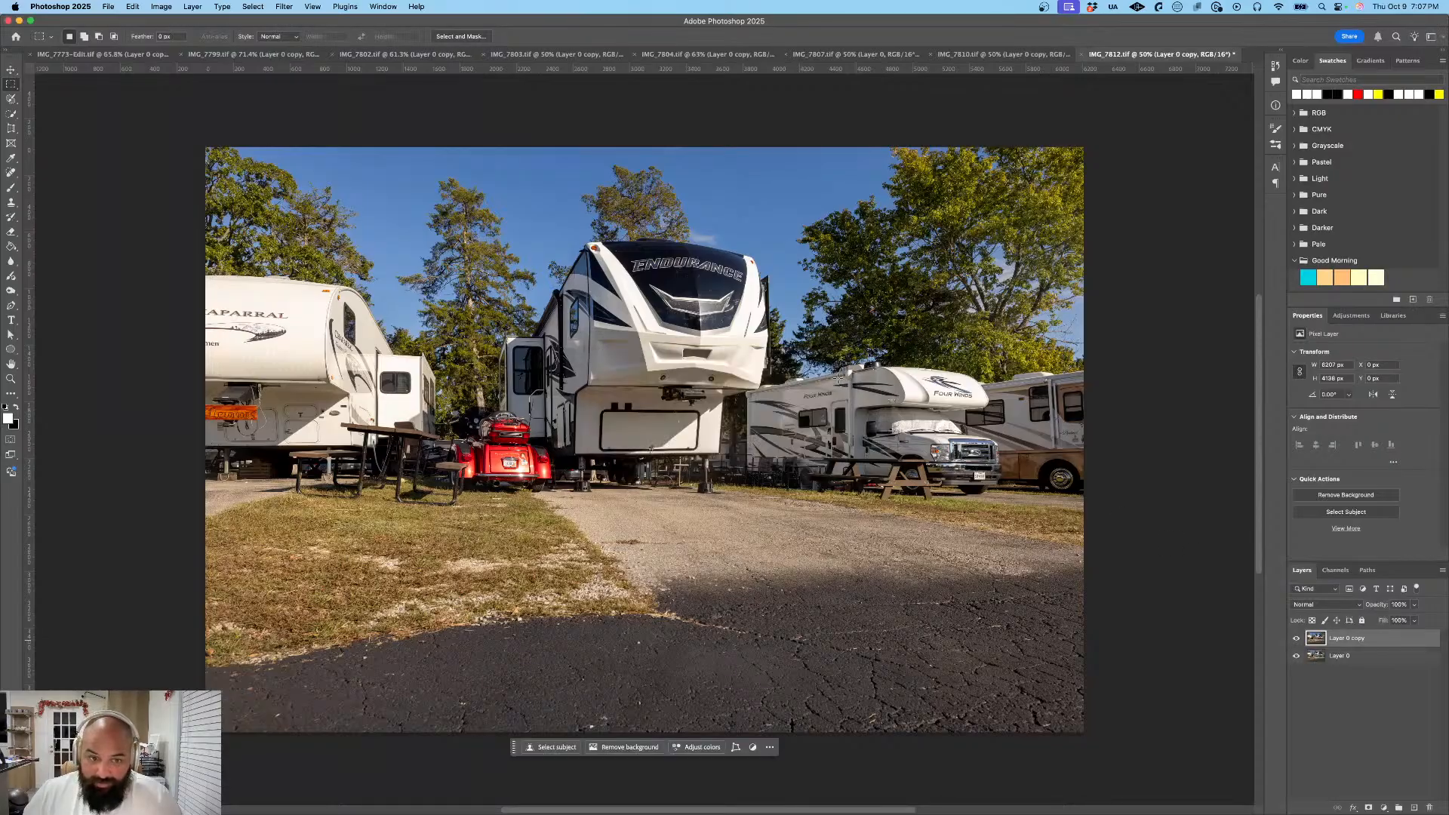
click(247, 7)
mouse_move(348, 138)
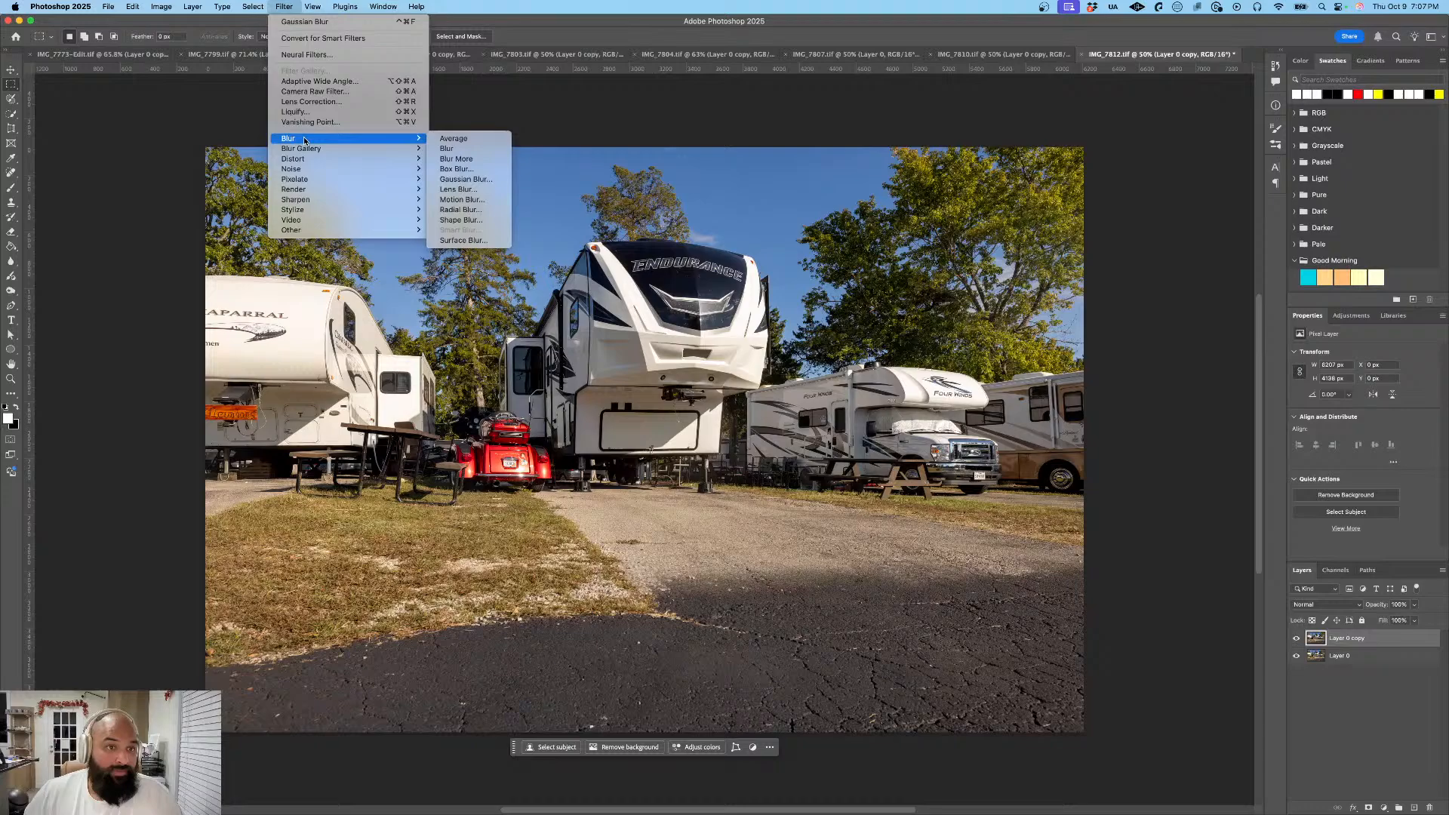
click(464, 179)
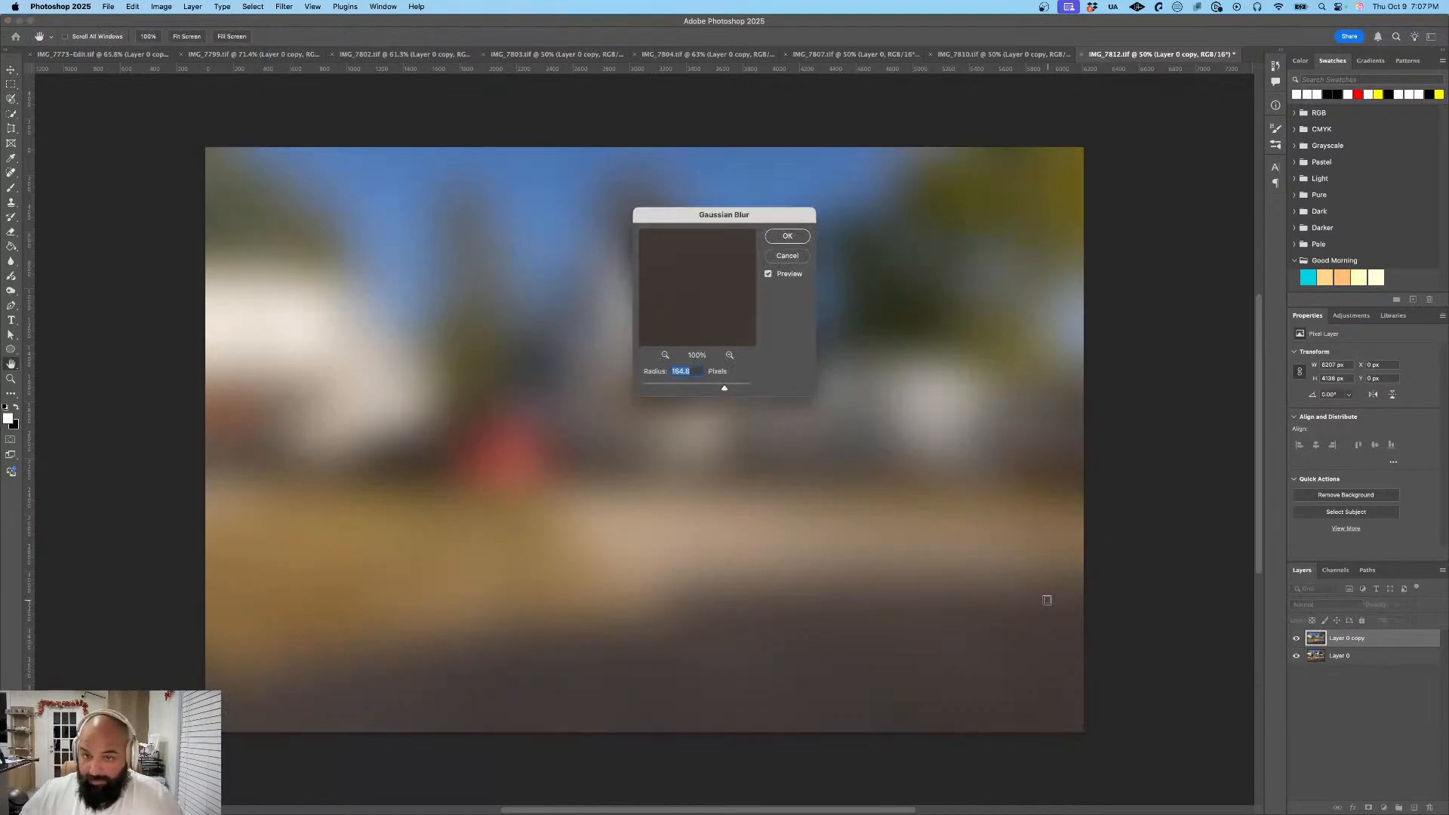
key(Return)
key(m)
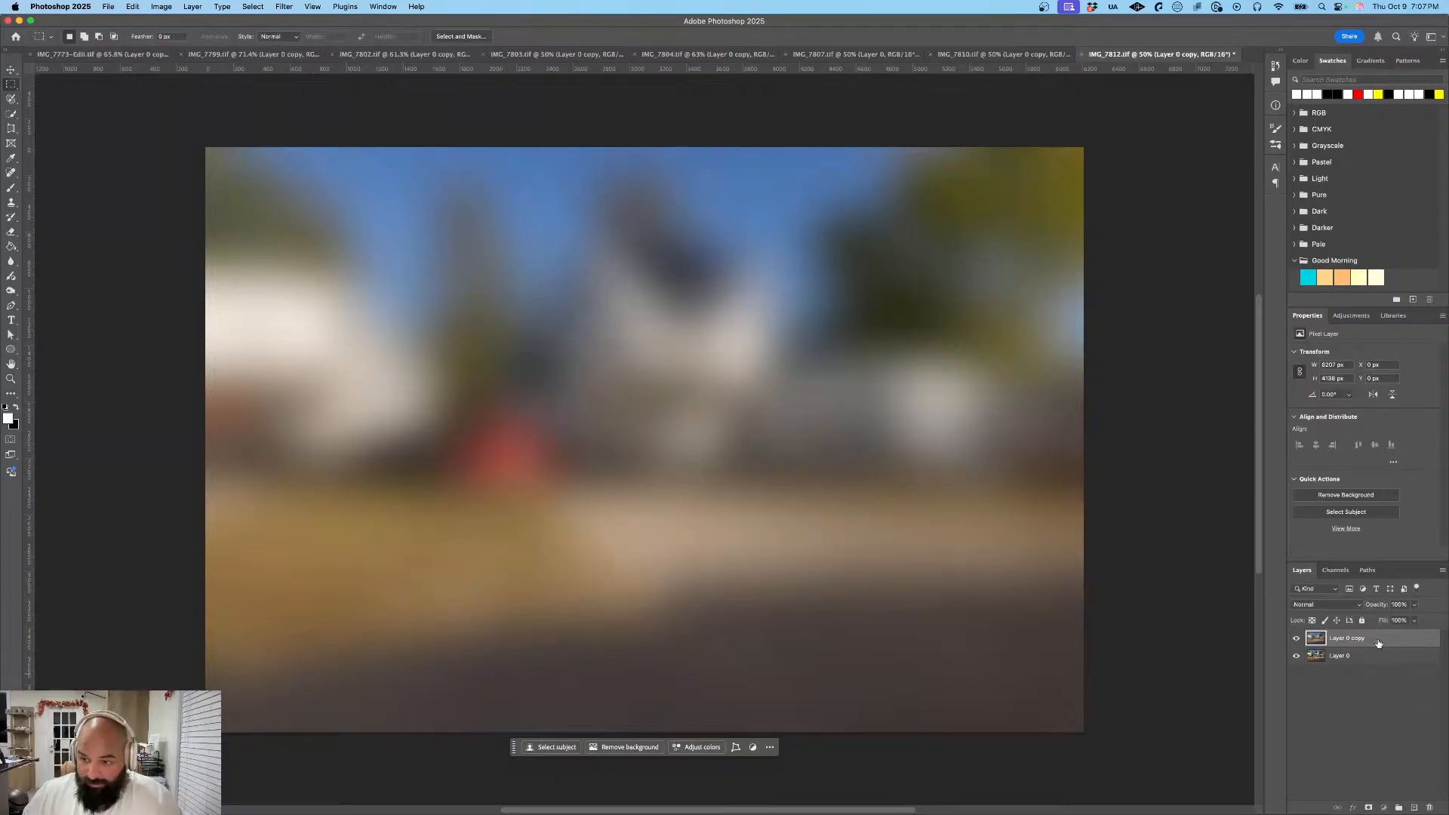
- Place the blurred Layer 0 copy beneath Layer 0 and mask it to the red motorcycle's license plate
drag(1377, 640, 1387, 664)
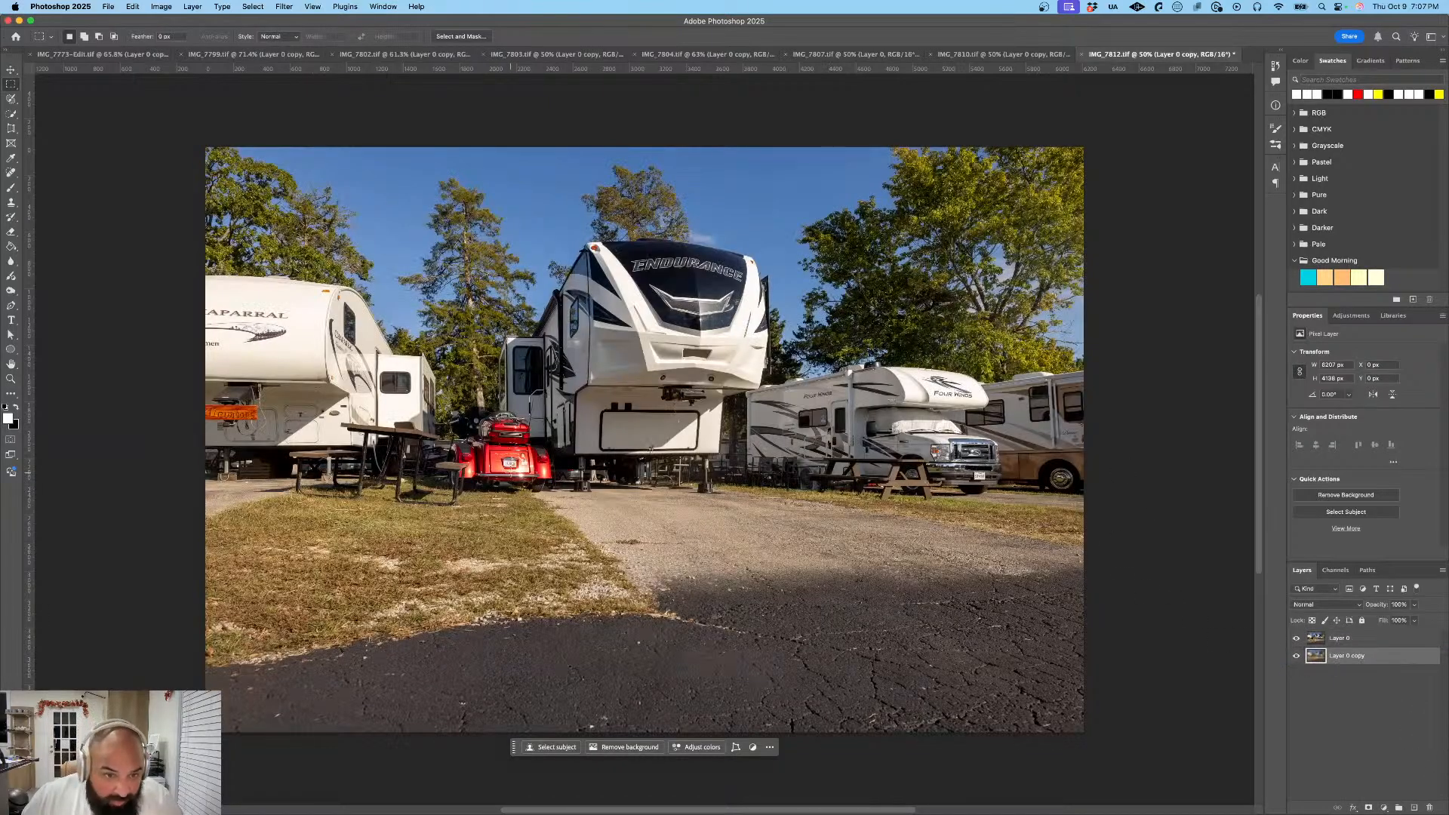
drag(501, 459, 519, 467)
click(546, 483)
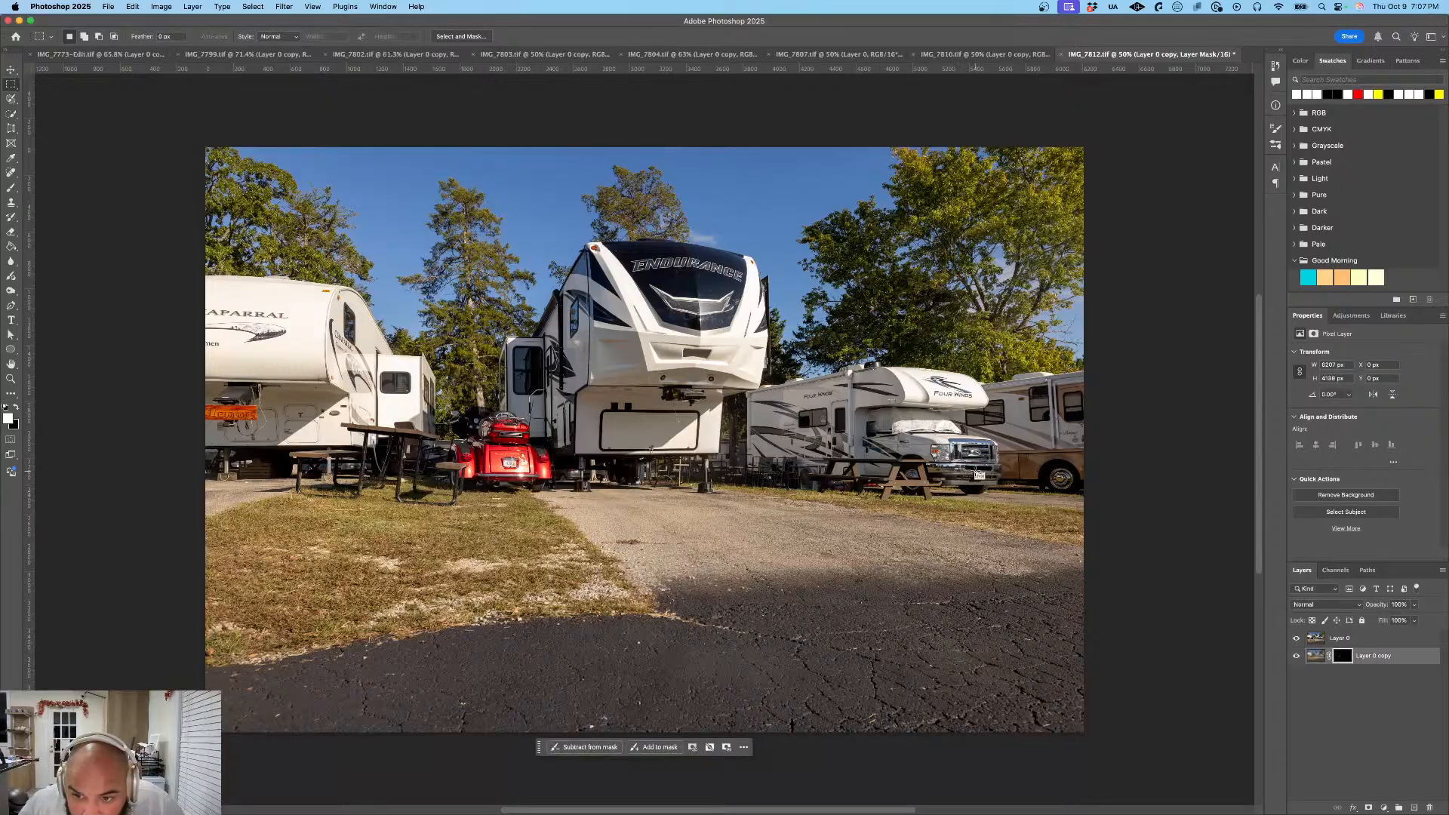
drag(976, 471, 987, 481)
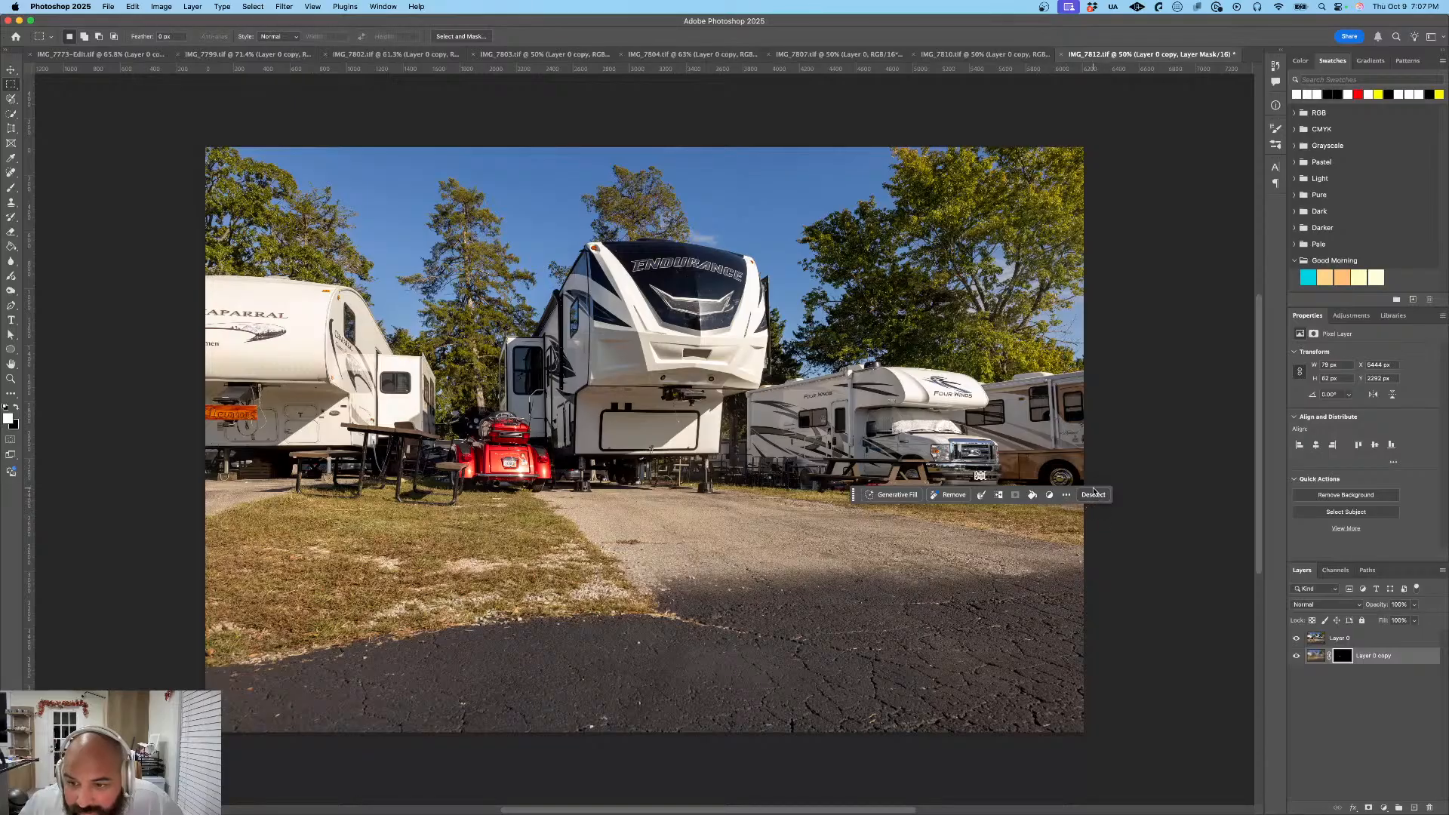
click(1094, 494)
click(1368, 647)
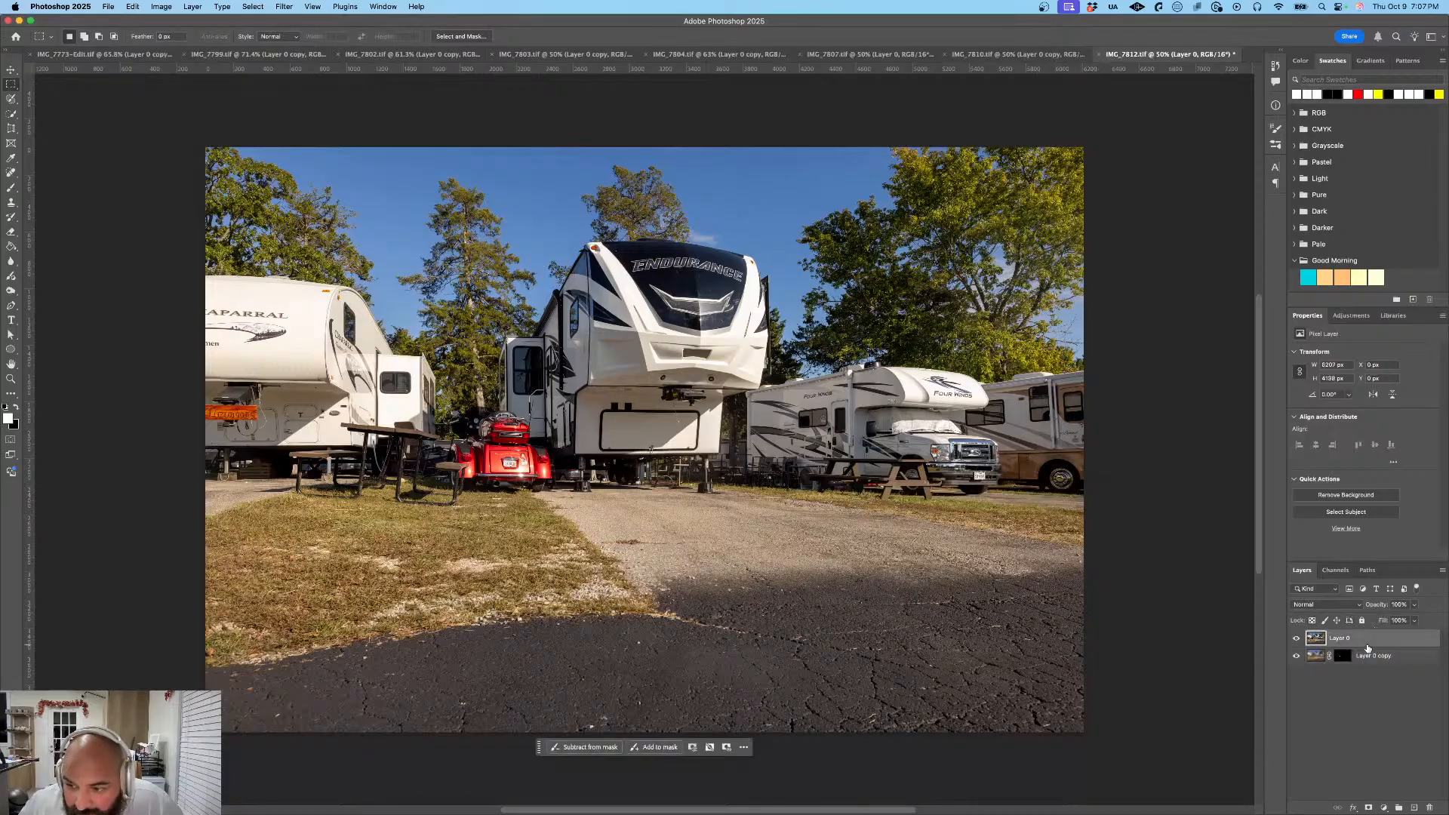
right_click(1368, 646)
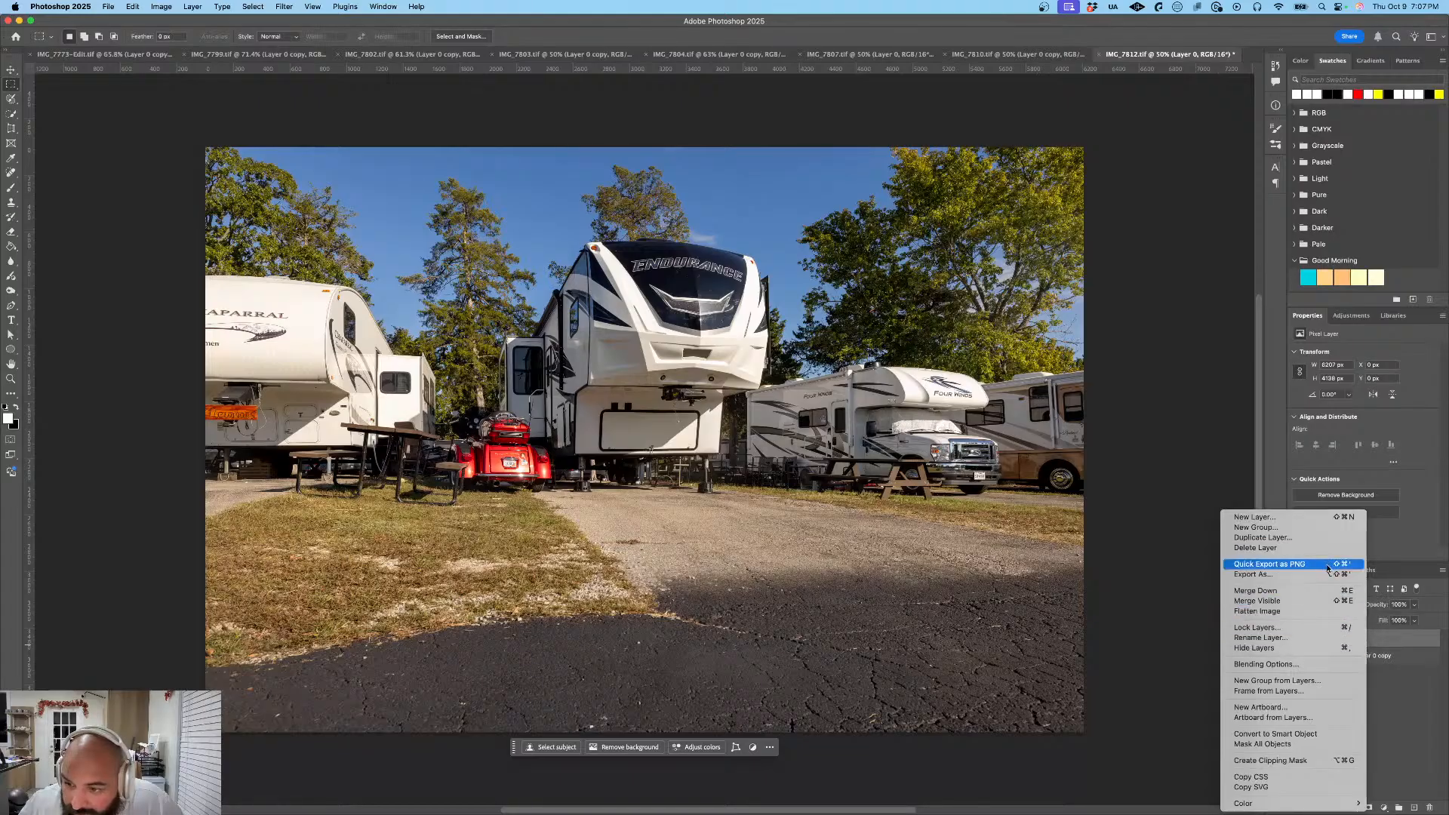
click(1257, 548)
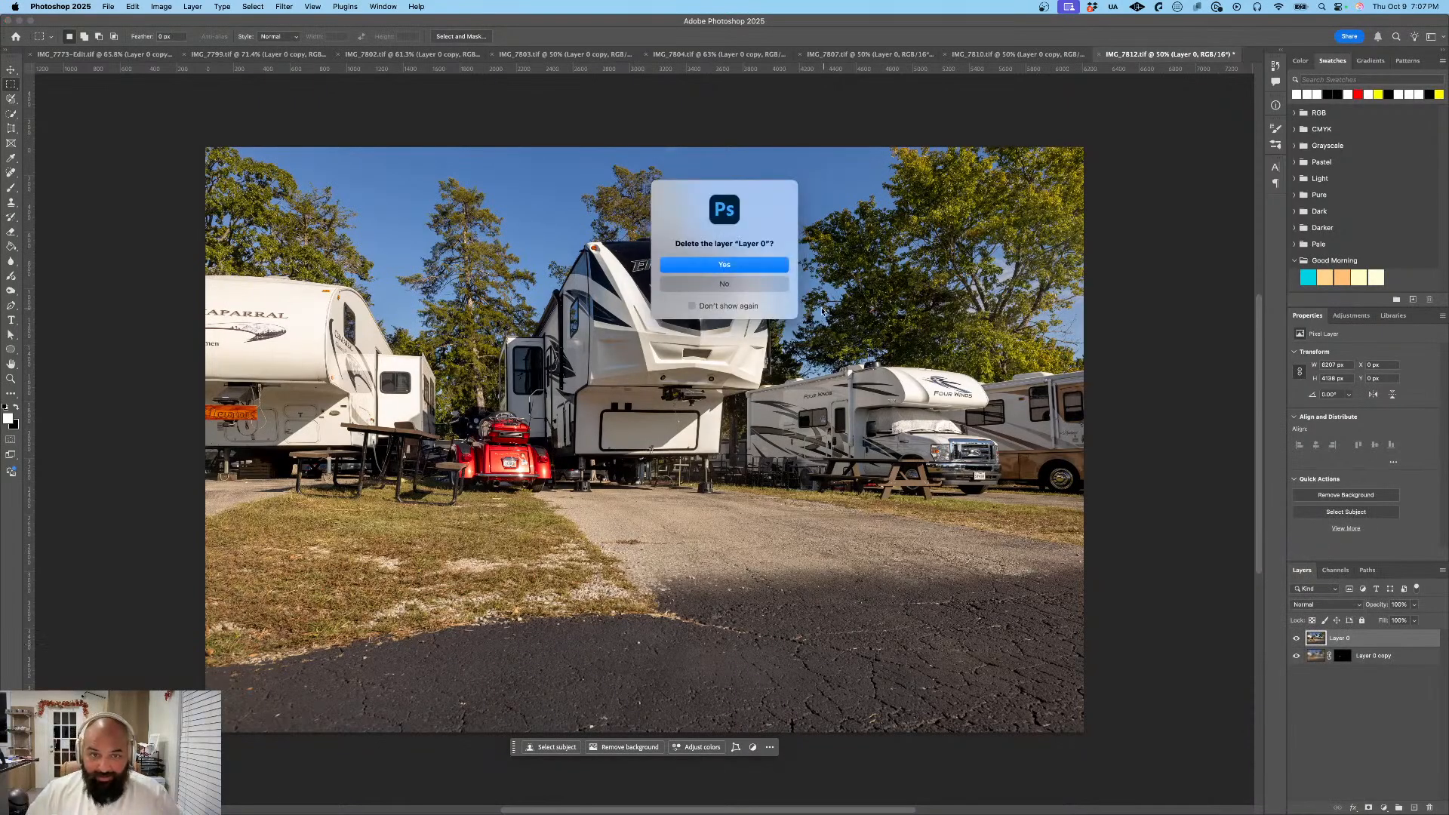
click(762, 269)
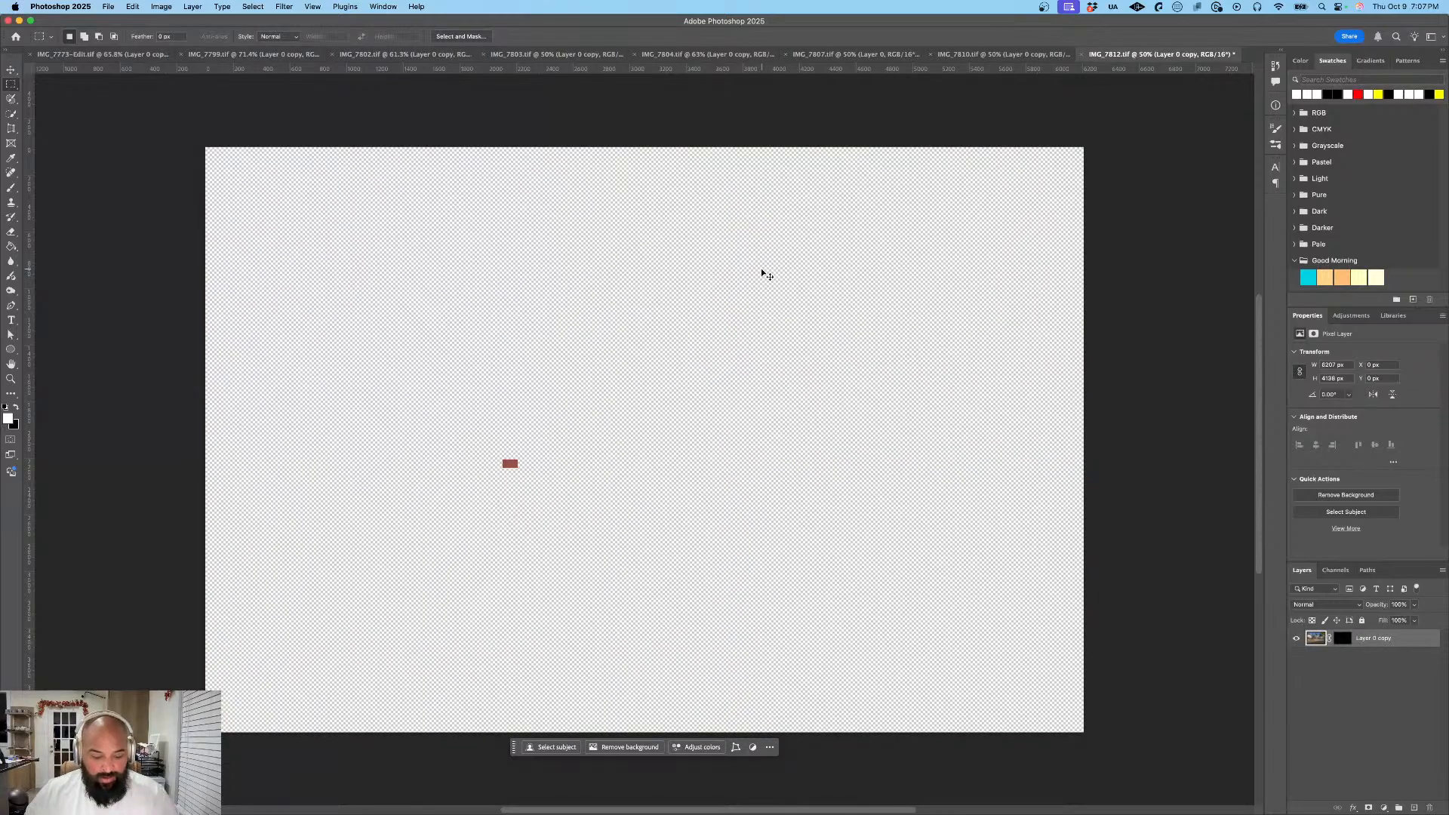
key(super+z)
- Duplicate the sharp Layer 0 again as Layer 0 copy 2 and apply the same Gaussian Blur to the new copy
right_click(1364, 638)
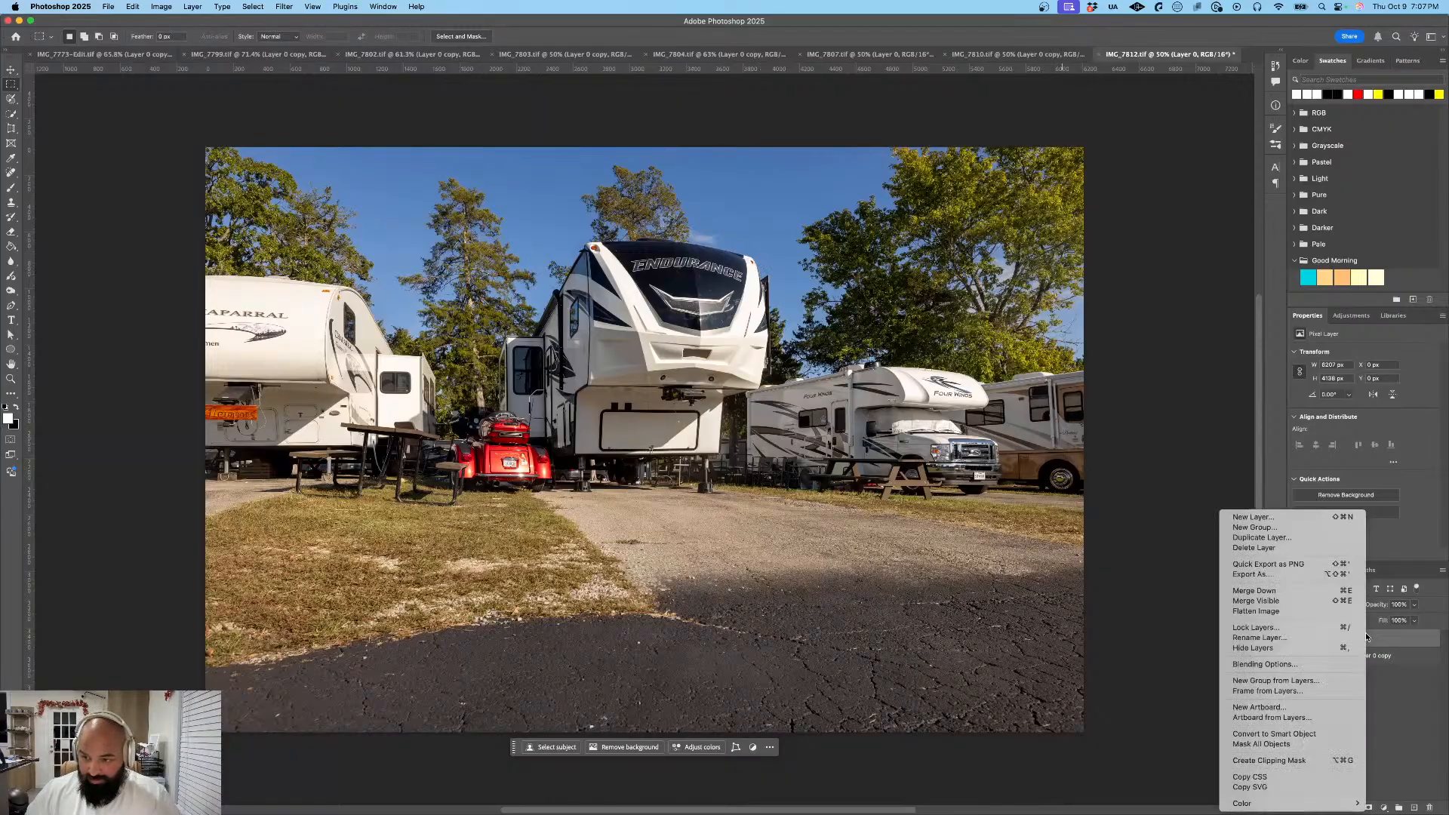
click(1305, 544)
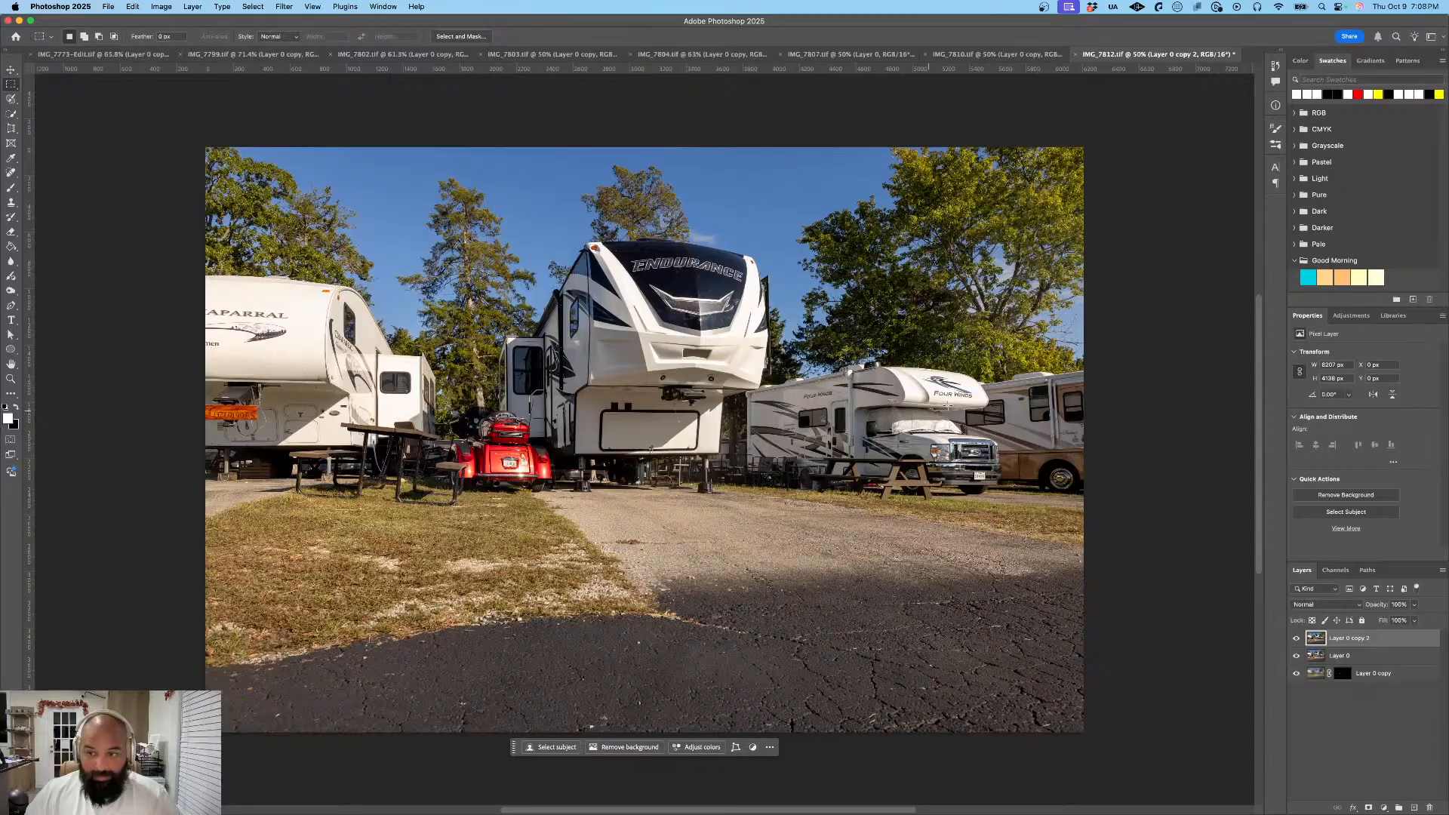
click(253, 6)
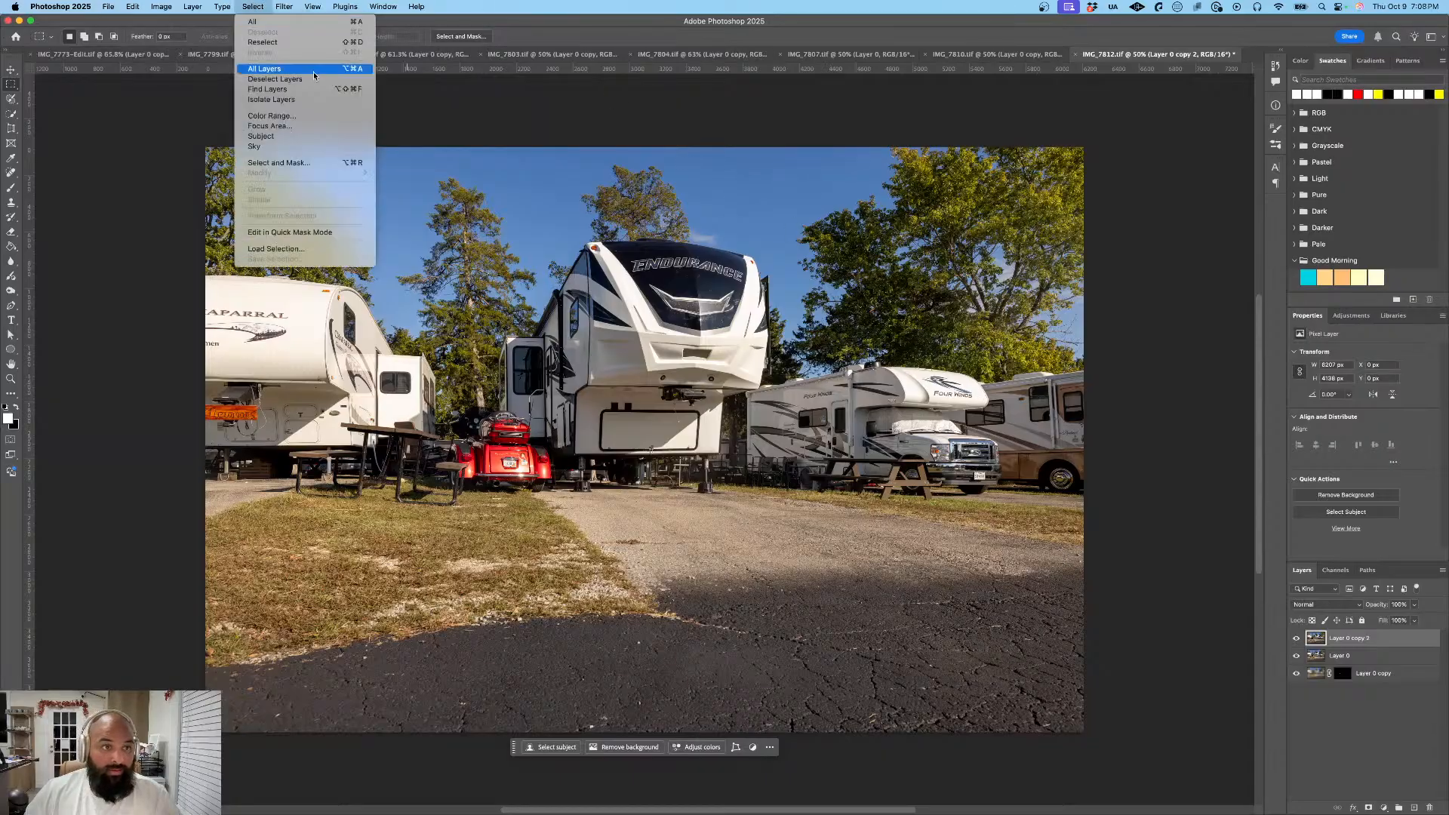
mouse_move(304, 4)
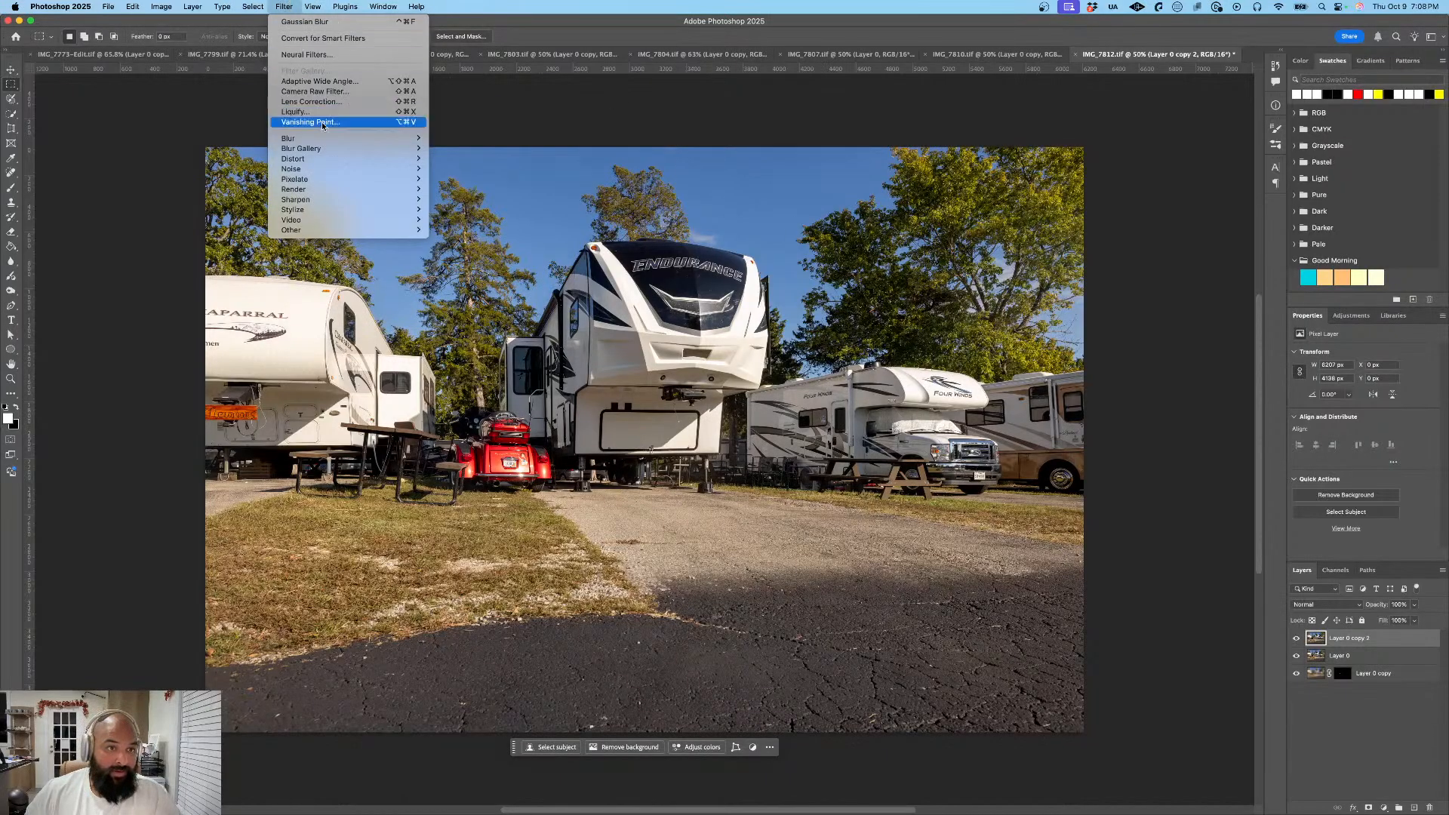
mouse_move(317, 138)
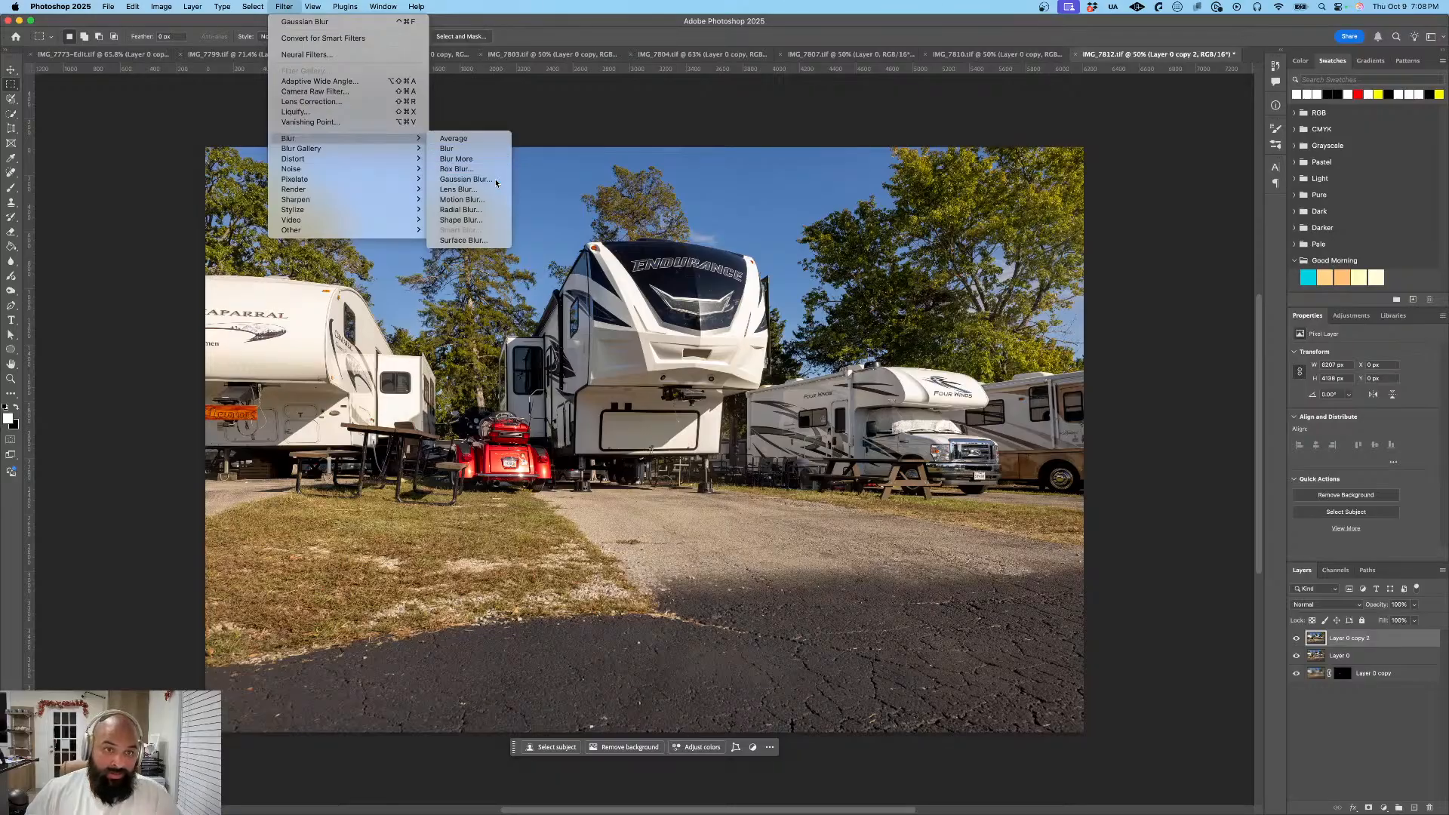
click(465, 179)
click(788, 237)
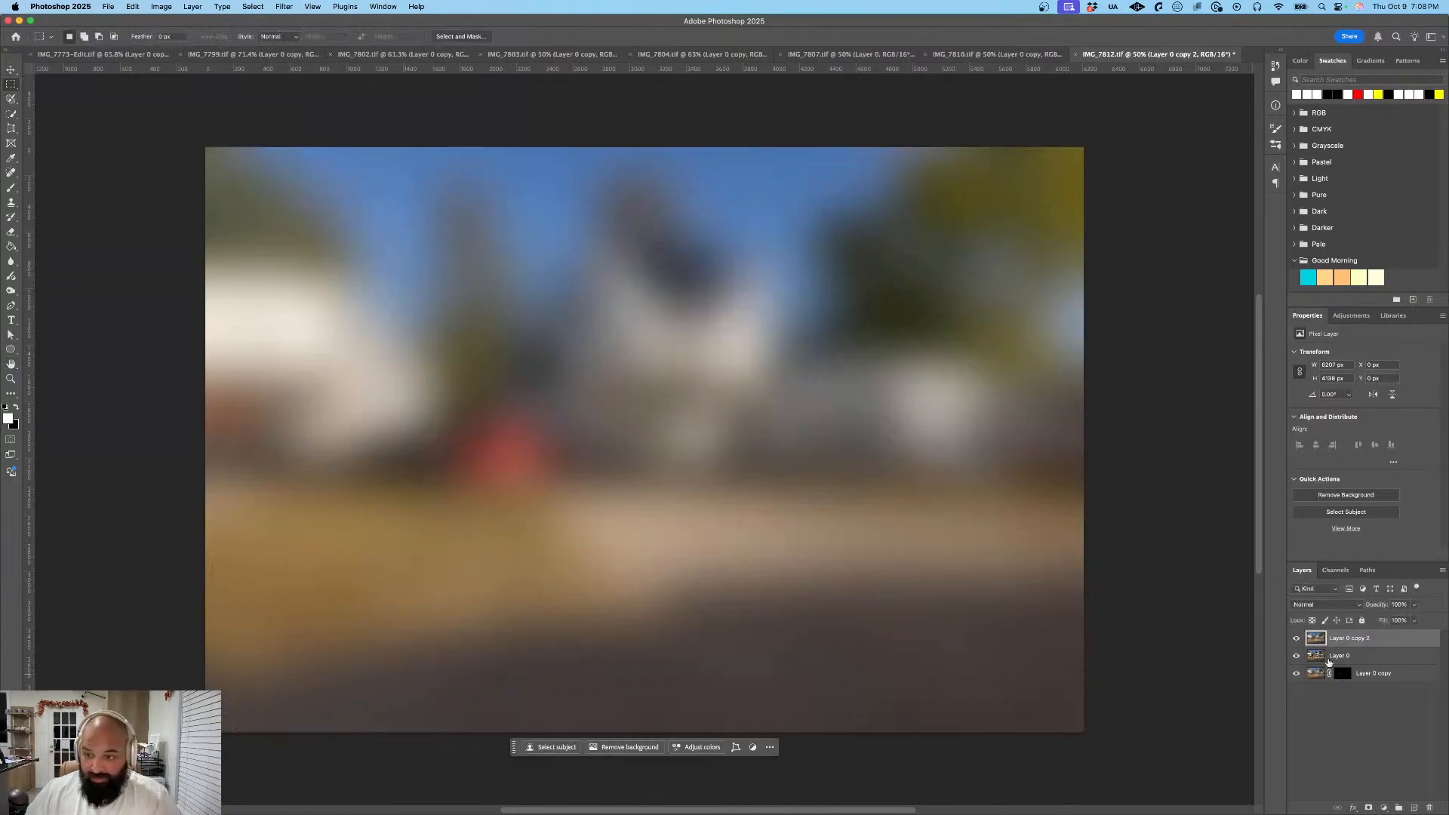
- Mask the blurred Layer 0 copy 2 to the Four Winds motorhome's license plate and place Layer 0 beneath both masked copies
drag(1348, 646, 1349, 671)
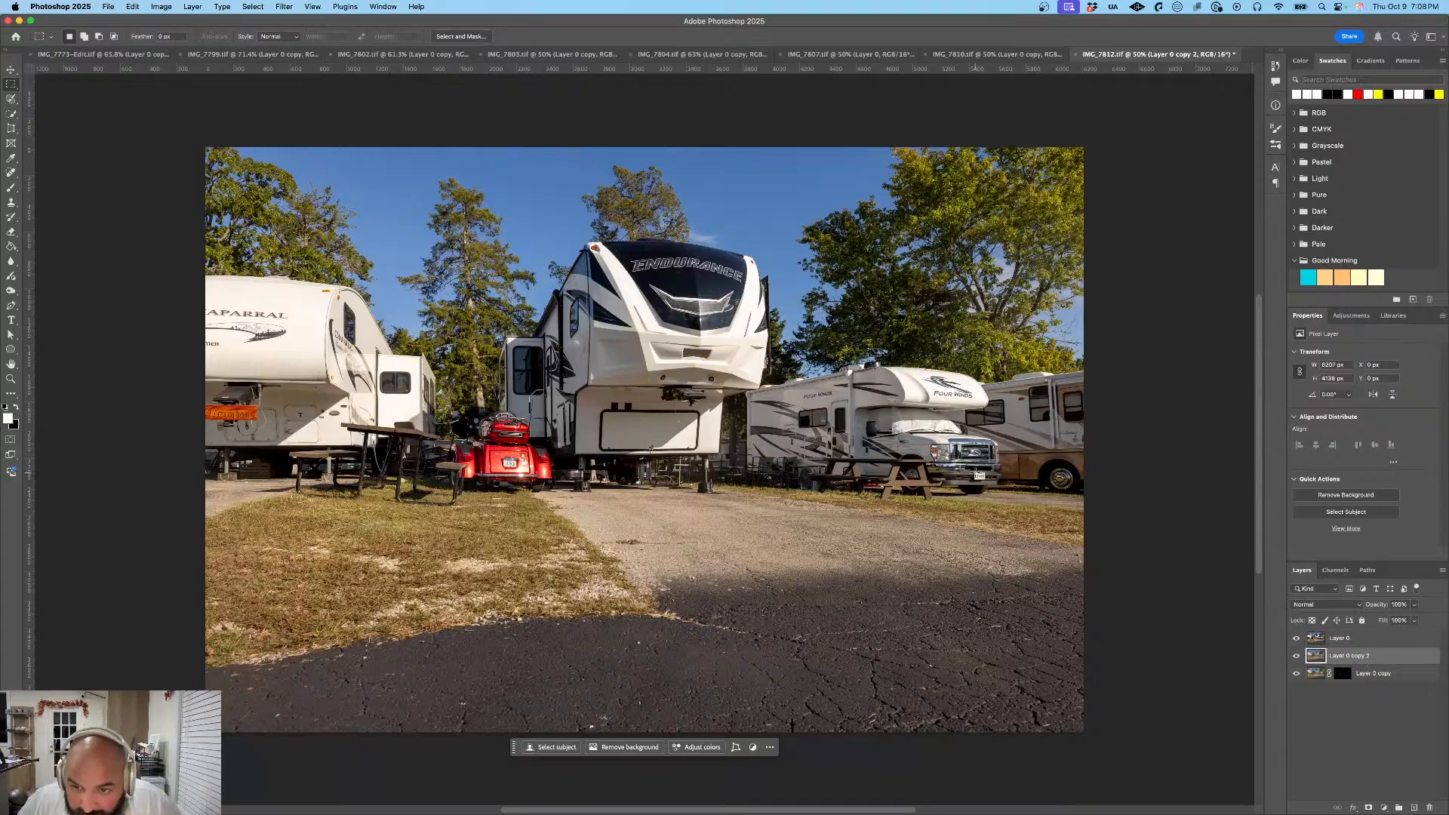
drag(974, 471, 986, 480)
click(1013, 495)
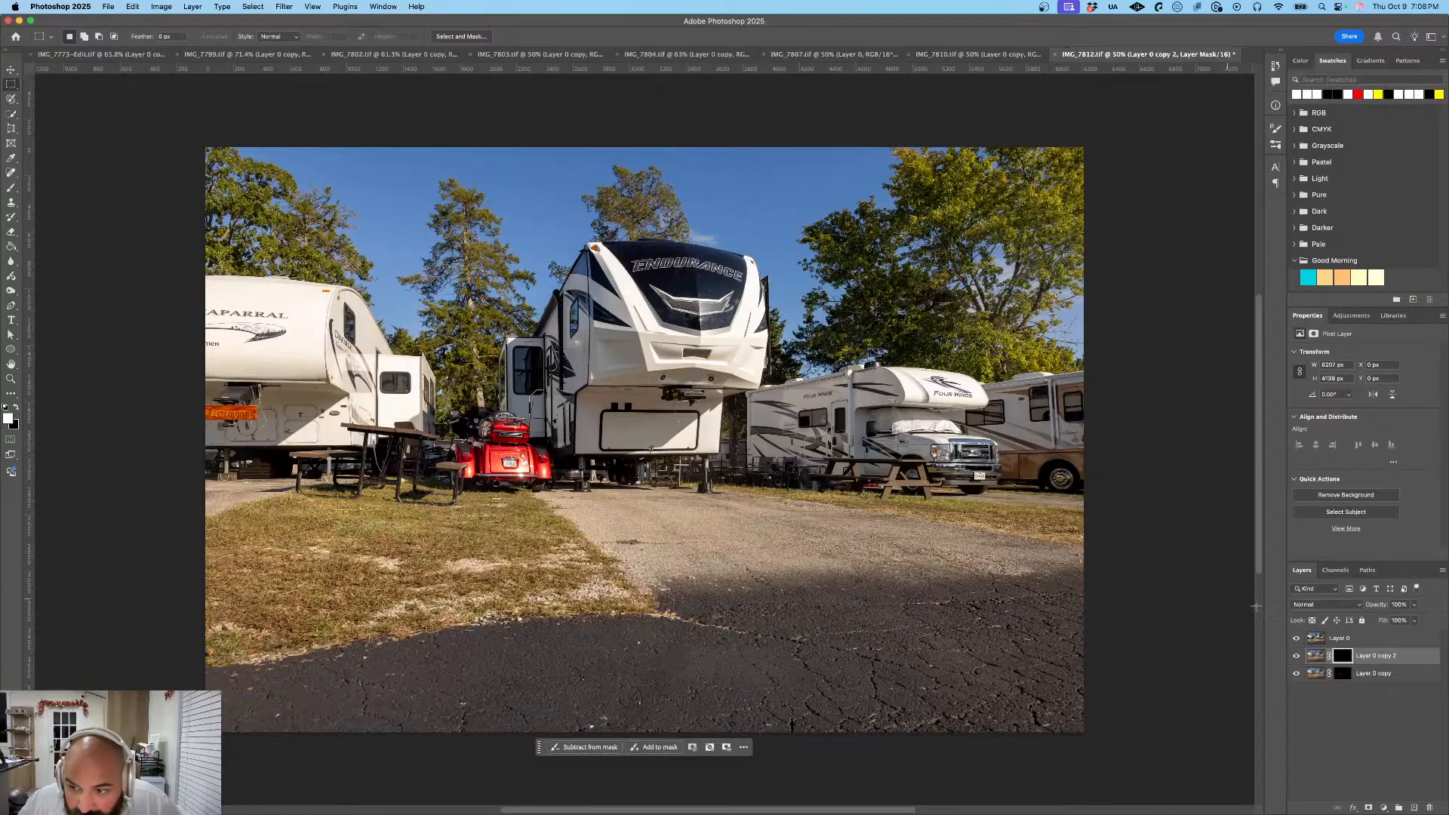
drag(1356, 643, 1359, 687)
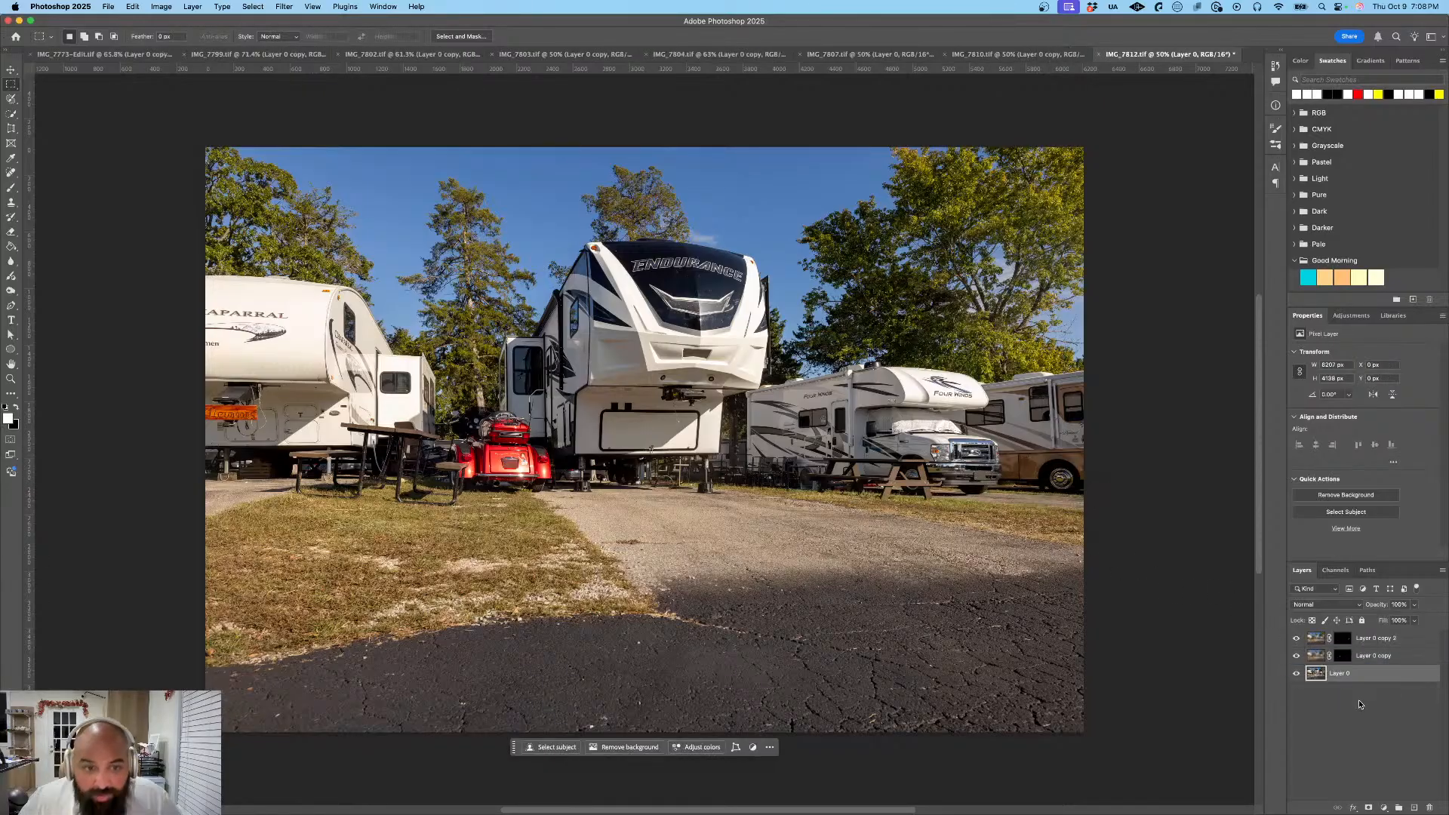
- Export the Endurance trailer photo as a JPG at 100% scale, saved as IMG_7812 in the Exports folder
click(112, 6)
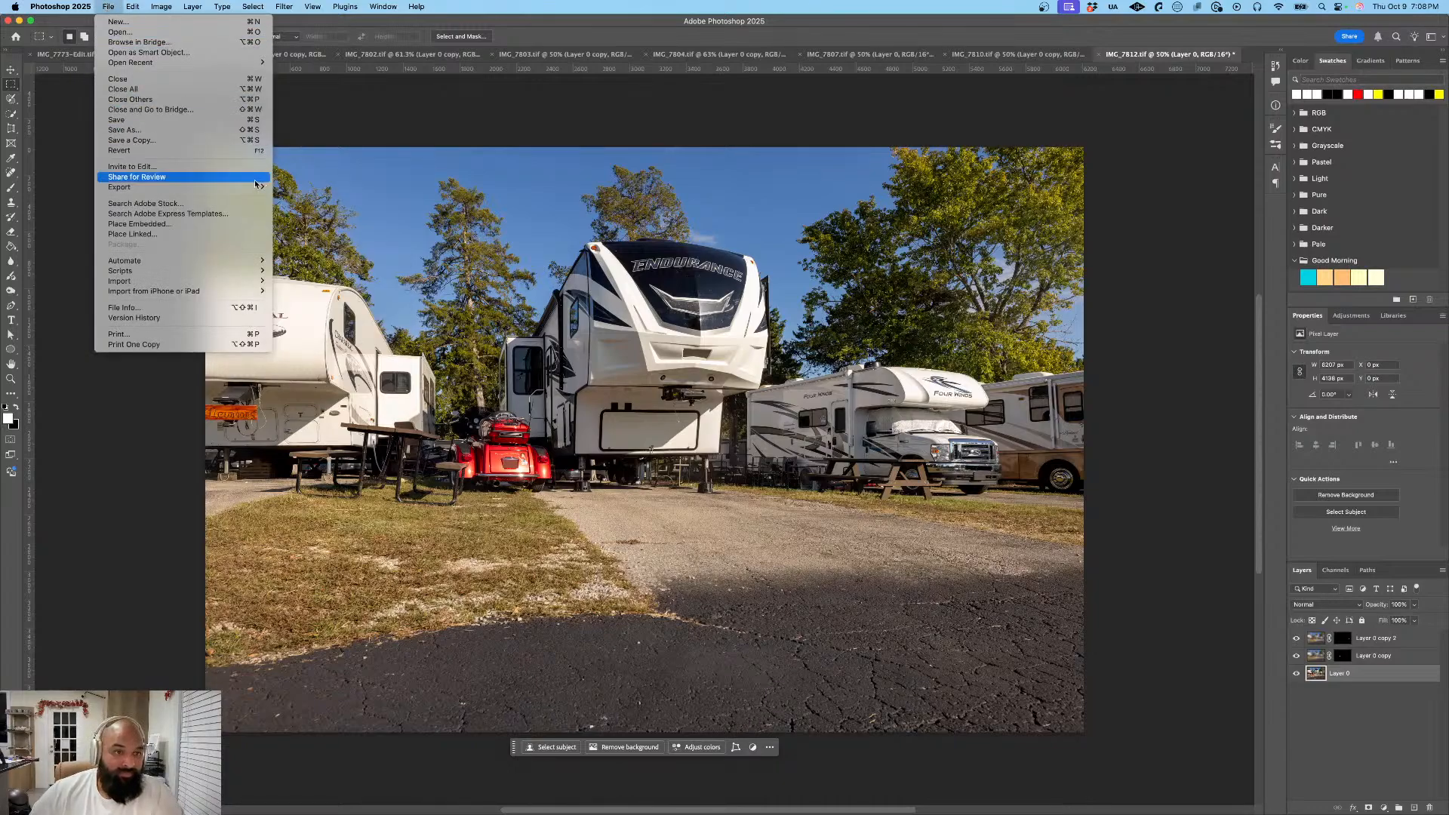
click(293, 200)
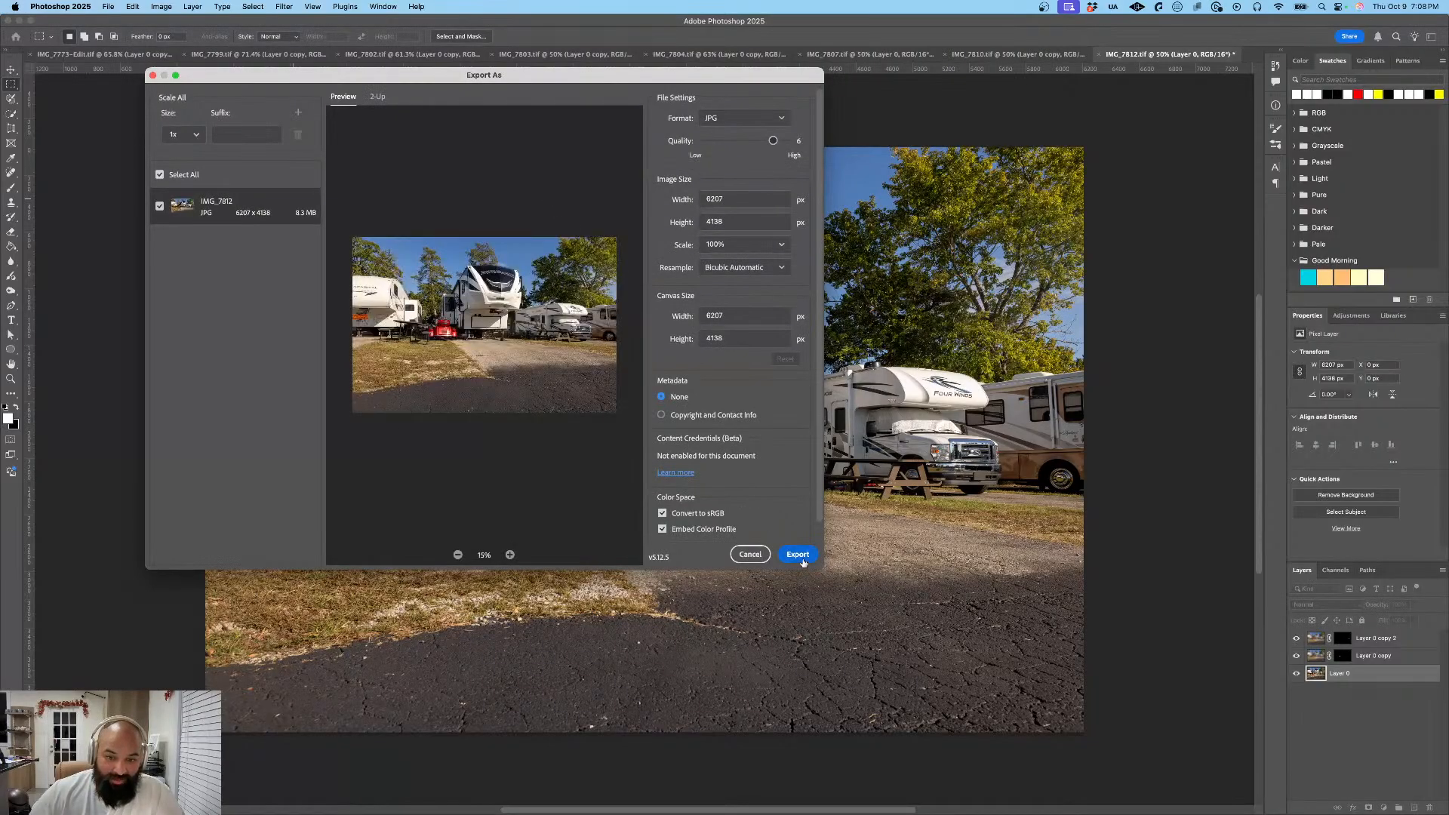
click(799, 557)
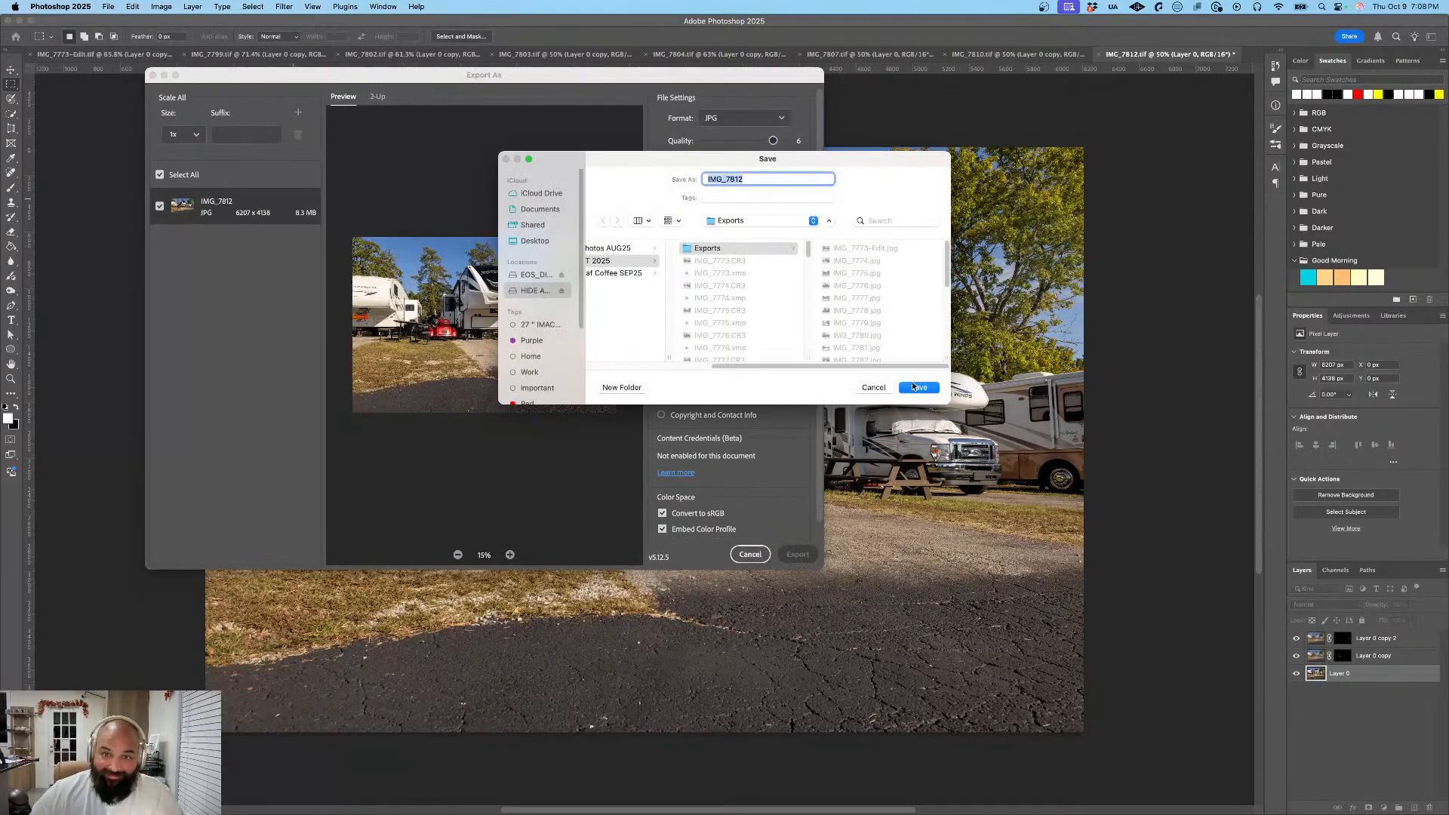
click(914, 387)
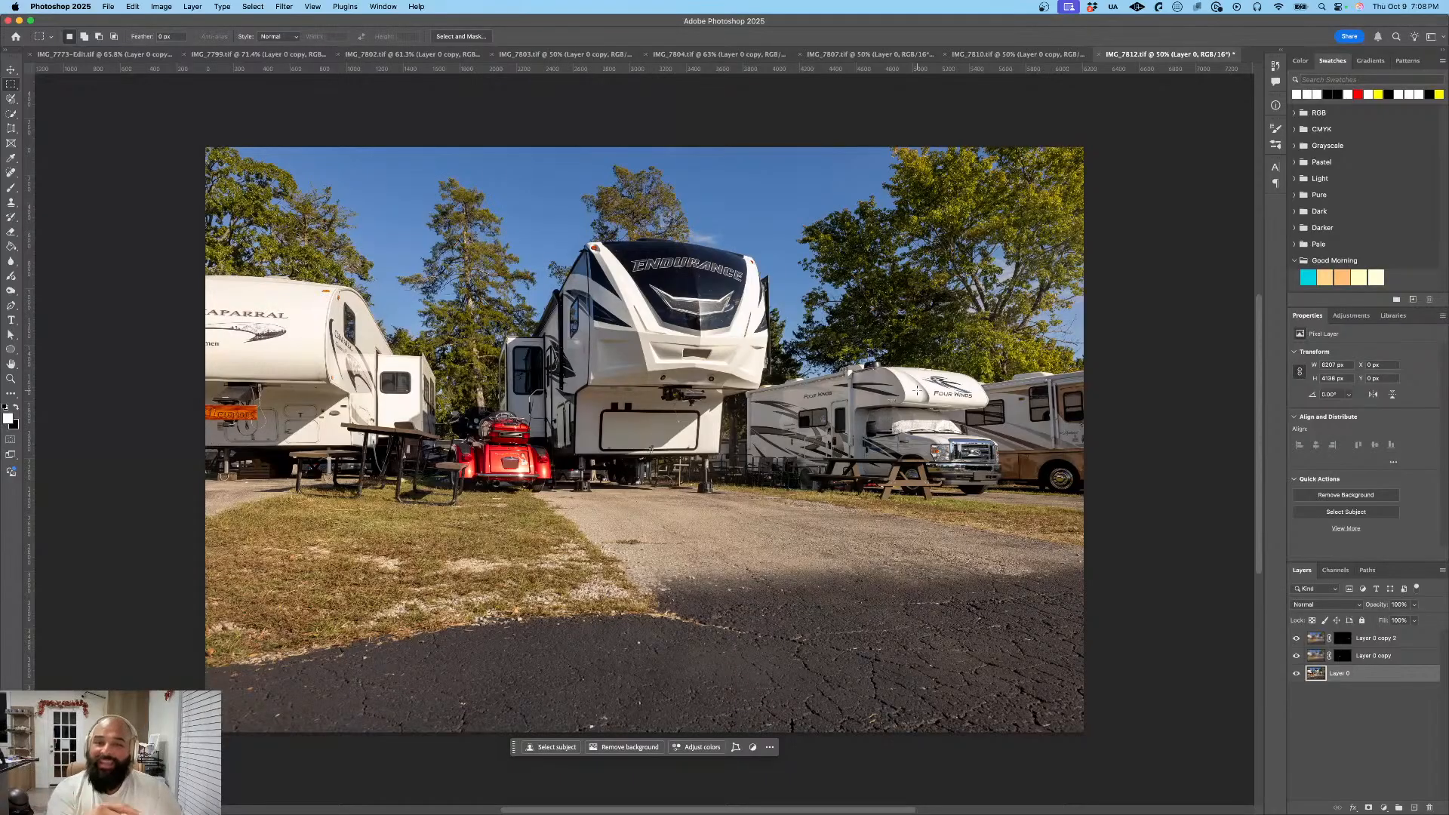
- Switch to Lightroom, open the IMG_7813 photo of the Four Winds motorhome in Photoshop, and unlock its Background layer as Layer 0
key(super+Tab)
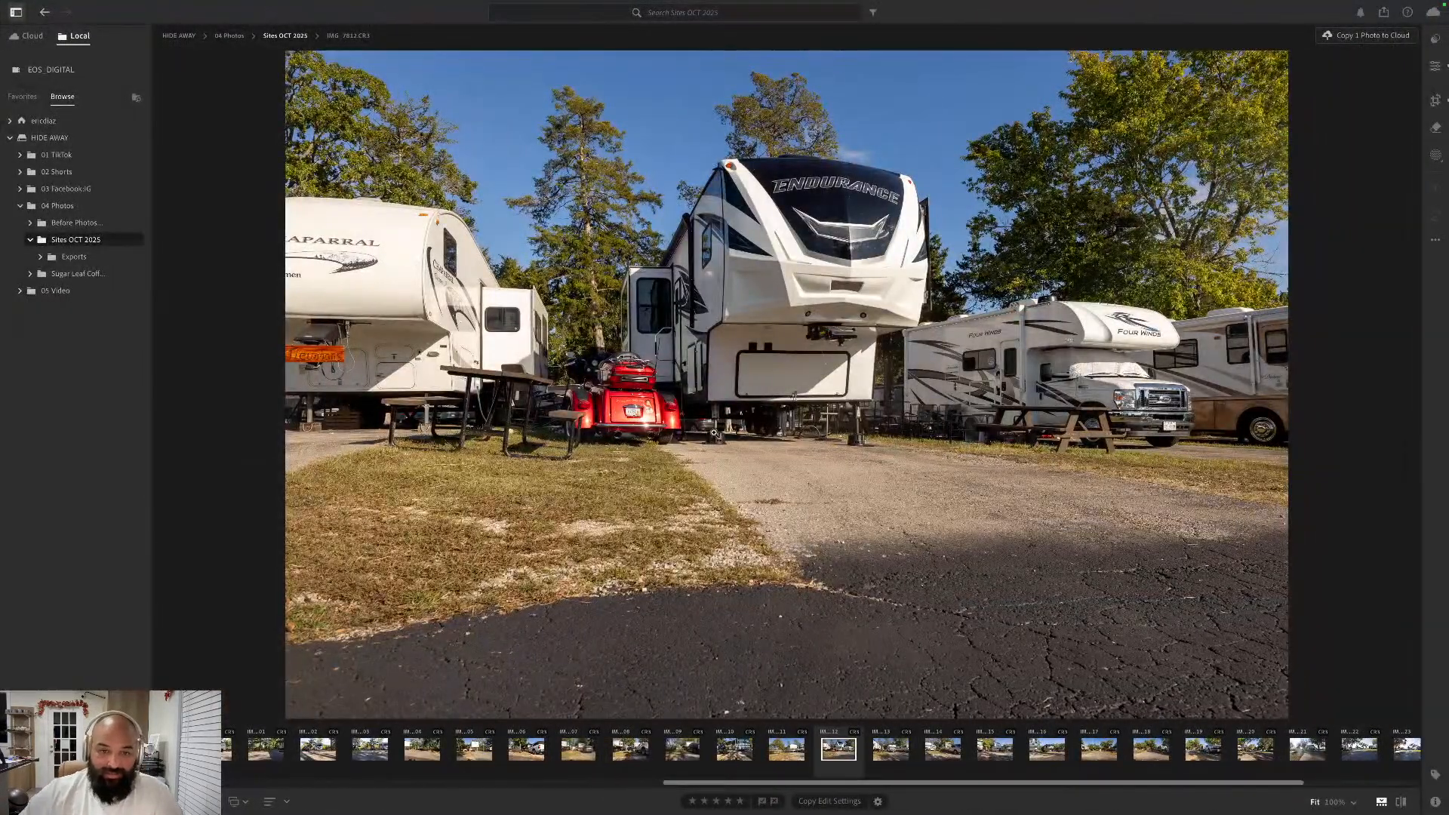
key(Right)
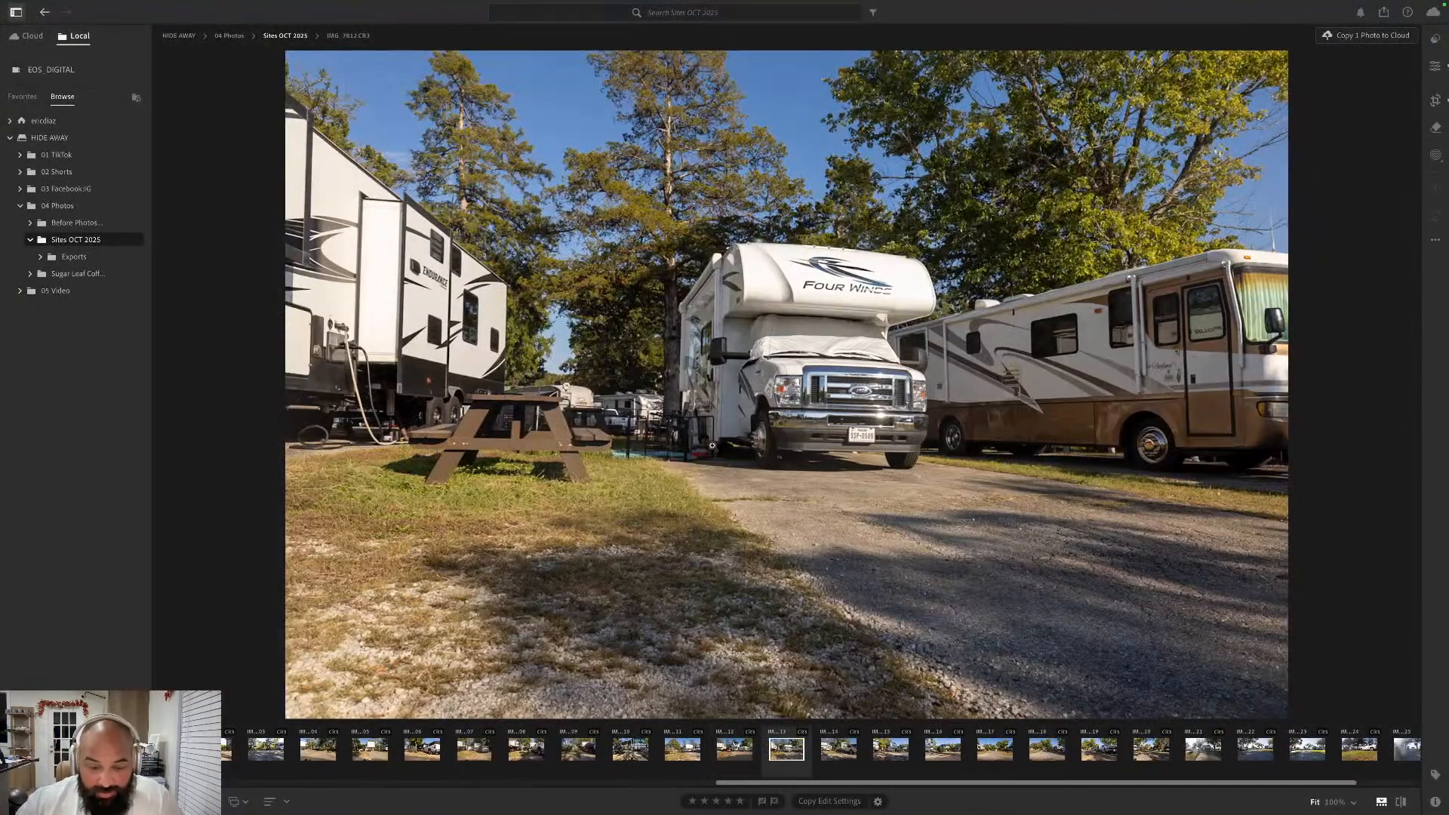
right_click(791, 746)
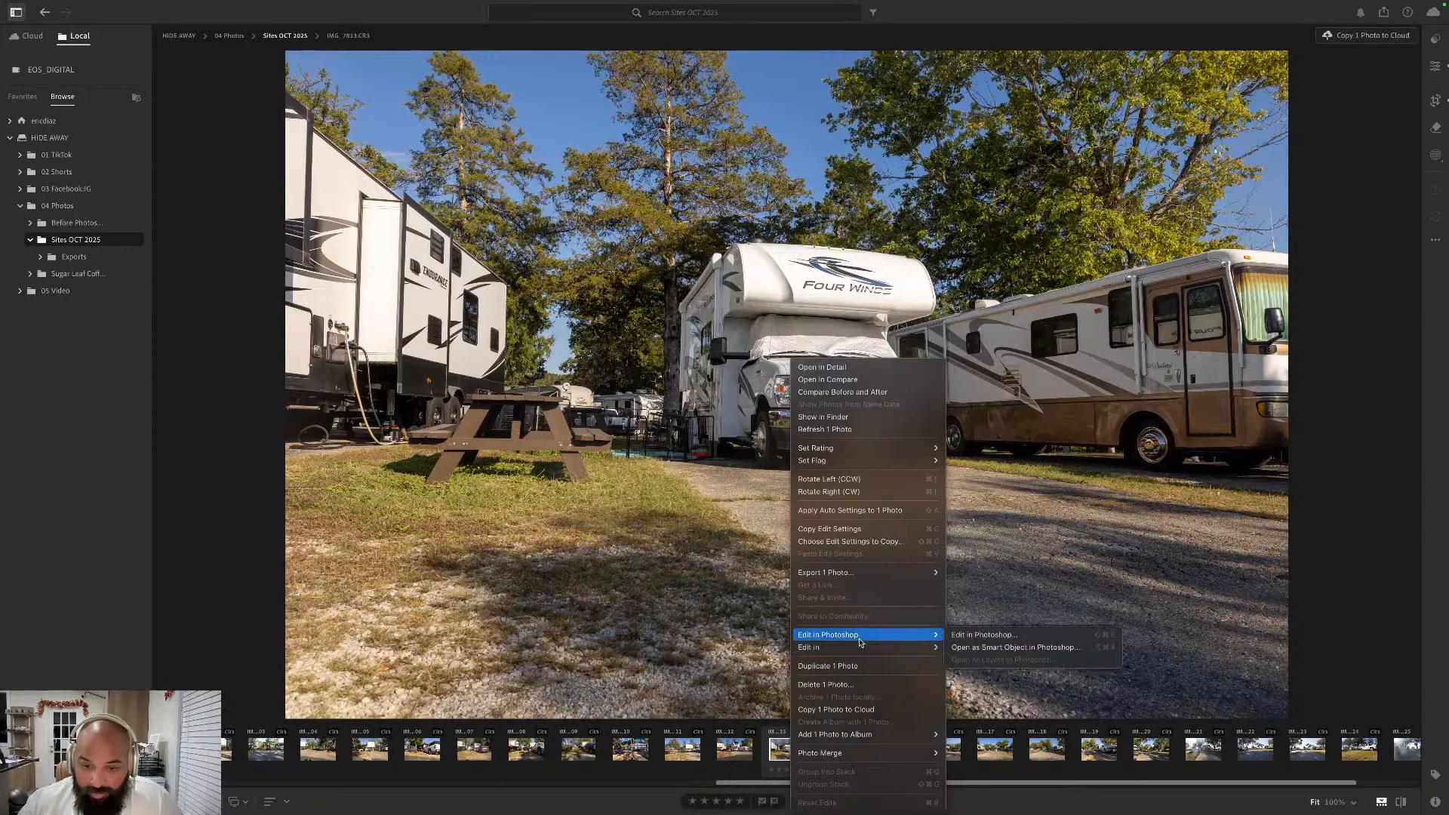
mouse_move(898, 635)
click(963, 636)
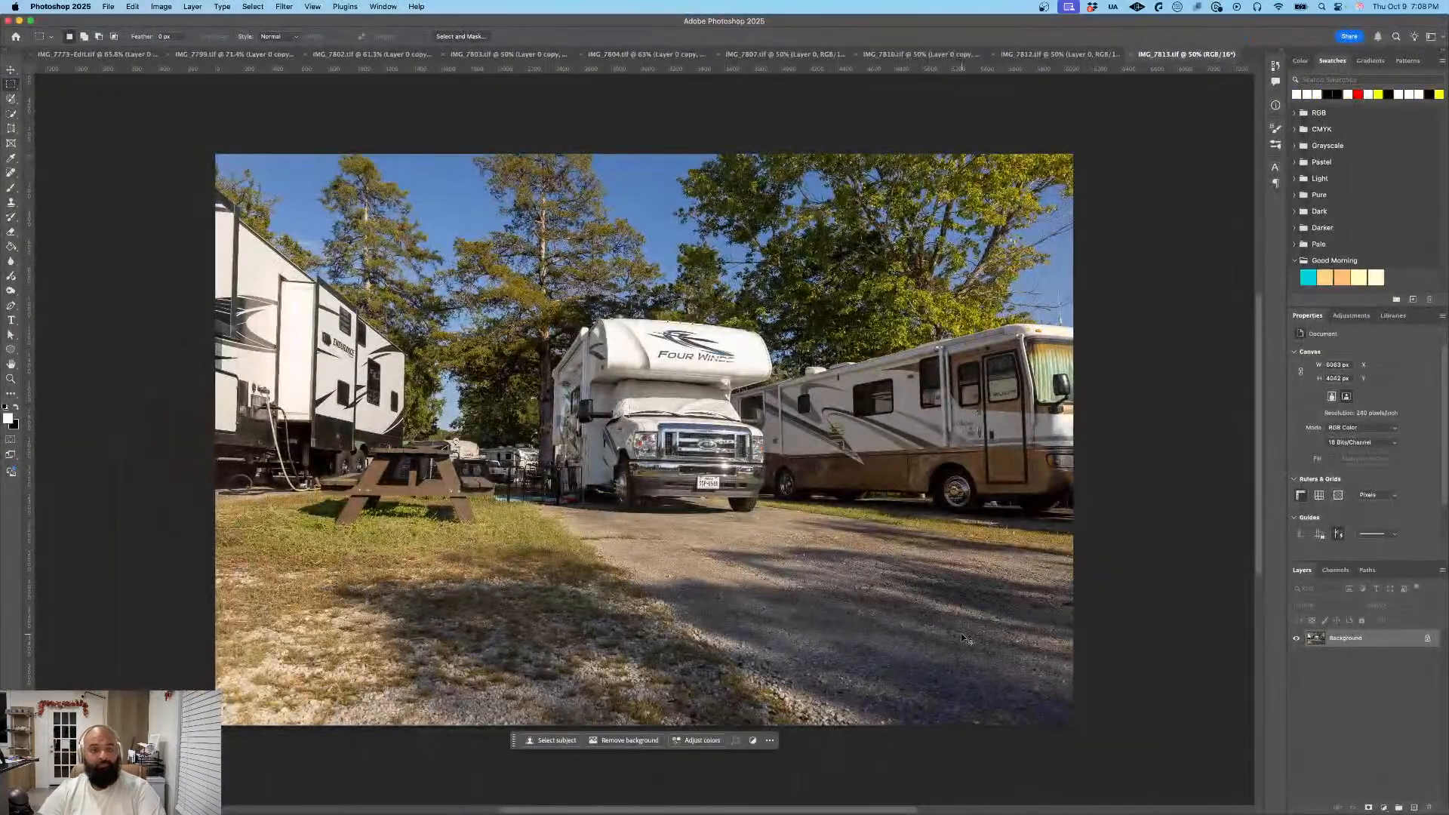
click(1427, 638)
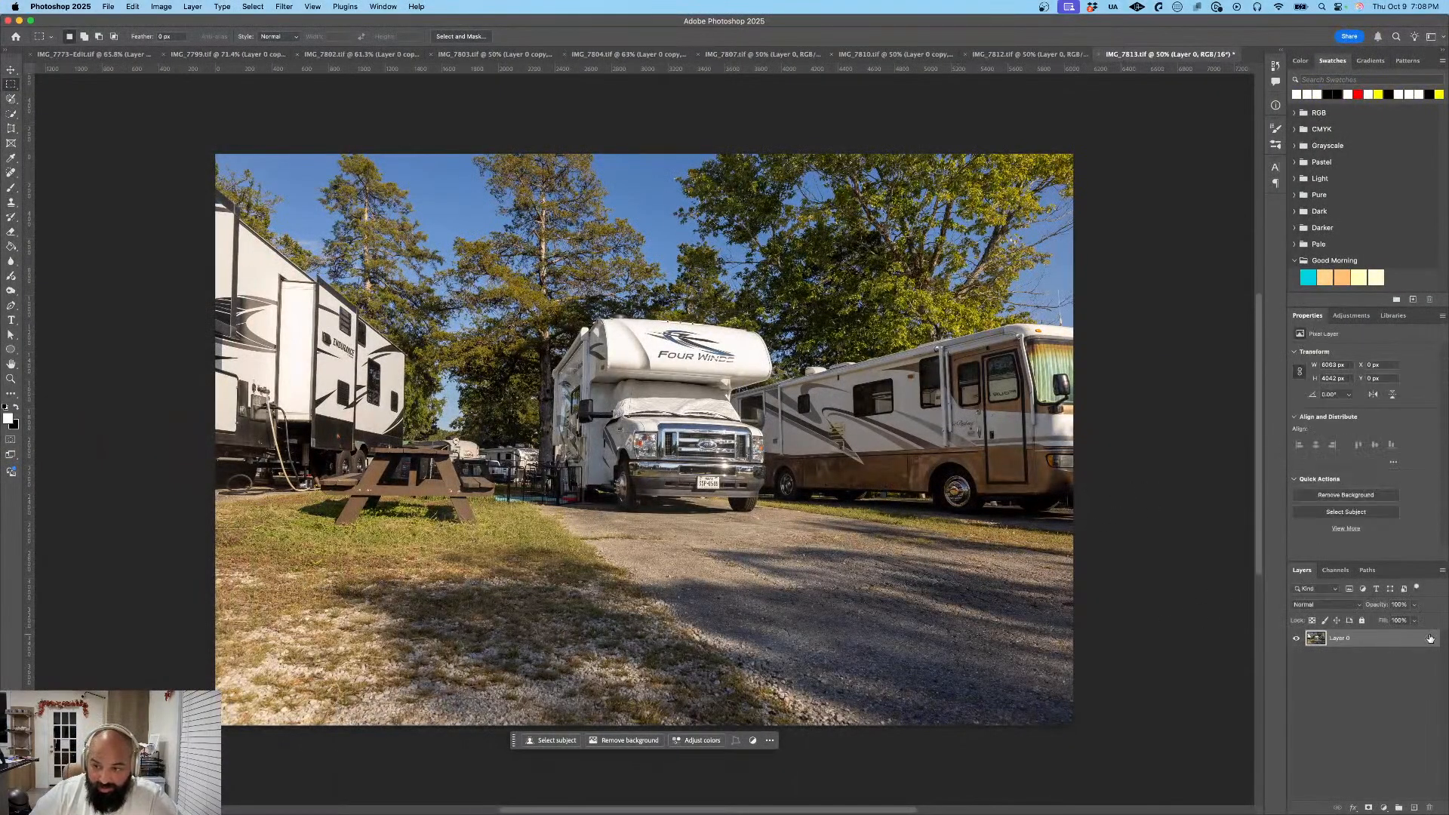
- Duplicate the IMG_7813 photo's Layer 0 as Layer 0 copy and apply the same Gaussian Blur to the copy
right_click(1376, 641)
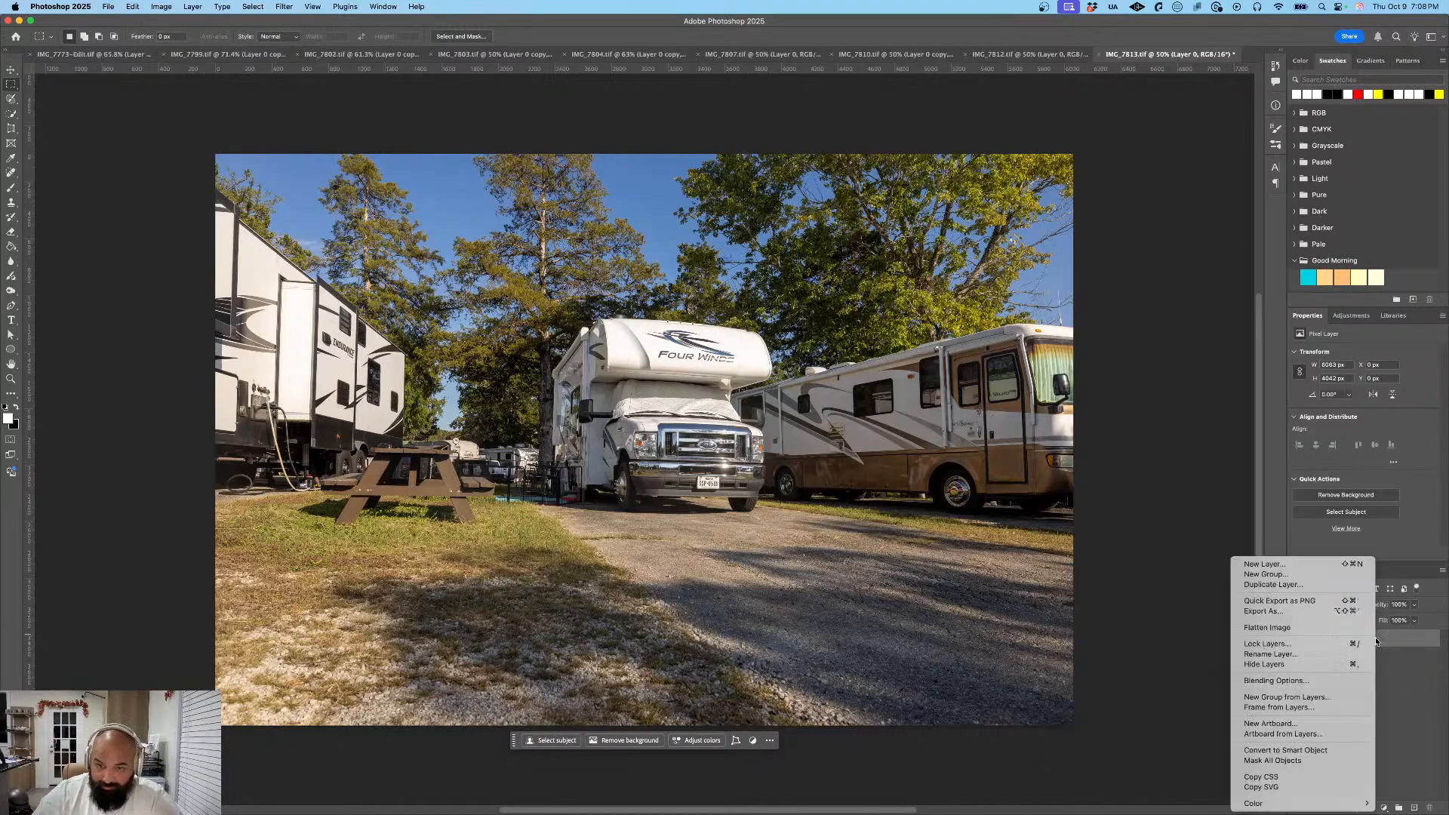
click(1295, 585)
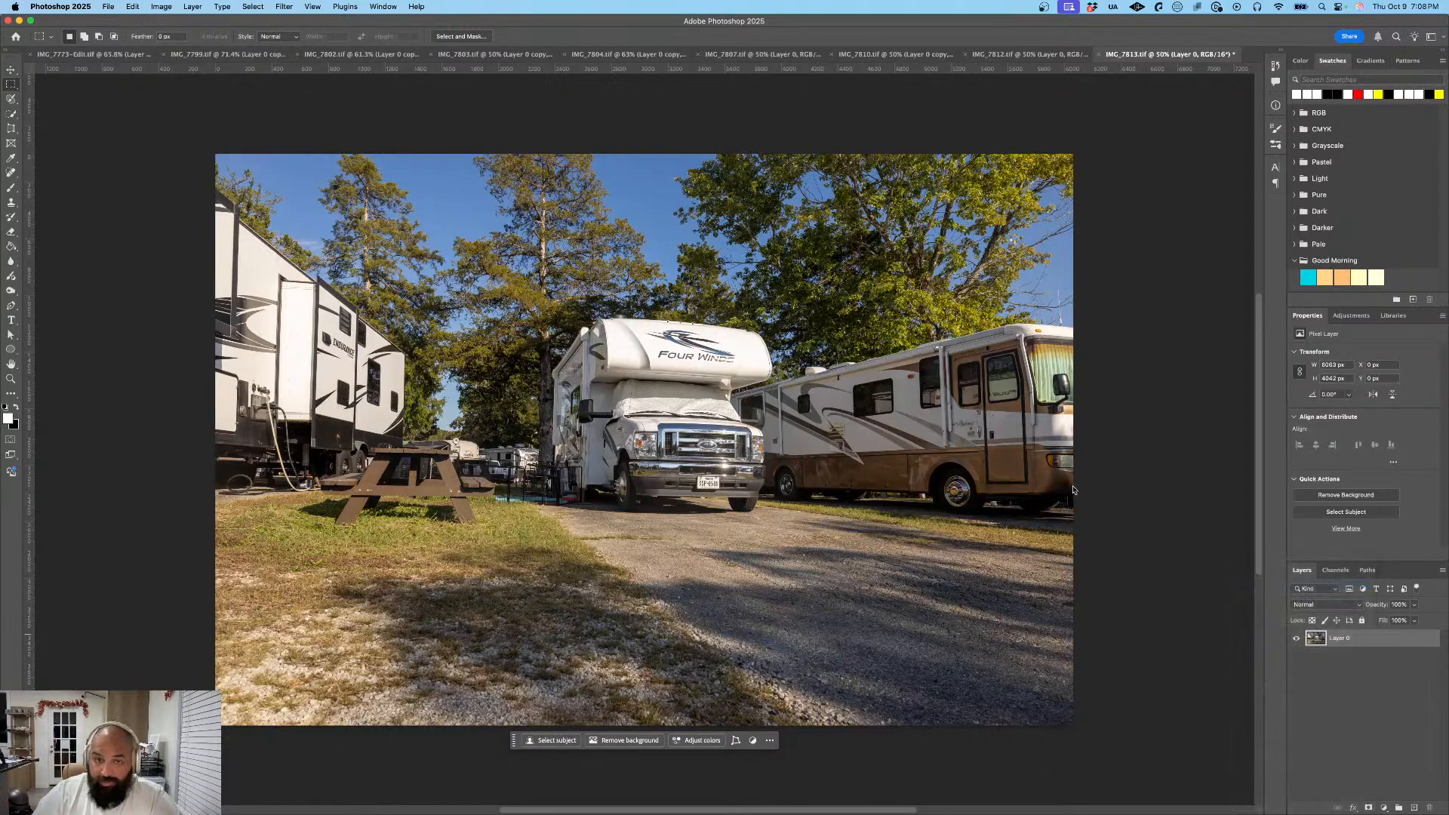
click(828, 375)
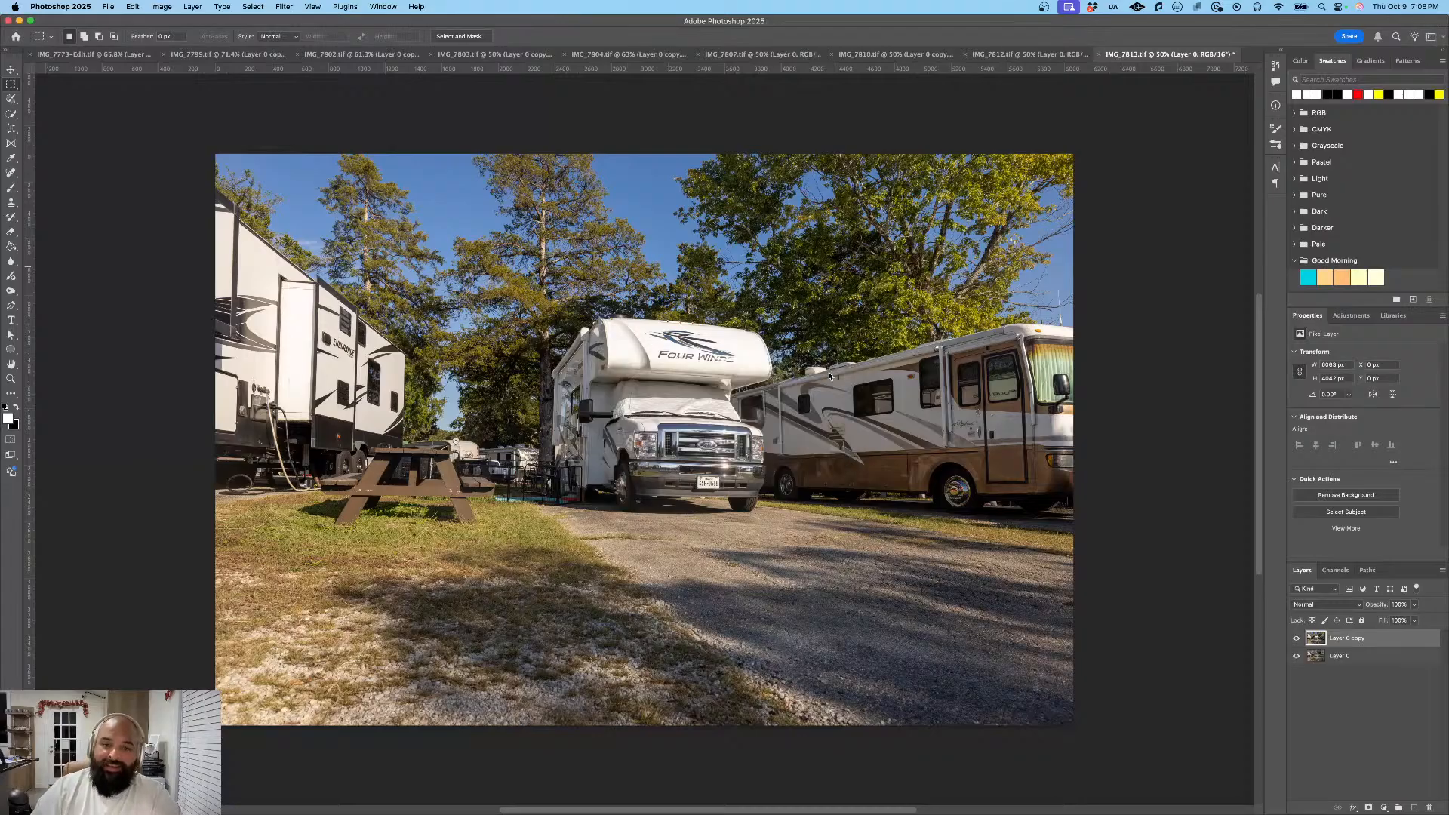
click(283, 6)
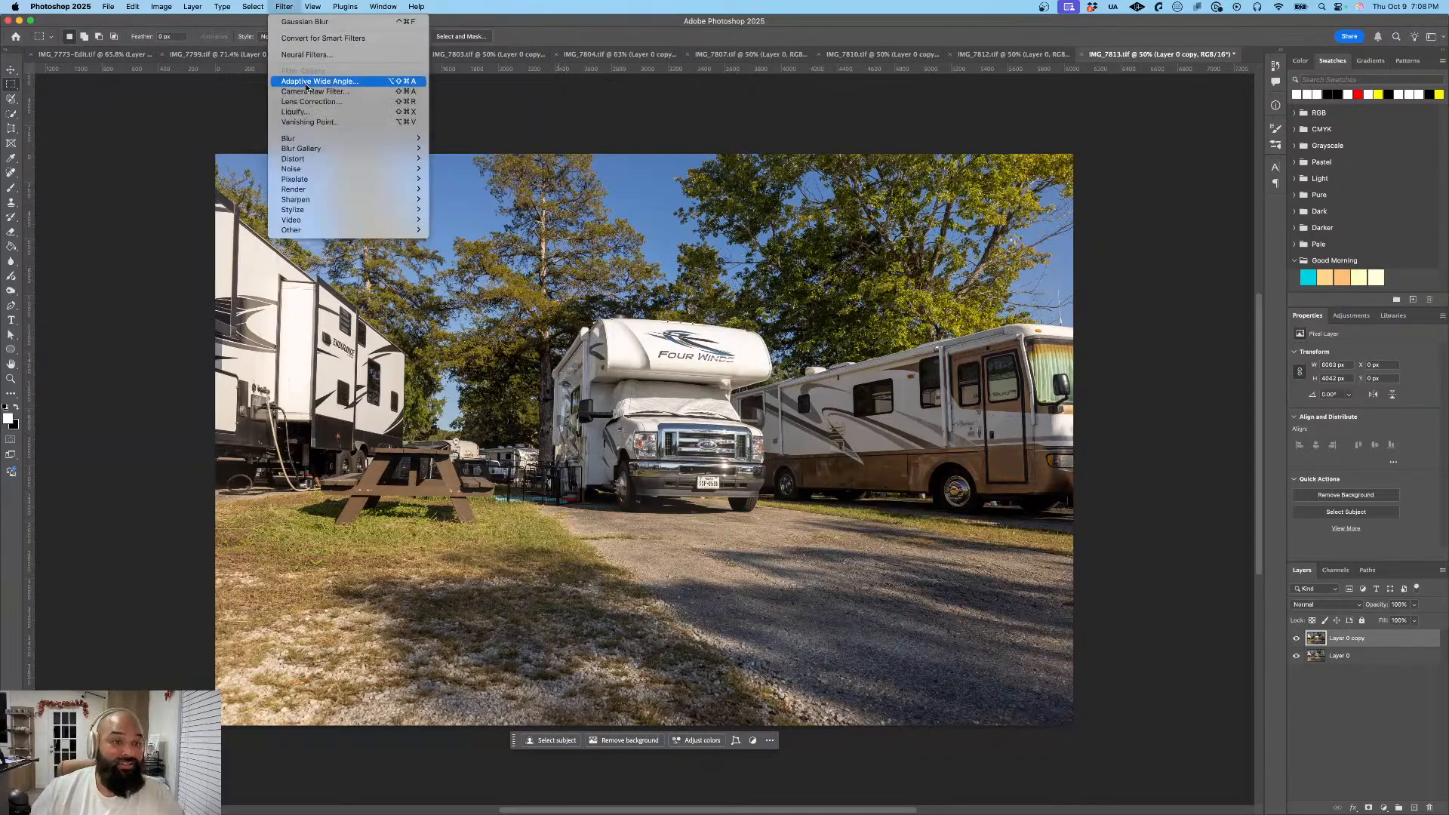
mouse_move(347, 138)
click(467, 179)
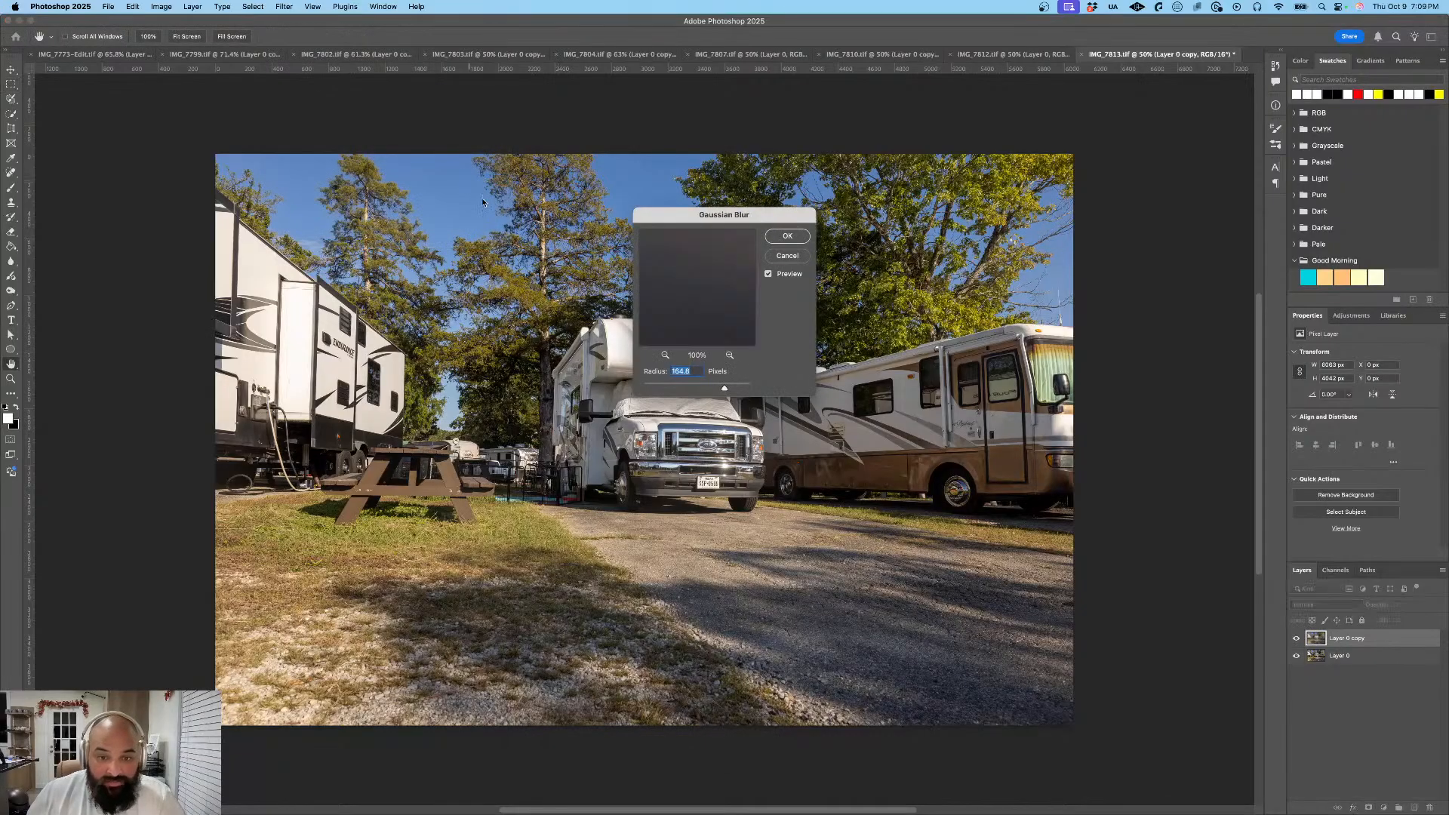
click(789, 239)
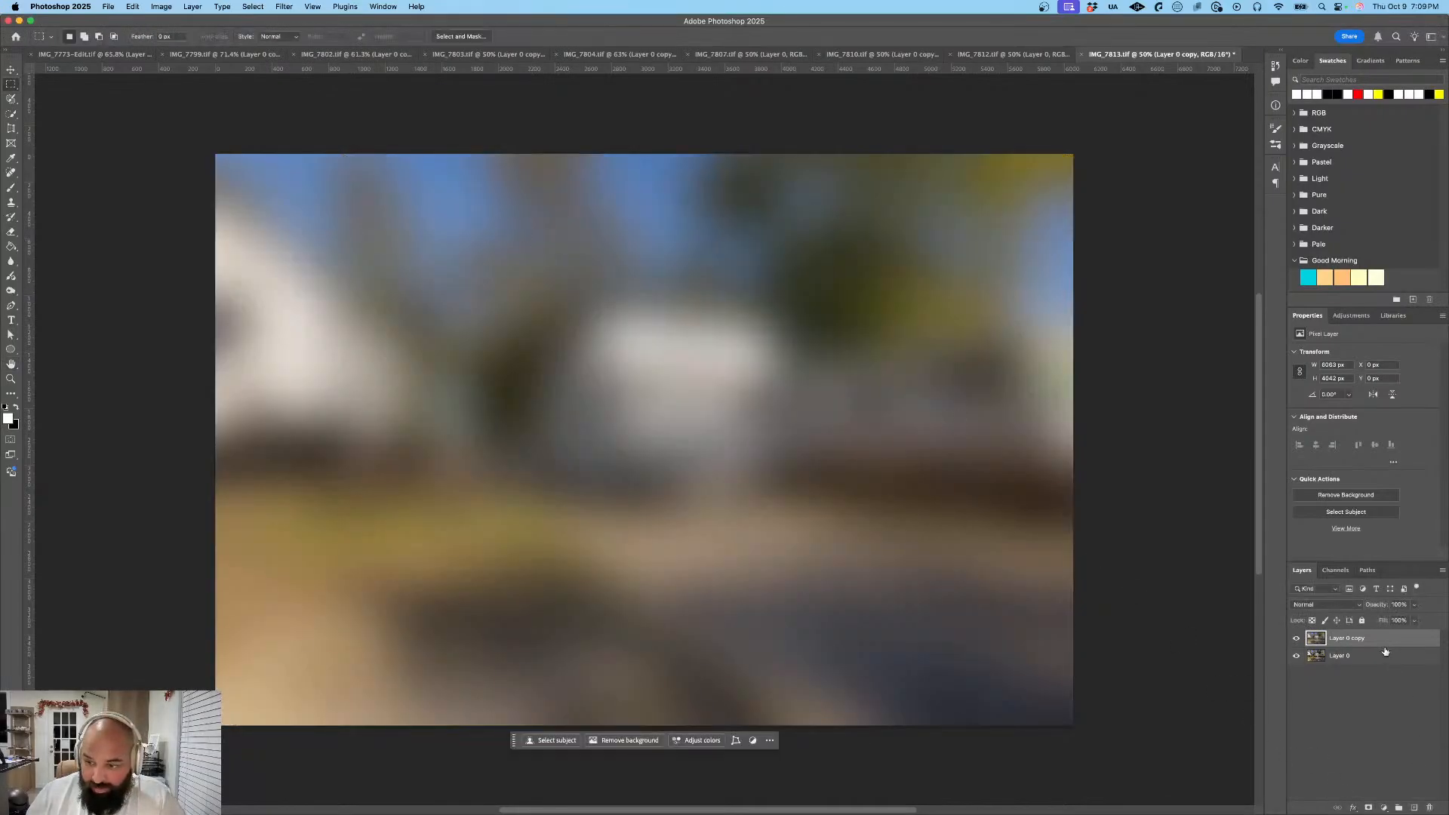
- Mask the blurred Layer 0 copy to the Four Winds motorhome's license plate and place Layer 0 beneath the masked copy
drag(1385, 640, 1382, 666)
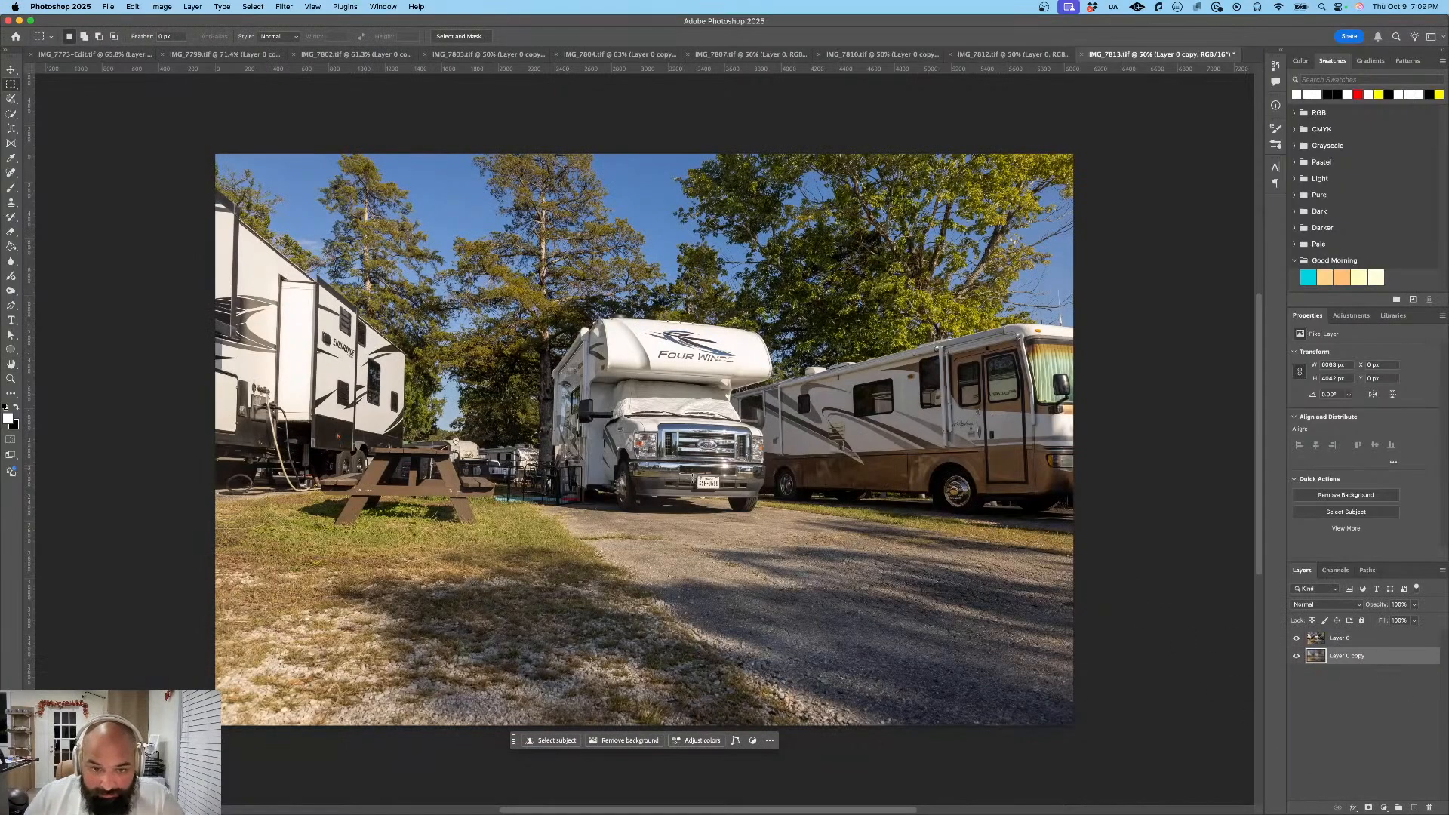
drag(696, 477, 719, 490)
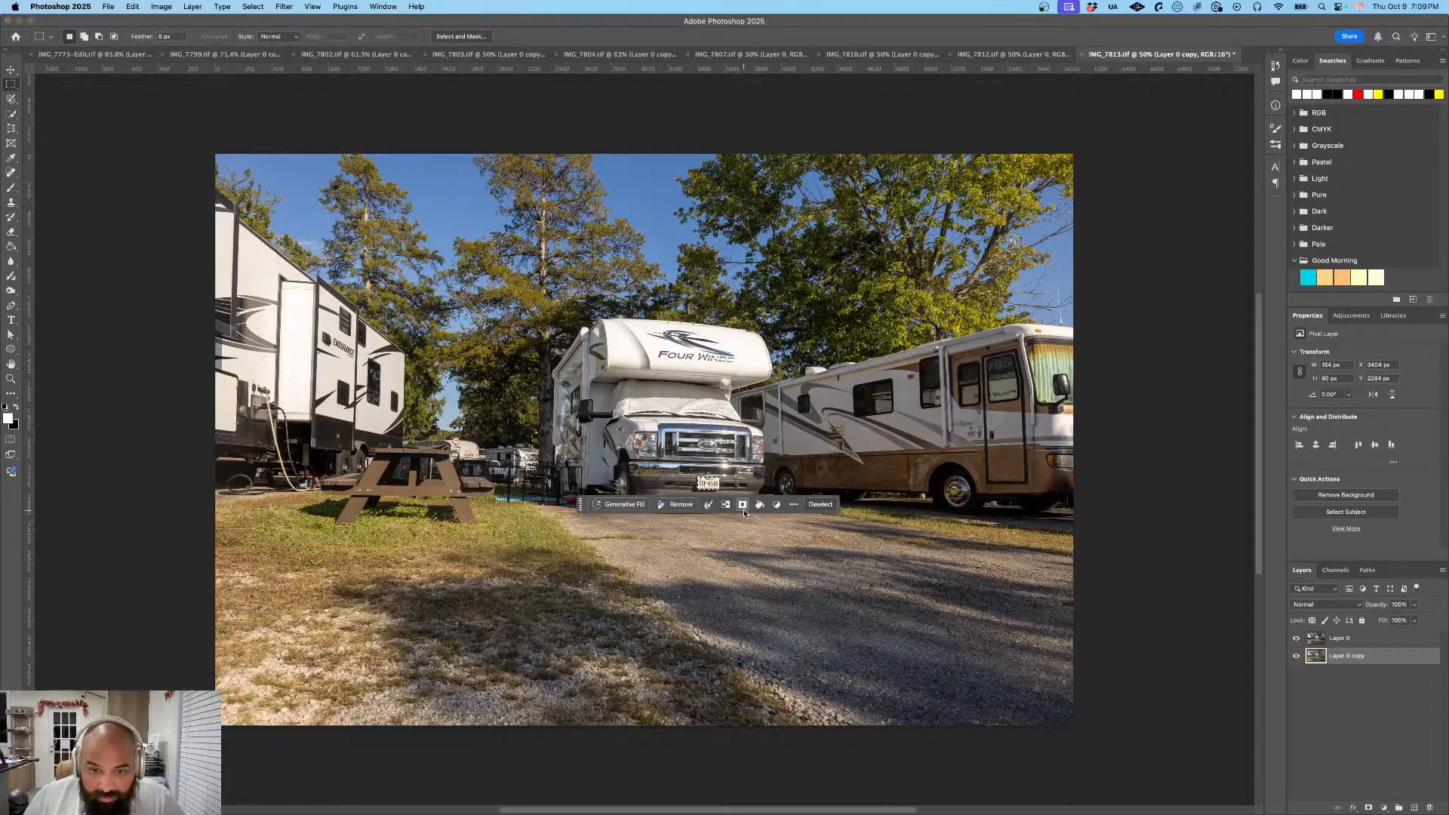
click(743, 504)
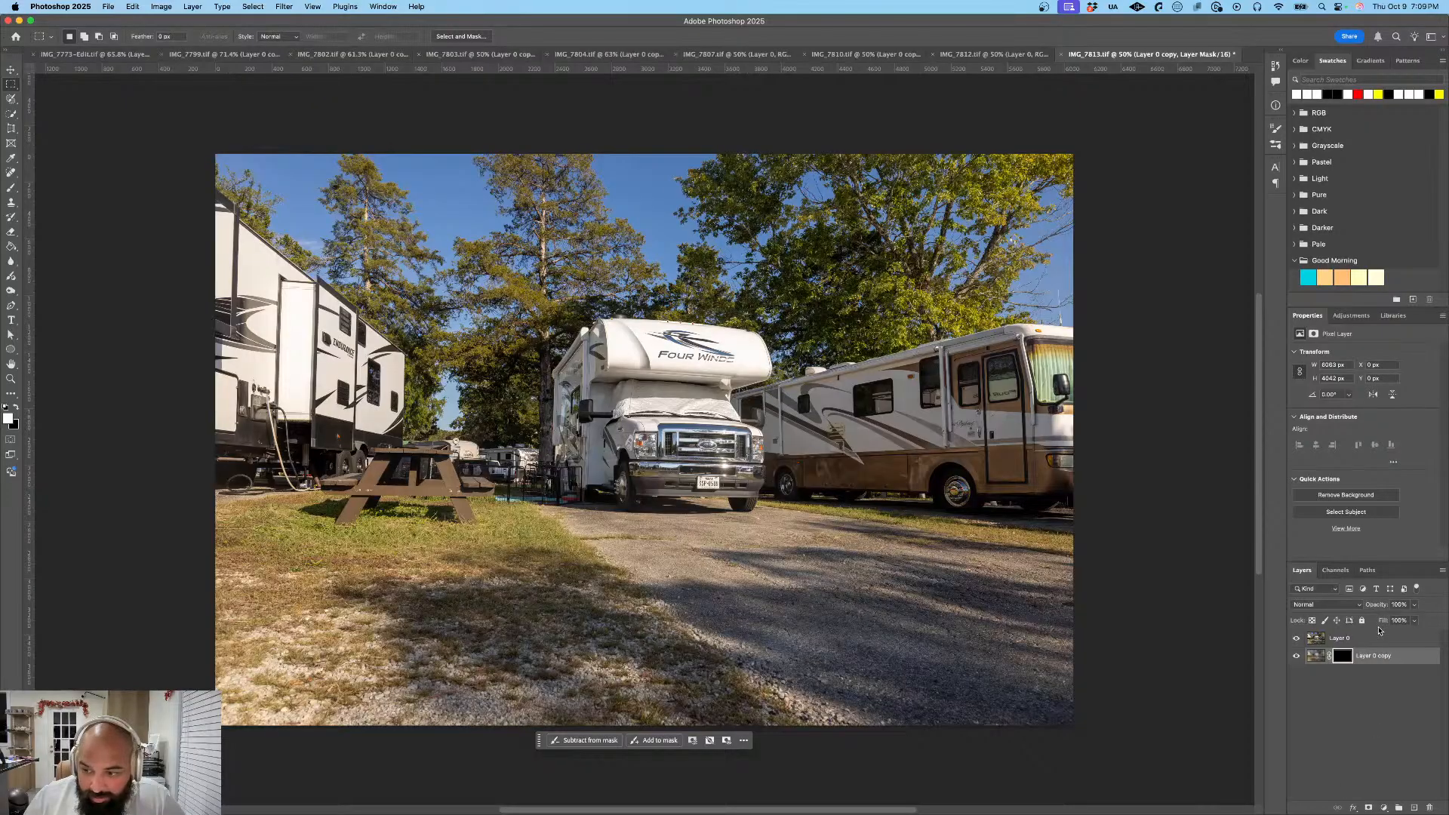
double_click(1379, 637)
key(Escape)
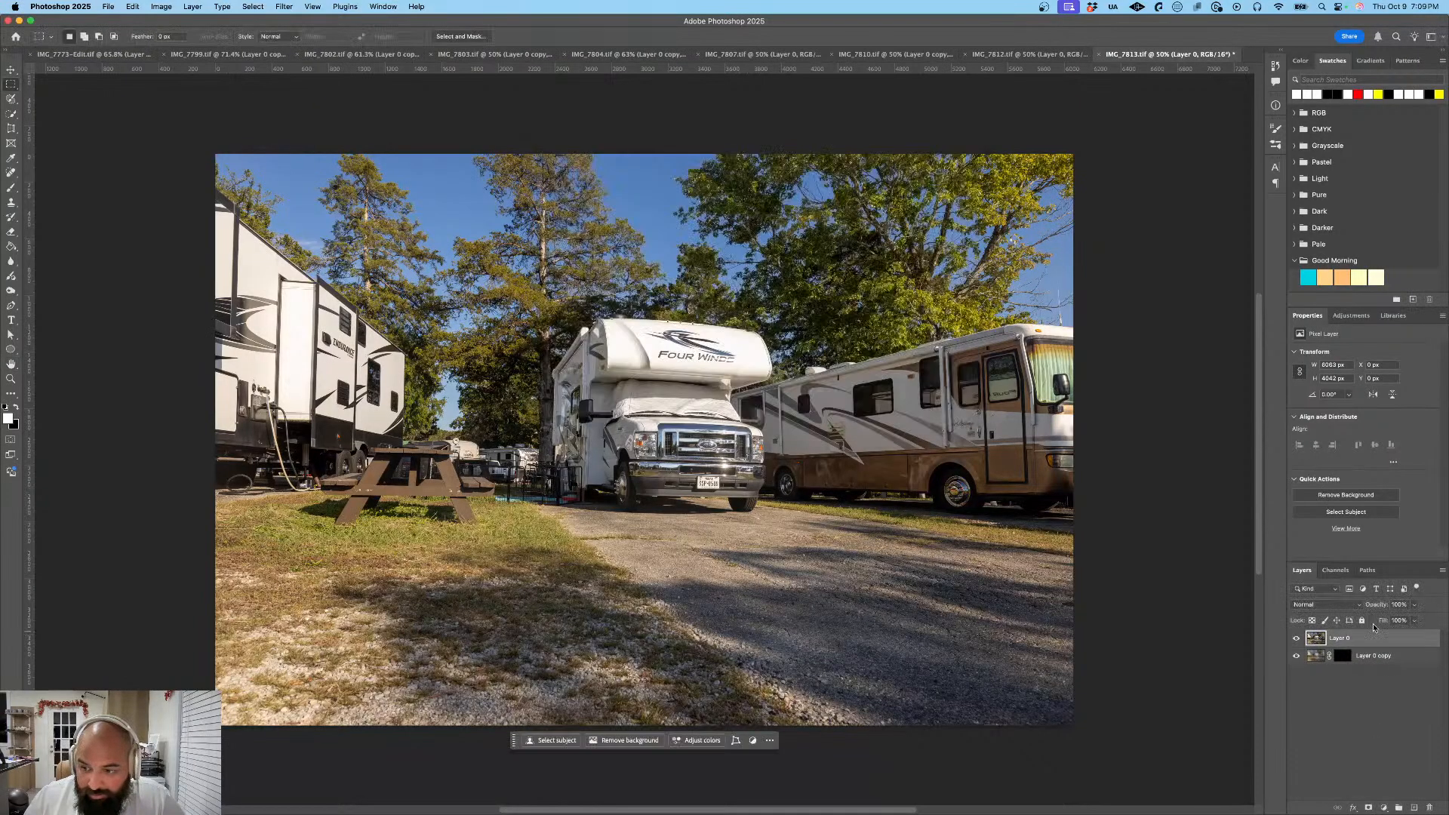
drag(1376, 639, 1375, 675)
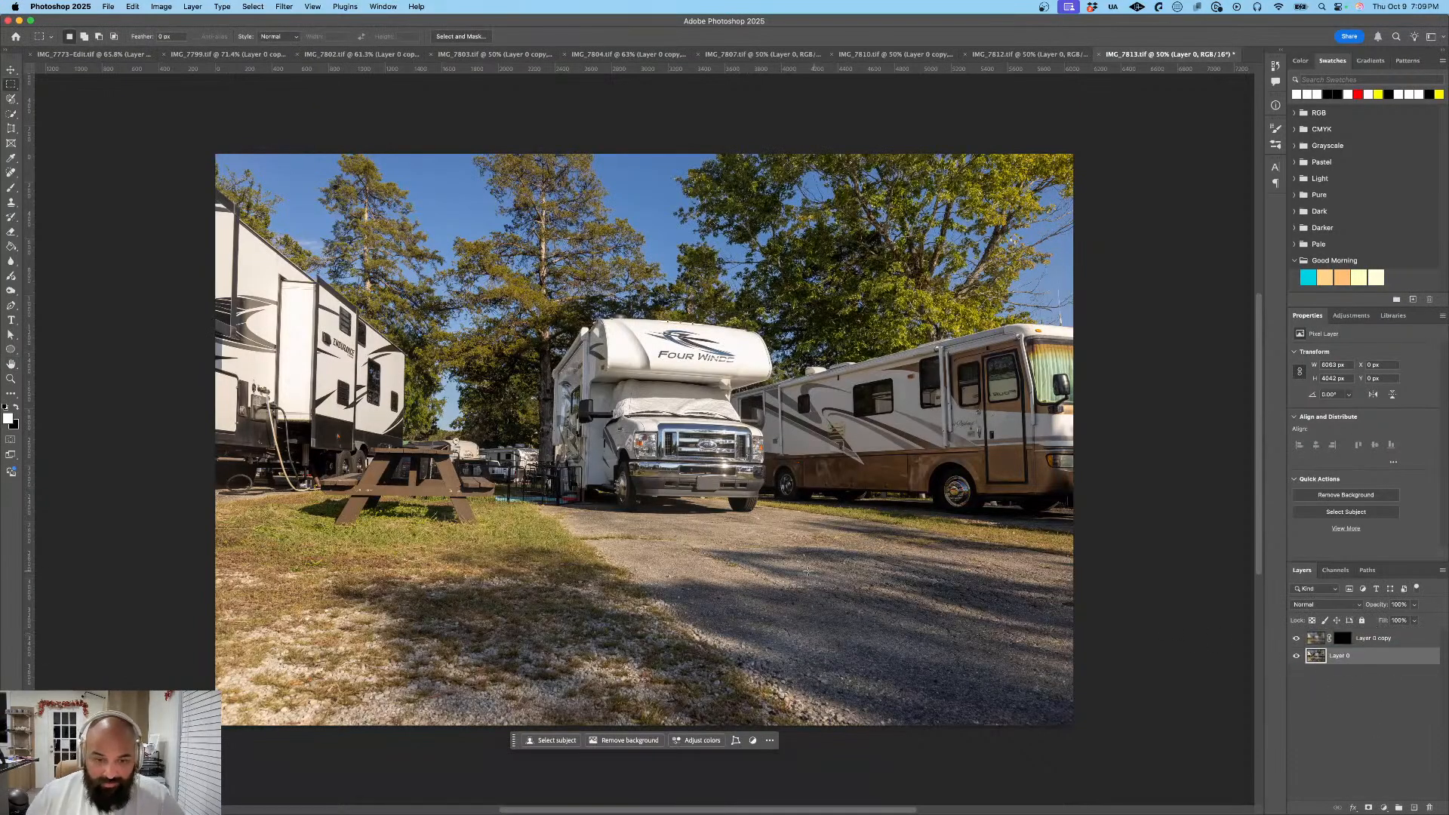
- Export the Four Winds motorhome photo as a JPG at 100% scale, saved as IMG_7813
click(111, 7)
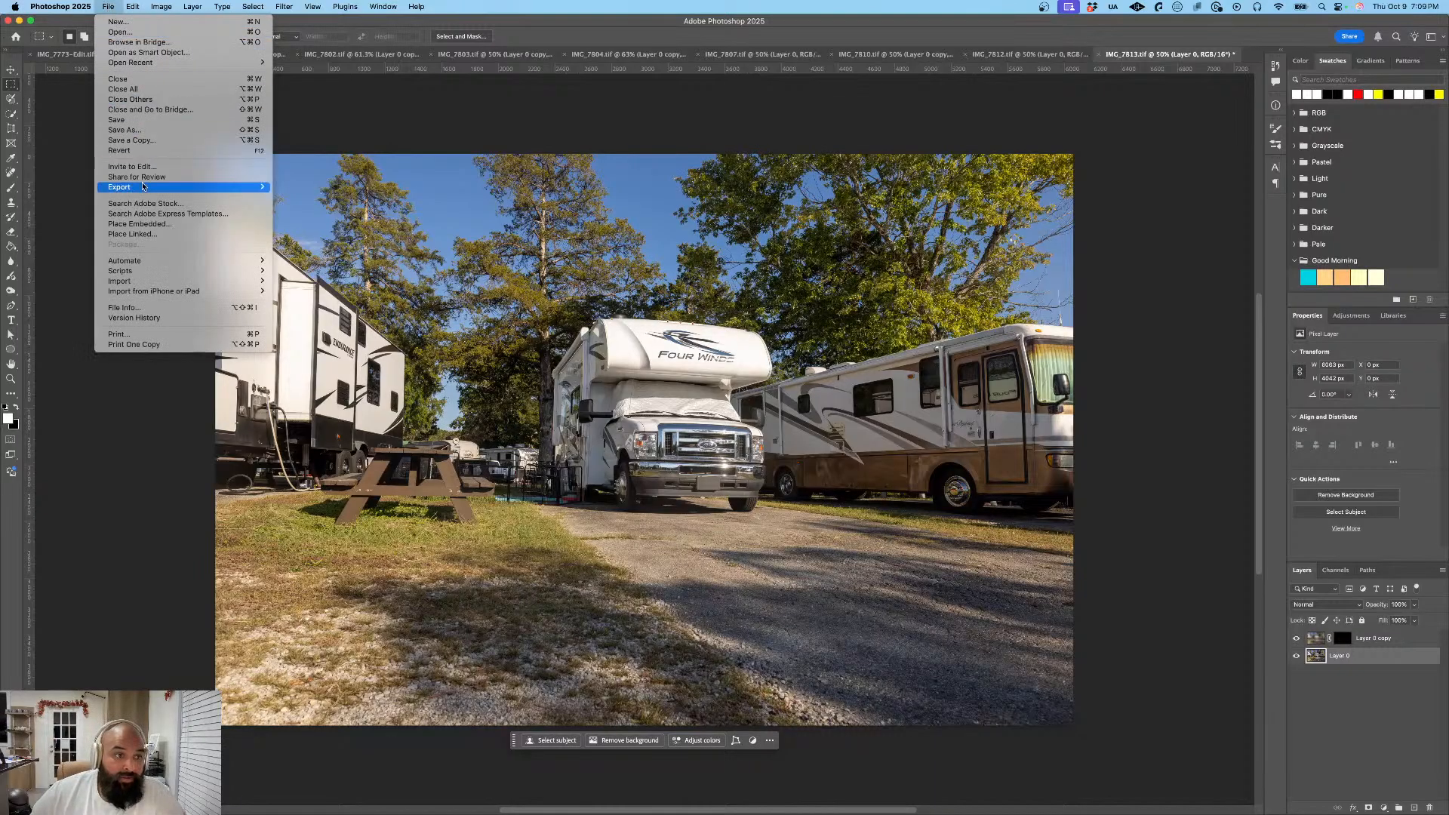
mouse_move(143, 187)
click(293, 199)
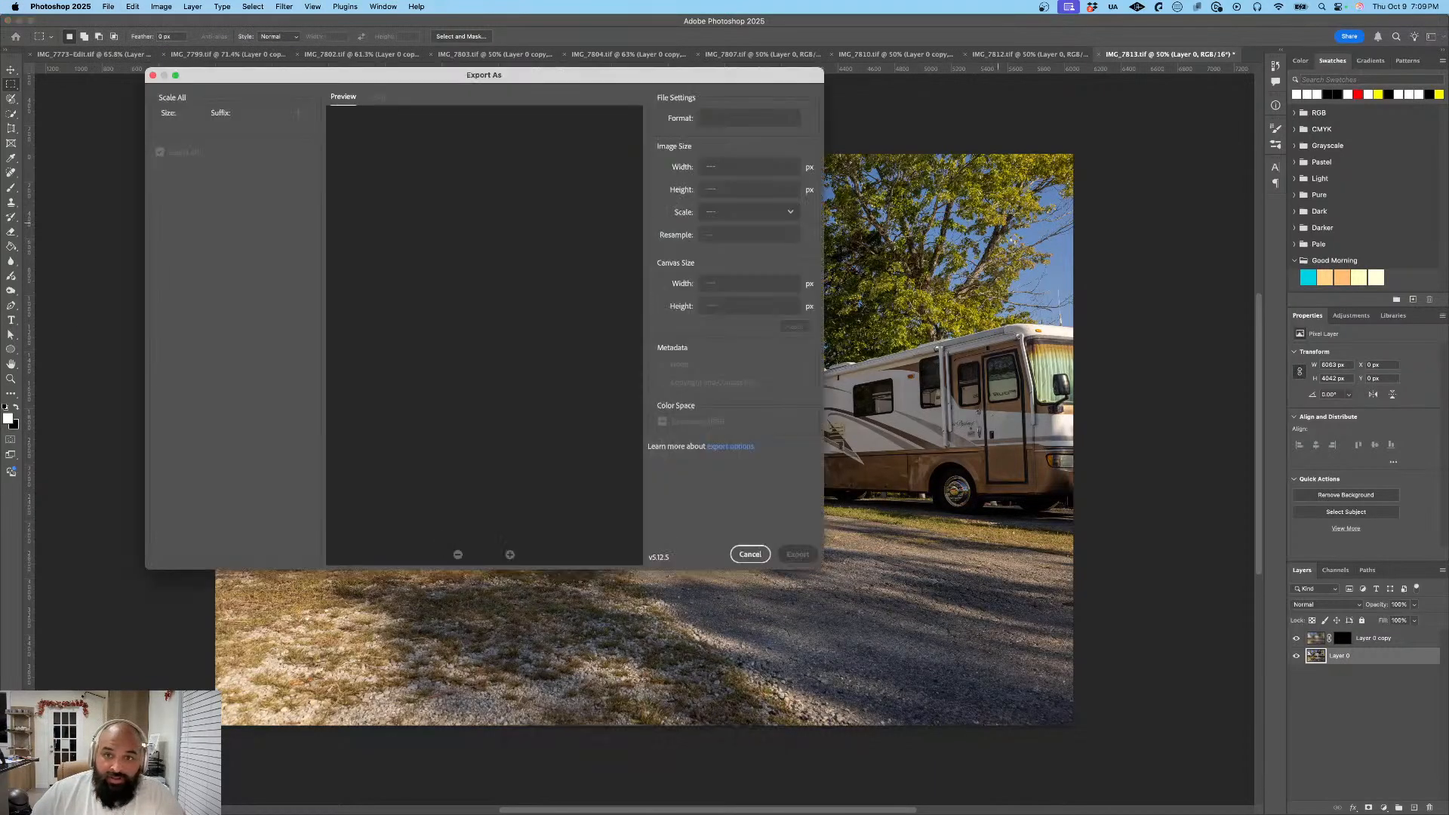
click(801, 558)
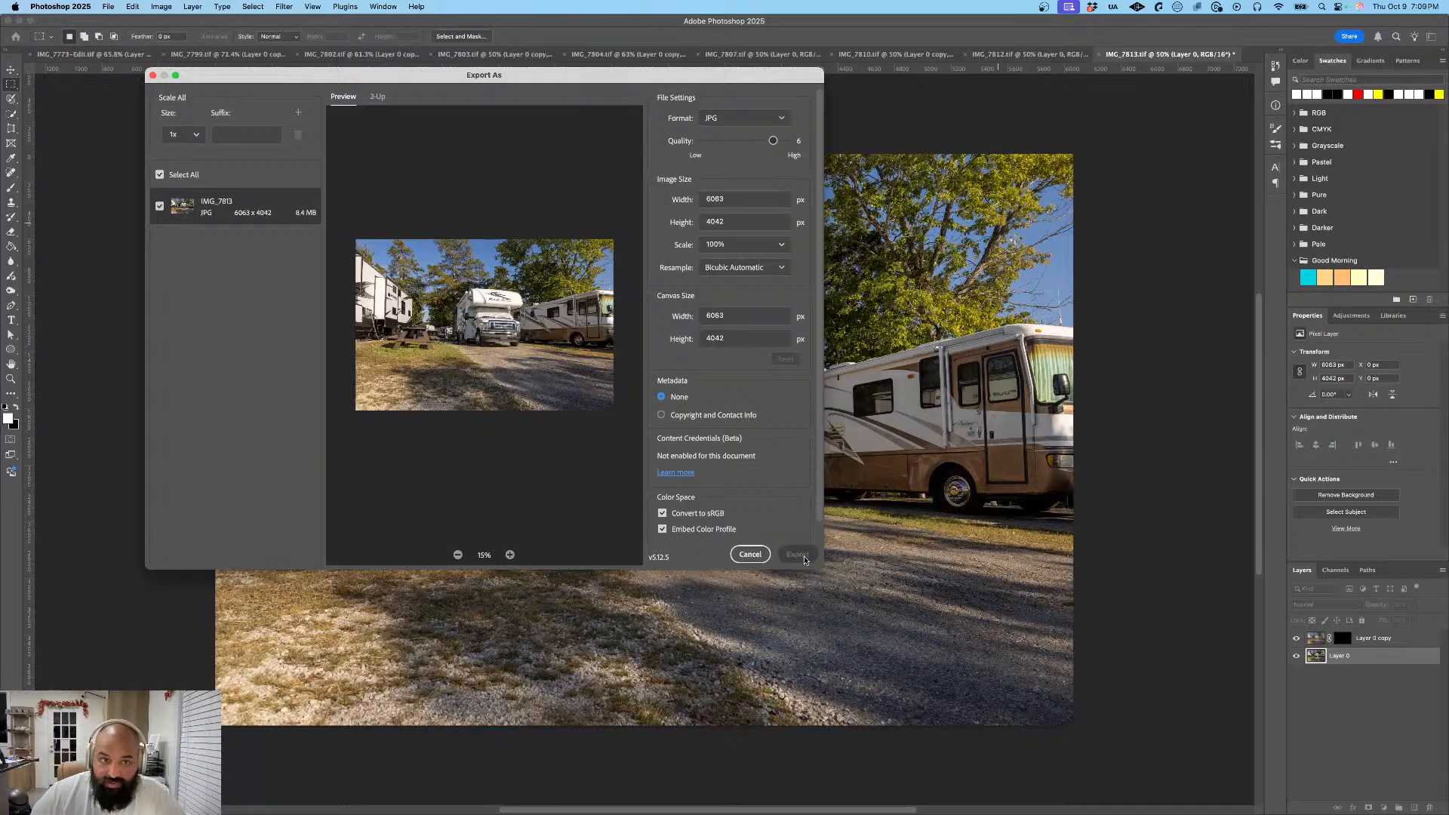
click(935, 391)
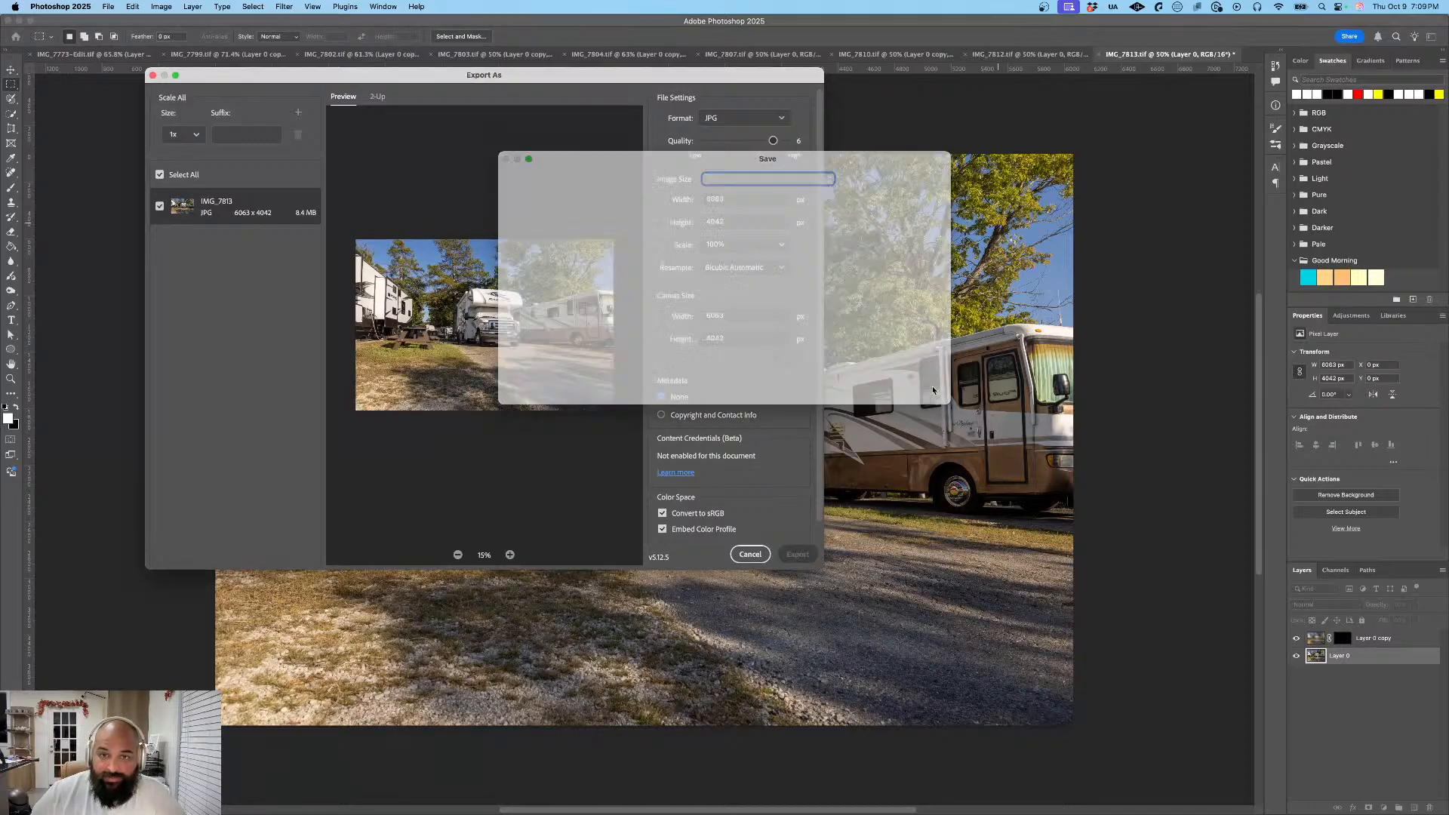
- Switch to Lightroom and check the site photos from IMG_7814 to IMG_7827 for readable license plates
key(super+Tab)
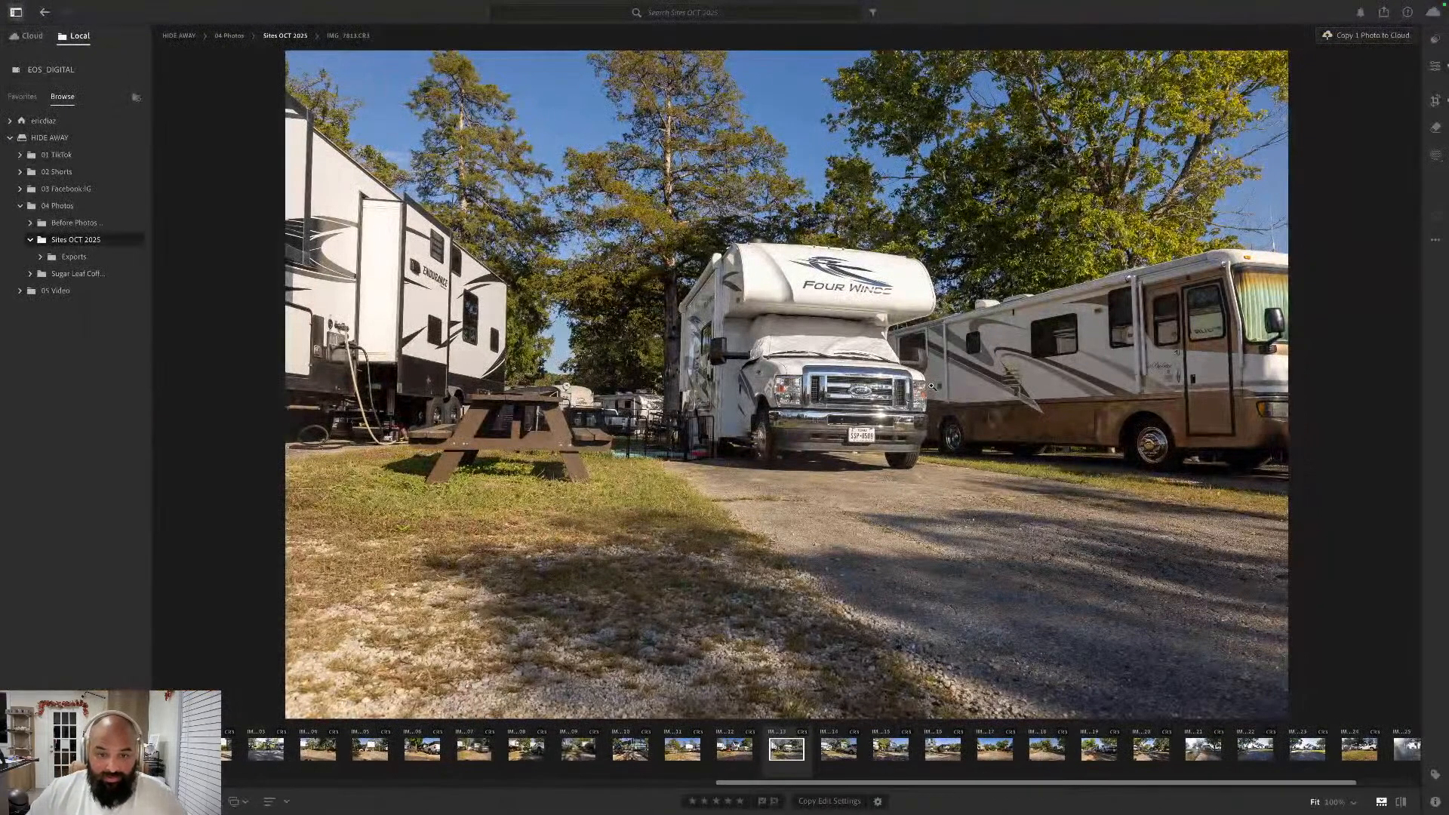
key(Right)
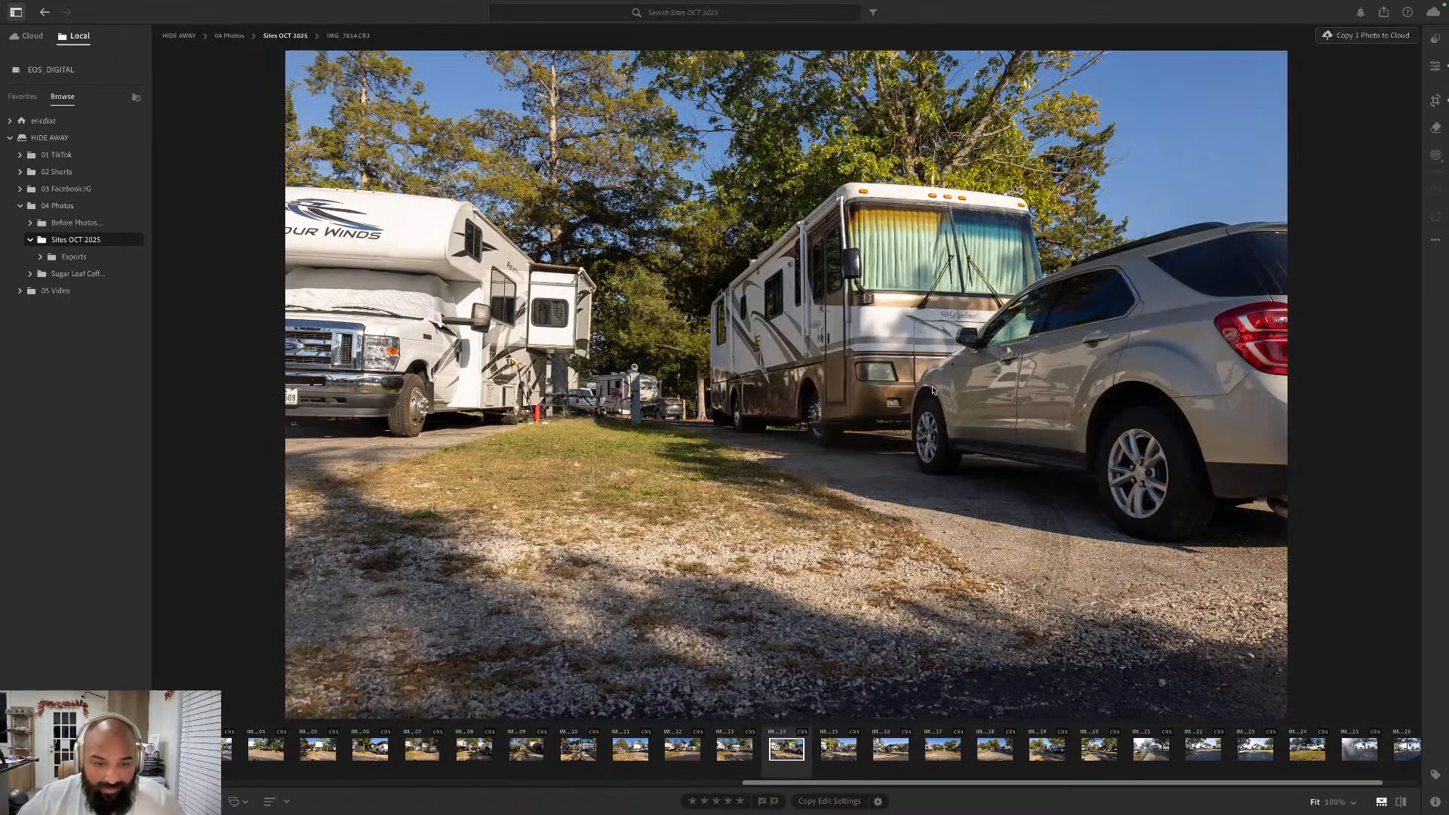
key(Right)
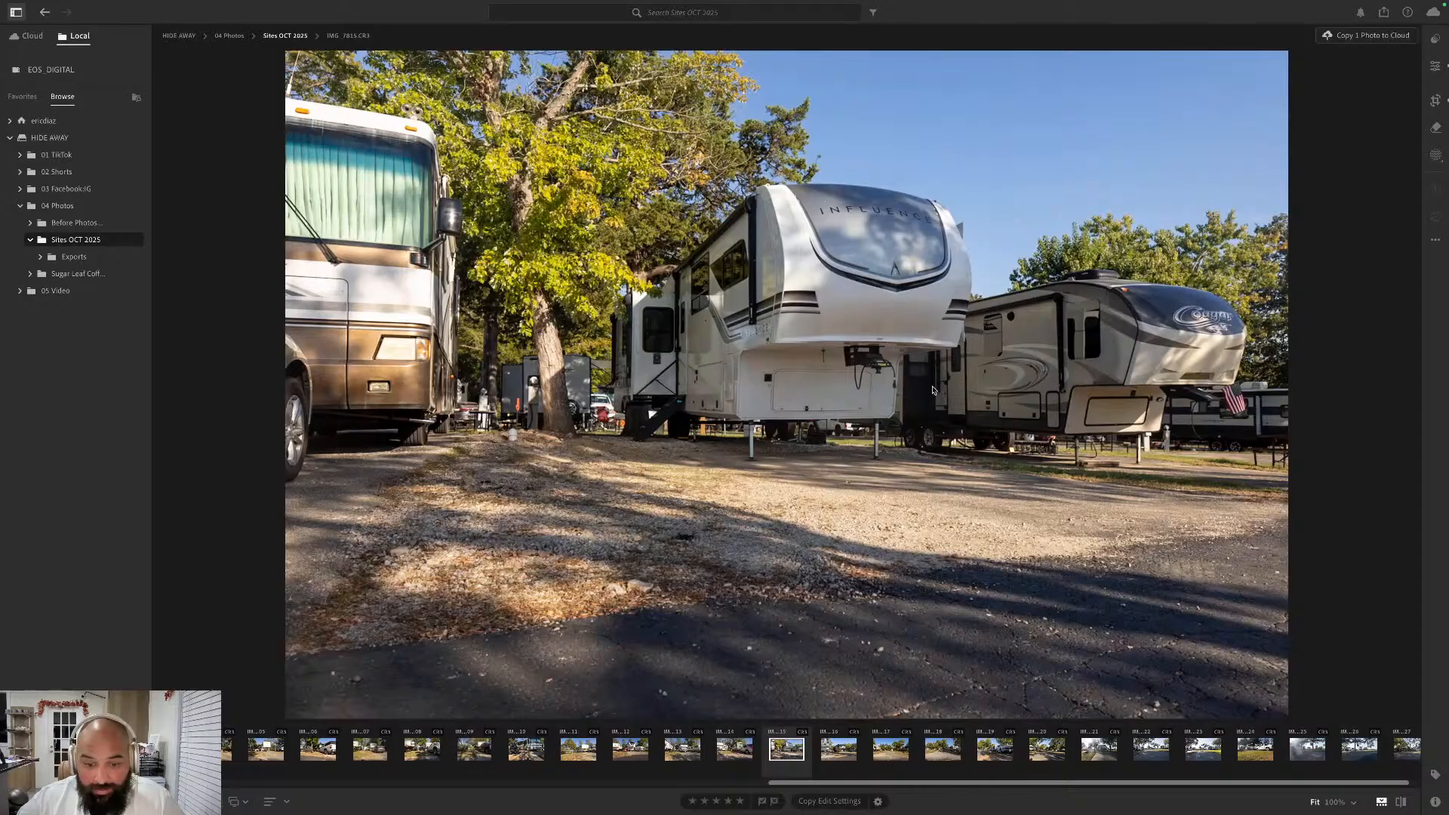
key(Left)
key(Left)
key(Right)
key(Right)
key(Right)
key(Right)
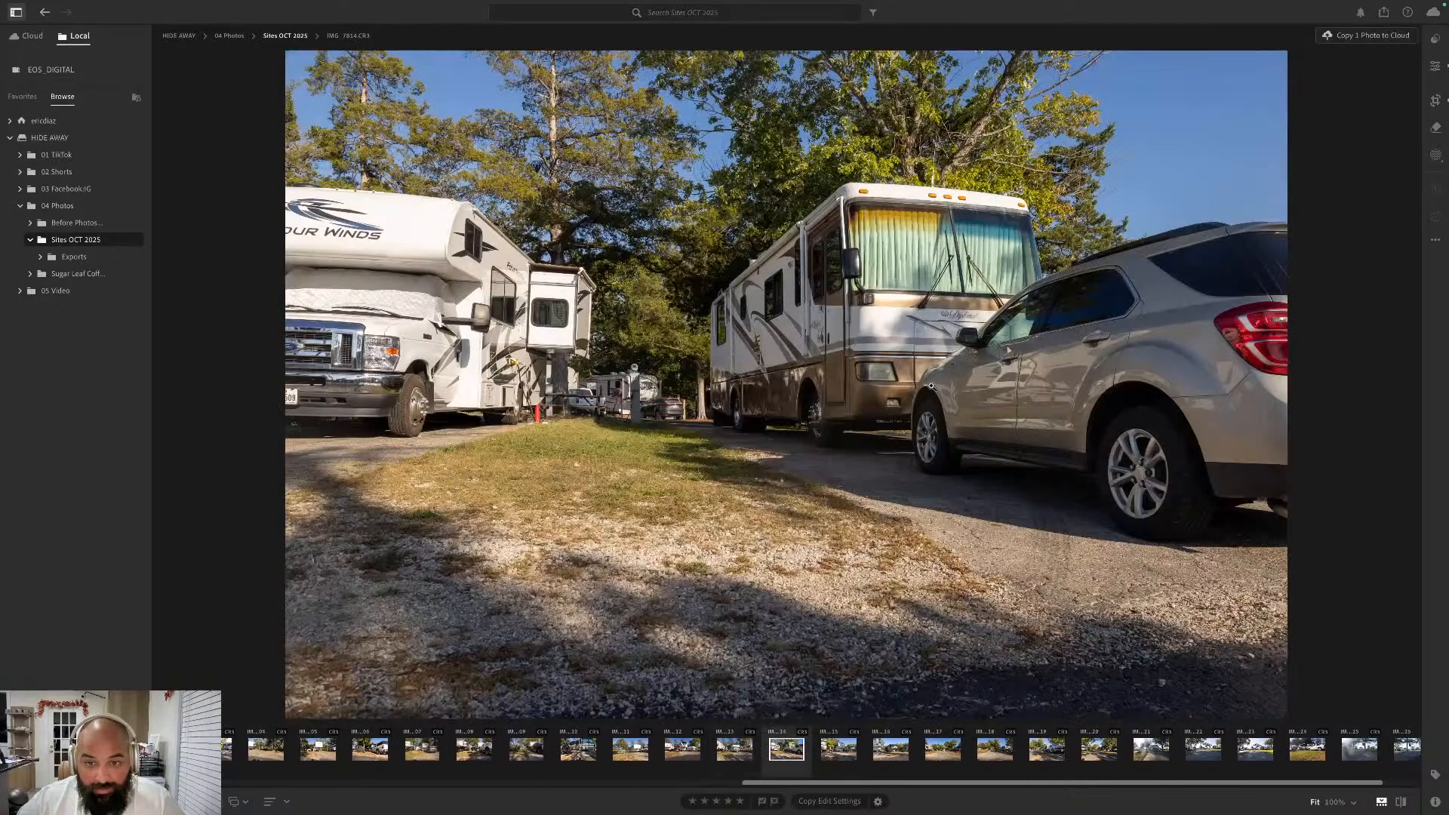
key(Right)
key(Right)
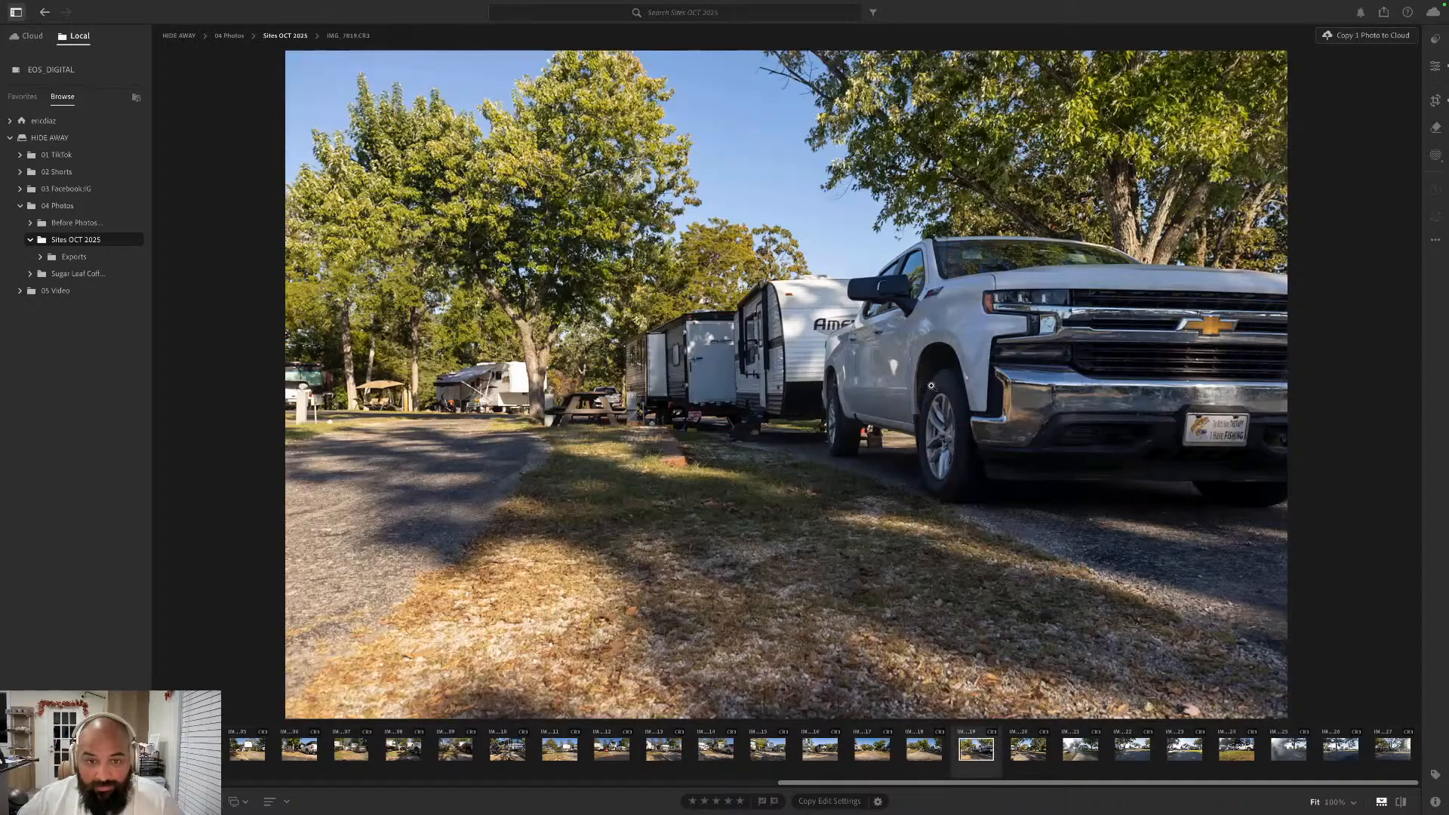
key(Left)
key(Right)
key(Right)
key(Right)
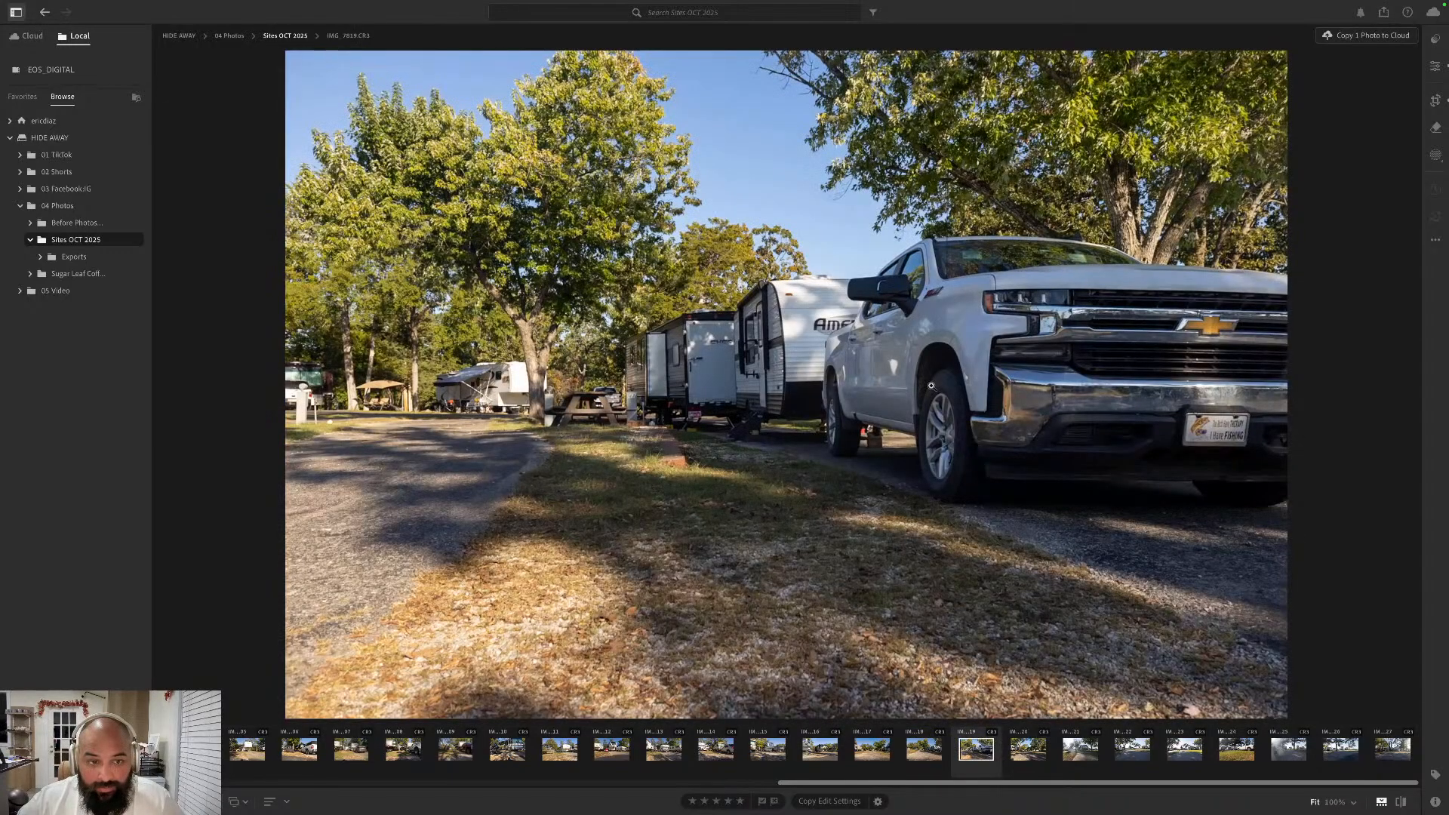
key(Right)
key(Right)
key(Right)
key(Right)
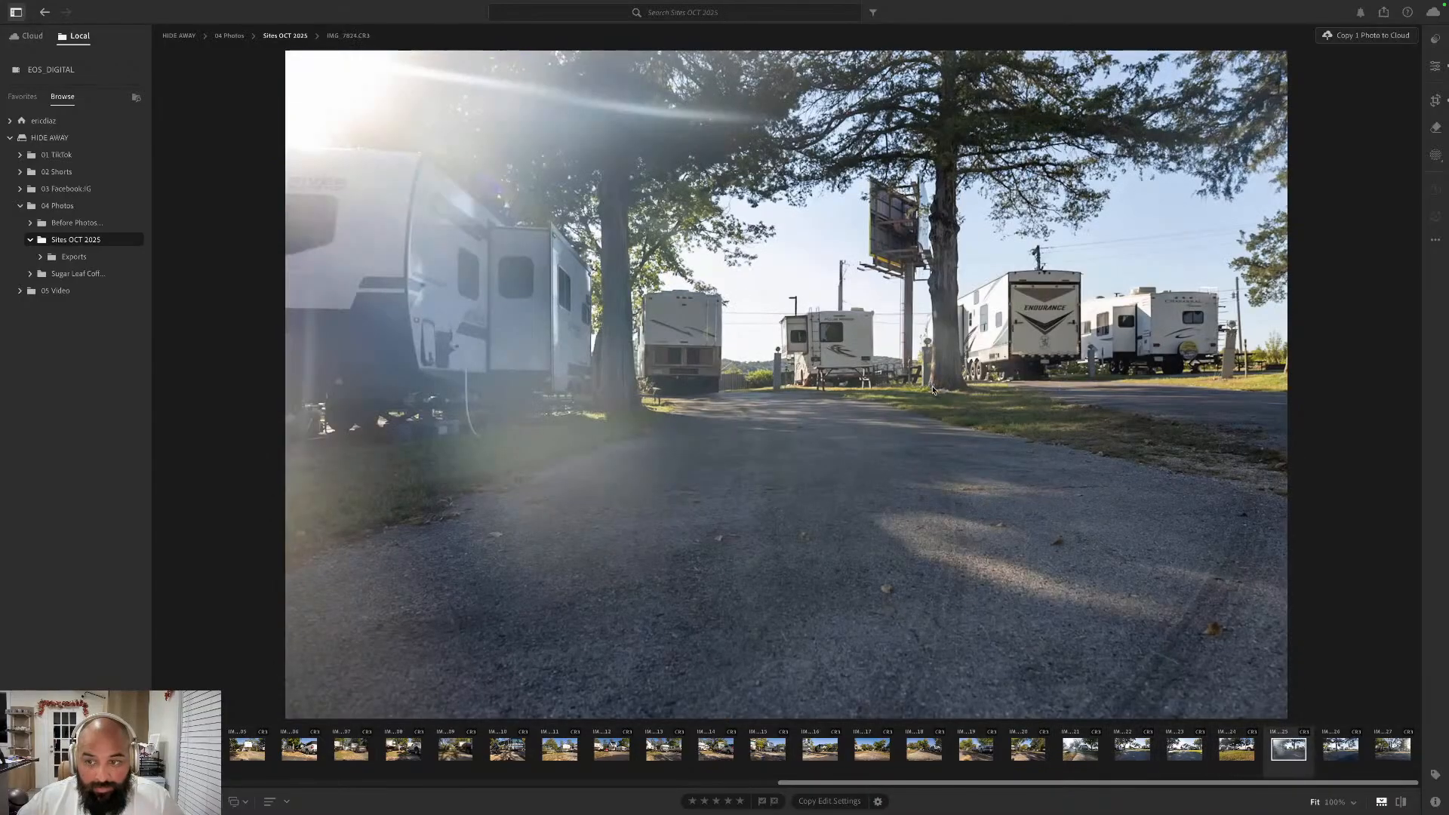
key(Left)
key(Right)
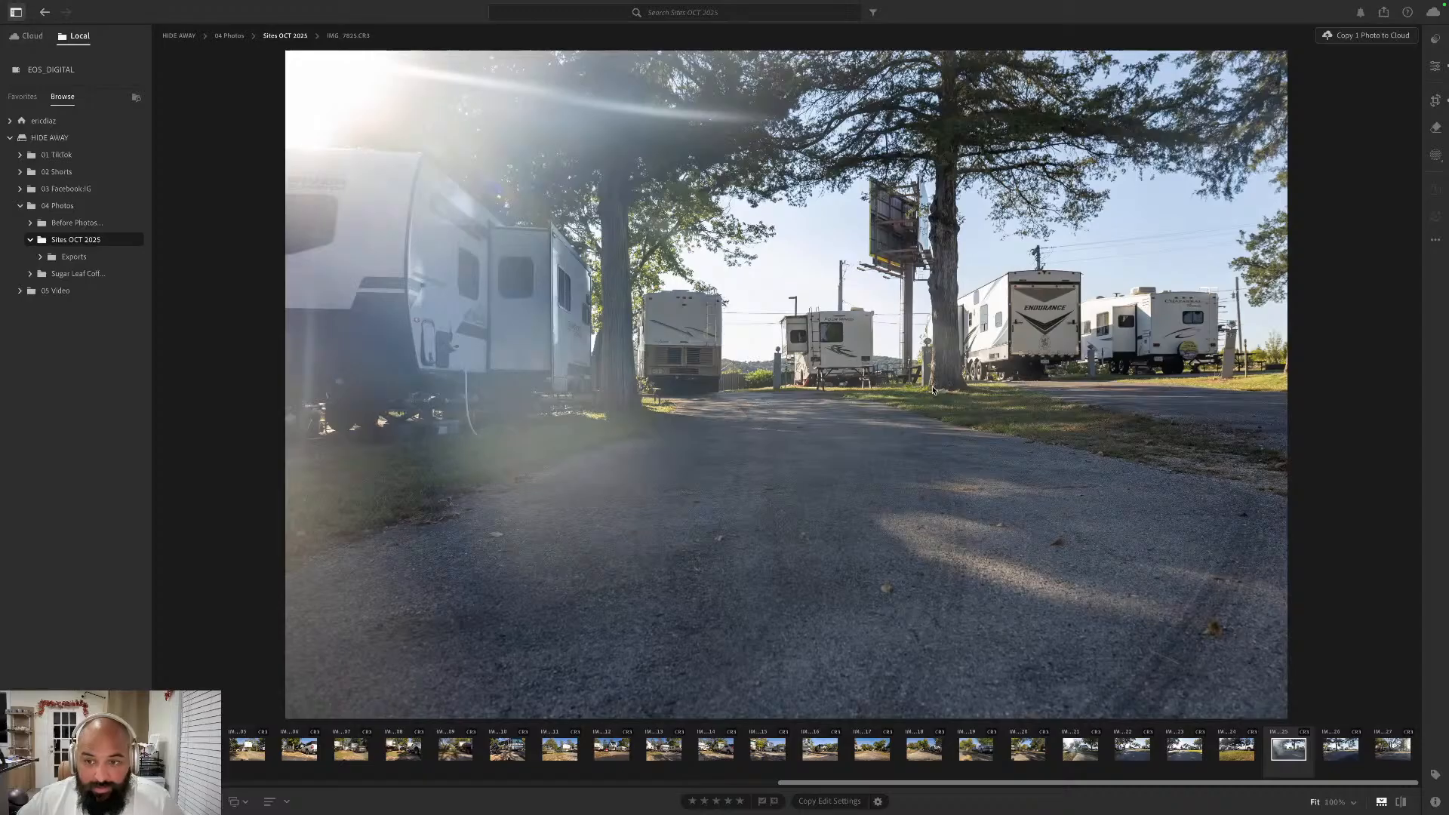
key(Right)
key(Right)
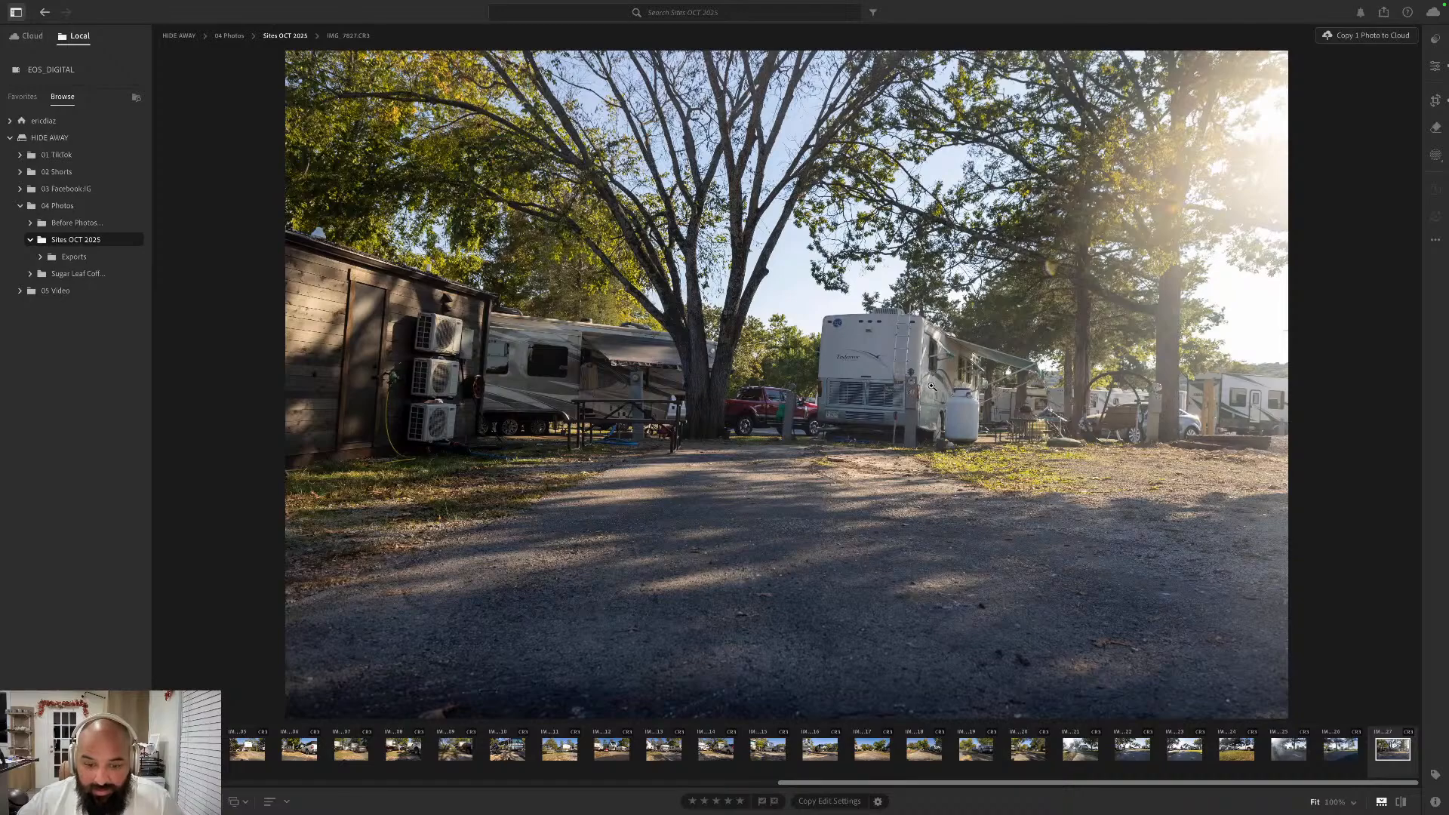
- Select the photos IMG_7814 through IMG_7827 and export all 14 with the JPG (Small) preset to the Exports folder
click(550, 759)
click(612, 755)
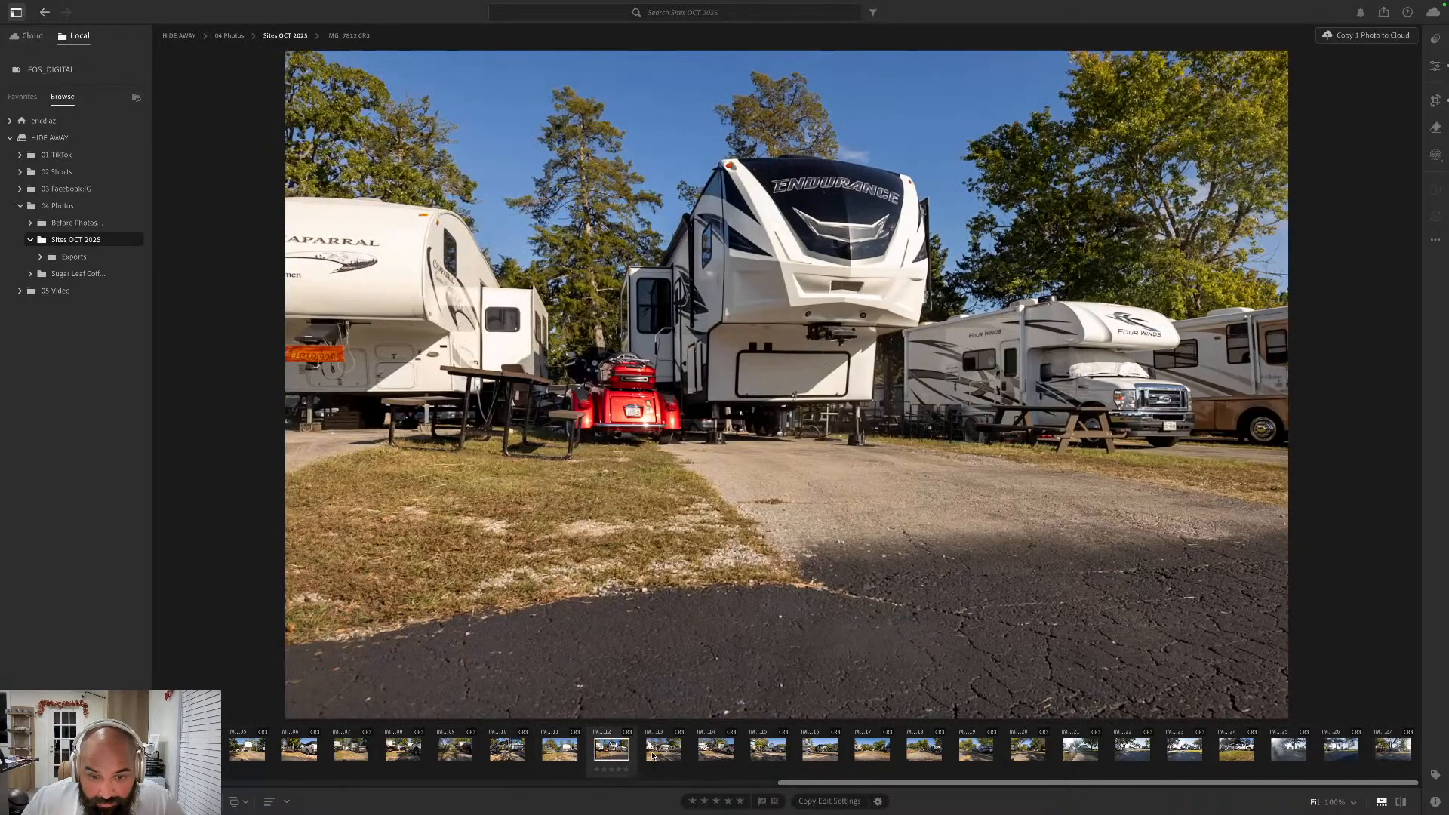
click(664, 751)
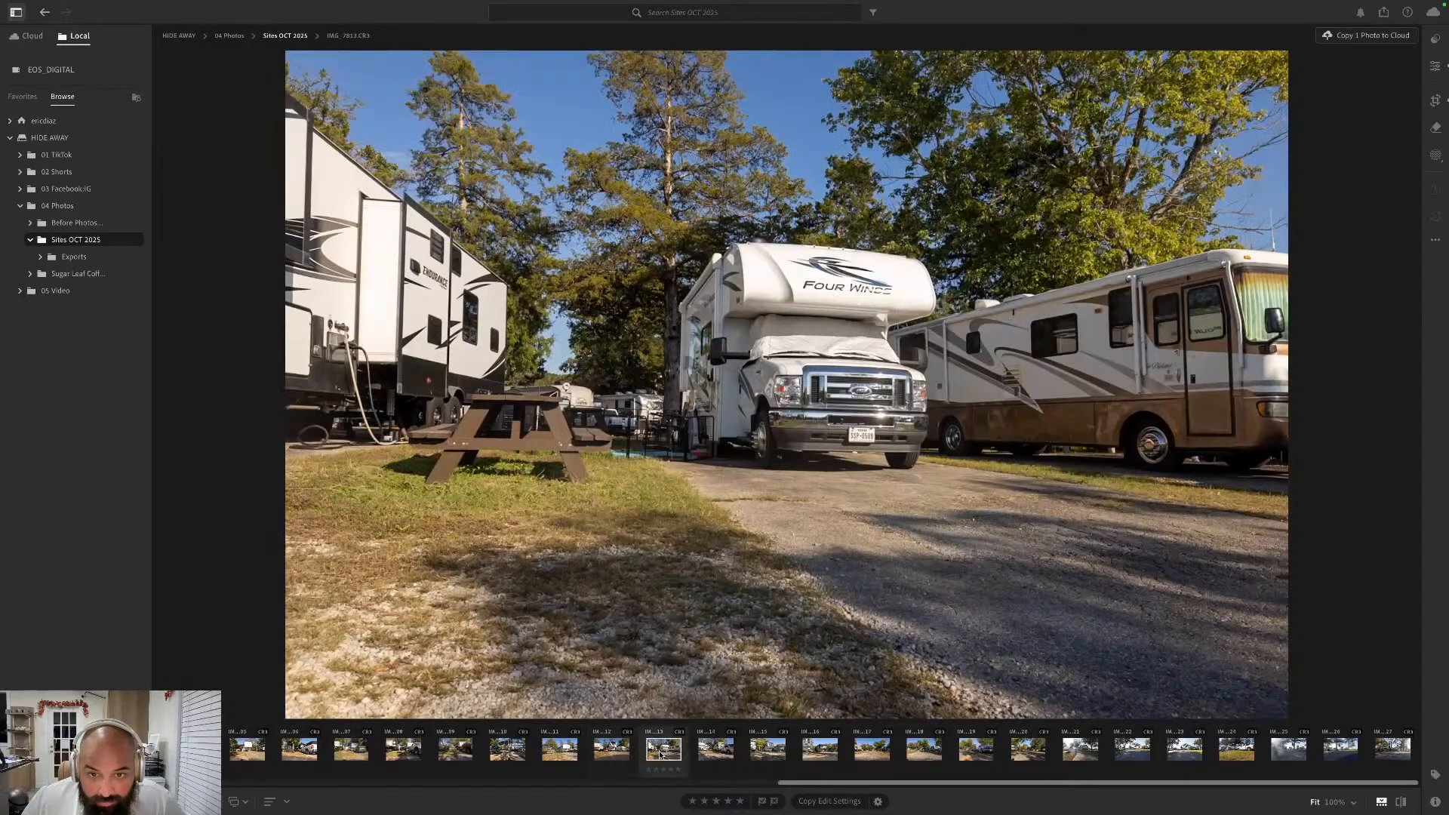
click(716, 748)
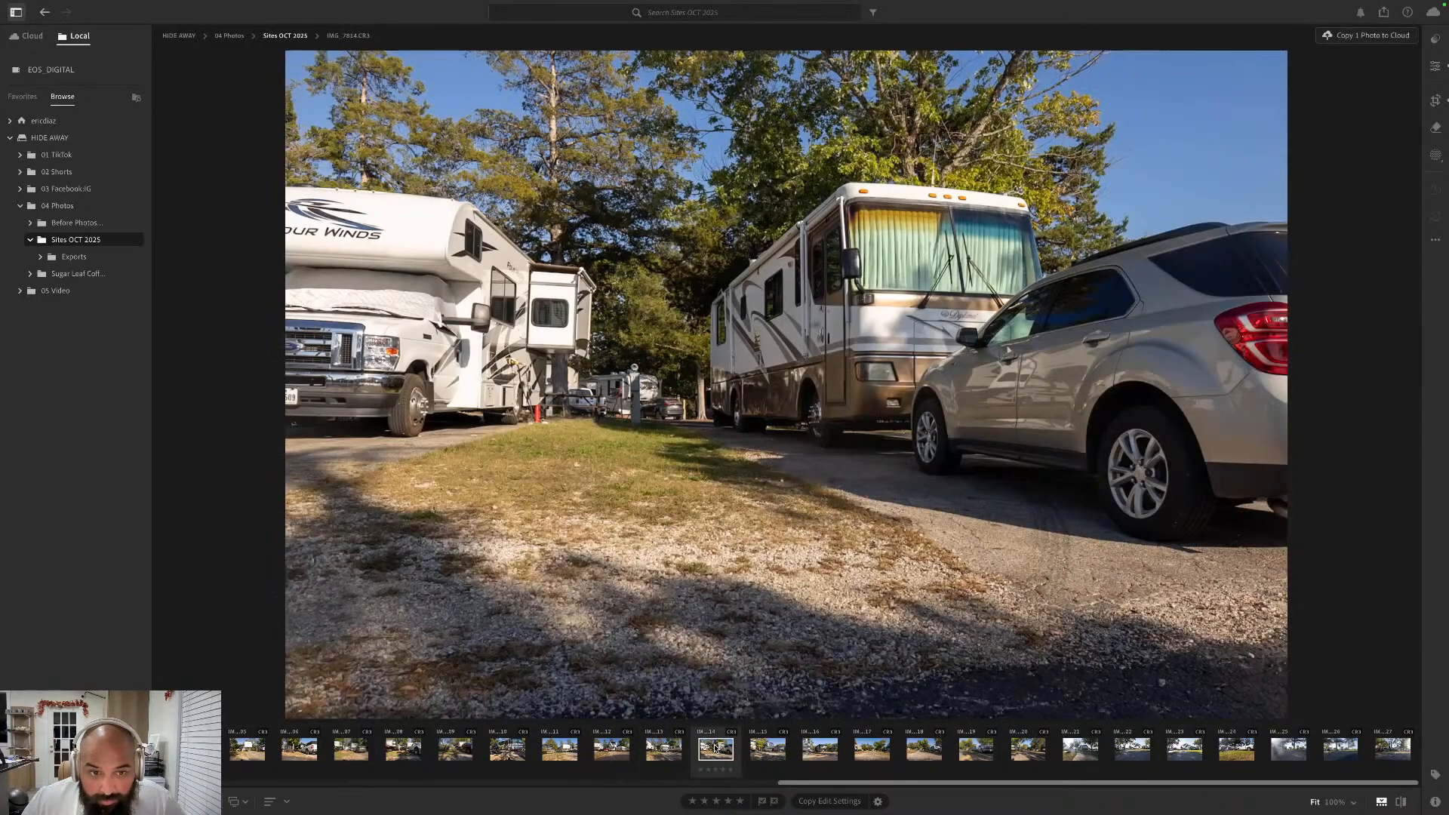
shift+click(1394, 749)
right_click(1394, 750)
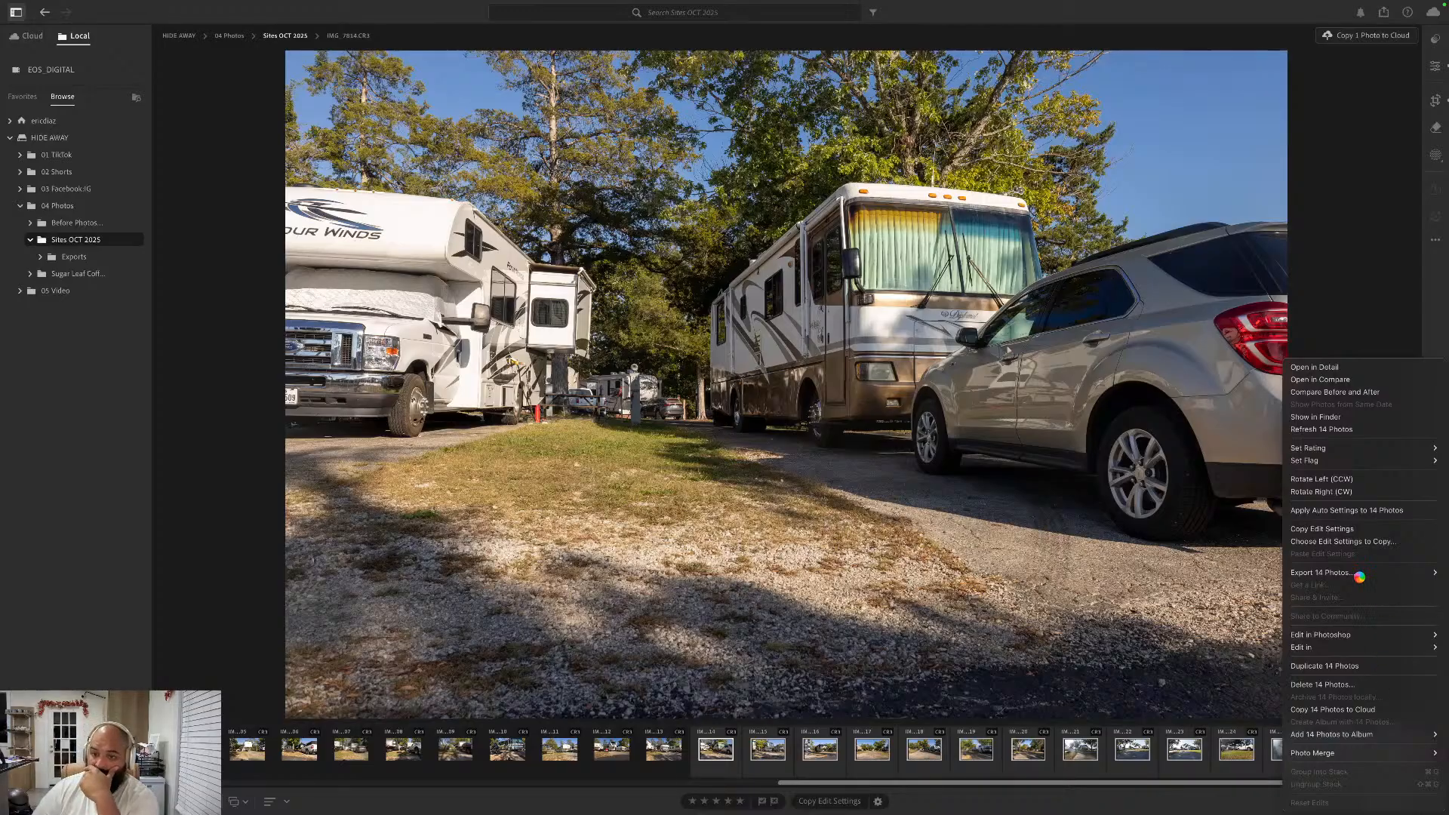
mouse_move(1361, 580)
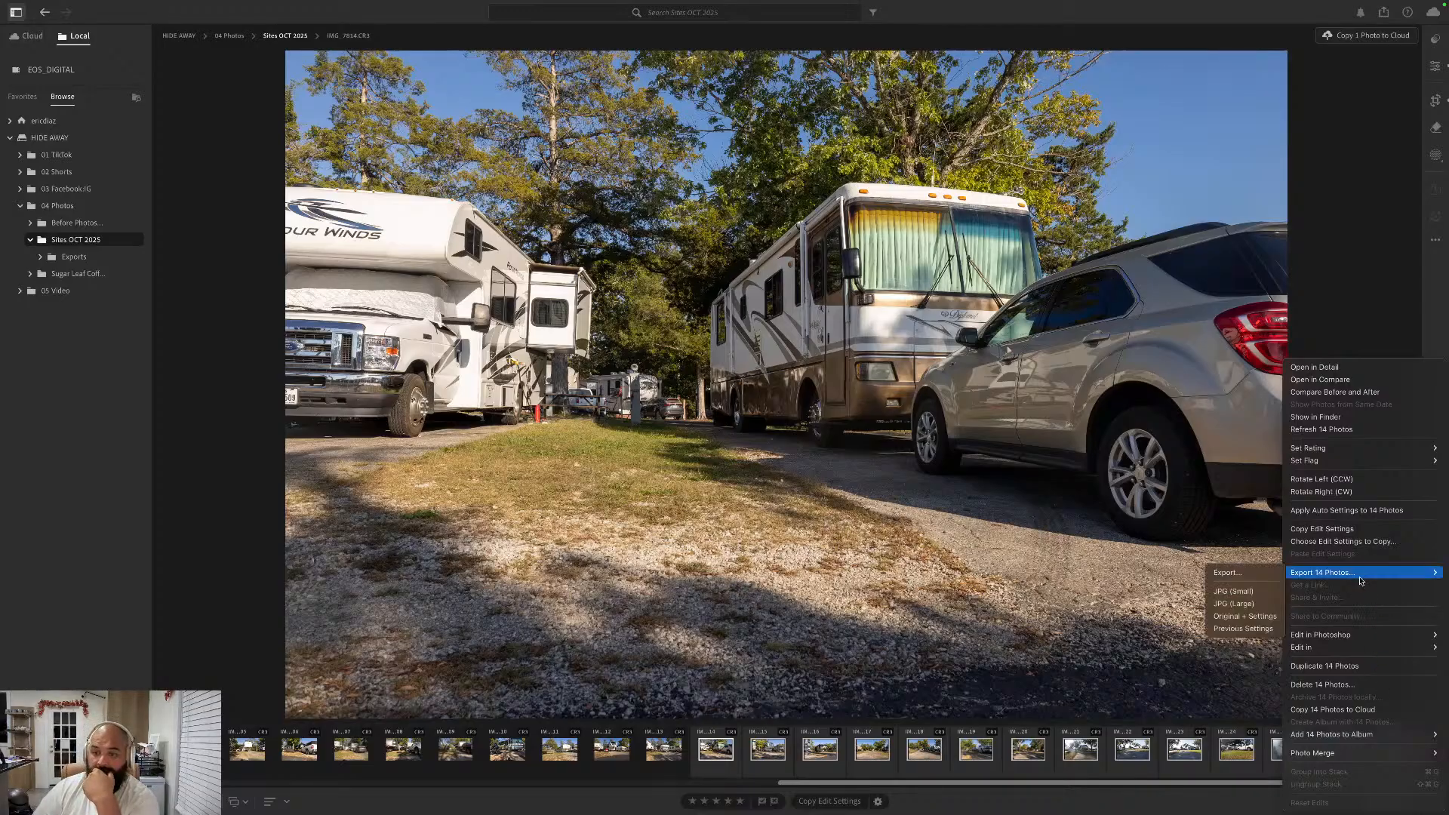
click(1259, 593)
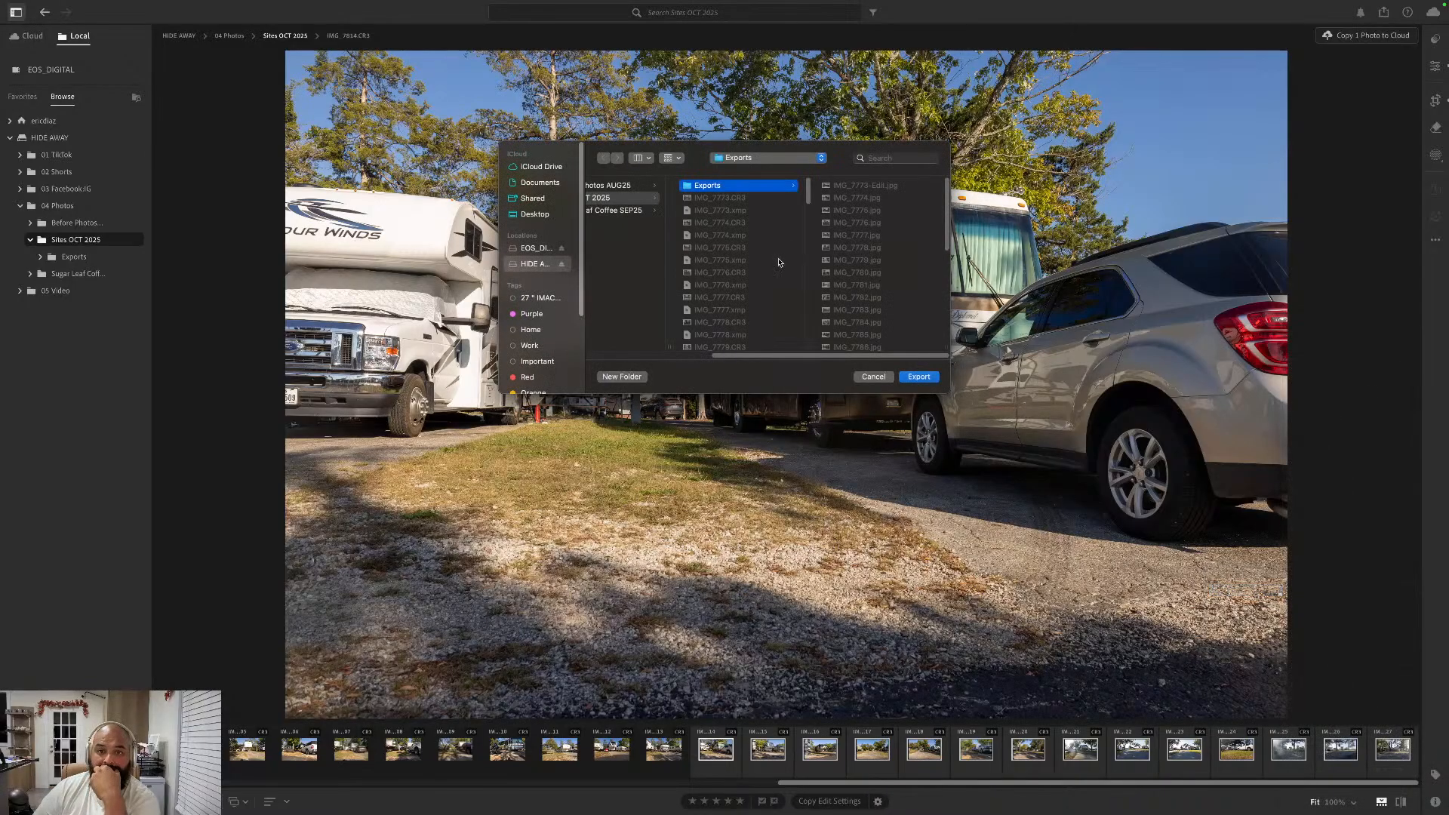
click(912, 378)
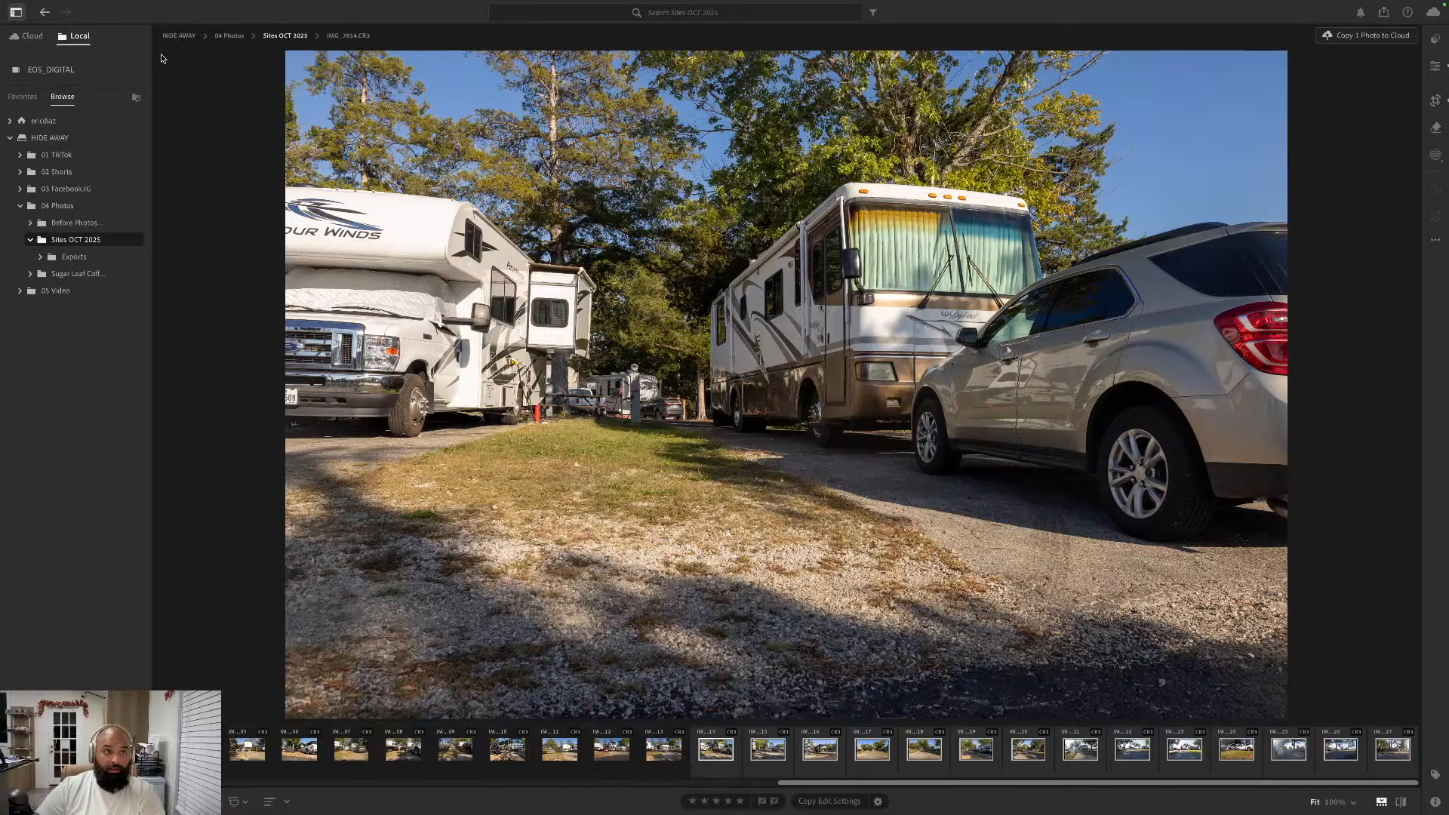
- Close Lightroom despite the Photoshop editing session still in progress
click(10, 25)
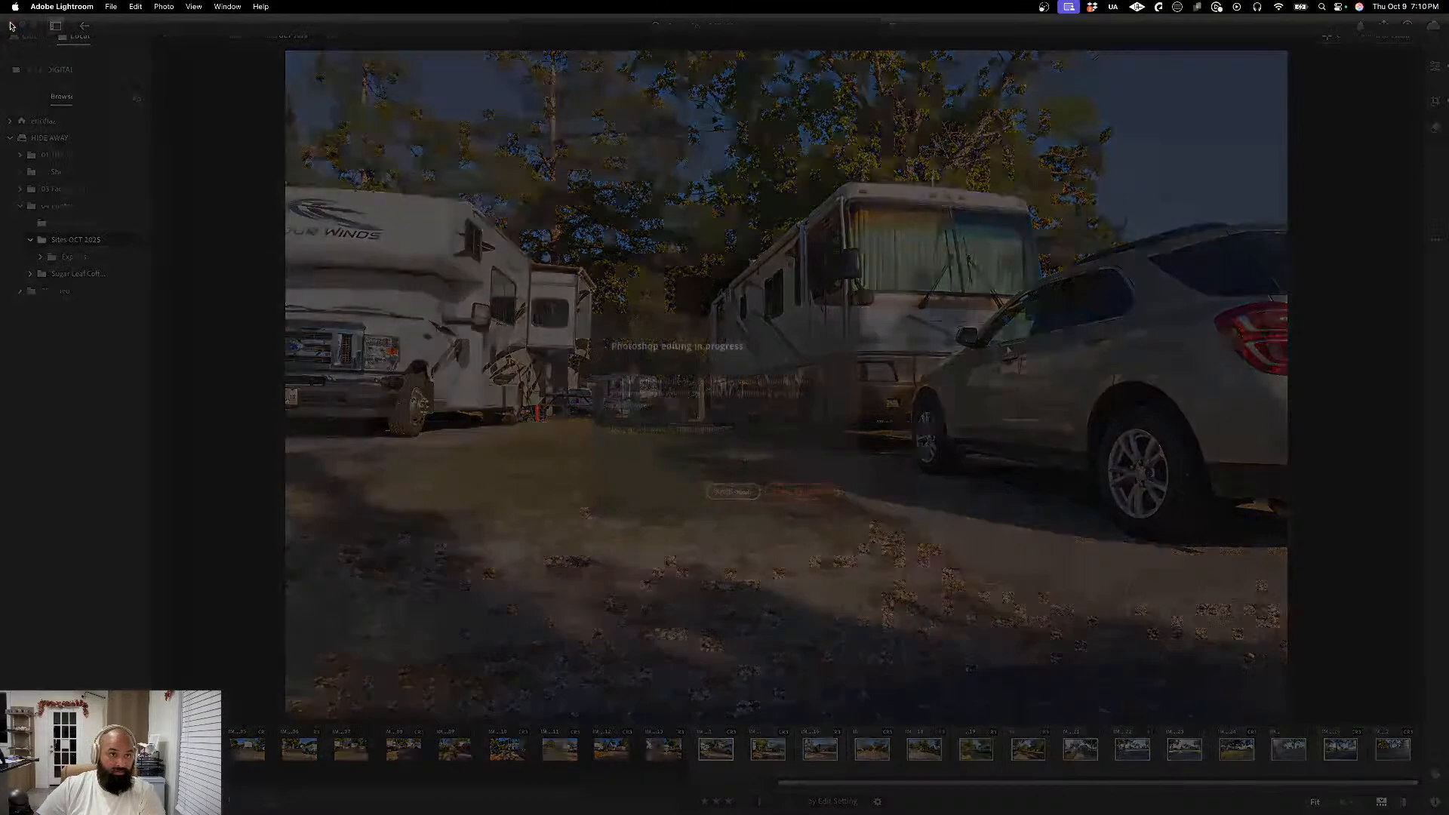
click(797, 497)
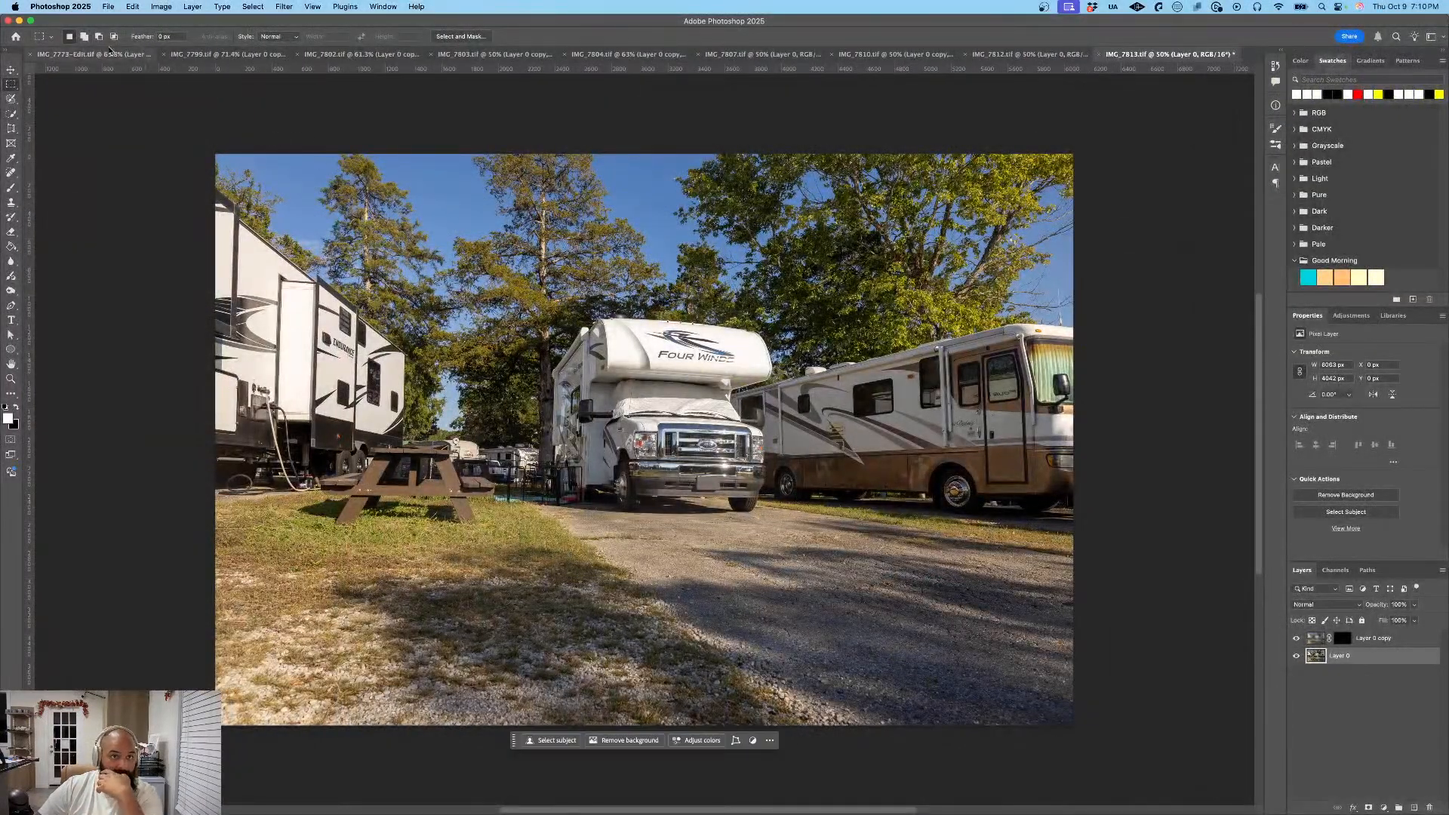
- Close Photoshop, saving the changes to every edited TIFF from IMG_7813.tif back to IMG_7799.tif
click(8, 21)
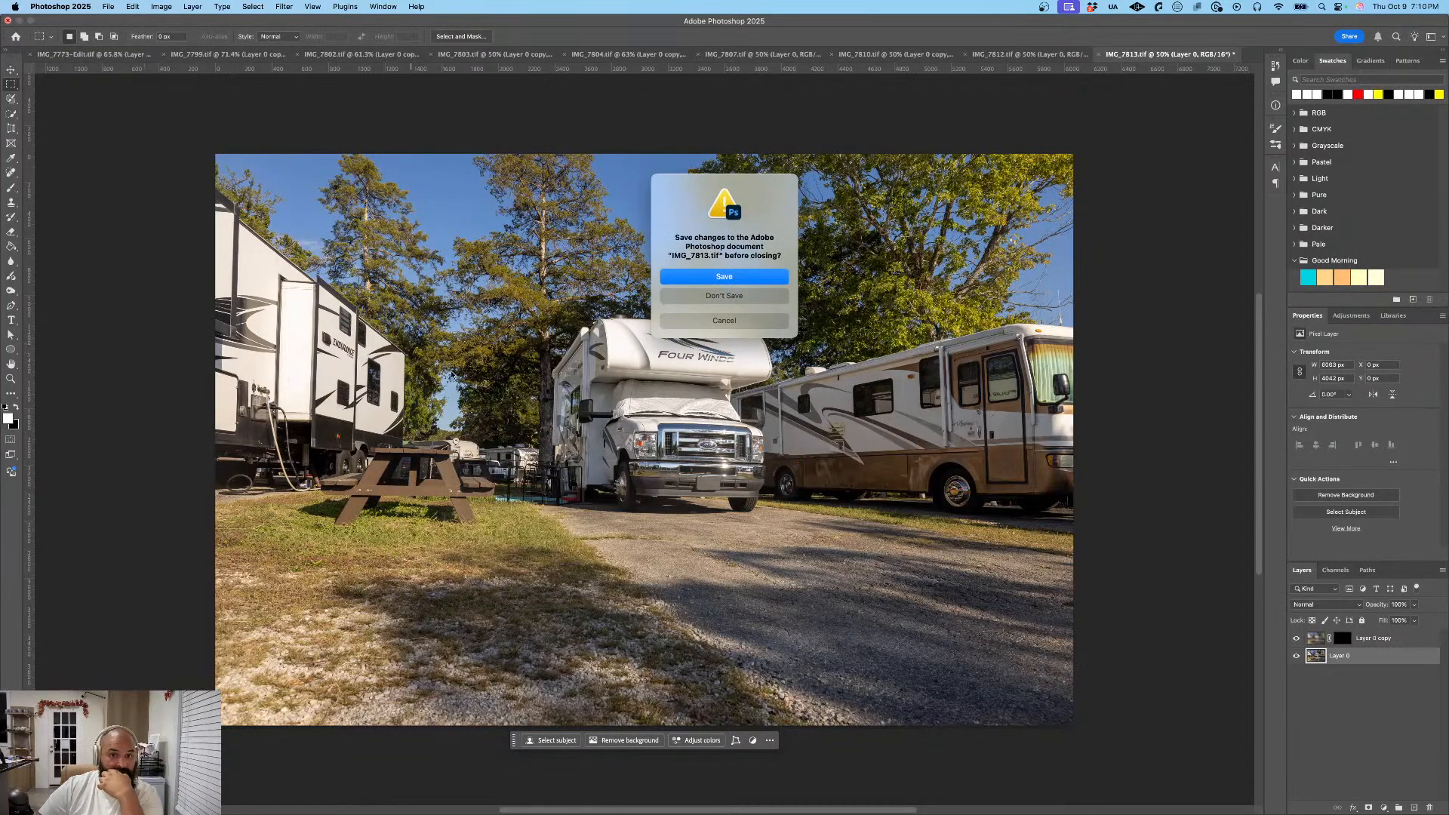
click(711, 278)
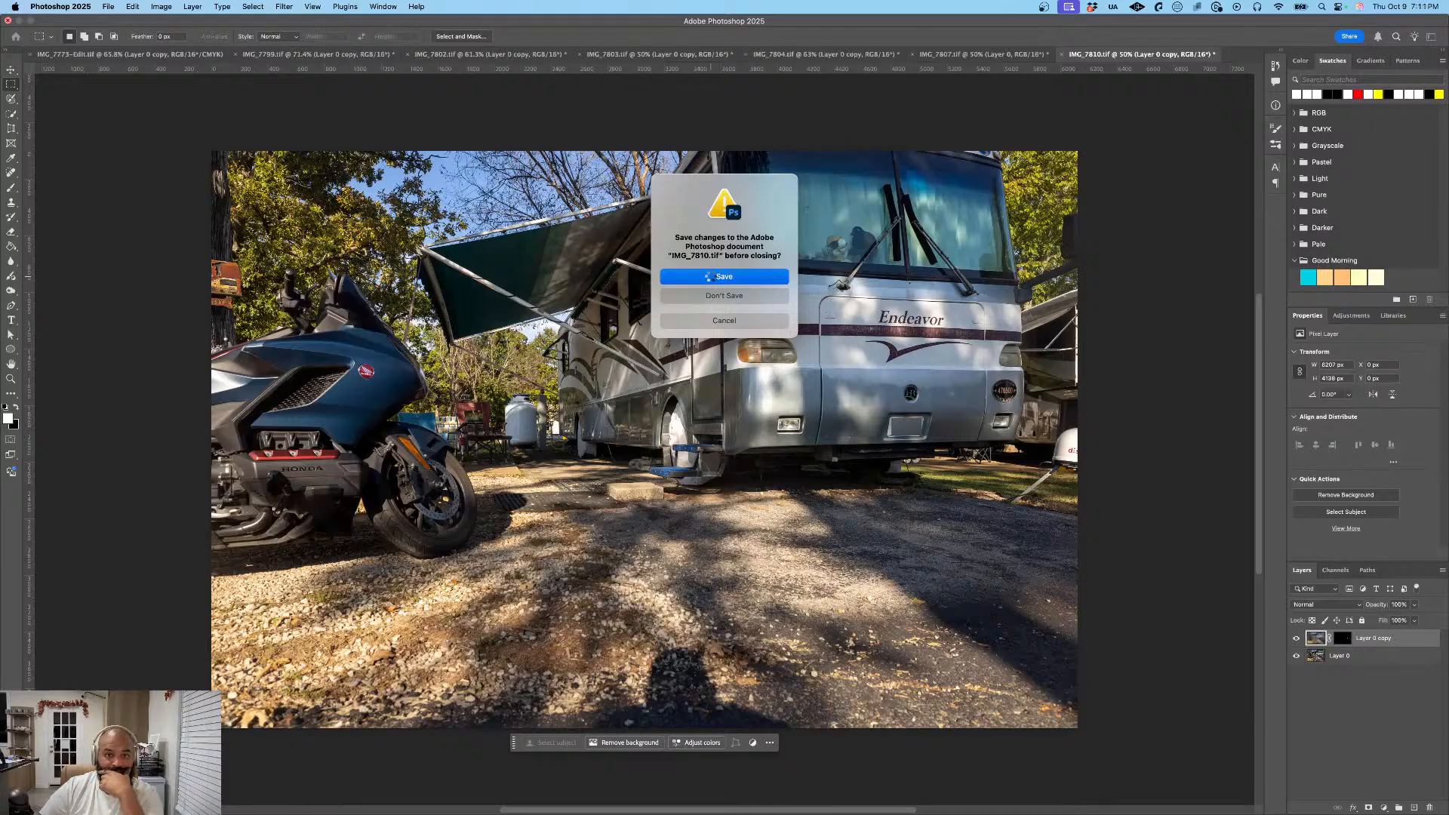
click(713, 277)
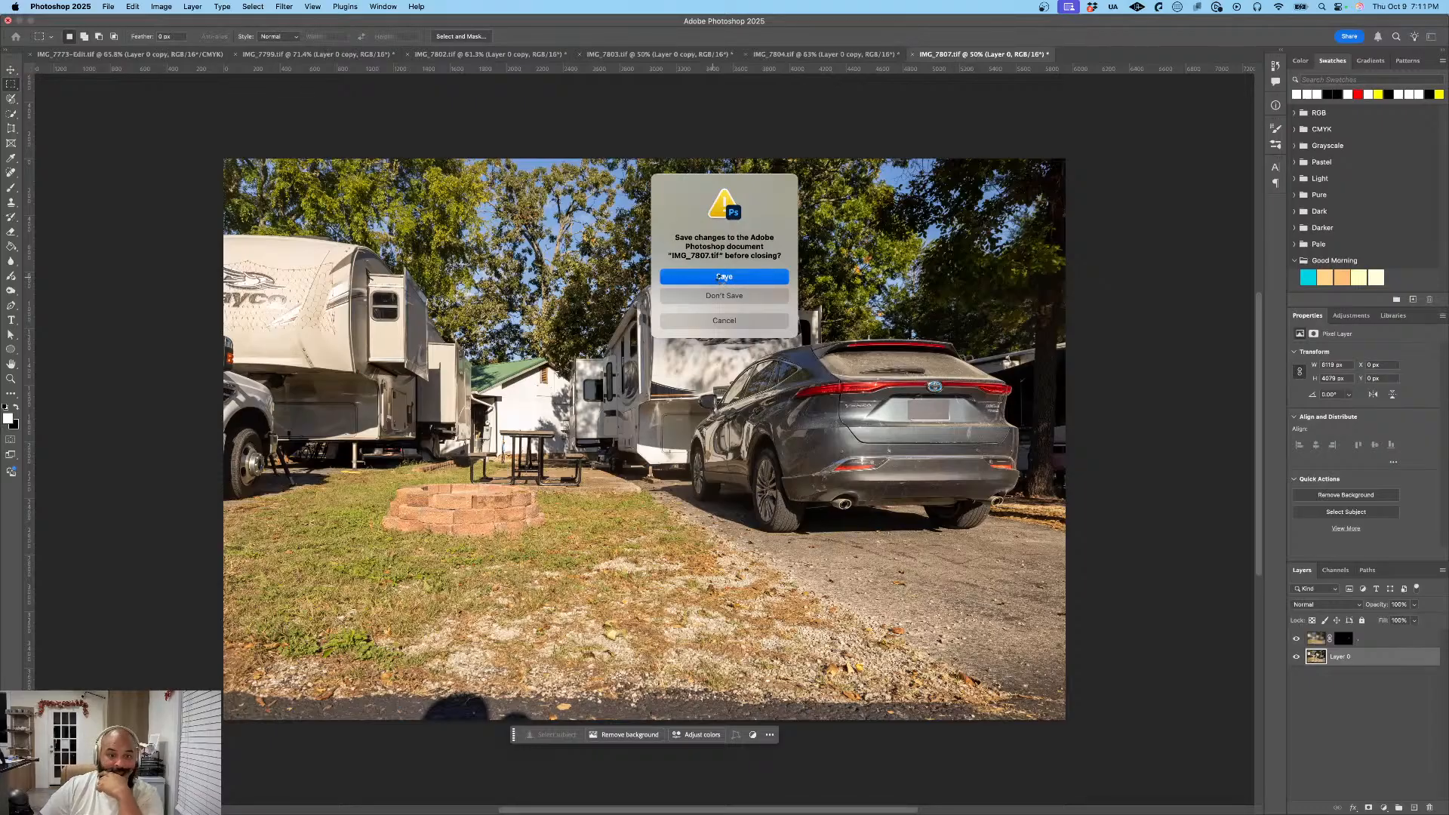
click(722, 278)
click(722, 279)
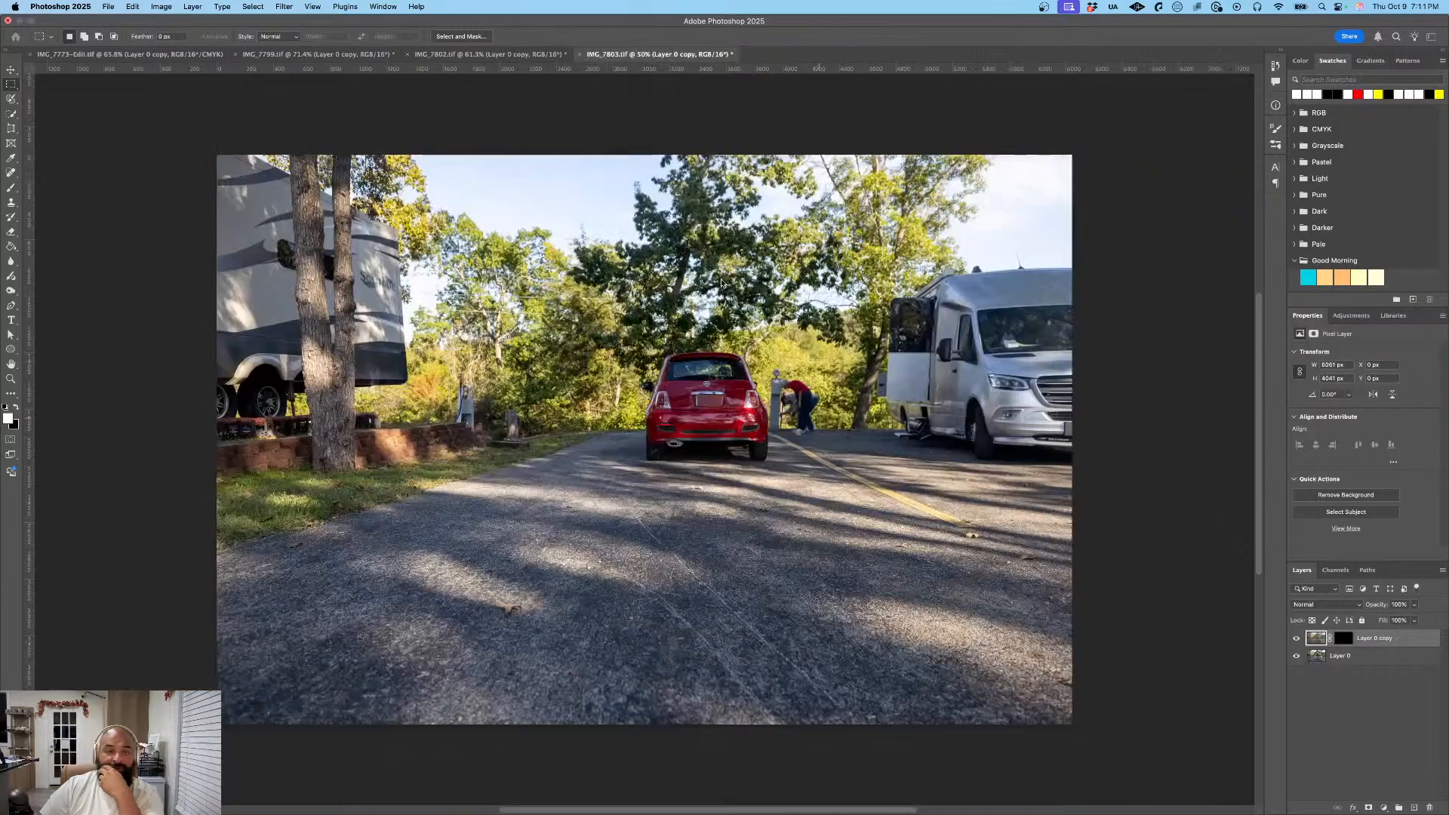
key(super+w)
click(721, 280)
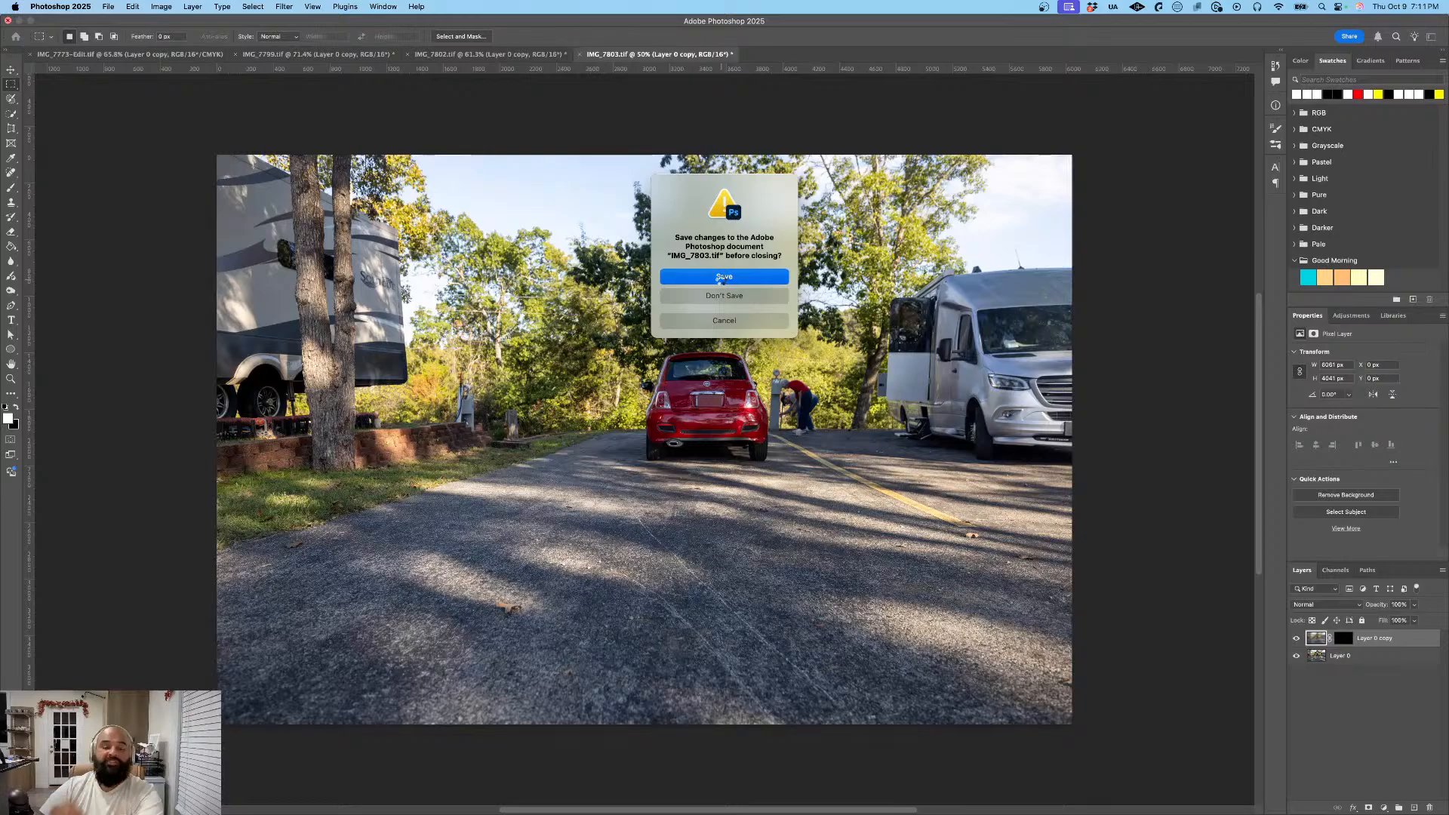
click(722, 278)
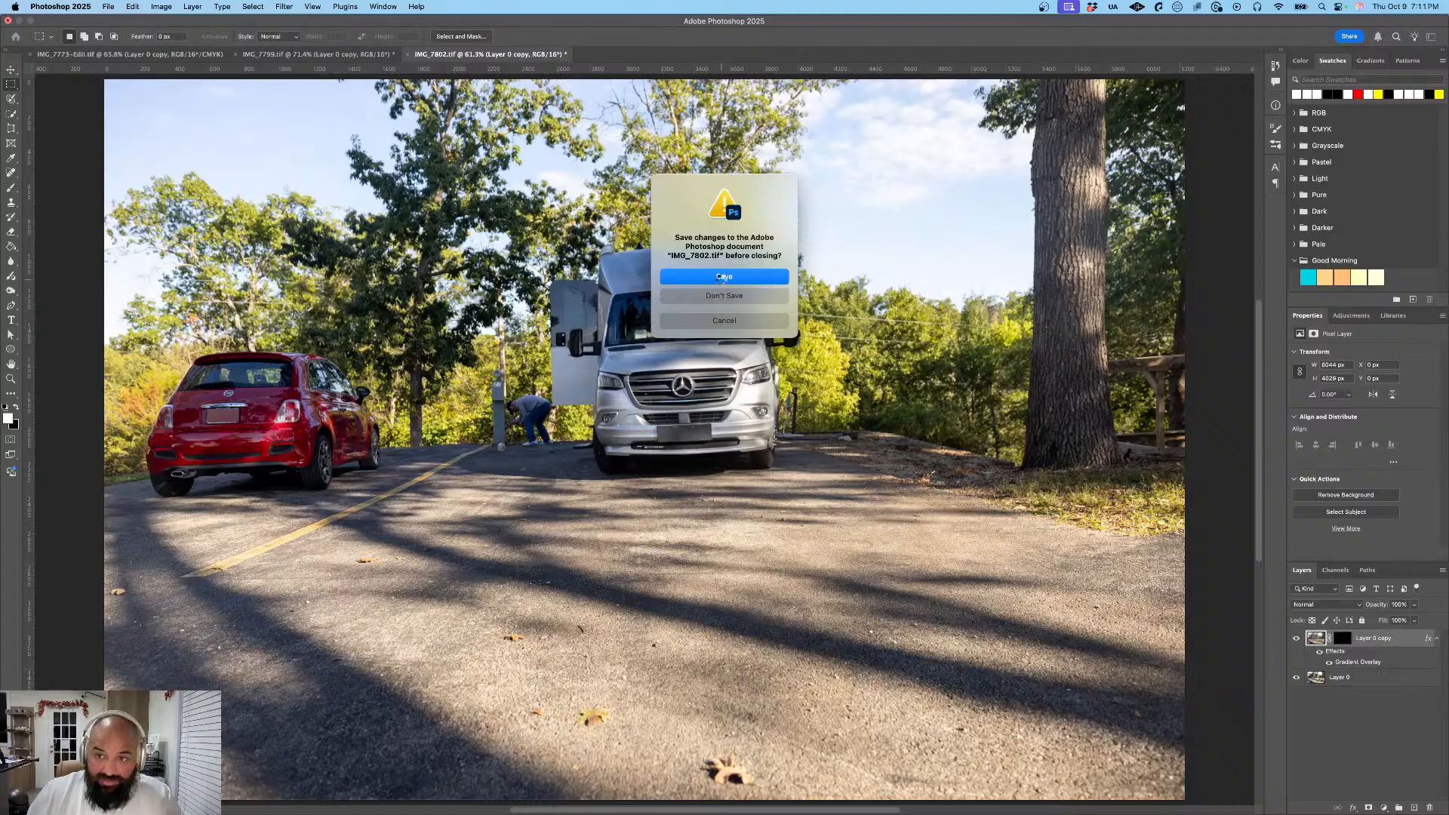
click(722, 277)
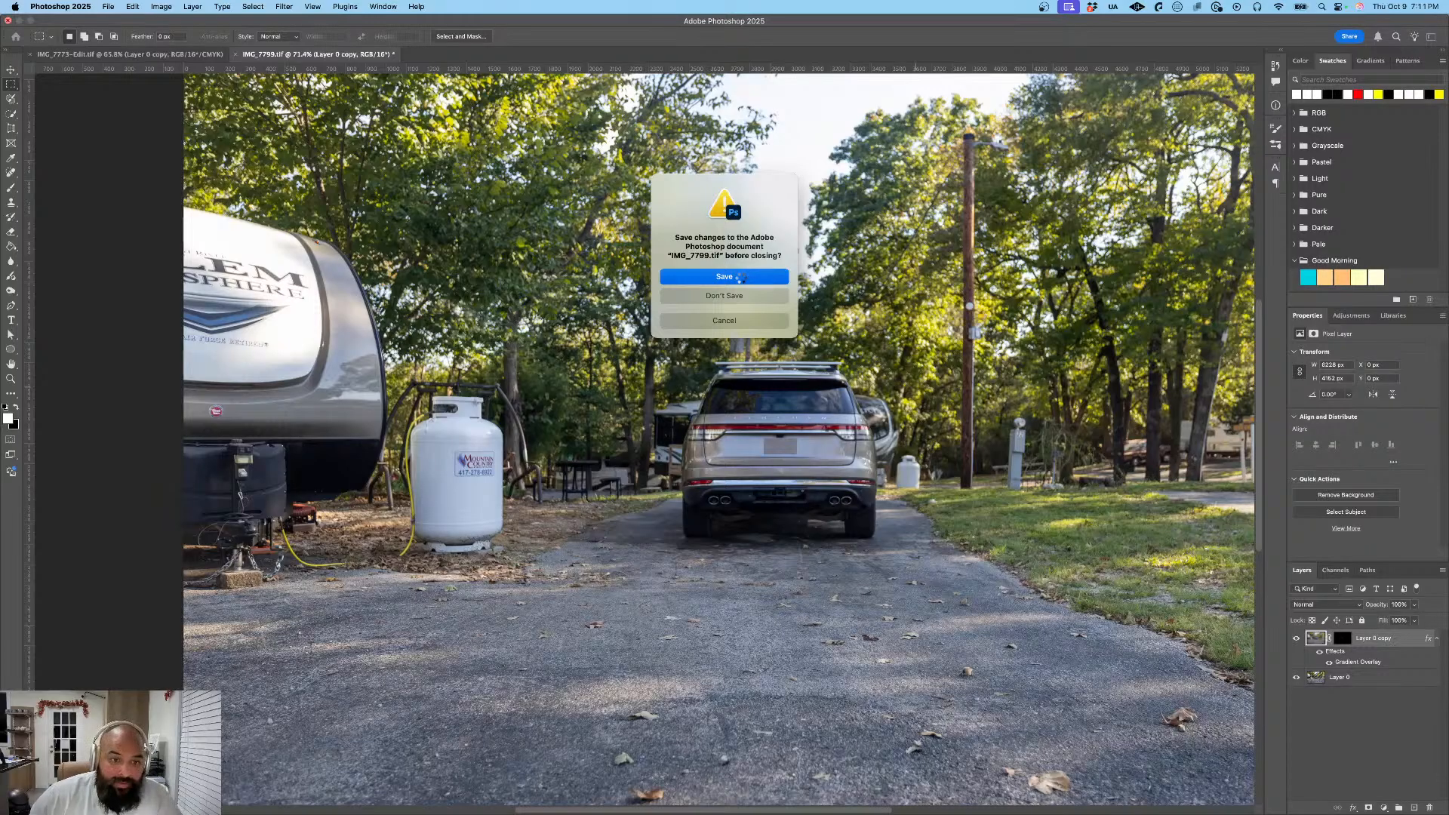
click(742, 277)
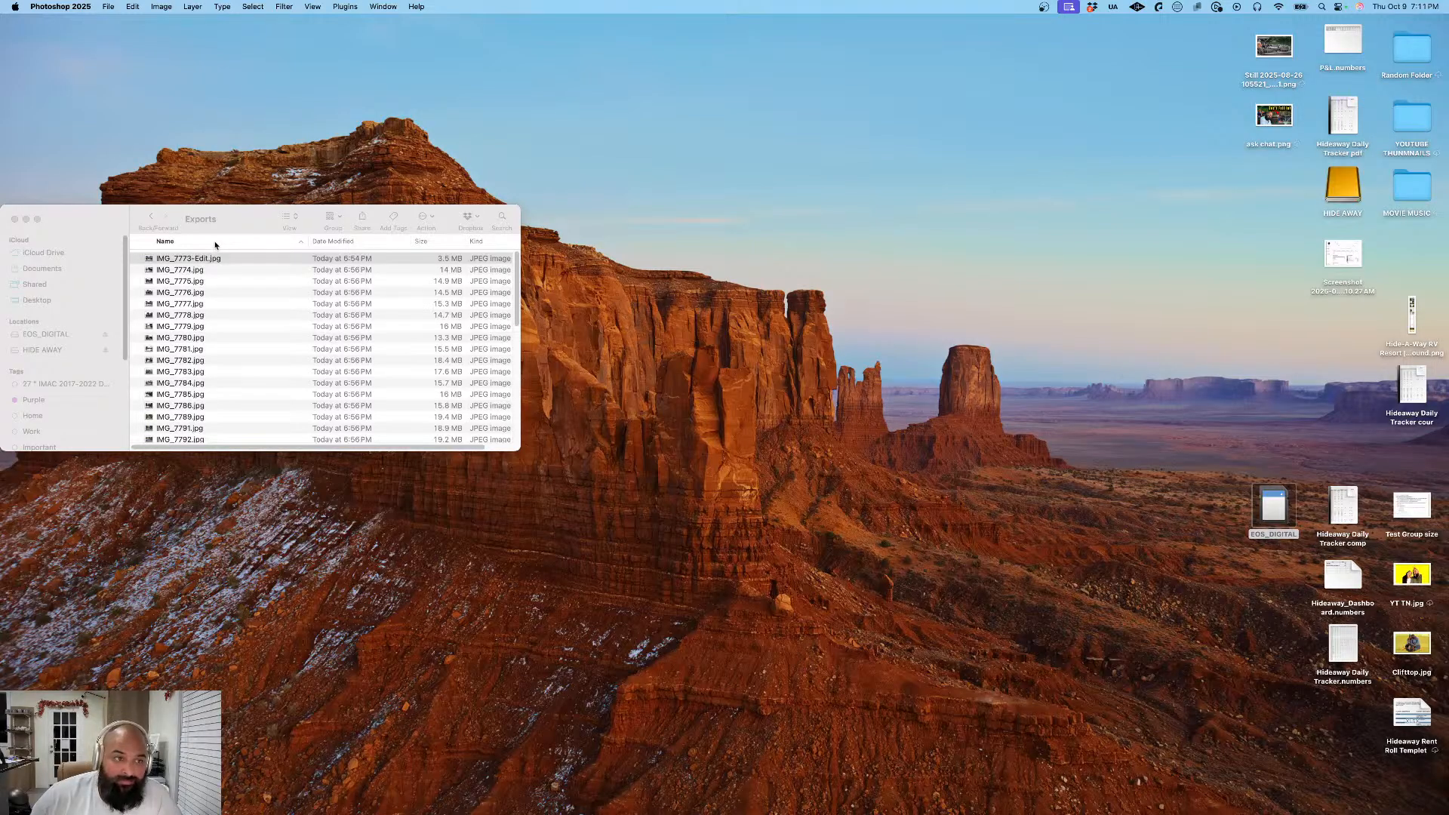
- Preview the exported JPGs from IMG_7773-Edit.jpg through IMG_7780.jpg in the Exports folder, and close the folder window
drag(215, 227, 394, 211)
click(407, 244)
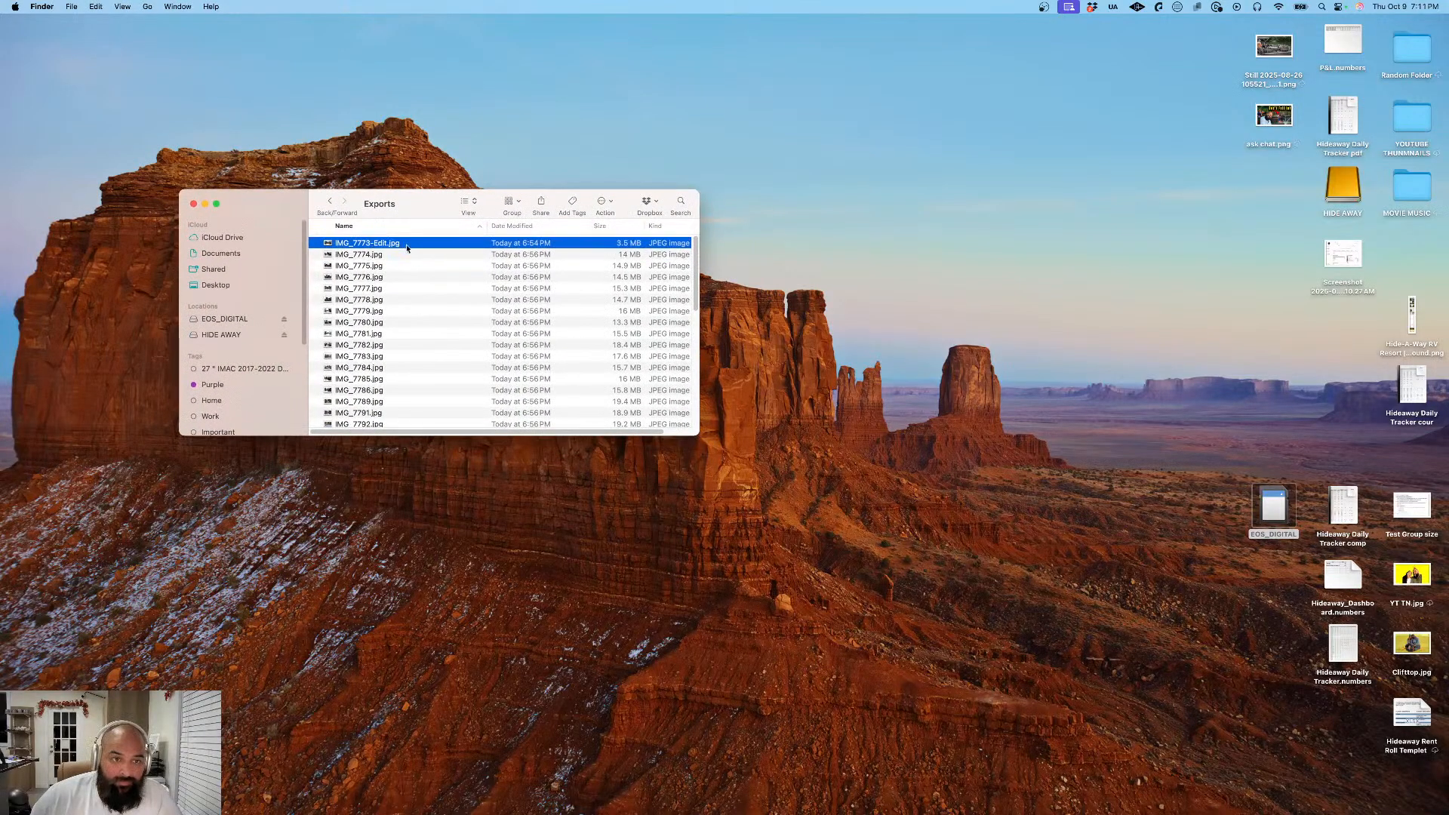
key(space)
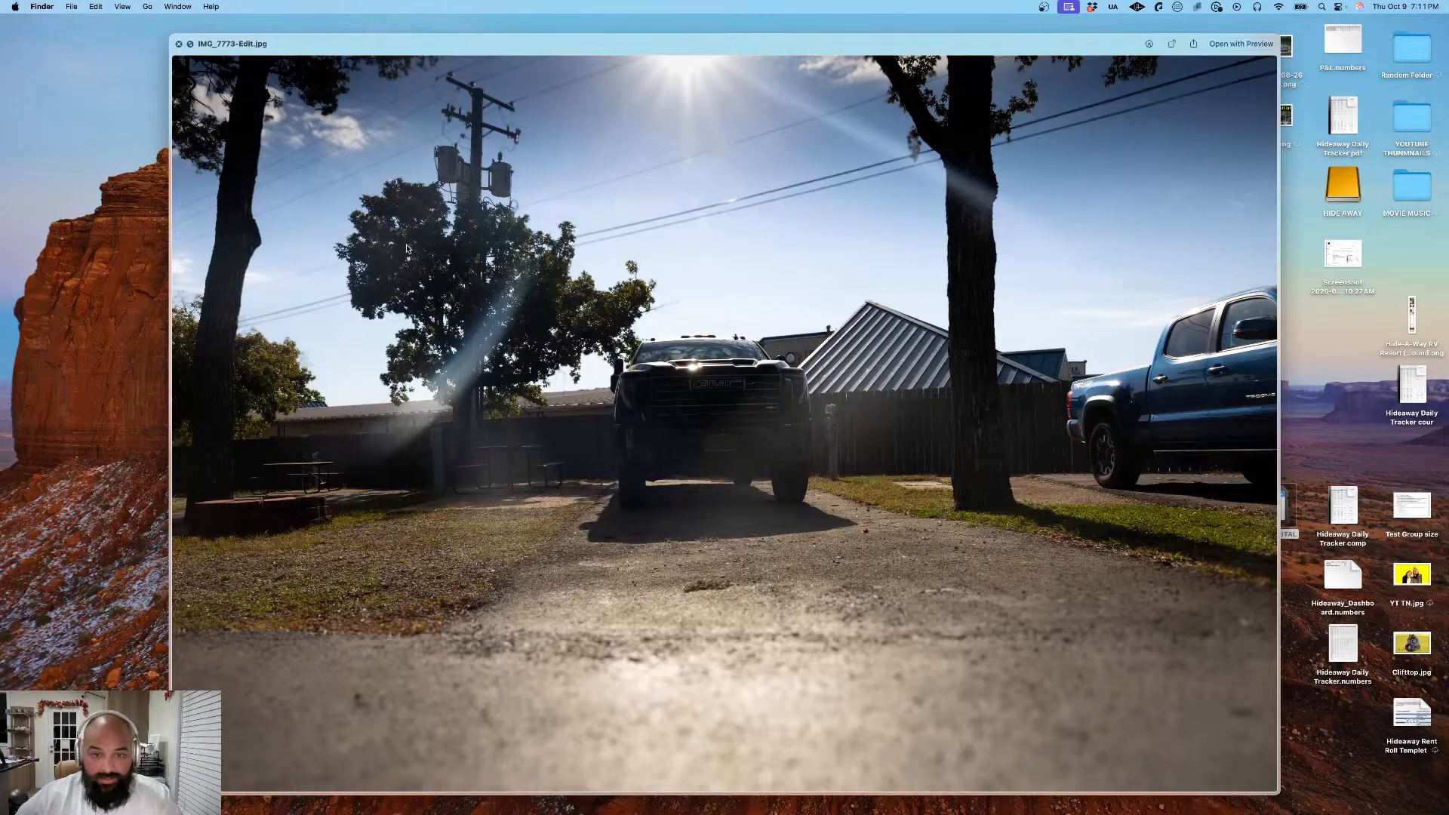
key(Down)
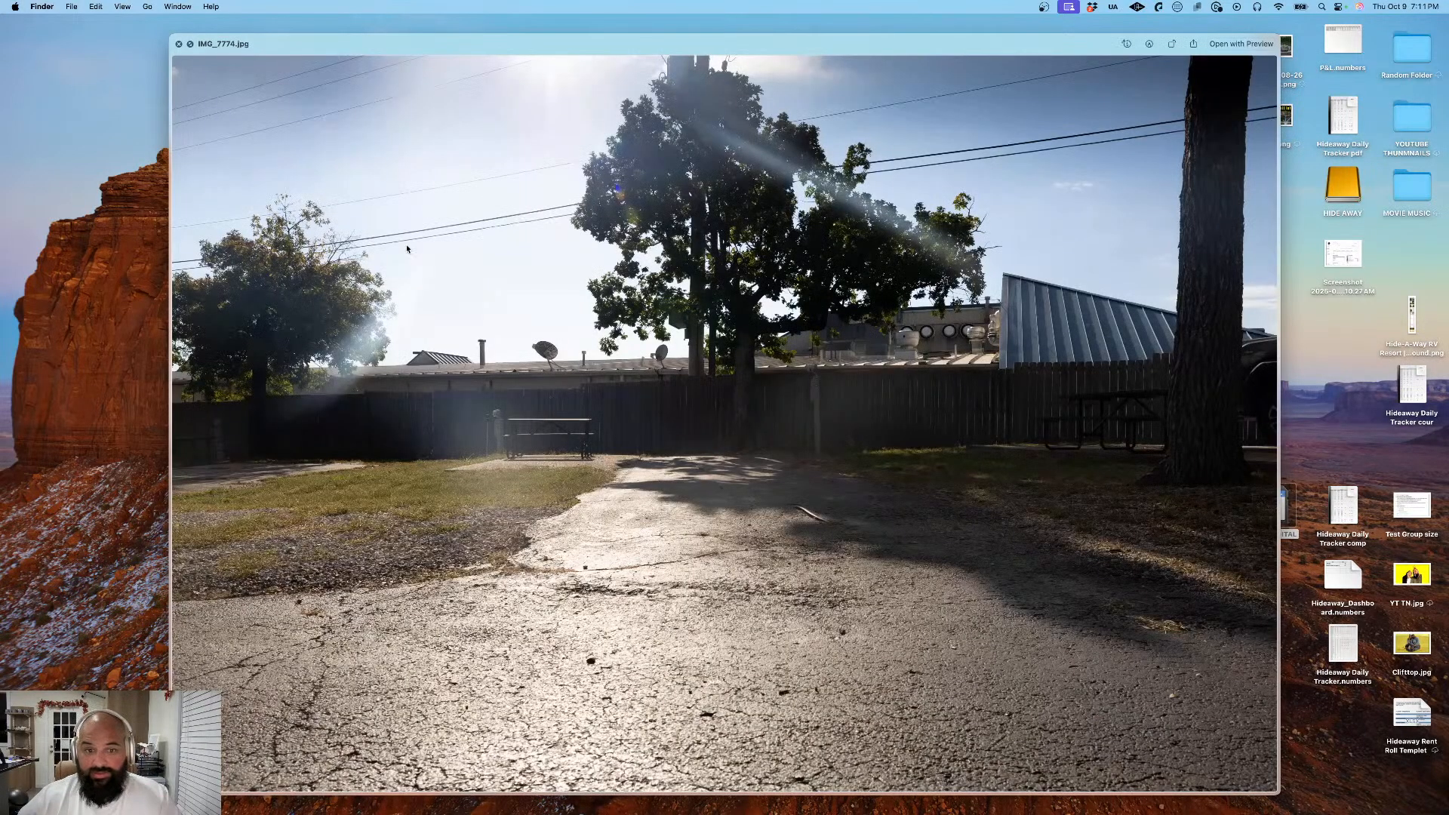
key(Down)
key(Down)
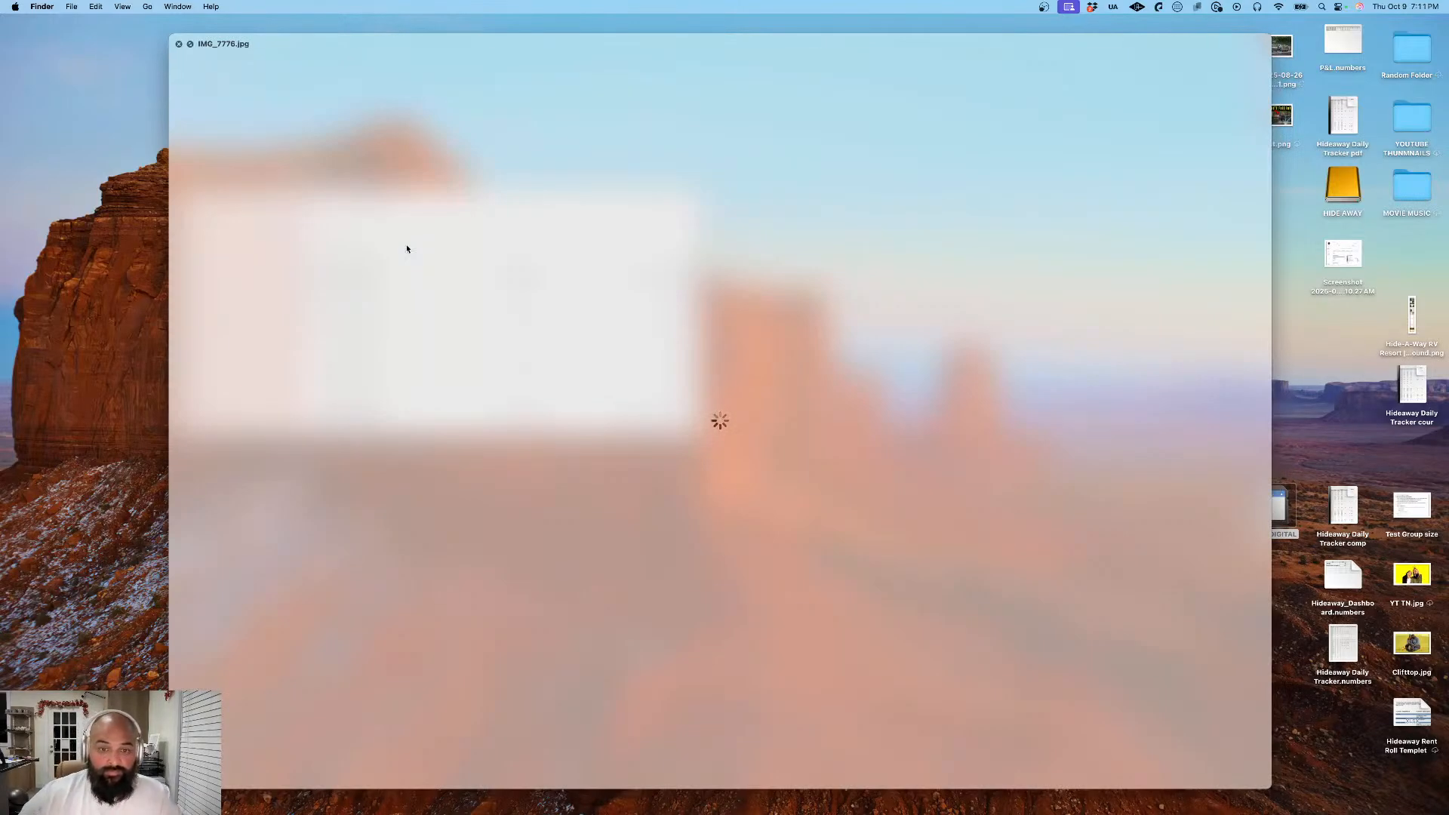
key(Down)
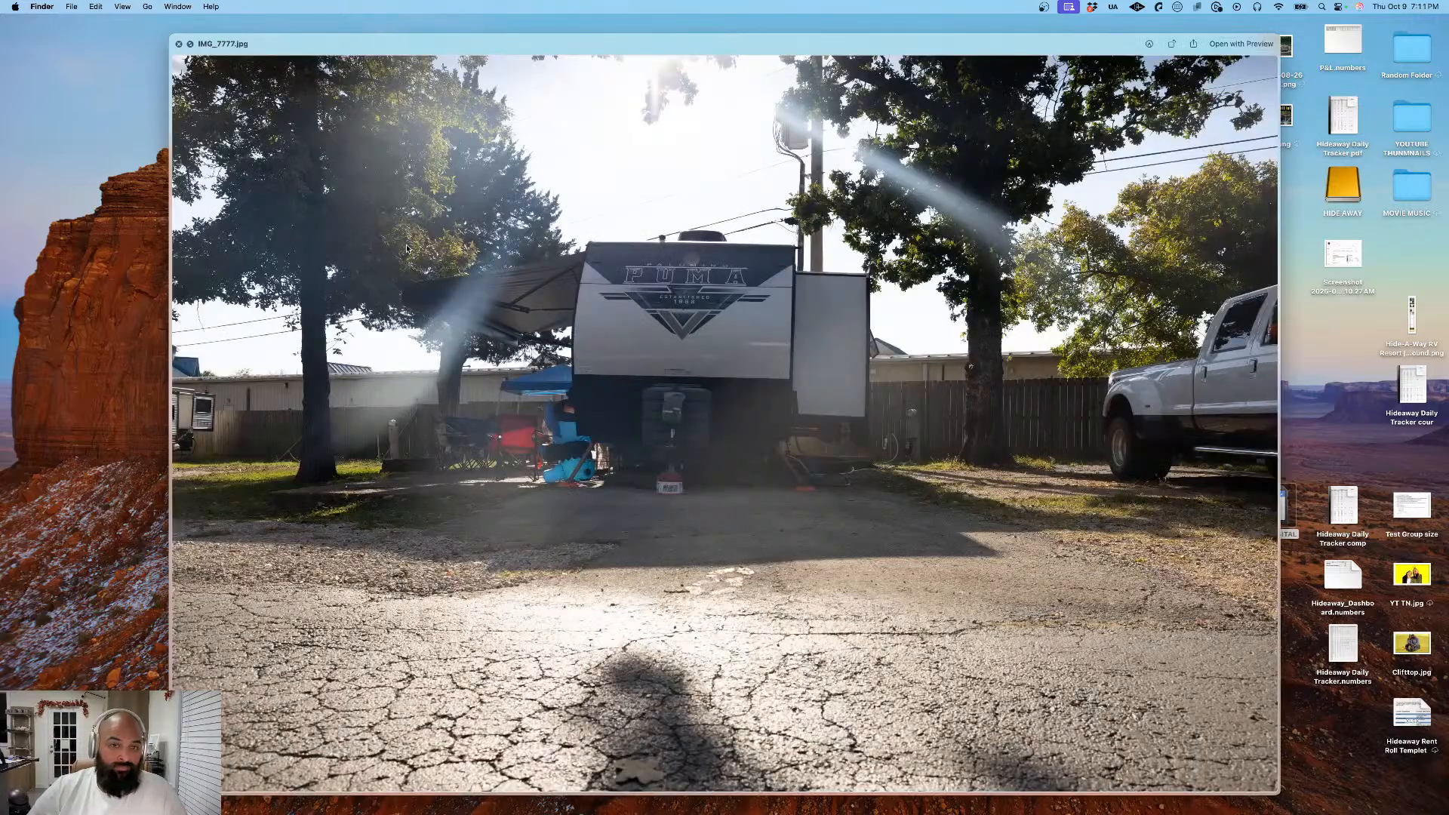
key(Down)
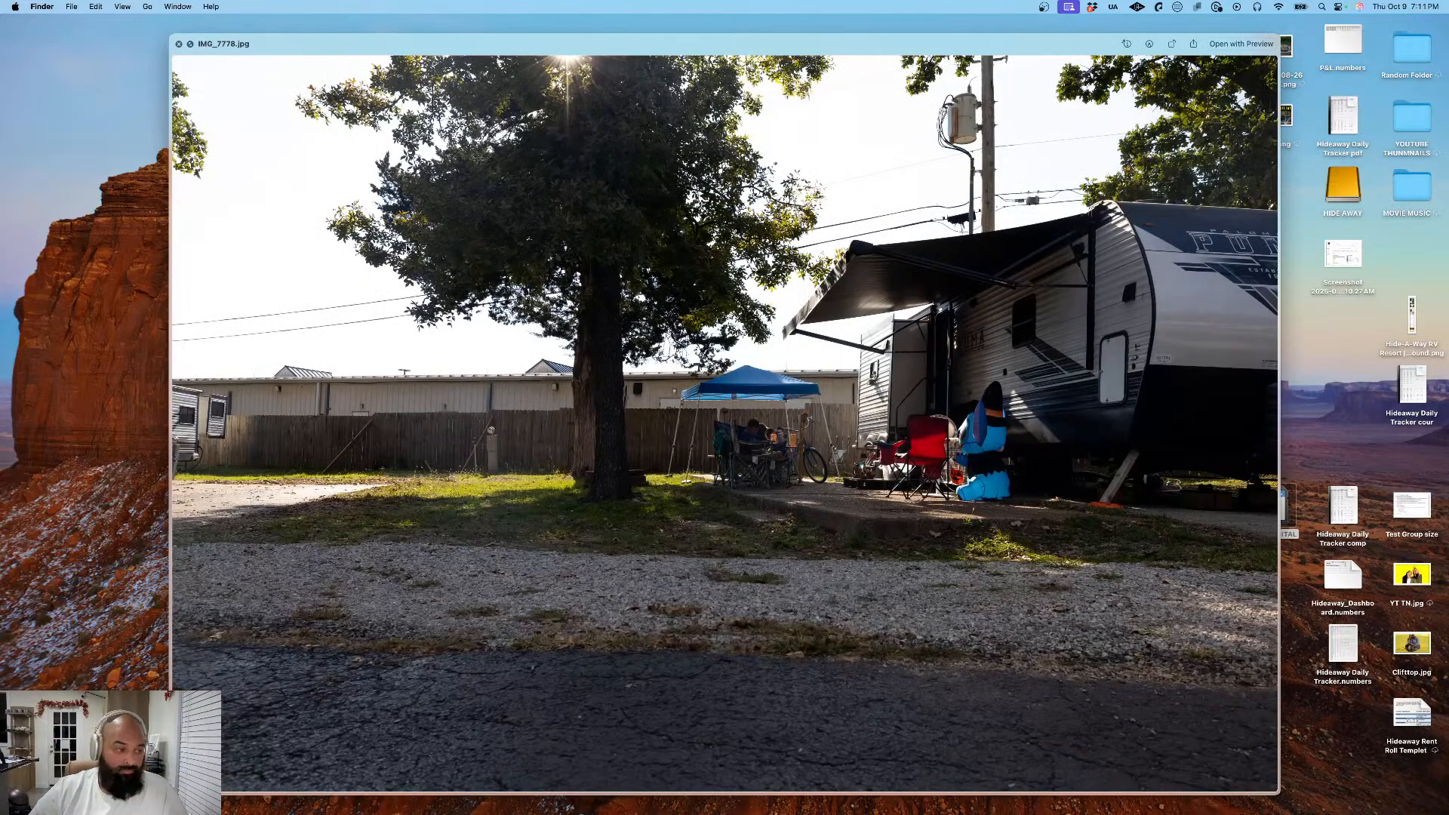
key(Down)
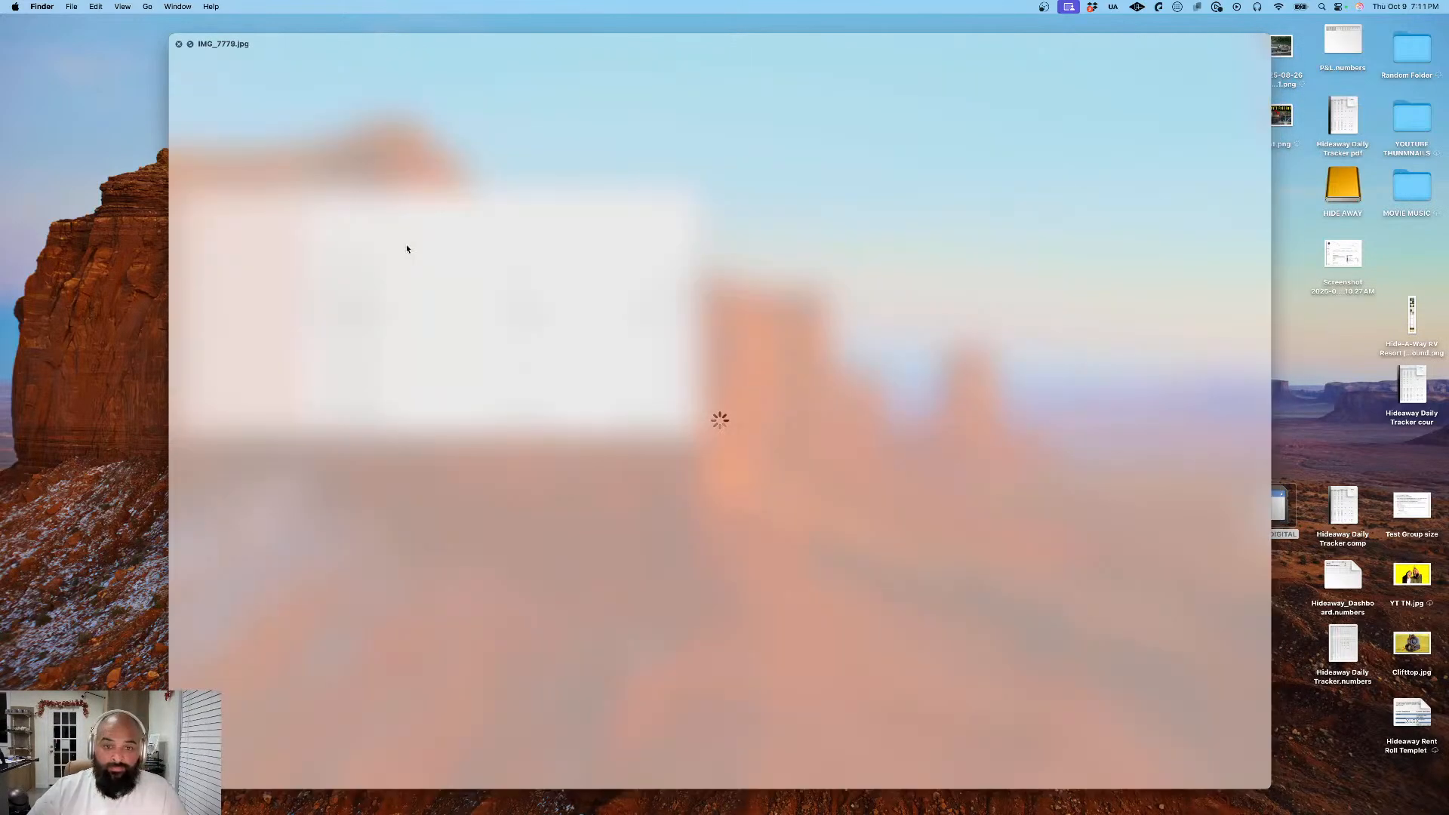
key(Down)
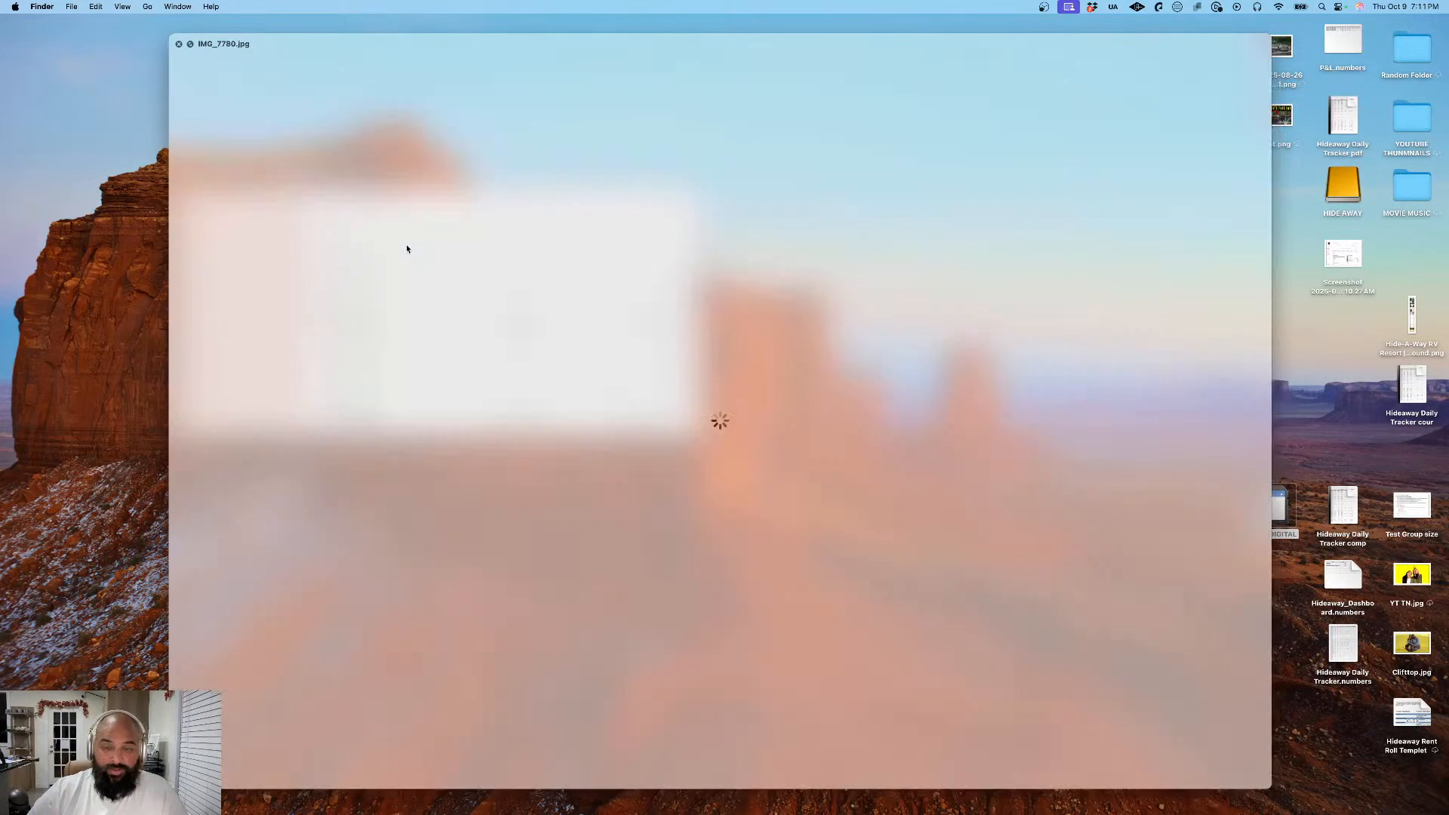
key(space)
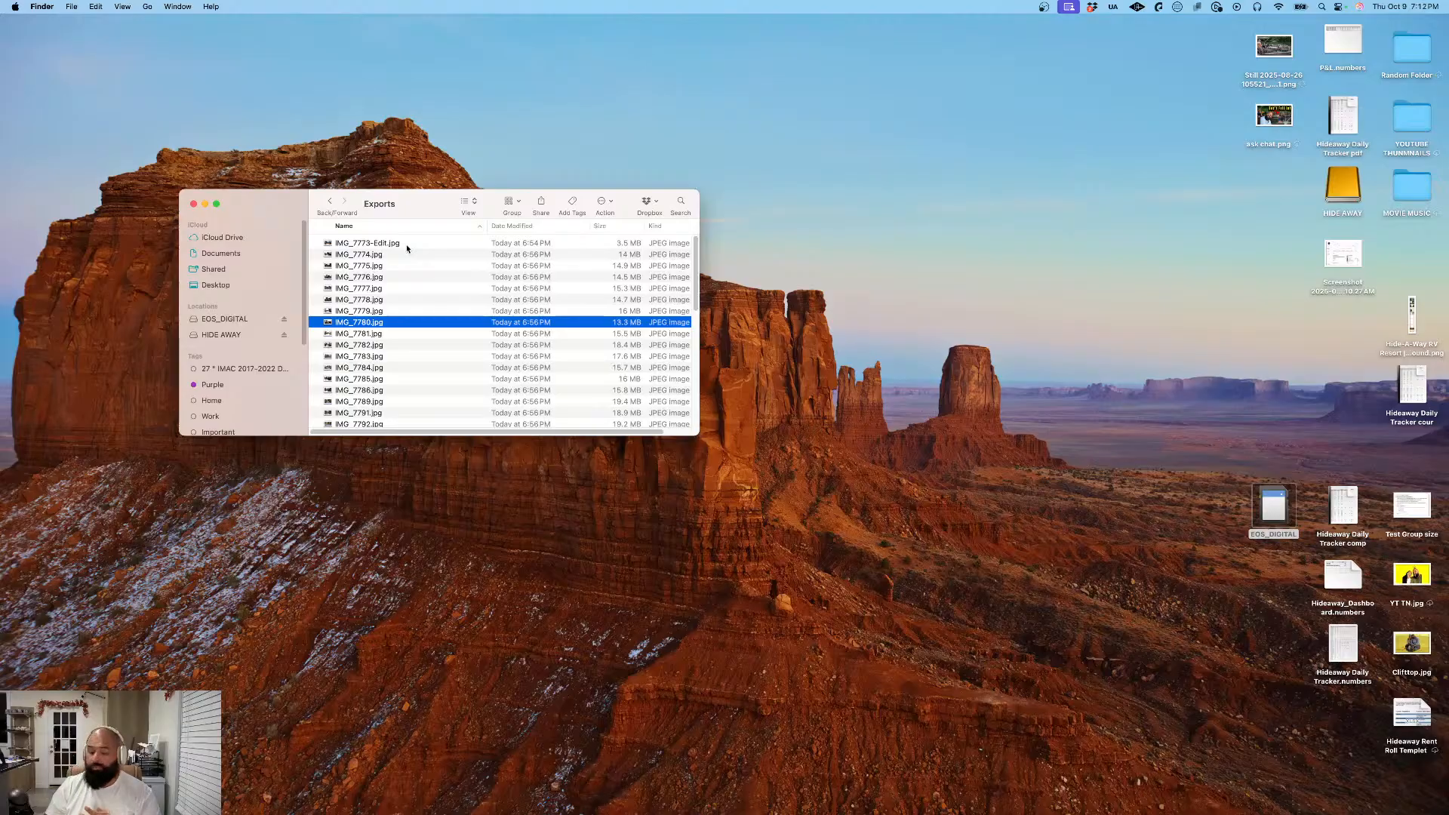
click(194, 204)
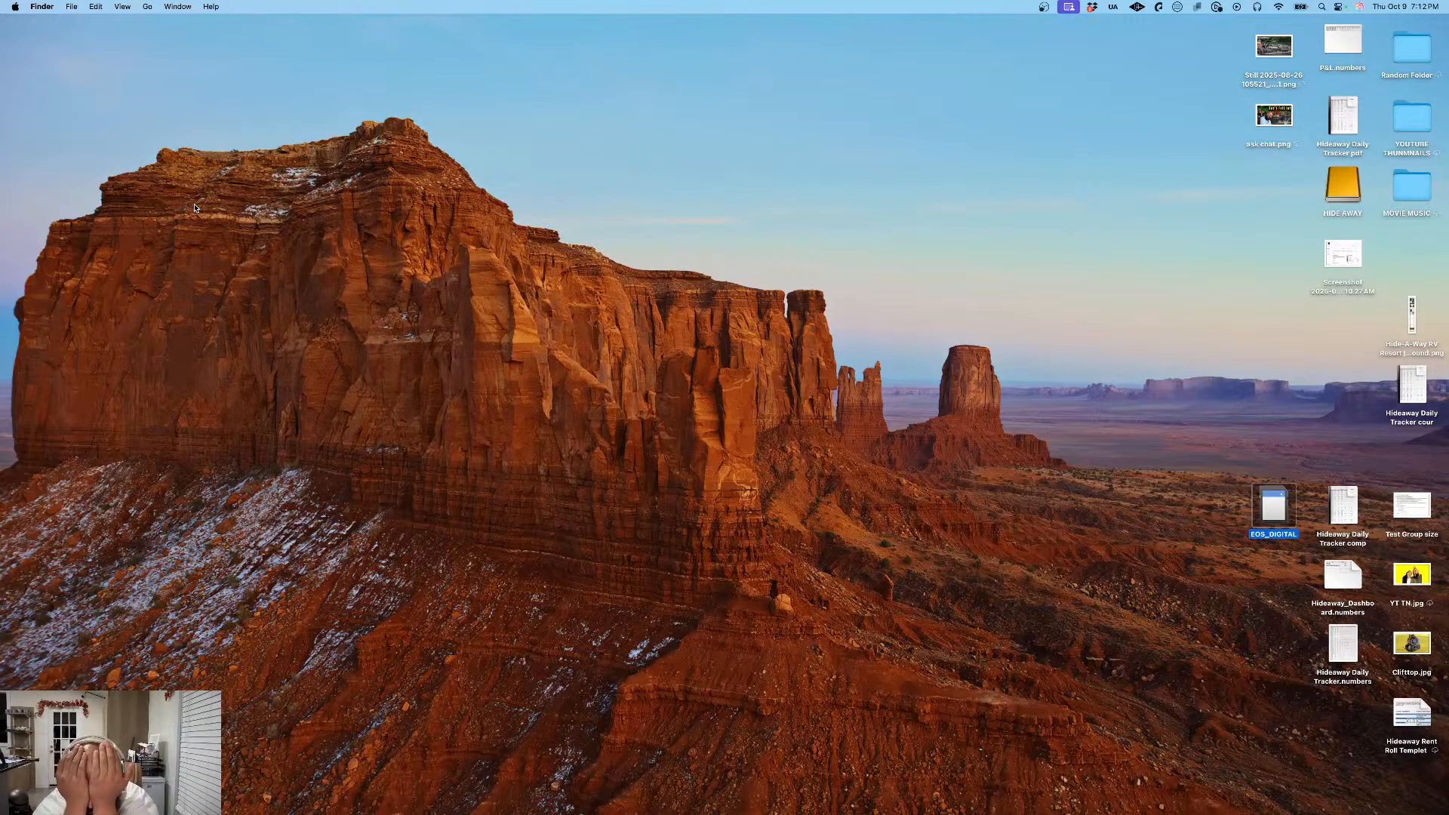